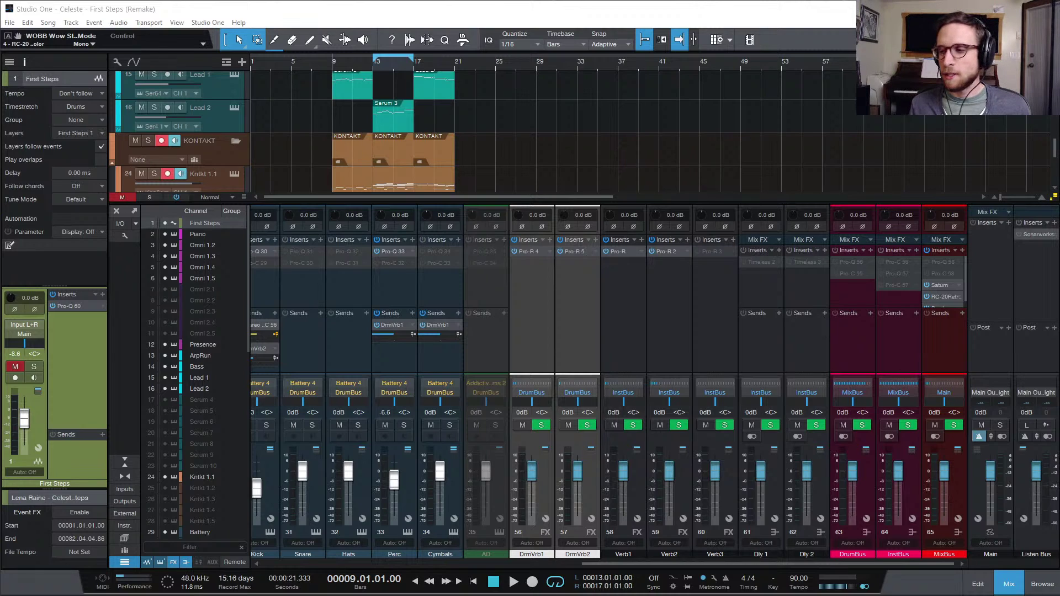
- Hide the mixer console so the instrument tracks fill the arrangement view
click(1019, 589)
scroll(687, 232, up, 2)
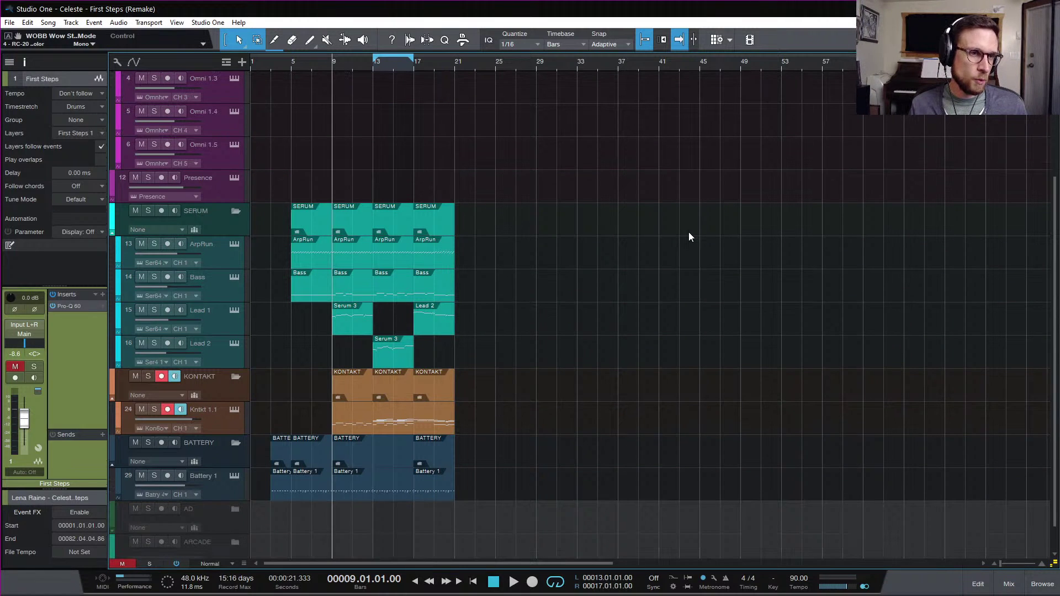
scroll(685, 231, up, 1)
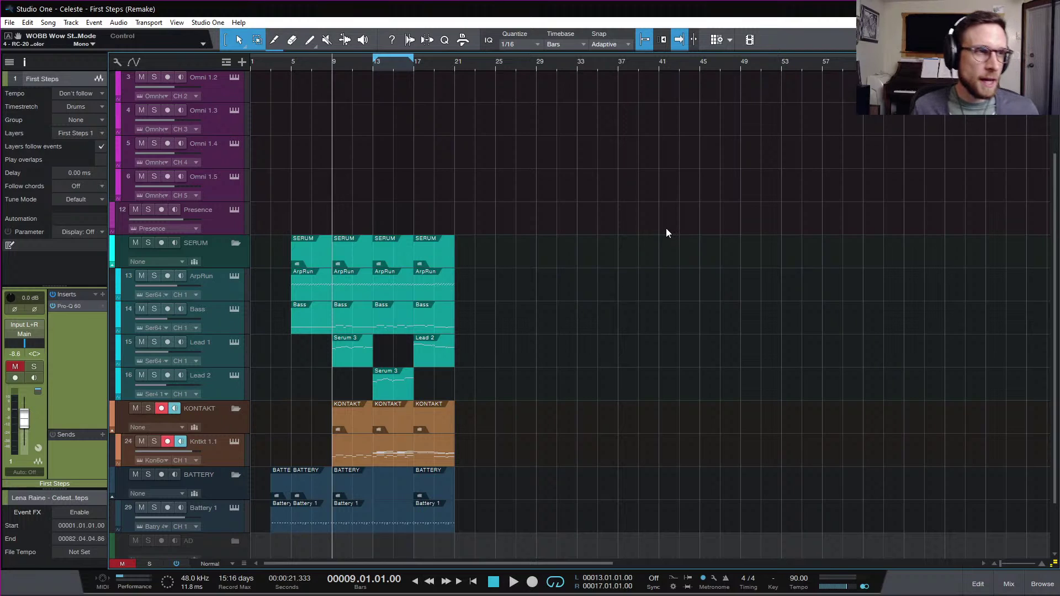
scroll(662, 223, down, 2)
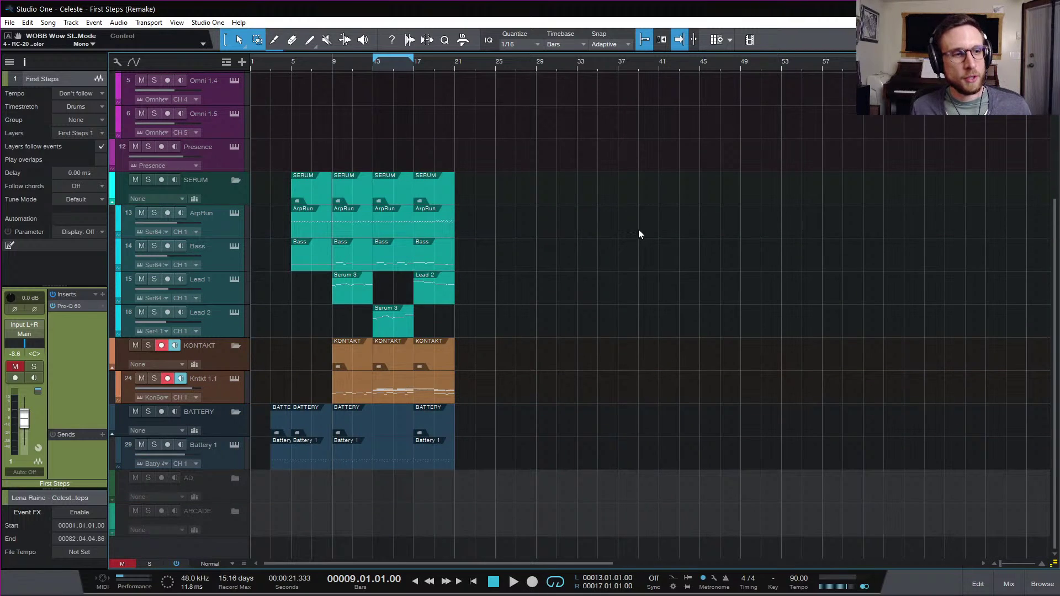
- Solo the First Steps reference track, turn off looping, and return the playhead to bar 1
click(269, 66)
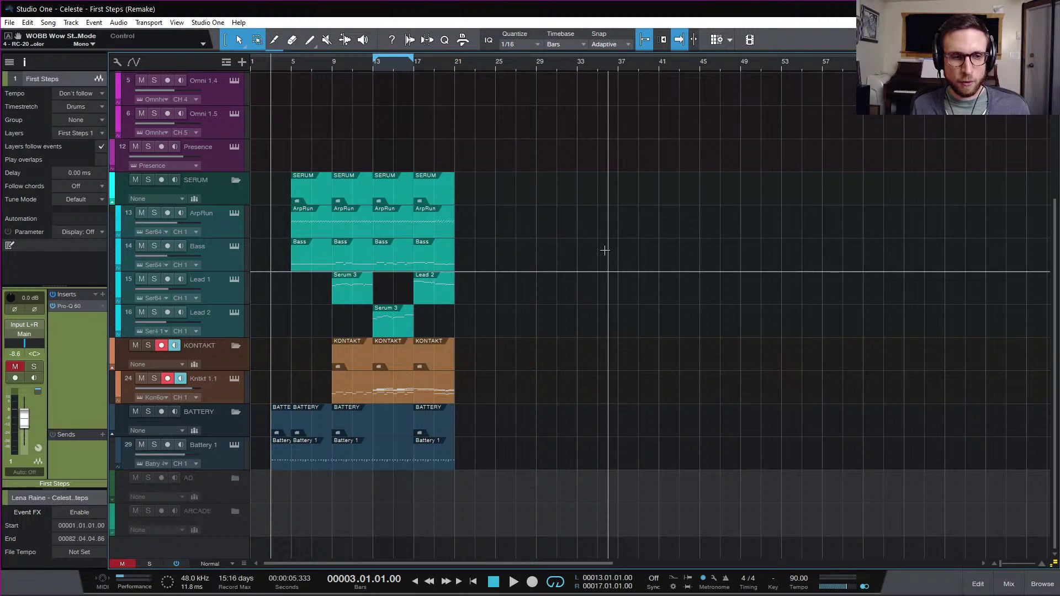
scroll(603, 249, up, 1)
scroll(603, 249, up, 4)
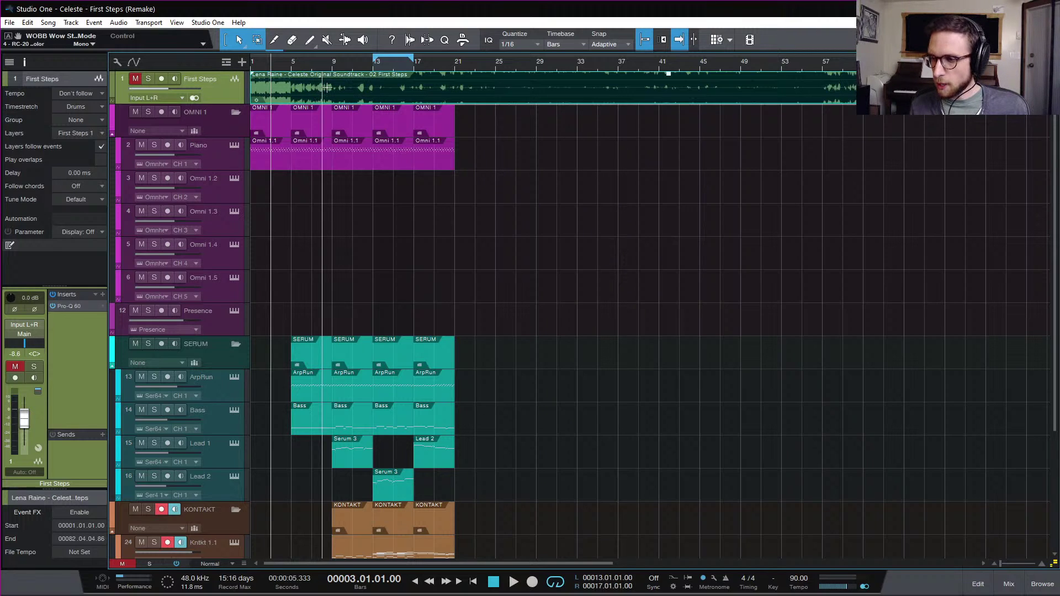
key(s)
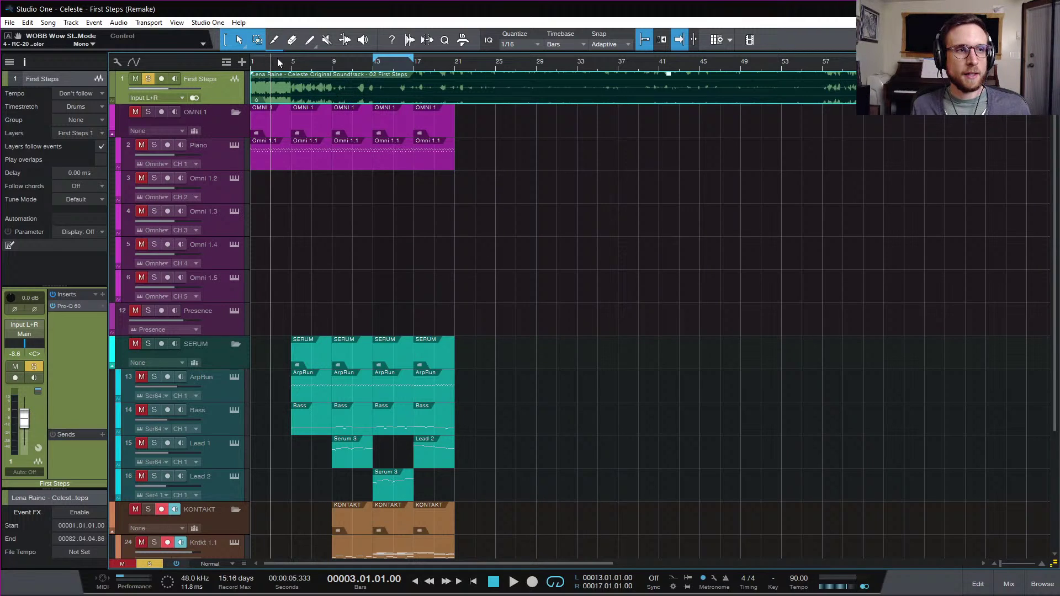
key(slash)
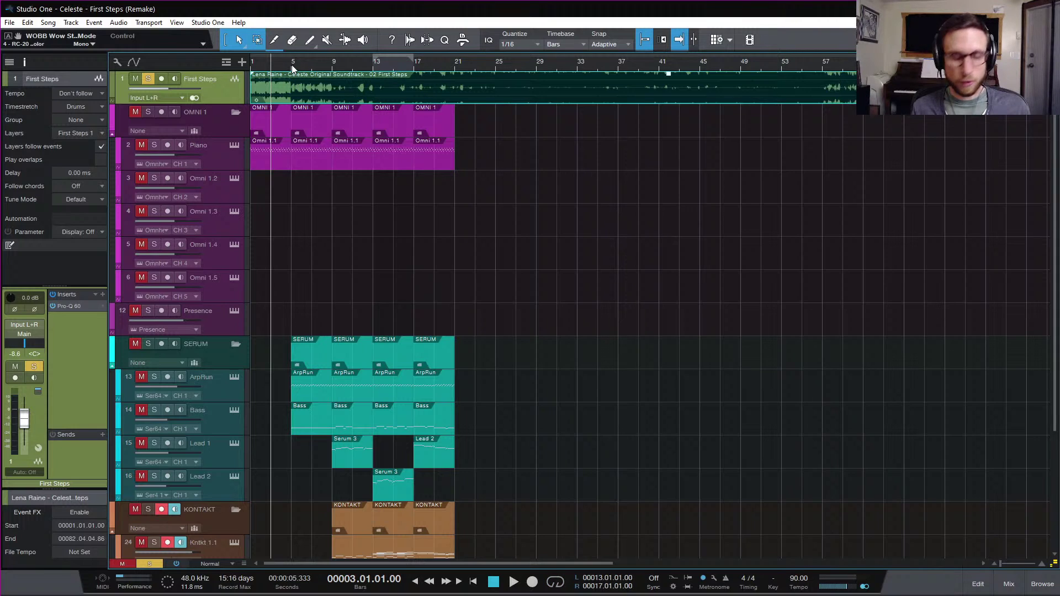
key(comma)
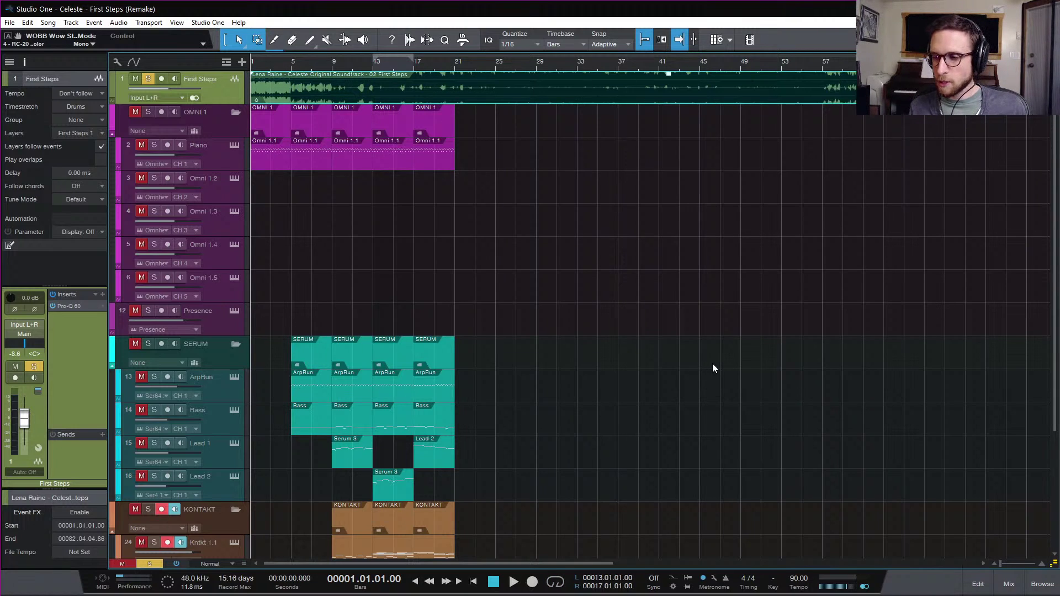
- Play the soloed First Steps reference track from bar 1 and stop after the opening bars
click(1009, 585)
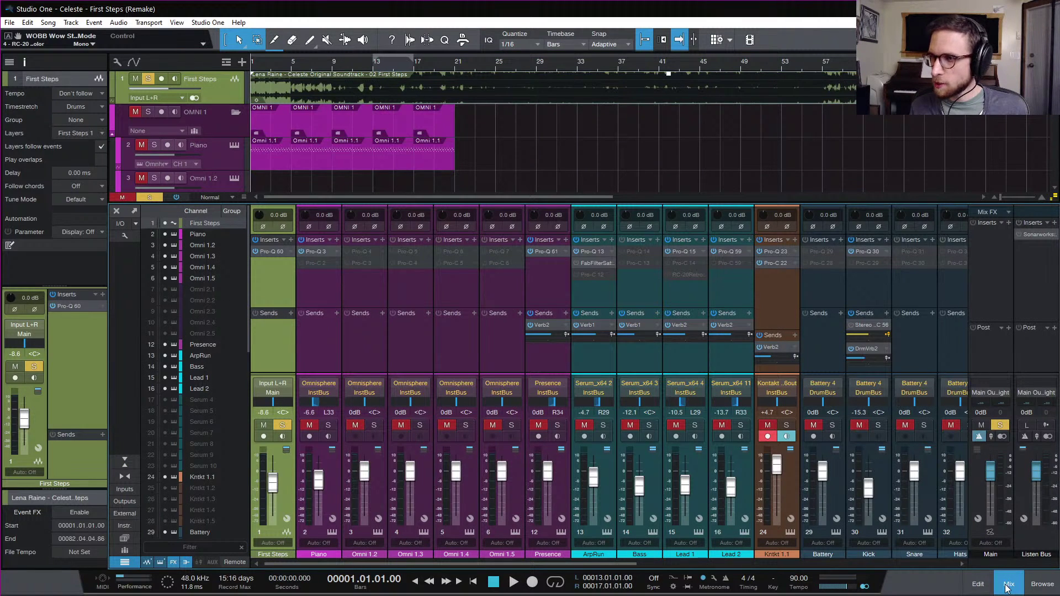
click(1008, 586)
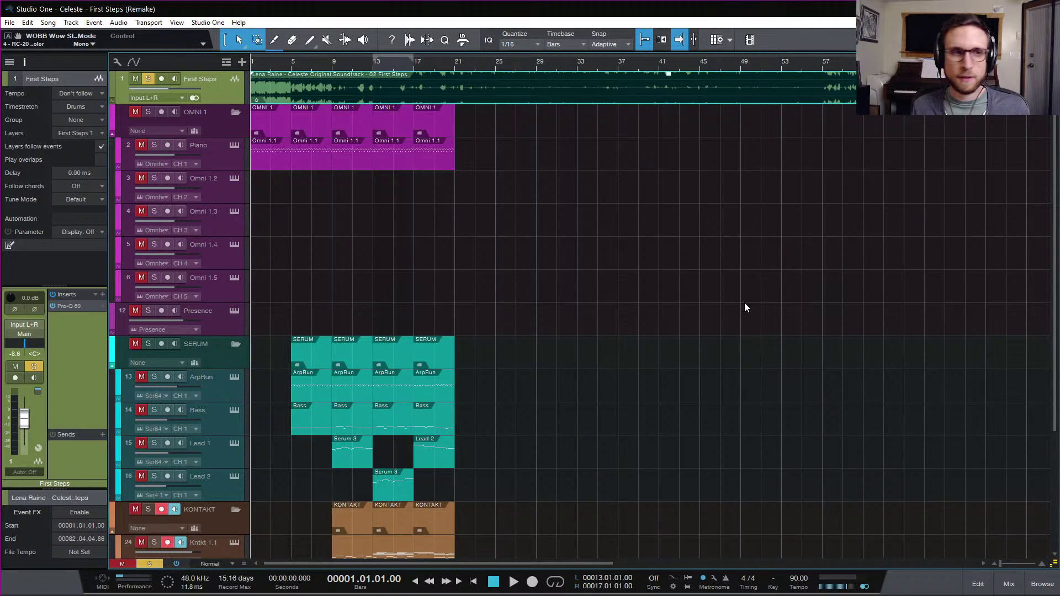
key(space)
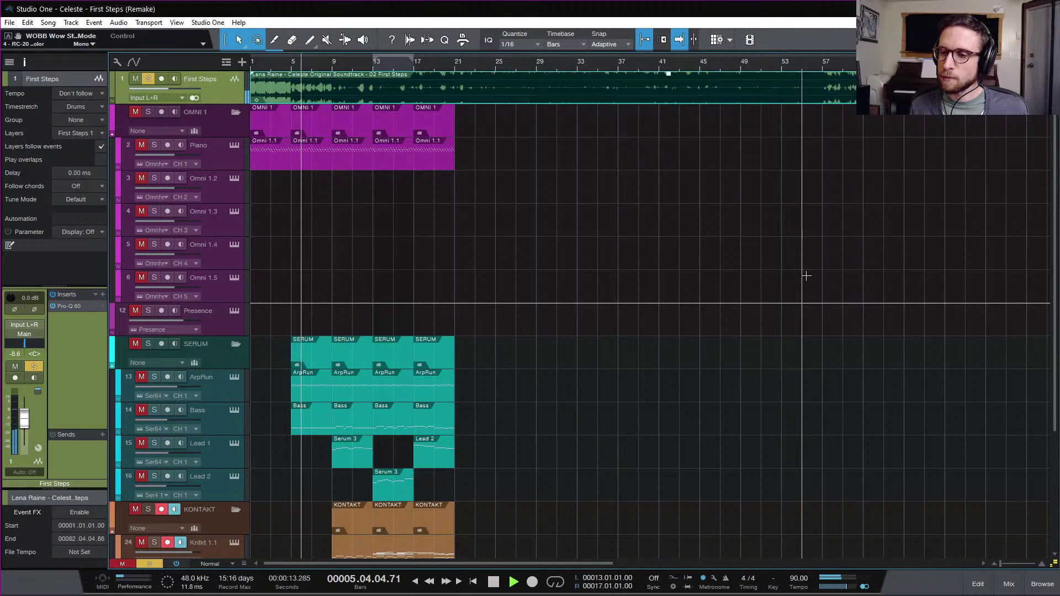
key(space)
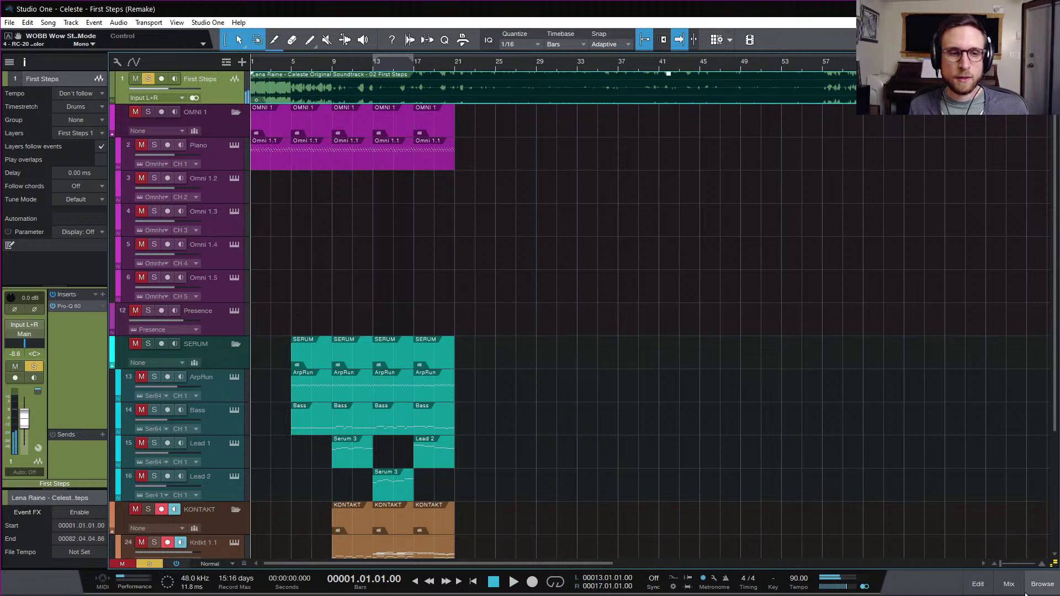
- Examine the reverb, delay, DrumBus, InstBus and MixBus channels in the mixer console, and close the console
click(1008, 584)
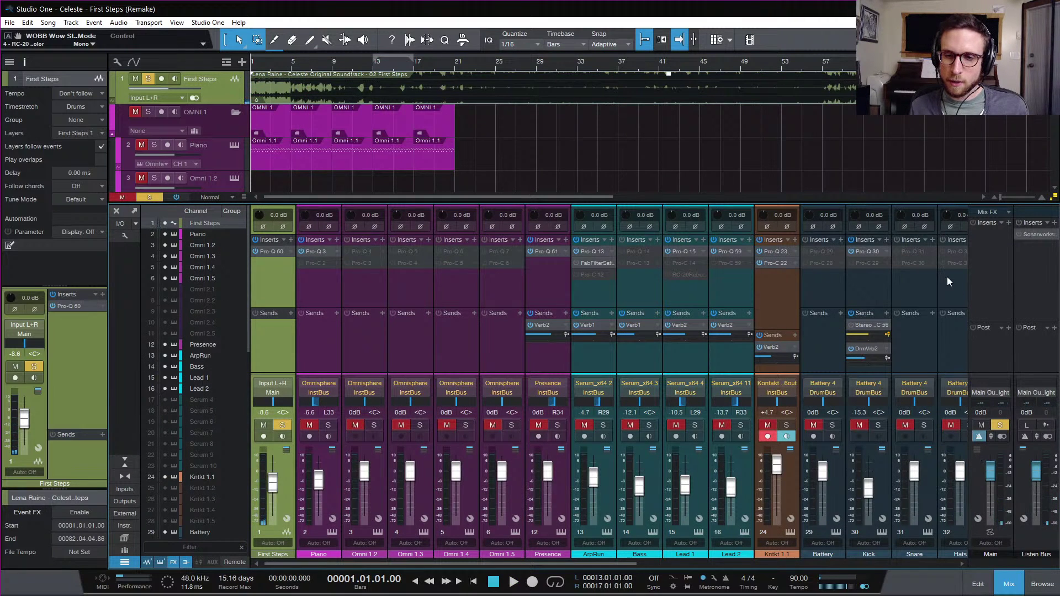
scroll(938, 340, right, 10)
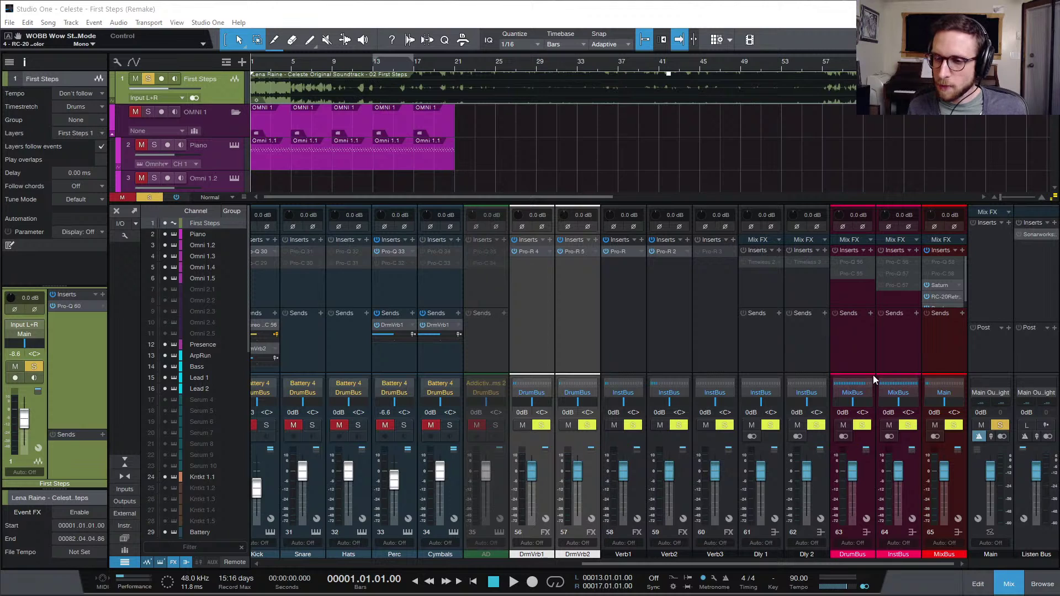
click(542, 151)
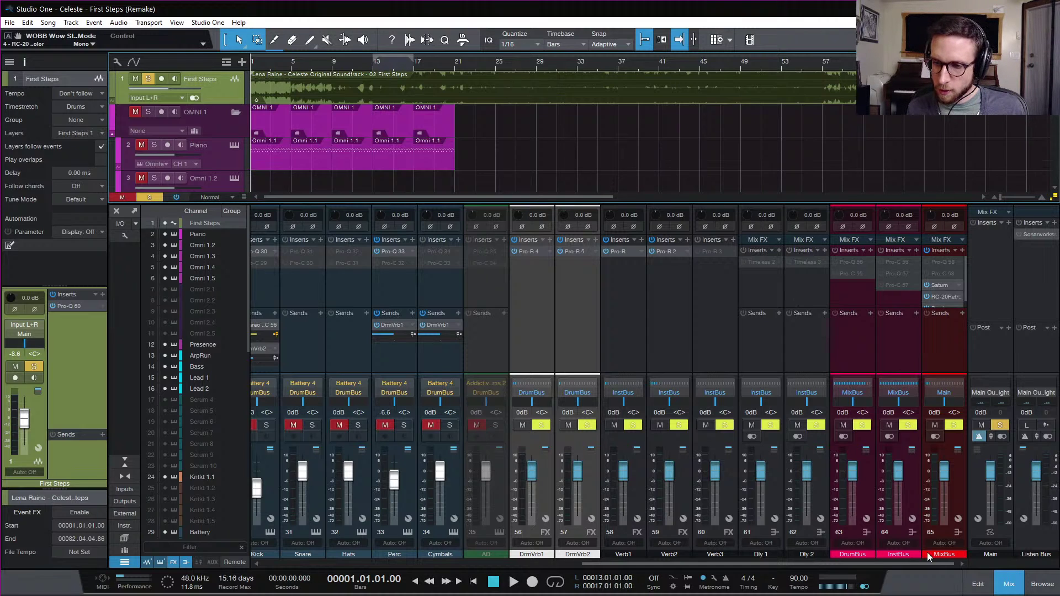
click(1009, 583)
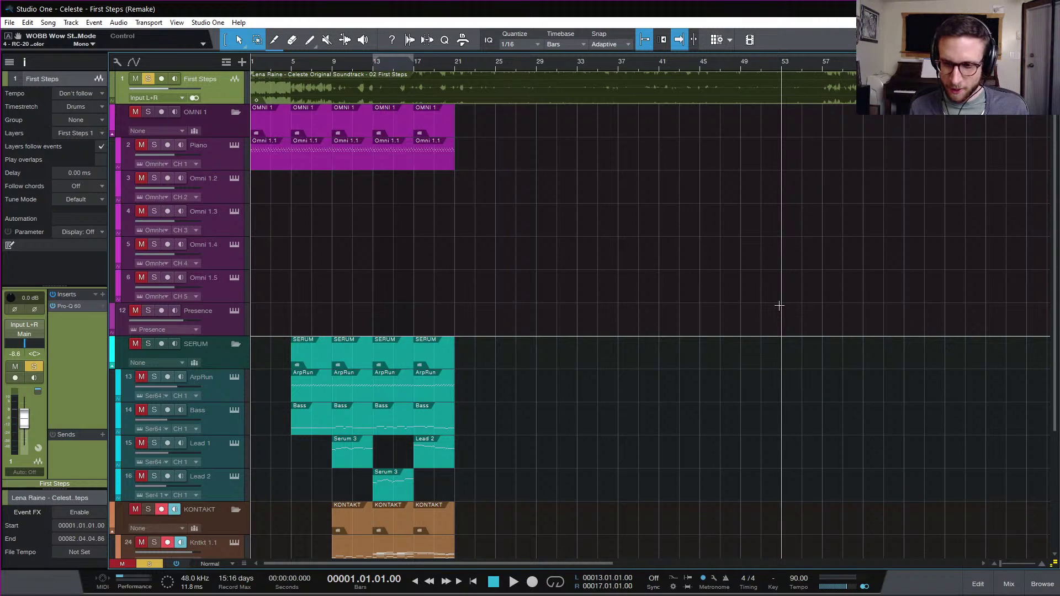
- Unsolo and mute the First Steps reference track and briefly play the remake from bar 1
key(s)
key(m)
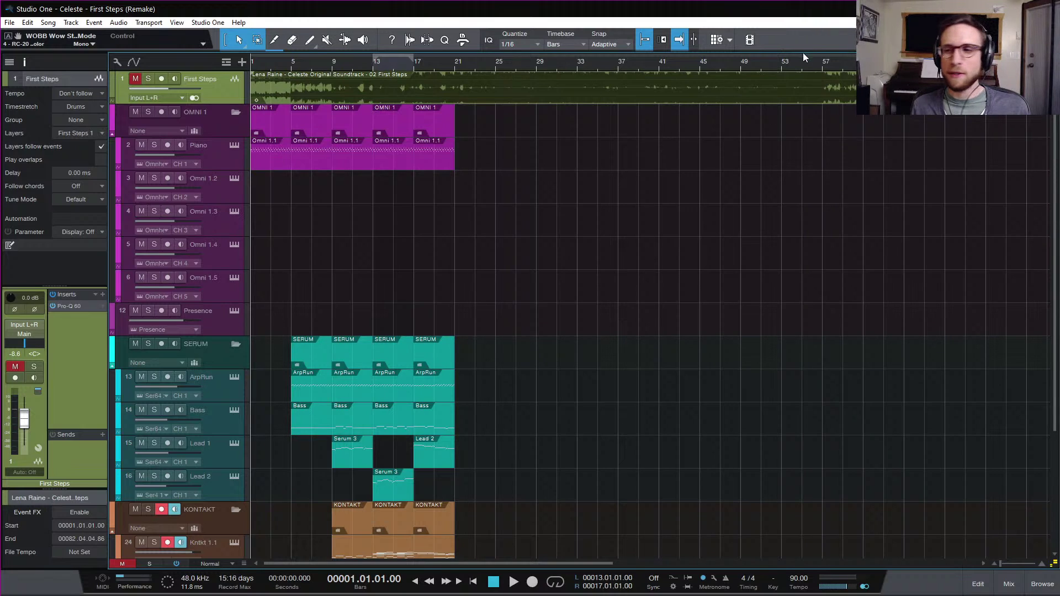
key(space)
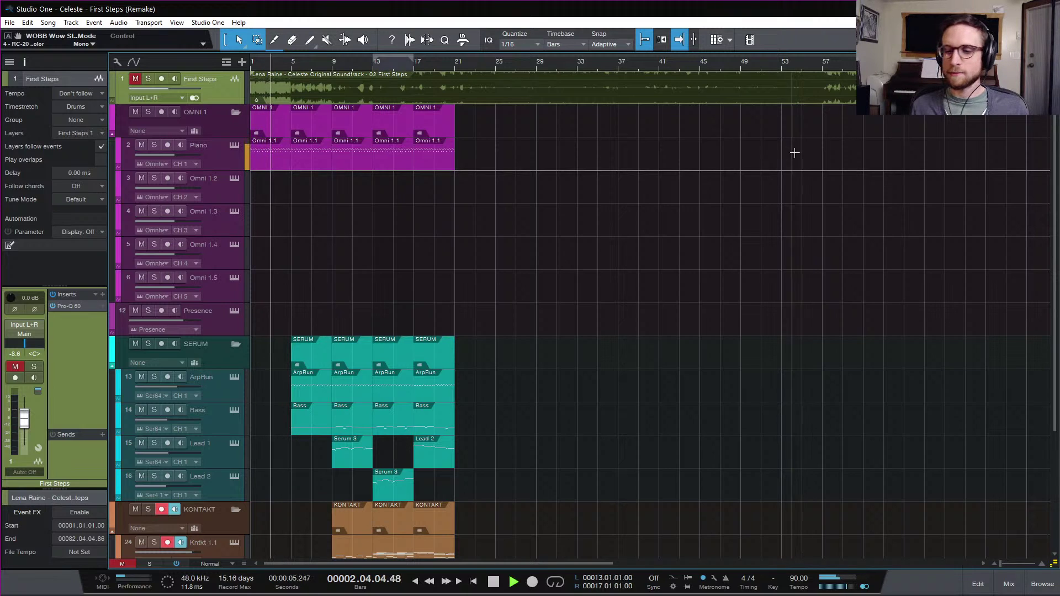
key(space)
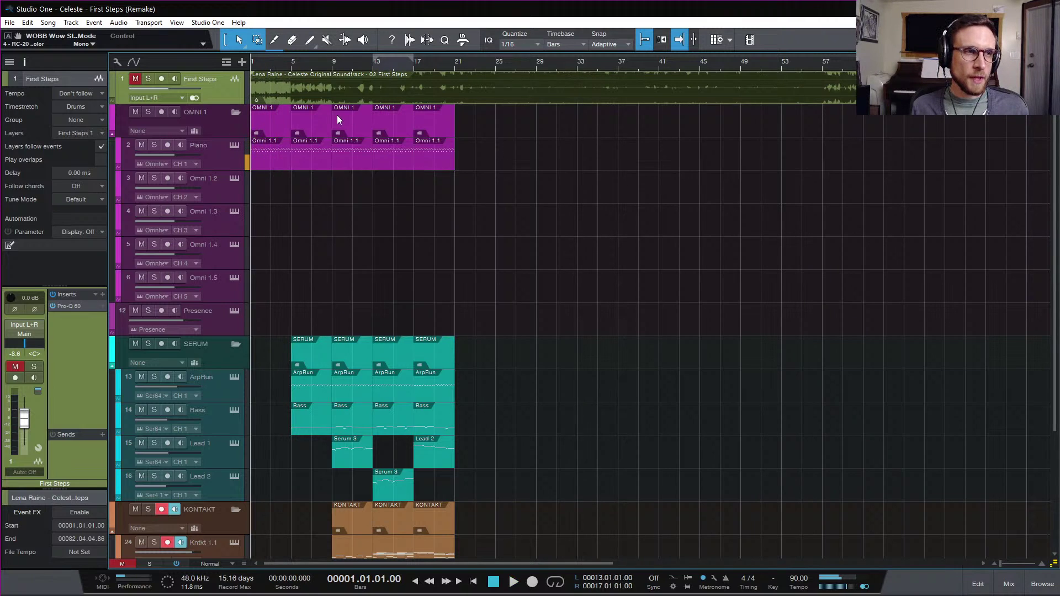
- Unmute and solo the First Steps reference track and play it from bar 1 to about bar 21
key(m)
key(s)
key(space)
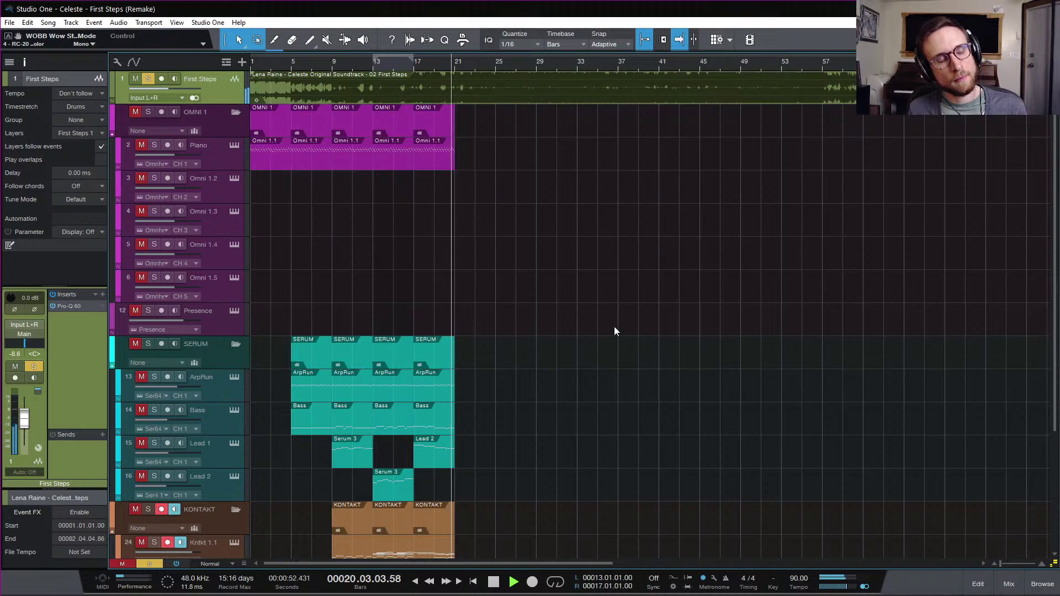
key(space)
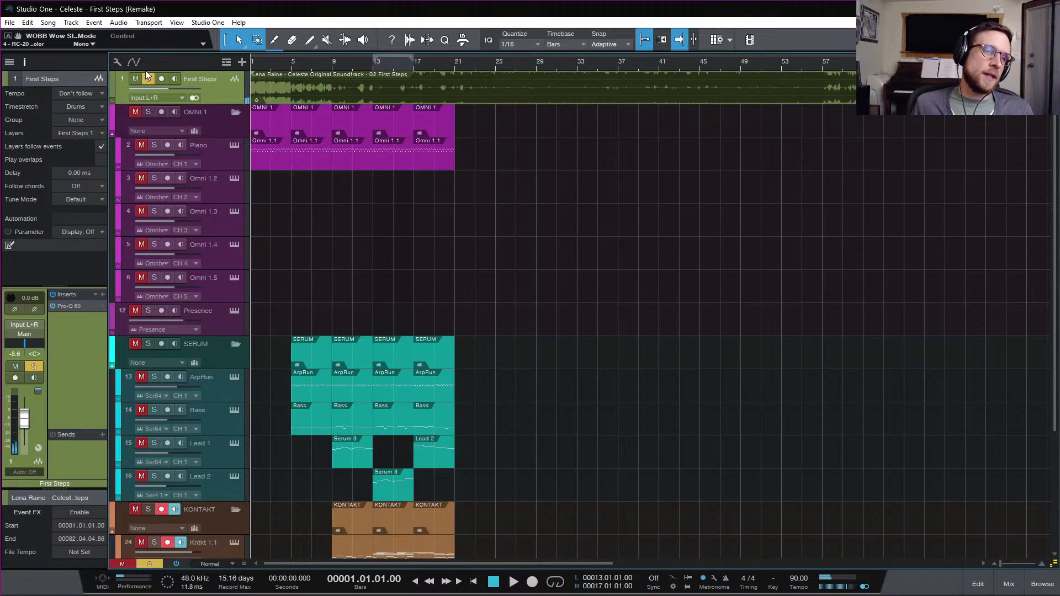
- Unsolo and mute the First Steps reference track, and select the Piano track
key(s)
key(m)
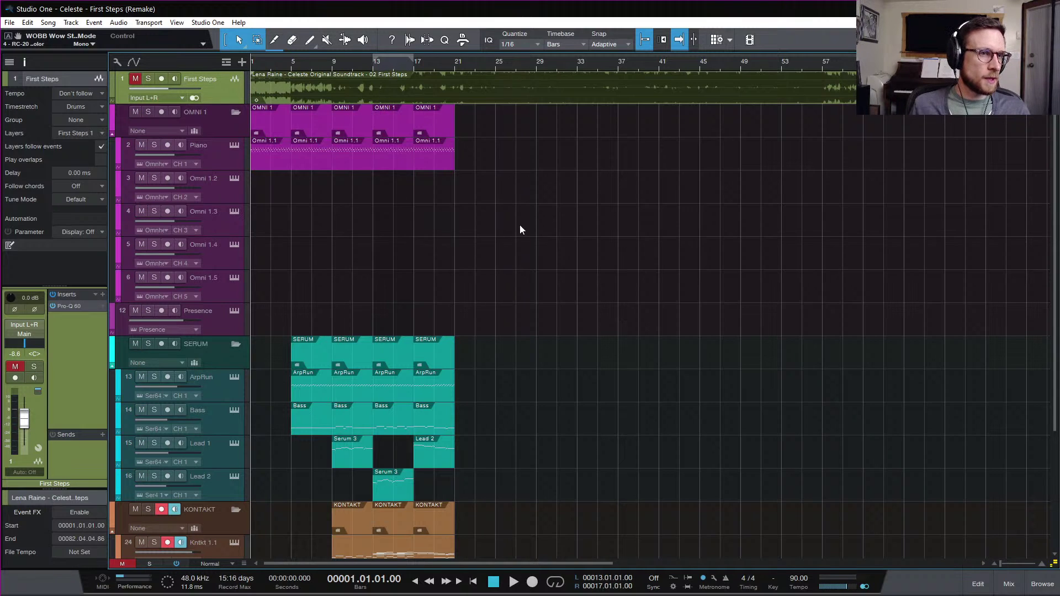
scroll(502, 227, down, 5)
scroll(502, 226, up, 5)
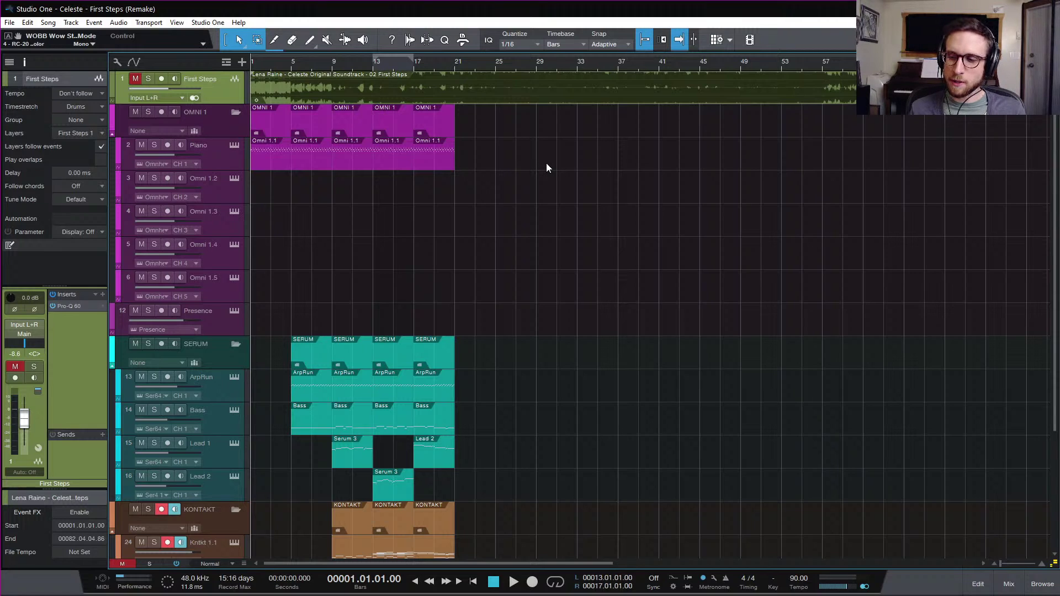
click(226, 166)
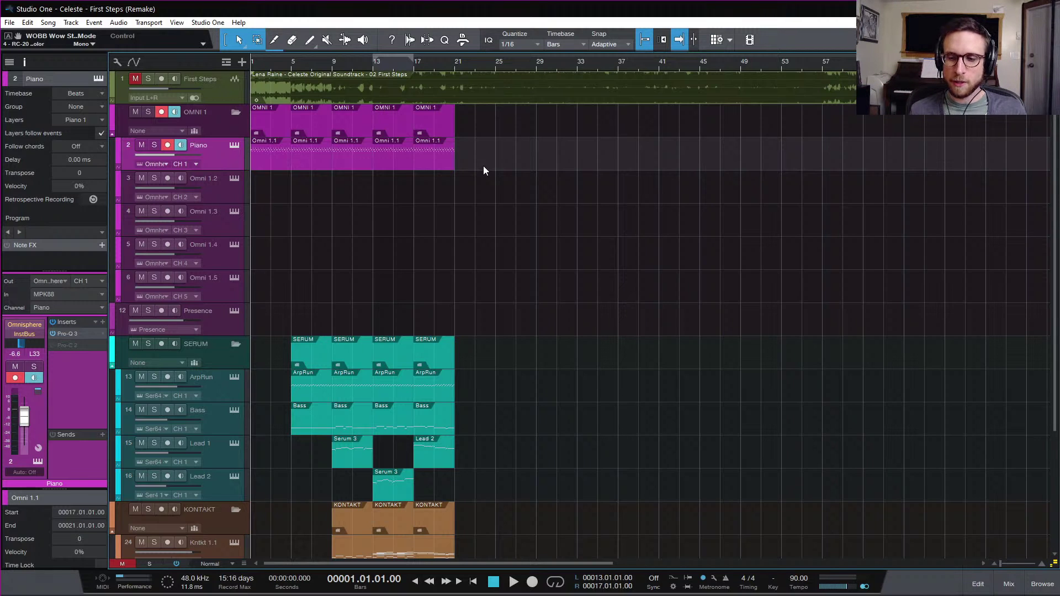
- Play the whole remake from bar 1 to about bar 21 while viewing the Serum, Kontakt and Battery tracks
scroll(486, 168, down, 3)
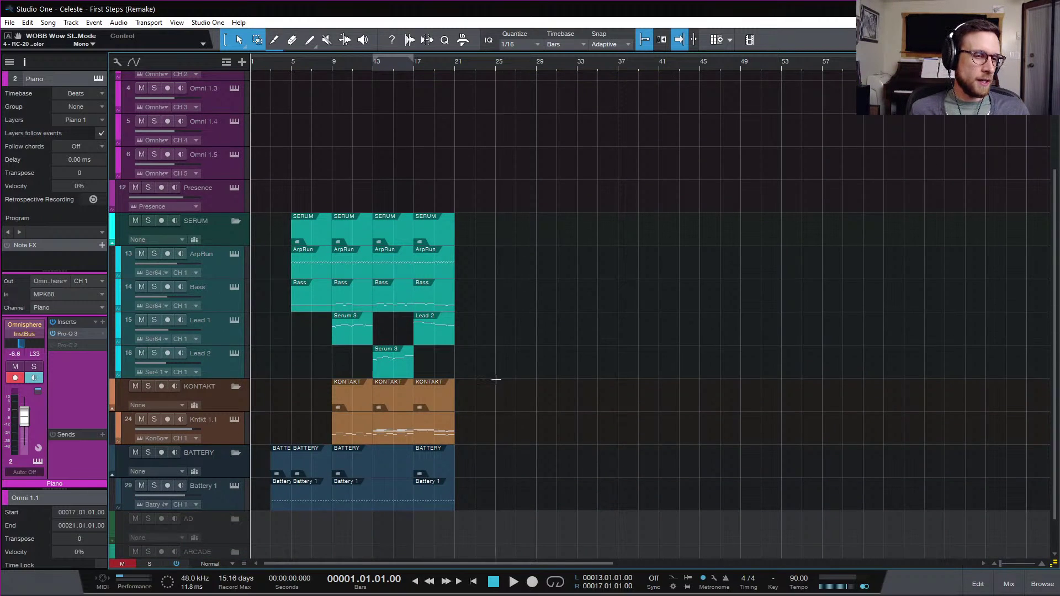
scroll(491, 380, down, 1)
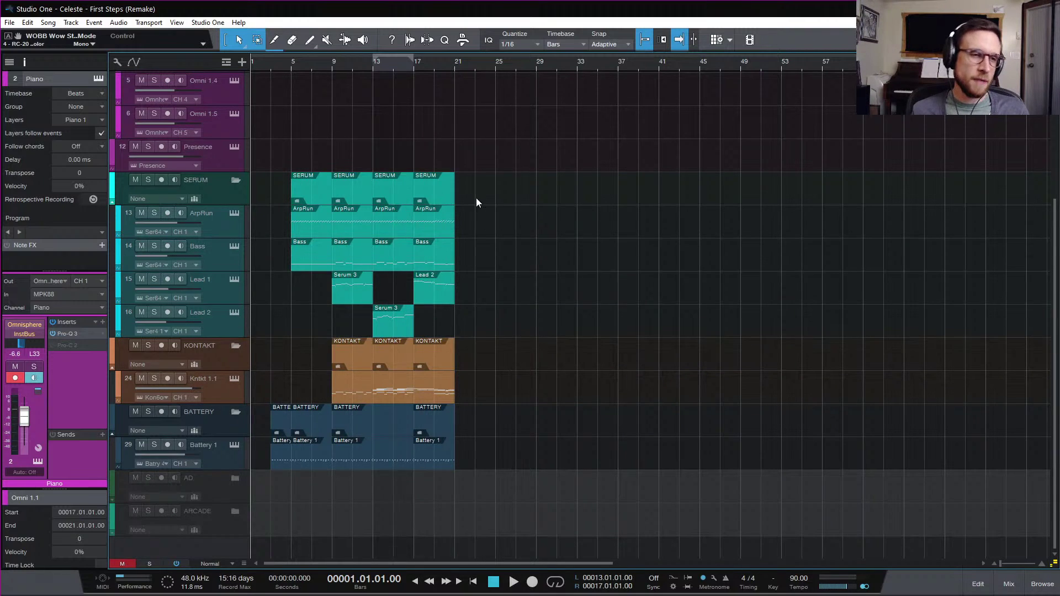
key(space)
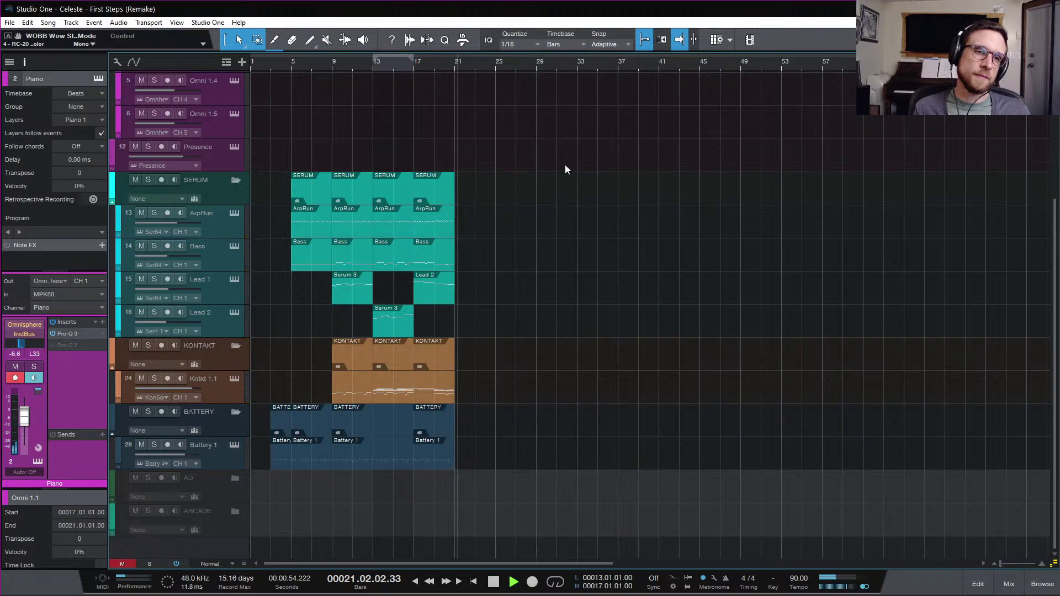
key(space)
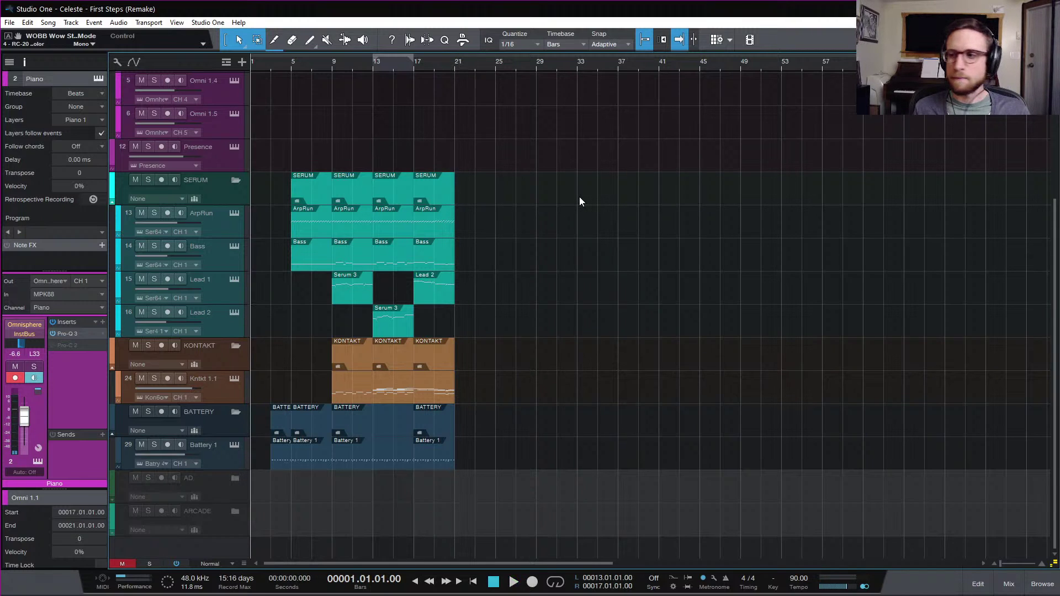
- Locate the section starts at bar 5 and bar 17 in the arrangement, and briefly audition the remake
scroll(513, 209, up, 5)
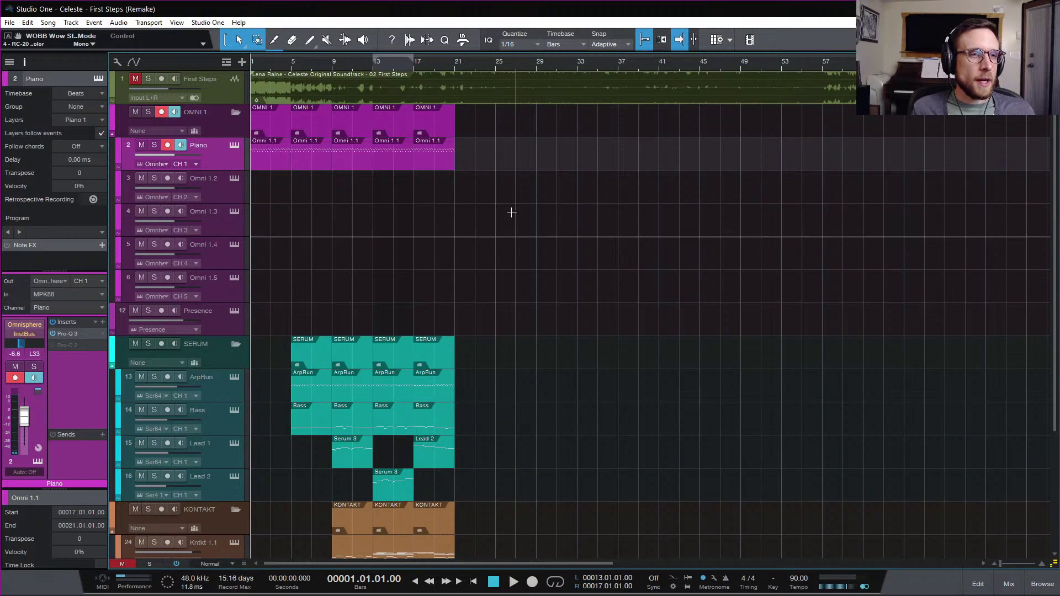
scroll(514, 211, down, 3)
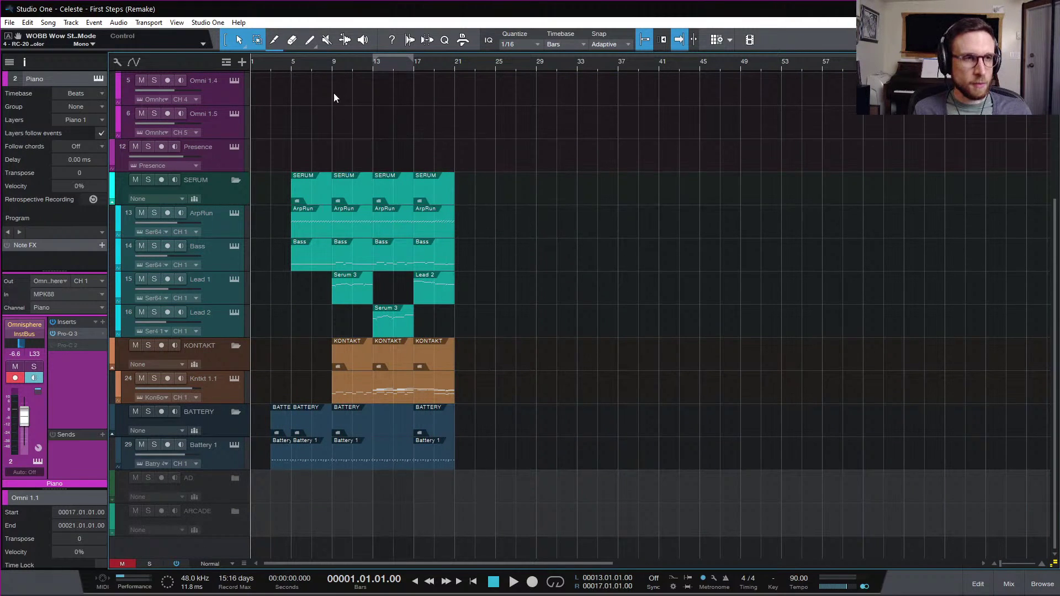
click(293, 67)
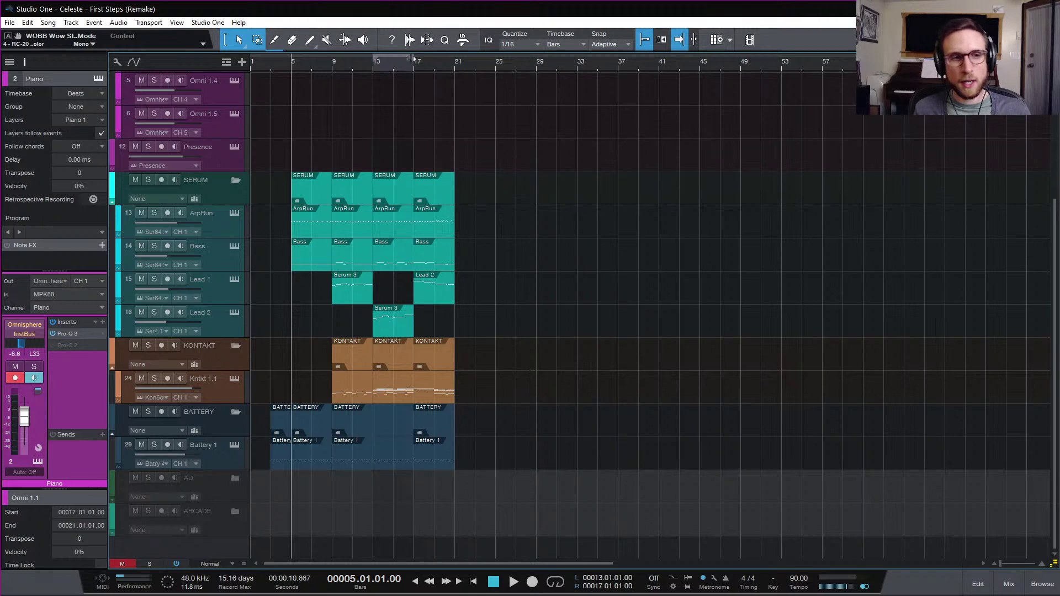
click(412, 67)
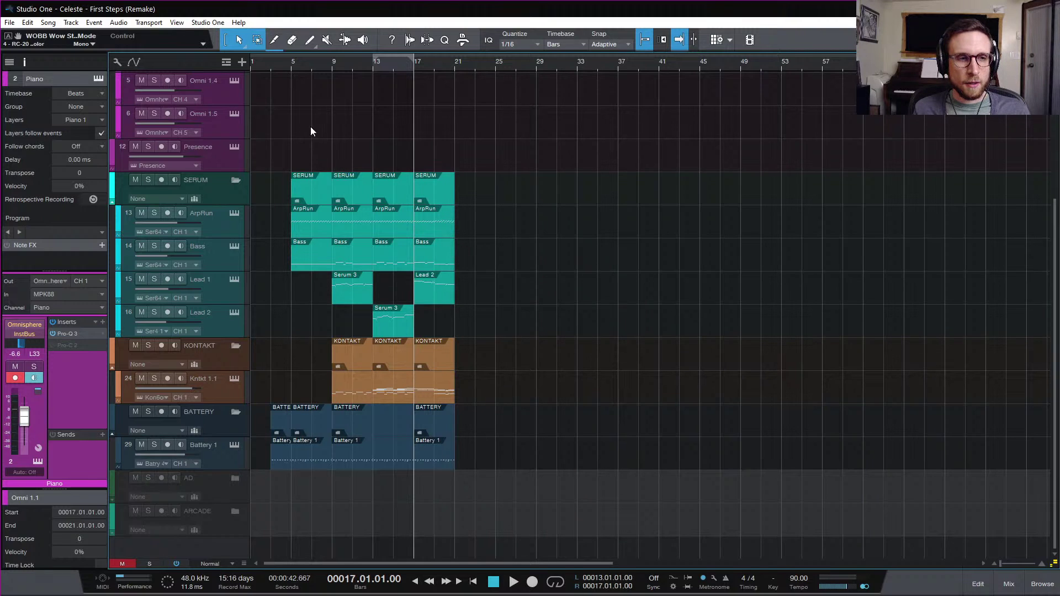
key(space)
key(space)
- Solo the Kntkt 1.1 track and play its part from bar 13
click(264, 65)
click(372, 65)
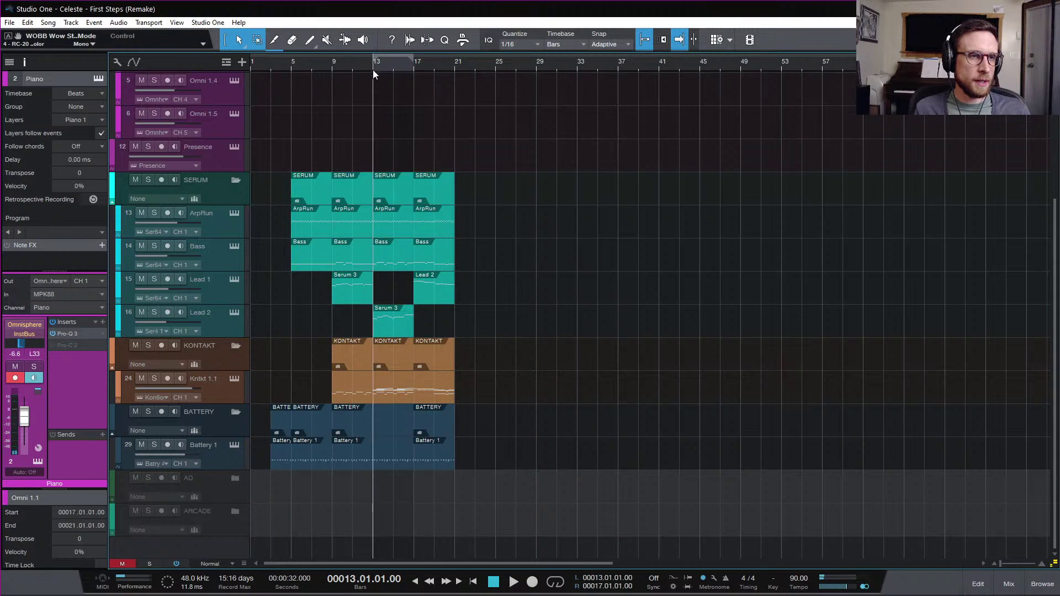
click(388, 400)
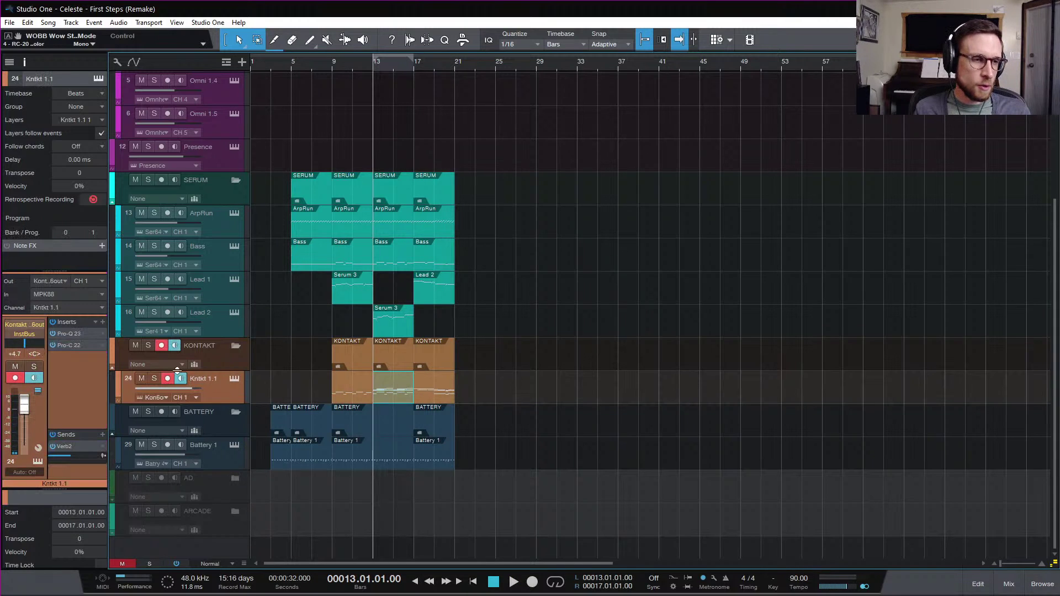
click(155, 378)
key(space)
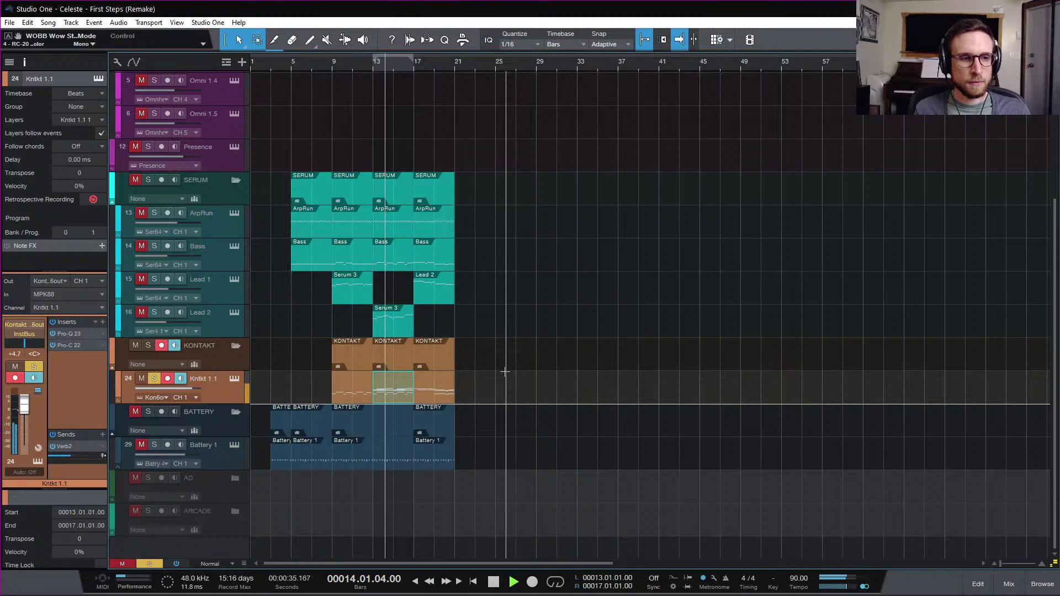
- Examine the notes of the Kntkt 1.1 part from bar 13 in the note editor during playback, and unsolo the track
double_click(402, 393)
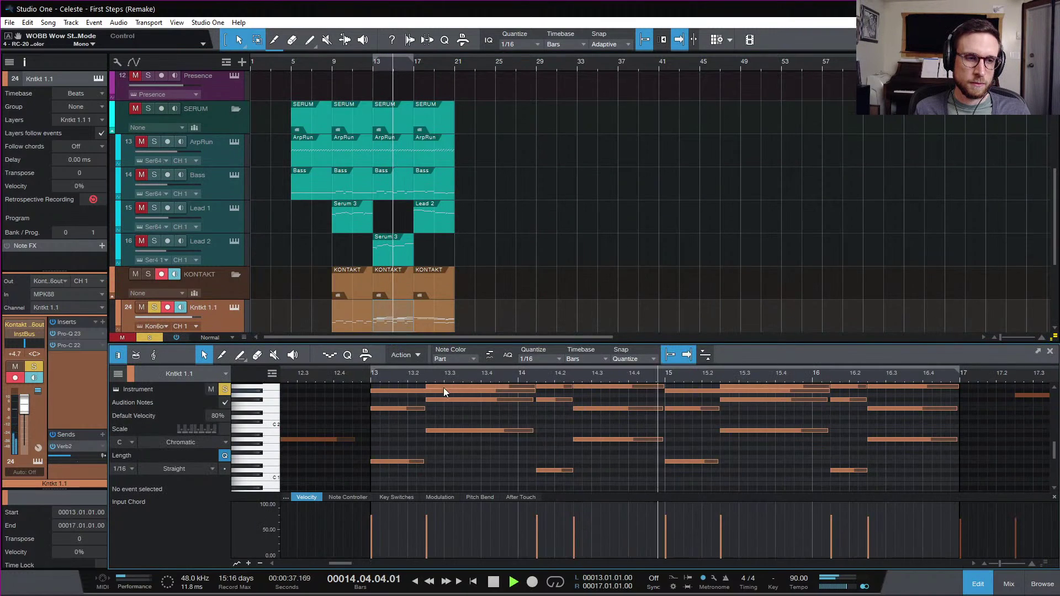
scroll(793, 462, up, 2)
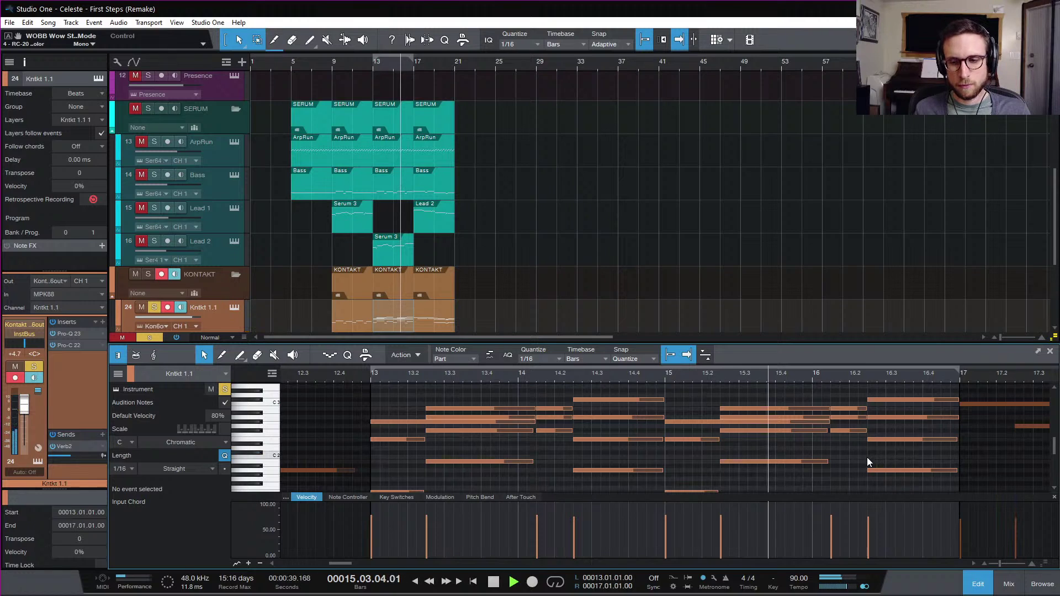
scroll(867, 457, up, 2)
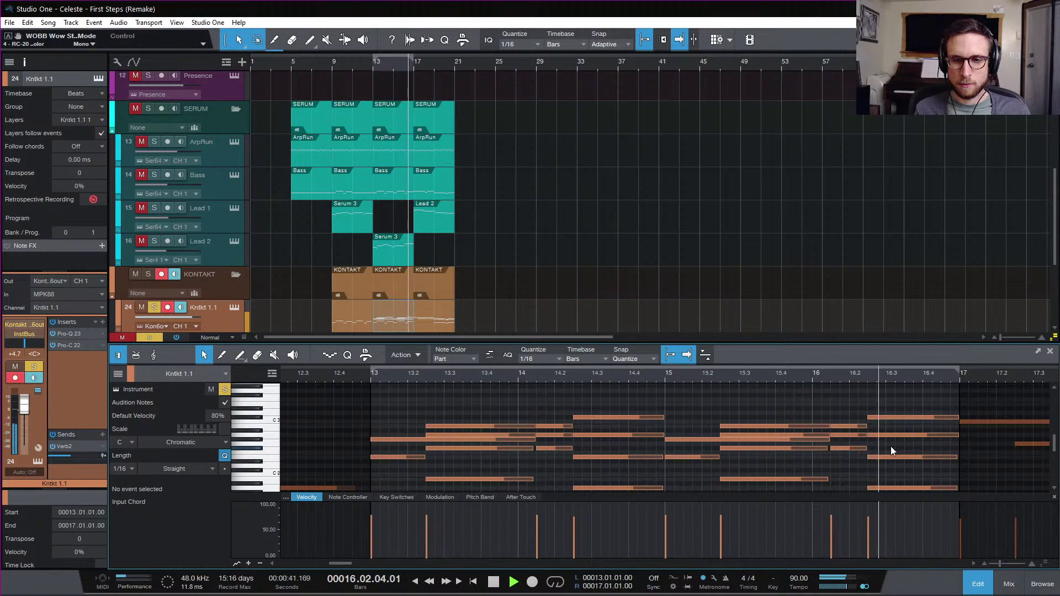
key(space)
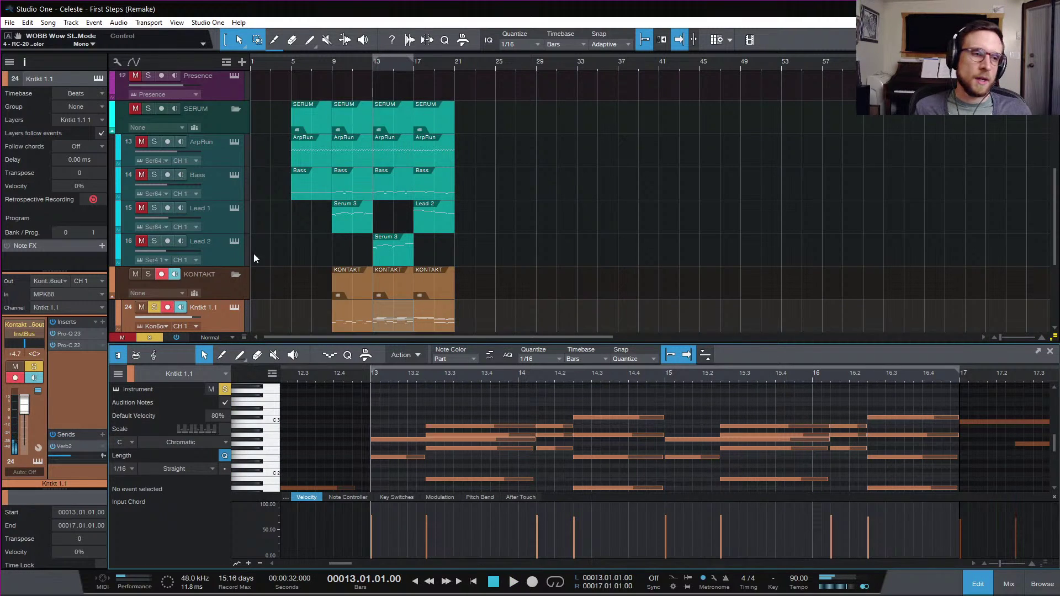
scroll(550, 262, down, 4)
click(155, 178)
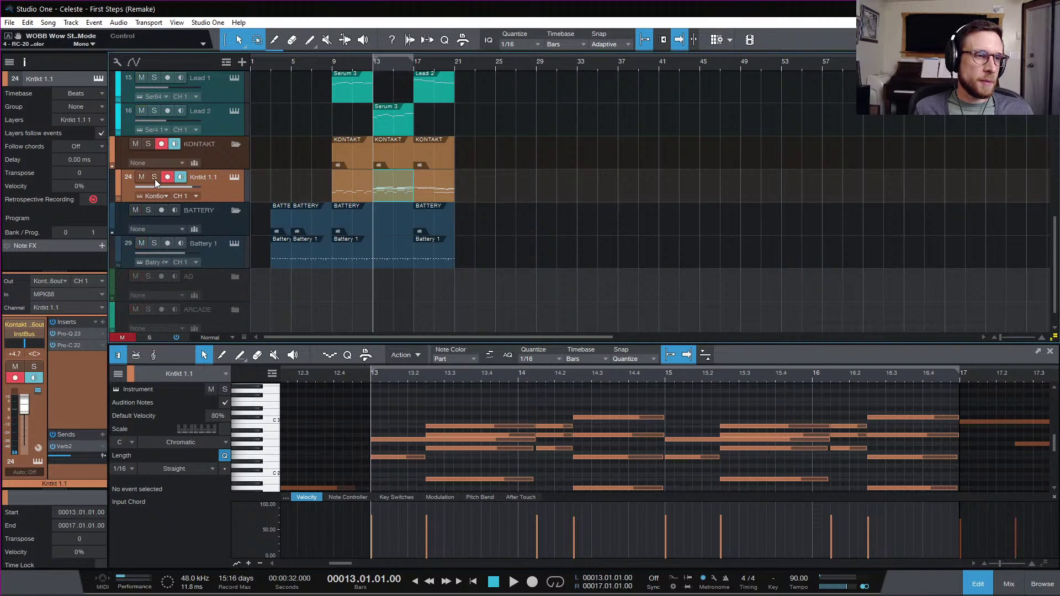
- Review the Serum, Kontakt and Battery parts while locating the section starts at bar 9 and bar 5
scroll(456, 217, up, 5)
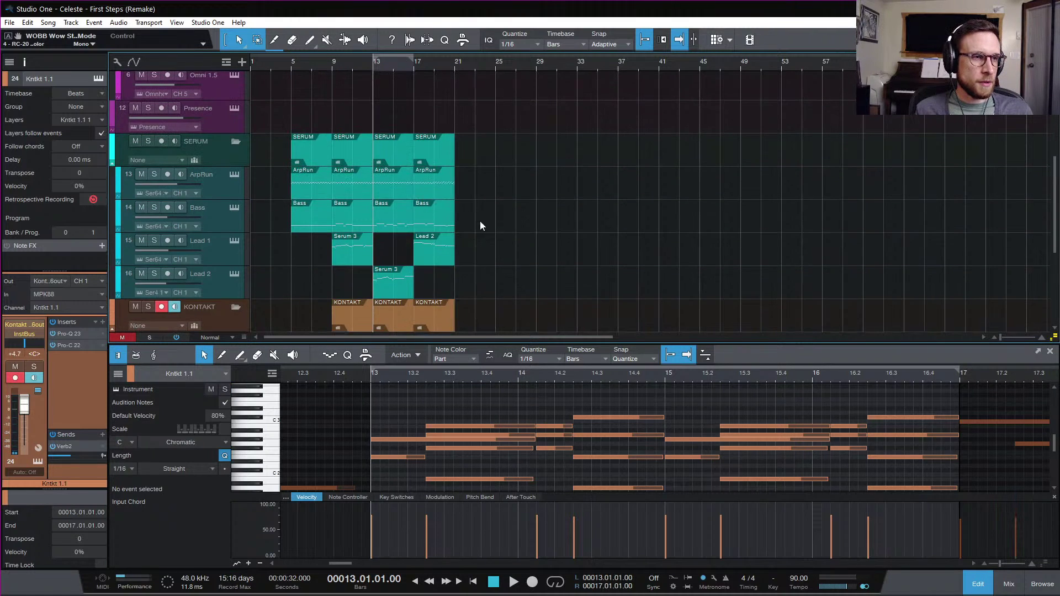
scroll(478, 218, down, 4)
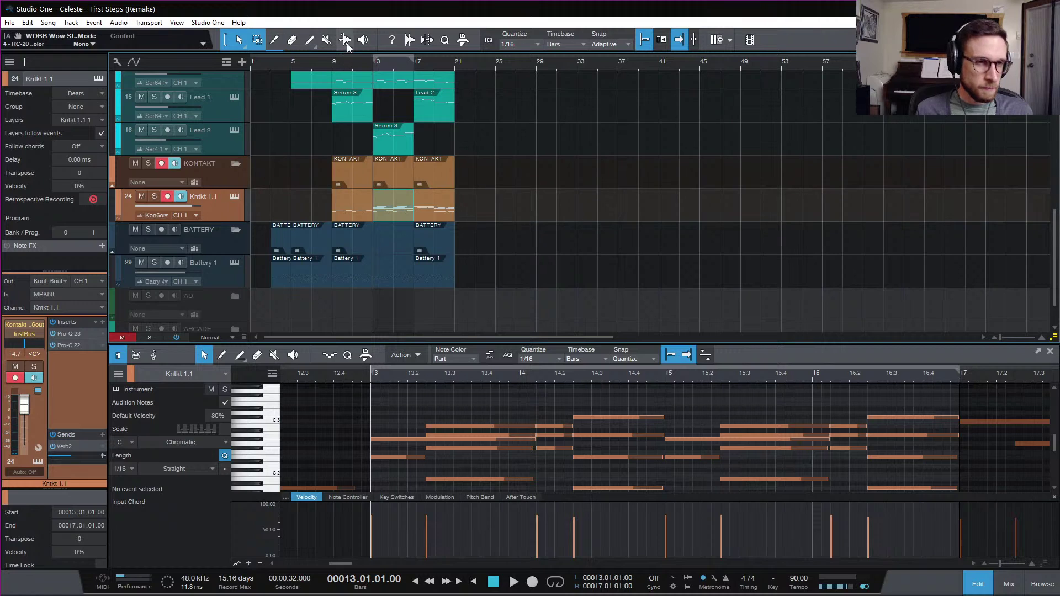
click(334, 63)
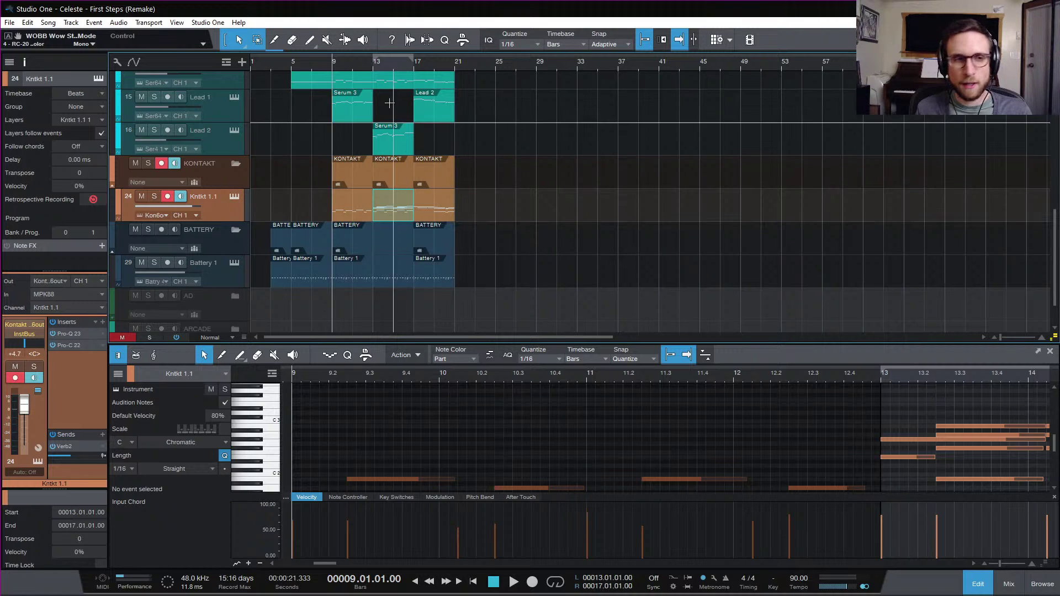
scroll(333, 163, up, 3)
scroll(332, 164, up, 8)
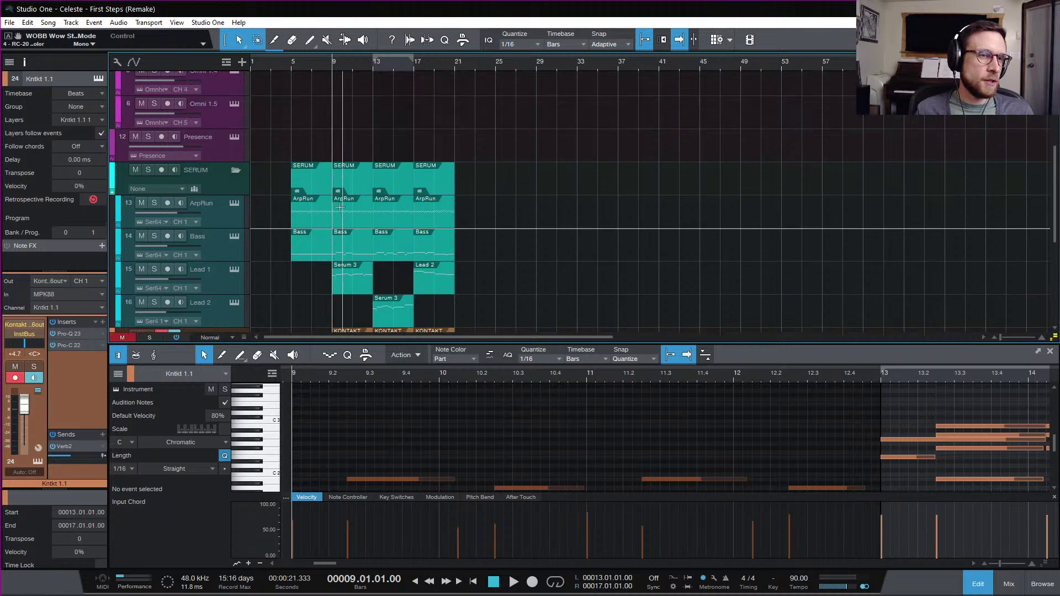
scroll(339, 205, down, 3)
scroll(340, 204, down, 6)
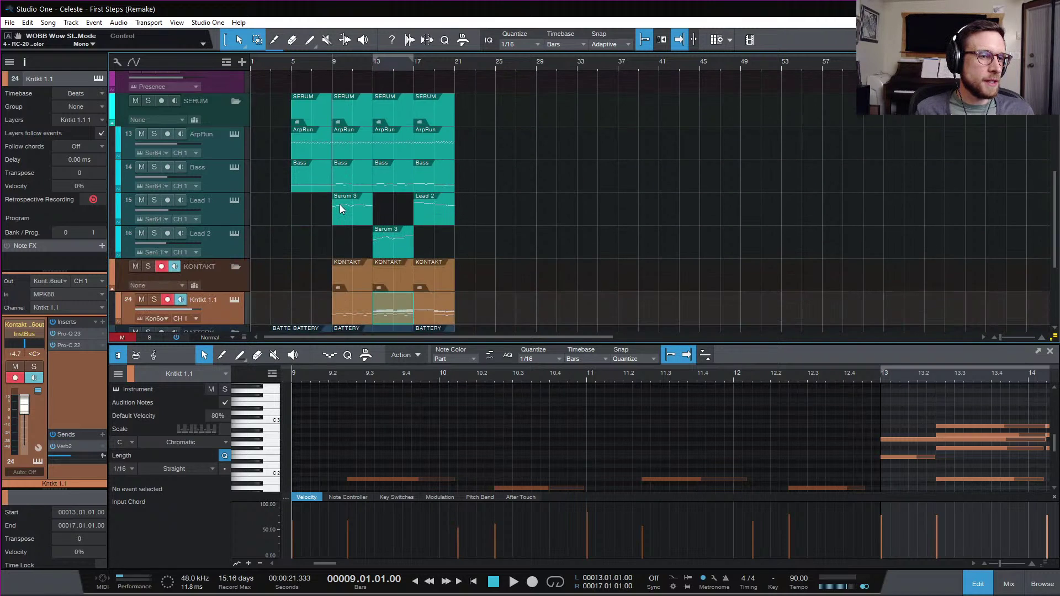
click(290, 64)
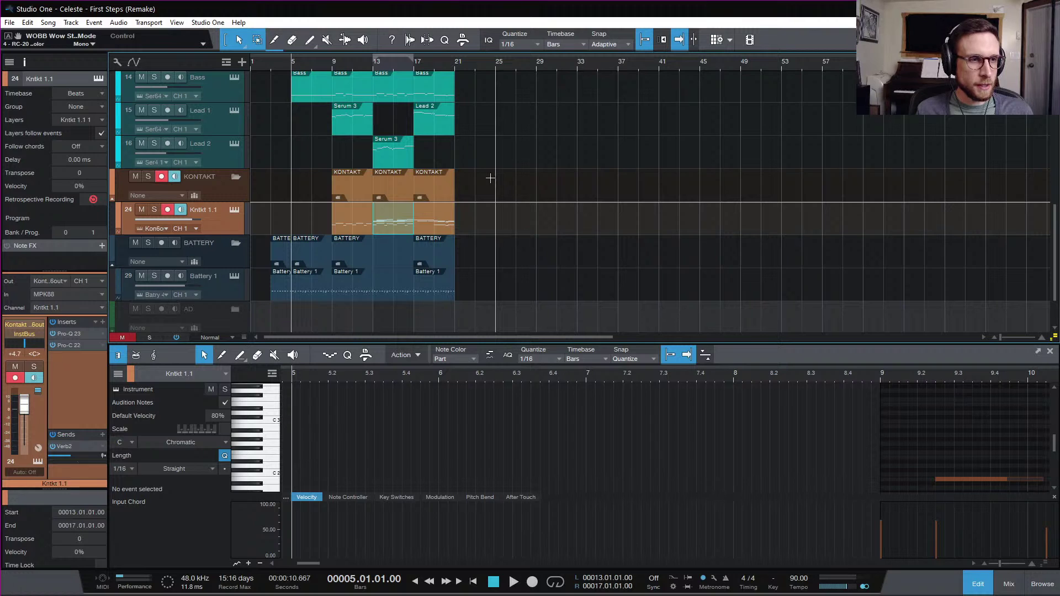
scroll(490, 178, up, 5)
scroll(490, 179, down, 4)
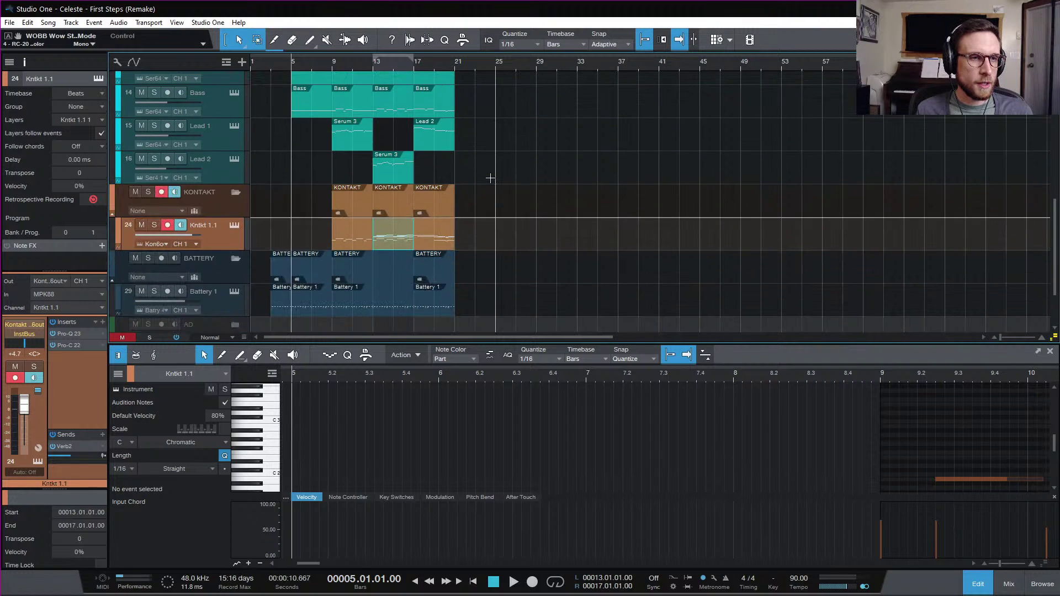
- Play the remake from bar 17 to about bar 21, soloing the Kntkt 1.1 track
click(413, 64)
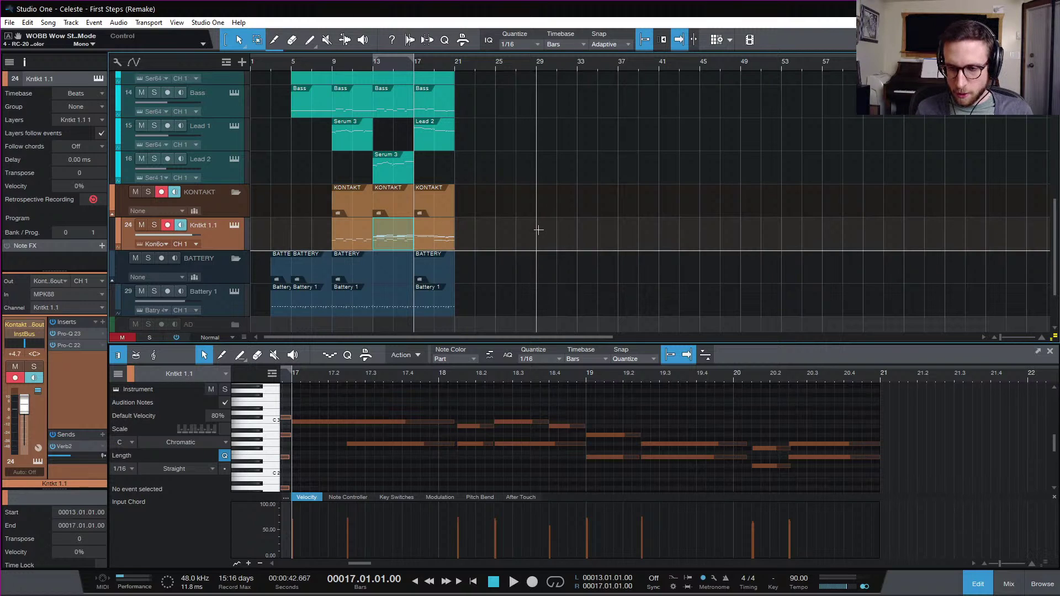
key(space)
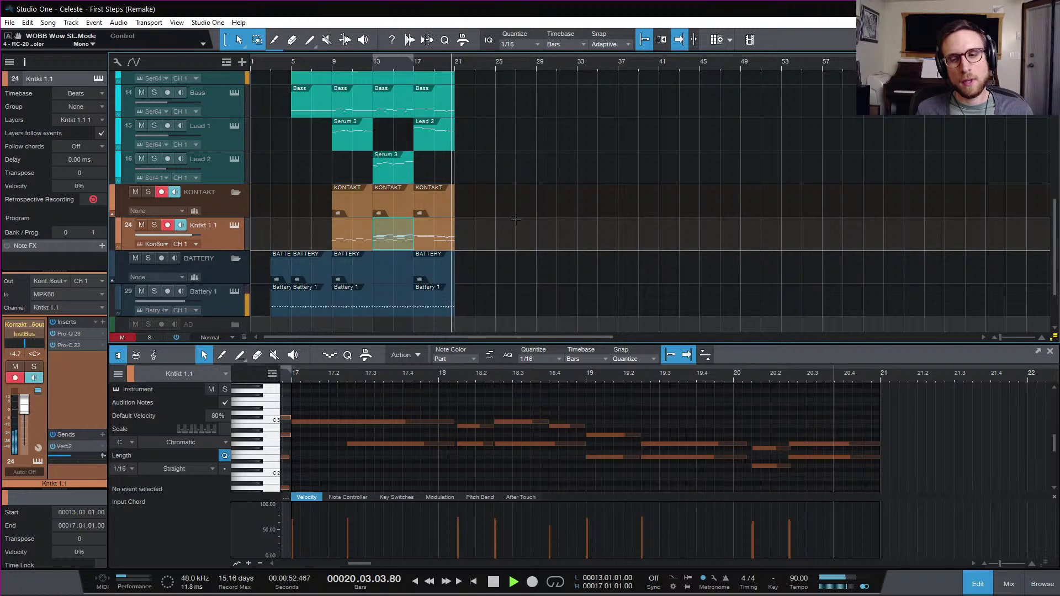
key(s)
key(space)
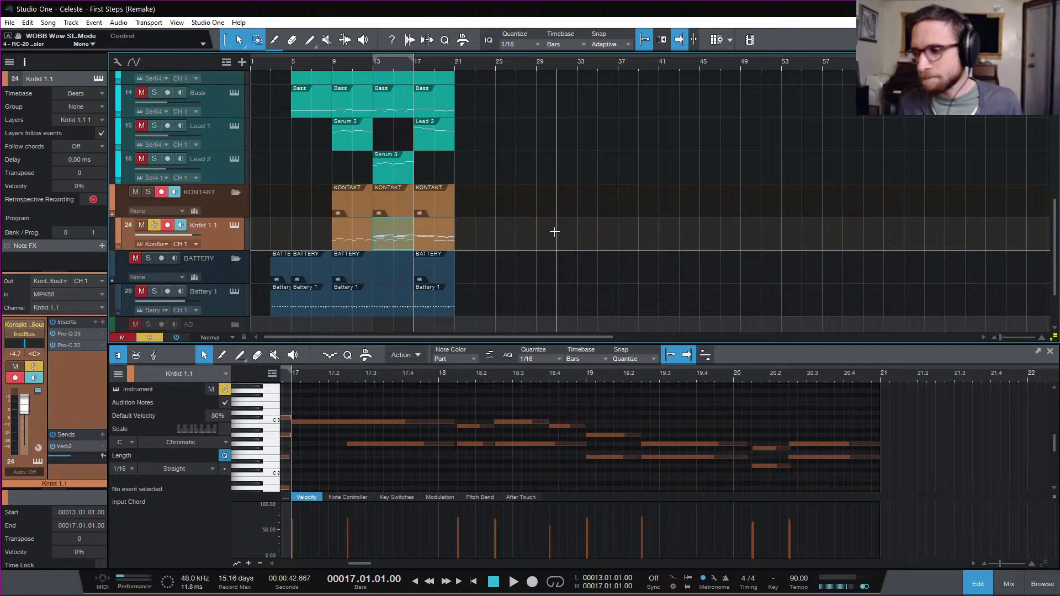
- Switch the solo to the First Steps reference track and close the editor
scroll(533, 242, up, 10)
scroll(531, 237, up, 2)
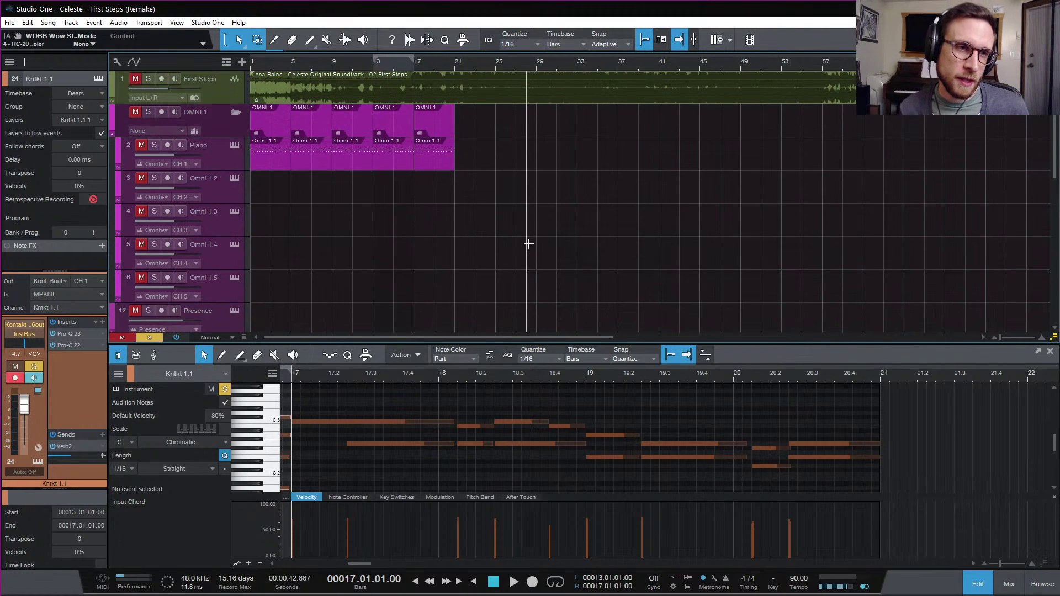
scroll(465, 320, down, 4)
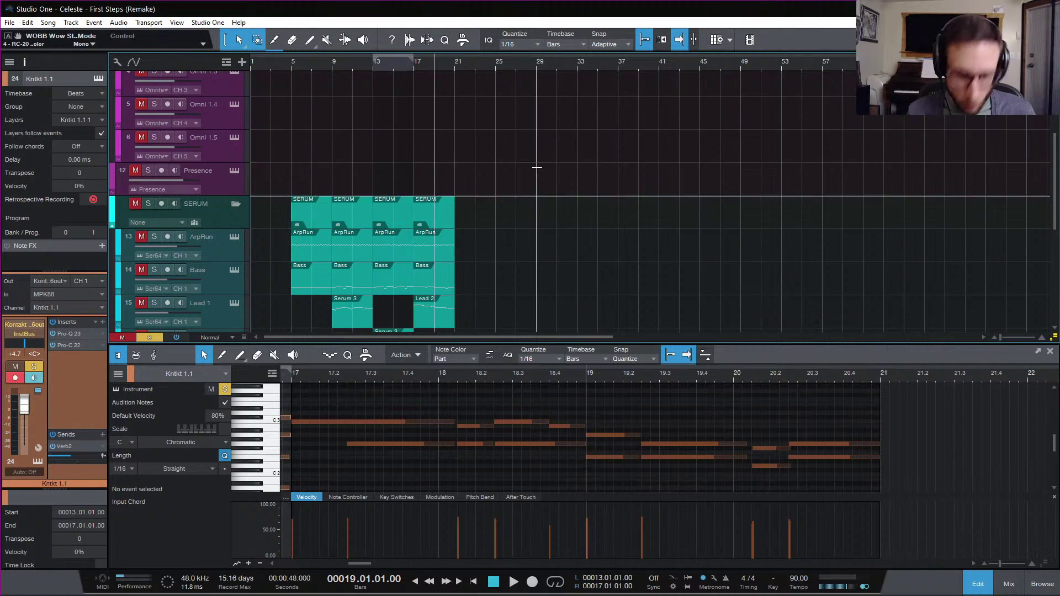
scroll(505, 170, up, 4)
click(249, 103)
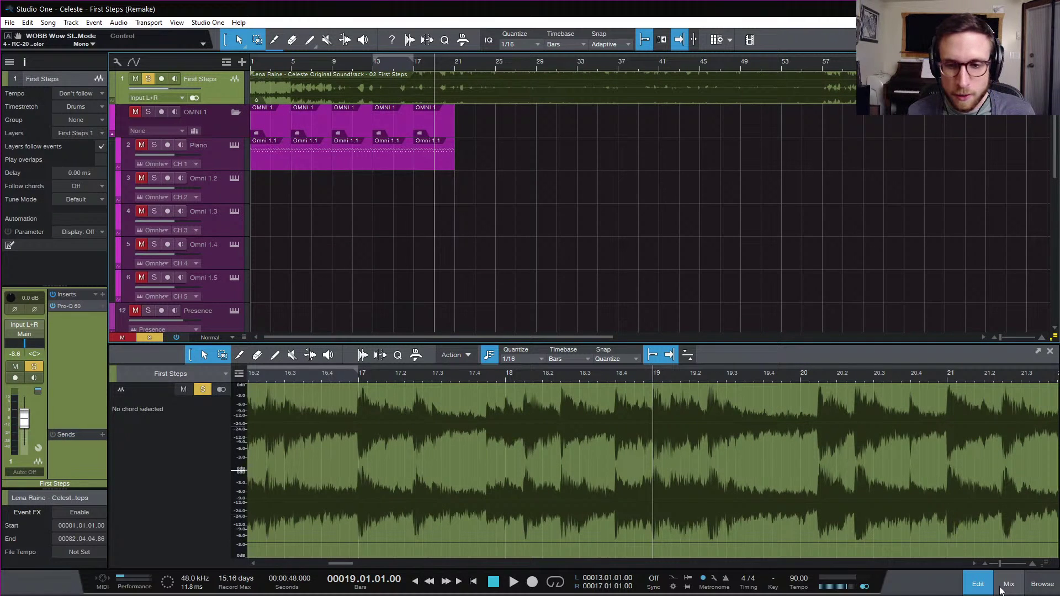
click(983, 588)
- Listen to the soloed First Steps reference from bar 19 to about bar 24, playing the passage repeatedly
key(s)
key(space)
key(space)
key(s)
key(space)
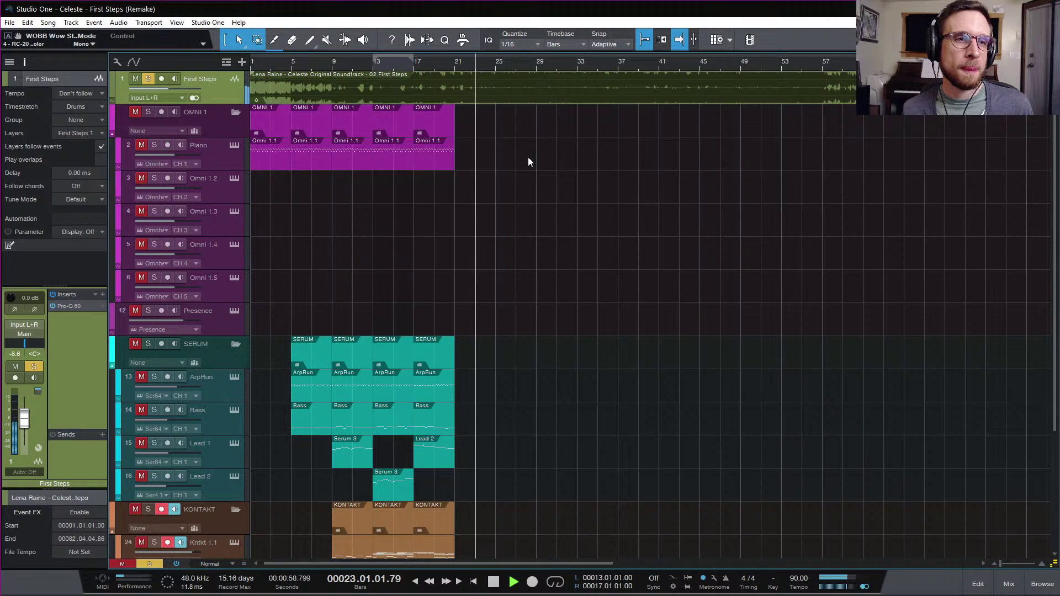
key(space)
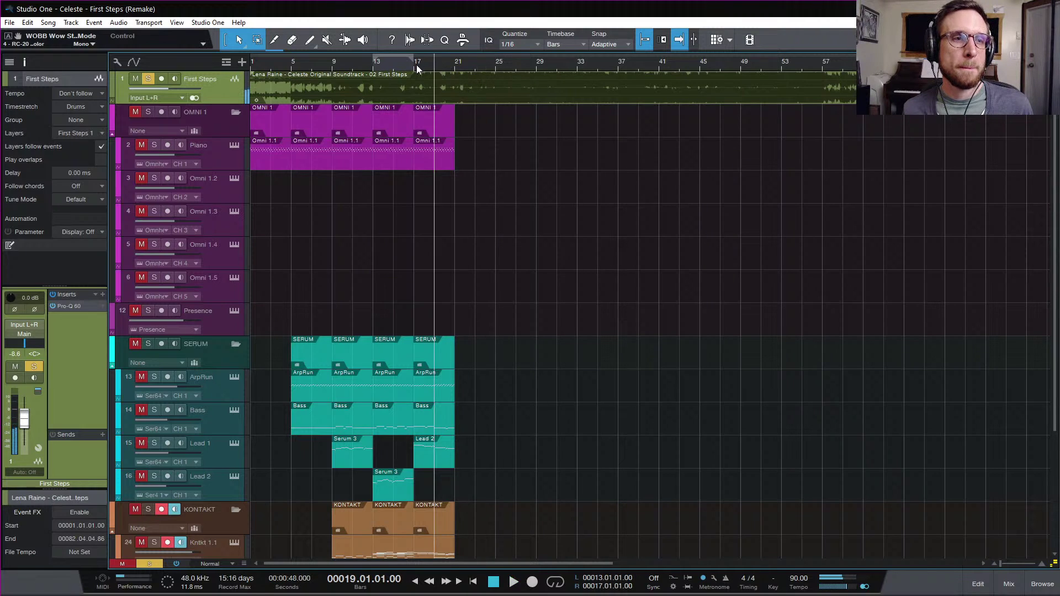
key(space)
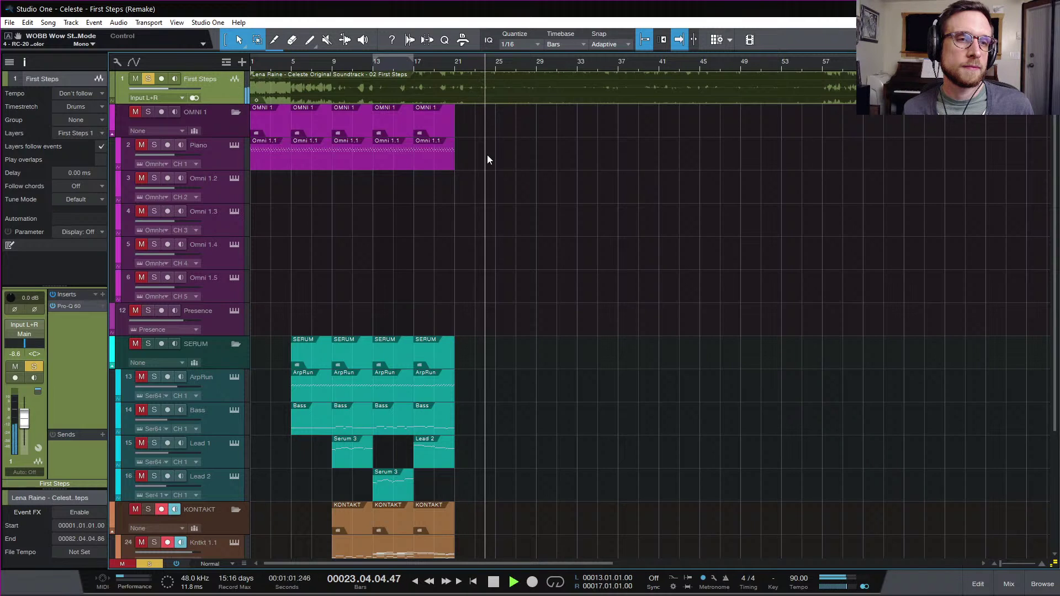
key(space)
- Duplicate the bar 17 to 21 parts of all instrument tracks so the copies start at bar 21
click(449, 162)
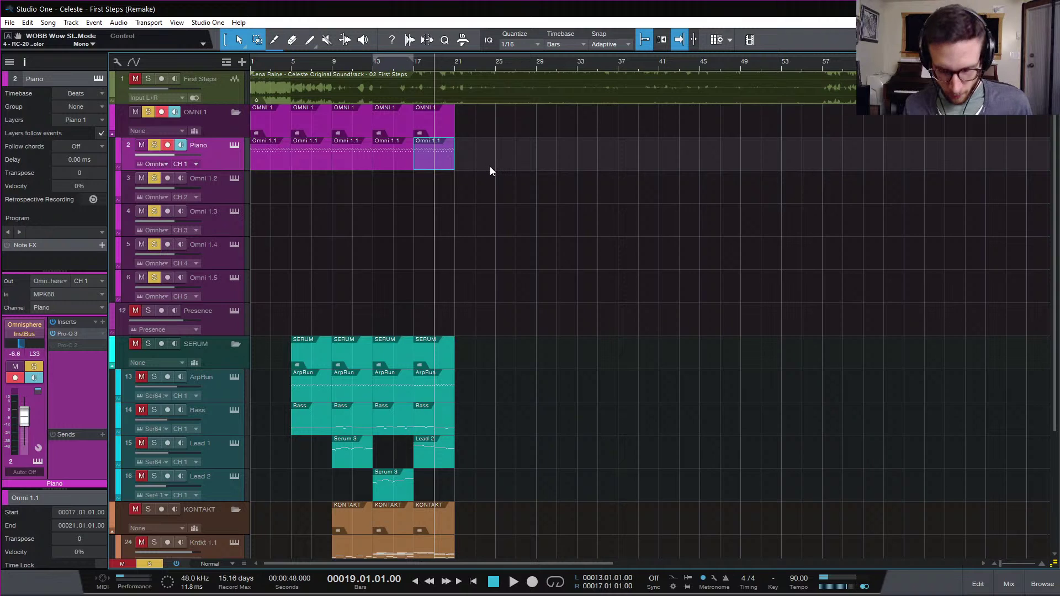
drag(496, 149, 424, 547)
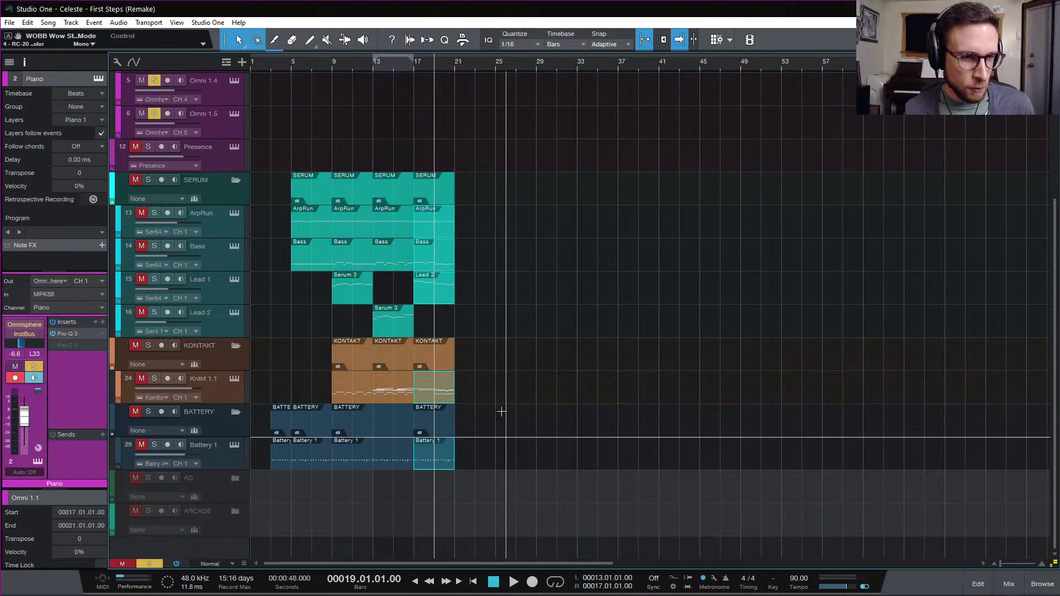
scroll(485, 330, up, 5)
key(d)
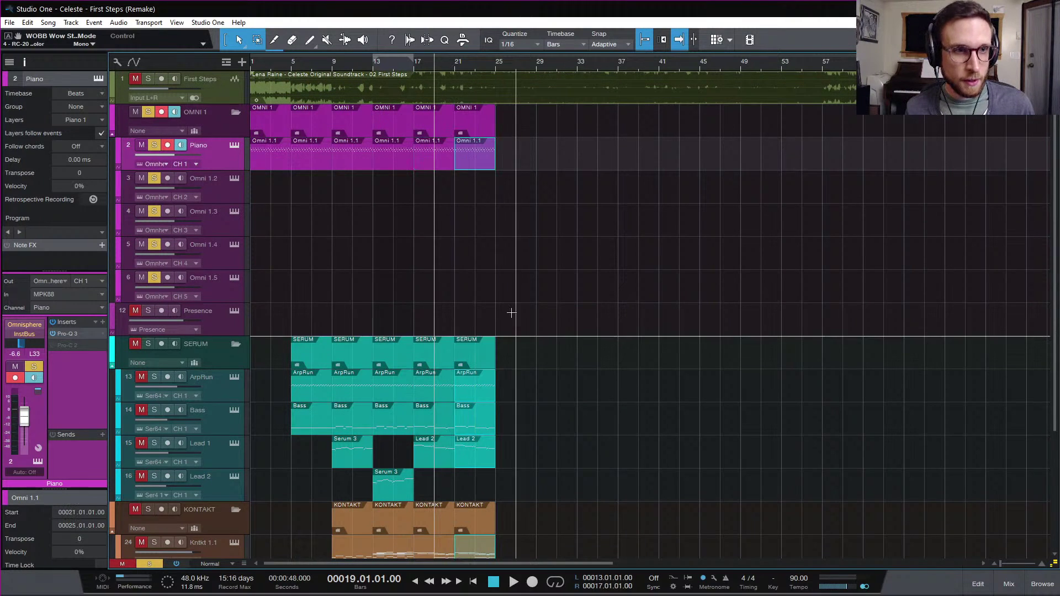
- Place the playback position at bar 21, clear the Omni track solos, and solo the First Steps reference track
click(454, 61)
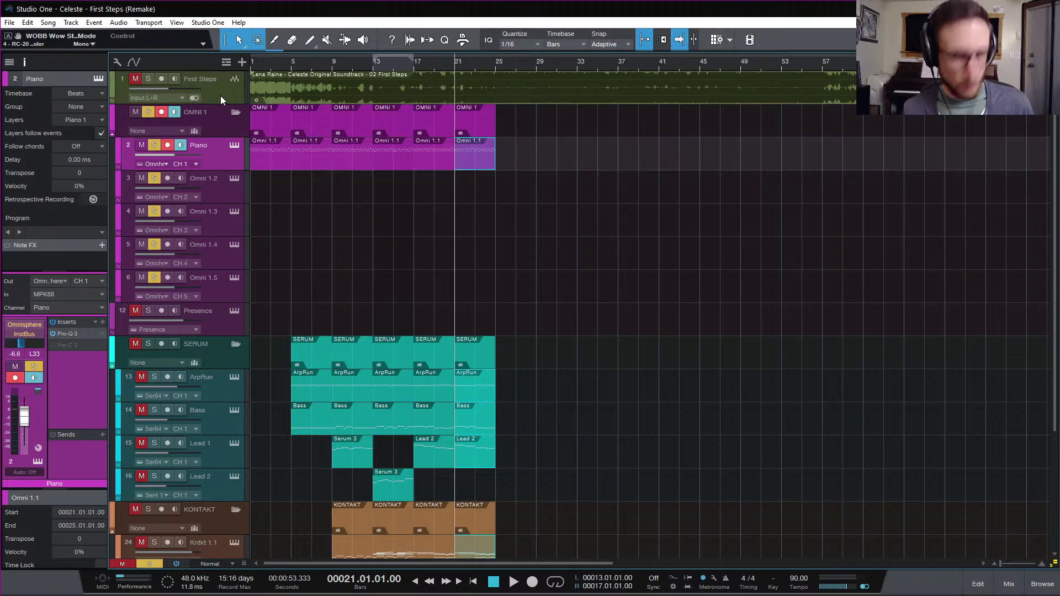
key(s)
key(s)
key(shift+s)
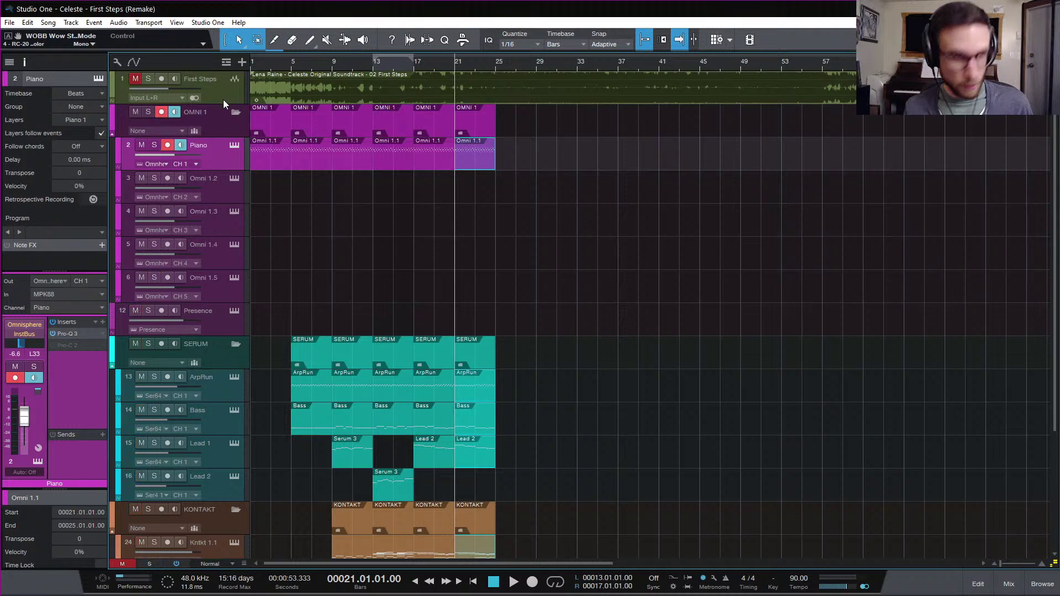
click(223, 100)
key(m)
key(s)
- Play the First Steps reference through bars 21 to 24, return to bar 21, and clear the solo
key(space)
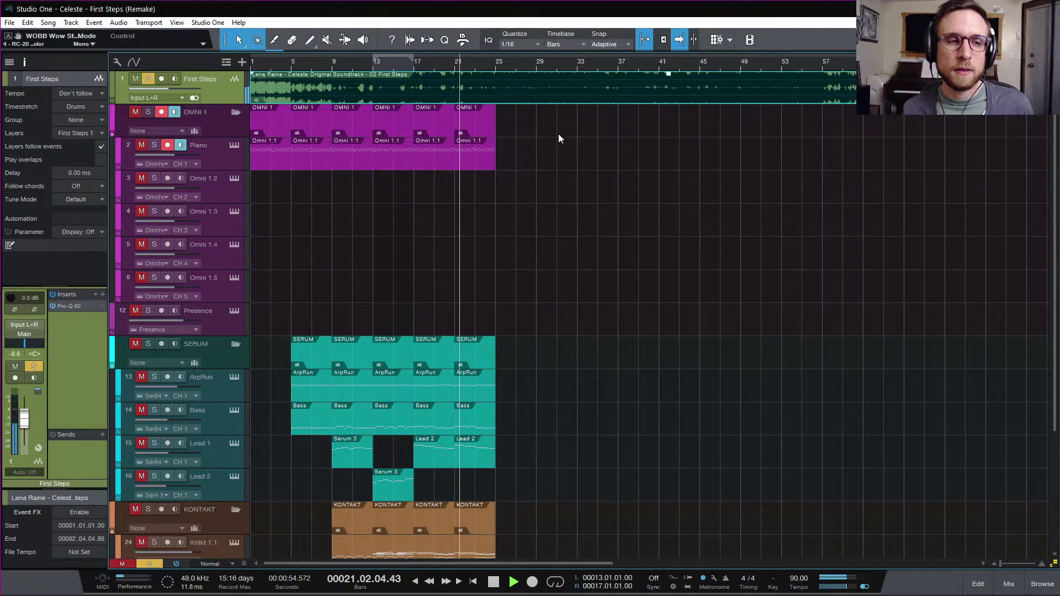
key(space)
key(space)
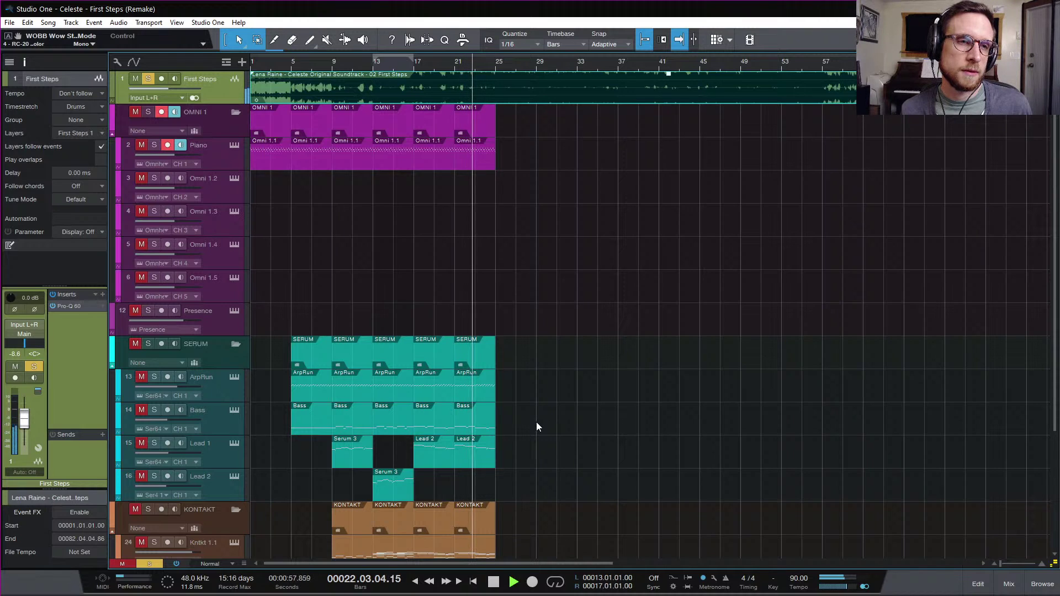
click(432, 60)
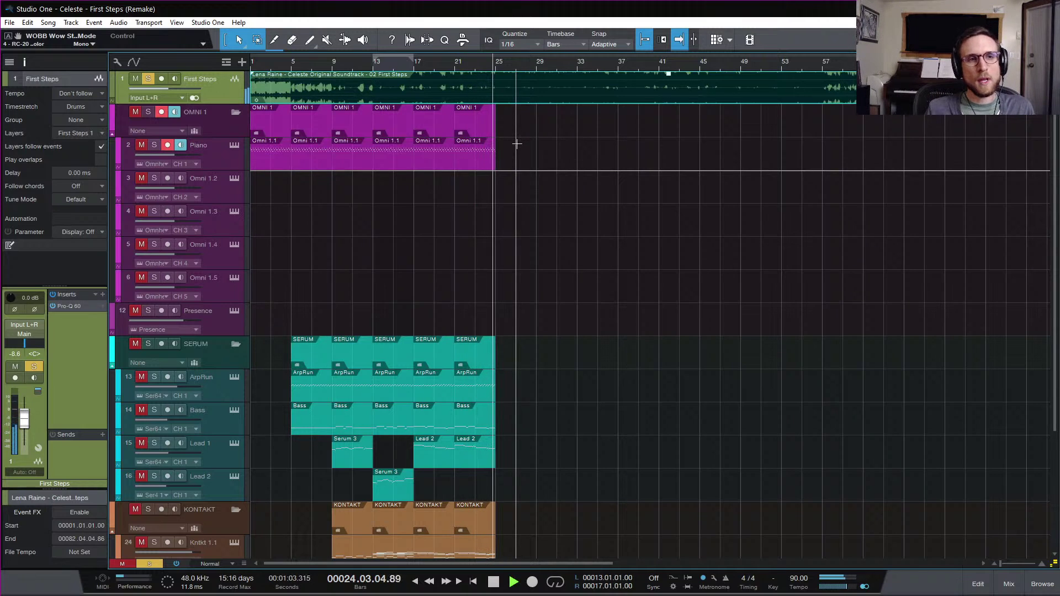
key(space)
click(453, 64)
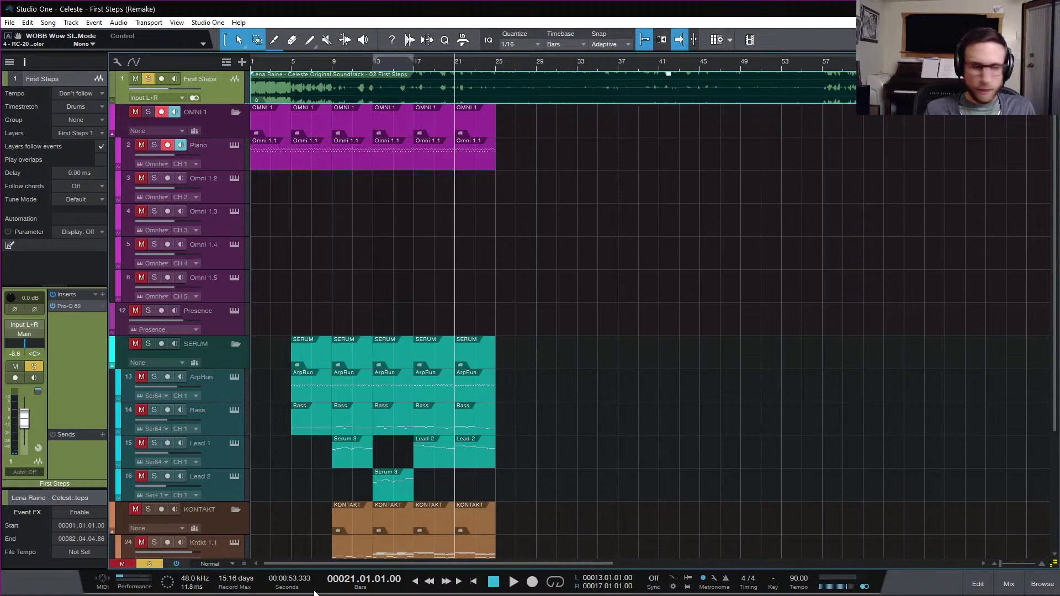
click(142, 563)
- Open the Lead 1 part starting at bar 21 in the note editor and enlarge the editor area
scroll(569, 400, down, 5)
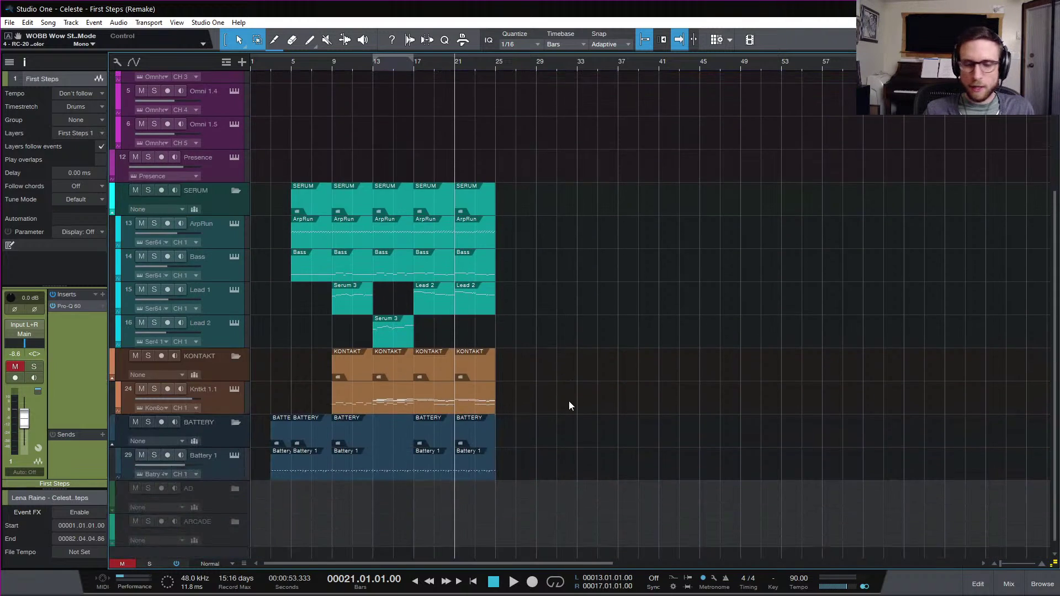
scroll(570, 420, up, 3)
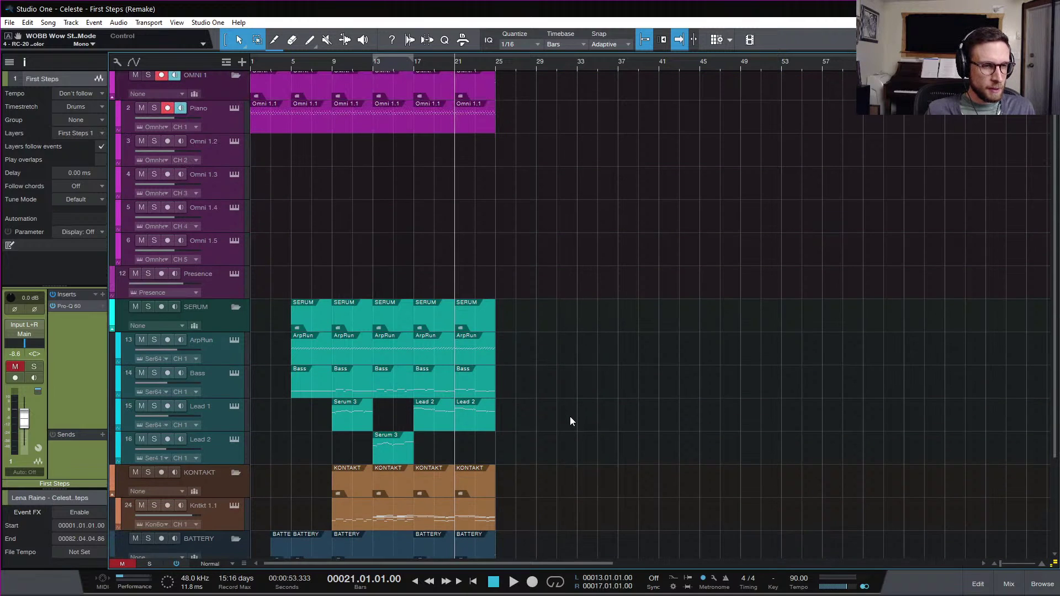
scroll(569, 418, down, 3)
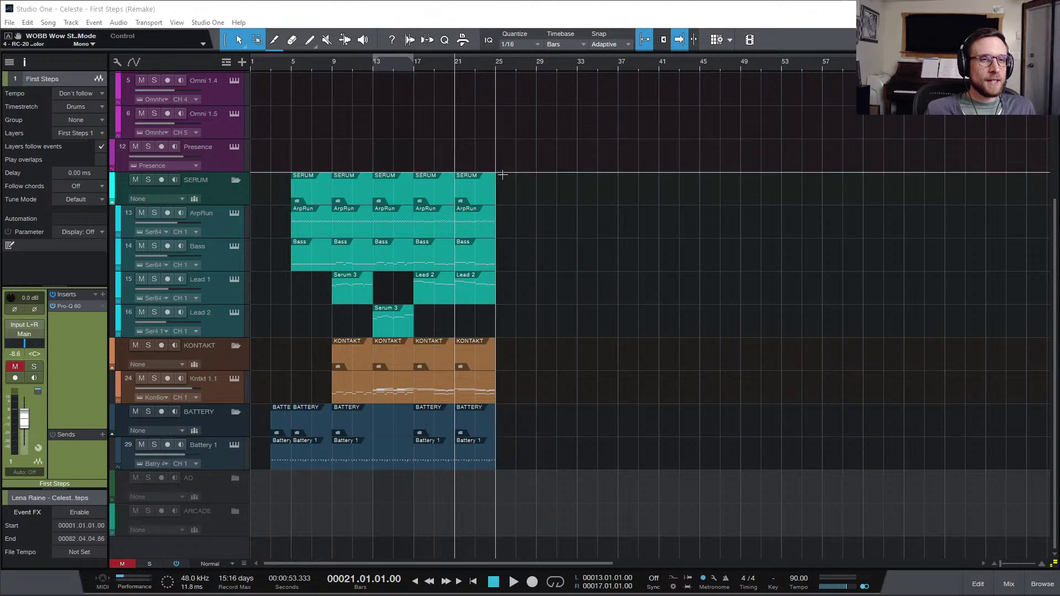
double_click(472, 294)
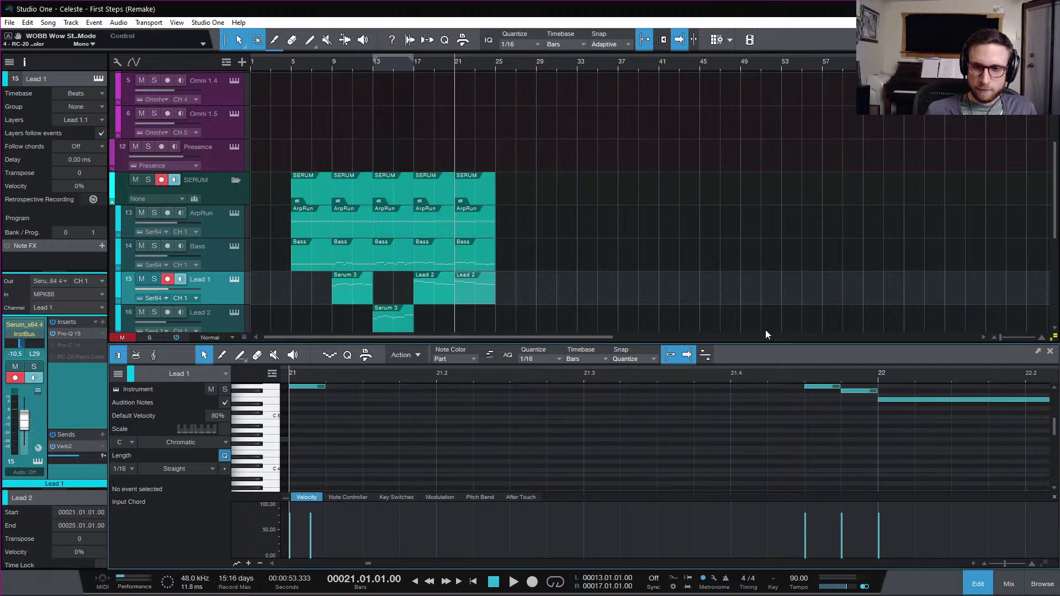
drag(763, 342, 762, 235)
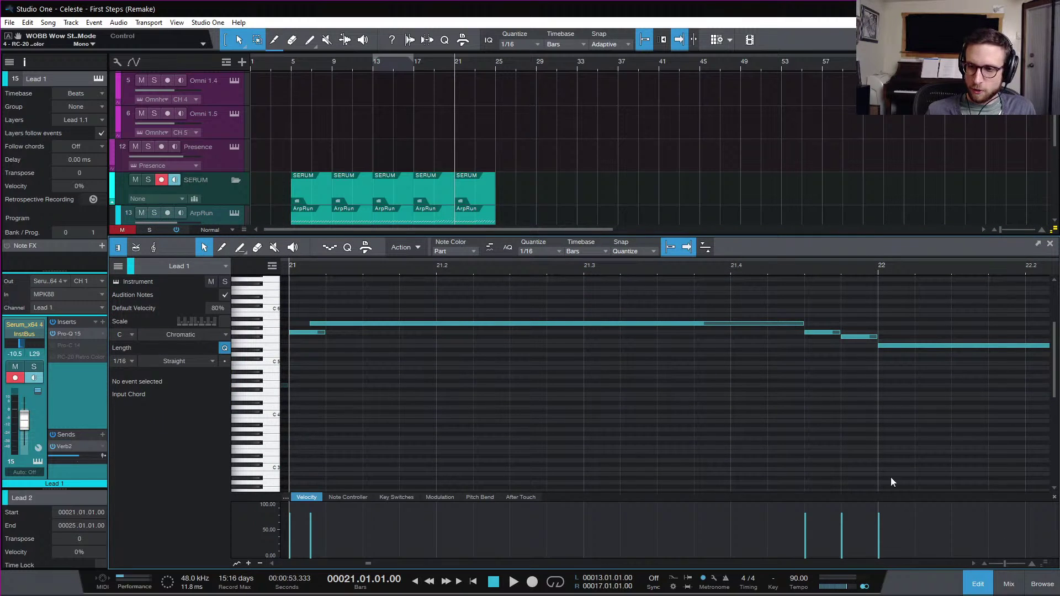
- Solo the First Steps reference and play it several times from bar 21, comparing it with the Lead 1 notes
scroll(839, 445, up, 2)
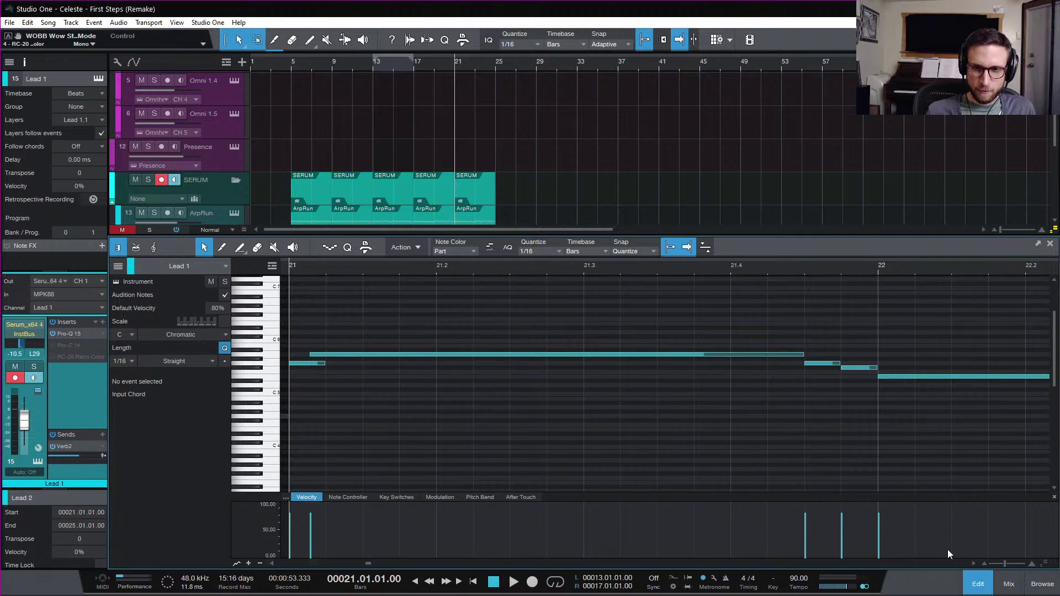
scroll(704, 466, down, 5)
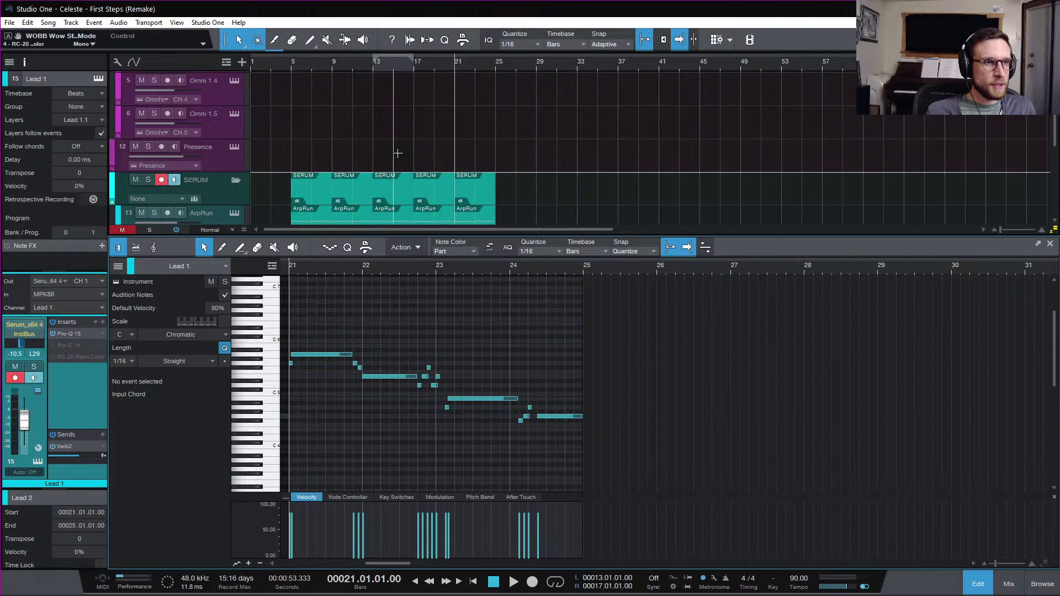
scroll(395, 151, up, 5)
click(148, 78)
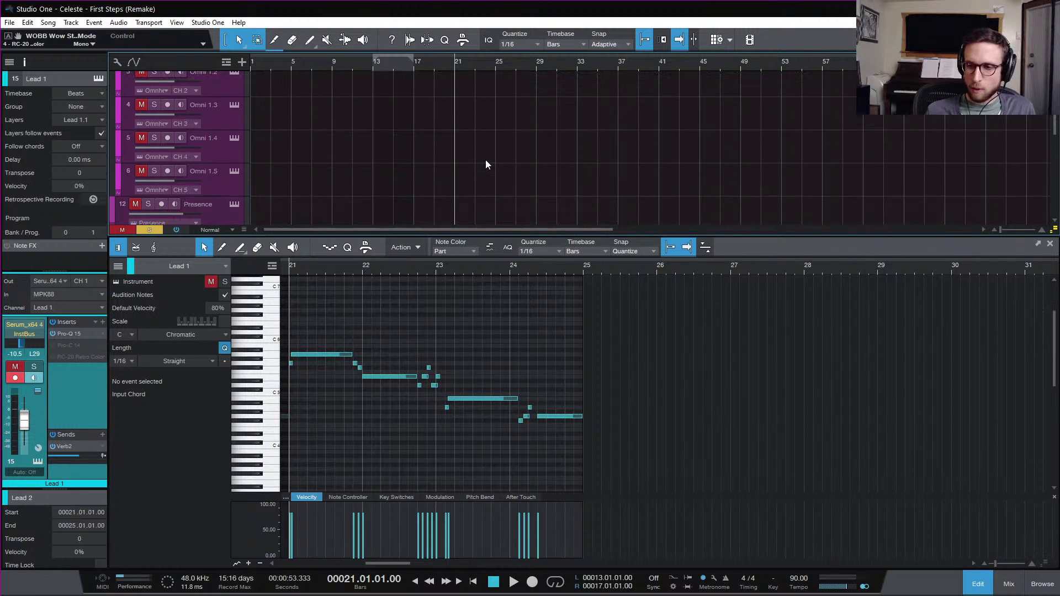
key(space)
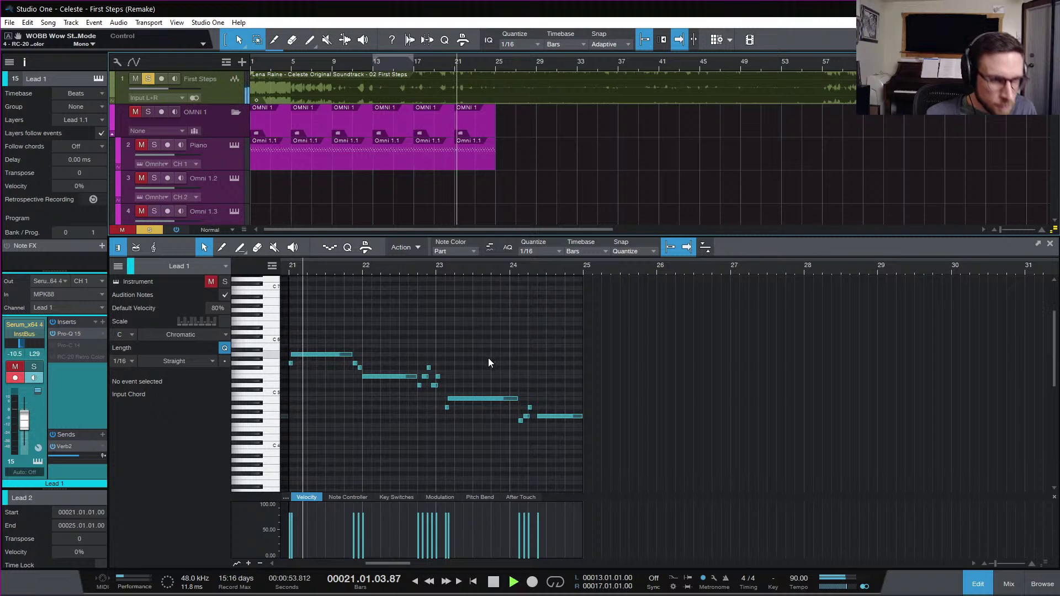
key(space)
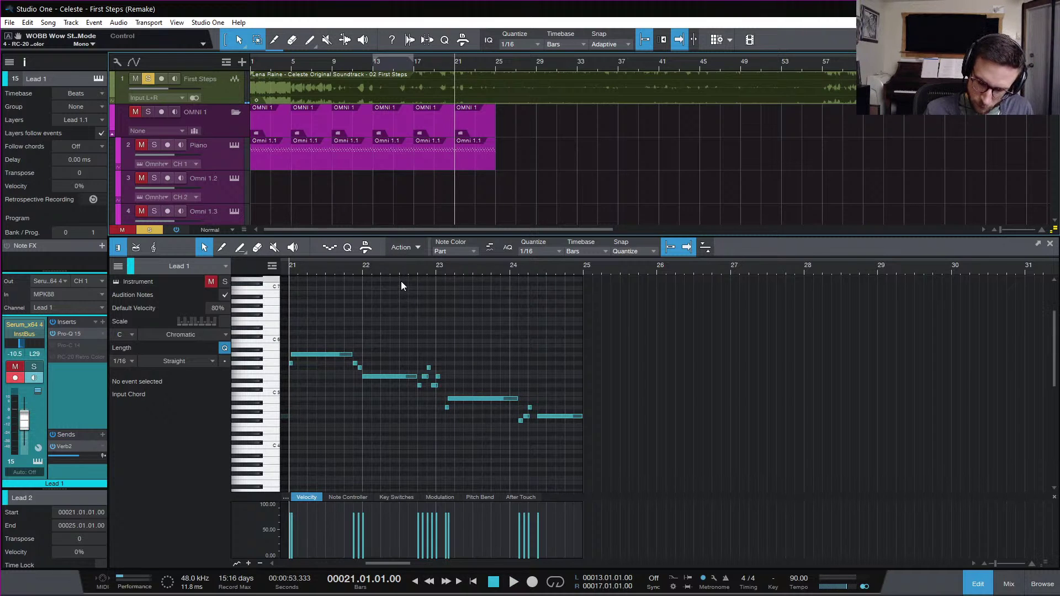
key(space)
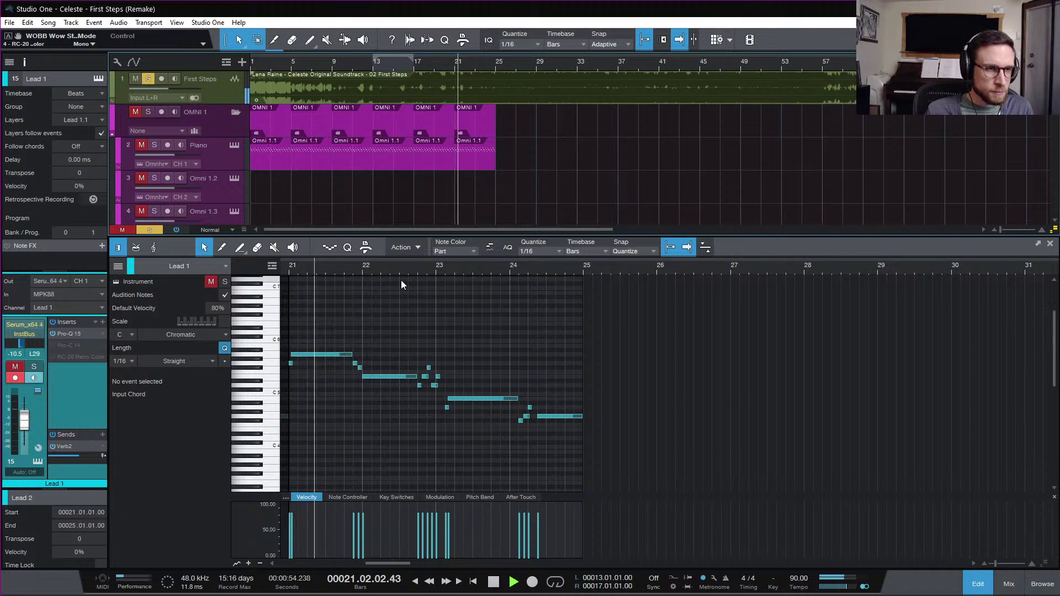
key(space)
key(space)
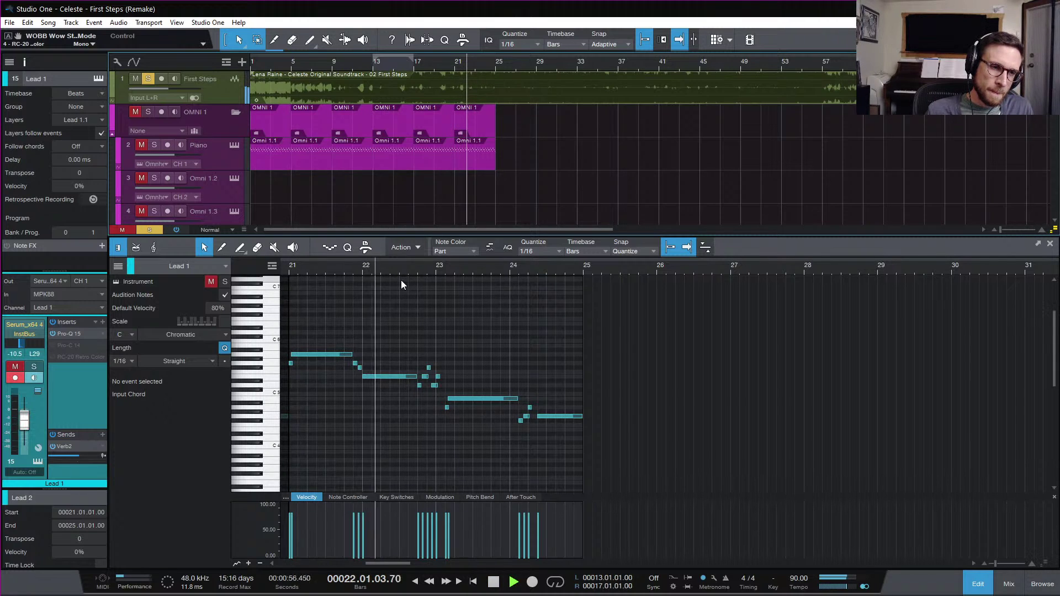
key(space)
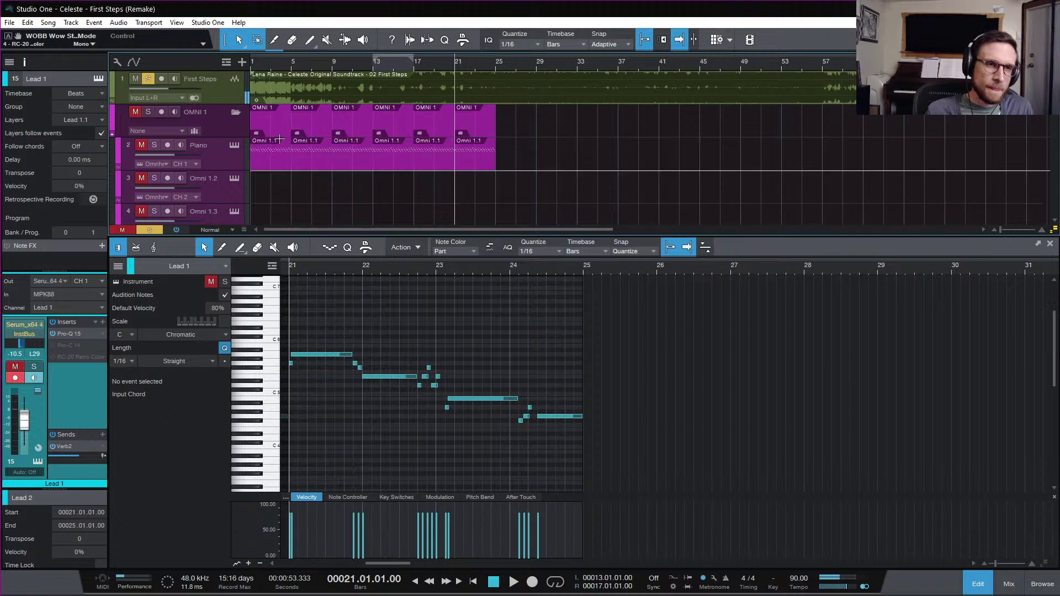
- Play the First Steps reference from bar 17, and play it again from bar 21 for comparison
click(411, 65)
key(space)
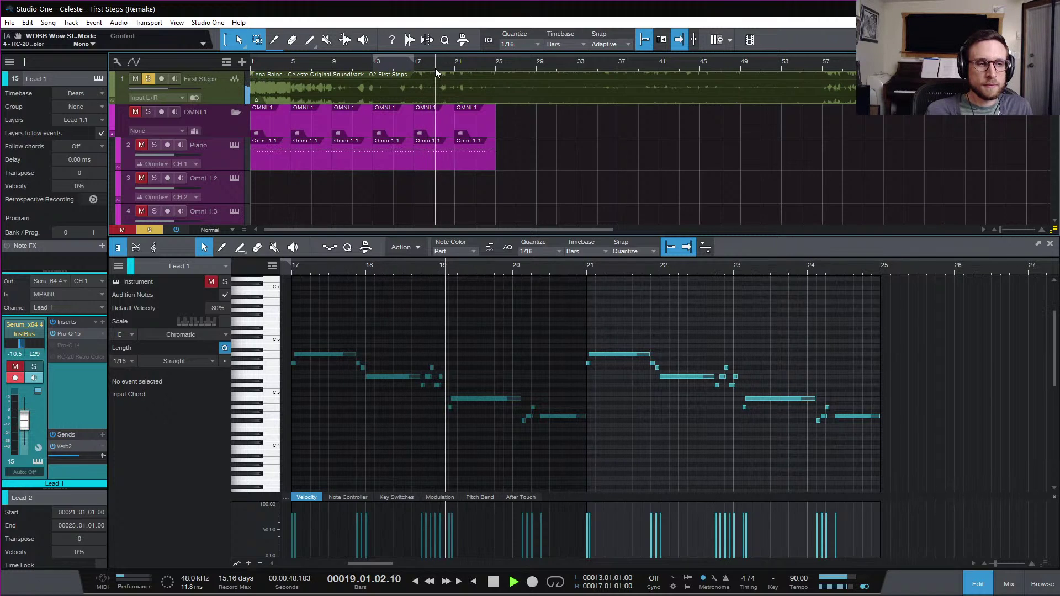
key(space)
click(456, 65)
key(space)
key(space)
- Lower bar 21's opening grace note to A4 together with its long note, set its closing notes to C5 and D5, and replay the reference
drag(614, 334, 605, 400)
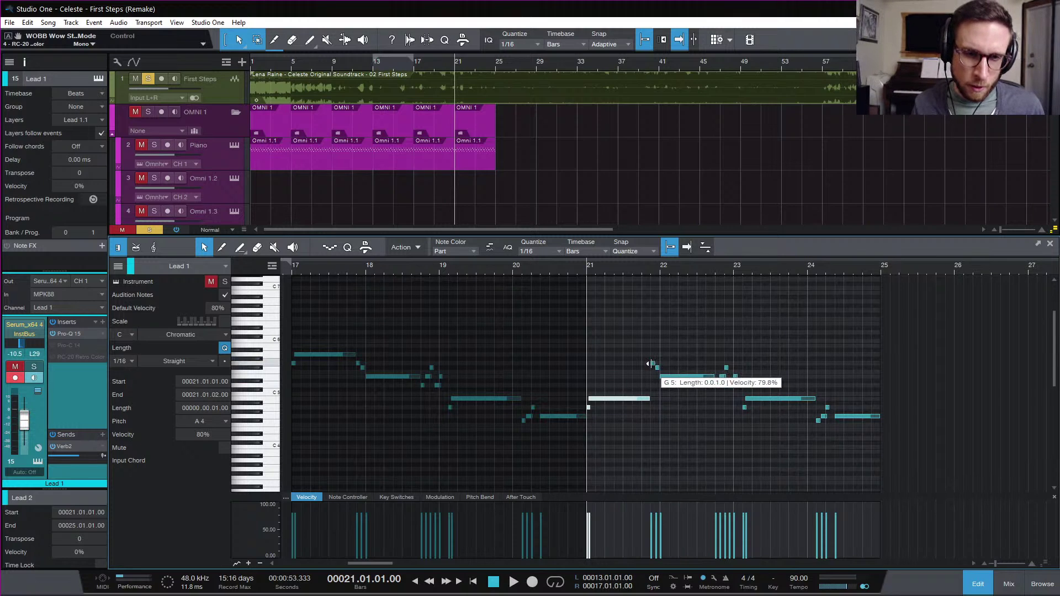
mouse_move(651, 364)
mouse_down()
mouse_move(657, 396)
mouse_move(657, 365)
mouse_move(658, 383)
mouse_up()
key(space)
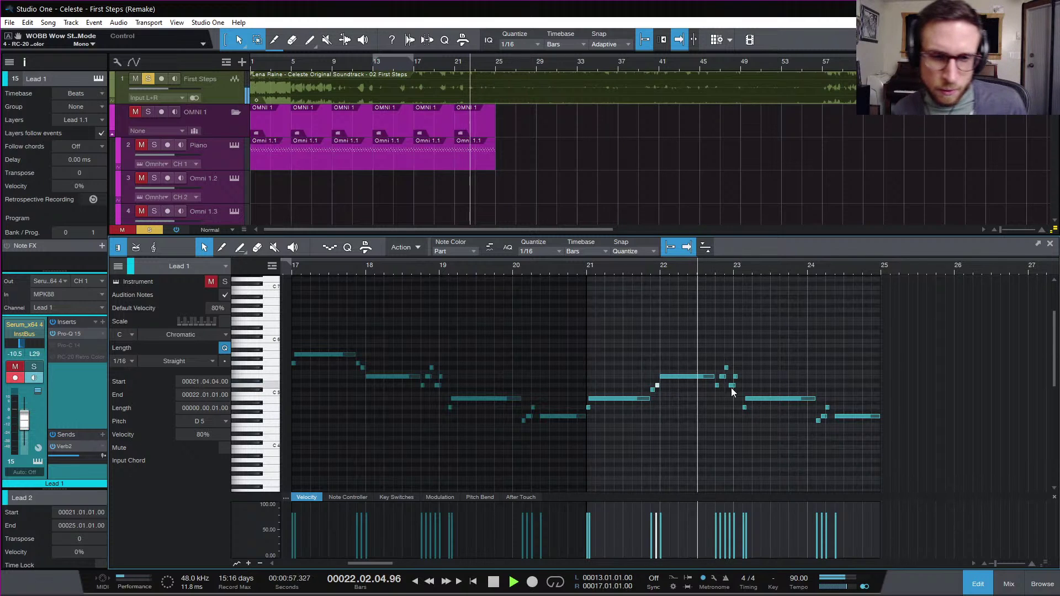
key(space)
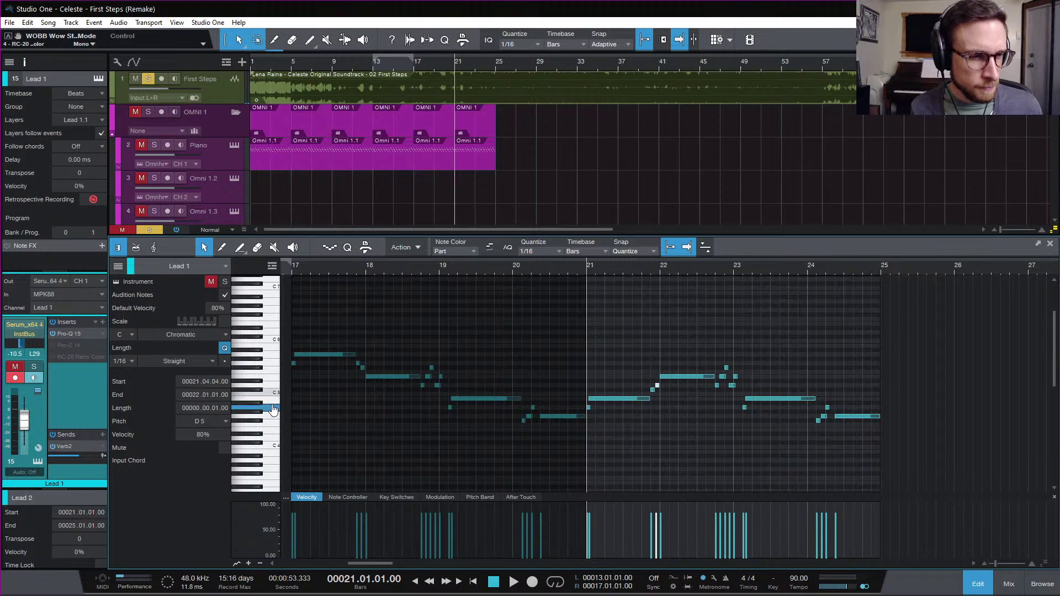
- Raise the Lead 1 note at 22.4.1 to F#5 and play the reference from bar 21
drag(717, 386, 720, 369)
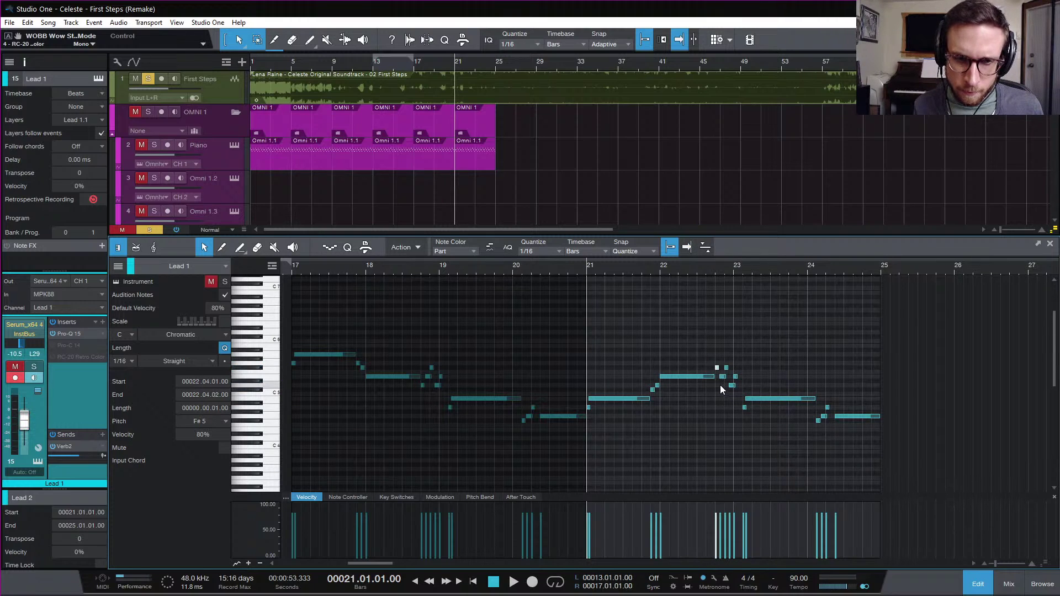
key(space)
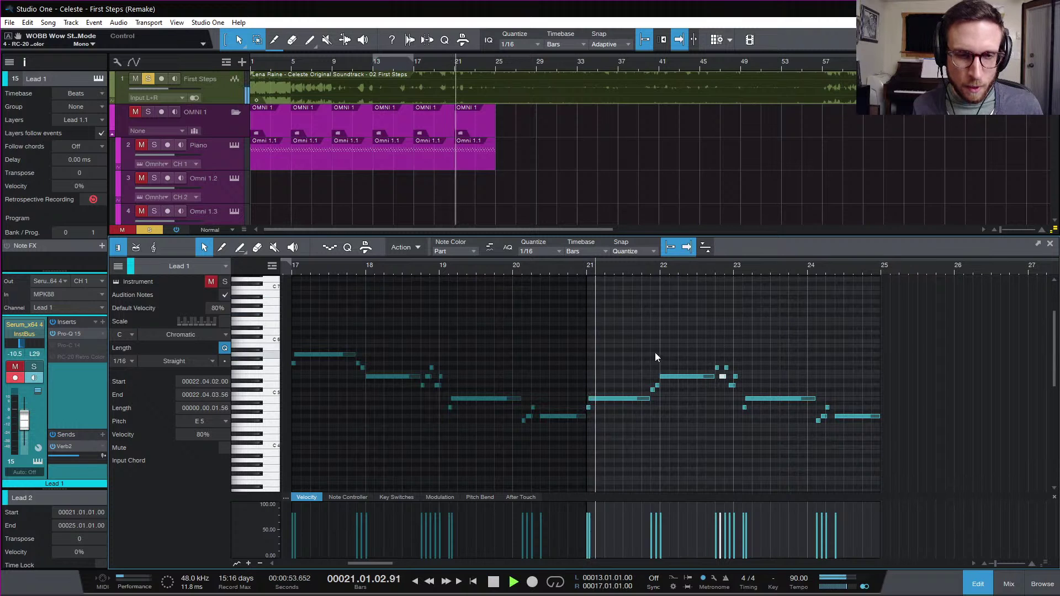
key(space)
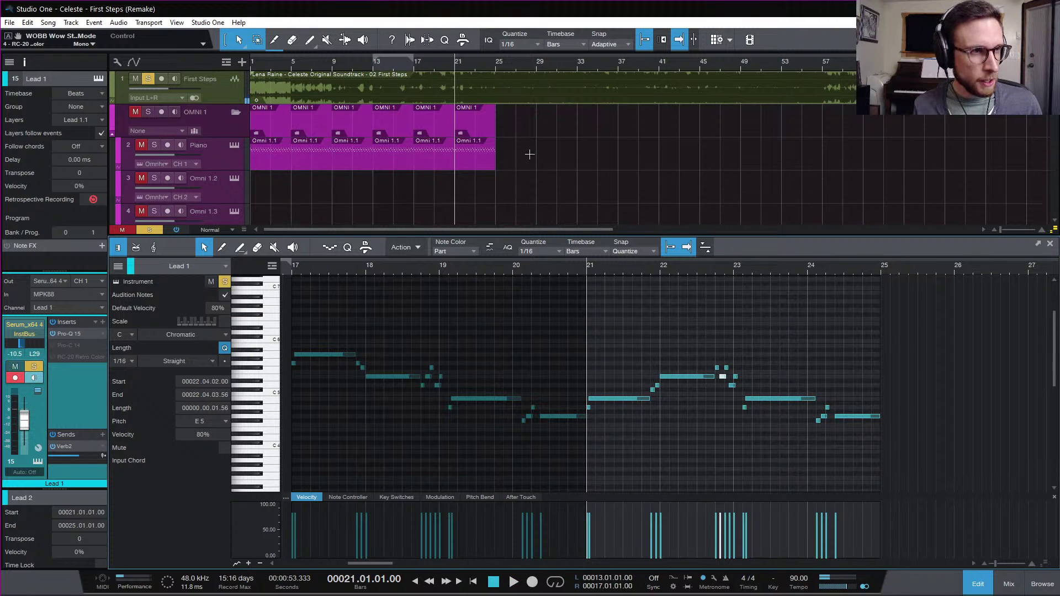
- Unsolo and mute the First Steps reference, reopen the Lead 1 part at bar 21, and play the remake
click(251, 95)
key(space)
scroll(613, 149, down, 12)
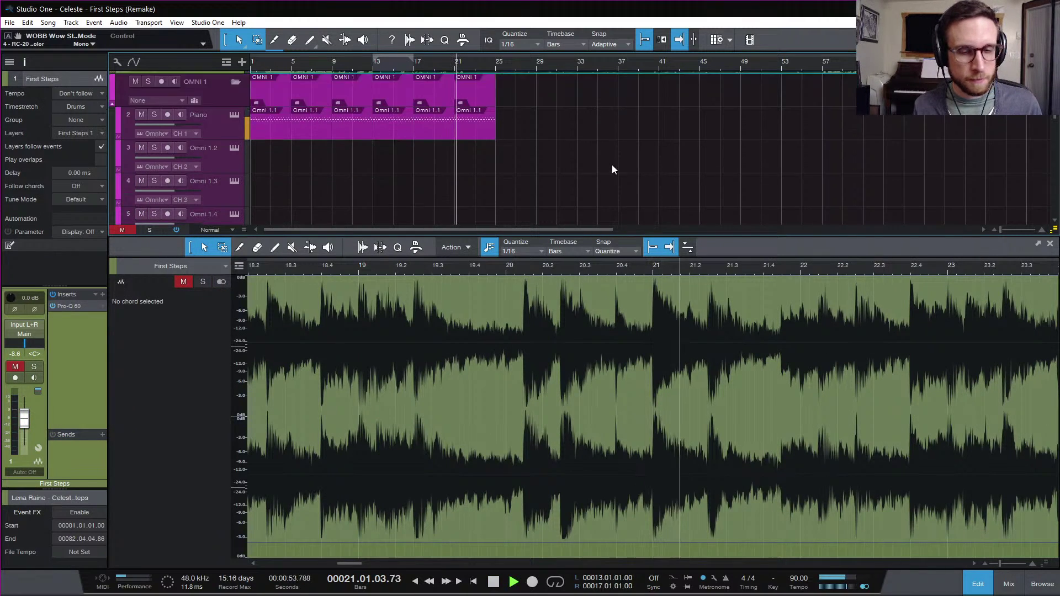
click(482, 177)
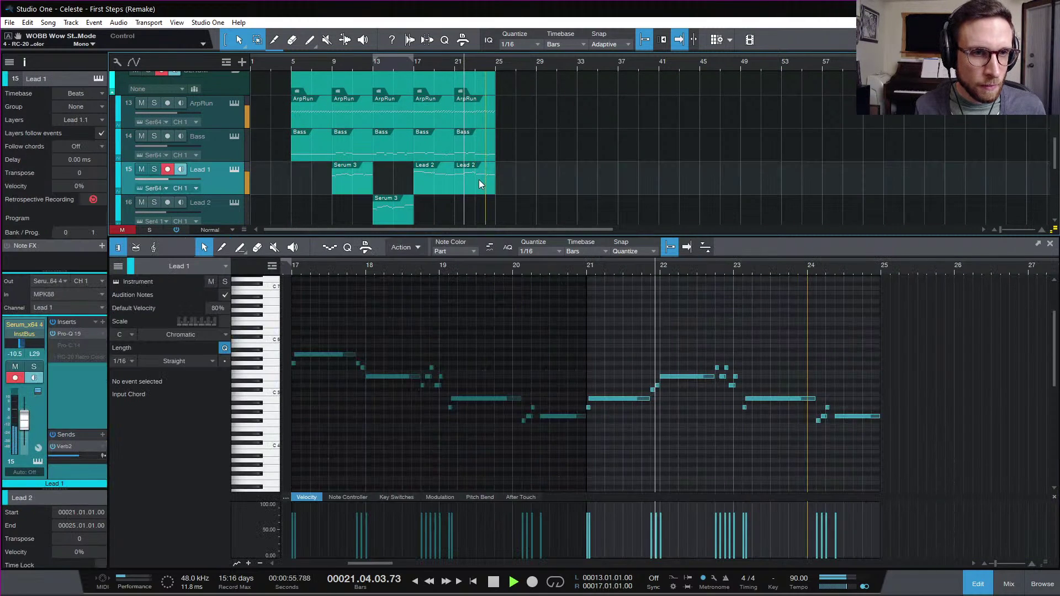
click(652, 391)
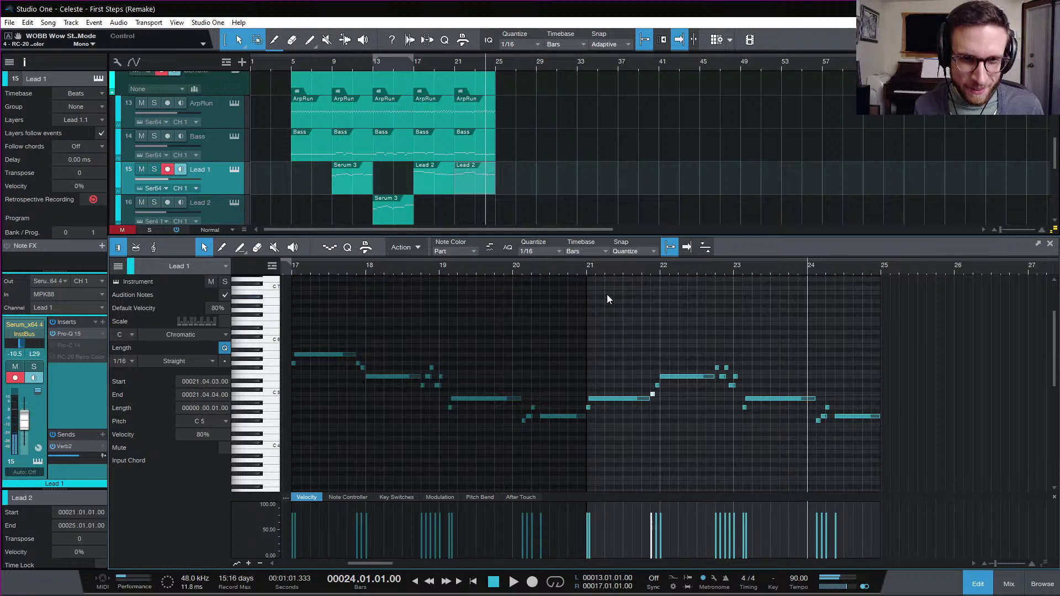
key(space)
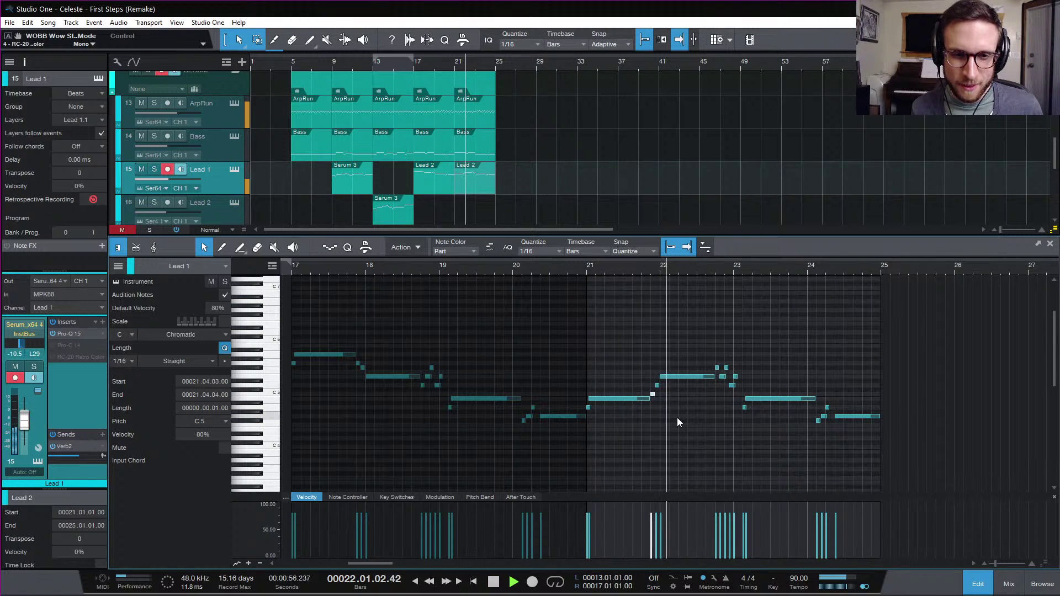
key(space)
- Place the playback position at 22.4.1 and play the unmuted First Steps reference in solo from there
click(717, 368)
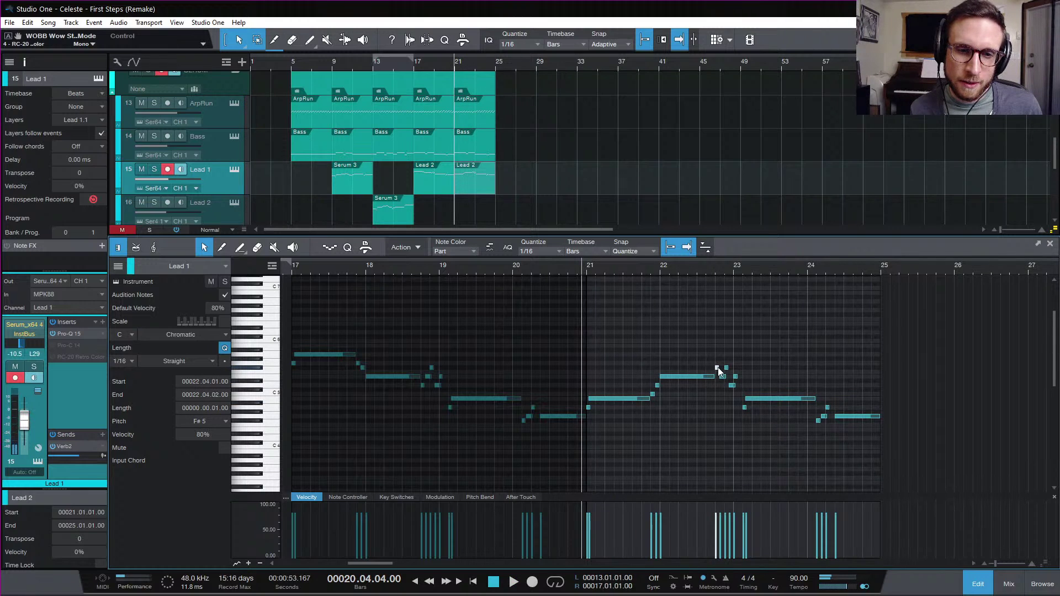
click(714, 276)
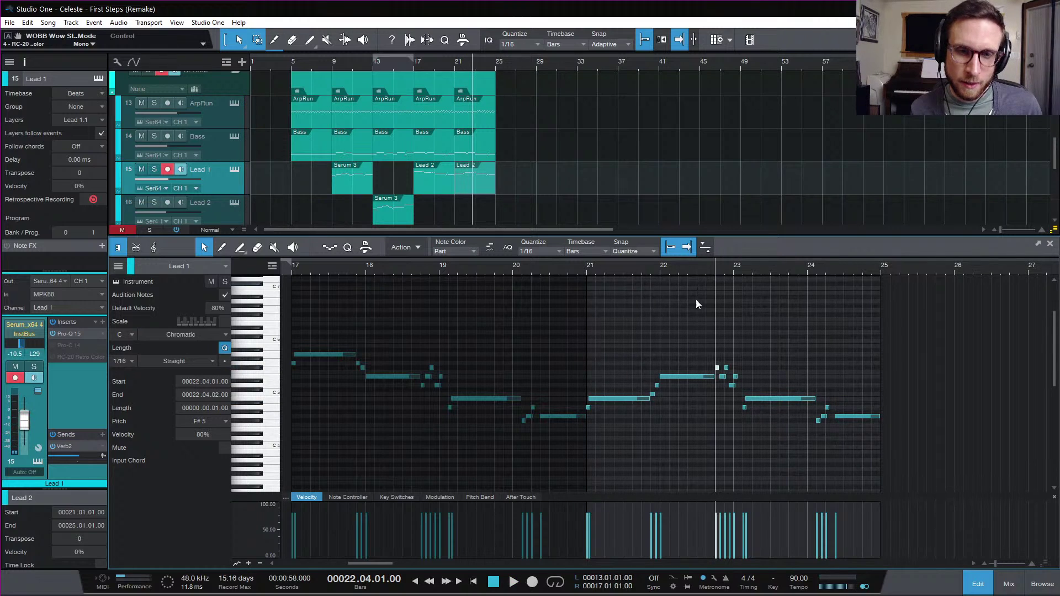
scroll(301, 131, up, 10)
click(243, 98)
key(m)
key(s)
key(space)
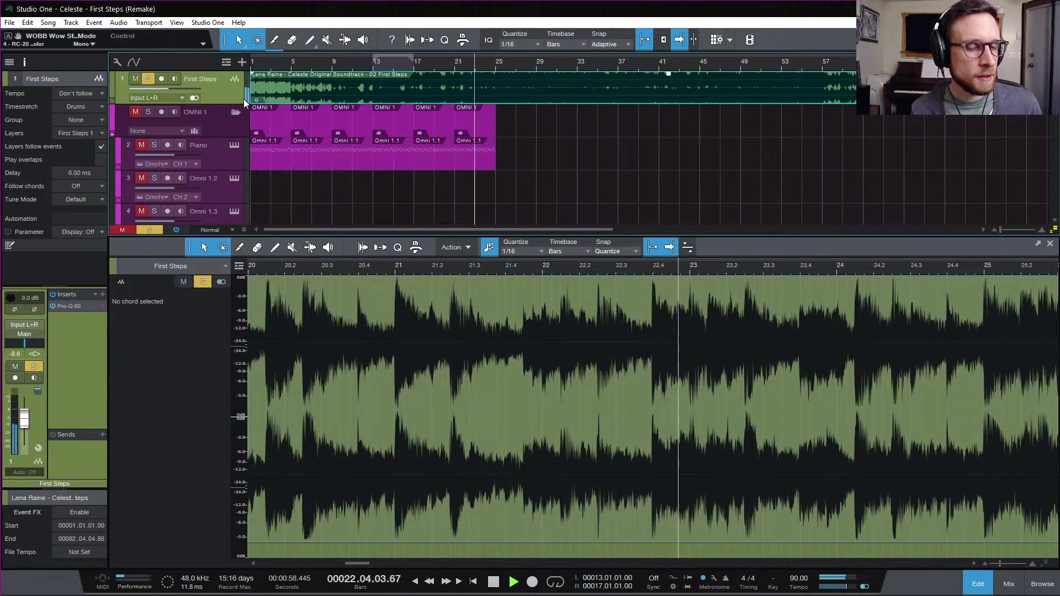
key(space)
- Mute the reference again, raise the Lead 1 run after 22.4.1 so it ends on F#5 and G5, and play it back
key(s)
key(m)
scroll(331, 143, down, 10)
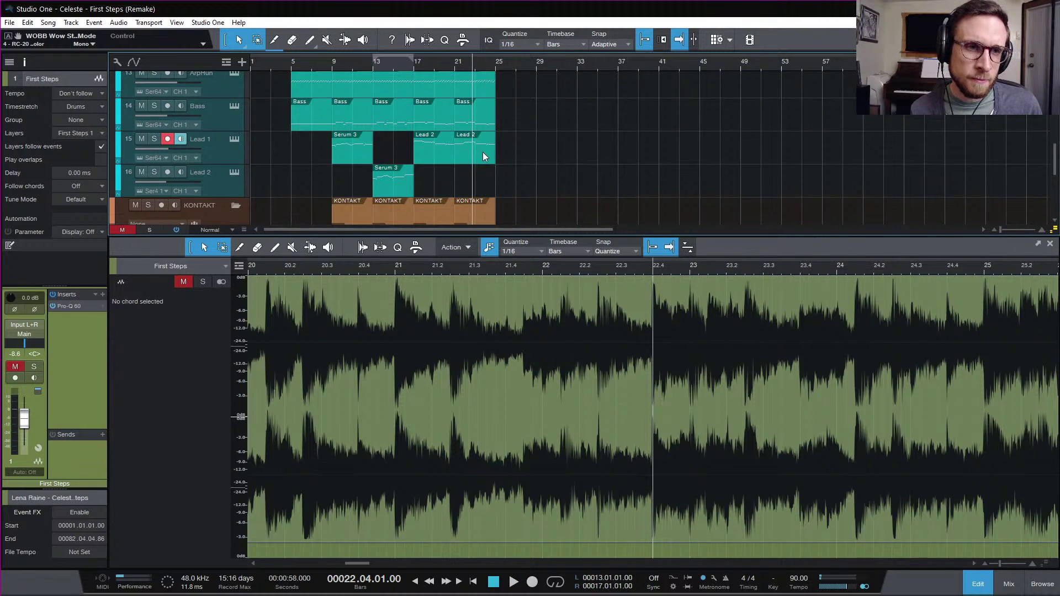
click(483, 155)
mouse_move(717, 366)
mouse_down()
mouse_move(726, 355)
mouse_move(733, 376)
mouse_move(736, 366)
mouse_up()
key(space)
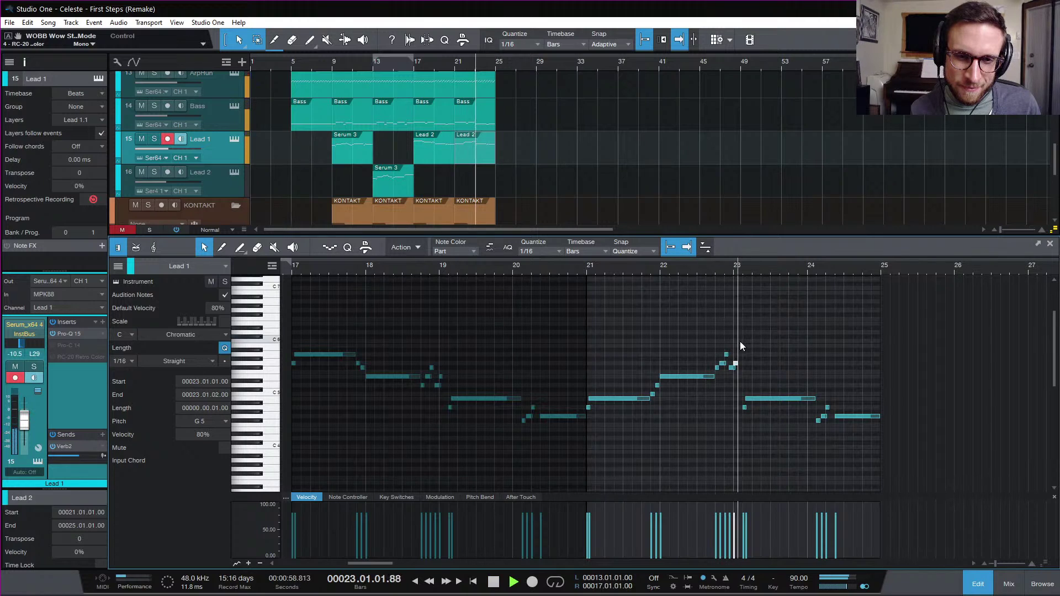
key(space)
drag(770, 399, 766, 376)
key(space)
key(space)
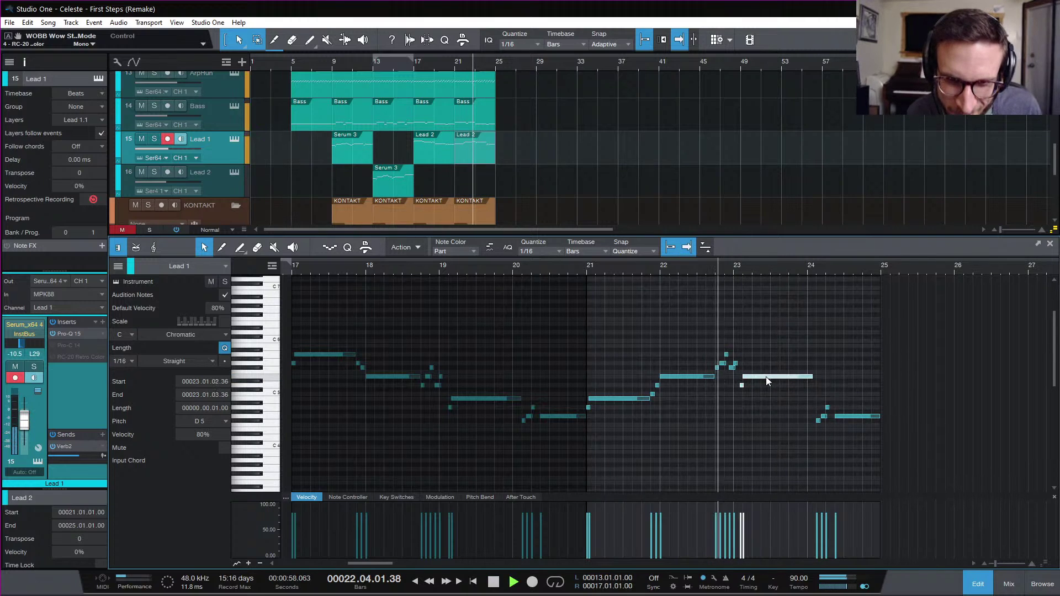
key(space)
key(space)
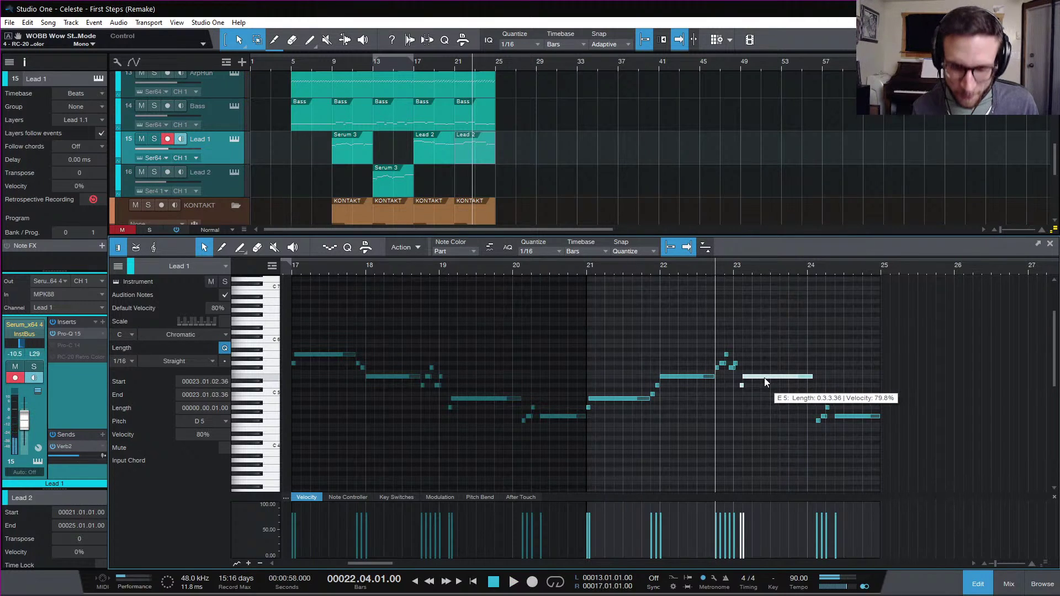
drag(768, 380, 767, 398)
- Raise bar 23's grace note to D5 and its long note to E5, keeping their start times, and play the result
click(635, 251)
click(682, 350)
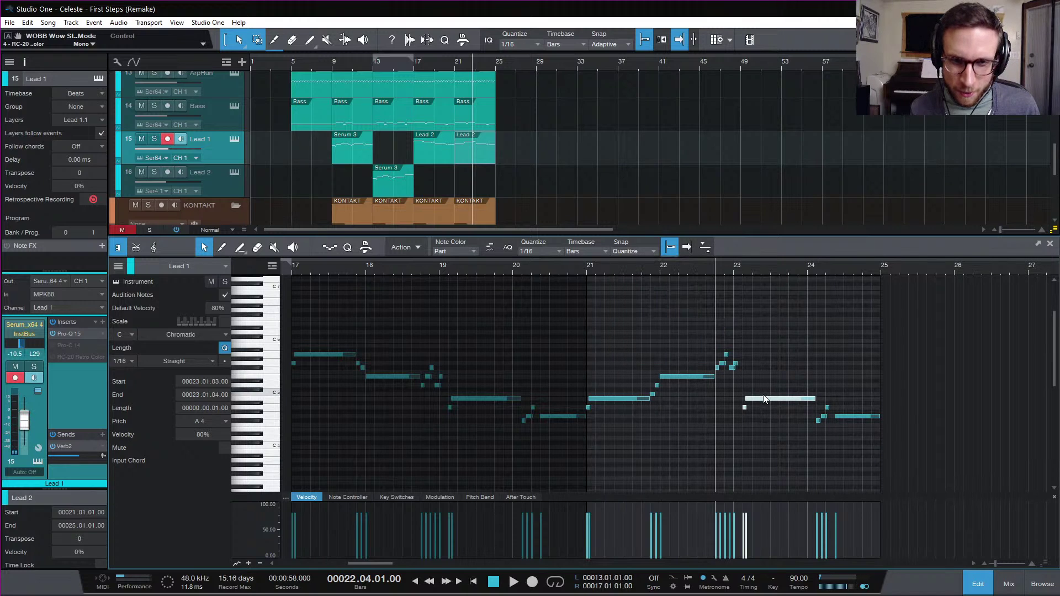
drag(765, 399, 762, 383)
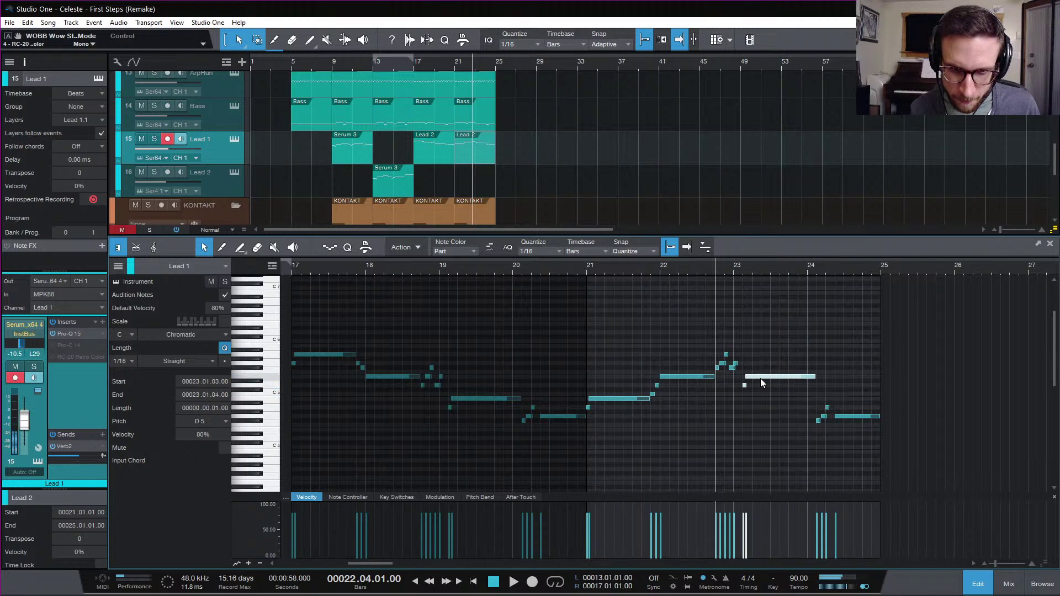
key(space)
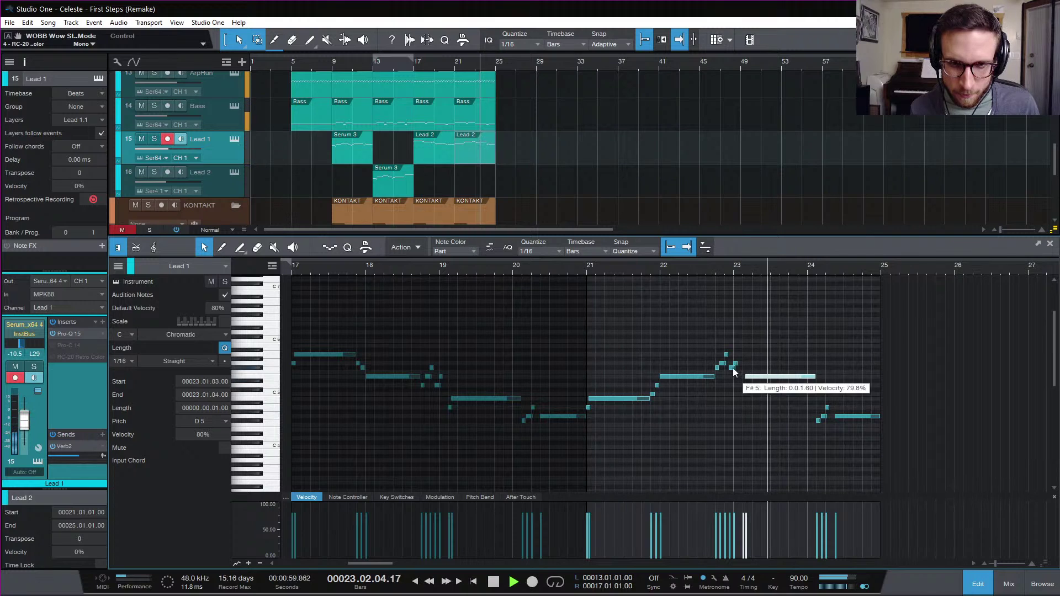
key(space)
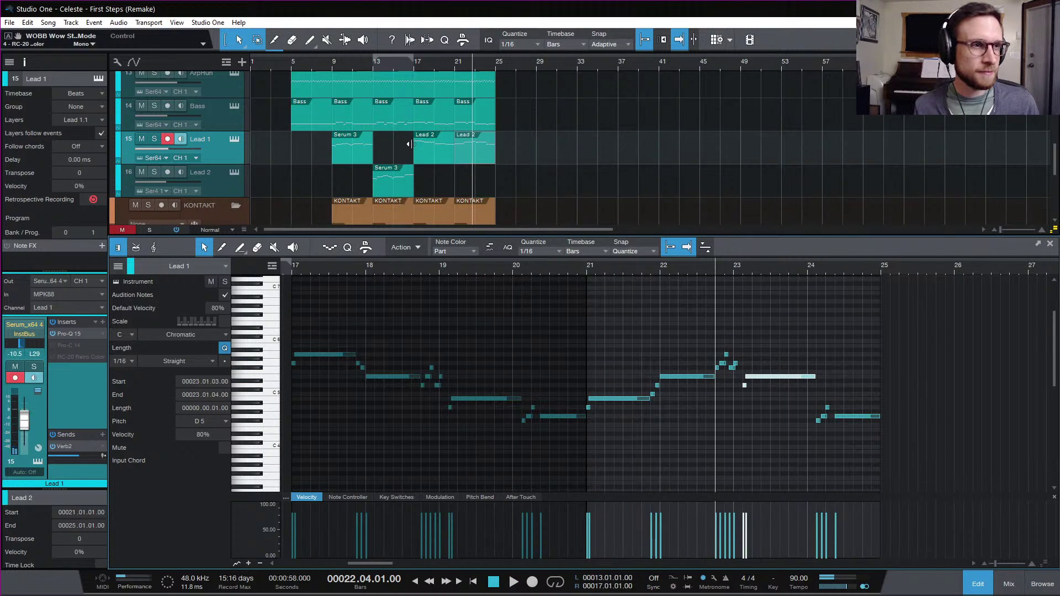
- Solo the First Steps reference and play it from 22.4.1
scroll(284, 107, up, 5)
click(259, 93)
key(space)
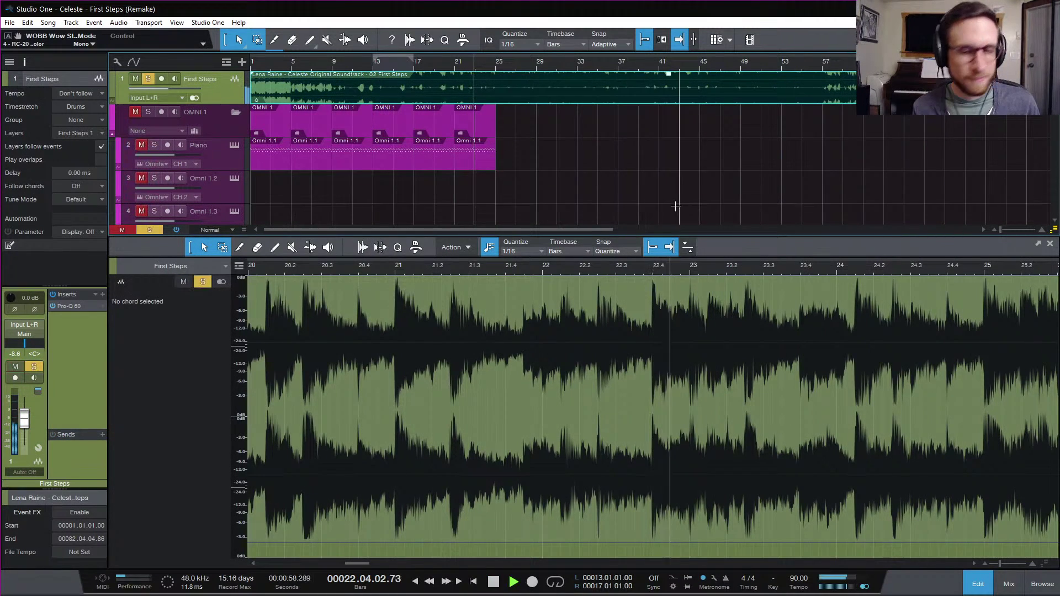
key(space)
- Reopen the Lead 1 part, solo Lead 1 together with the First Steps reference, and play both from 22.4.1
scroll(662, 163, down, 8)
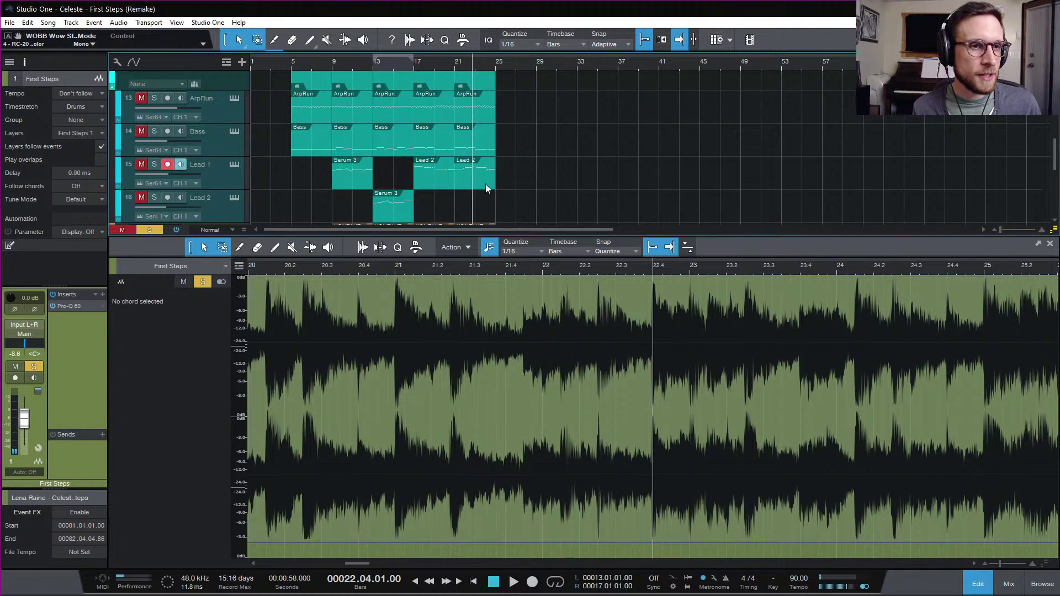
scroll(525, 184, down, 1)
click(481, 158)
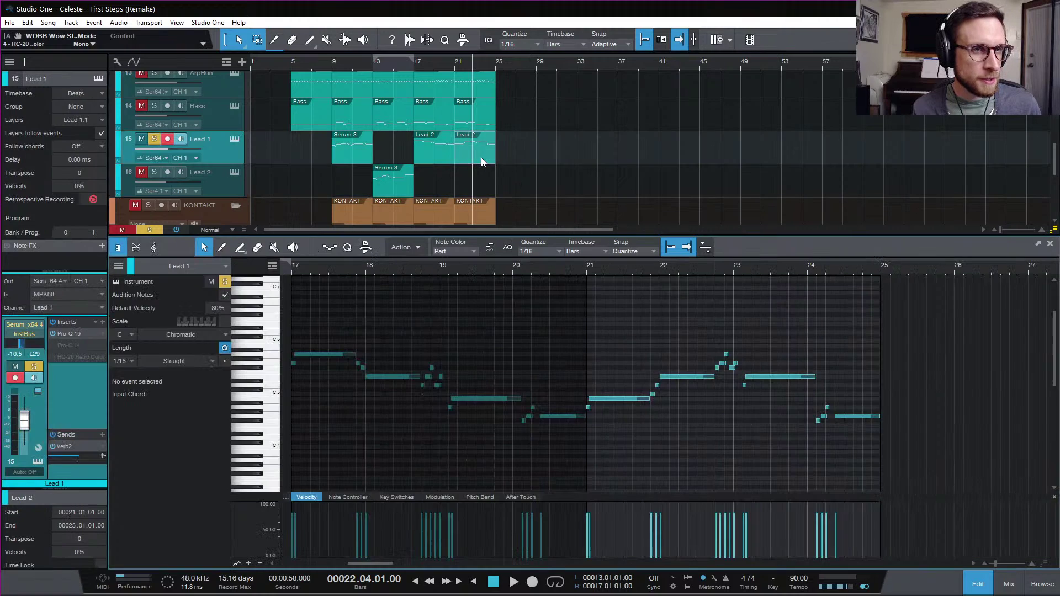
scroll(518, 145, up, 9)
click(135, 78)
click(148, 78)
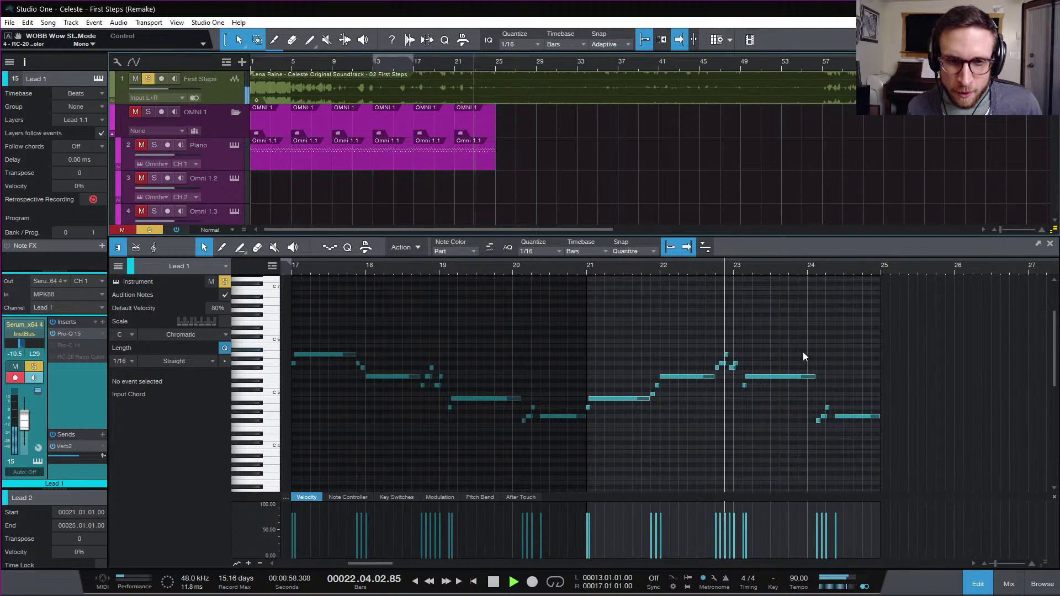
scroll(458, 174, down, 5)
scroll(472, 165, down, 10)
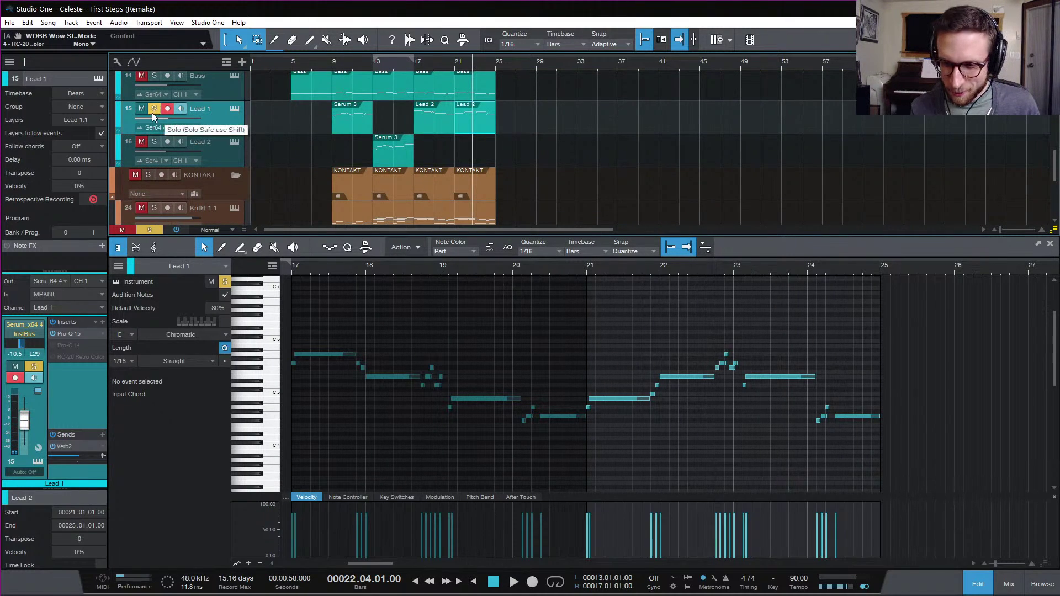
- Take Lead 1 out of solo and play the reference repeatedly from 22.4.1, auditioning Lead 1's F#5 note at 22.4.4
click(154, 108)
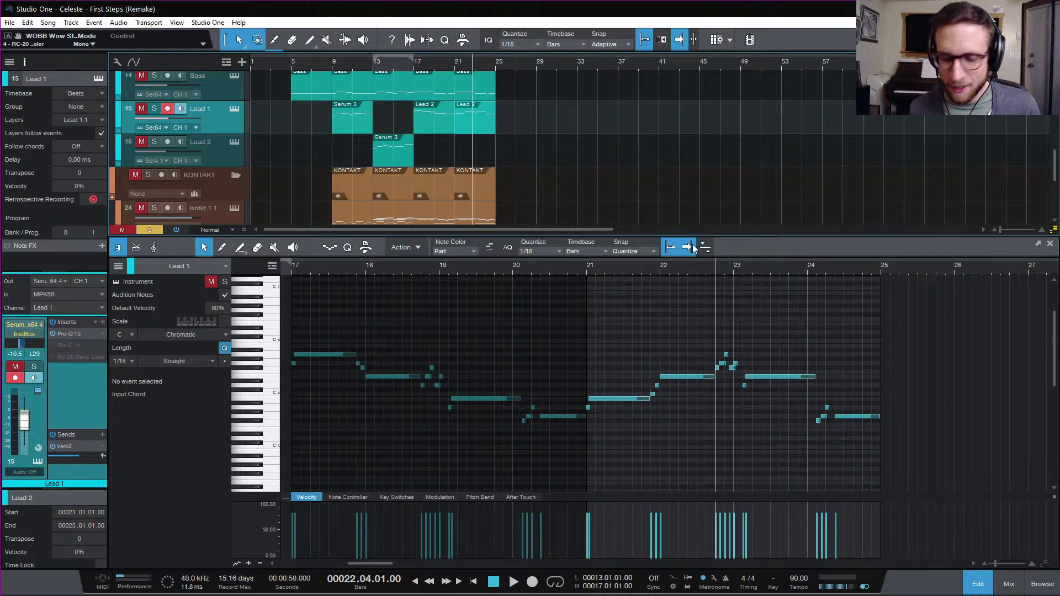
key(space)
key(space)
key(space)
key(space)
key(space)
key(space)
key(space)
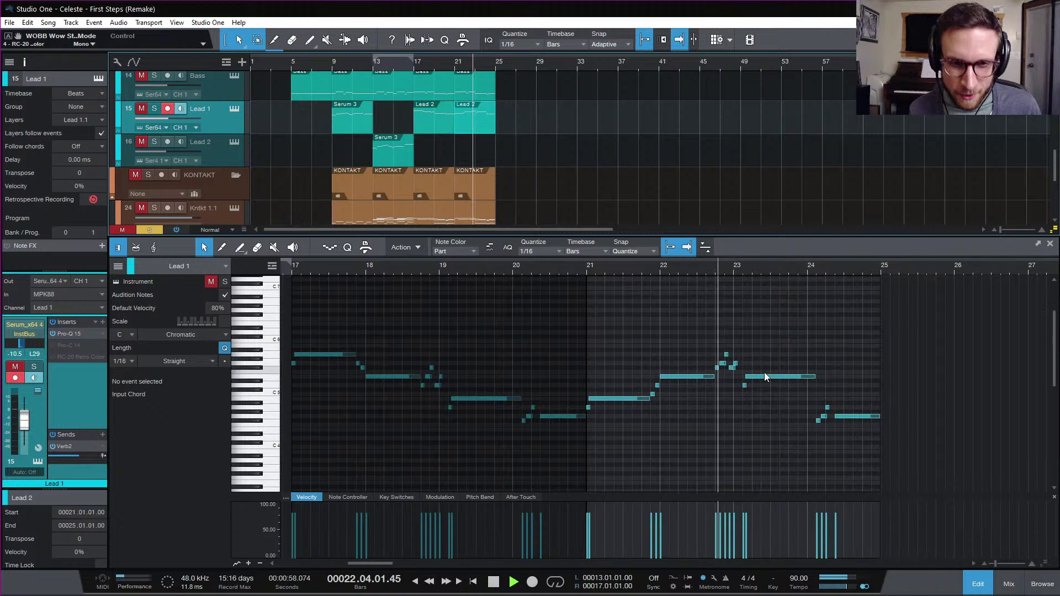
key(space)
key(space)
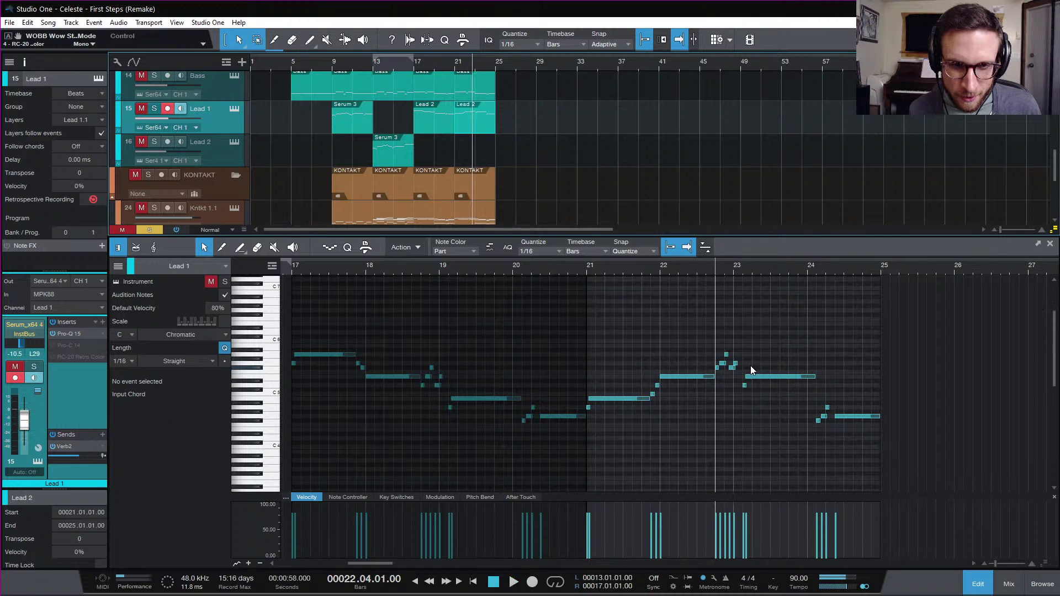
key(space)
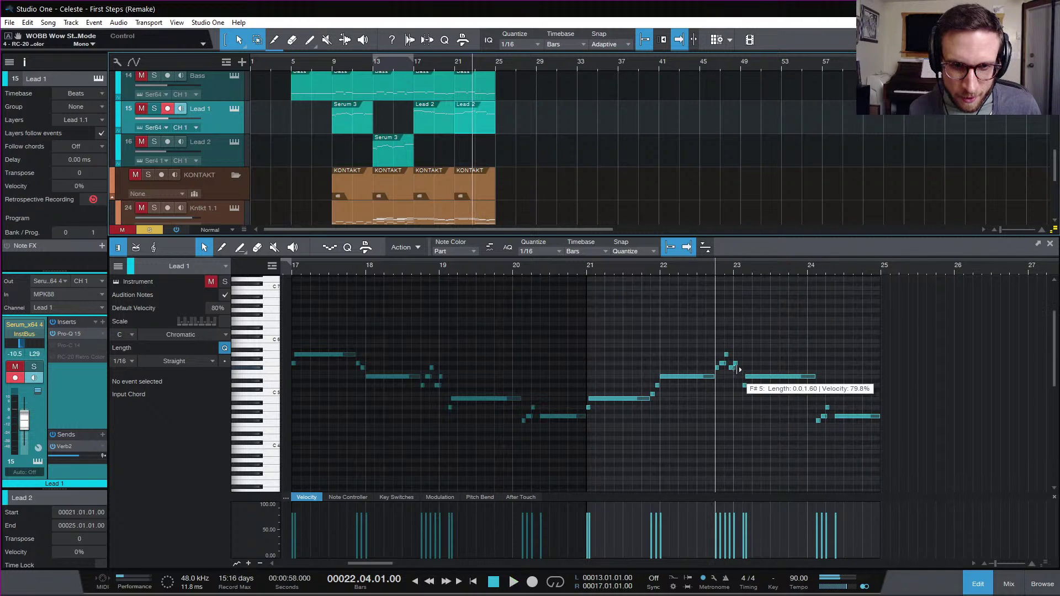
click(731, 367)
key(space)
key(space)
key(space)
key(space)
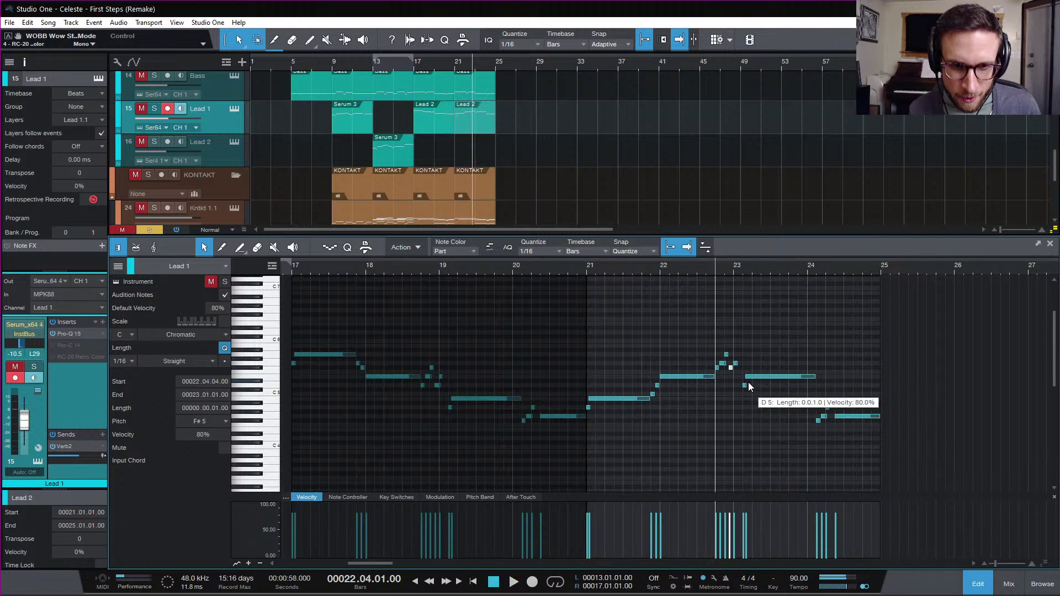
- Delete bar 23's D5 grace note, move the long E5 note to start at 23.1.3, and play the result
double_click(745, 385)
drag(745, 377, 743, 377)
key(space)
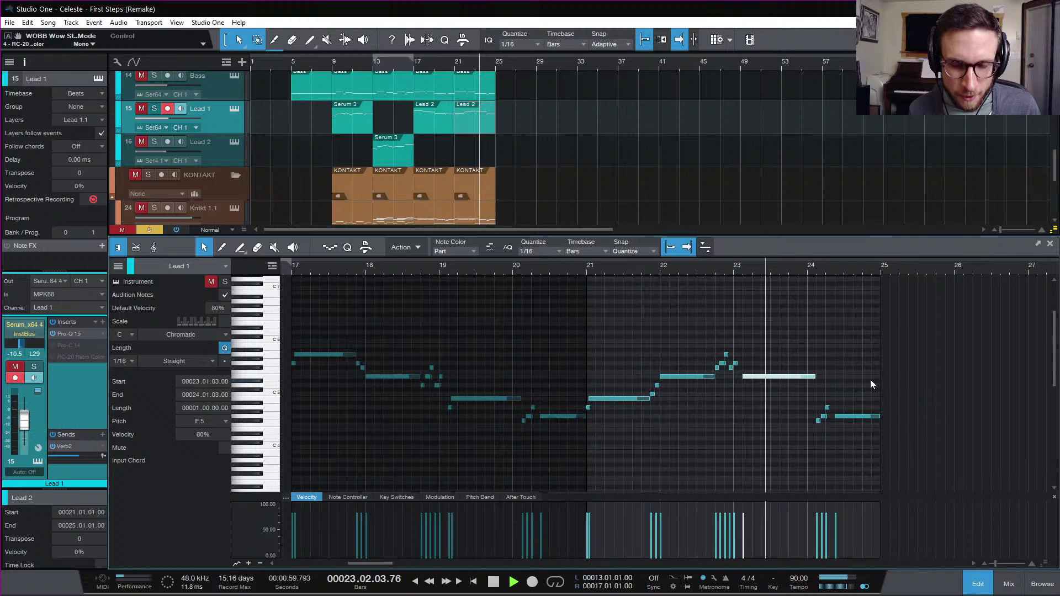
key(space)
- Shorten bar 23's long E5 note to end before beat 4 and move the closing figure to begin on B4 at 23.4.1
drag(814, 378, 833, 392)
click(819, 416)
click(835, 379)
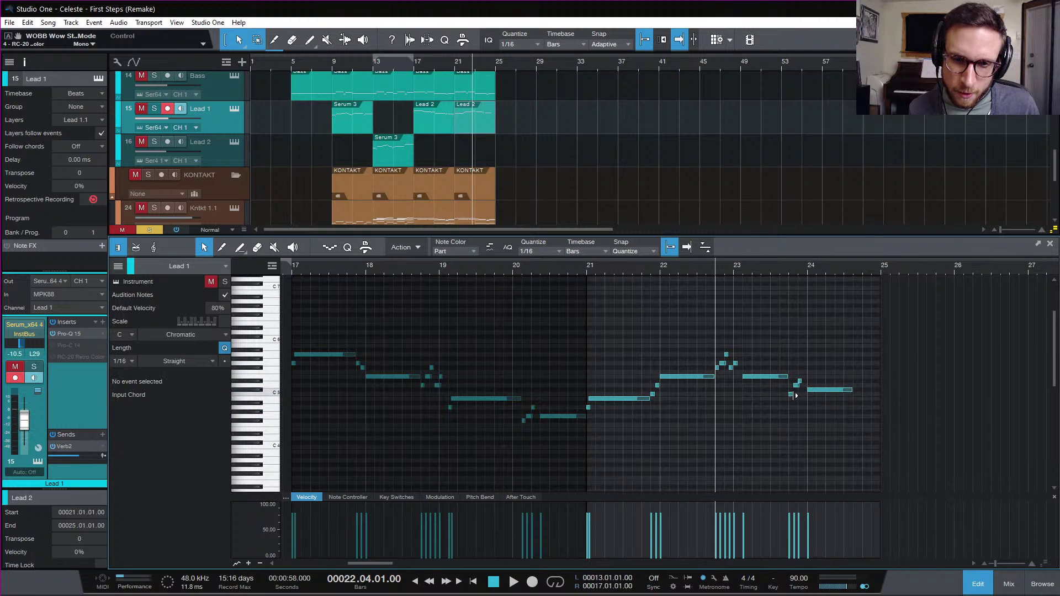
drag(781, 415, 781, 414)
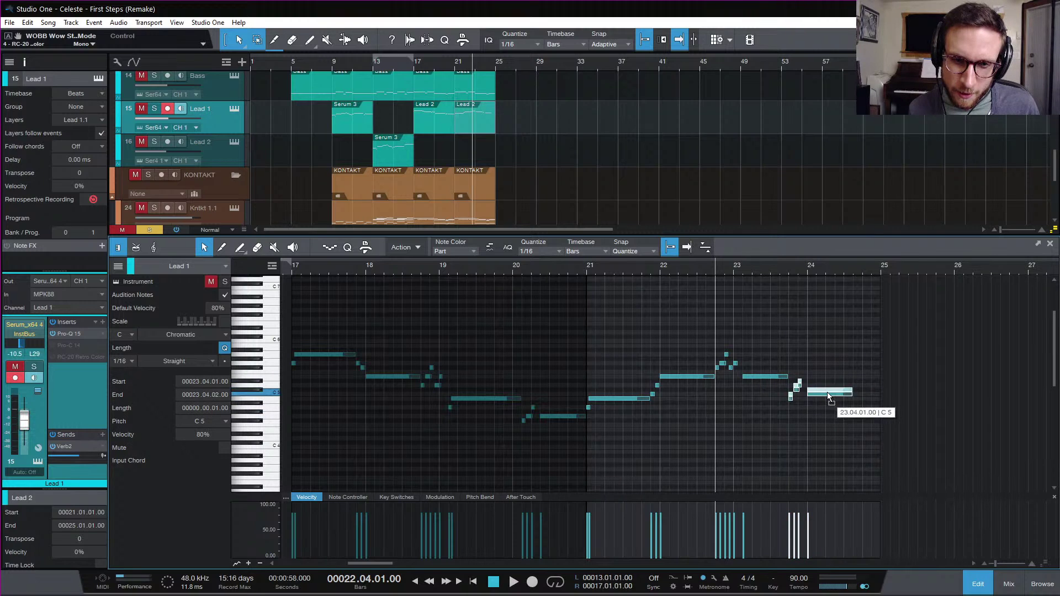
click(810, 411)
- Lower the figure's second note to C5 and finish the run with E5 at 24.1.1 and a two-sixteenth B4 at 24.1.3
click(797, 389)
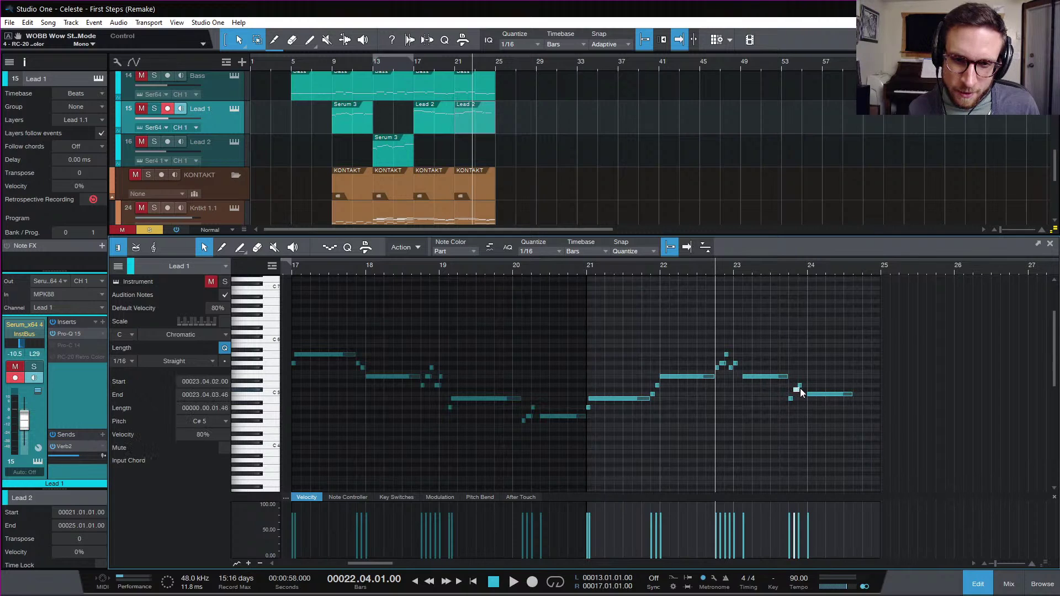
key(Down)
click(820, 393)
key(Down)
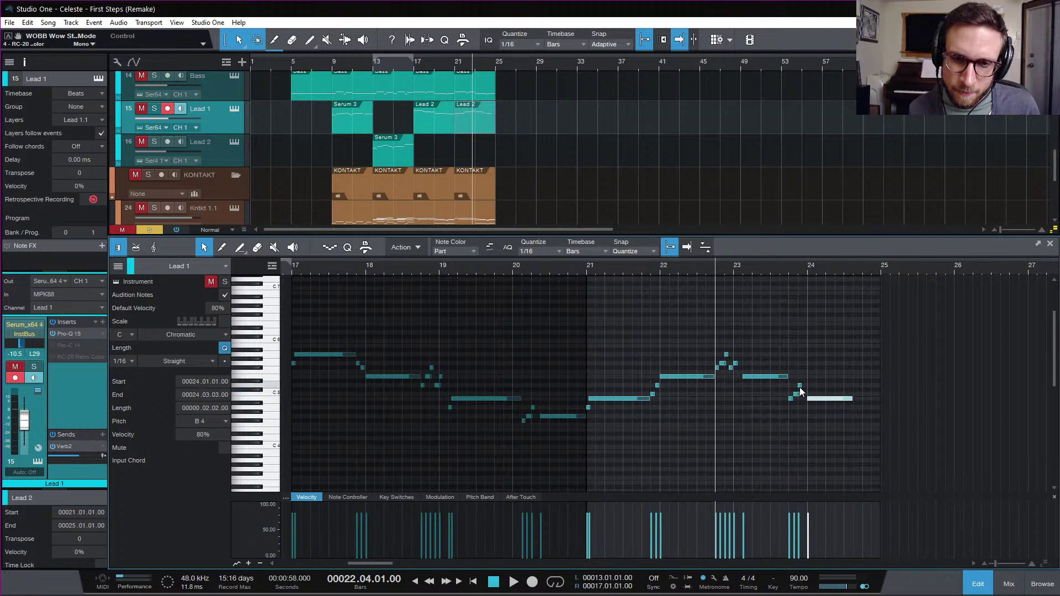
drag(855, 398, 819, 399)
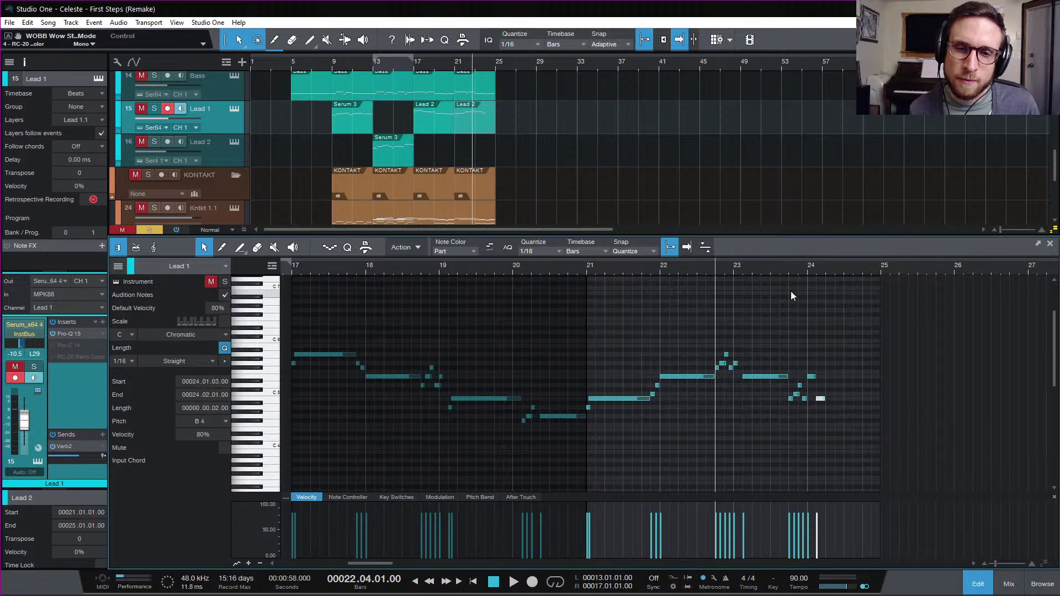
- Place the playhead at 23.3.3, solo Lead 1, and play the reshaped run
click(790, 298)
click(780, 265)
key(space)
key(s)
key(space)
key(space)
key(space)
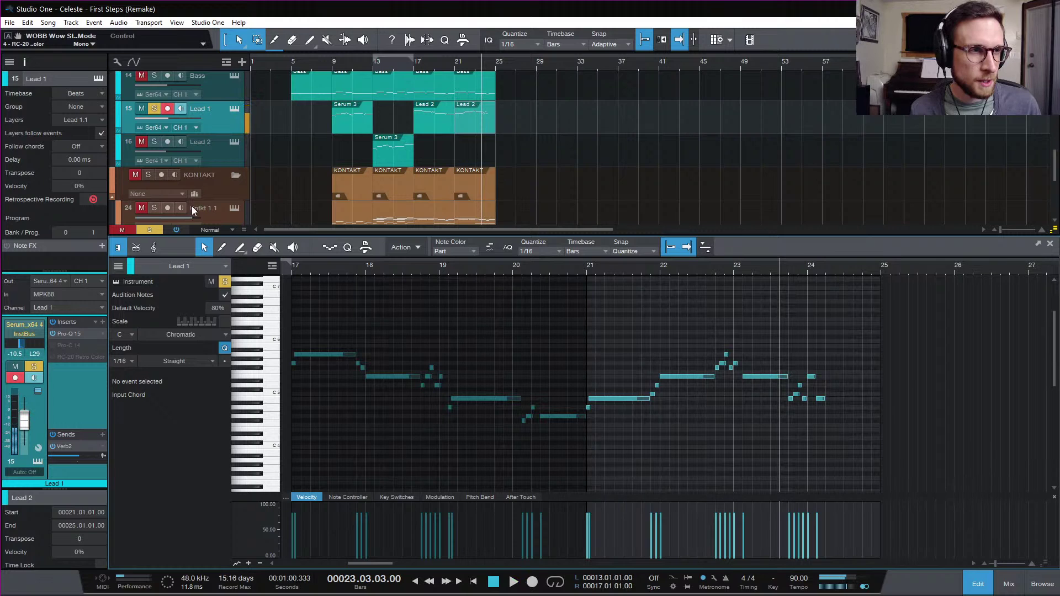
- Clear all solos and play the mix from 23.3.3 several times
click(154, 229)
key(space)
key(space)
key(space)
key(space)
key(space)
key(space)
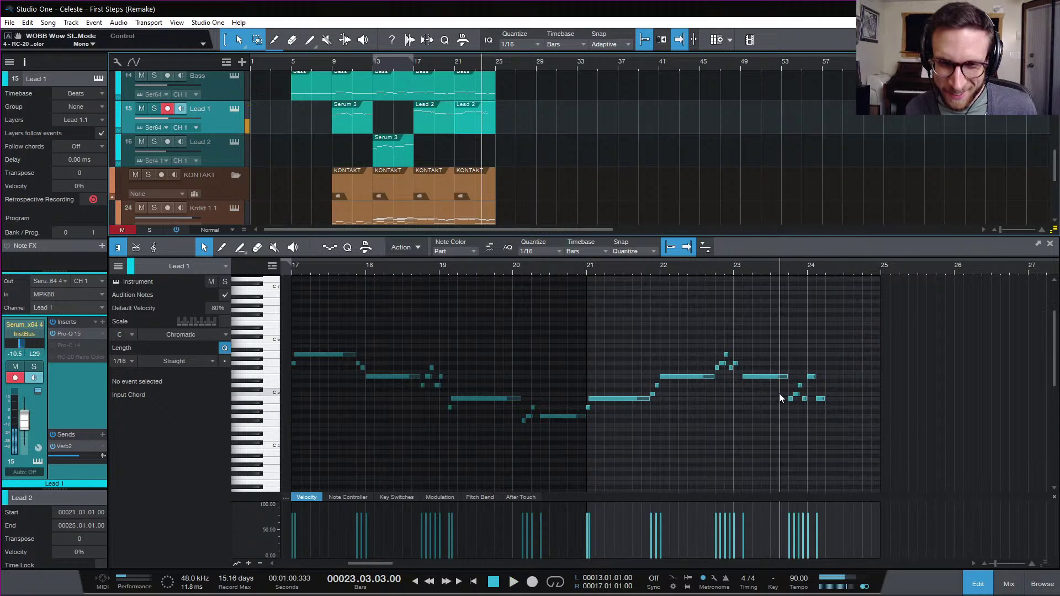
- Lower the figure's notes at 23.4.1 and 23.4.4 to A4 and the one at 23.4.2 to B4, and play the result
mouse_move(804, 398)
mouse_down()
mouse_move(796, 408)
mouse_move(796, 398)
mouse_up()
key(space)
key(space)
key(space)
key(space)
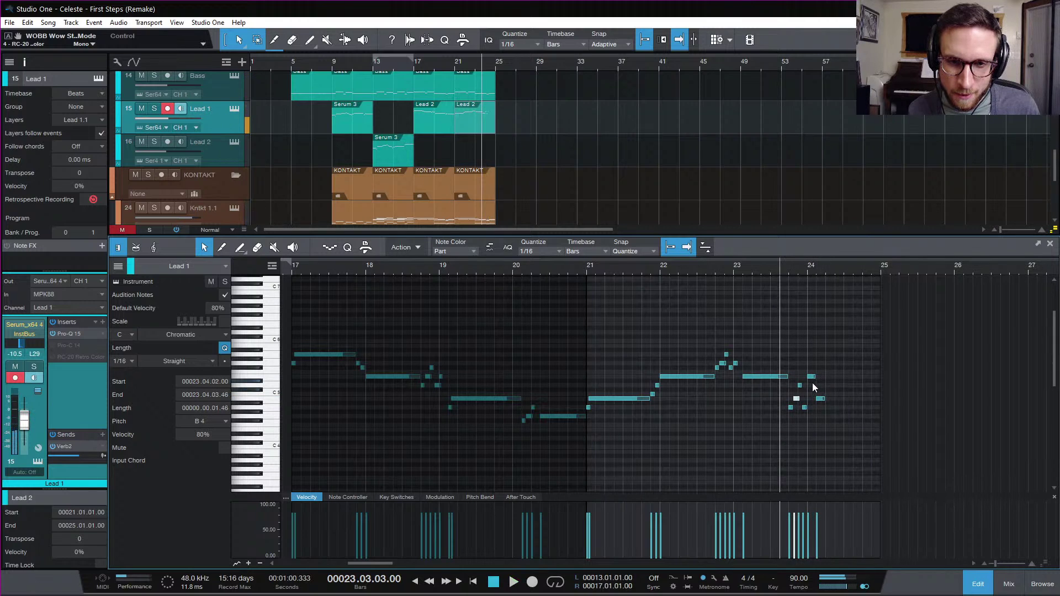
- Shorten the E5 note at 24.1.1 to one sixteenth and play the run
drag(814, 378, 810, 381)
key(space)
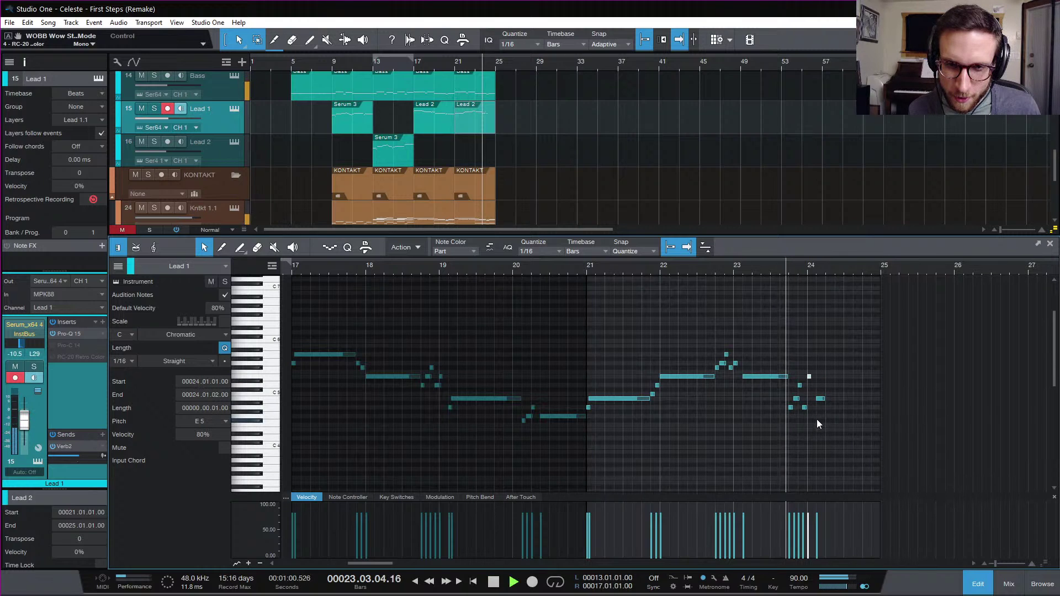
key(space)
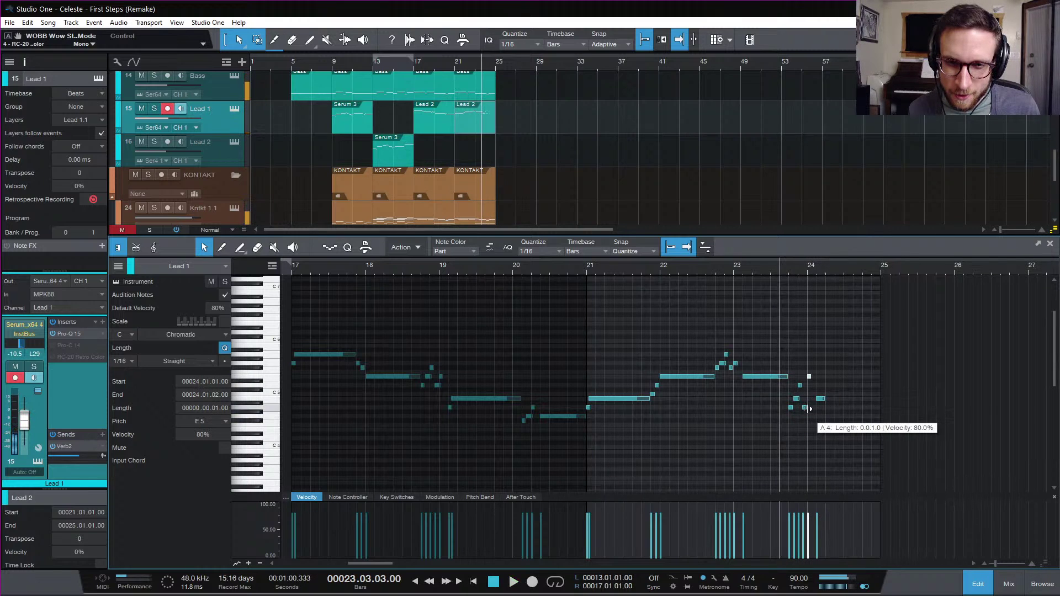
- Solo the First Steps reference and play it from 23.3.3
scroll(537, 151, up, 10)
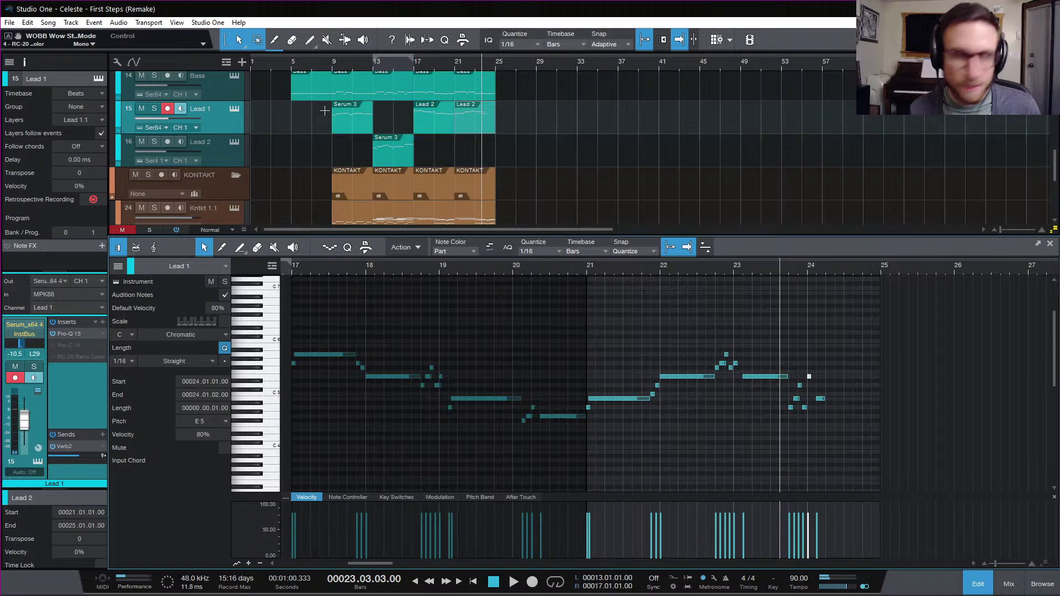
click(231, 88)
key(s)
key(space)
scroll(686, 141, down, 10)
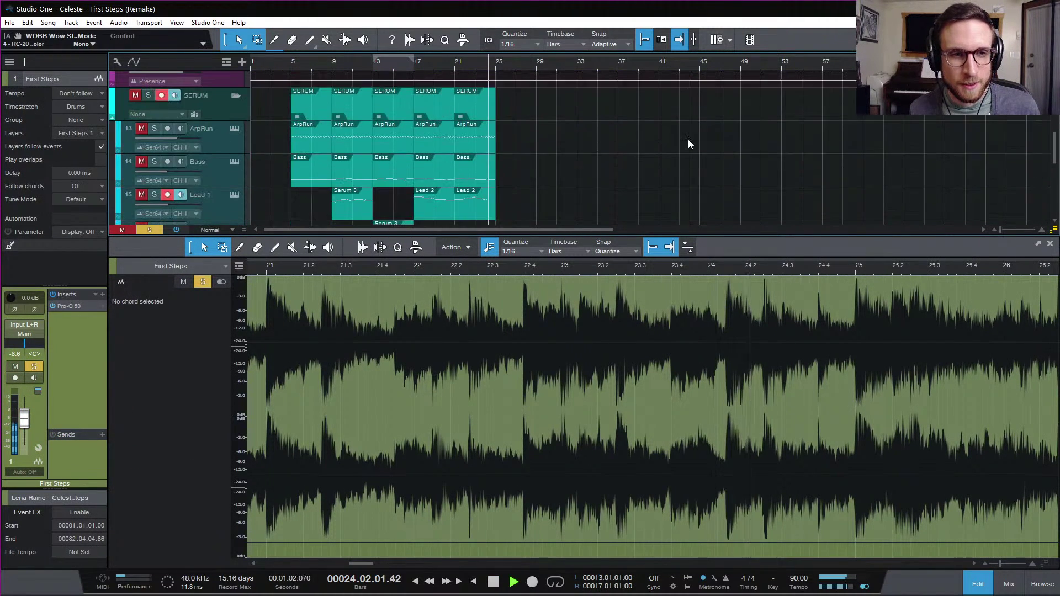
key(space)
- Unsolo and mute the reference, reopen the Lead 1 part at bar 21, and play it from 23.3.3
key(s)
key(m)
scroll(664, 158, down, 5)
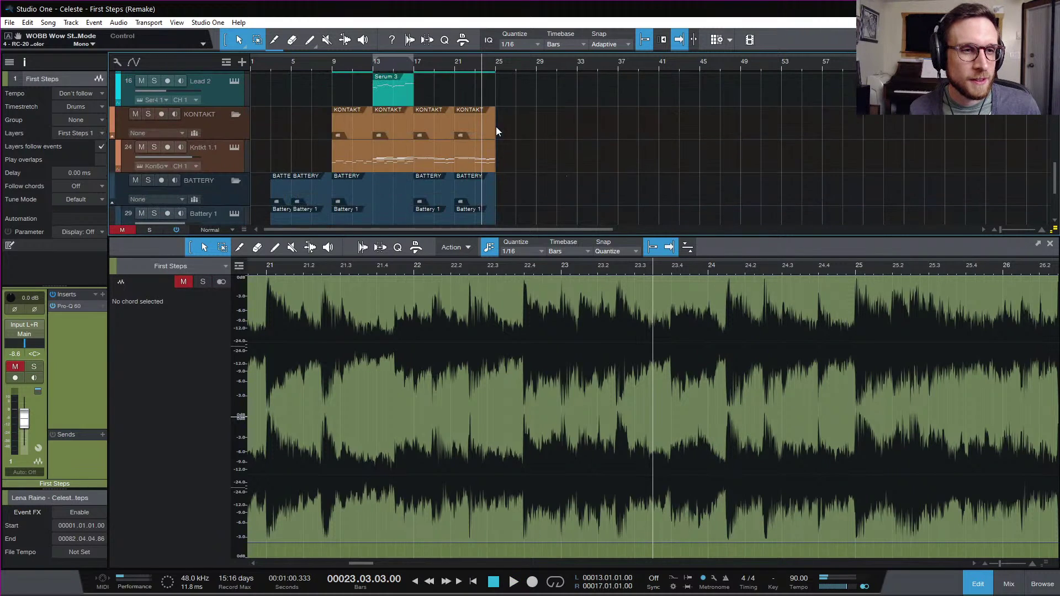
scroll(503, 132, up, 4)
click(472, 178)
key(space)
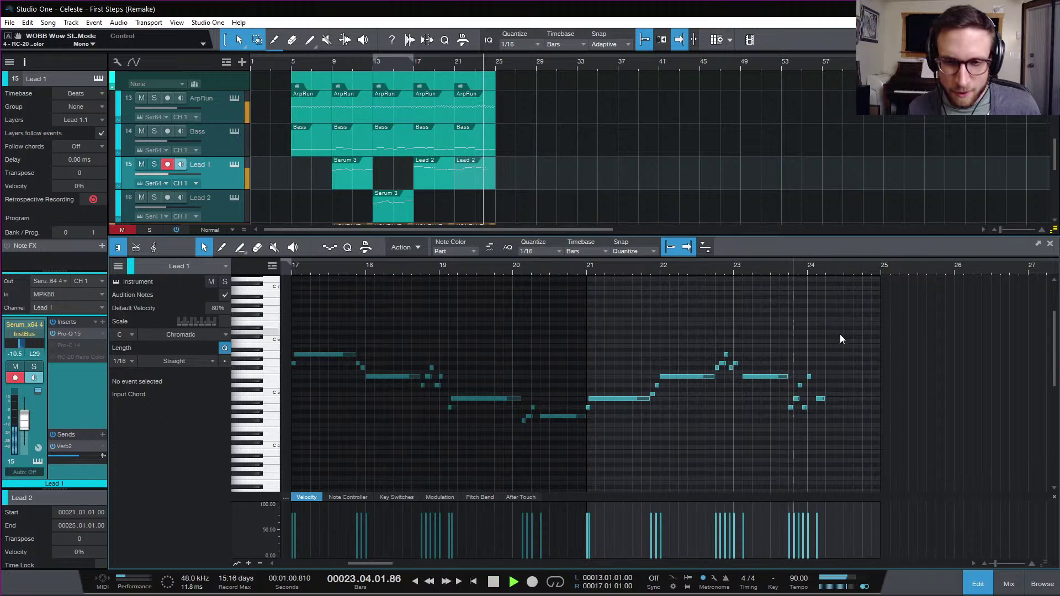
key(space)
- Select the short Lead 1 notes from 23.4.2 through 24.1.1 and play the passage from 23.3.3
drag(790, 412, 791, 412)
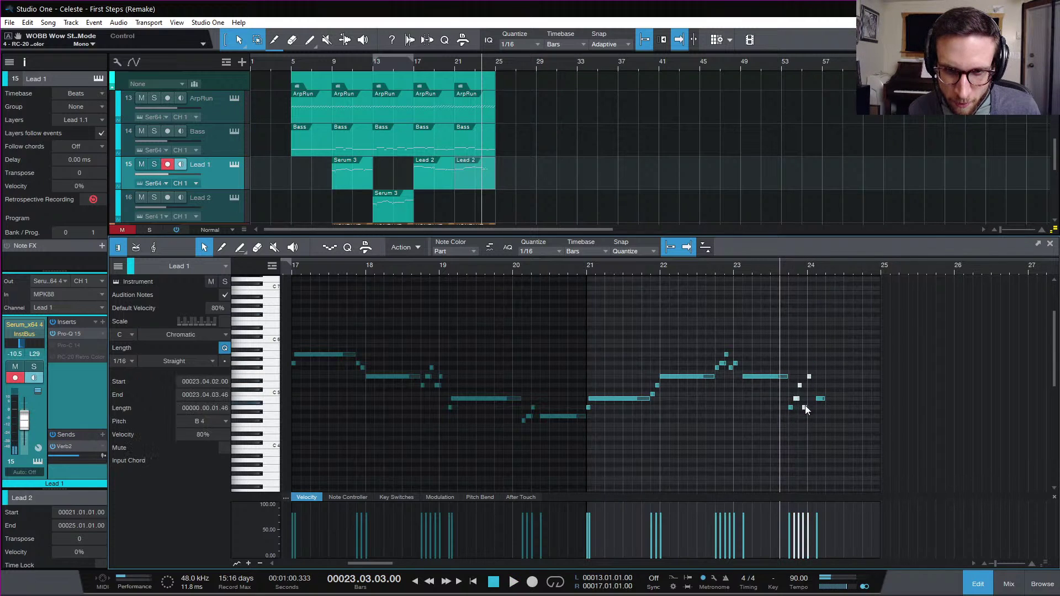
key(space)
key(space)
key(space)
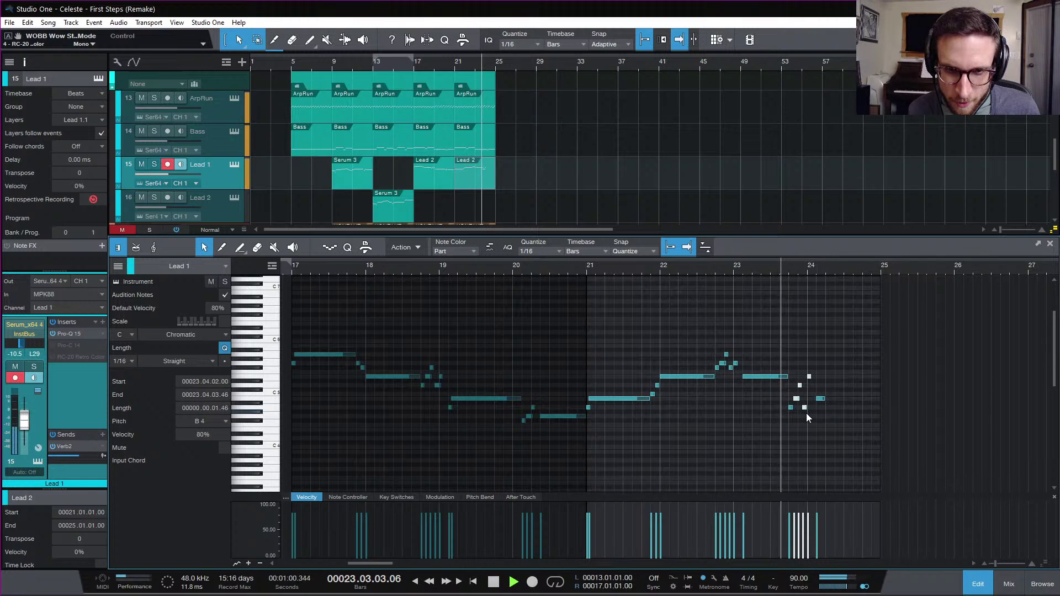
click(806, 413)
key(space)
- Audition the D5 and A4 notes at 23.4.3 and 23.4.4, play the passage, and select the three notes from 23.4.2
click(799, 386)
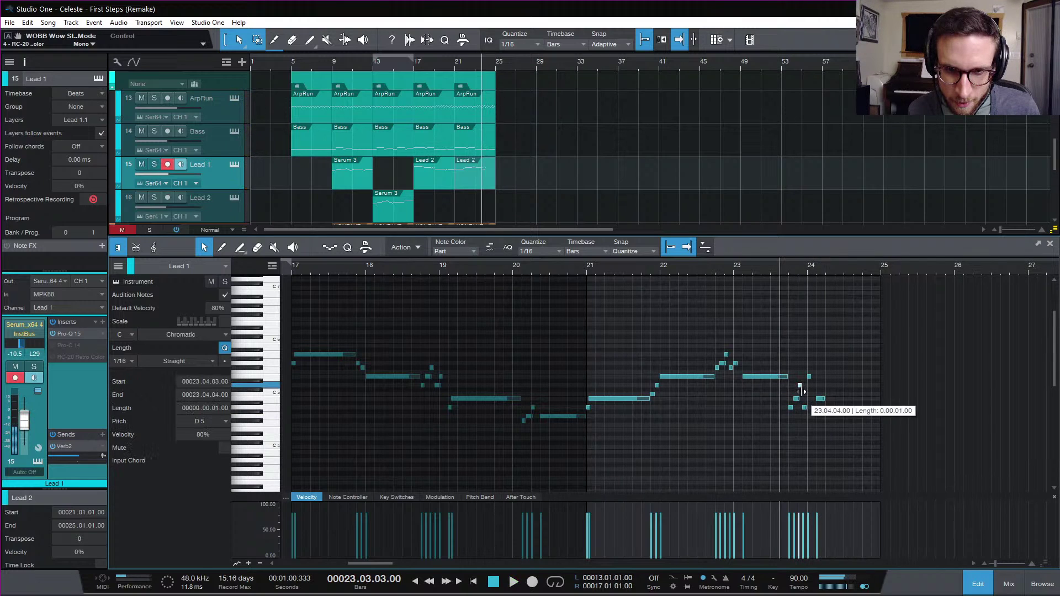
click(805, 408)
key(space)
key(space)
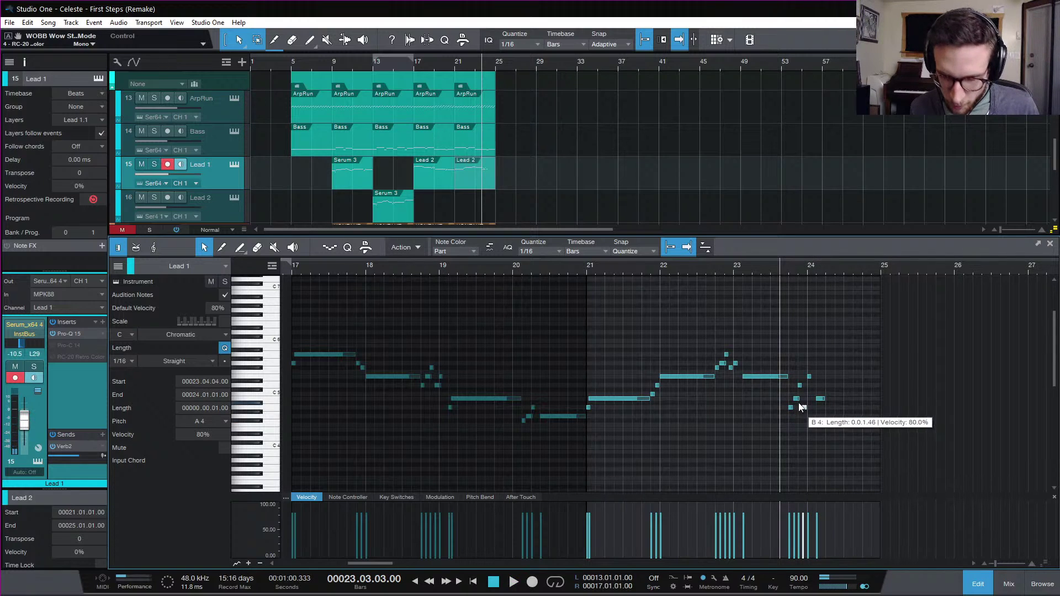
scroll(789, 427, down, 1)
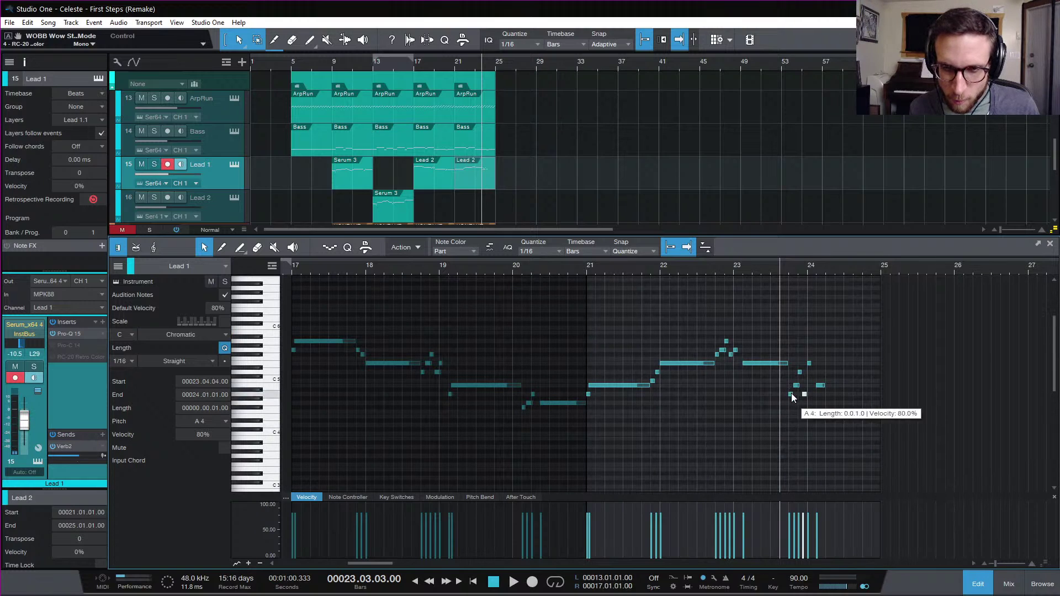
drag(791, 408, 803, 380)
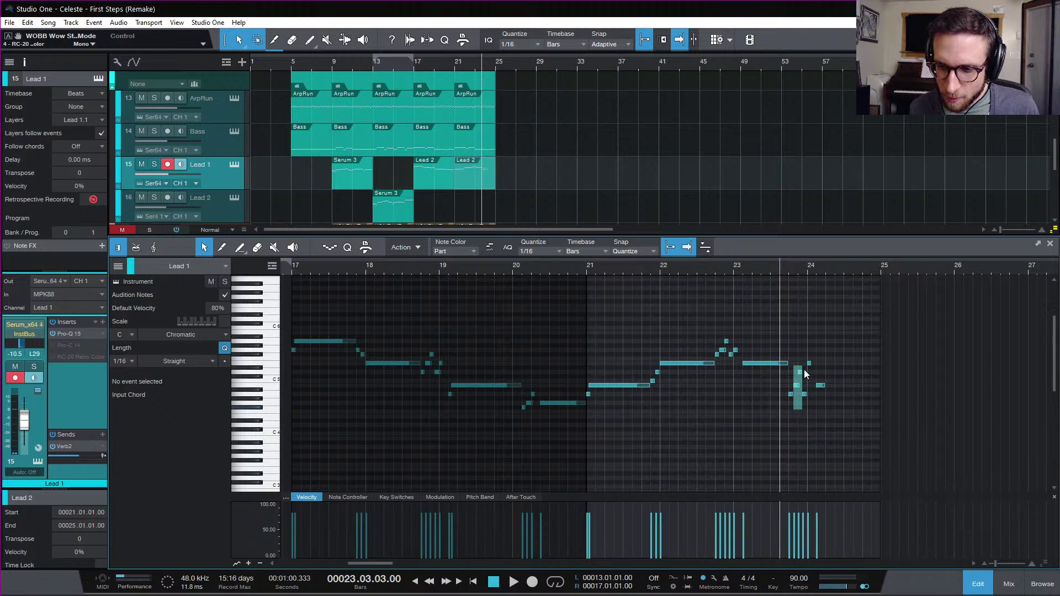
drag(806, 369, 806, 369)
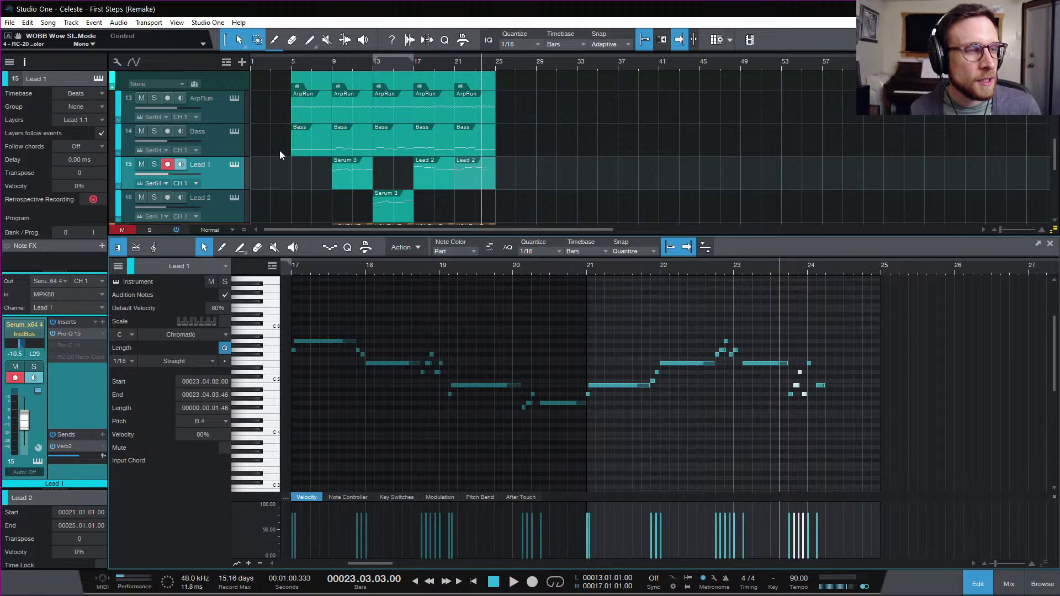
- Solo the First Steps reference again and replay its melody from 23.3.3
scroll(278, 155, up, 10)
click(227, 91)
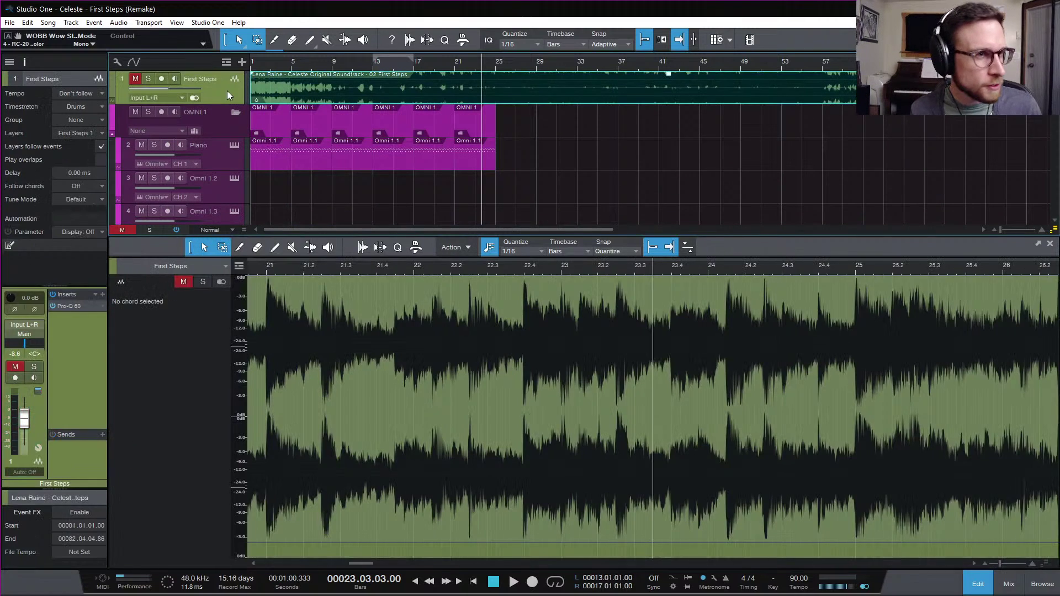
key(s)
key(space)
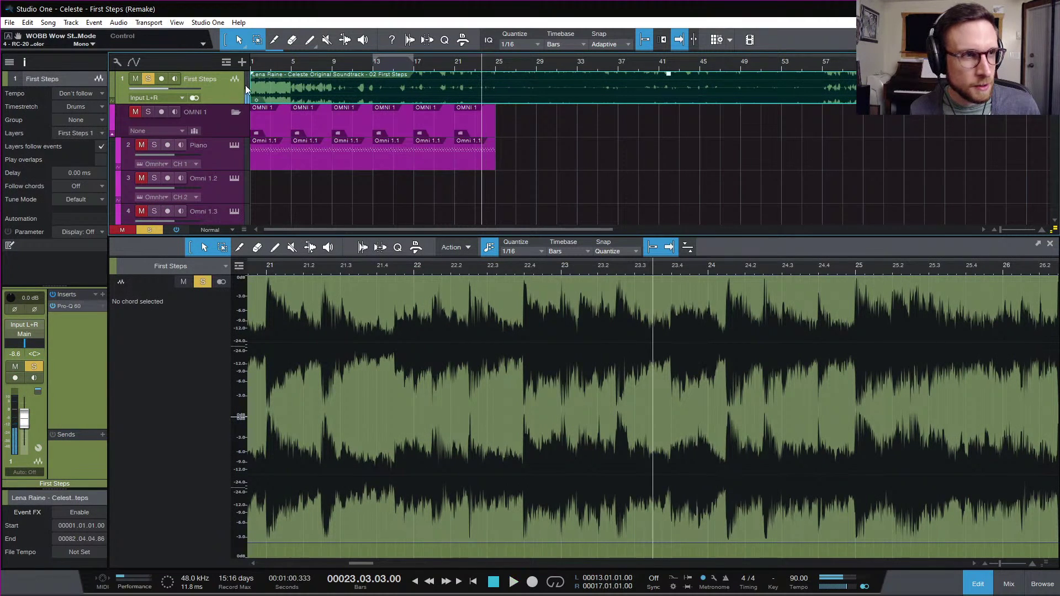
key(space)
scroll(265, 168, down, 10)
scroll(280, 176, down, 5)
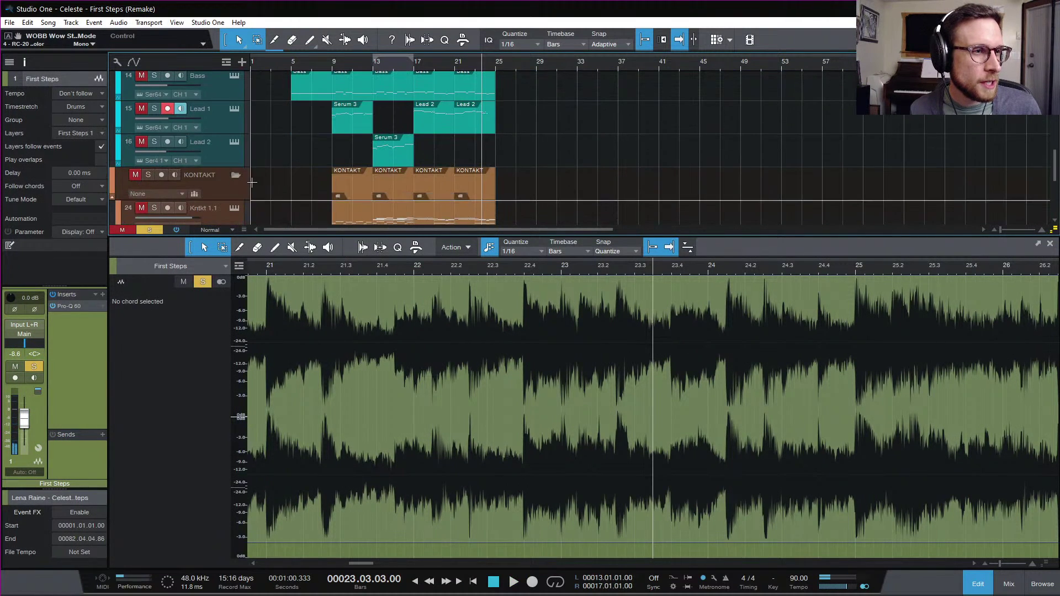
scroll(282, 179, up, 4)
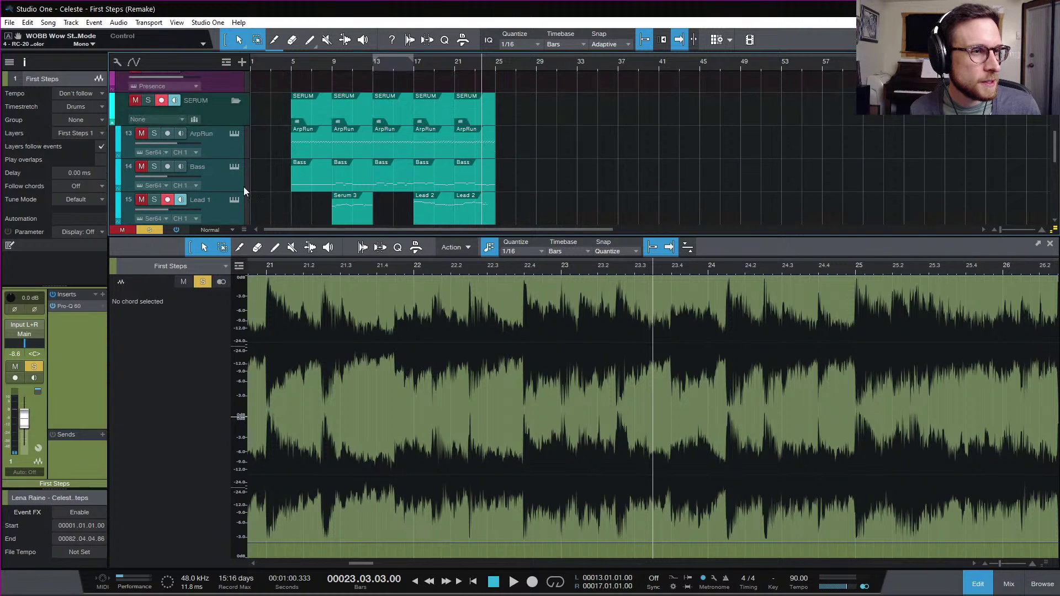
scroll(273, 183, up, 10)
key(space)
- Solo Lead 1 alongside the First Steps reference and play both together from 23.3.3
scroll(293, 175, down, 1)
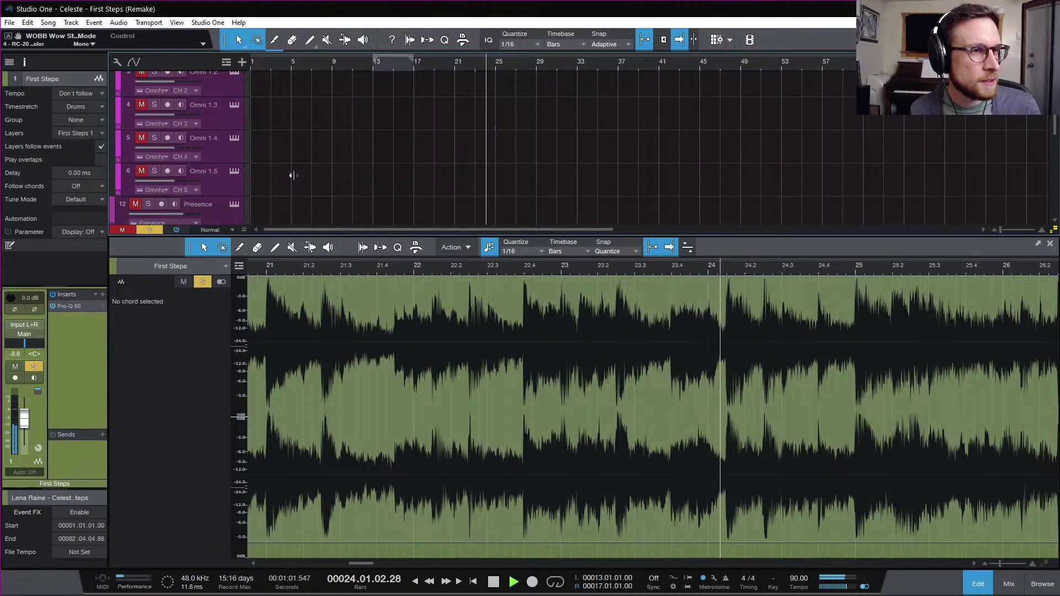
scroll(292, 175, down, 11)
key(space)
key(space)
key(space)
key(space)
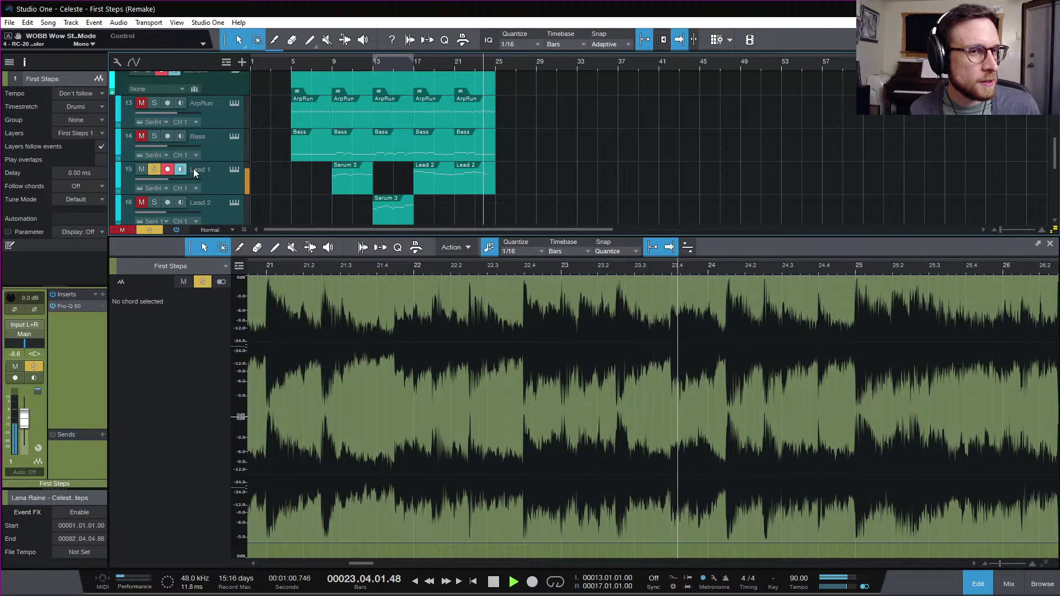
key(space)
key(space)
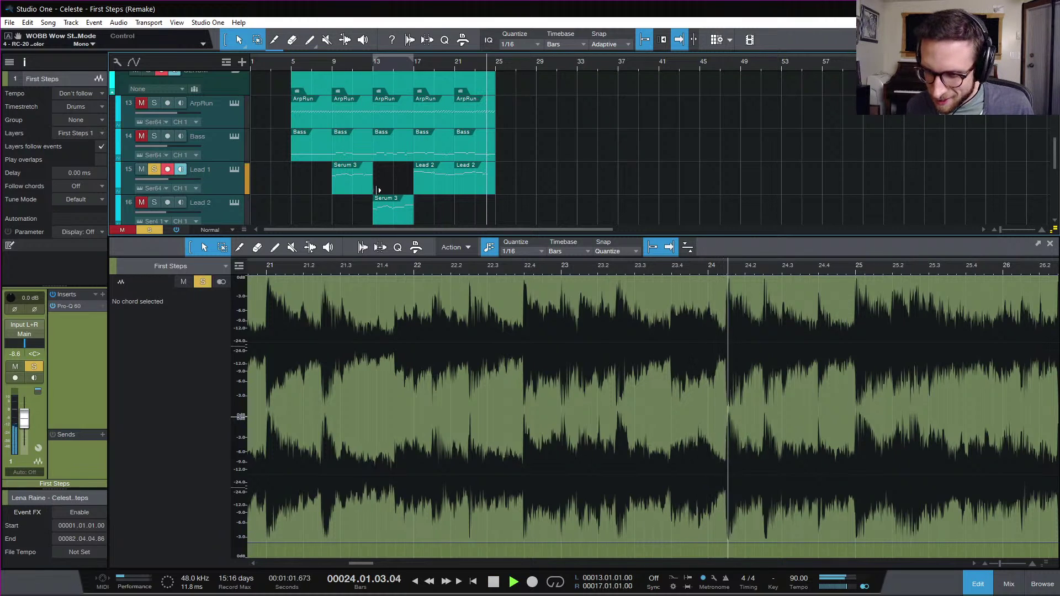
key(space)
- Remove Lead 1 from solo and play the reference alone from 23.3.3
click(153, 170)
key(space)
key(space)
key(space)
key(space)
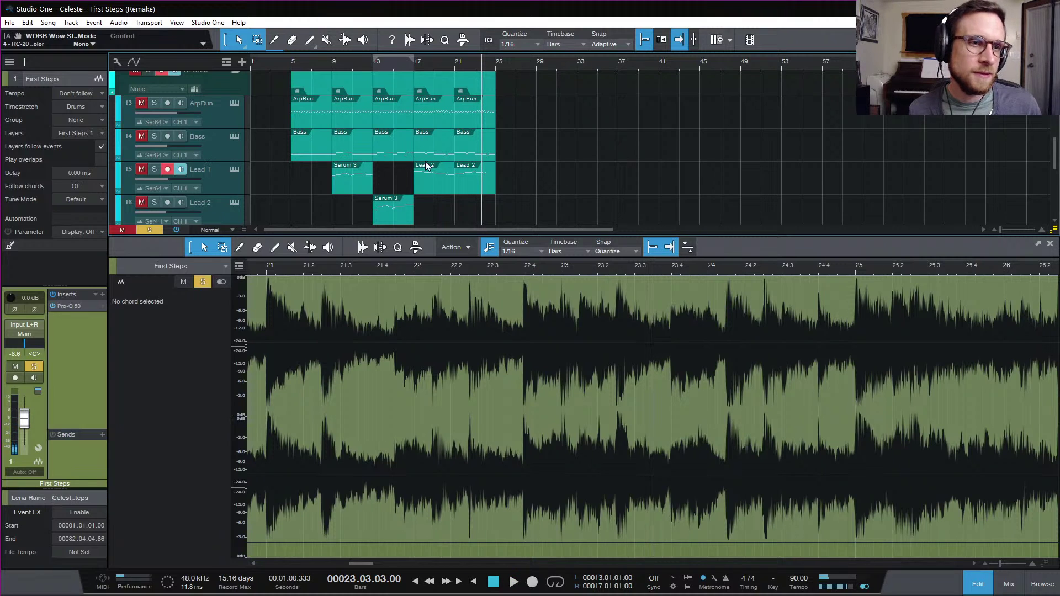
- Raise the Lead 1 note at 23.4.4 to B4, clear all solos and play the passage in the full mix
click(478, 182)
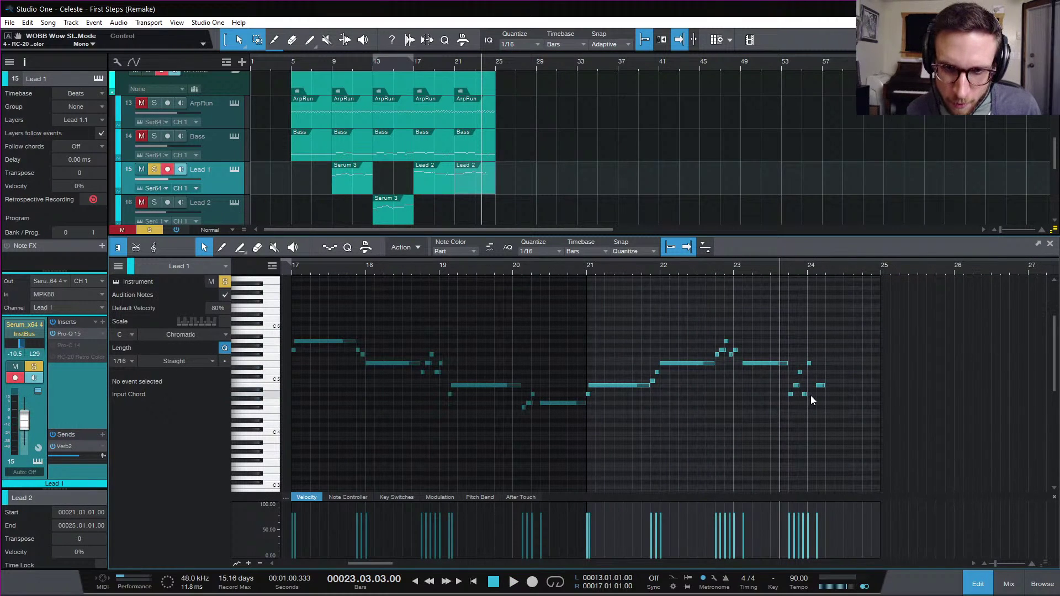
drag(804, 394, 804, 386)
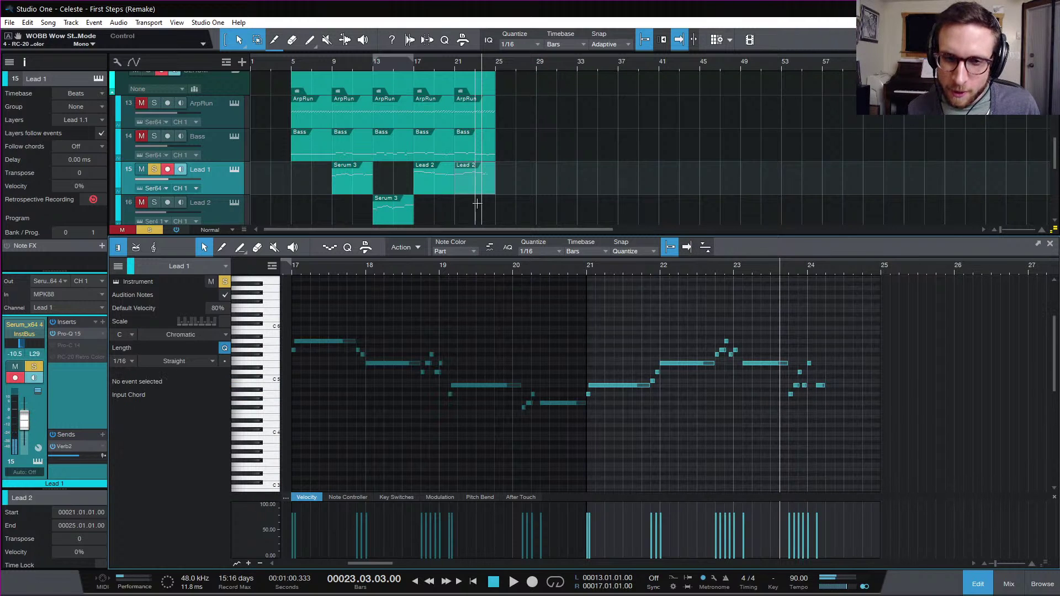
click(156, 228)
key(space)
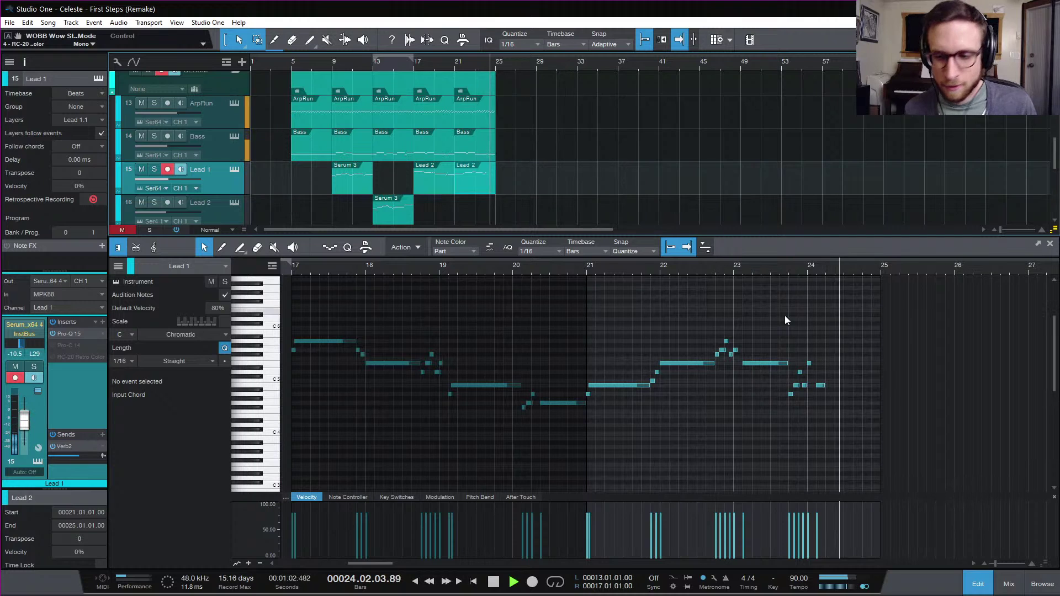
key(space)
- Lengthen the last Lead 1 note, B4 at 24.1.3, so it ends at 24.3.1, and play the passage
double_click(821, 385)
drag(823, 385, 837, 410)
key(space)
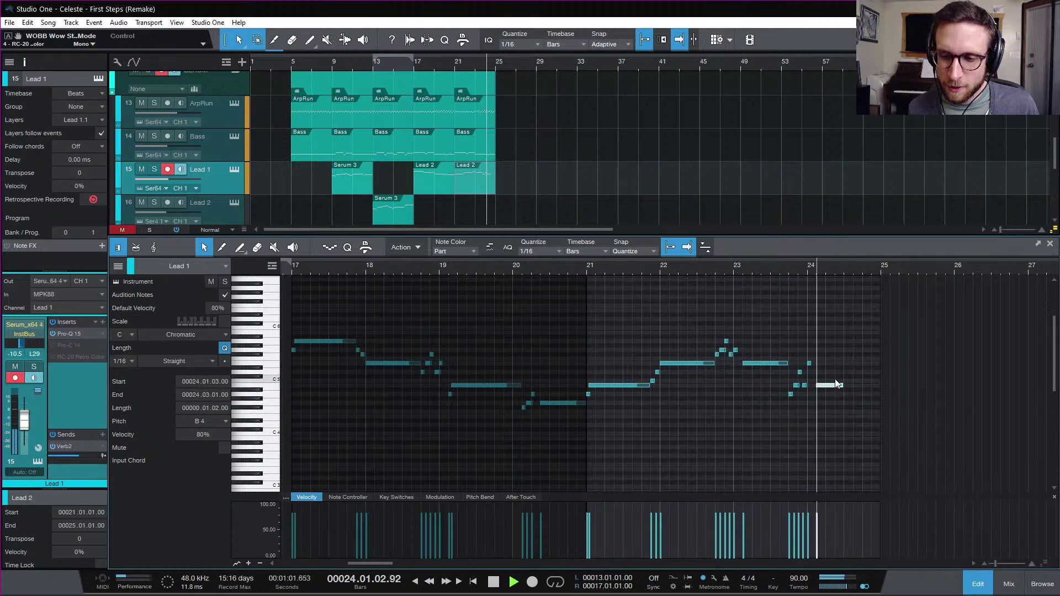
key(space)
- Play the full mix from bar 21, and again from bar 22, to check the reshaped lead melody
click(585, 268)
key(space)
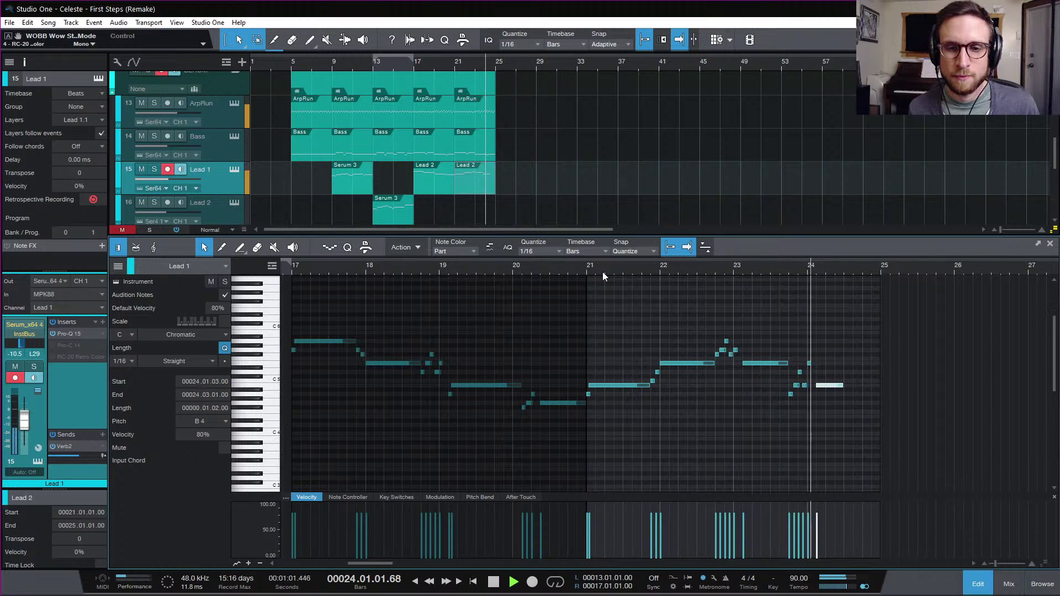
key(space)
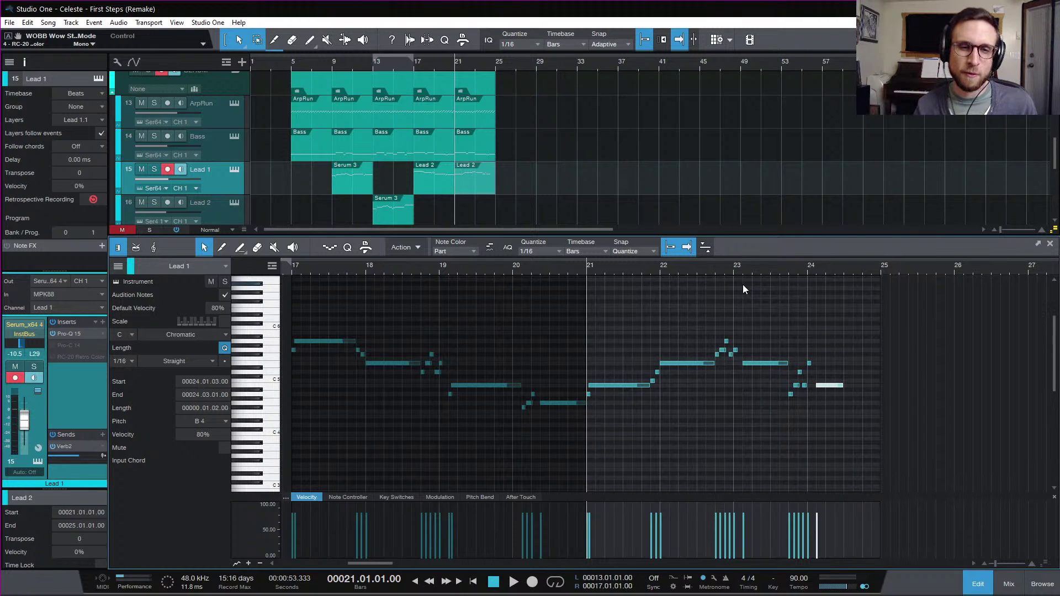
click(660, 270)
key(space)
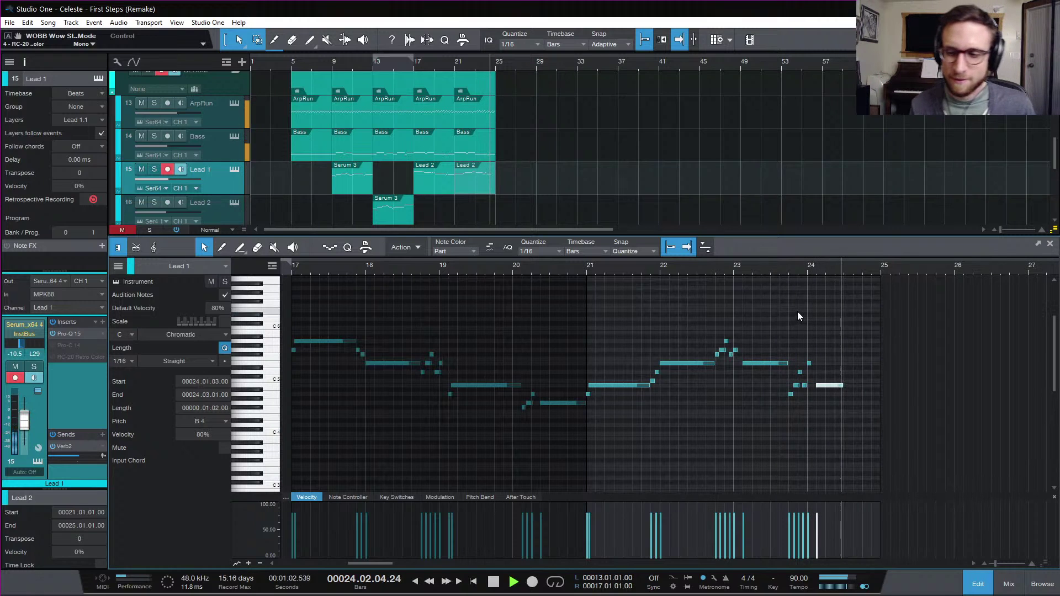
key(space)
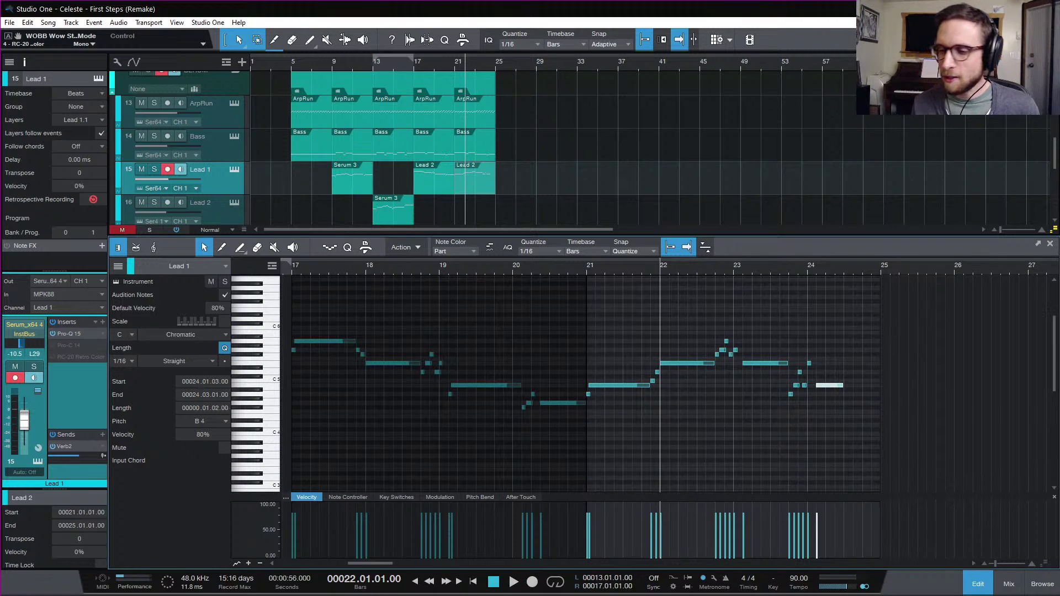
- Deselect the Lead 1 notes and play the arrangement from bar 17 through the new melody ending
scroll(642, 386, left, 1)
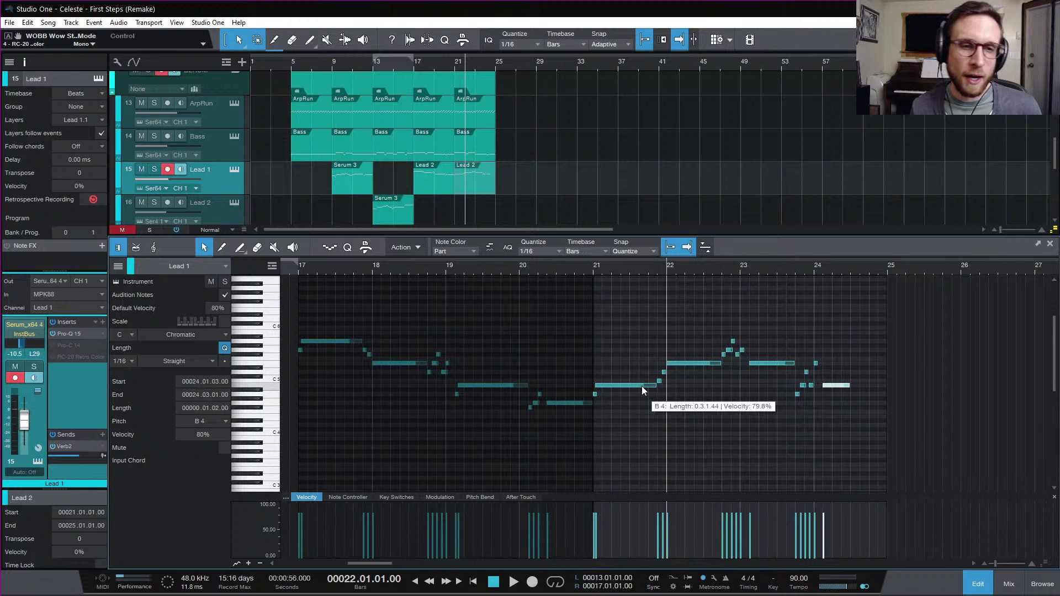
click(595, 268)
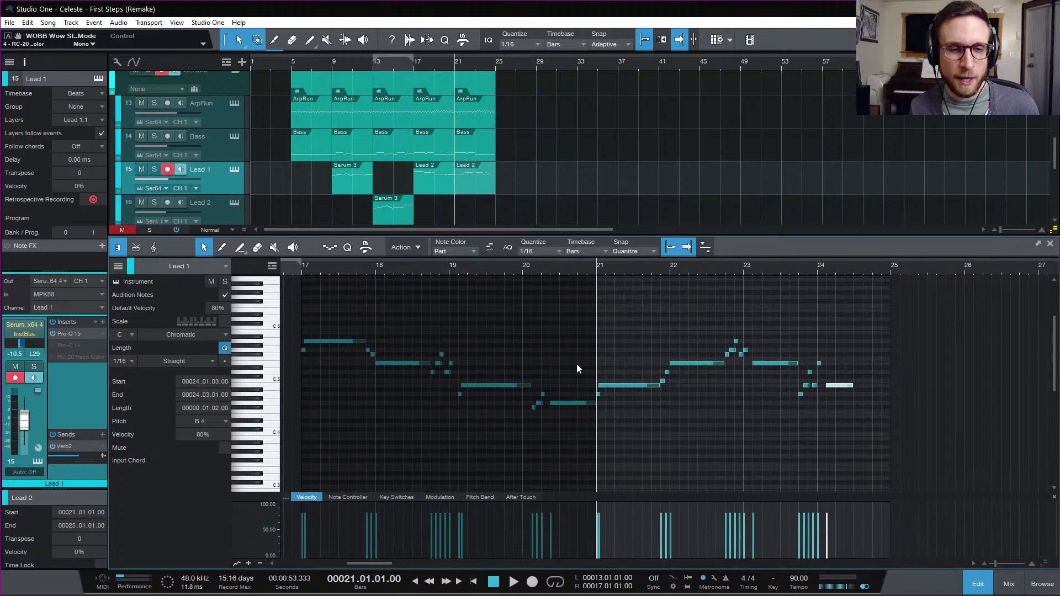
scroll(412, 333, left, 4)
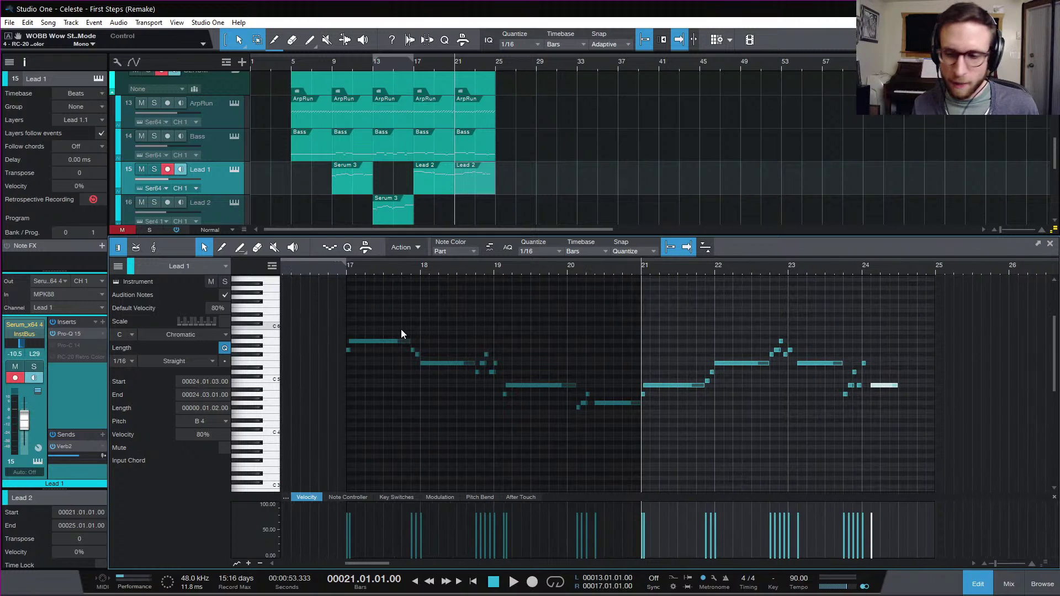
click(348, 271)
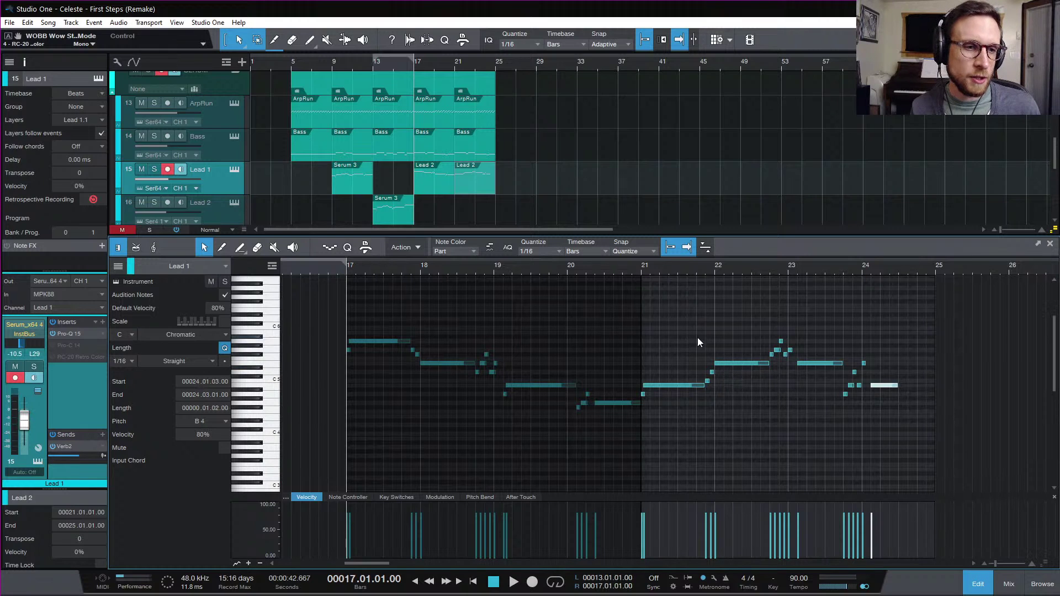
click(865, 437)
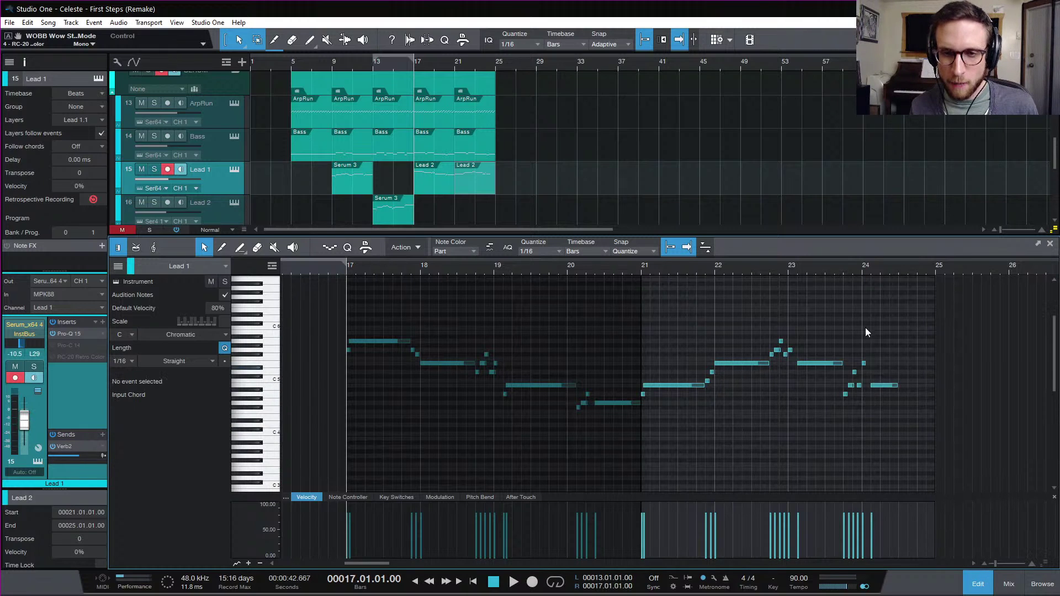
click(638, 270)
click(641, 270)
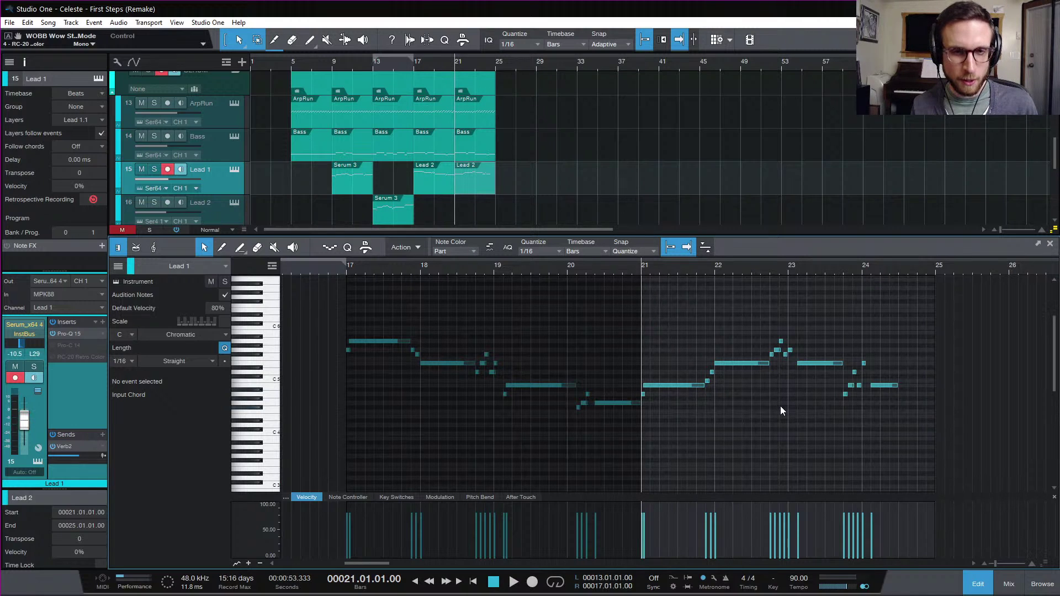
key(e)
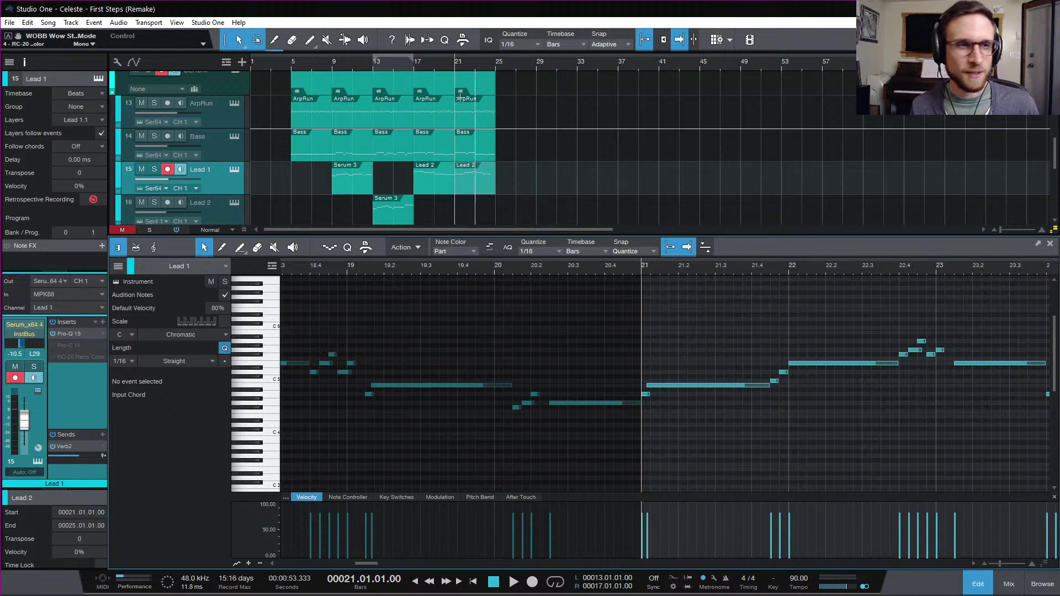
click(417, 63)
key(space)
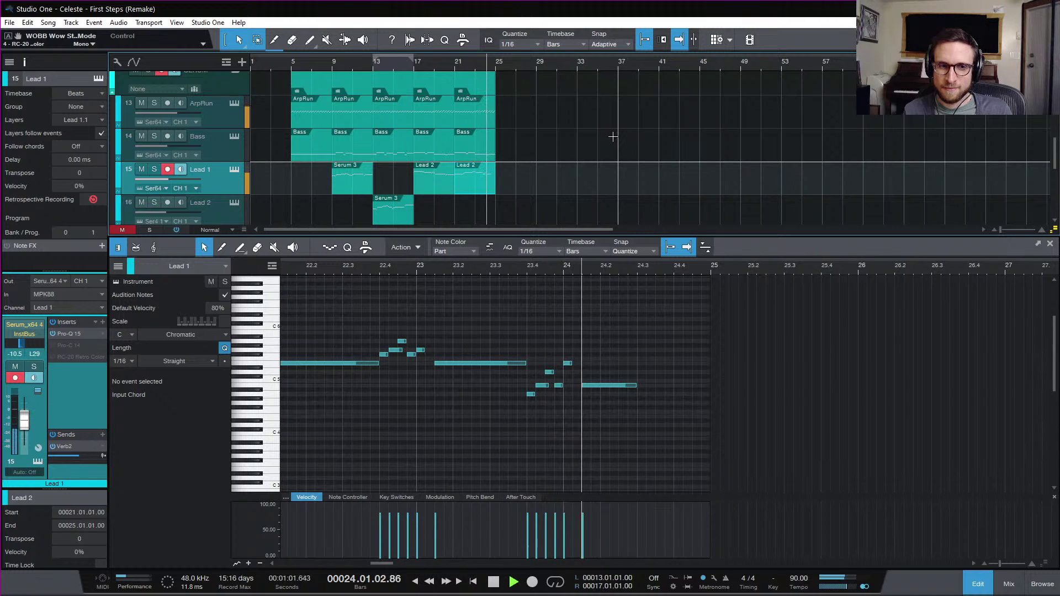
key(space)
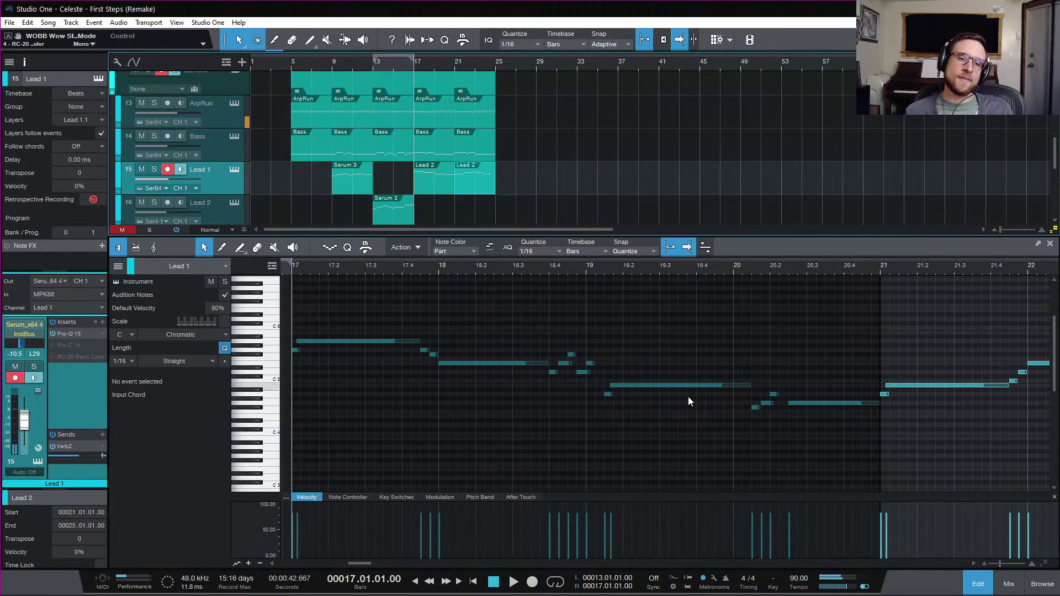
- Extend the final B4 note of Lead 1 to 25.1.1 and play the ending
scroll(876, 362, right, 5)
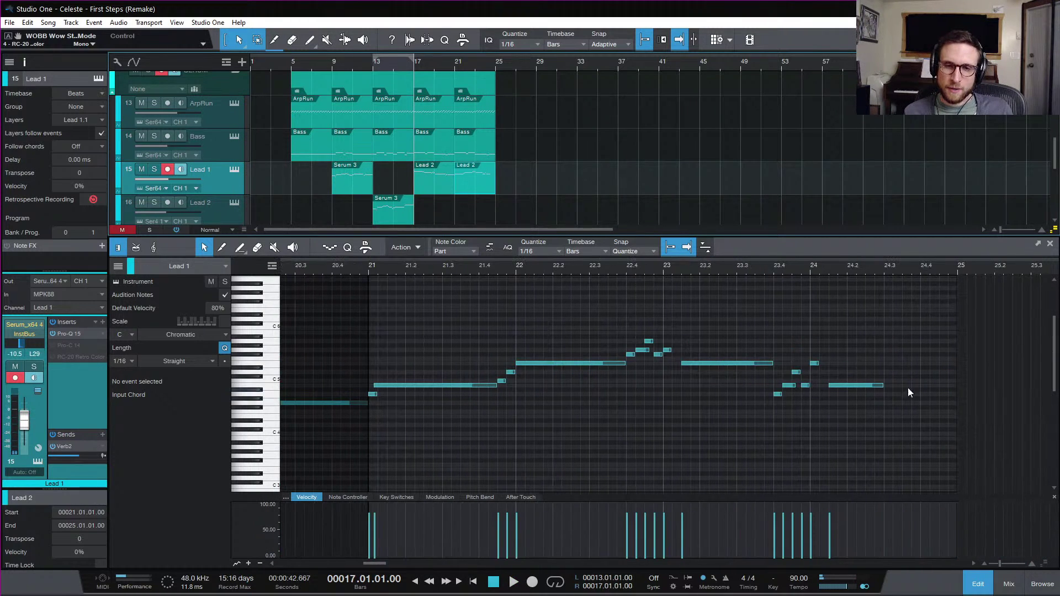
drag(884, 385, 959, 400)
key(space)
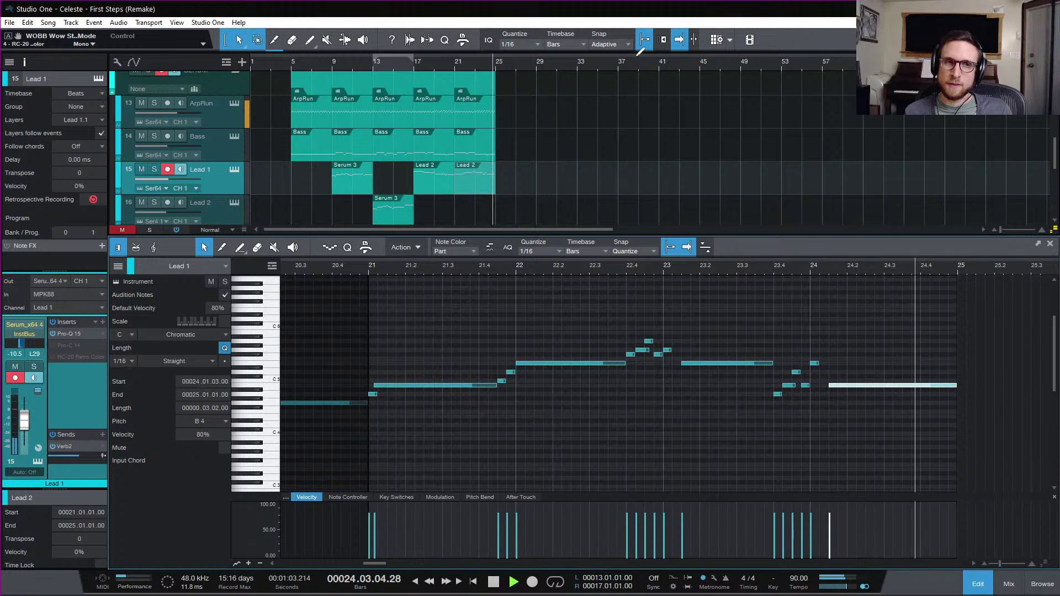
key(space)
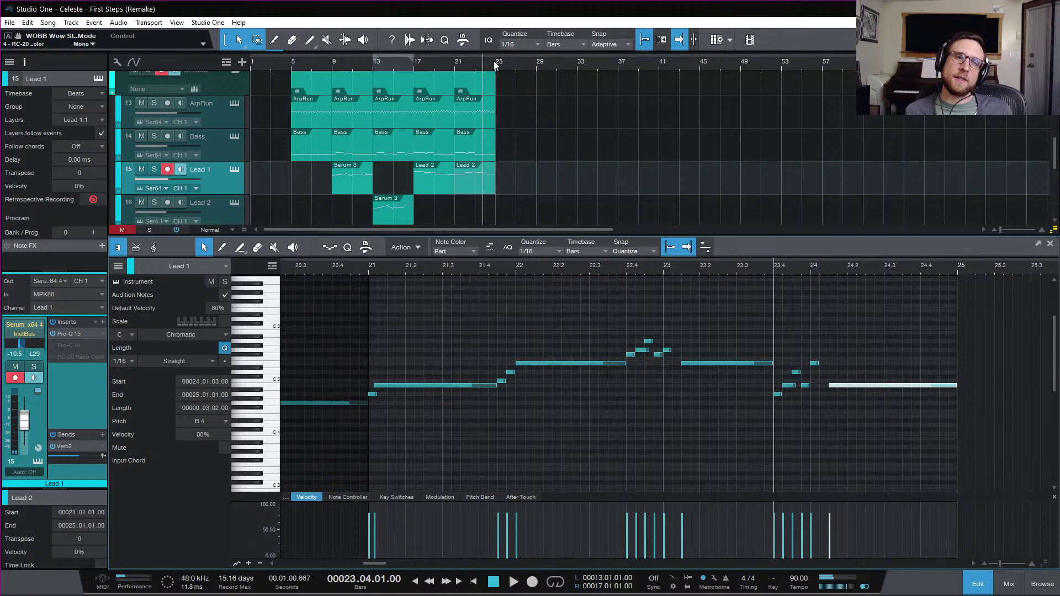
- Solo the First Steps reference track and play it from 23.4.1 into the section past bar 25
scroll(540, 111, up, 10)
click(212, 92)
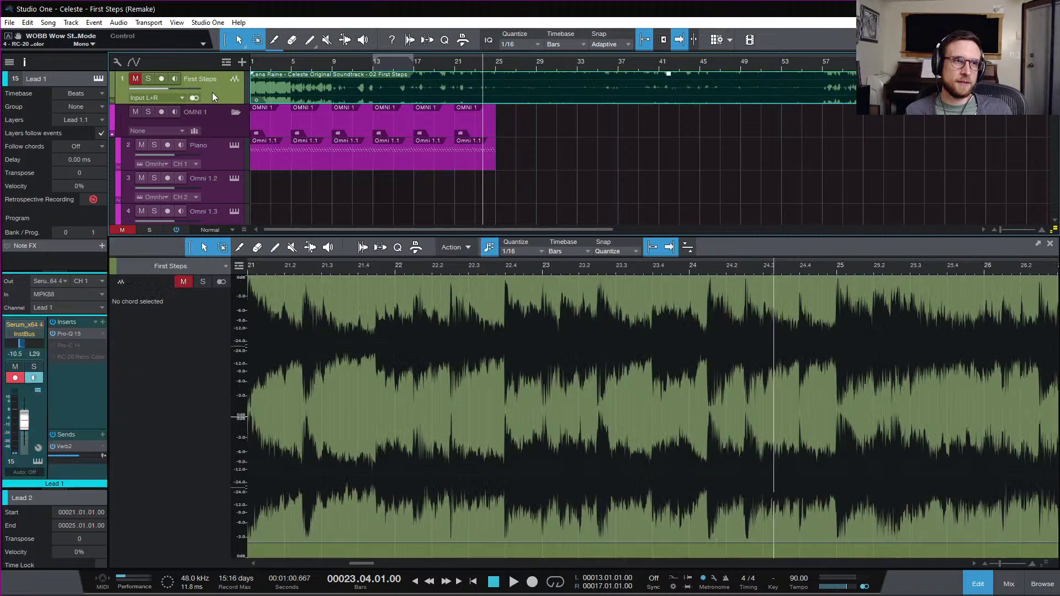
key(s)
key(space)
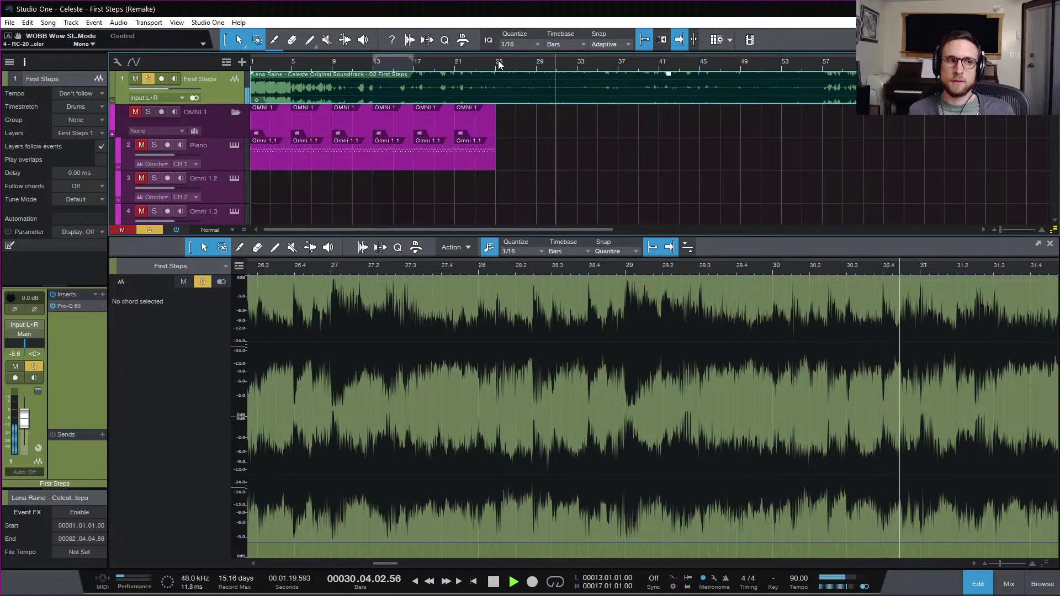
key(space)
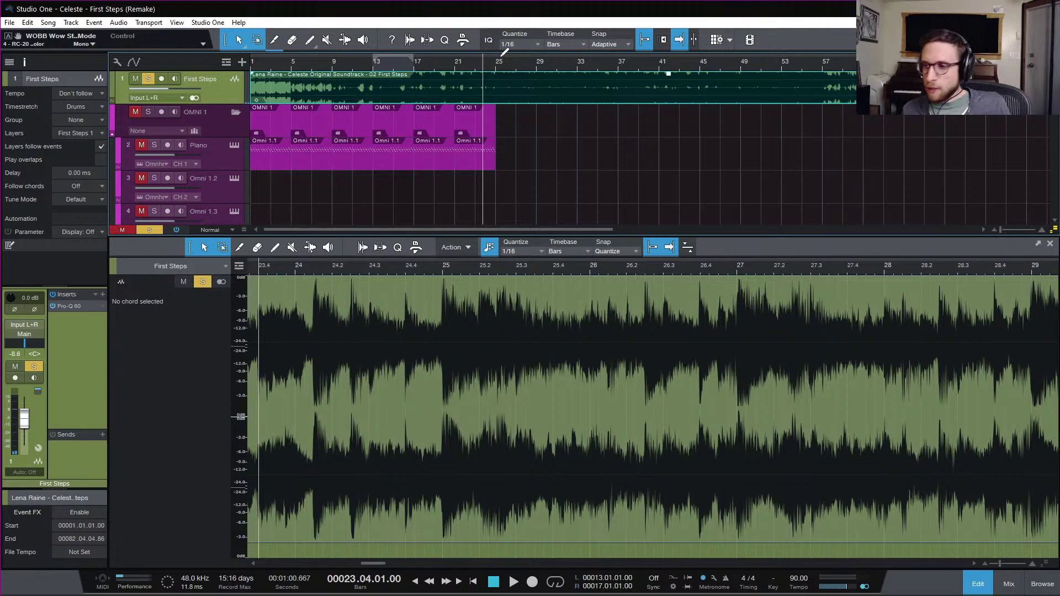
- Set the loop range to bars 25–29, turn looping on and play the soloed reference from bar 25
click(494, 64)
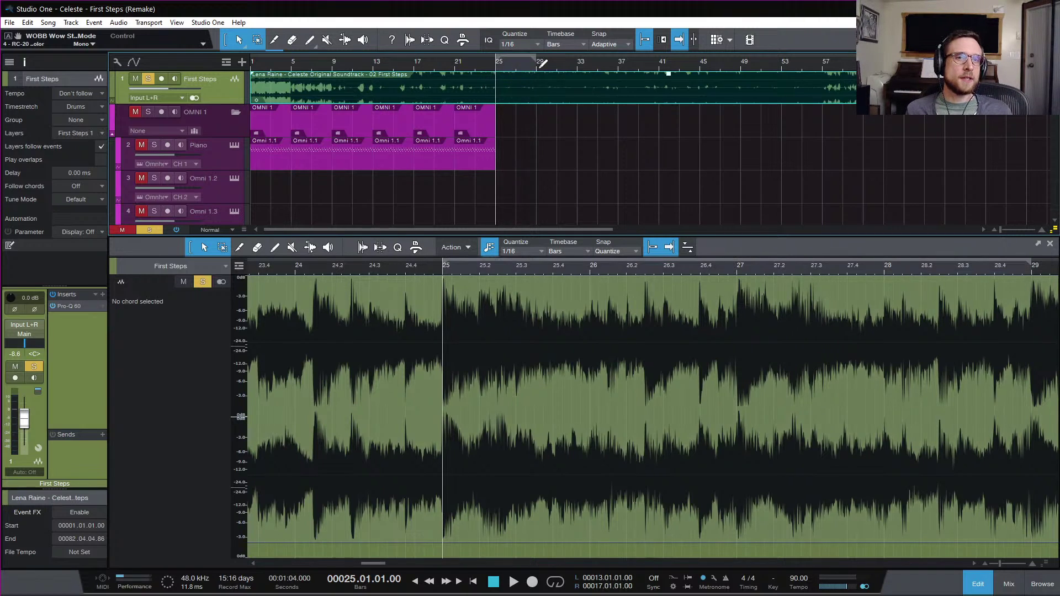
key(KP_Divide)
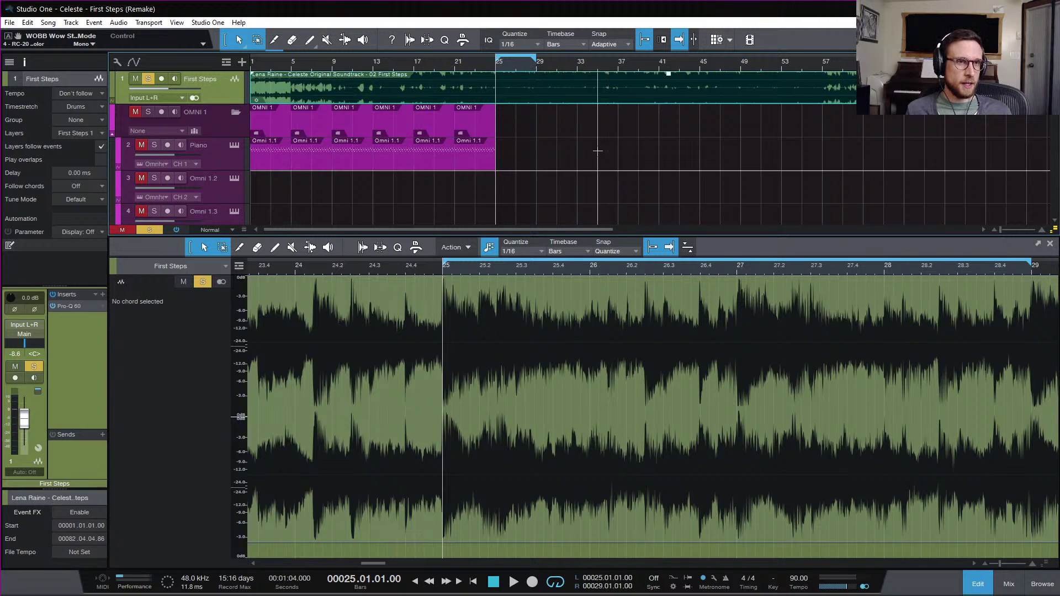
scroll(594, 157, down, 2)
scroll(594, 157, down, 10)
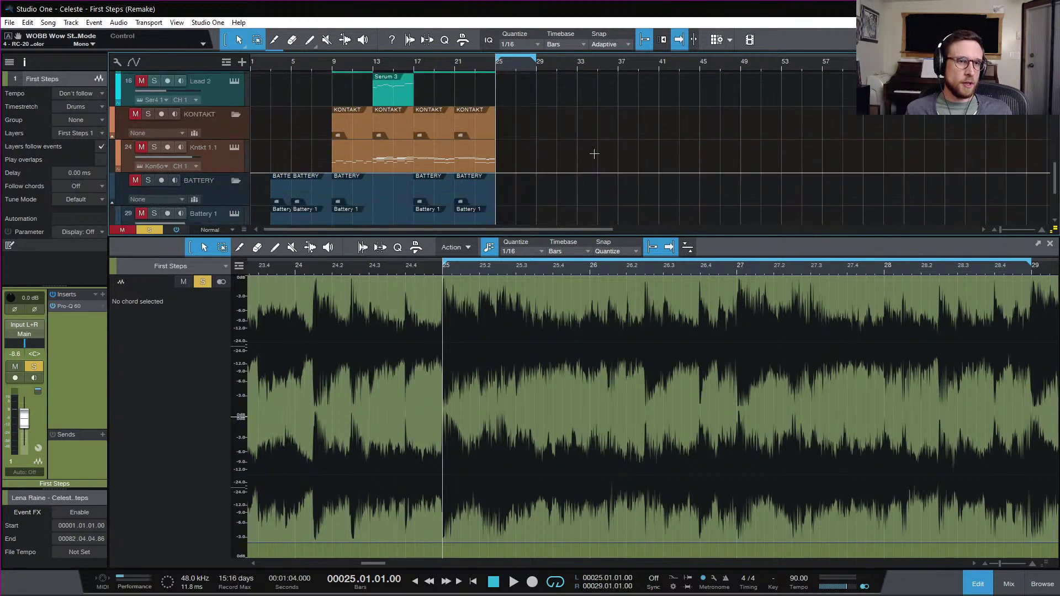
key(space)
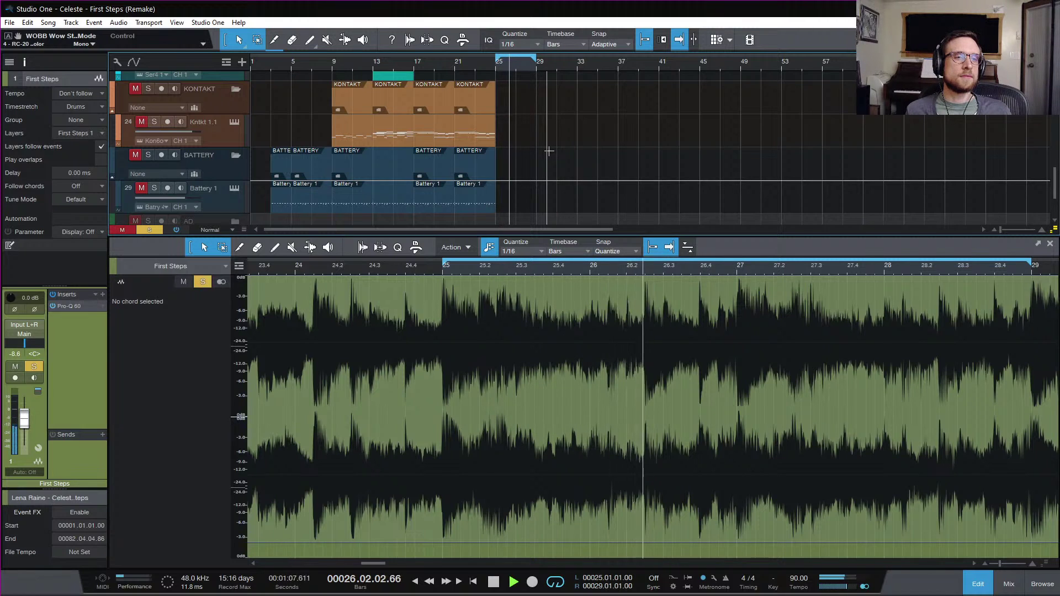
key(space)
- Duplicate the Battery 1 event at bars 21–25 into bars 25–29 and play it
click(486, 207)
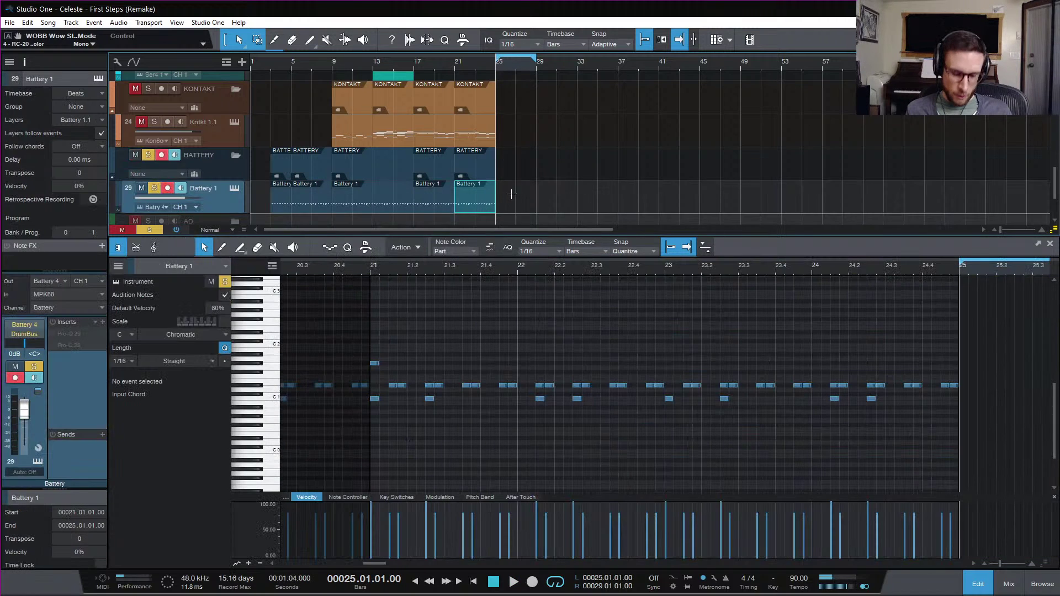
key(d)
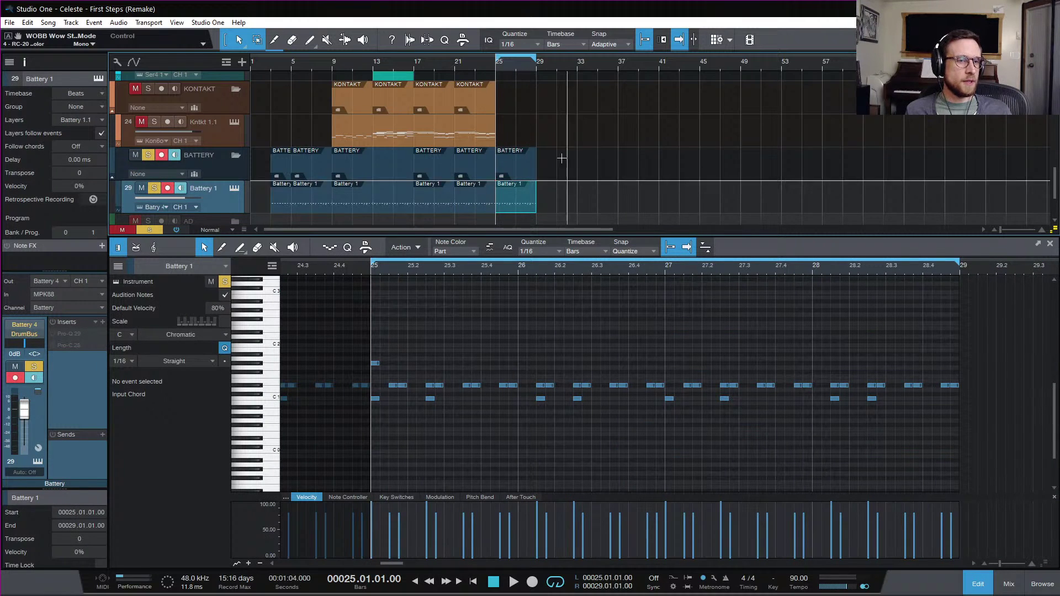
key(space)
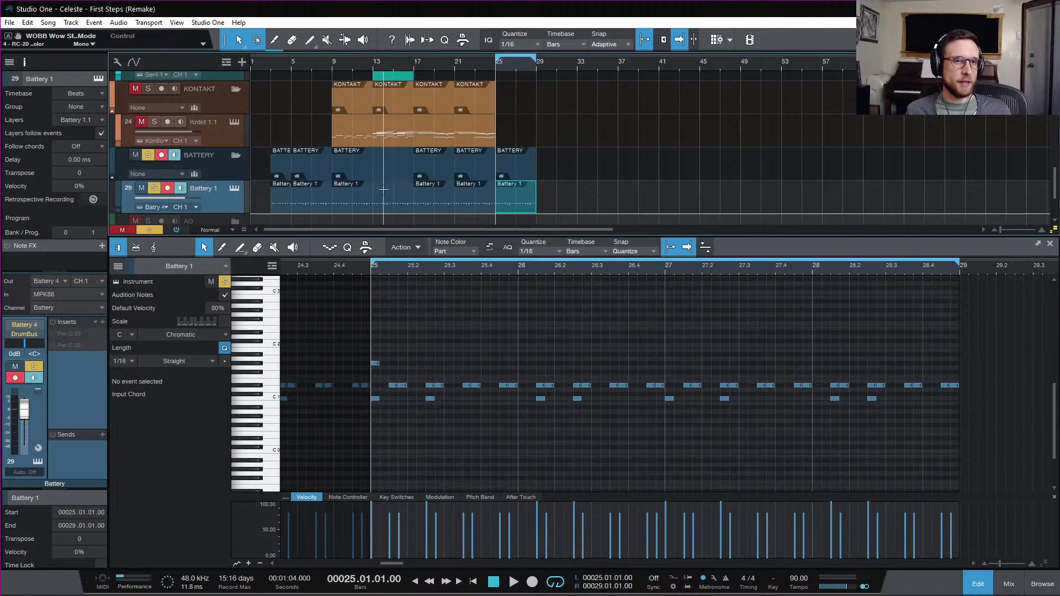
key(space)
- Solo the Battery 1 track, play its pattern from bar 25, and take it out of solo
scroll(551, 161, down, 5)
scroll(551, 160, up, 8)
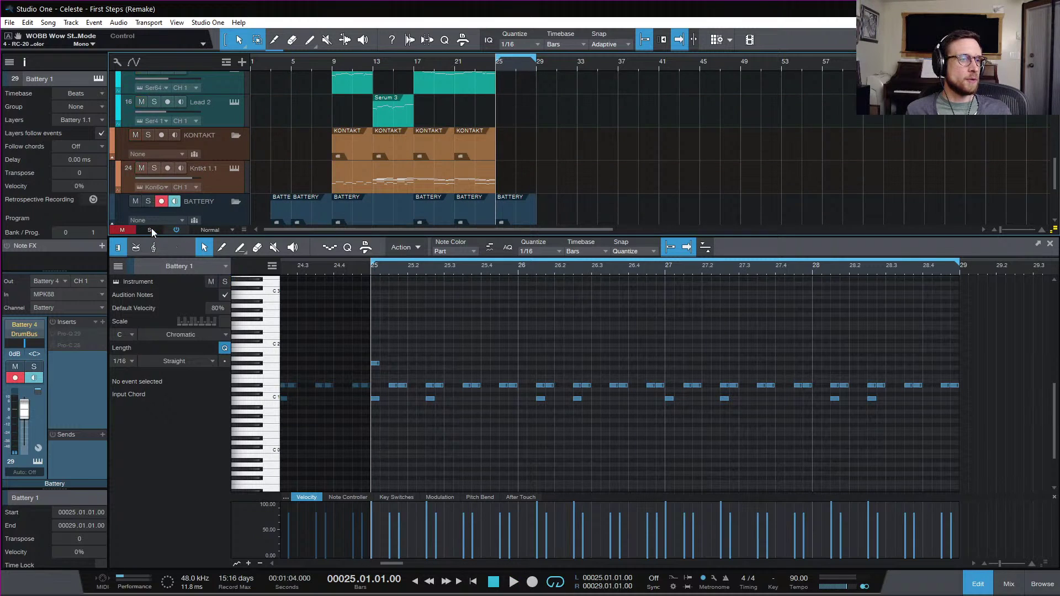
scroll(142, 199, down, 3)
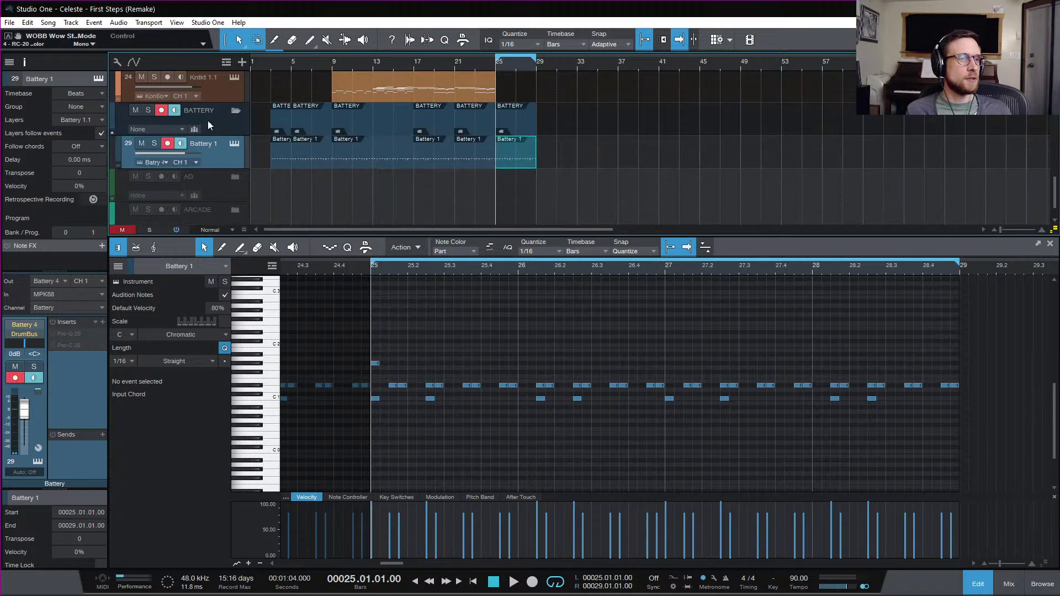
click(150, 142)
key(space)
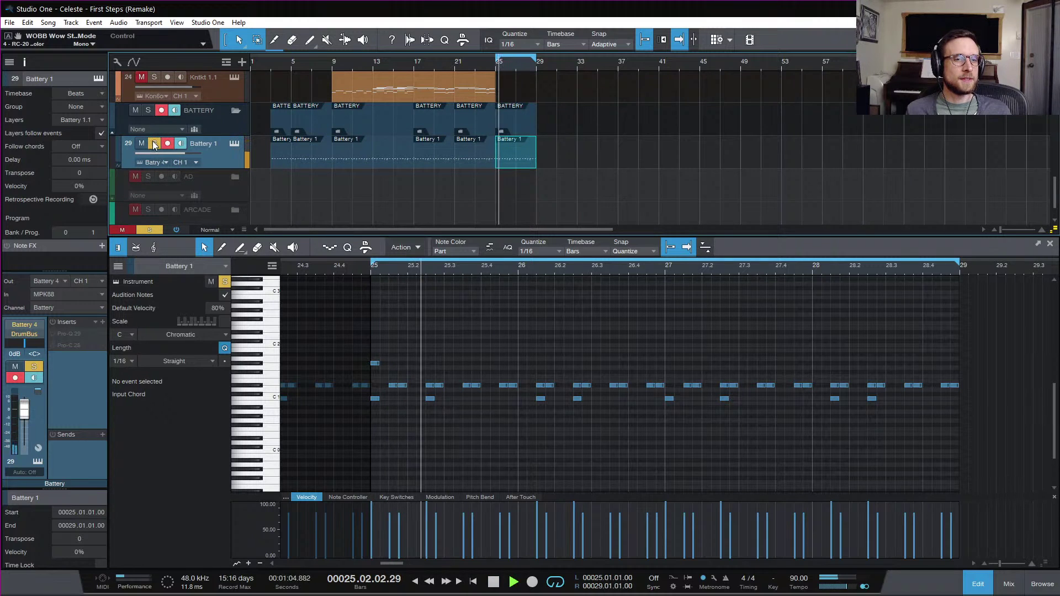
click(155, 143)
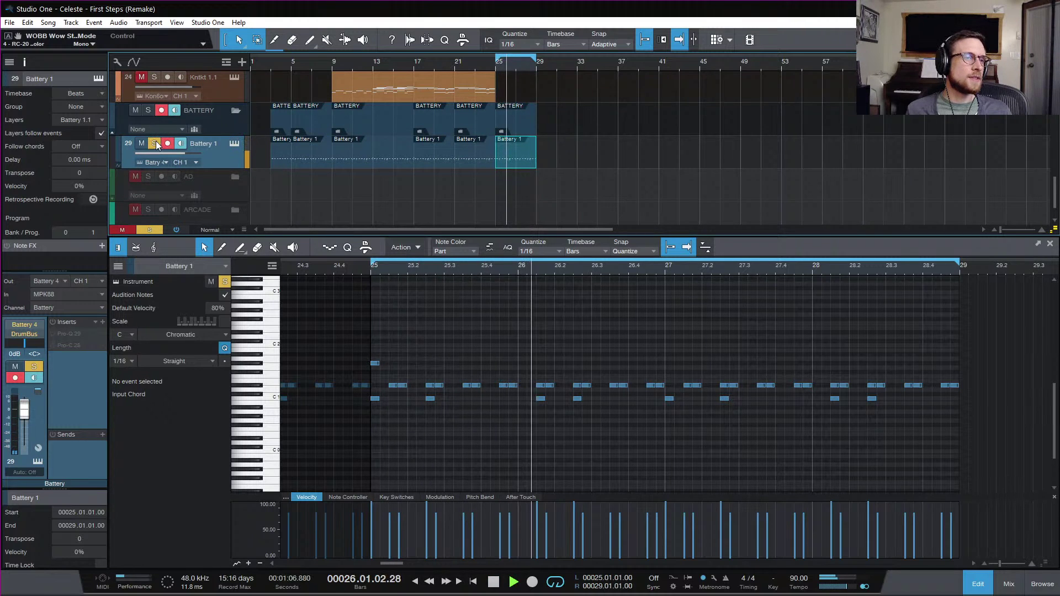
key(space)
- Solo the First Steps reference track and play it from bar 3
scroll(263, 122, up, 10)
click(272, 62)
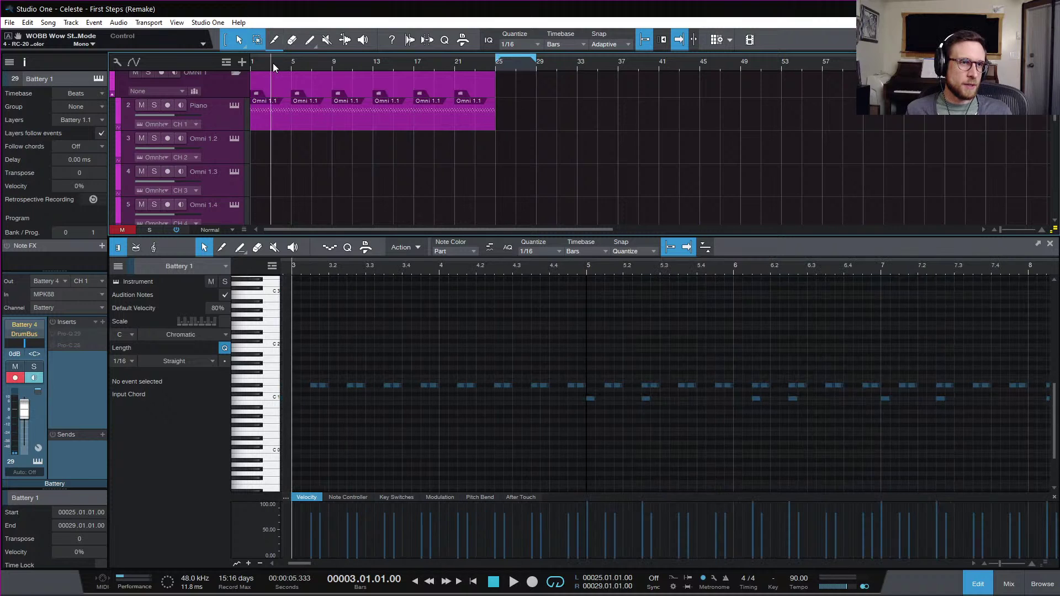
scroll(168, 105, down, 10)
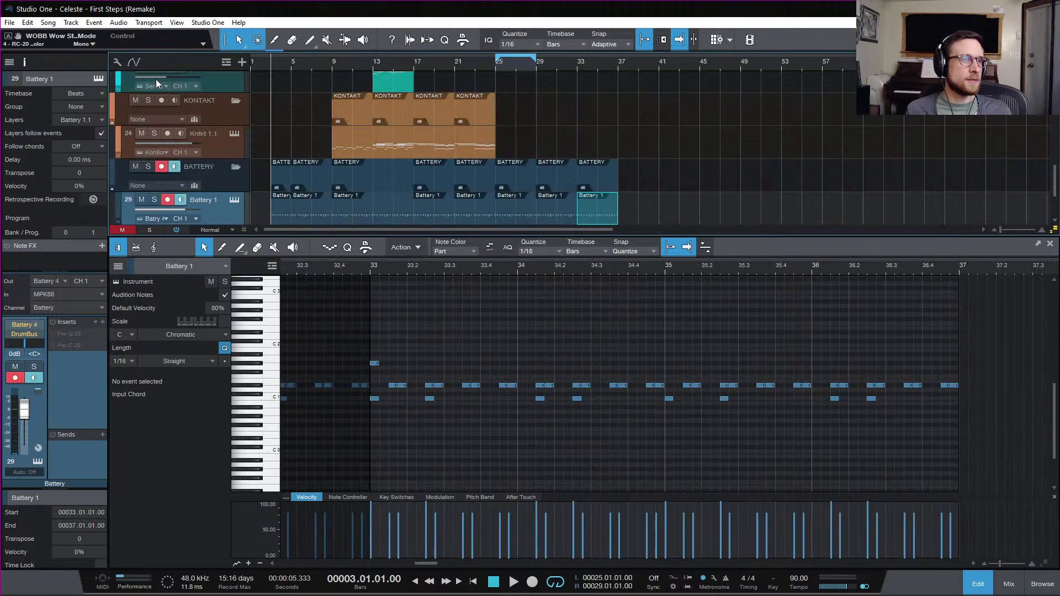
scroll(190, 101, down, 10)
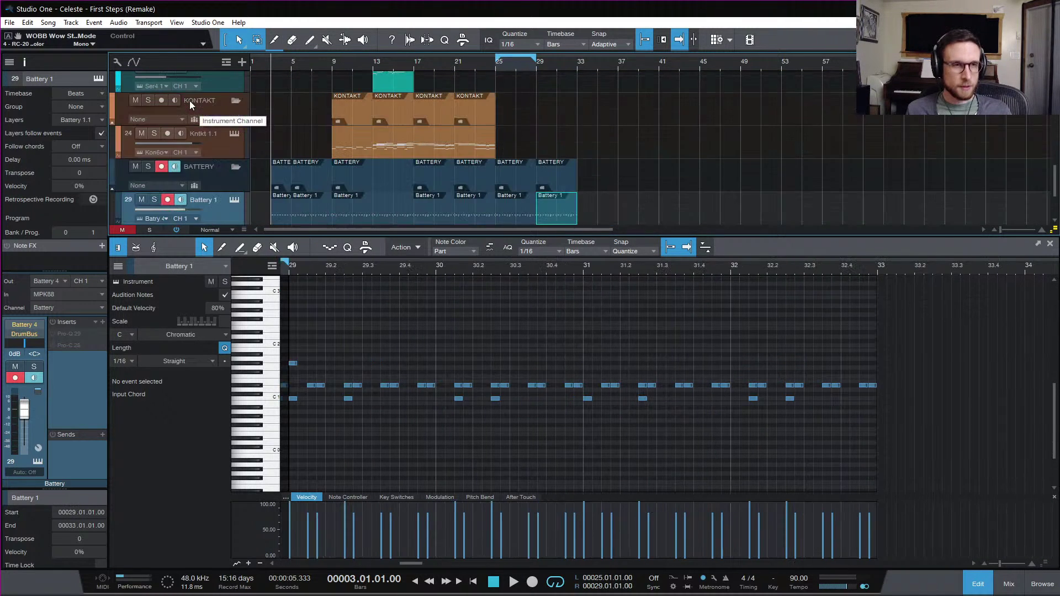
scroll(193, 99, up, 20)
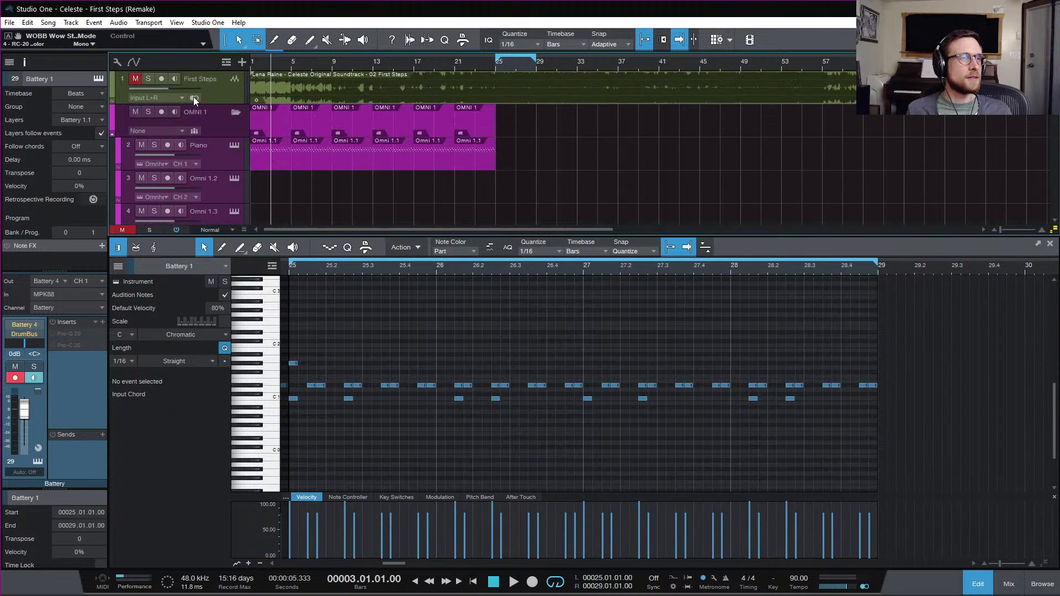
click(219, 94)
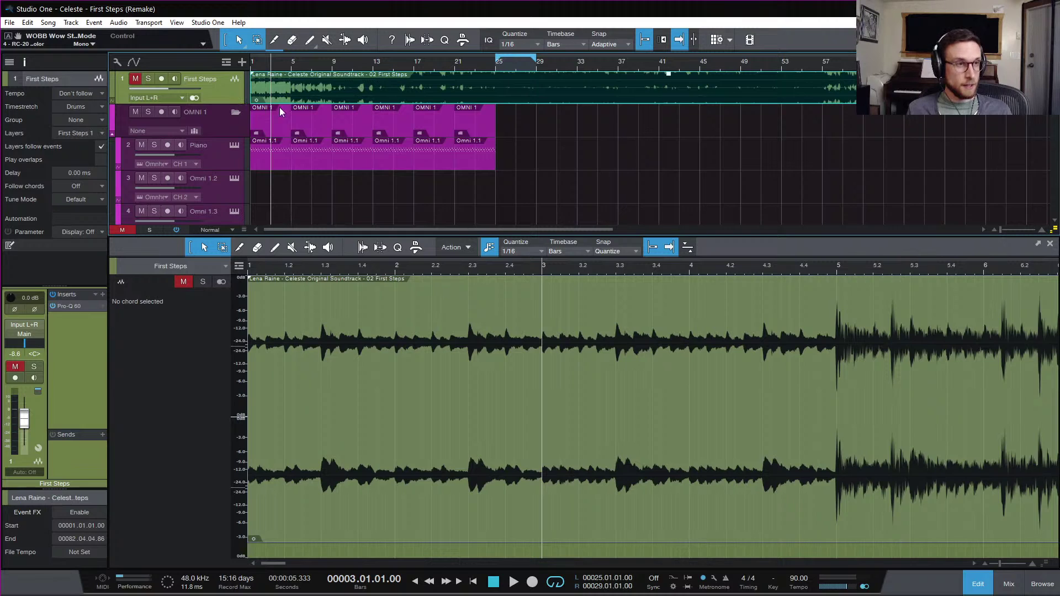
key(s)
key(space)
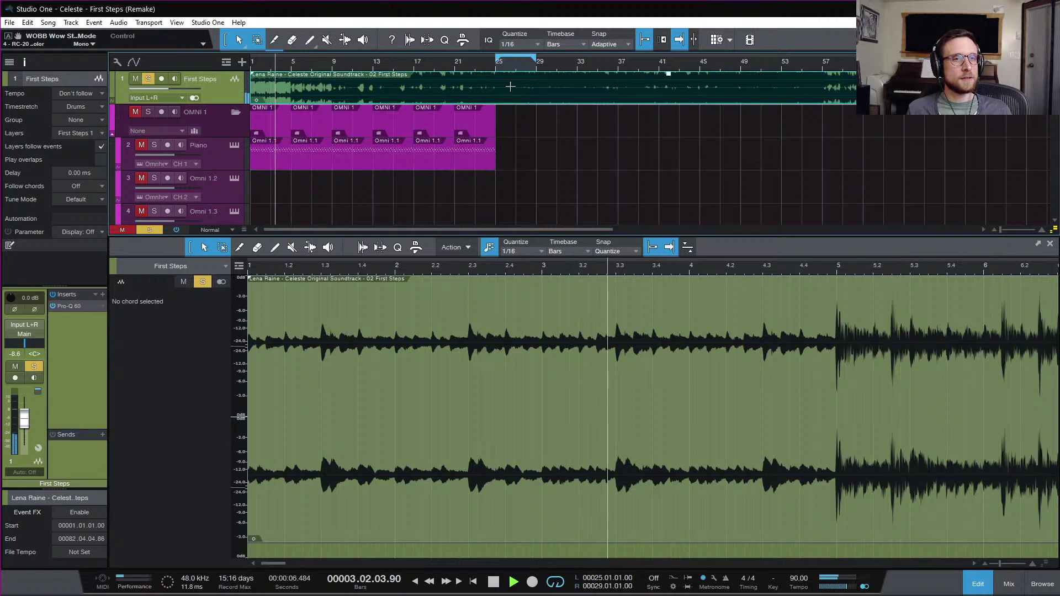
- Compare the remake with the reference from bar 3 by toggling the First Steps track's solo between short playbacks
key(space)
key(s)
key(space)
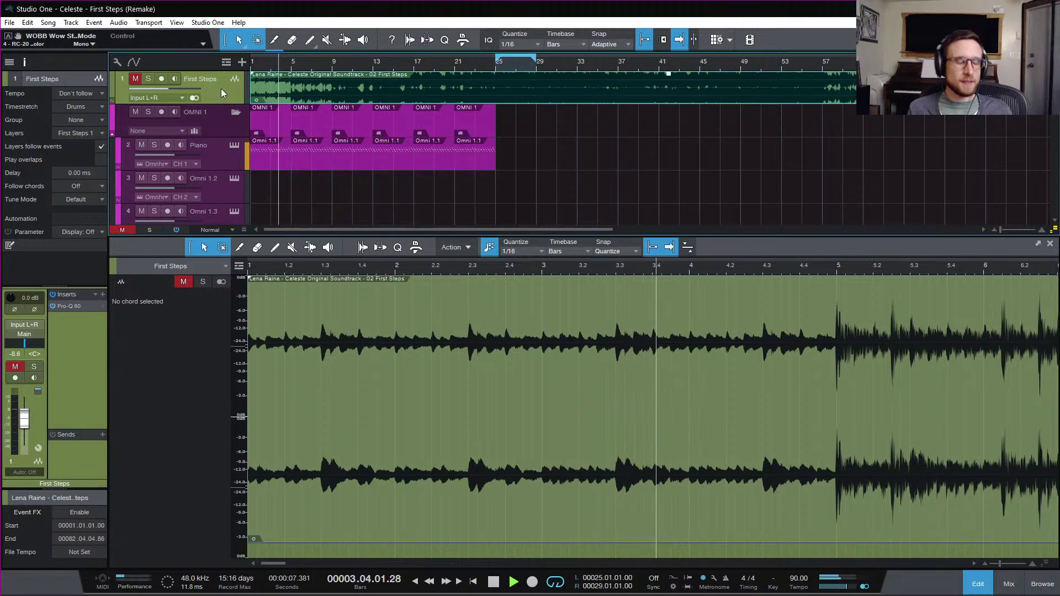
key(space)
key(space)
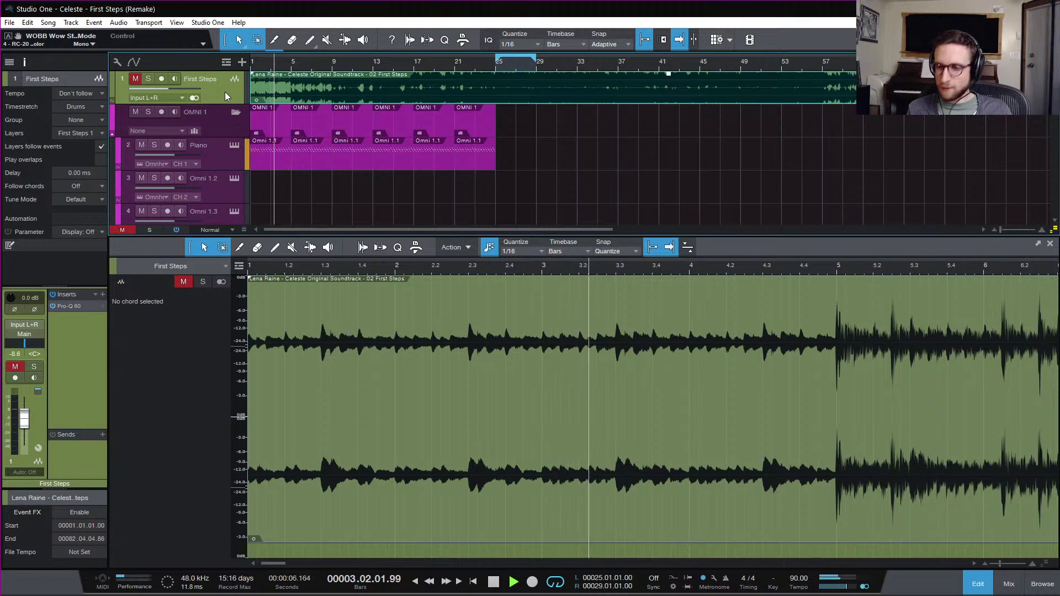
key(space)
key(s)
key(space)
key(space)
key(s)
key(space)
key(space)
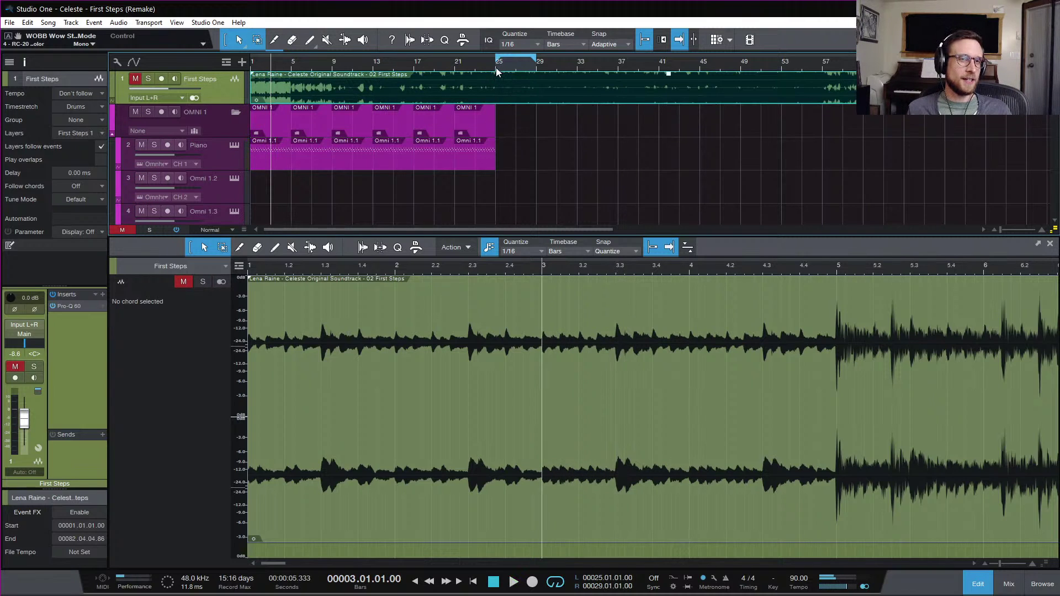
- Play the remake from bar 25 with the reference muted
click(496, 67)
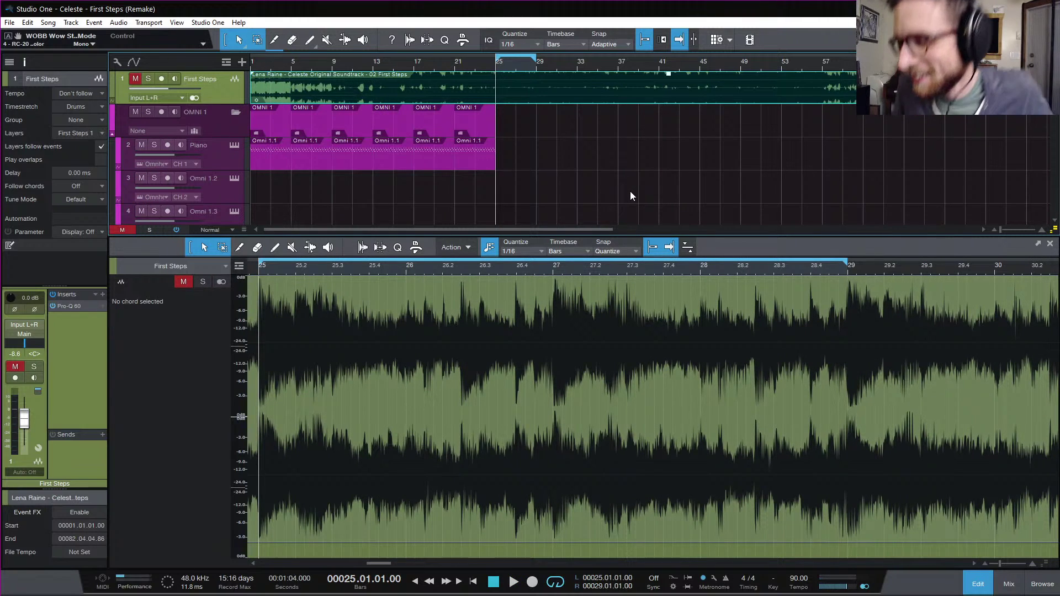
scroll(624, 184, down, 15)
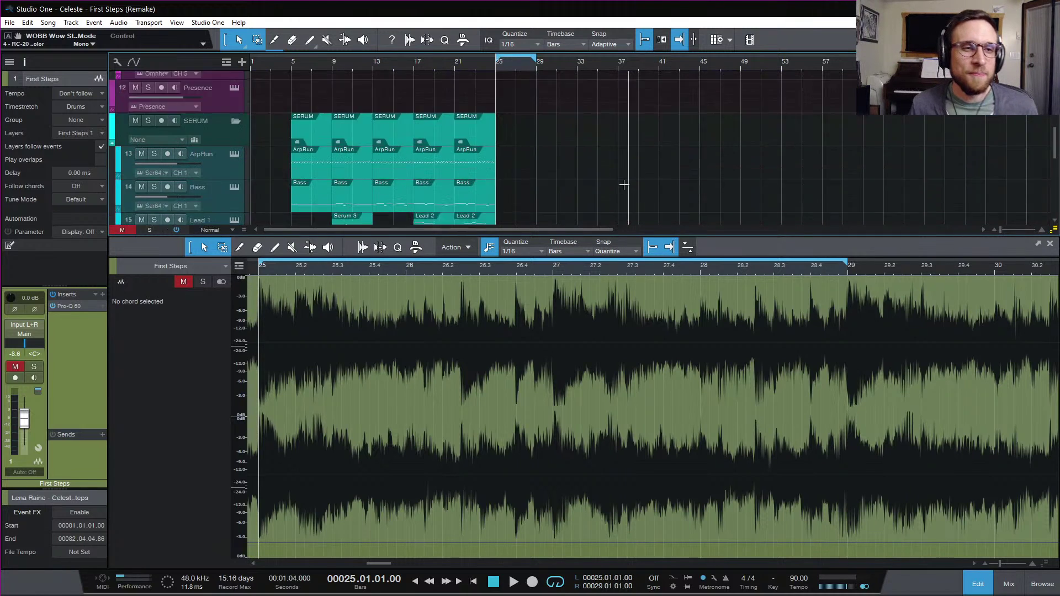
key(space)
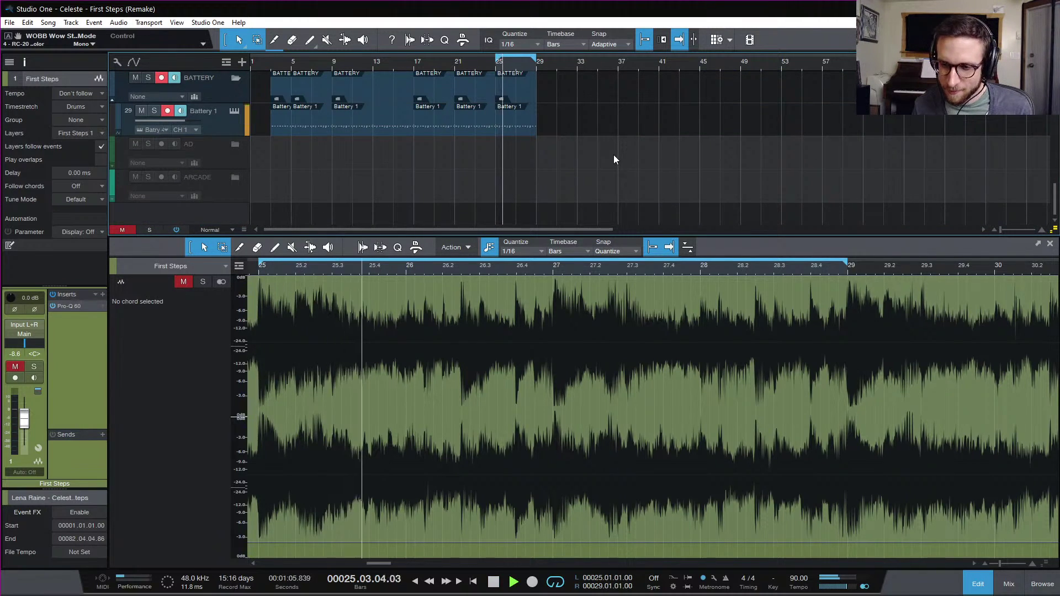
scroll(612, 161, up, 5)
scroll(611, 161, down, 4)
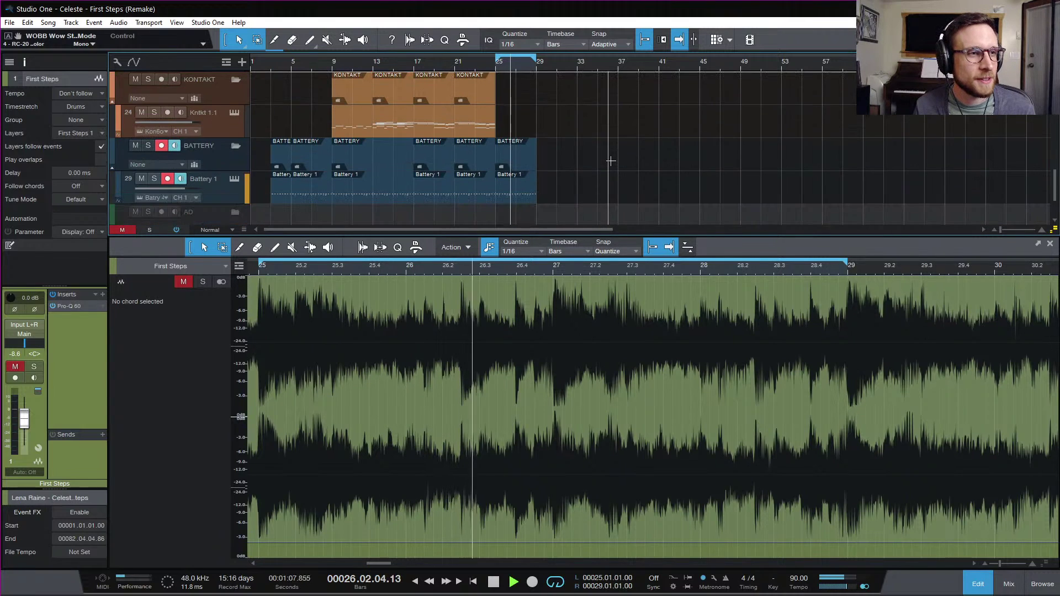
scroll(610, 161, up, 1)
scroll(611, 161, up, 1)
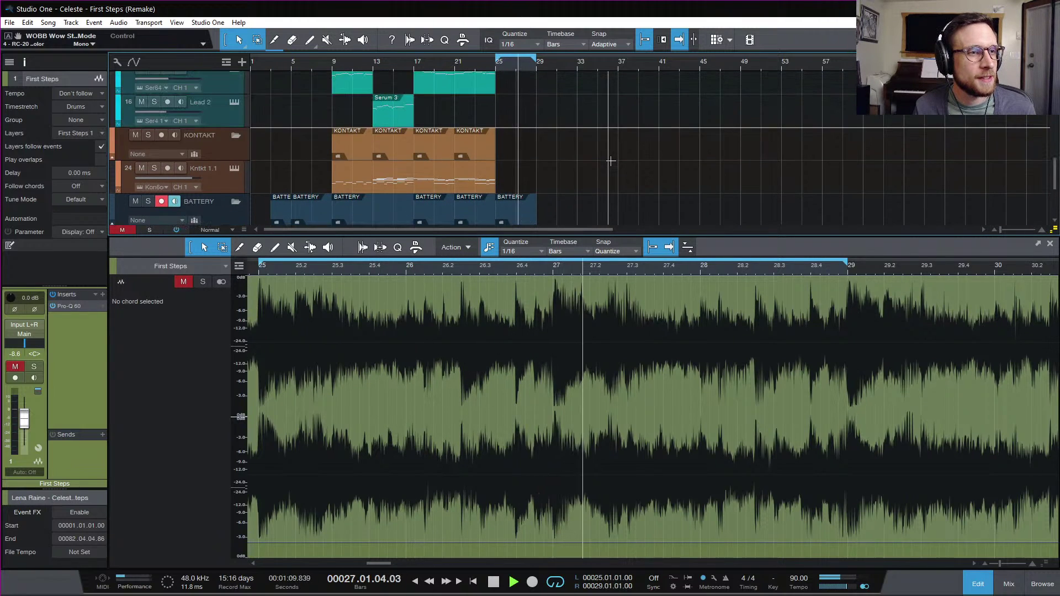
key(space)
- Unmute and solo the First Steps reference track and play it repeatedly from bar 25
scroll(594, 154, up, 6)
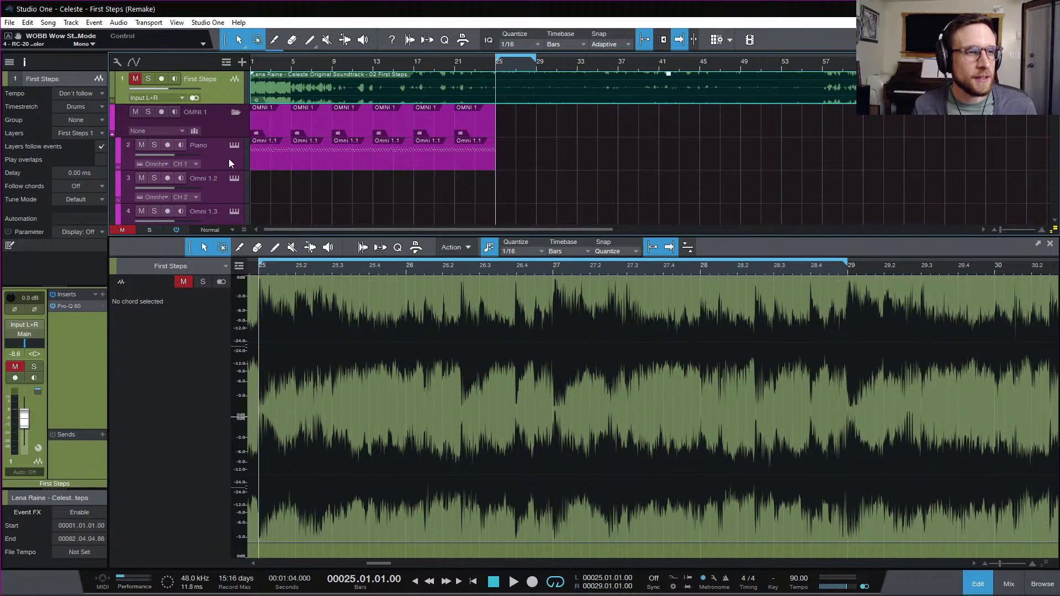
key(m)
key(s)
key(space)
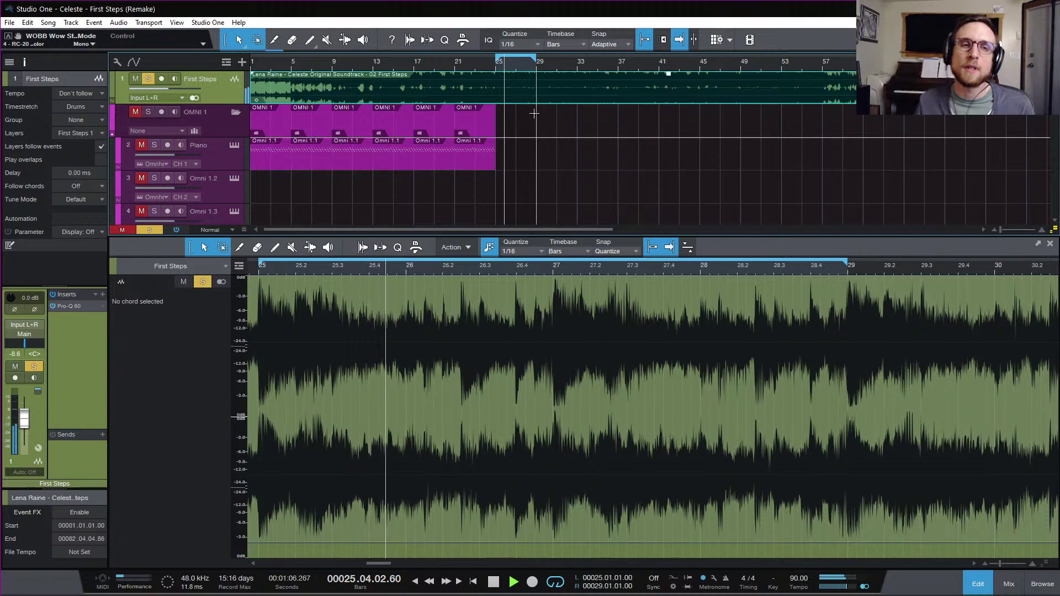
key(space)
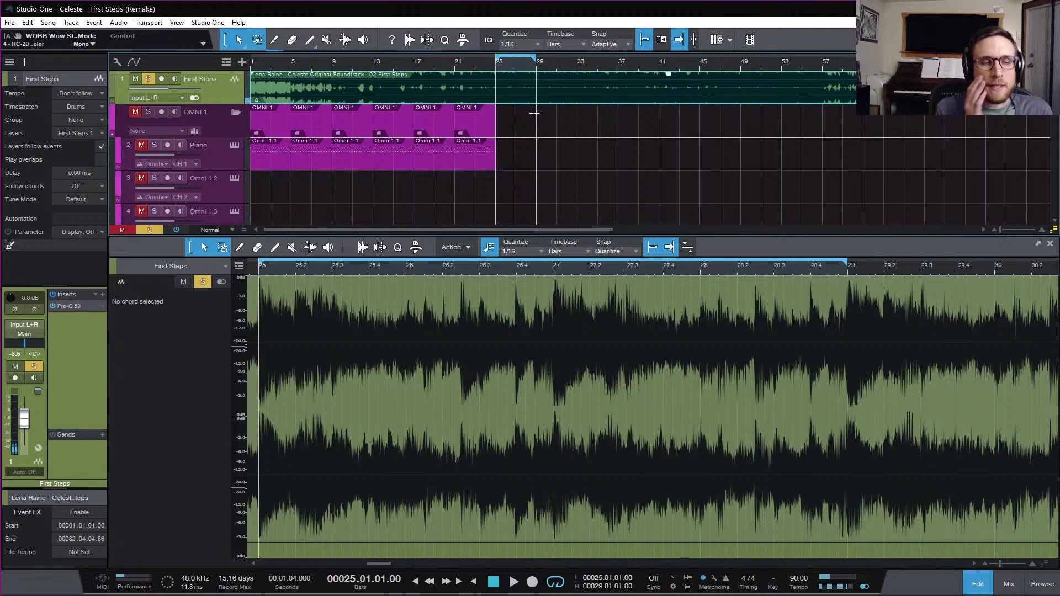
key(space)
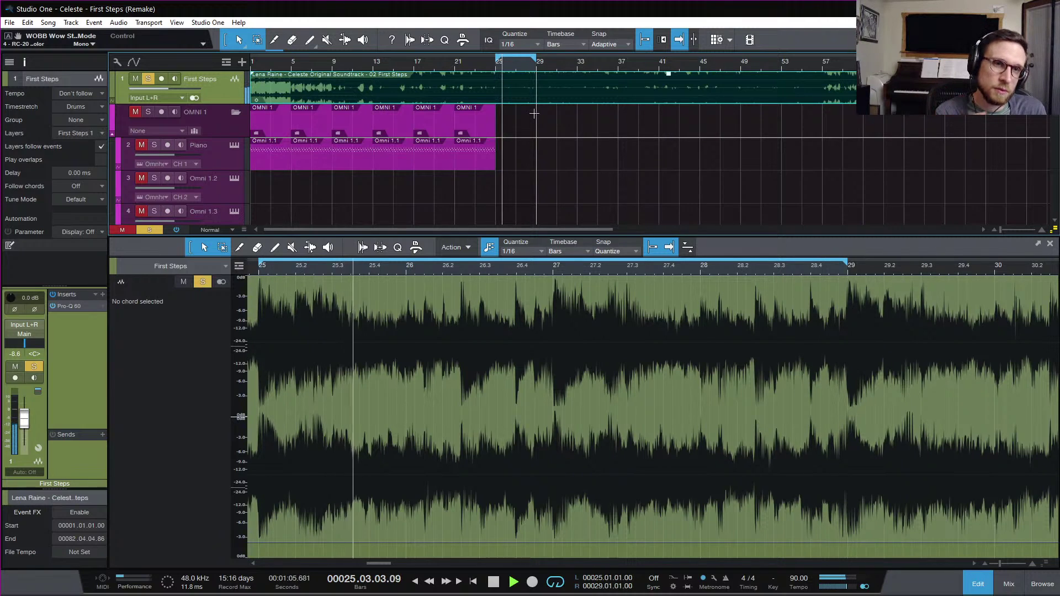
key(space)
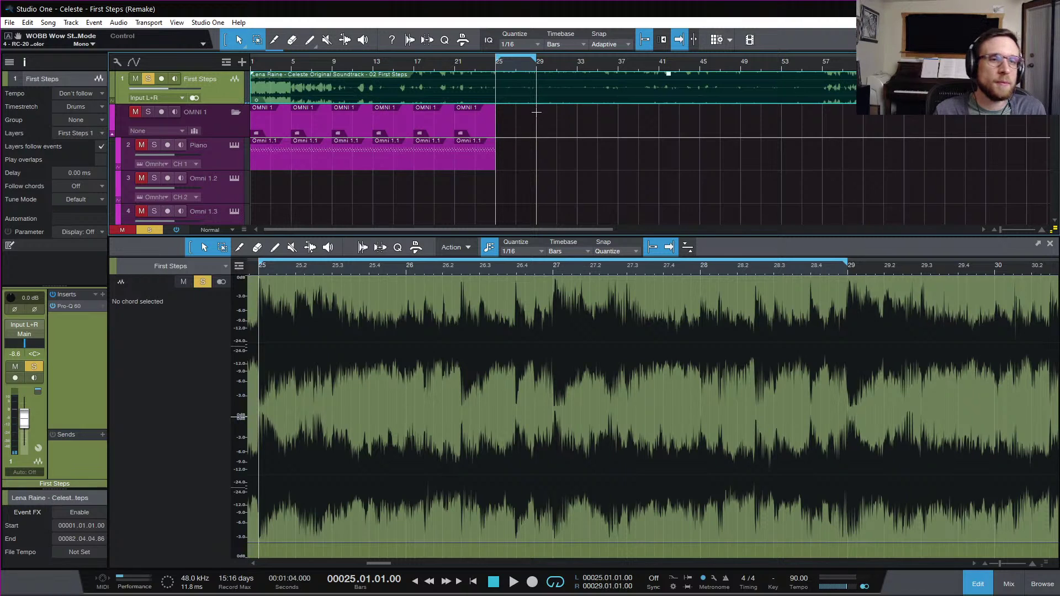
scroll(545, 155, down, 10)
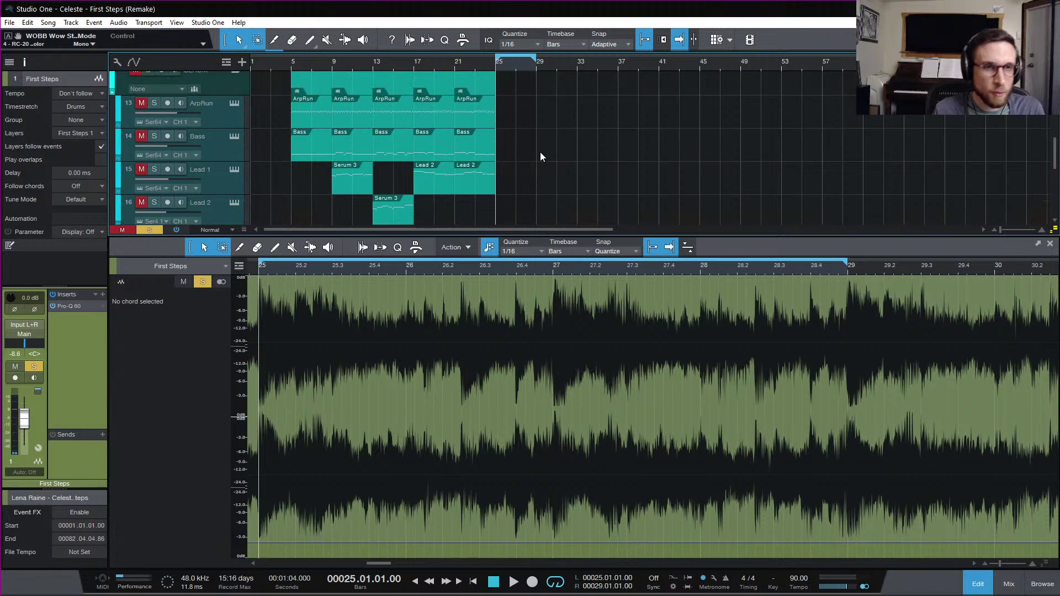
key(space)
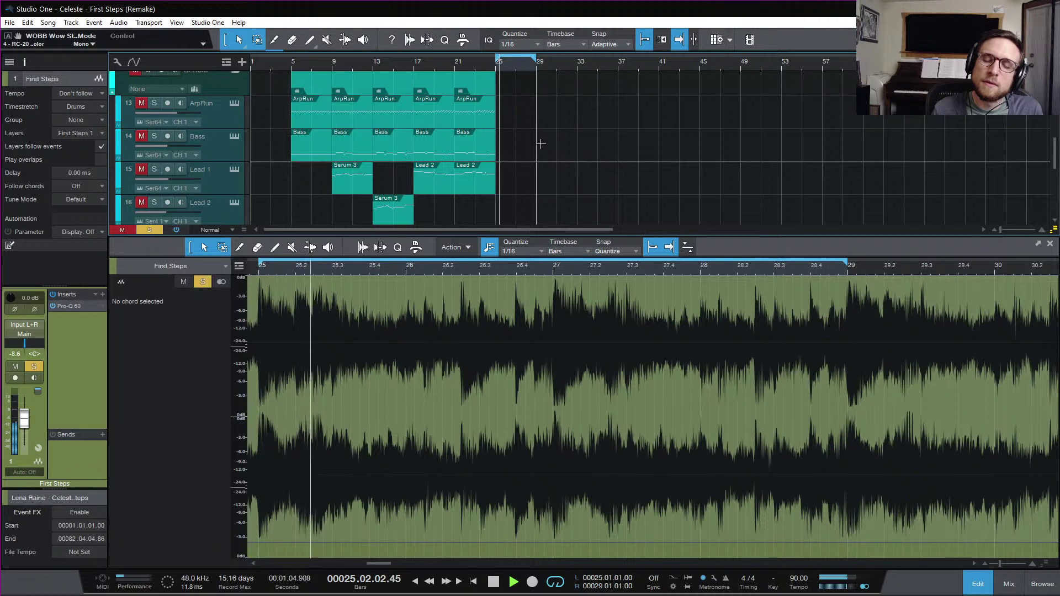
key(space)
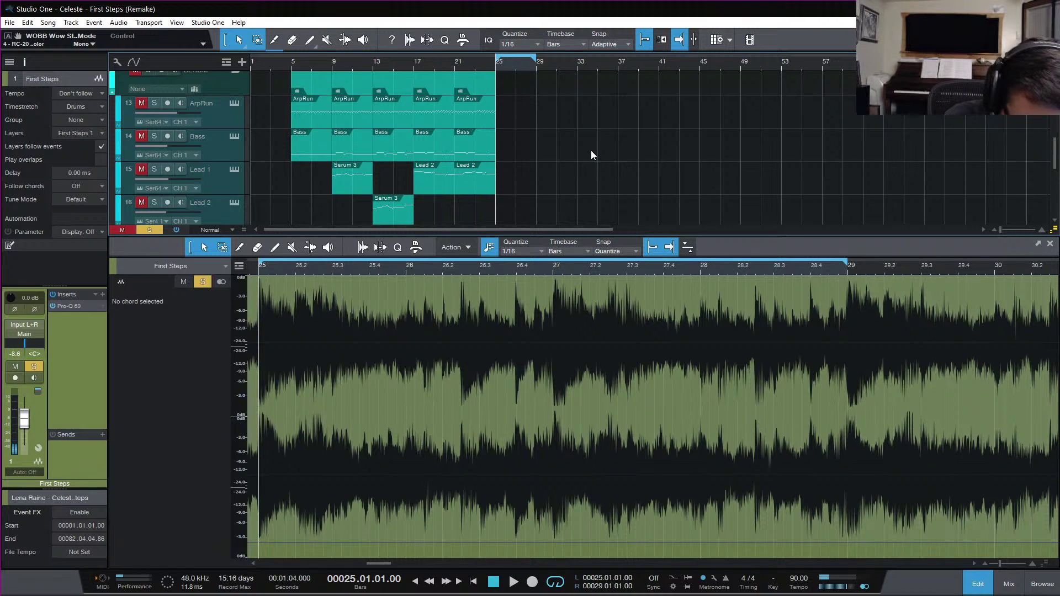
- Take the reference track out of solo, mute it and play the remake briefly from bar 25
key(s)
key(m)
key(space)
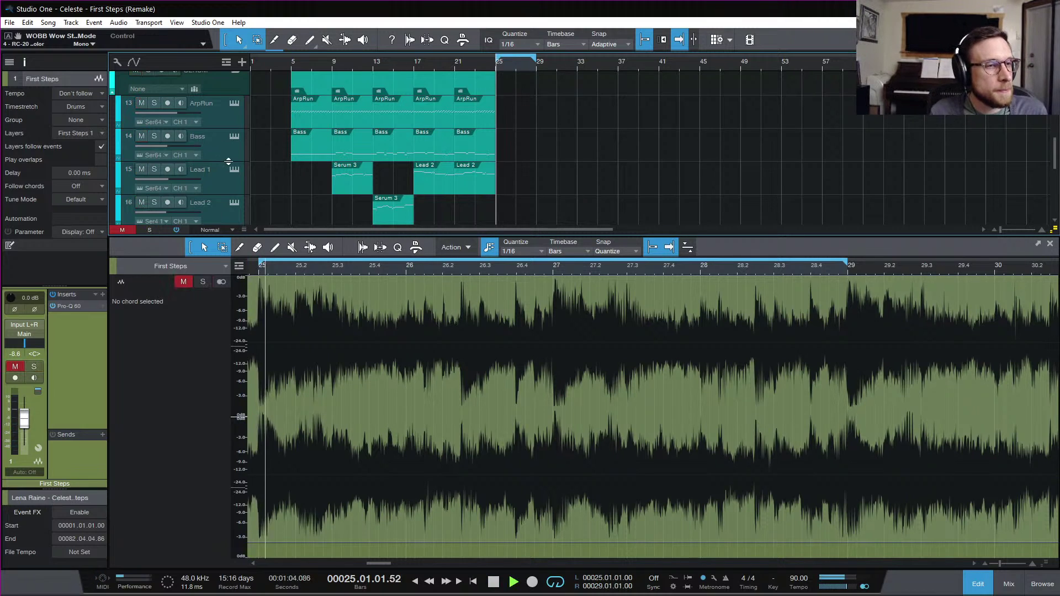
key(space)
- Select the Bass track and try out bass notes on it while the remake plays from bar 25
scroll(232, 163, down, 3)
scroll(260, 167, up, 5)
scroll(264, 163, up, 3)
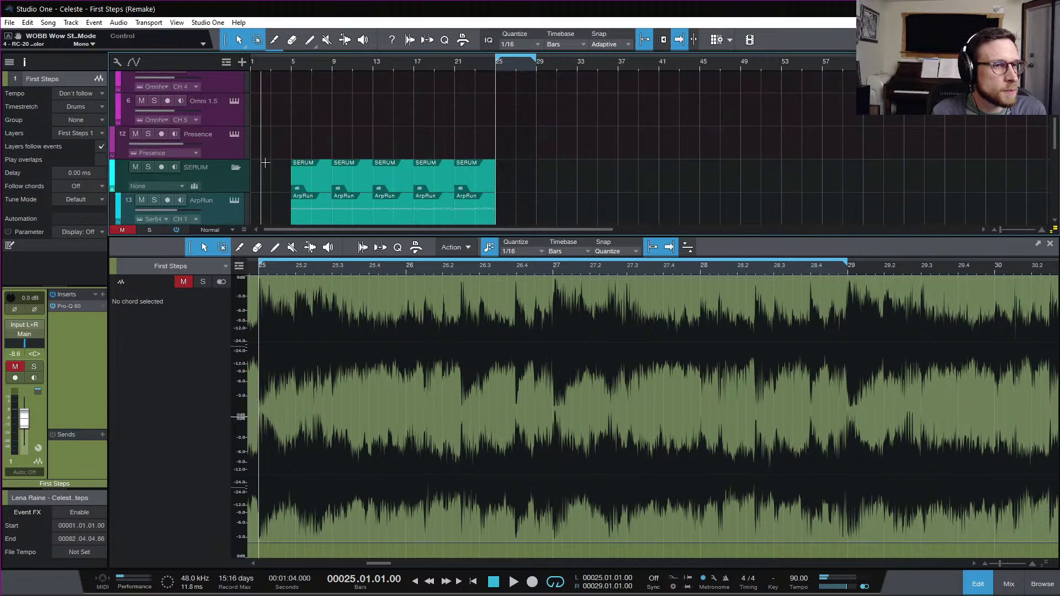
scroll(265, 163, down, 5)
click(230, 119)
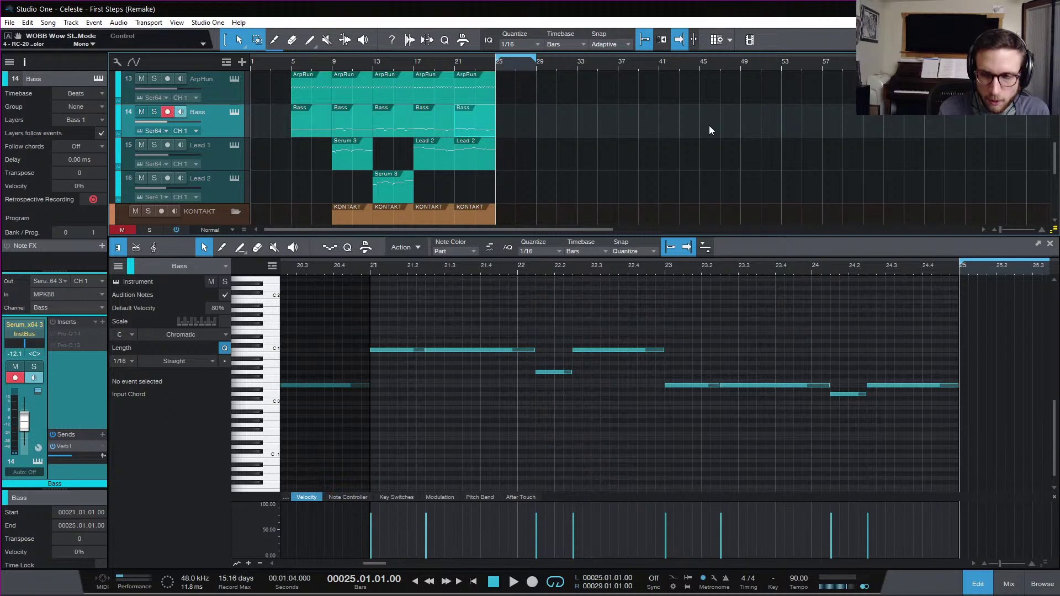
key(space)
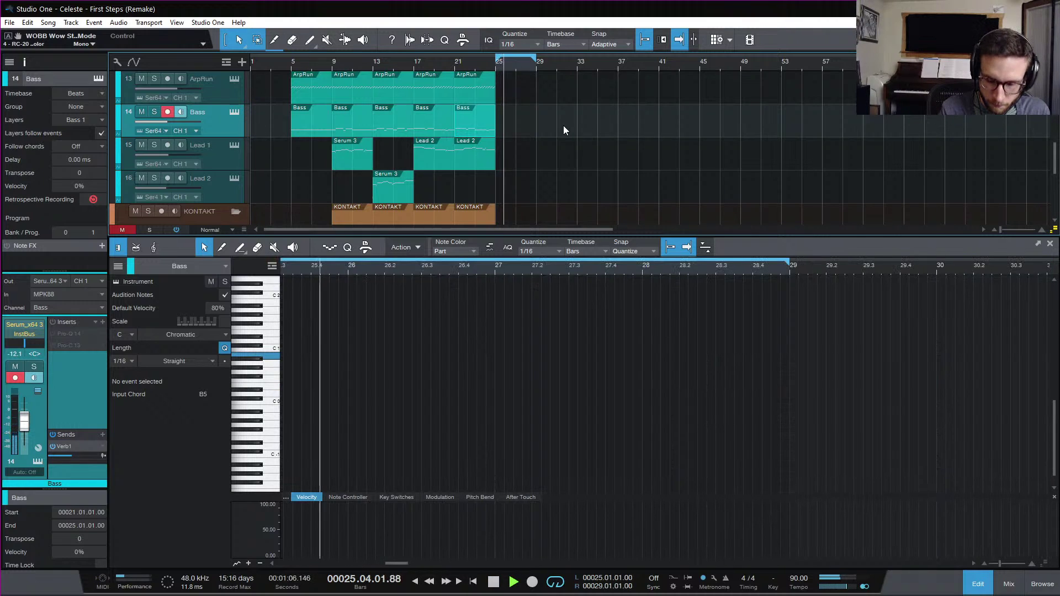
key(space)
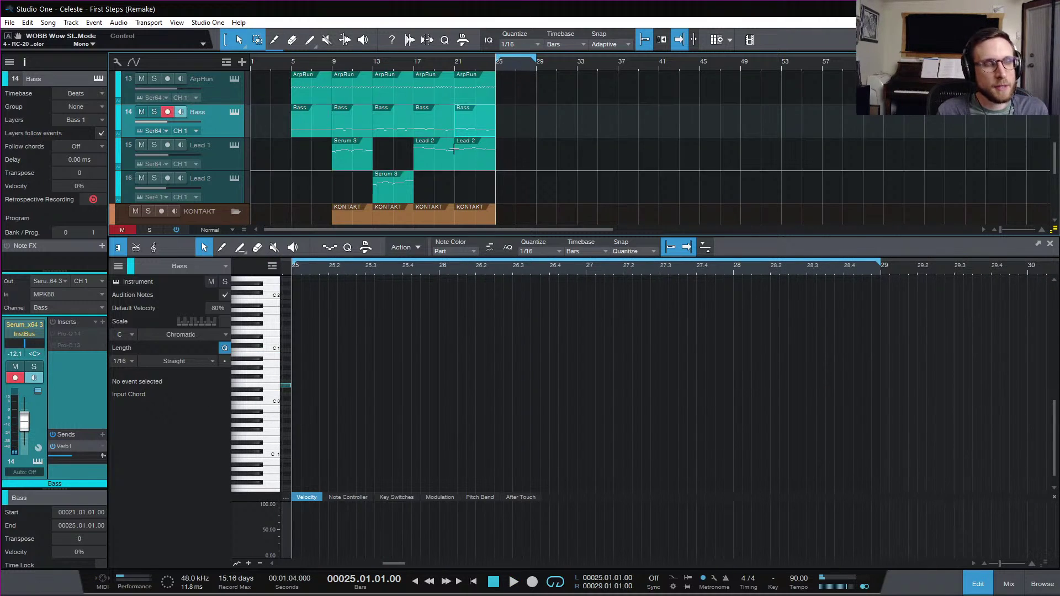
- Solo the First Steps reference and work out the bass notes on the keyboard while it plays from bar 25
scroll(530, 150, up, 10)
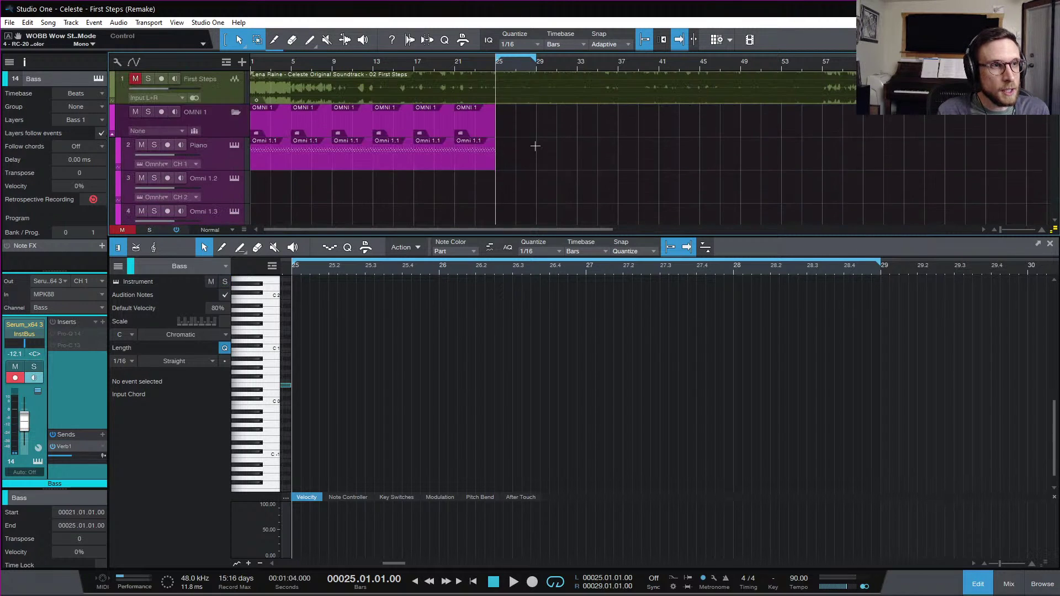
click(149, 78)
key(space)
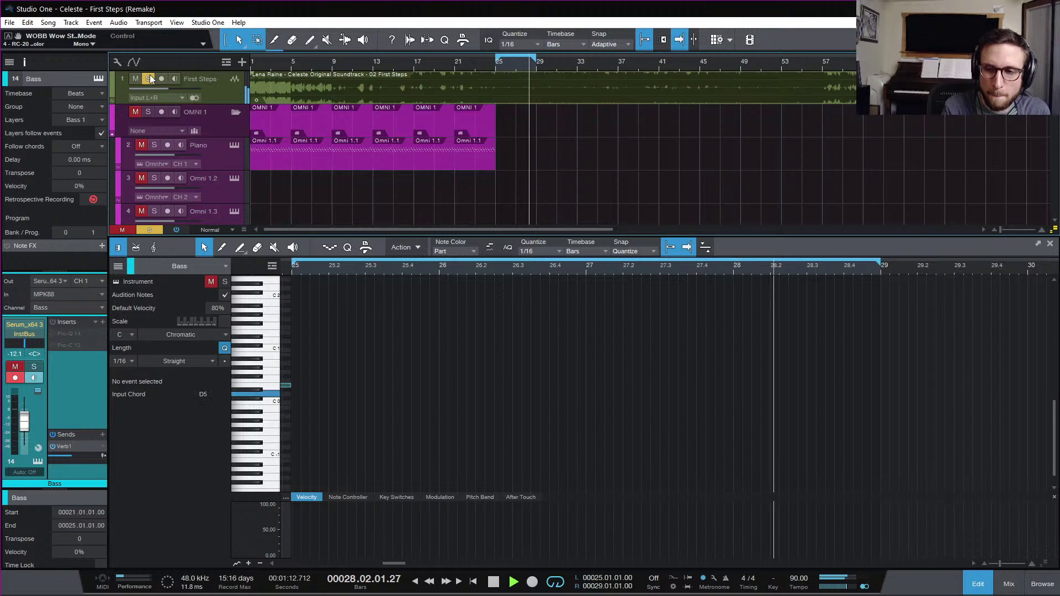
key(space)
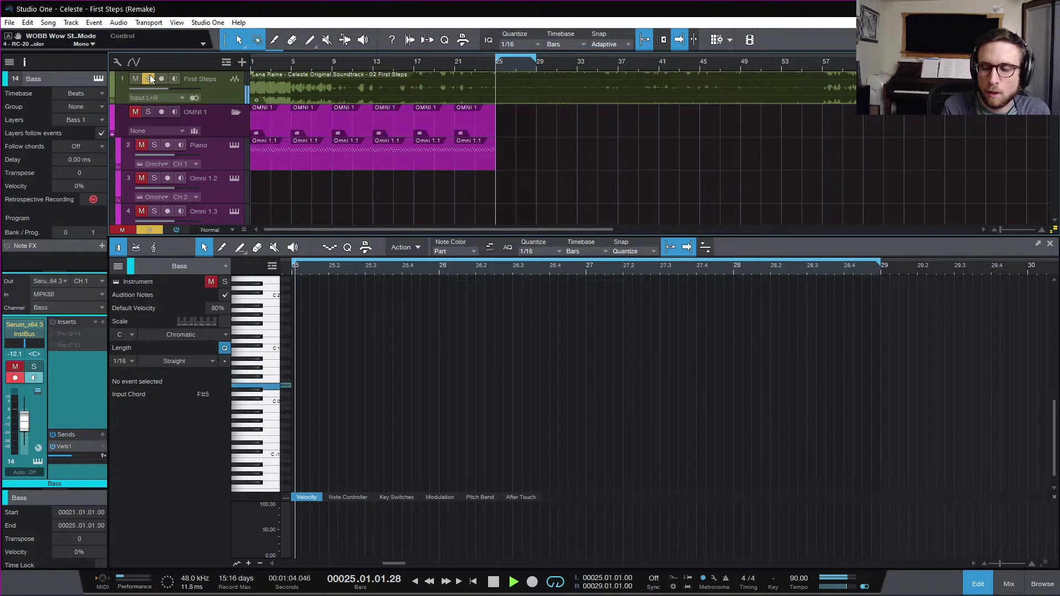
- Look over the Serum, Kontakt and Battery tracks to check which parts extend past bar 25
scroll(577, 160, down, 15)
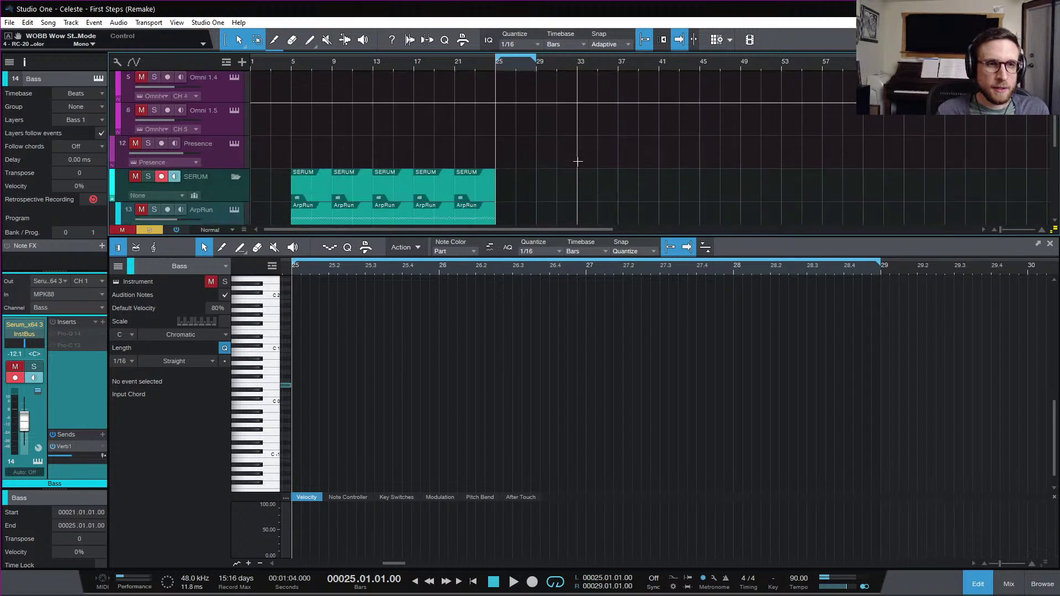
scroll(578, 161, up, 1)
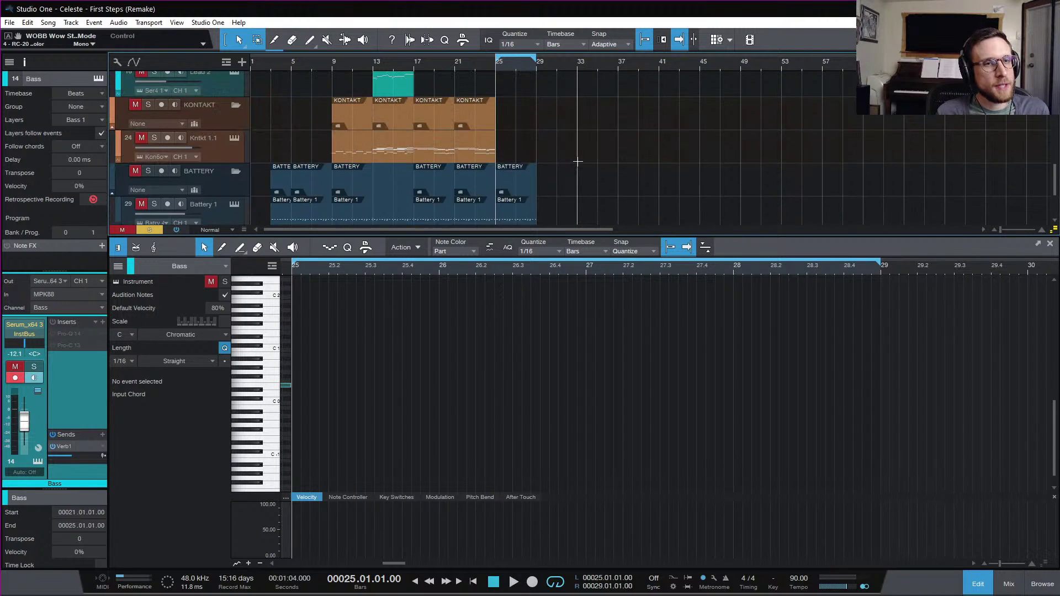
scroll(627, 154, down, 4)
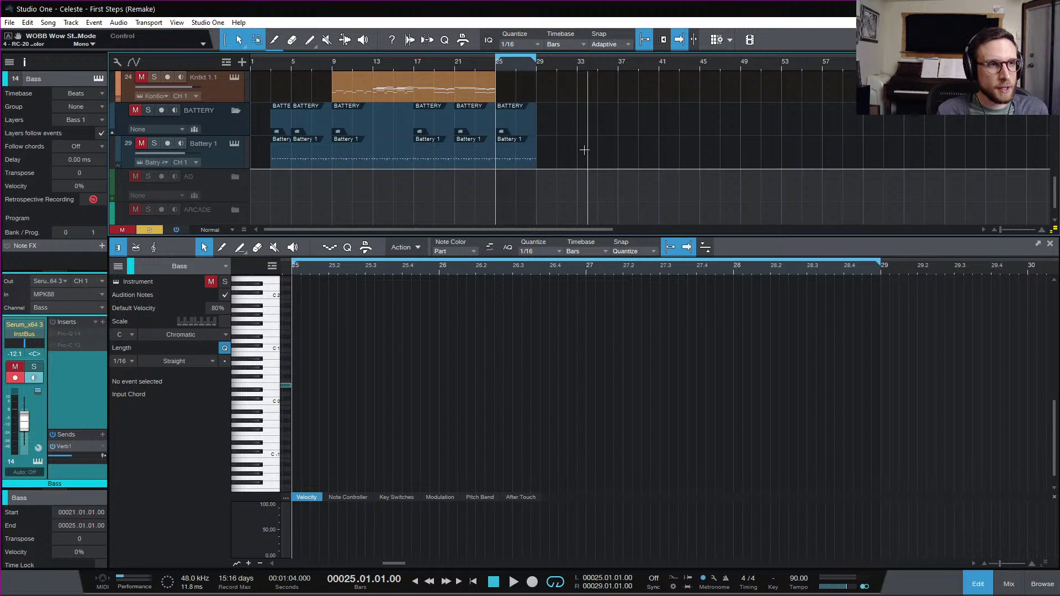
scroll(584, 150, up, 2)
scroll(584, 150, up, 8)
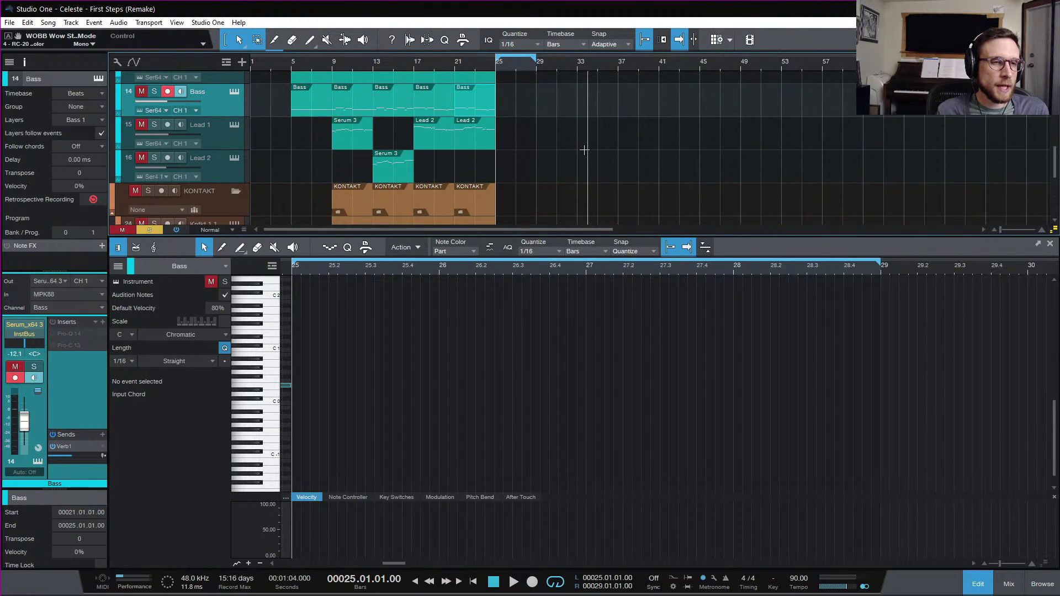
scroll(580, 152, down, 6)
scroll(580, 152, down, 2)
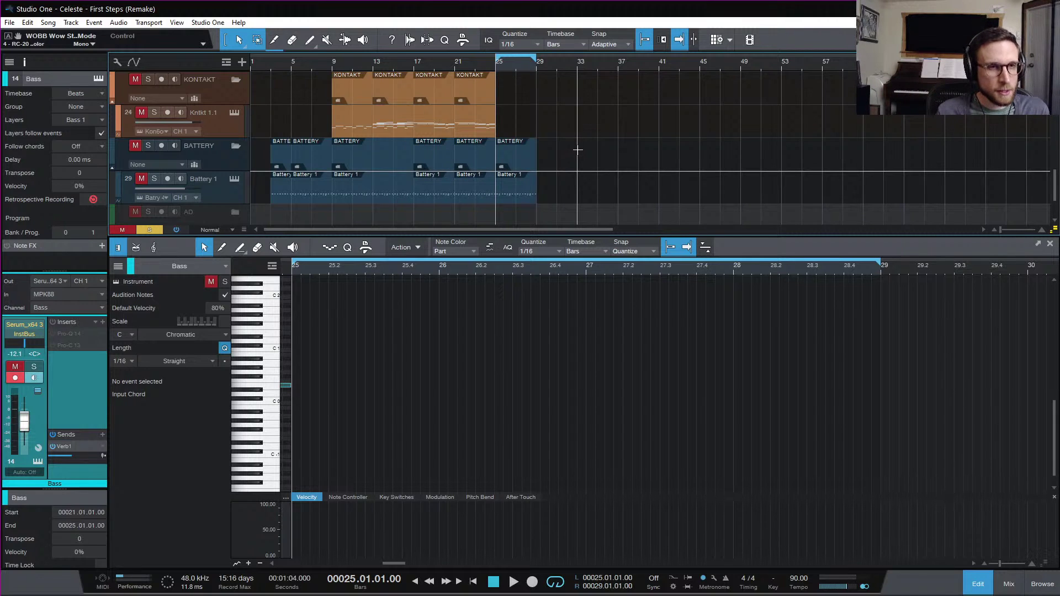
- Solo the Bass track and copy its bar 13 clip to bar 25
scroll(577, 150, up, 2)
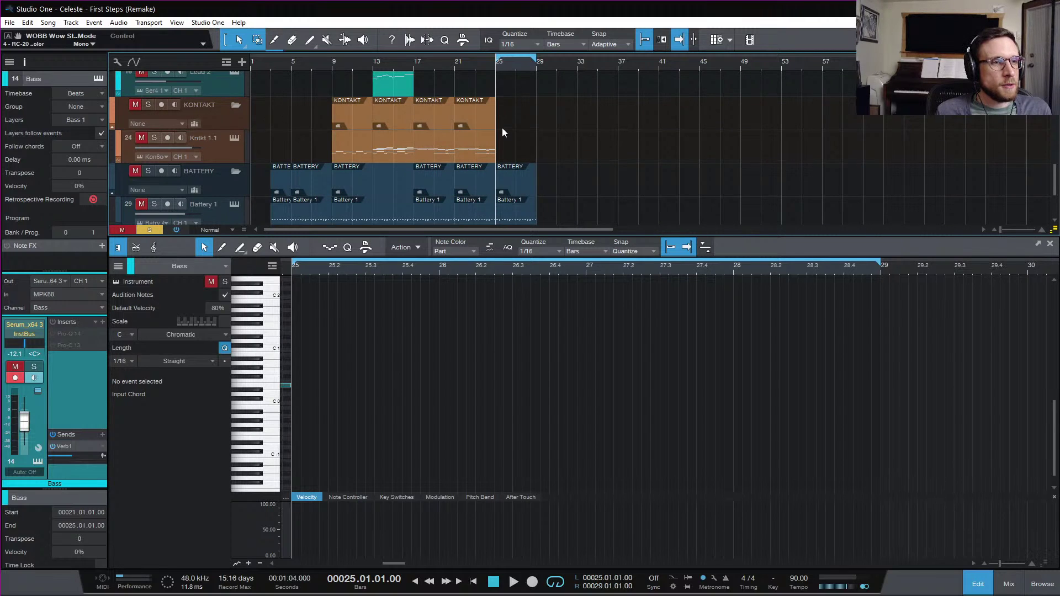
scroll(508, 135, up, 6)
key(s)
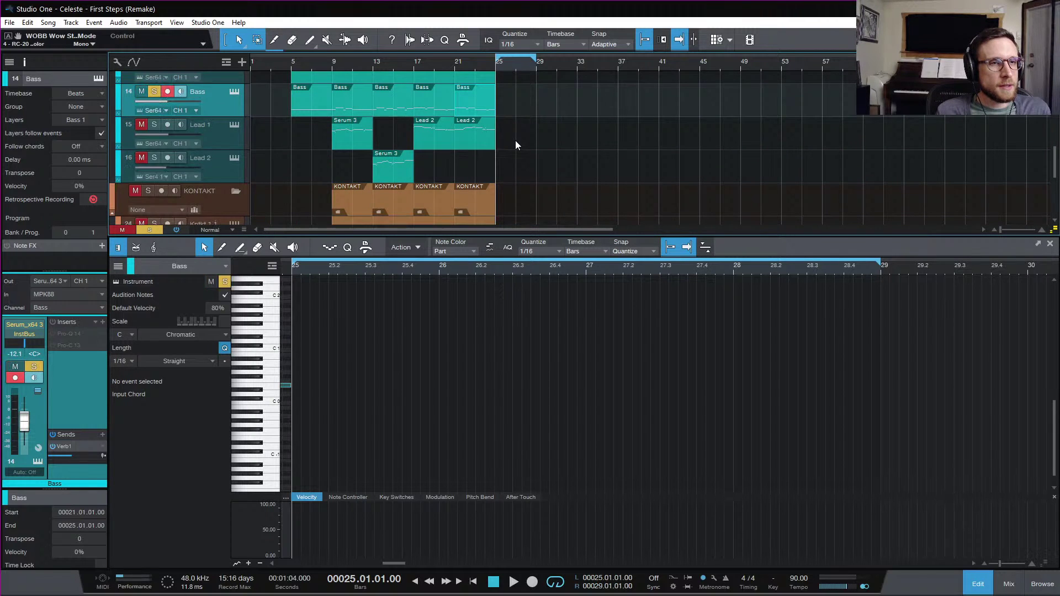
scroll(452, 148, up, 4)
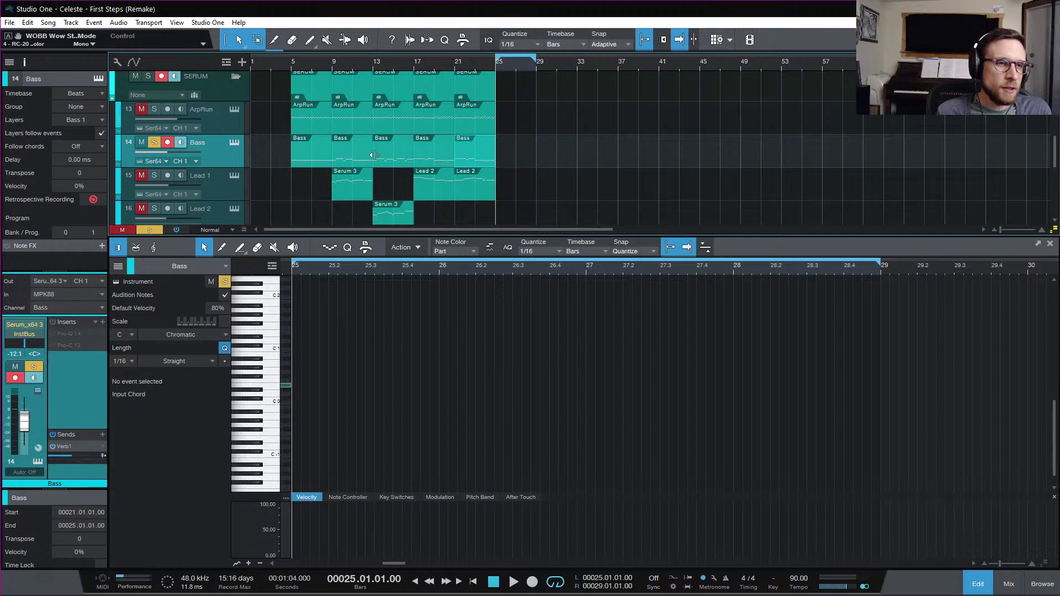
drag(385, 157, 515, 158)
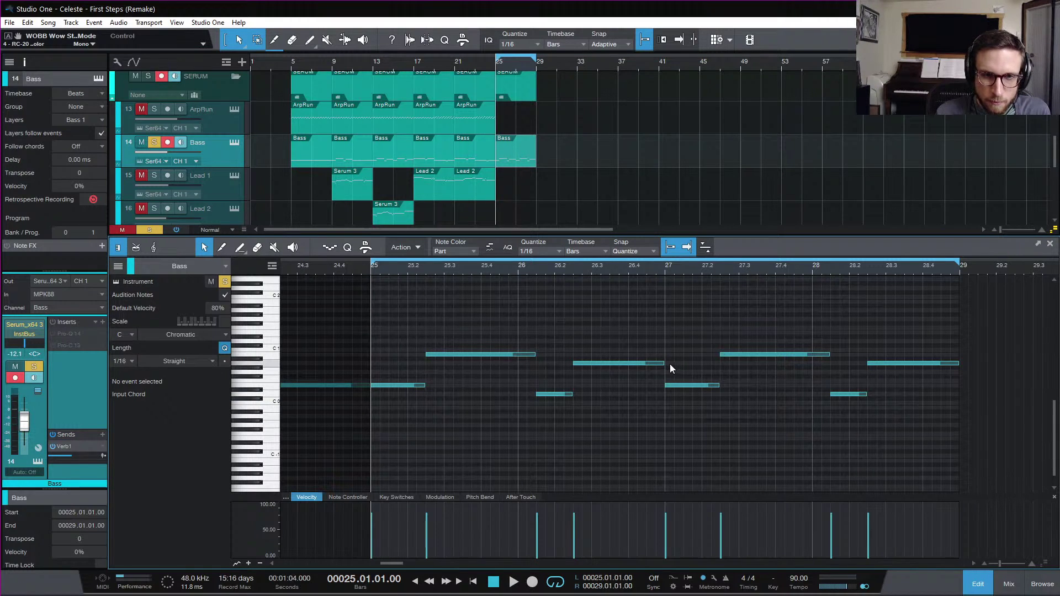
- Shorten the long bass note at the end of bar 26 and fill the gap with two descending sixteenth notes starting on G0
drag(663, 363, 645, 363)
double_click(651, 372)
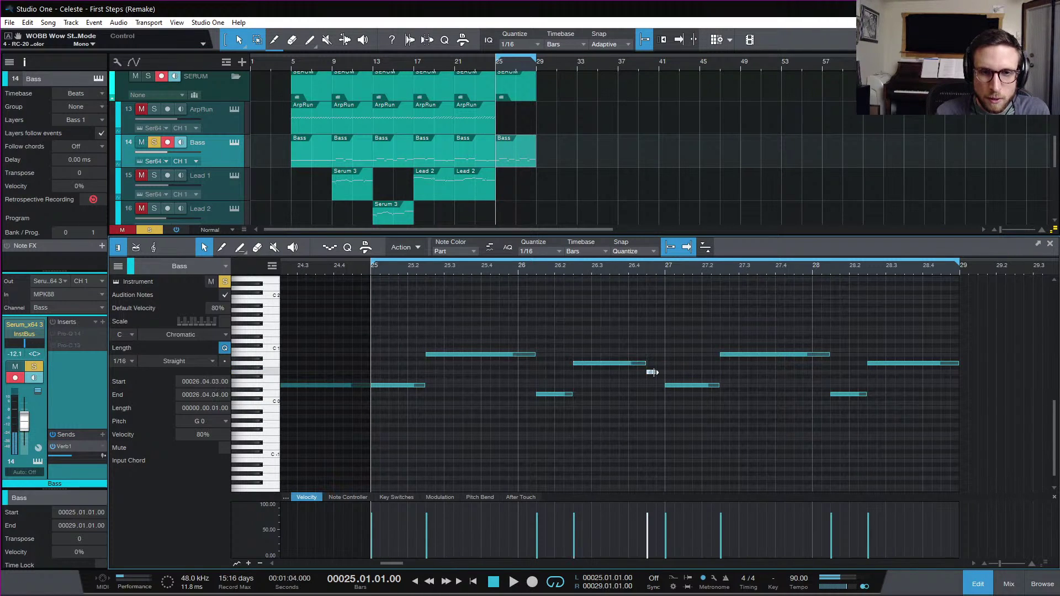
double_click(659, 376)
- Replace the bass notes in bars 27–28 with a duplicate of the bars 25–26 pattern and play it back
drag(695, 318, 960, 491)
key(Delete)
drag(749, 467, 399, 321)
key(d)
key(space)
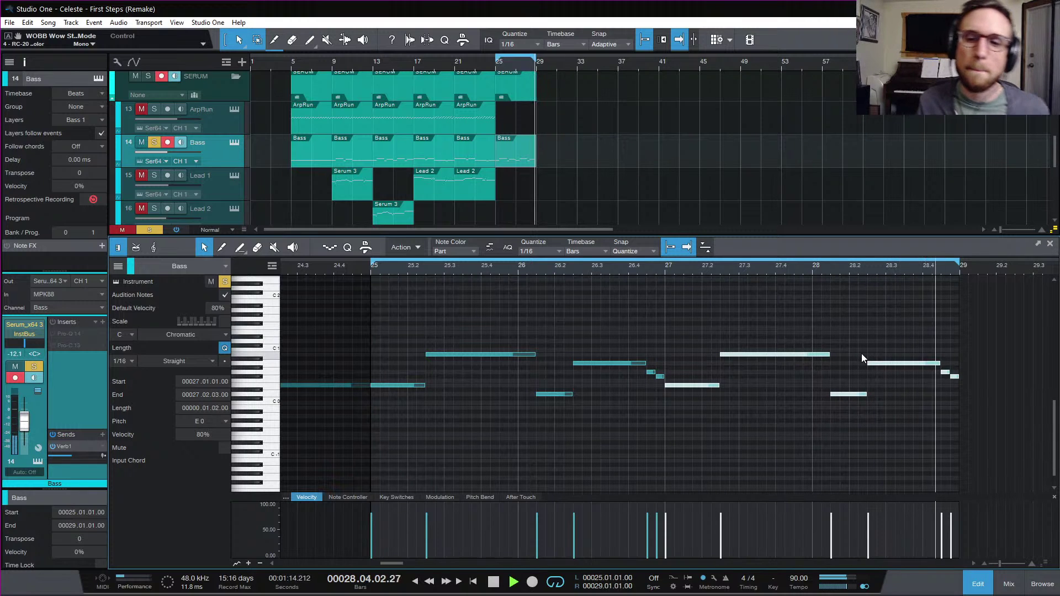
key(space)
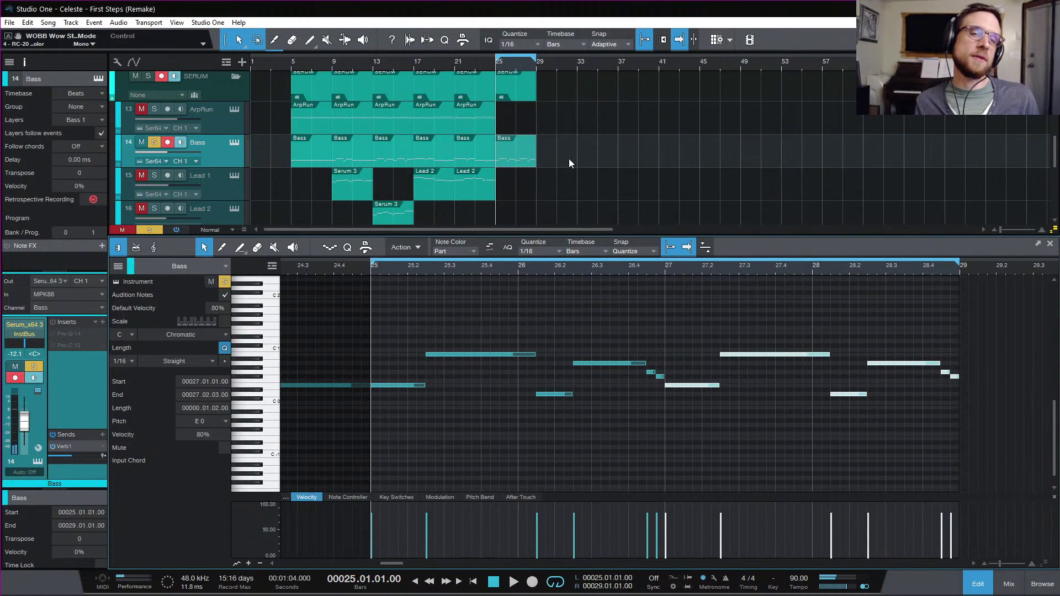
- Listen to the existing bass line before bar 25, playing from bar 23, the end of bar 21 and bar 19
click(474, 61)
key(space)
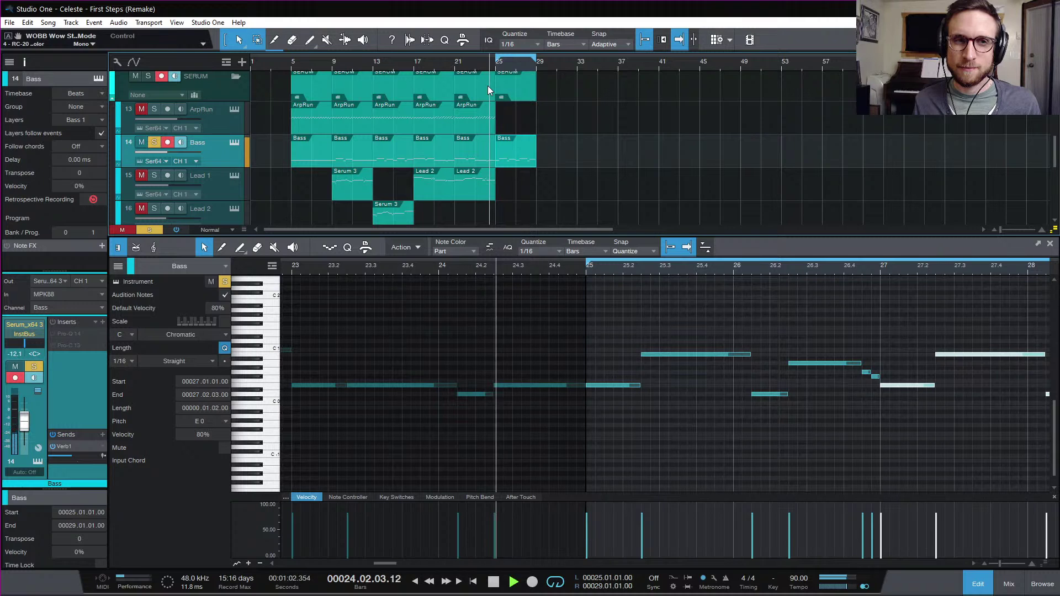
key(space)
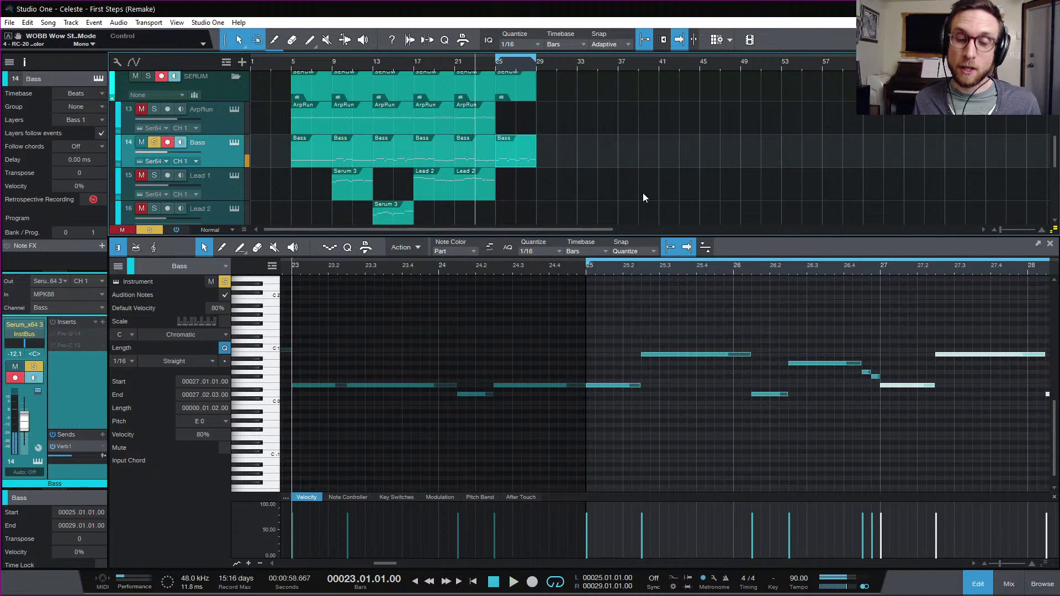
scroll(417, 299, left, 3)
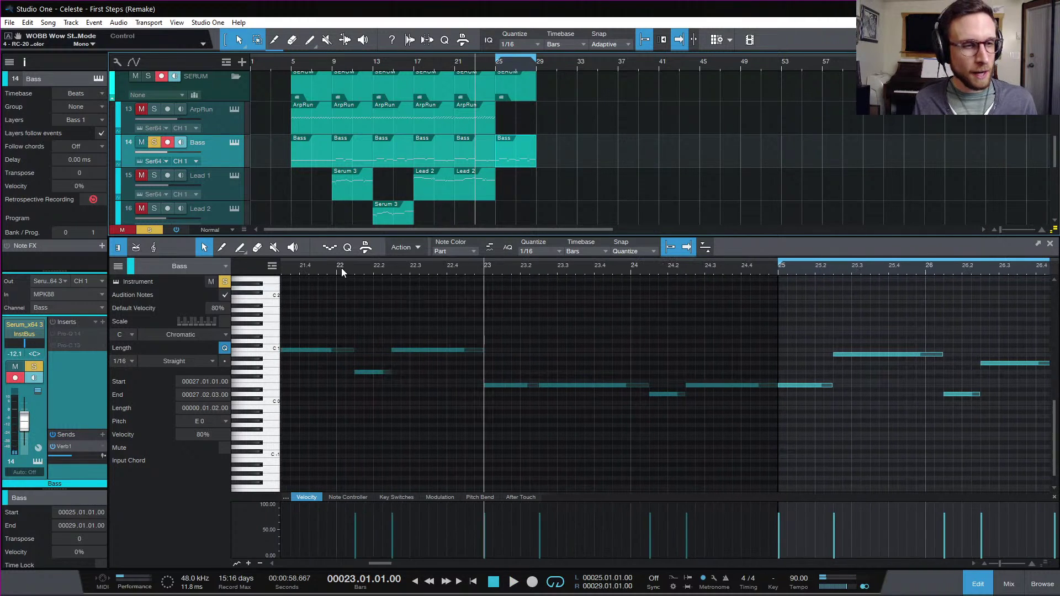
click(317, 265)
key(space)
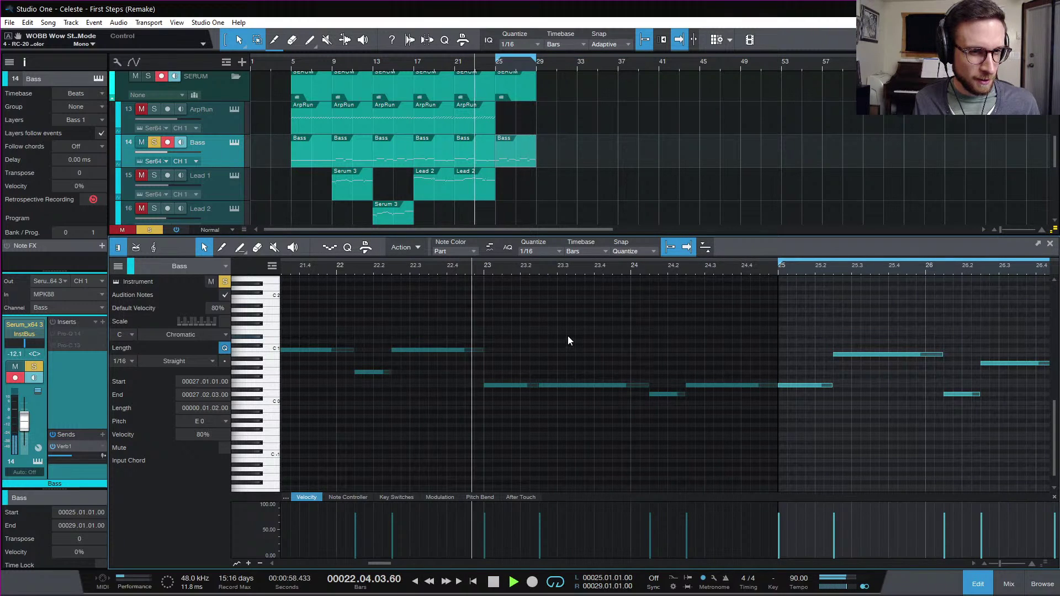
key(space)
scroll(508, 329, left, 1)
scroll(508, 329, left, 5)
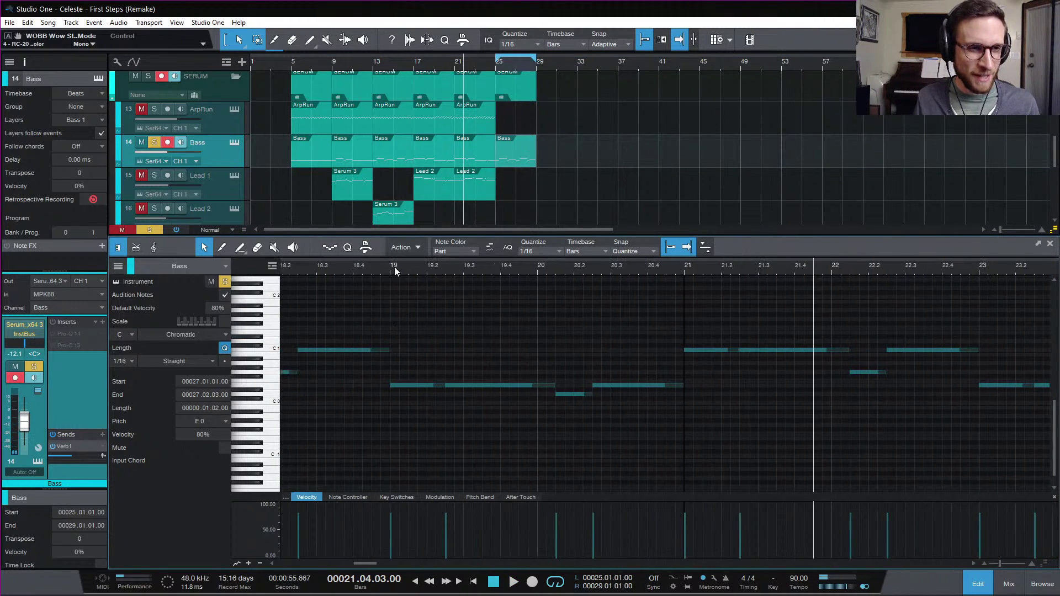
click(389, 269)
key(space)
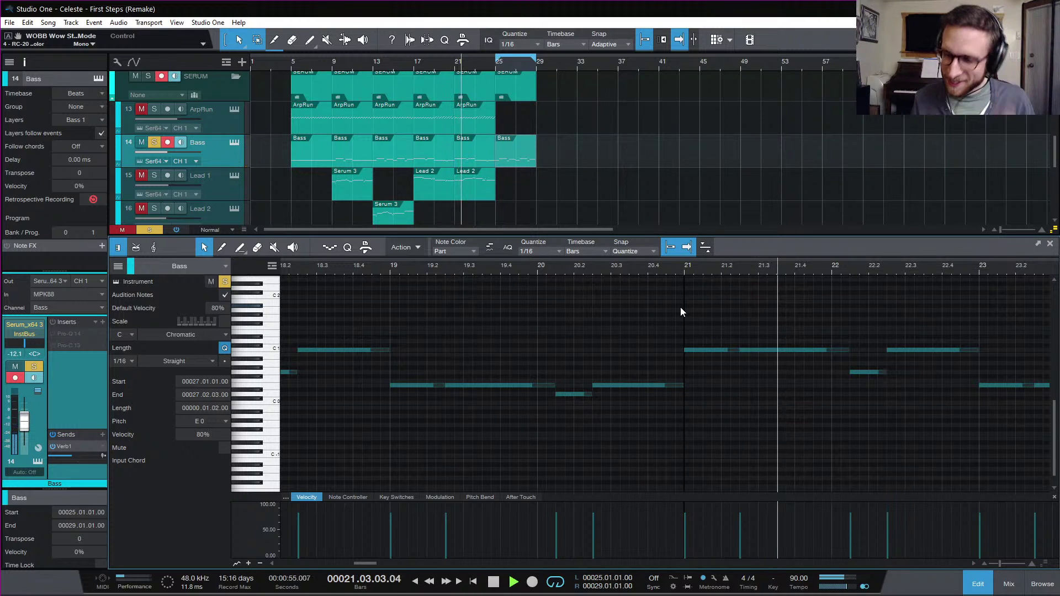
key(space)
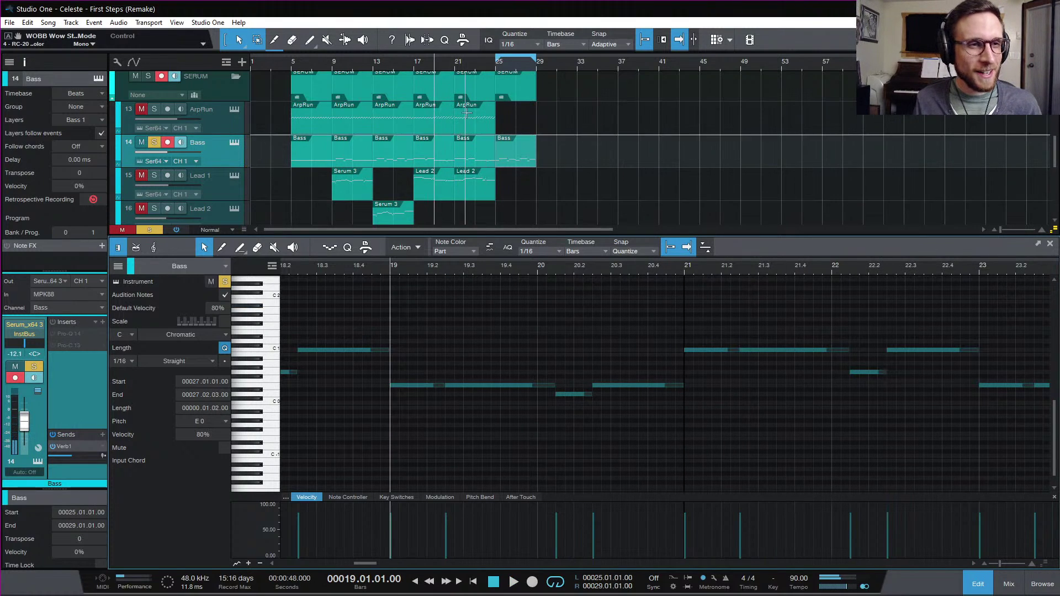
- Play the new bass part from bar 25 and check it against the First Steps reference
click(495, 67)
scroll(240, 85, up, 10)
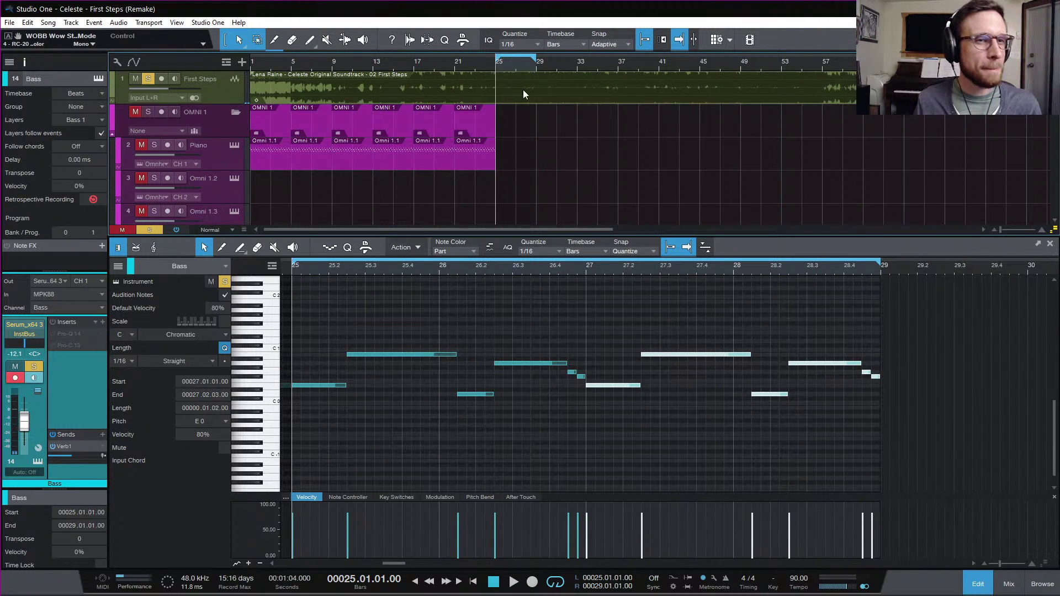
scroll(566, 164, down, 10)
key(space)
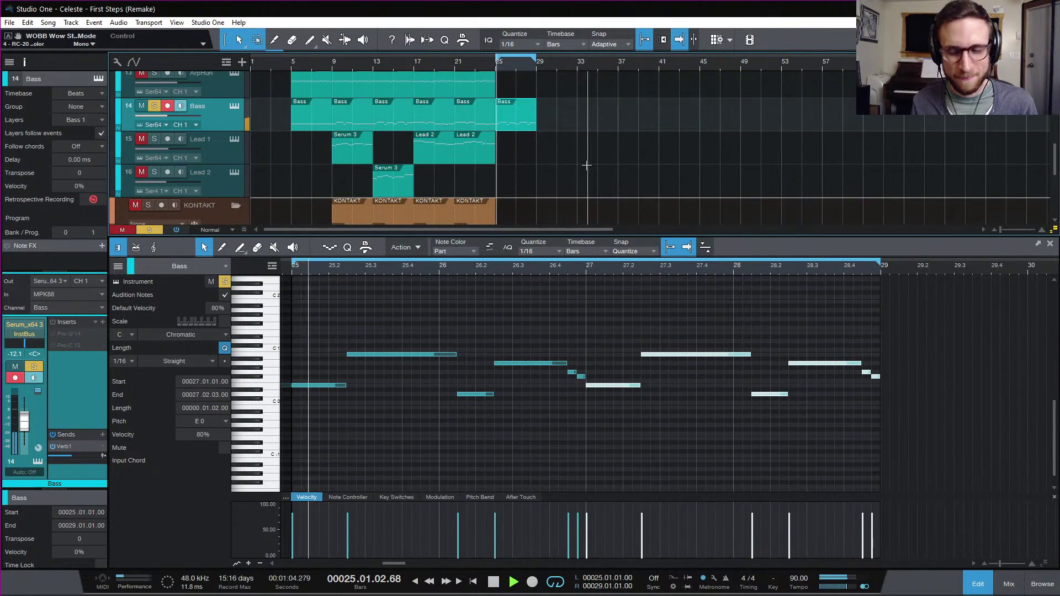
scroll(586, 166, down, 2)
scroll(586, 165, down, 2)
scroll(586, 162, up, 5)
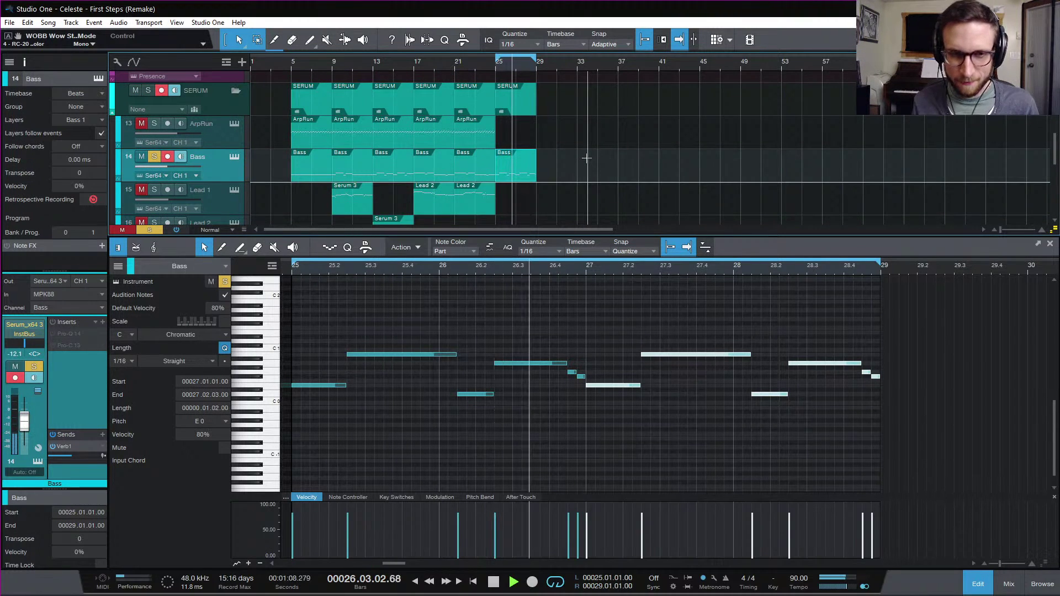
key(space)
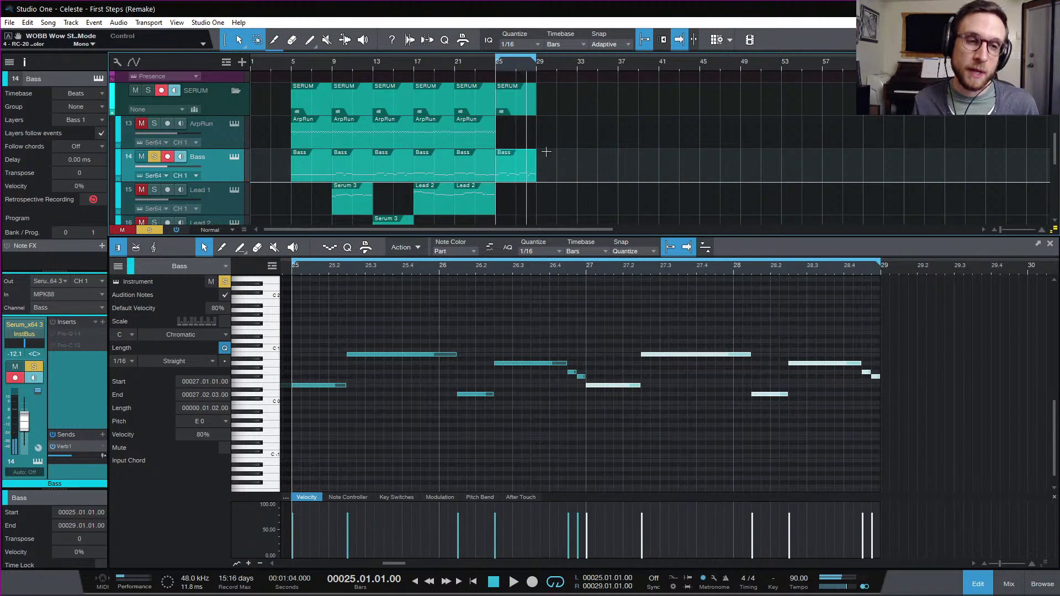
key(space)
key(space)
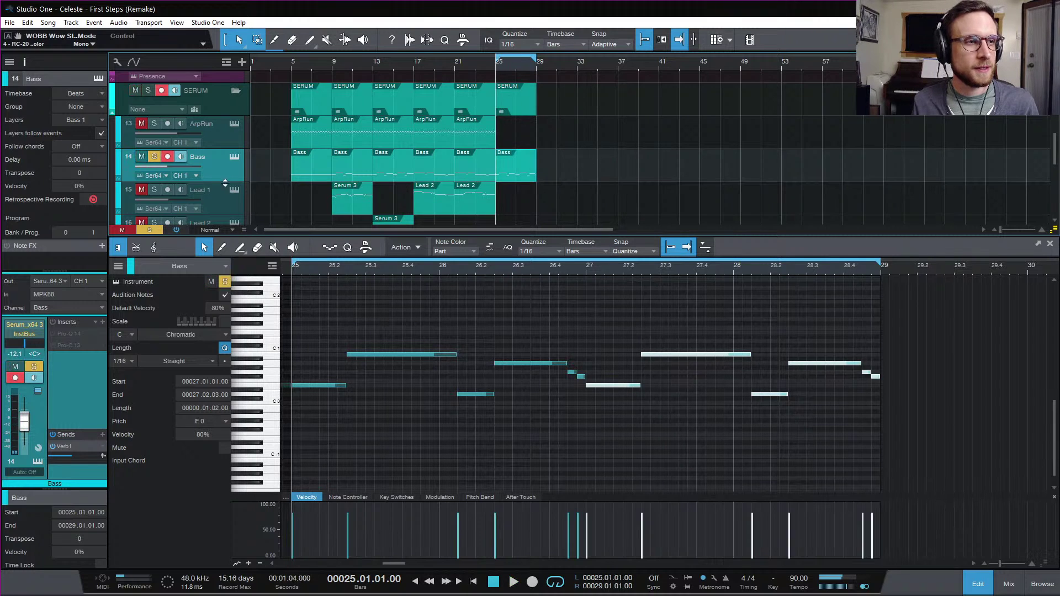
- Clear all track solos and play the full remake from bar 25 with the reference muted
scroll(259, 150, up, 10)
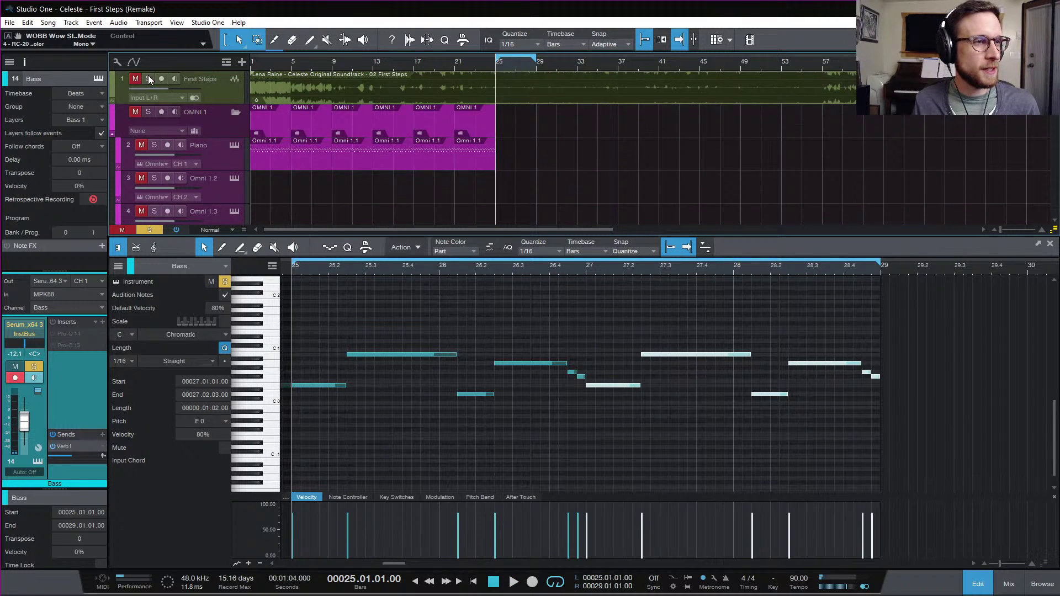
click(148, 229)
key(space)
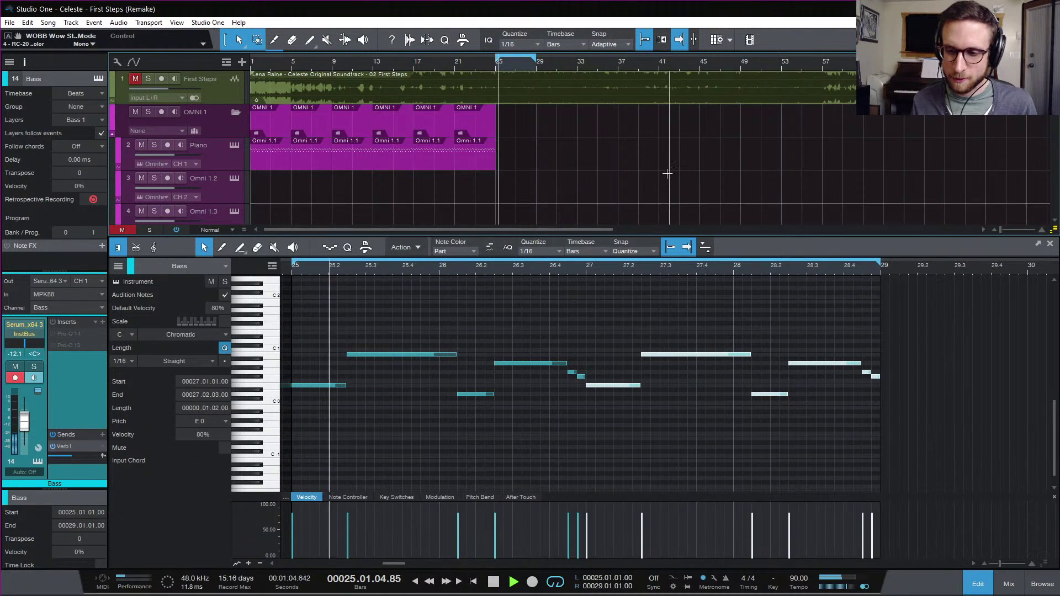
scroll(669, 168, down, 3)
scroll(669, 165, down, 5)
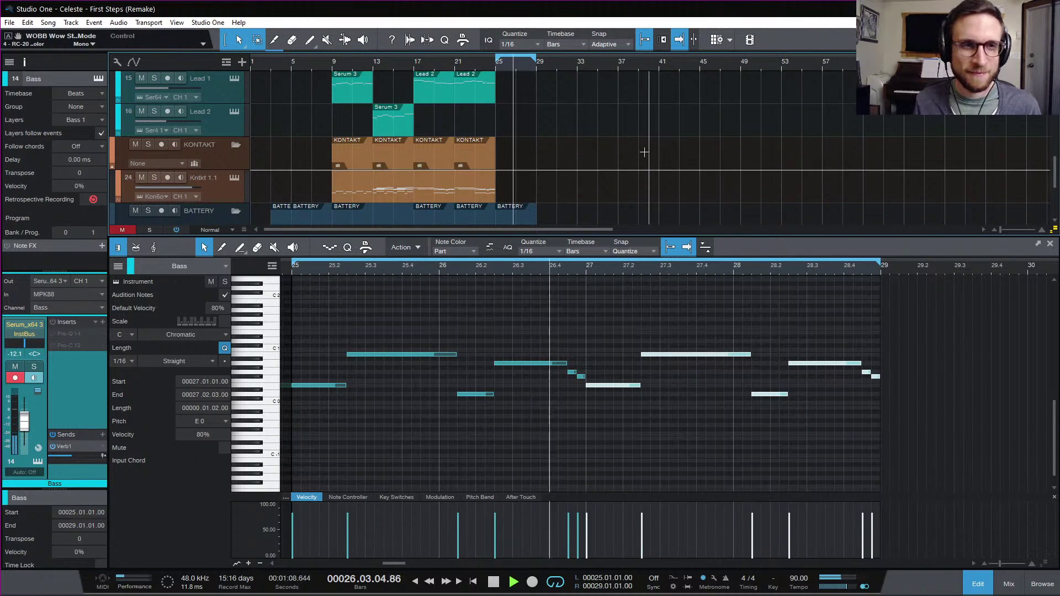
scroll(646, 160, down, 3)
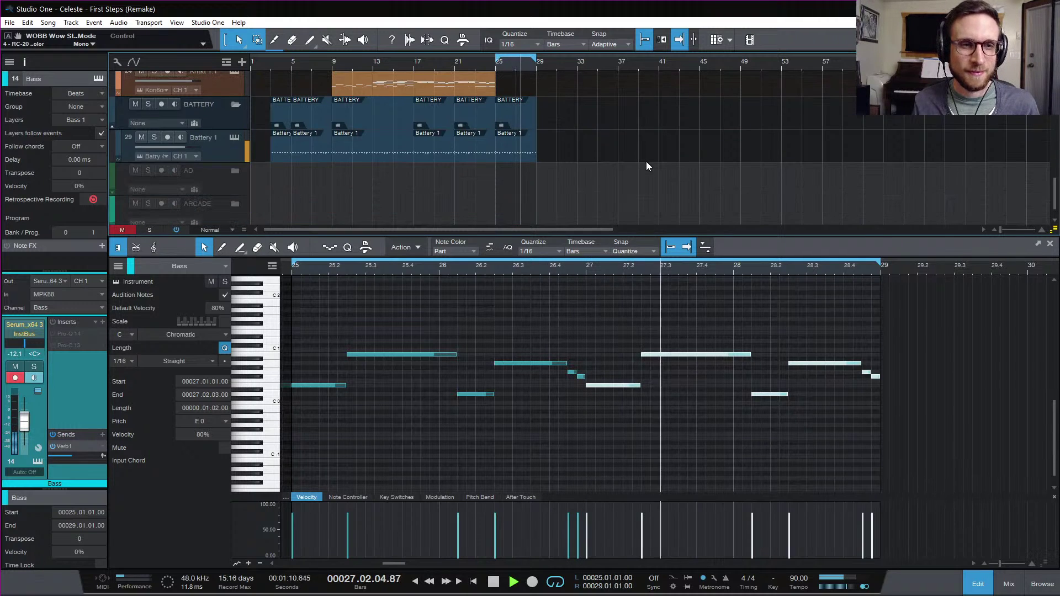
scroll(649, 161, up, 2)
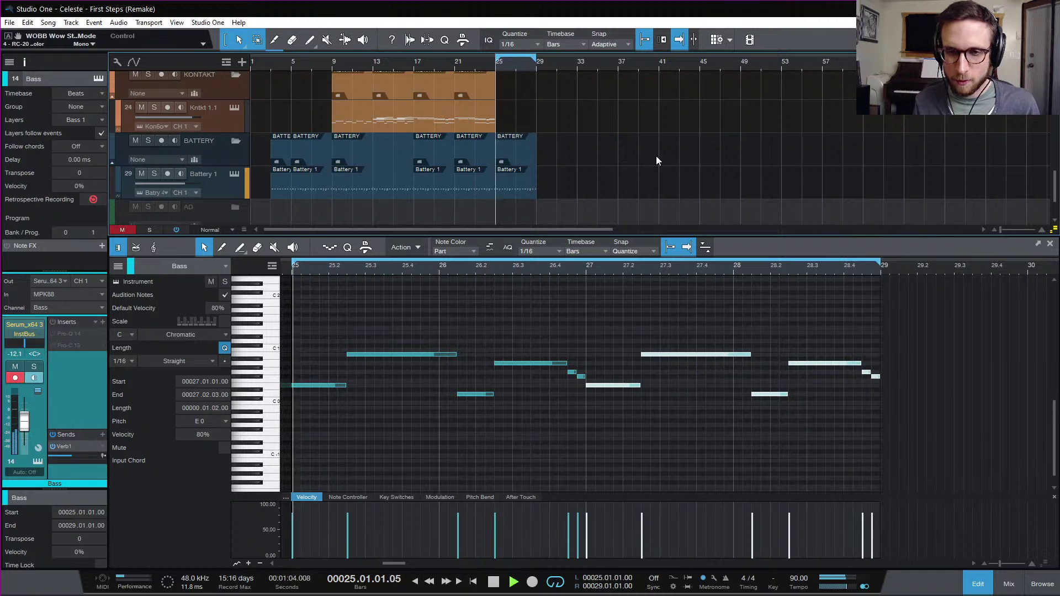
key(space)
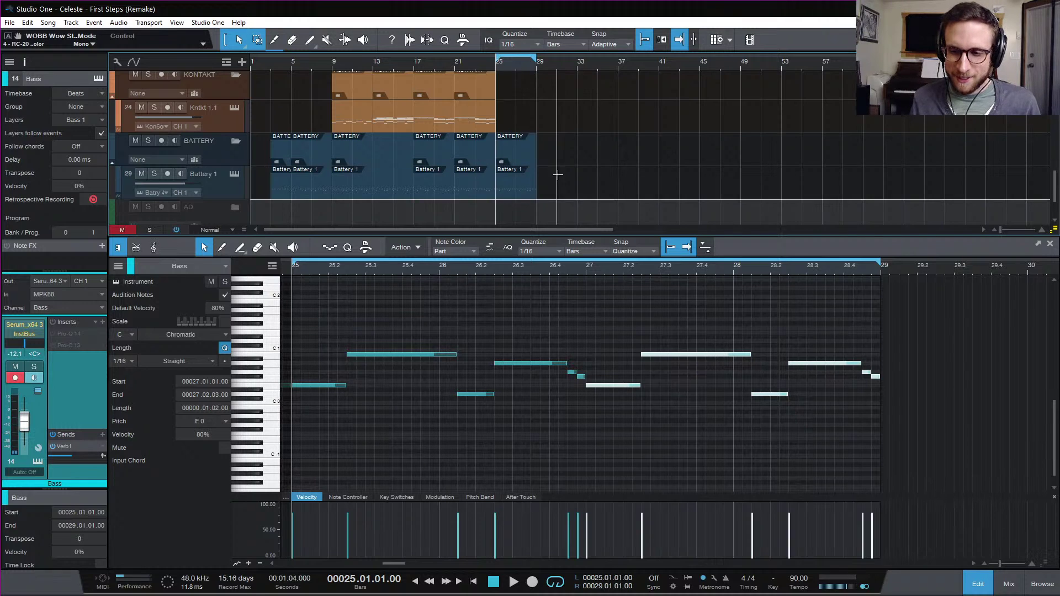
- Look through all tracks from the reference down to Battery to check which layers lack a part at bar 25
scroll(564, 176, down, 2)
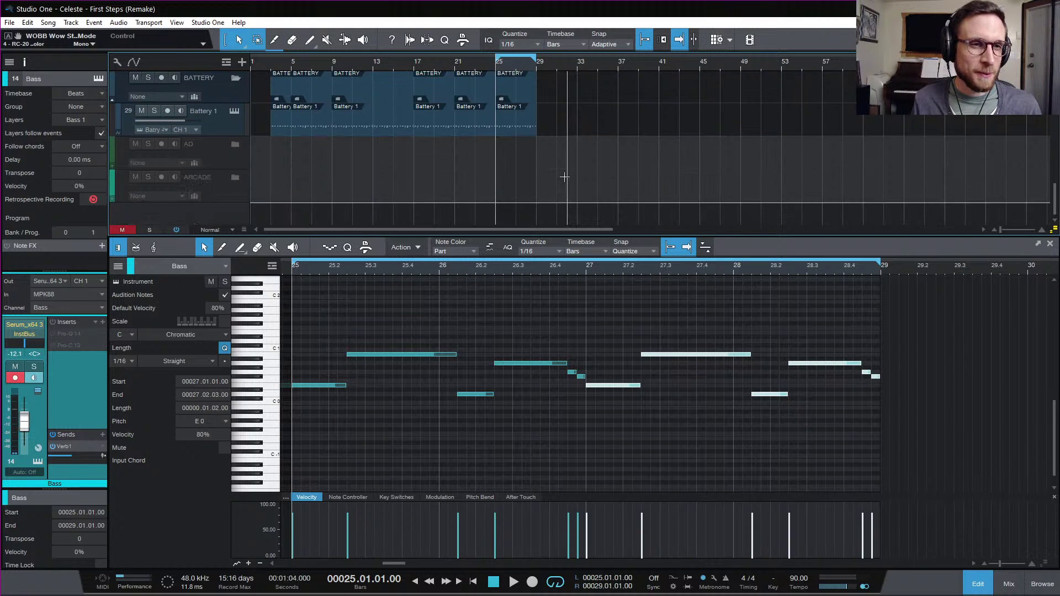
scroll(566, 168, up, 5)
scroll(567, 167, up, 8)
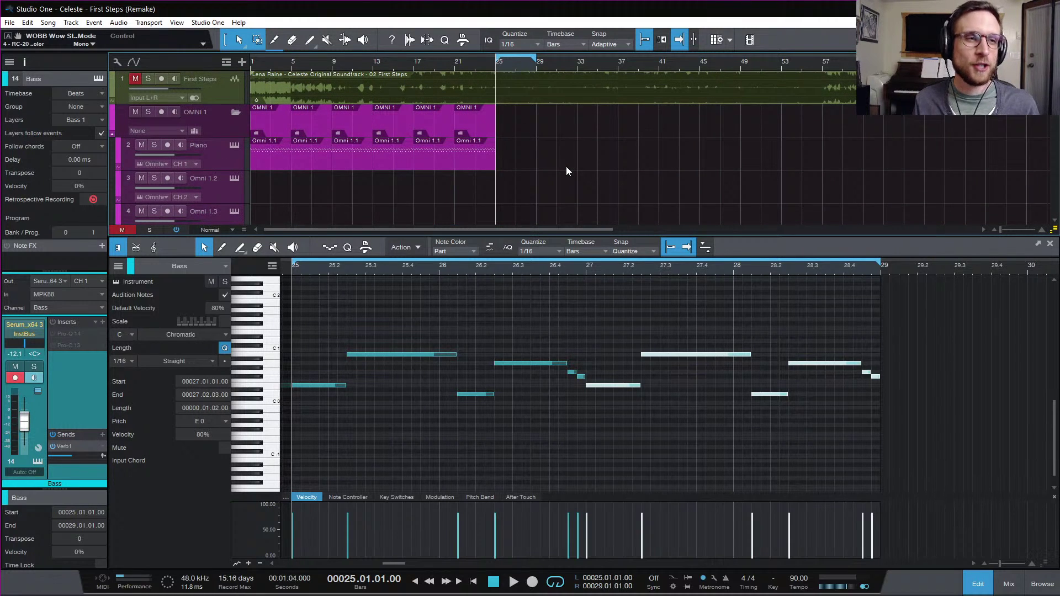
scroll(536, 130, down, 5)
scroll(540, 128, down, 2)
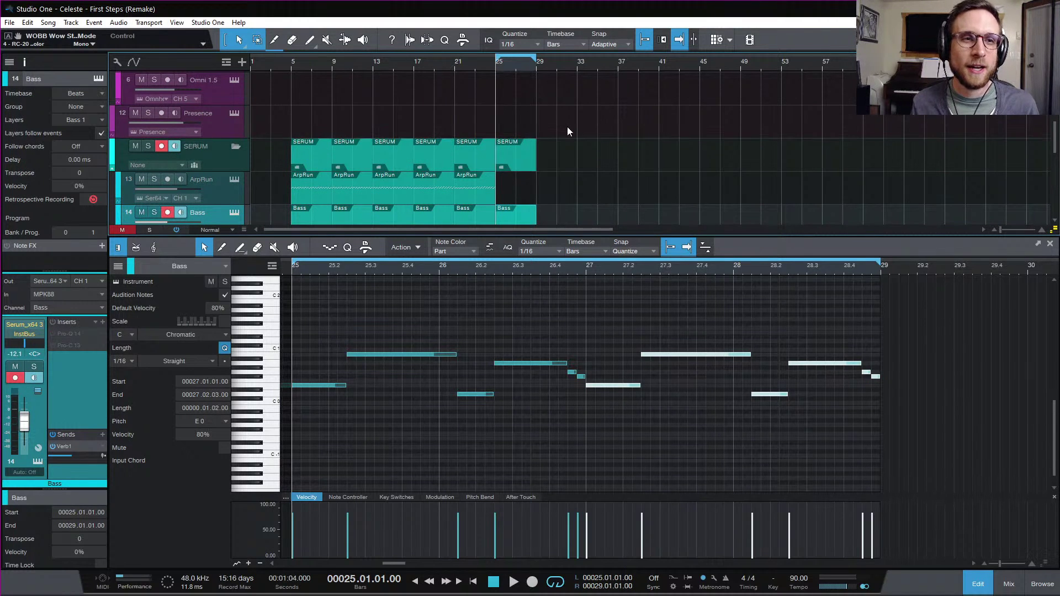
scroll(568, 130, down, 4)
scroll(571, 134, down, 2)
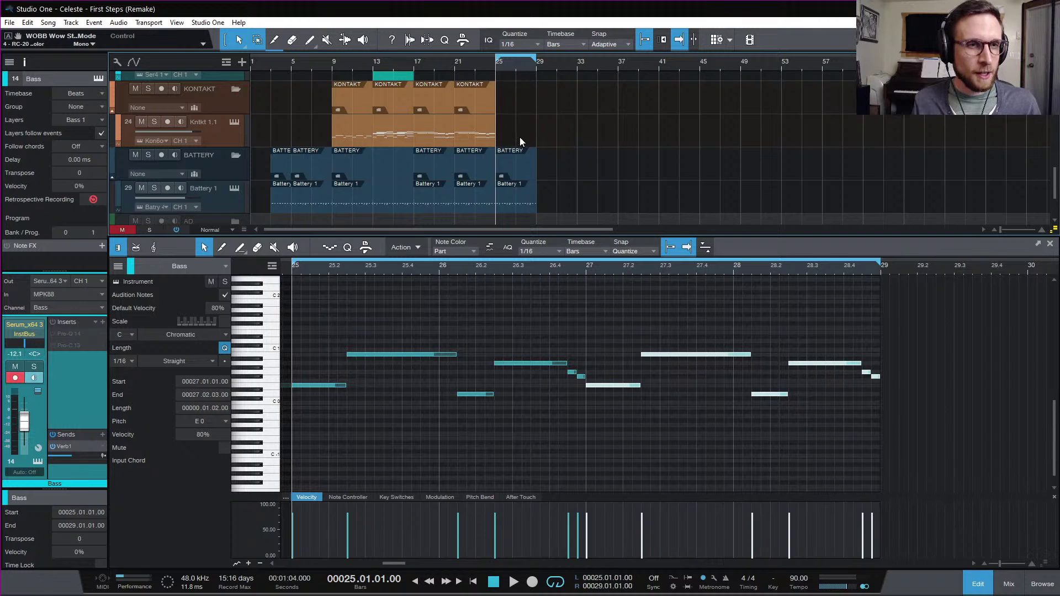
scroll(519, 137, up, 2)
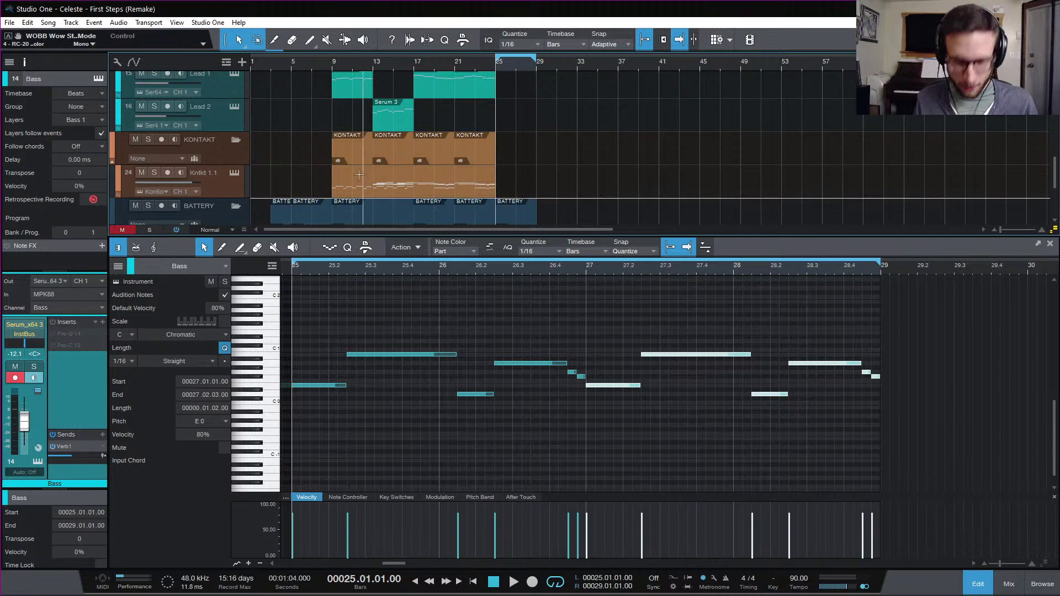
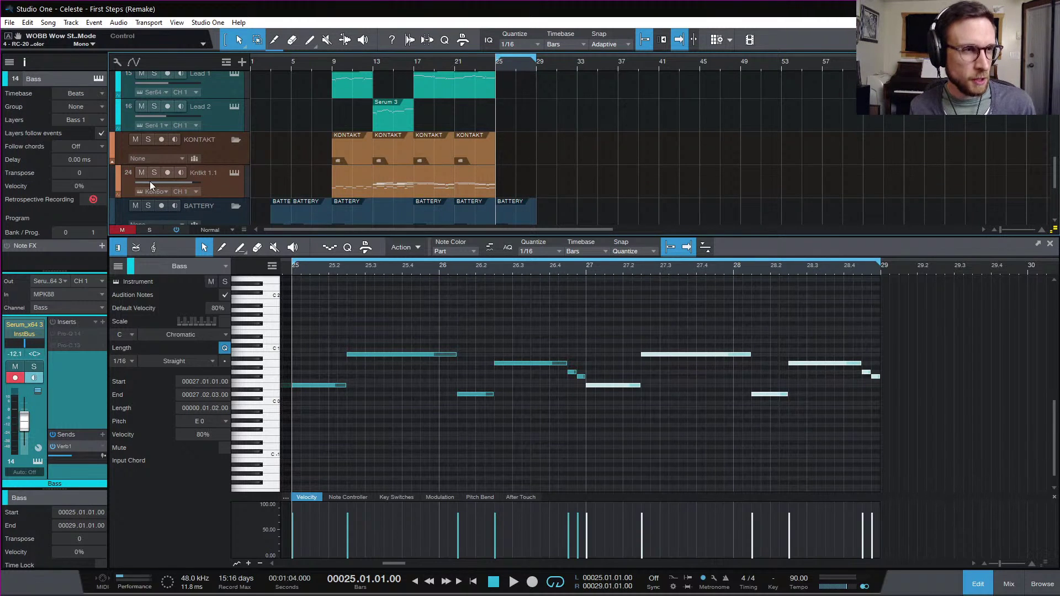
- Play briefly from bar 25, then copy the Kntkt 1.1 clip from bar 9 to bar 25
key(space)
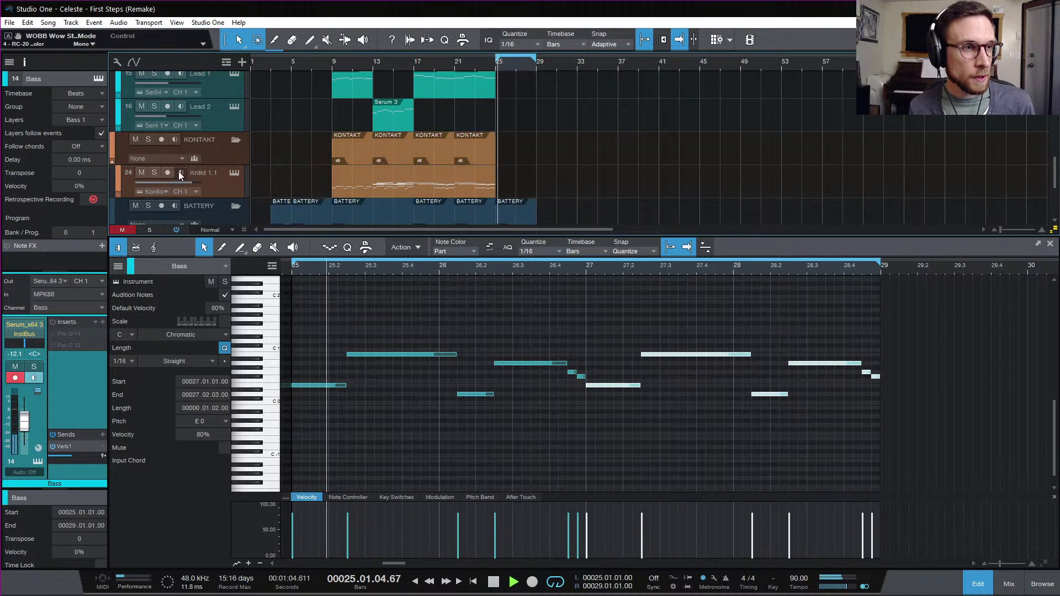
key(space)
click(357, 187)
drag(466, 191, 514, 191)
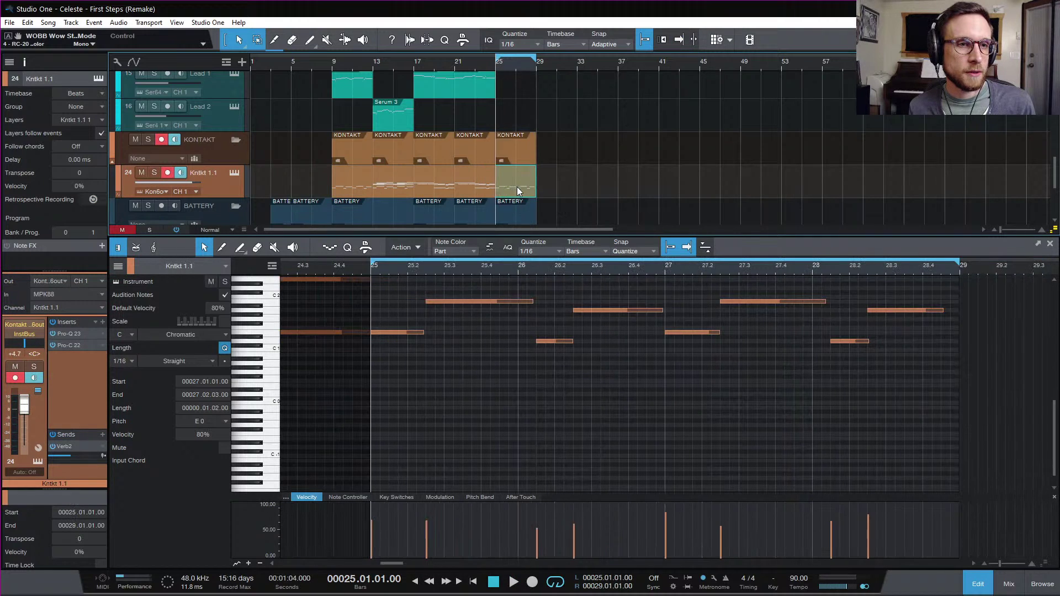
drag(534, 302, 504, 304)
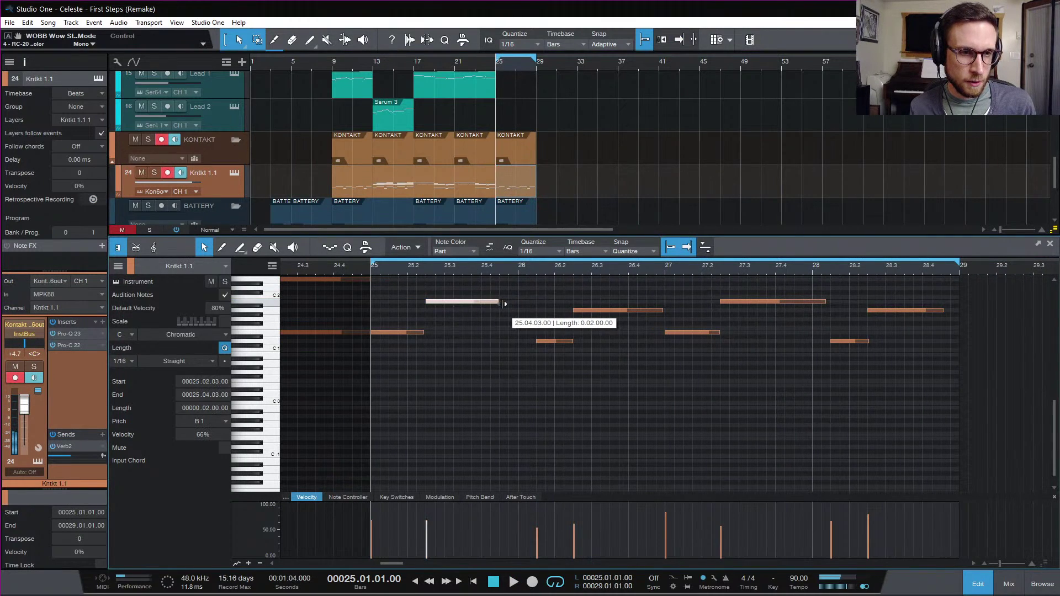
key(alt)
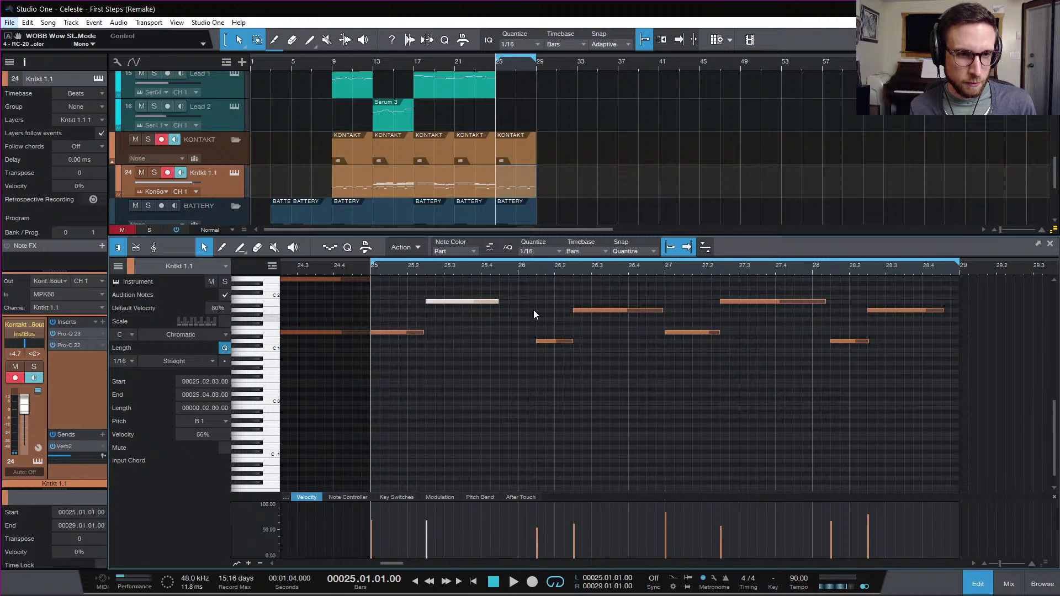
key(alt)
key(ctrl+z)
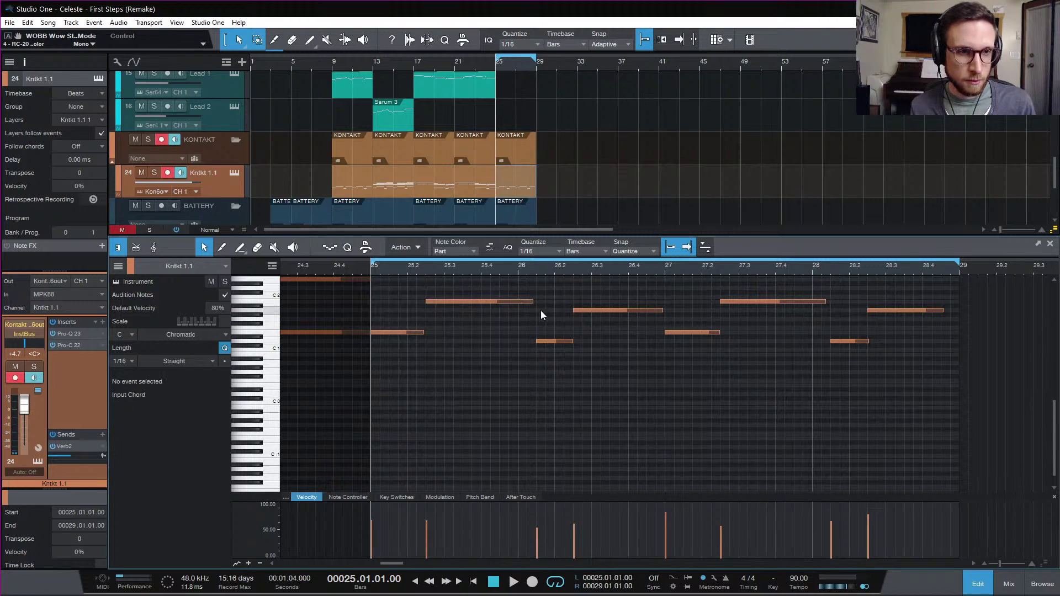
- Shorten the second long note in bar 26 and add G1 and F#1 sixteenths leading into bar 27, lowering the F#1 velocity to 47%
drag(662, 310, 648, 313)
double_click(649, 319)
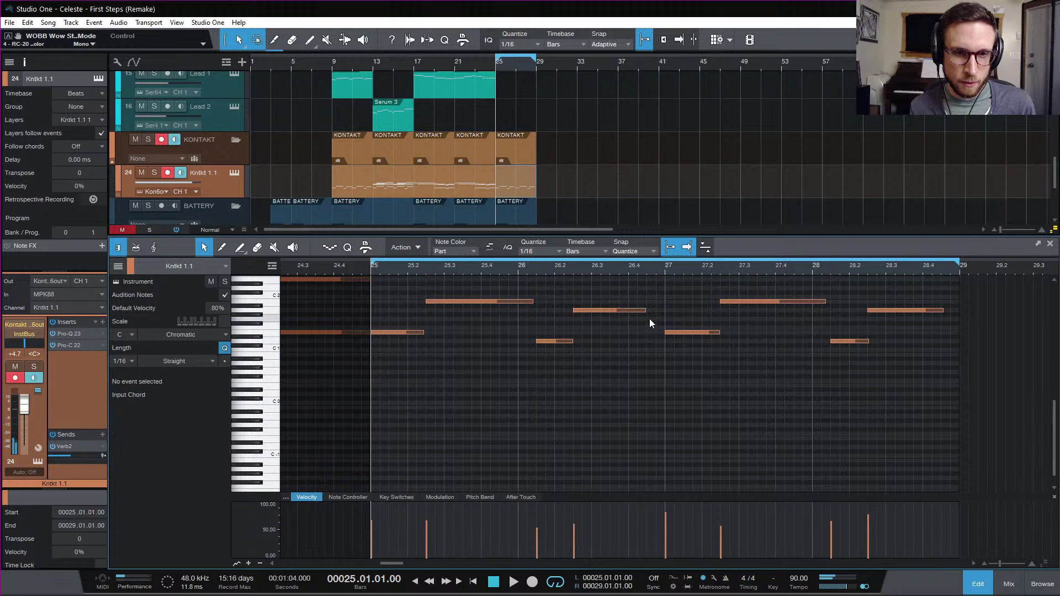
double_click(661, 323)
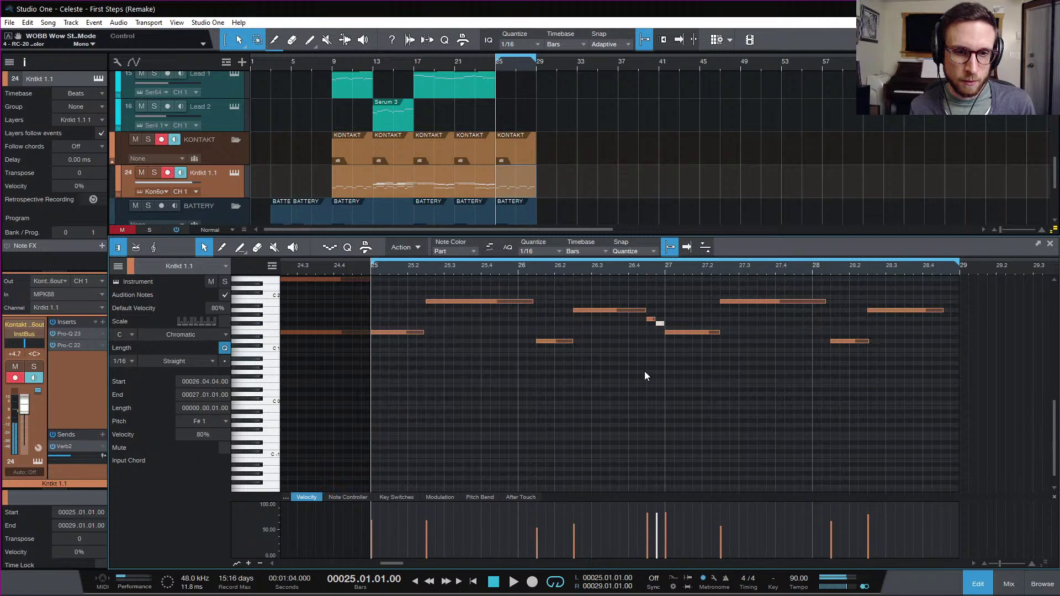
drag(653, 516, 656, 549)
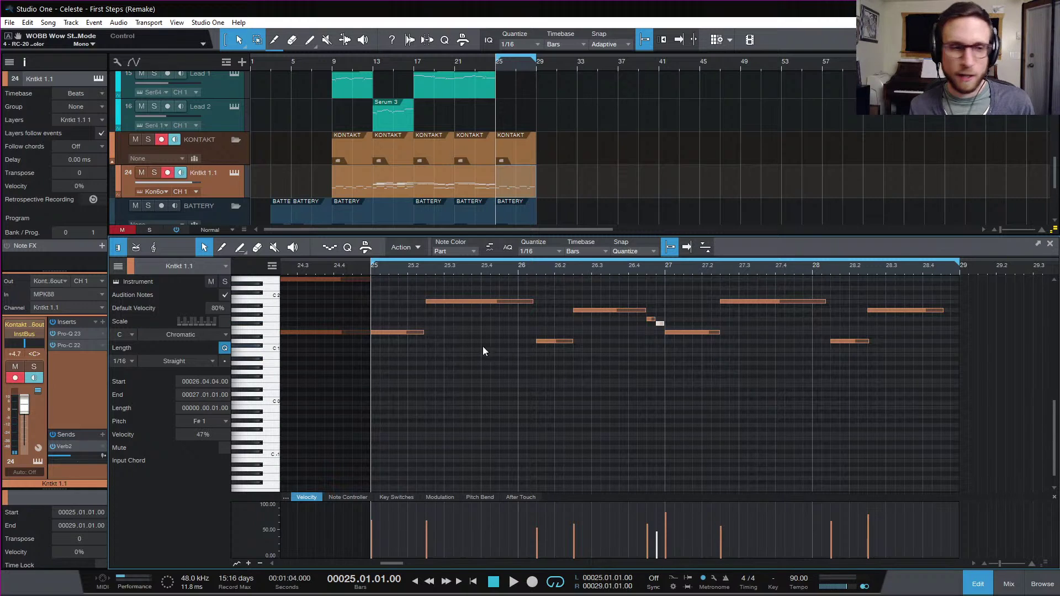
- Play the Kontakt part from bar 25 and lower the velocities of the first note in bar 27 and the last note in bar 28
key(space)
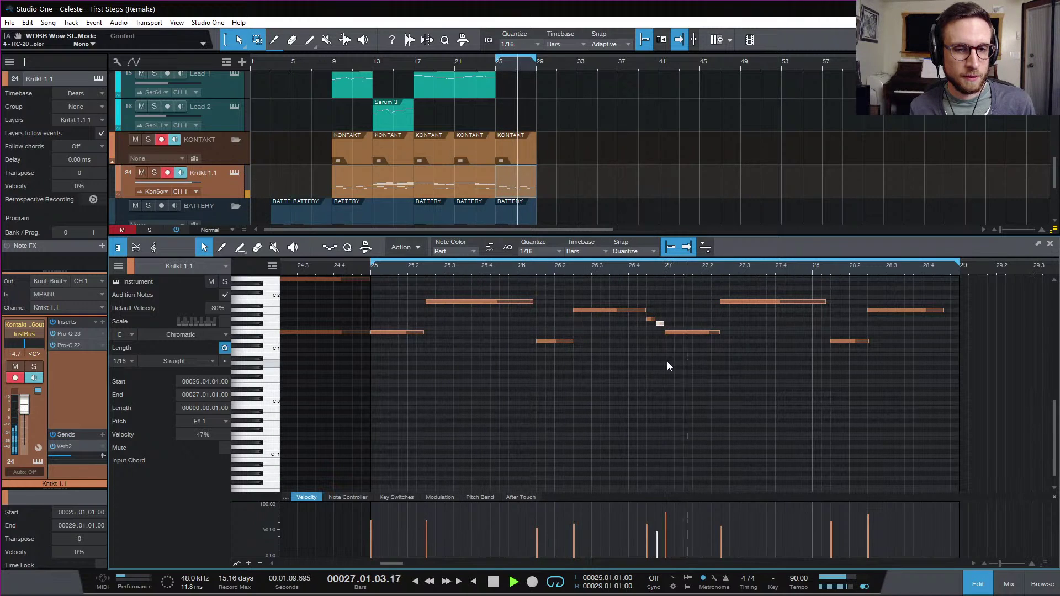
drag(665, 518, 668, 530)
drag(868, 517, 869, 548)
key(space)
- Solo the First Steps reference, listen to it from bar 25, and mute it again
scroll(302, 118, up, 10)
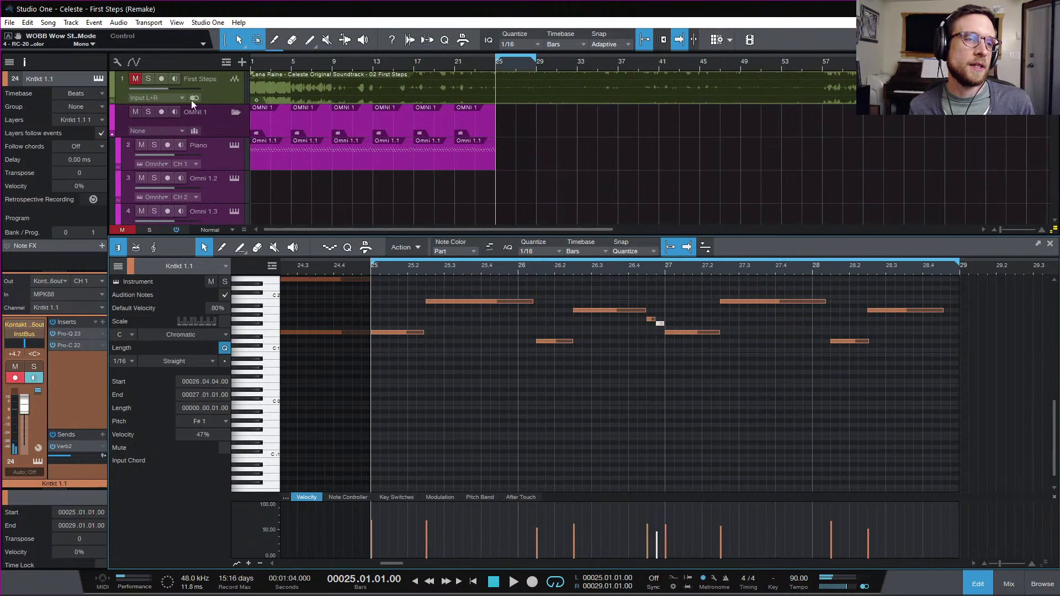
click(151, 81)
key(space)
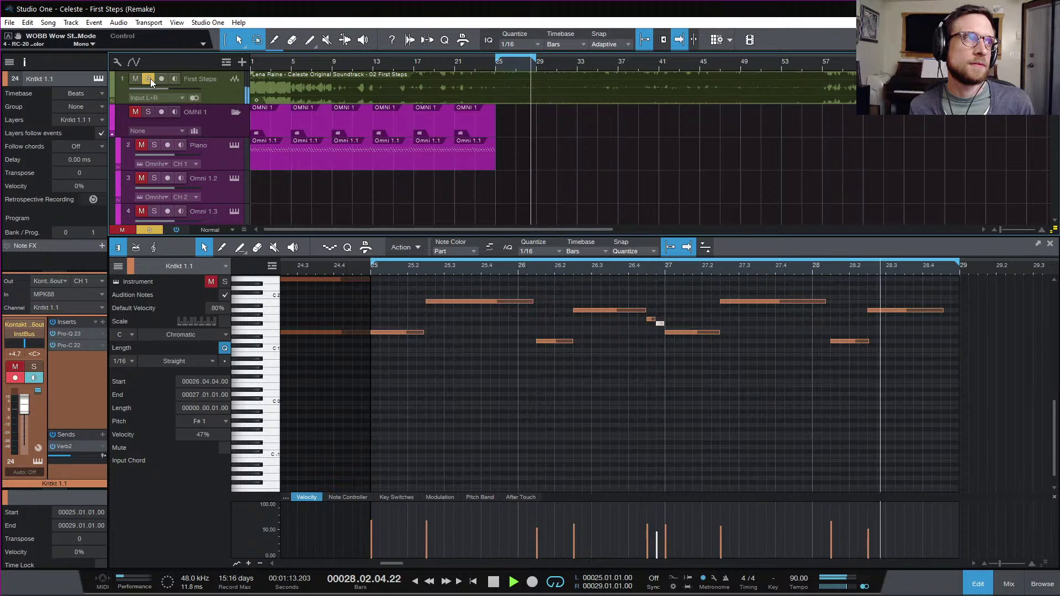
key(space)
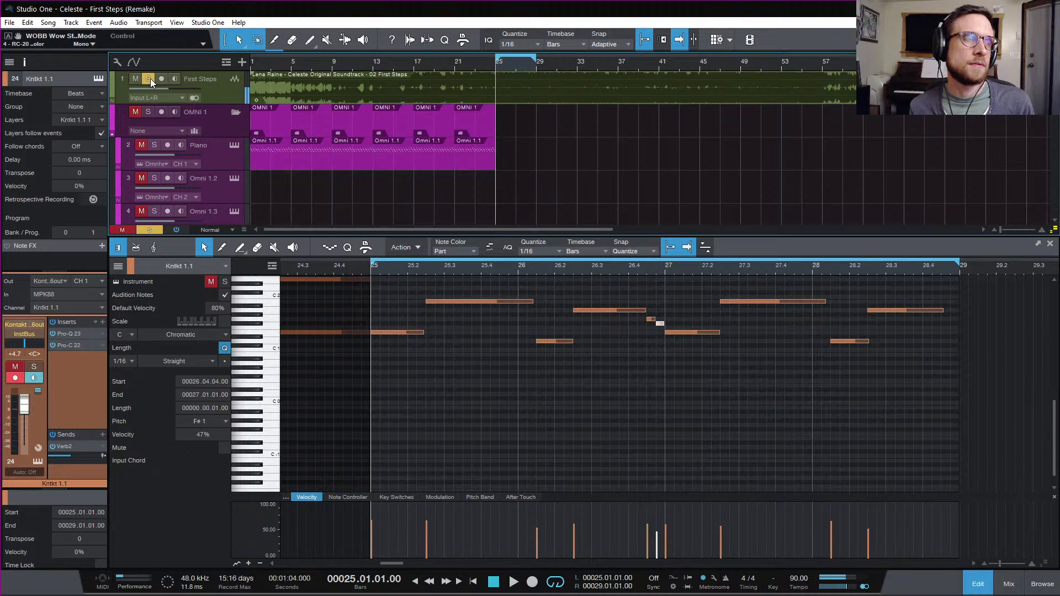
click(148, 78)
click(135, 79)
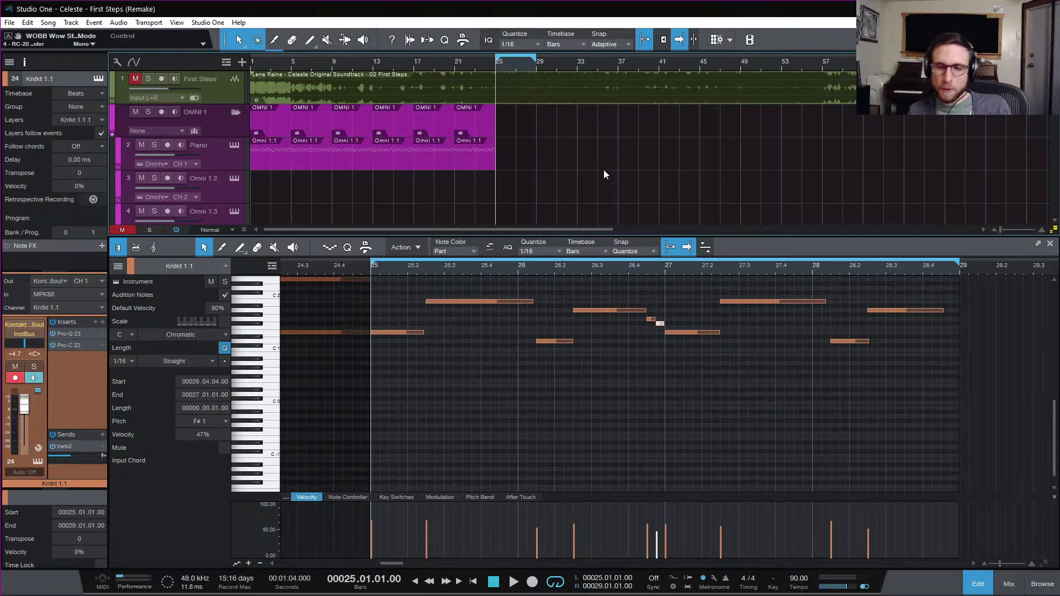
- Open the Bass track's Serum synth, turn on OSC B and take it out of the filter routing
scroll(604, 175, down, 8)
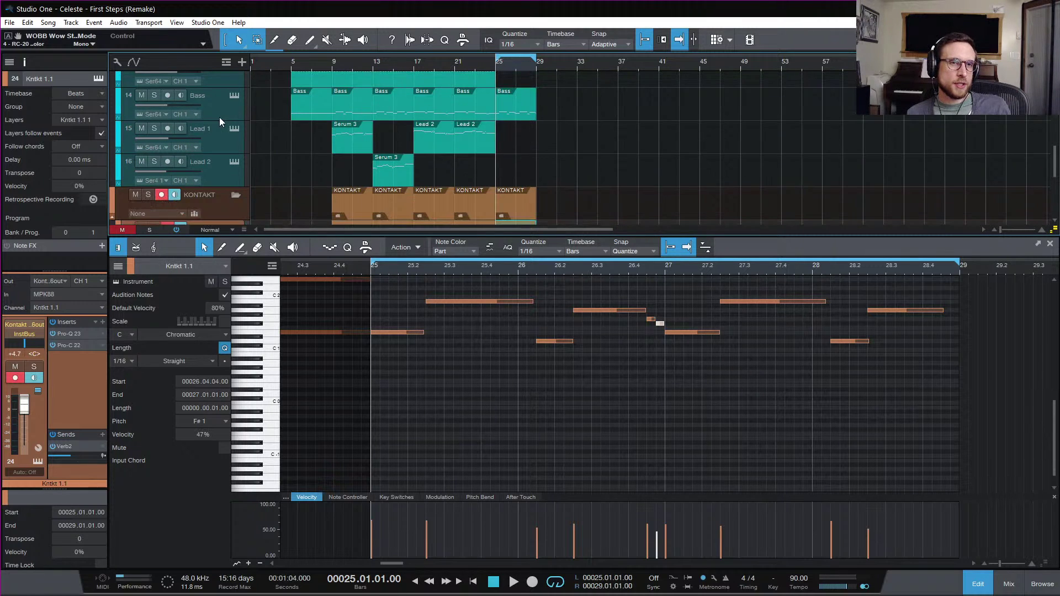
click(231, 105)
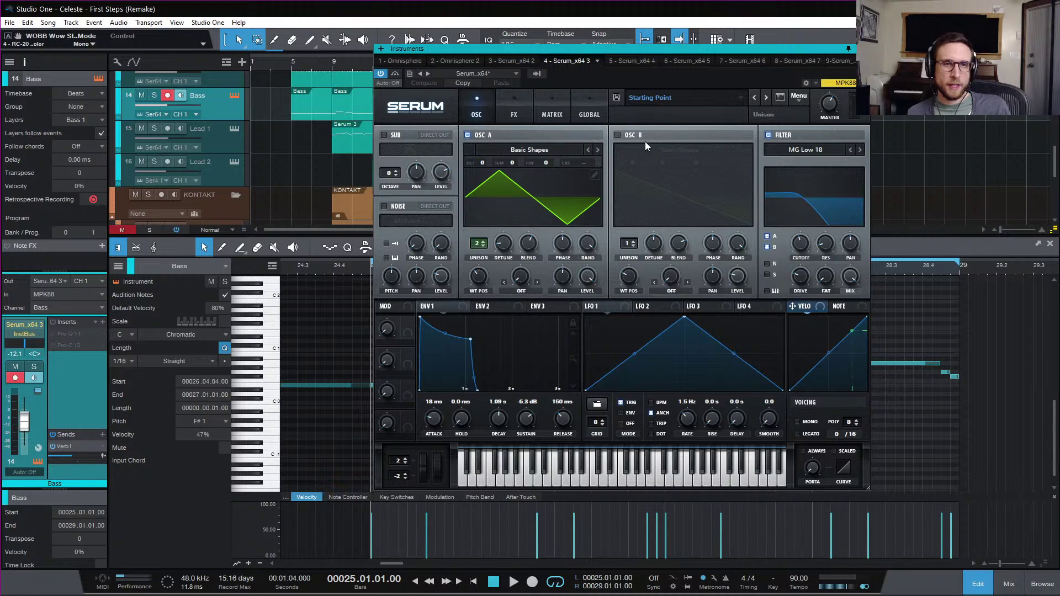
click(767, 247)
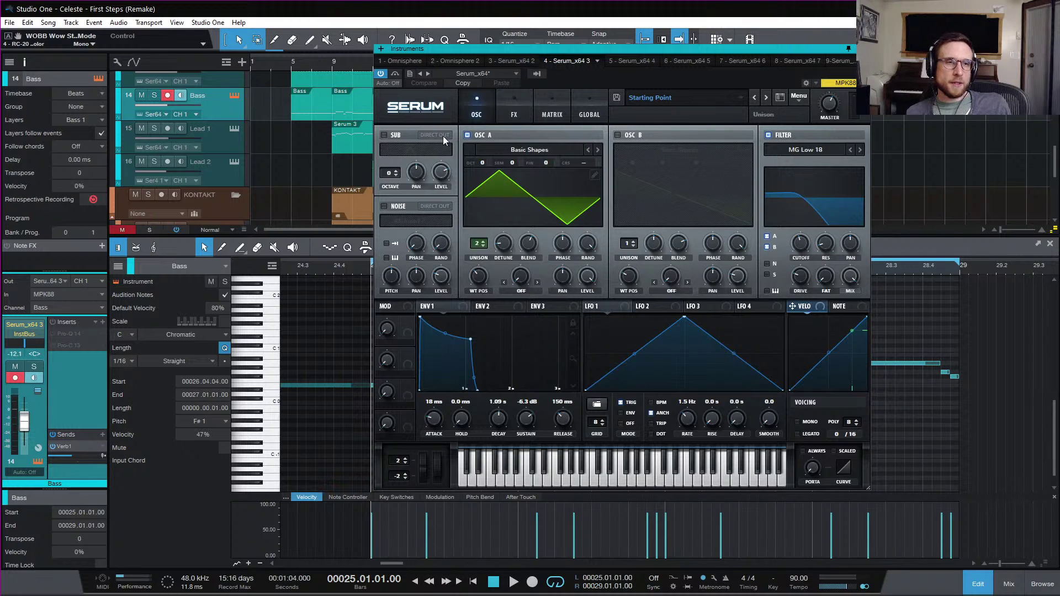
click(770, 246)
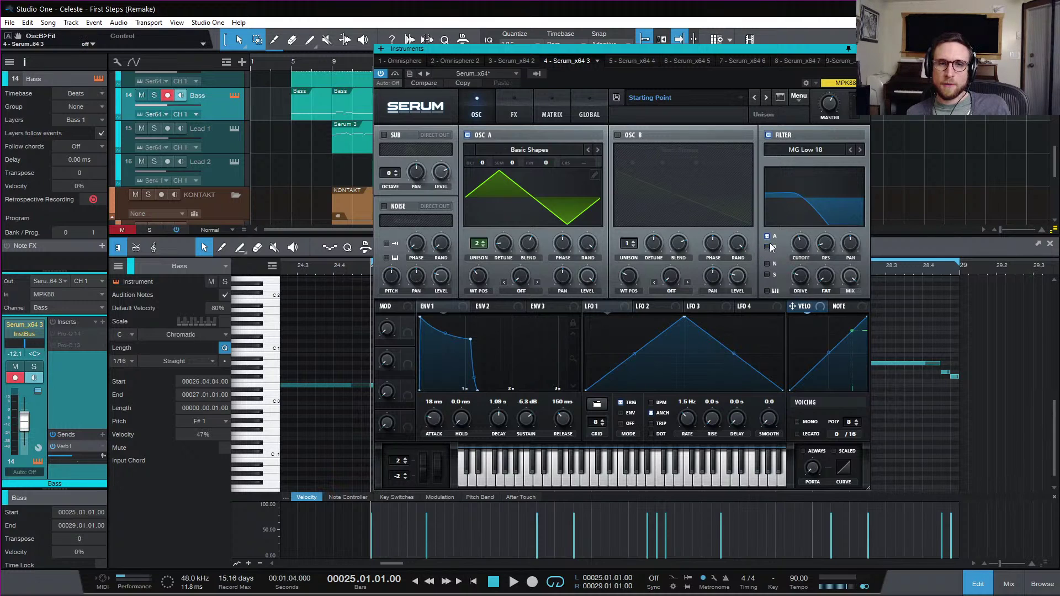
click(617, 135)
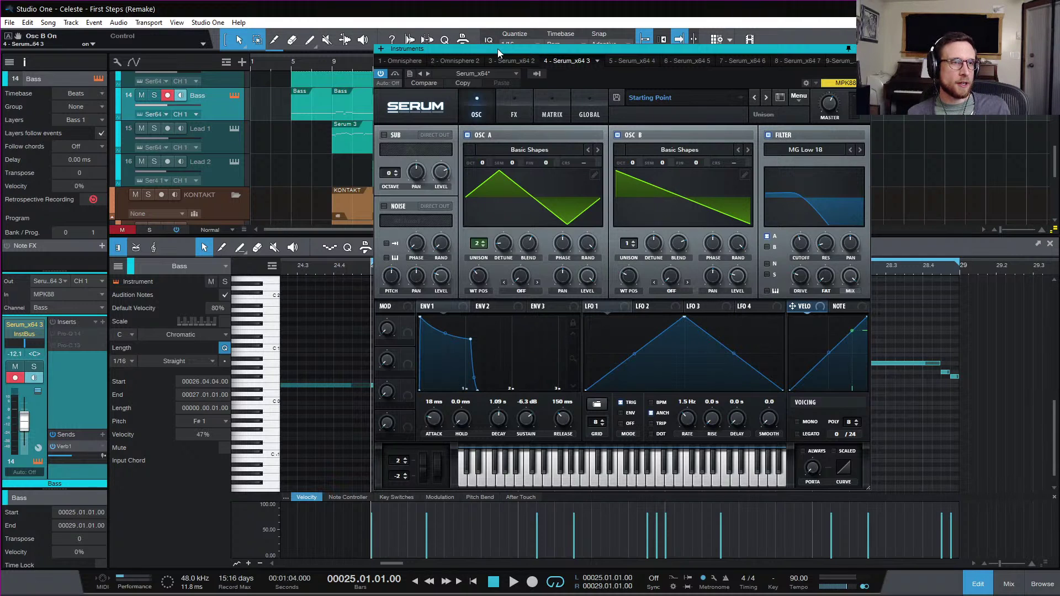
- Check the synth's effects, try OSC B through the filter and one octave up, and revert both settings
click(539, 99)
click(513, 113)
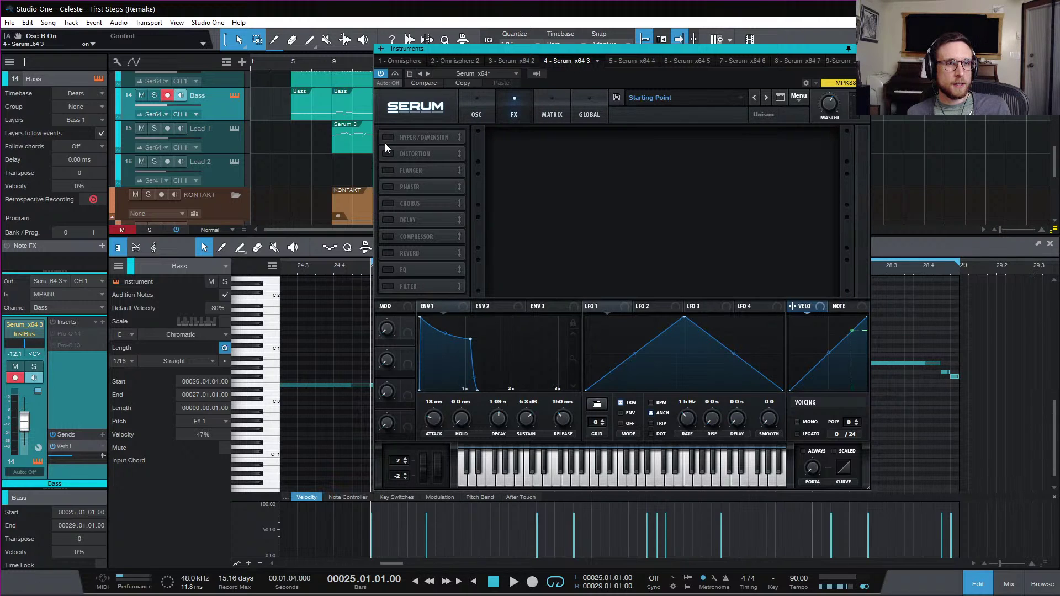
click(488, 115)
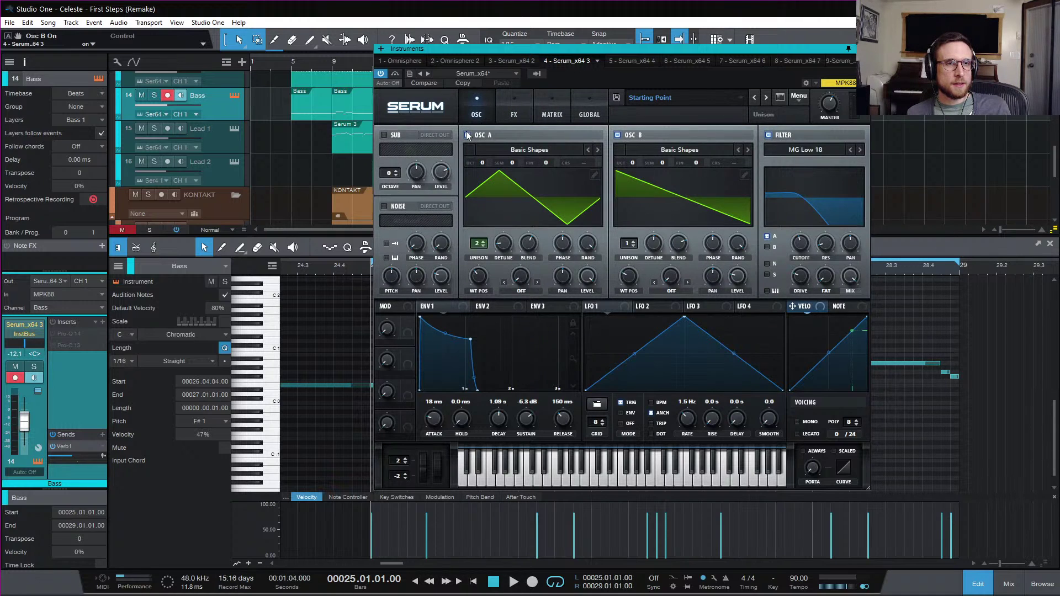
click(767, 247)
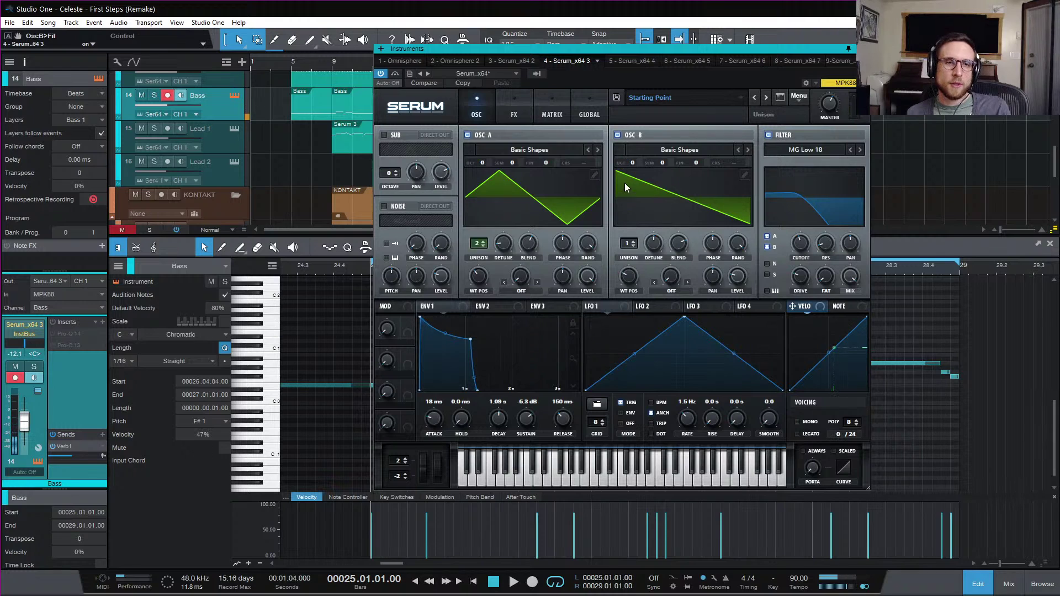
drag(632, 162, 641, 150)
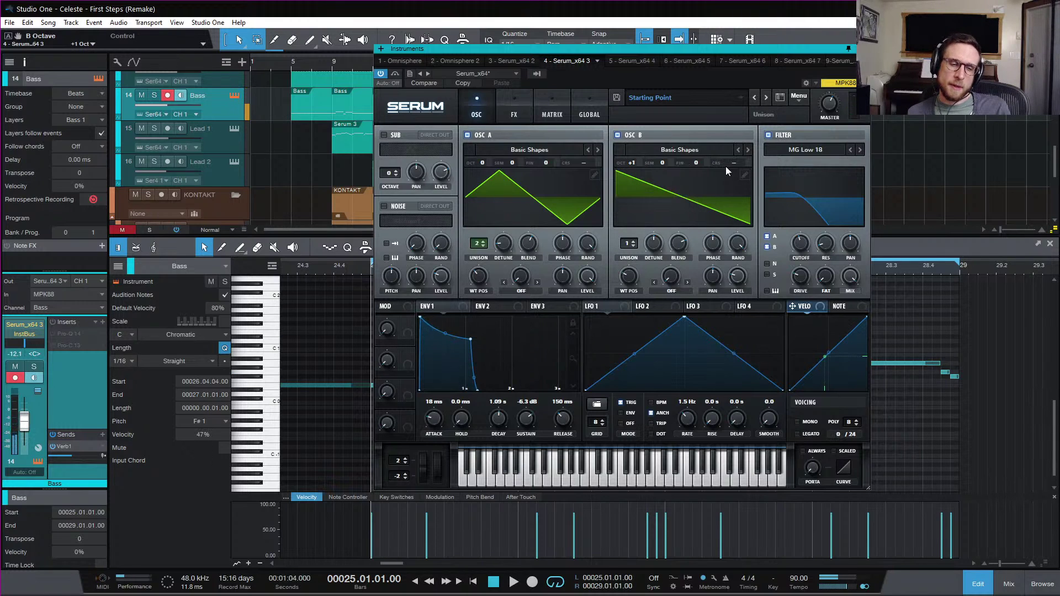
click(766, 248)
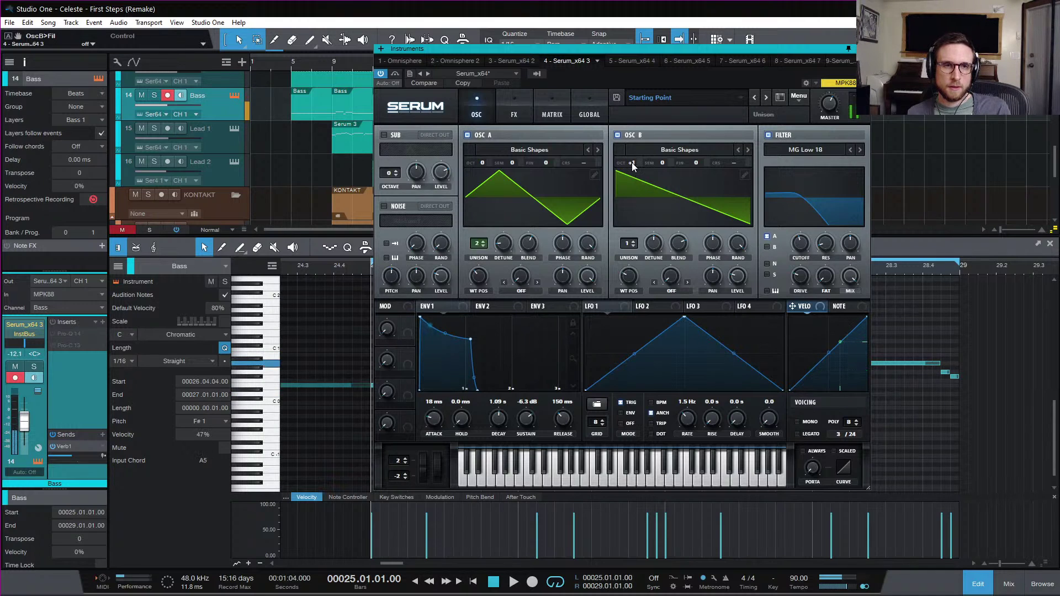
drag(633, 167, 634, 183)
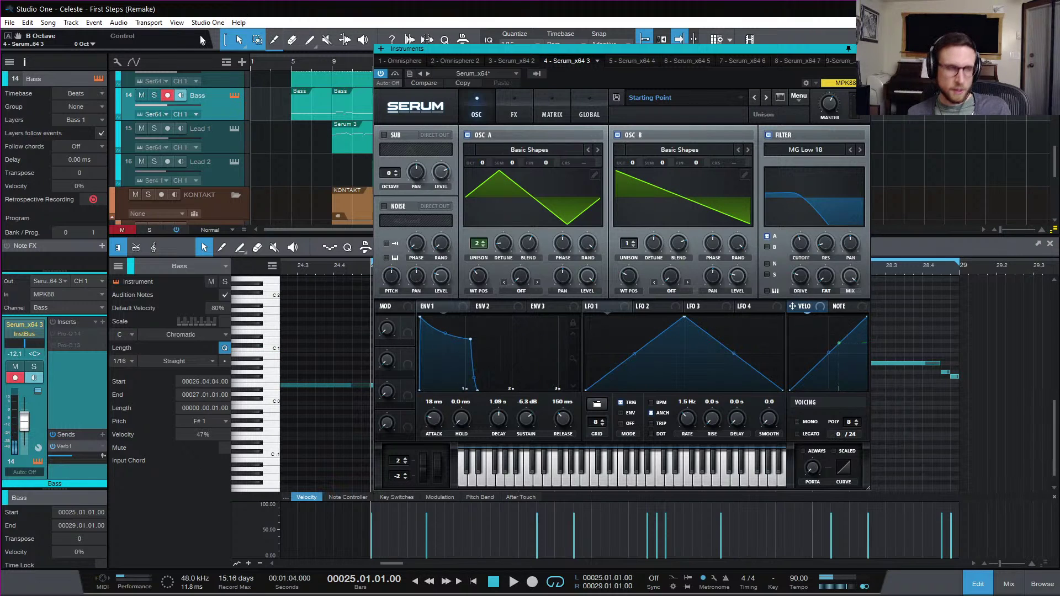
- Solo the First Steps reference, listen repeatedly from bar 25 to judge its bass sound, and clear the solo
scroll(281, 119, up, 1)
scroll(300, 112, up, 10)
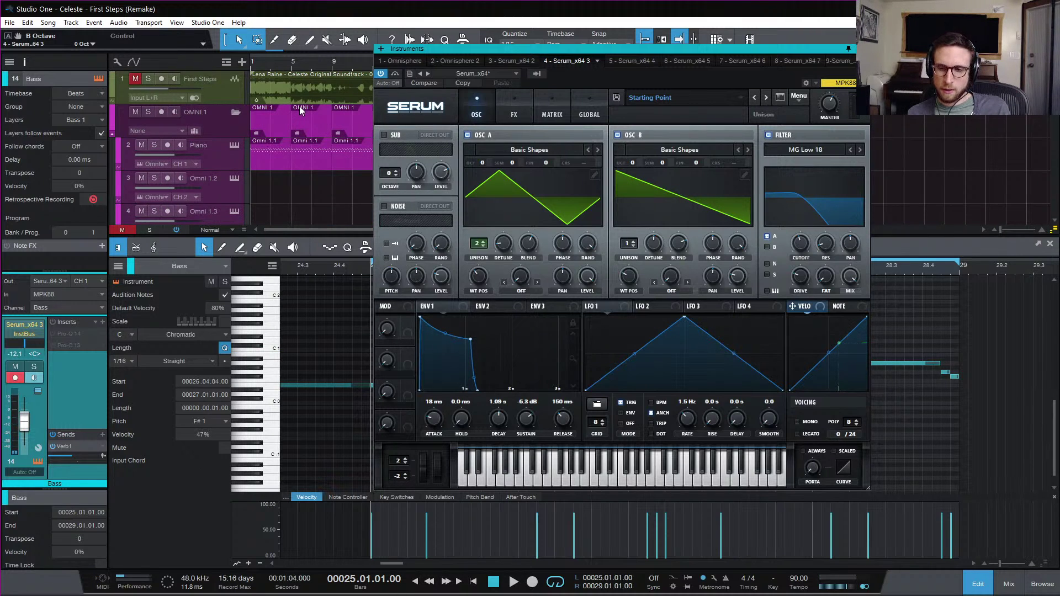
click(148, 78)
key(space)
key(space)
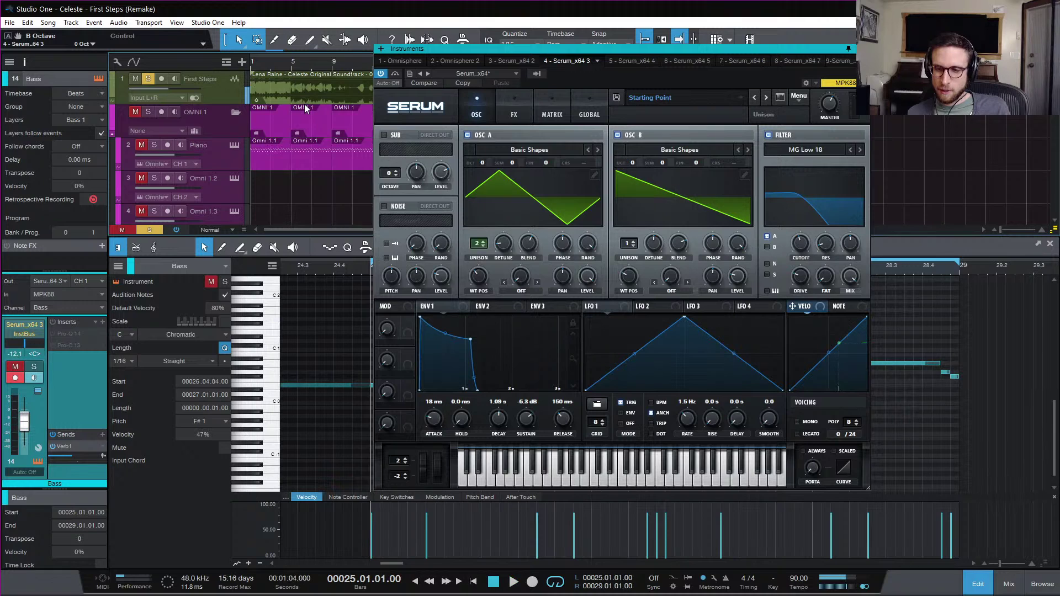
key(space)
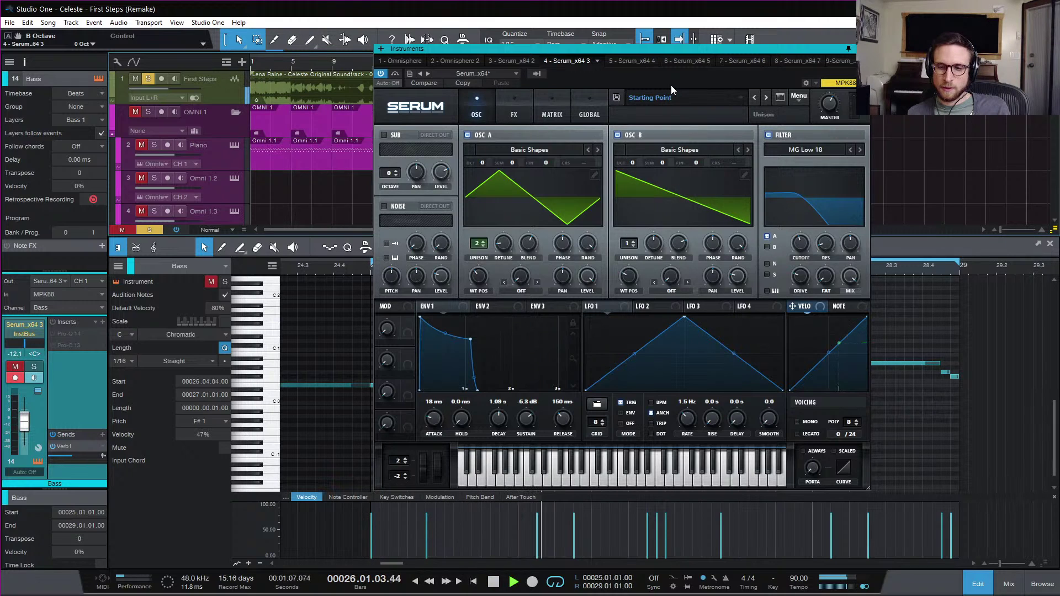
key(space)
key(space)
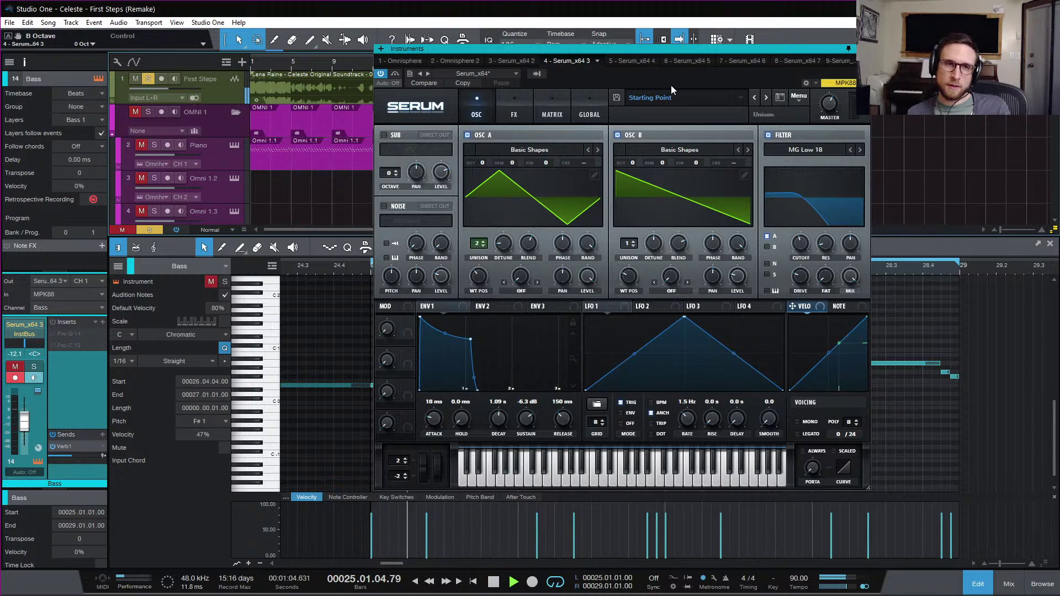
key(space)
key(space)
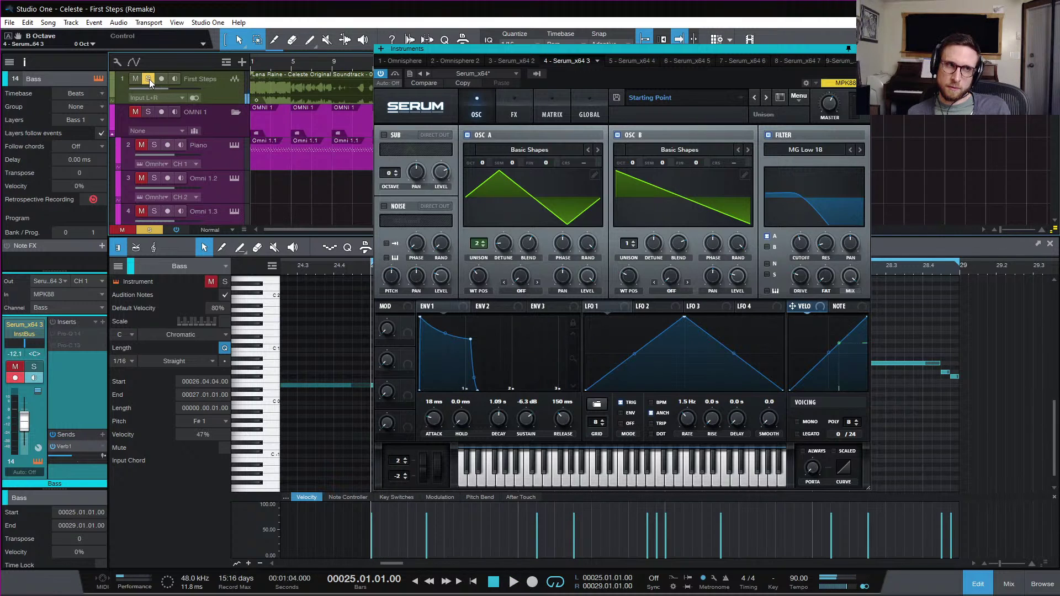
key(space)
key(space)
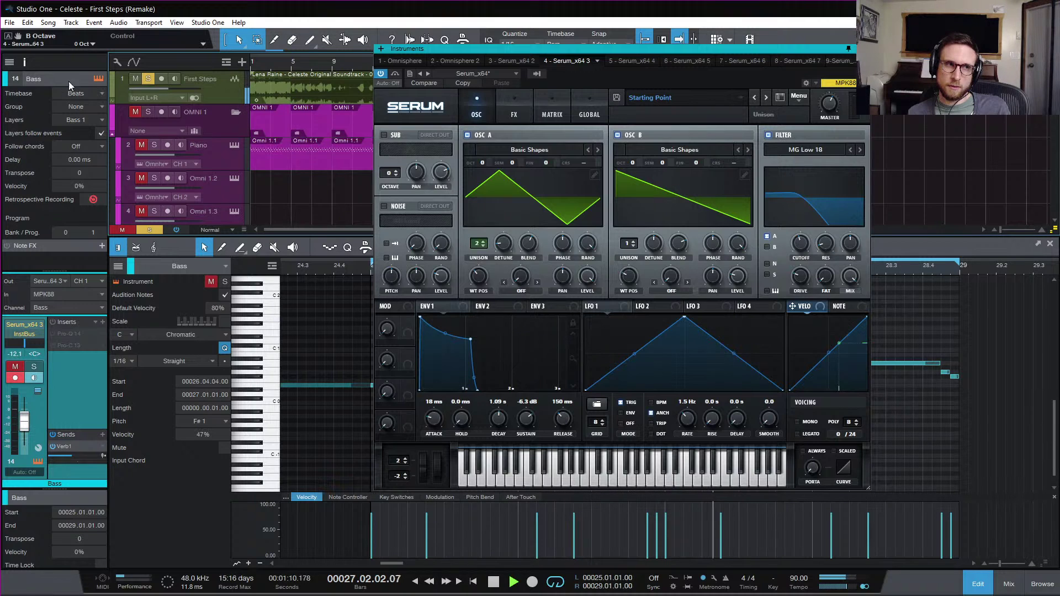
key(space)
click(149, 78)
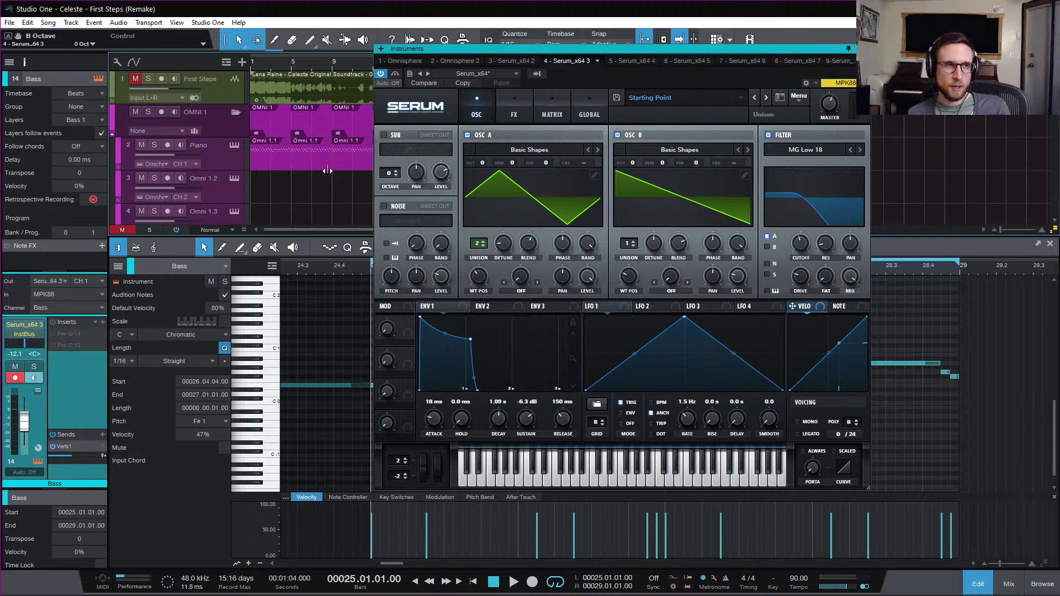
- Play the remake from bar 25 with the reference muted and turn off OSC A in the Bass synth
key(space)
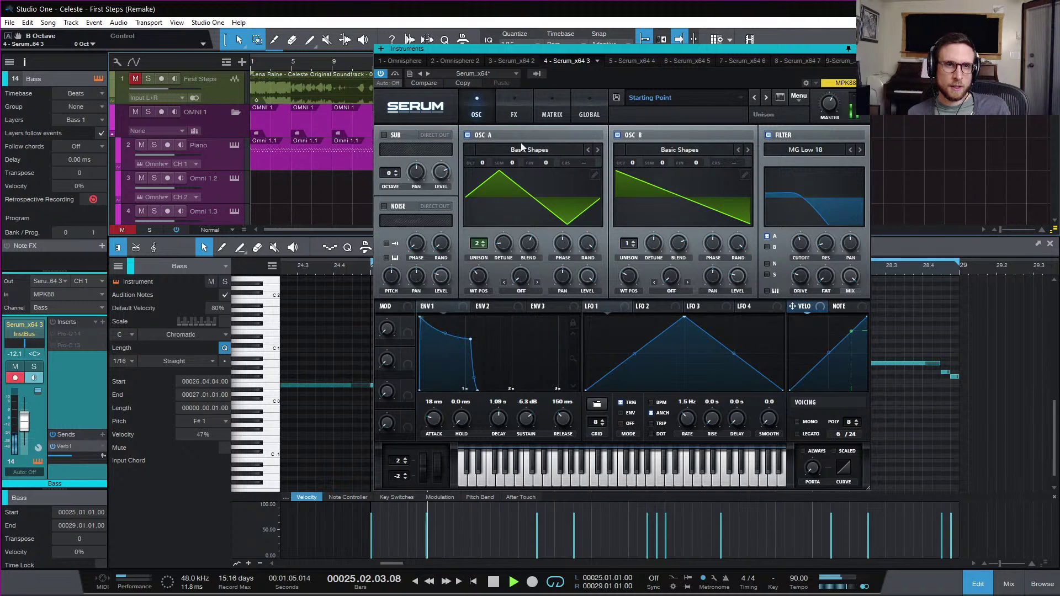
key(space)
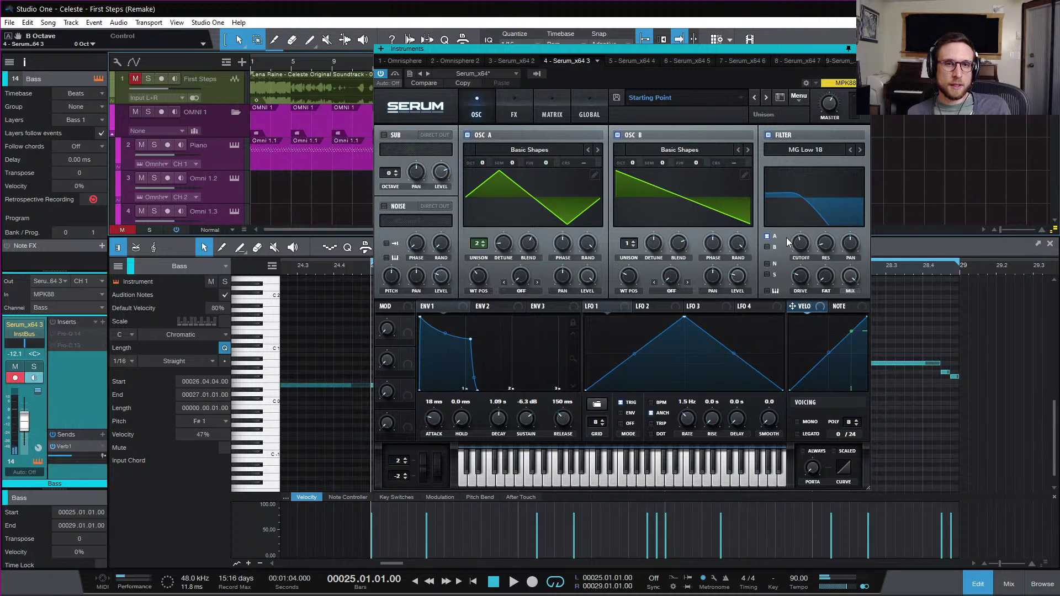
key(space)
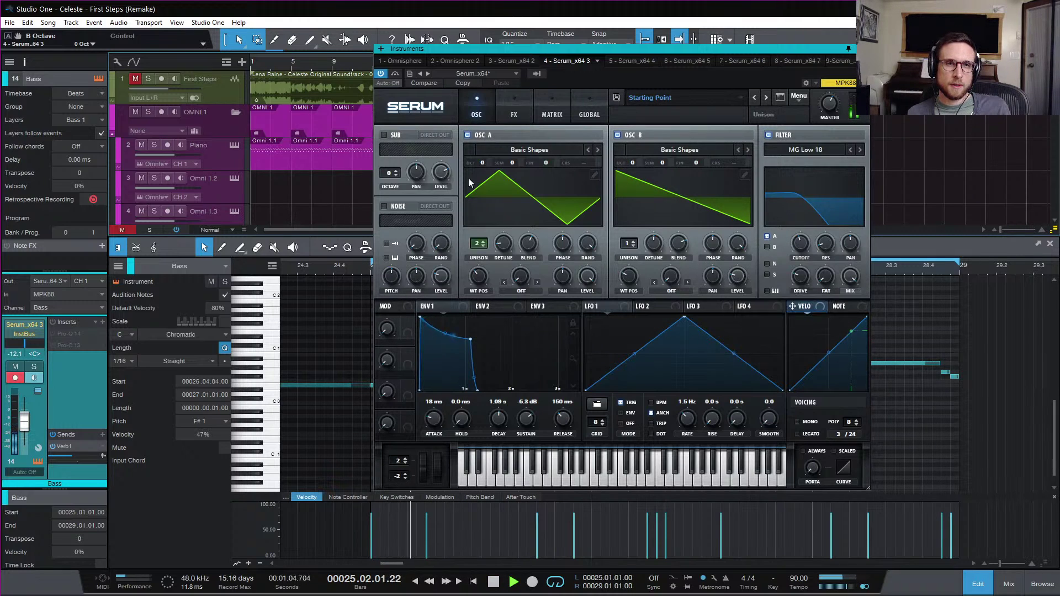
scroll(319, 144, down, 1)
scroll(319, 143, down, 10)
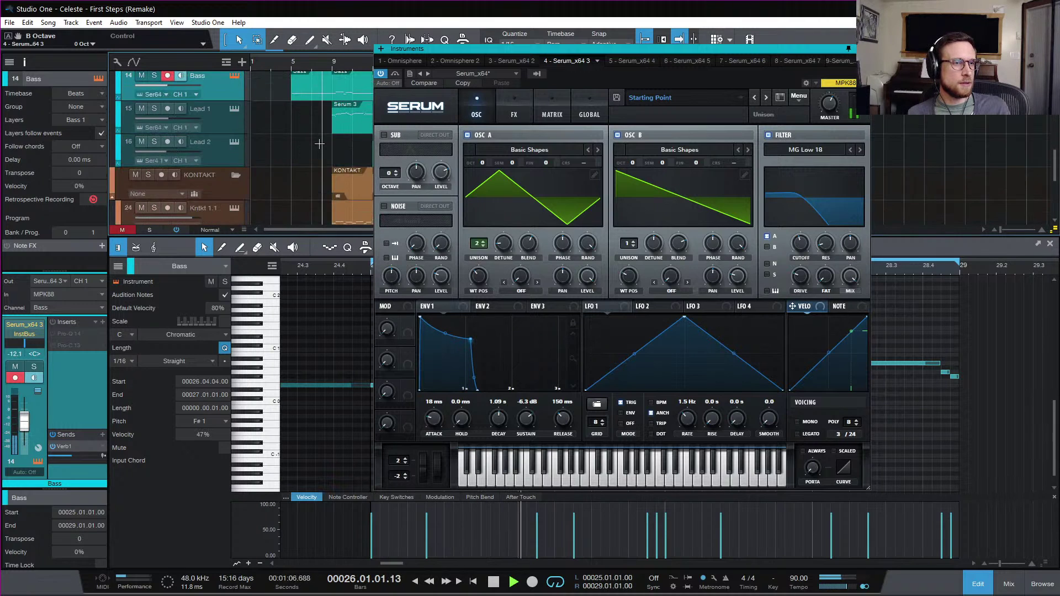
scroll(319, 144, up, 2)
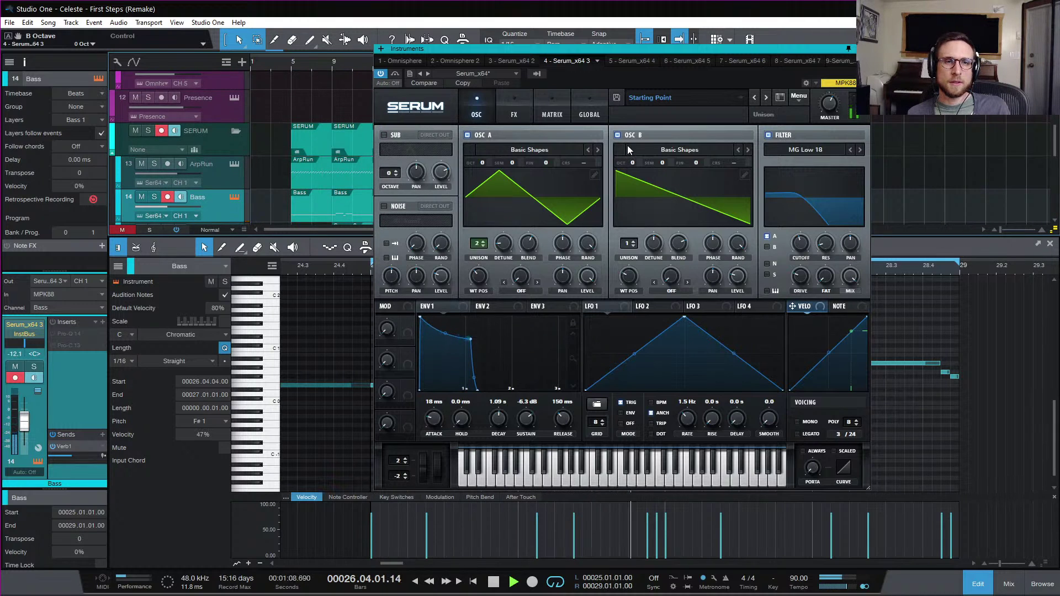
click(468, 135)
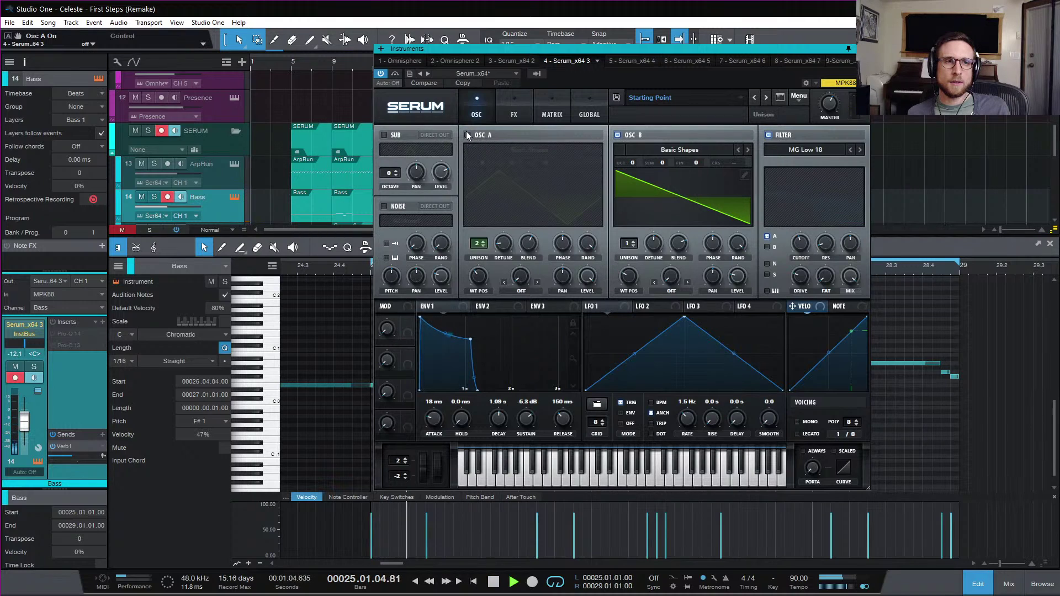
- Turn OSC A back on, raise OSC B one octave and lower its level to 45%, judging the result in playback
click(467, 136)
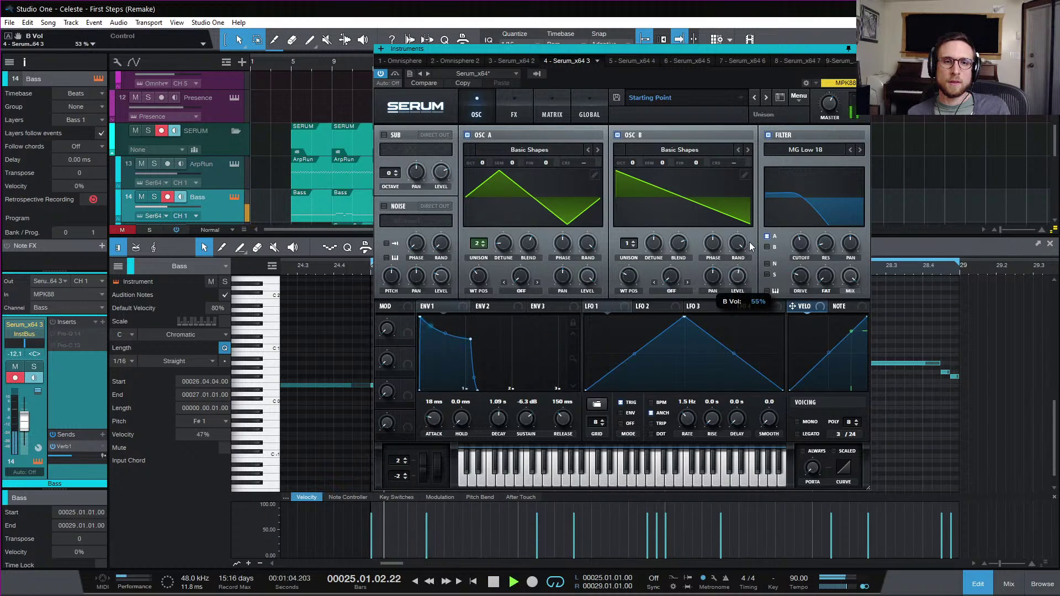
drag(632, 165, 633, 160)
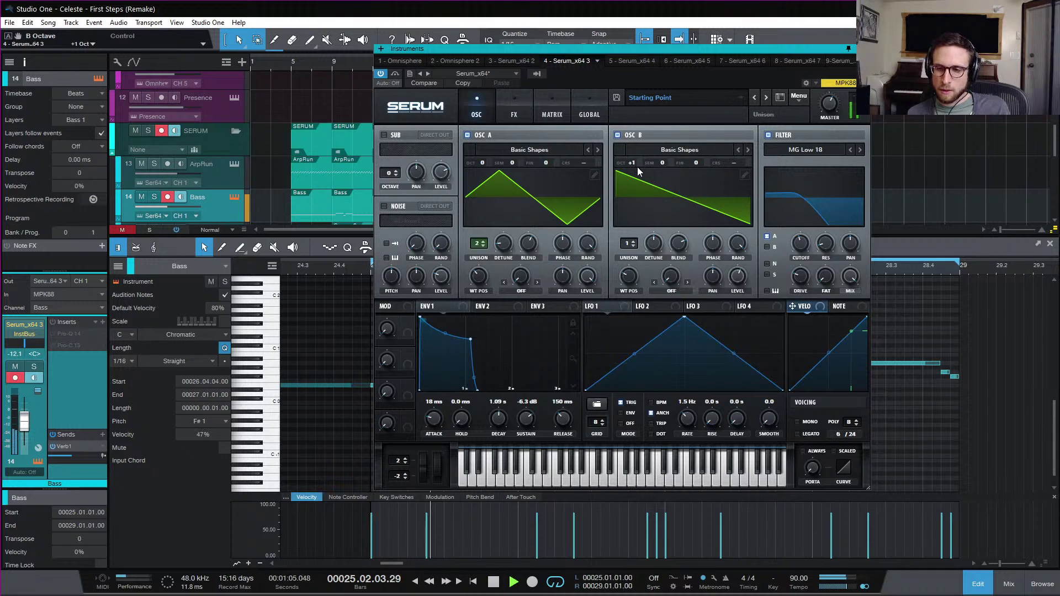
key(space)
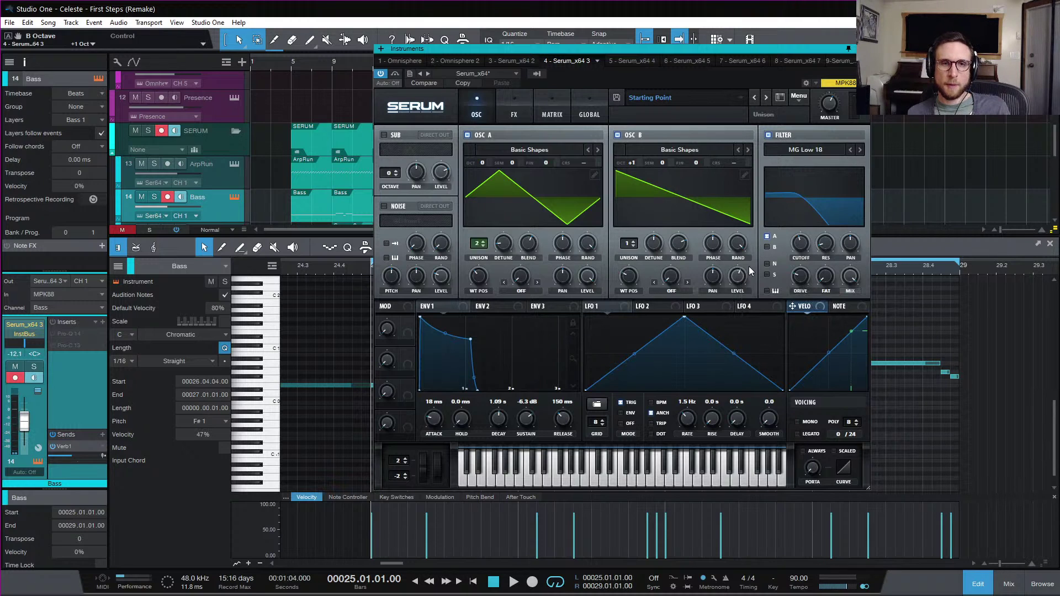
key(space)
drag(737, 279, 734, 298)
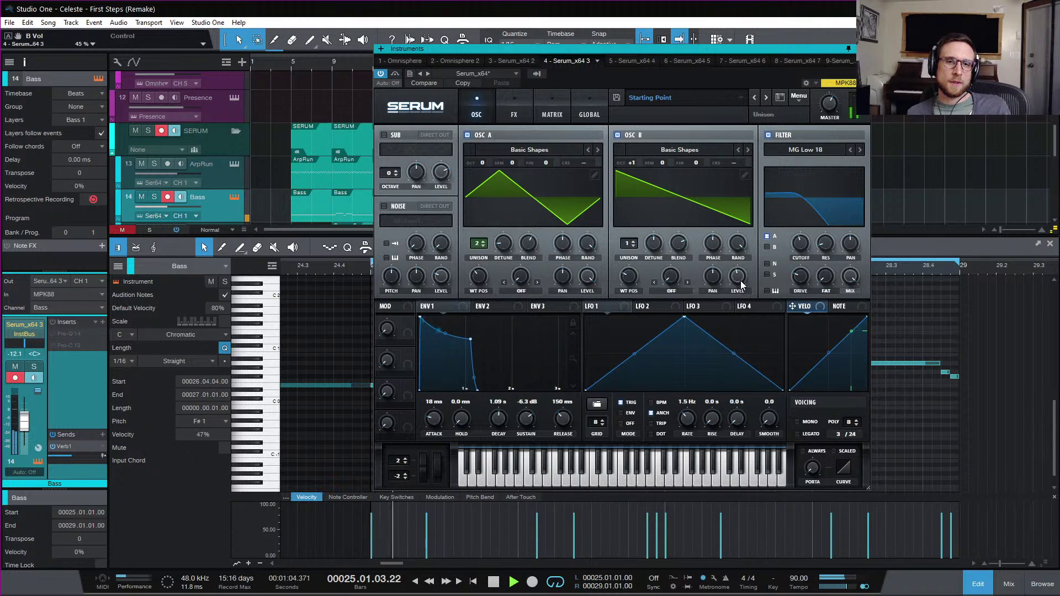
key(space)
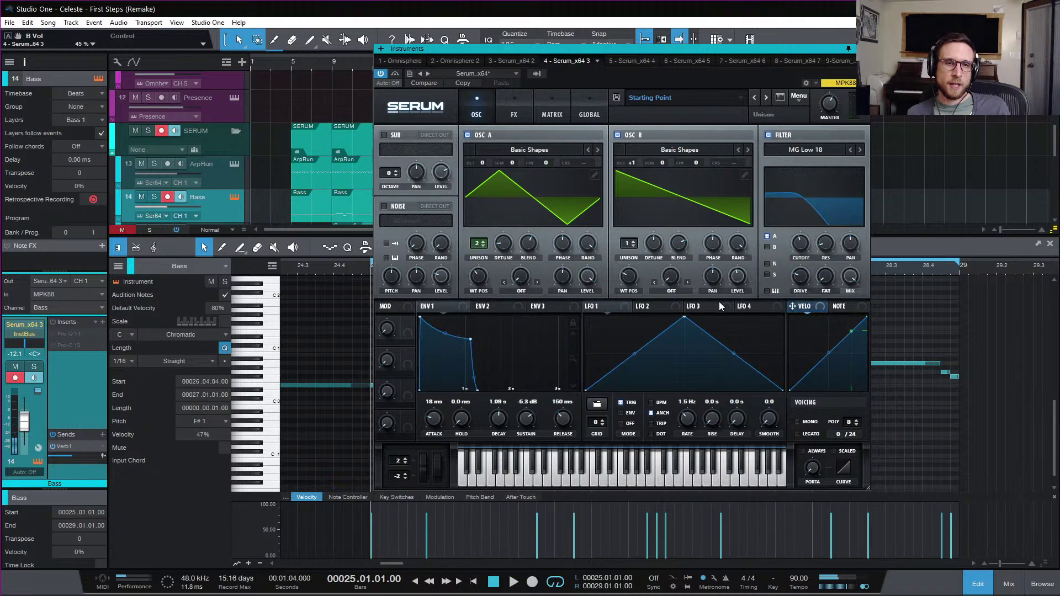
- Set Env 2's sustain to 0% and assign the envelope to OSC B's level from a 0% base with an amount of about 81
click(511, 310)
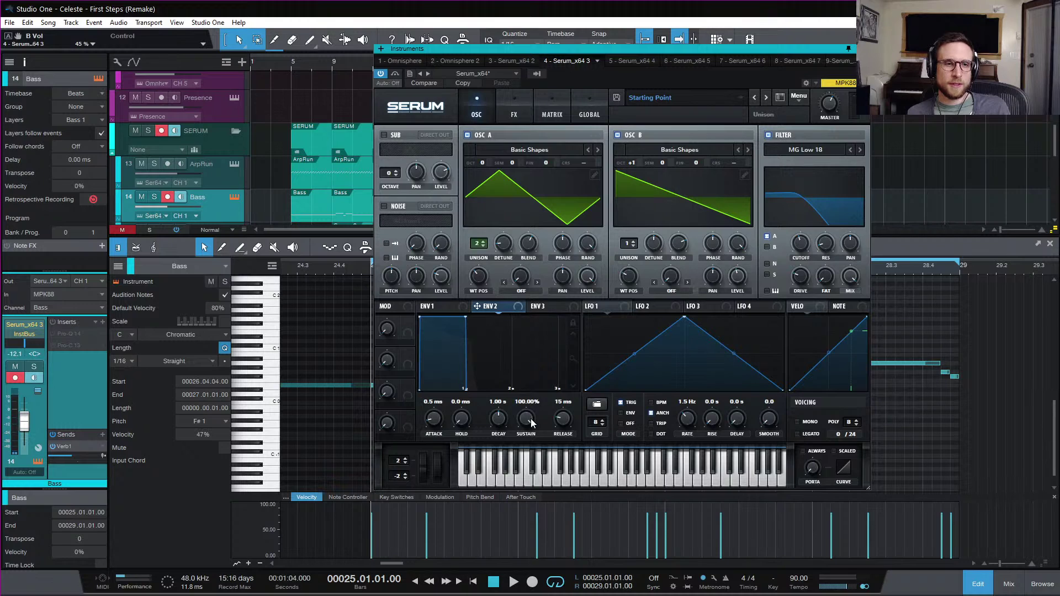
drag(527, 419, 527, 475)
drag(442, 377, 436, 390)
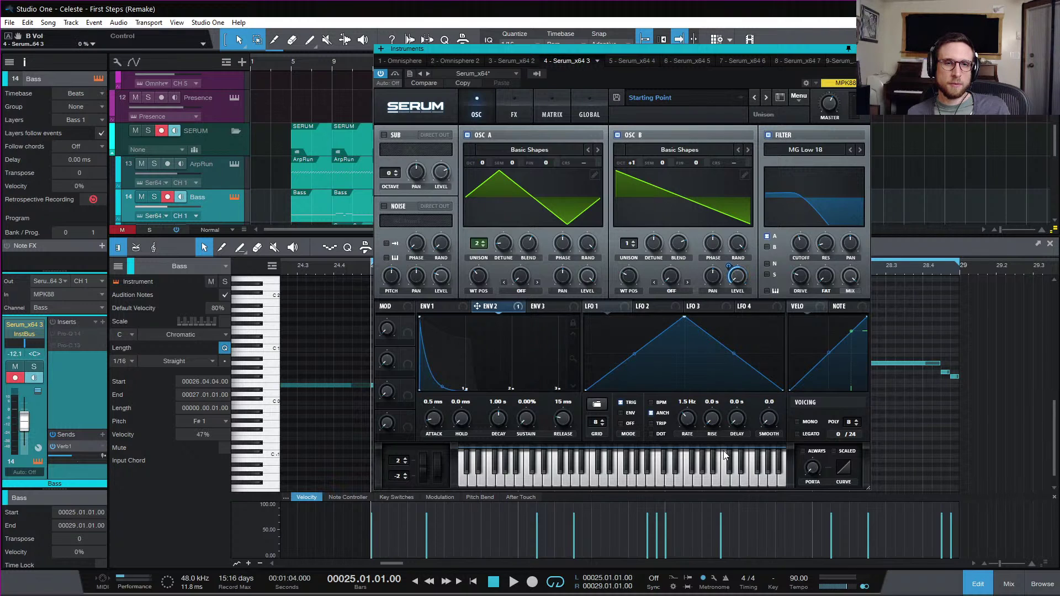
key(space)
drag(736, 274, 731, 251)
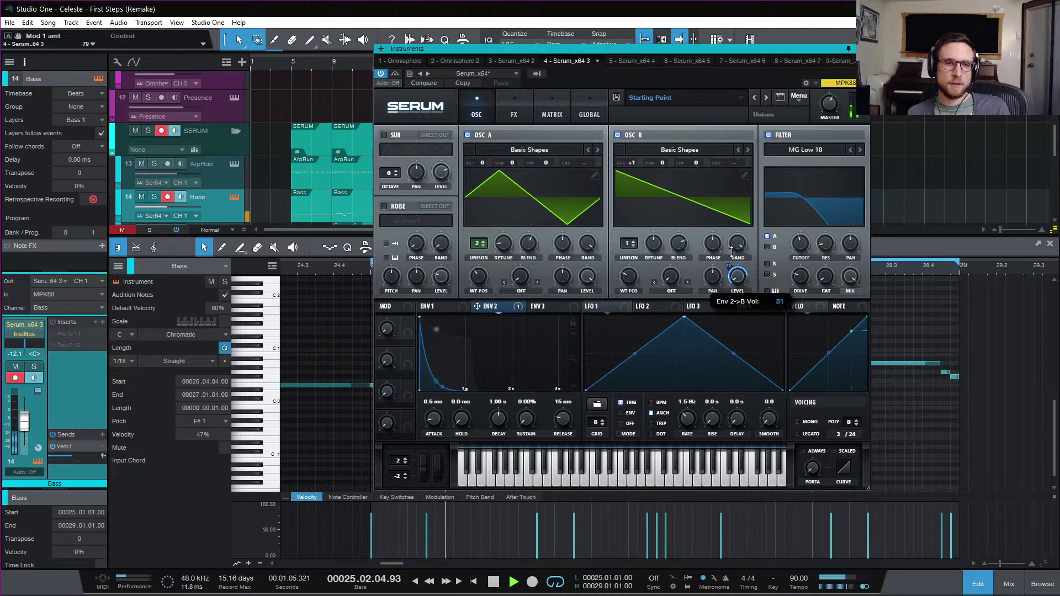
- Set Env 2's decay to 8.05 s, enable mono voicing and reduce the envelope's amount on OSC B's level to 56
drag(497, 425, 502, 418)
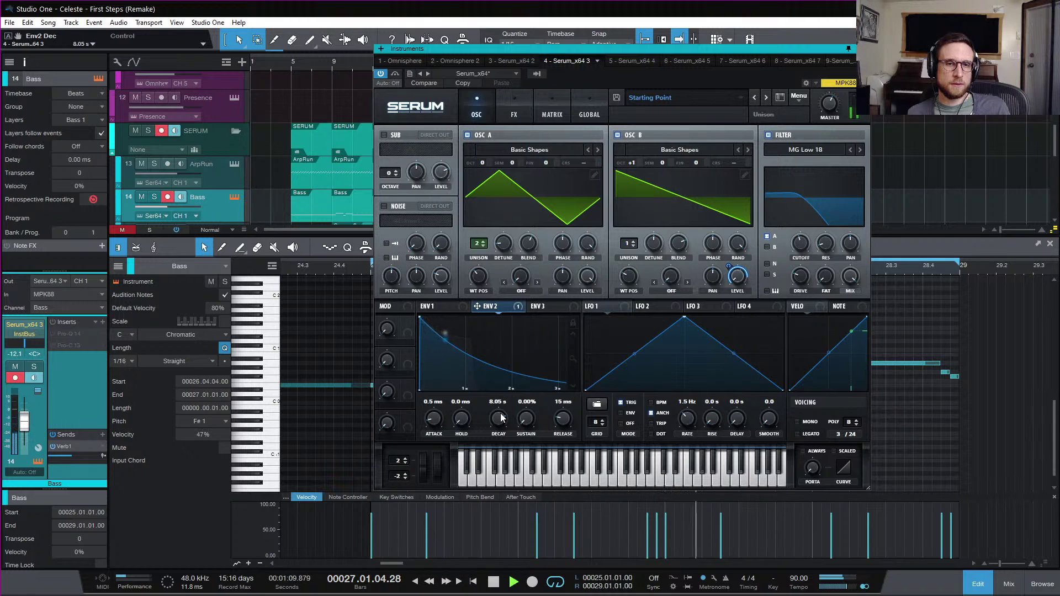
click(797, 422)
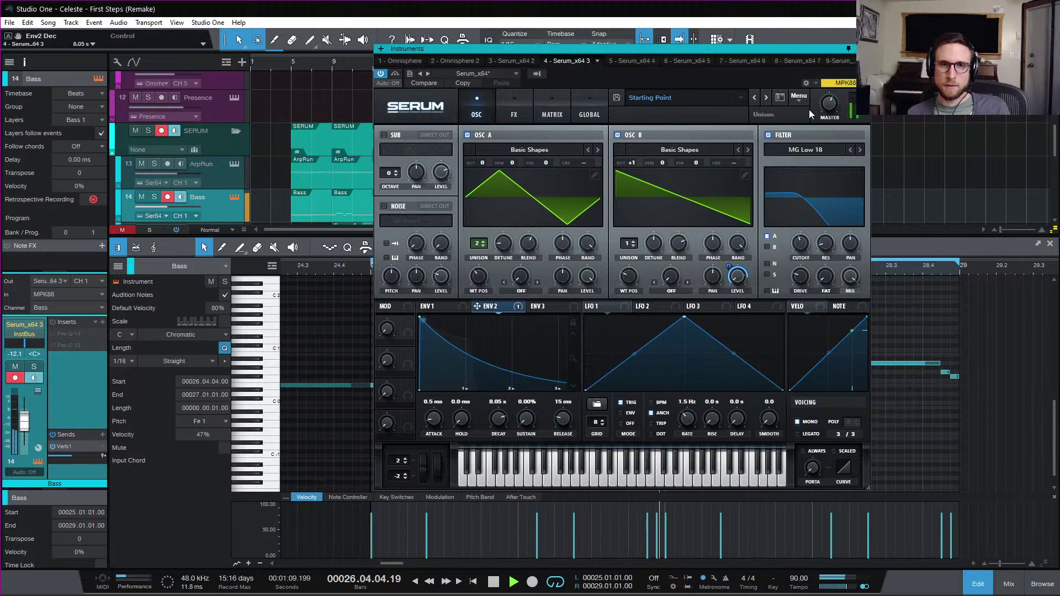
drag(729, 266, 730, 284)
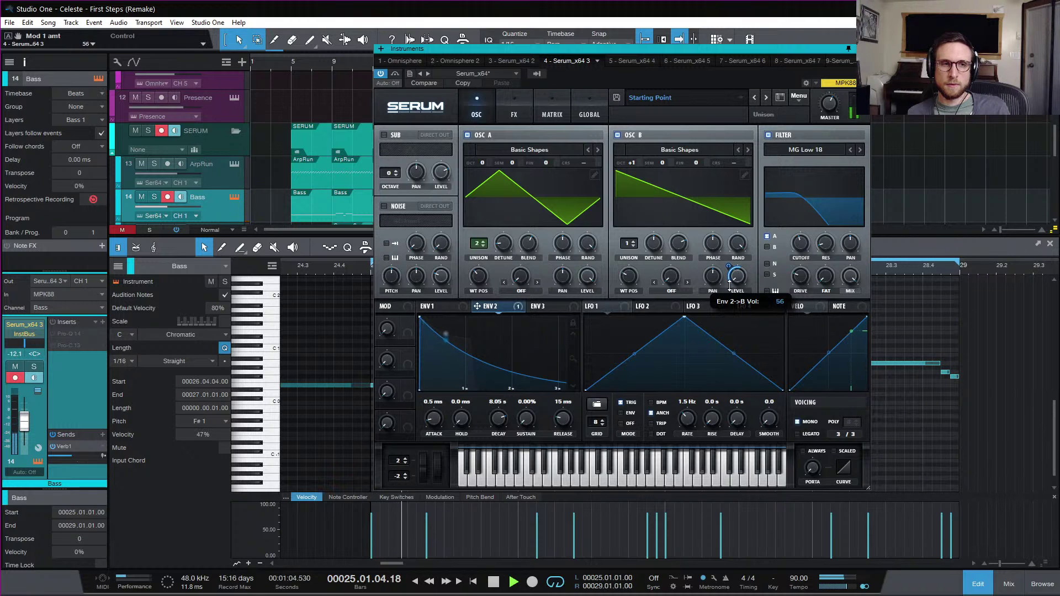
- In the Kontakt clip at bar 25, copy the two short notes ending bar 26 to the end of bar 28 and play it back
drag(829, 49, 715, 291)
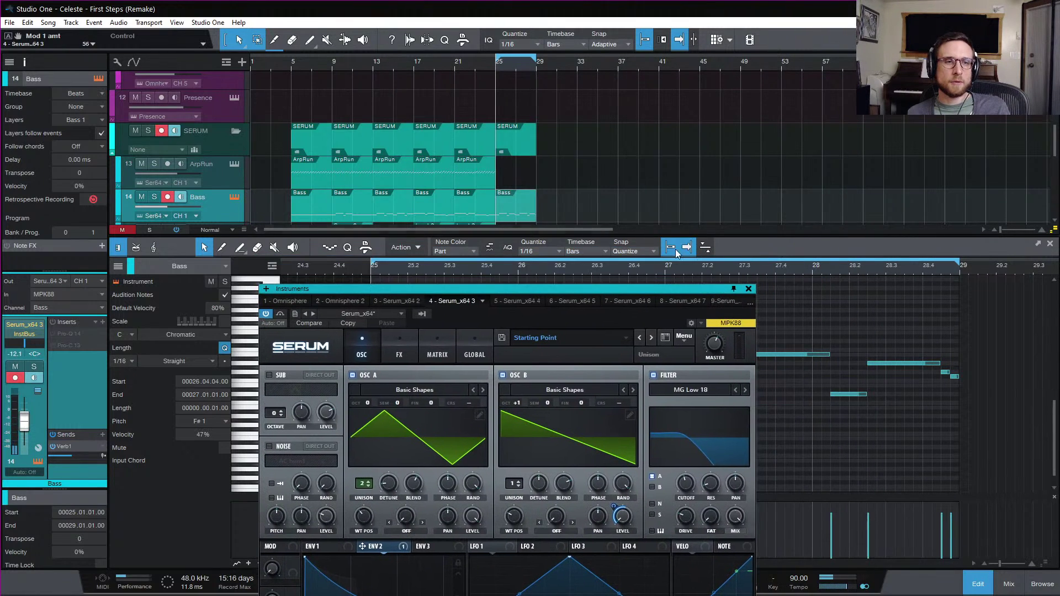
scroll(588, 153, down, 10)
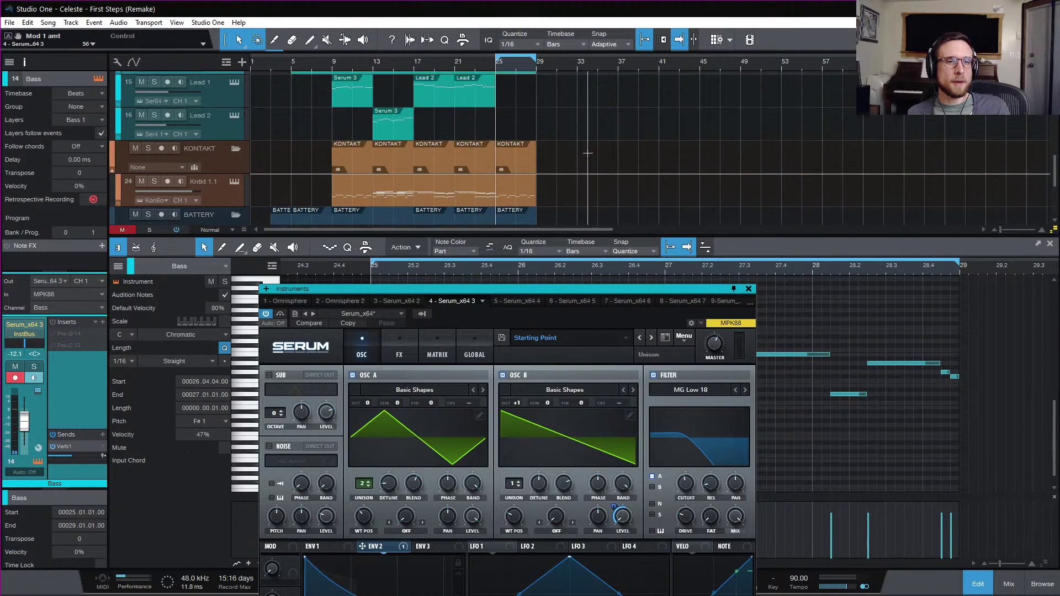
click(528, 194)
click(922, 288)
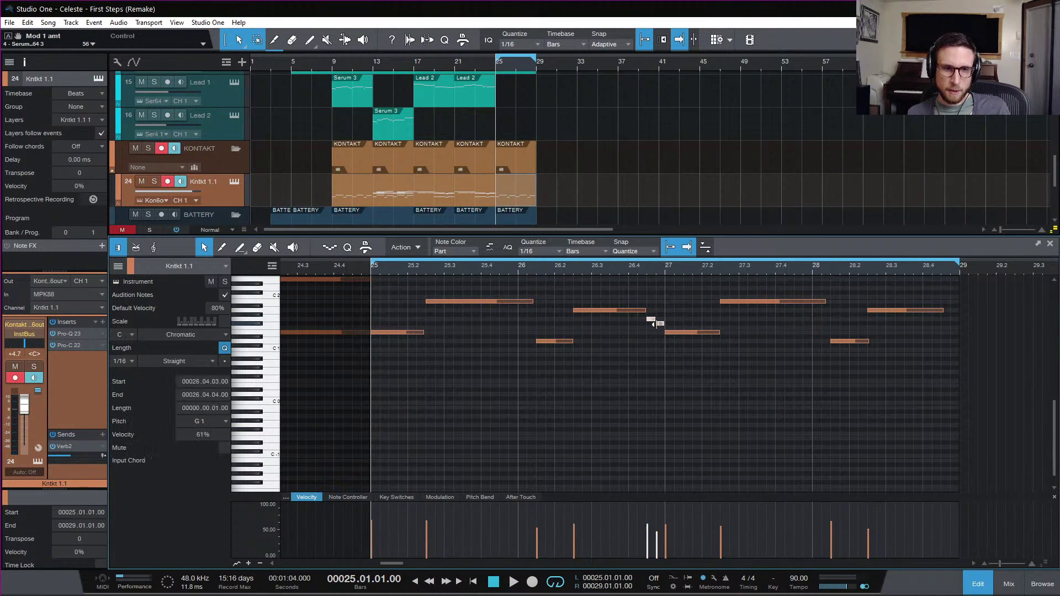
drag(661, 323, 939, 311)
key(space)
click(775, 449)
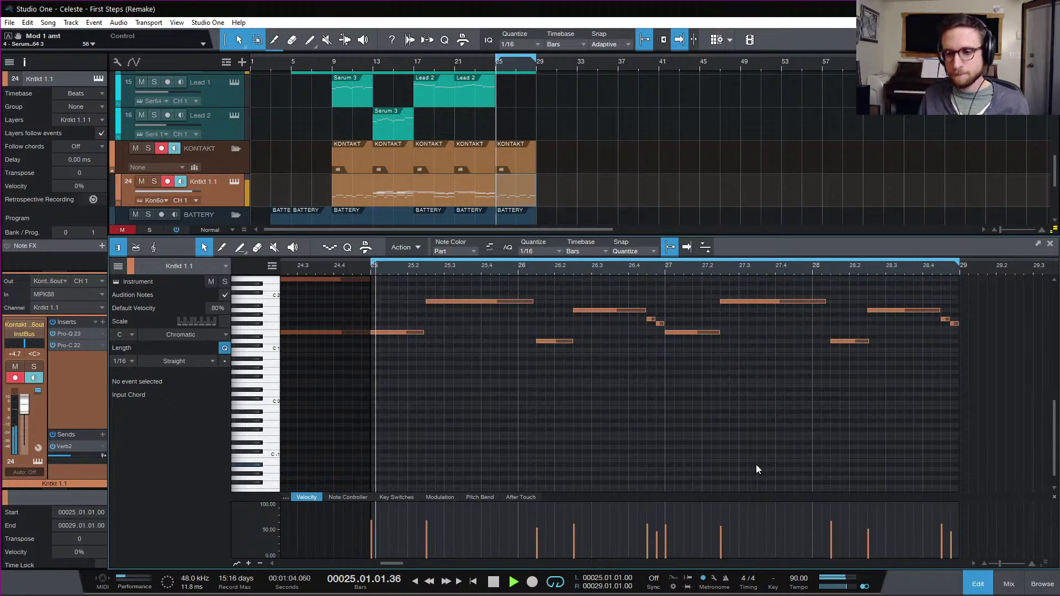
key(space)
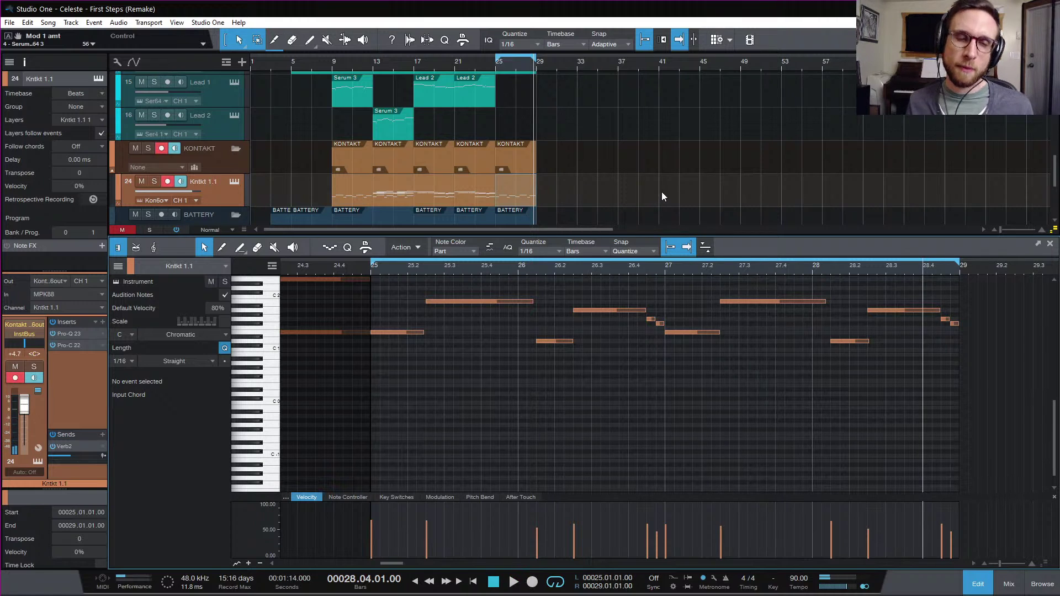
- Close the note editor, review the arrangement's tracks and play the remake from bar 25
click(978, 583)
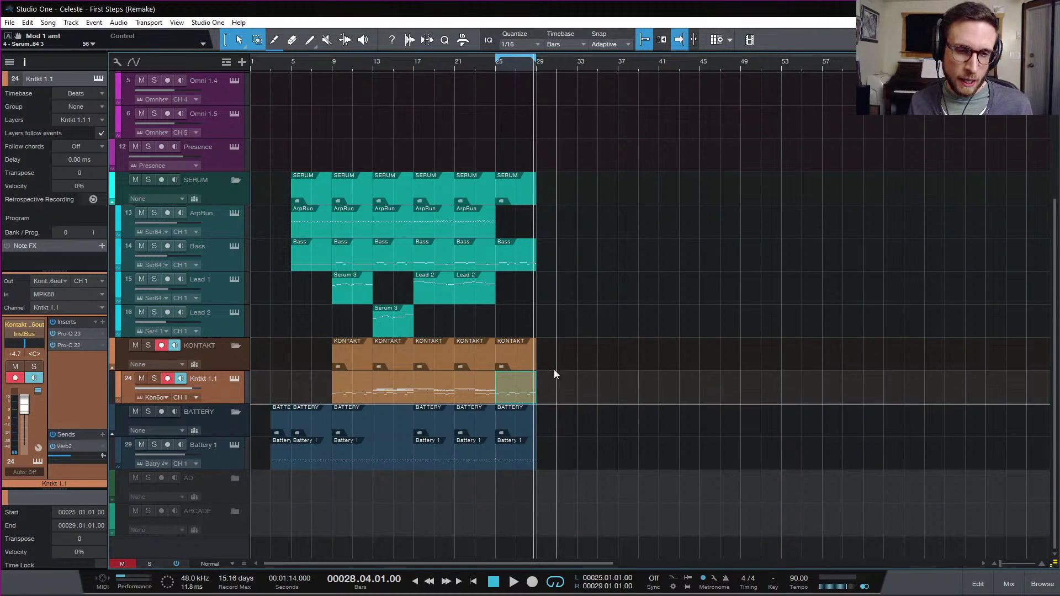
click(495, 68)
scroll(549, 148, up, 1)
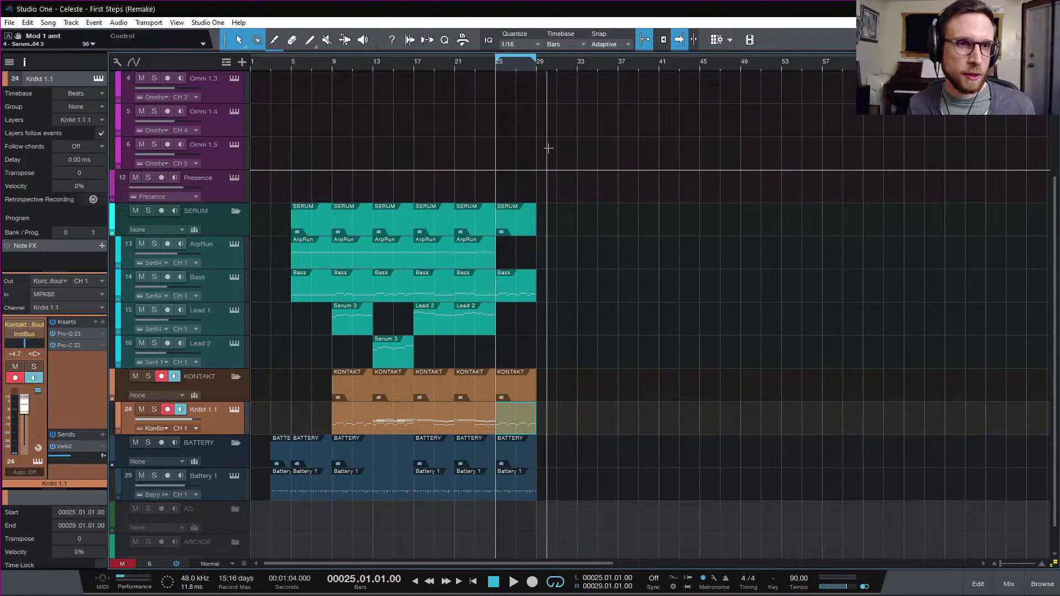
scroll(547, 145, up, 4)
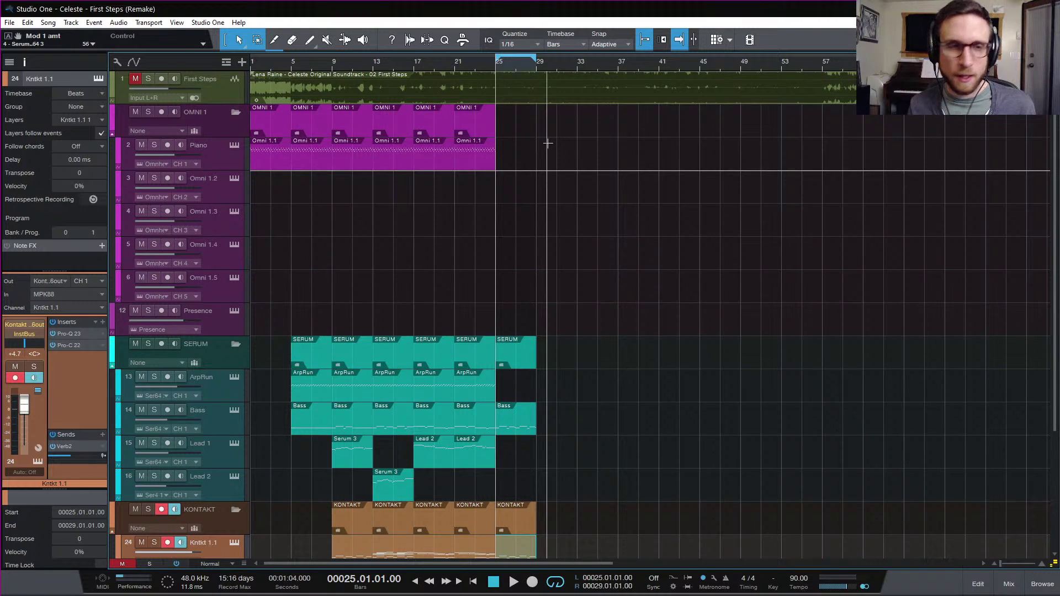
scroll(525, 102, down, 5)
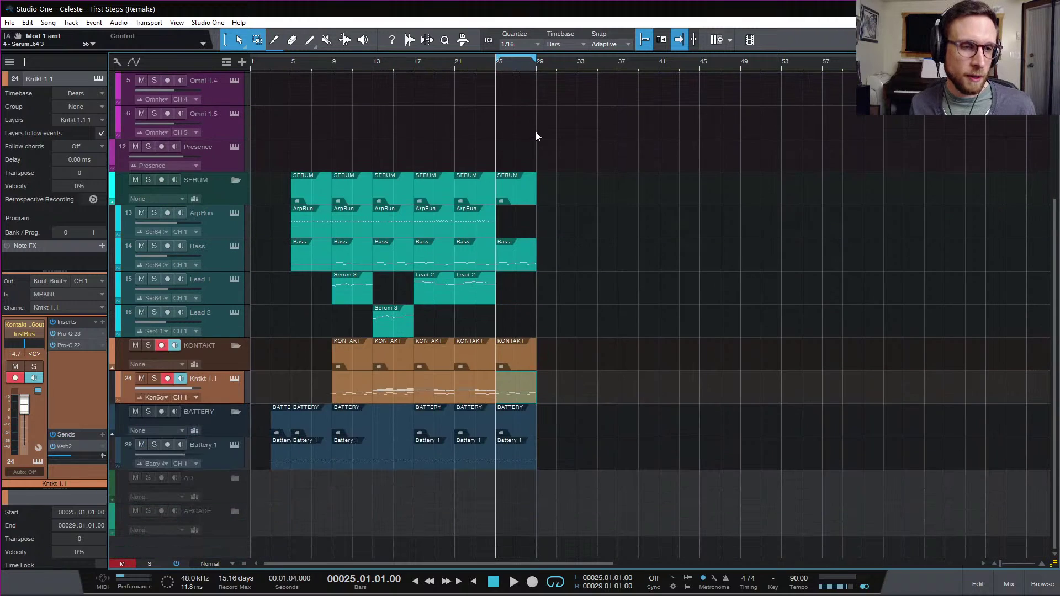
click(475, 65)
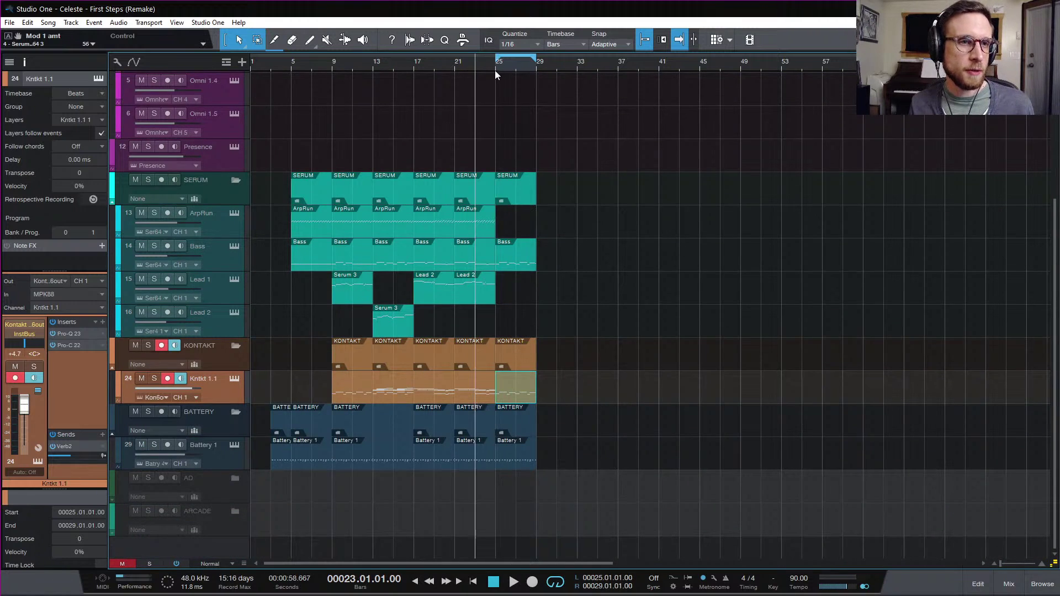
click(495, 66)
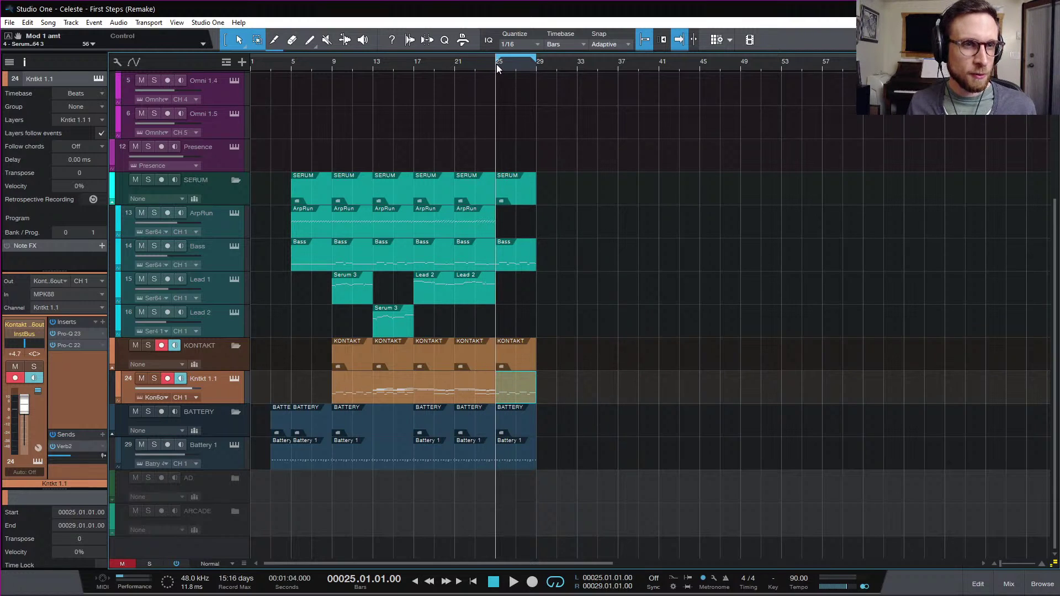
key(space)
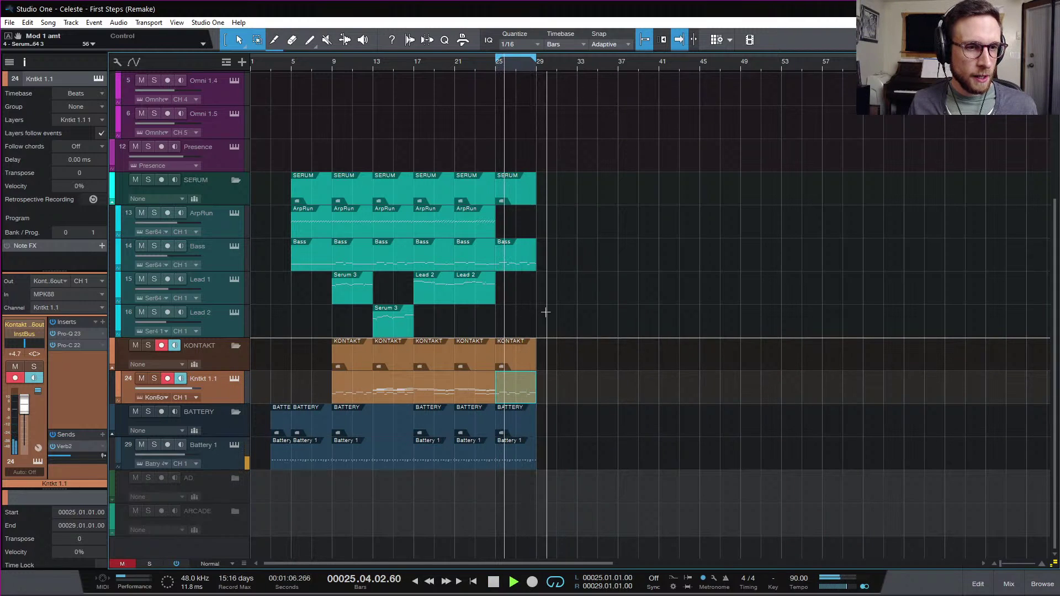
key(space)
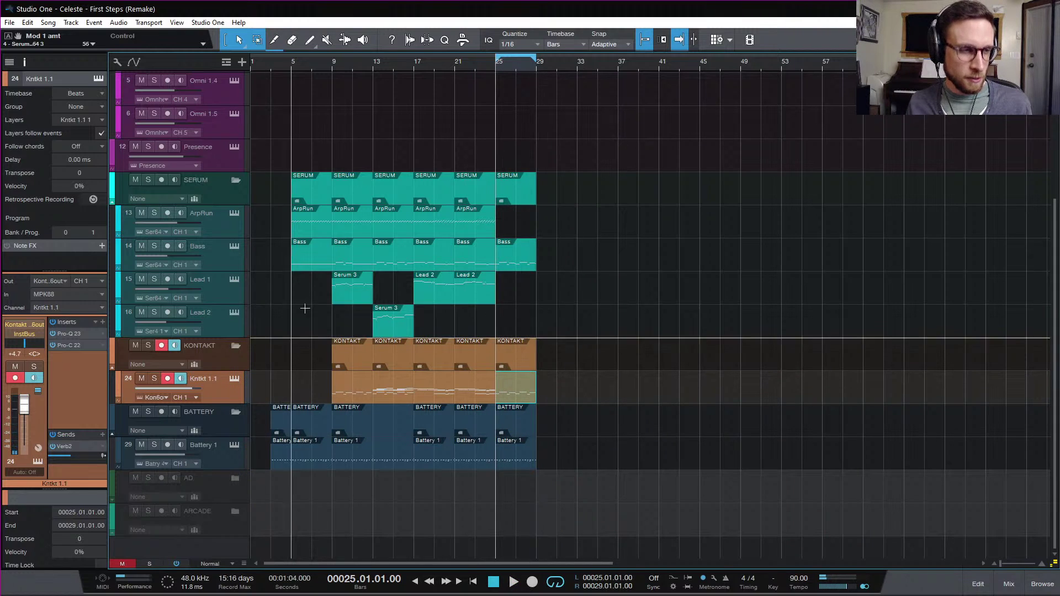
- Unmute and solo the First Steps reference and listen repeatedly from bar 25 for the missing parts
scroll(237, 209, up, 5)
click(219, 92)
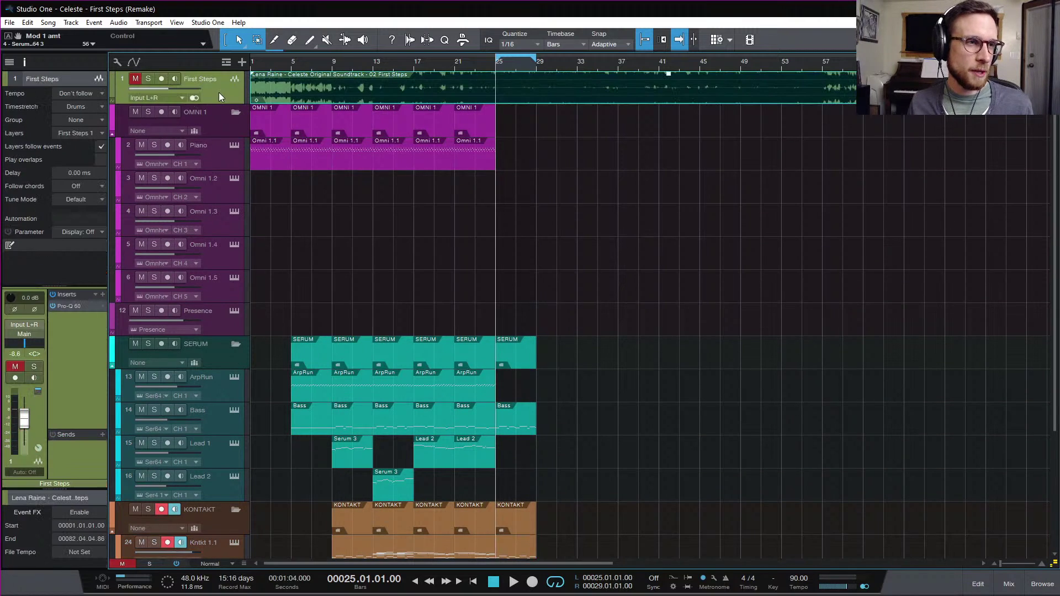
key(m)
key(s)
key(space)
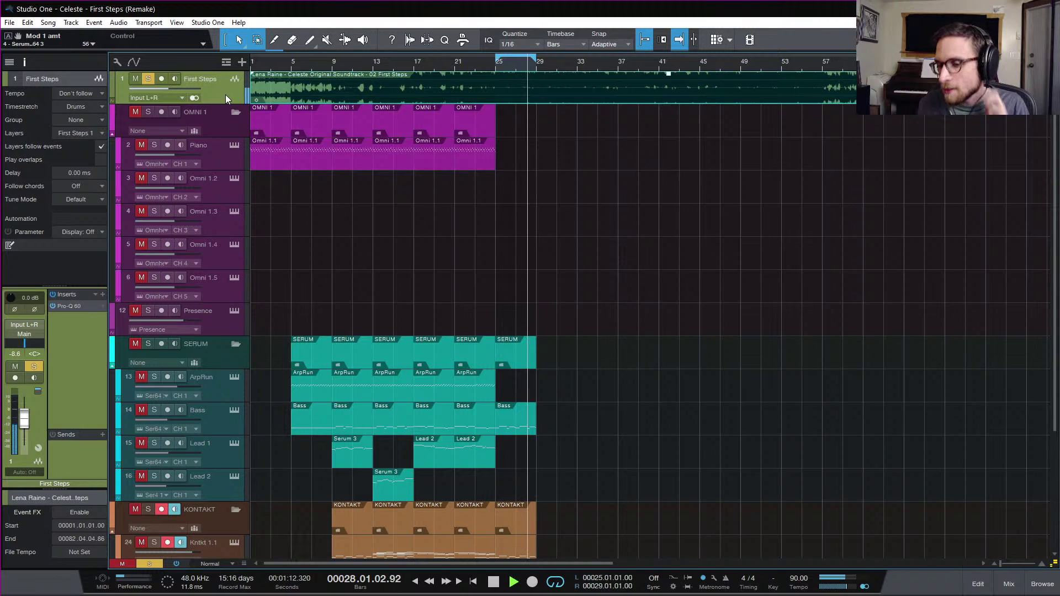
key(space)
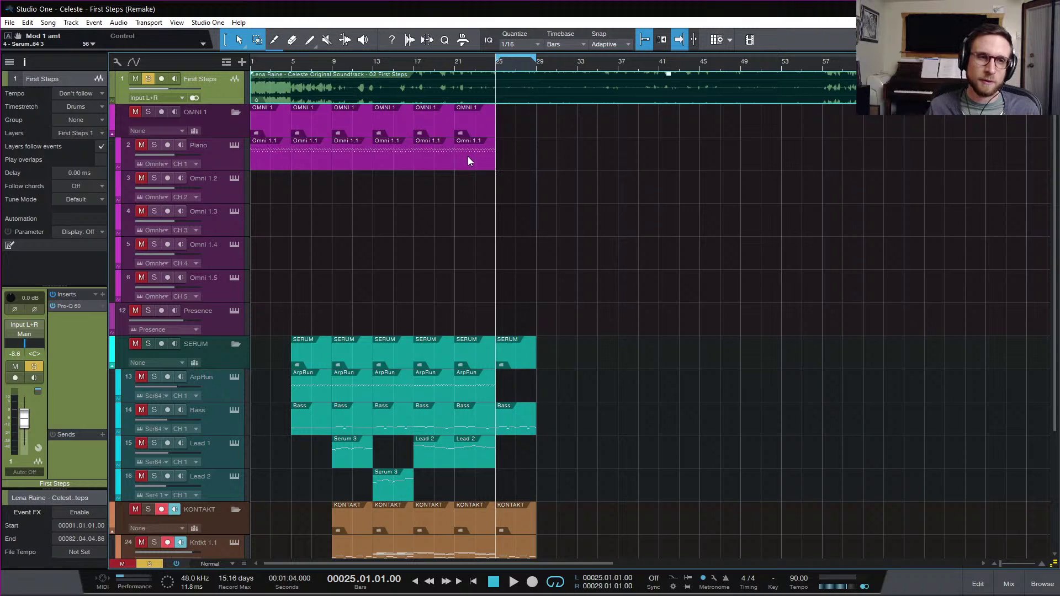
click(453, 61)
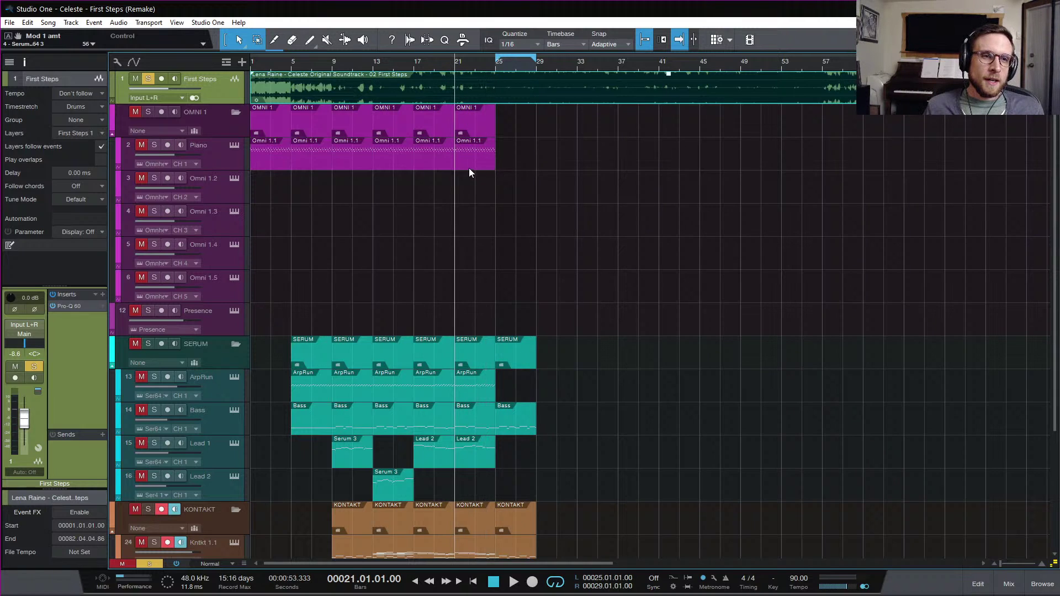
click(496, 65)
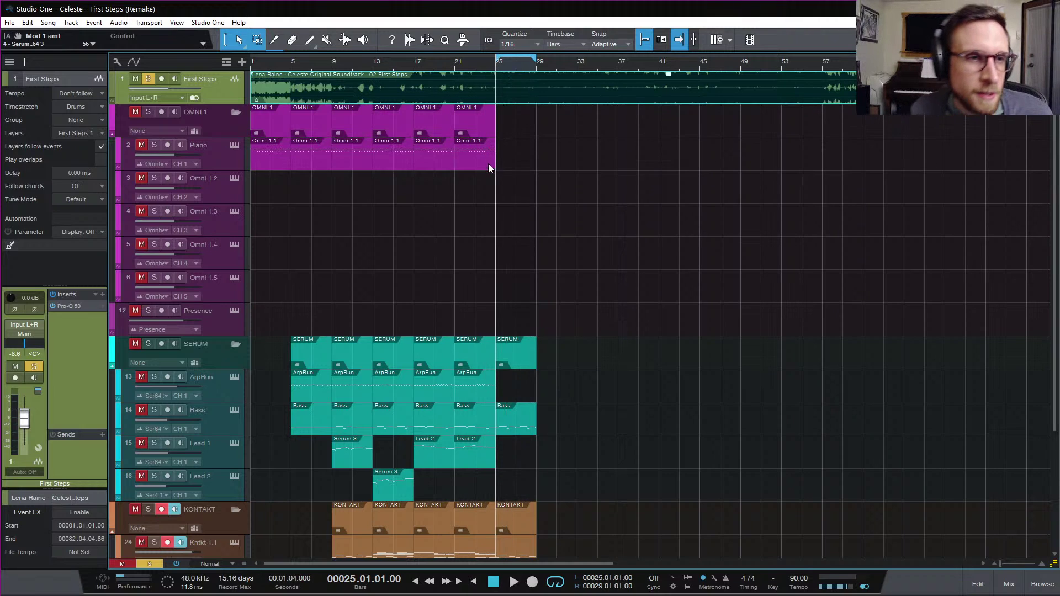
key(space)
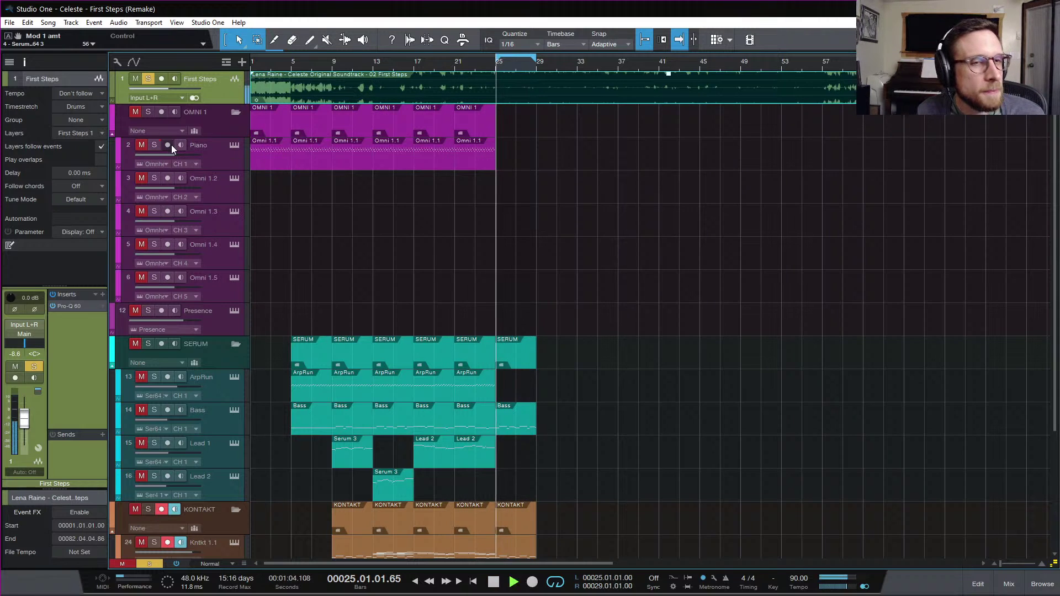
key(space)
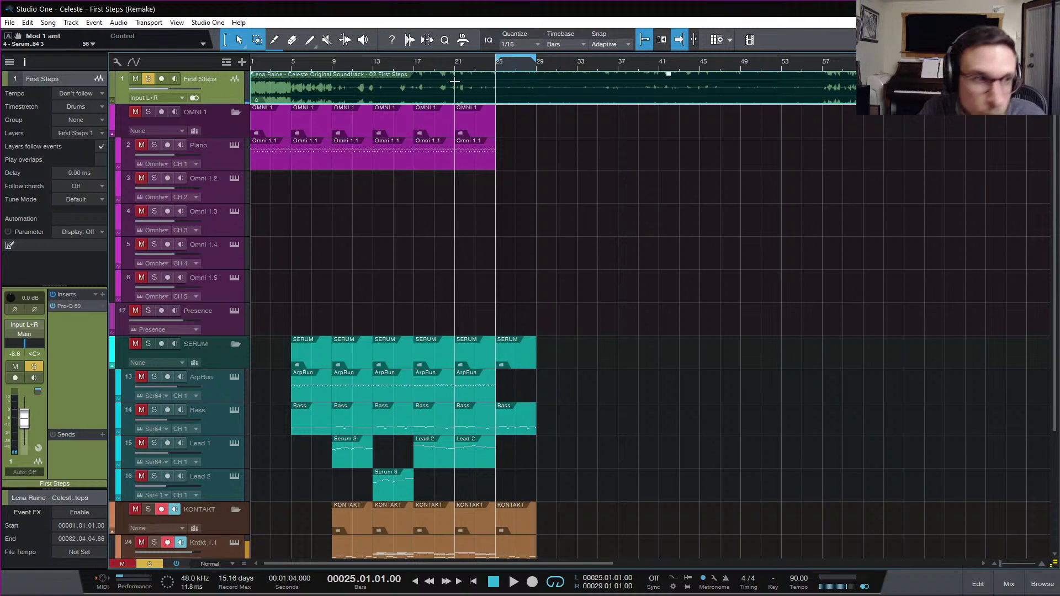
key(space)
key(space)
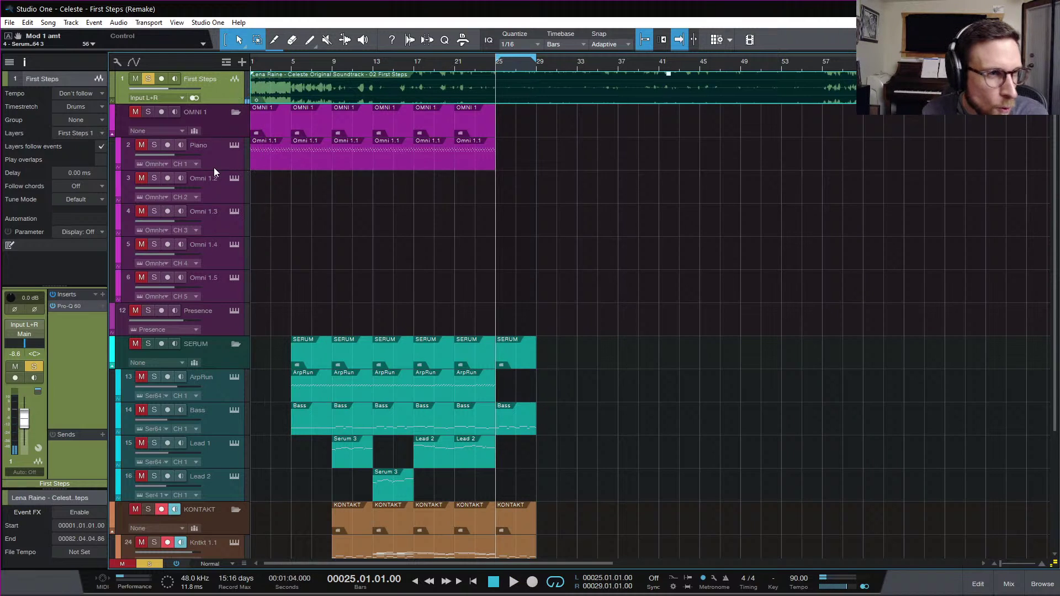
- Clear the reference's solo and briefly play the remake from bar 25 for comparison
key(s)
key(space)
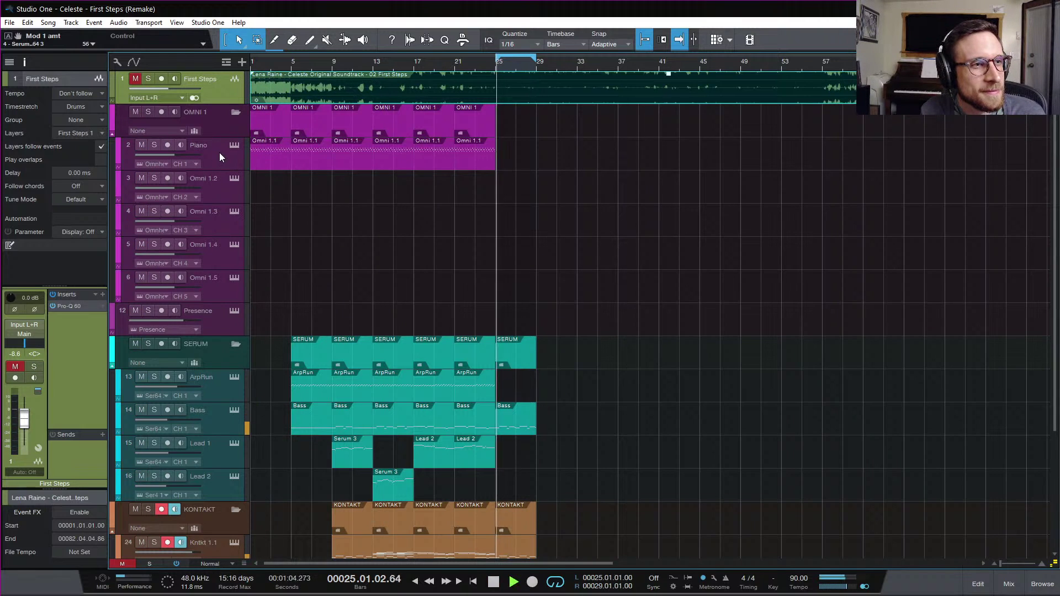
key(space)
- Duplicate the ArpRun clip from bar 21 to bar 25 and open the copy in the note editor
drag(475, 154, 513, 157)
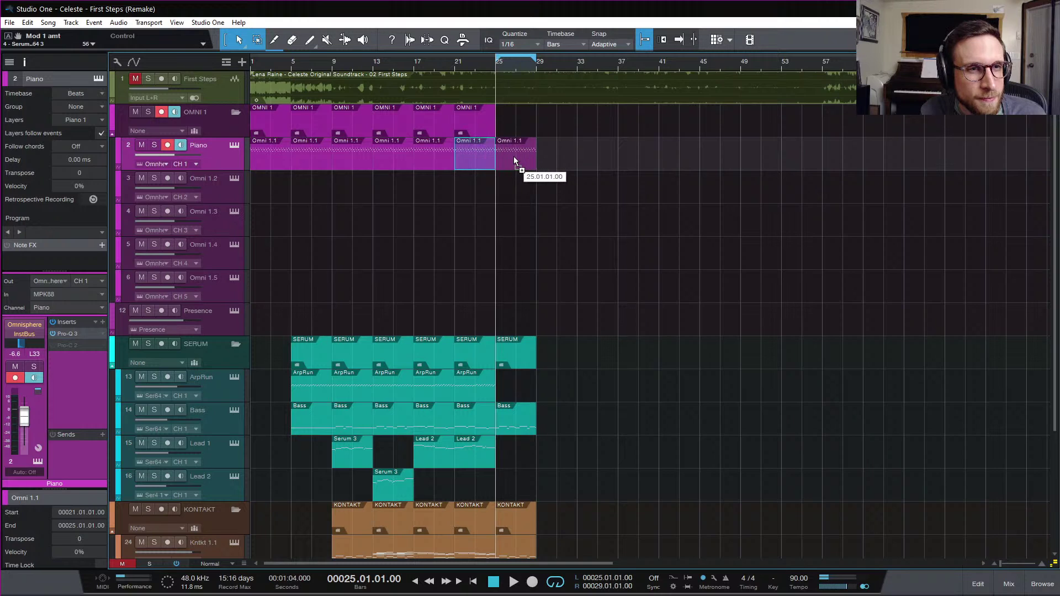
key(ctrl+z)
drag(493, 396, 516, 391)
double_click(516, 391)
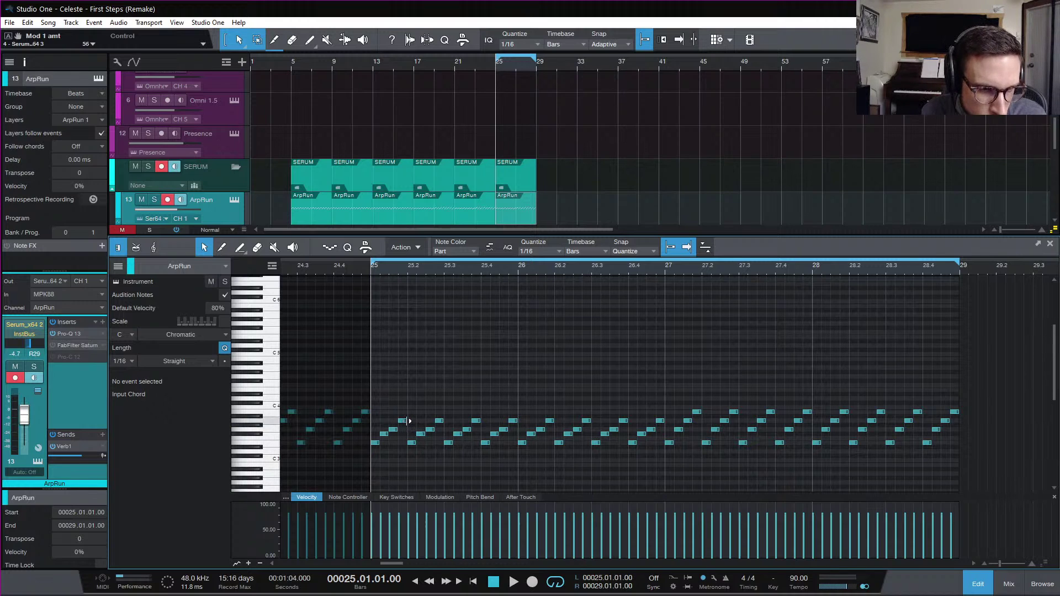
- Unmute and solo the First Steps reference and listen to it from bar 25
click(408, 421)
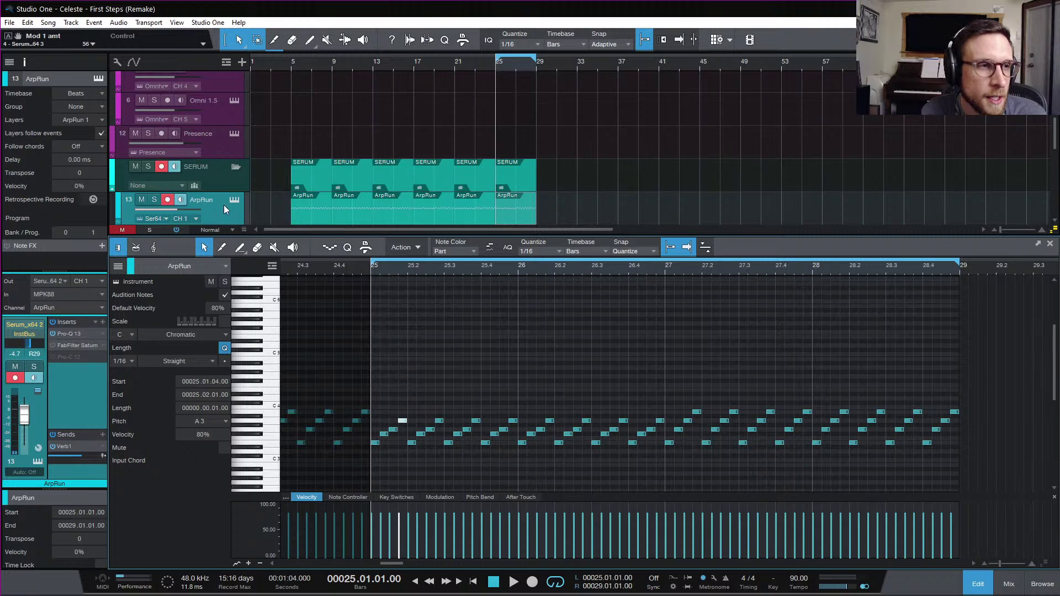
scroll(292, 159, up, 10)
click(233, 95)
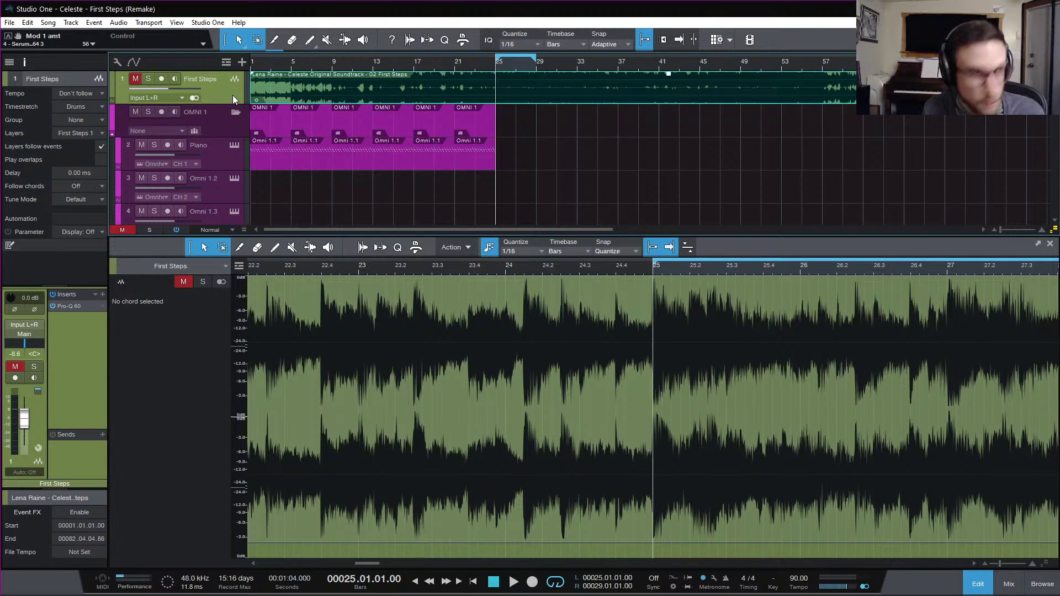
key(m)
key(s)
key(space)
scroll(601, 182, down, 2)
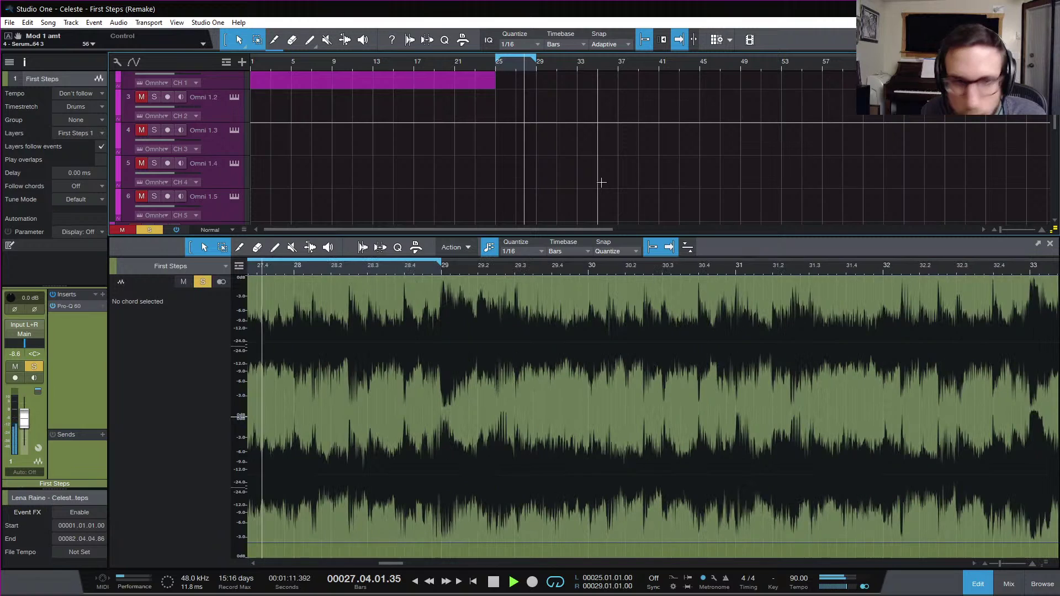
scroll(601, 182, down, 5)
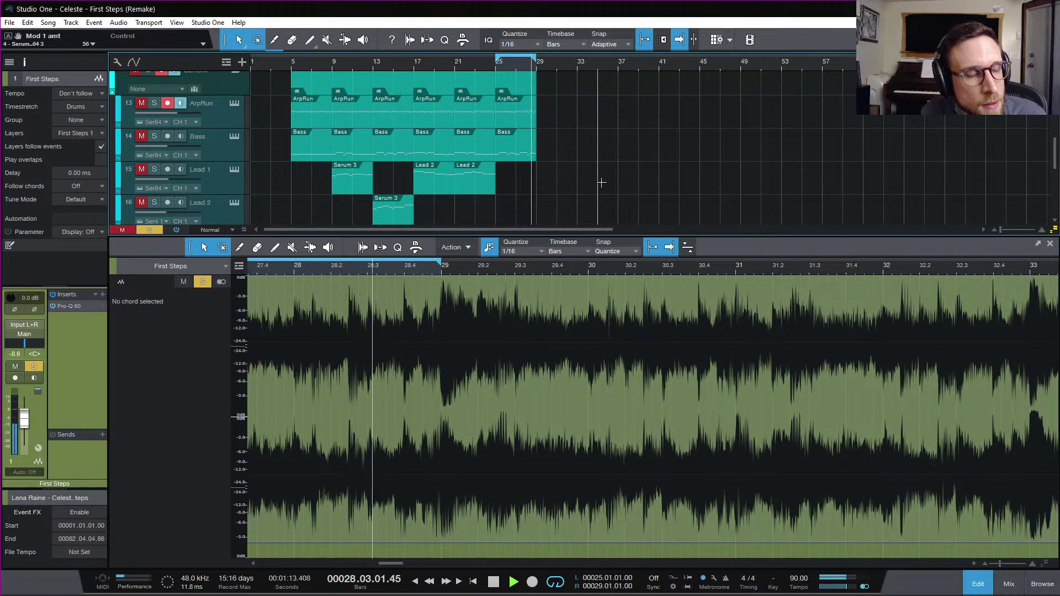
scroll(601, 182, down, 2)
key(space)
- Clear the reference's solo and play the remake from bar 25
scroll(583, 170, up, 7)
key(s)
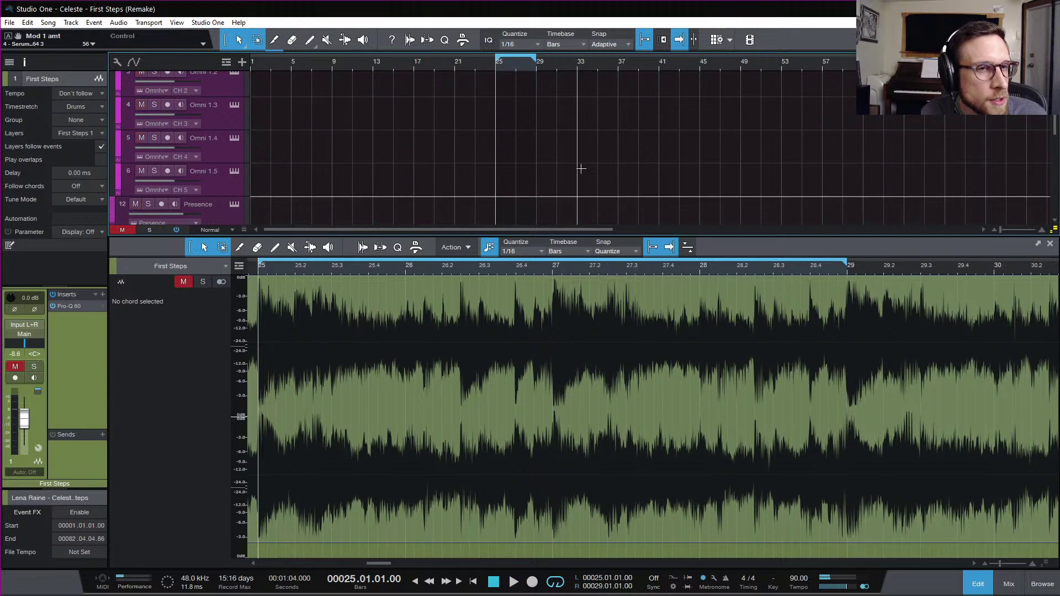
scroll(583, 166, down, 3)
key(space)
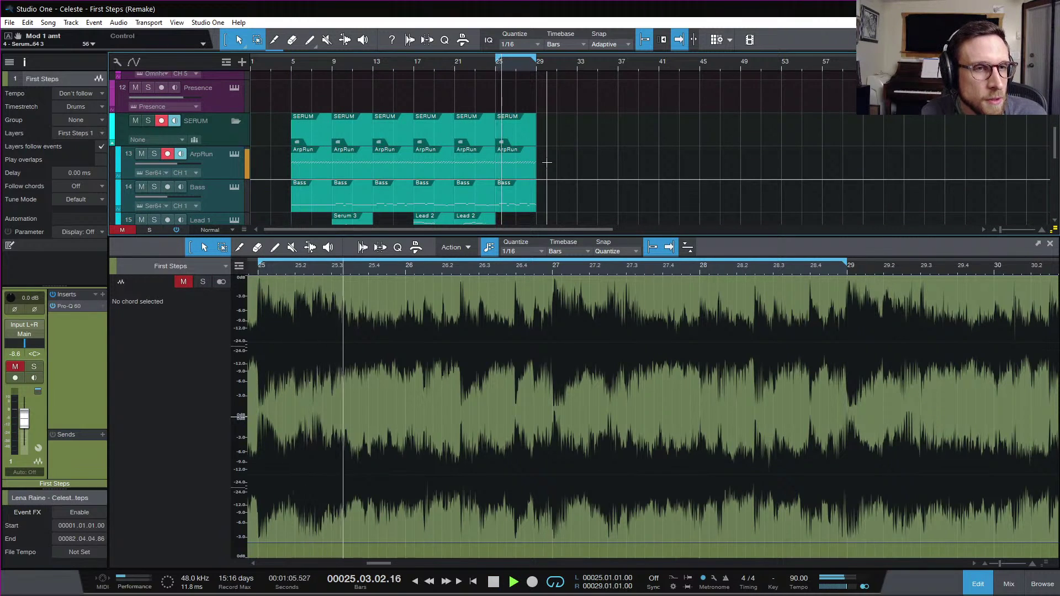
- In the bar 25 ArpRun clip, delete the arpeggio notes in bars 27–28 and duplicate the bars 25–26 pattern in their place
click(518, 173)
key(space)
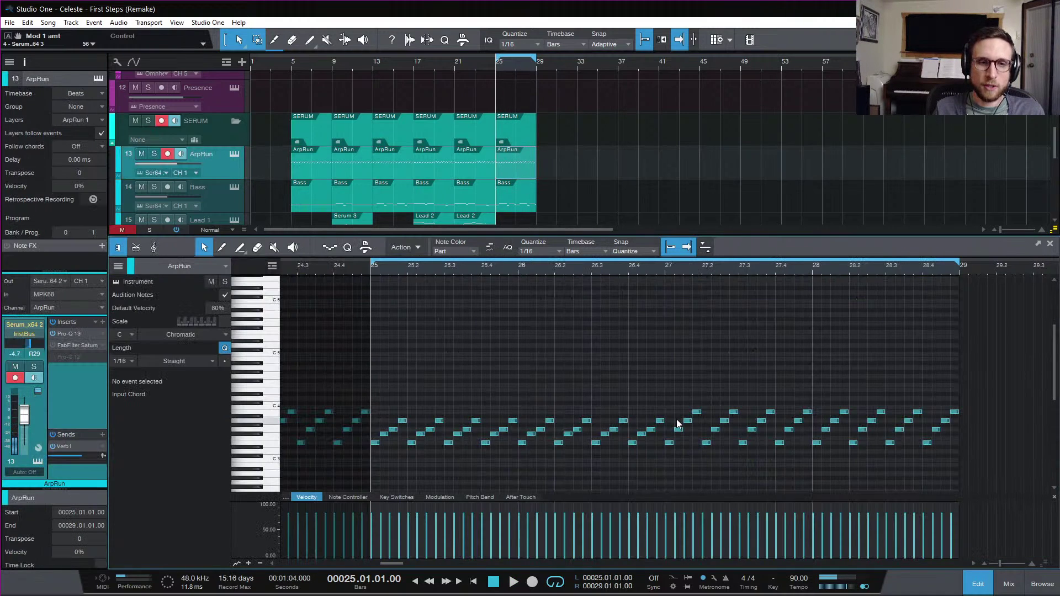
drag(672, 382, 958, 482)
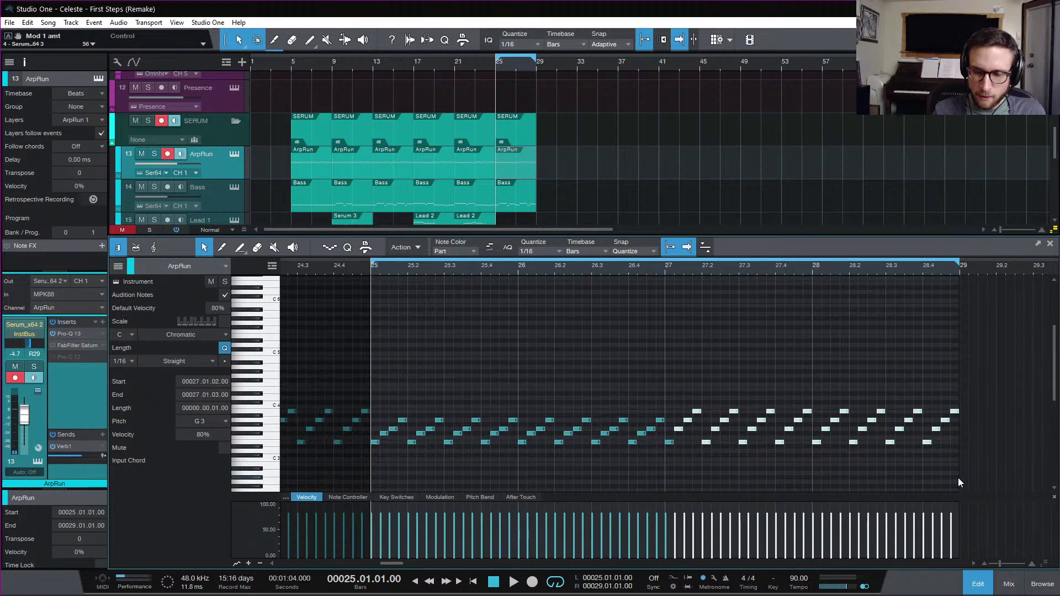
key(Delete)
drag(794, 396, 370, 489)
key(d)
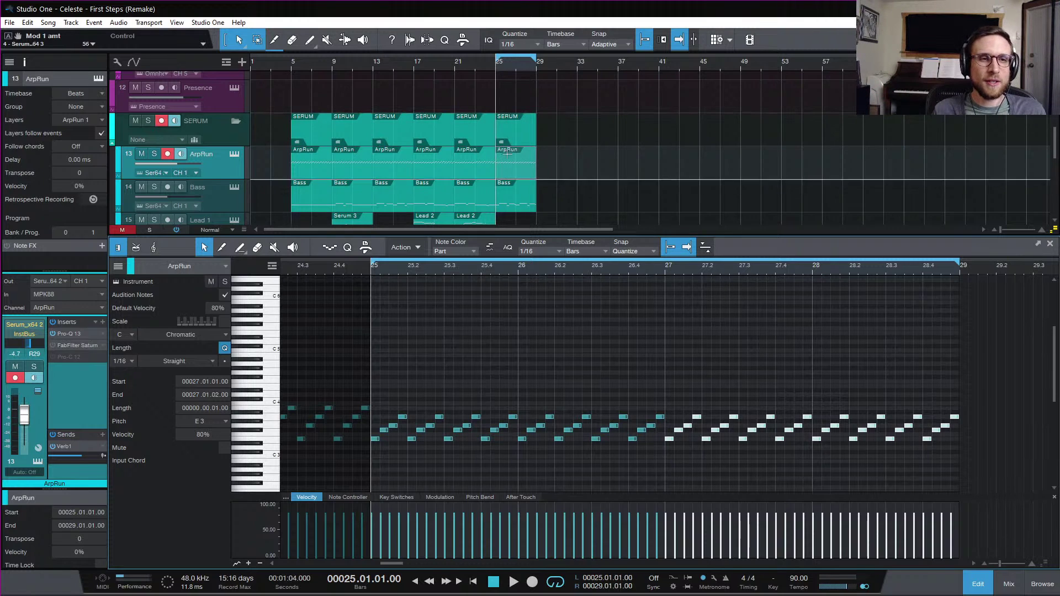
- Check the revised arpeggio by playing the remake from bar 21 and again from bar 25
click(456, 63)
key(space)
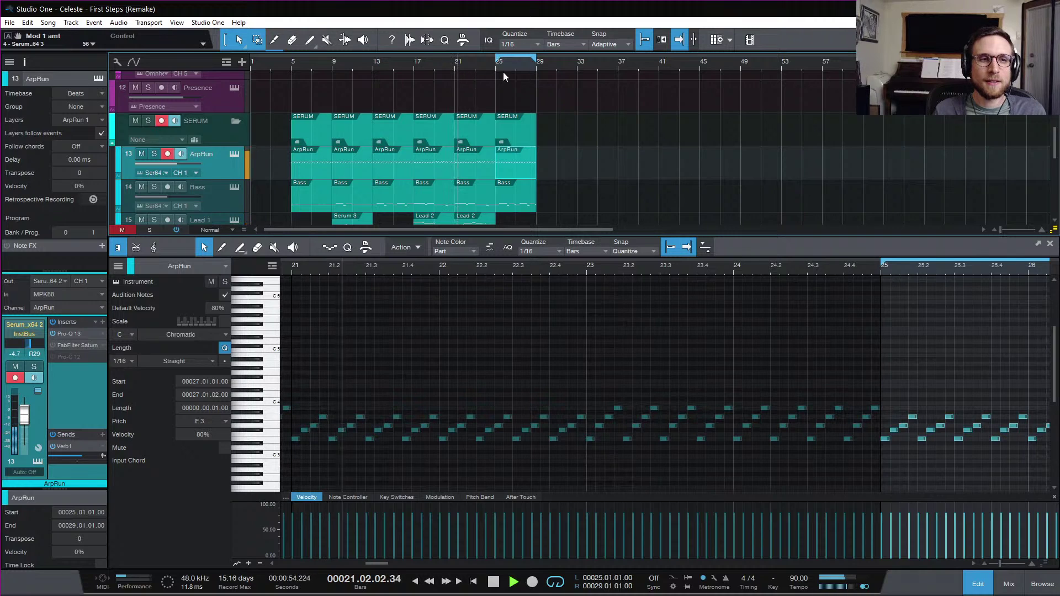
key(space)
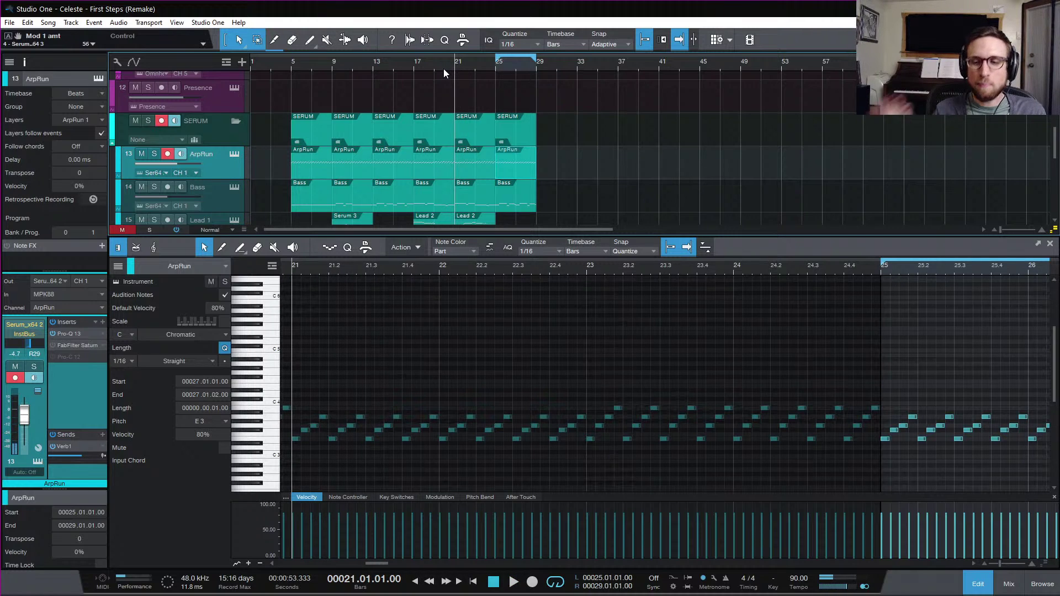
key(space)
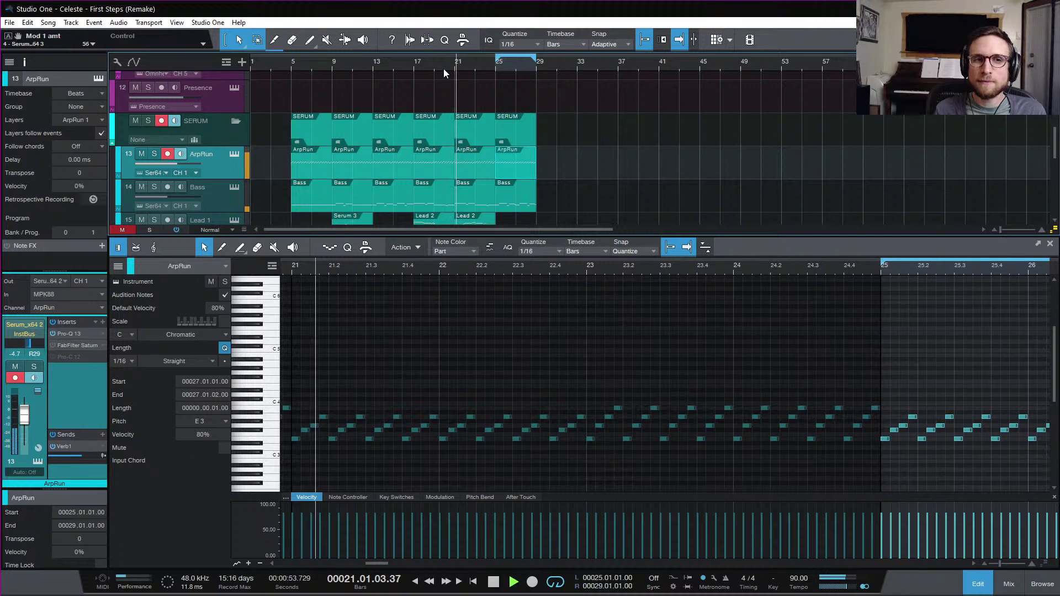
click(497, 68)
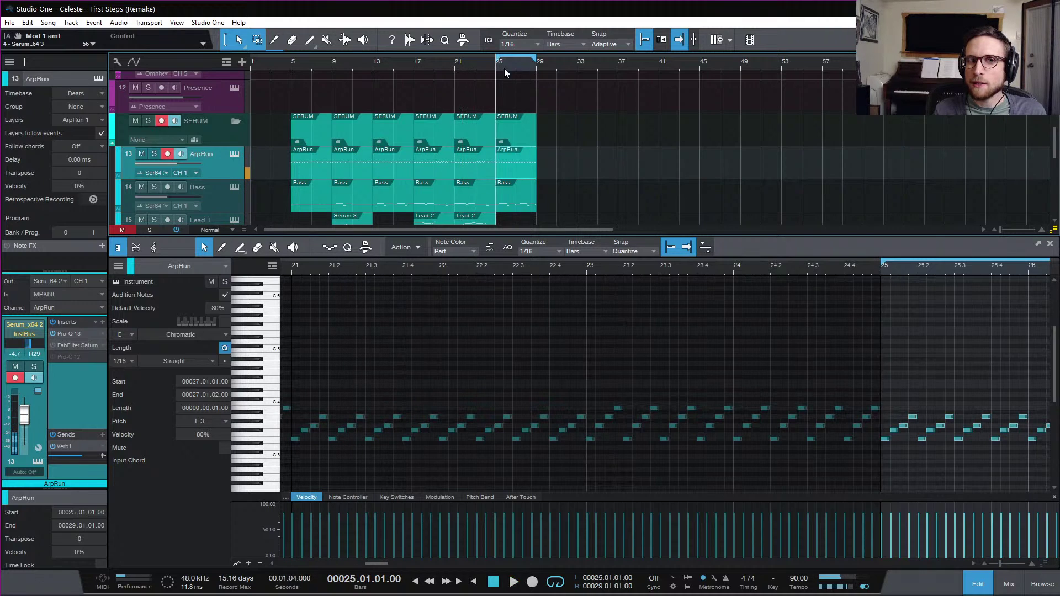
key(space)
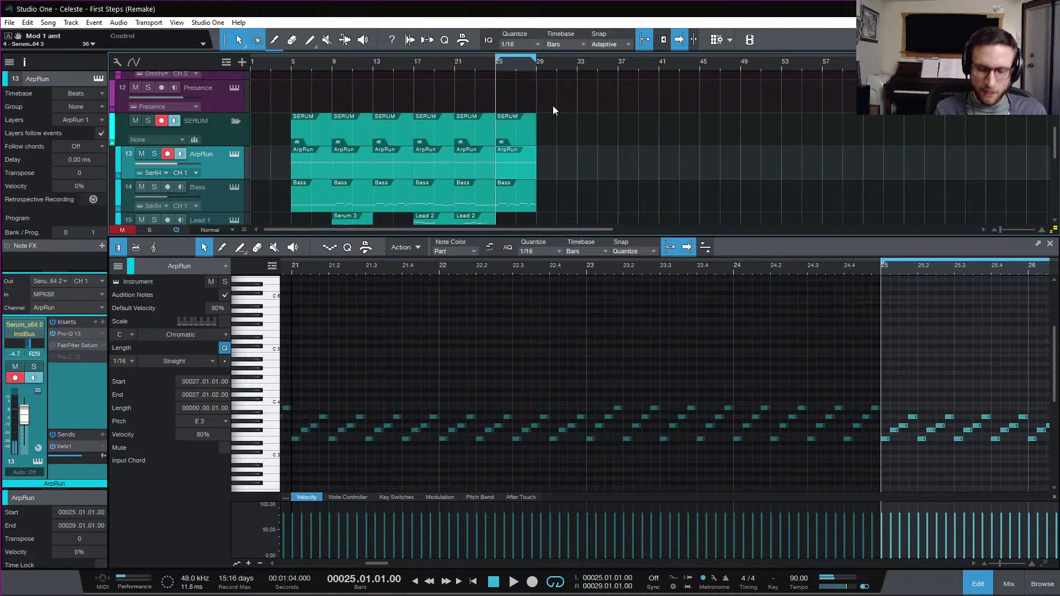
- Solo only the First Steps reference, with ArpRun's solo off, and listen repeatedly from bar 25
key(s)
scroll(550, 102, up, 10)
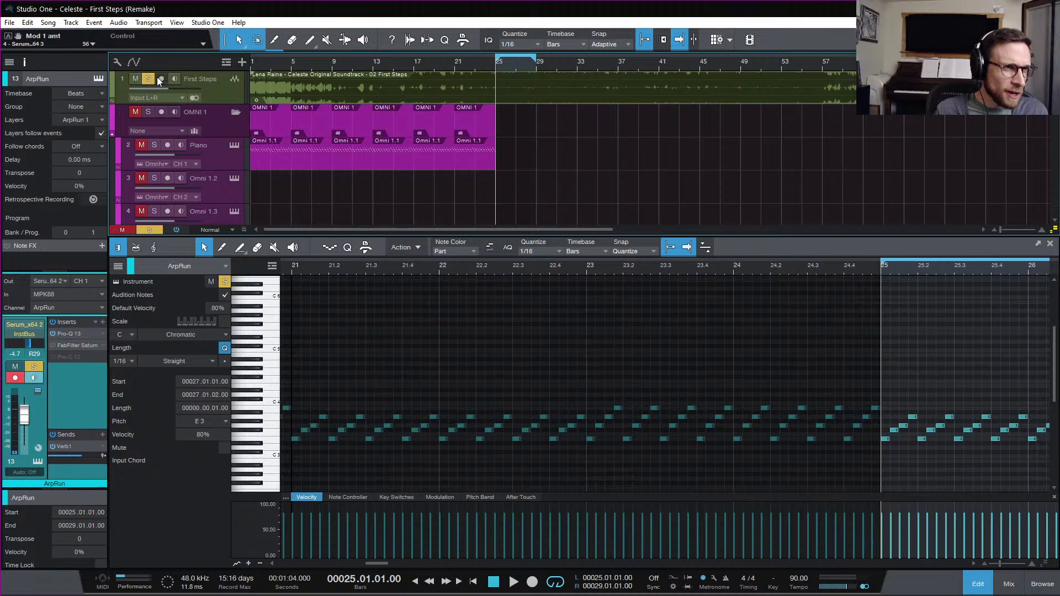
scroll(495, 167, down, 8)
click(154, 179)
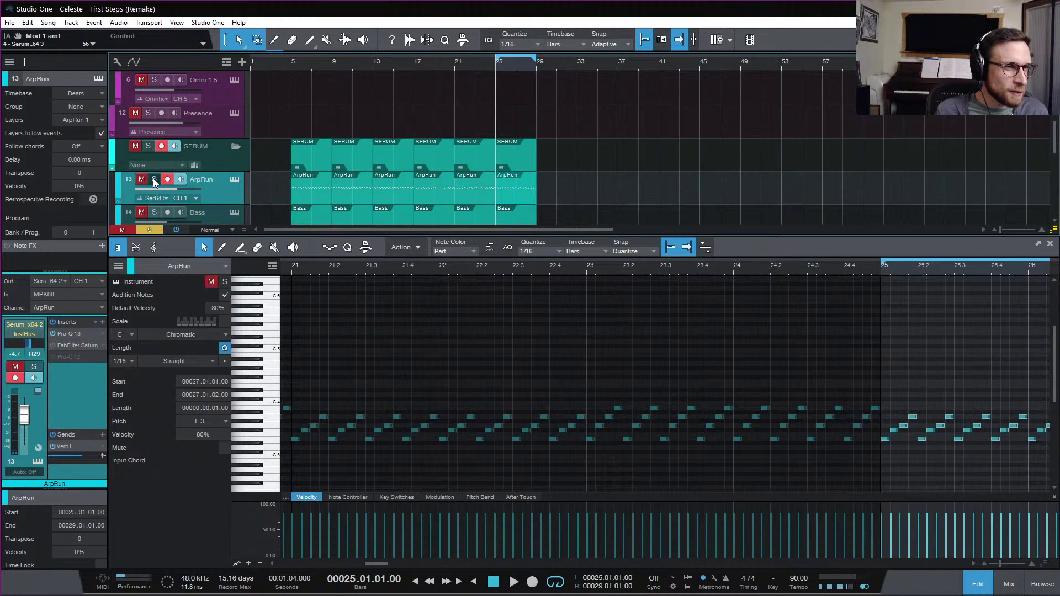
scroll(515, 124, up, 8)
key(space)
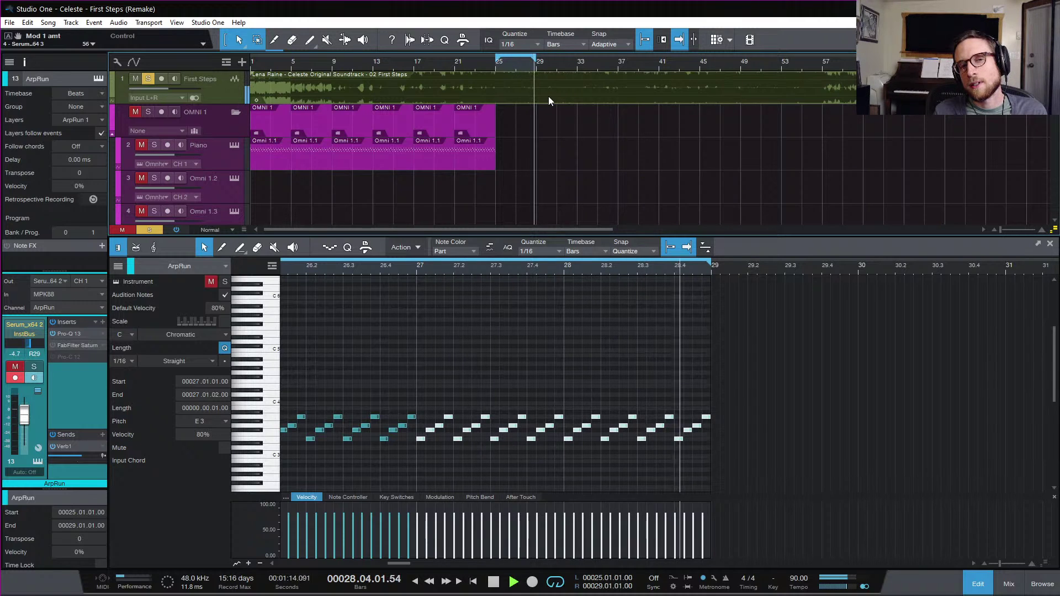
key(space)
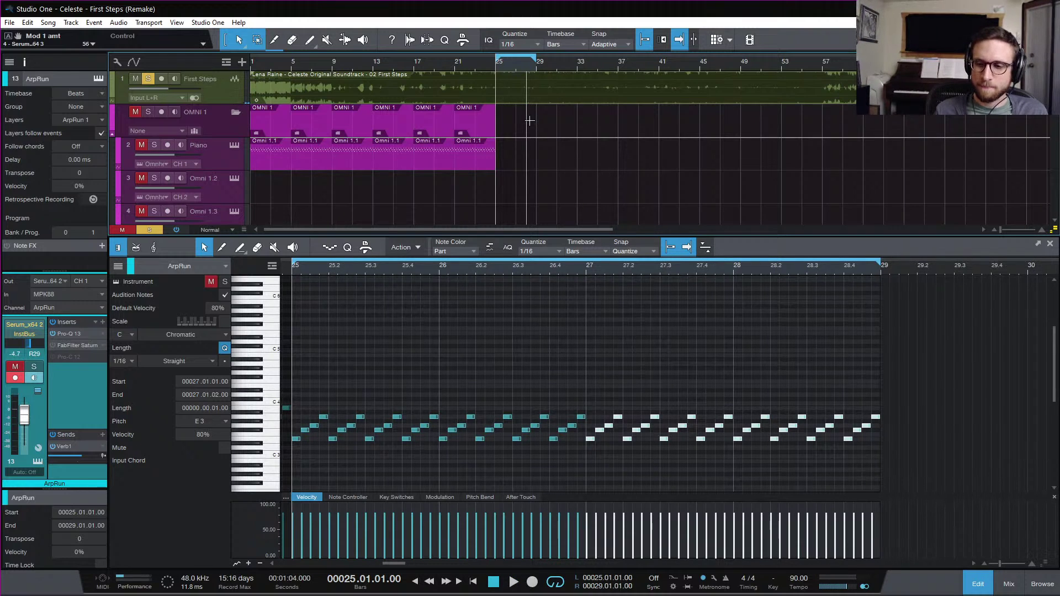
scroll(529, 118, down, 10)
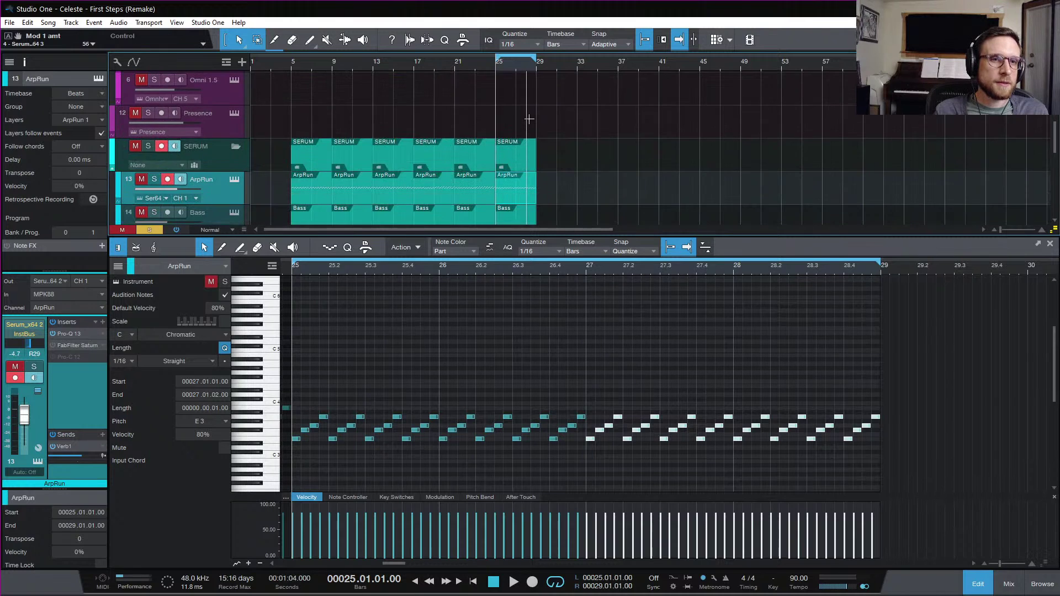
scroll(571, 148, up, 10)
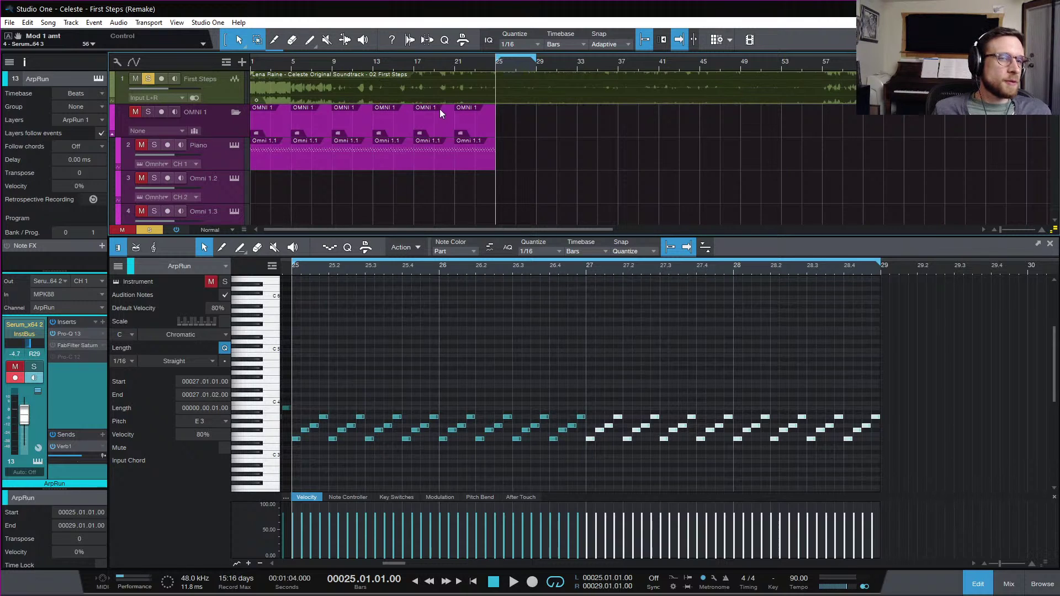
key(space)
key(space)
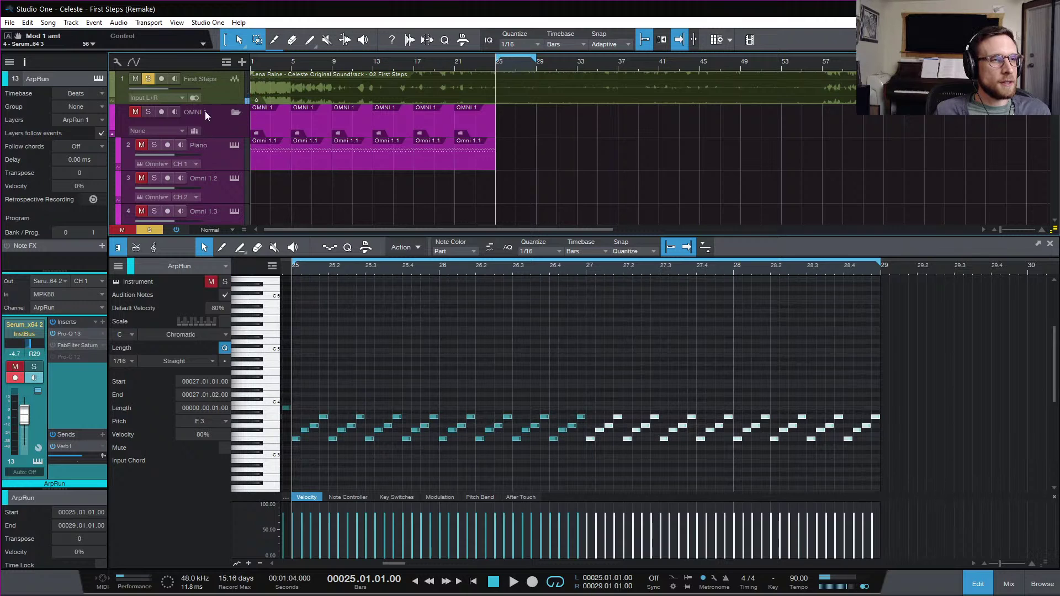
- Turn off the reference's solo and play the remake from bar 25 for comparison
click(148, 81)
key(space)
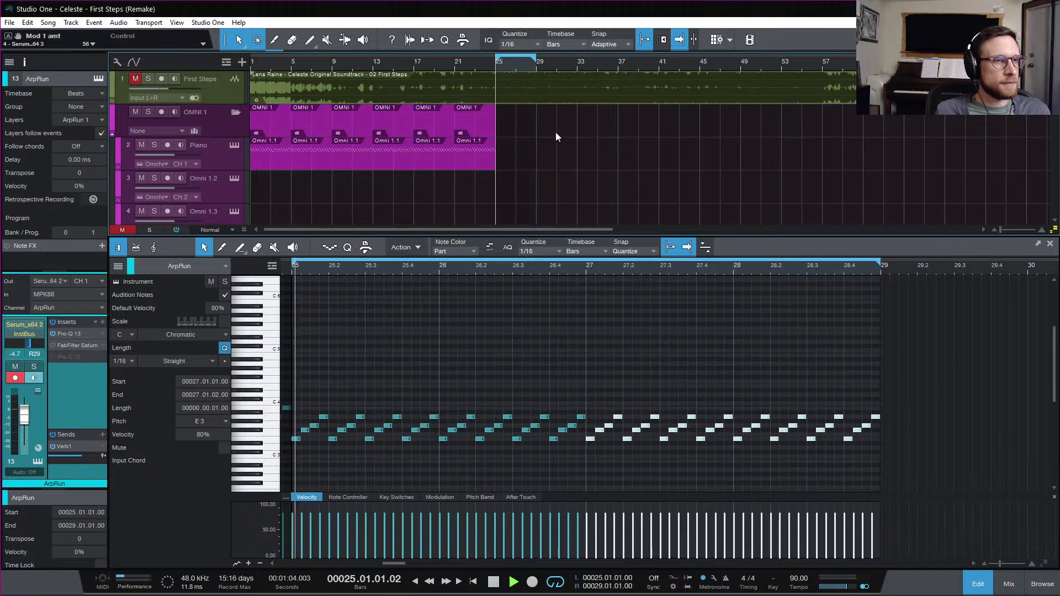
scroll(578, 147, down, 5)
scroll(578, 148, down, 5)
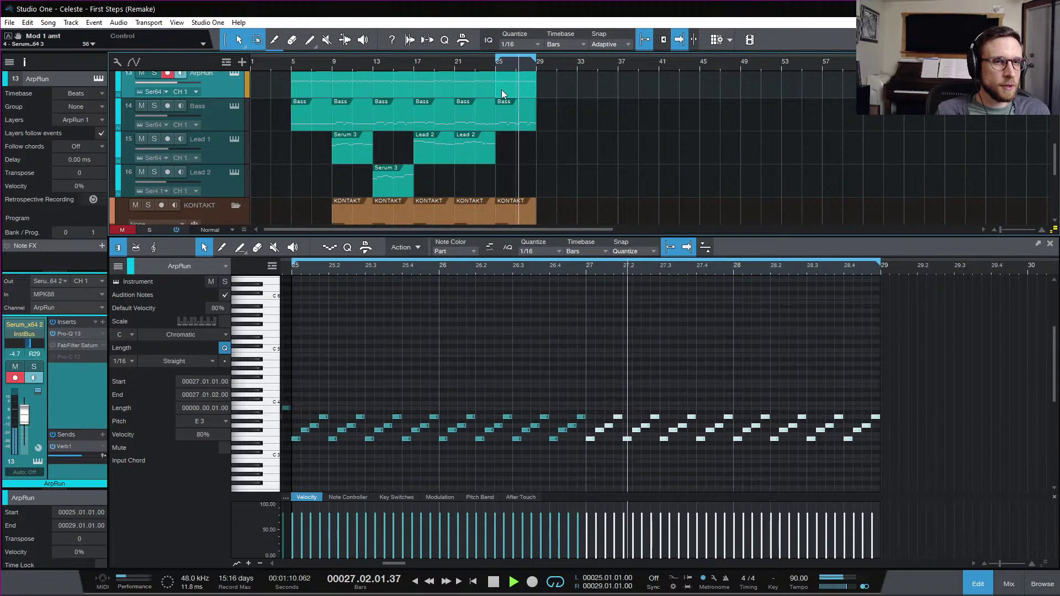
key(space)
- Return the playhead to bar 25 and review which tracks have clips there, from Omni through Serum, Kontakt and Battery
click(453, 62)
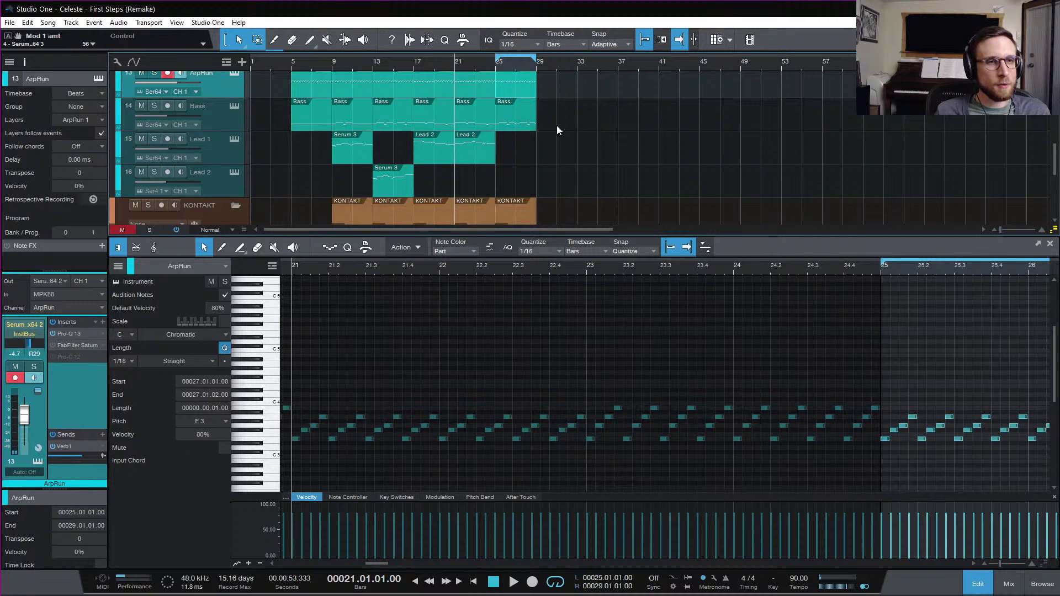
click(495, 63)
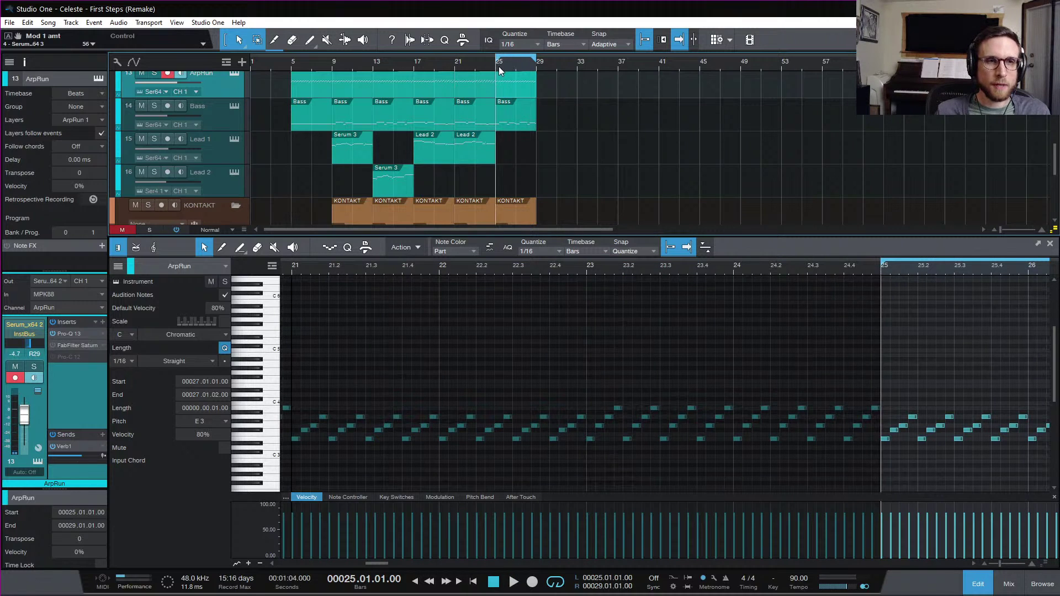
scroll(589, 138, down, 4)
scroll(590, 141, up, 1)
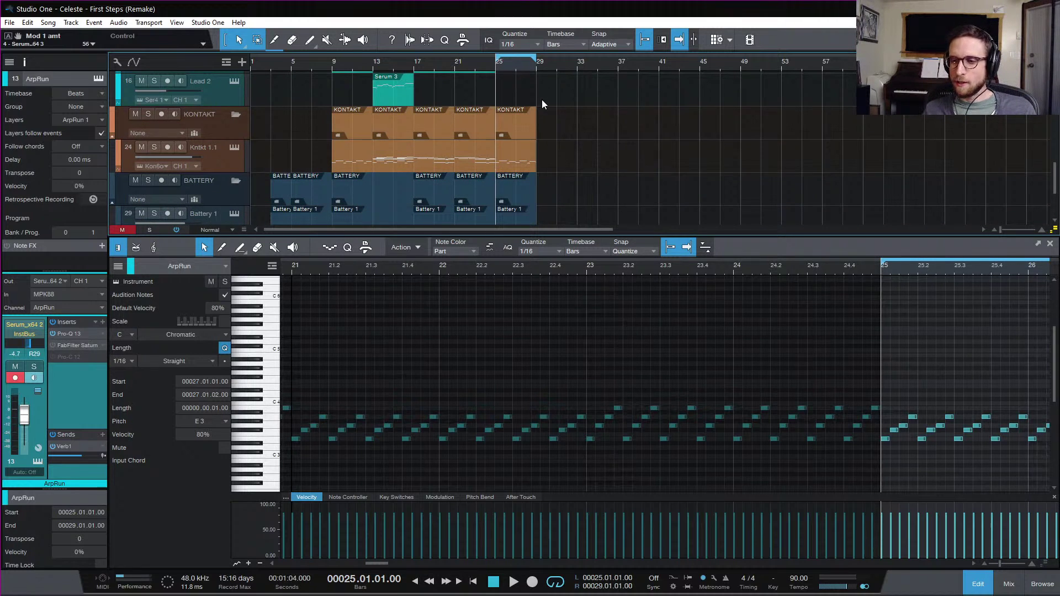
scroll(581, 144, up, 4)
scroll(581, 144, up, 5)
scroll(580, 144, down, 6)
scroll(279, 114, up, 12)
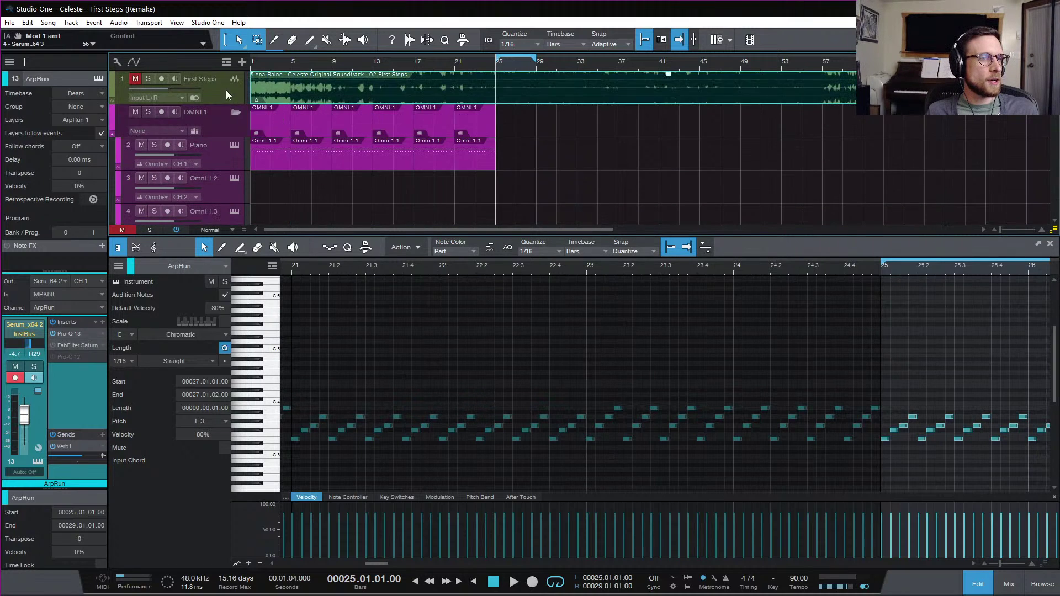
- Solo the First Steps reference again and listen to the passage from bar 25
click(226, 90)
key(s)
key(space)
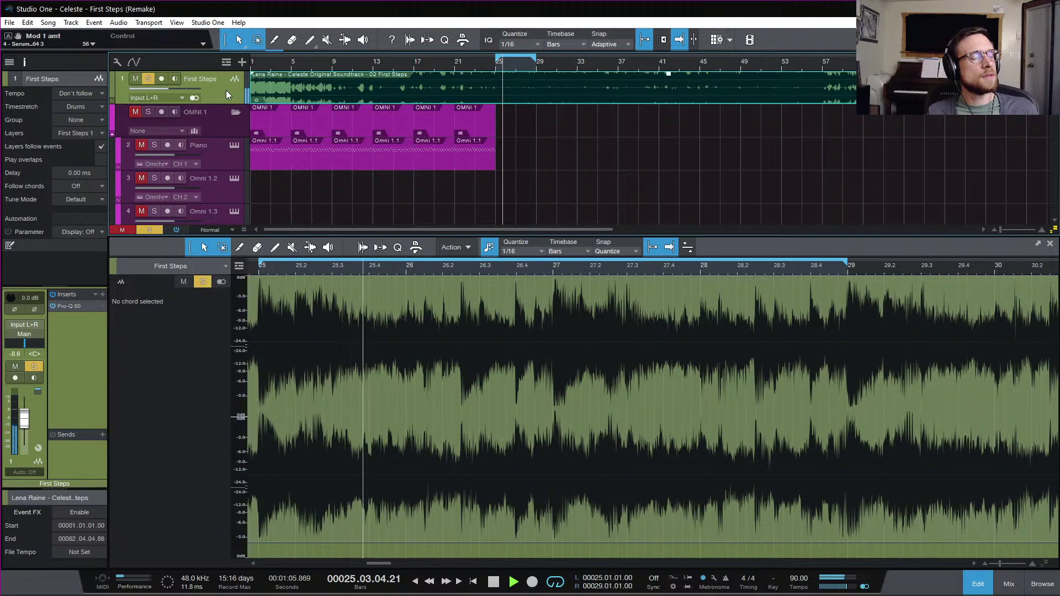
key(space)
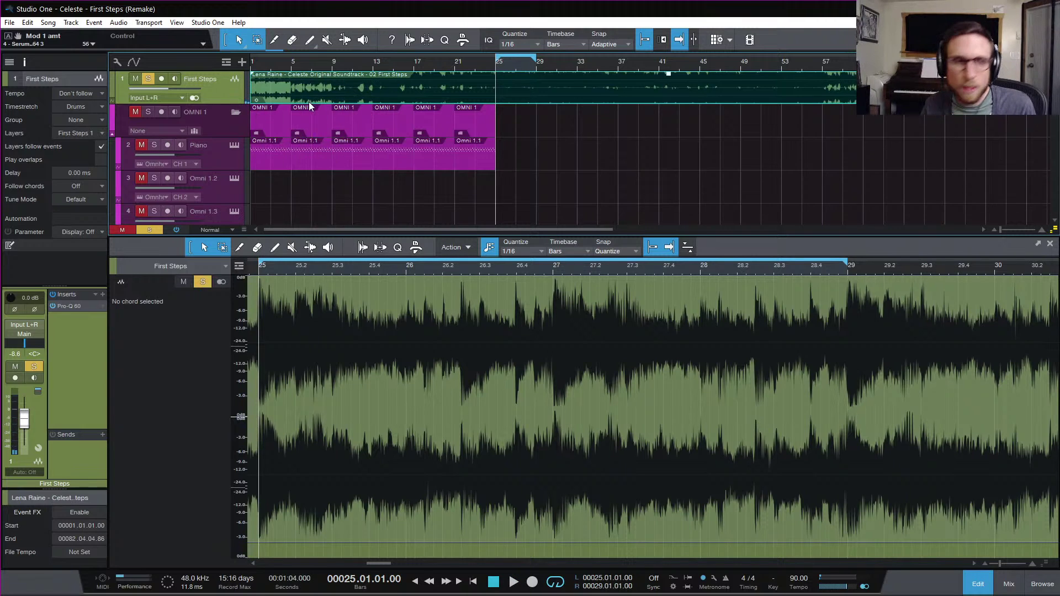
- Select the Piano track's bar 21 clip so the track is armed, and play the soloed reference from bar 25
click(474, 154)
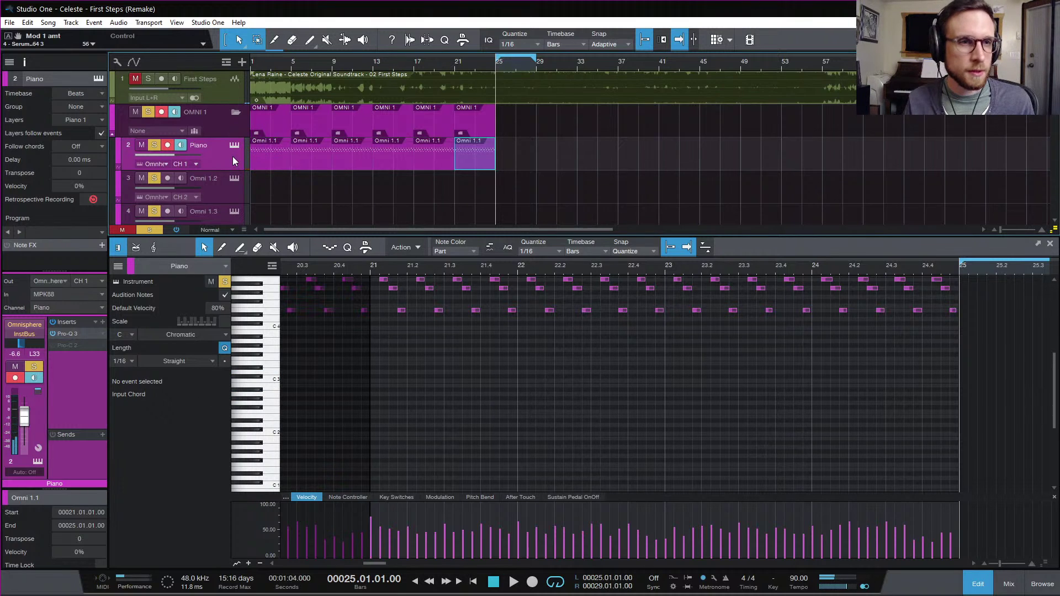
key(space)
click(221, 95)
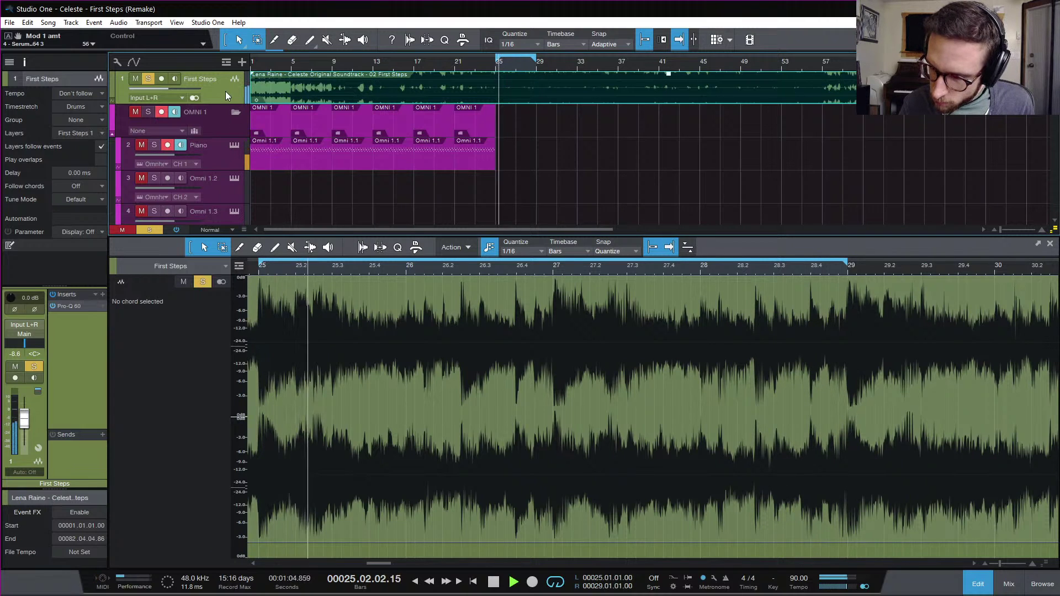
- Stop playback and return from the Piano track to the First Steps reference track, with both tracks soloed
key(space)
click(222, 158)
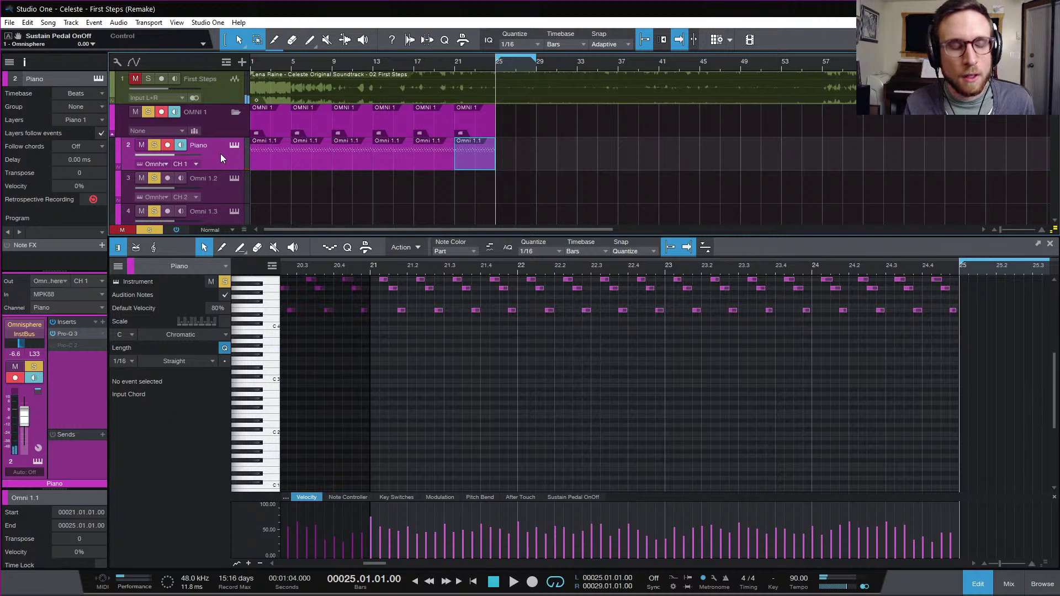
click(197, 85)
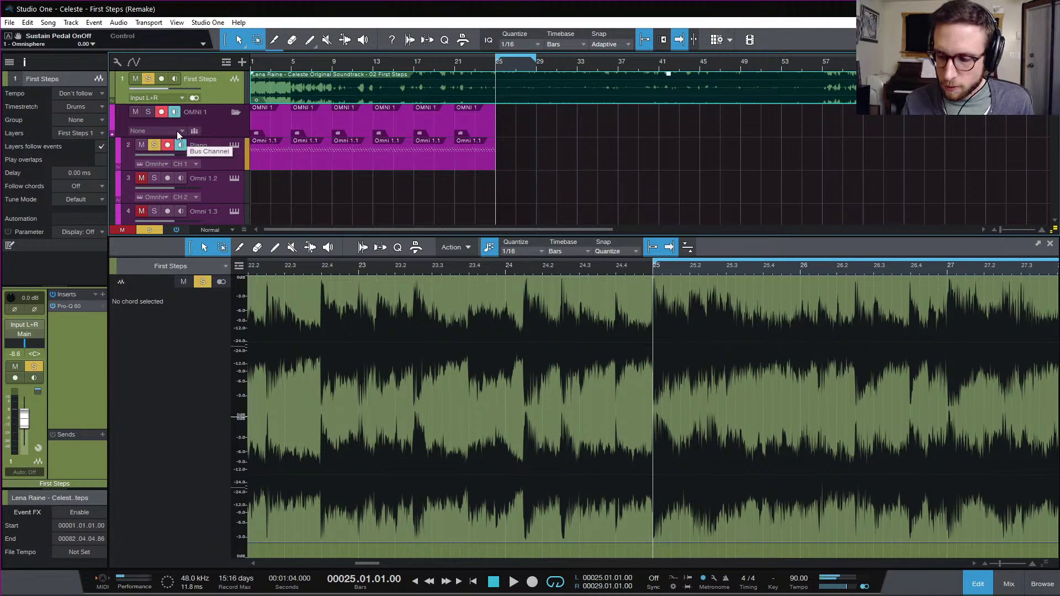
- Listen to the First Steps reference repeatedly from bar 25, comparing it with notes played on the armed Piano track
key(space)
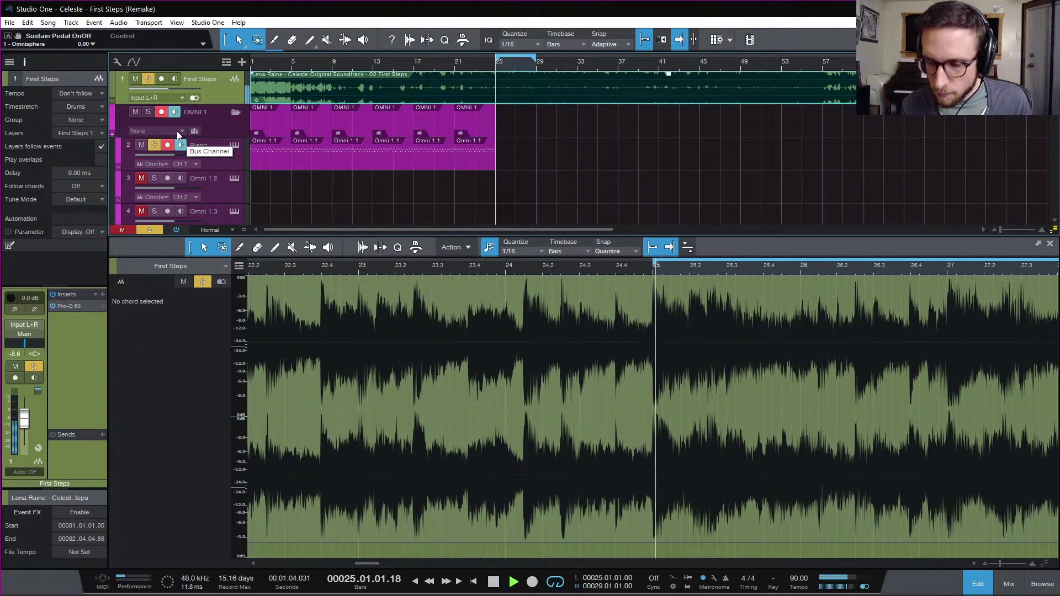
key(space)
key(space)
key(space)
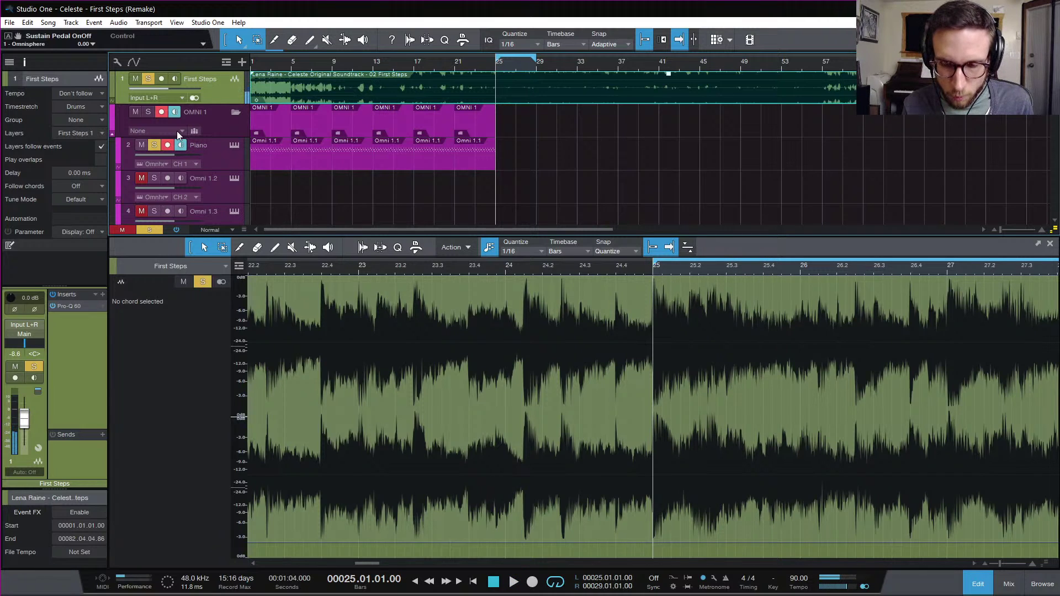
key(space)
key(space)
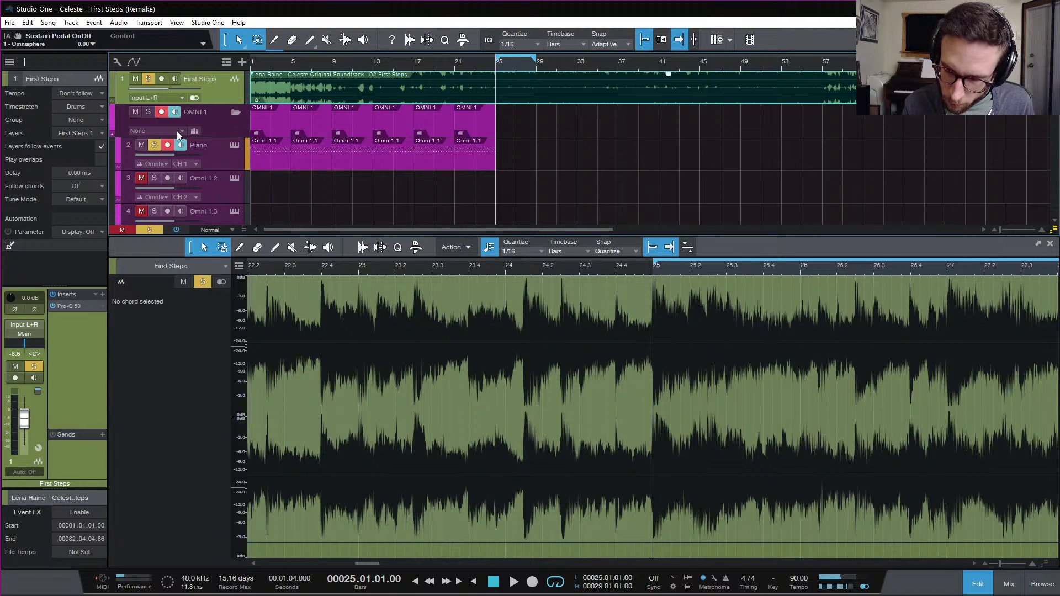
key(space)
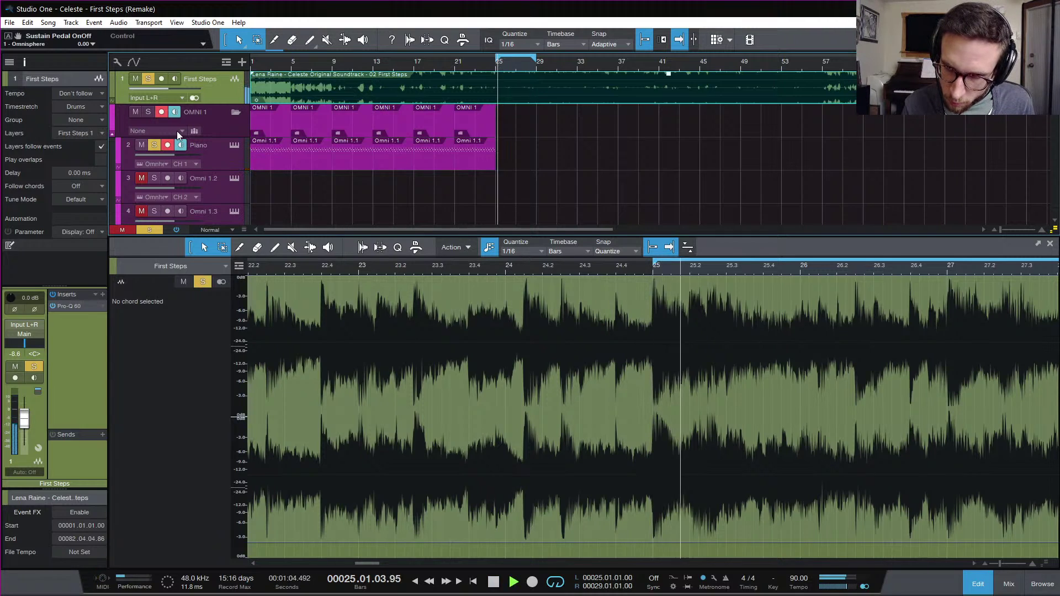
key(space)
key(space)
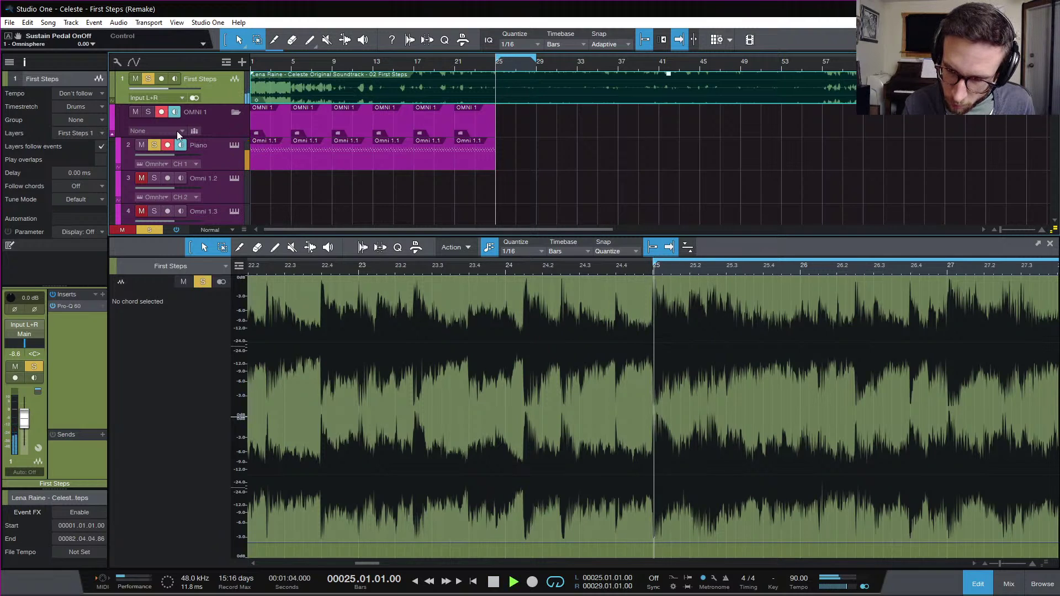
key(space)
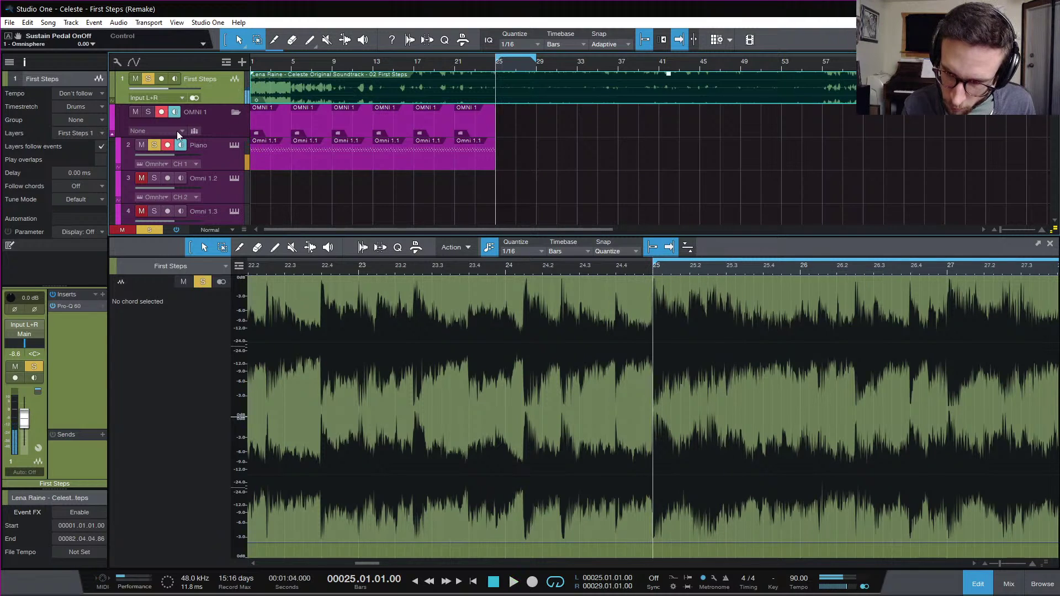
key(space)
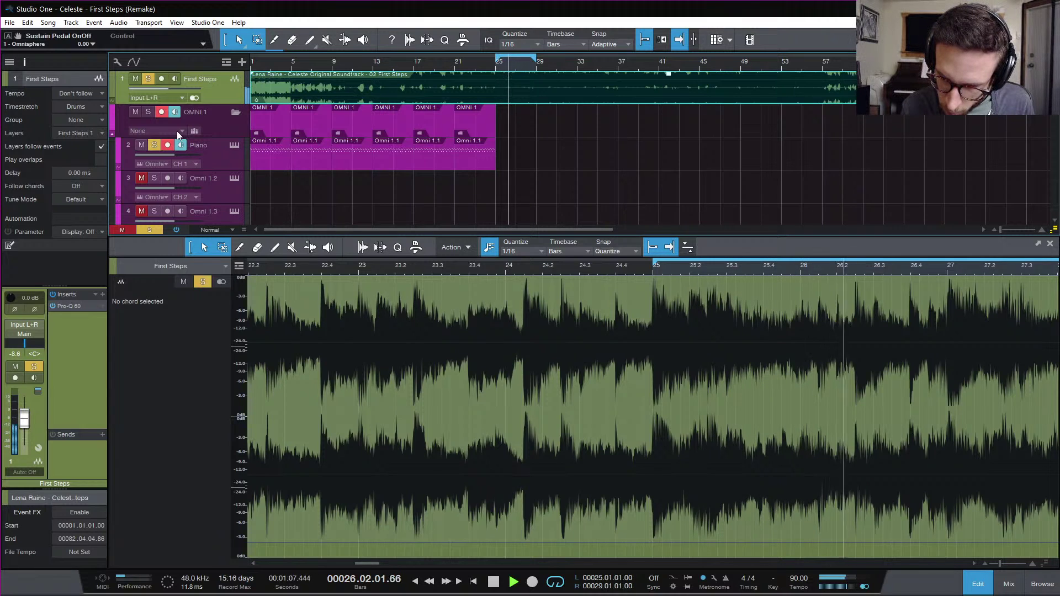
key(space)
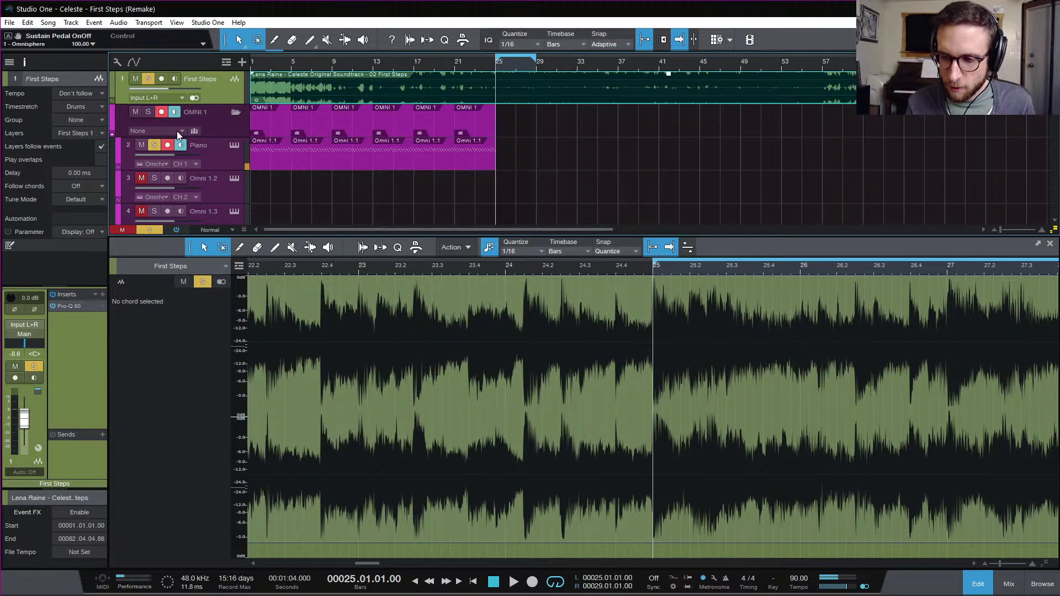
key(space)
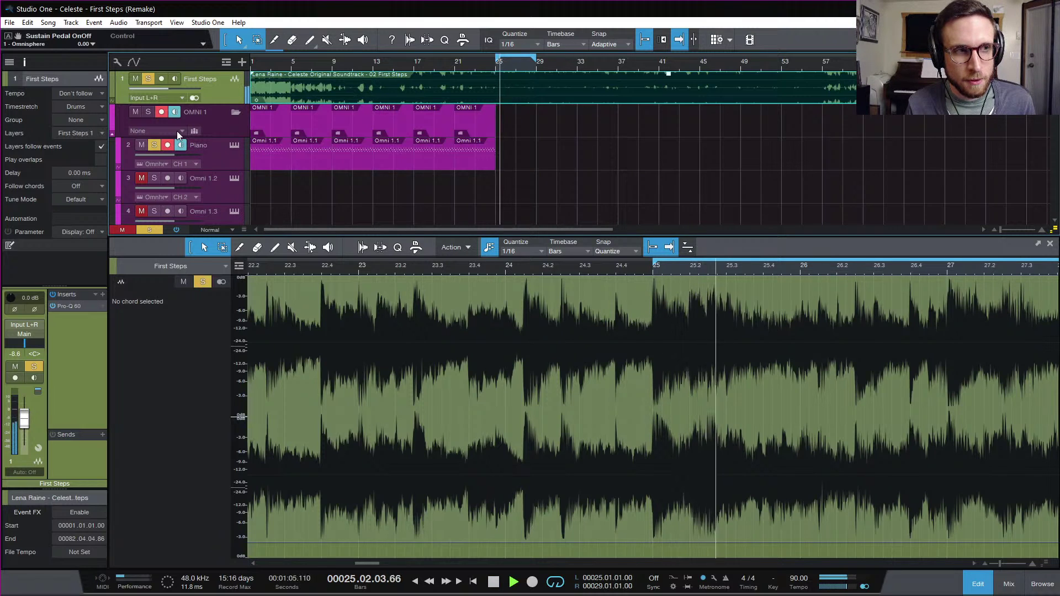
key(space)
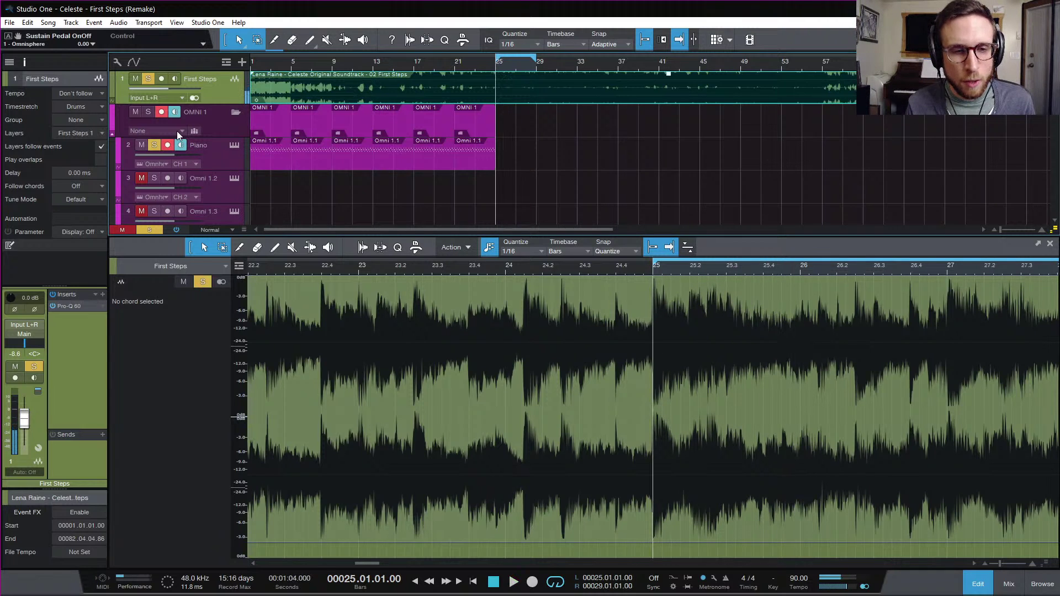
key(space)
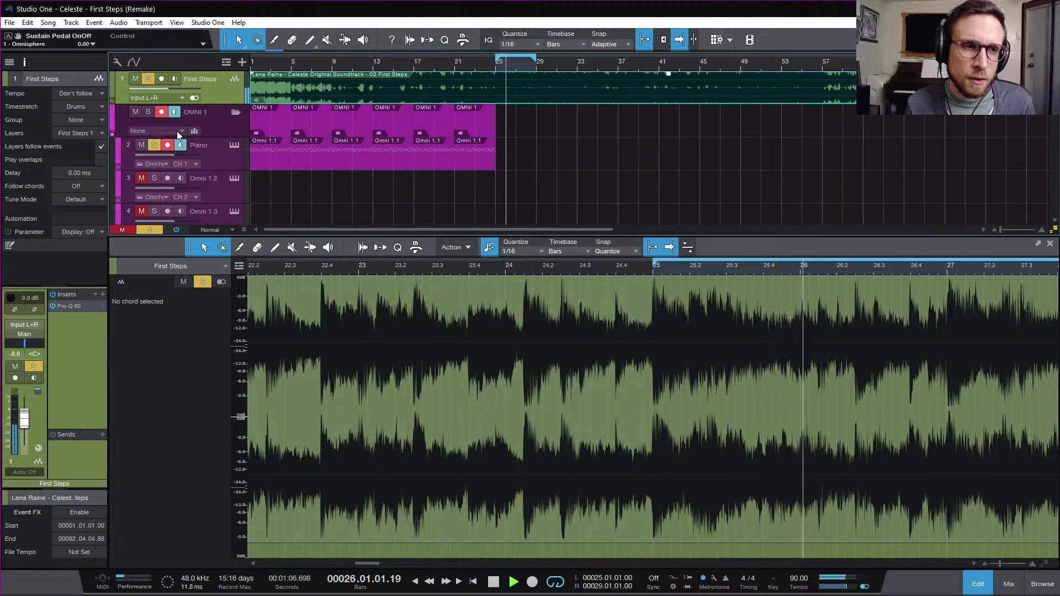
key(space)
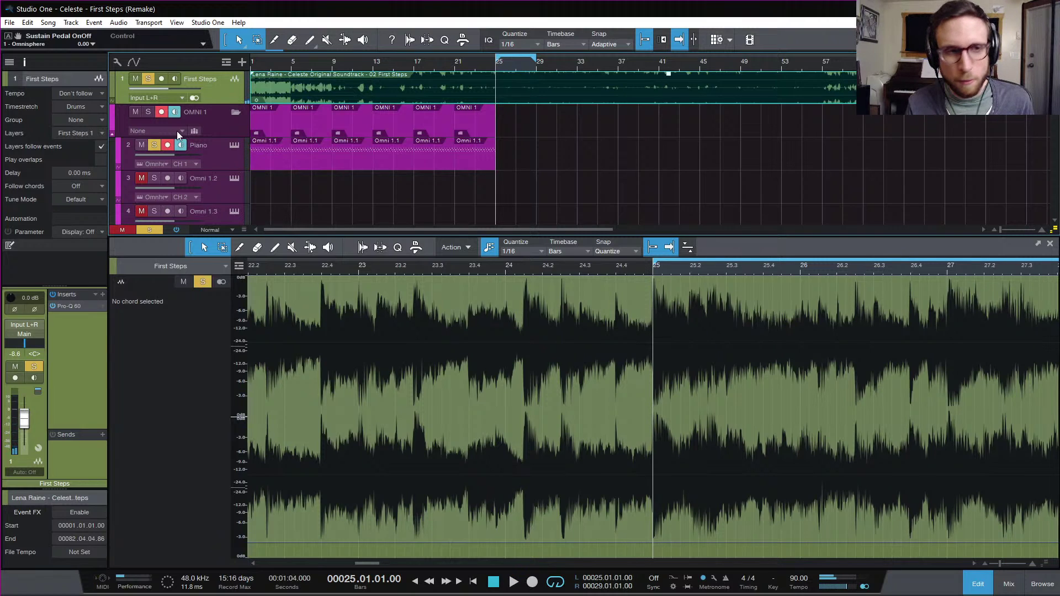
key(space)
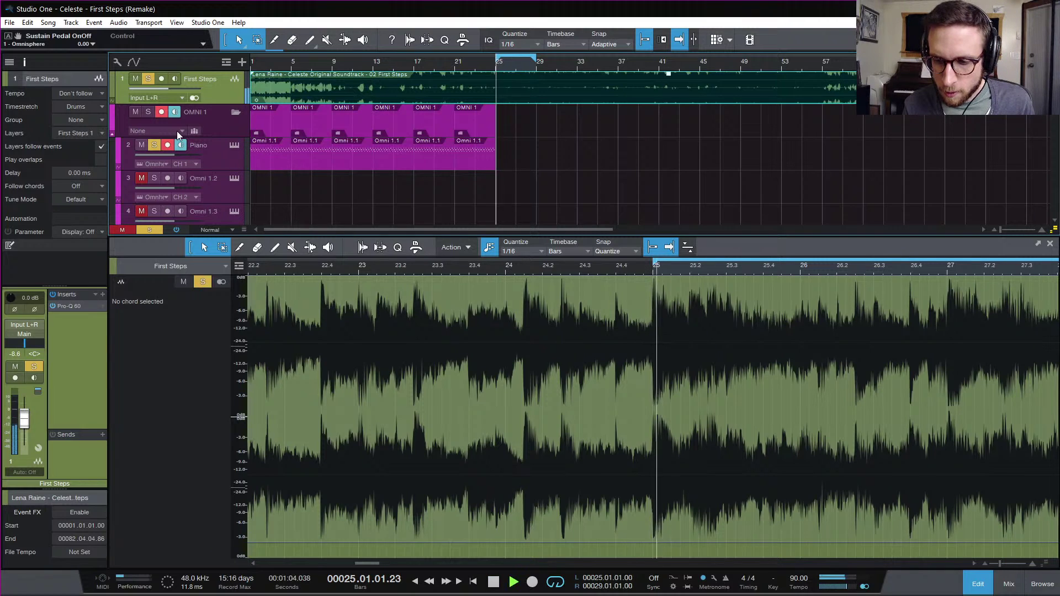
key(space)
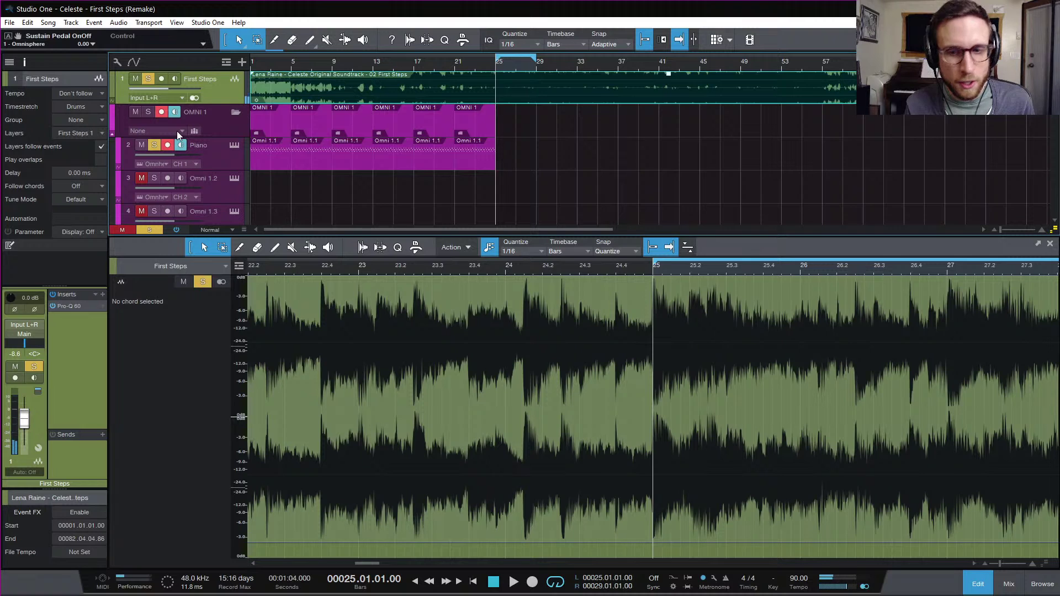
key(space)
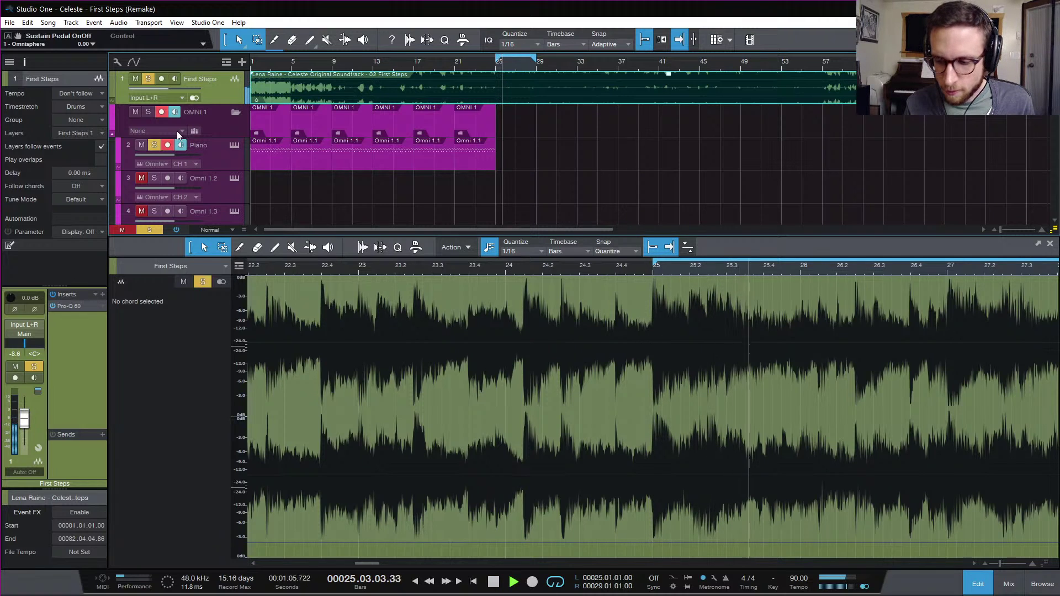
key(space)
key(space)
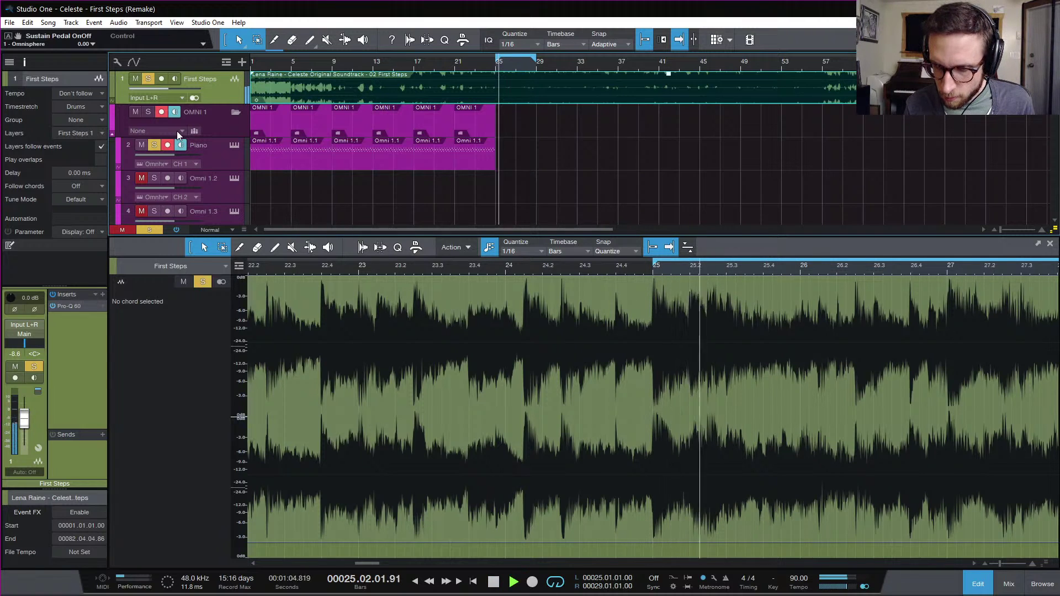
key(space)
key(space)
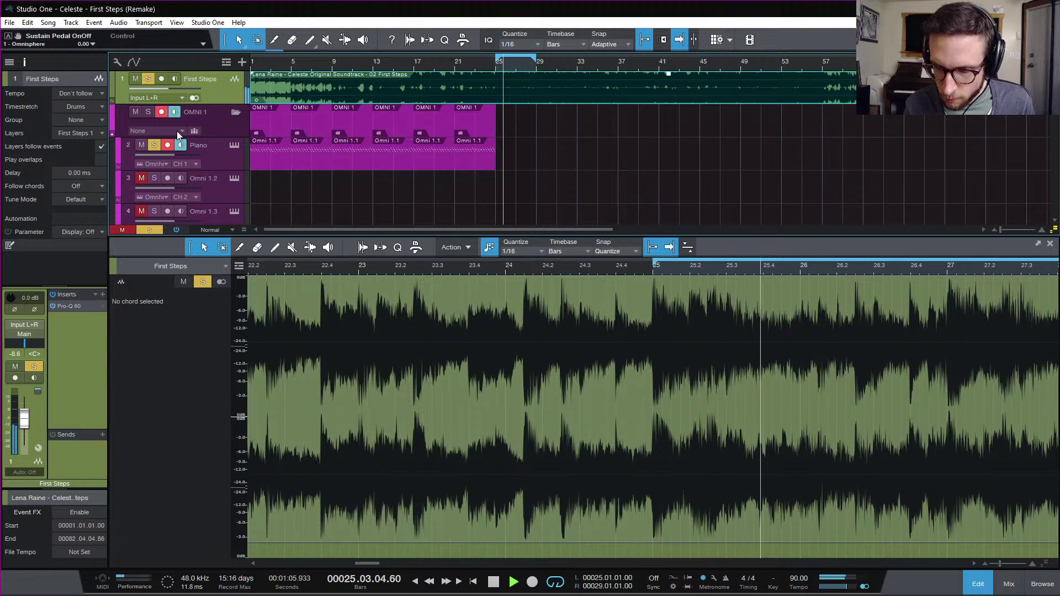
key(space)
key(space)
key(space)
key(space)
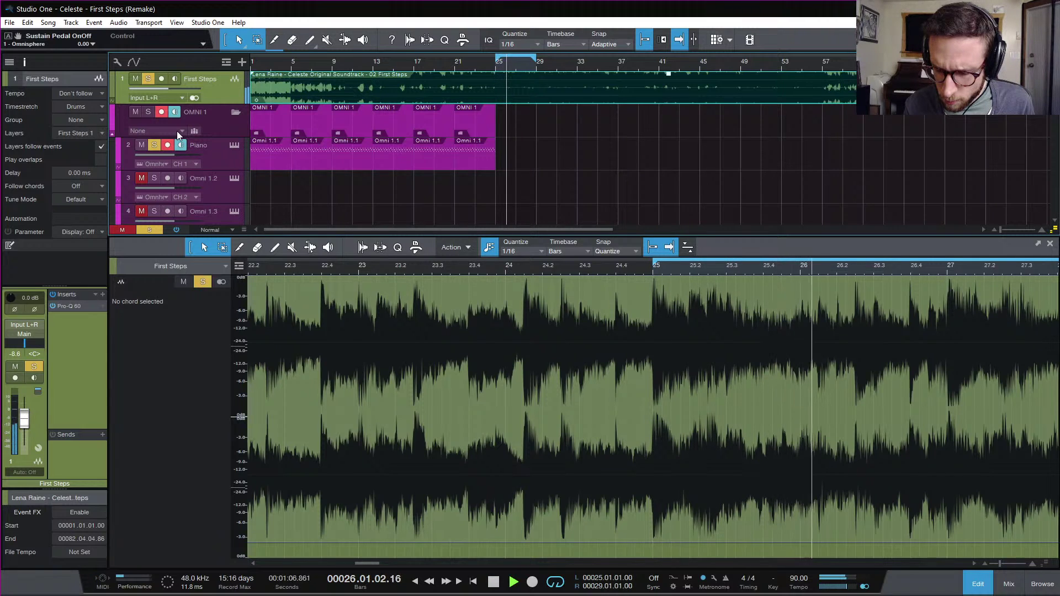
key(space)
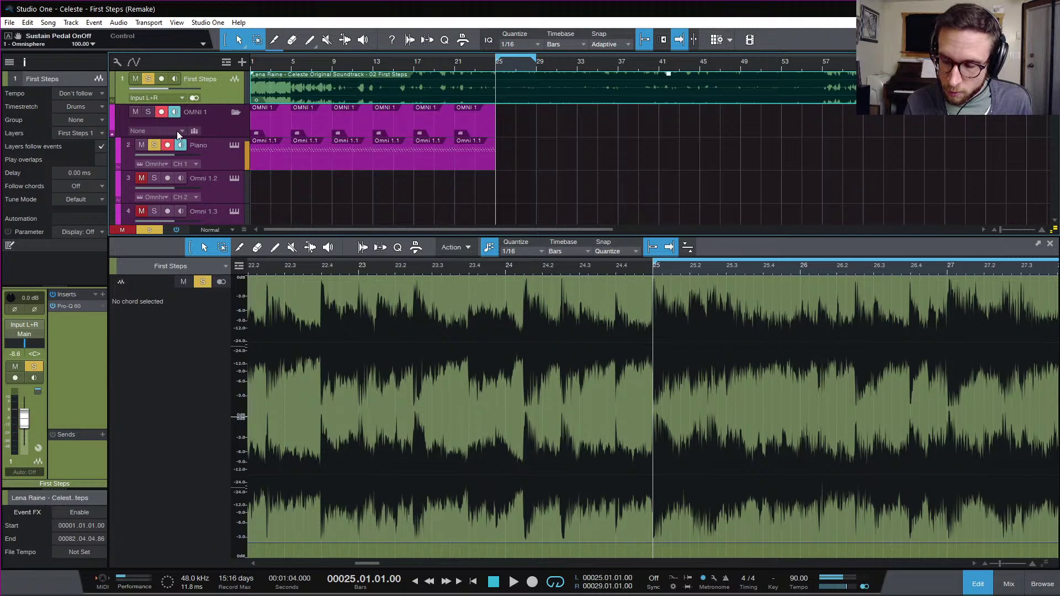
key(space)
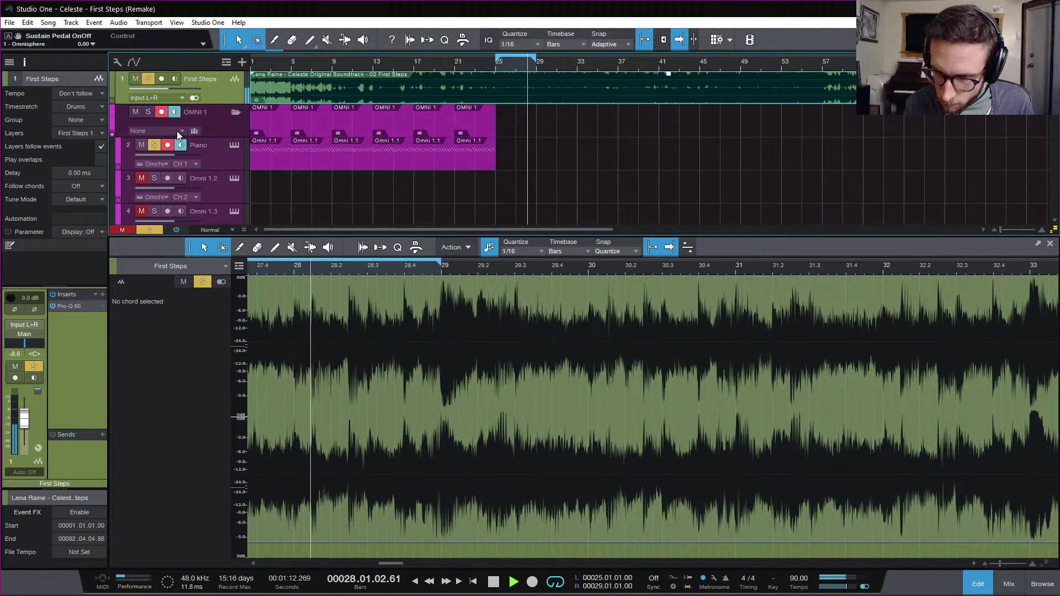
key(space)
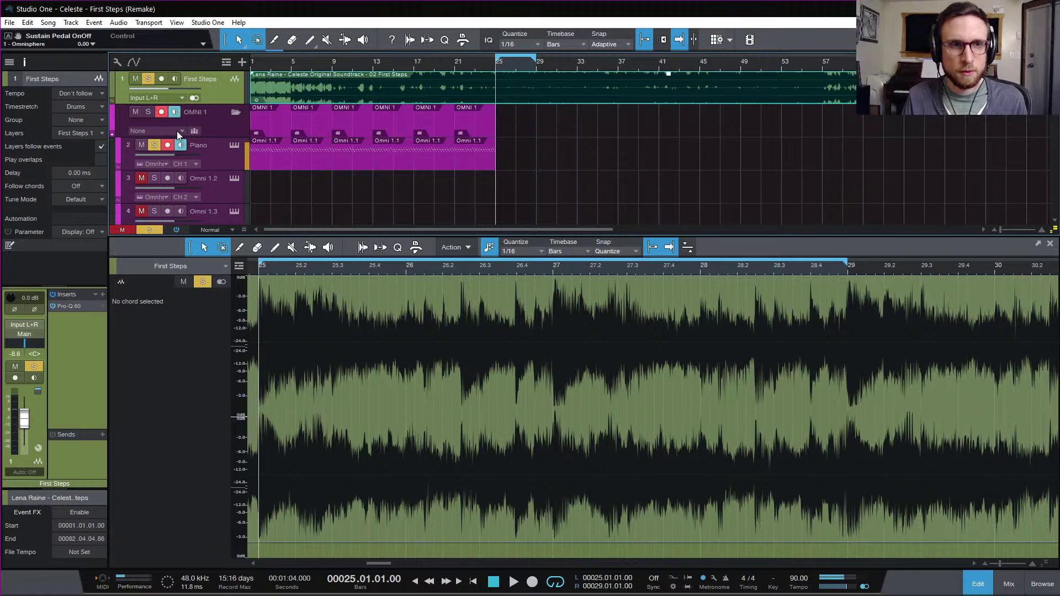
key(space)
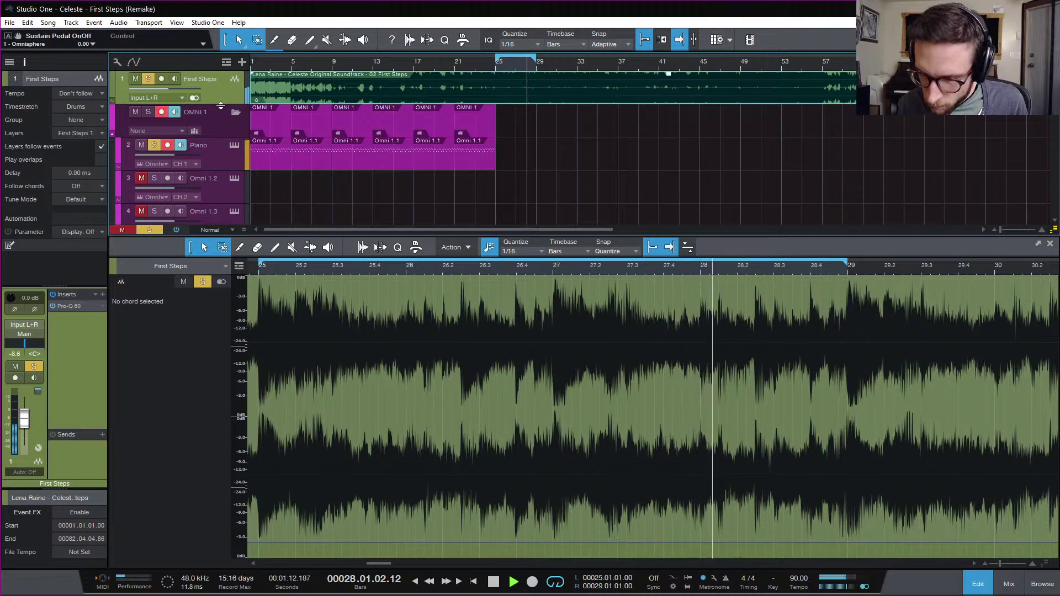
key(space)
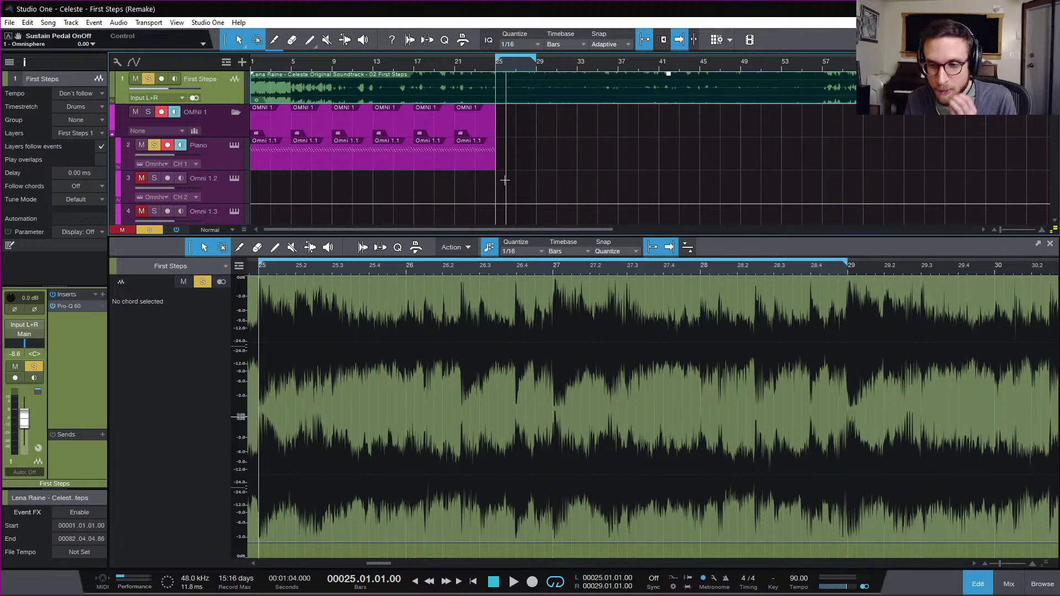
- Clear the solo on all tracks and close the audio editor to show the full arrangement
scroll(525, 172, down, 3)
scroll(525, 172, up, 2)
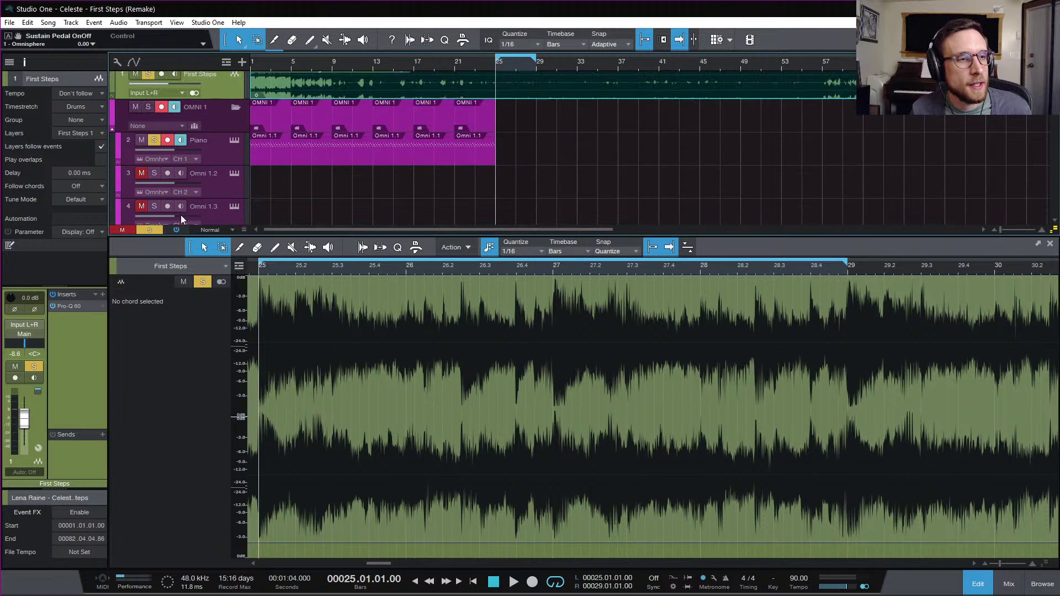
click(145, 230)
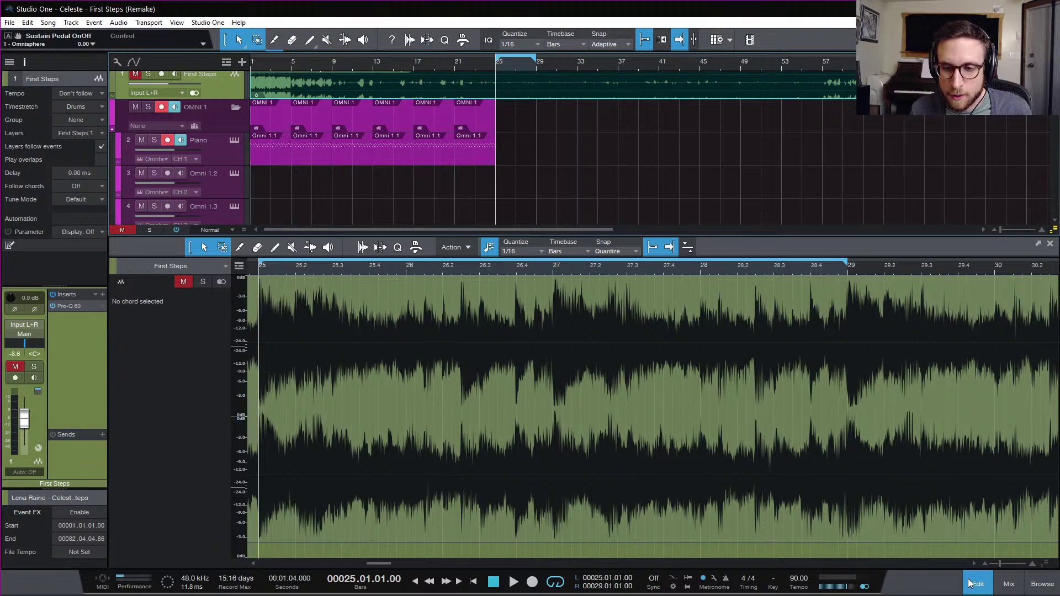
key(F2)
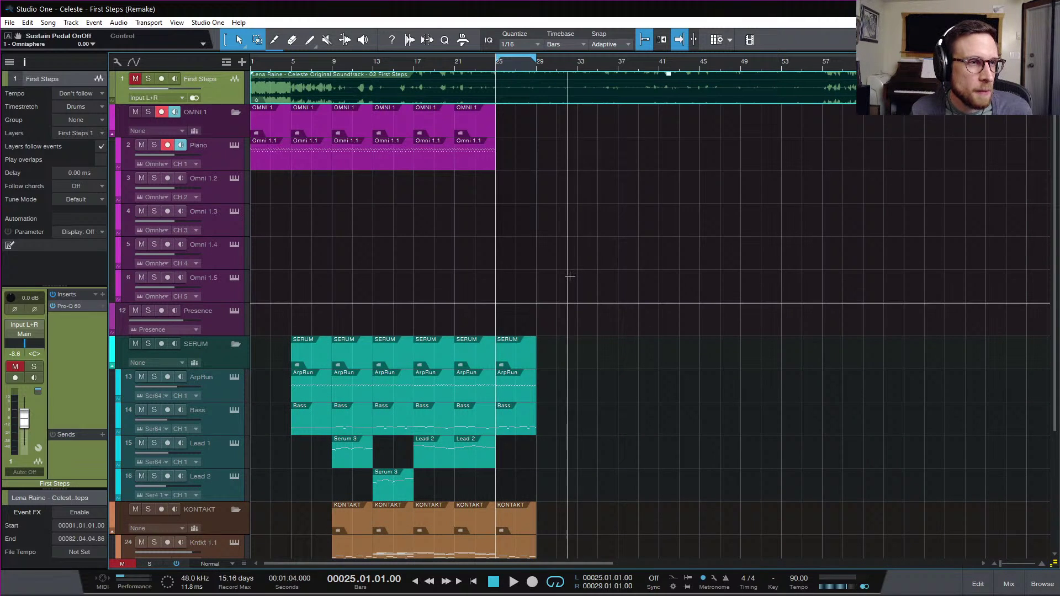
- Select the Lead 2 track, open the track list and unhide the Serum 4 track beneath it
scroll(571, 276, down, 2)
scroll(570, 281, down, 1)
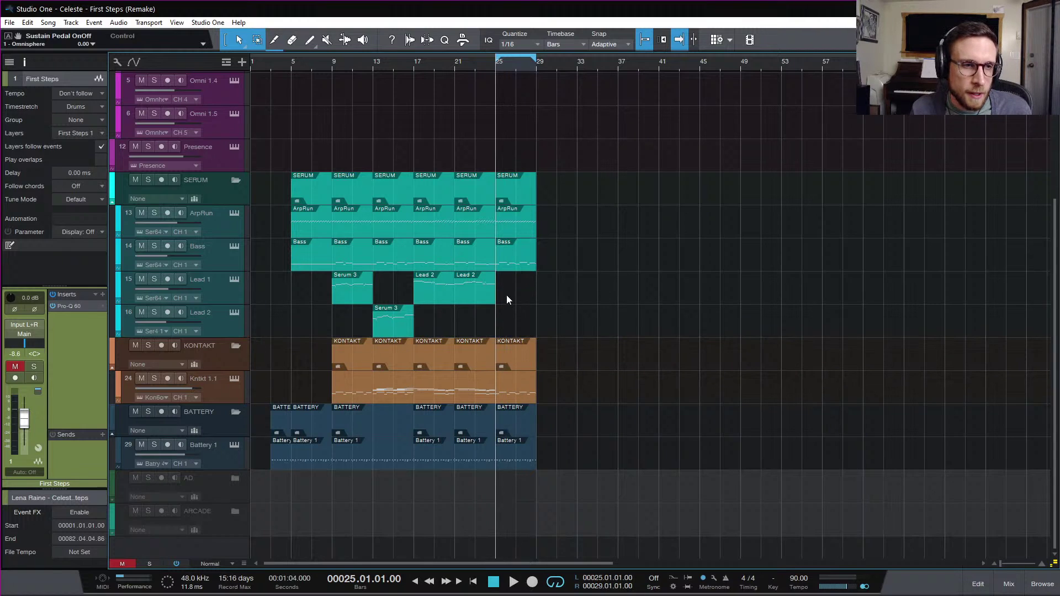
click(224, 327)
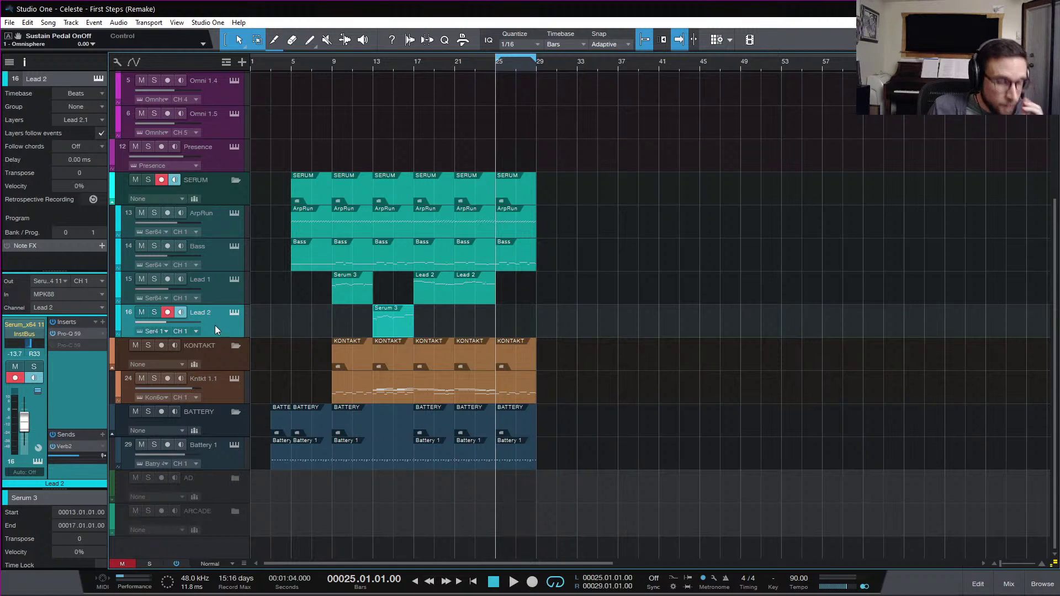
click(13, 61)
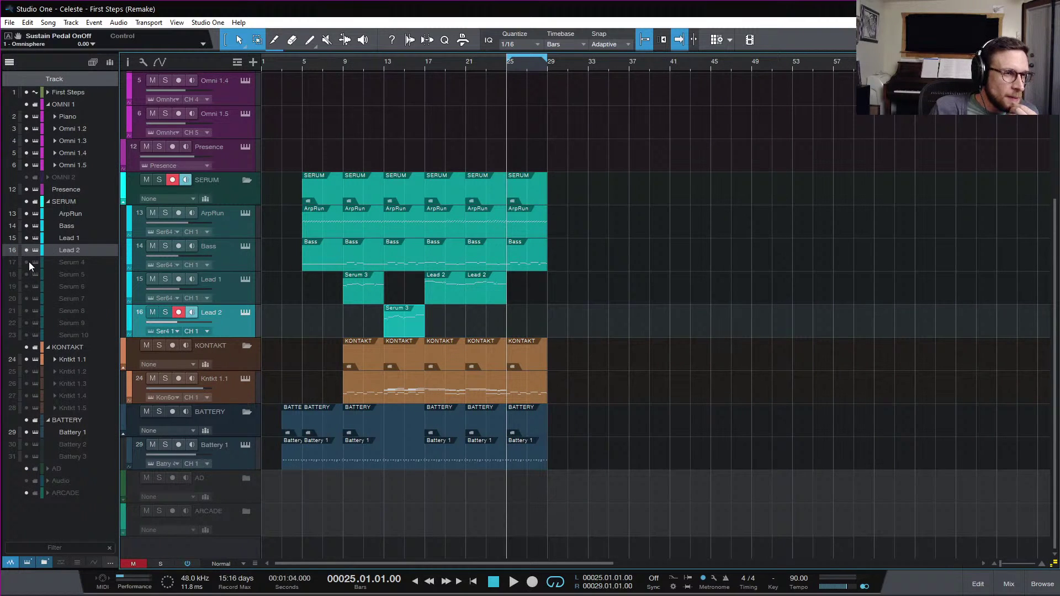
click(28, 261)
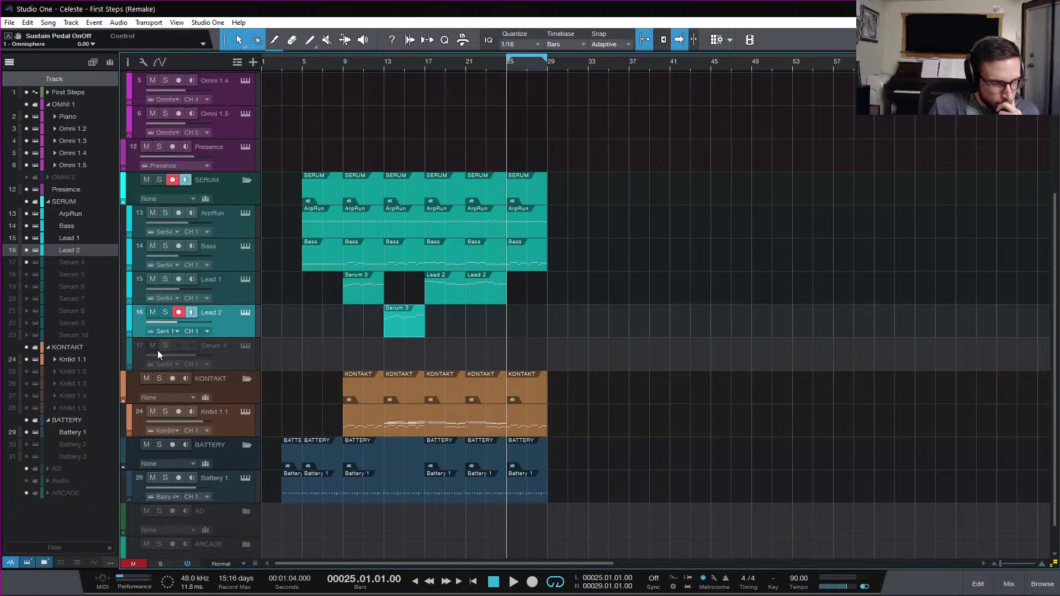
- Enable the Serum 4 track and open its Serum instrument window
right_click(232, 358)
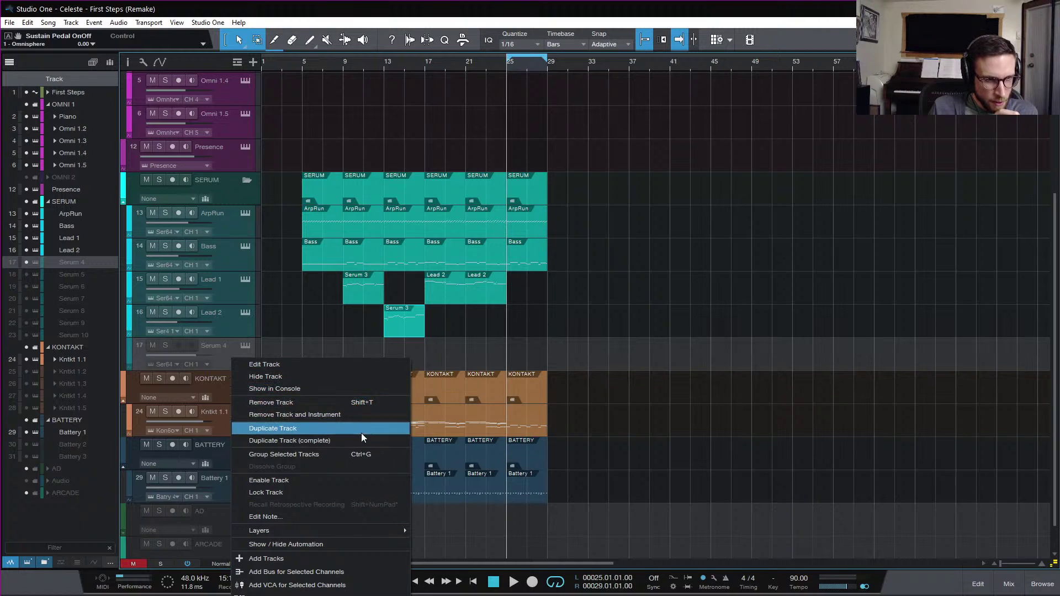
click(348, 478)
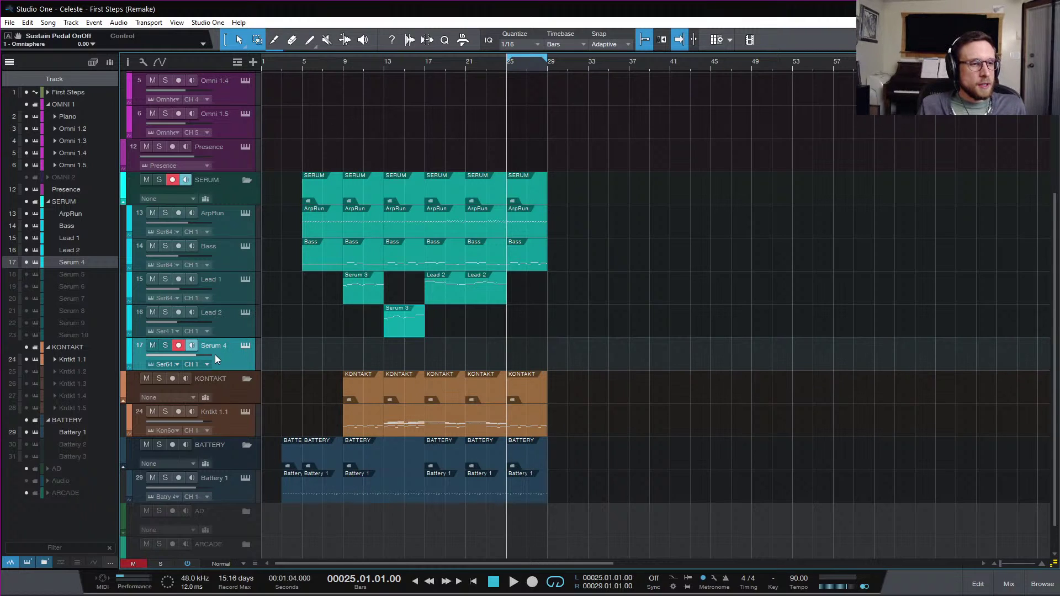
click(245, 345)
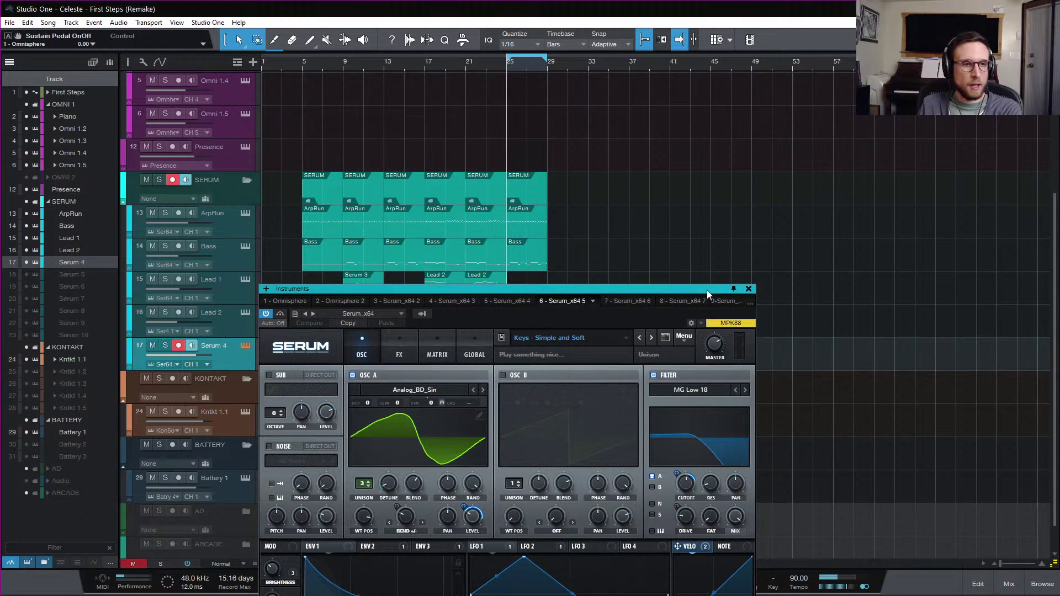
- Create a part on the Serum 4 track at bar 25 and enter a one-bar four-note chord from B2 up to A3
click(748, 290)
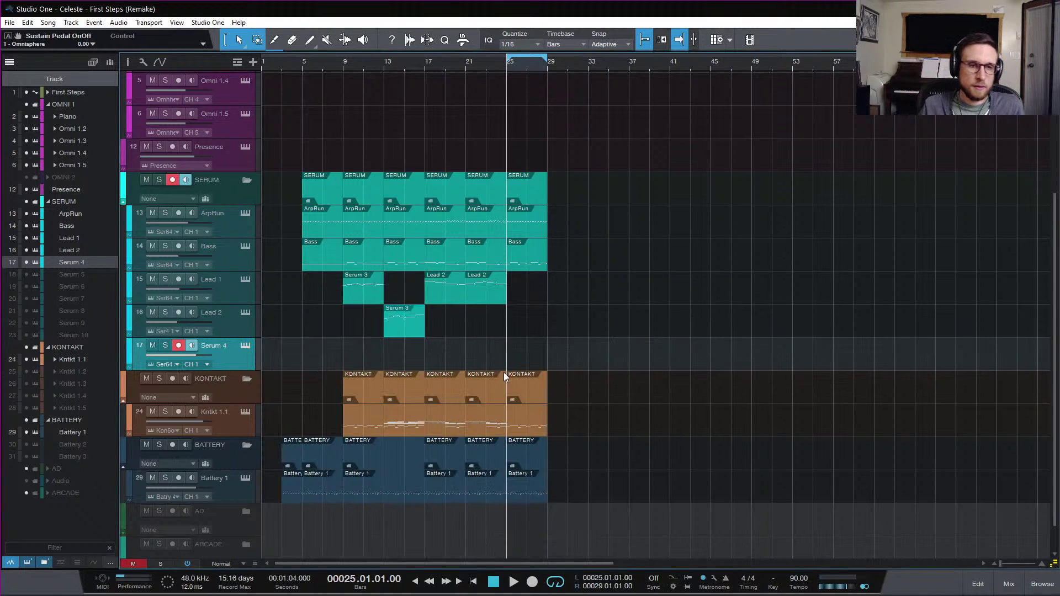
double_click(519, 359)
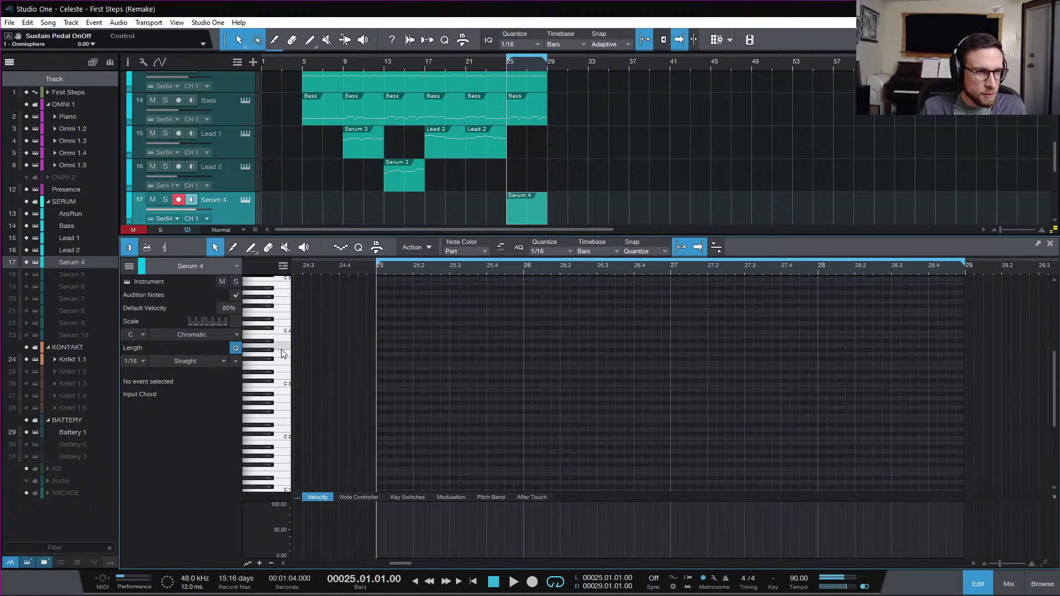
click(380, 345)
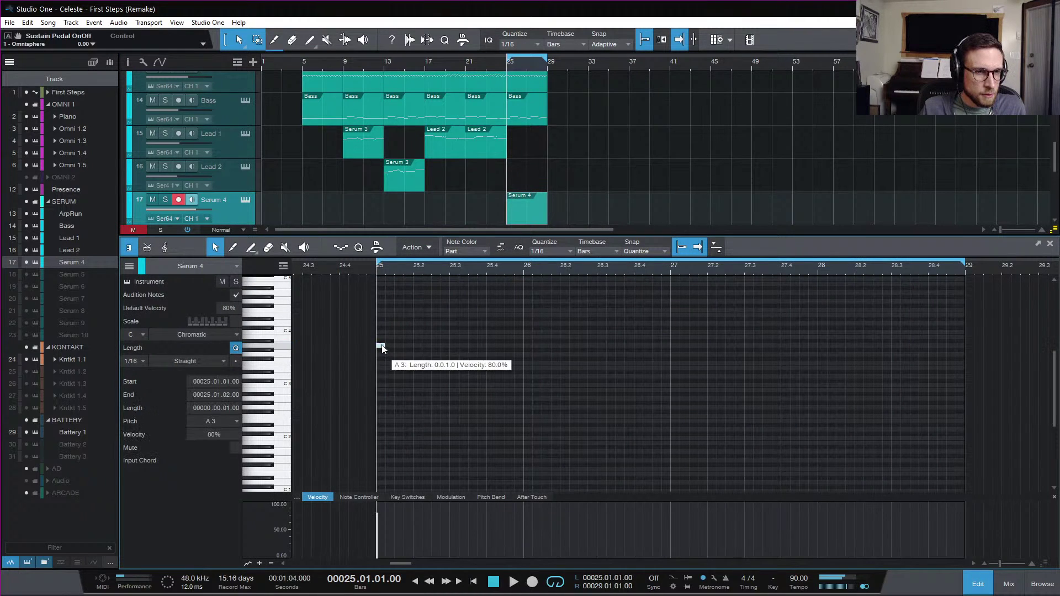
drag(386, 347, 497, 389)
- Duplicate the bar 25 chord into bar 26 and lower the copy's top note to G3
drag(495, 304, 502, 435)
key(d)
click(608, 313)
drag(601, 345, 600, 355)
- Duplicate both chords into bars 27 and 28, play the part back, and close the note editor
drag(618, 303, 461, 451)
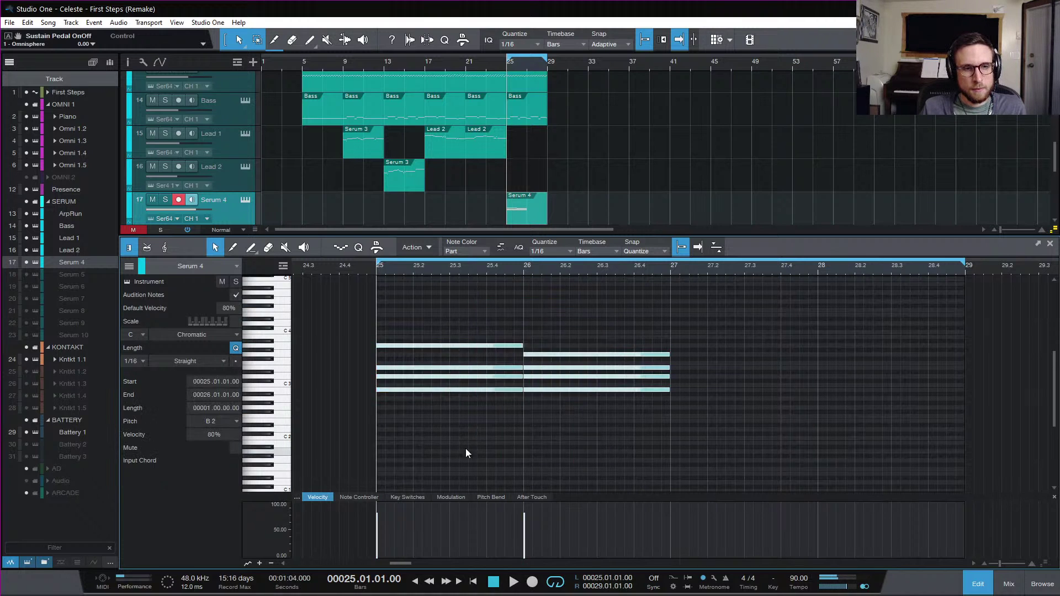
key(d)
key(space)
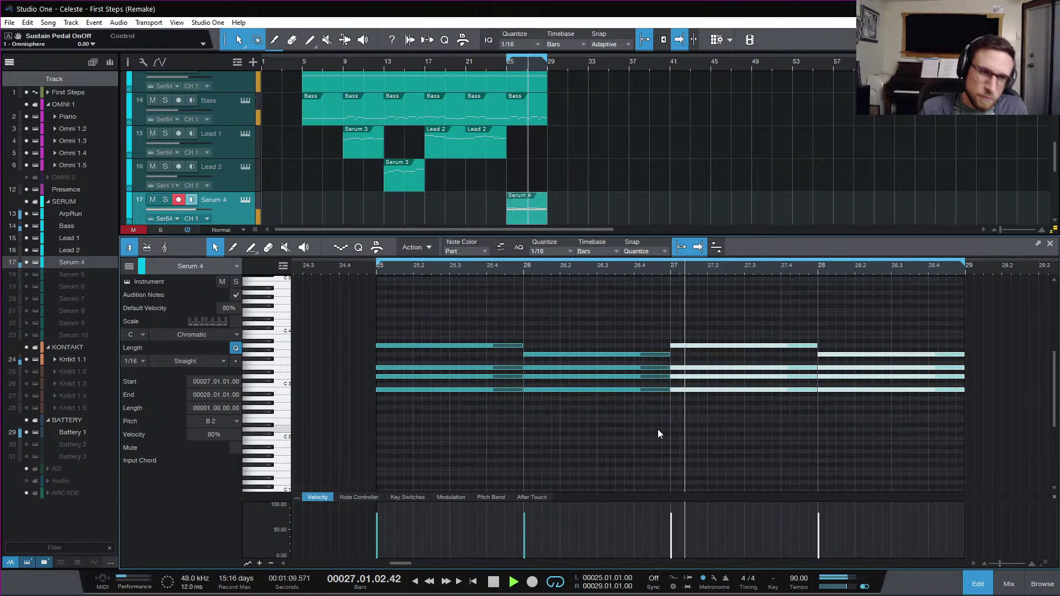
key(space)
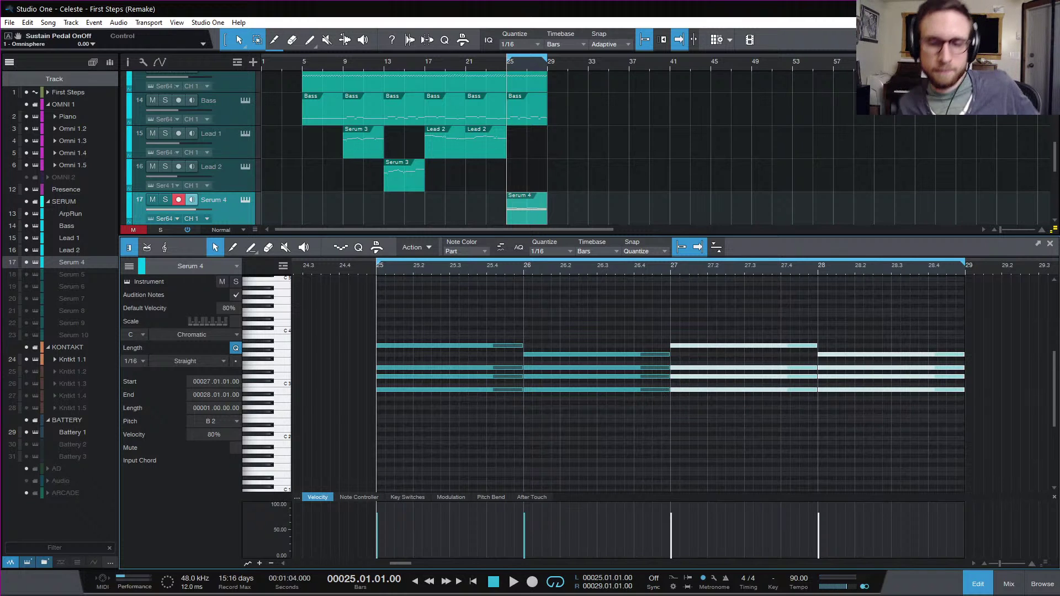
click(985, 586)
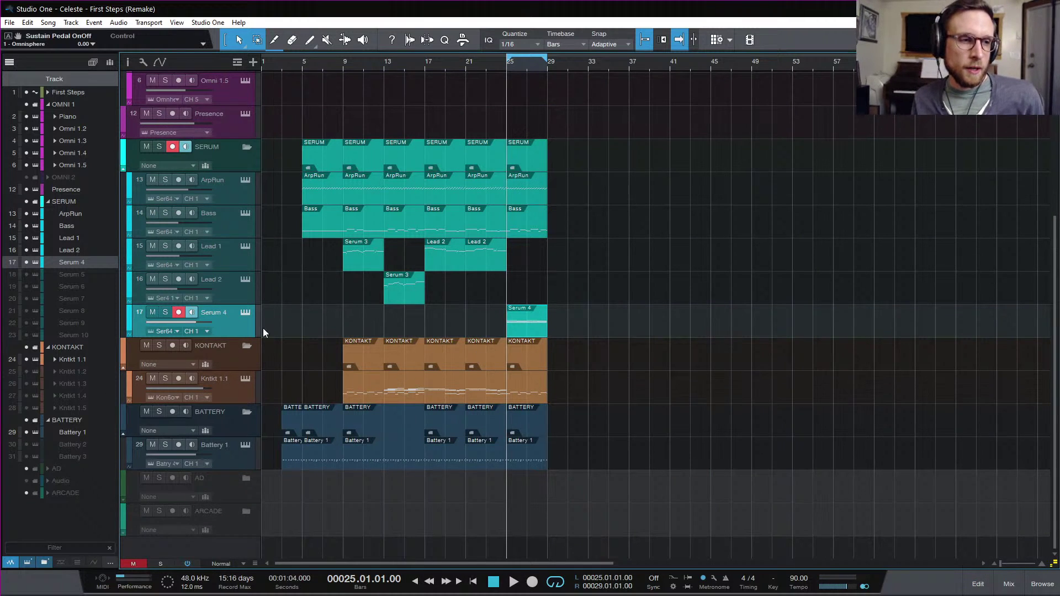
- Open the Serum 4 track's instrument and reset it to the Init preset
click(245, 312)
drag(576, 290, 630, 161)
click(707, 246)
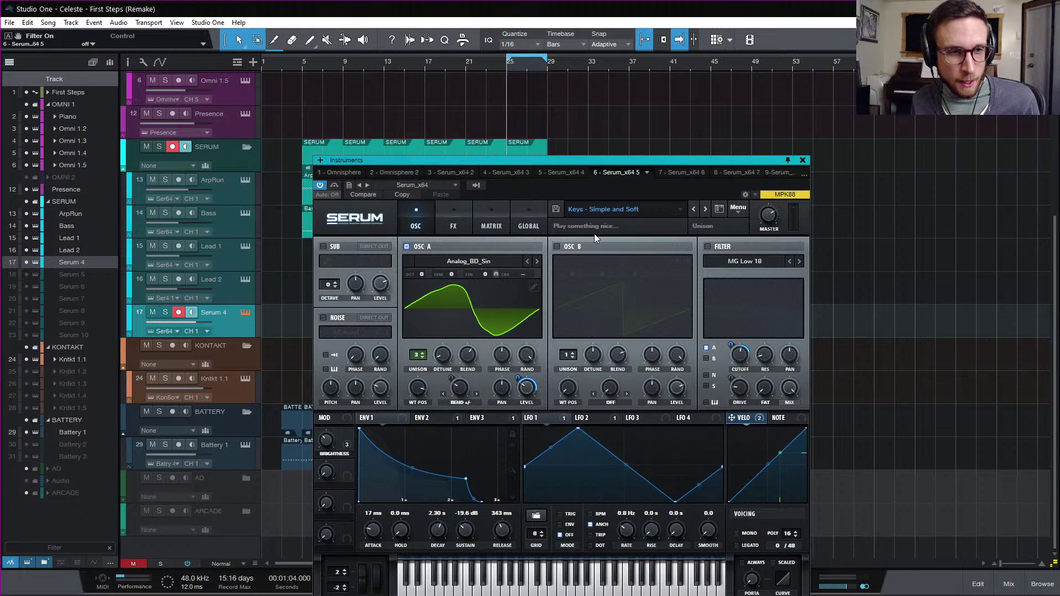
click(740, 208)
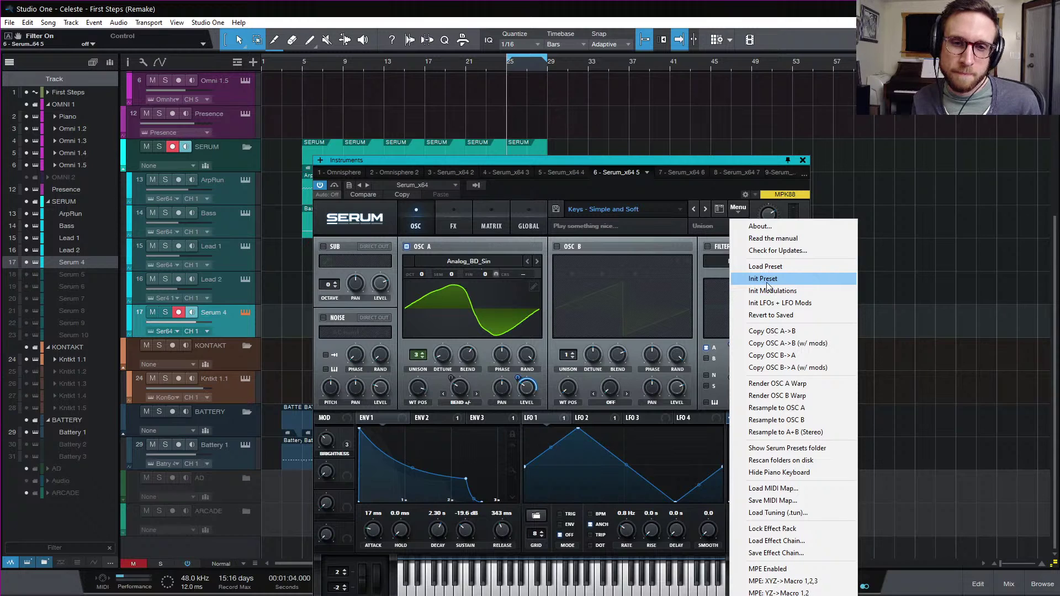
click(767, 281)
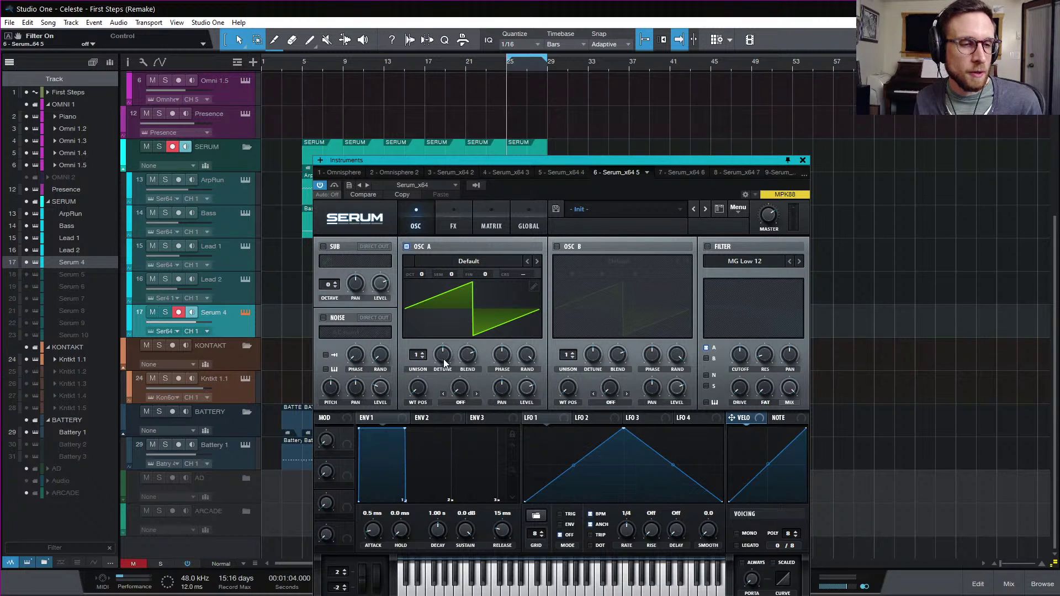
- Set oscillator A to 14 unison voices with 0.09 detune and enable an MG Low 18 filter with 24% resonance and 173 Hz cutoff
drag(420, 356, 454, 271)
drag(467, 357, 438, 379)
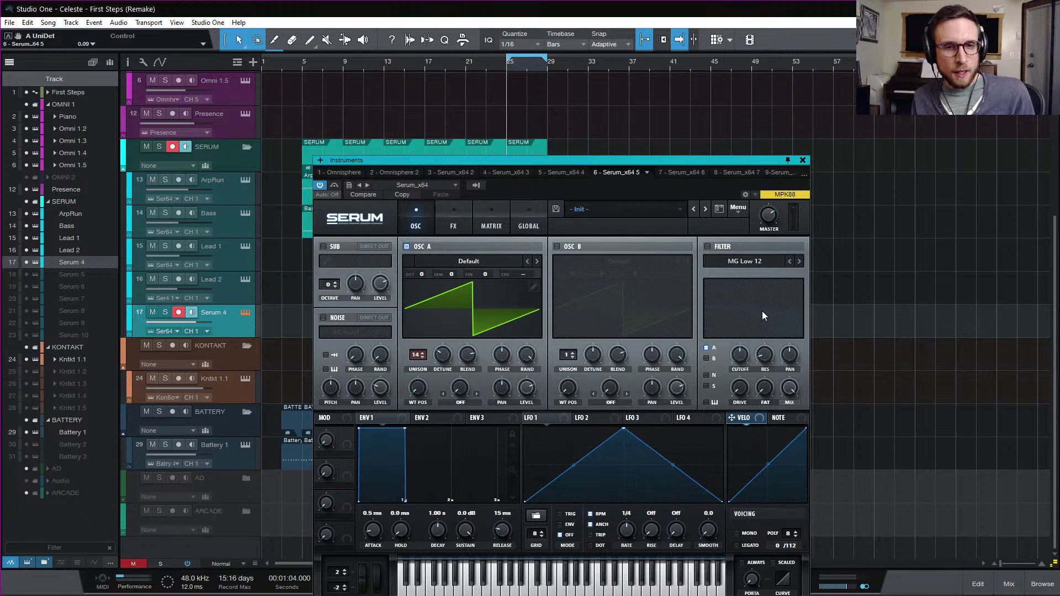
click(709, 247)
click(798, 262)
drag(768, 344, 768, 343)
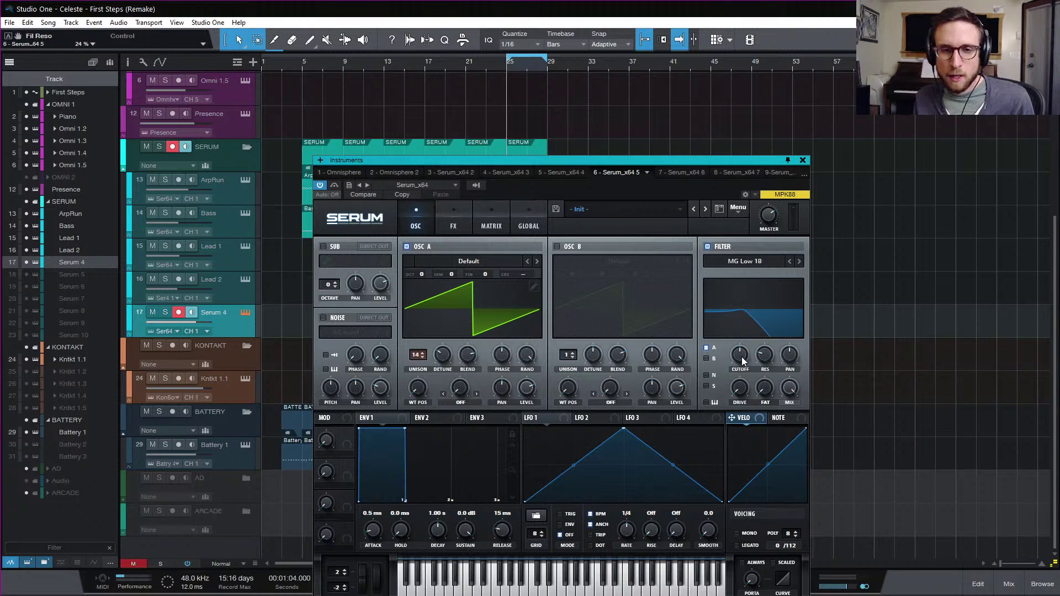
drag(740, 357, 739, 369)
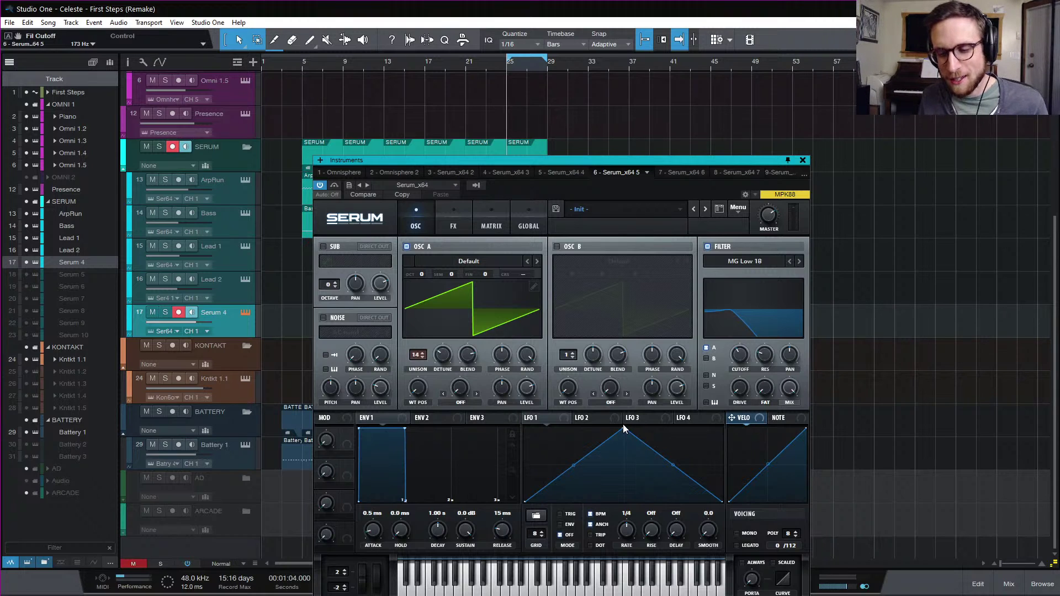
- Reshape LFO 1 into a low triangle by lowering its peak close to the floor near mid-cycle
drag(623, 425, 514, 406)
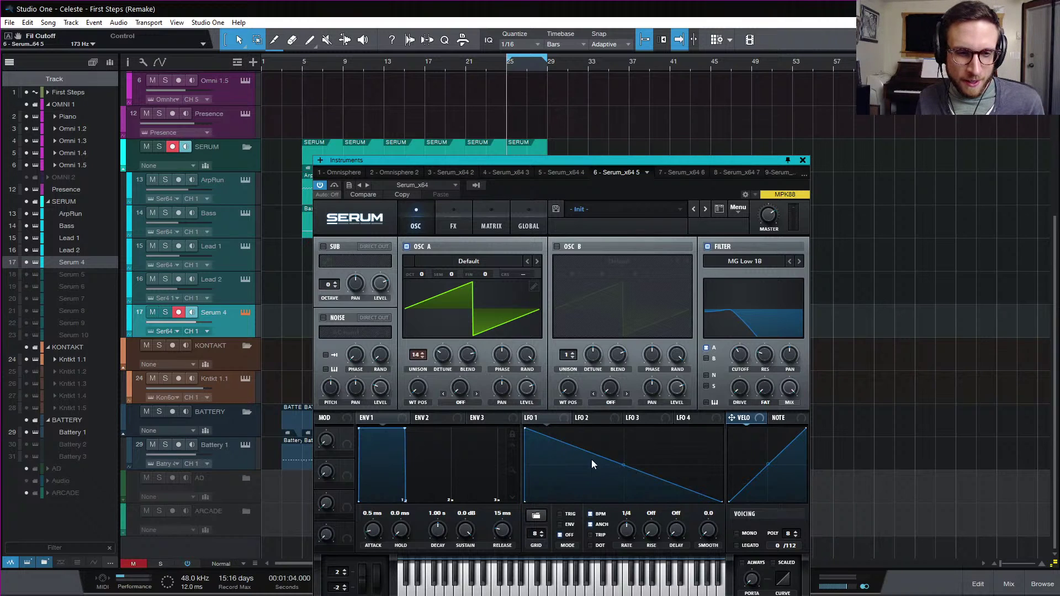
drag(525, 426, 629, 488)
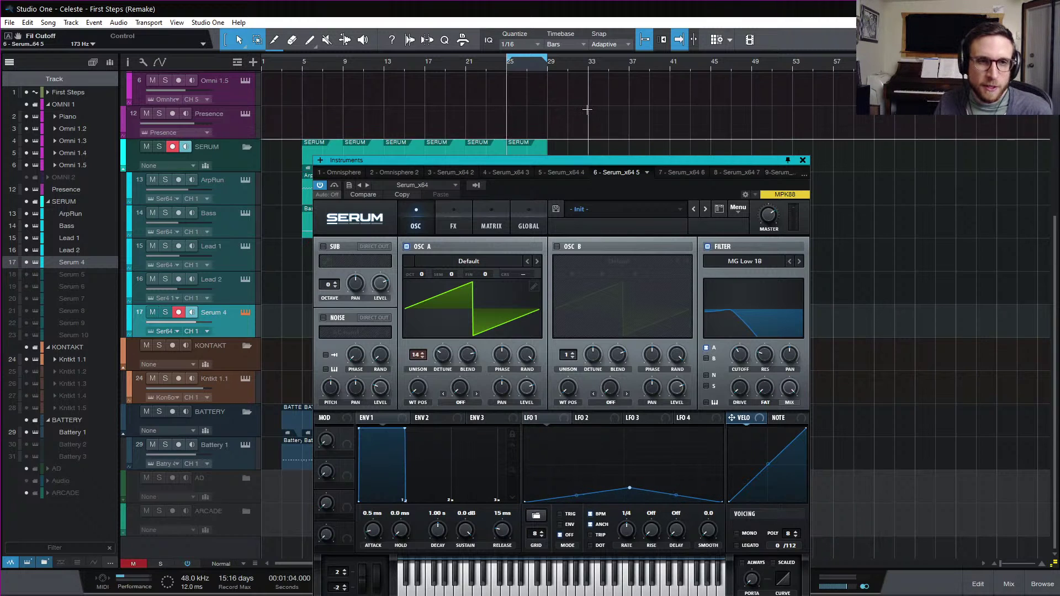
- Enlarge the Serum interface to 125% and reposition its window so the whole instrument fits on screen
drag(603, 162, 562, 54)
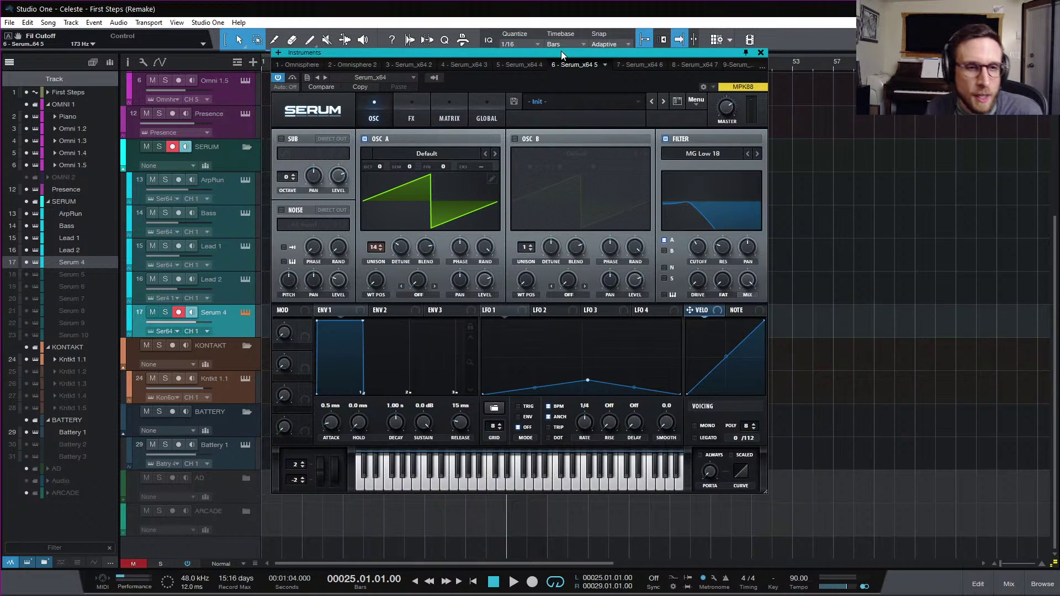
click(318, 113)
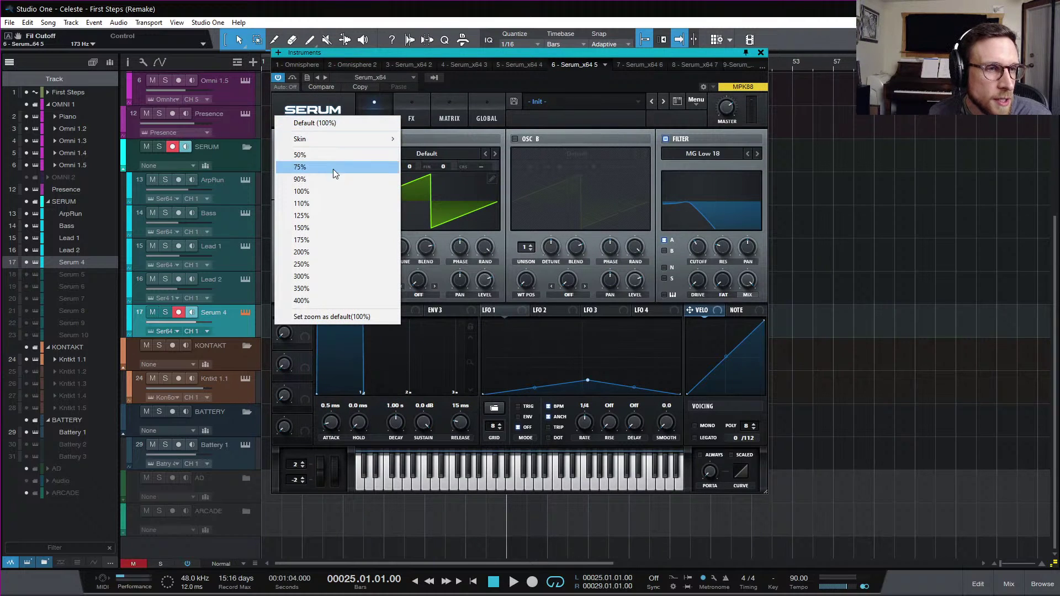
click(349, 217)
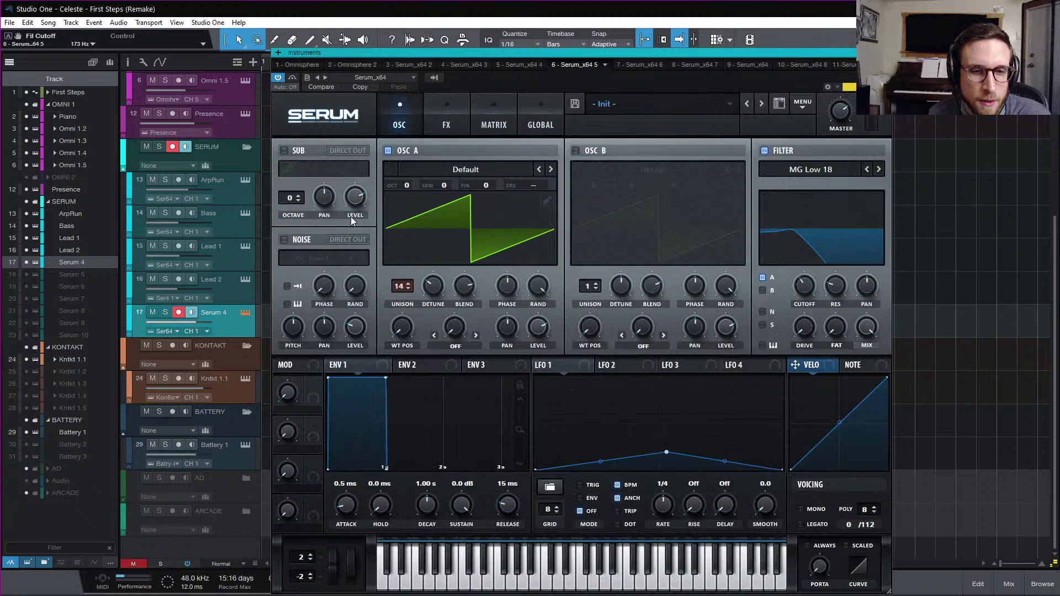
drag(495, 53, 476, 23)
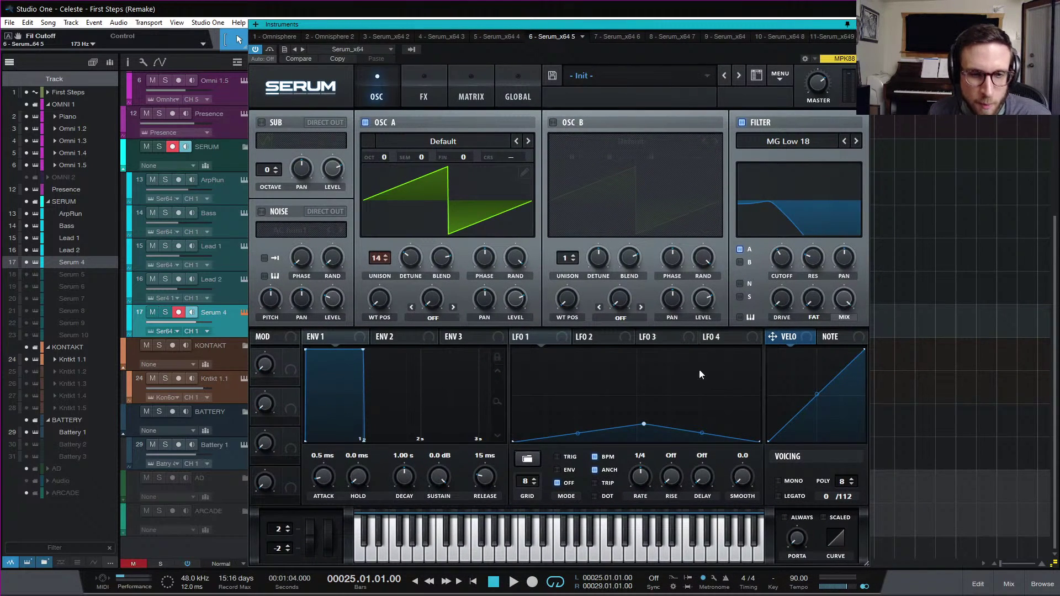
- In LFO 3, move the peak to the cycle's start and draw a concave decay reaching zero after one grid division
click(551, 339)
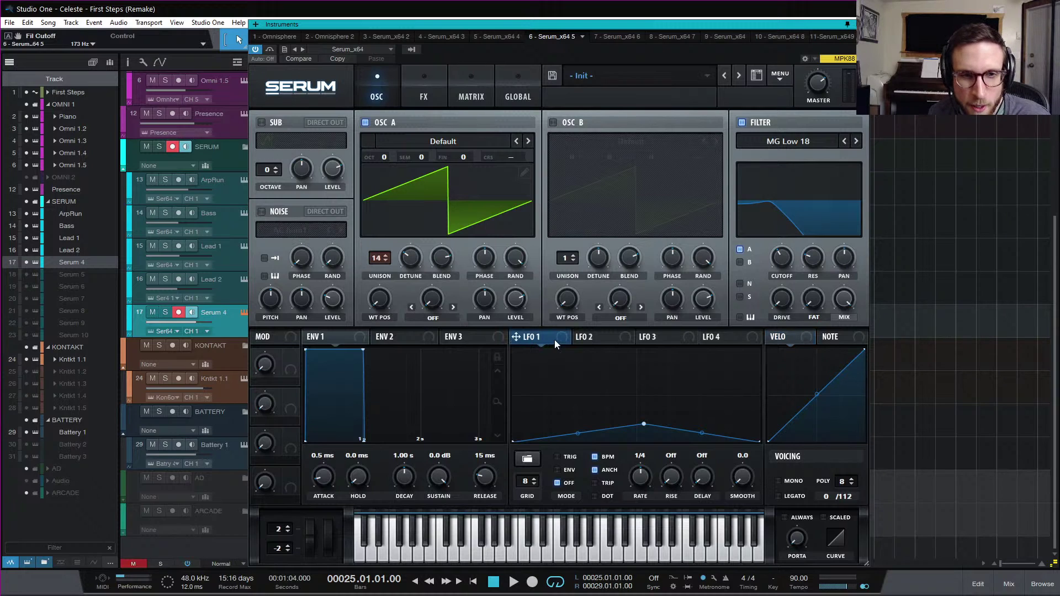
click(604, 337)
click(670, 336)
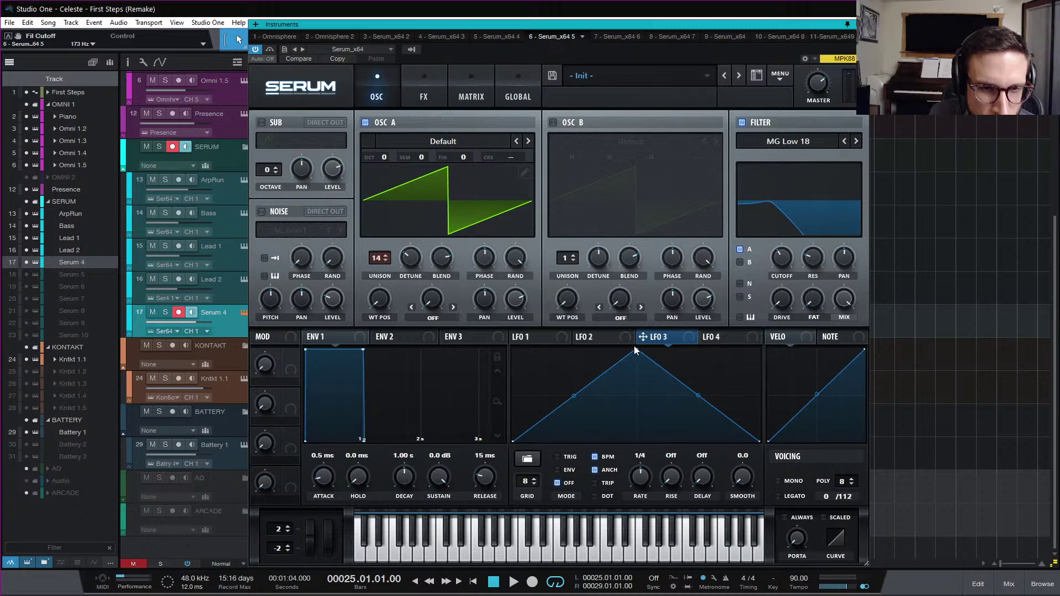
drag(635, 349, 513, 349)
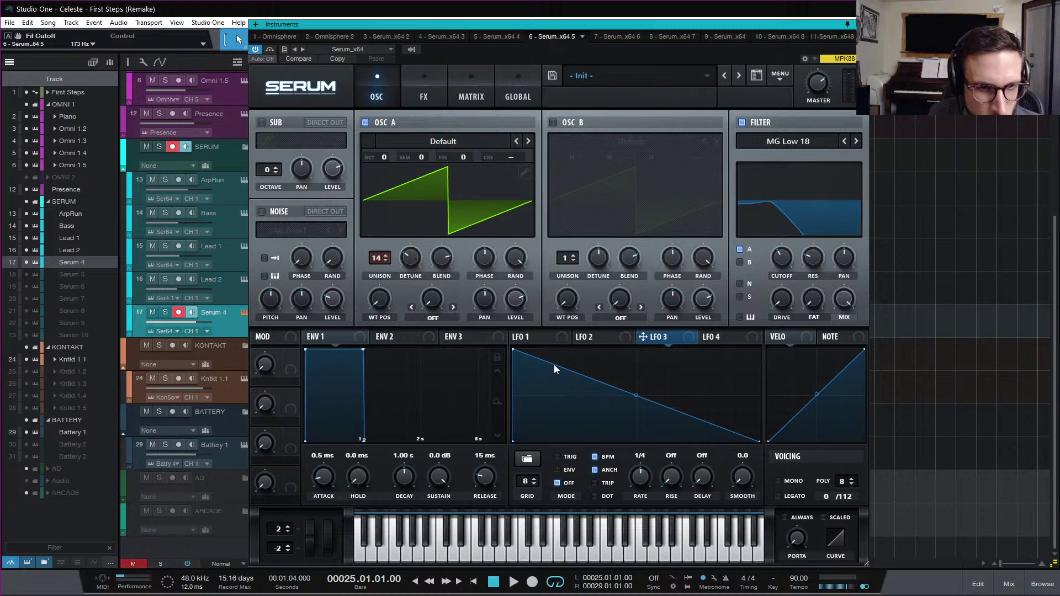
drag(557, 366, 541, 429)
drag(499, 463, 563, 475)
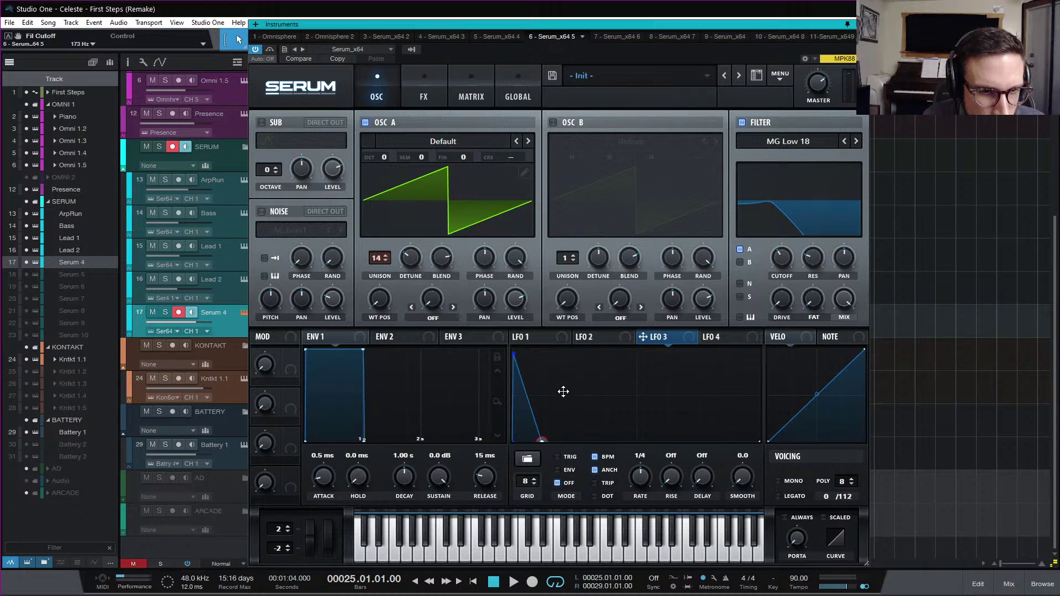
drag(543, 440, 512, 351)
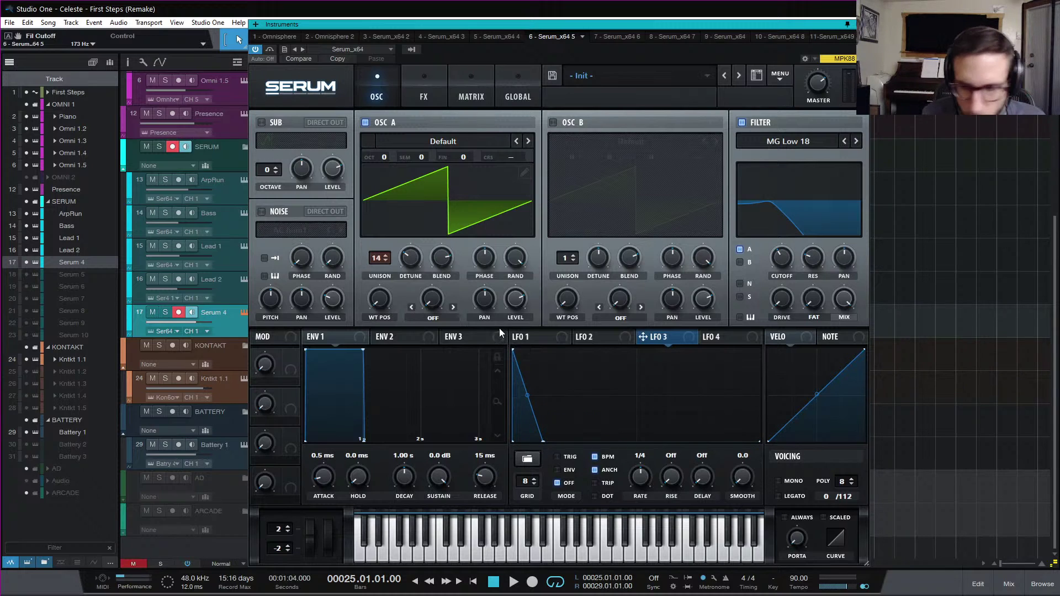
drag(528, 397, 522, 406)
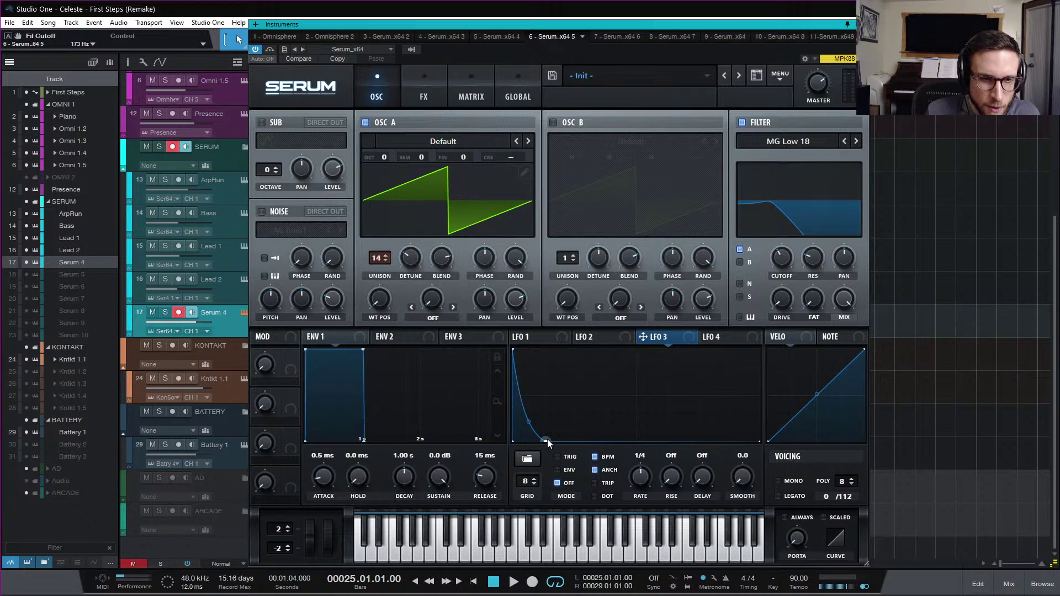
- Add a full-height LFO 3 peak at the second grid division and stretch the first decay to end directly beneath it
drag(546, 441, 536, 344)
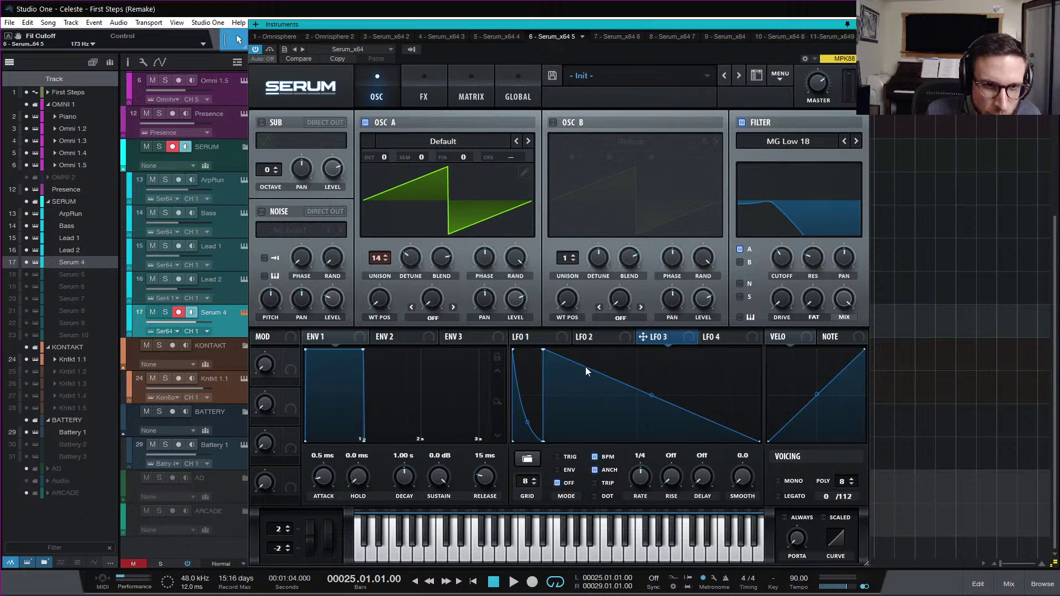
drag(584, 365, 574, 350)
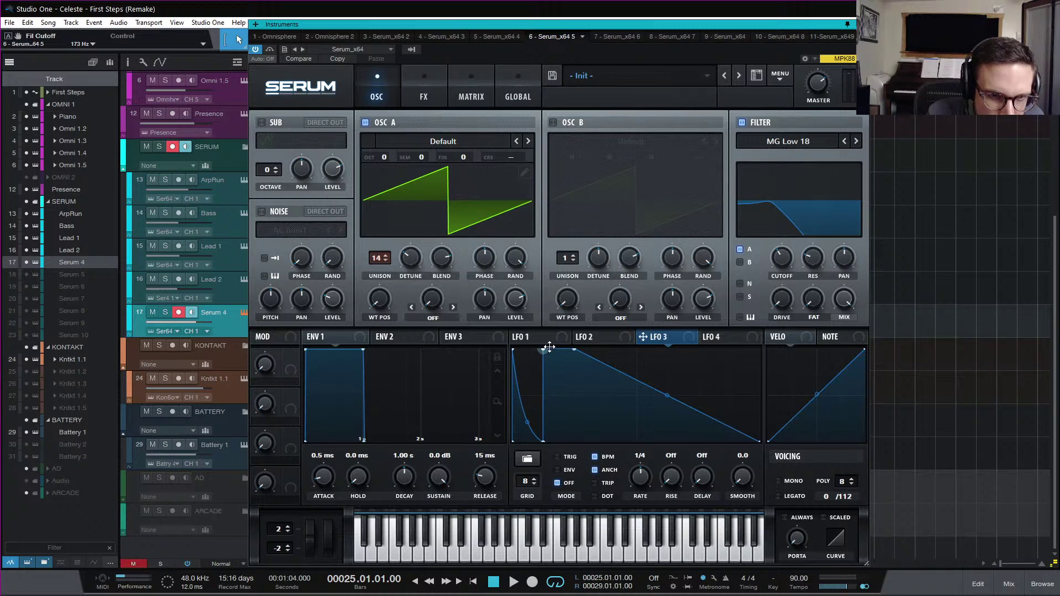
double_click(611, 368)
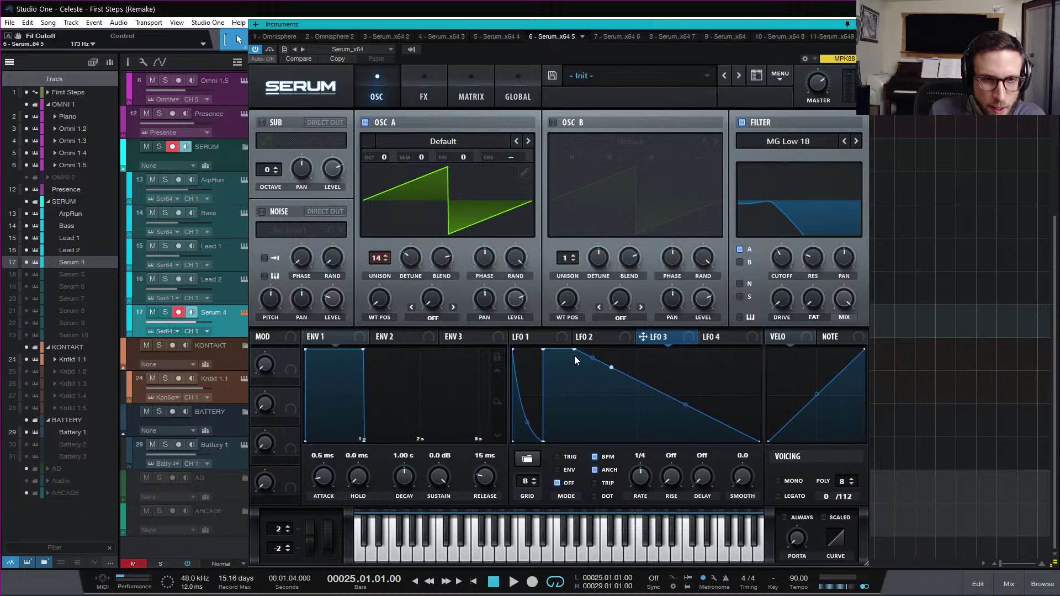
drag(543, 348, 575, 350)
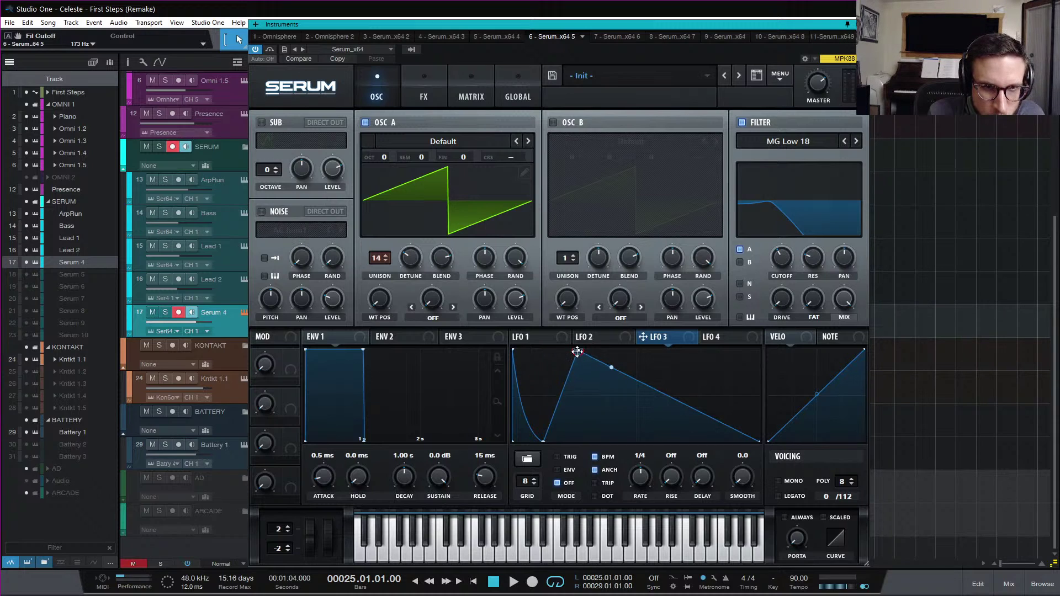
double_click(576, 350)
double_click(595, 384)
drag(595, 384, 574, 349)
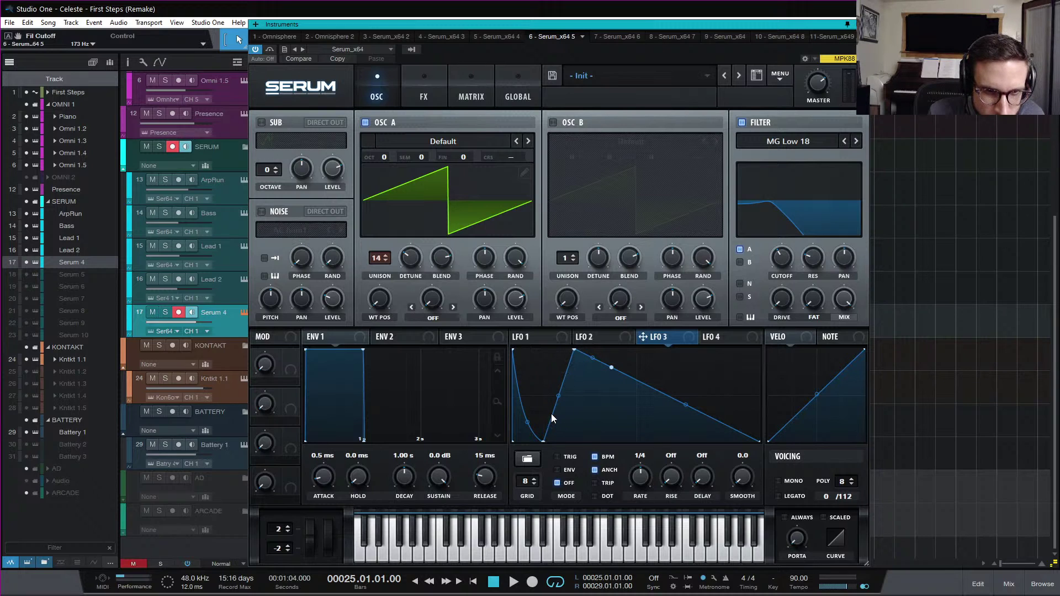
drag(543, 439, 573, 442)
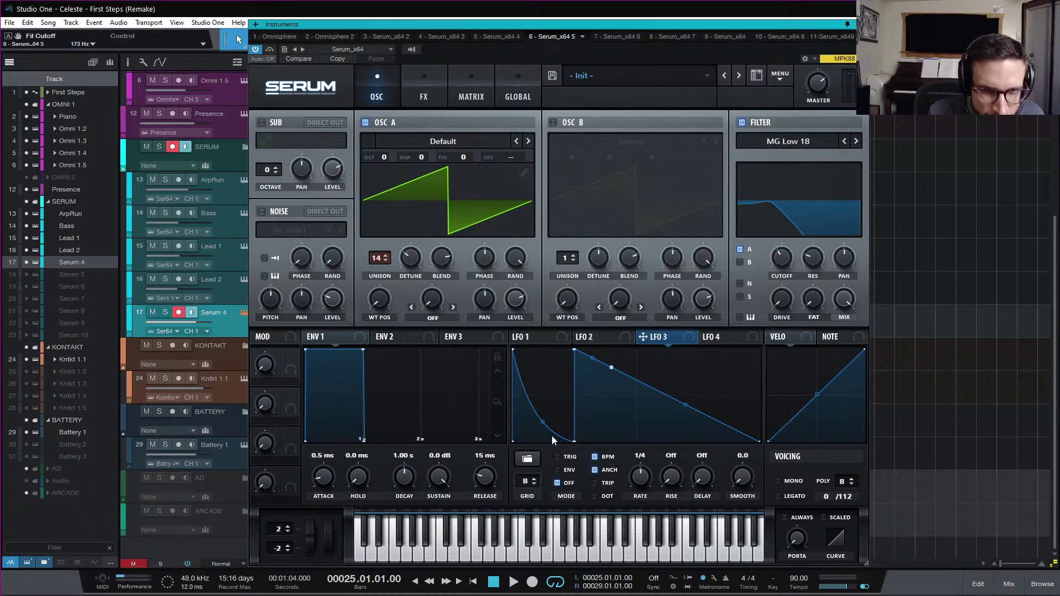
- Shape LFO 3's second decay to reach zero at mid-cycle, deleting the extra point and curving the slope like the first
double_click(656, 390)
drag(656, 389, 635, 439)
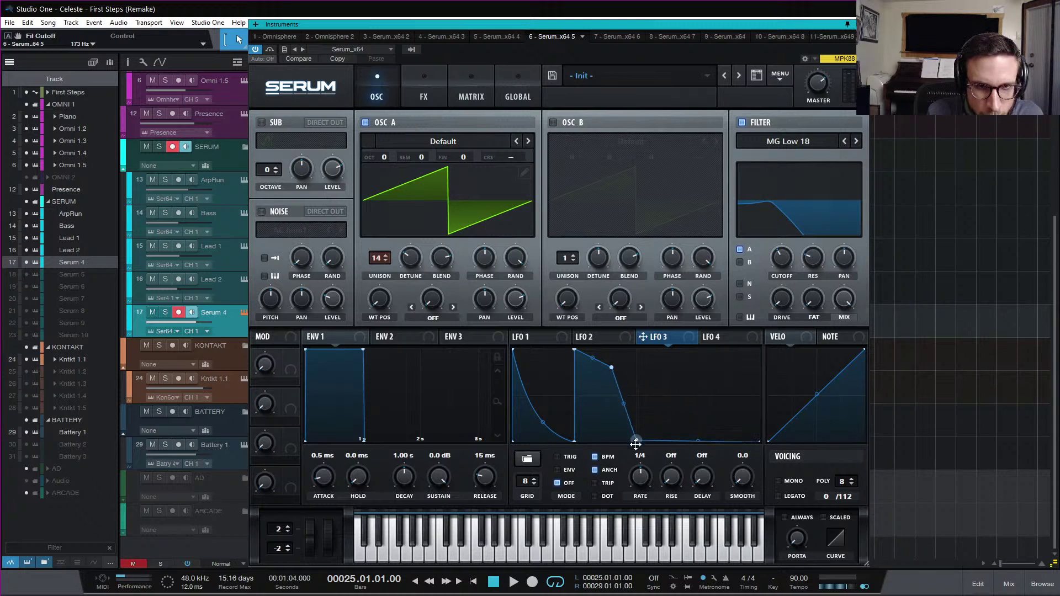
double_click(611, 368)
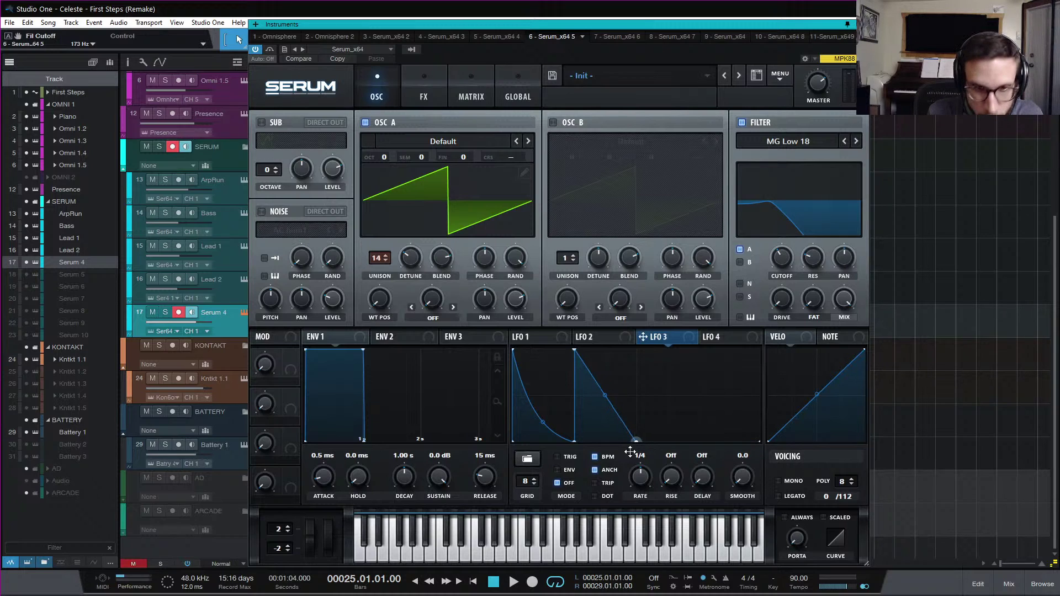
drag(605, 395, 599, 408)
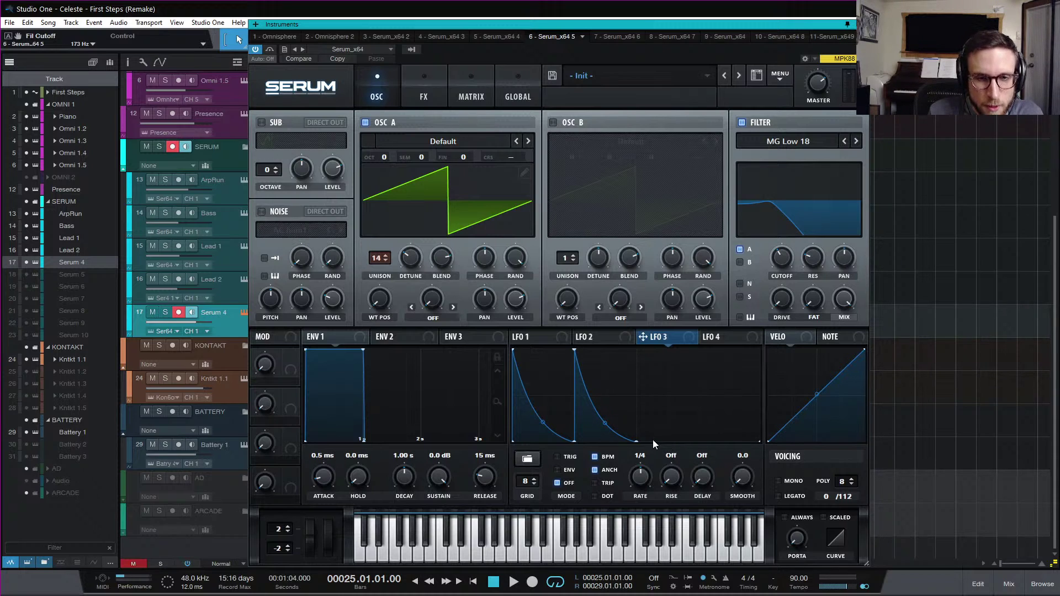
- Add a full-height LFO 3 peak at mid-cycle with a concave decay to zero at three-quarters, and set the grid to 12
double_click(673, 440)
drag(673, 440, 636, 350)
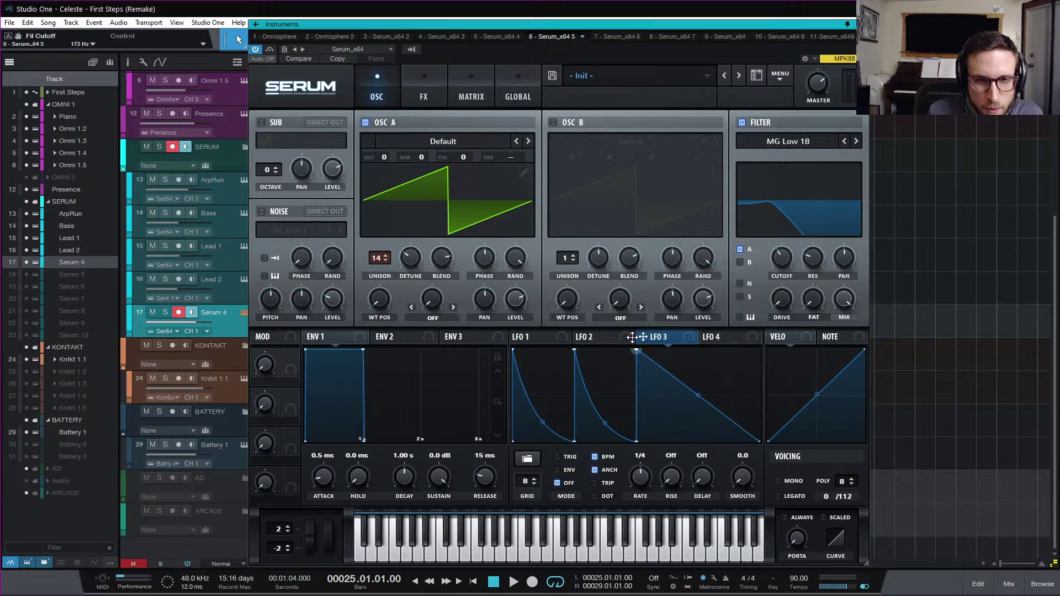
double_click(684, 385)
drag(683, 385, 698, 458)
mouse_move(666, 395)
mouse_down()
mouse_move(662, 417)
mouse_move(669, 405)
mouse_up()
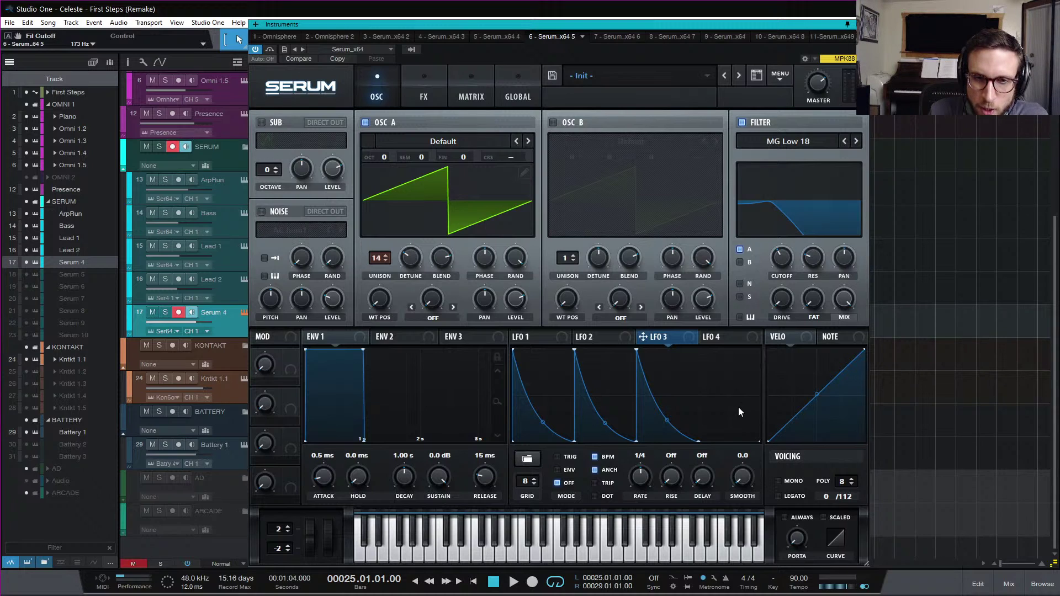
click(534, 482)
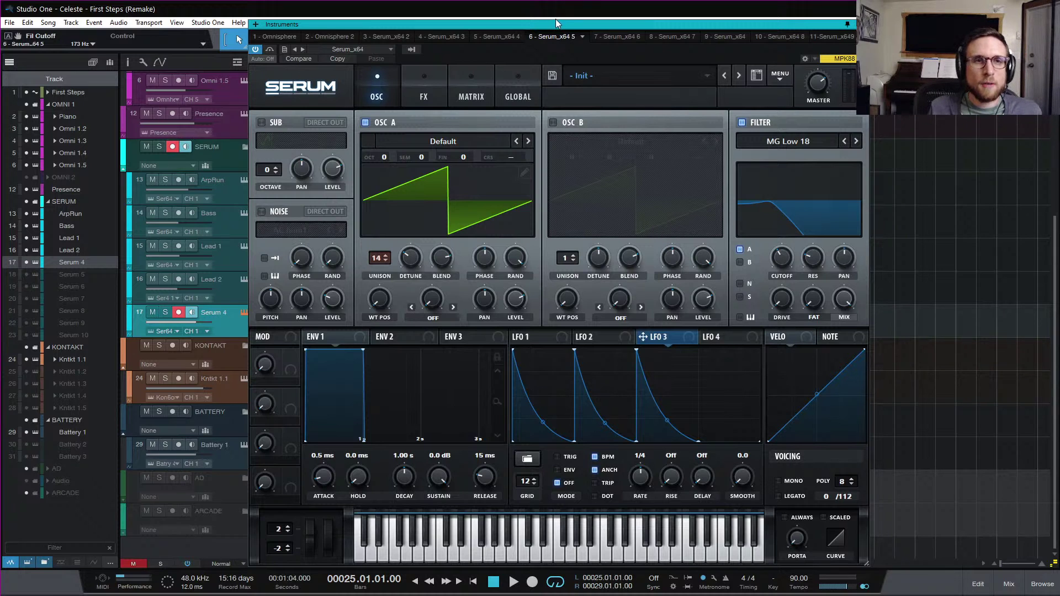
- Uncover the arrangement, solo the First Steps reference track and listen to its rhythm repeatedly from bar 25
drag(555, 22, 689, 154)
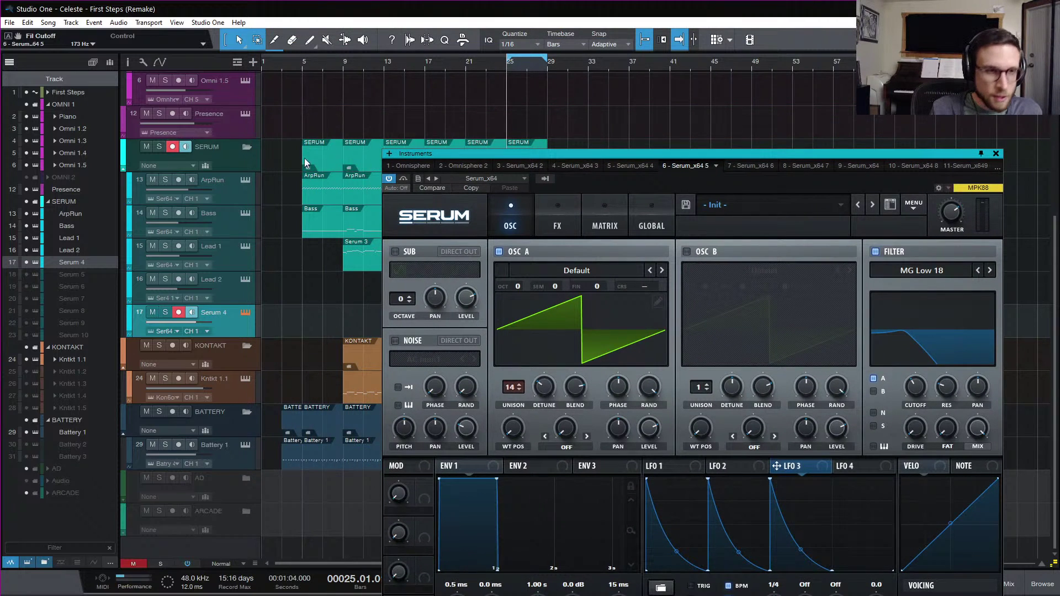
scroll(490, 141, up, 6)
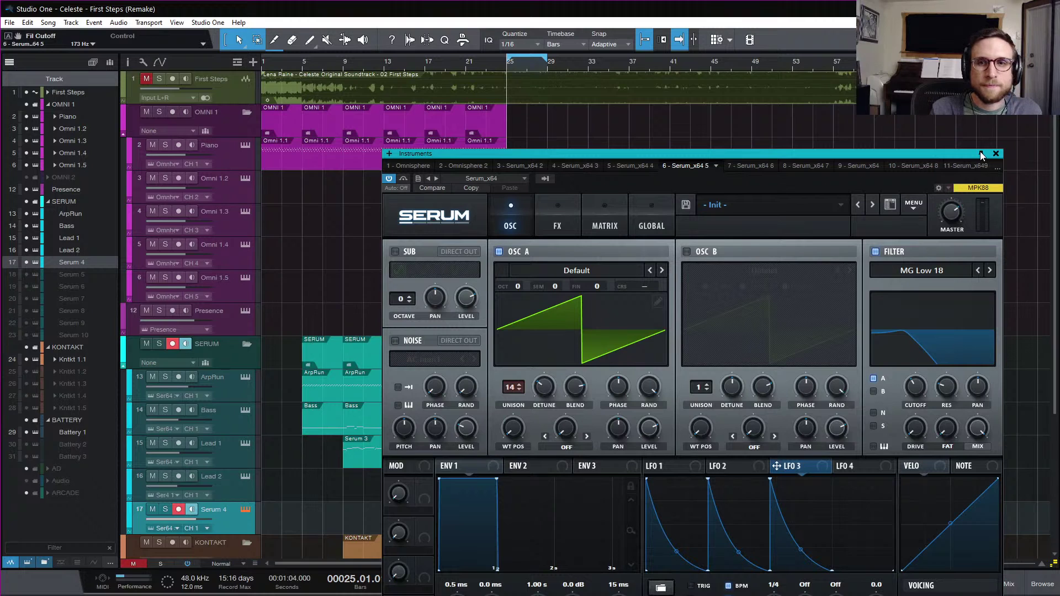
double_click(242, 98)
key(s)
key(space)
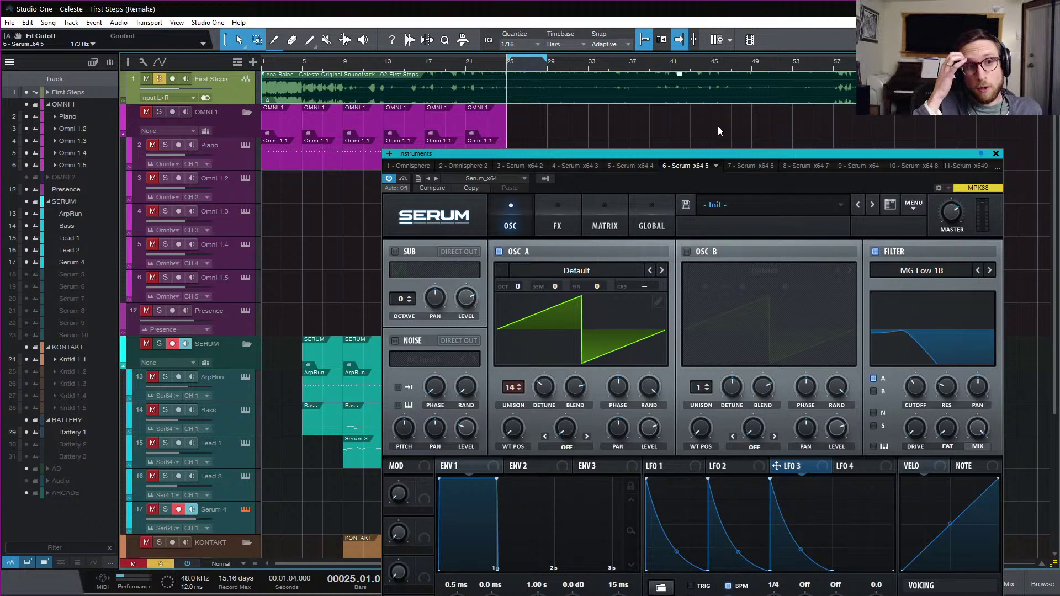
key(space)
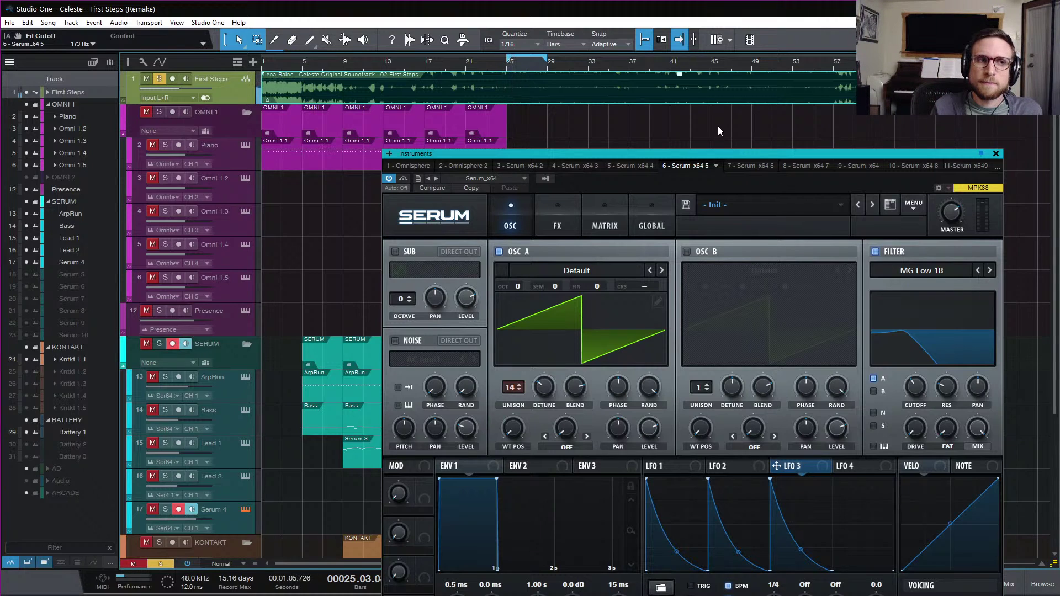
key(space)
key(space)
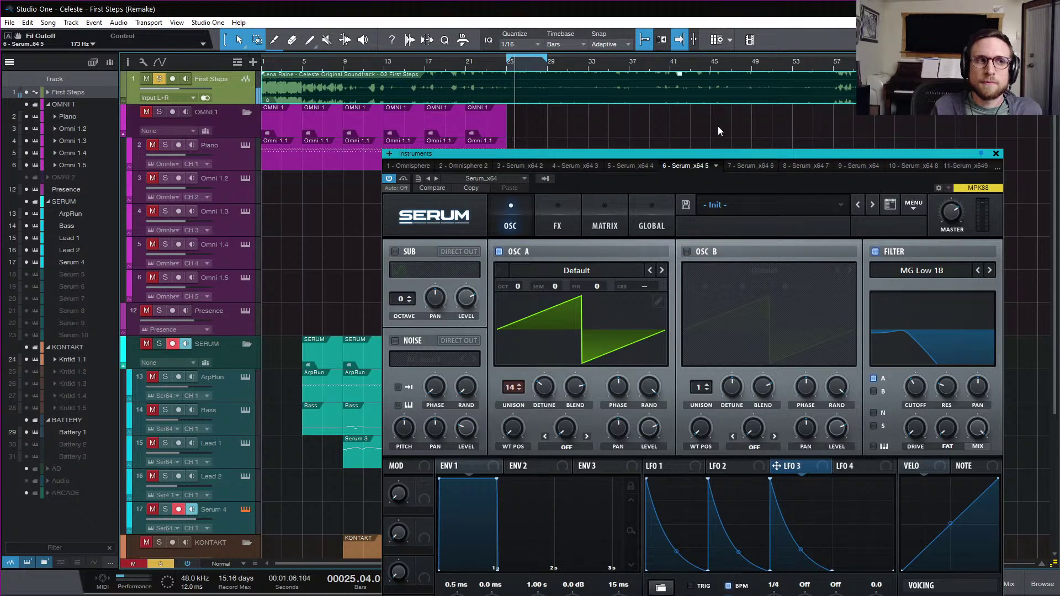
key(space)
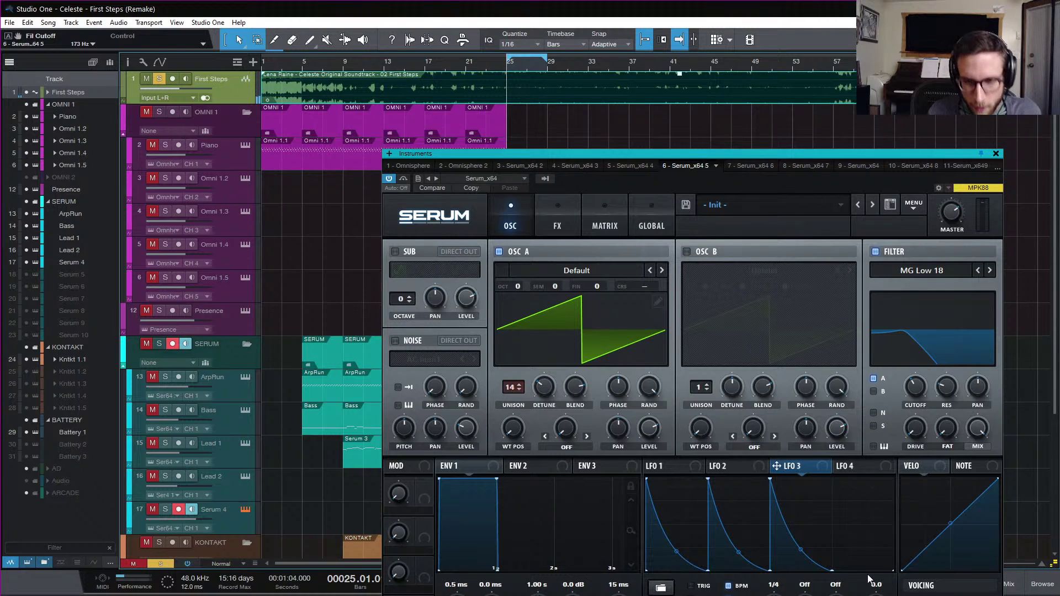
- Add a full-height point at LFO 3's three-quarter mark and level the last quarter at maximum with an additional point
drag(831, 569, 828, 467)
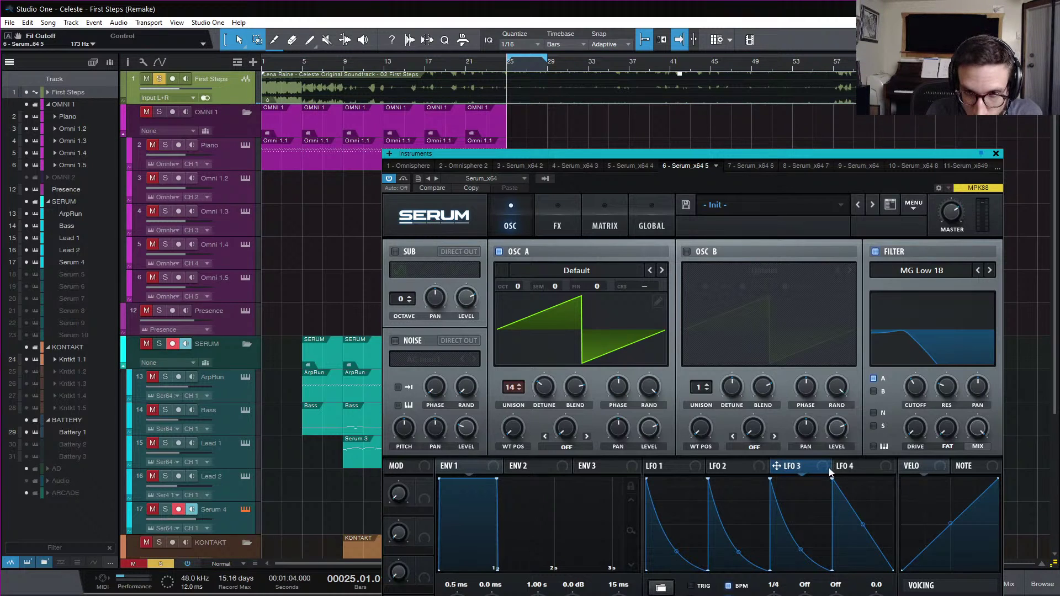
drag(869, 528, 848, 464)
double_click(863, 504)
drag(863, 504, 889, 469)
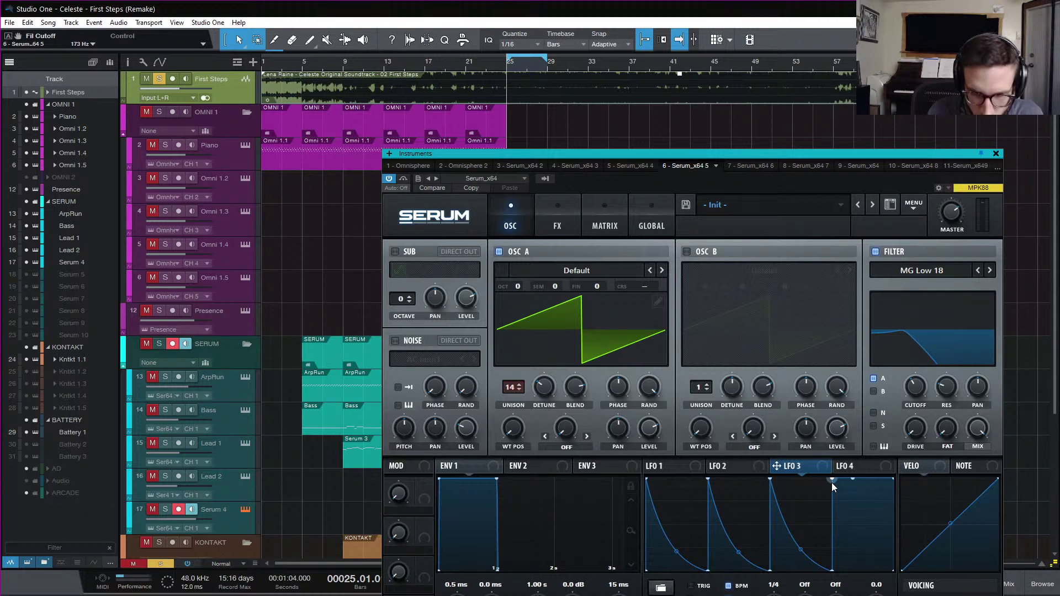
- Shape two LFO 3 ramps rising from zero to full height, one grid division before and one after the three-quarter mark
drag(832, 479, 810, 571)
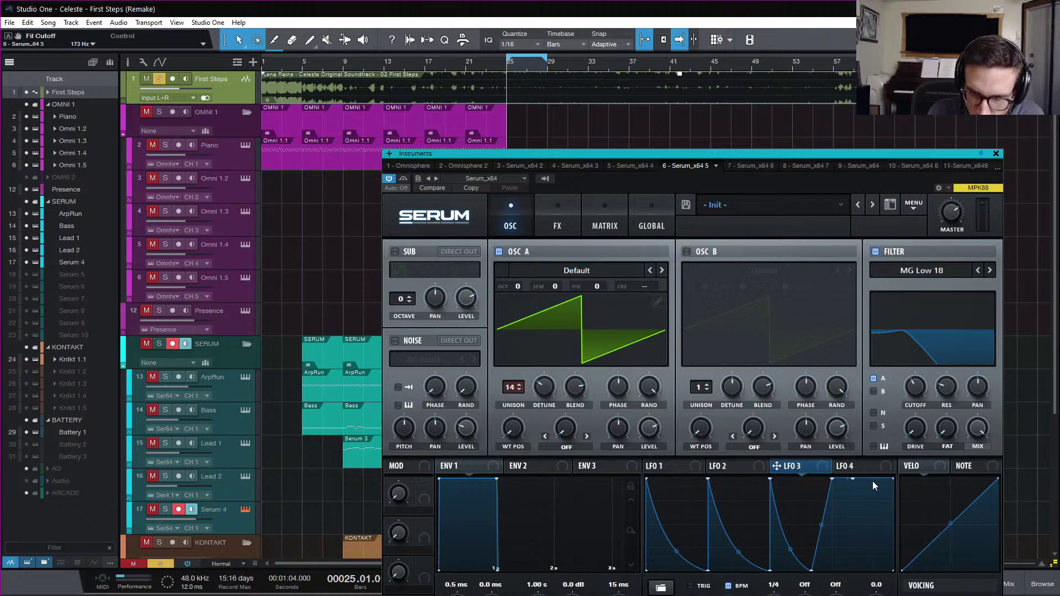
drag(853, 479, 830, 586)
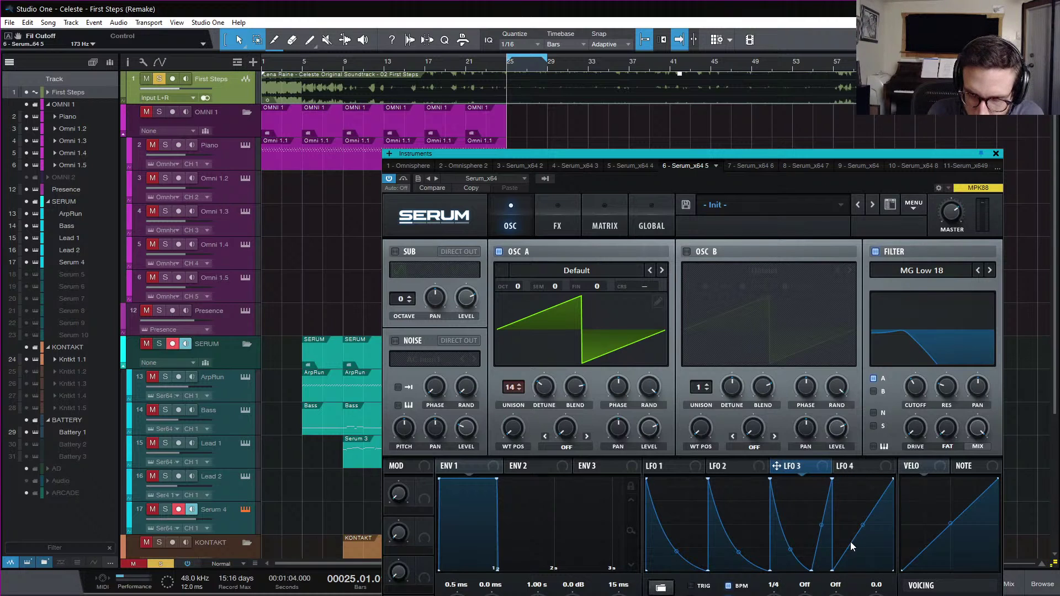
drag(850, 547, 852, 463)
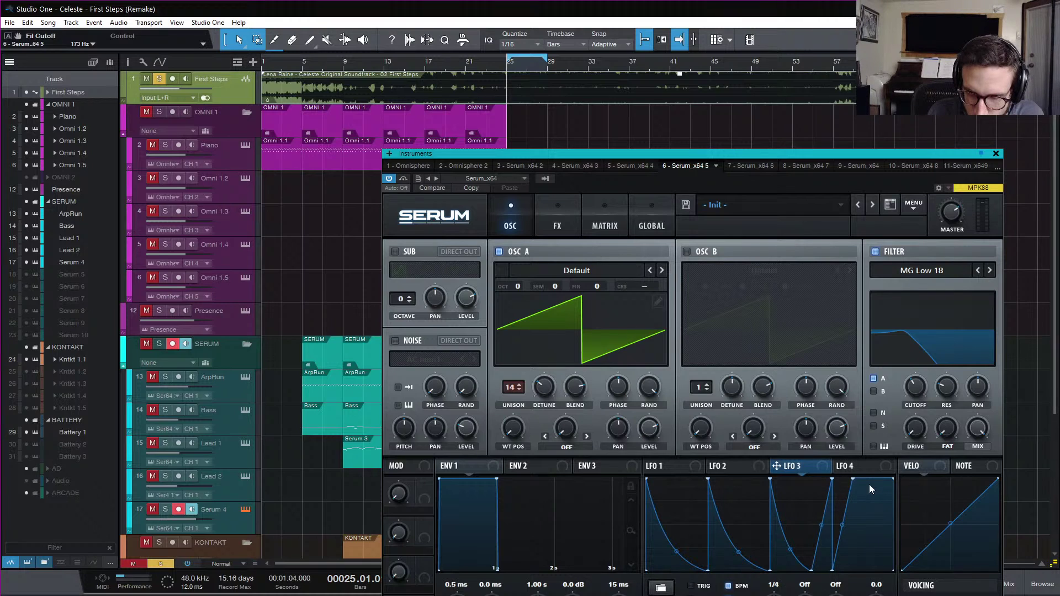
click(872, 472)
click(811, 468)
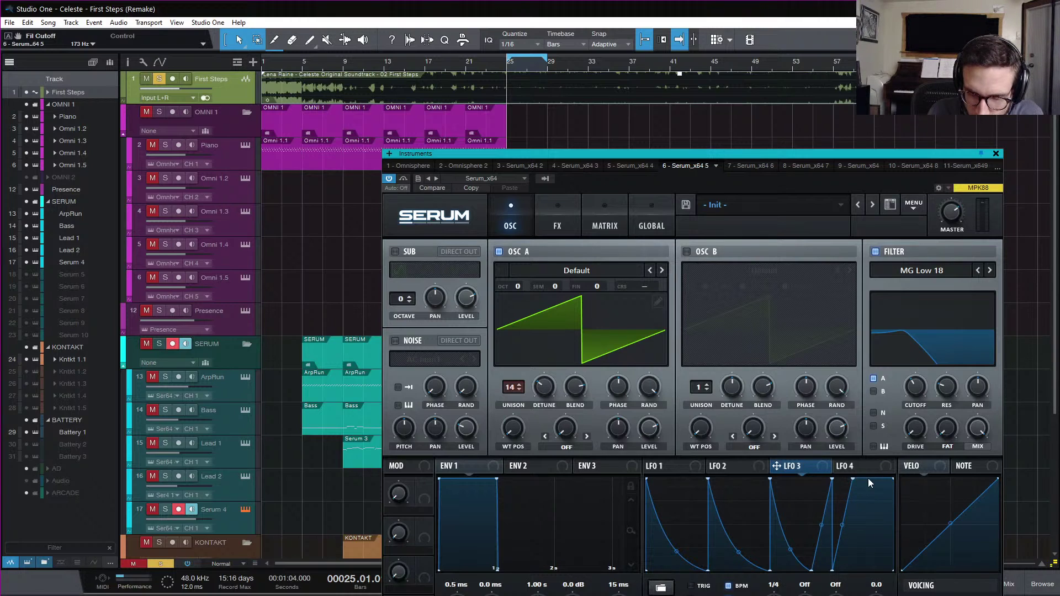
- Add a third one-division rising ramp to LFO 3 and a last ramp from zero to a lowered end point at cycle end
drag(892, 478, 899, 515)
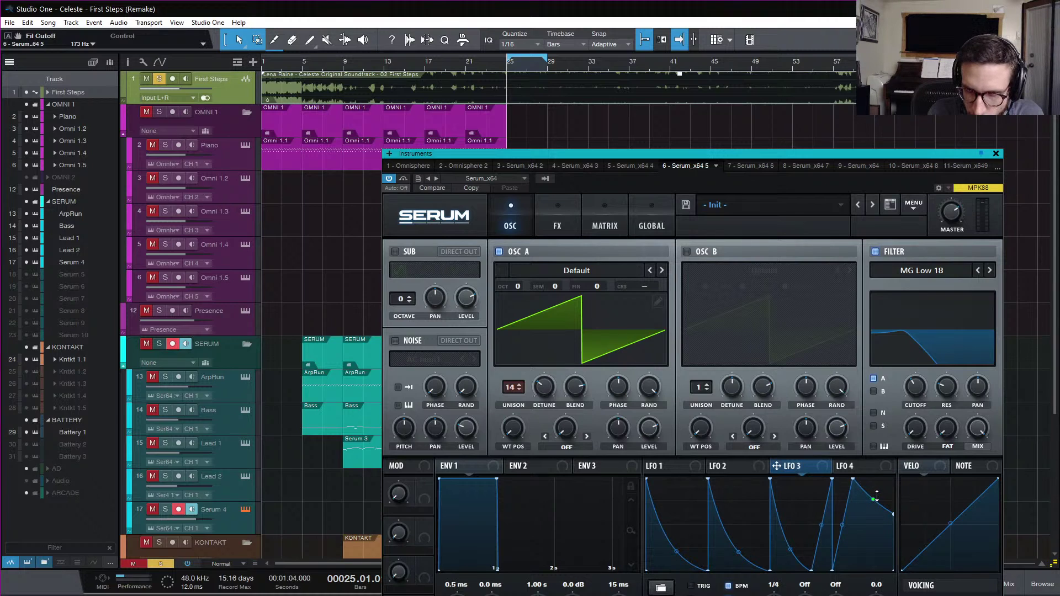
drag(864, 495, 866, 467)
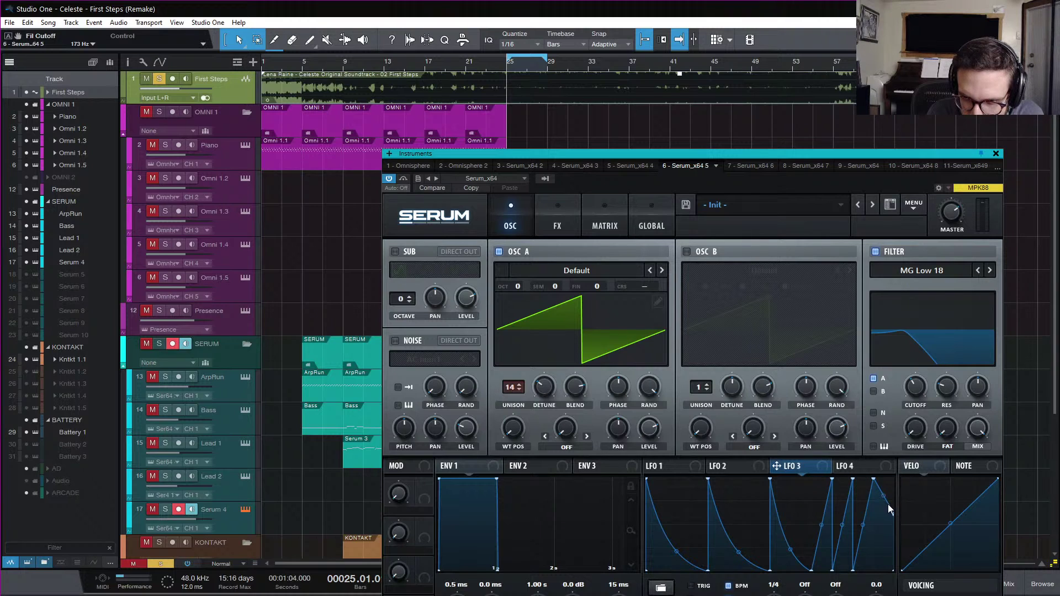
drag(884, 498, 877, 563)
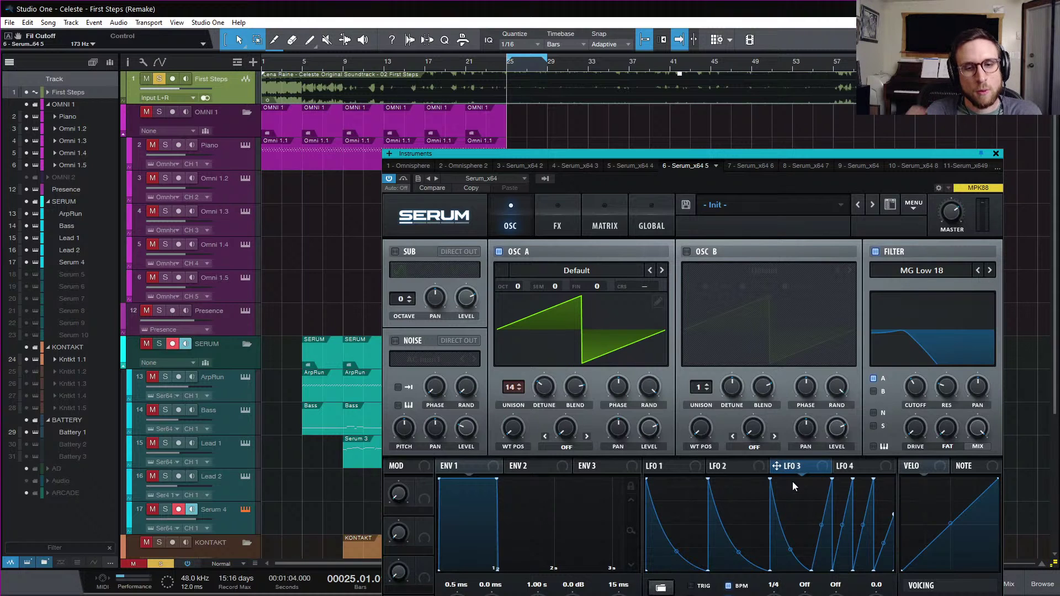
- Replay the soloed First Steps reference from bar 25 to compare its rhythm with the LFO 3 shape
key(space)
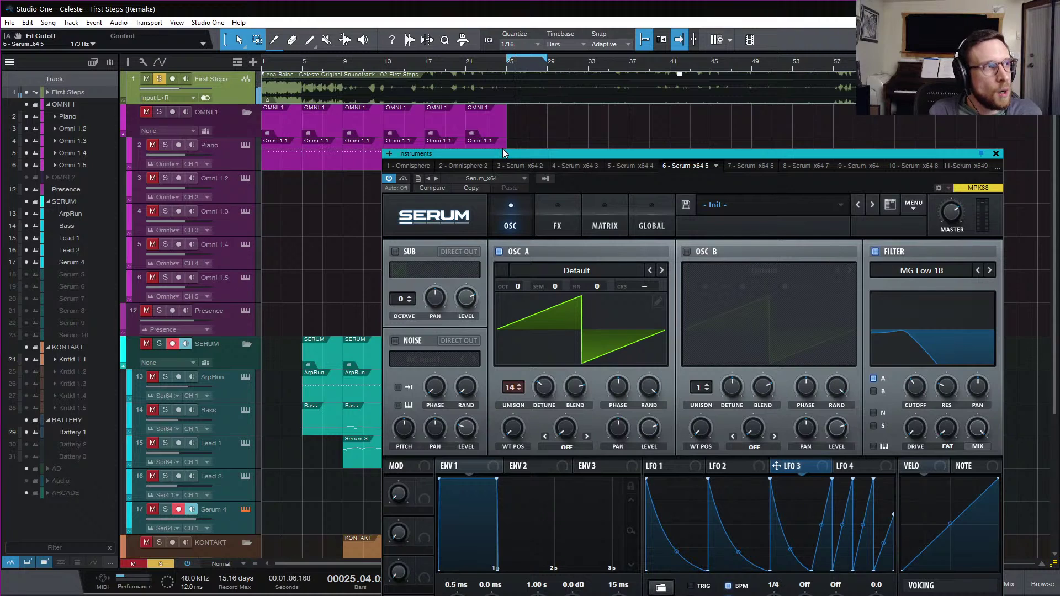
key(space)
key(space)
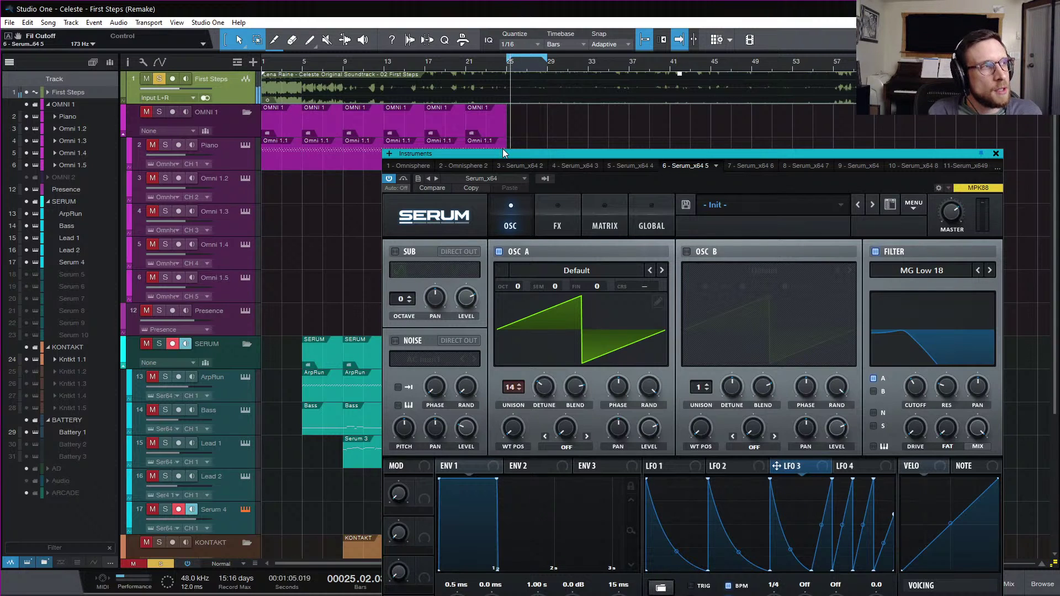
key(space)
key(space)
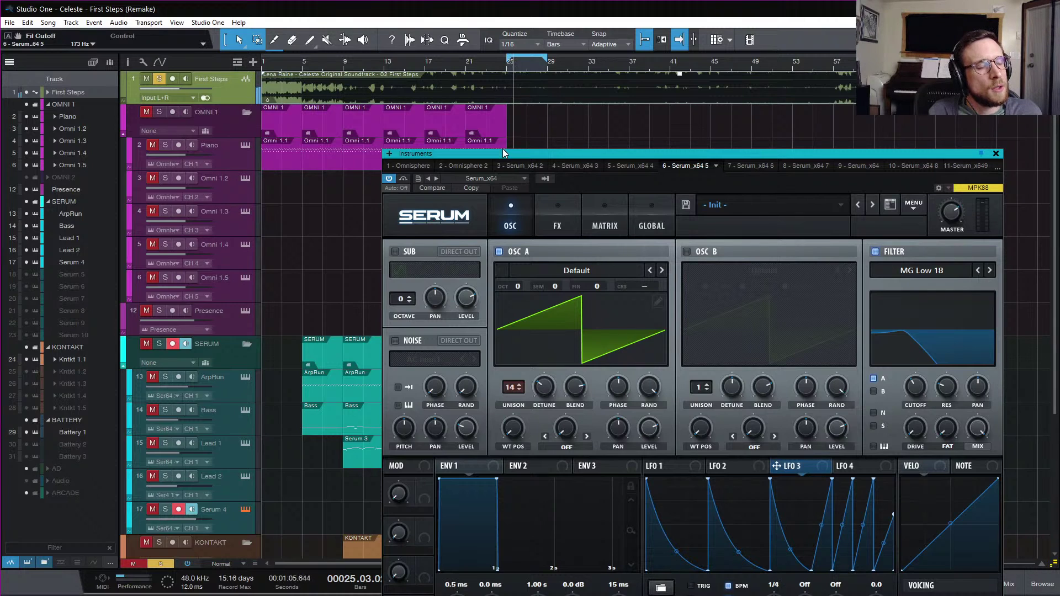
key(space)
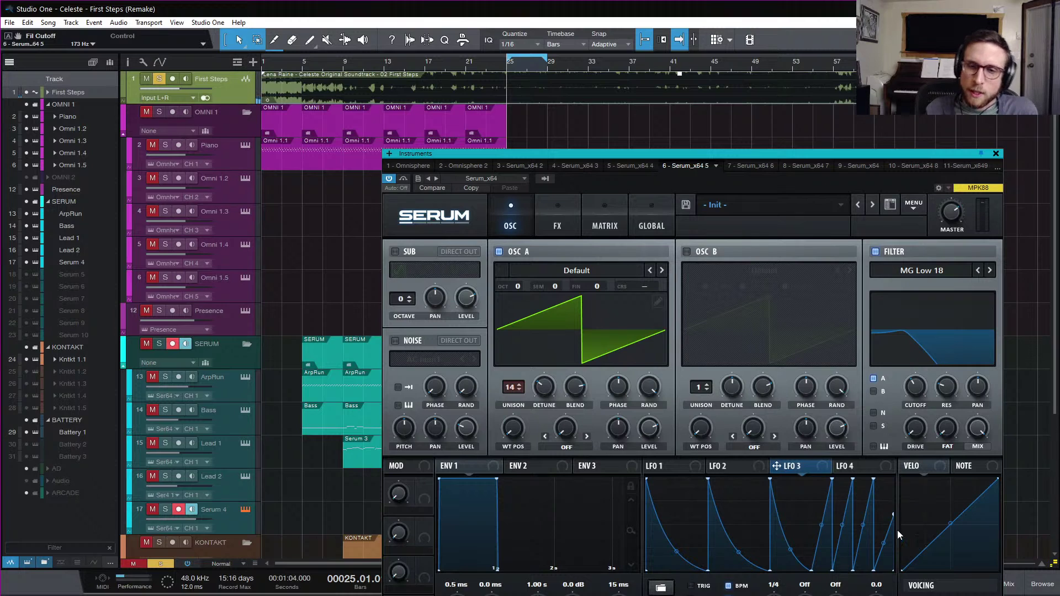
- Raise LFO 3's end point to full height and set the LFO rate to bar
drag(892, 511, 898, 466)
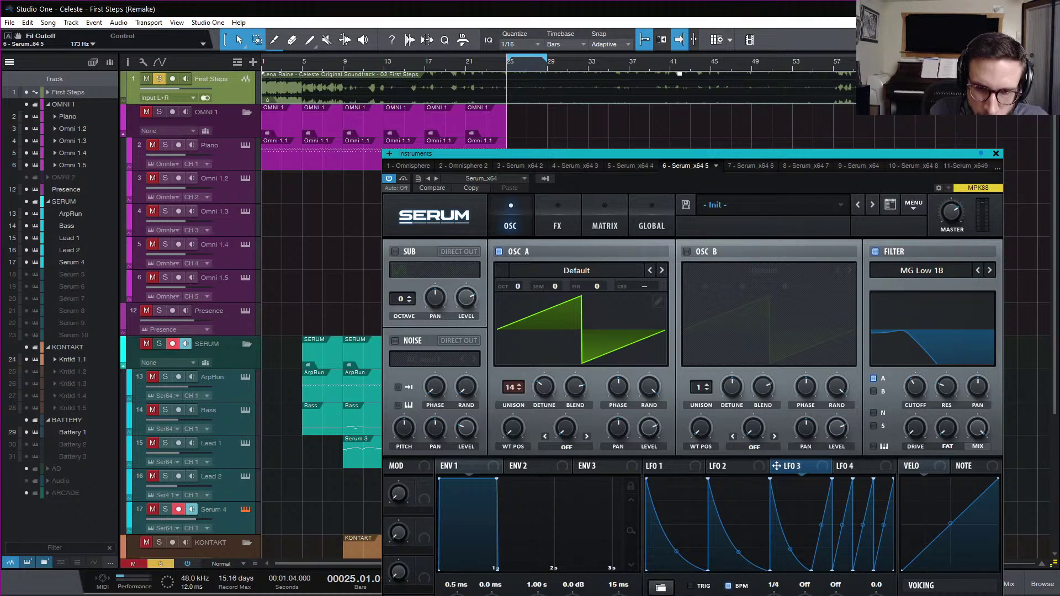
drag(773, 593, 773, 595)
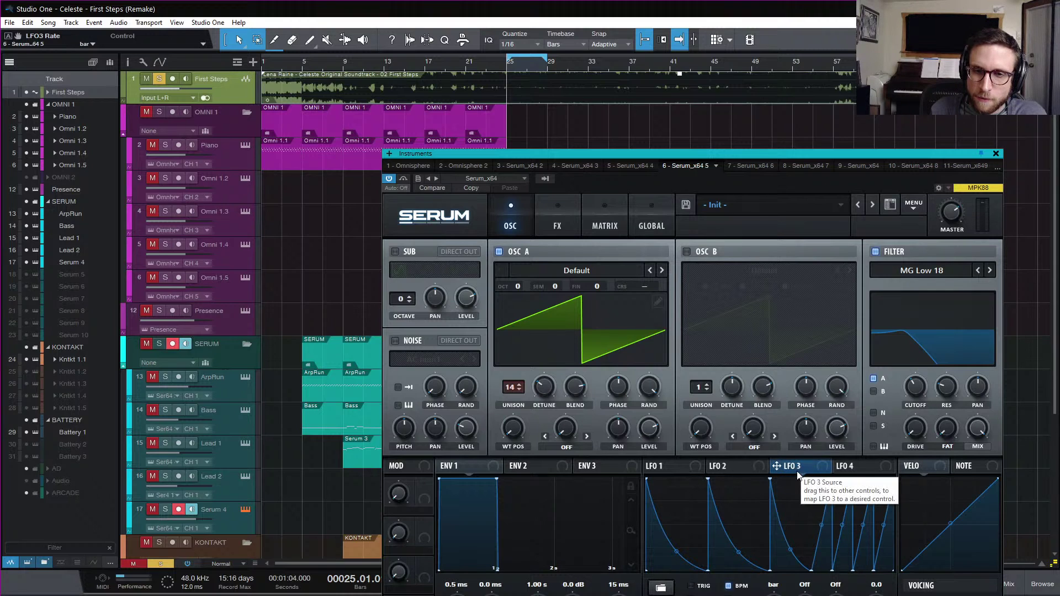
- Map LFO 3 to the filter cutoff with a modulation amount of 53
drag(797, 468, 914, 395)
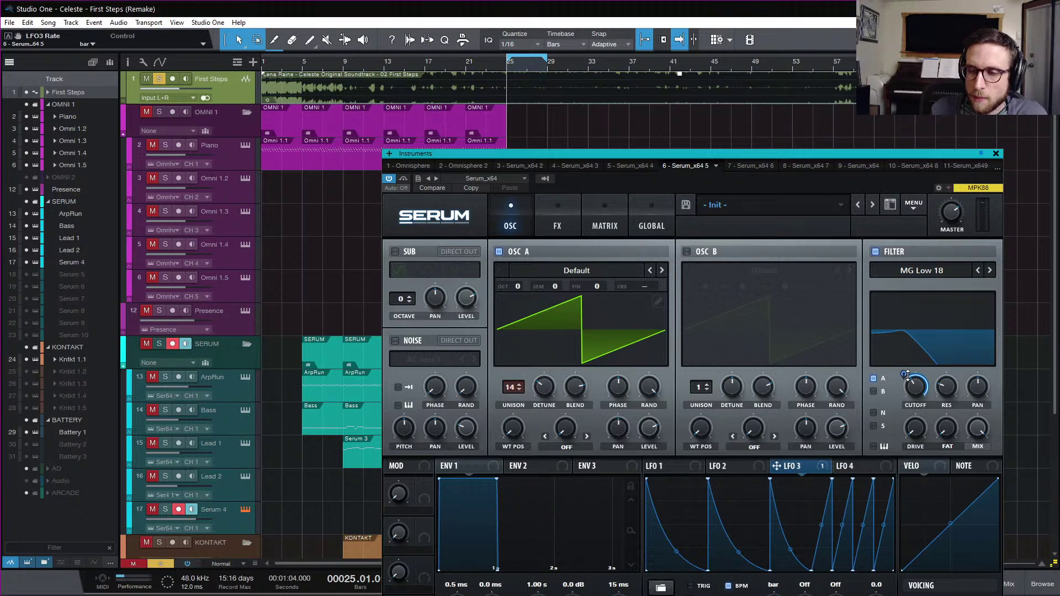
drag(904, 378, 903, 380)
mouse_move(914, 391)
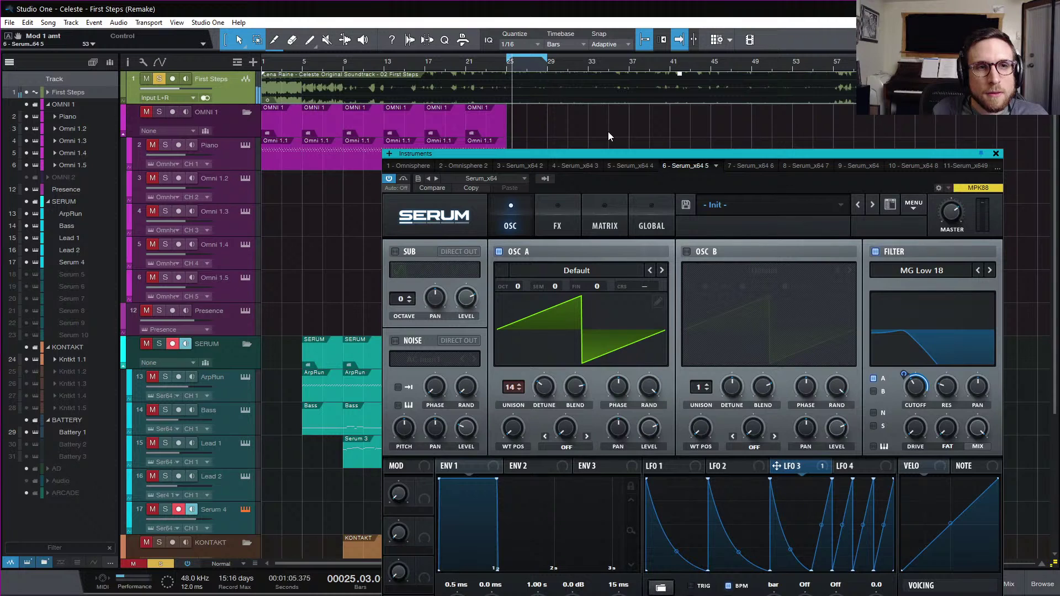
- Deepen the concave curve of LFO 3's third decay, checking against playback from bar 25
key(space)
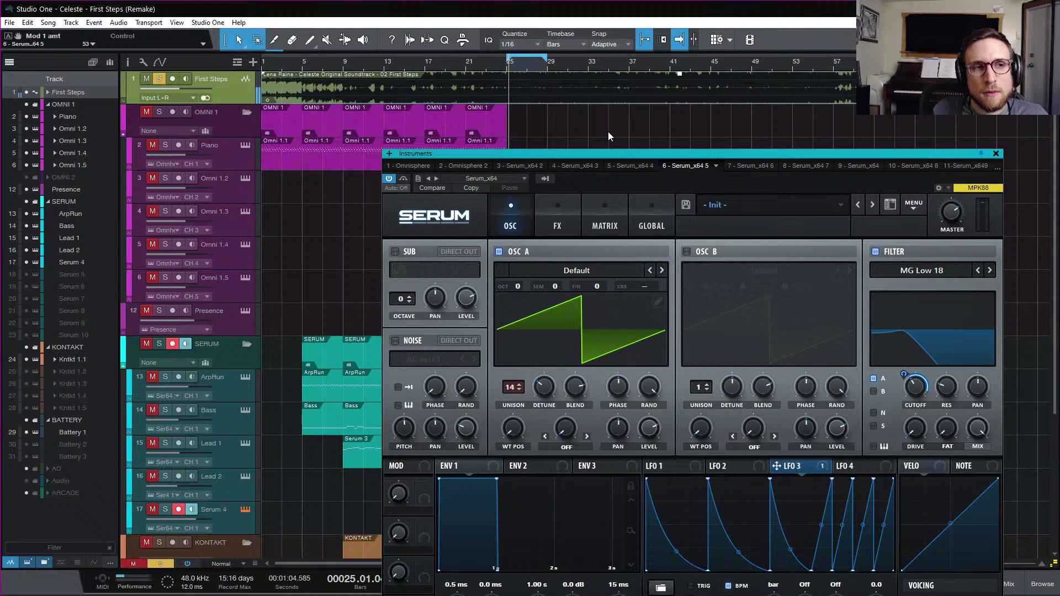
key(space)
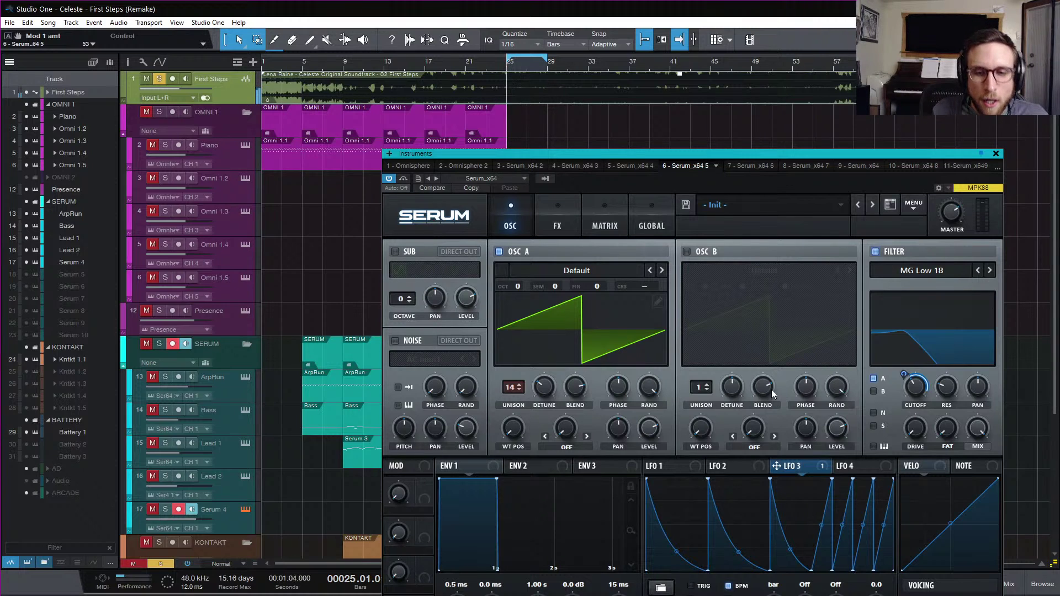
drag(790, 550, 789, 566)
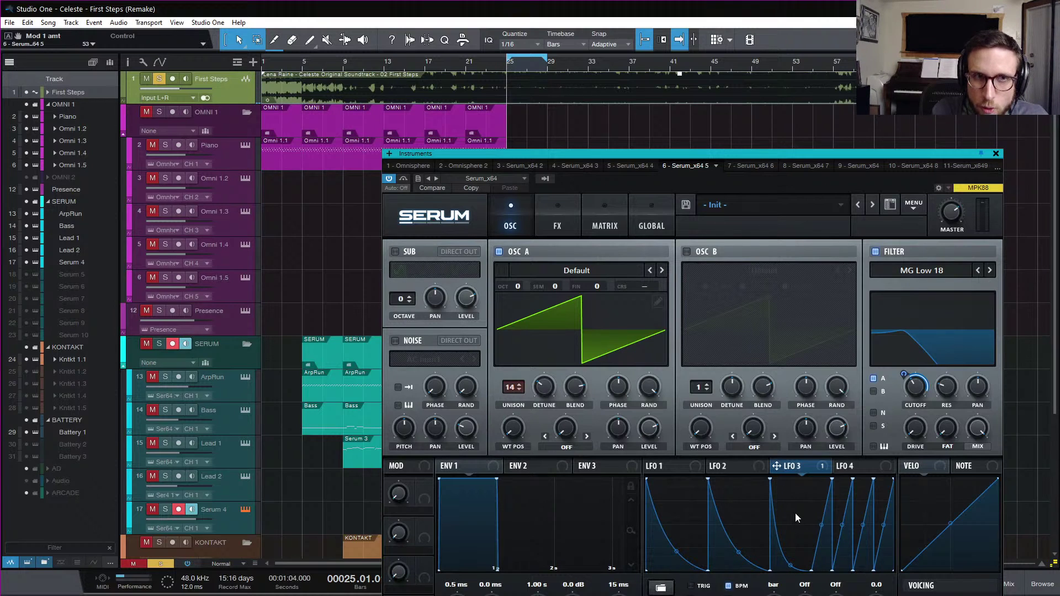
key(space)
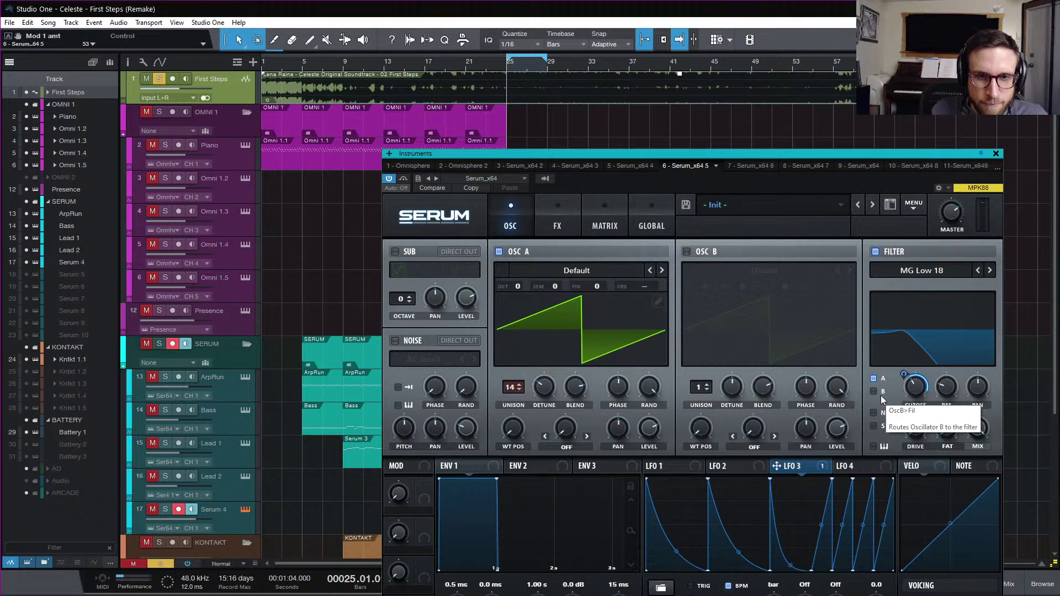
key(space)
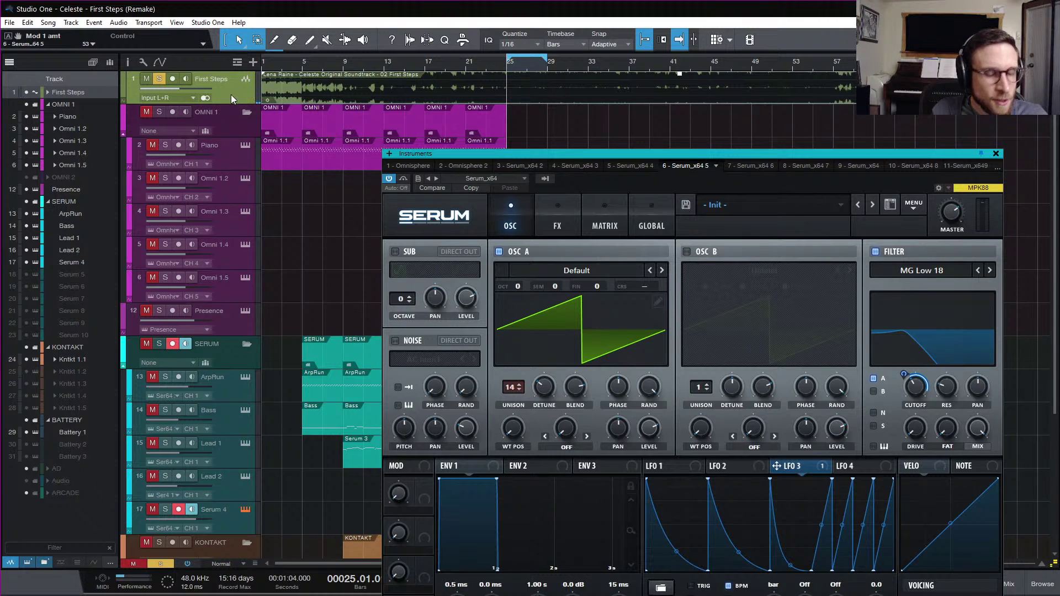
- Reposition the Serum window to show the whole instrument and listen to the reference track from bar 25 again
drag(600, 158, 512, 36)
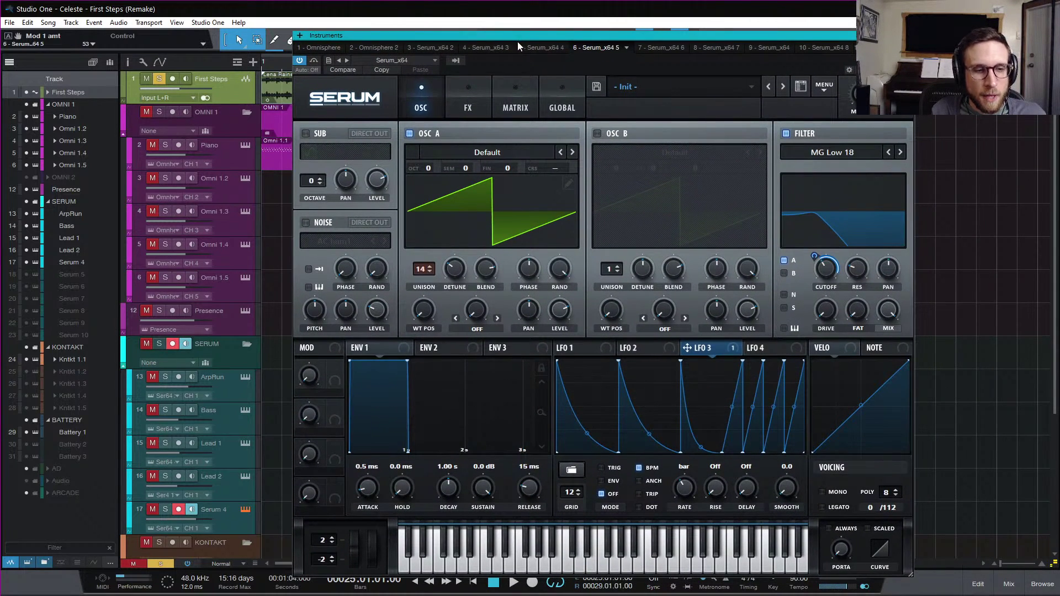
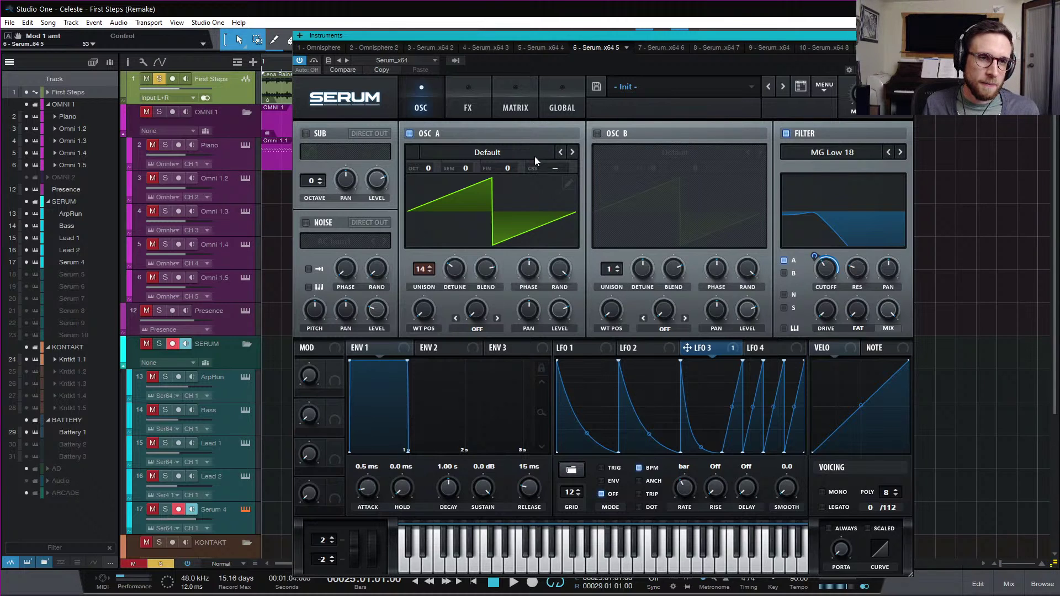
key(space)
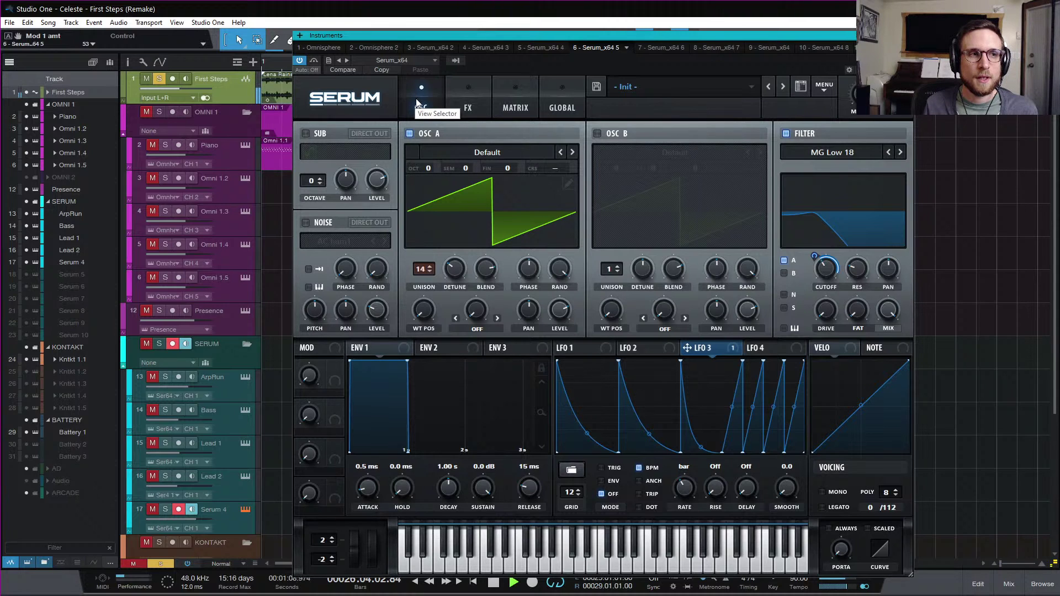
key(space)
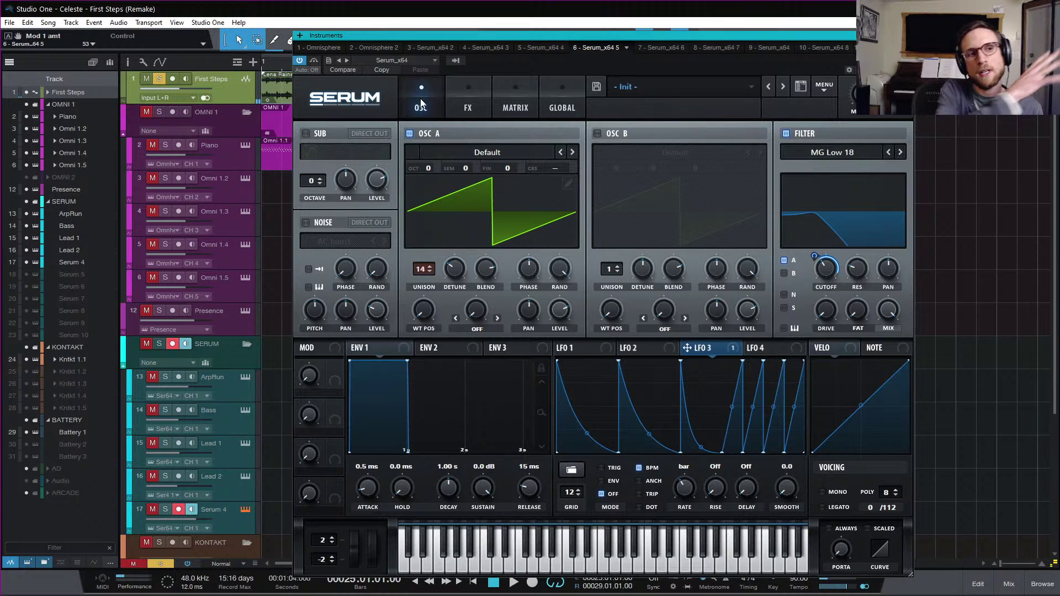
- Replay the reference track from bar 25 and route LFO 2 to oscillator A's pan in the modulation matrix
key(space)
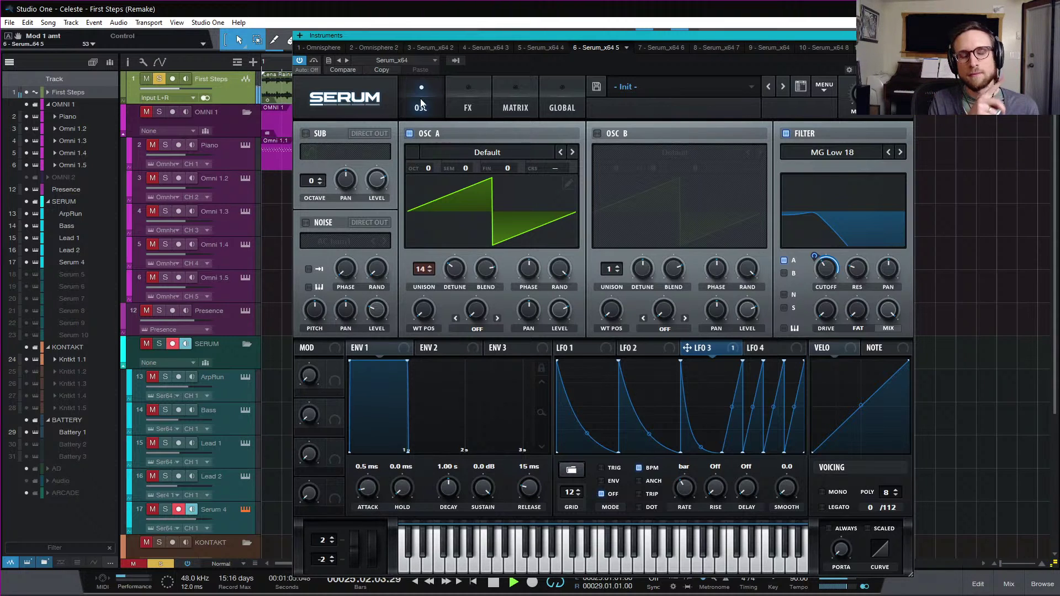
key(space)
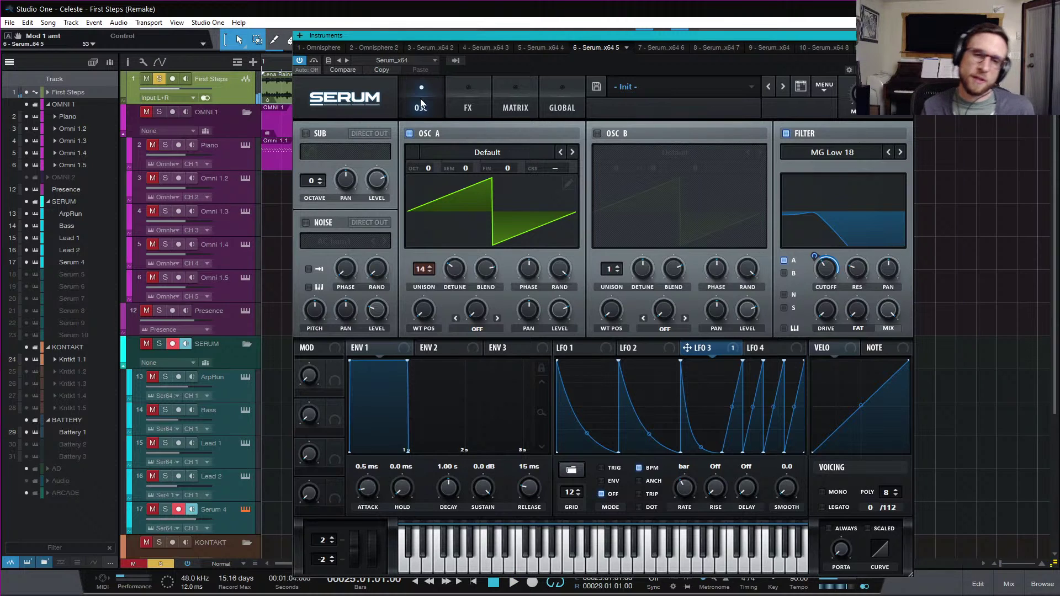
click(579, 348)
click(641, 354)
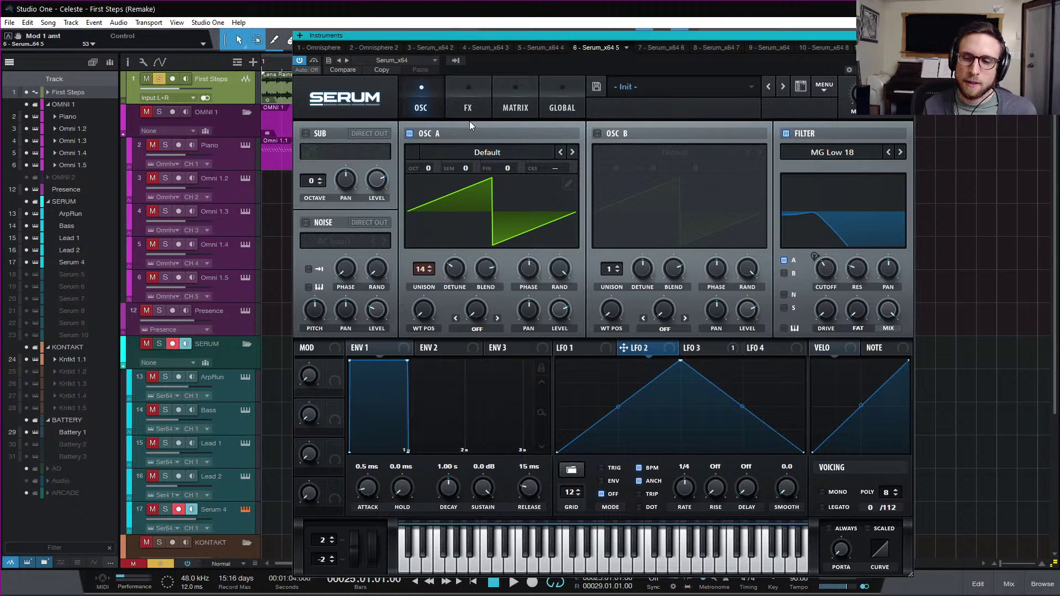
click(473, 104)
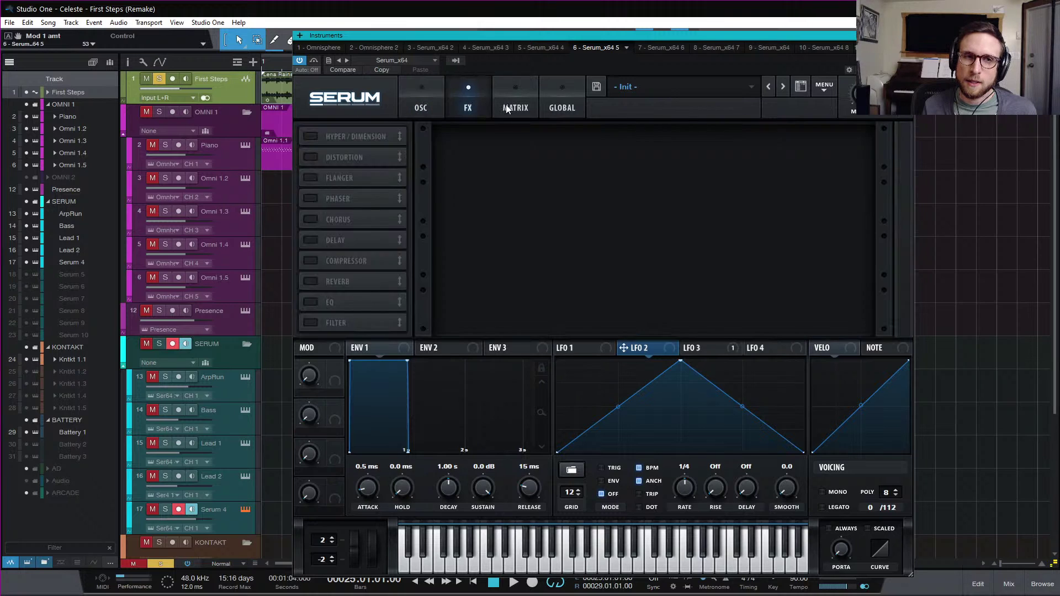
click(506, 105)
click(326, 173)
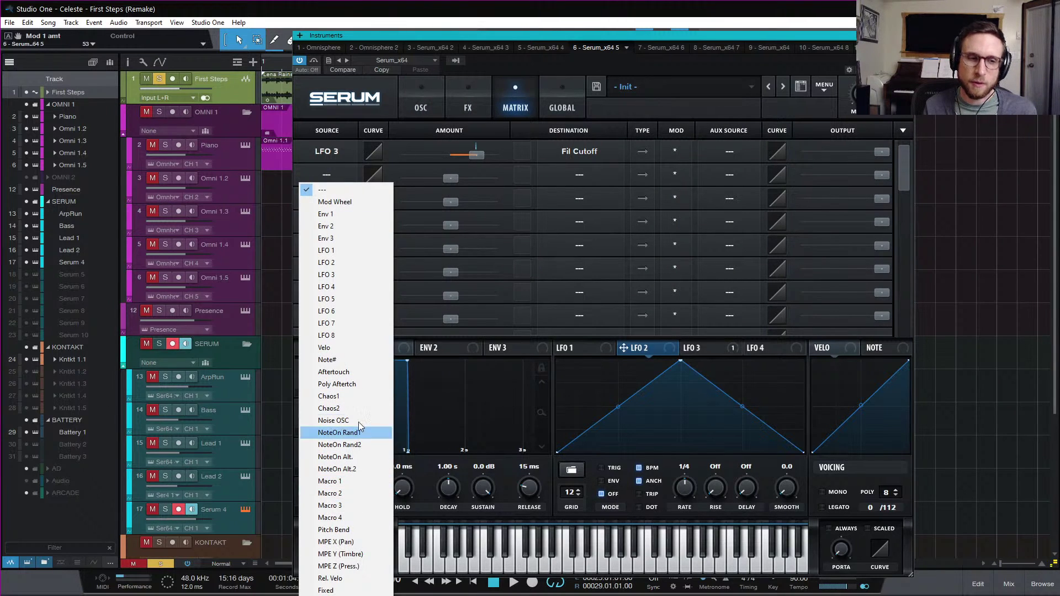
click(343, 261)
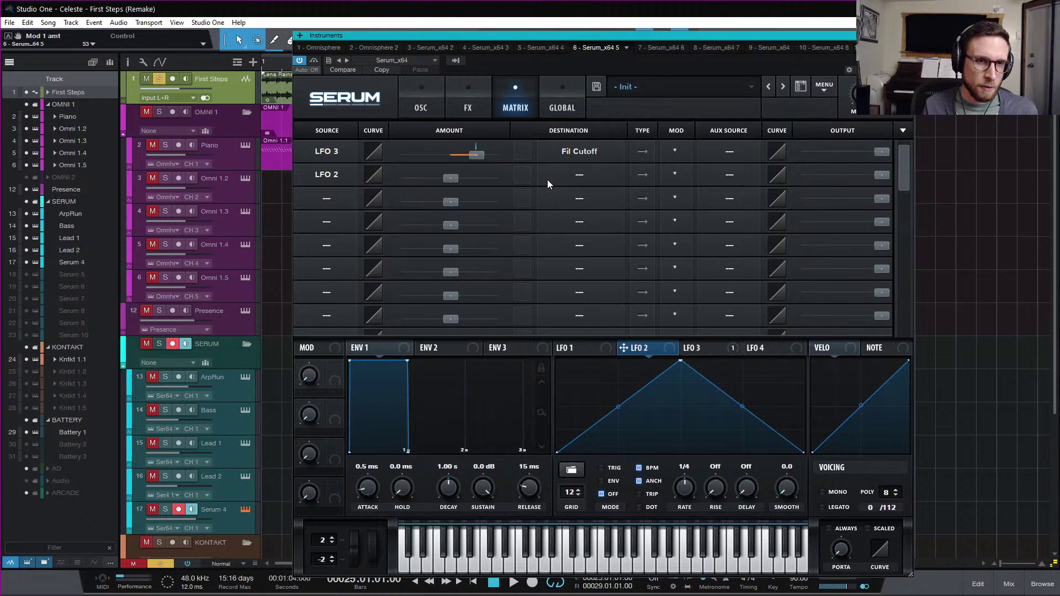
click(578, 175)
mouse_move(588, 216)
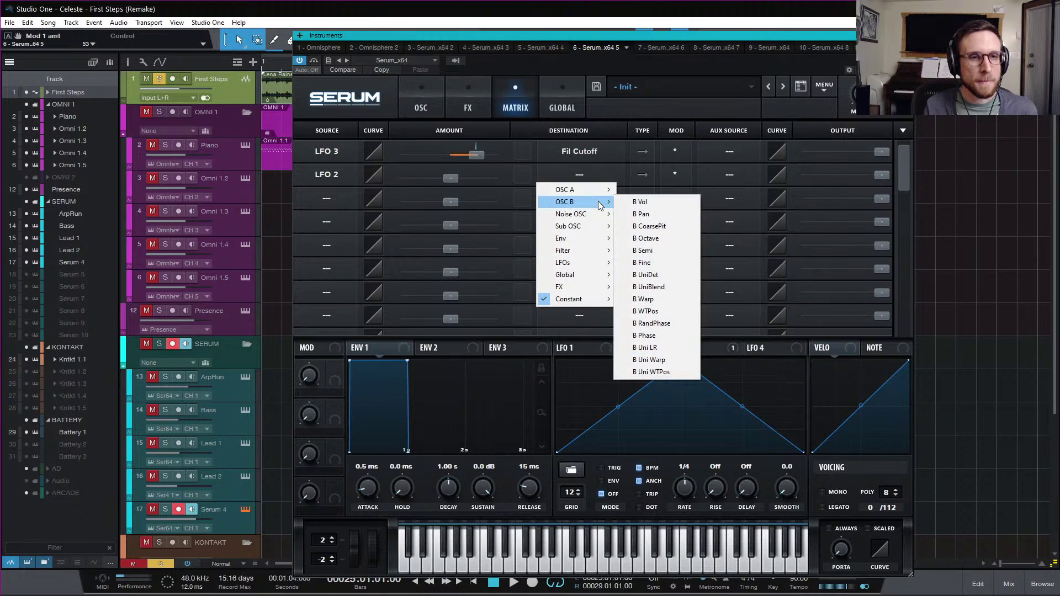
mouse_move(583, 280)
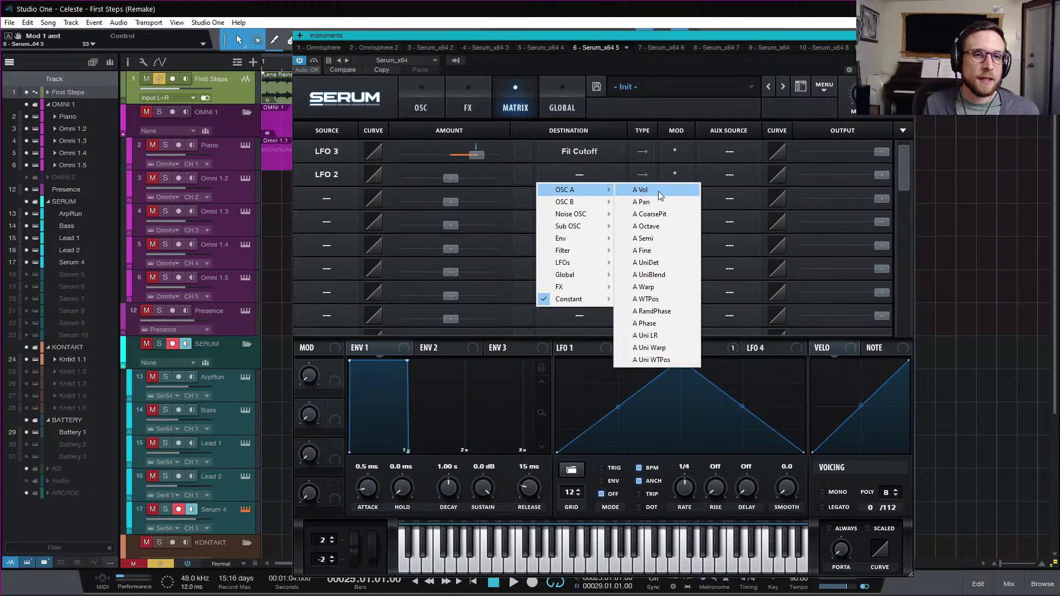
click(658, 201)
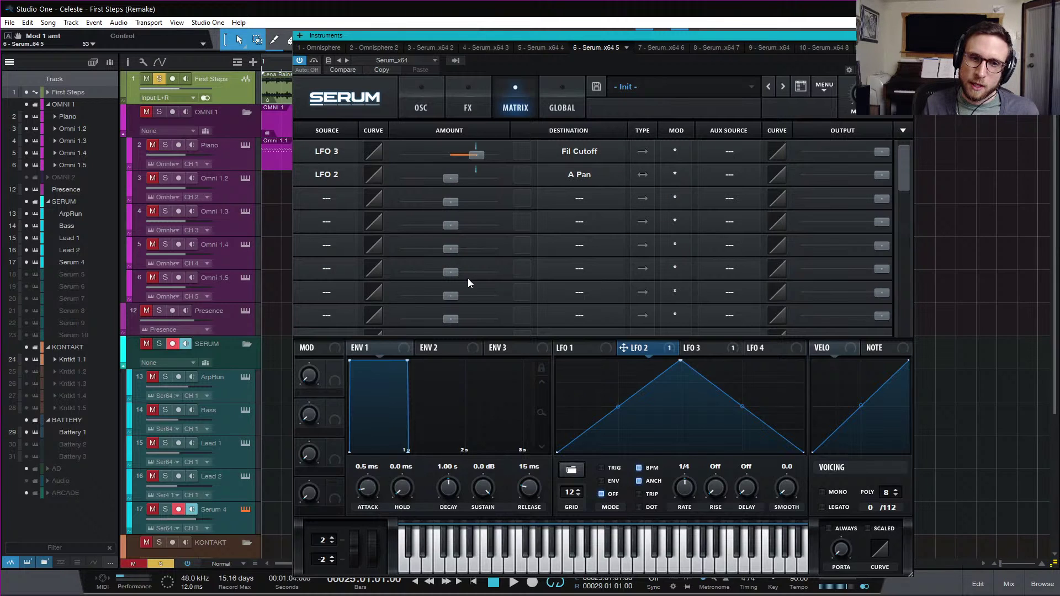
- Start LFO 2 from a new point midway up its rising slope in Trig mode, and set its pan modulation amount to 58
mouse_move(617, 408)
mouse_down()
mouse_move(619, 416)
mouse_move(619, 408)
mouse_up()
right_click(620, 409)
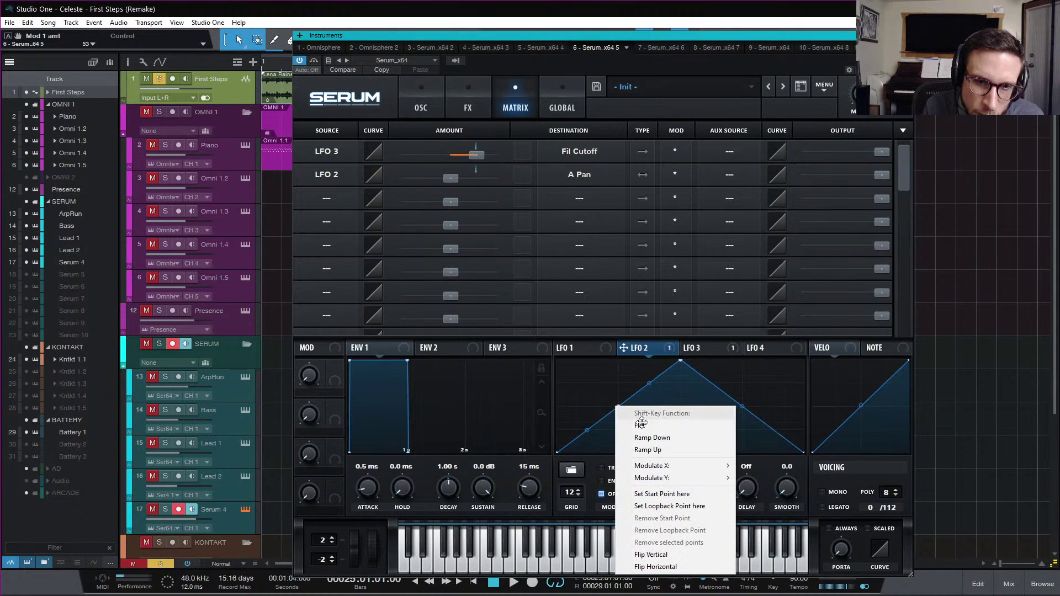
click(696, 495)
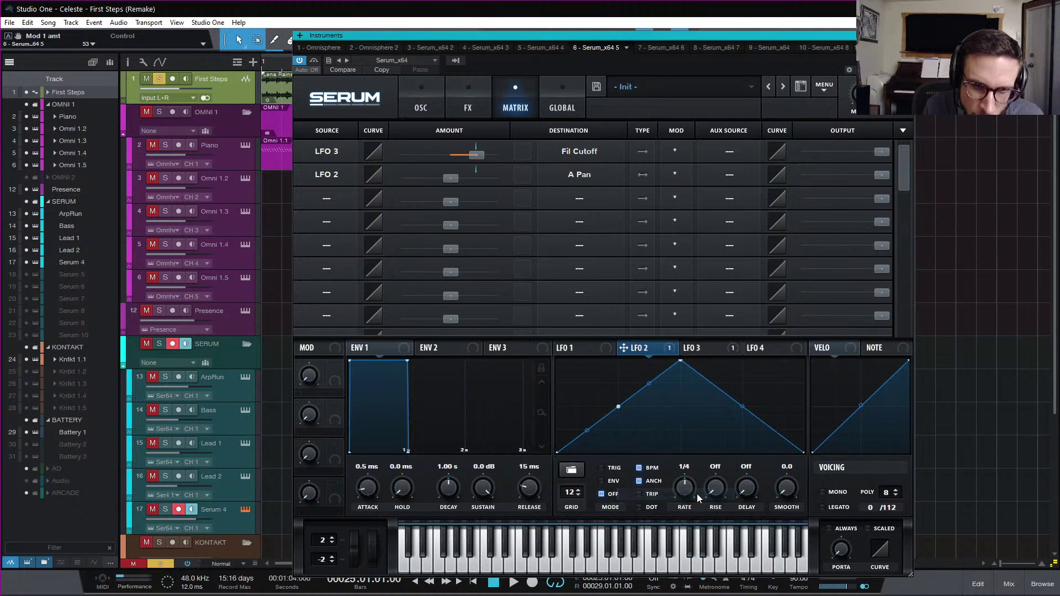
click(601, 467)
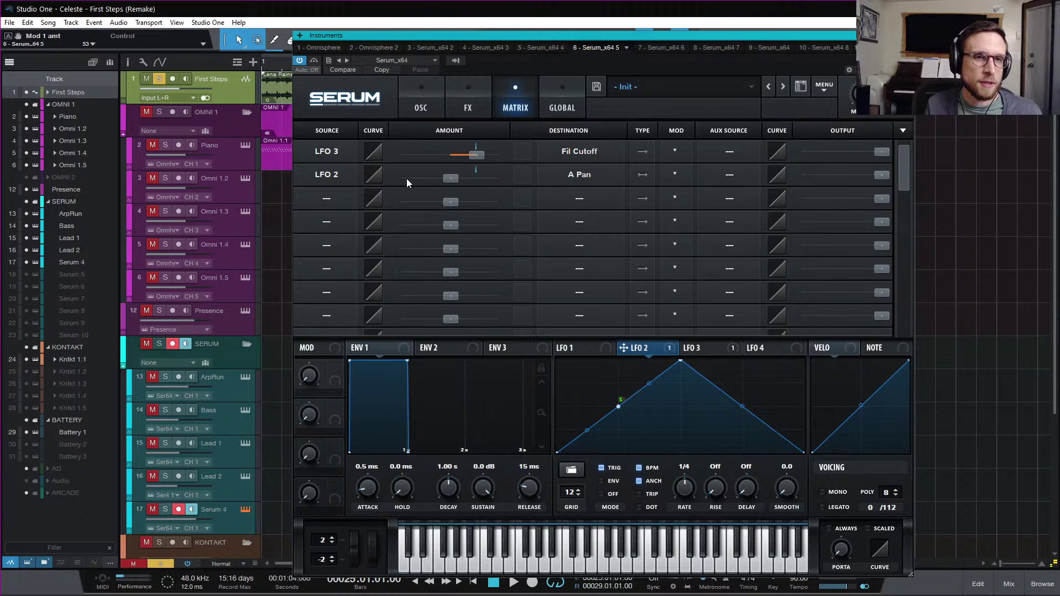
drag(448, 177, 511, 194)
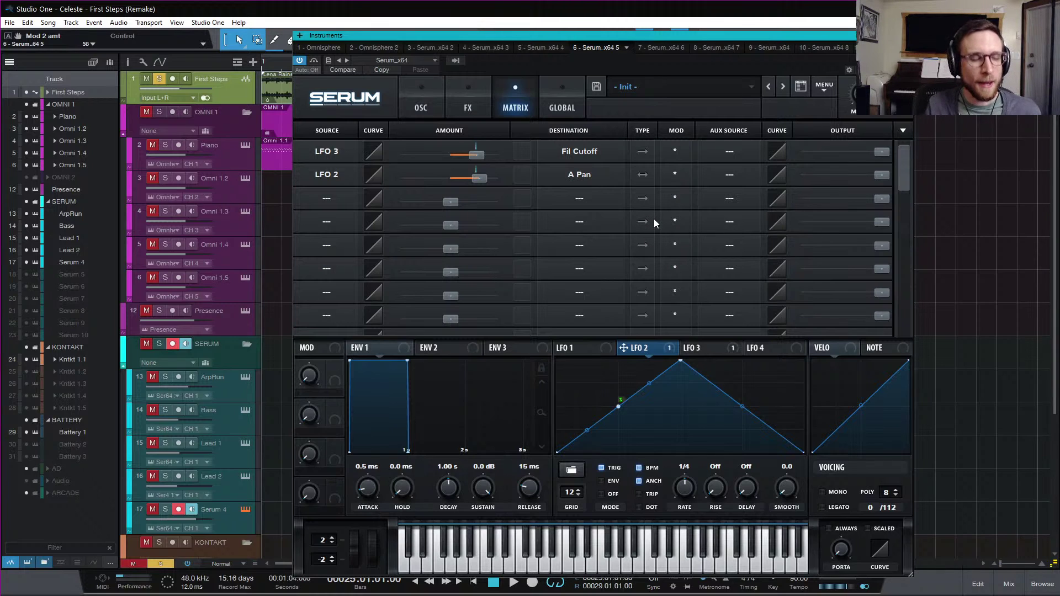
click(429, 111)
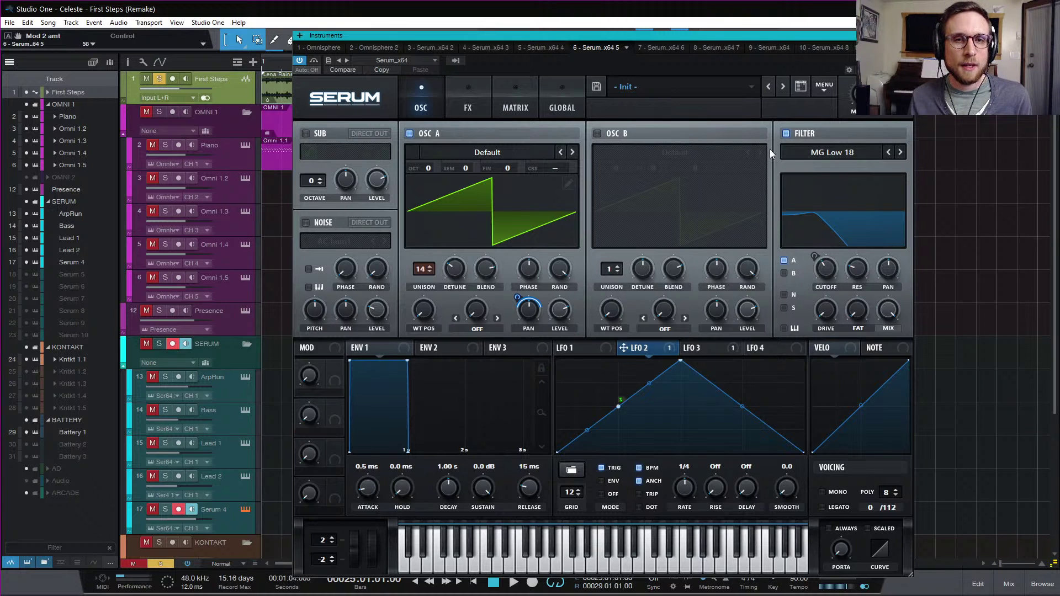
- Enable the Hall reverb effect and lower its mix to 28%
click(476, 106)
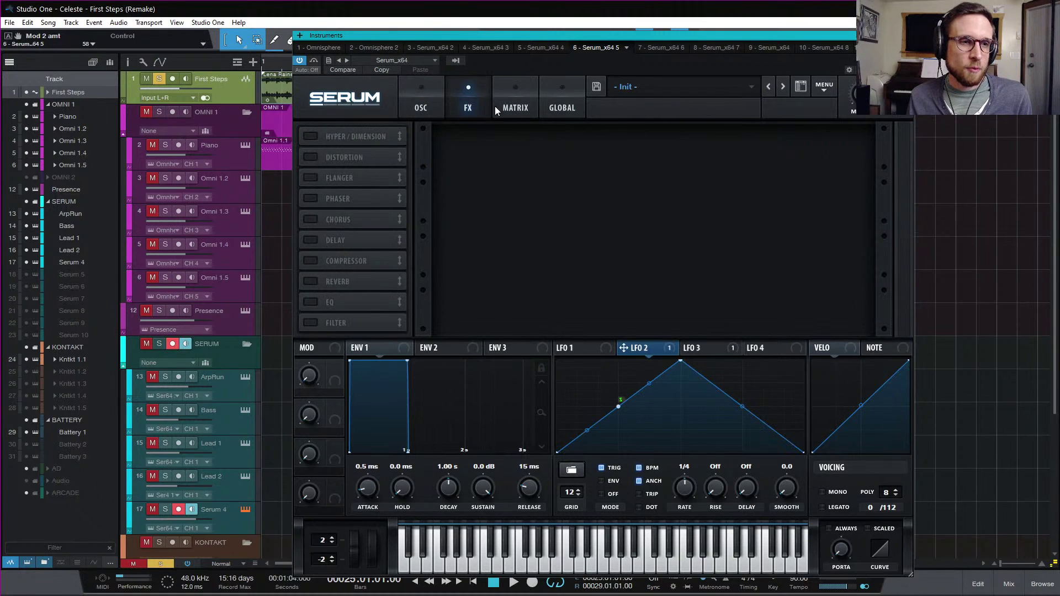
click(311, 282)
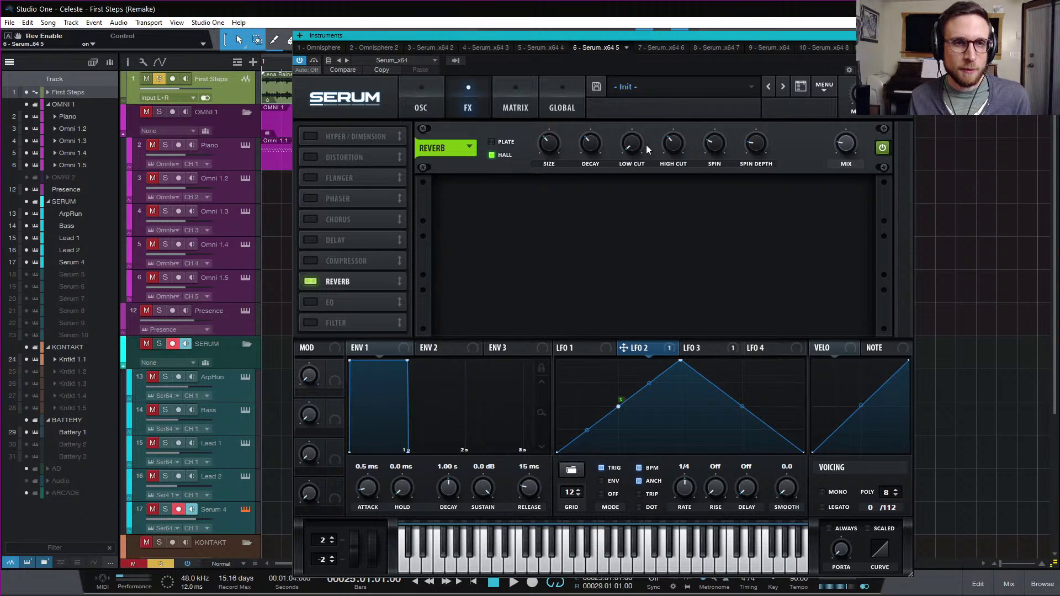
mouse_move(847, 144)
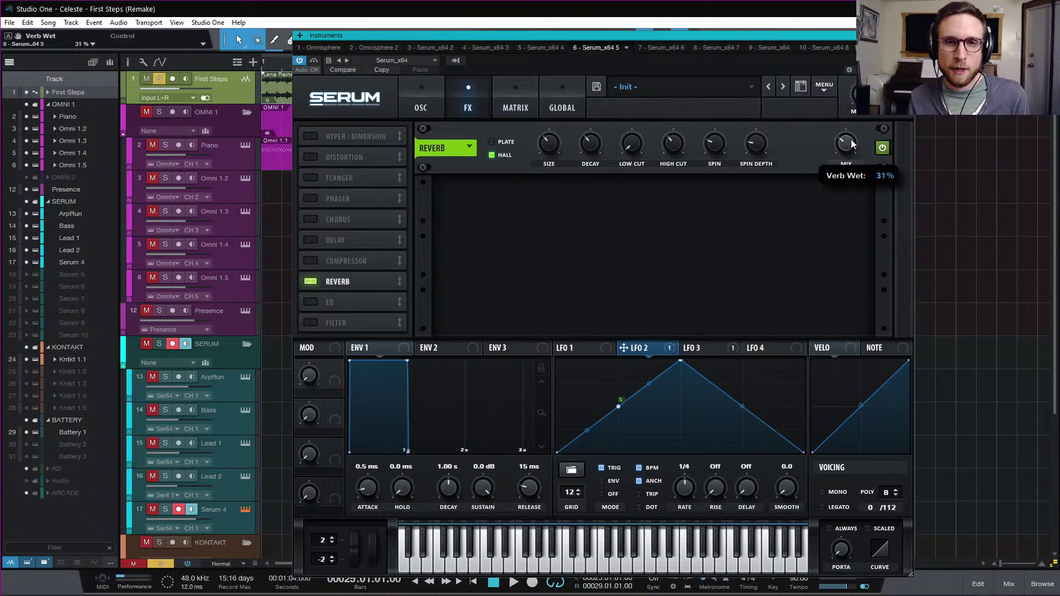
drag(846, 145, 845, 146)
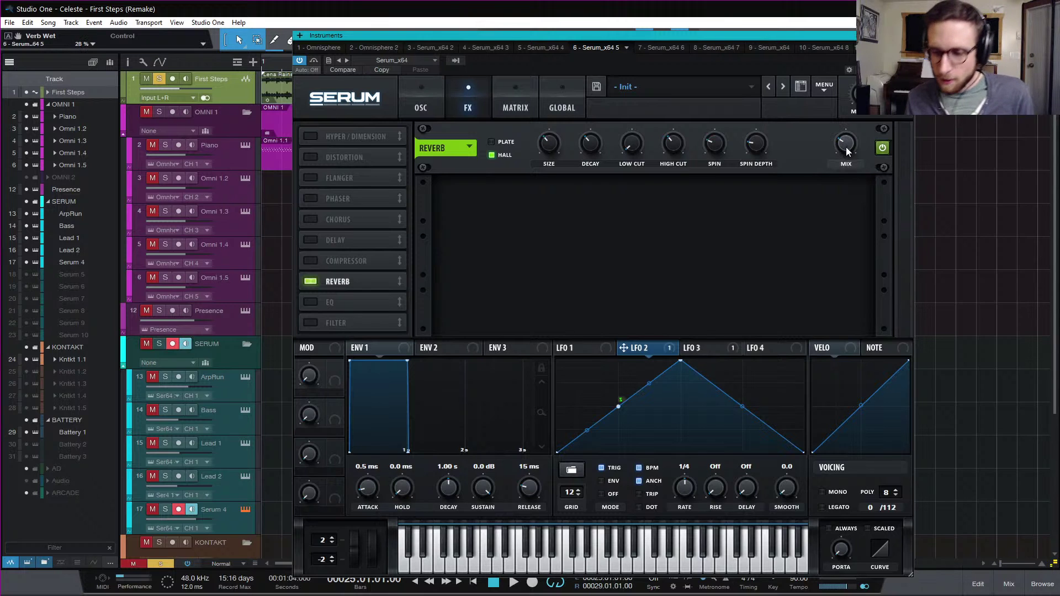
click(412, 108)
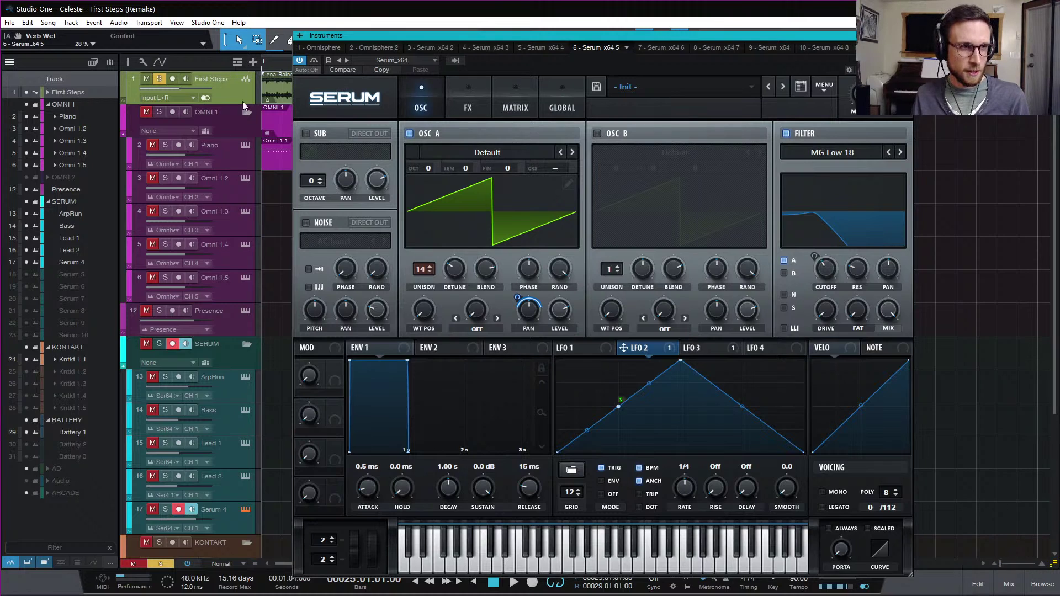
- Replay the reference from bar 25, unsolo and mute the First Steps track, and start playback of the remade tracks
key(space)
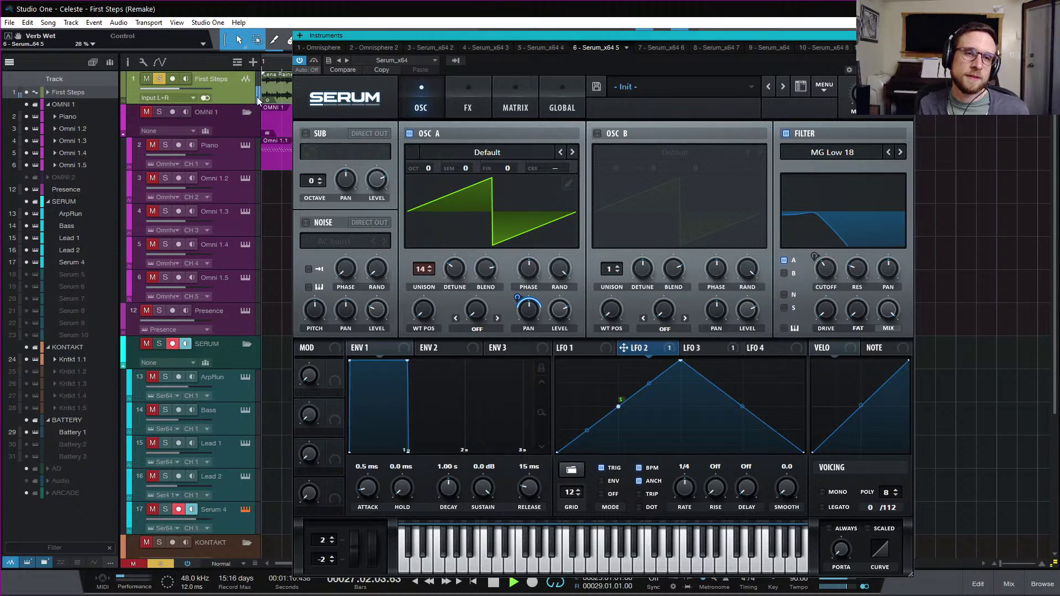
key(space)
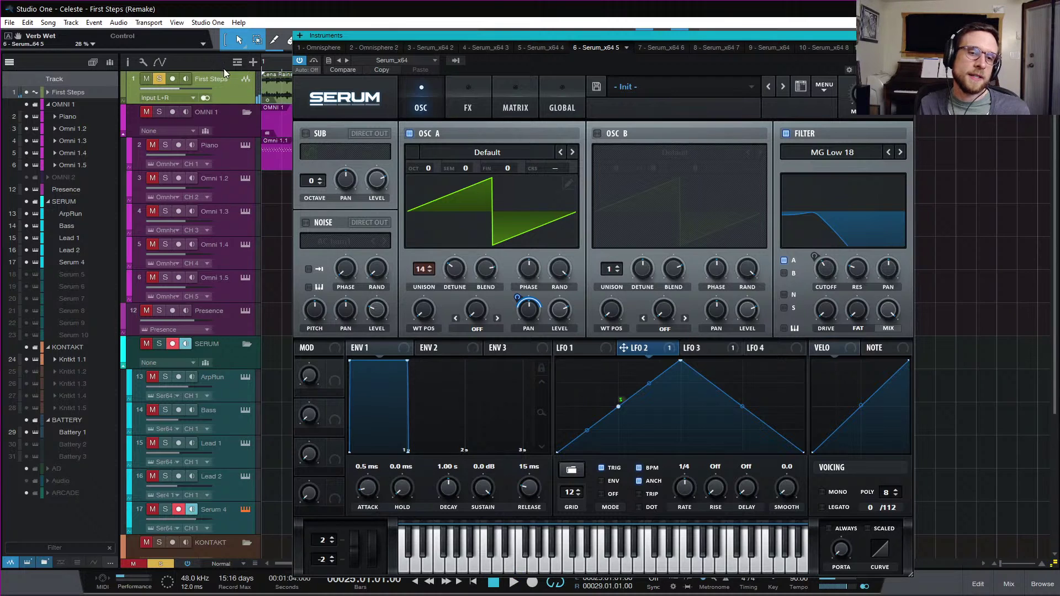
key(s)
key(m)
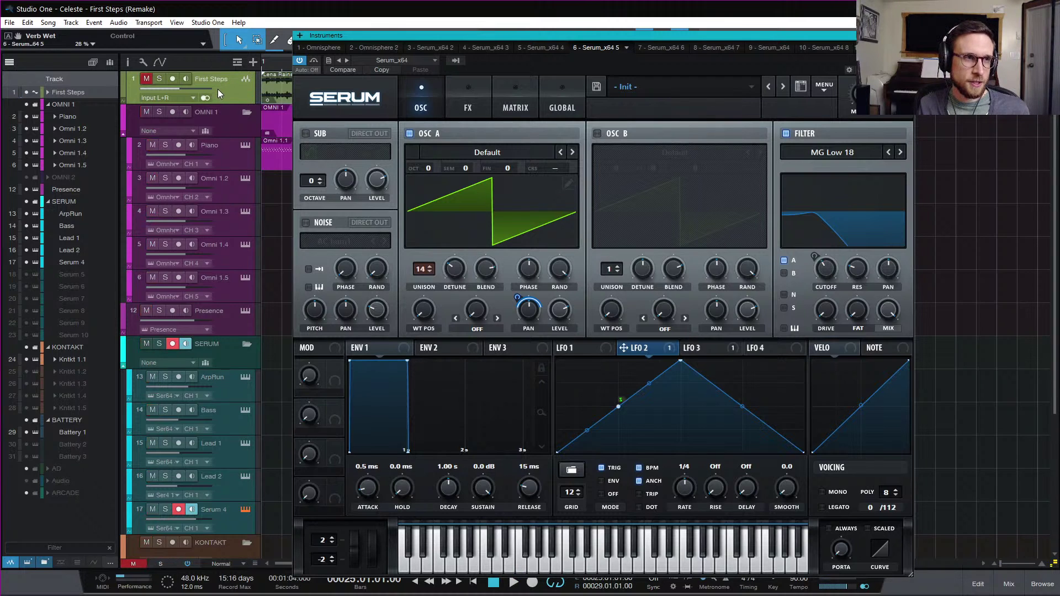
key(space)
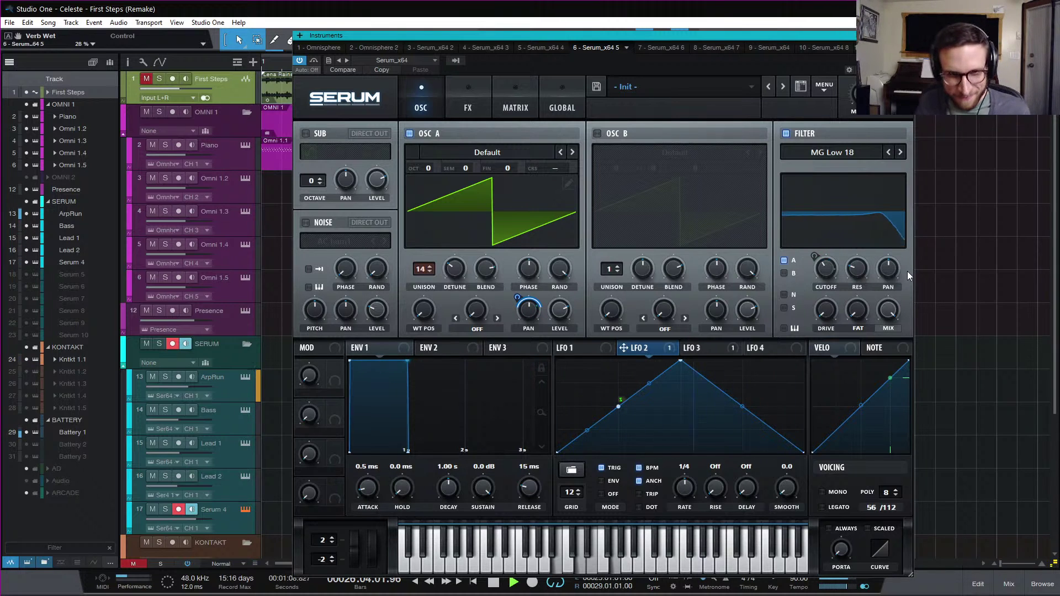
- Set the filter resonance to 0% and LFO 3's cutoff modulation amount to 75 while the remade tracks play
drag(857, 269, 860, 304)
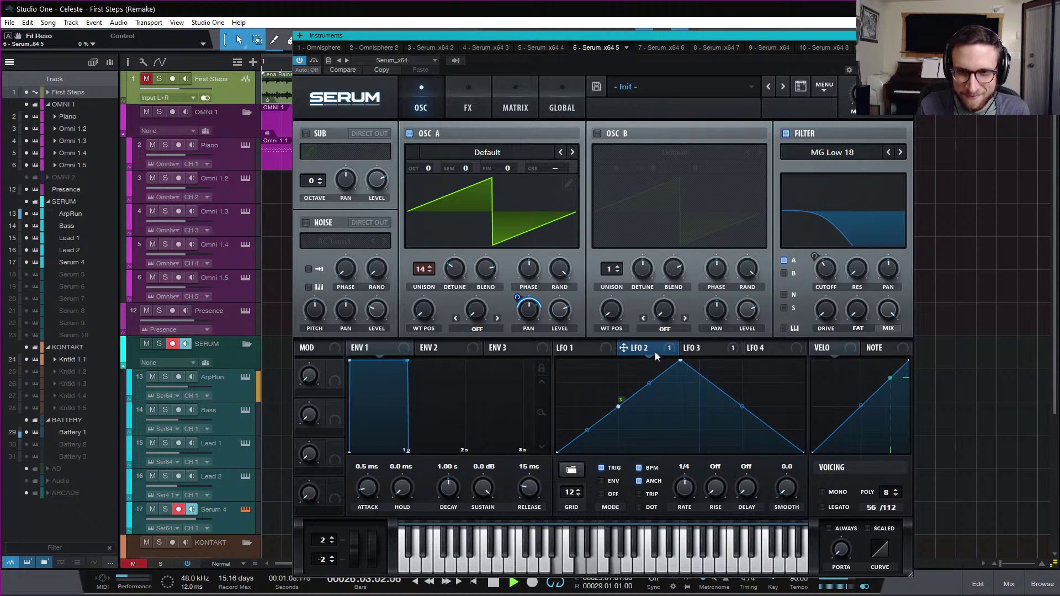
click(607, 351)
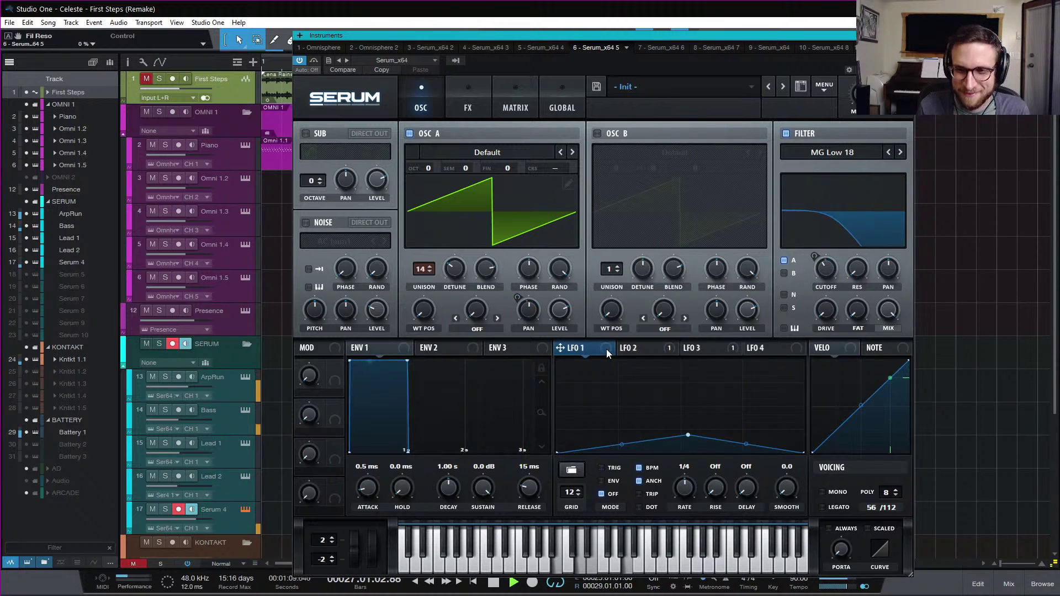
click(654, 349)
click(706, 350)
drag(813, 256, 822, 226)
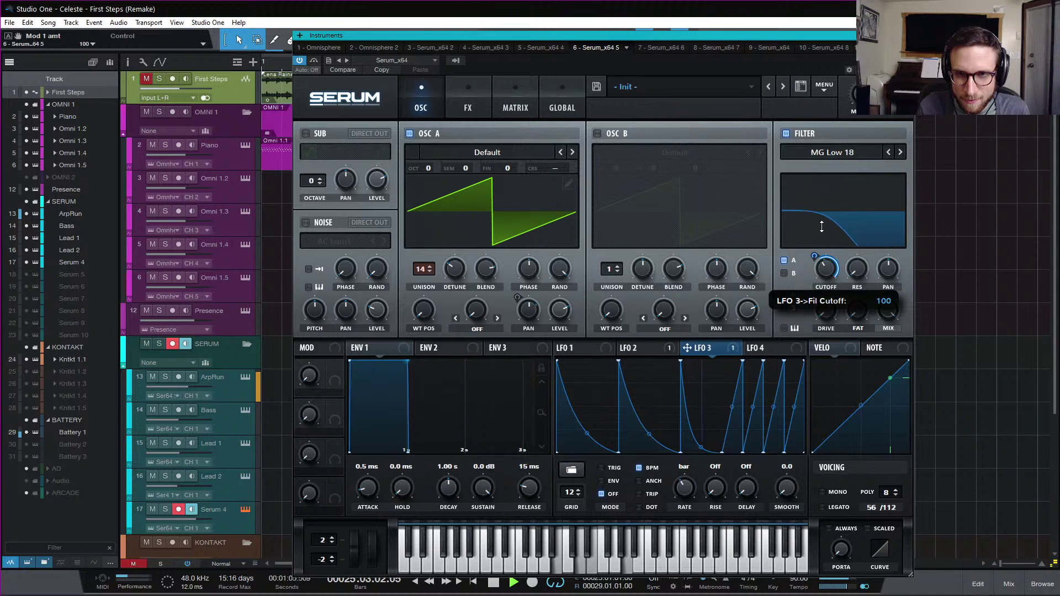
mouse_move(822, 226)
mouse_down()
mouse_move(815, 253)
mouse_move(818, 244)
mouse_up()
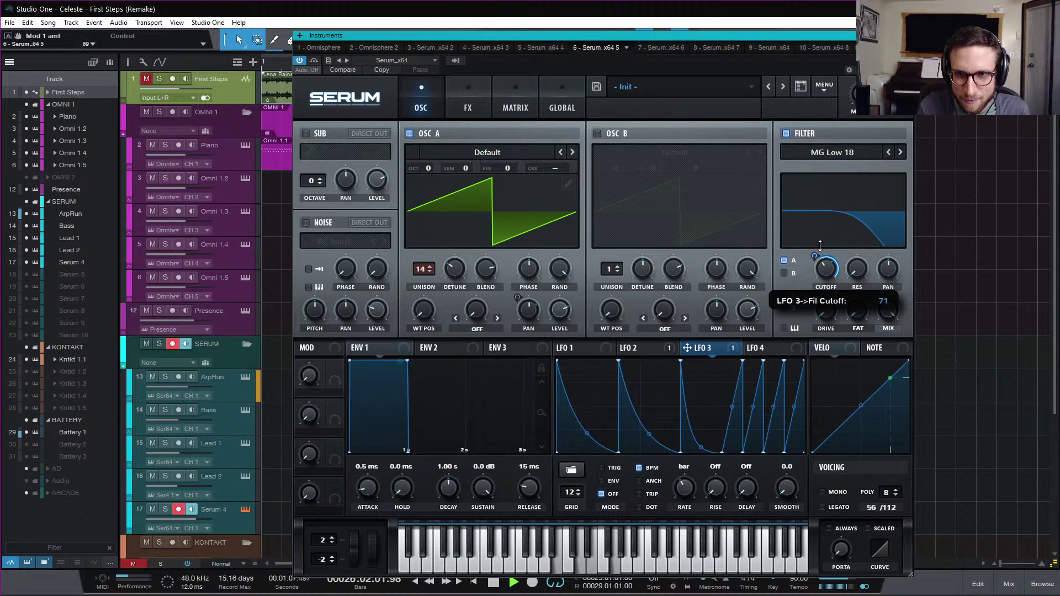
- Flatten the concave curve of LFO 3's first decay to a slight bend and fine-tune the second decay's curve against playback
drag(591, 433, 589, 403)
drag(648, 431, 706, 440)
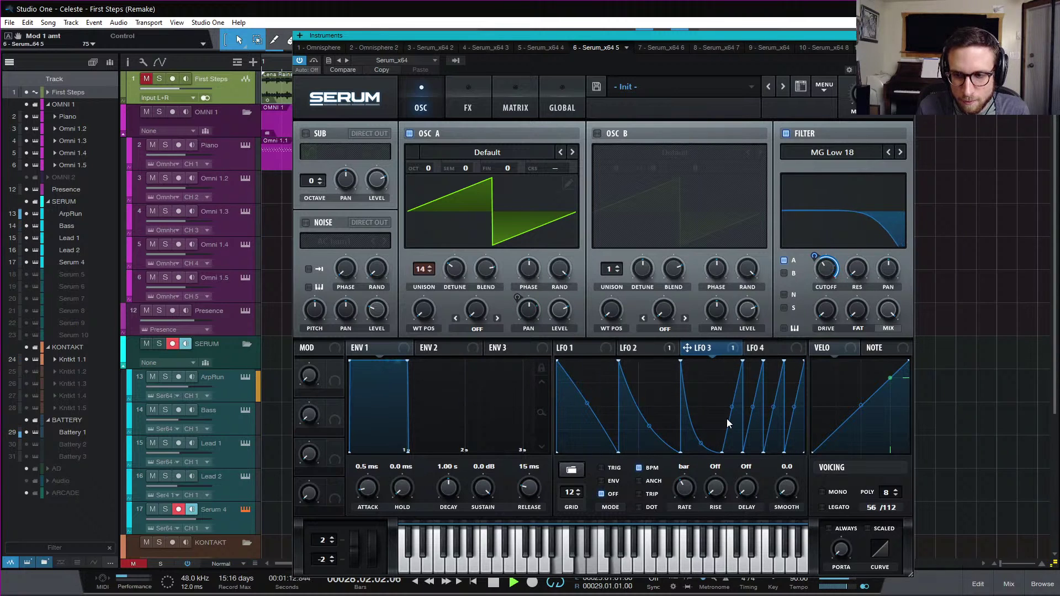
drag(586, 403, 585, 407)
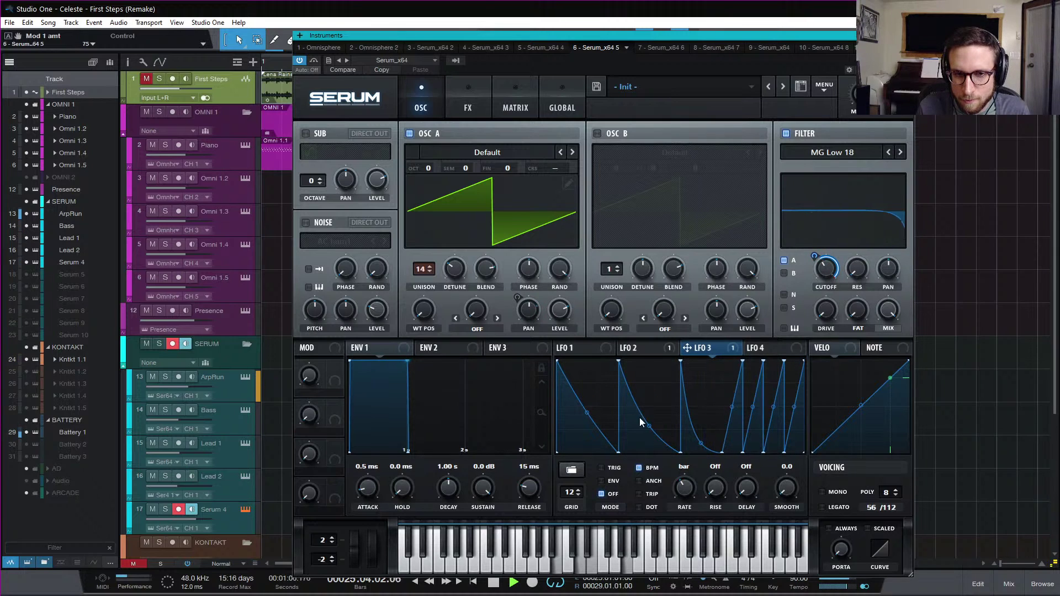
drag(650, 425, 649, 433)
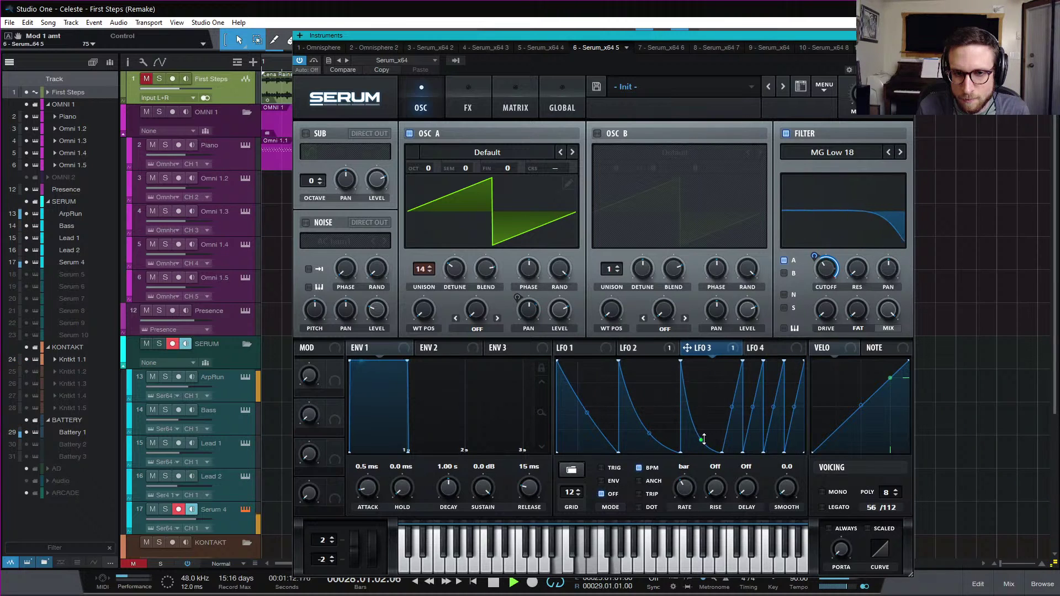
key(space)
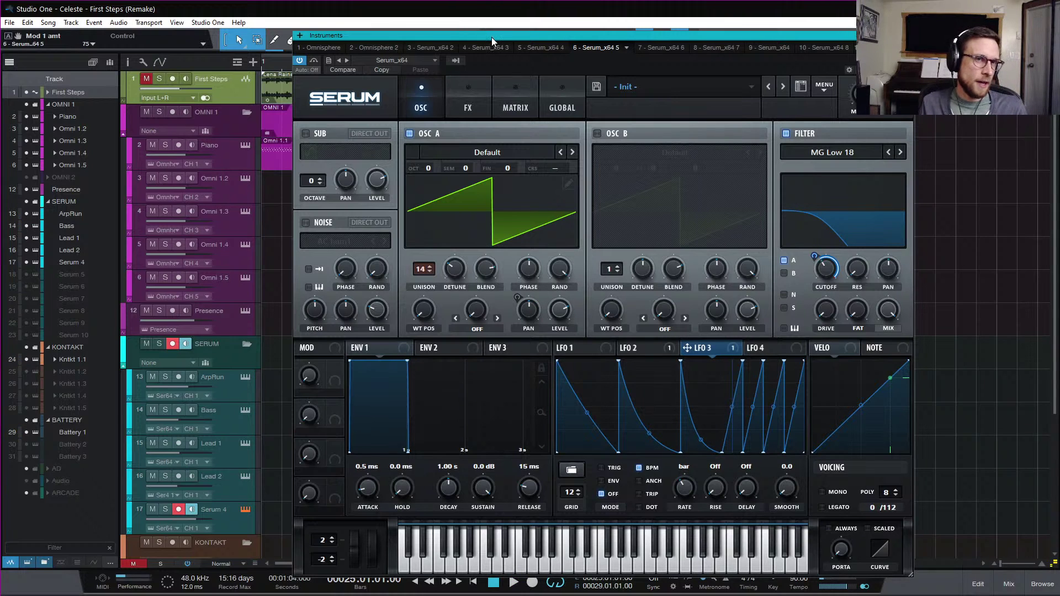
- Save the song and look through the track list from First Steps down to Battery
key(ctrl+s)
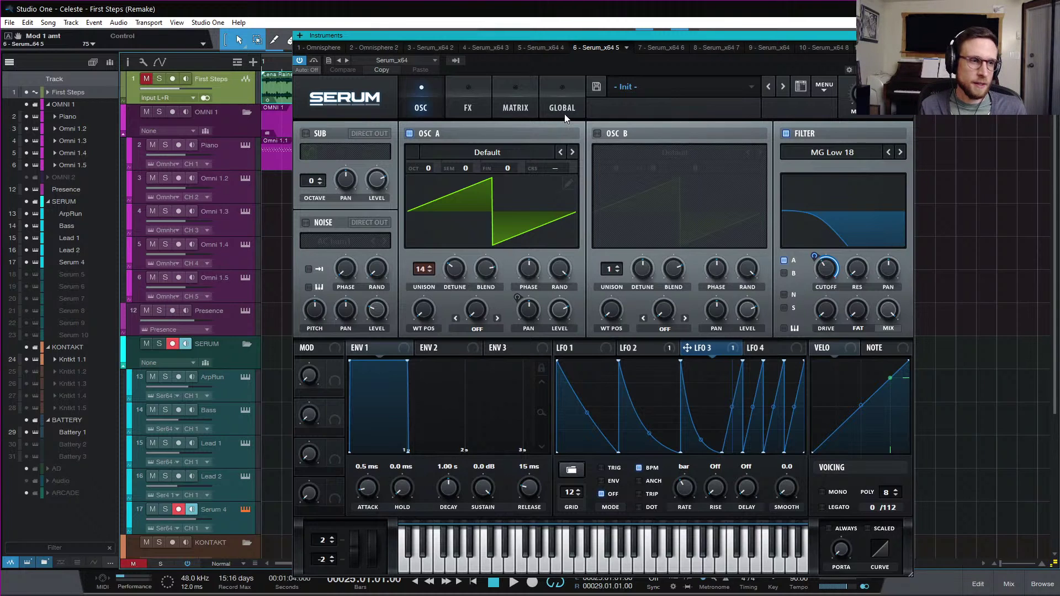
scroll(228, 422, down, 1)
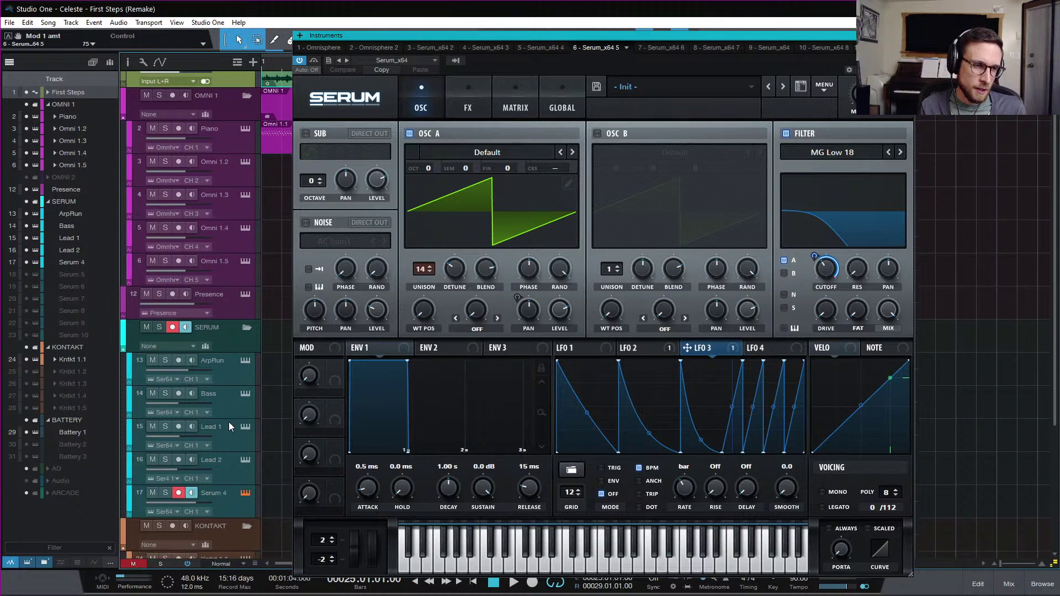
scroll(229, 420, down, 3)
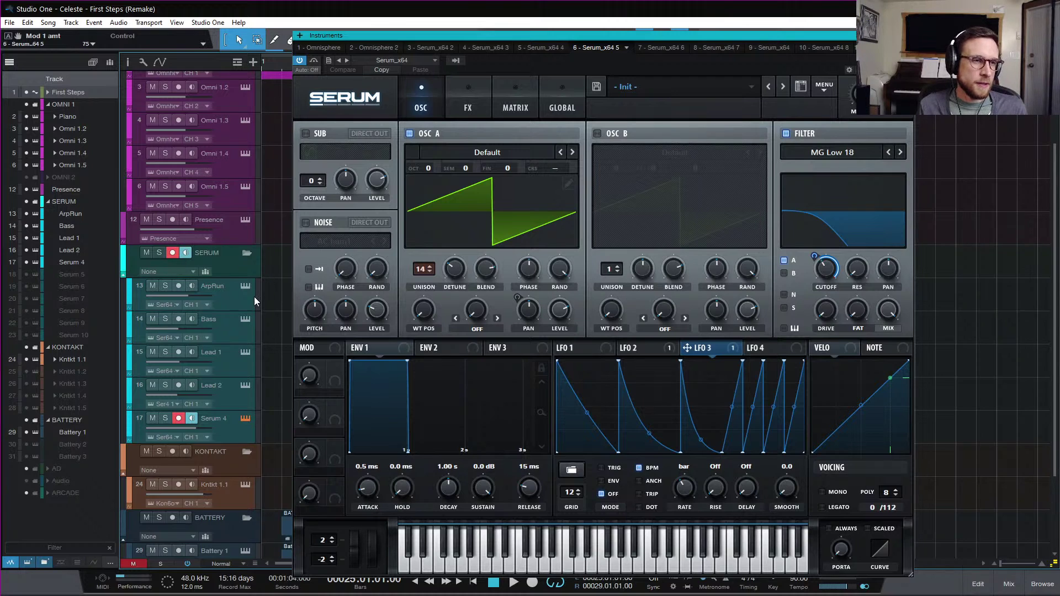
scroll(254, 298, up, 4)
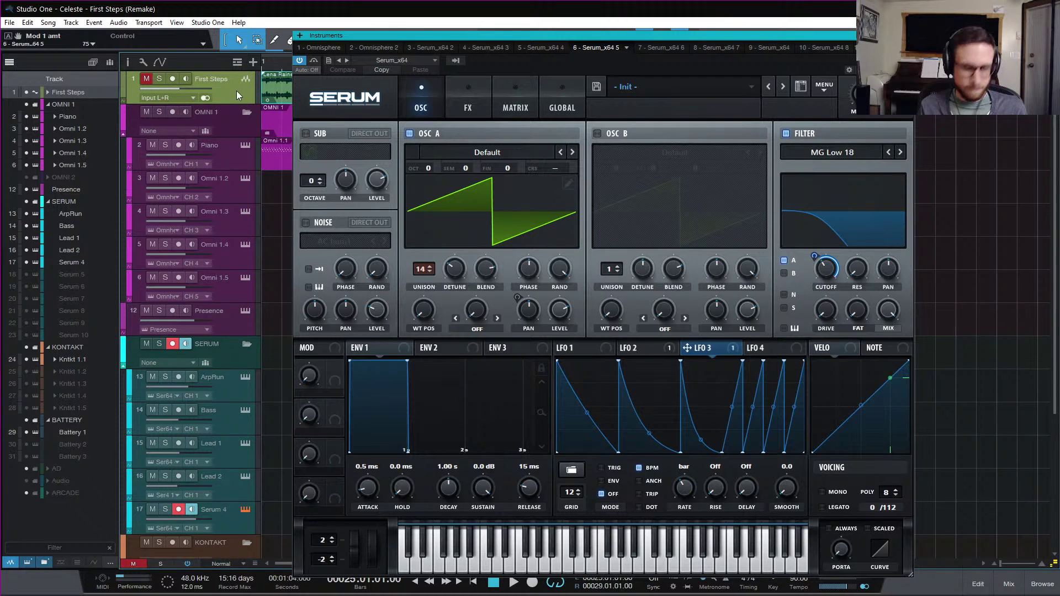
- Solo the First Steps reference from bar 25 to hear its chord, then return to the remade tracks with the reference muted
key(s)
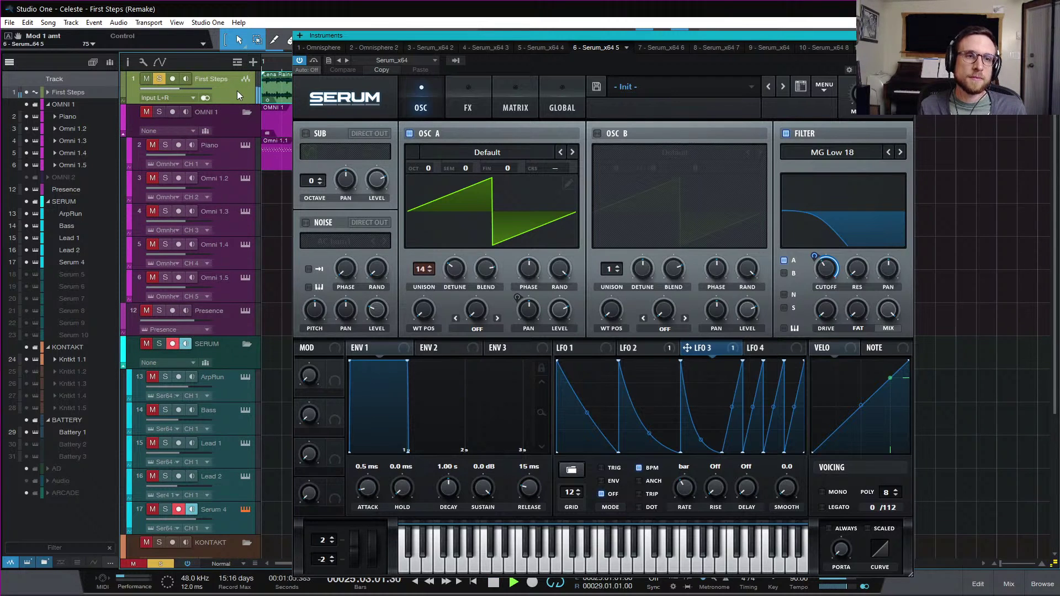
key(s)
key(m)
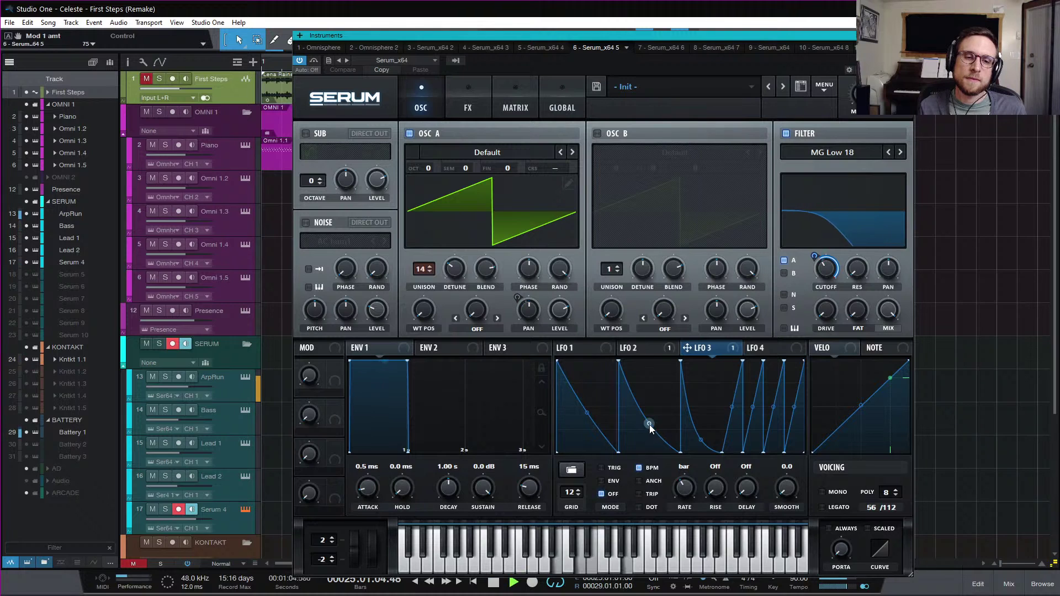
- Set LFO 3's filter cutoff modulation amount to 59 and flatten the concave curve of its third decay slightly
key(space)
drag(827, 272, 815, 264)
key(space)
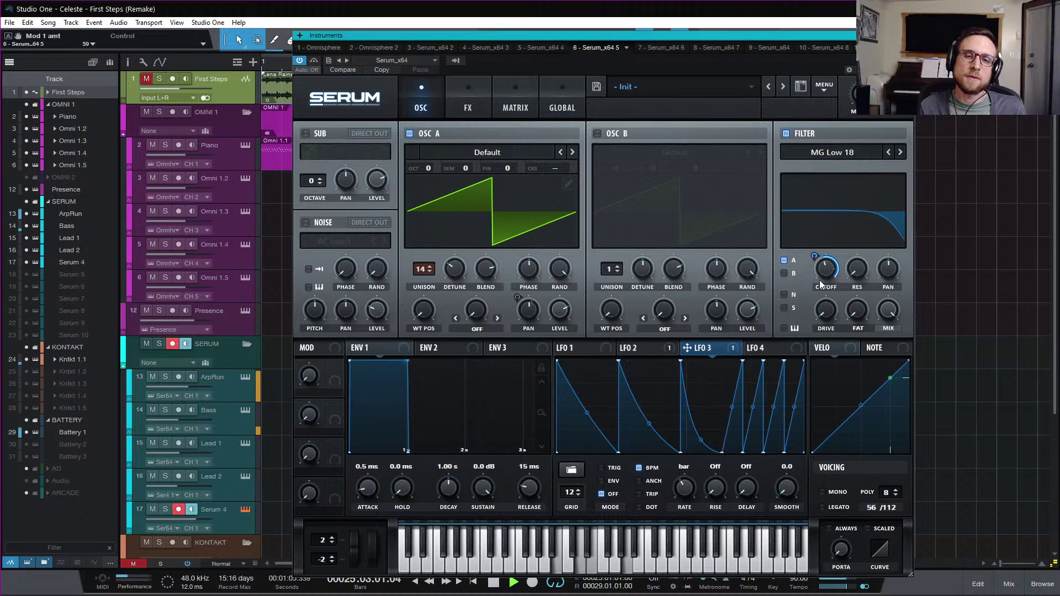
drag(701, 440, 701, 431)
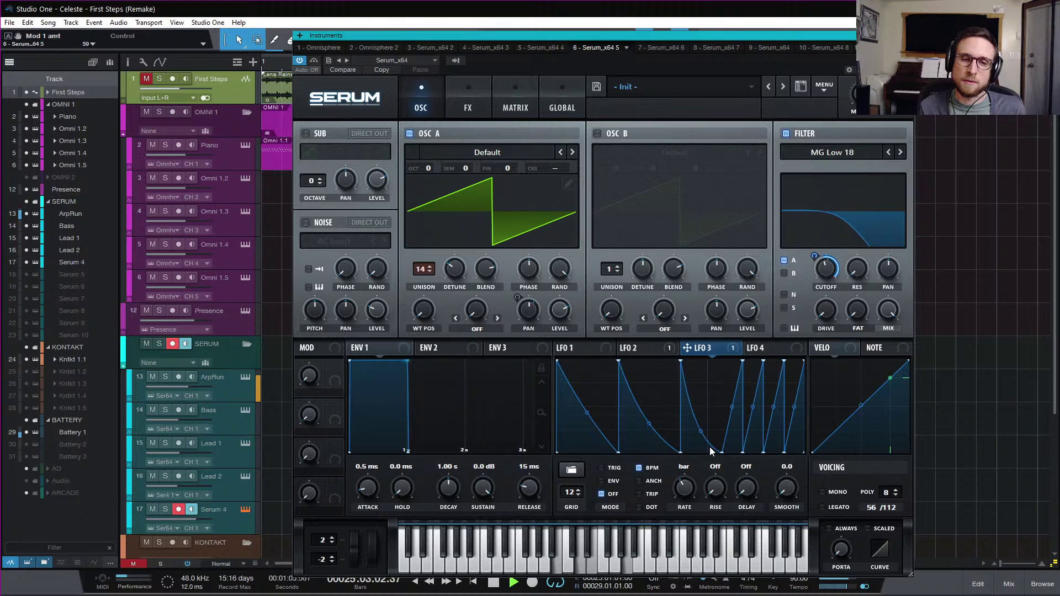
- Compare the adjusted cutoff movement with the soloed First Steps reference, then stop playback
key(s)
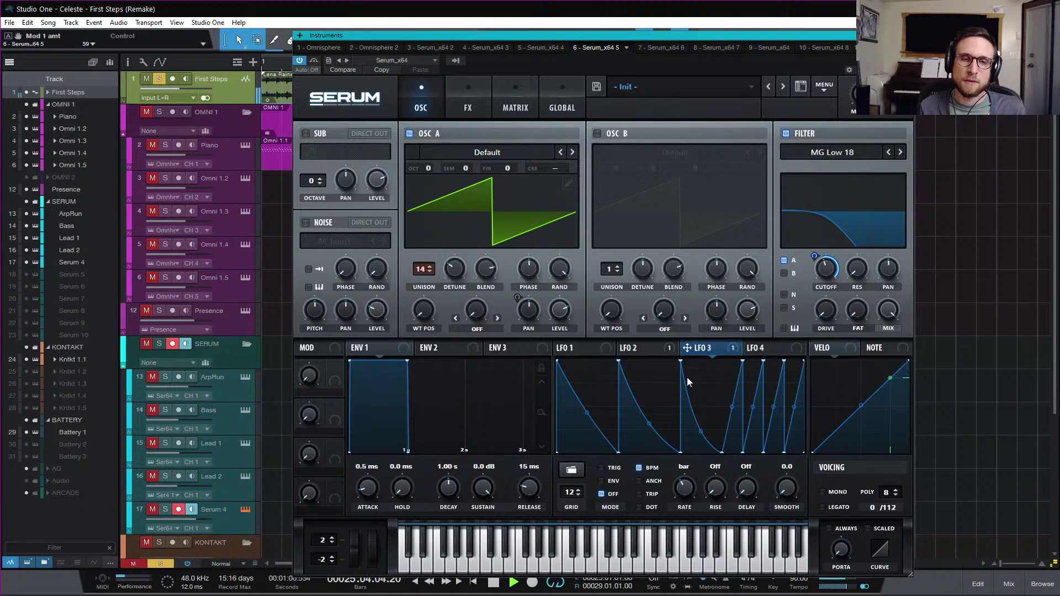
key(s)
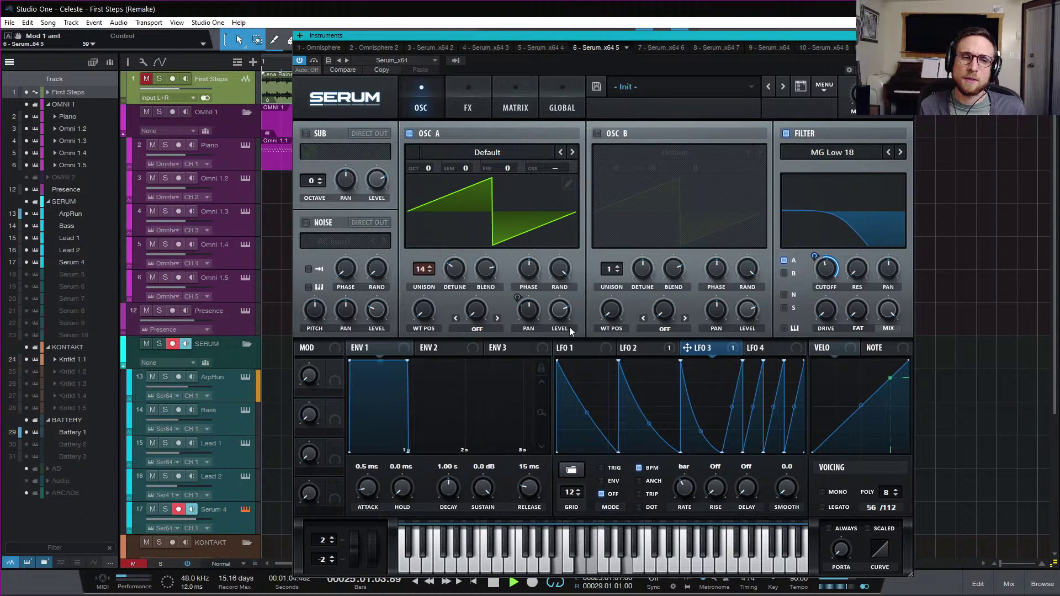
key(space)
- Narrow oscillator A's unison width to 50 in the global unison settings
click(480, 115)
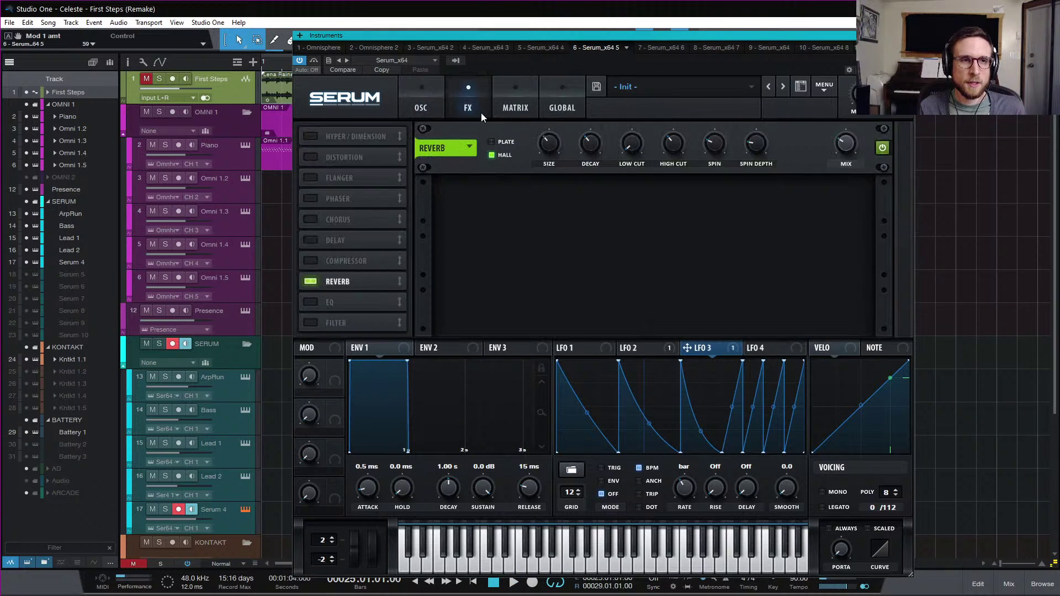
click(557, 106)
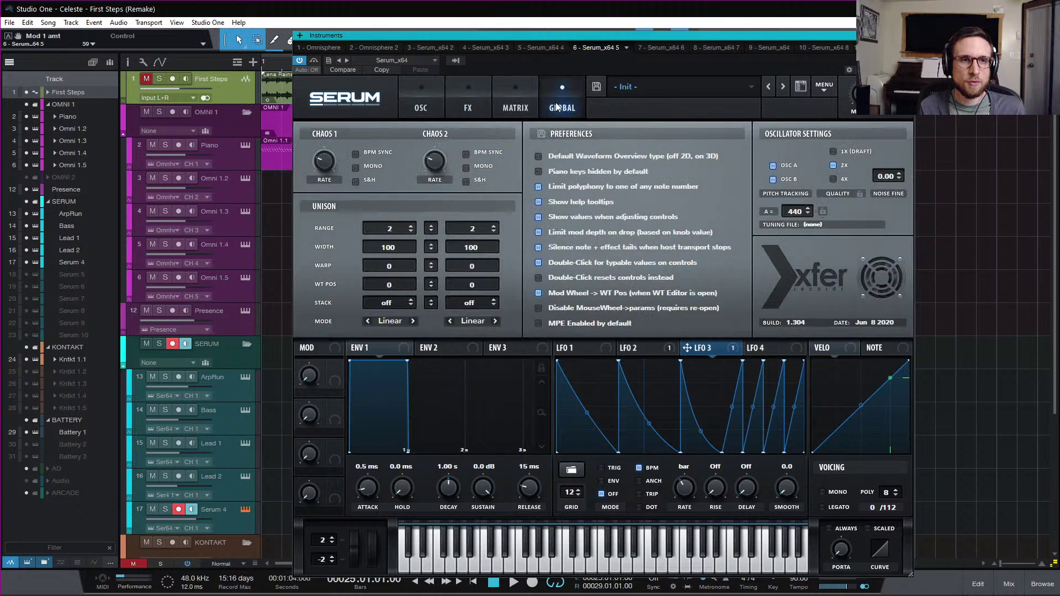
drag(383, 247, 390, 251)
drag(380, 290, 376, 304)
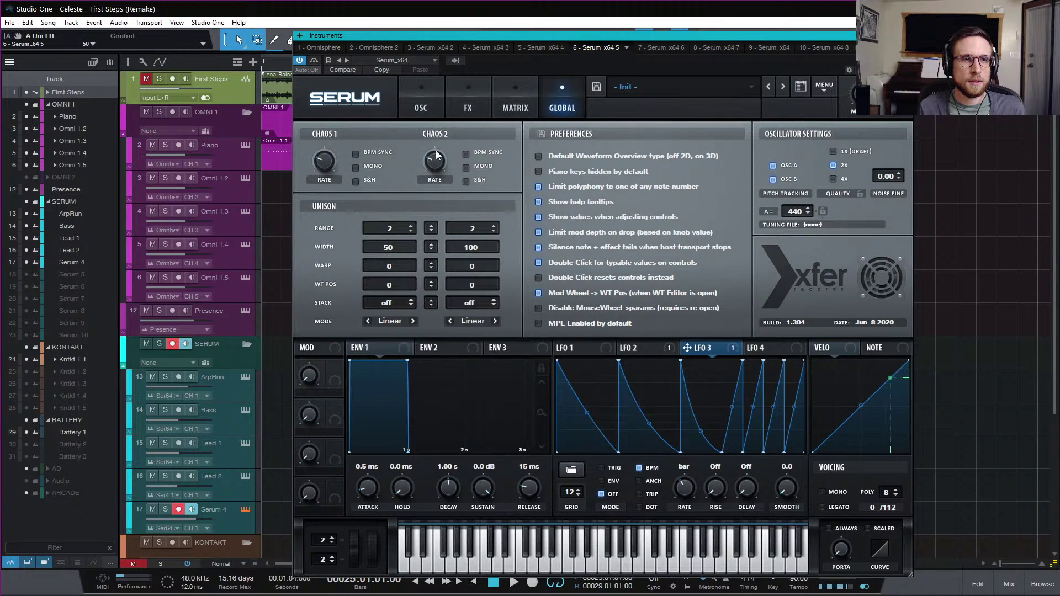
- Set LFO 2's modulation amount on oscillator A's pan to 87 and audition the panning
click(436, 107)
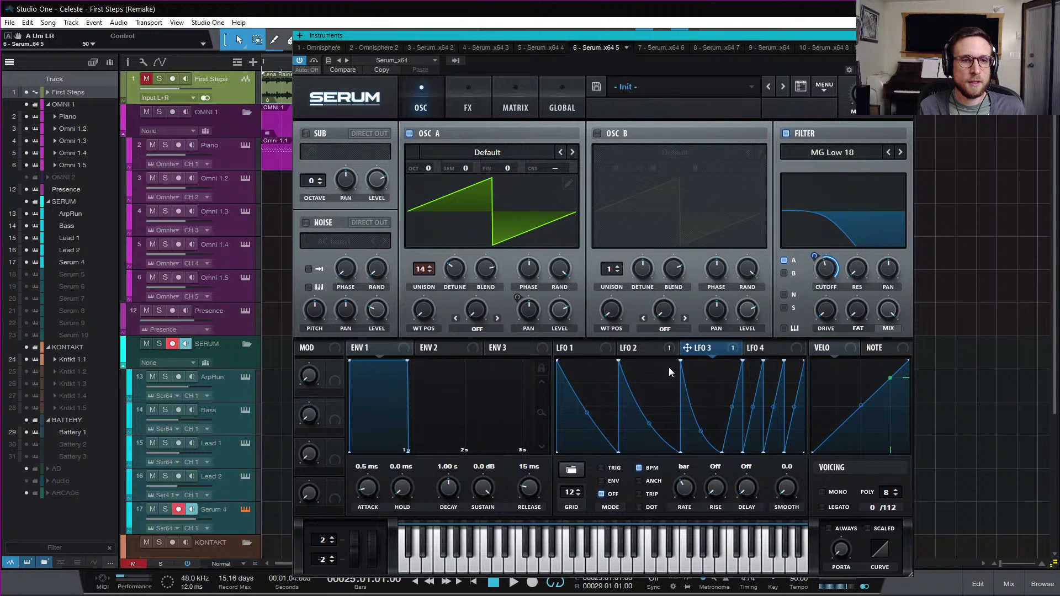
drag(640, 358, 520, 283)
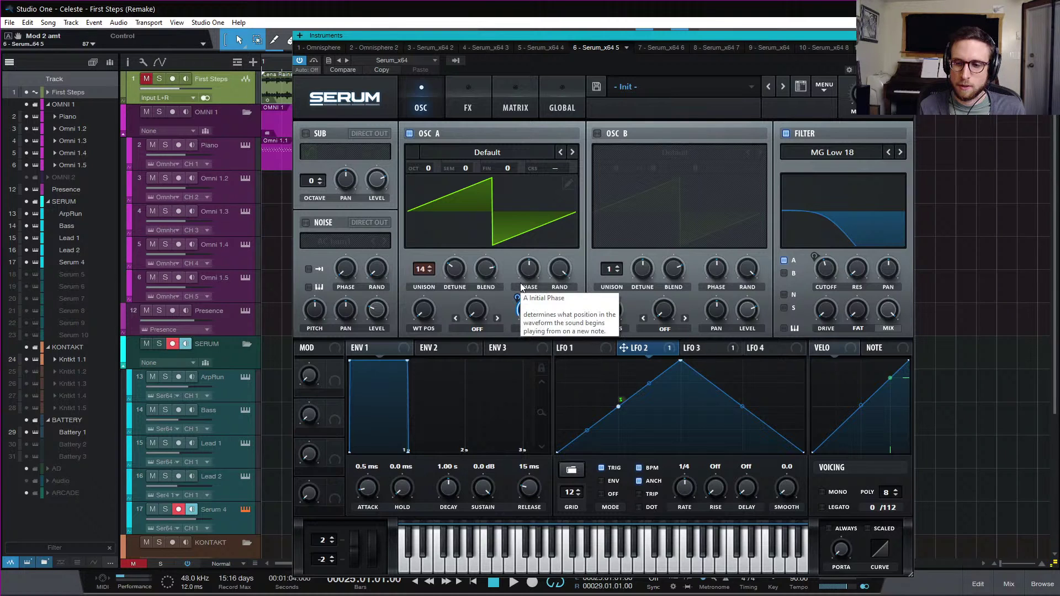
key(space)
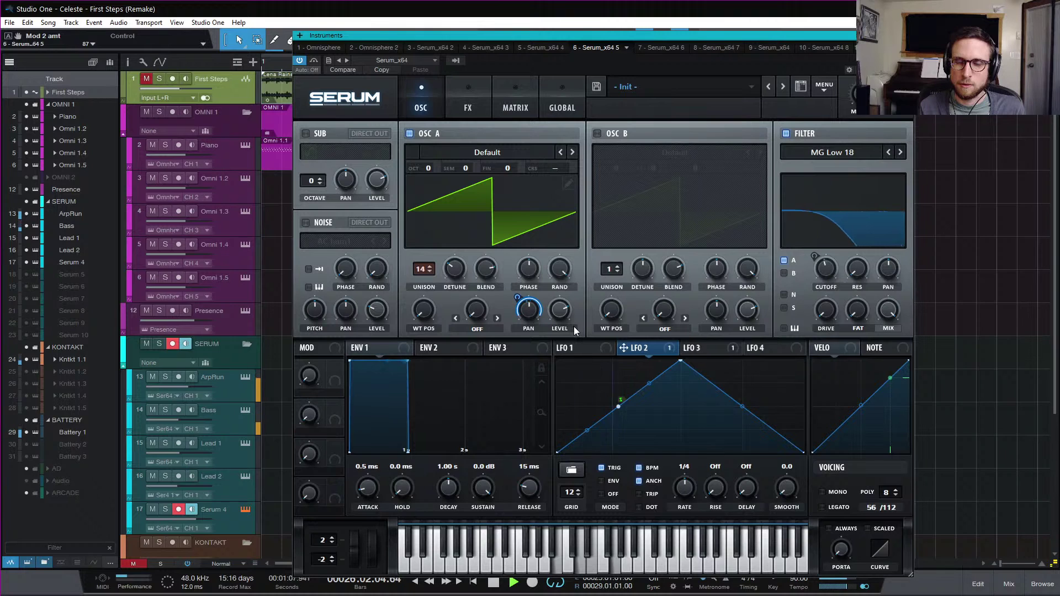
key(space)
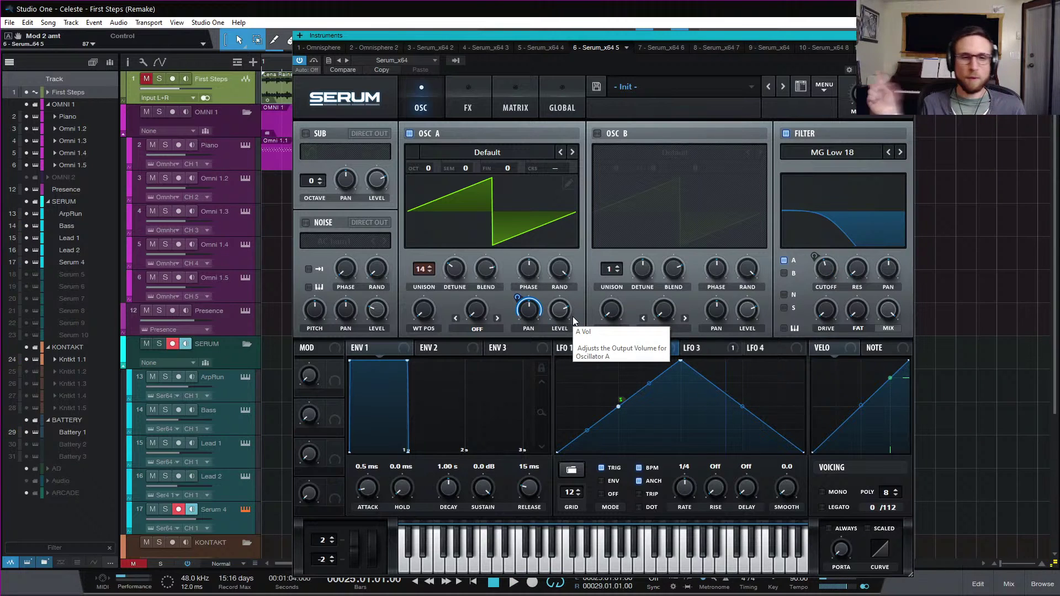
- Slow LFO 2's rate to one bar and audition the panning while watching the modulation matrix
click(472, 104)
click(519, 107)
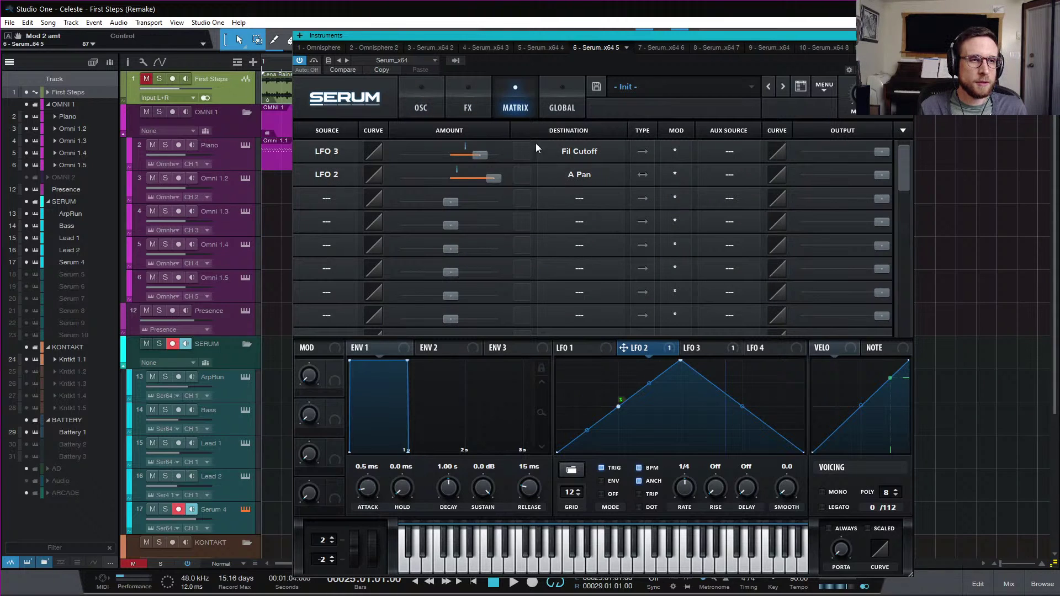
click(491, 104)
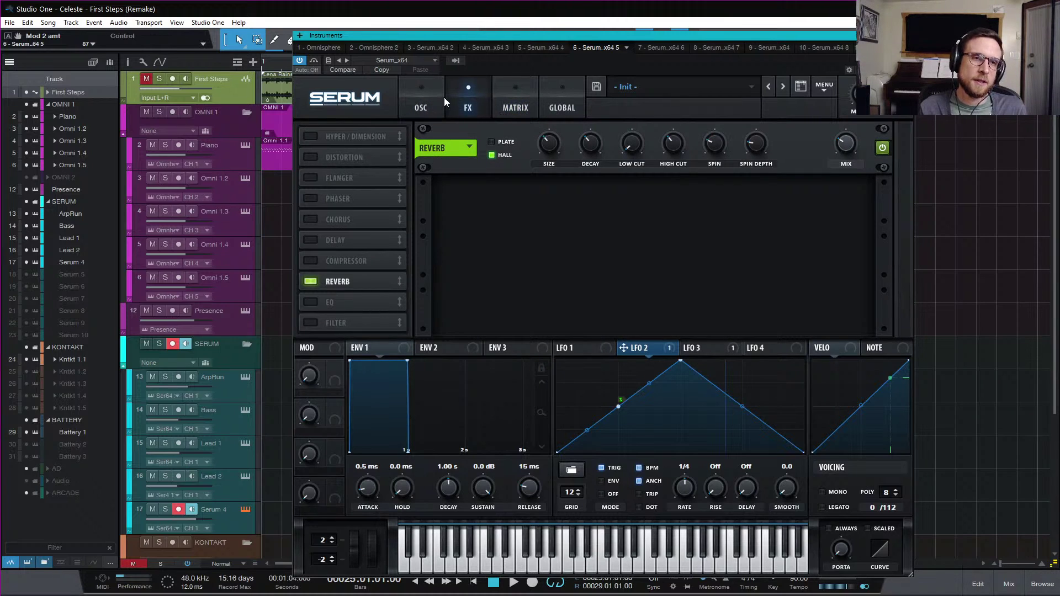
click(506, 98)
key(space)
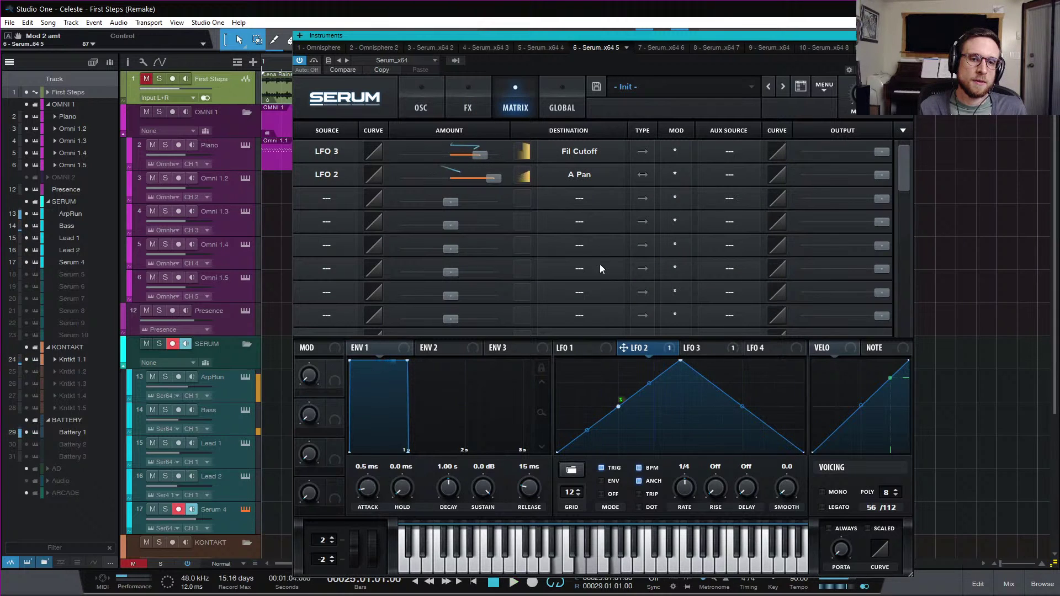
key(space)
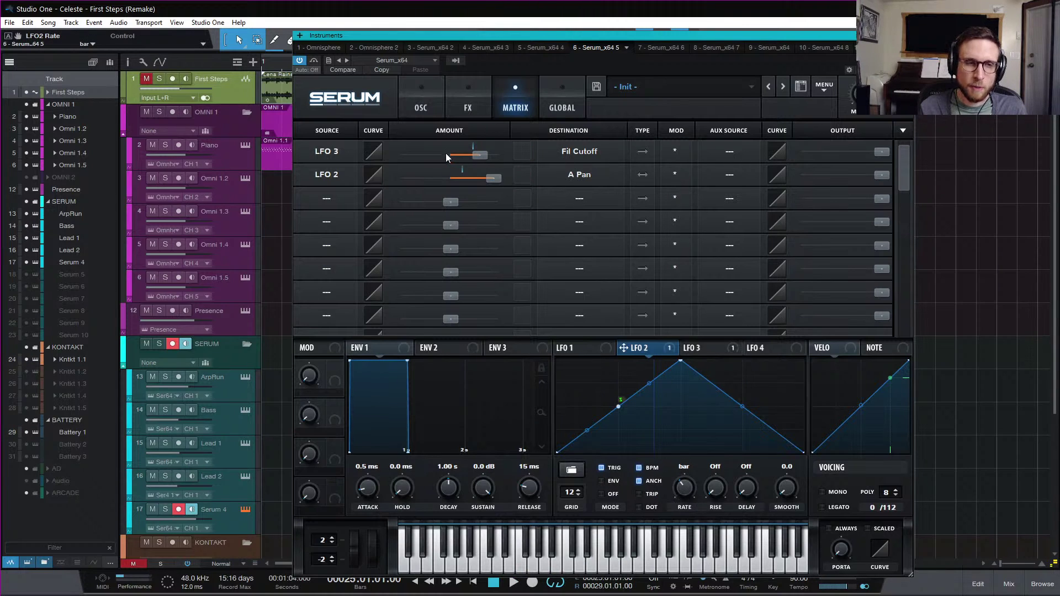
key(space)
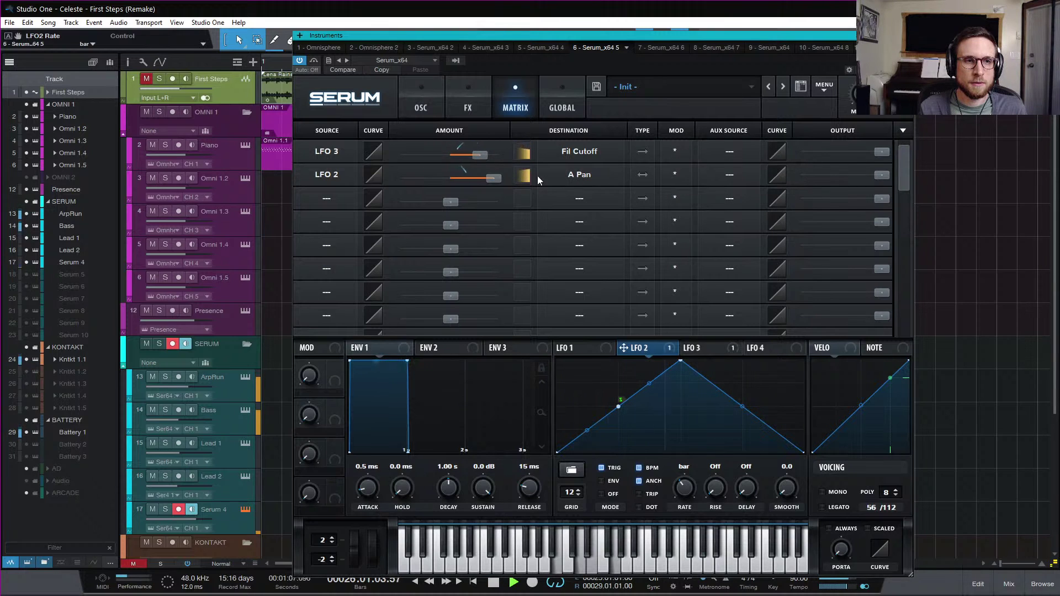
key(space)
- Try the inverted modulation mode on the LFO 2 to oscillator A pan routing and audition it
click(681, 174)
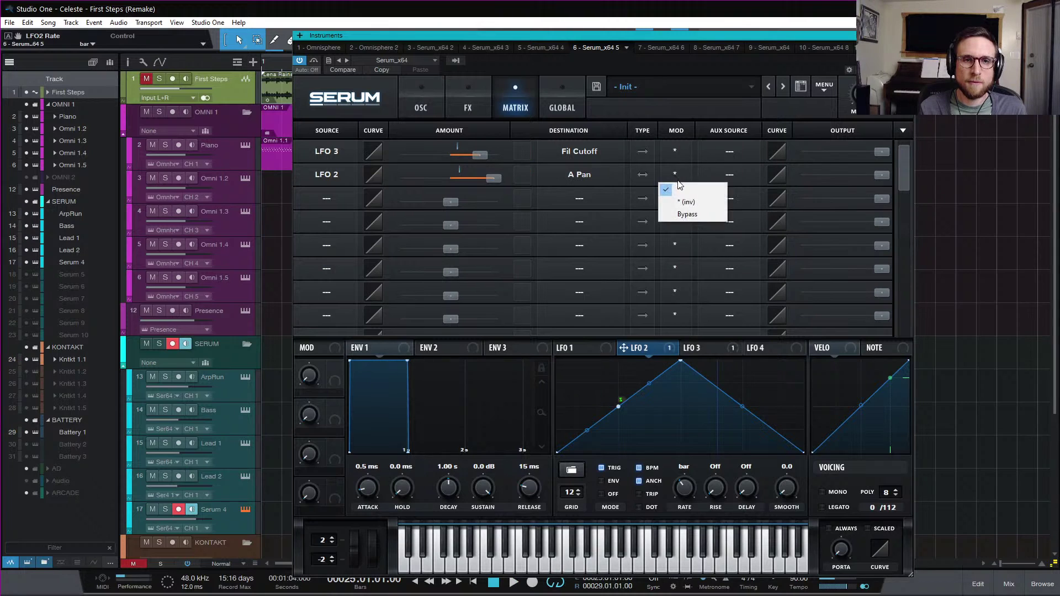
click(685, 203)
key(space)
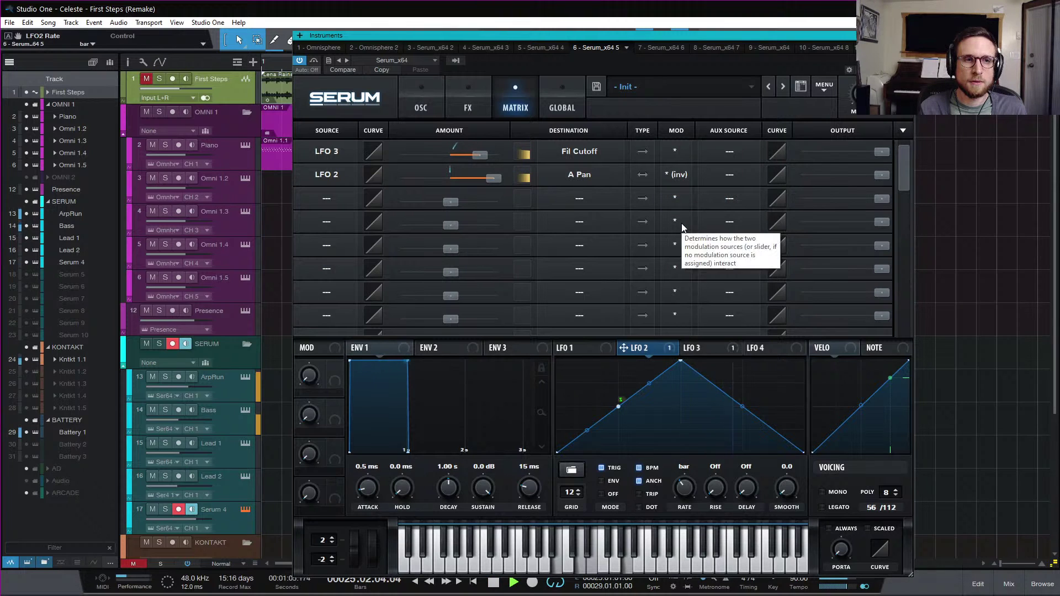
key(space)
click(678, 174)
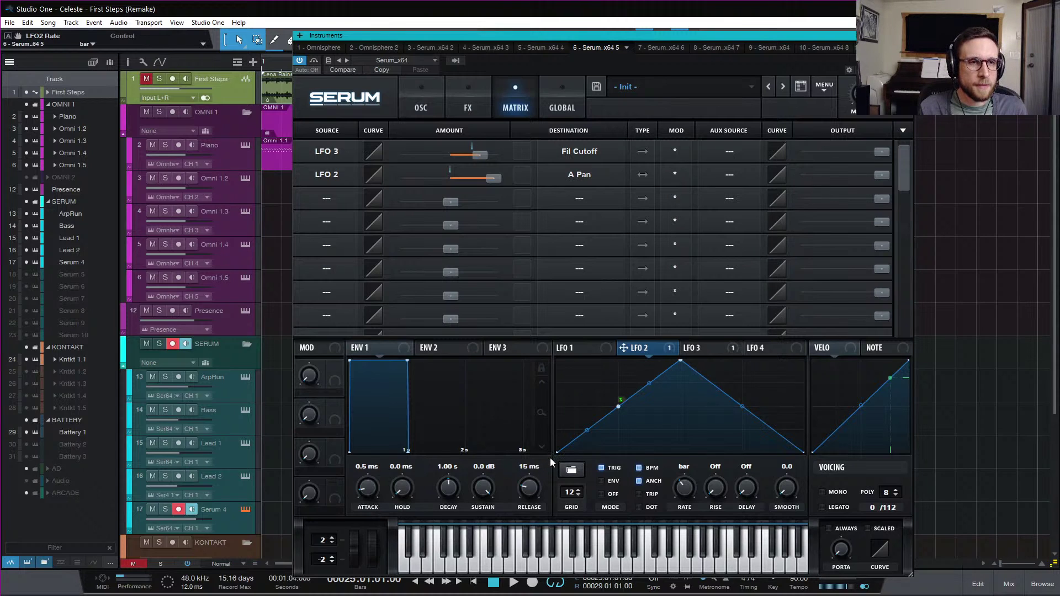
- Reverse the panning direction by setting LFO 2's modulation amount on oscillator A's pan to -55, and audition the result
drag(489, 176, 435, 183)
key(space)
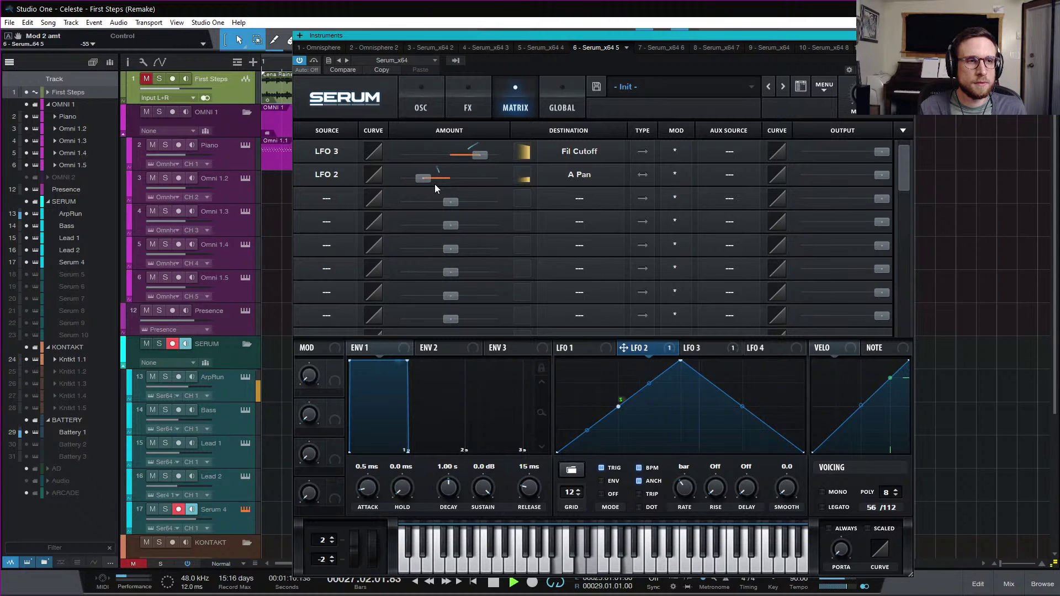
click(472, 107)
click(429, 106)
key(space)
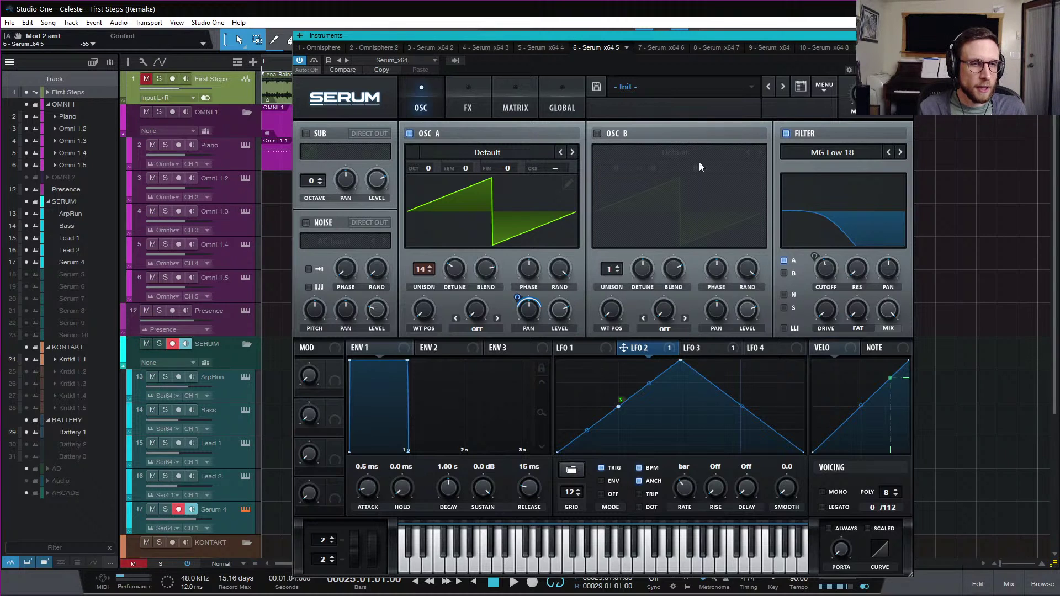
- Set Serum's master volume to 54% and oscillator A's unison detune to 0.12 during playback
key(space)
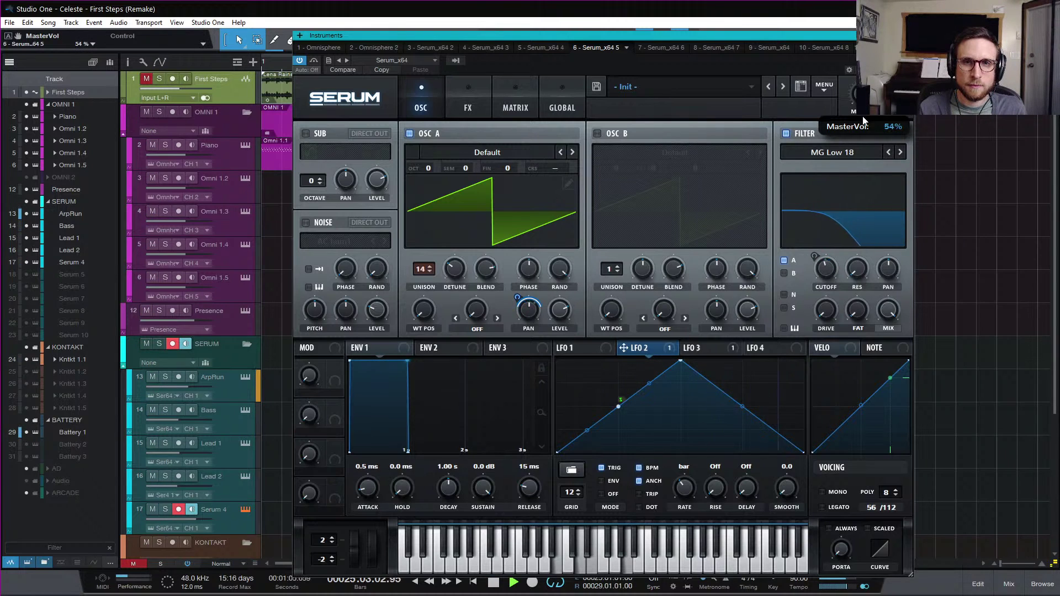
drag(455, 276, 454, 273)
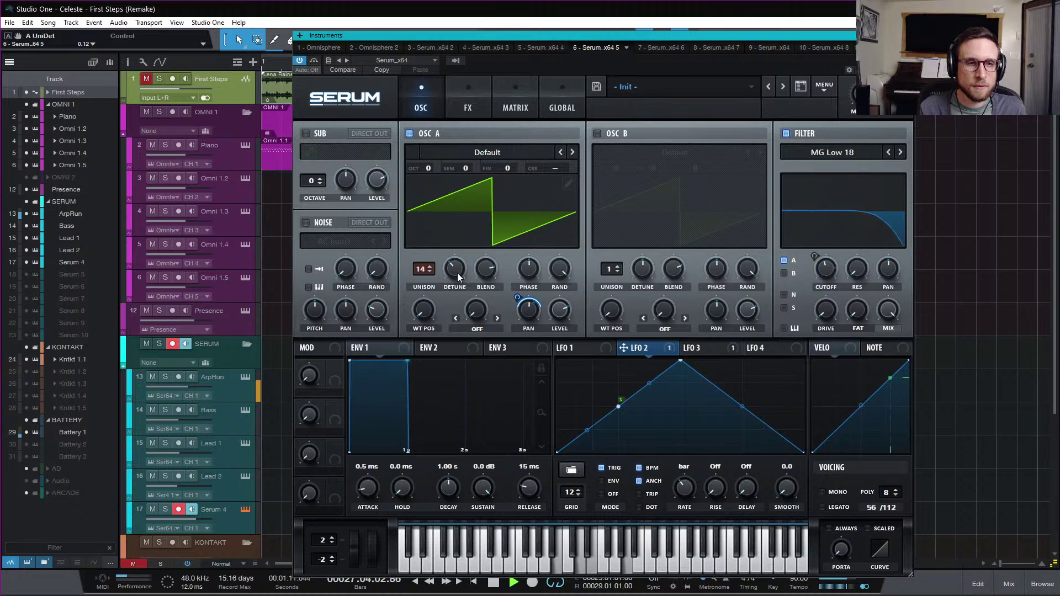
- Set the reverb's mix to 45% and its high cut to 54% during playback
click(469, 109)
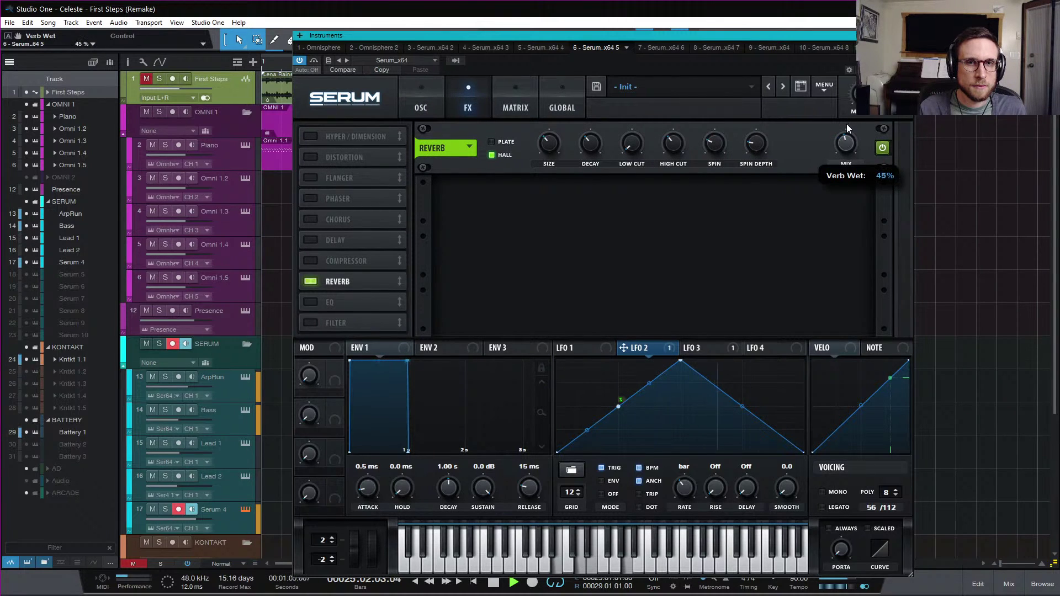
mouse_move(677, 144)
mouse_down()
mouse_move(677, 123)
mouse_move(671, 154)
mouse_up()
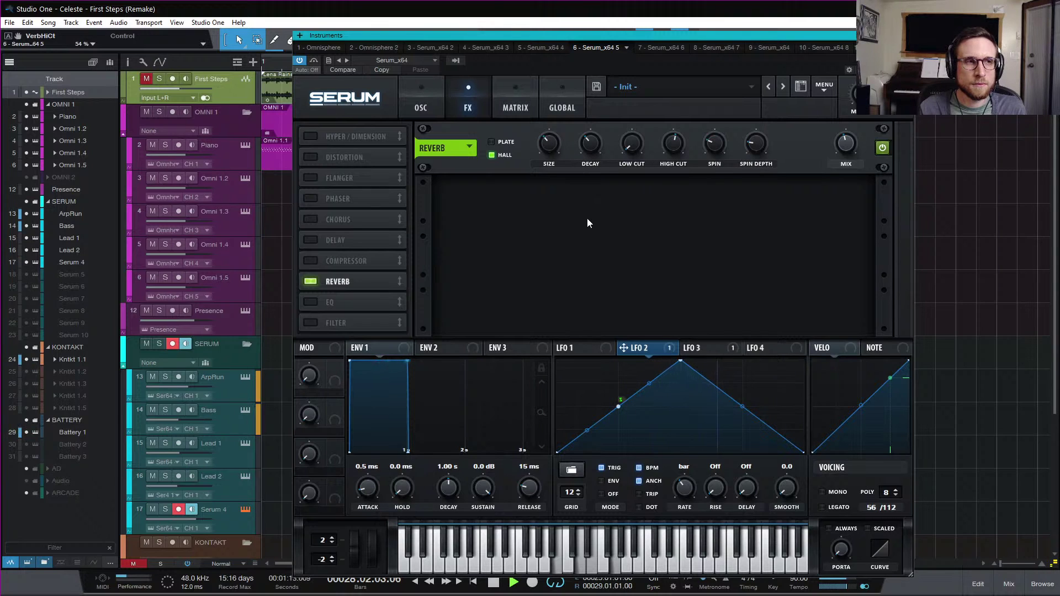
key(space)
- Play the soloed First Steps reference, then unsolo it and replay the remade tracks from bar 25 for comparison
key(s)
key(space)
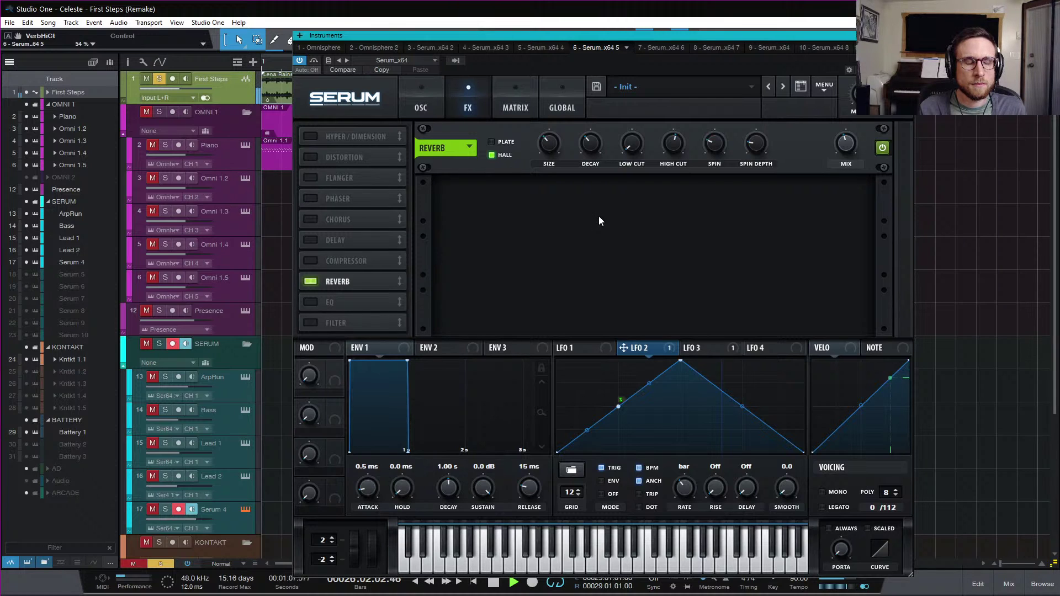
key(s)
key(KP_1)
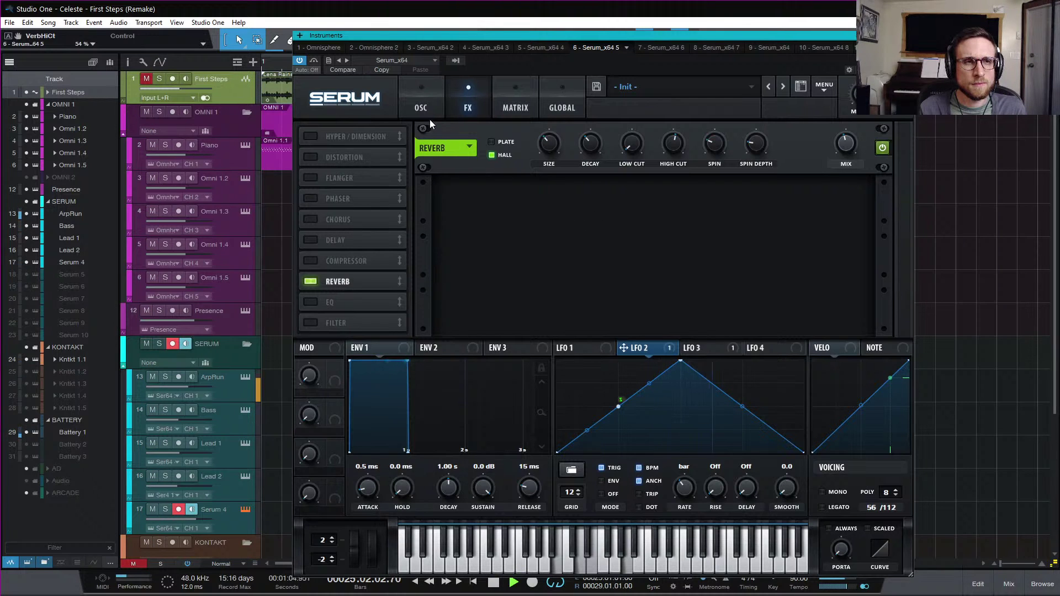
- Reduce oscillator A's unison to 7 voices and fine-tune its detune to 0.15 against playback
click(418, 99)
drag(419, 271, 423, 356)
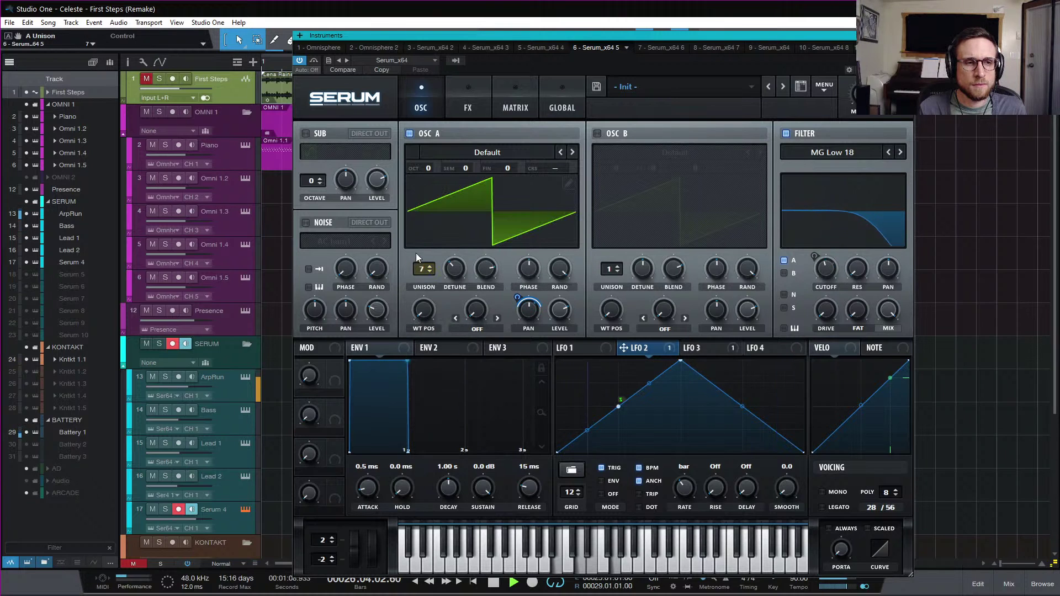
mouse_move(453, 269)
mouse_down()
mouse_move(453, 286)
mouse_move(452, 277)
mouse_up()
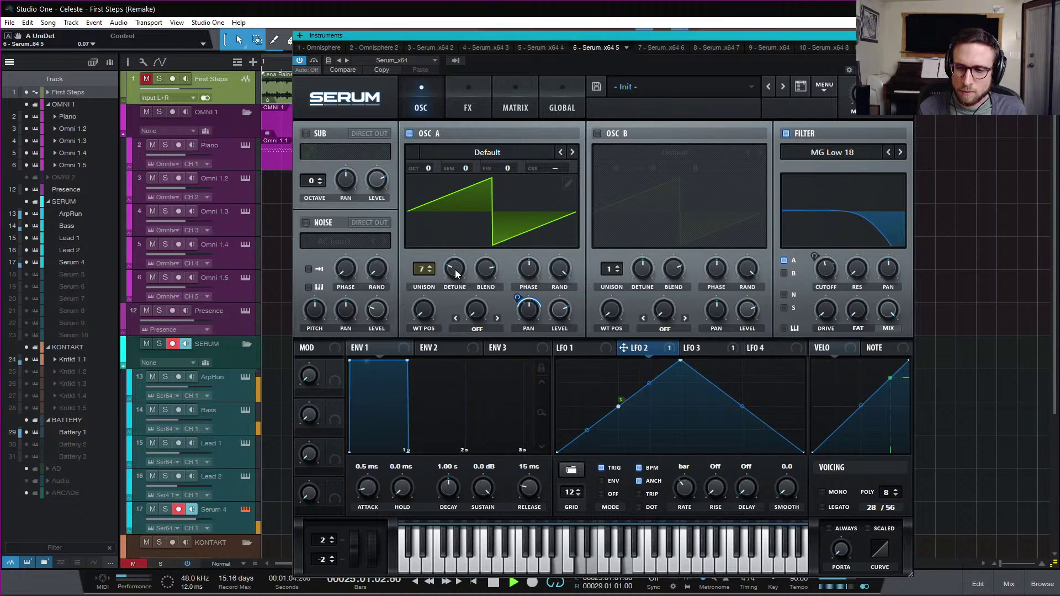
drag(457, 271, 458, 273)
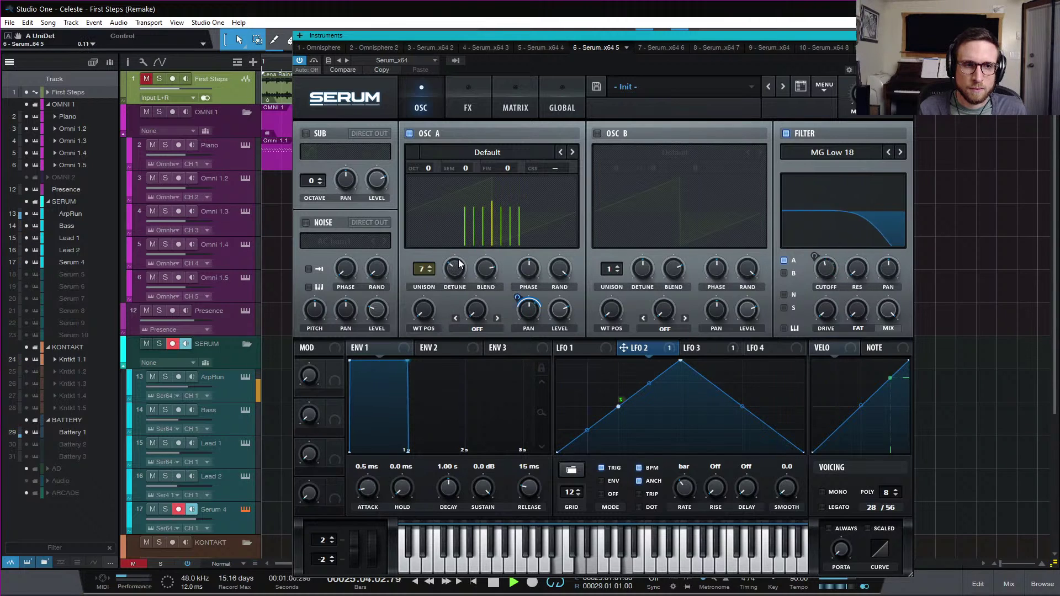
key(space)
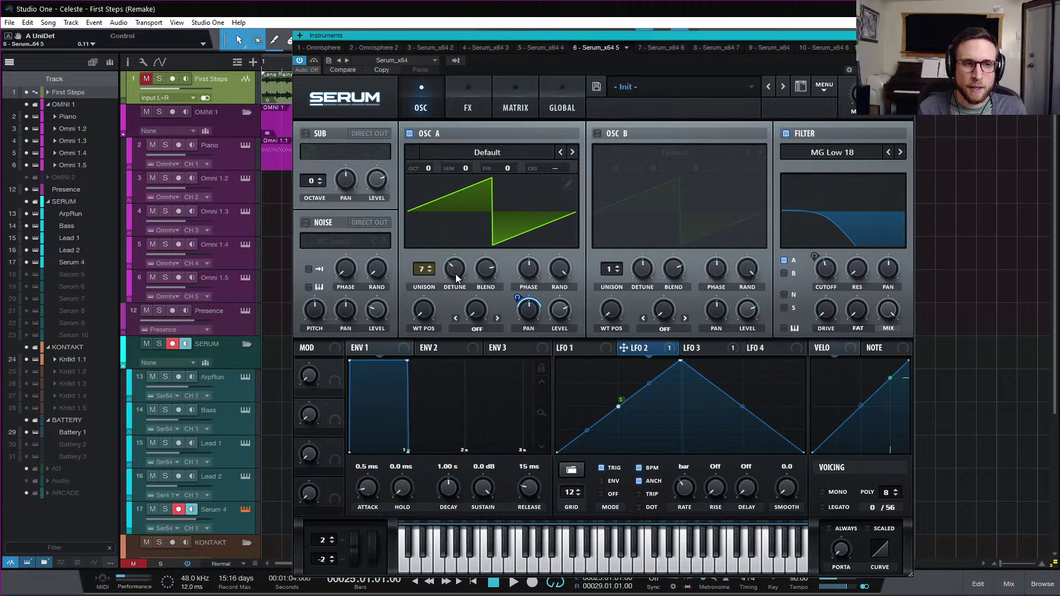
key(space)
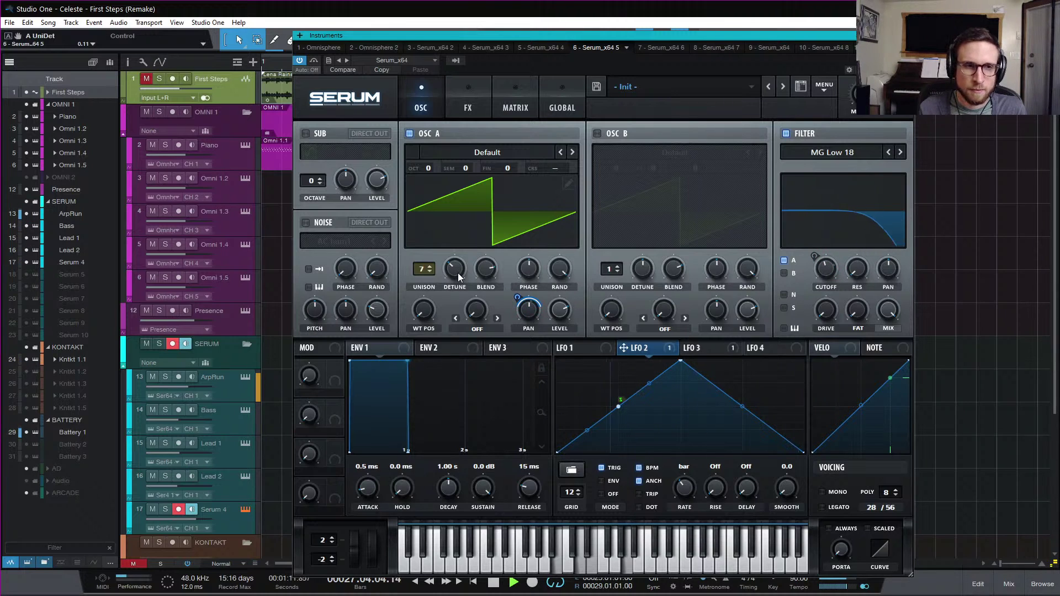
scroll(458, 269, up, 4)
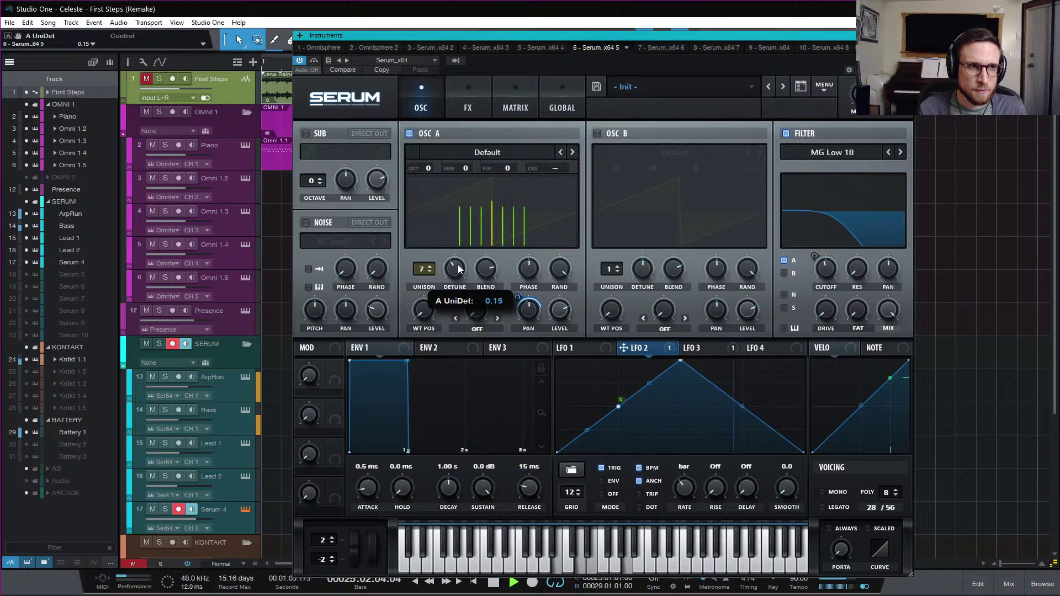
- Compare the soloed First Steps reference with the remade tracks from bar 25, then stop playback and unsolo the reference
key(s)
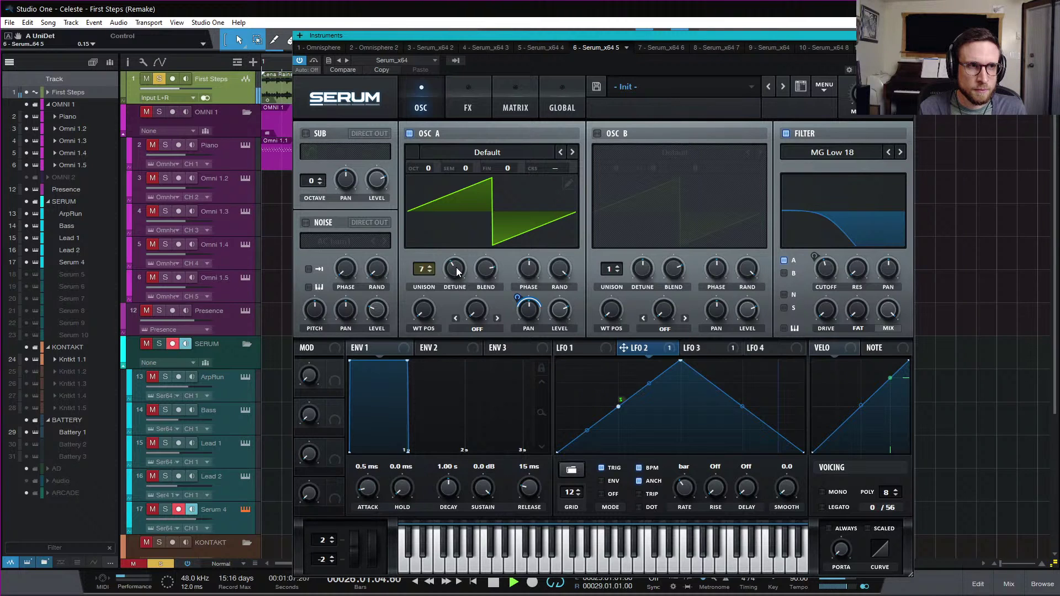
key(s)
key(m)
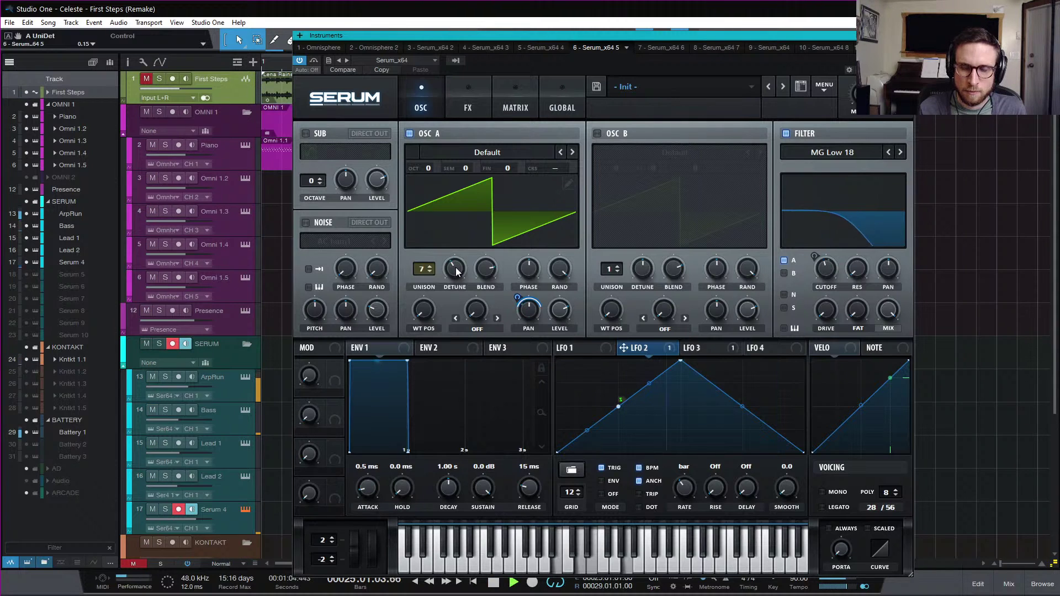
key(m)
key(s)
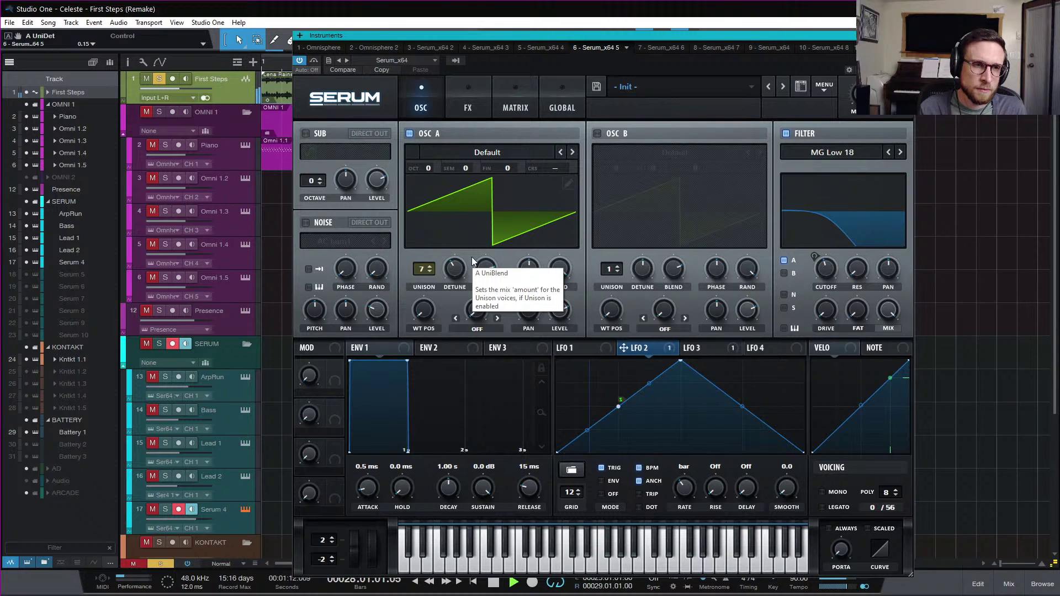
key(space)
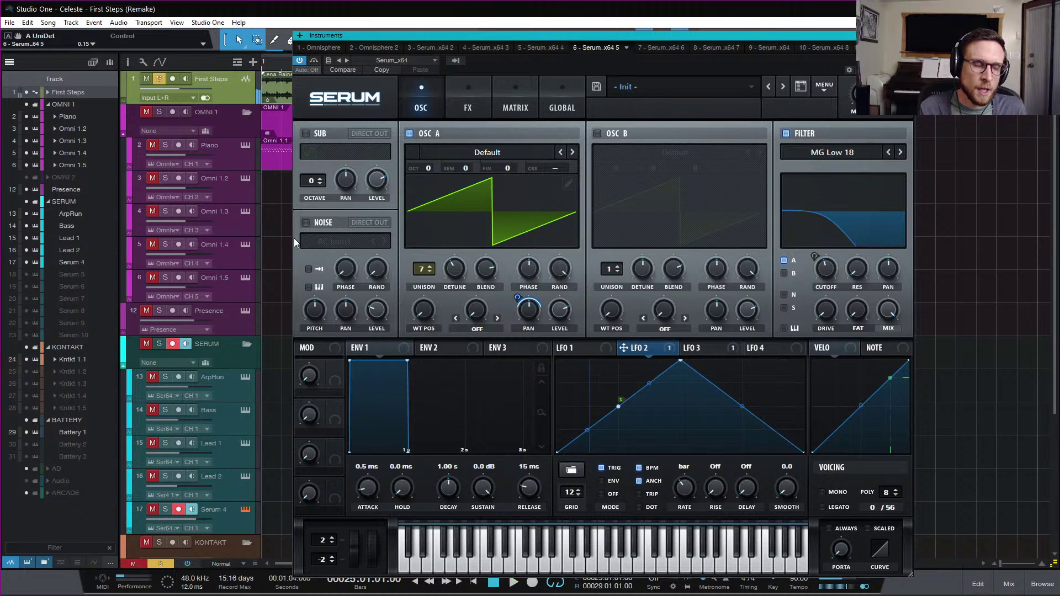
key(s)
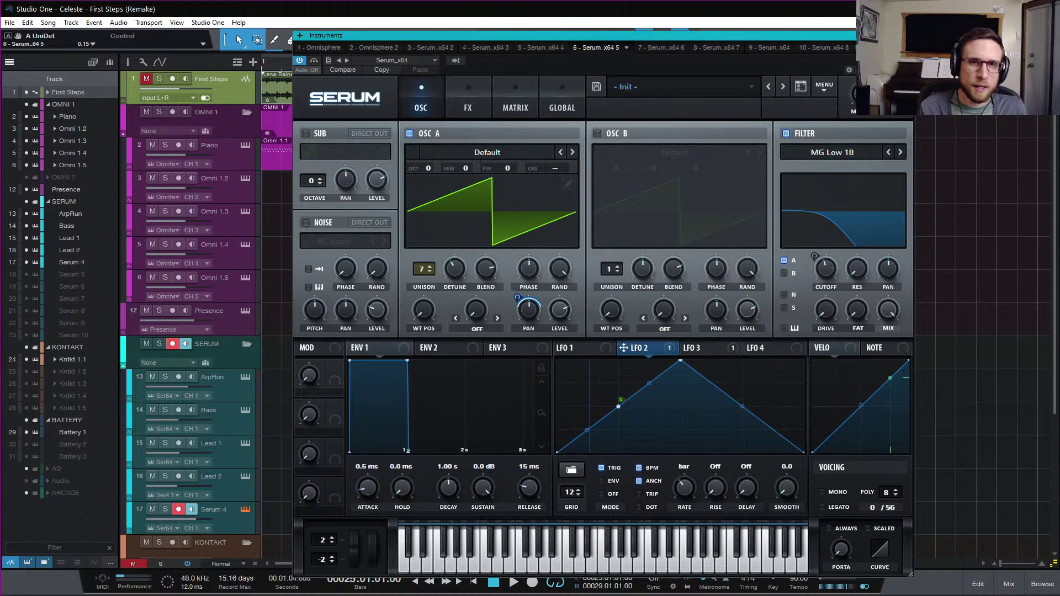
- Open the Serum 4 part's notes and add a one-bar A3 note at bar 26
drag(853, 36, 1059, 365)
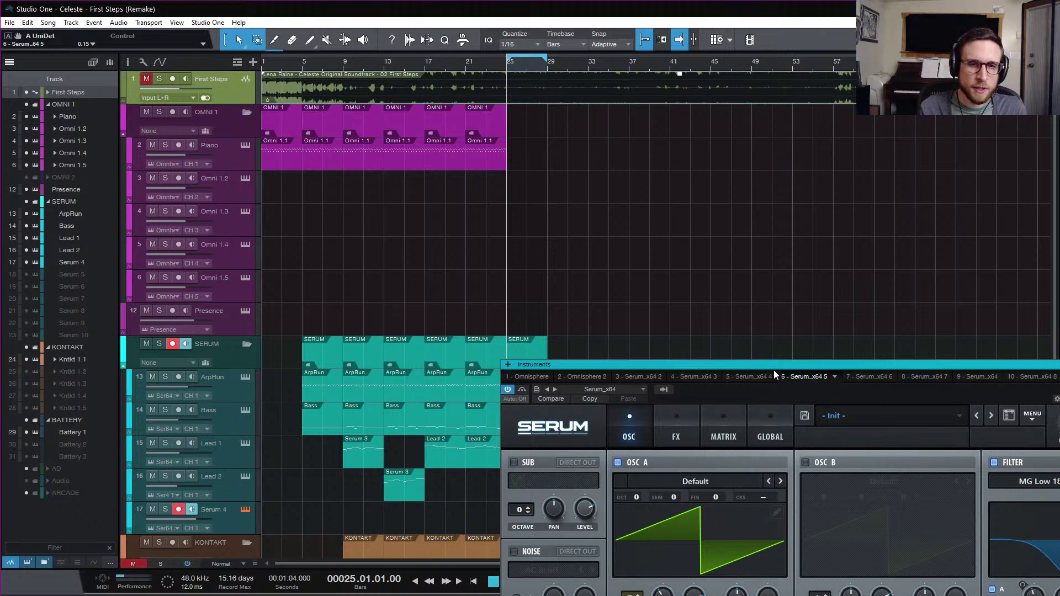
drag(780, 365, 1033, 317)
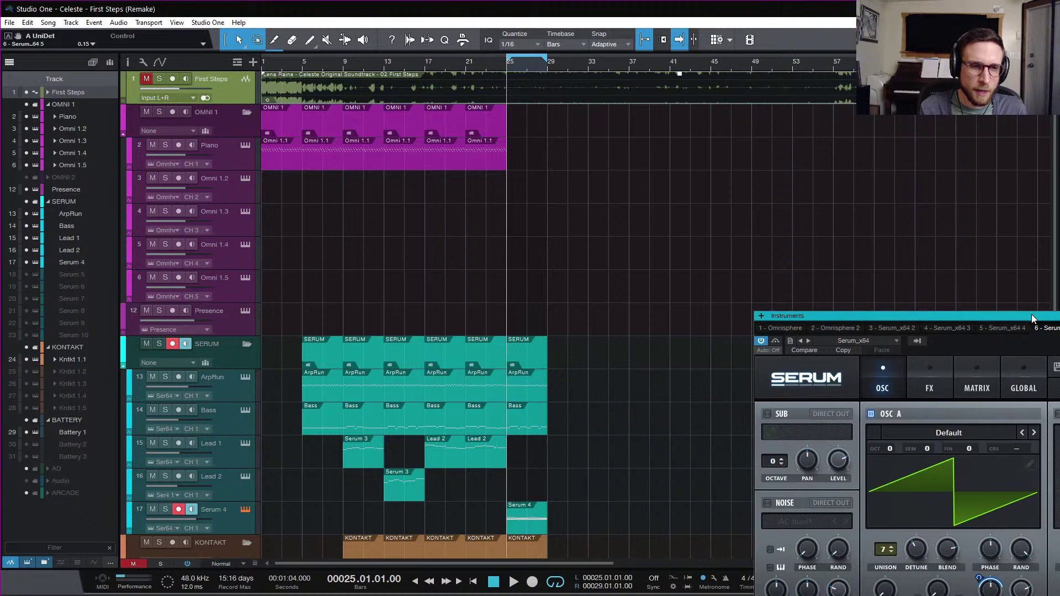
double_click(531, 527)
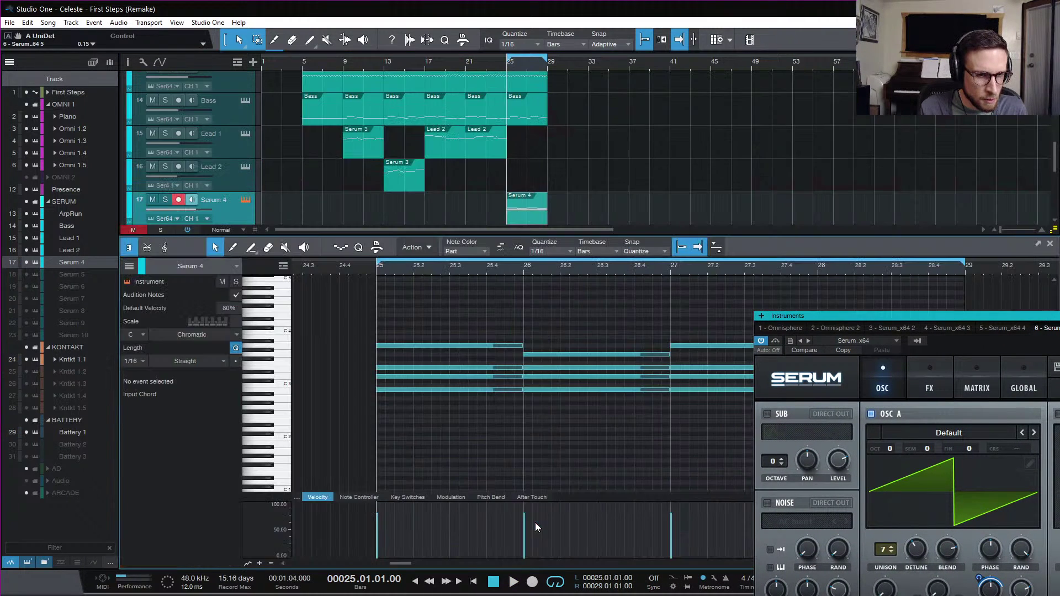
scroll(620, 354, right, 3)
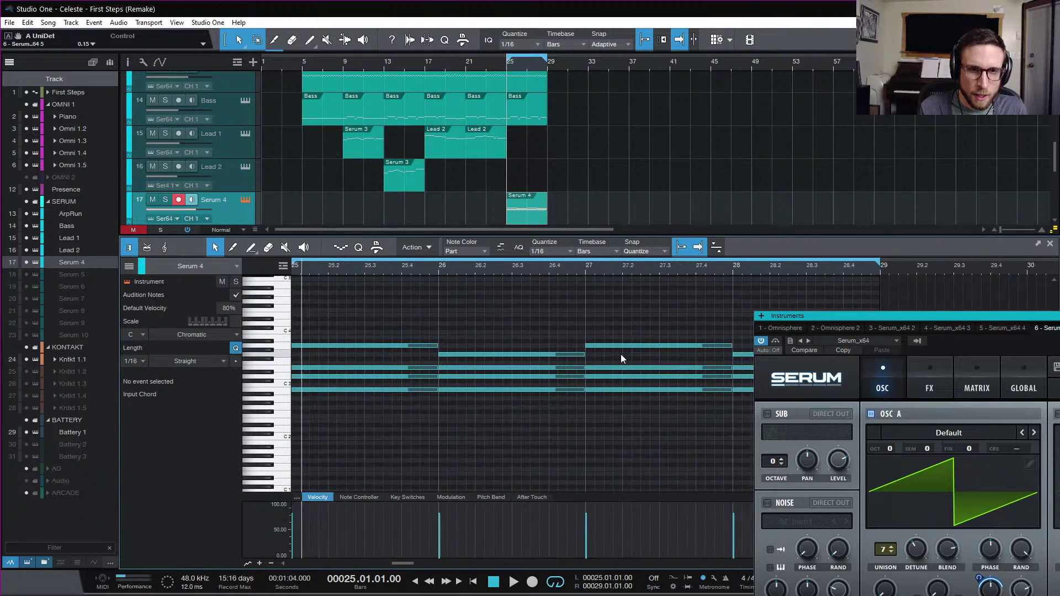
click(495, 354)
drag(495, 354, 497, 346)
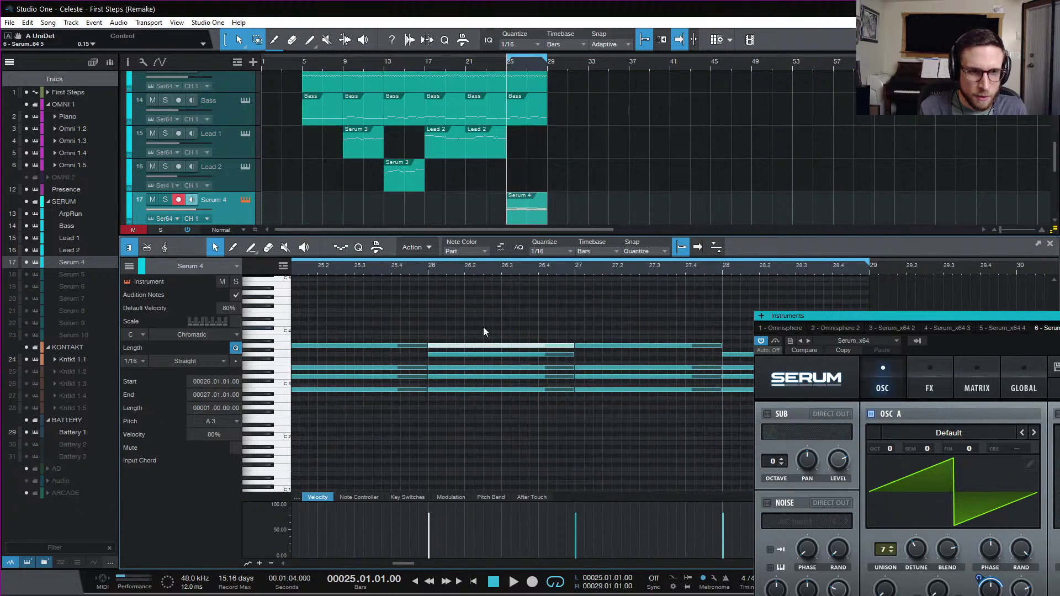
- Play the revised chords and add a one-bar A3 note at bar 28 of the Serum 4 part
key(space)
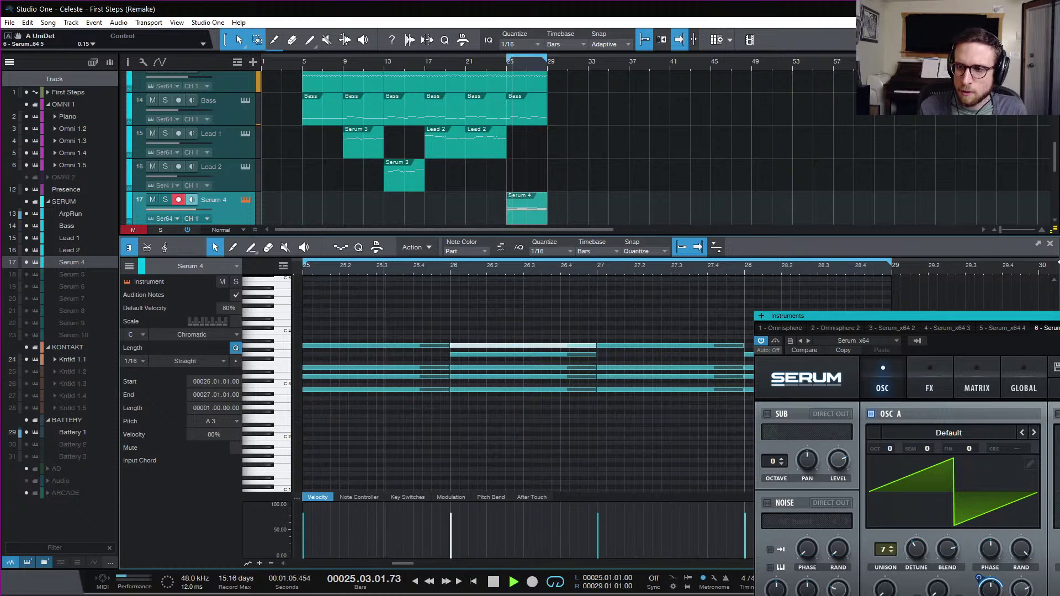
drag(1056, 319, 731, 419)
key(space)
click(800, 345)
key(space)
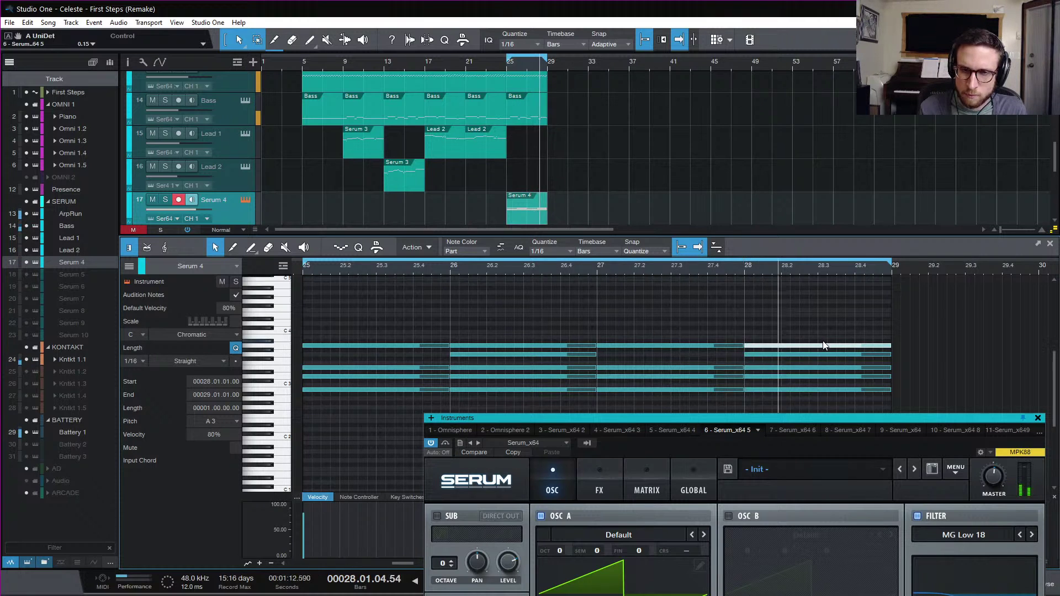
- Audition the Serum 4 chords, then unmute, solo and play the First Steps reference from bar 25
drag(700, 416, 736, 201)
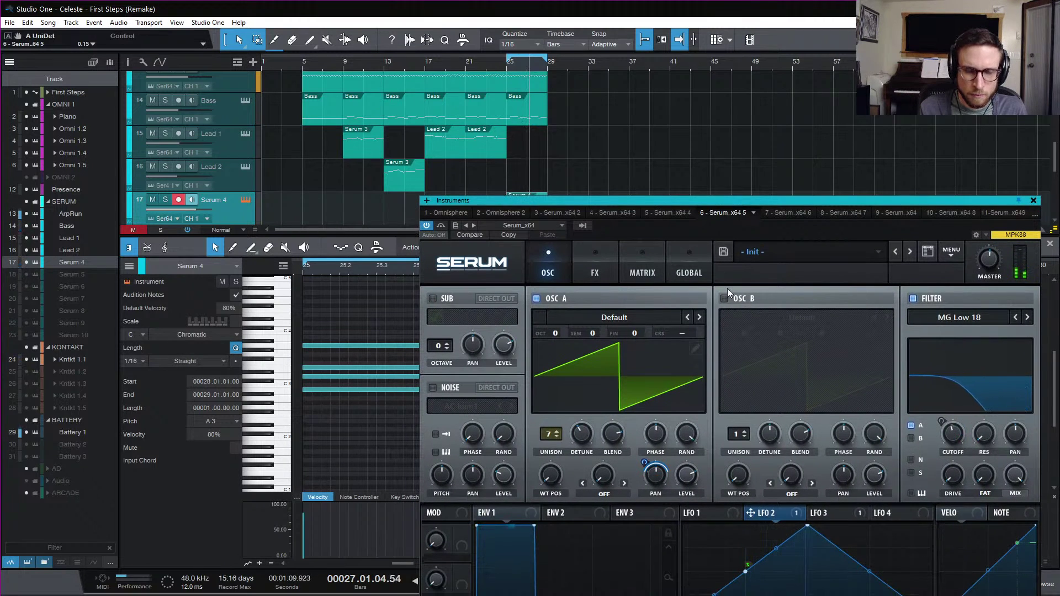
key(space)
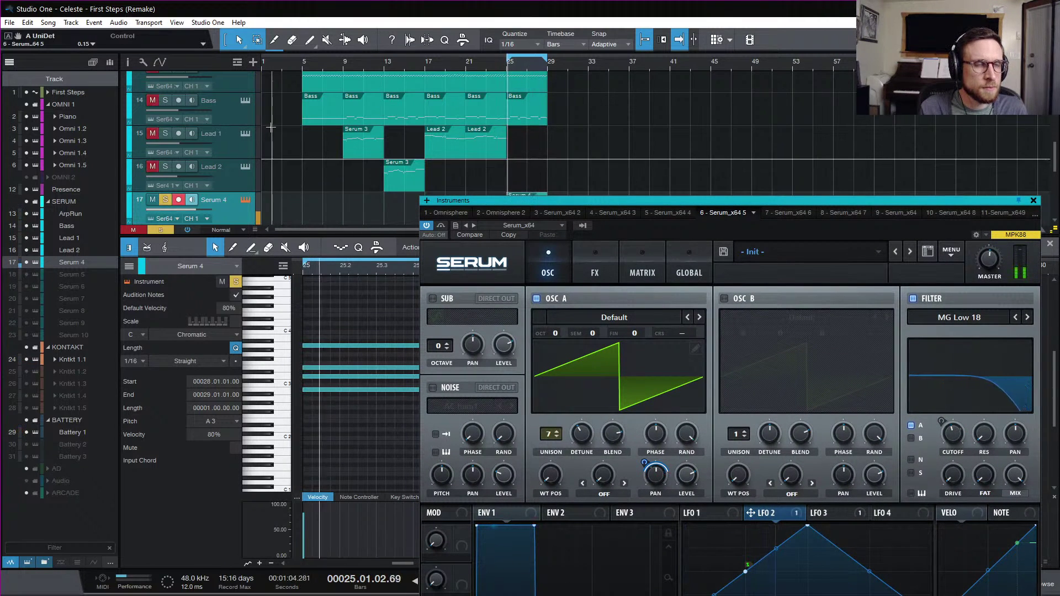
scroll(287, 167, up, 1)
scroll(287, 163, up, 10)
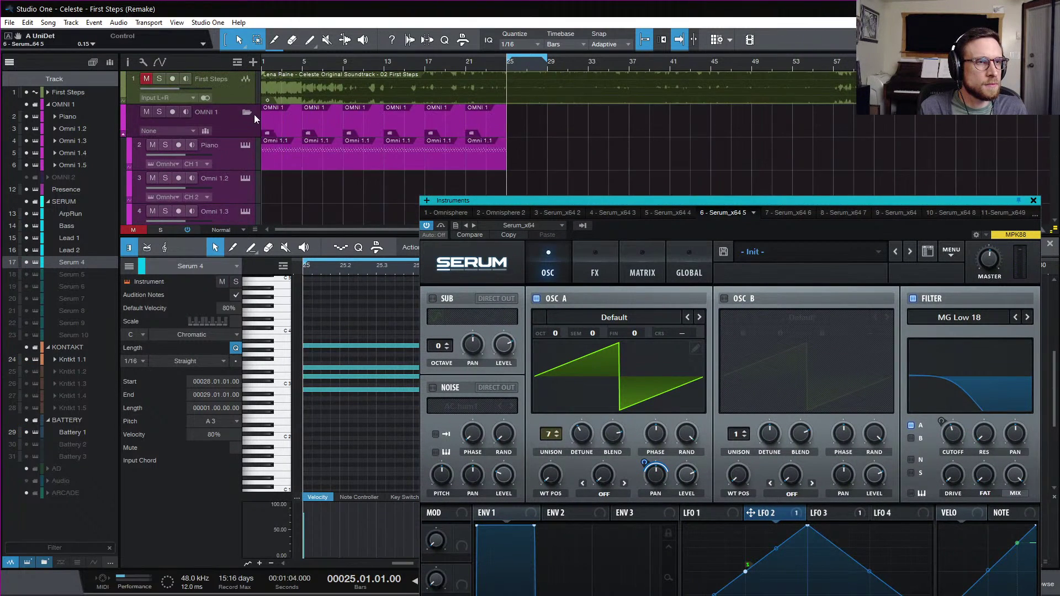
click(245, 97)
click(146, 79)
click(159, 79)
key(space)
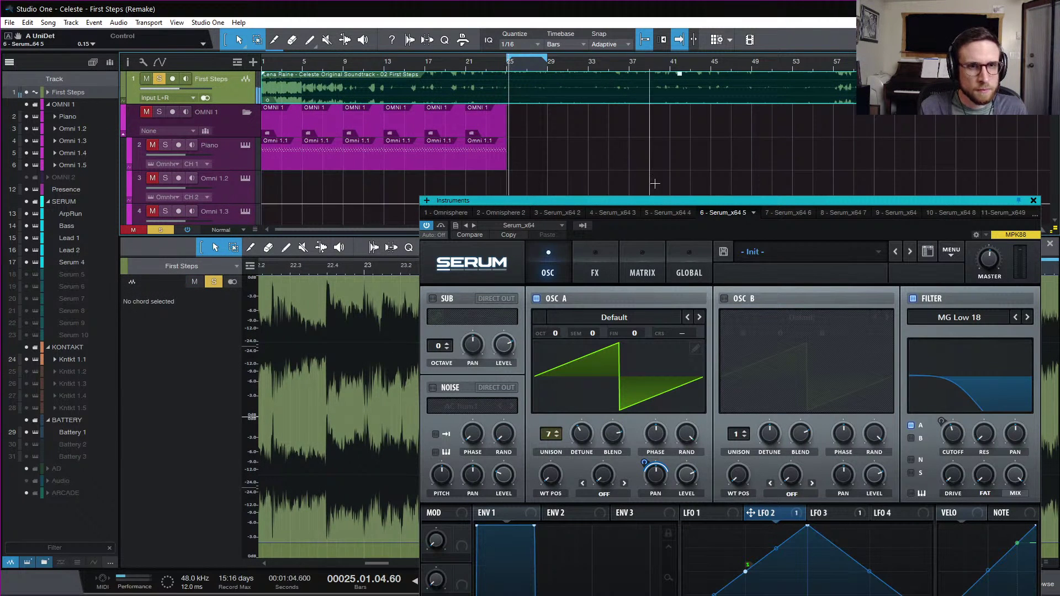
- Mute and unsolo the First Steps reference, then replay the remade tracks from bar 25
drag(657, 201, 572, 103)
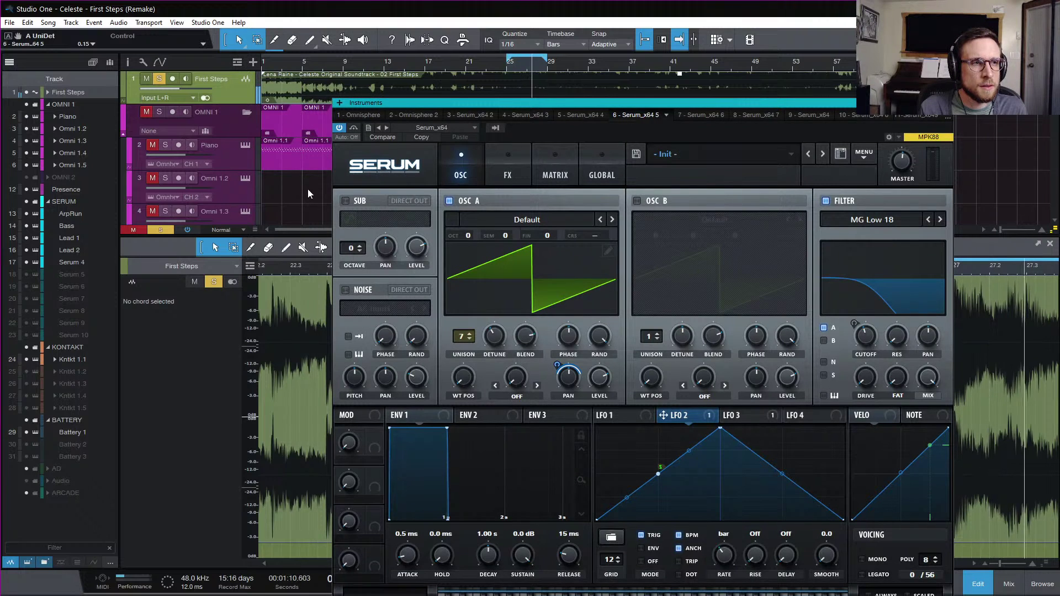
key(m)
key(s)
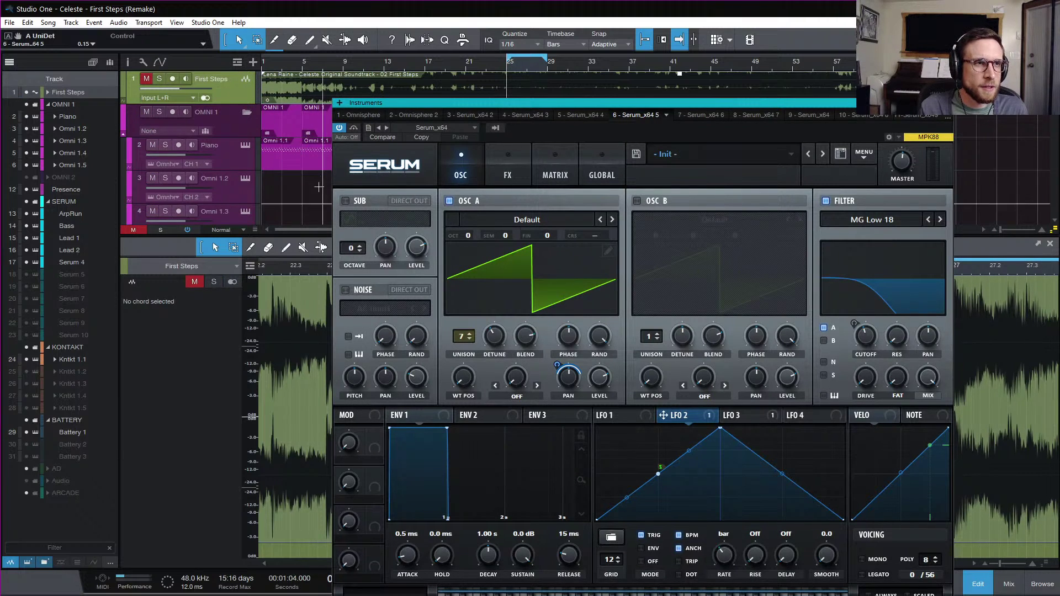
key(space)
key(space)
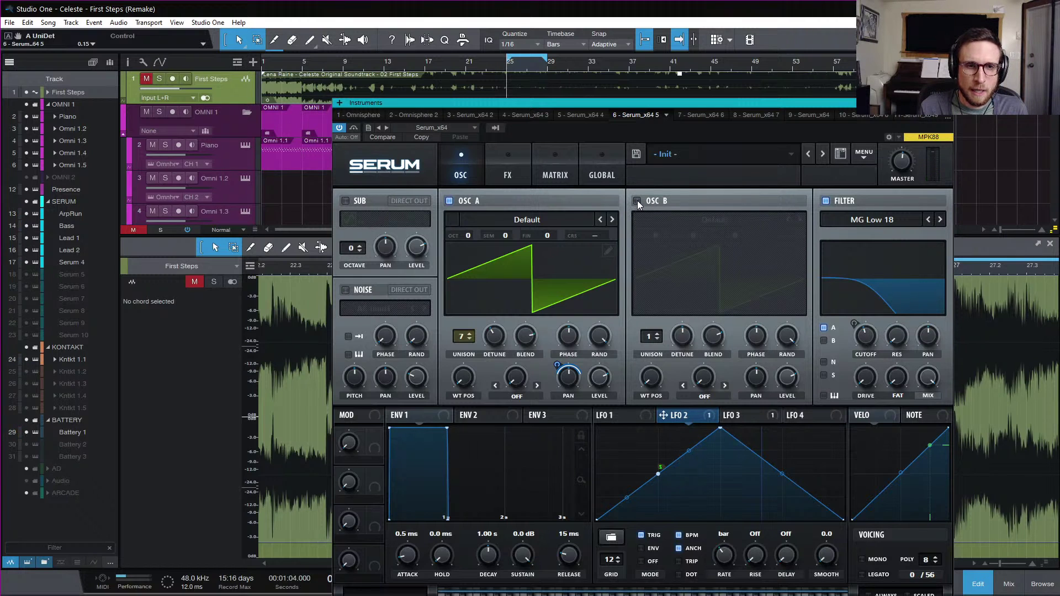
- Load the analog Basic Shapes wavetable into oscillators A and B, leaving oscillator B switched off
click(637, 201)
click(751, 222)
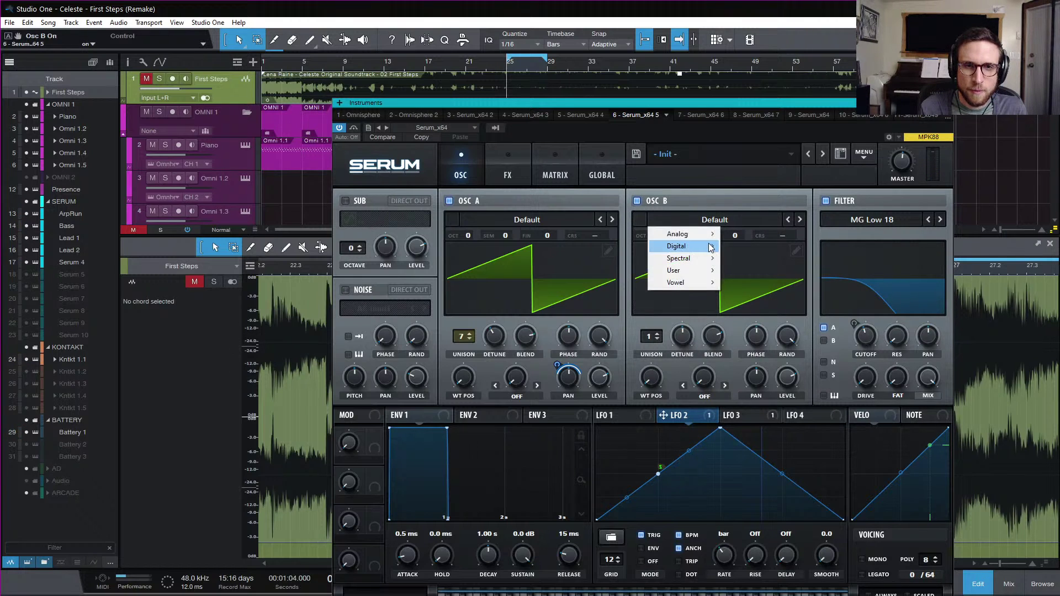
mouse_move(697, 237)
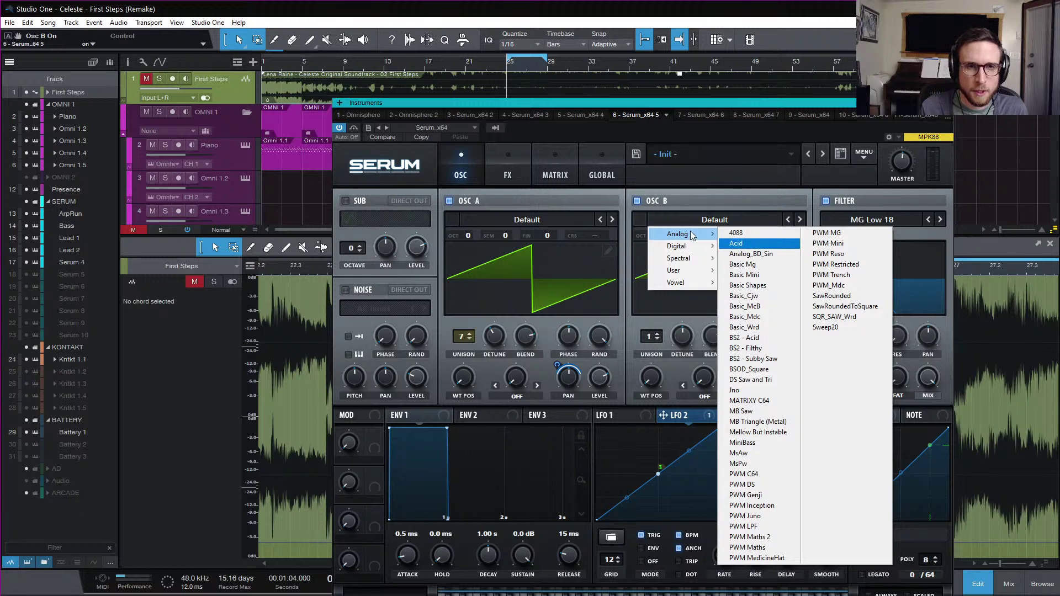
click(590, 222)
mouse_move(523, 238)
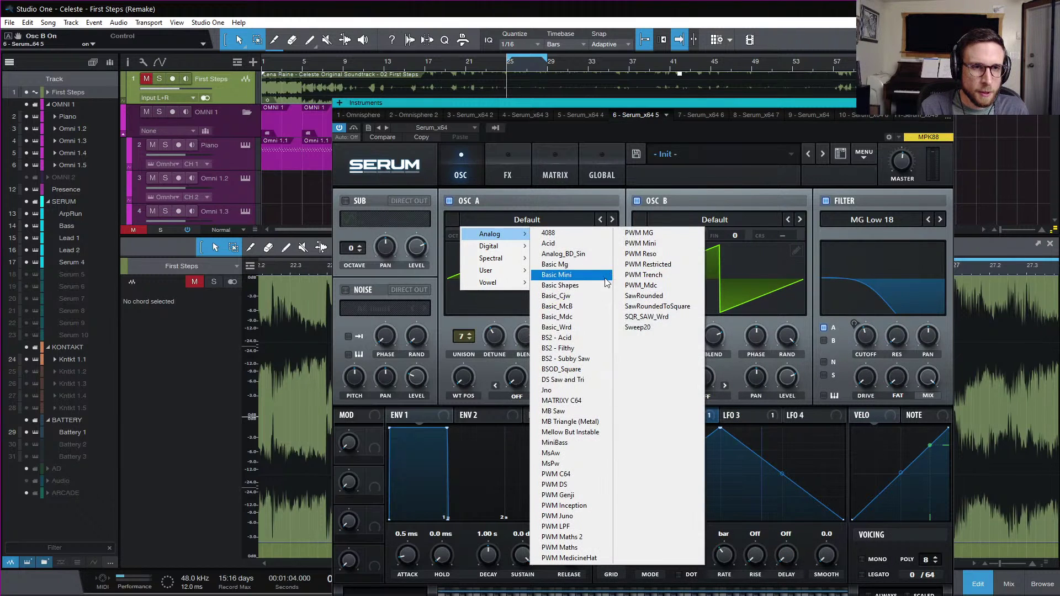
click(560, 285)
click(652, 221)
mouse_move(705, 236)
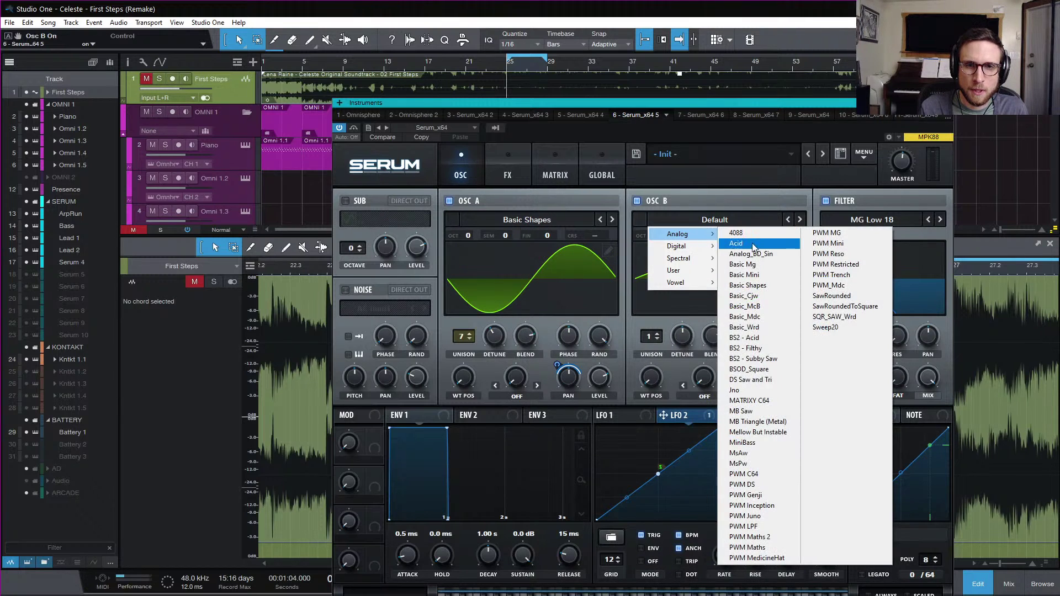
click(745, 284)
click(637, 202)
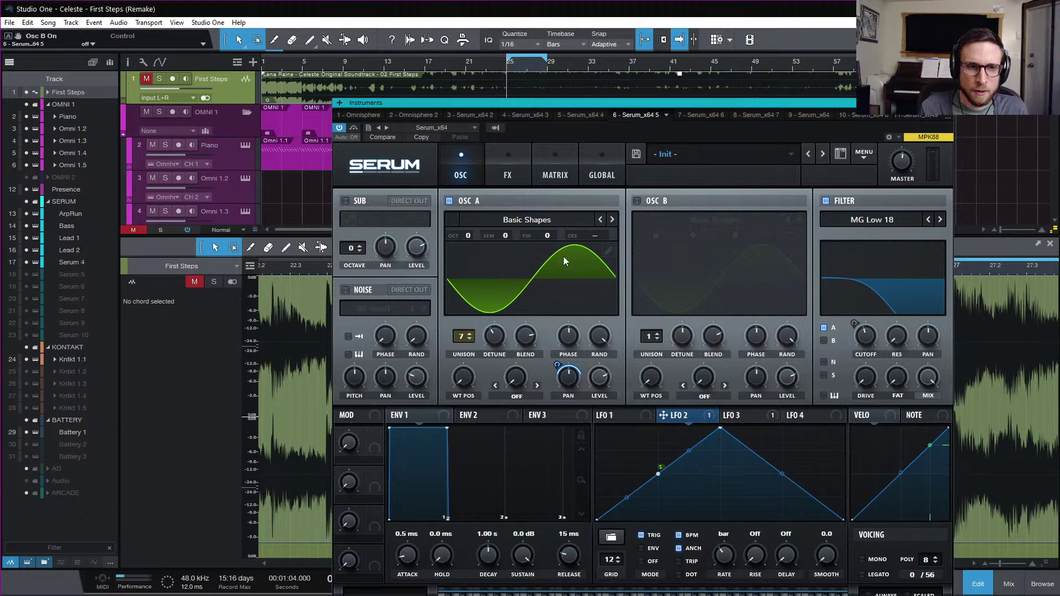
- Try square and sine shapes on oscillator A during playback and set its wavetable position to 2
drag(463, 381, 473, 339)
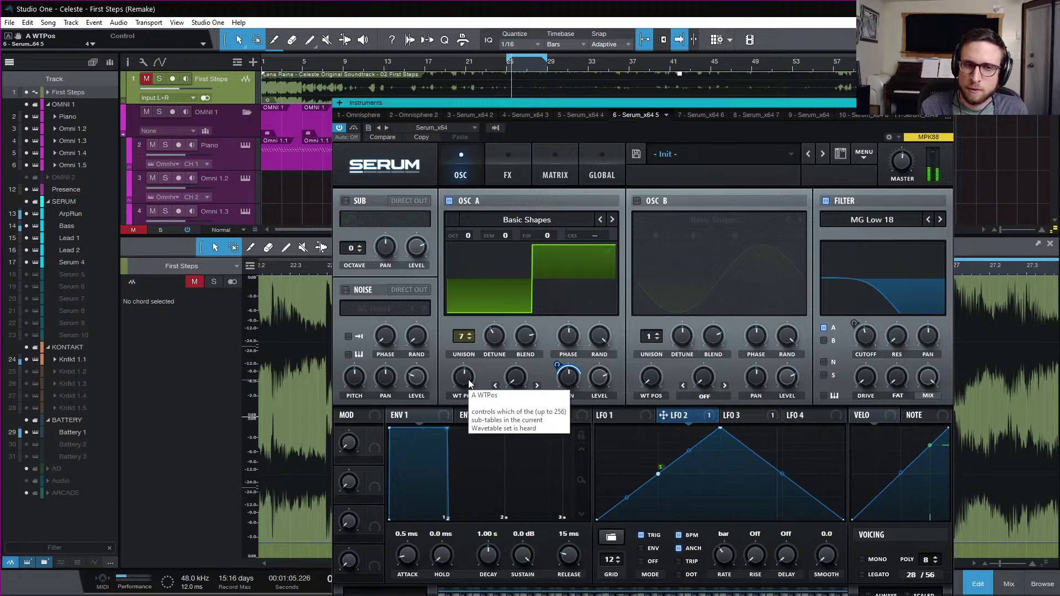
drag(469, 381, 463, 441)
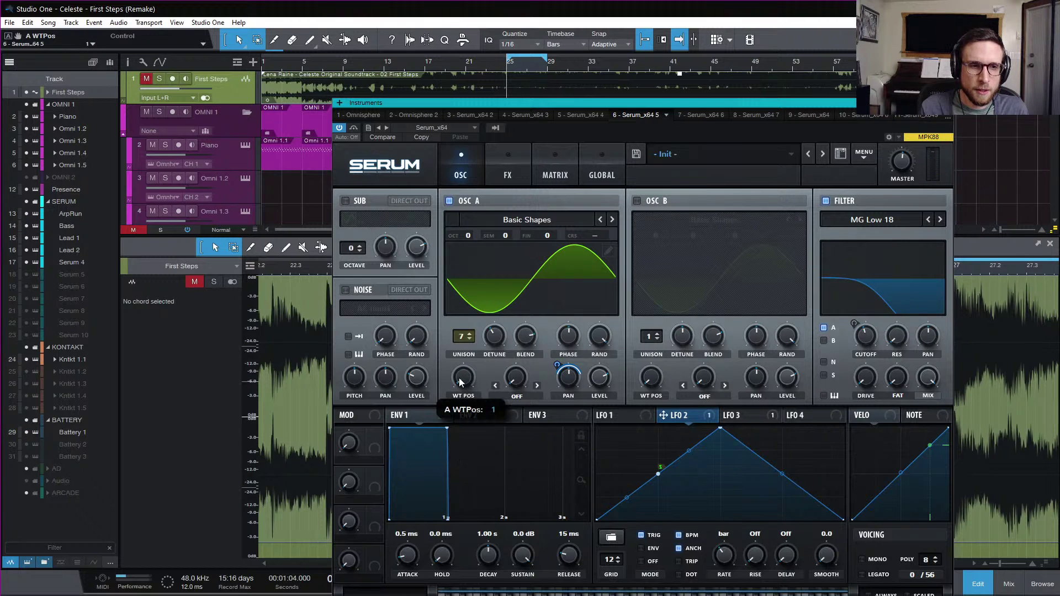
drag(461, 385, 464, 367)
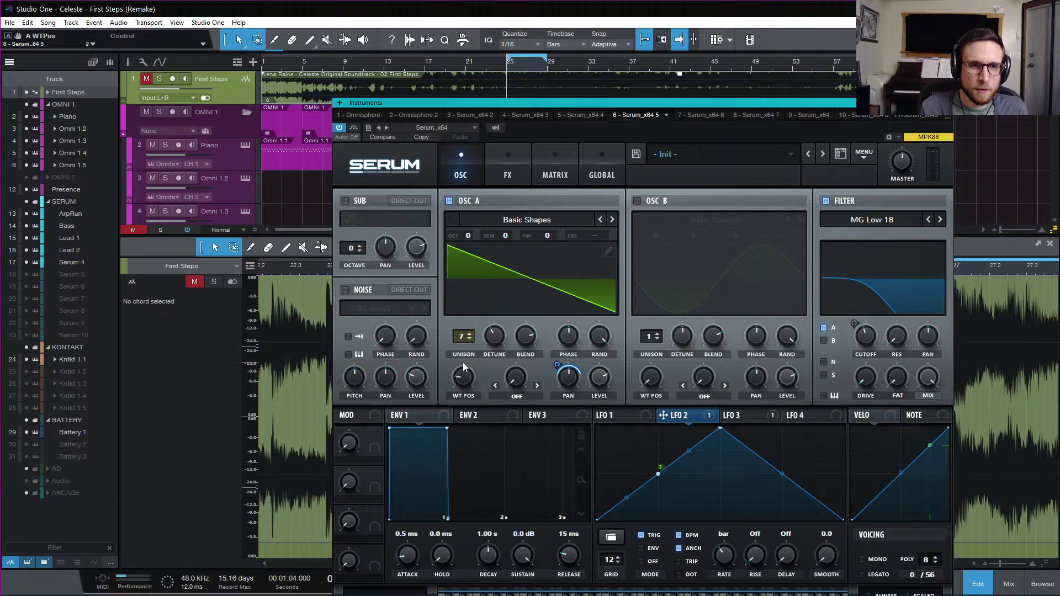
- Enable oscillator B through the filter with LFO 2 modulating its pan, and set its wavetable position to 4
click(636, 200)
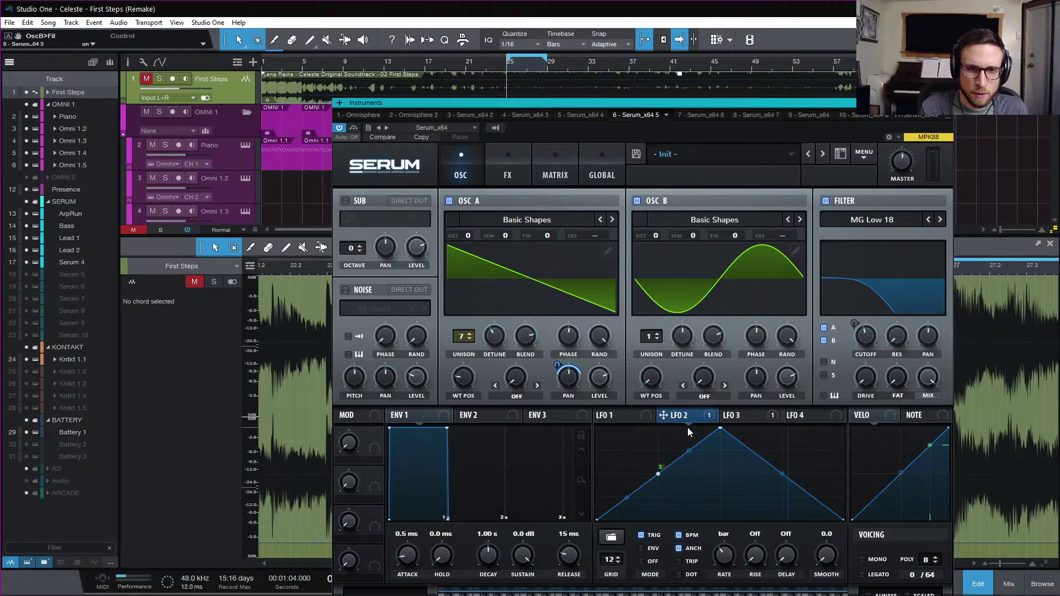
drag(697, 420, 745, 344)
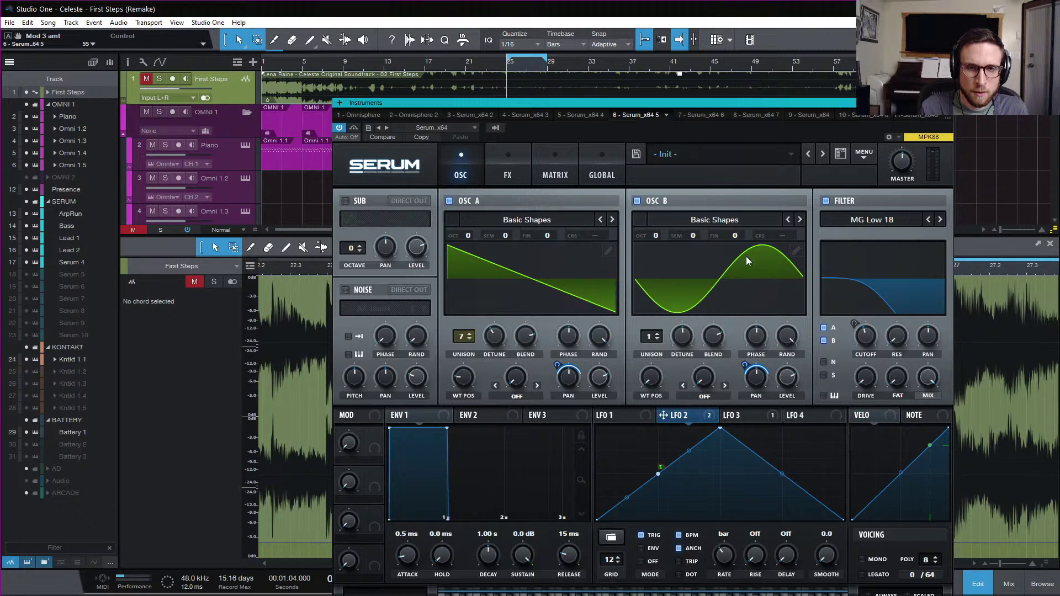
drag(653, 373, 668, 329)
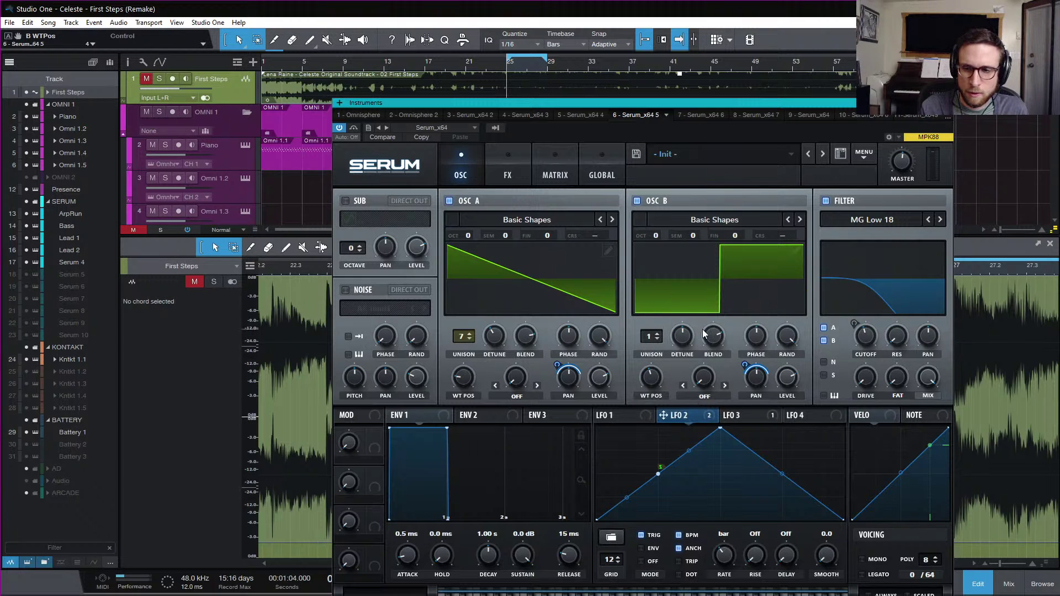
- Set the LFO 2 modulation amount for oscillator B's pan to -58
click(527, 176)
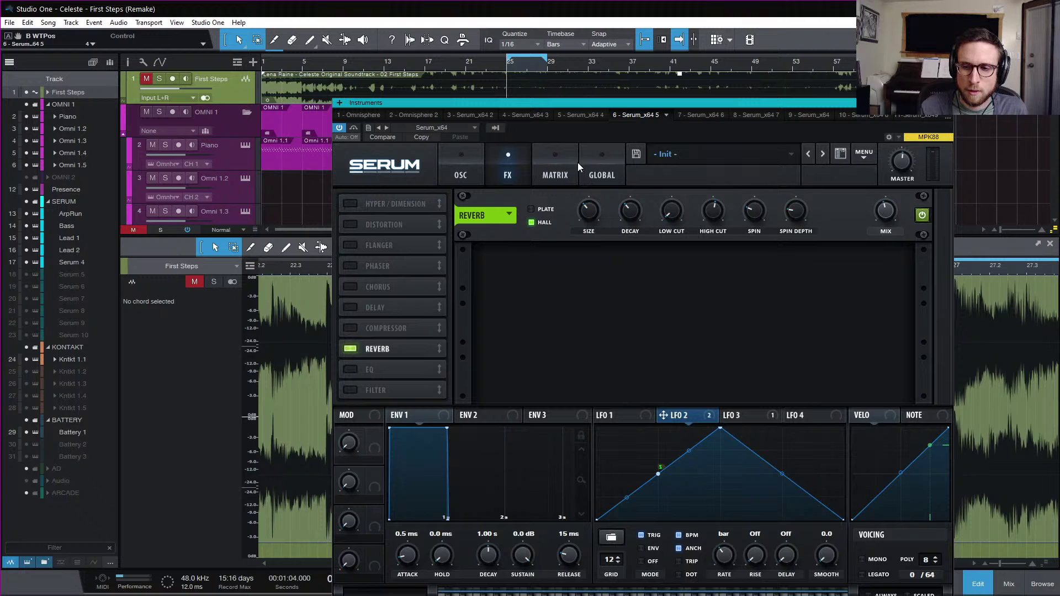
click(552, 171)
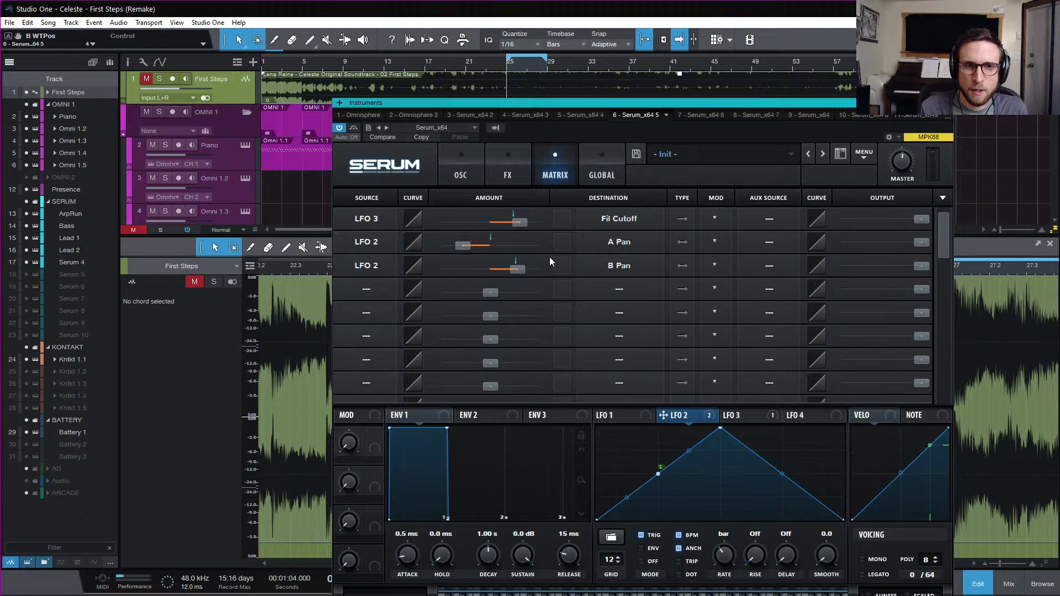
drag(518, 269, 453, 278)
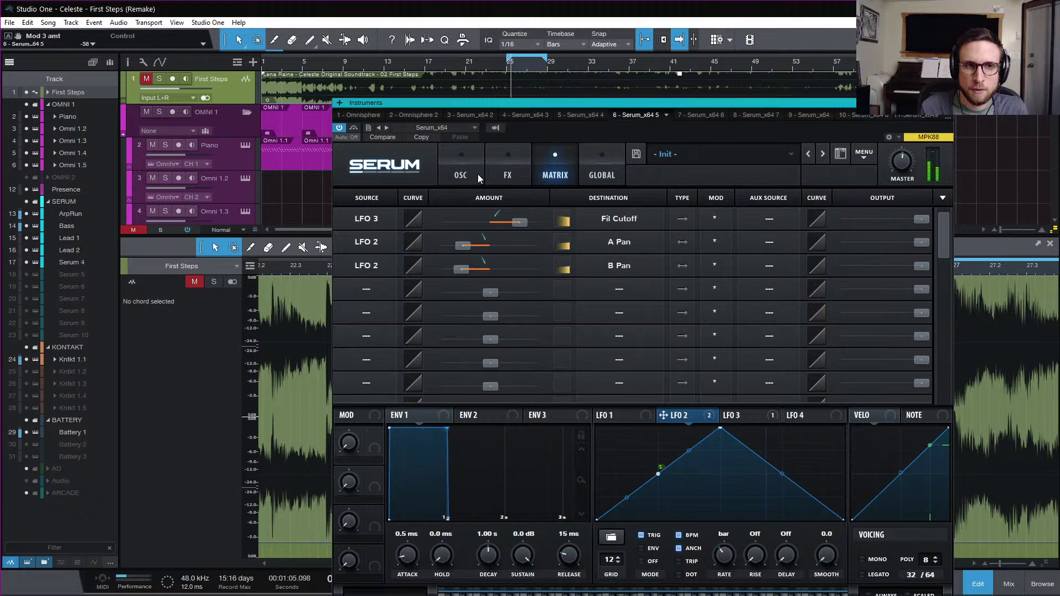
- Raise oscillator B's octave to +1 during playback
click(461, 174)
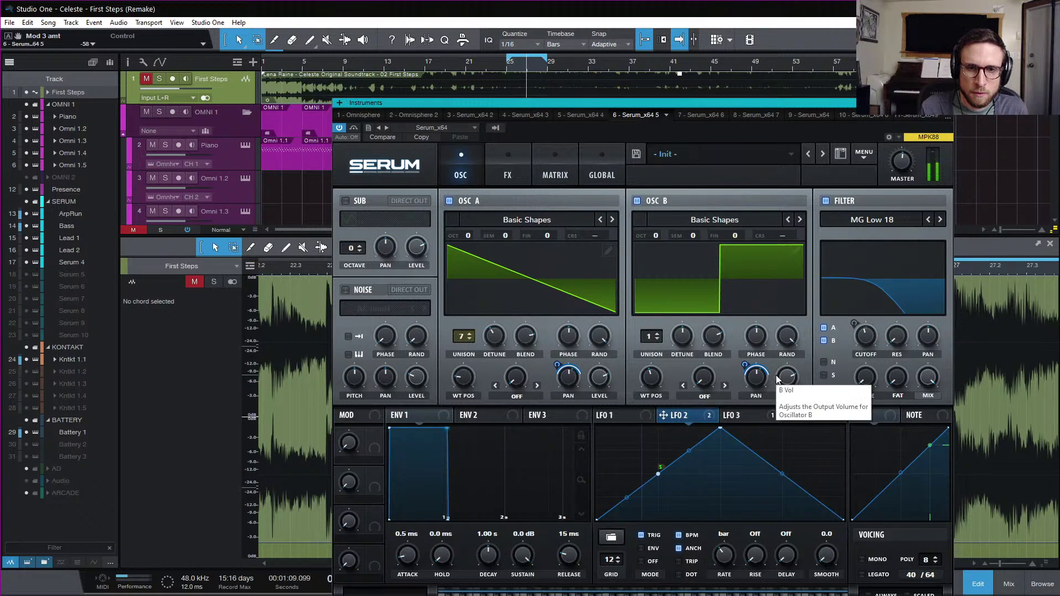
drag(655, 229, 657, 231)
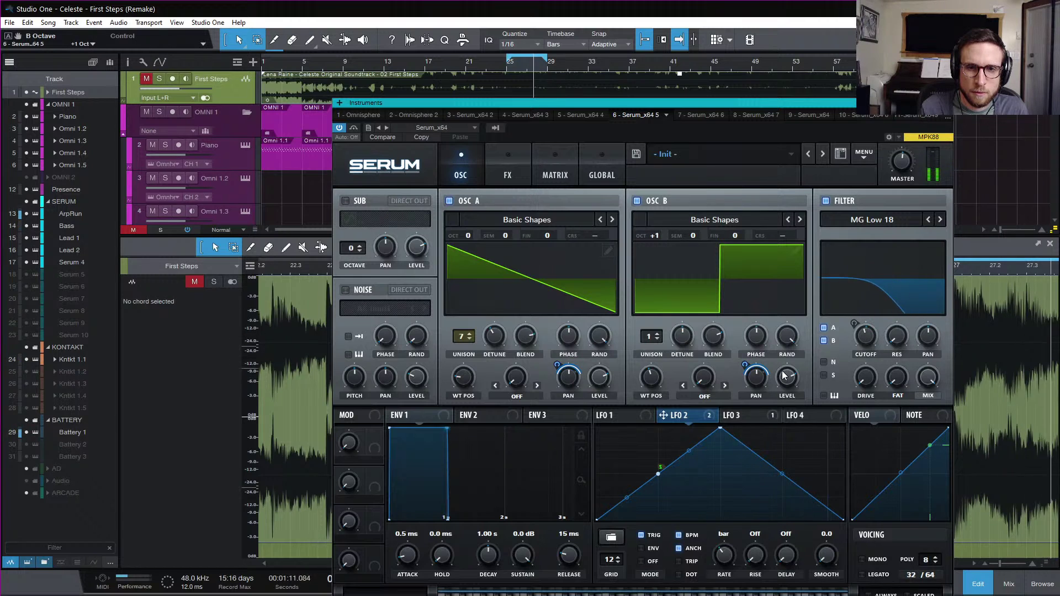
- Lower oscillator B's level to 30% and compare the sound with the soloed First Steps reference
drag(790, 429, 784, 427)
drag(785, 372, 785, 379)
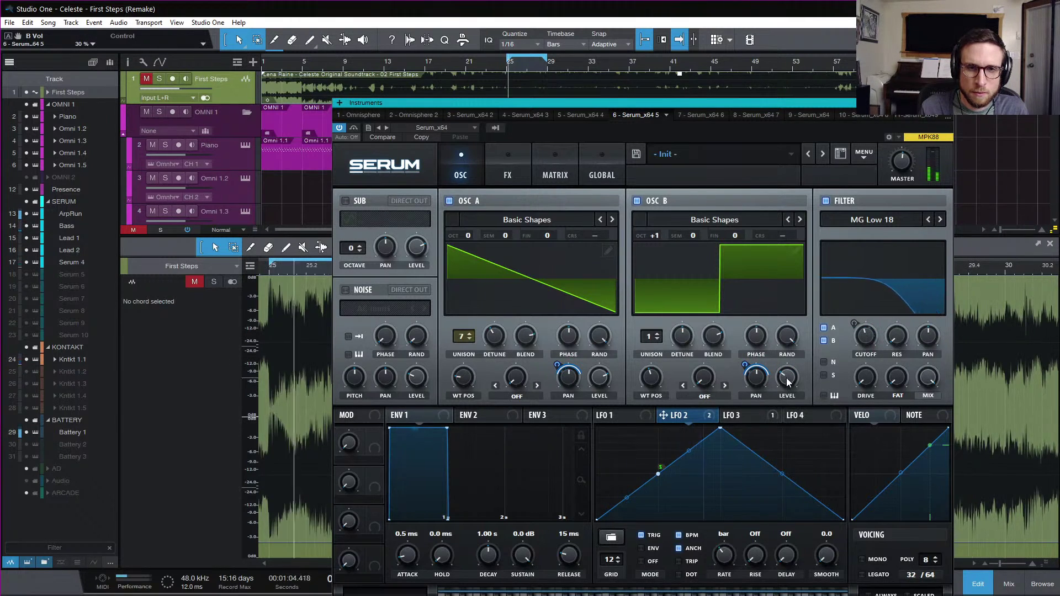
key(s)
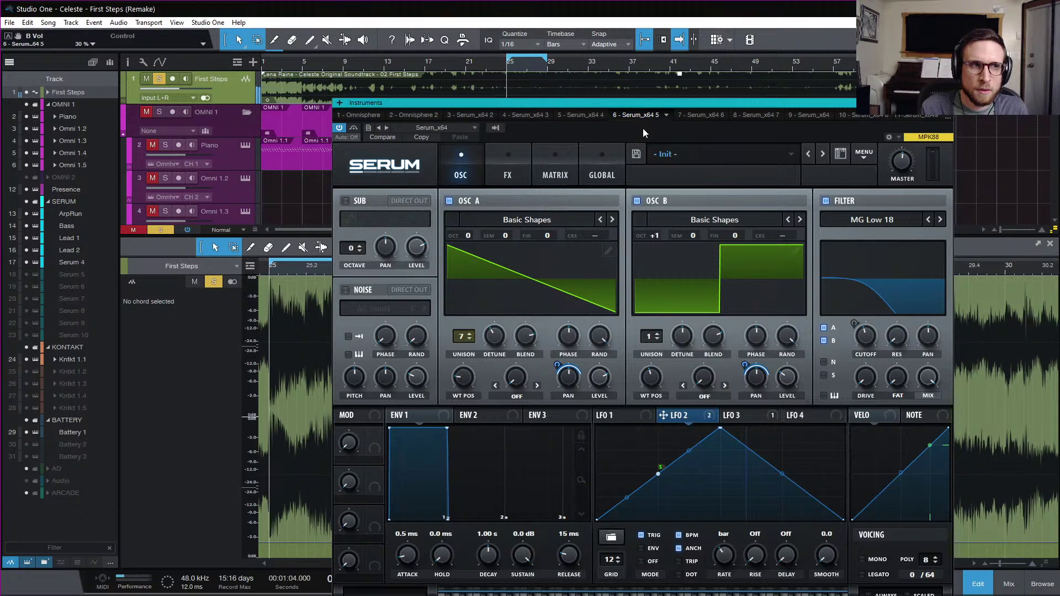
key(s)
key(m)
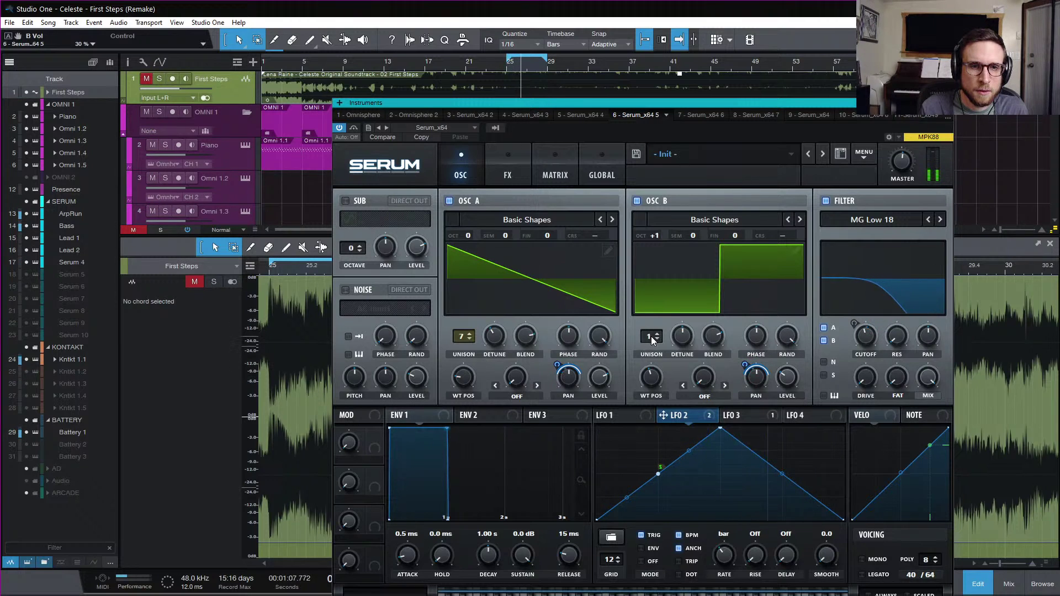
- Give oscillator B 7 unison voices, reduce its detune, and audition it with oscillator A briefly switched off
drag(651, 339, 664, 285)
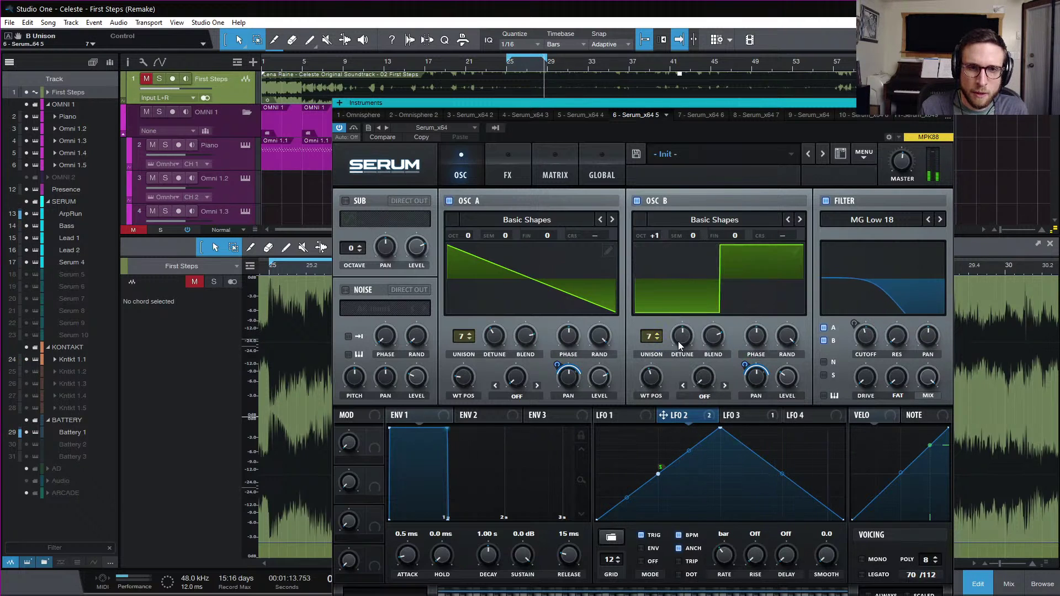
drag(682, 337, 689, 373)
click(449, 200)
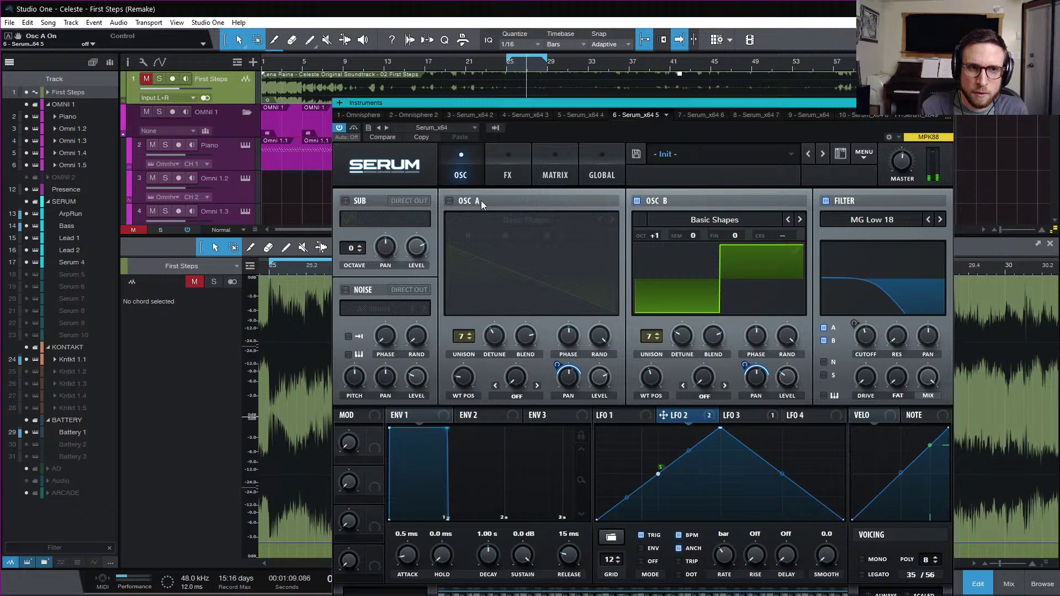
click(450, 200)
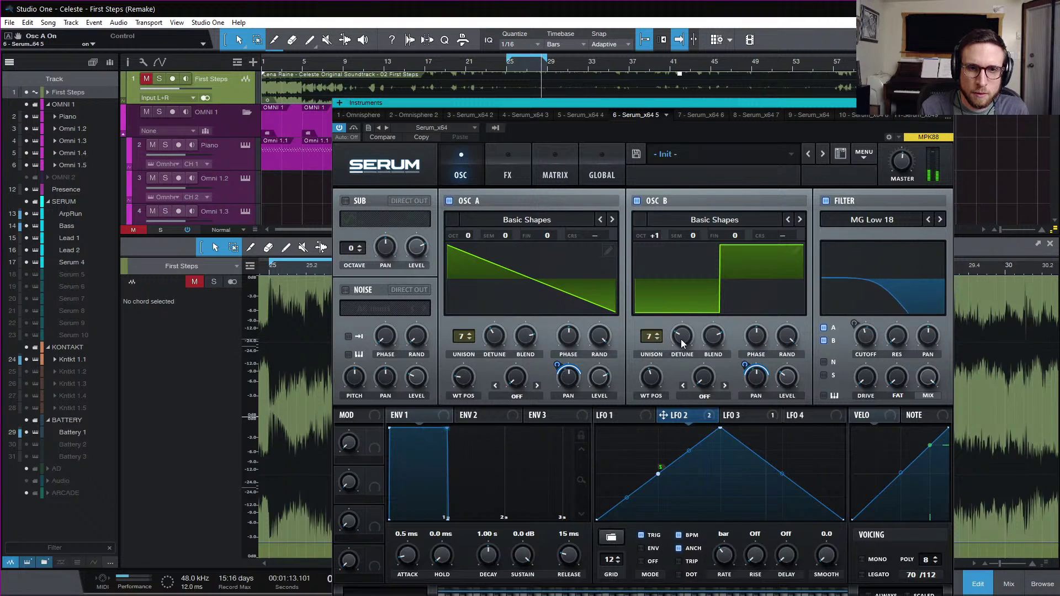
- Set the unison detune to 0.02 on oscillator B and 0.12 on oscillator A during playback
drag(681, 339, 683, 358)
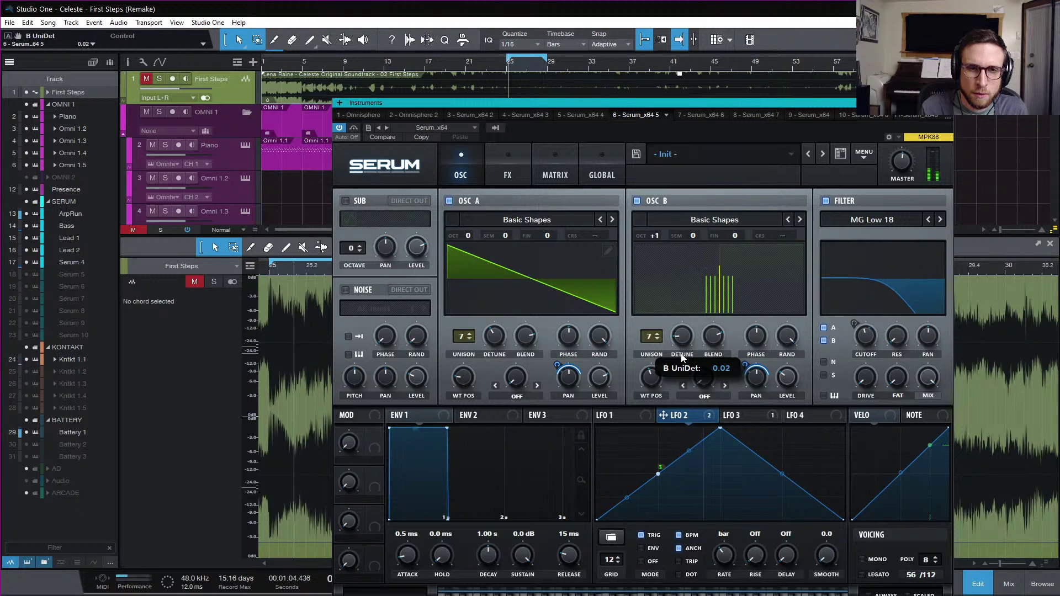
drag(495, 335, 495, 343)
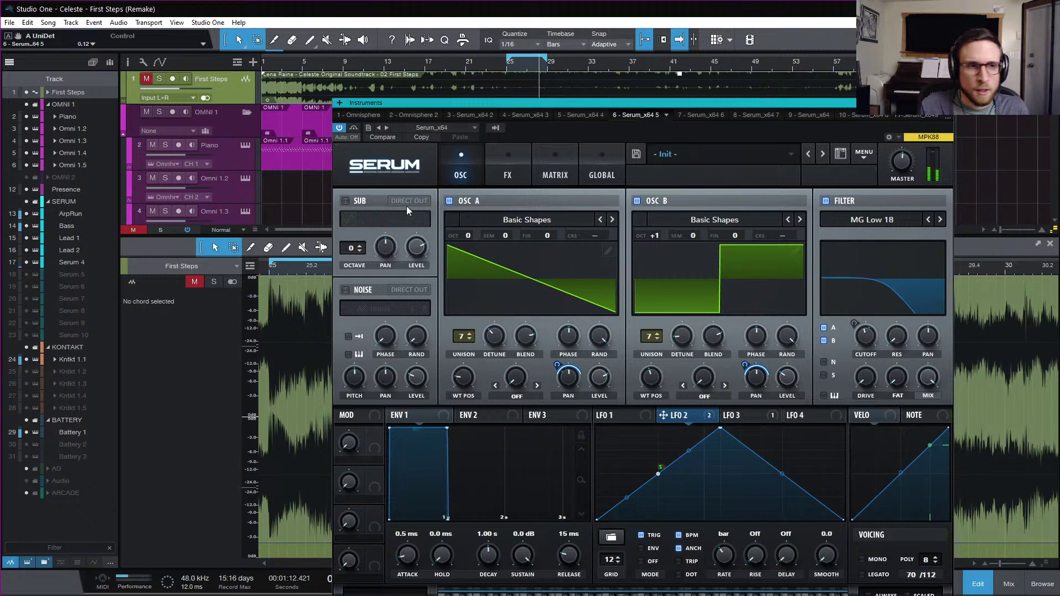
key(space)
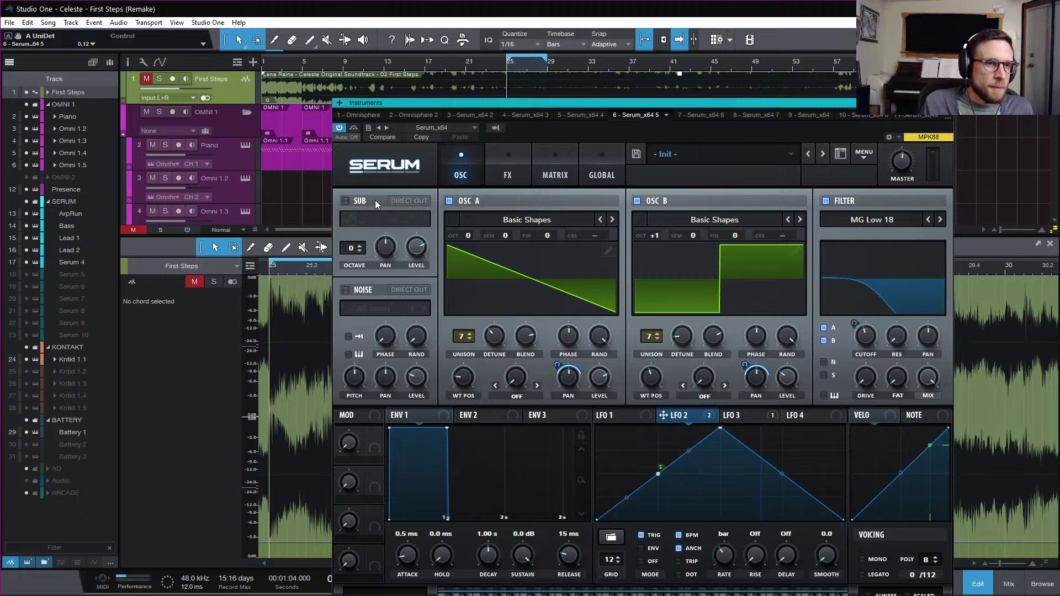
- Enable a square sub oscillator routed through the filter and set its level to 64%
click(346, 202)
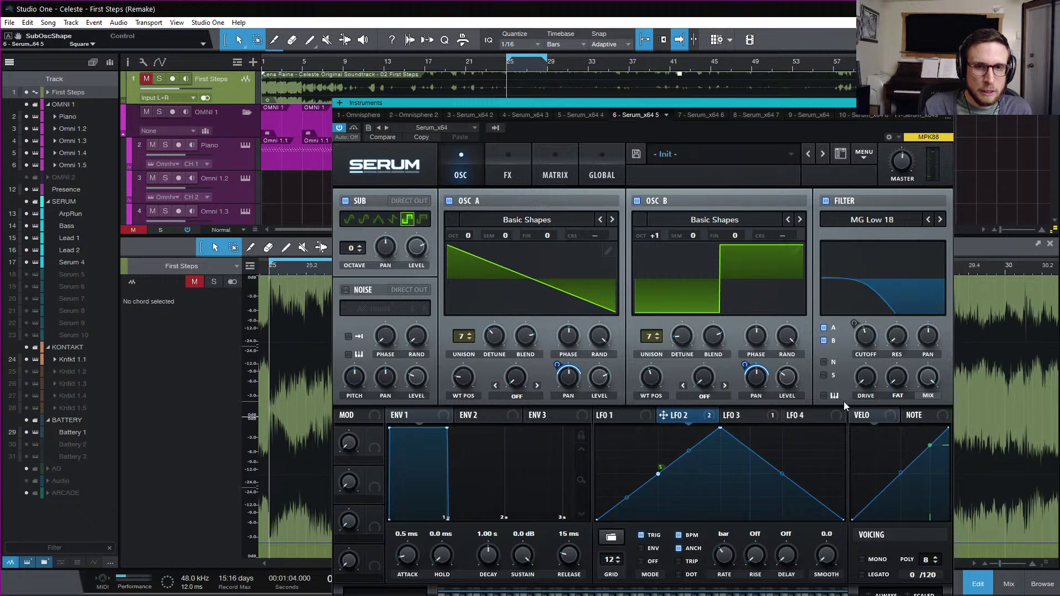
click(825, 363)
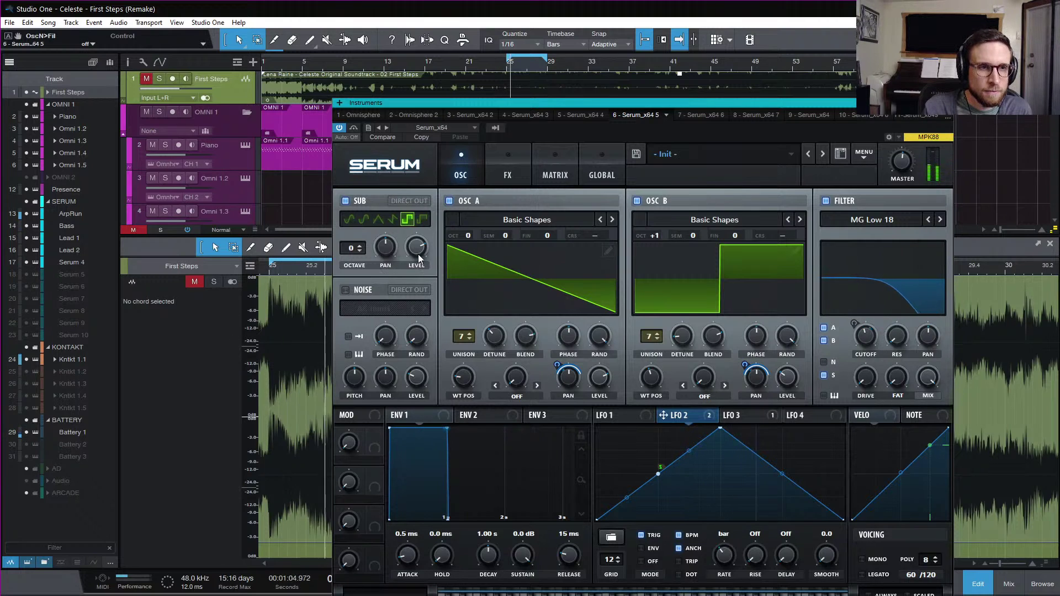
mouse_move(418, 268)
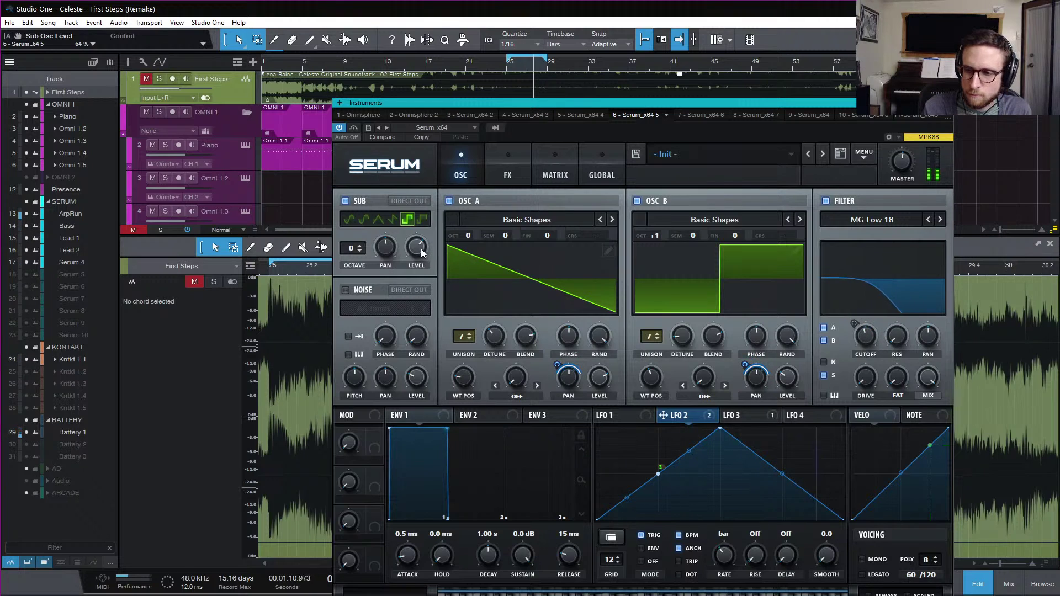
key(space)
- Play the reference track soloed from bar 25 and compare it with the remake
key(s)
key(space)
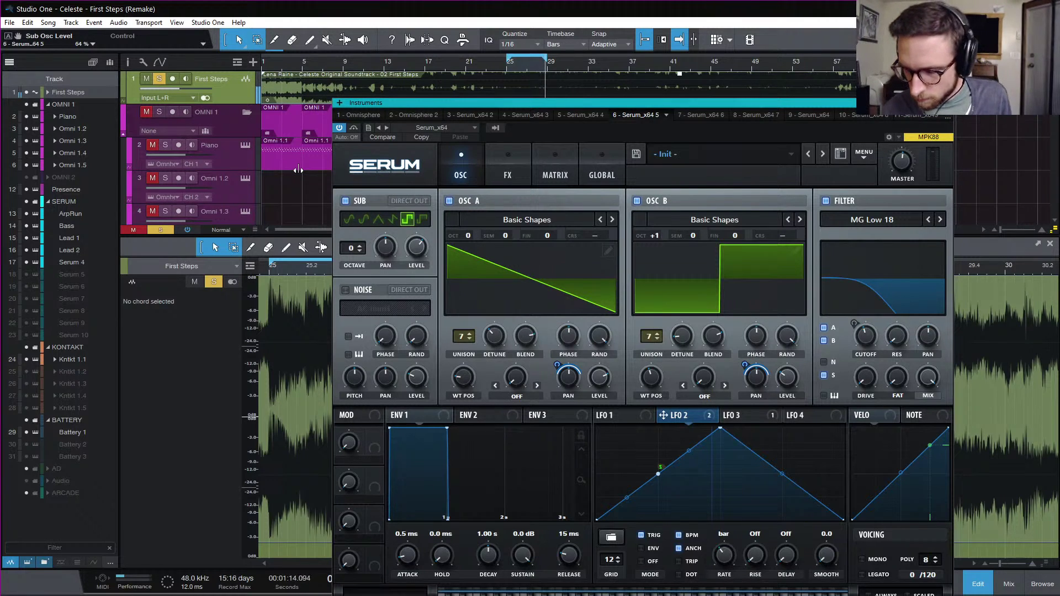
key(s)
key(m)
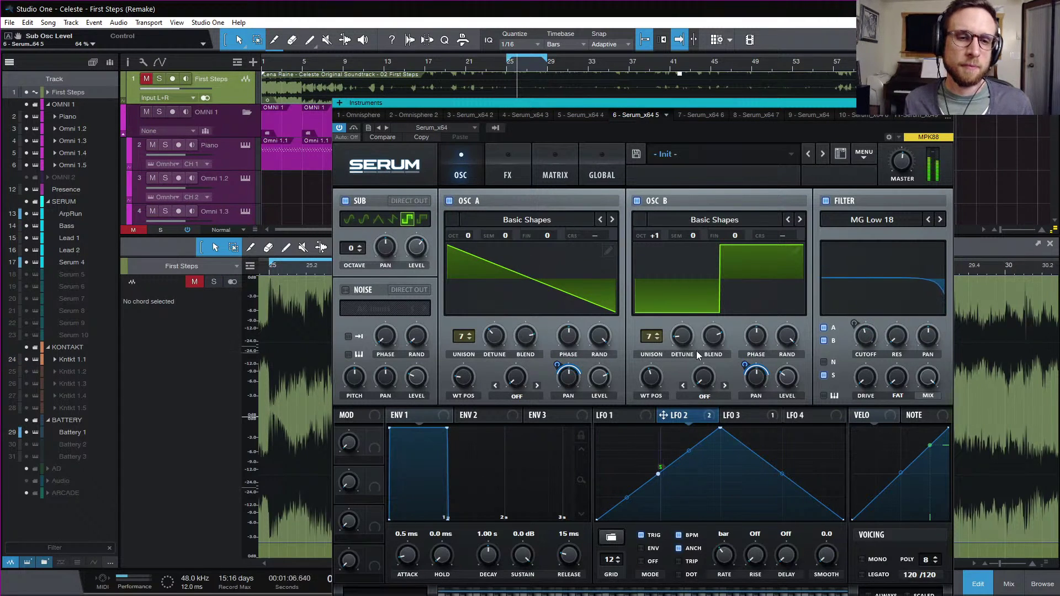
- Set oscillator B to 1 unison voice, keep its detune at 0.02, and close the instrument window
drag(651, 338, 662, 435)
drag(683, 338, 684, 336)
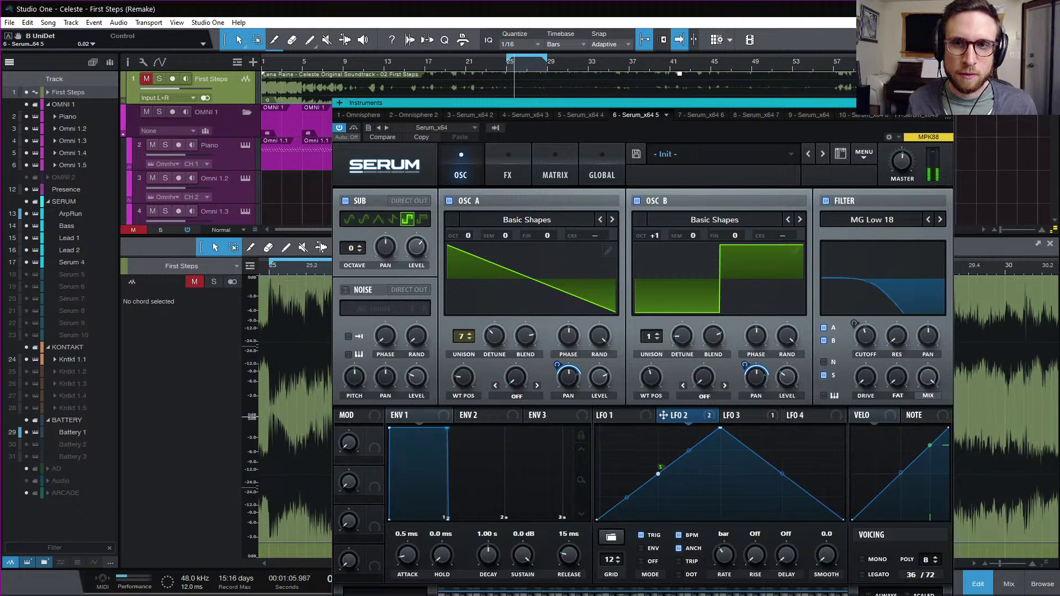
key(space)
key(Escape)
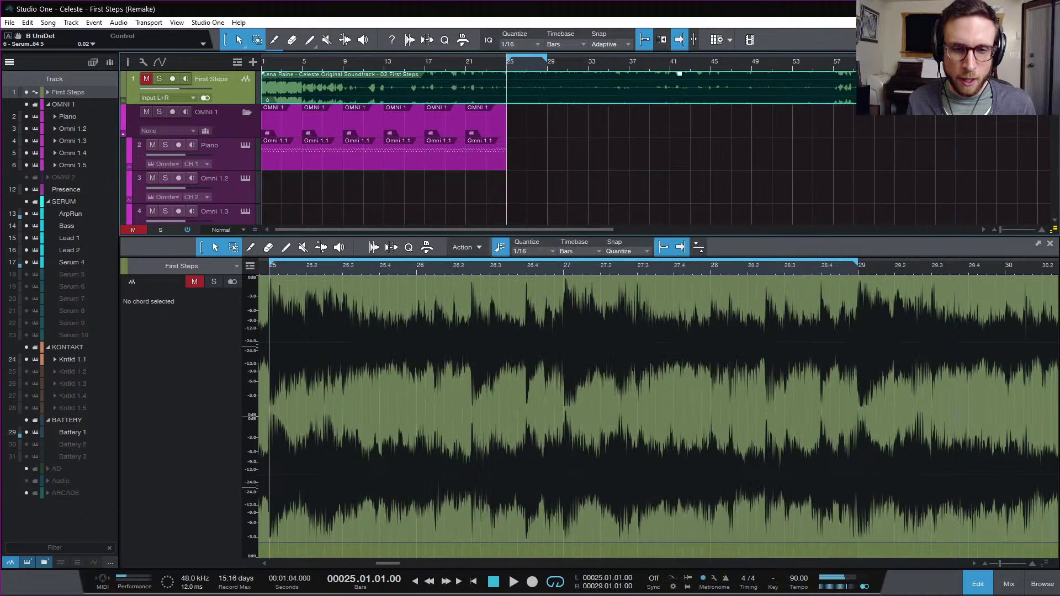
- Hide the editor, review the arrangement's tracks, and listen to the soloed reference track from bar 25
click(961, 588)
scroll(655, 413, down, 4)
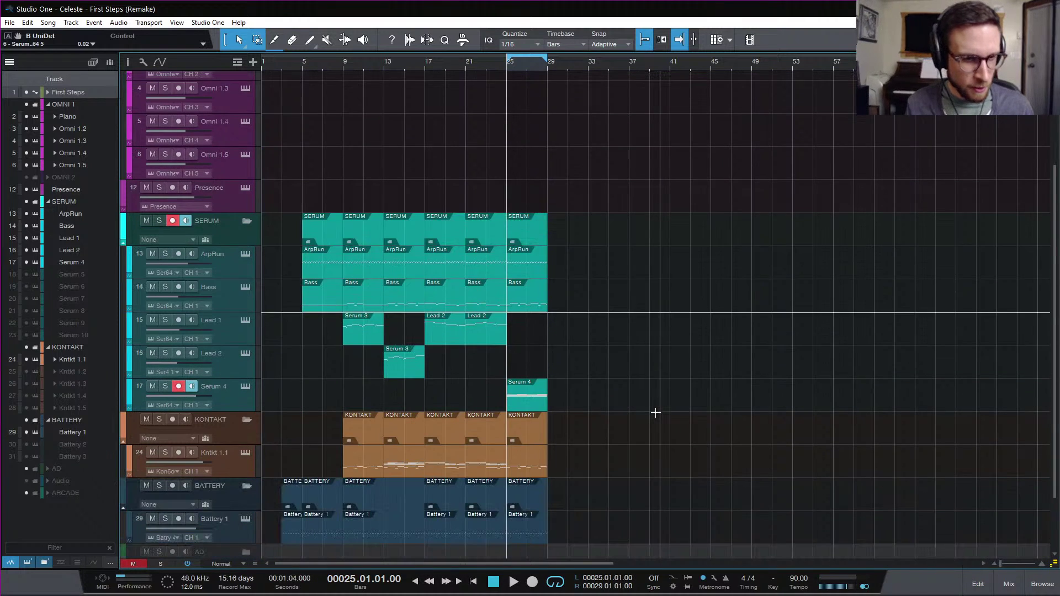
scroll(655, 413, down, 2)
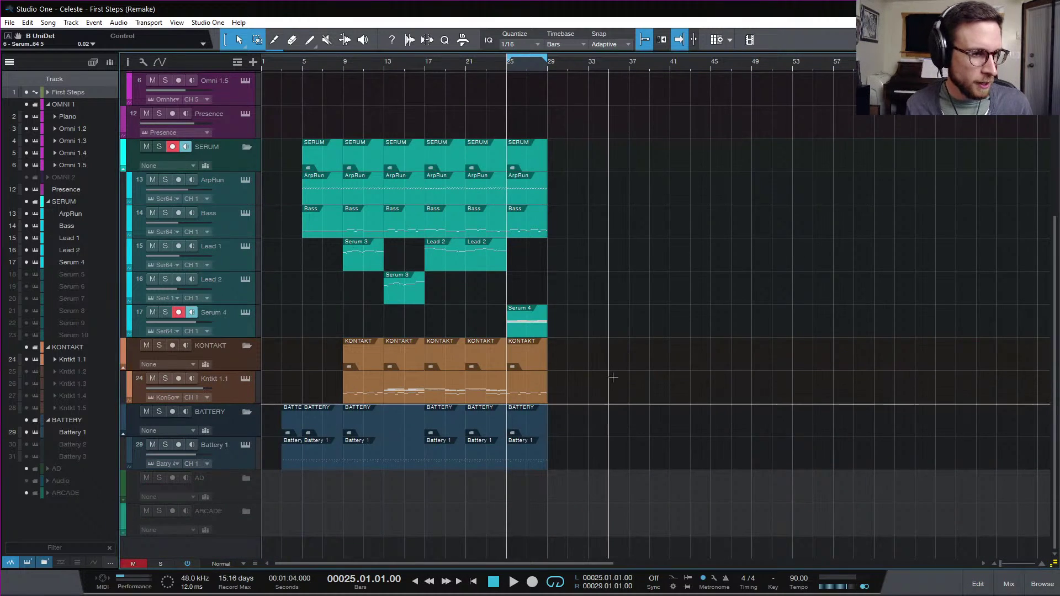
scroll(587, 371, up, 5)
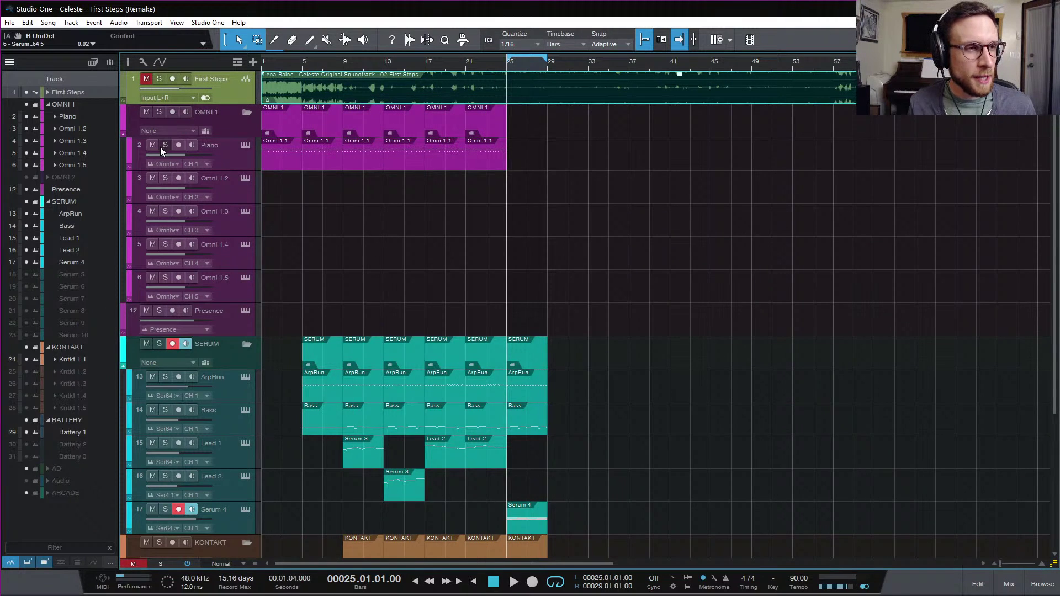
key(m)
key(s)
key(space)
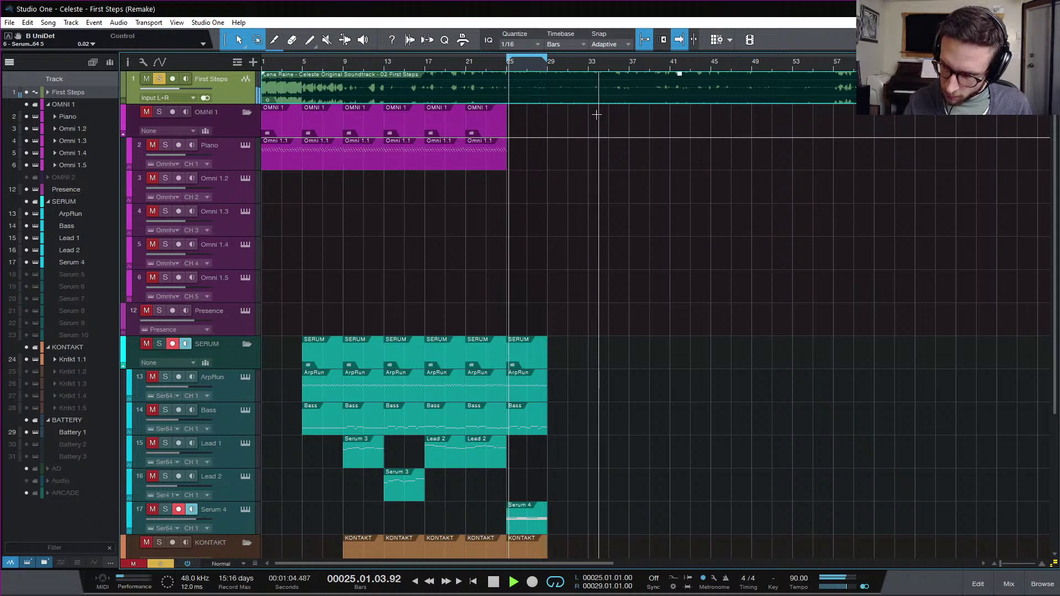
key(space)
click(159, 79)
- Solo the Piano track together with the First Steps reference and listen from bar 25
click(241, 157)
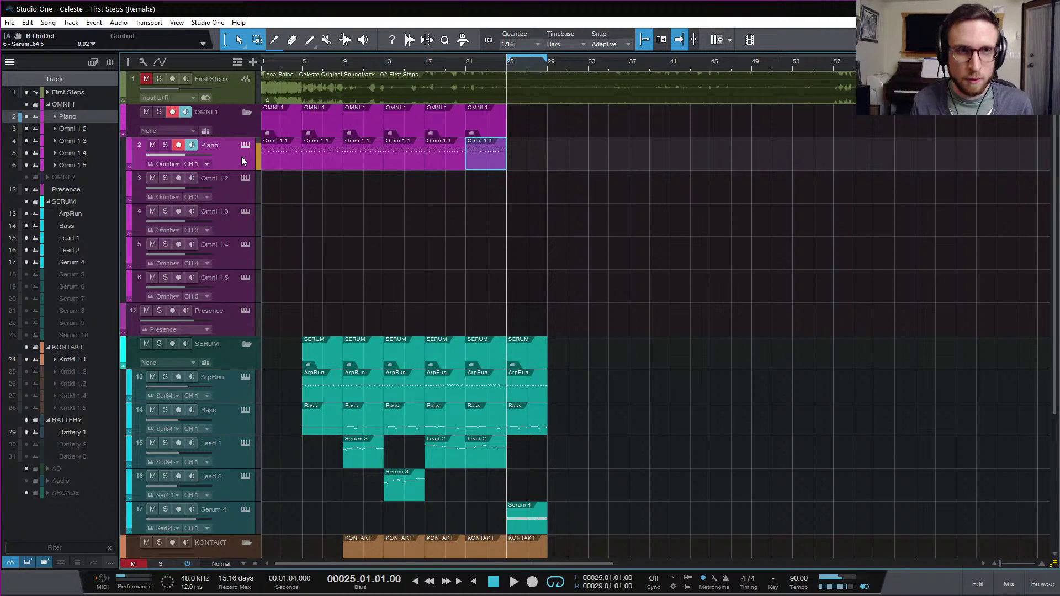
click(226, 85)
key(s)
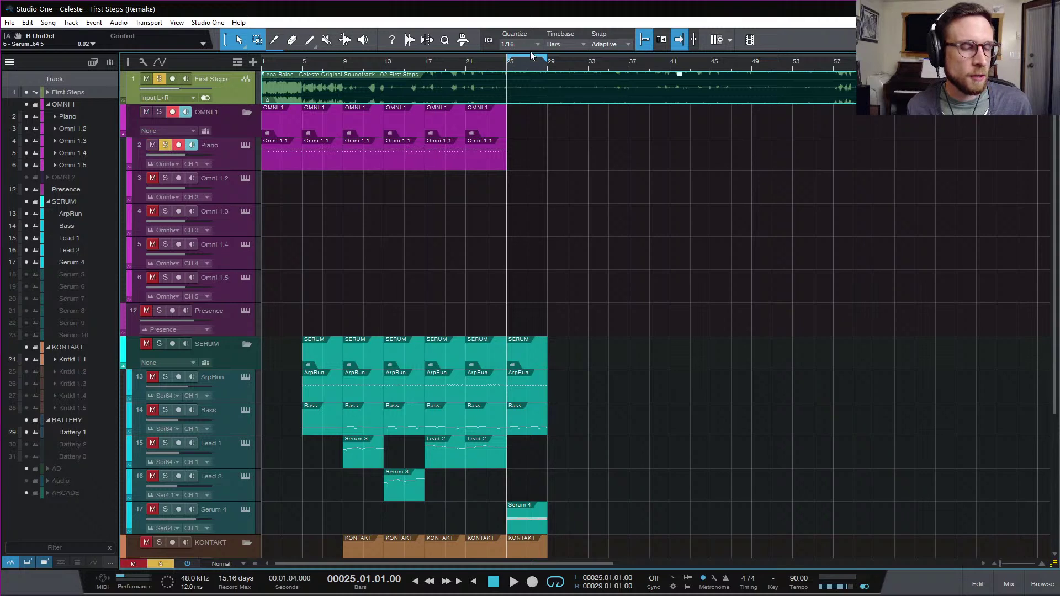
key(space)
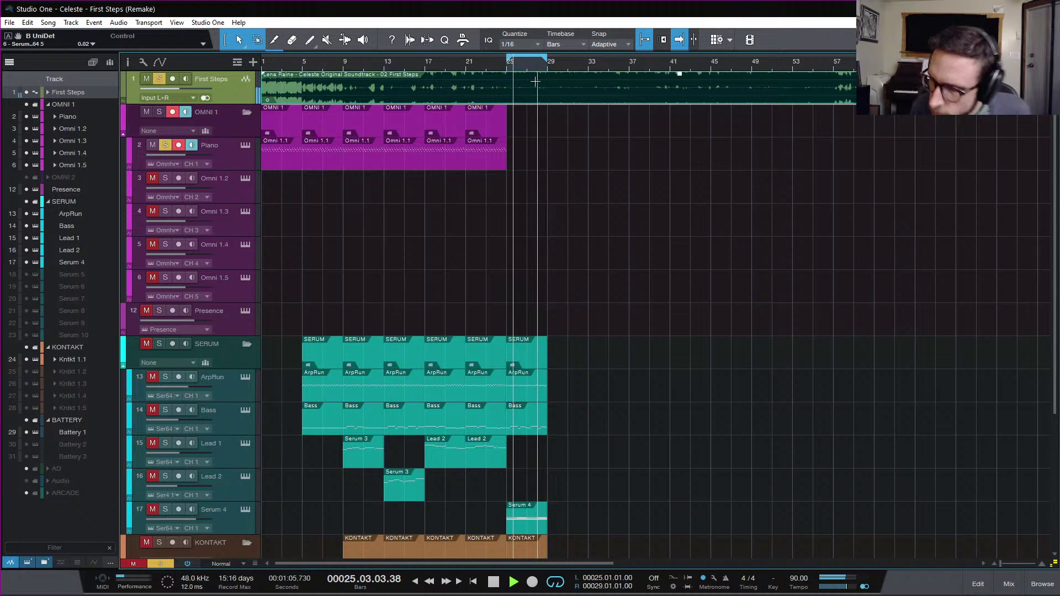
key(space)
- Duplicate the last Piano part to bar 25, open its notes for editing, and play it against the reference
click(491, 157)
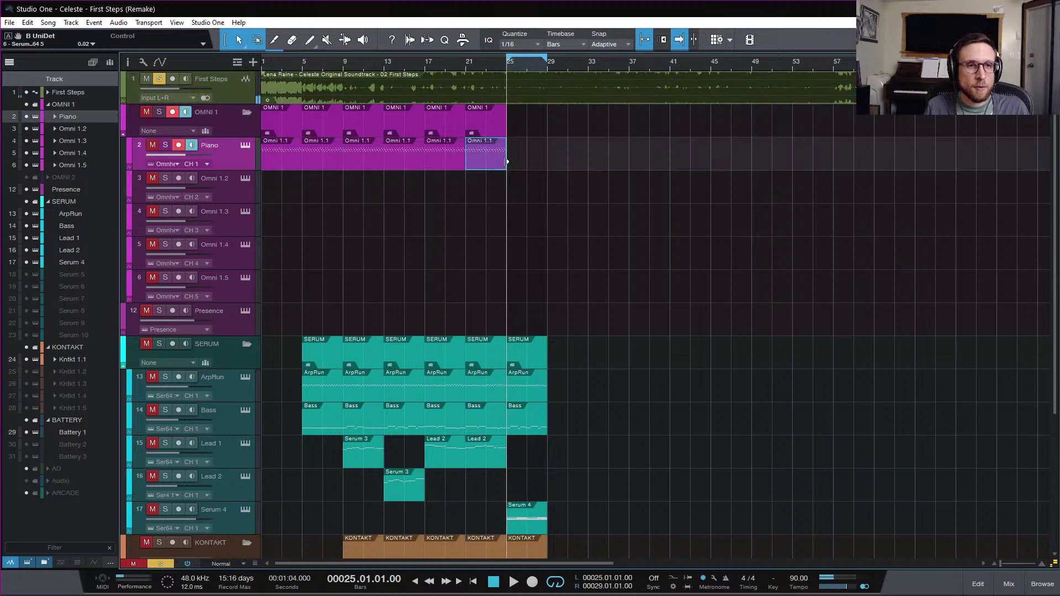
key(d)
double_click(532, 161)
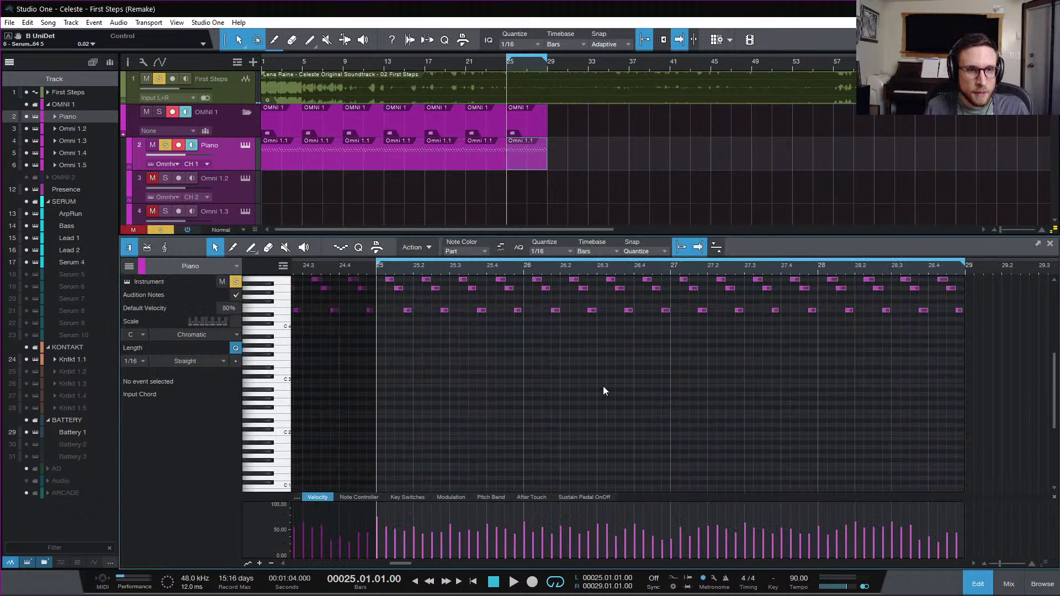
scroll(604, 370, up, 2)
key(space)
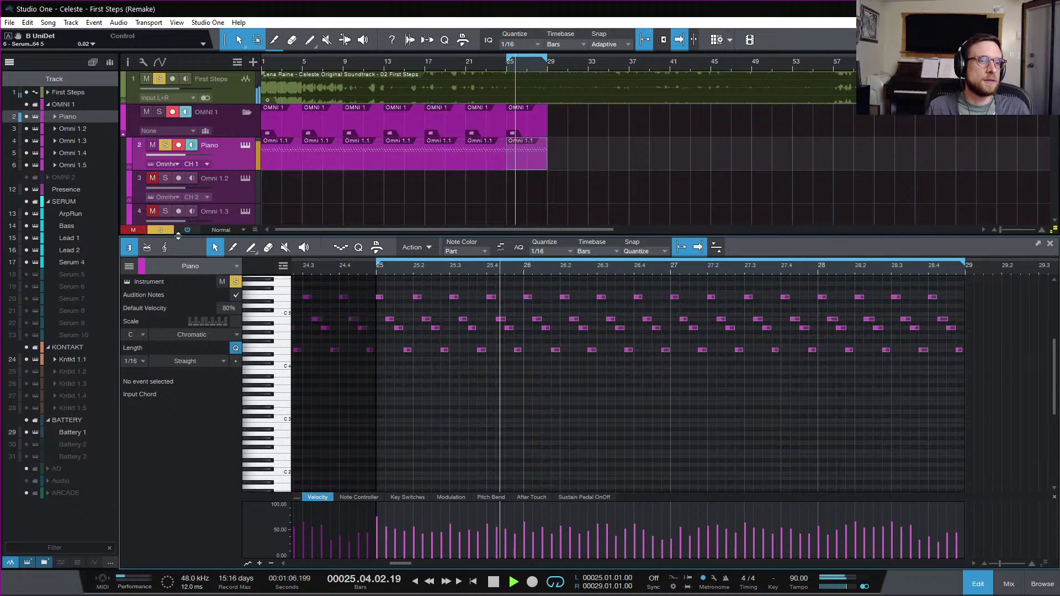
- Clear all track solos and set the Serum 4 track's volume to -2.9 while the full remake plays
key(space)
click(161, 230)
key(space)
scroll(623, 162, down, 6)
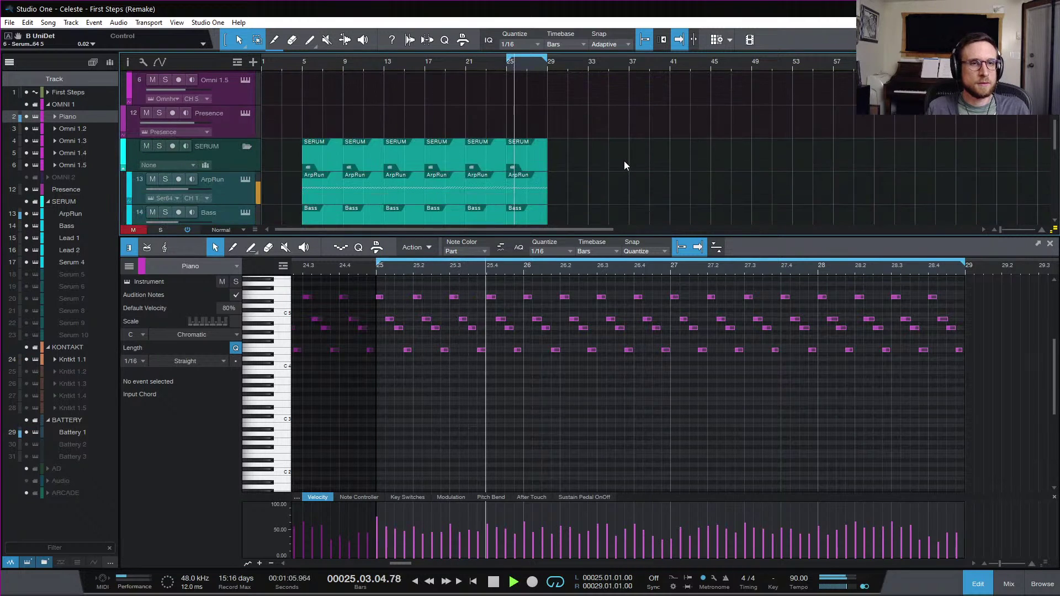
scroll(231, 157, down, 3)
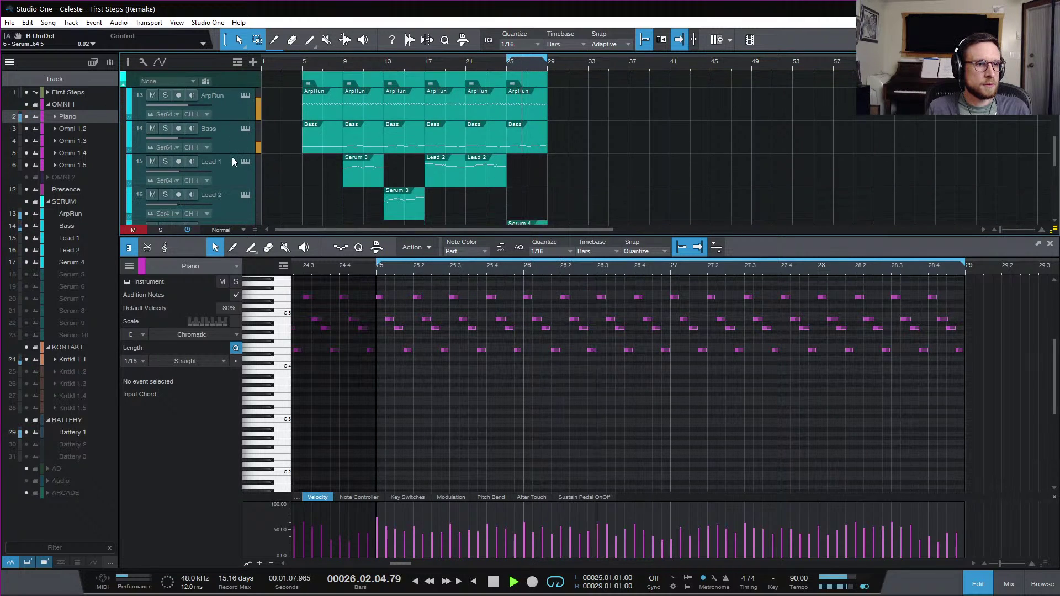
click(230, 210)
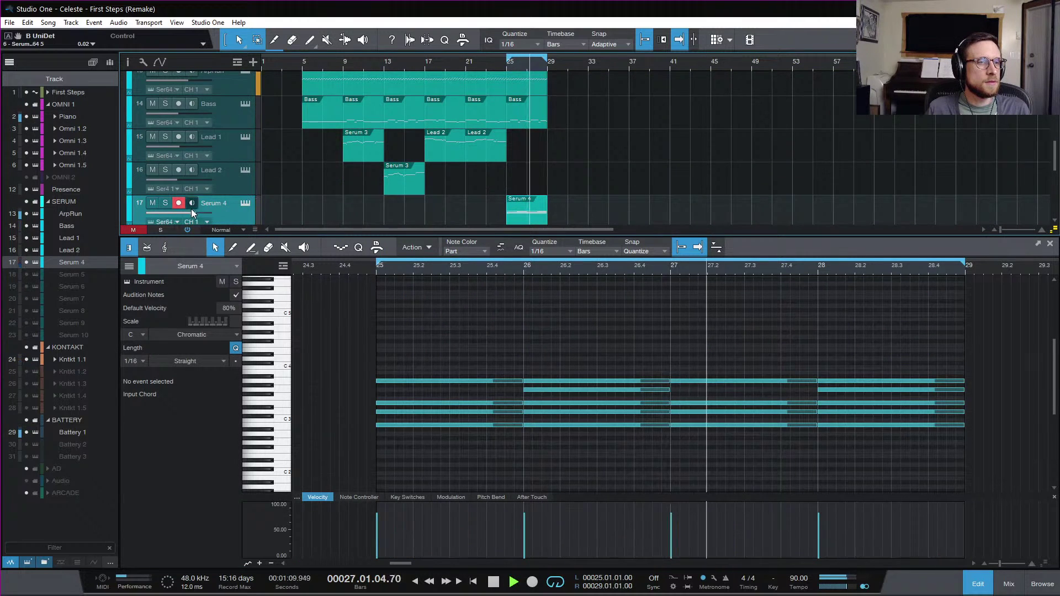
drag(191, 213, 188, 216)
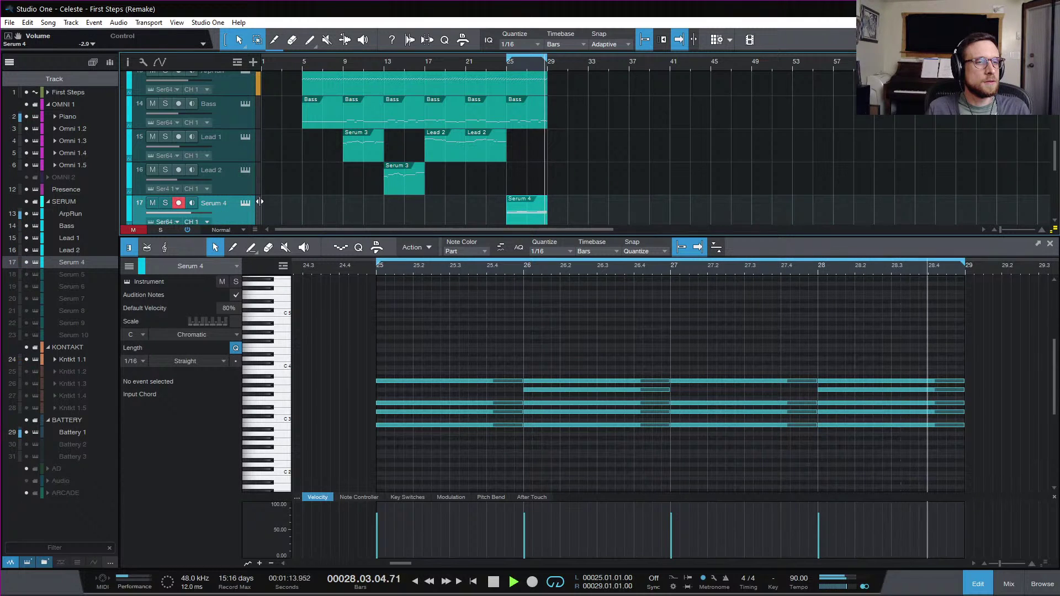
- Open the Serum 4 track's instrument and set oscillator A's unison detune to 0.07
scroll(240, 93, down, 5)
scroll(287, 108, up, 4)
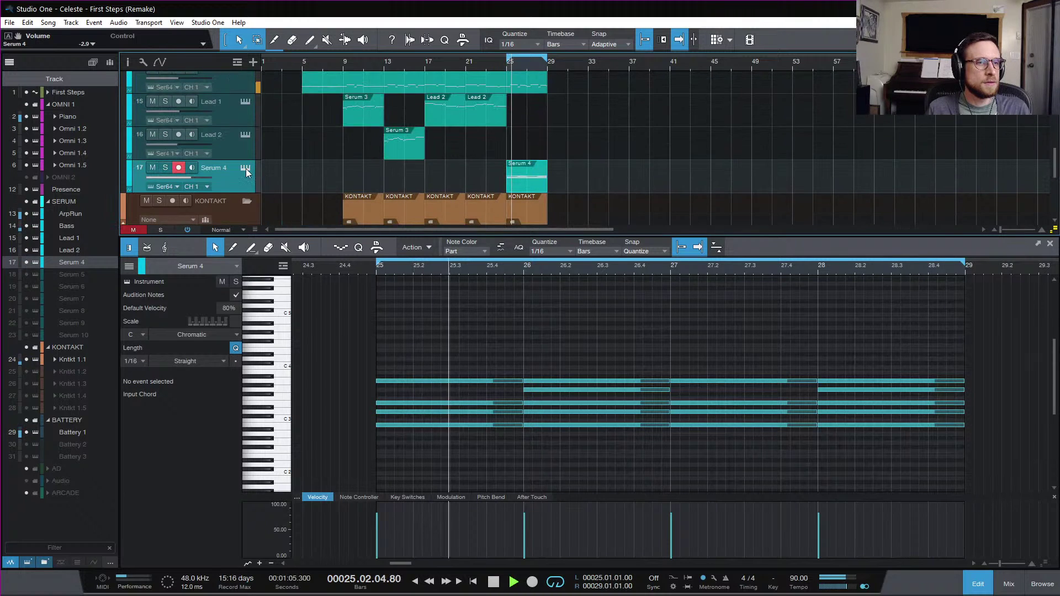
click(245, 169)
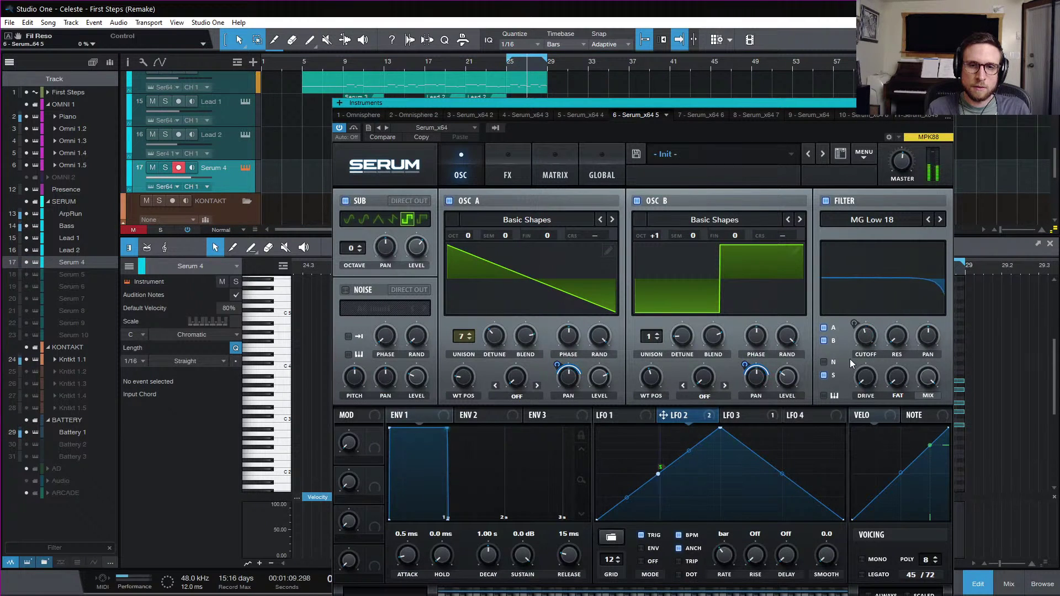
mouse_move(495, 340)
mouse_down()
mouse_move(493, 357)
mouse_move(499, 340)
mouse_up()
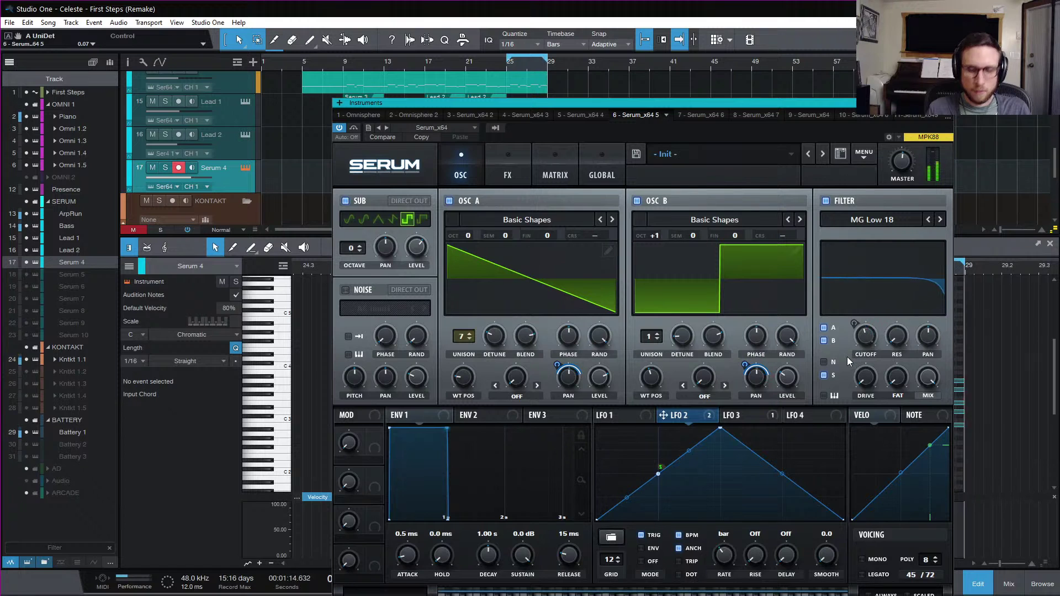
- Set the audio device block size to 512 samples and close the Serum 4 instrument window
key(ctrl+comma)
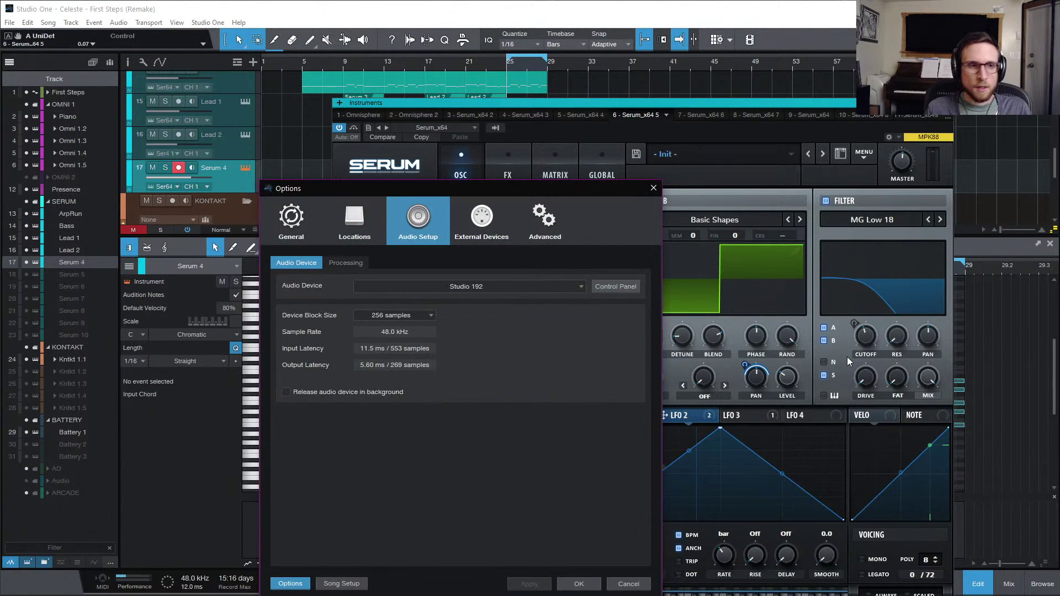
click(394, 315)
click(405, 392)
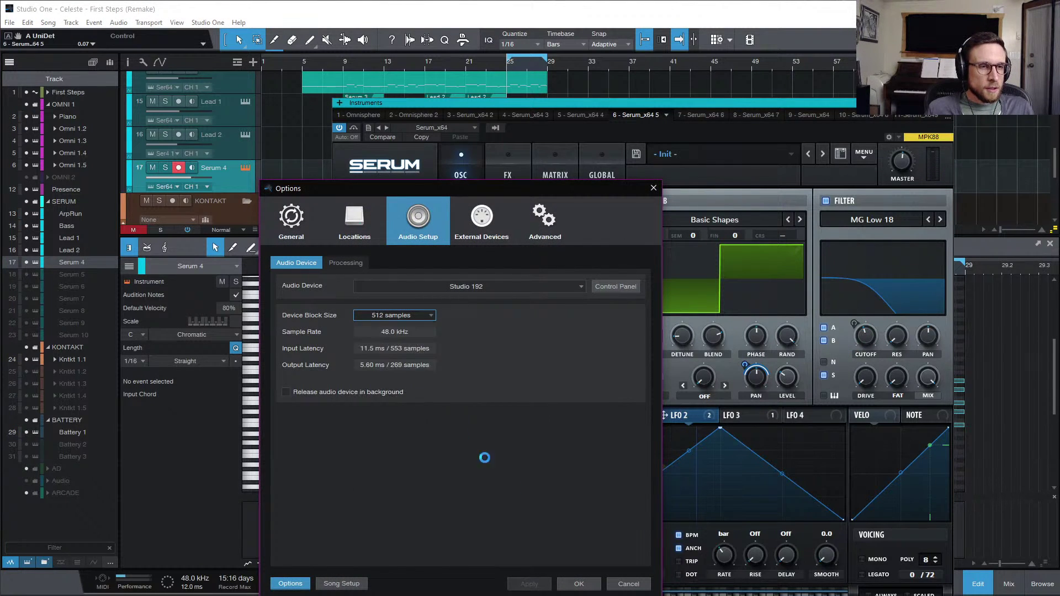
click(587, 589)
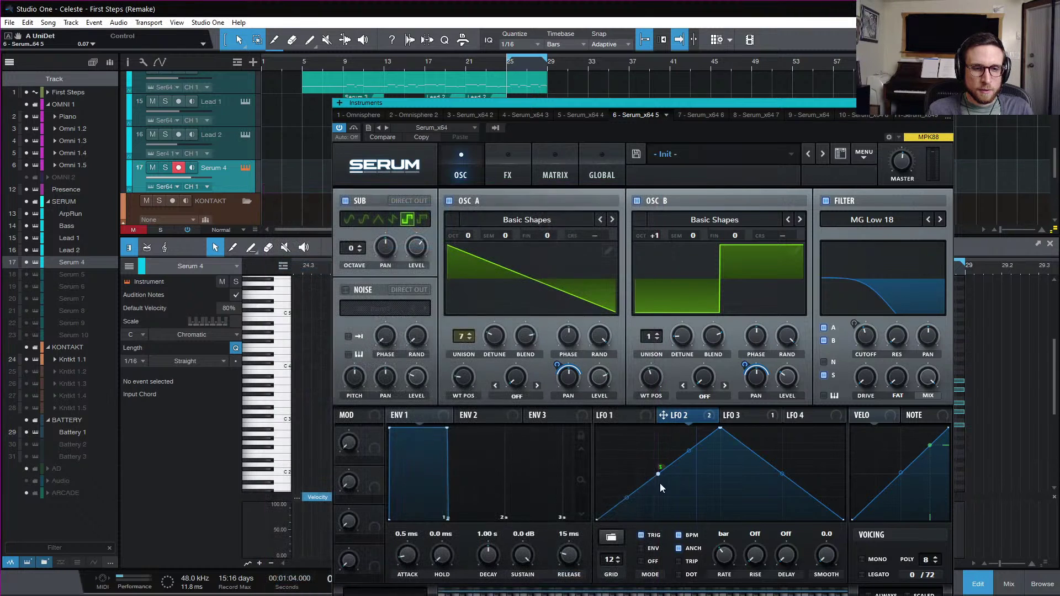
click(948, 104)
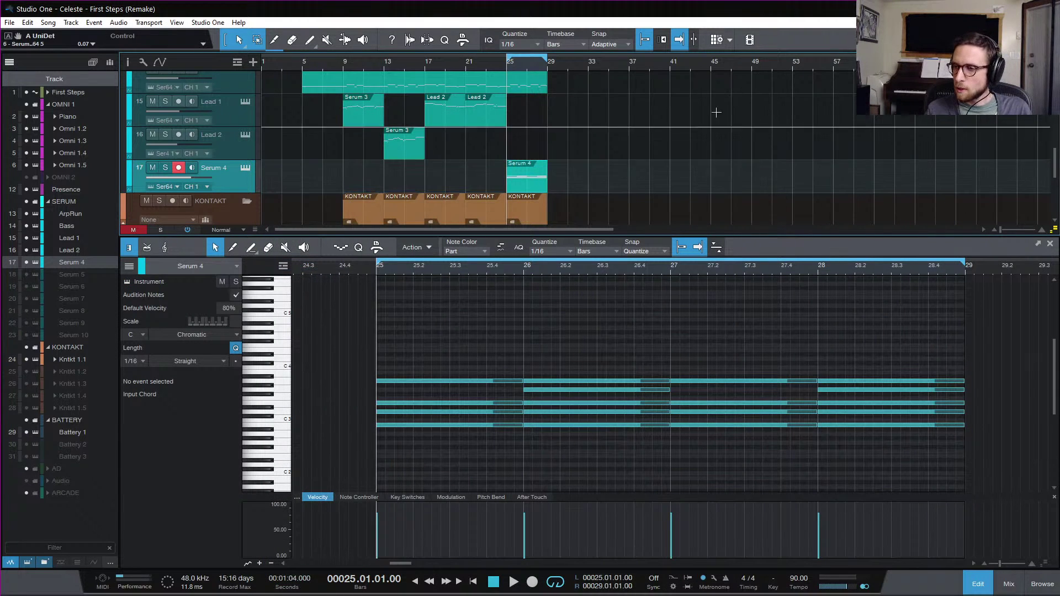
- Solo the unmuted First Steps reference and listen from bar 25 past bar 29 with looping off
scroll(555, 148, down, 11)
scroll(556, 148, up, 12)
scroll(557, 148, up, 10)
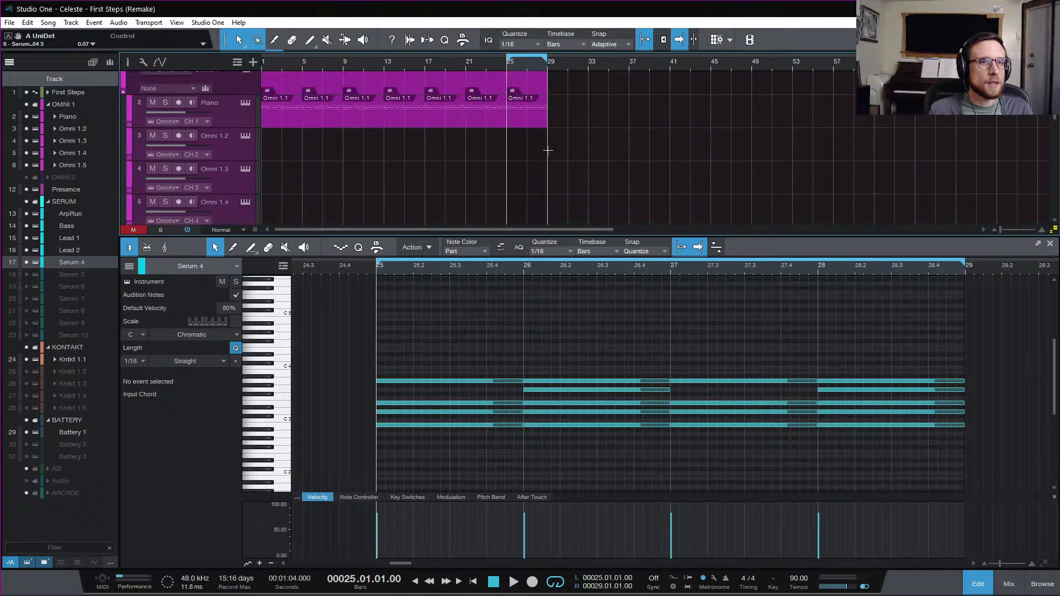
scroll(396, 155, up, 1)
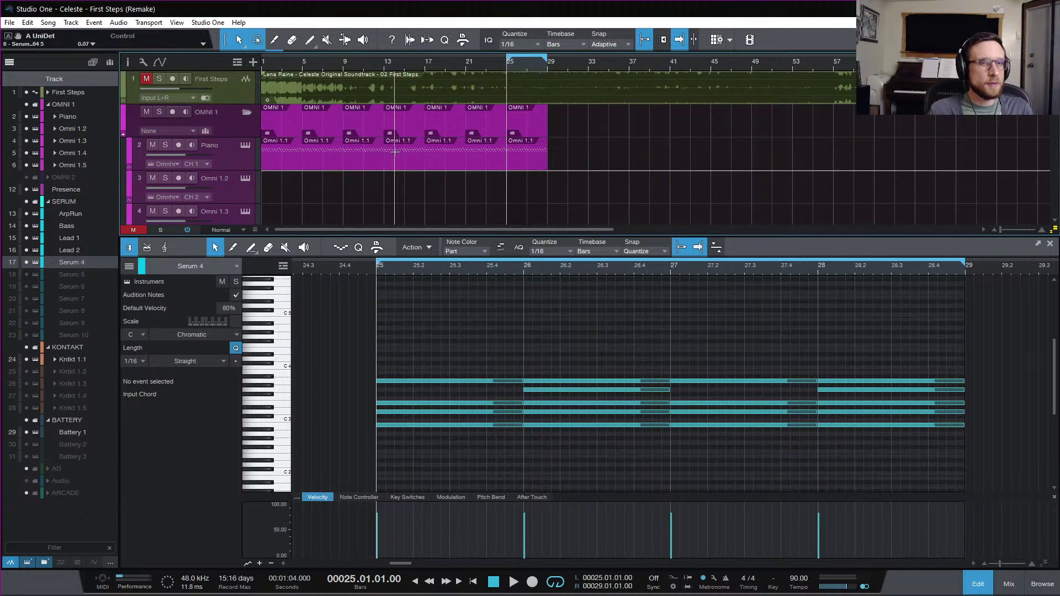
click(223, 87)
key(m)
key(s)
key(space)
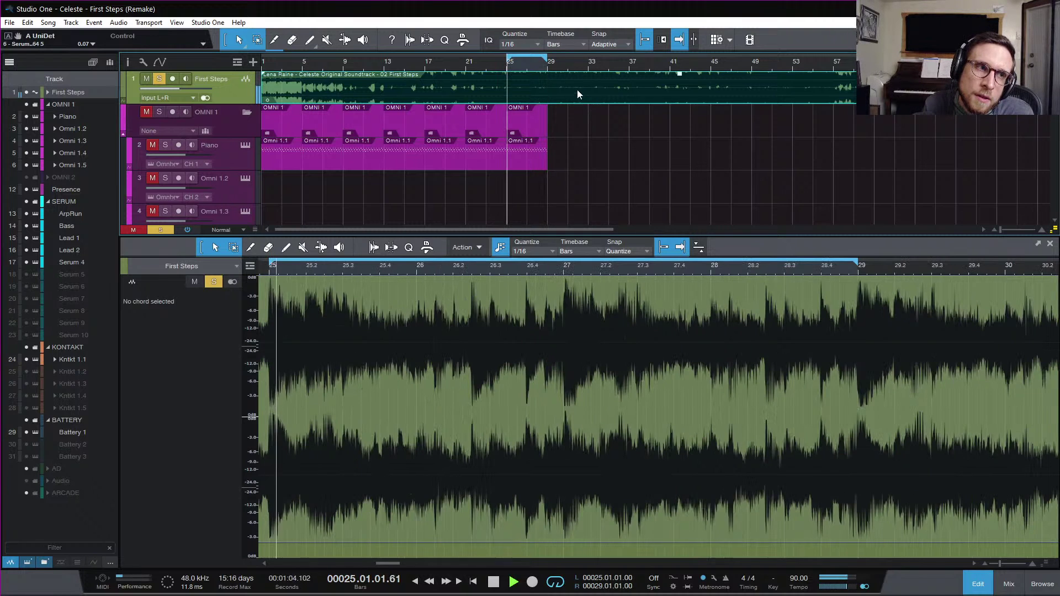
key(KP_Divide)
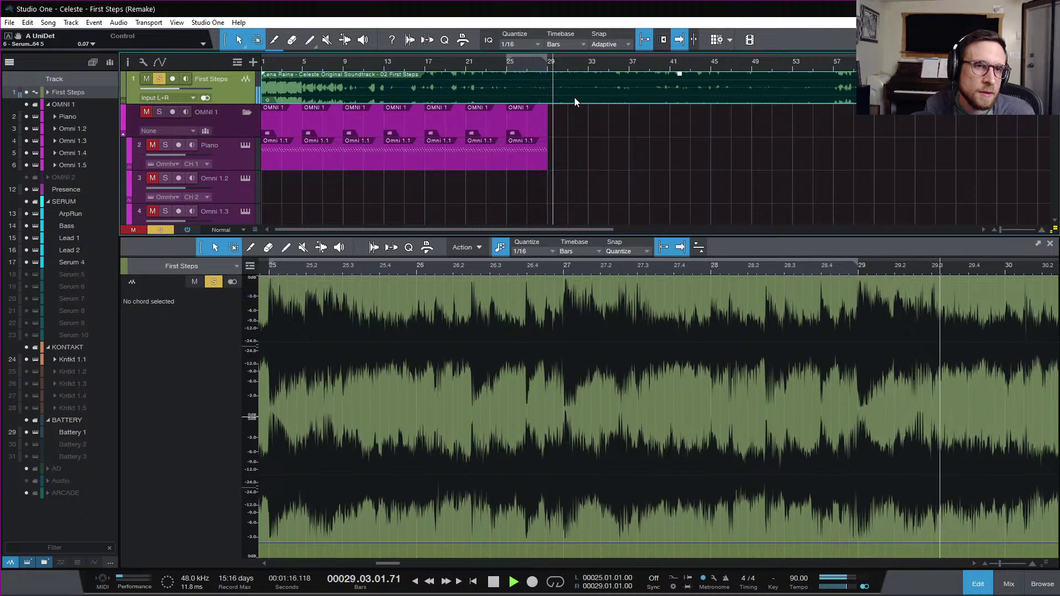
key(space)
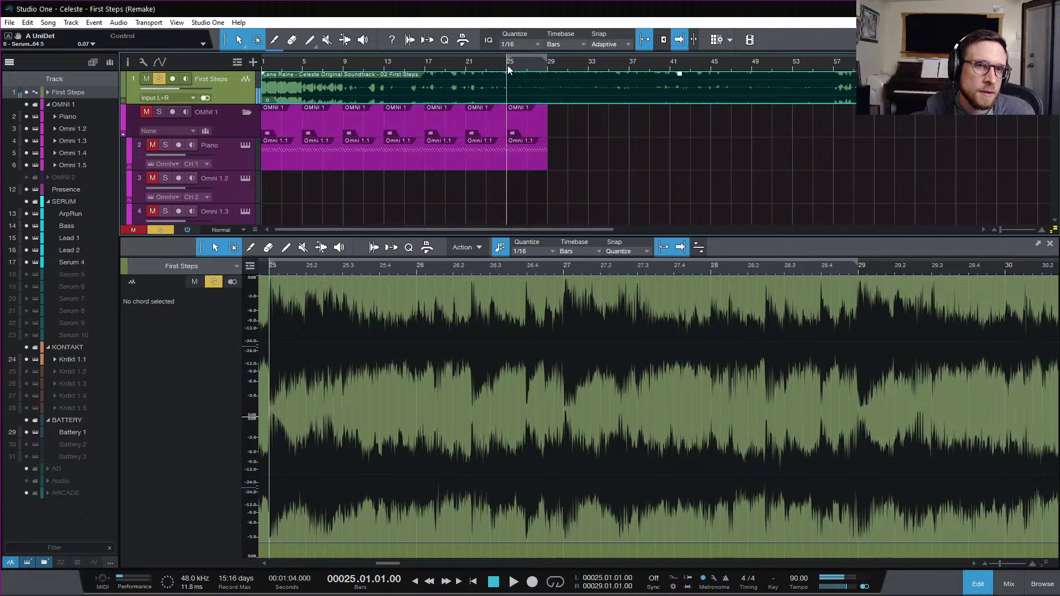
- Clear the solo, play the remake from bar 25 for comparison, and turn looping back on
click(164, 231)
key(space)
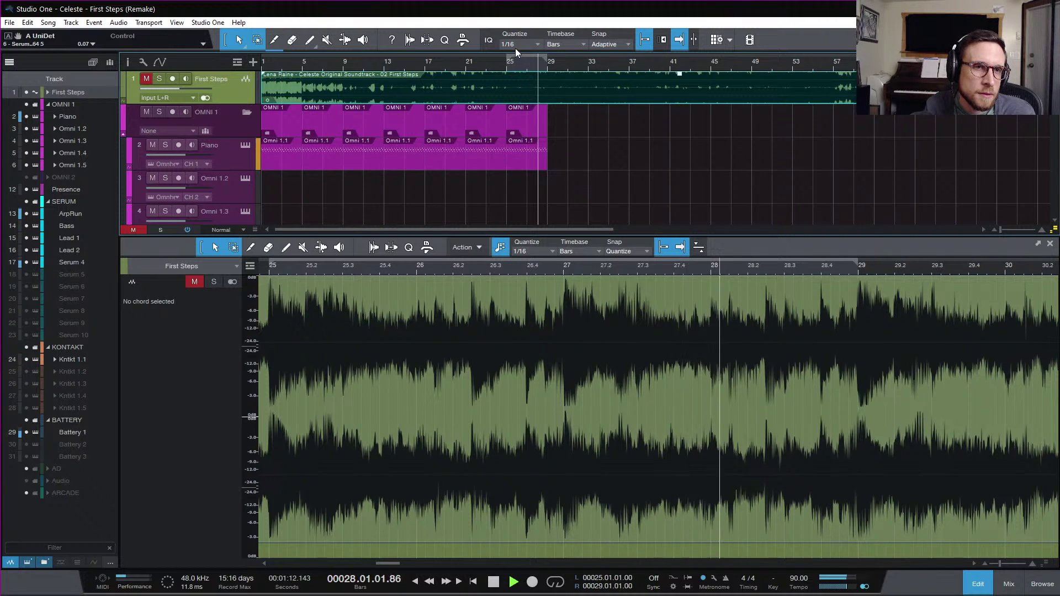
click(536, 54)
key(space)
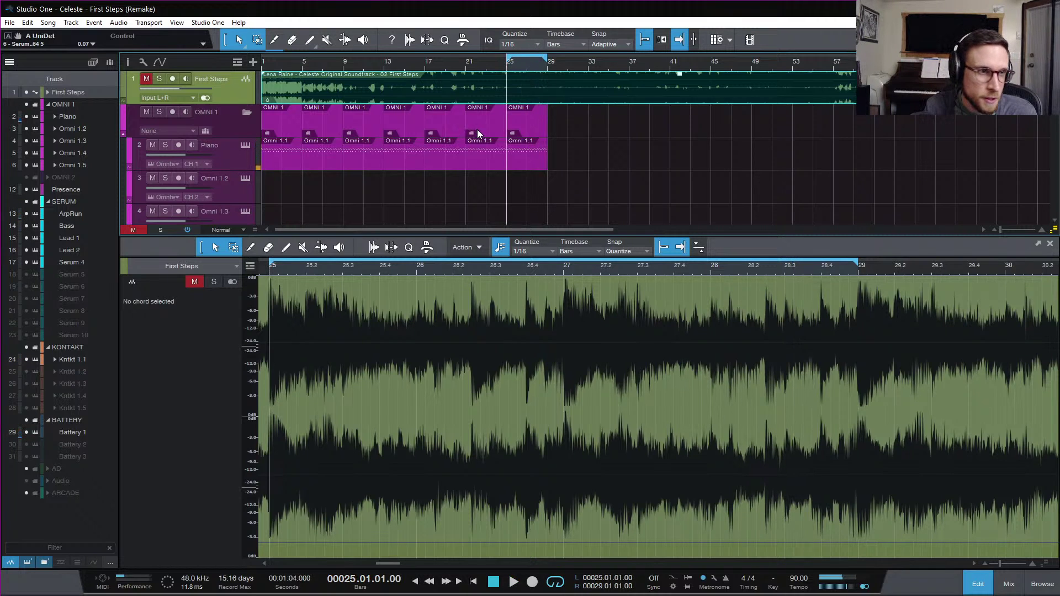
- Open the Serum 4 instrument and adjust the amount LFO 3 modulates the filter cutoff while the loop plays
scroll(476, 129, down, 8)
scroll(474, 154, up, 1)
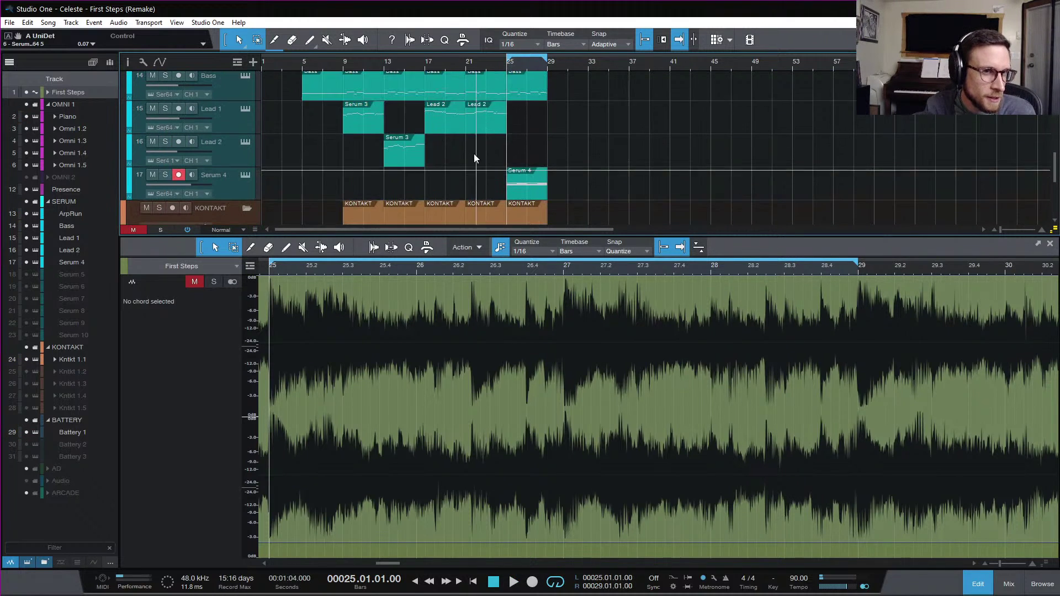
click(245, 175)
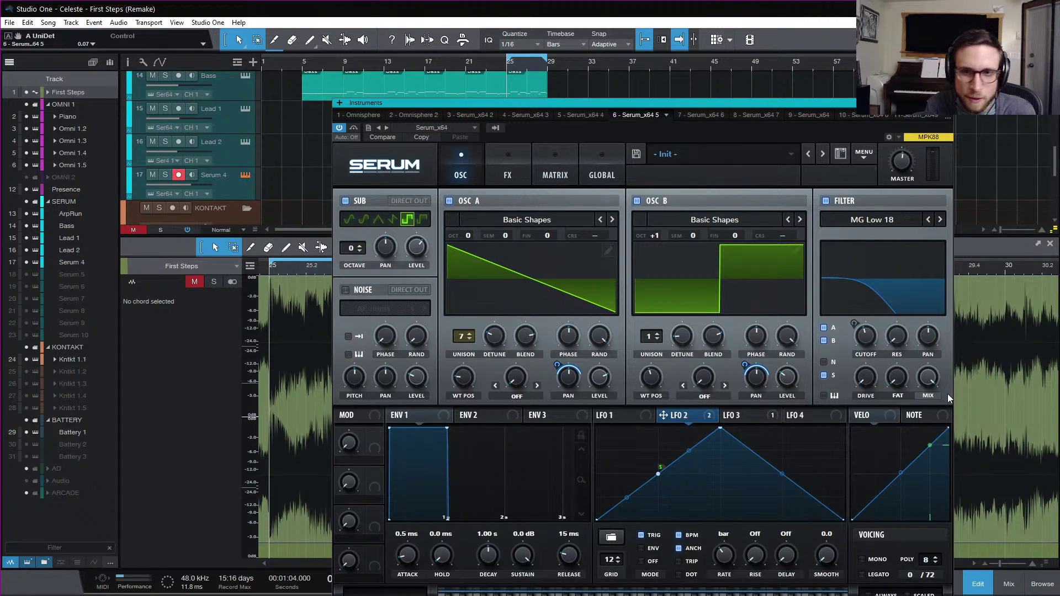
click(740, 417)
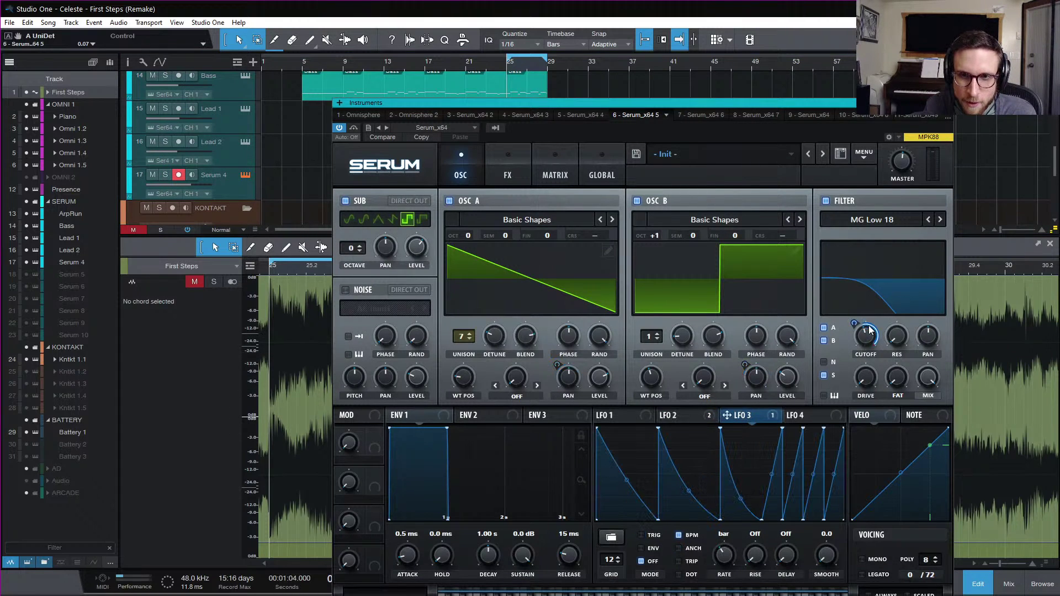
key(space)
drag(855, 324, 862, 313)
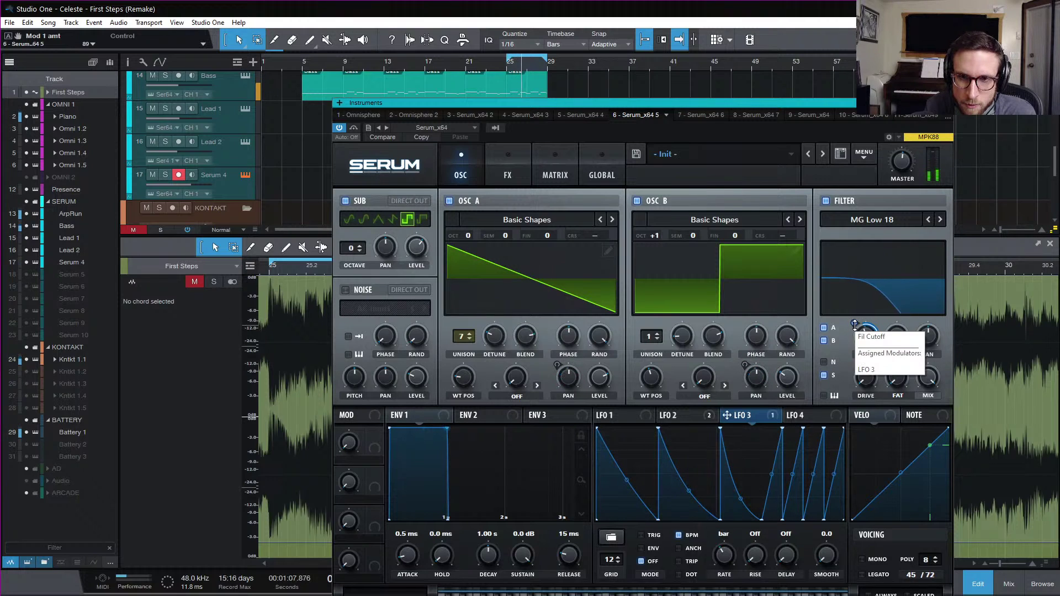
drag(854, 324, 854, 328)
- Switch off oscillator B and set oscillator A to 12 unison voices with a detune of 0.11
click(637, 200)
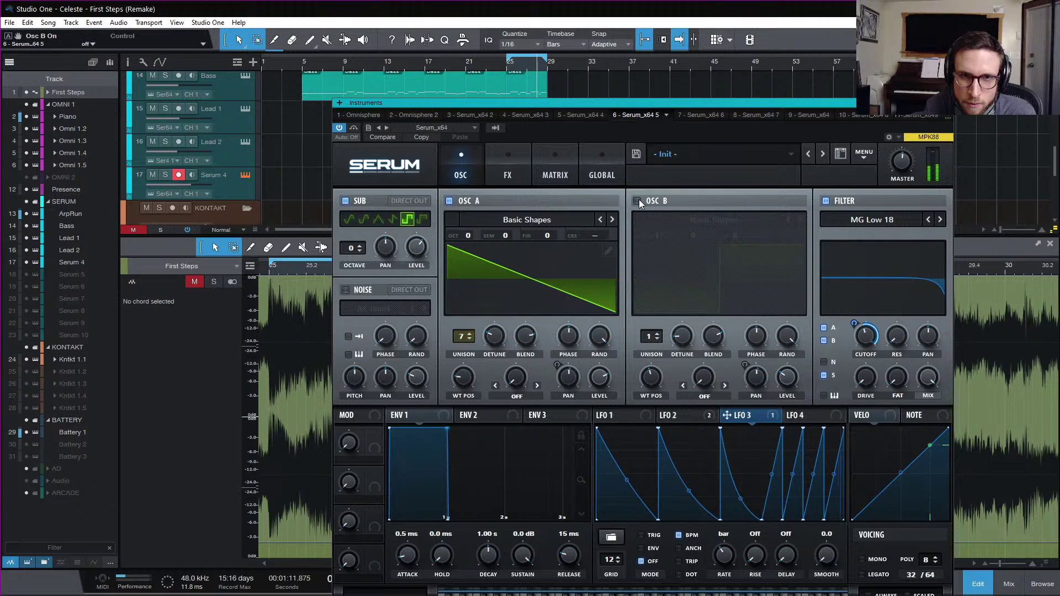
drag(462, 337, 465, 388)
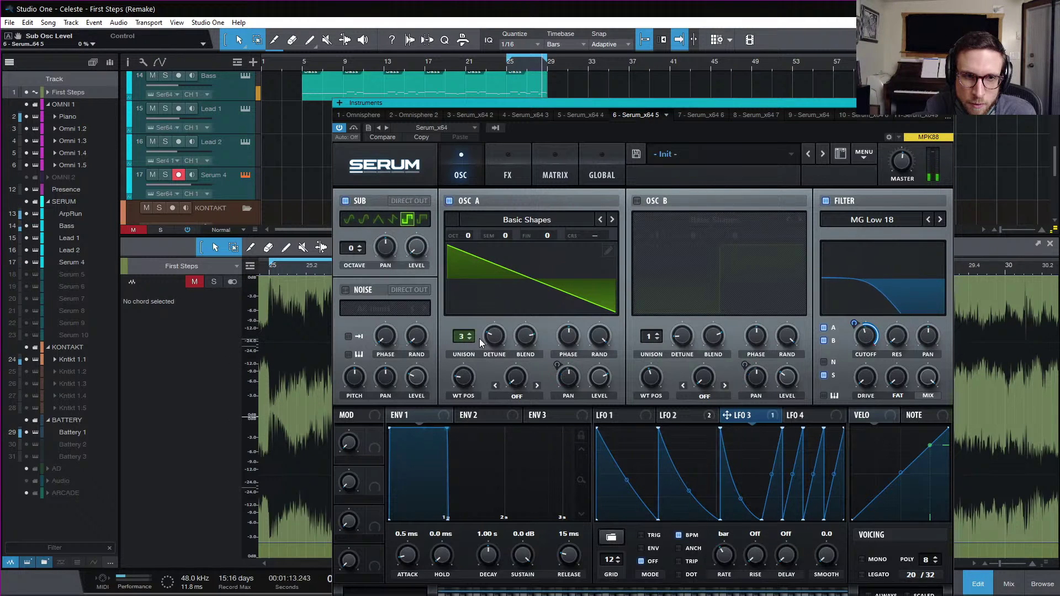
drag(462, 339, 470, 188)
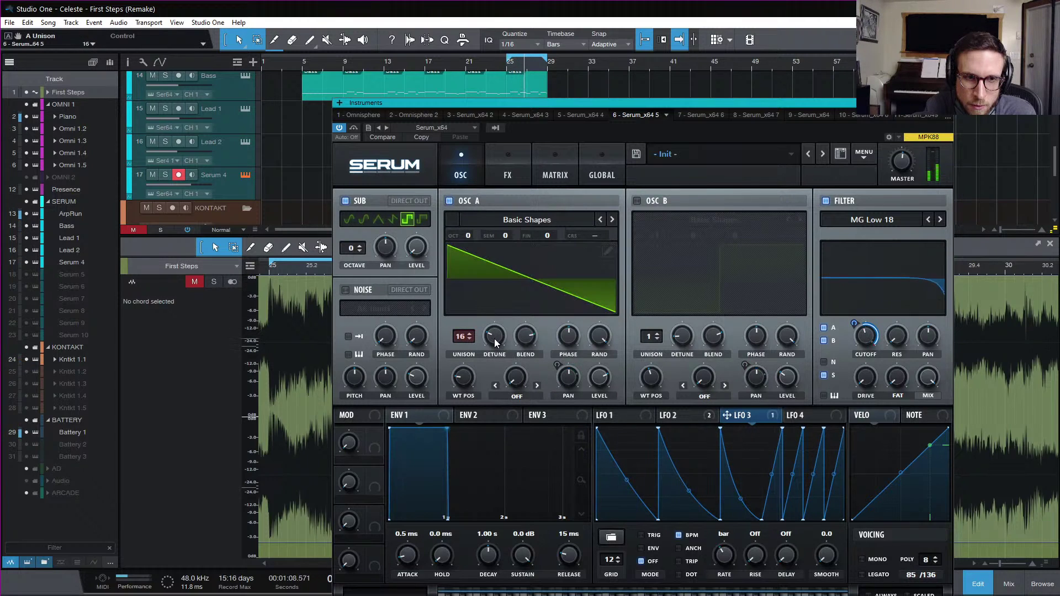
drag(465, 340, 495, 336)
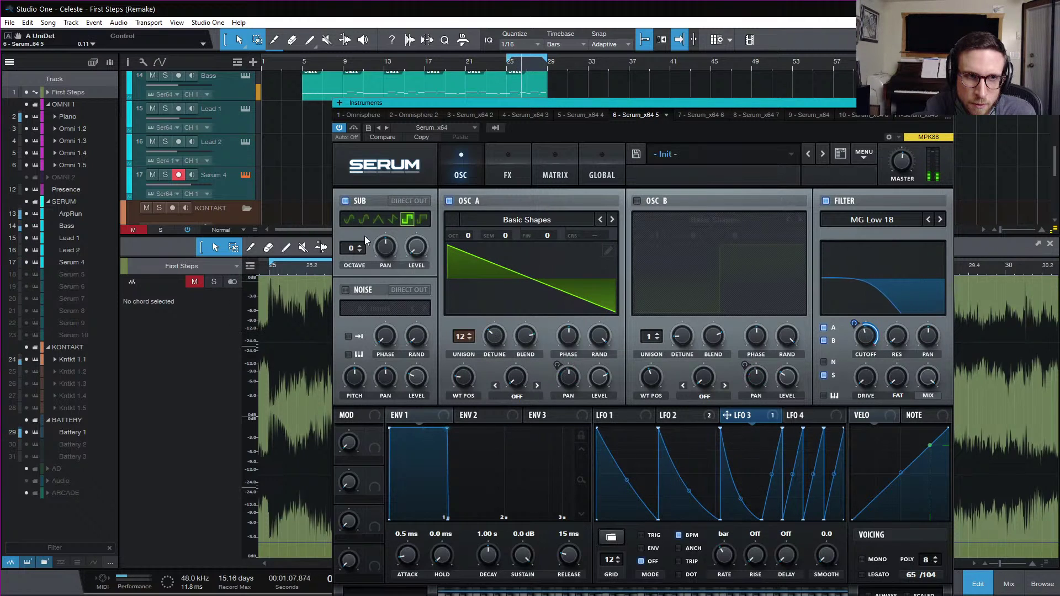
- Switch oscillator B back on at 23% level and set the sub oscillator's level to 40%
click(417, 248)
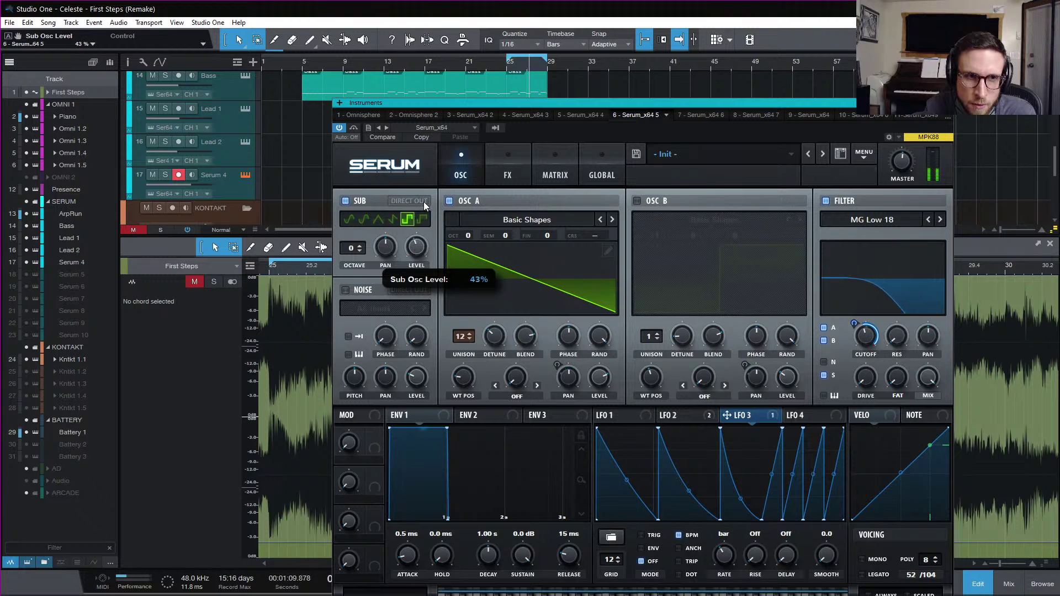
mouse_move(423, 198)
mouse_down()
mouse_move(425, 186)
mouse_move(425, 197)
mouse_up()
mouse_move(417, 250)
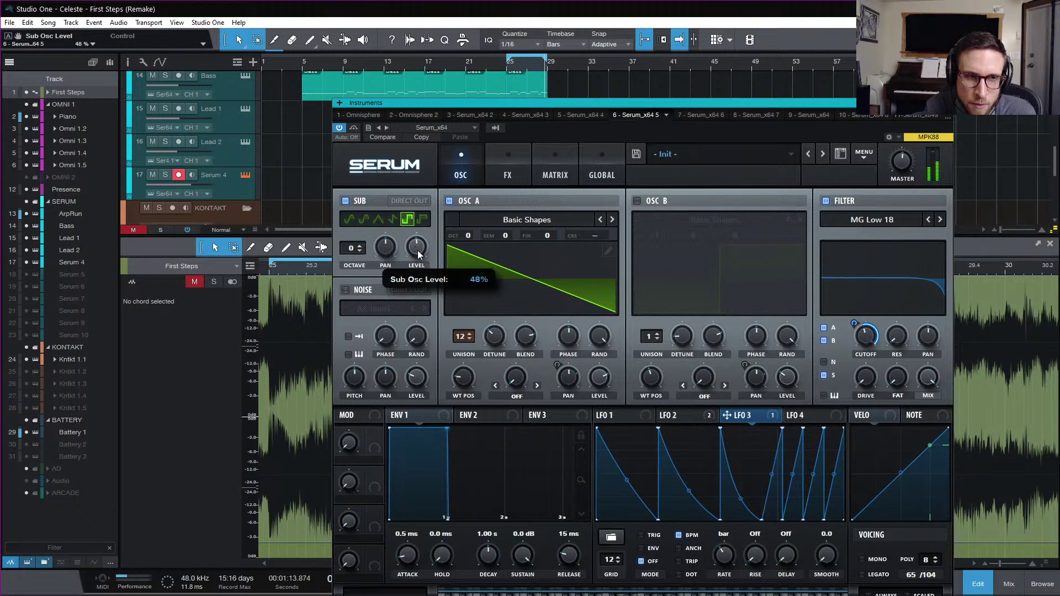
click(637, 200)
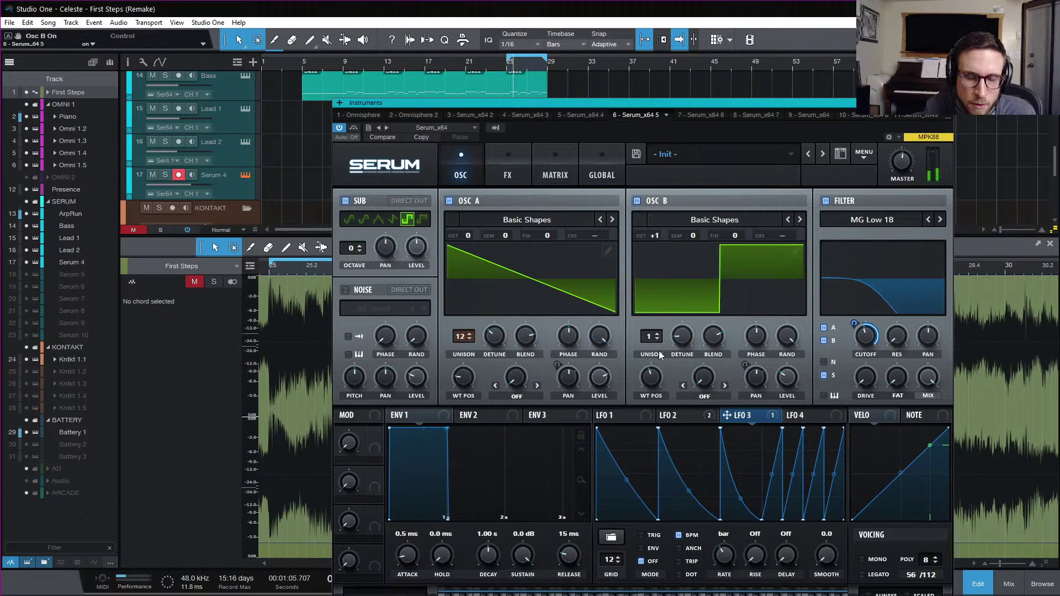
click(787, 384)
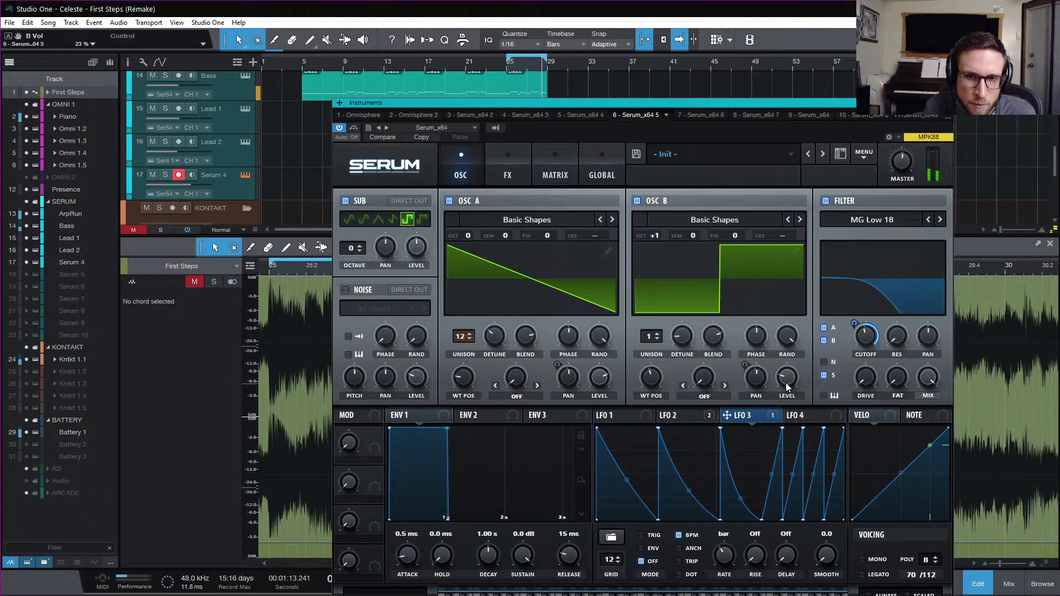
click(417, 259)
drag(417, 260, 417, 258)
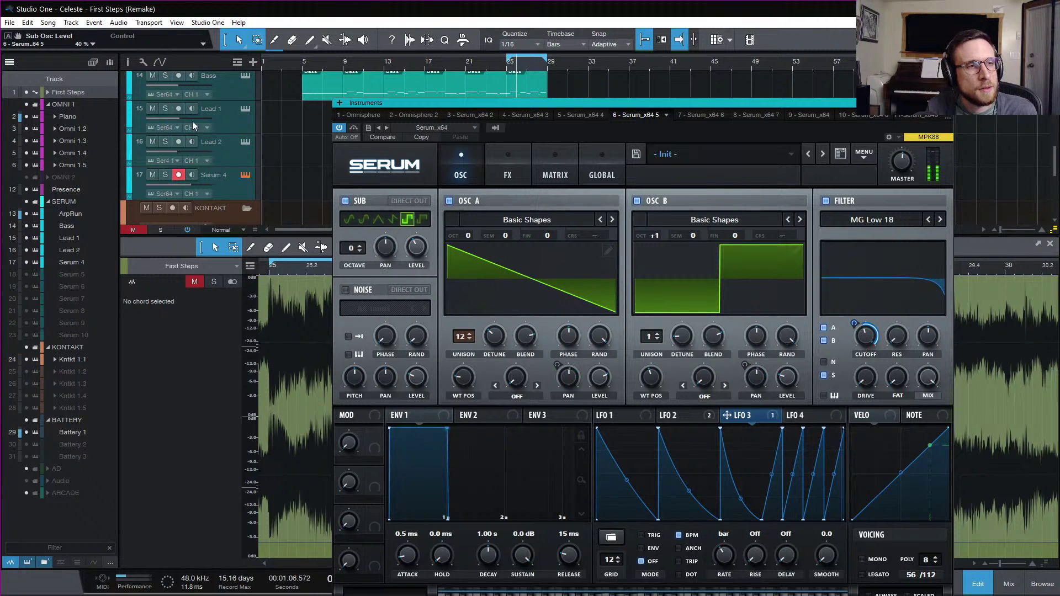
- Compare the soloed First Steps reference with the remake and set Serum 4's sub oscillator level to 30%
scroll(279, 156, up, 10)
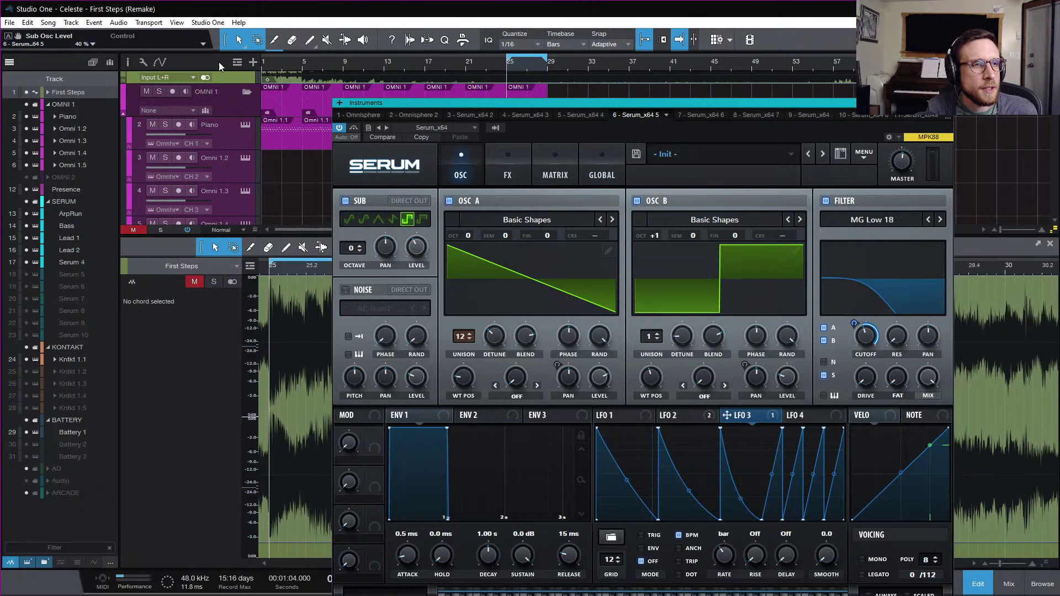
key(s)
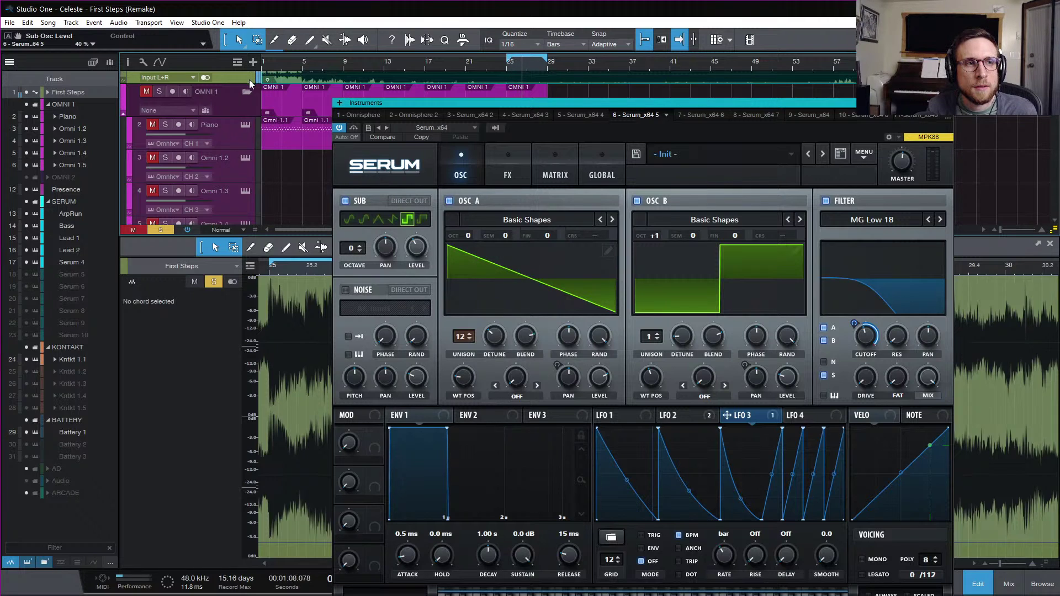
key(s)
key(m)
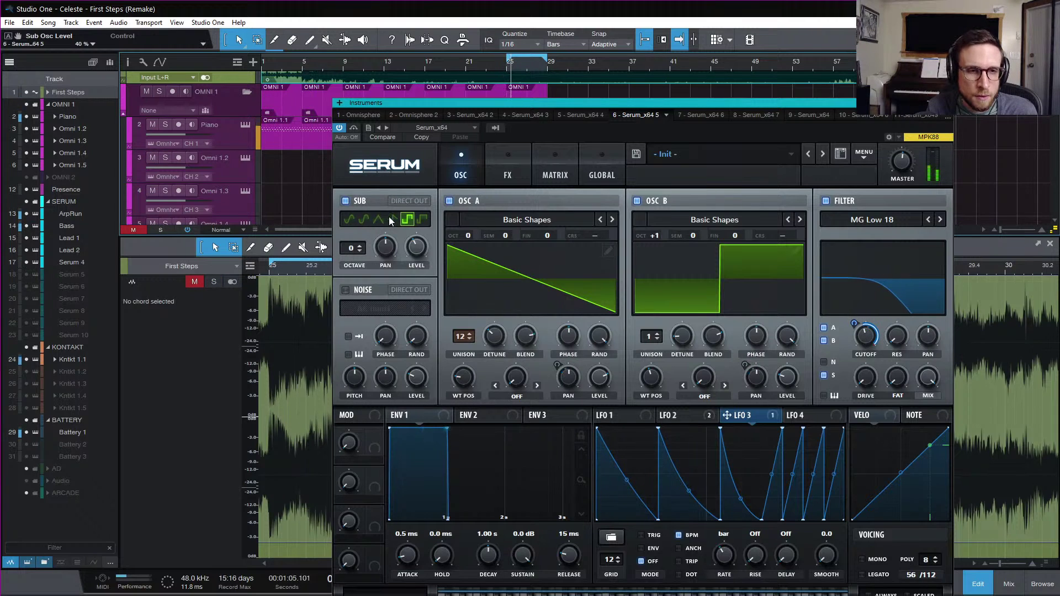
drag(419, 250, 418, 263)
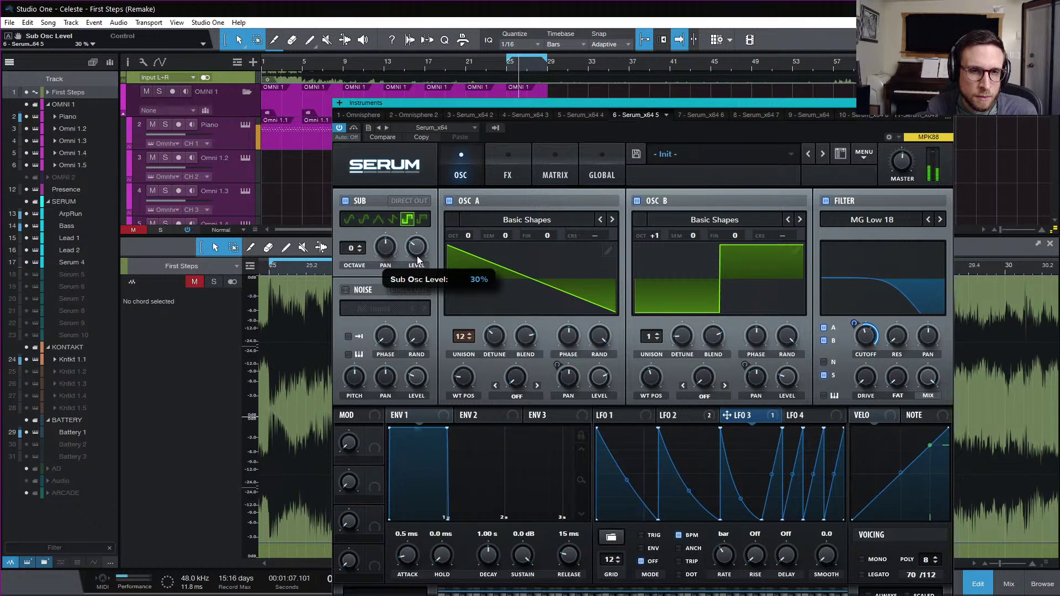
- Enable the noise oscillator with the Stereo White HP sample, route it through the filter, and compare the sound with and without it
click(345, 290)
click(397, 313)
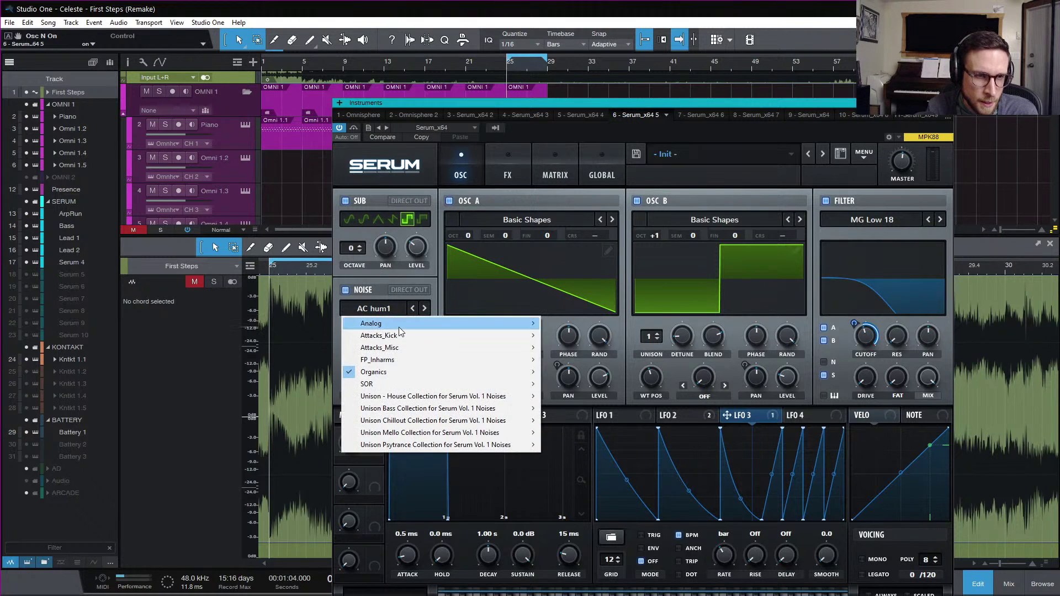
mouse_move(500, 421)
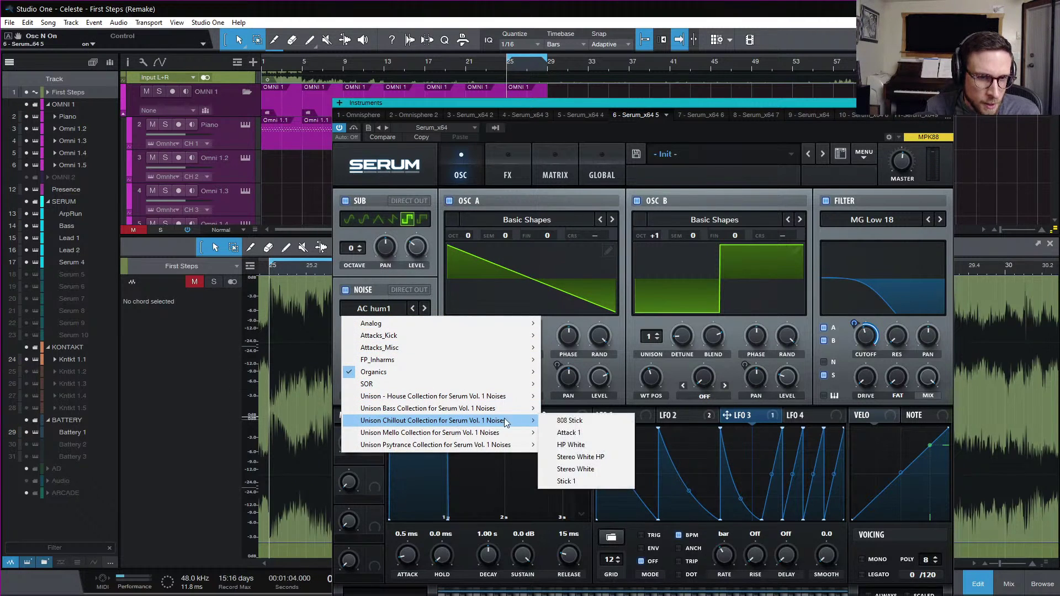
click(610, 459)
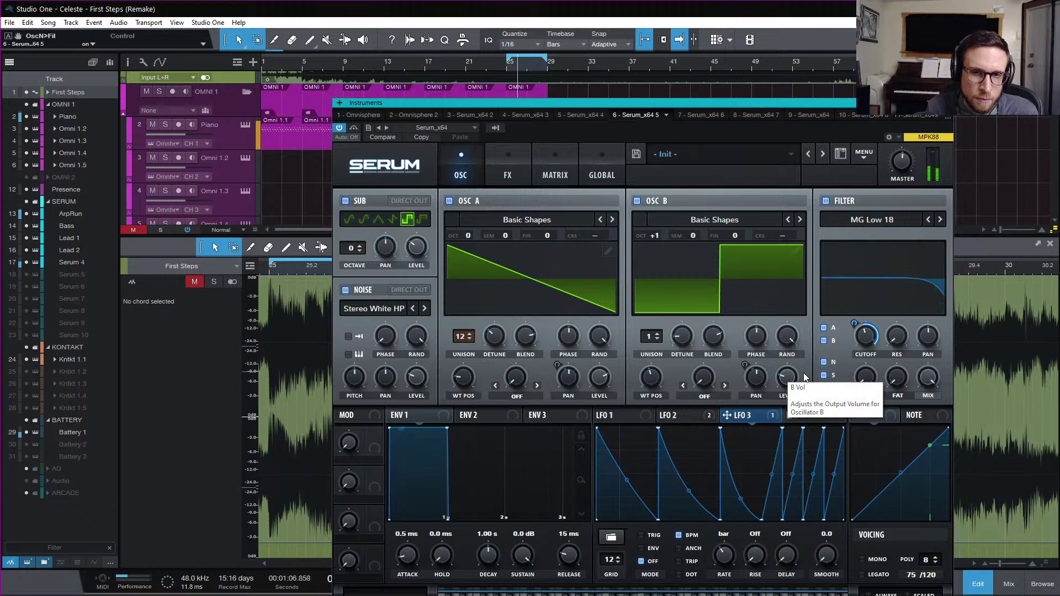
click(342, 290)
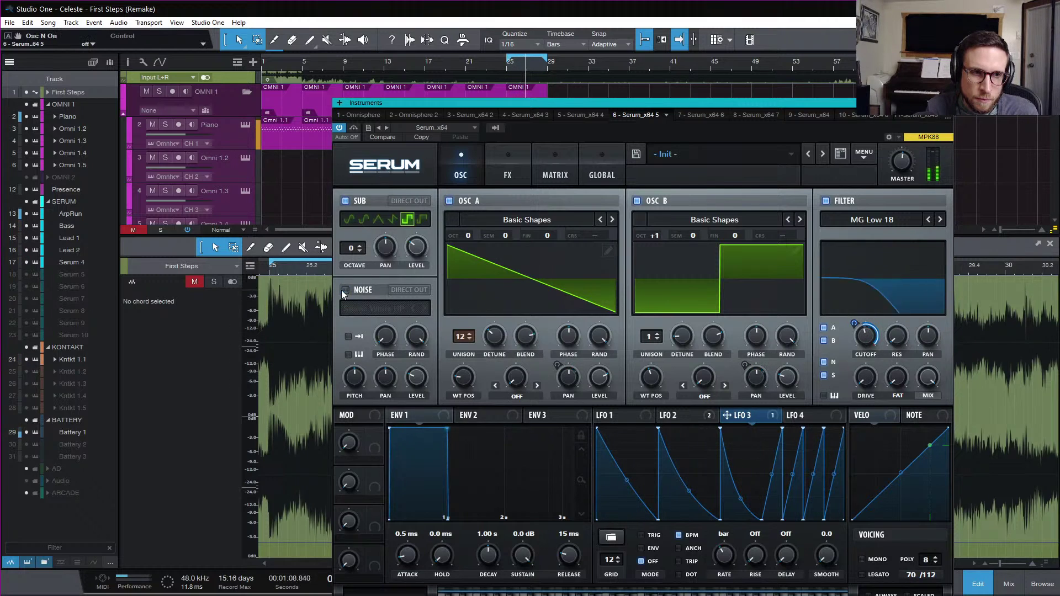
click(343, 290)
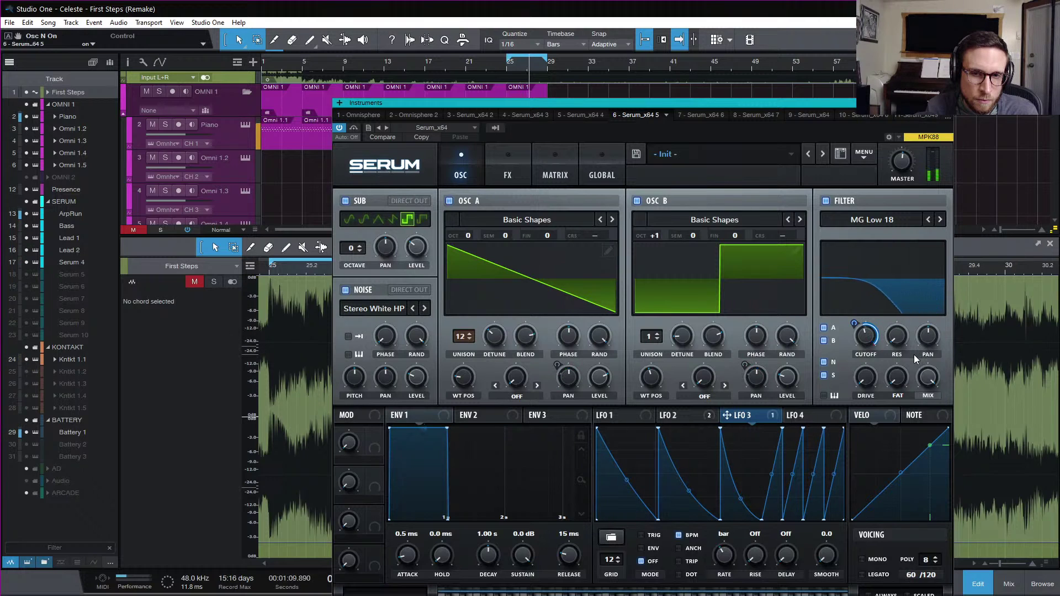
- Stop playback, then close the Serum 4 instrument and the lower editor to show the full arrangement
key(space)
click(947, 103)
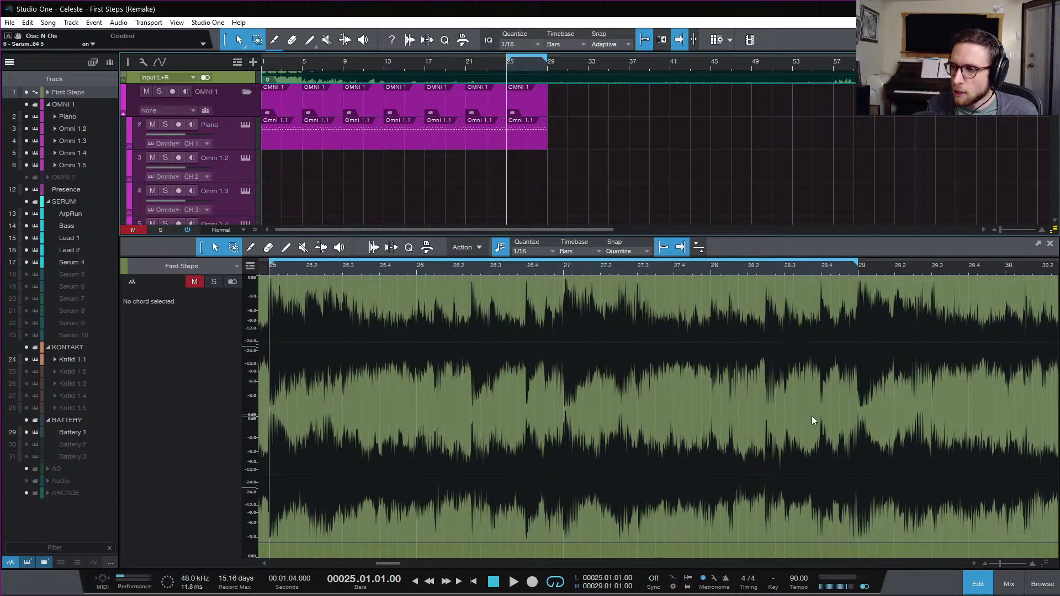
click(975, 584)
scroll(538, 254, down, 5)
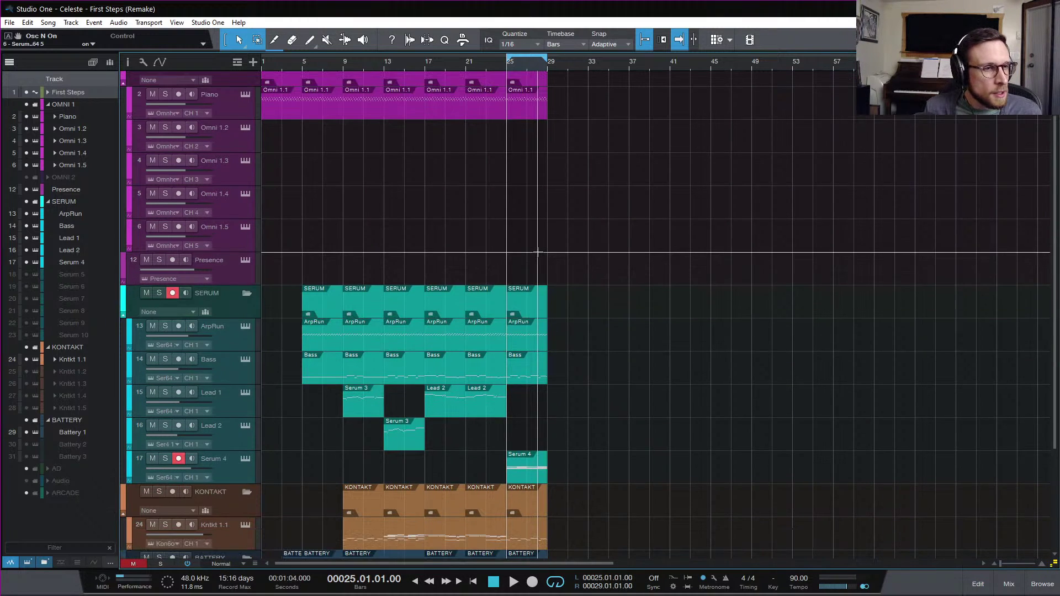
- Solo the First Steps reference track and place the playback position at bar 25
scroll(540, 246, up, 5)
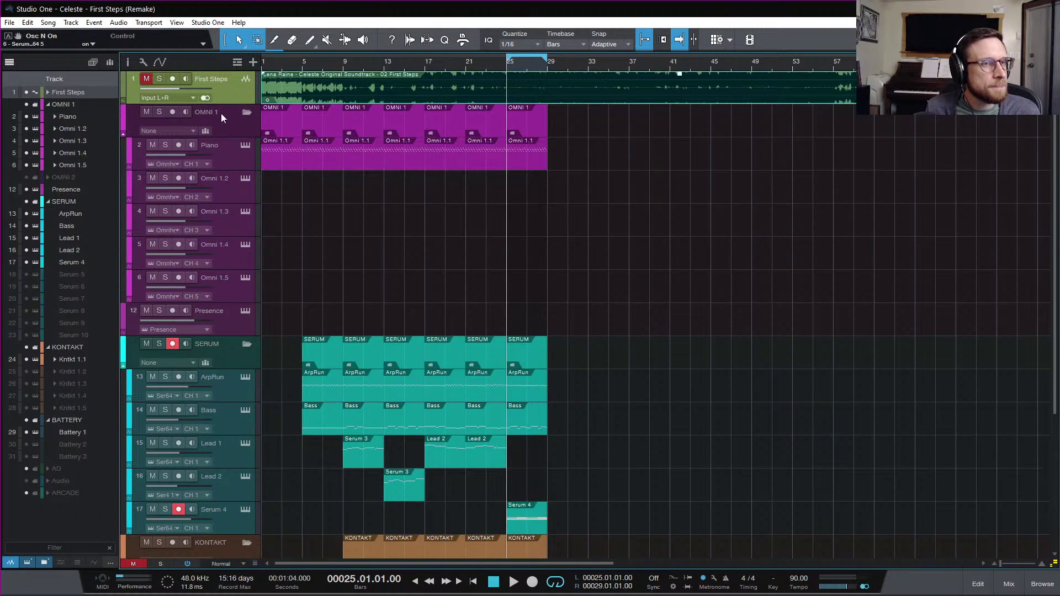
key(s)
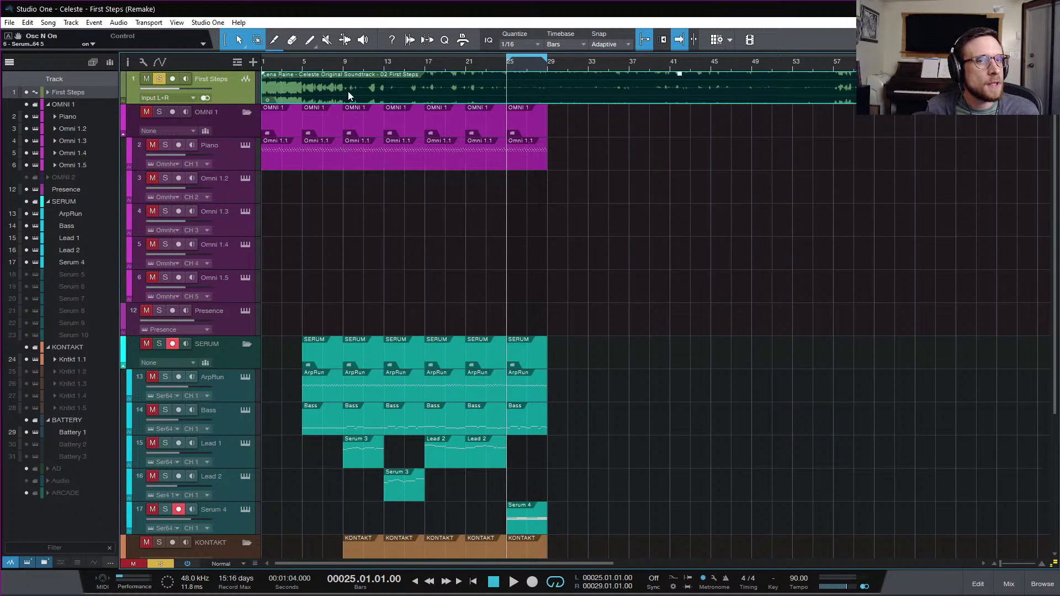
click(548, 71)
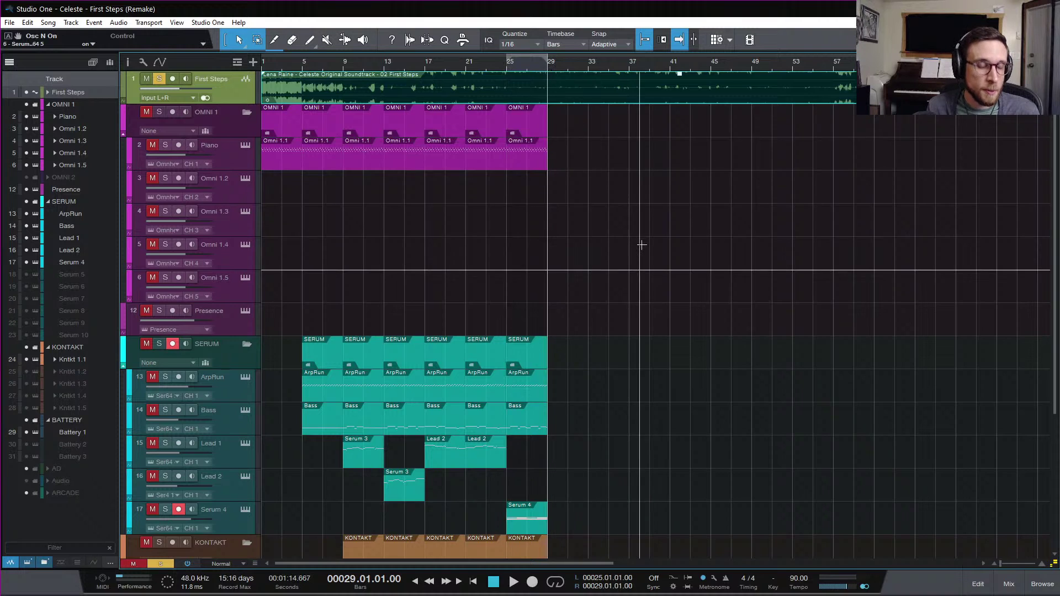
scroll(640, 245, down, 3)
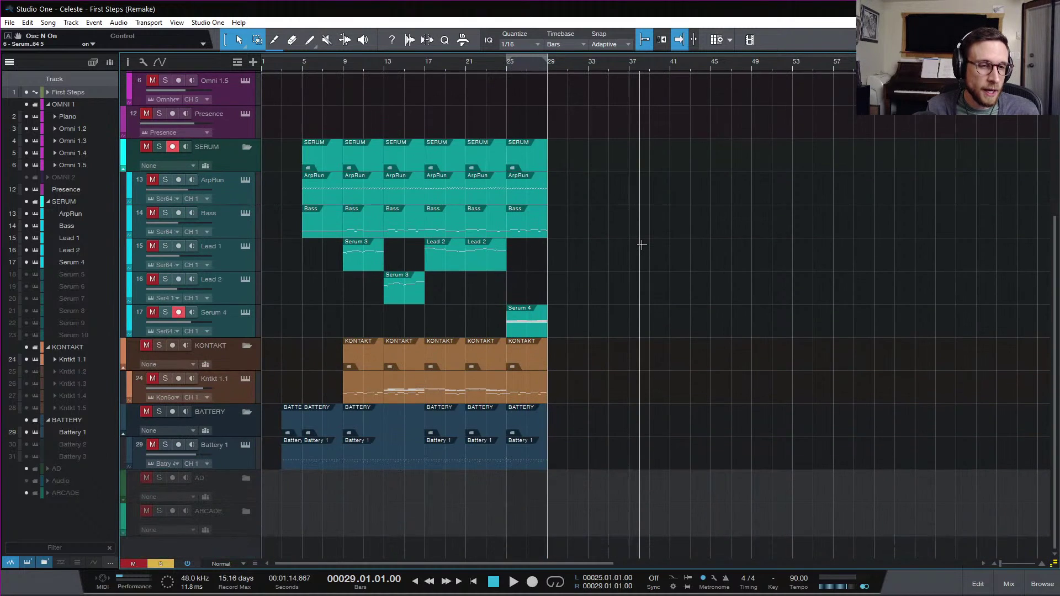
click(507, 67)
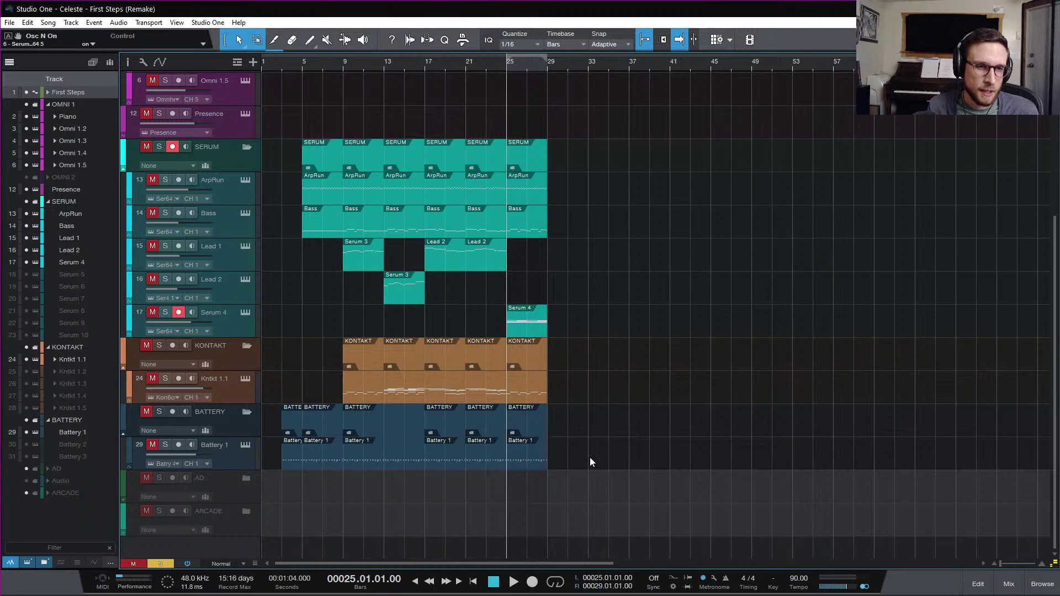
- Solo the Piano track and play its part briefly from bar 25
drag(565, 466, 519, 153)
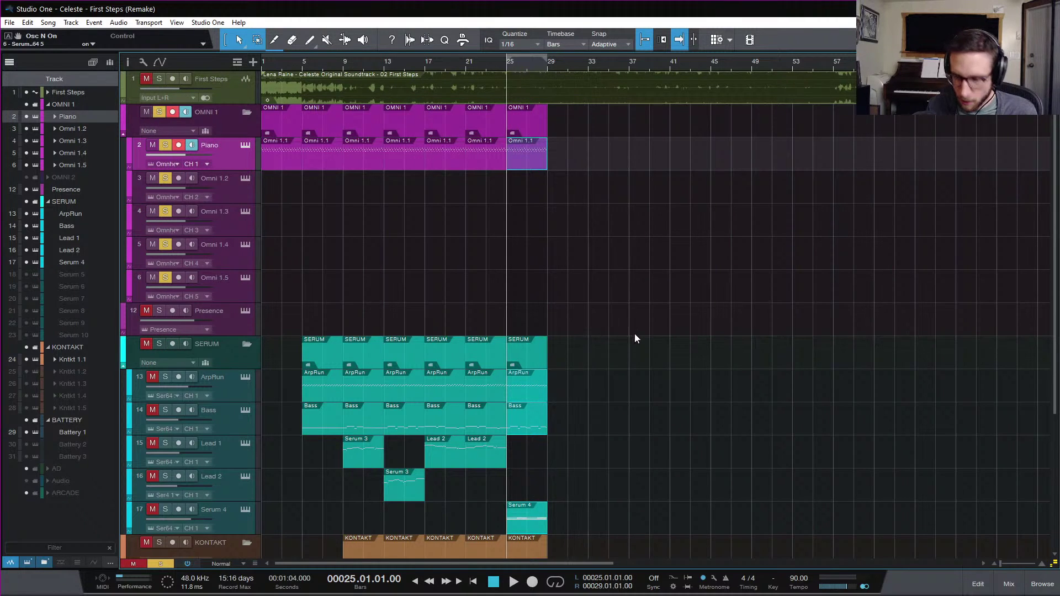
key(space)
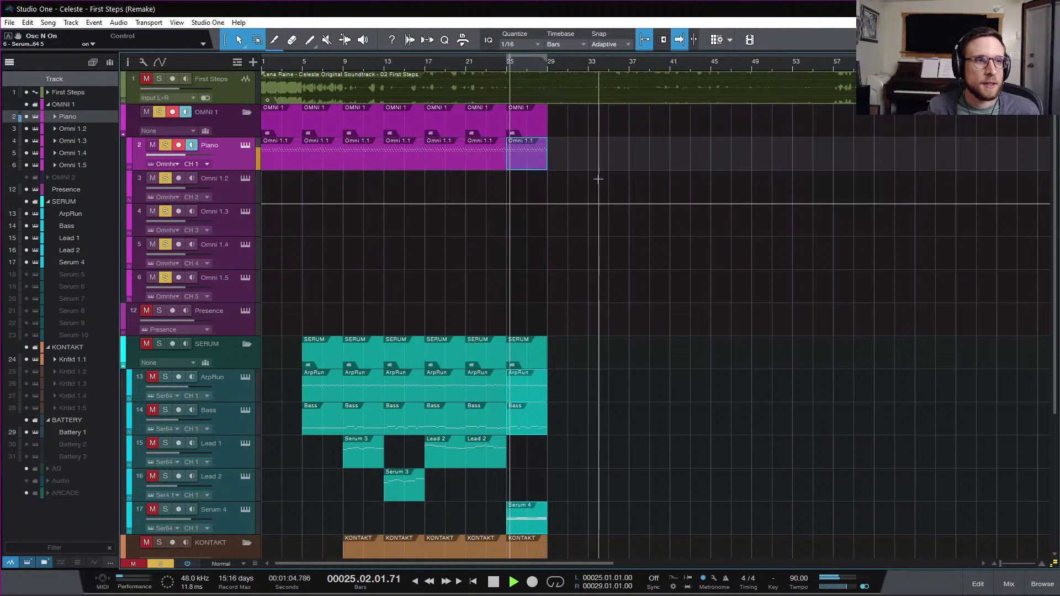
key(space)
click(597, 196)
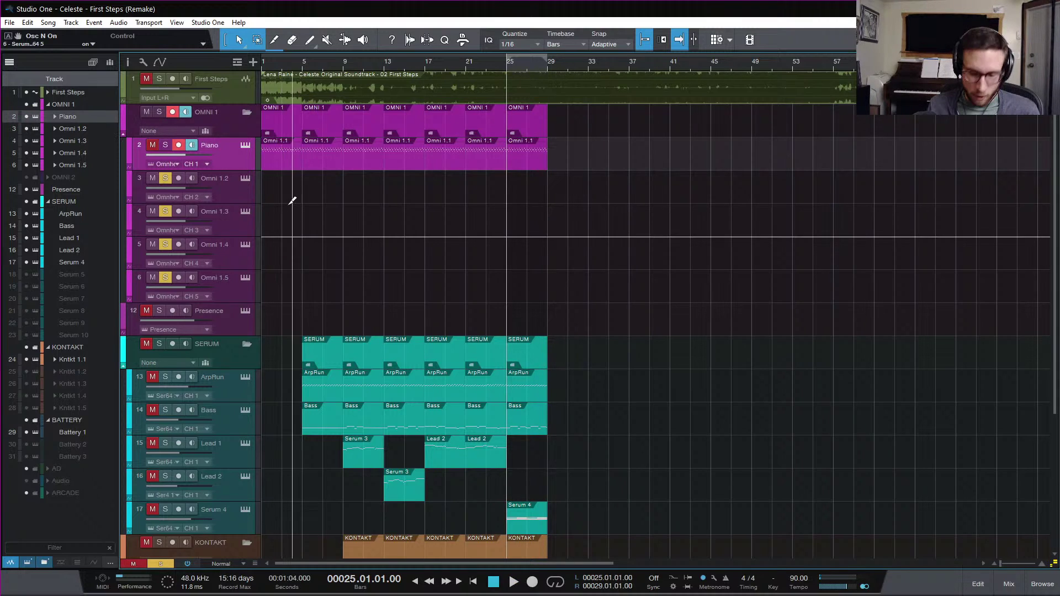
- Solo the First Steps reference again and listen to it from bar 28 into bar 29
click(234, 88)
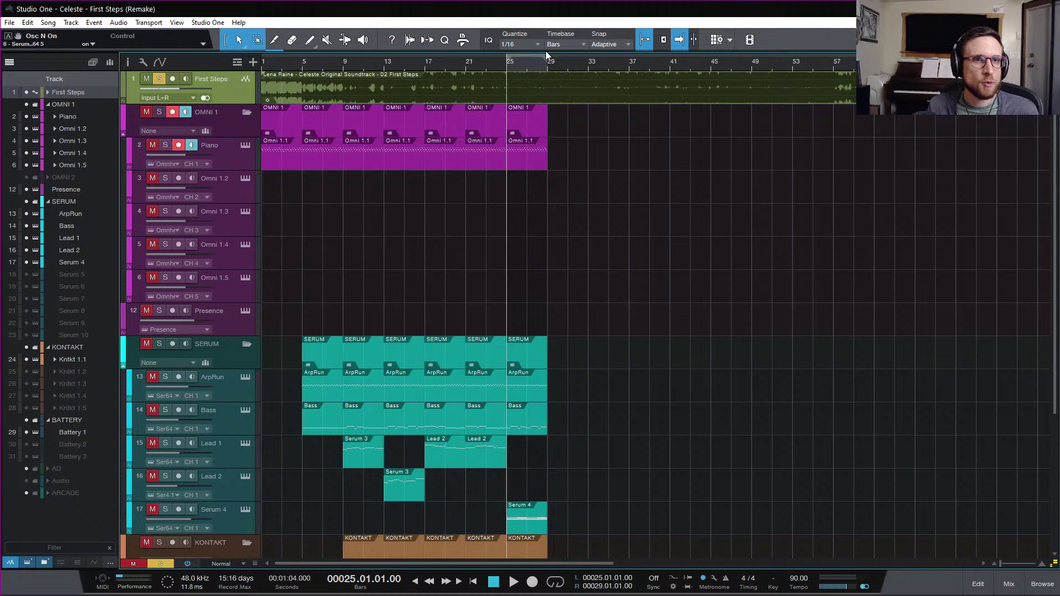
click(535, 65)
key(space)
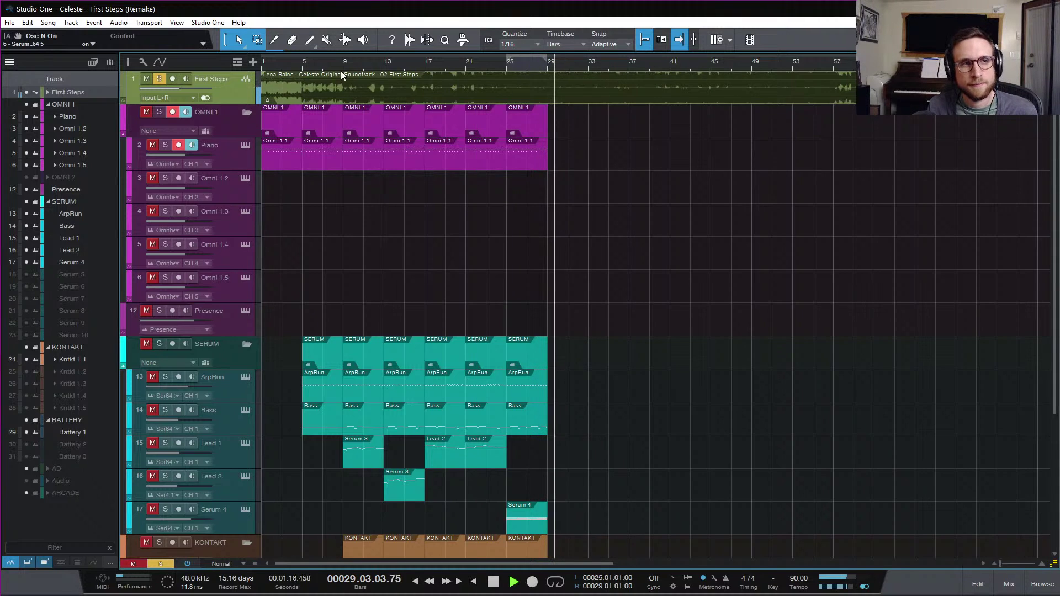
key(space)
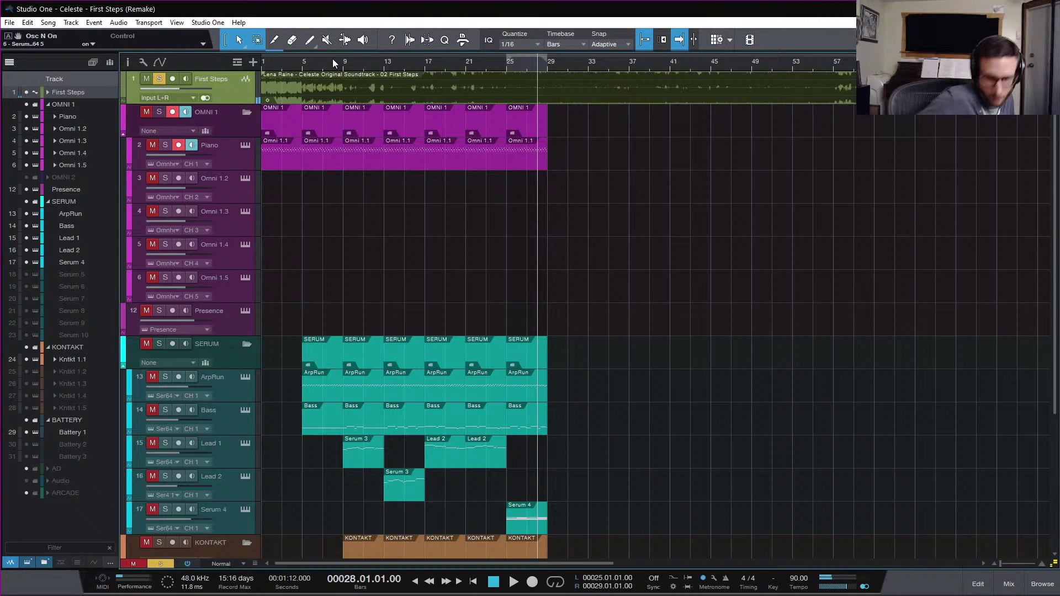
- Listen to the soloed First Steps reference from an earlier section, starting between about bars 6 and 9
key(s)
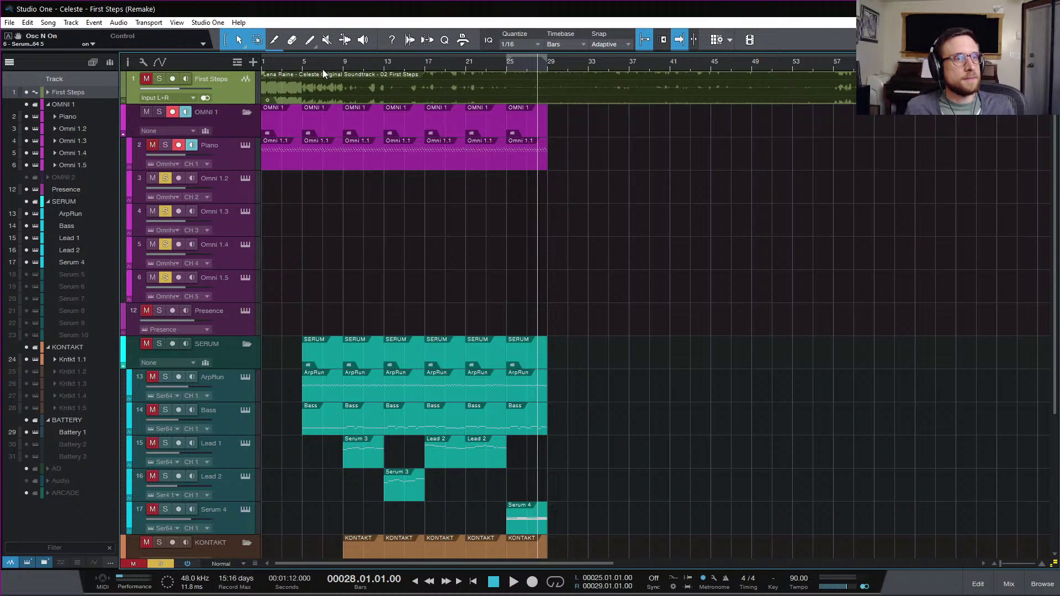
key(shift+s)
click(334, 62)
click(159, 78)
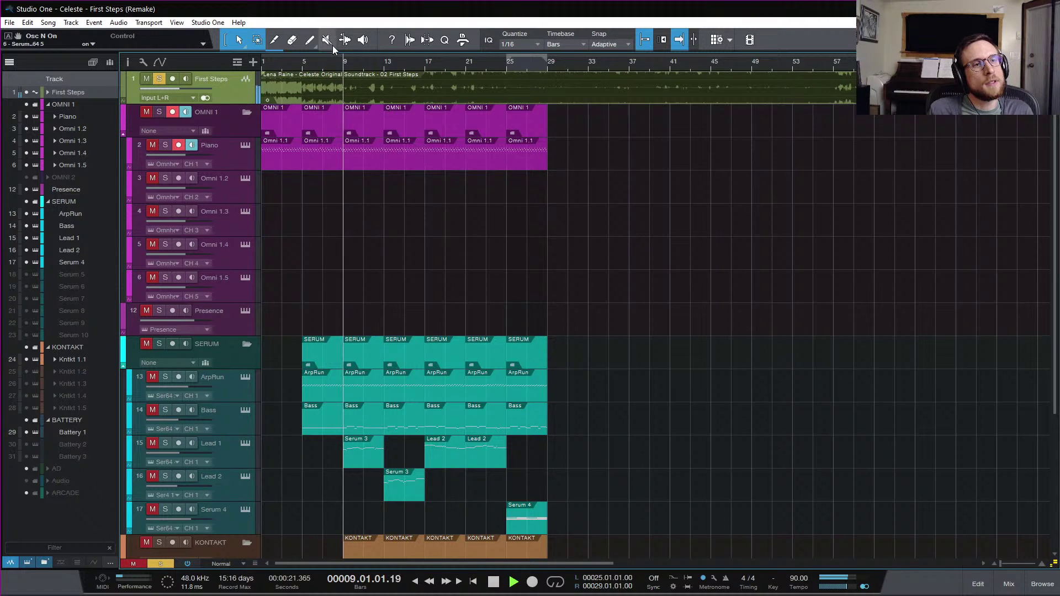
click(330, 63)
click(320, 61)
click(313, 66)
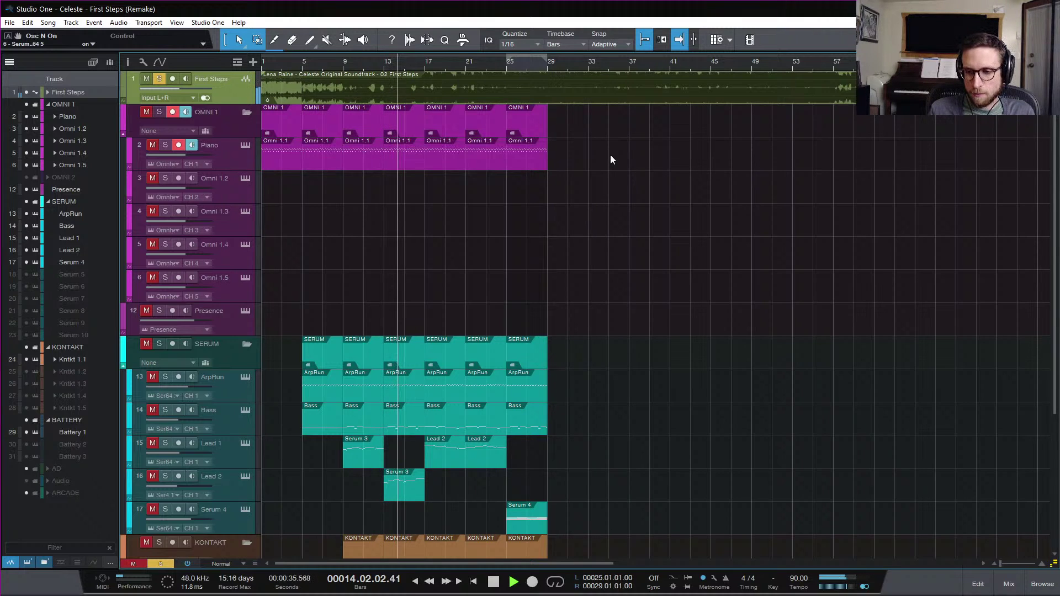
- Replay the soloed reference repeatedly around bar 18, with the timeline enlarged, to study the drum sound
key(f)
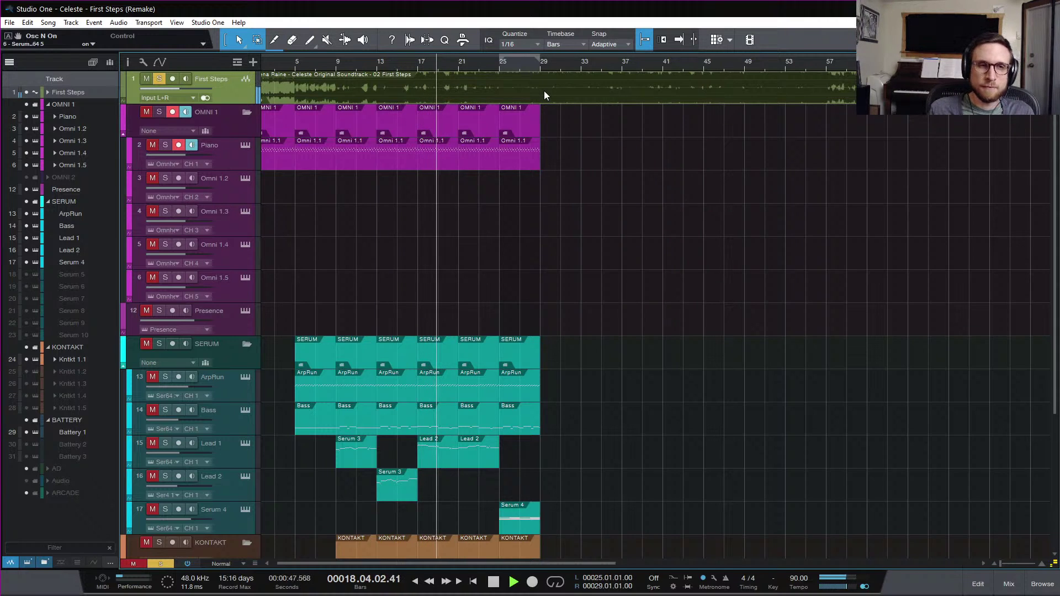
key(space)
click(434, 64)
key(space)
key(space)
click(433, 68)
key(space)
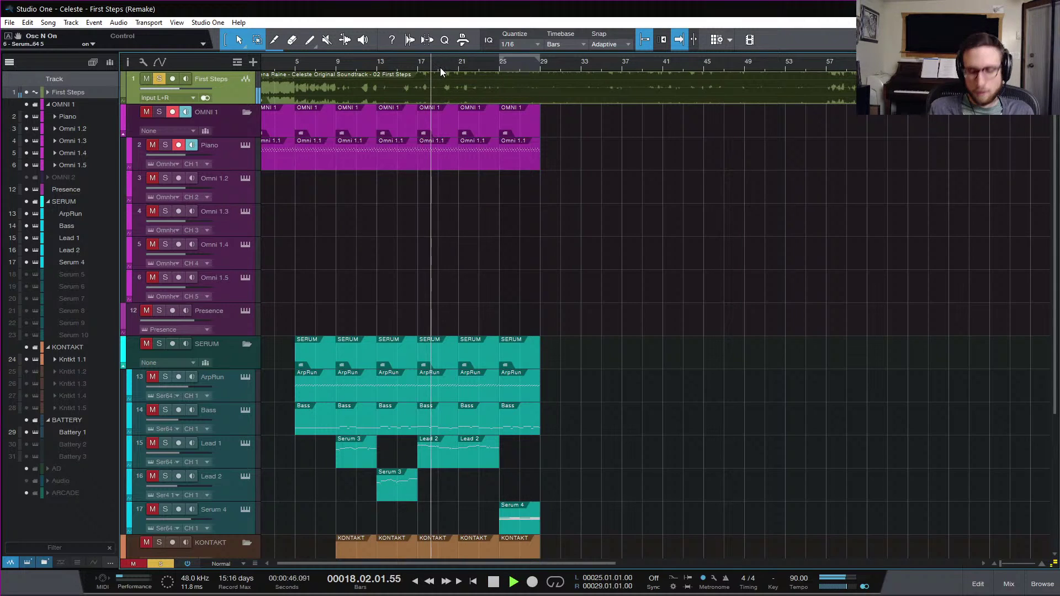
key(e)
key(space)
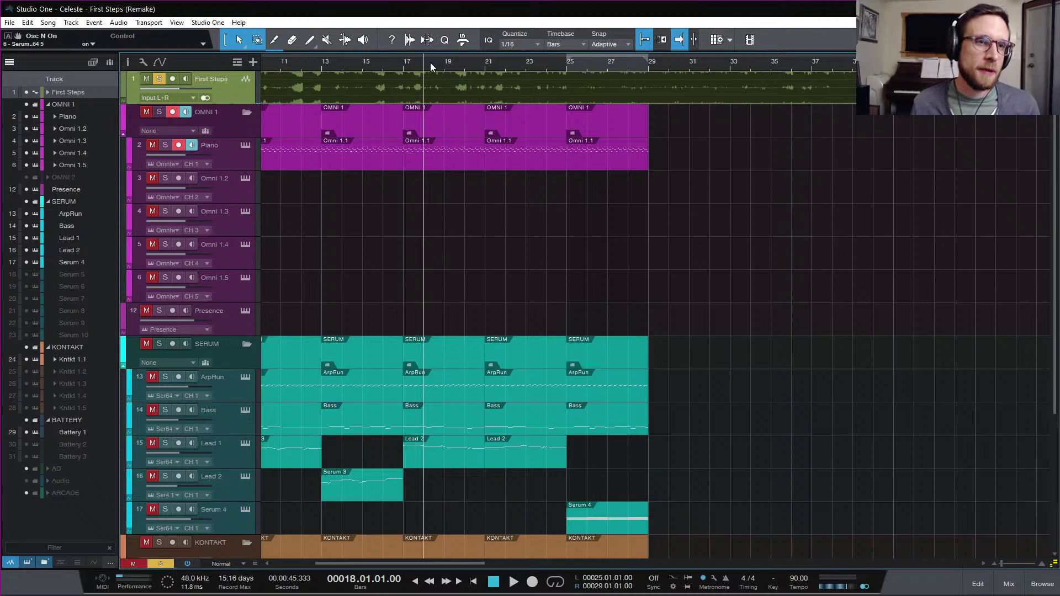
key(space)
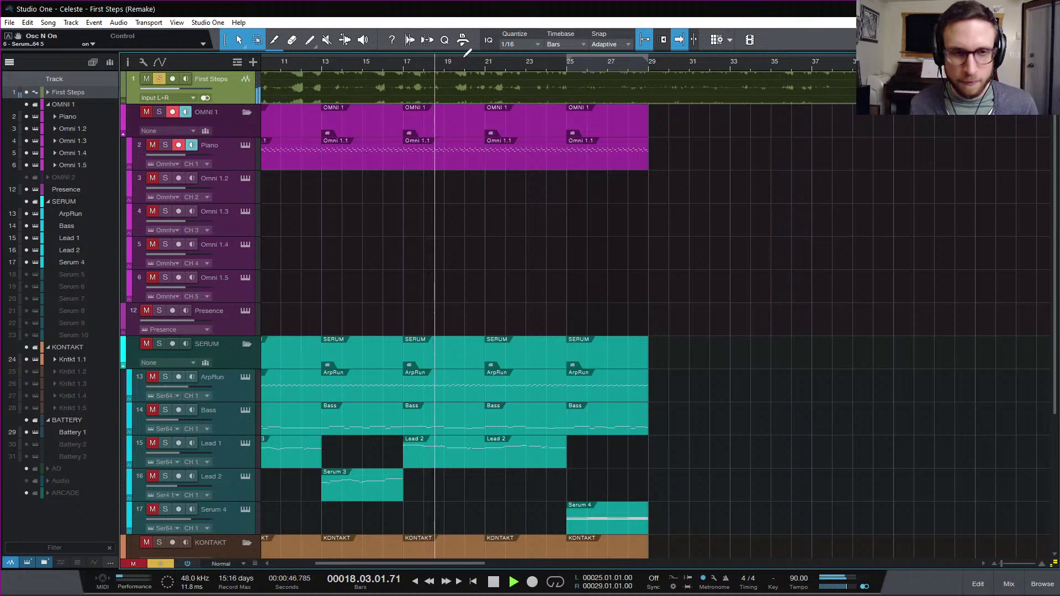
key(space)
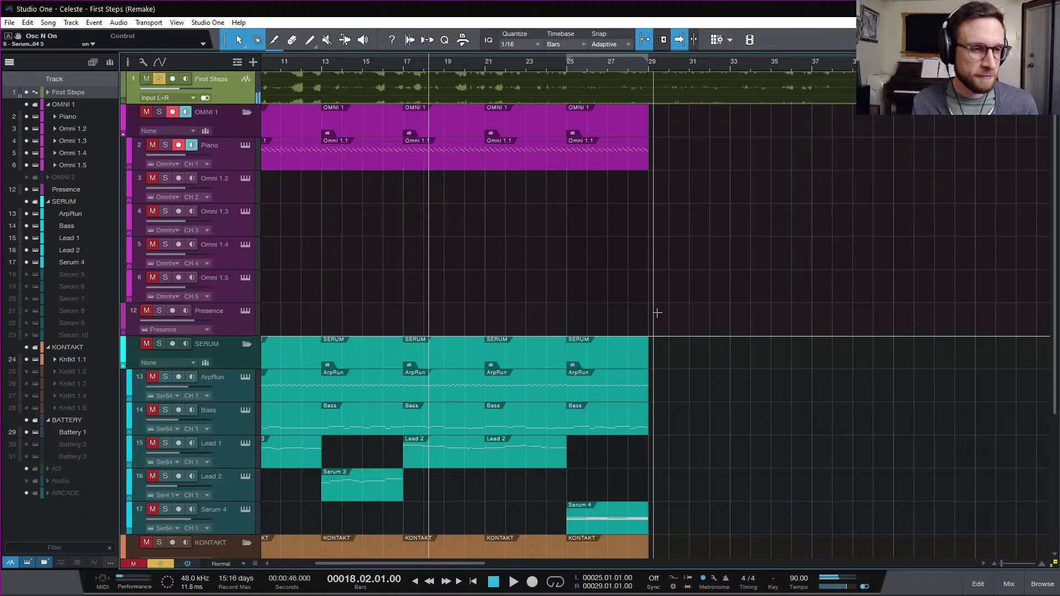
- Open the Battery 4 instrument of the Battery 1 track and select its boom kick cell
scroll(654, 311, down, 5)
click(245, 459)
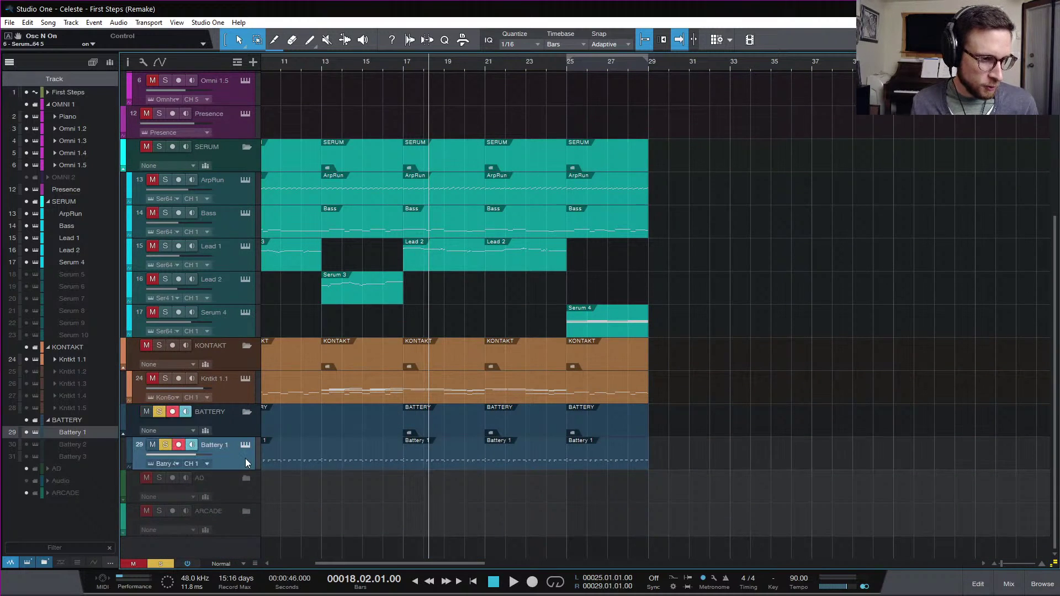
click(243, 442)
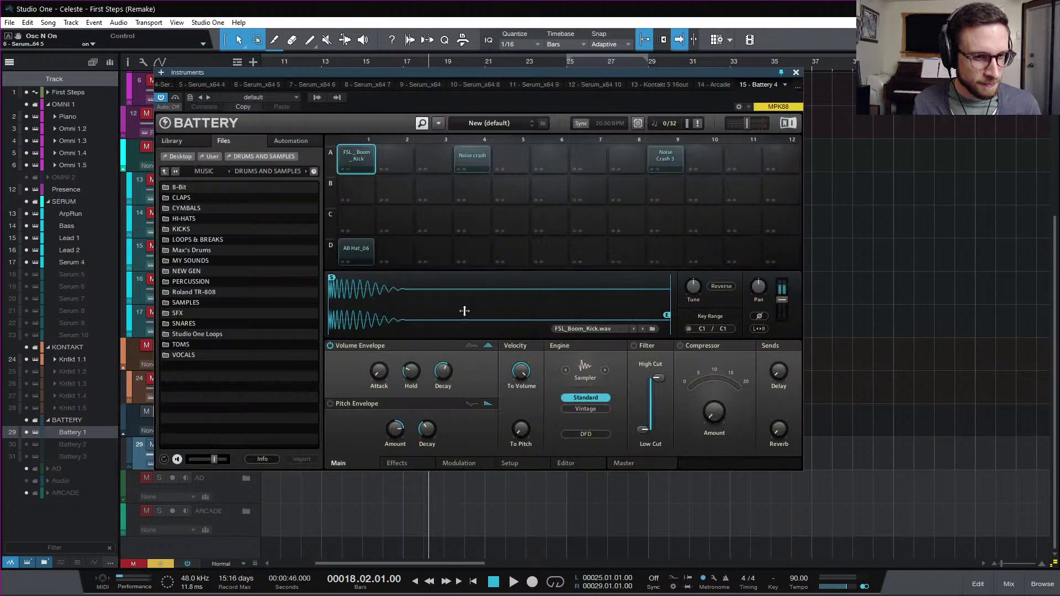
click(367, 156)
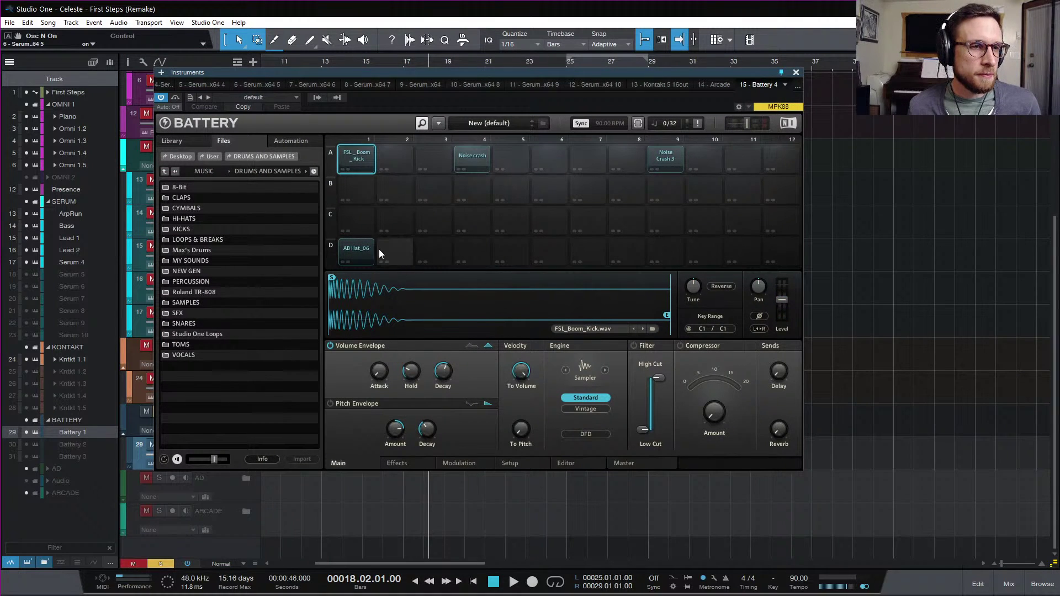
- Select the empty cell A3 in Battery 4 and browse to the Electro Heavy folder inside SNARES
click(439, 159)
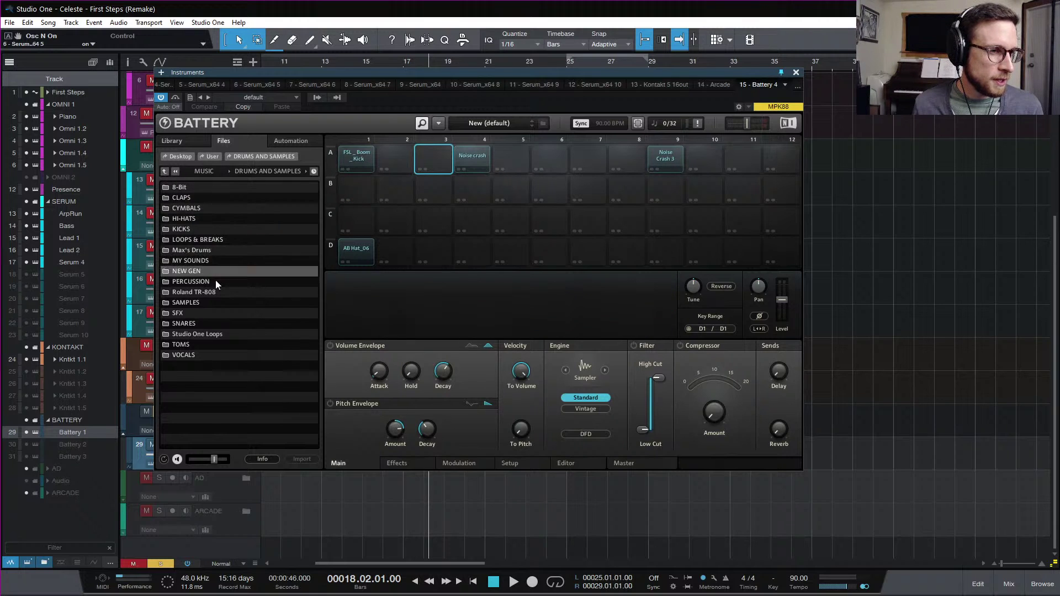
double_click(216, 322)
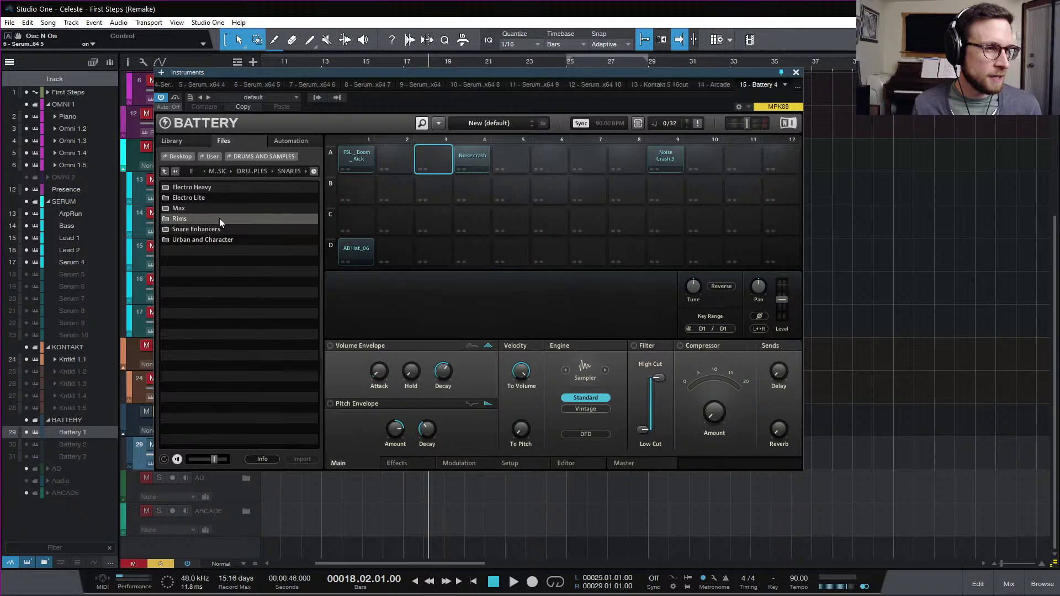
double_click(230, 190)
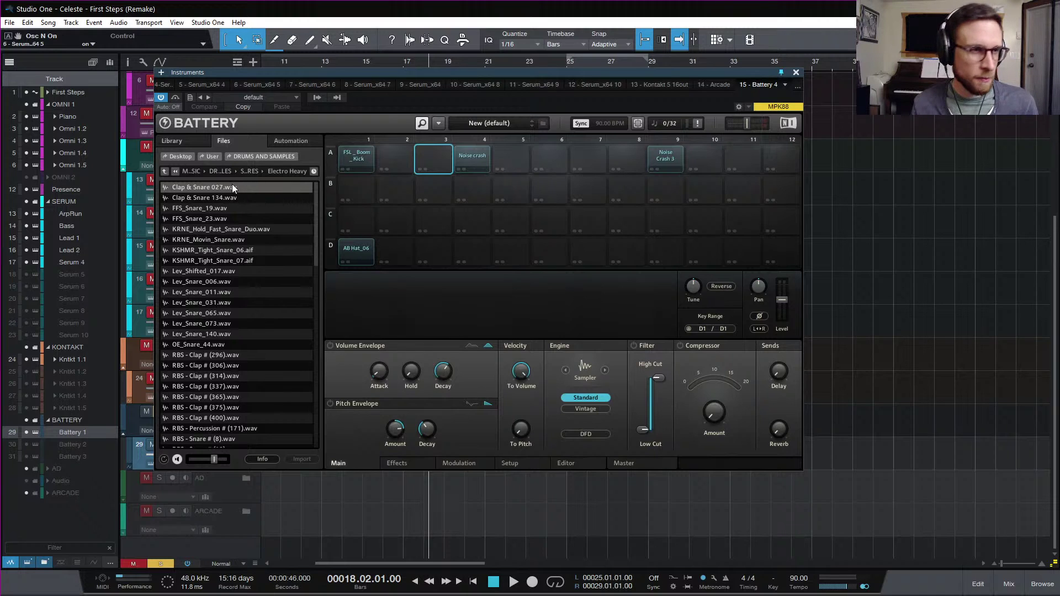
- Audition FFS_Snare, KSHMR_Tight_Snare and Lev_Snare samples in the Electro Heavy folder, lowering the browser's preview volume
click(266, 210)
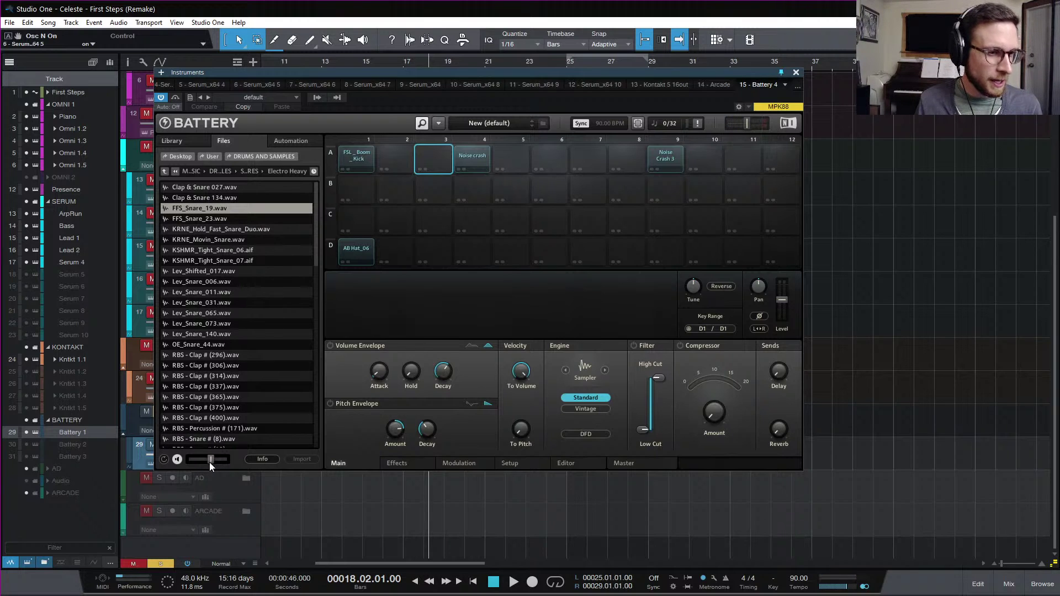
click(255, 218)
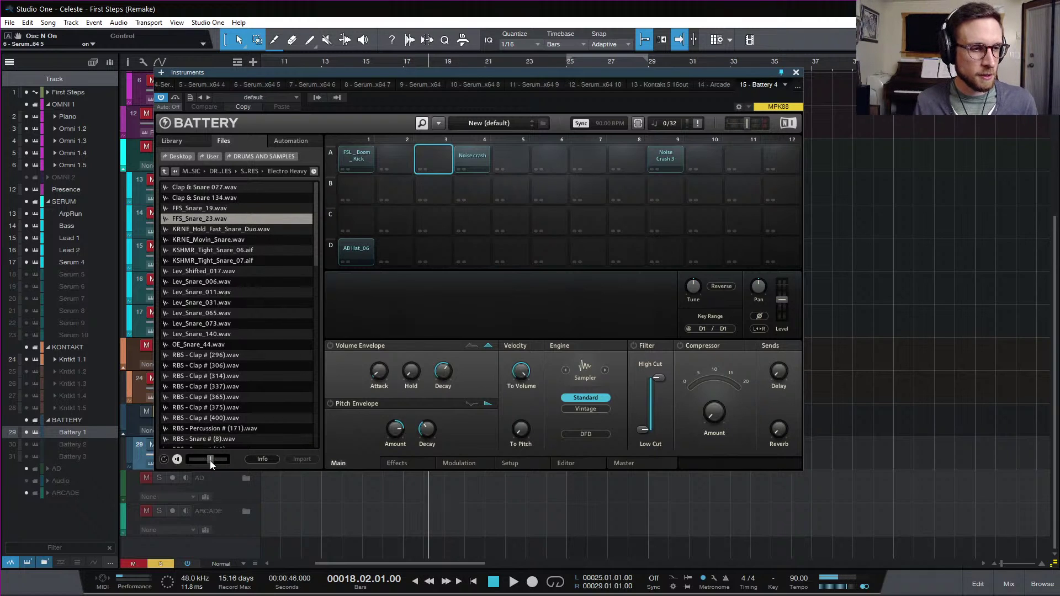
drag(206, 462, 203, 463)
click(236, 251)
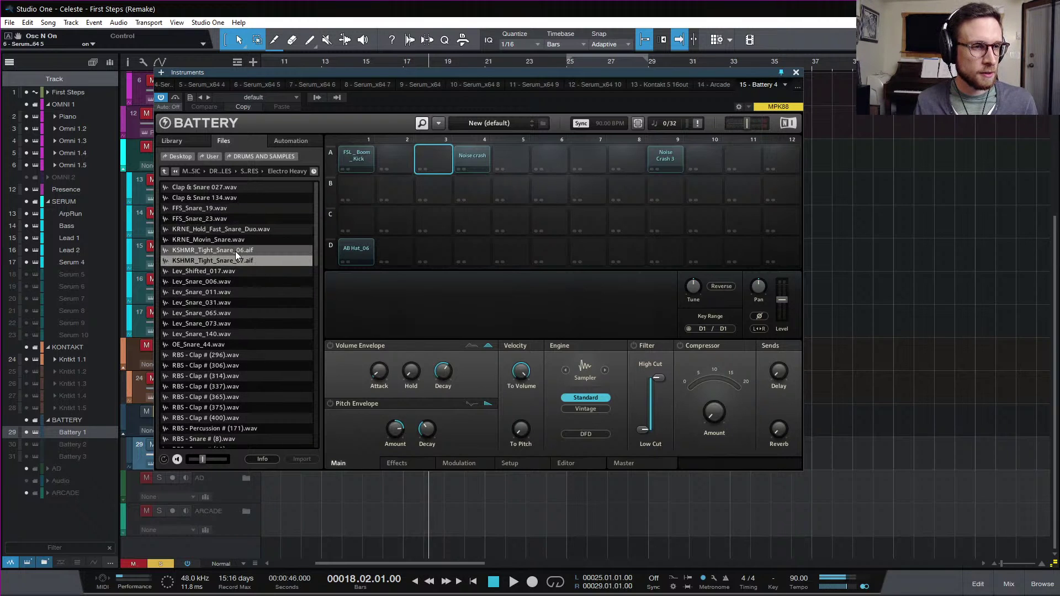
click(234, 280)
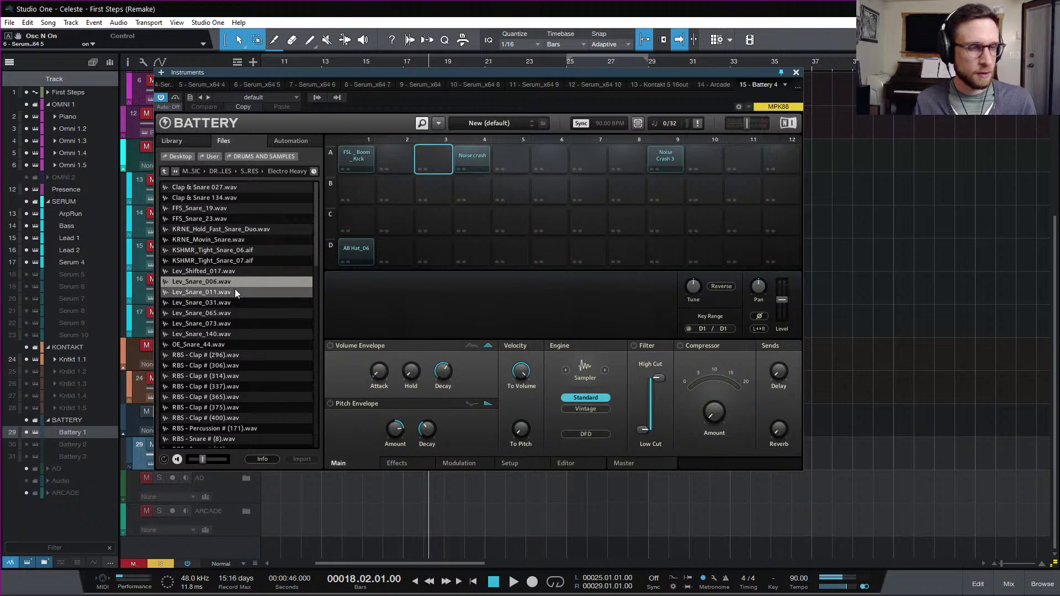
click(231, 272)
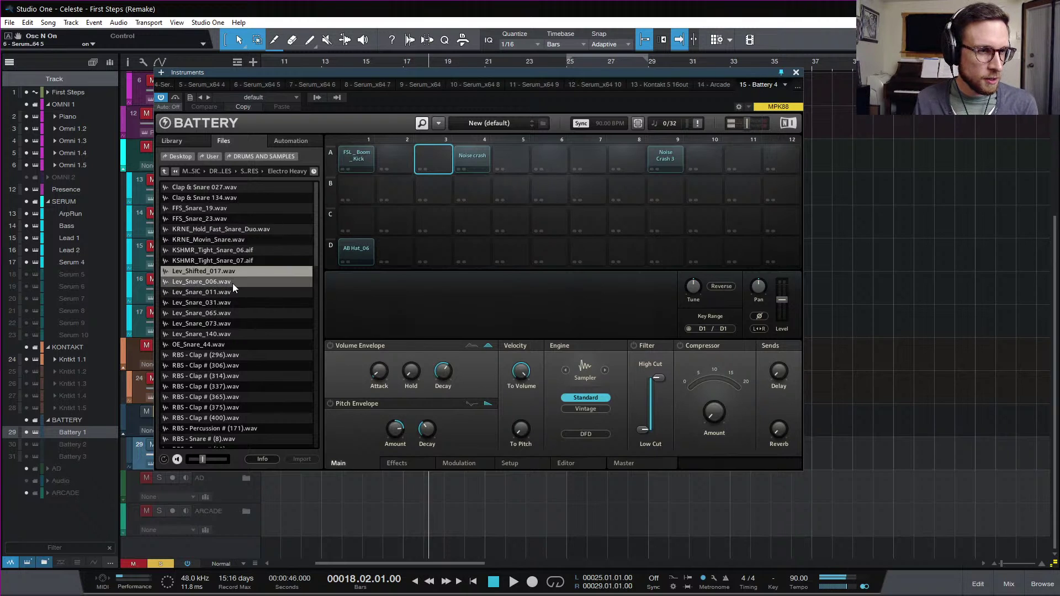
click(239, 301)
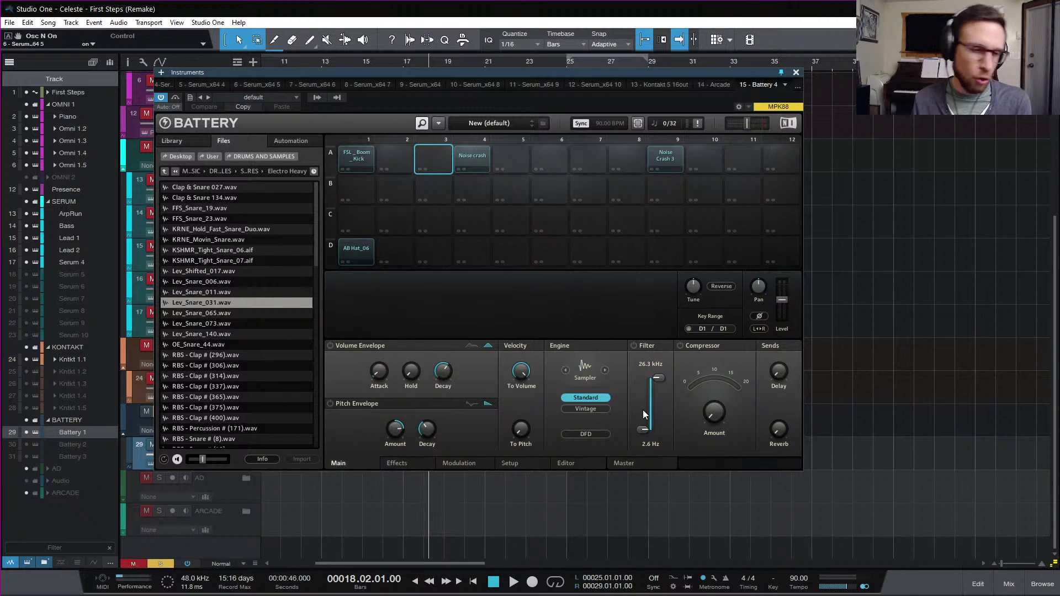
- Audition the samples below Lev_Snare_031.wav in the Electro Heavy folder one after another
key(Down)
key(Down)
key(Down)
key(Down)
key(Down)
key(Down)
key(Down)
key(Down)
key(Down)
key(Down)
key(Down)
key(Down)
key(Down)
key(Down)
key(Down)
key(Down)
key(Down)
key(Down)
key(Down)
- Move the Battery 4 window clear of the track list and replay the soloed reference around bar 18
drag(301, 73, 596, 231)
scroll(281, 187, up, 4)
scroll(298, 232, up, 2)
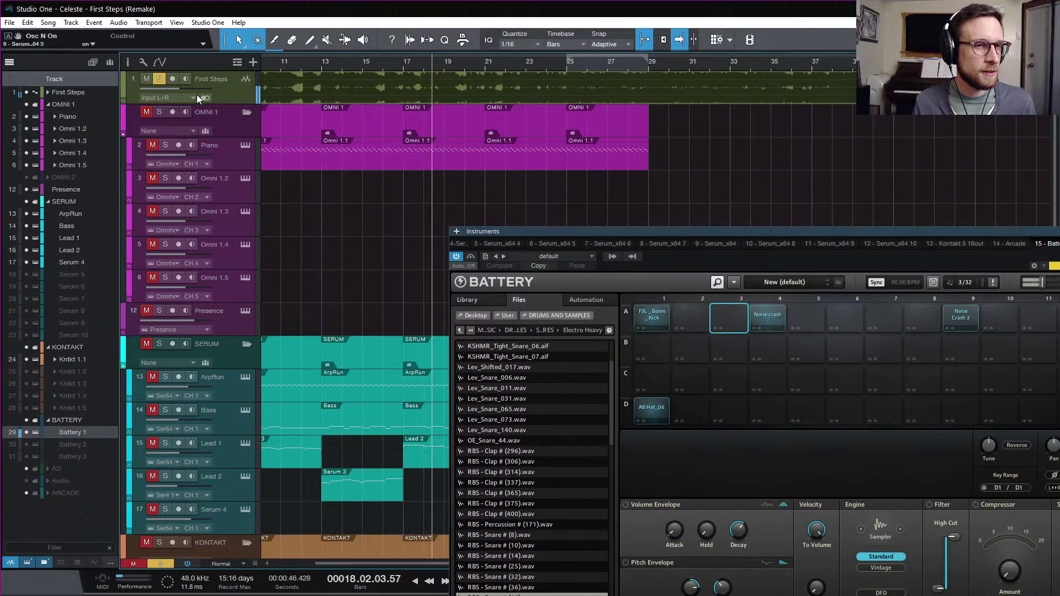
key(space)
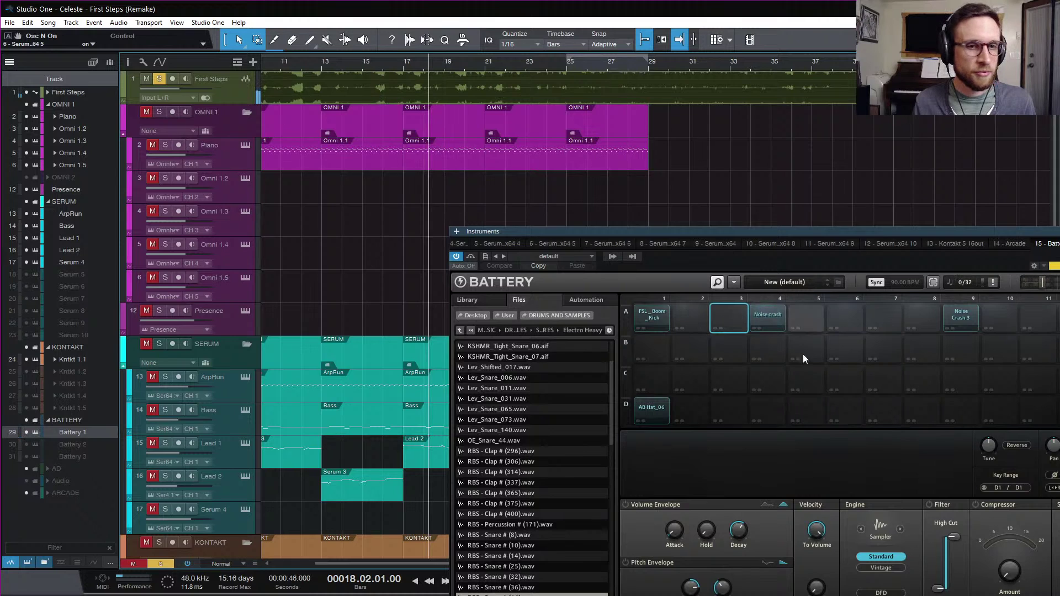
- Audition the RBS snare samples in the Electro Heavy folder and load RBS - Snare # (96).wav into cell A3
scroll(557, 576, down, 4)
scroll(557, 577, down, 4)
scroll(558, 578, down, 2)
scroll(557, 577, down, 3)
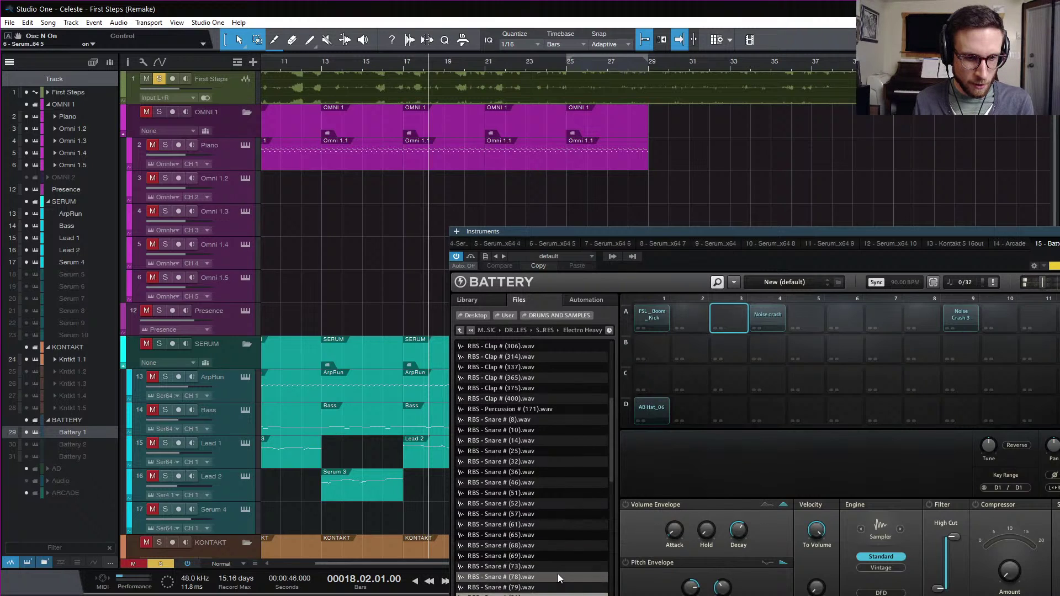
scroll(557, 577, down, 5)
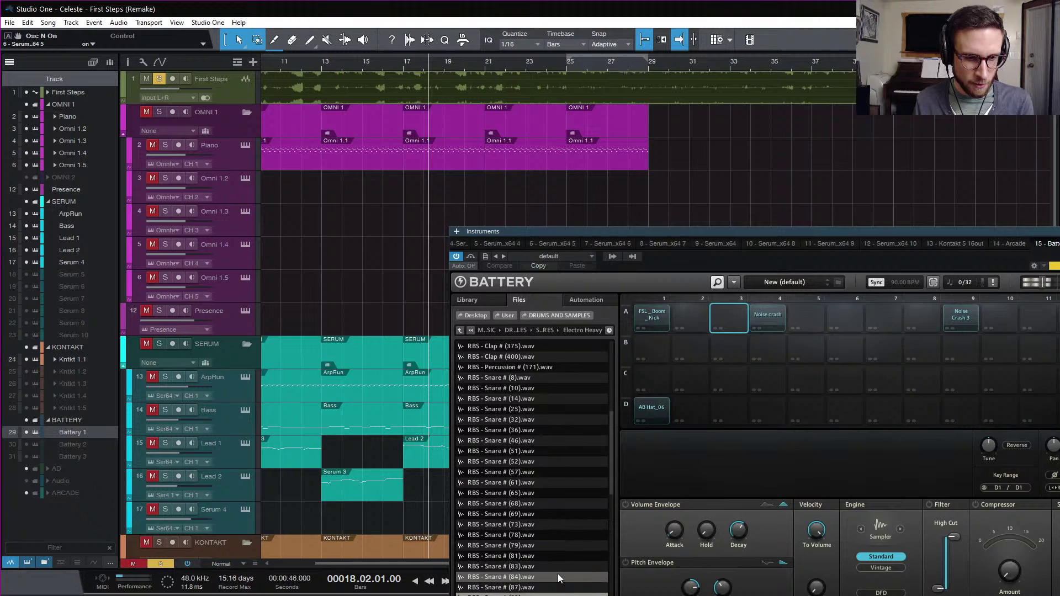
key(Up)
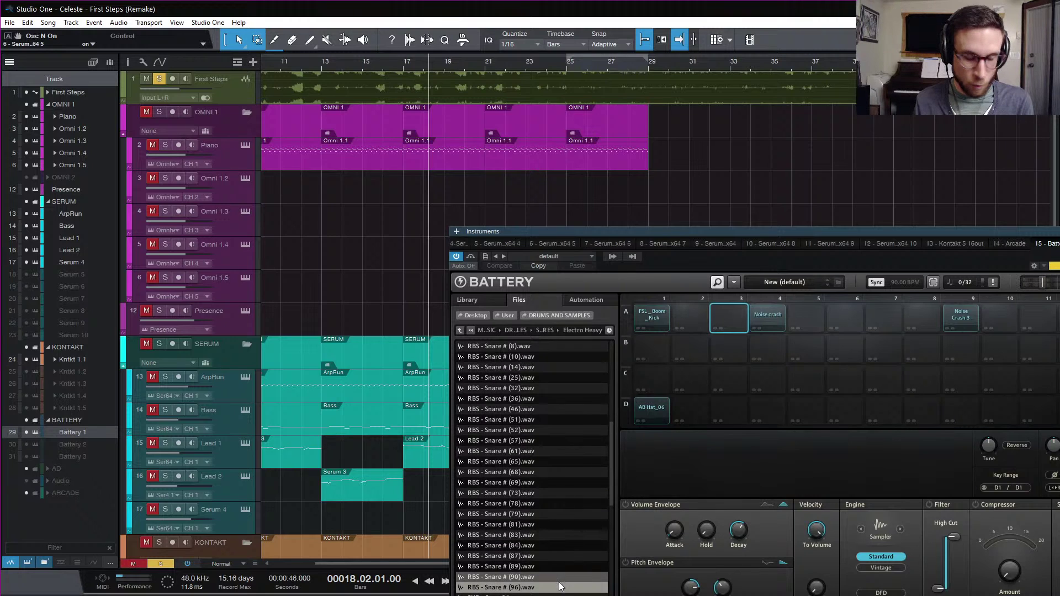
double_click(561, 588)
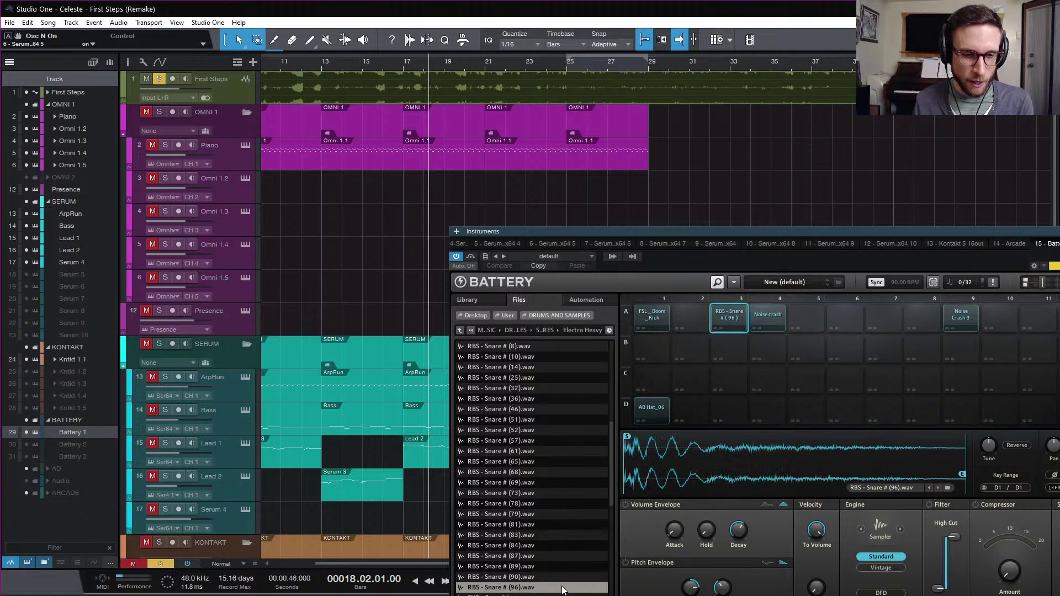
- Audition the remaining Electro Heavy samples from SHDe-Snare34.wav down to XF_SnrLayer43.wav
scroll(575, 565, down, 1)
scroll(575, 566, down, 6)
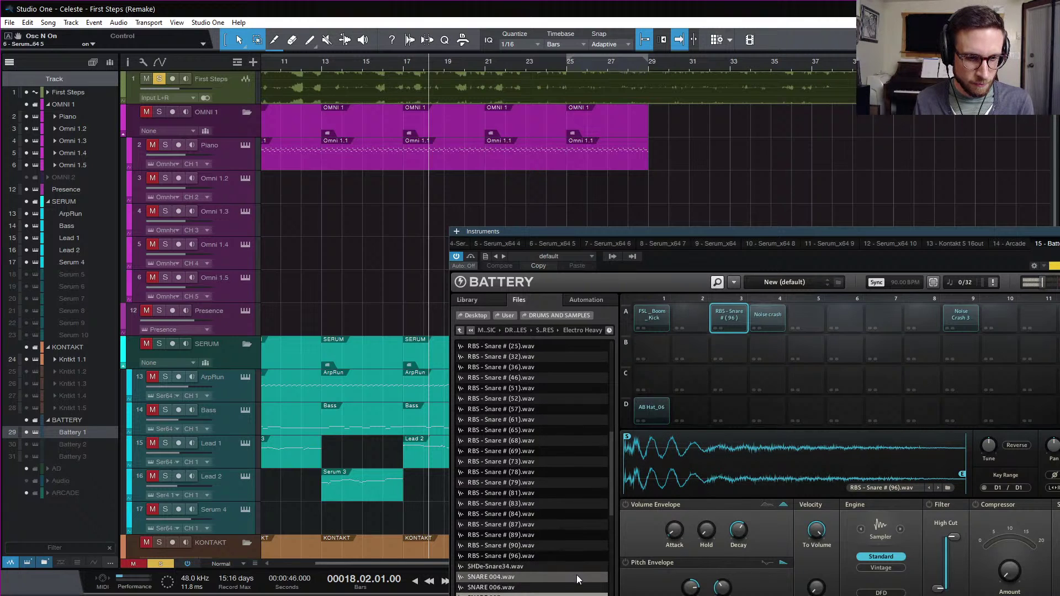
scroll(578, 580, down, 4)
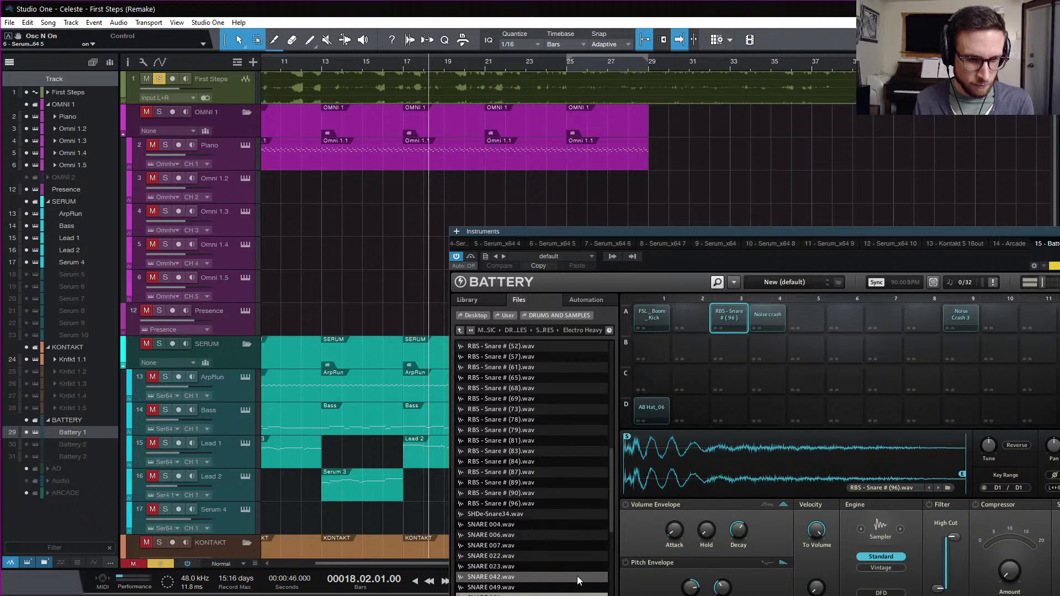
scroll(578, 581, down, 4)
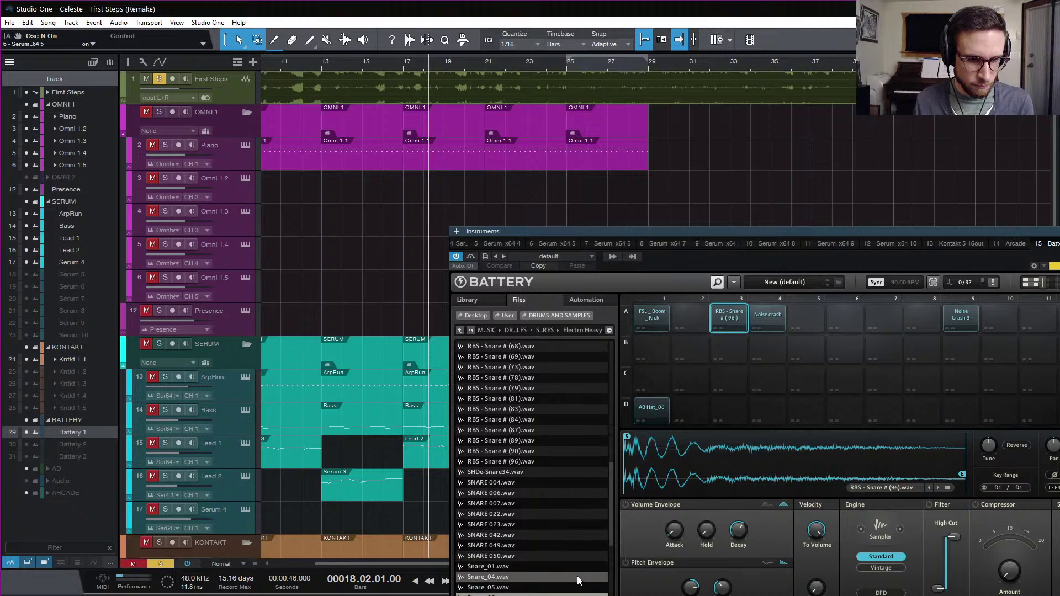
scroll(577, 580, down, 5)
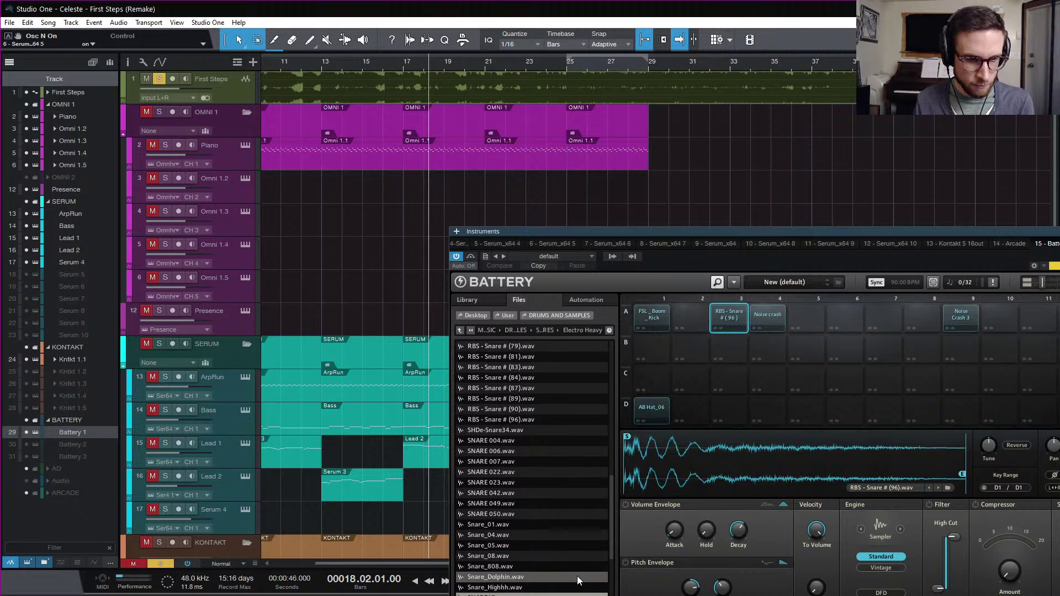
scroll(578, 580, down, 1)
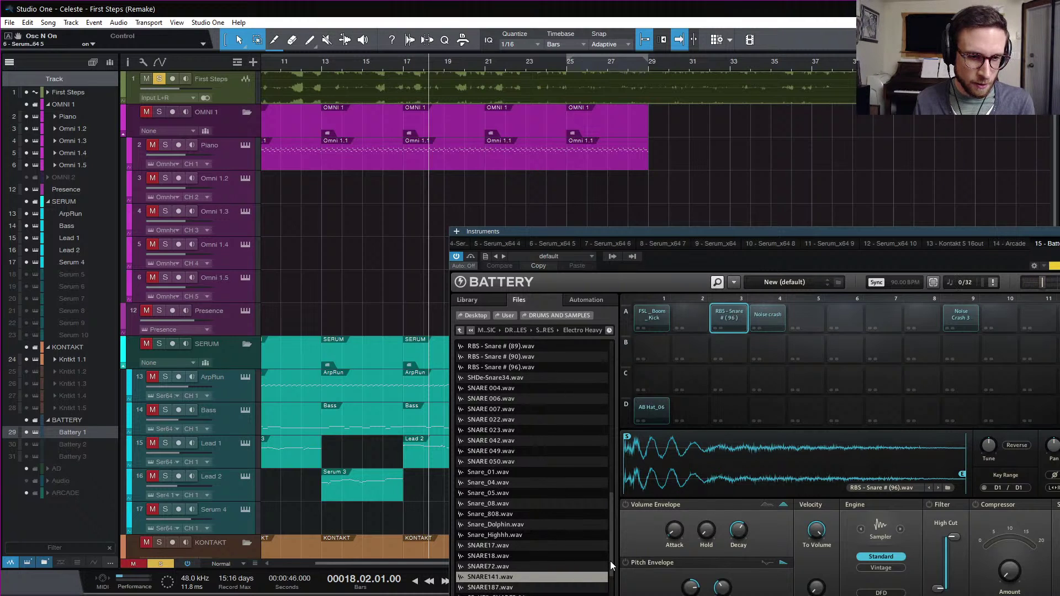
scroll(580, 572, down, 1)
scroll(582, 570, down, 6)
scroll(582, 568, down, 2)
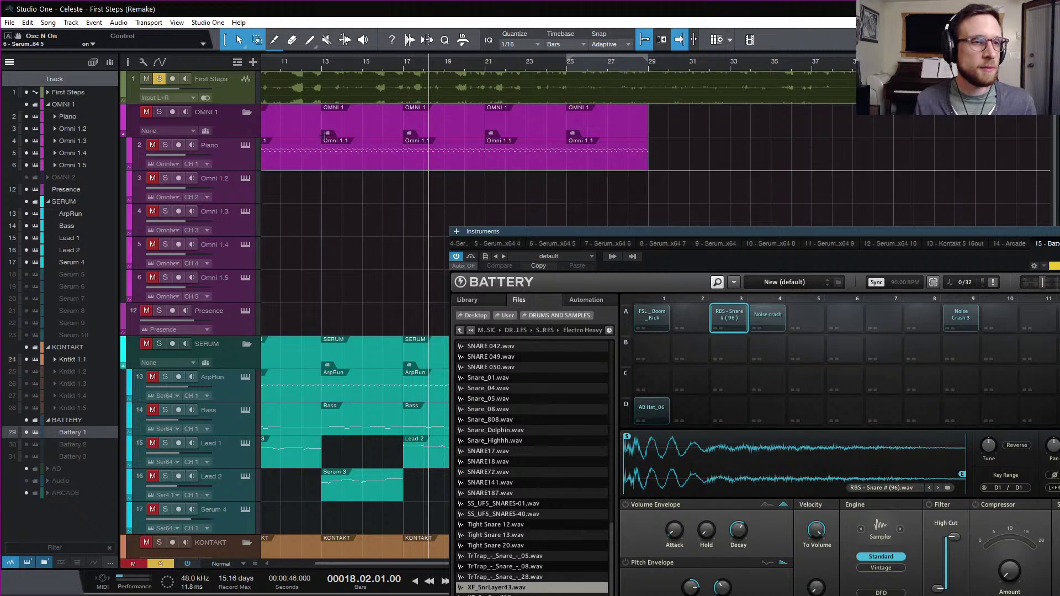
- Replay the soloed reference around bar 18 and compare it with the snare in cell A3
key(space)
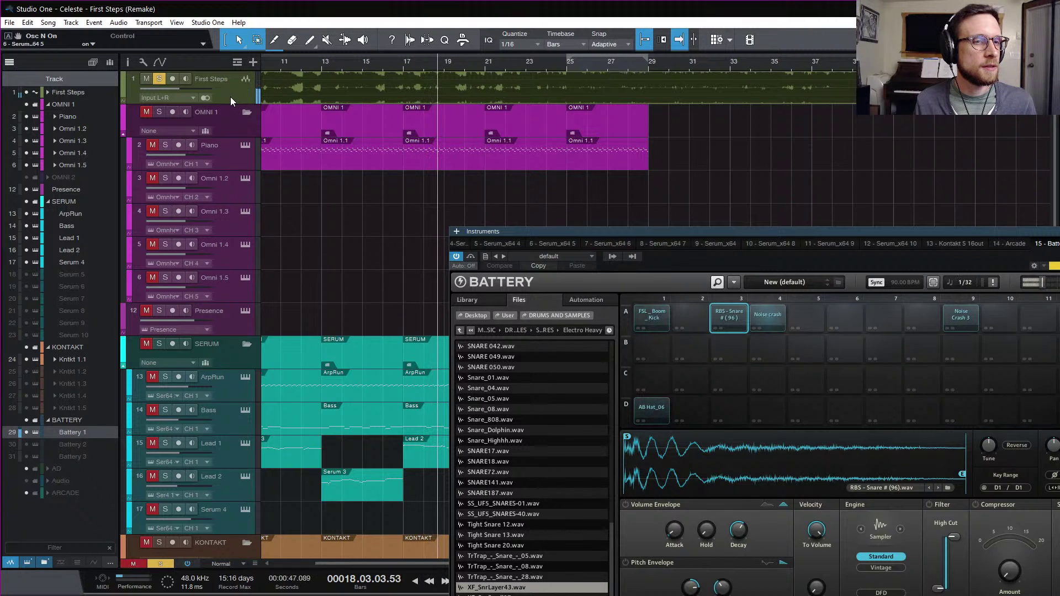
key(space)
key(space)
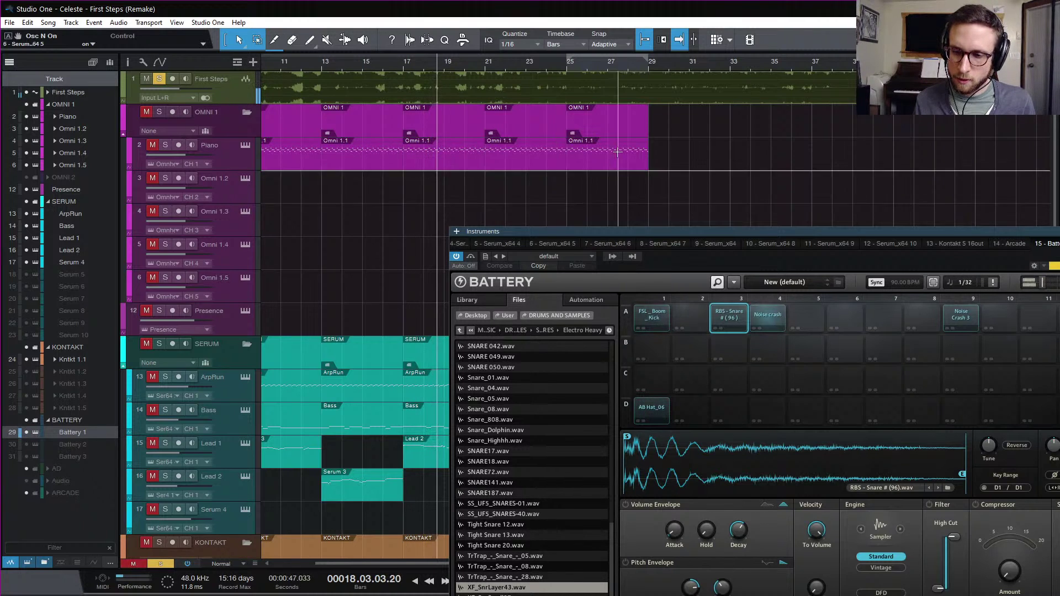
key(space)
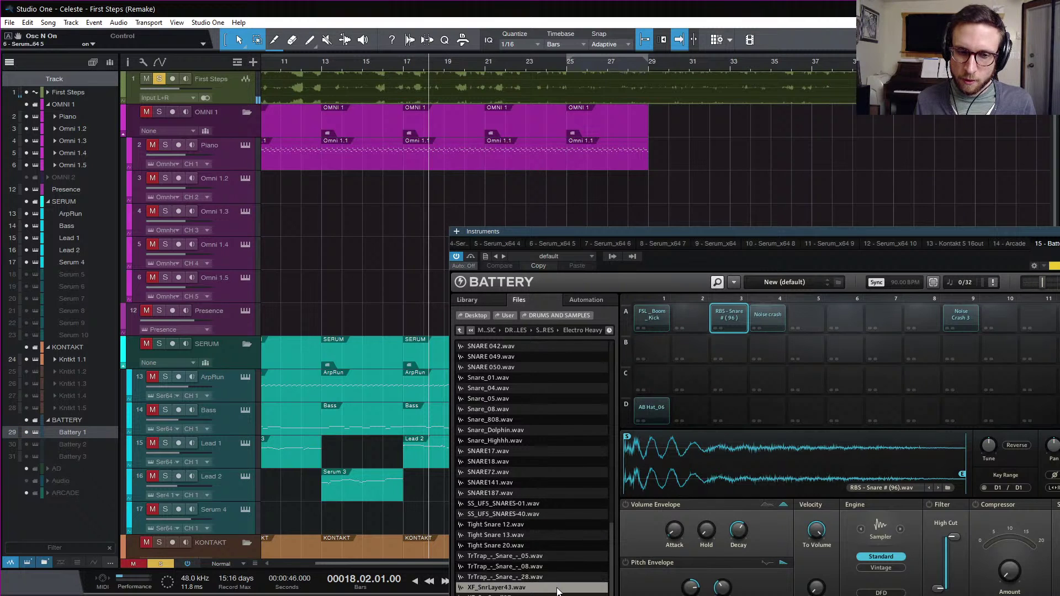
click(735, 318)
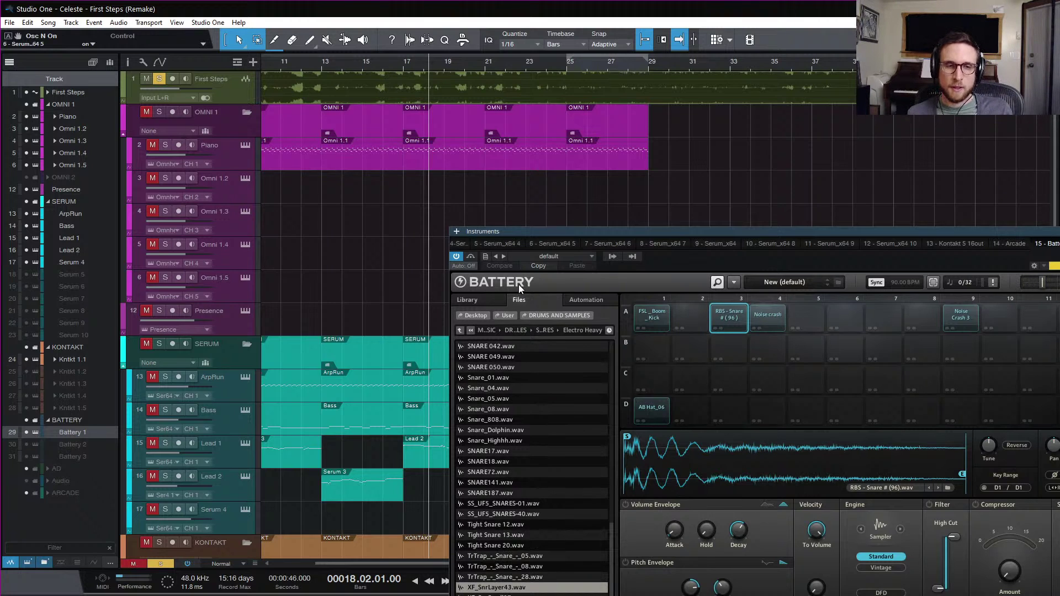
click(735, 318)
key(space)
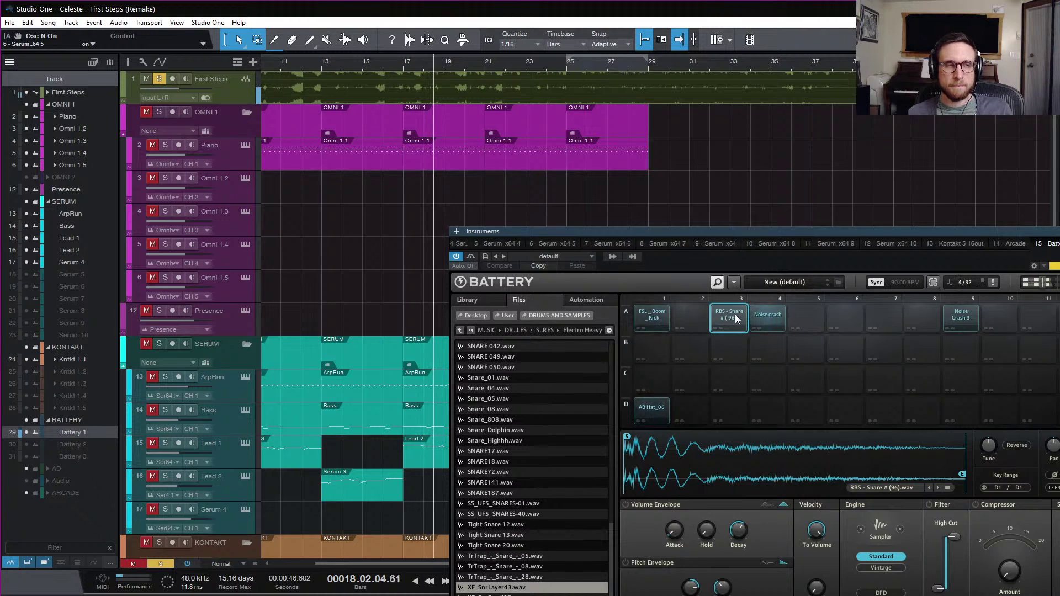
key(space)
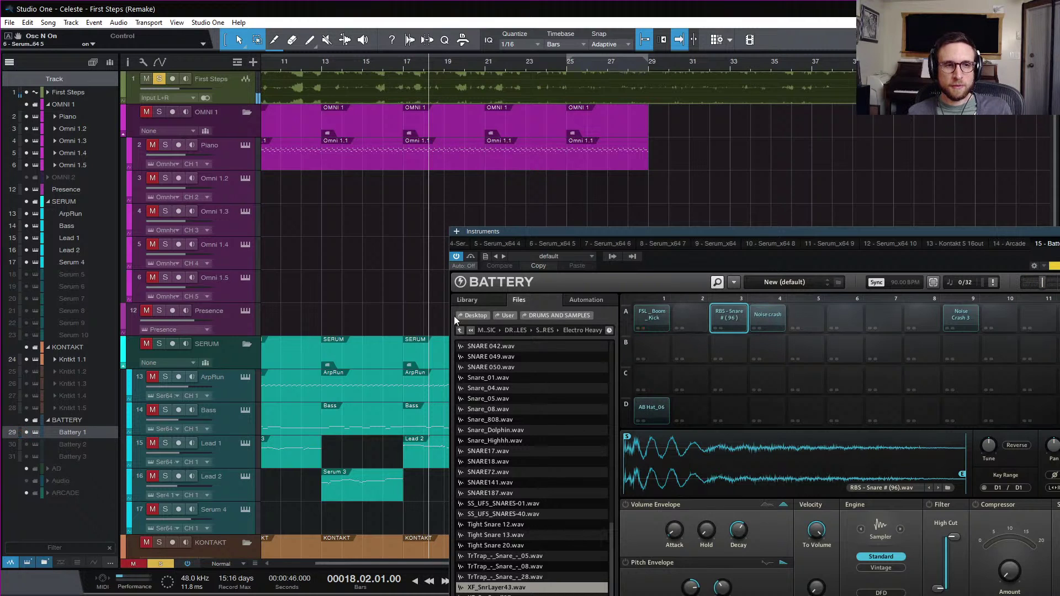
- Browse to the Electro Lite folder inside SNARES and audition OE_Snare_23.wav
click(460, 331)
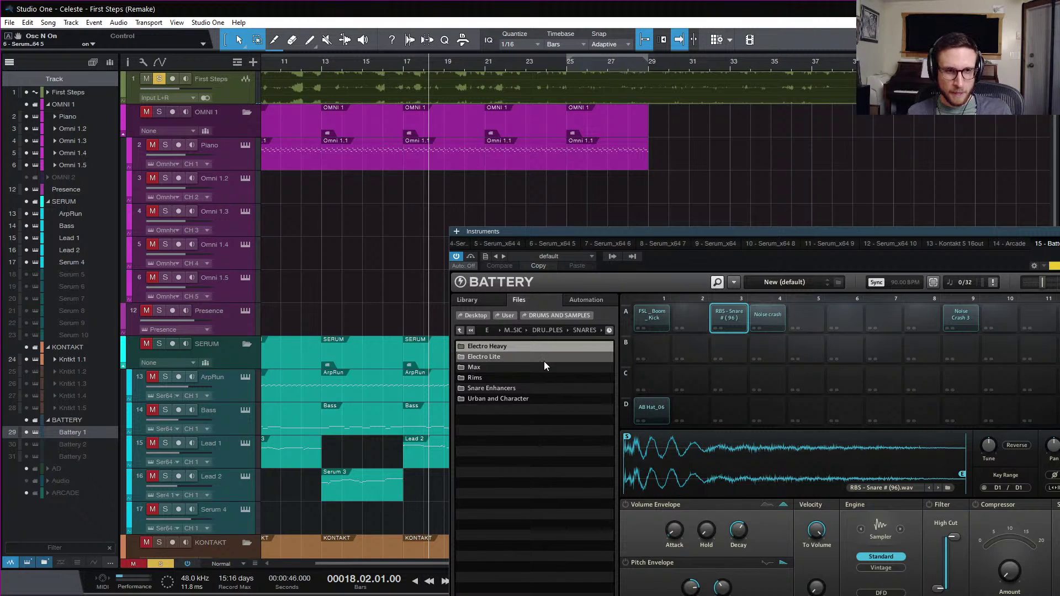
double_click(516, 356)
click(612, 377)
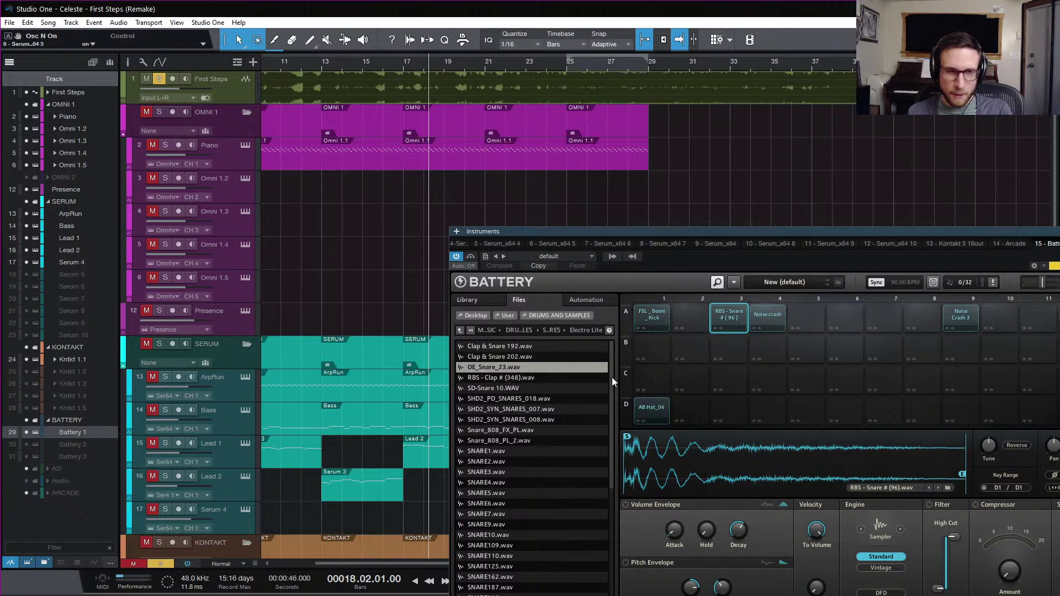
- Audition the Electro Lite samples below OE_Snare_23.wav one after another, through the numbered SNARE files
key(Down)
key(Down)
key(Down)
key(Down)
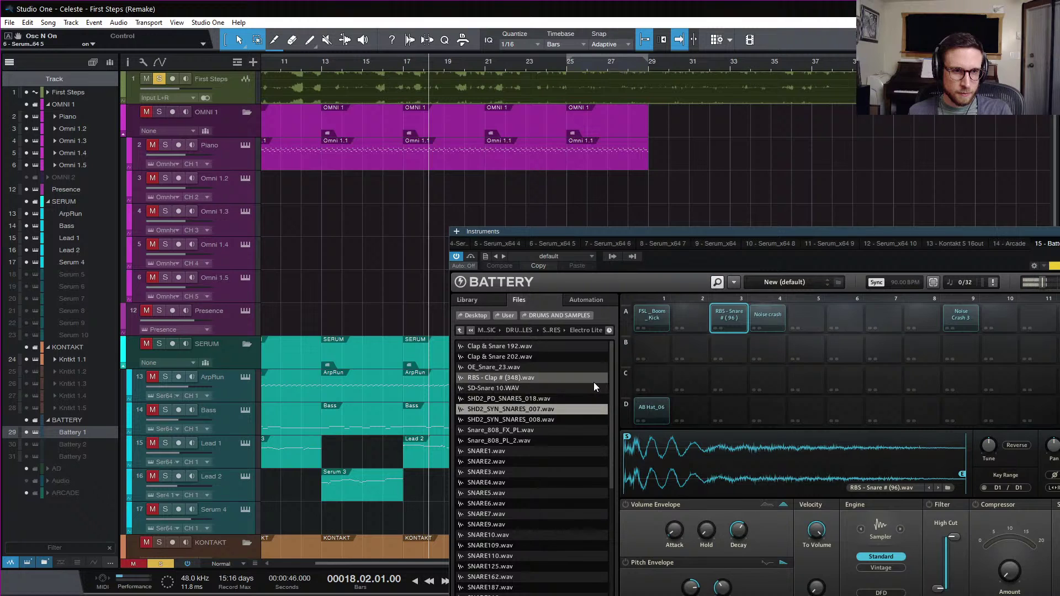
key(Down)
key(Down)
key(Down)
key(Down)
key(Down)
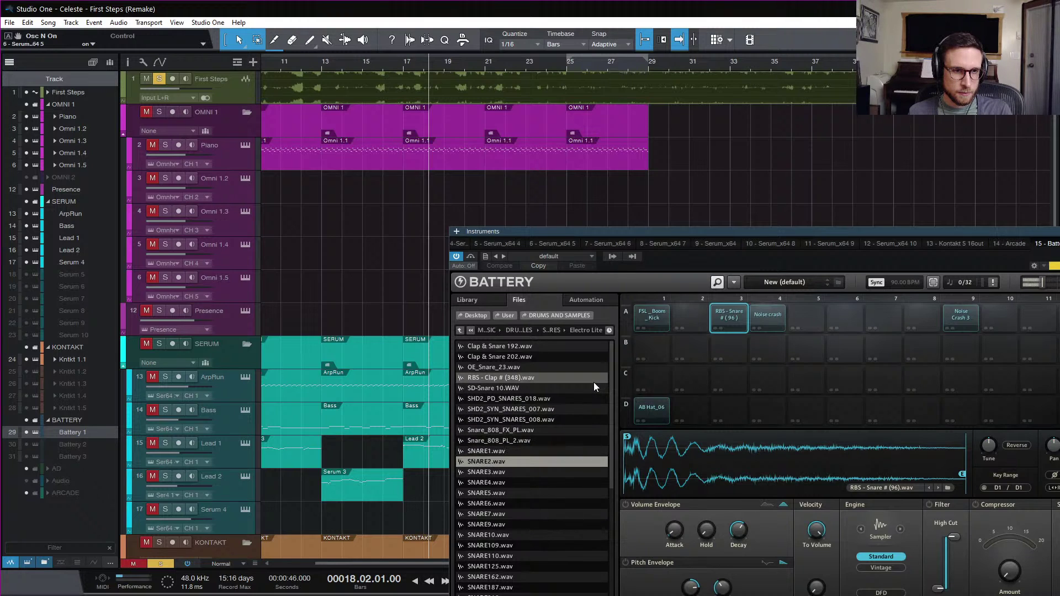
key(Down)
key(Down)
key(Down)
key(Down)
key(Down)
key(Down)
key(Down)
key(Down)
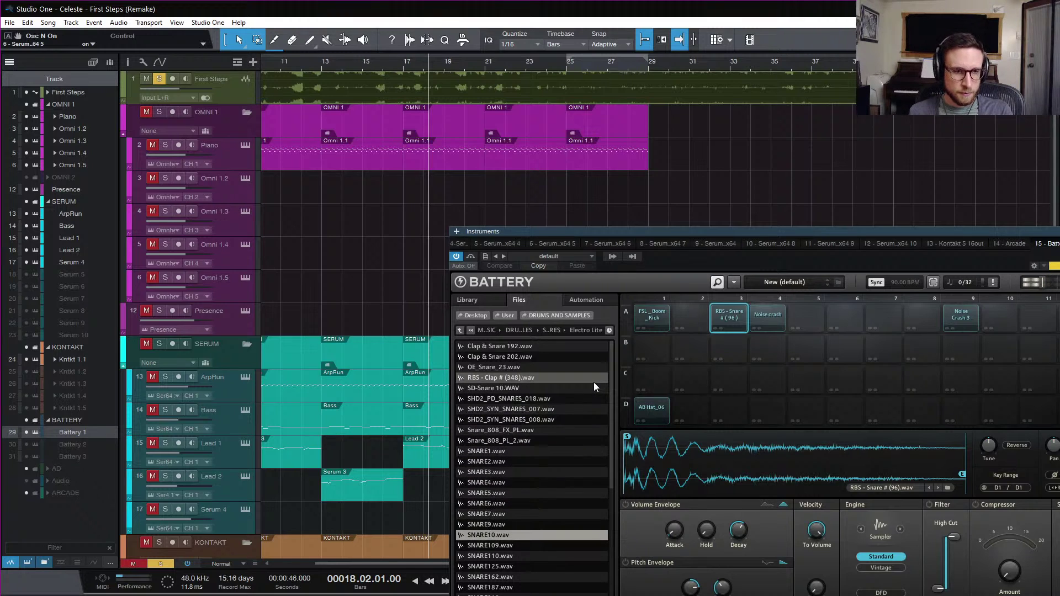
key(Down)
key(Down)
key(Down)
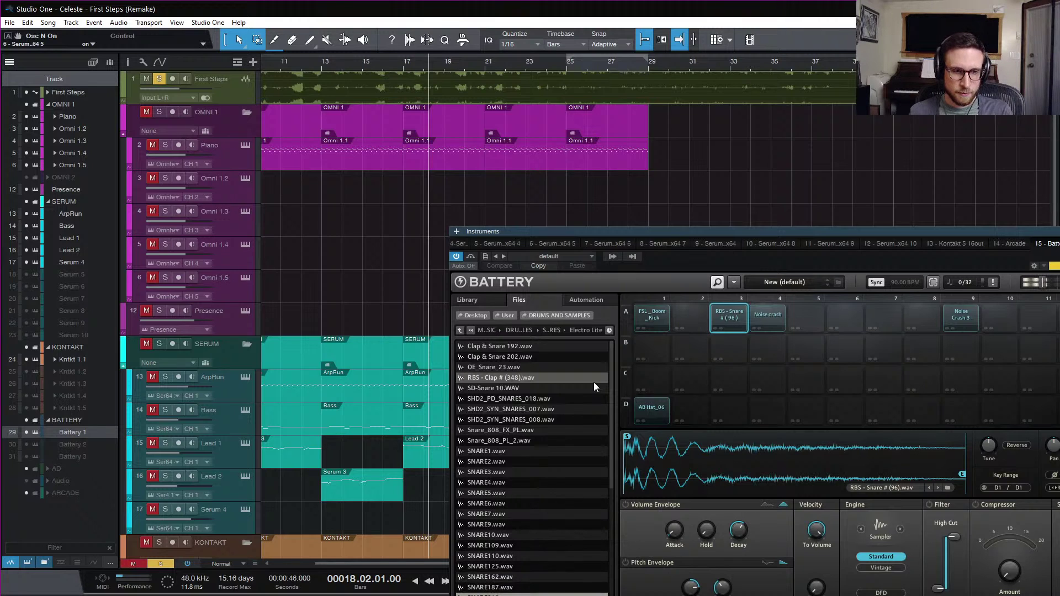
key(Down)
key(Down)
key(Down)
key(Down)
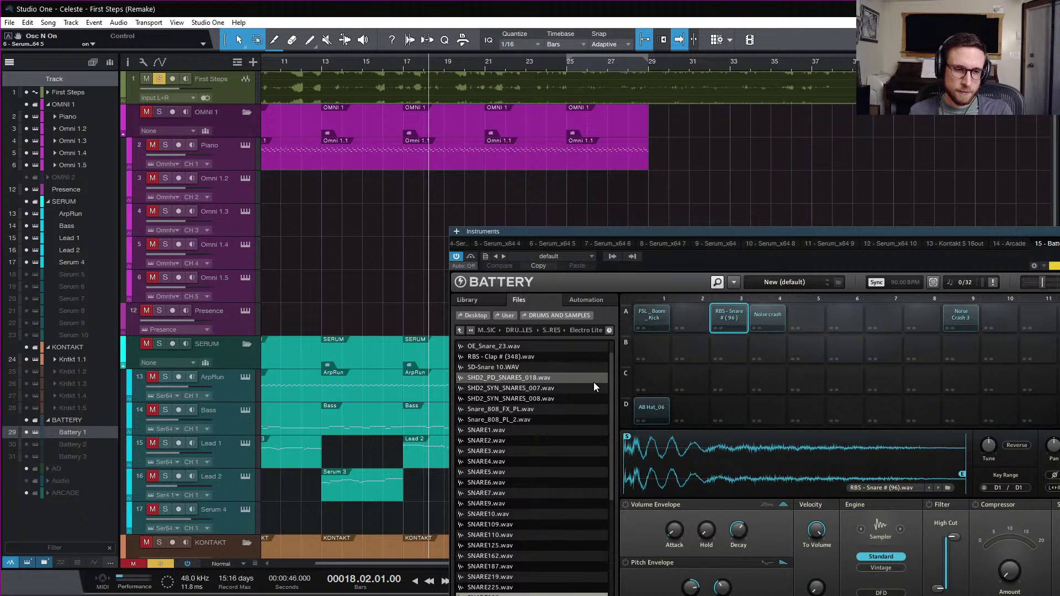
- Replay the reference at bar 18 and audition the Electro Lite samples from SNARE255.wav down to the UF4_Hi-Fi_Lo-Fi files
key(Up)
key(space)
key(space)
key(Down)
key(Down)
key(Down)
key(Down)
key(Down)
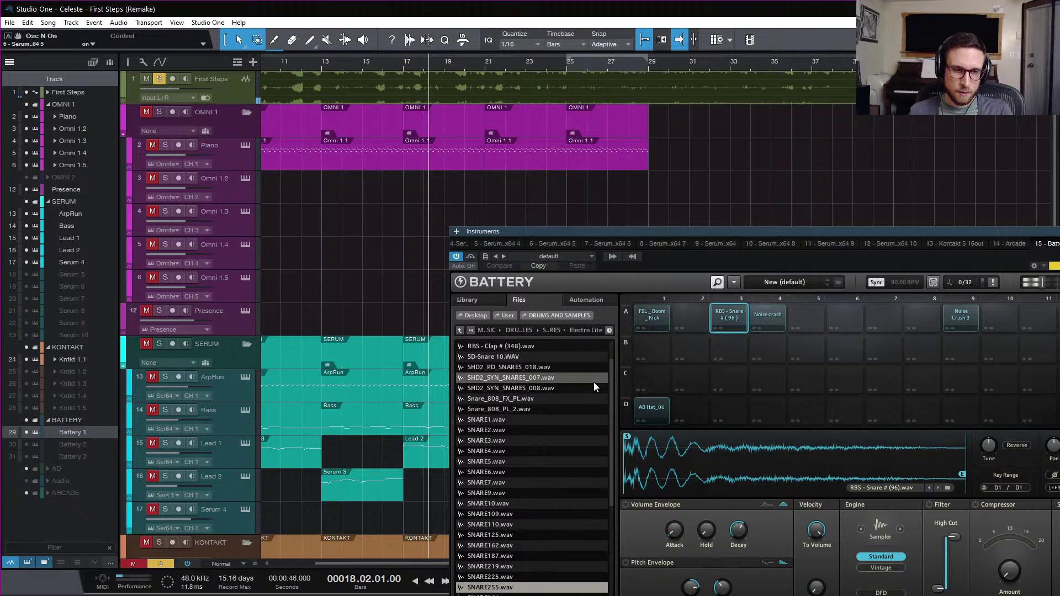
key(Down)
key(Down)
key(Down)
key(Down)
key(Down)
key(Down)
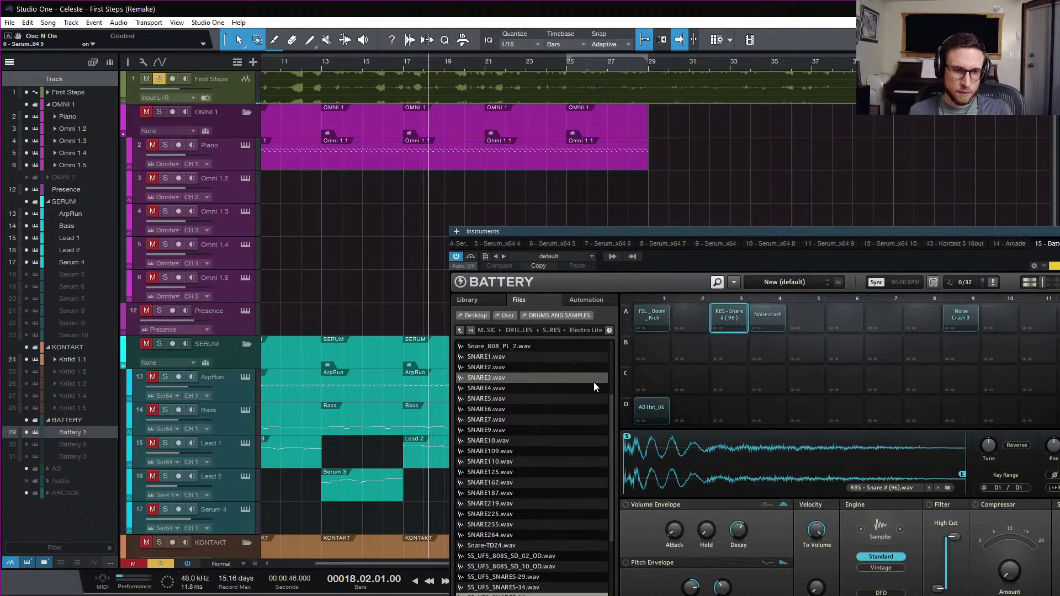
key(Down)
key(Down)
key(Down)
key(Down)
key(Down)
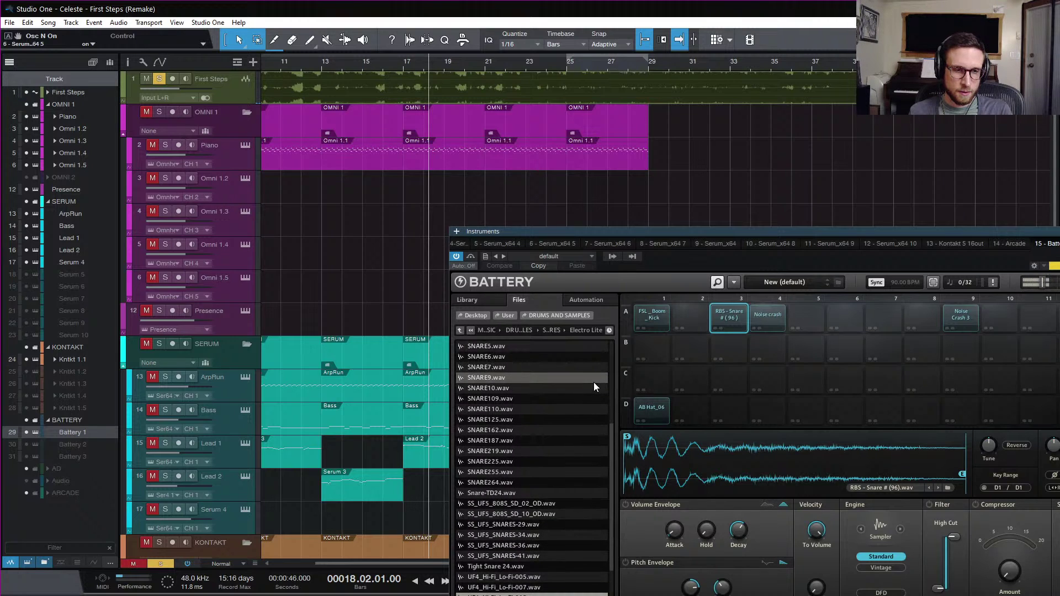
- Audition further Electro Lite samples and load UF4_Hi-Fi_Lo-Fi-007.wav into cell B3
scroll(594, 382, down, 2)
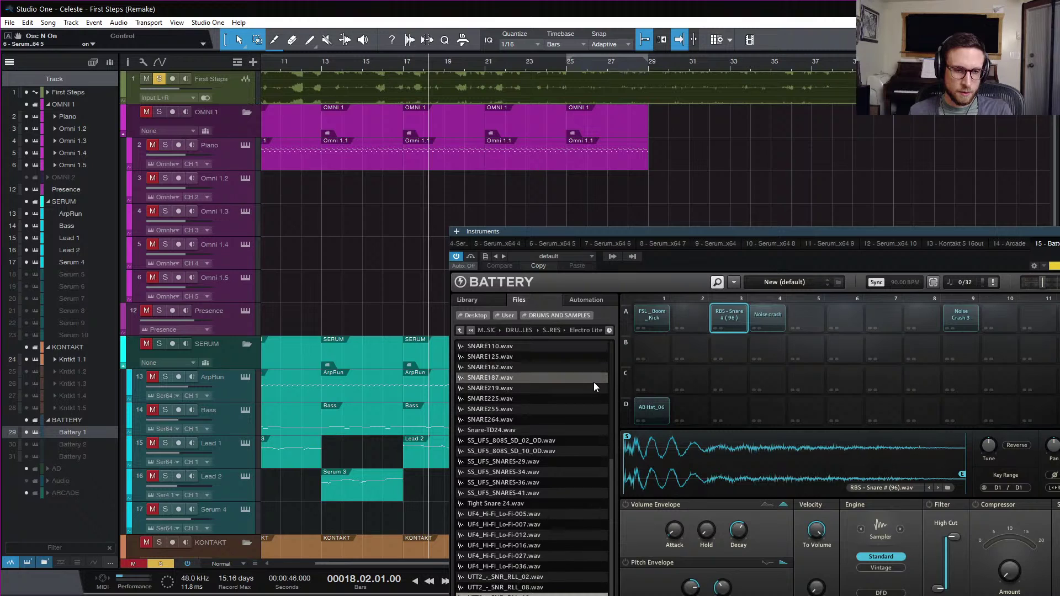
click(555, 529)
drag(561, 528, 731, 349)
- Play the snare in cell A3 and compare it with the soloed reference at bar 18
click(730, 317)
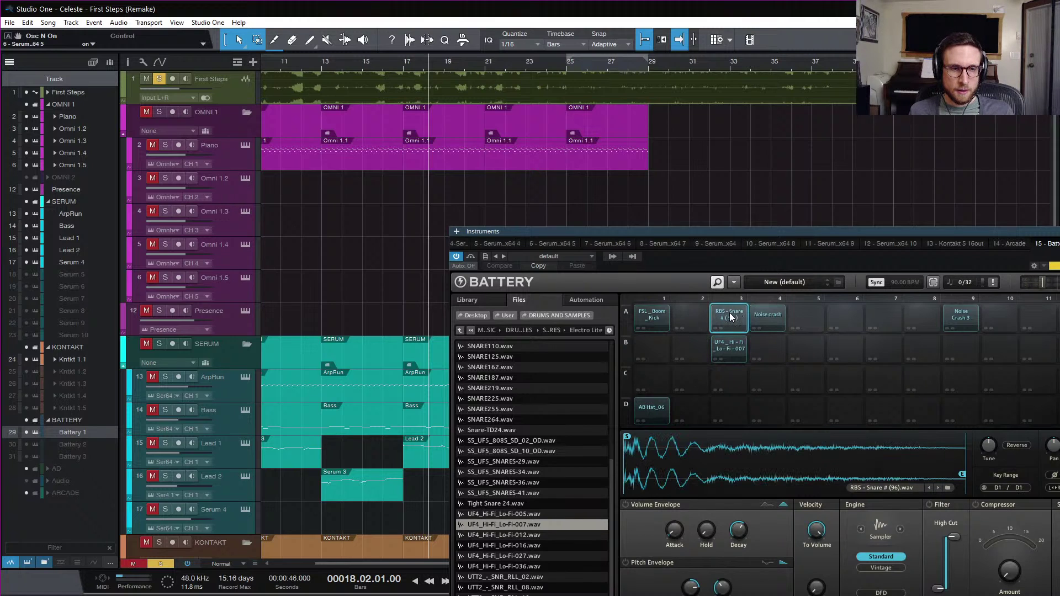
key(space)
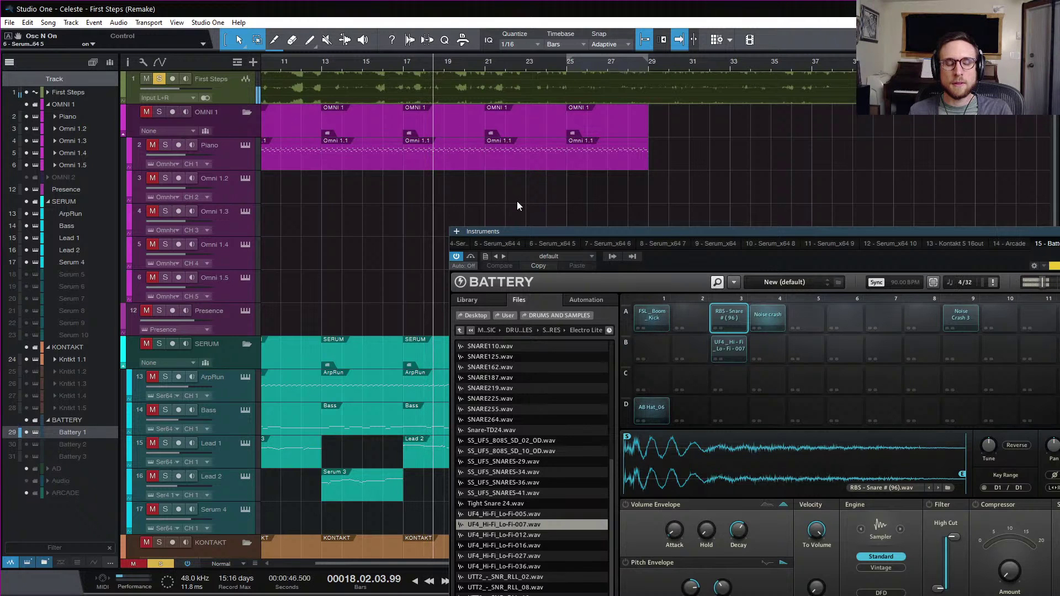
key(space)
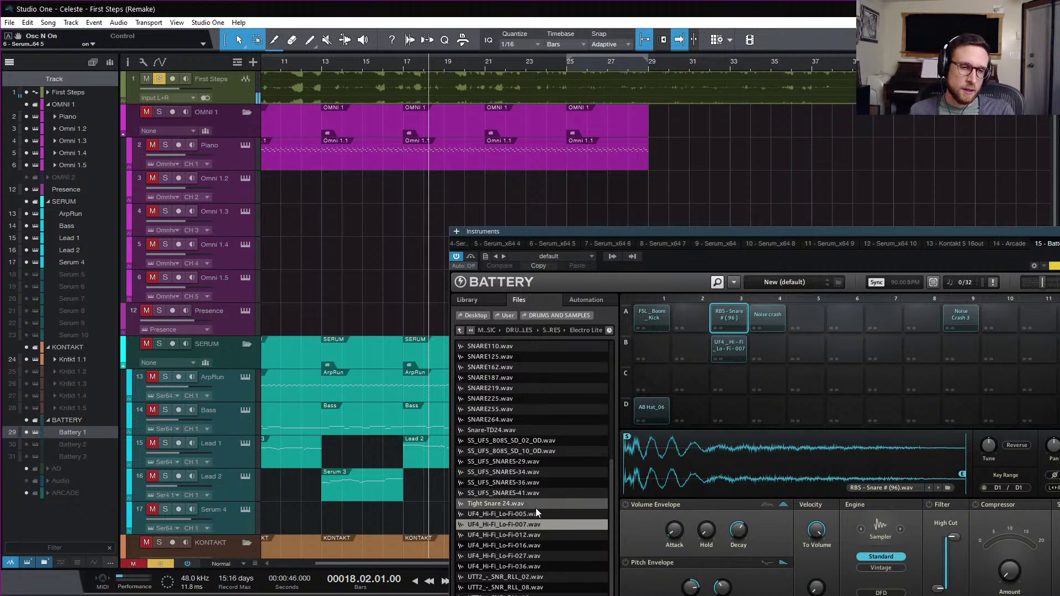
- Audition the Electro Lite samples upward from UF4_Hi-Fi_Lo-Fi-007.wav to SNARE187.wav, repeating some for comparison
key(Up)
key(Up)
key(Up)
key(Up)
key(Up)
key(Up)
key(Up)
key(Up)
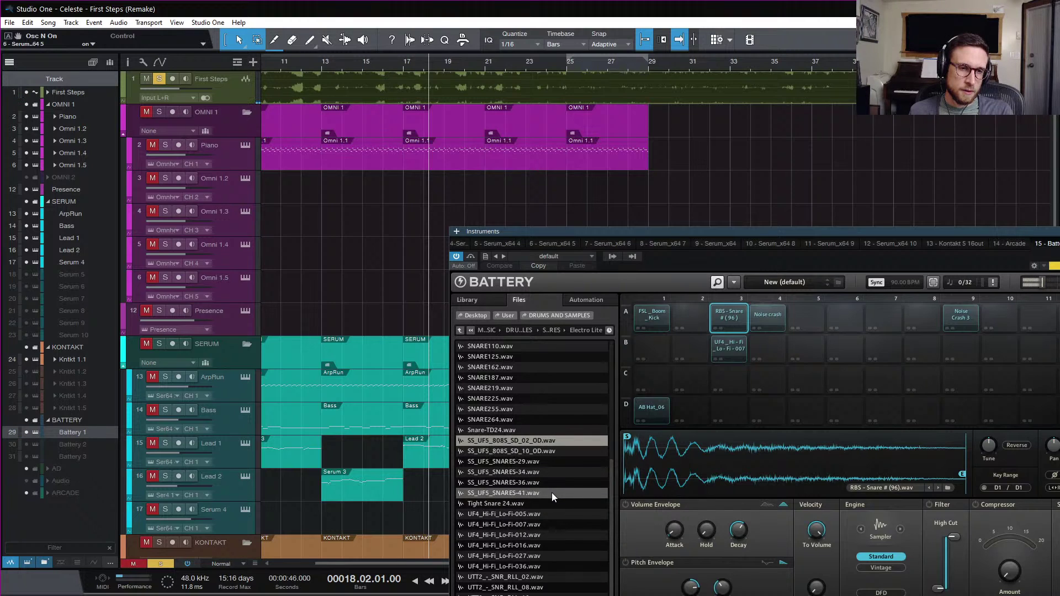
key(Up)
key(Down)
key(Up)
key(Up)
key(Up)
key(Up)
key(Down)
key(Up)
key(Up)
key(Up)
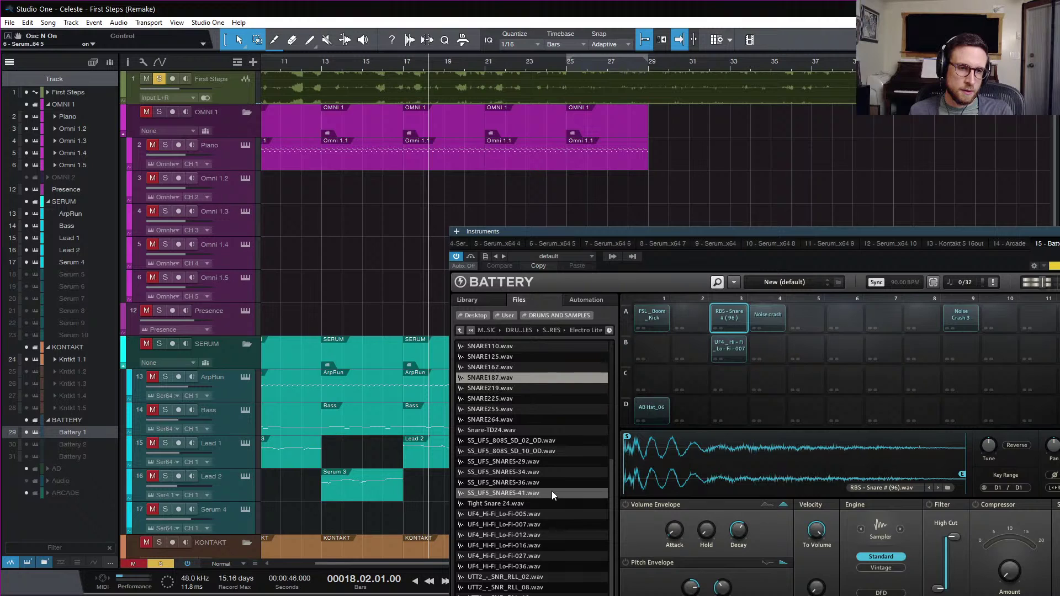
- Audition SNARE187.wav once more and compare it with the reference at bar 18
key(Up)
key(Down)
key(space)
key(space)
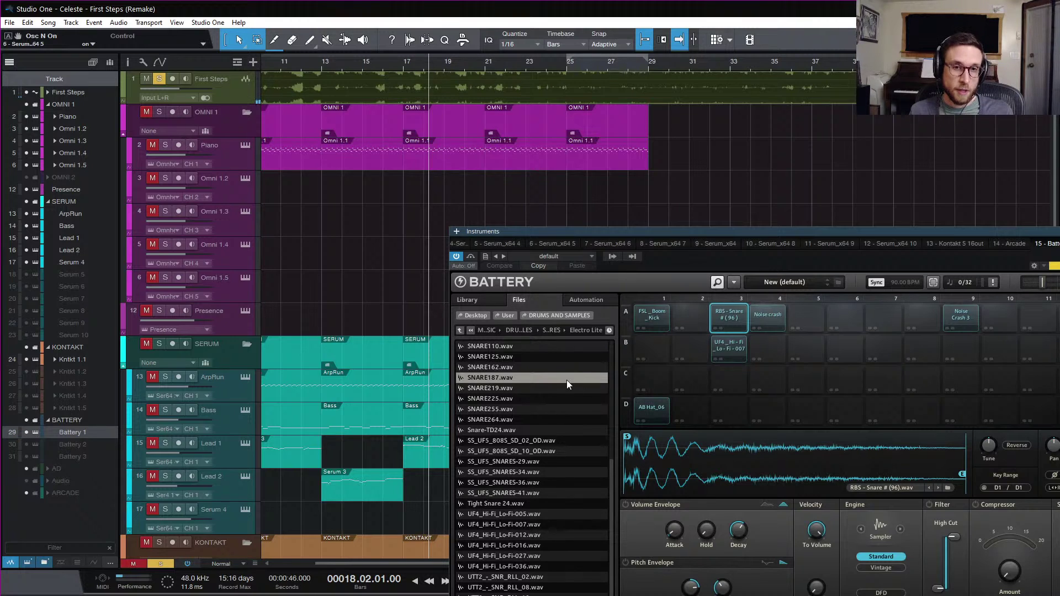
- Replace the snare sample in cell A3 with SNARE187.wav and compare it with the song playback
drag(568, 374, 729, 318)
click(735, 344)
click(728, 315)
key(space)
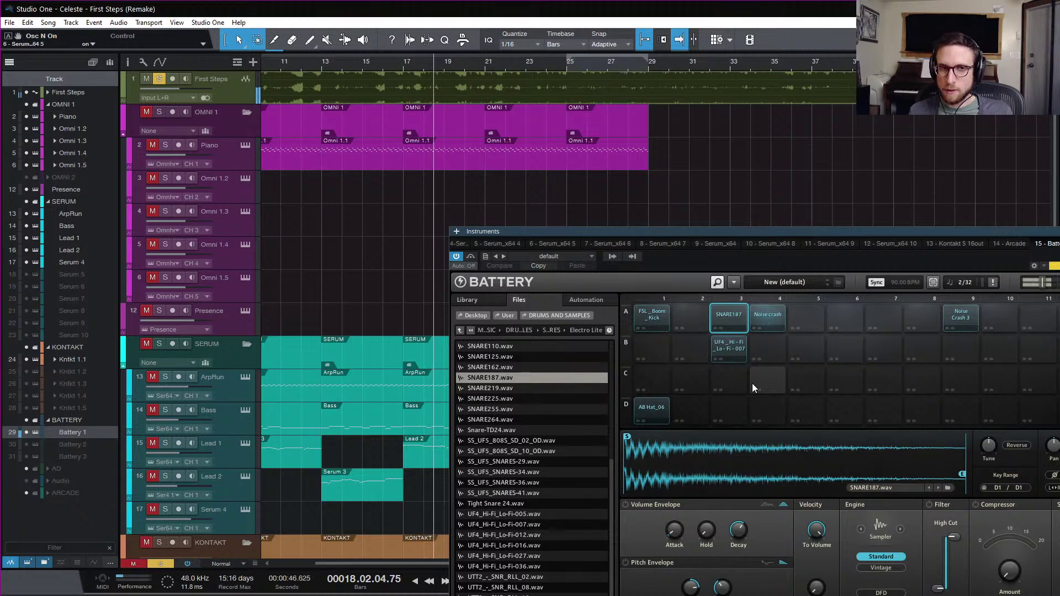
key(space)
key(space)
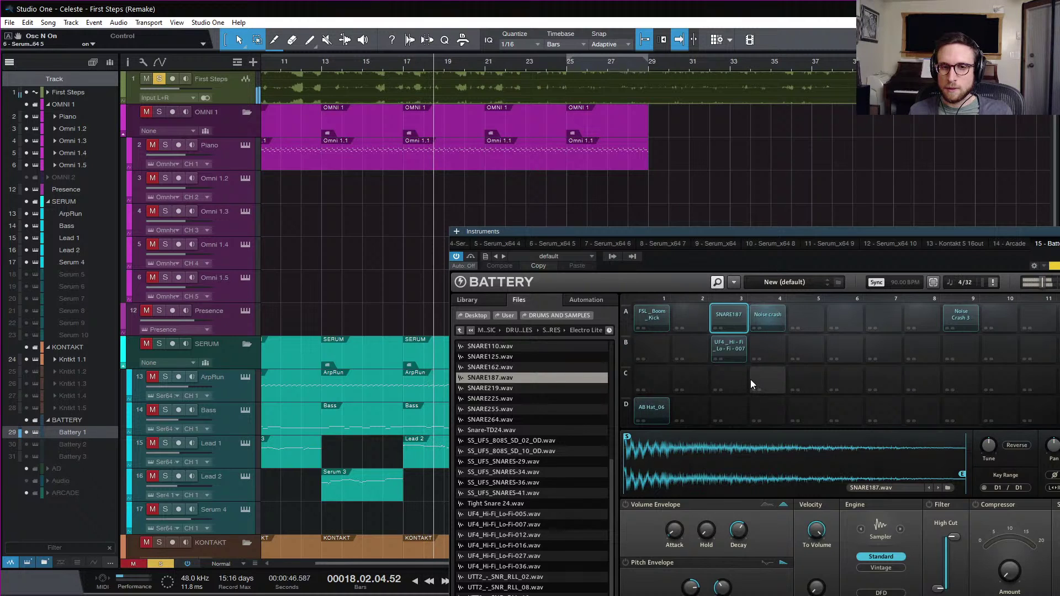
key(space)
- Audition the SNARE187 and UF4_Hi-Fi_Lo-Fi-007 cells, then delete the UF4_Hi-Fi_Lo-Fi-007 cell from B3
click(733, 319)
click(729, 405)
click(728, 348)
click(738, 319)
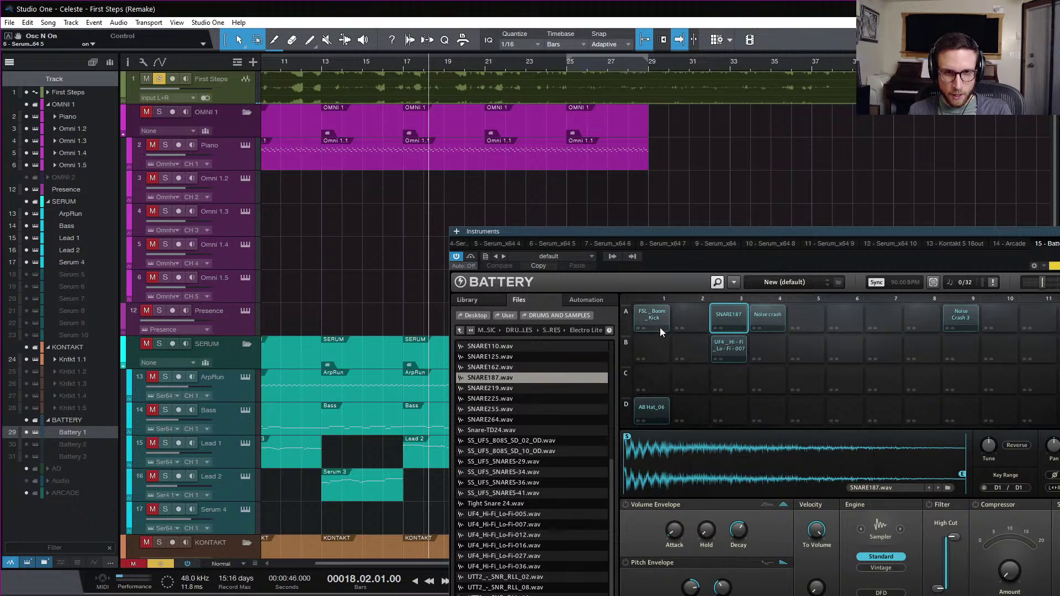
click(738, 347)
right_click(723, 346)
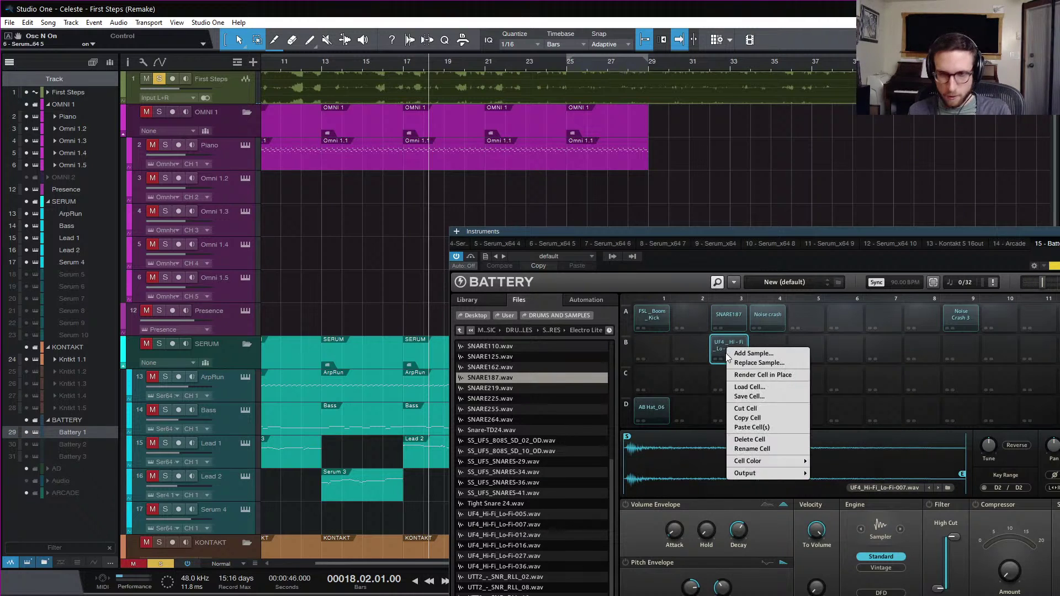
click(762, 439)
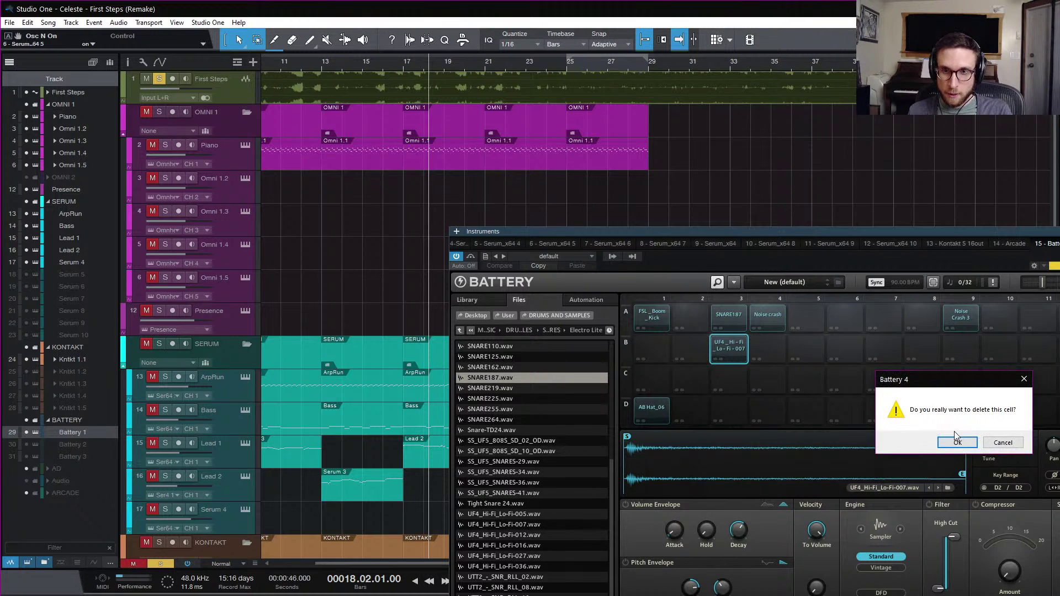
click(958, 442)
- Compare the SNARE187 cell with the song playback and move the Battery window so its whole interface fits on screen
click(729, 318)
key(space)
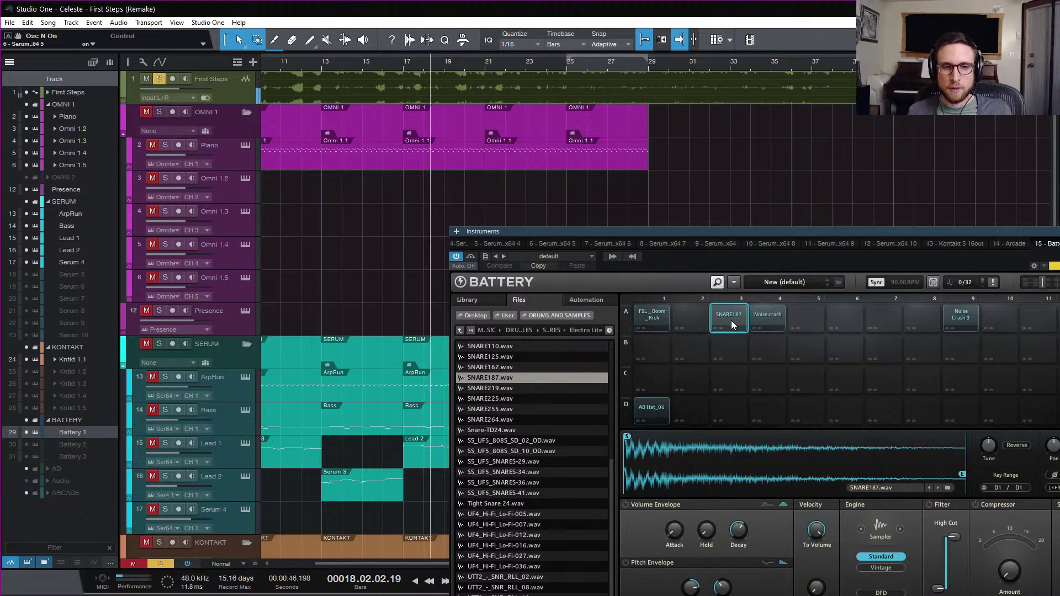
key(space)
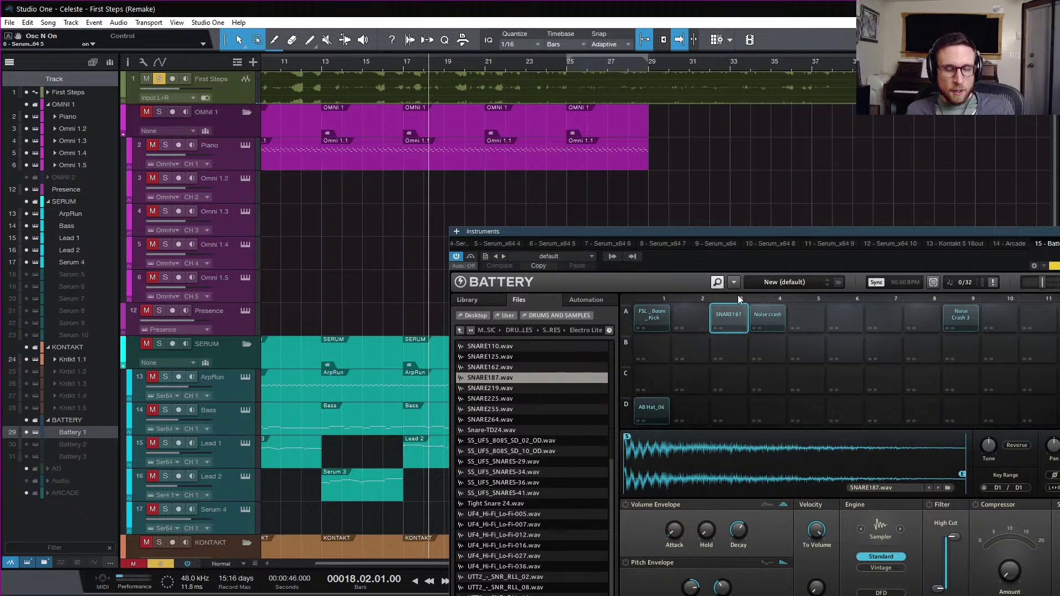
drag(772, 234, 644, 147)
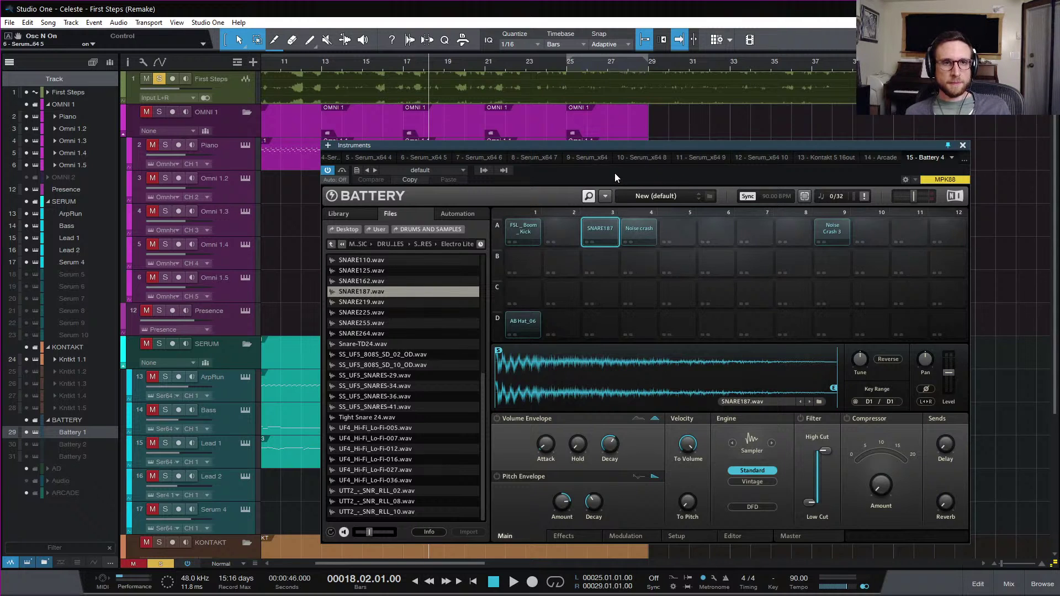
click(596, 225)
click(626, 244)
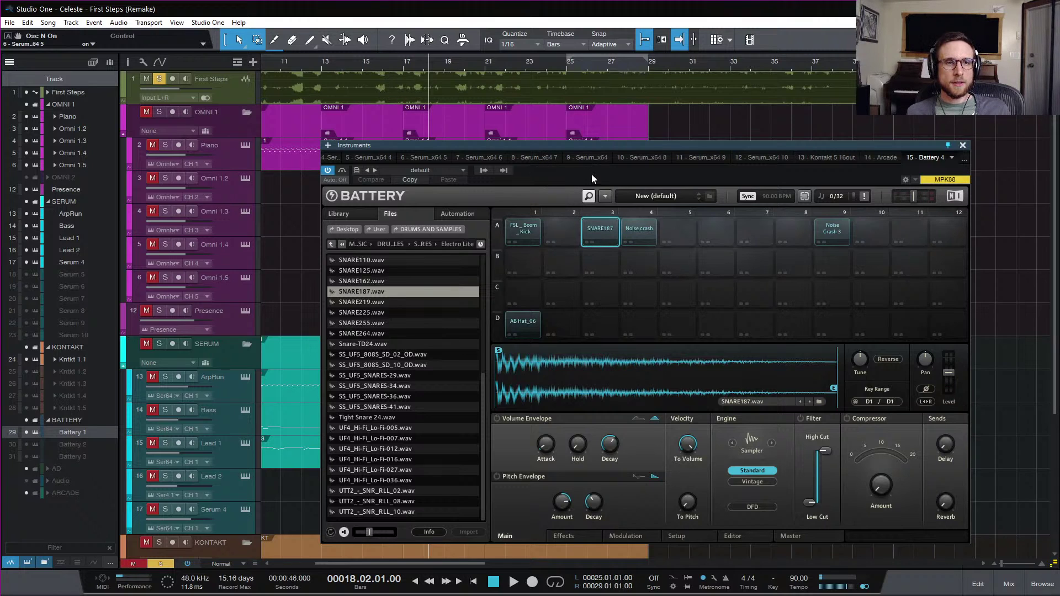
- Enable the Solid G-EQ on the SNARE187 cell and cut the gain of its HM band
click(564, 536)
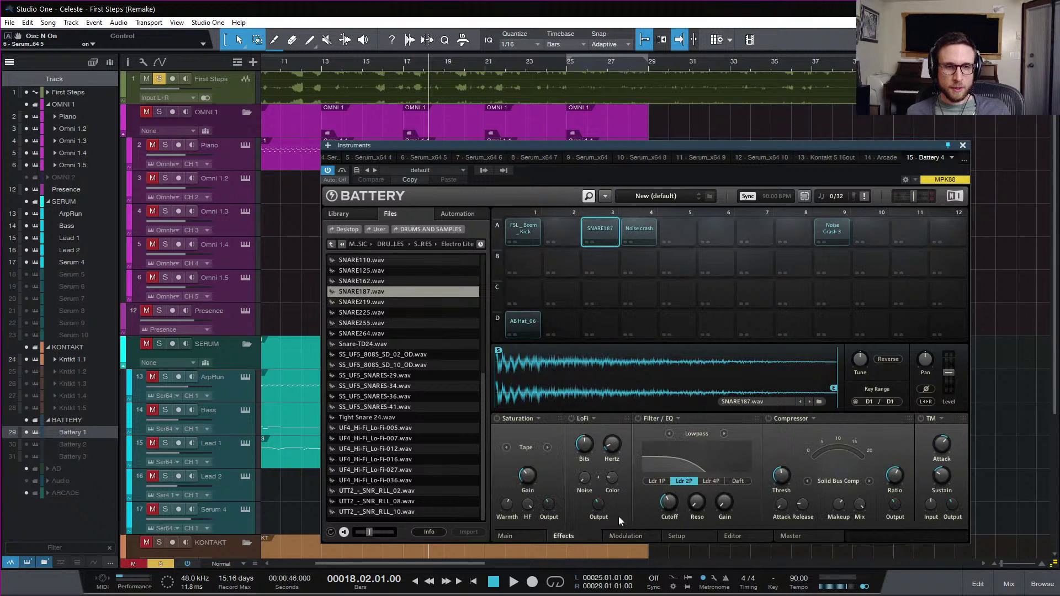
click(724, 434)
click(725, 434)
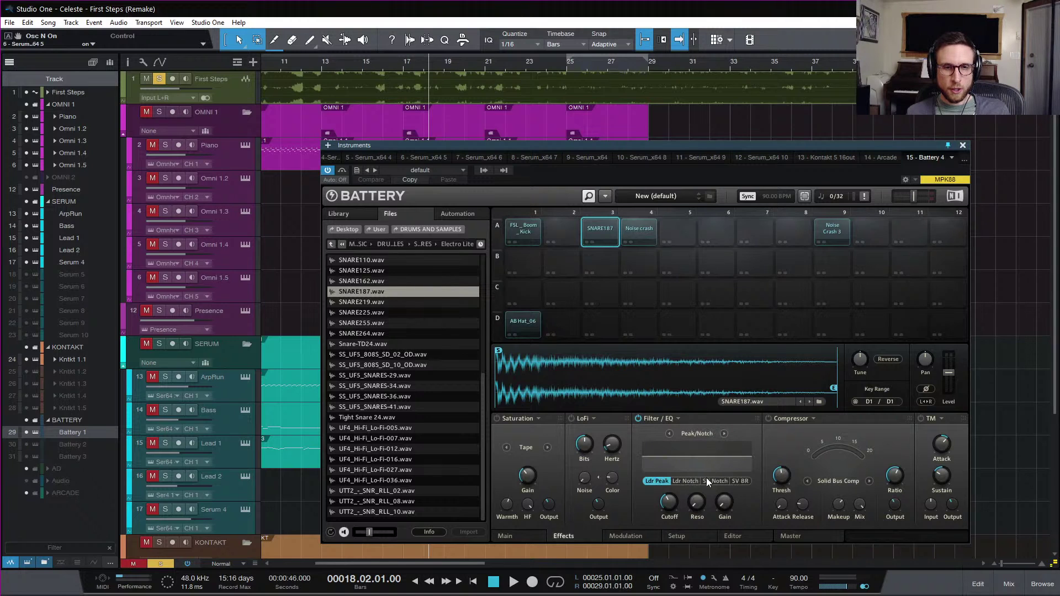
click(723, 433)
click(724, 435)
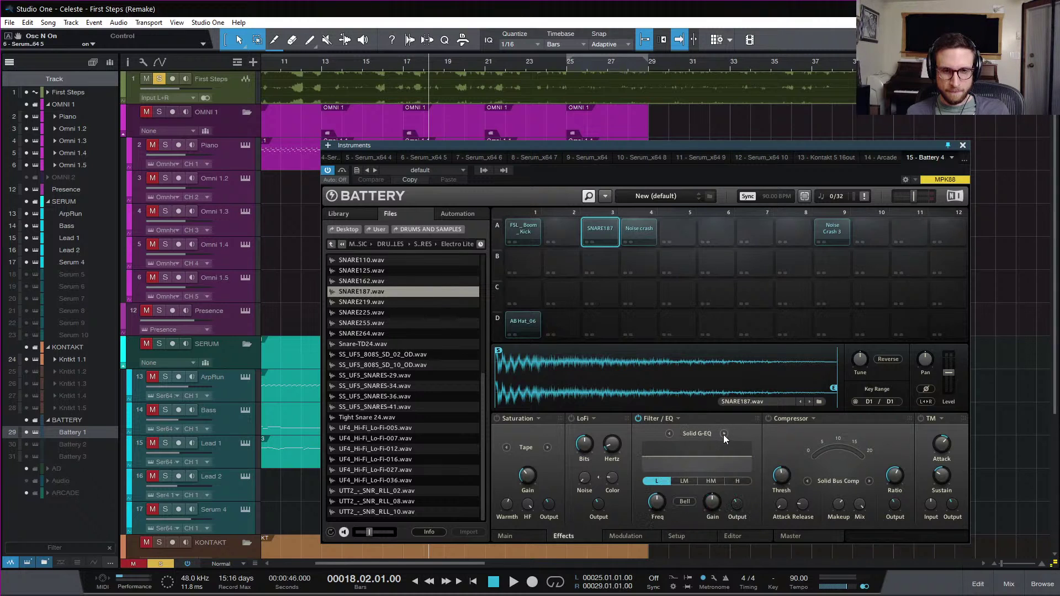
click(717, 482)
drag(712, 502, 684, 502)
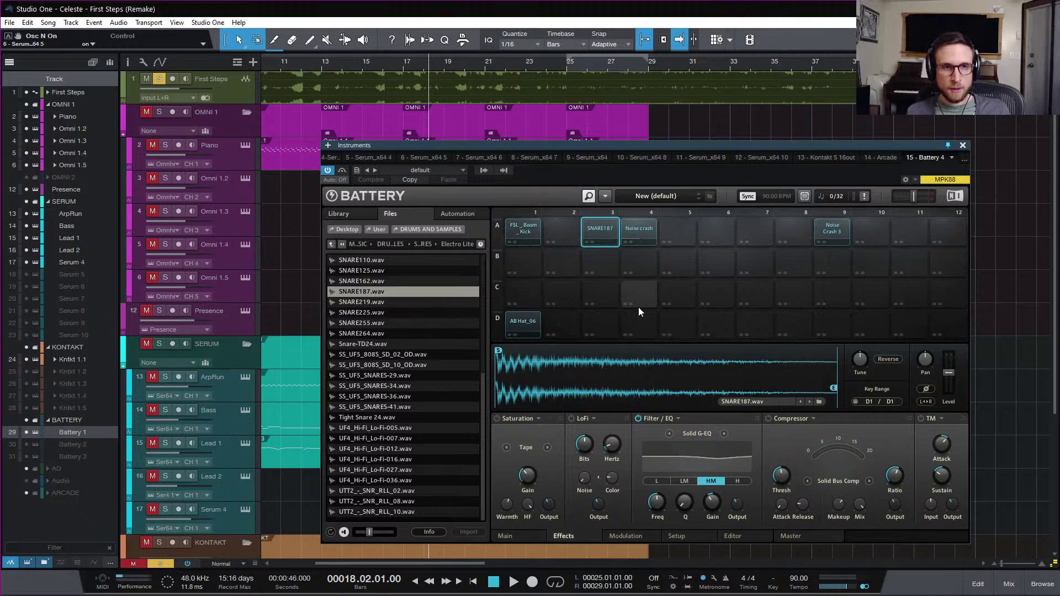
- Lower the SNARE187 cell's level to about -4.6 dB and check it against the song playback
click(600, 226)
click(600, 227)
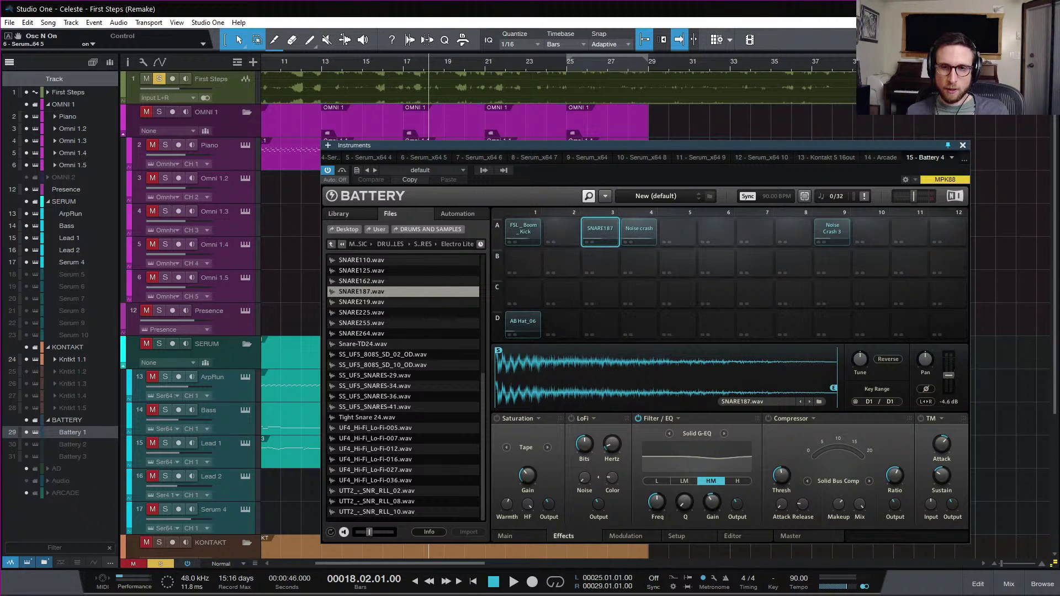
click(594, 223)
key(space)
key(space)
- Enable the volume envelope on the SNARE187 cell and adjust its decay, auditioning the snare against the song
click(514, 536)
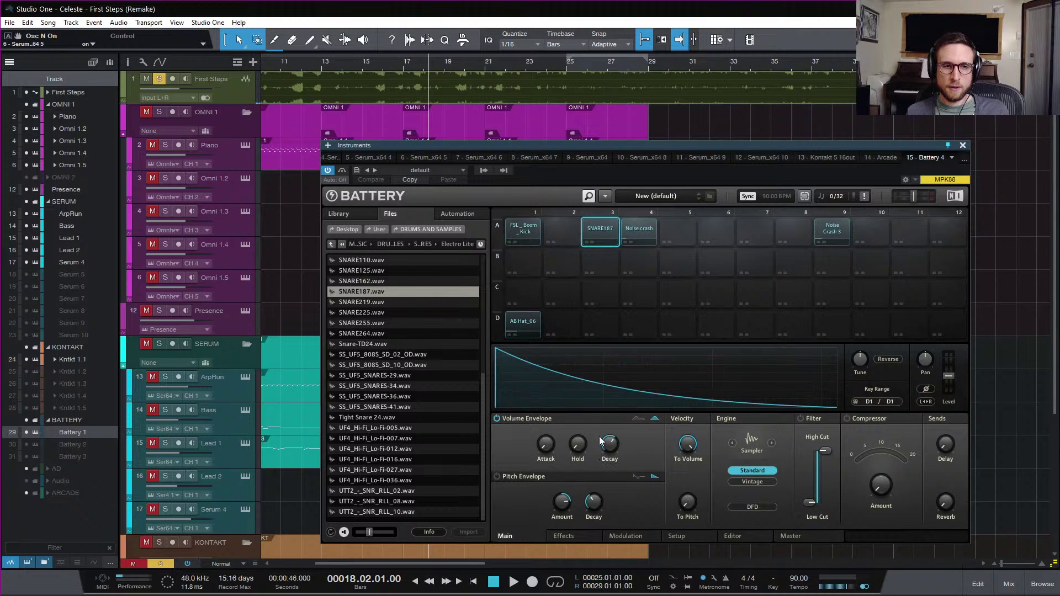
click(601, 222)
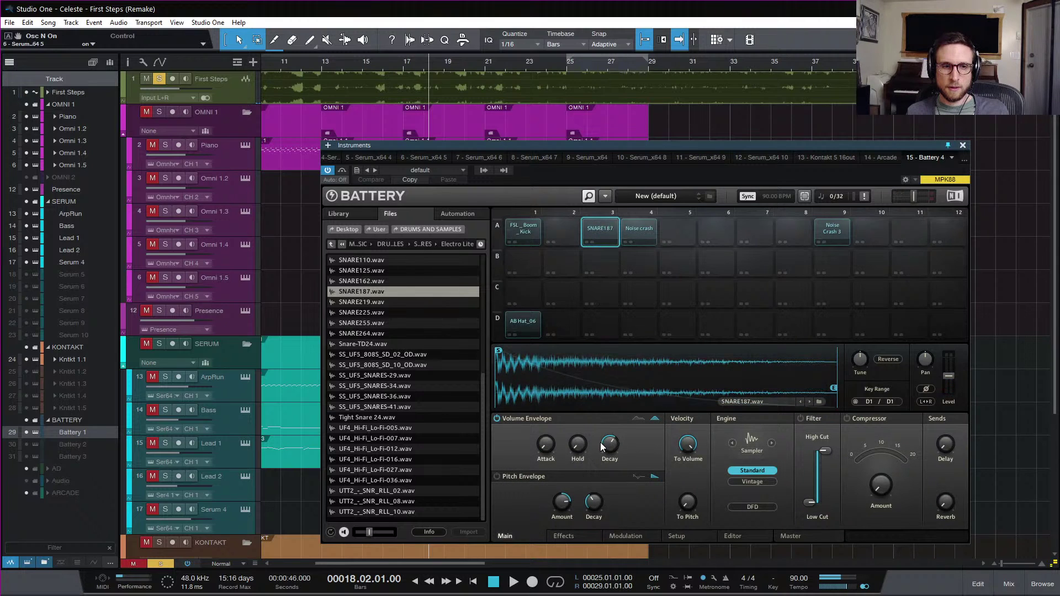
drag(607, 445, 584, 434)
click(597, 227)
click(601, 224)
click(588, 225)
key(space)
key(space)
click(600, 223)
- Set the SNARE187 volume envelope's hold to about 256.8 ms, comparing the snare with the song playback
drag(583, 444, 583, 454)
click(601, 229)
click(596, 227)
key(space)
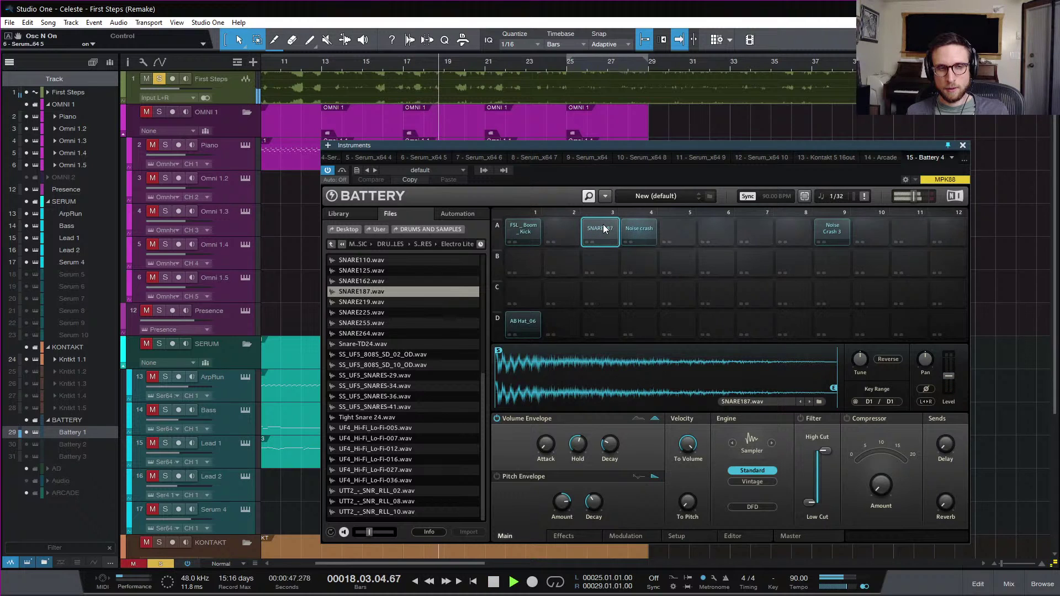
key(space)
drag(579, 443, 575, 448)
click(598, 229)
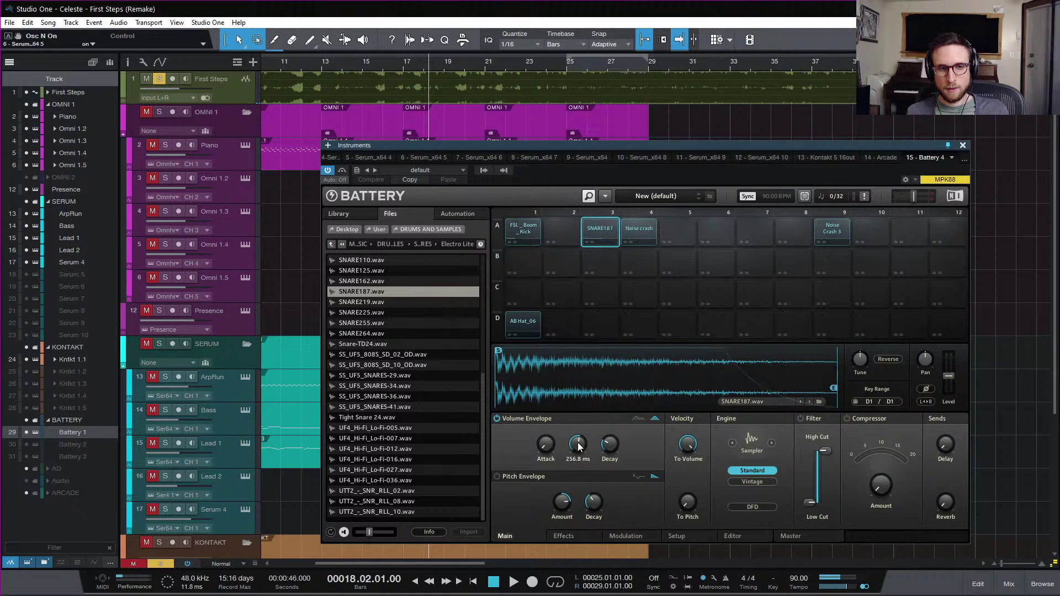
click(600, 227)
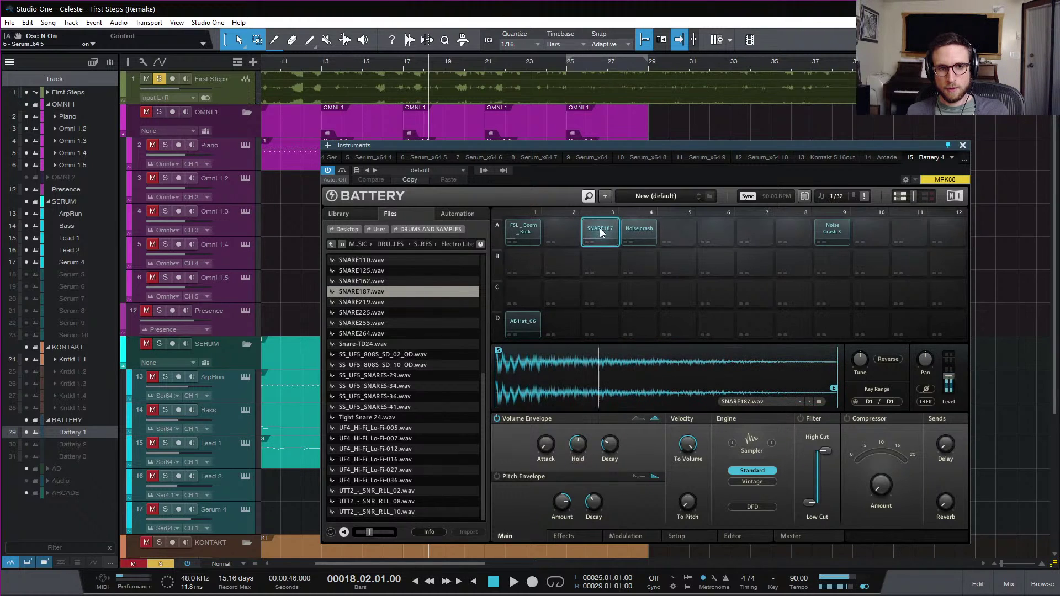
key(space)
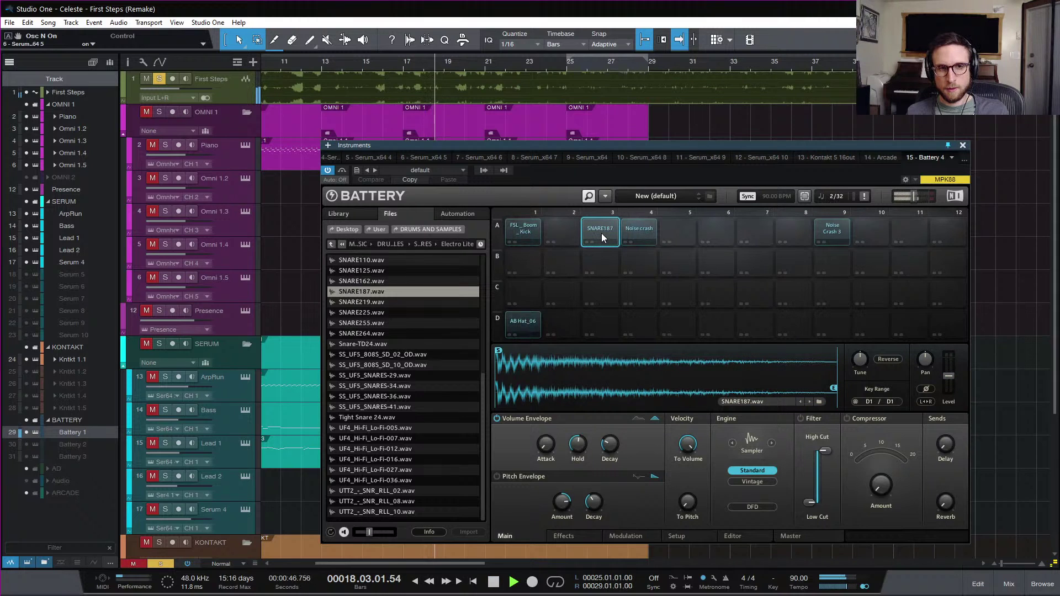
key(space)
- Fine-tune the SNARE187 volume envelope's hold slightly upward and check the snare against repeated song playback
drag(578, 444, 578, 441)
click(597, 236)
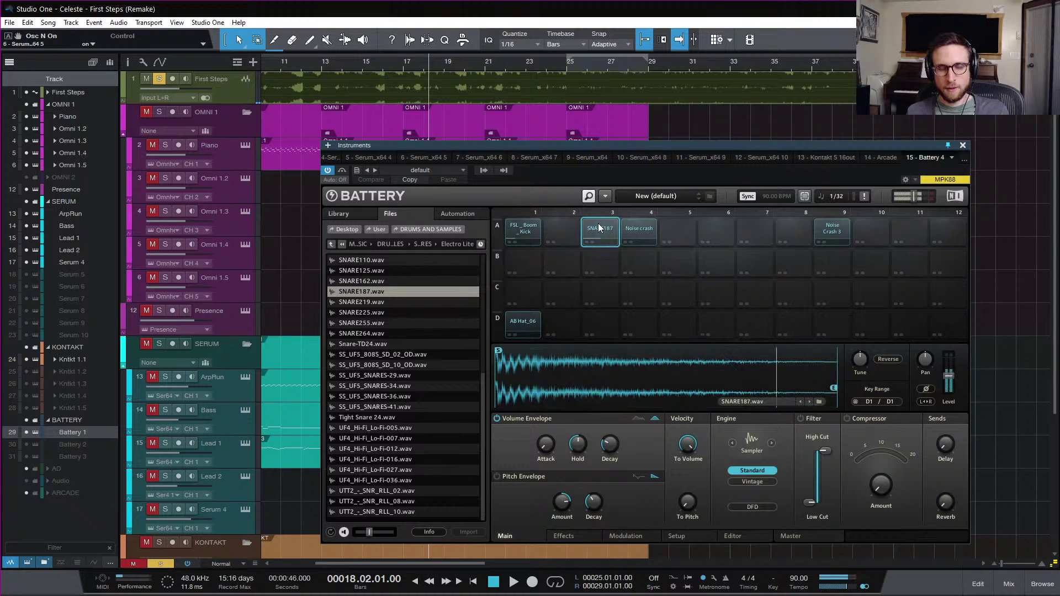
key(space)
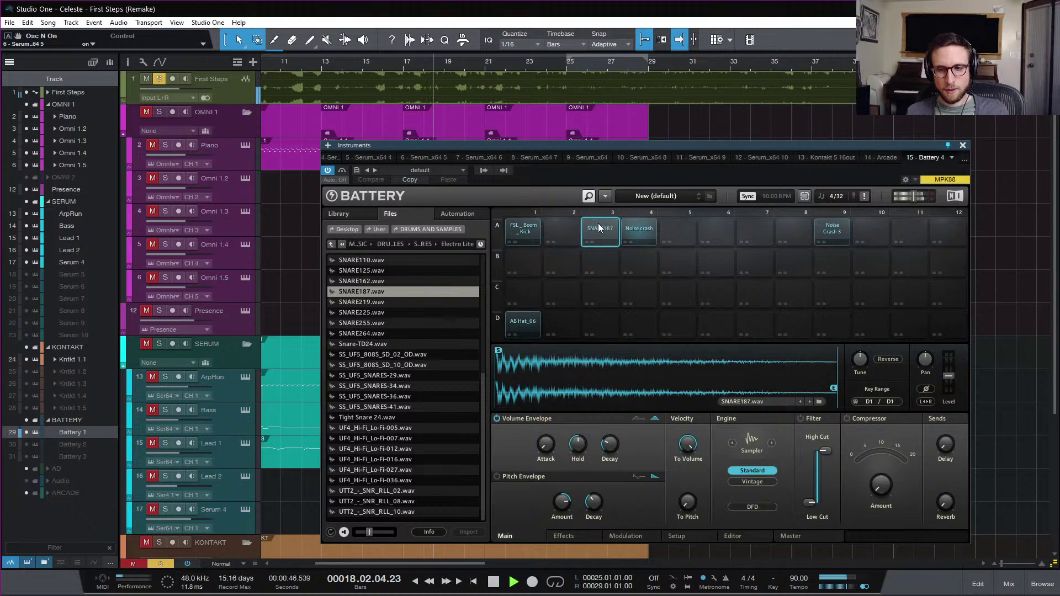
key(space)
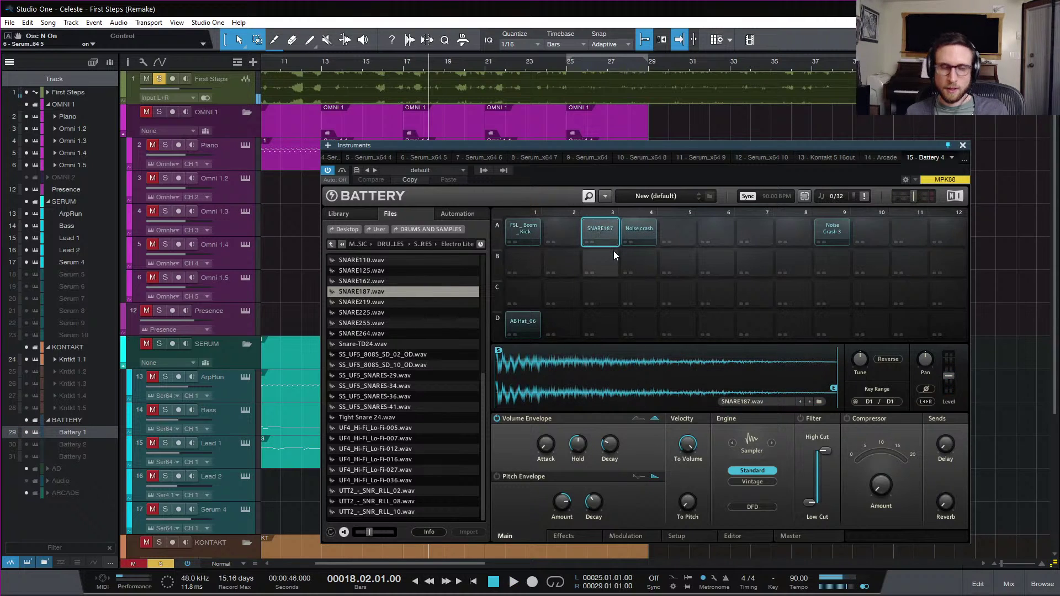
key(space)
key(space)
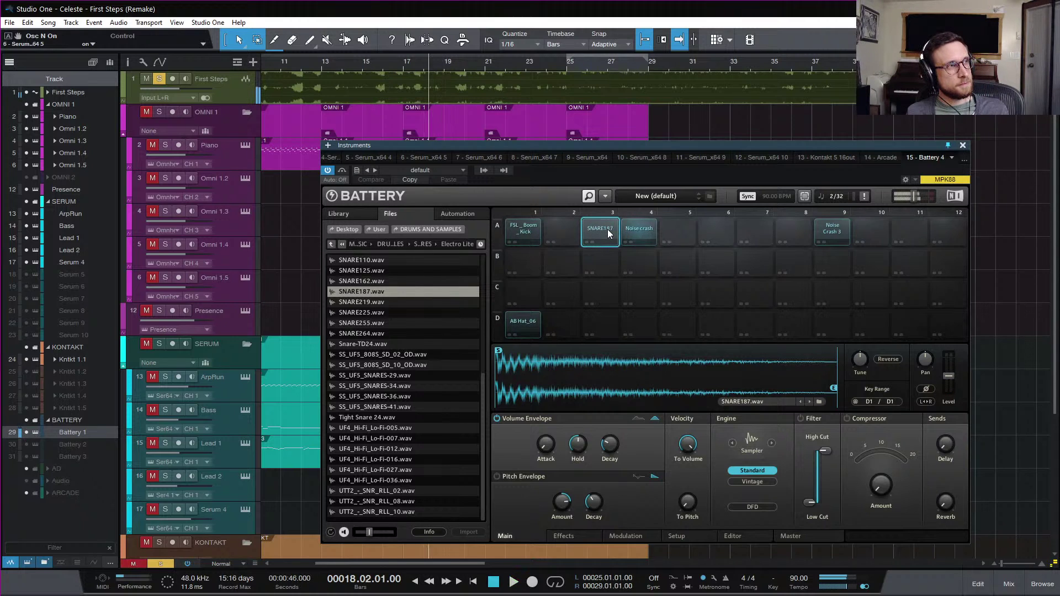
key(space)
key(space)
key(space)
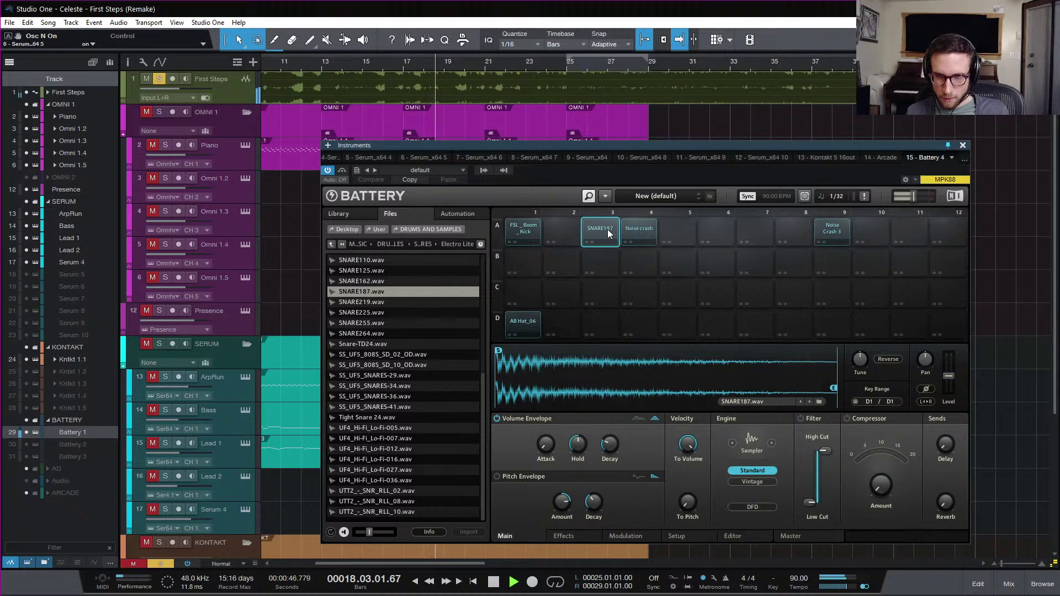
key(space)
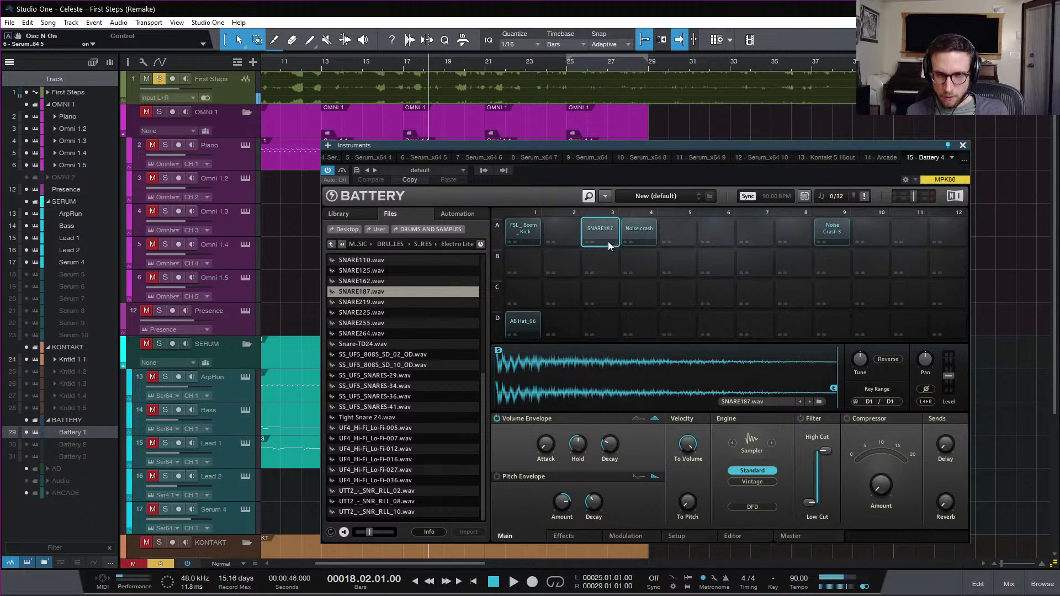
- Boost the gain of the LM band in the SNARE187 cell's Solid G-EQ and audition the result against the song
click(578, 535)
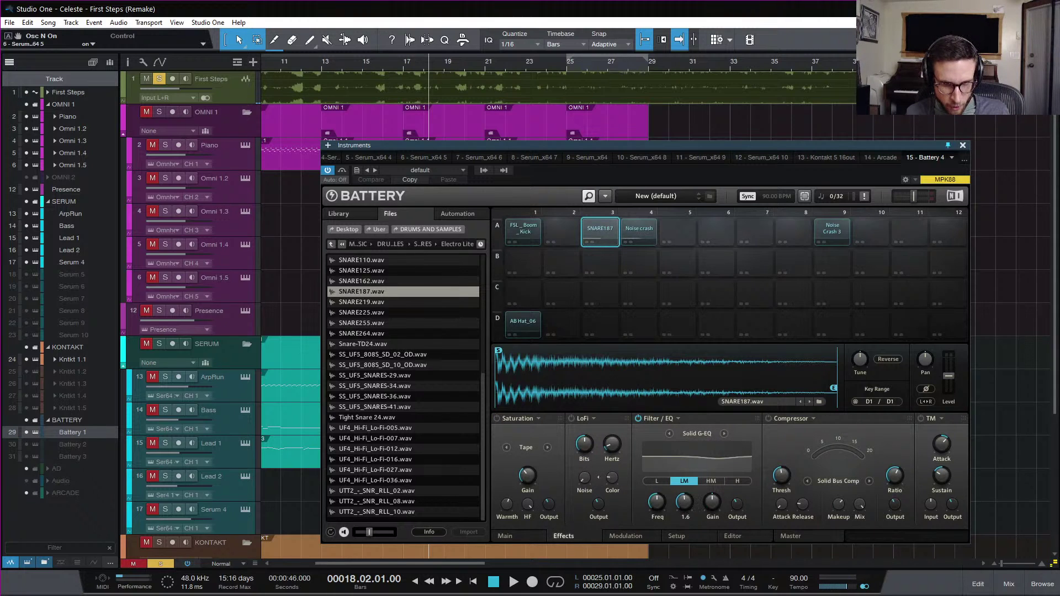
drag(711, 512, 711, 497)
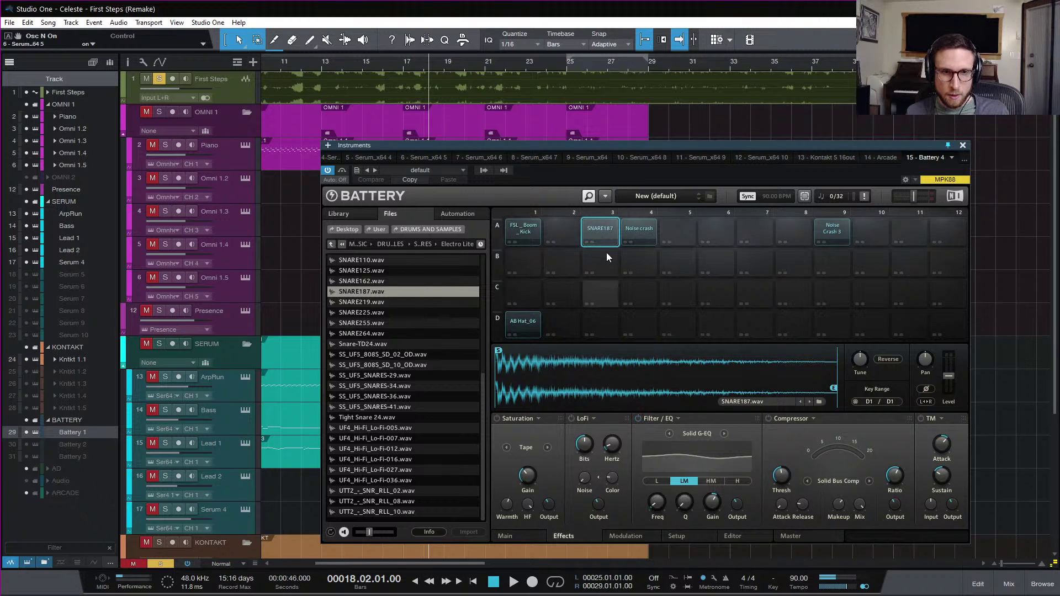
click(609, 232)
key(space)
key(space)
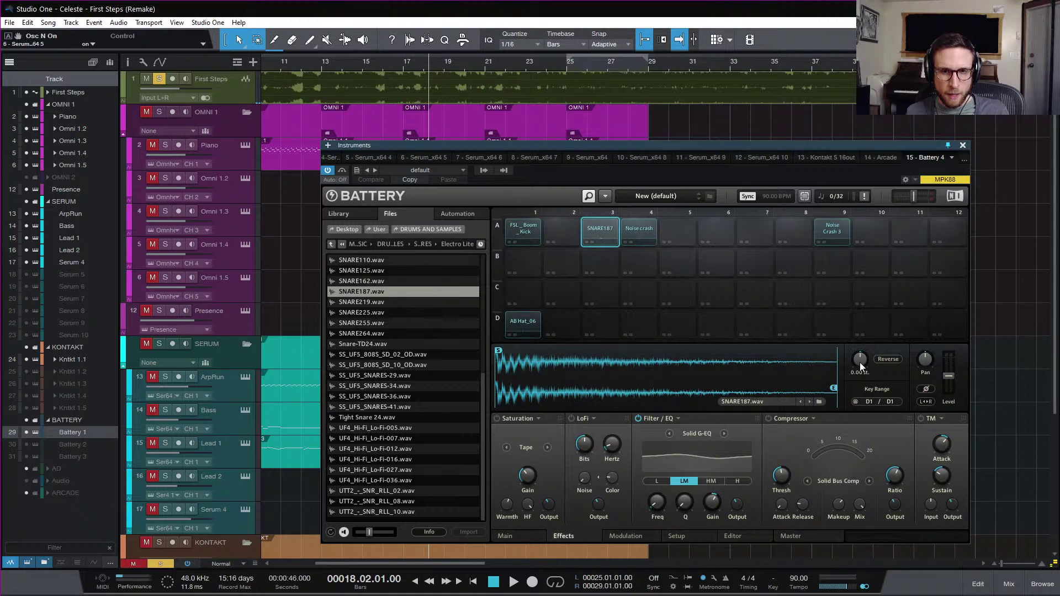
- Compare the shaped SNARE187 cell with the original song's snare by replaying the passage from bar 18
key(space)
key(space)
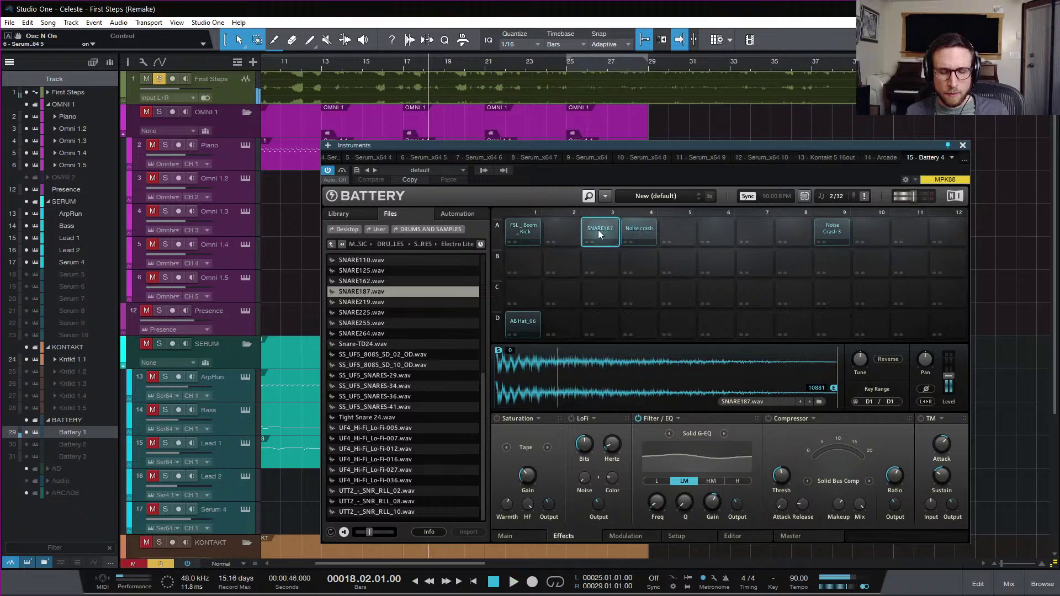
key(space)
key(space)
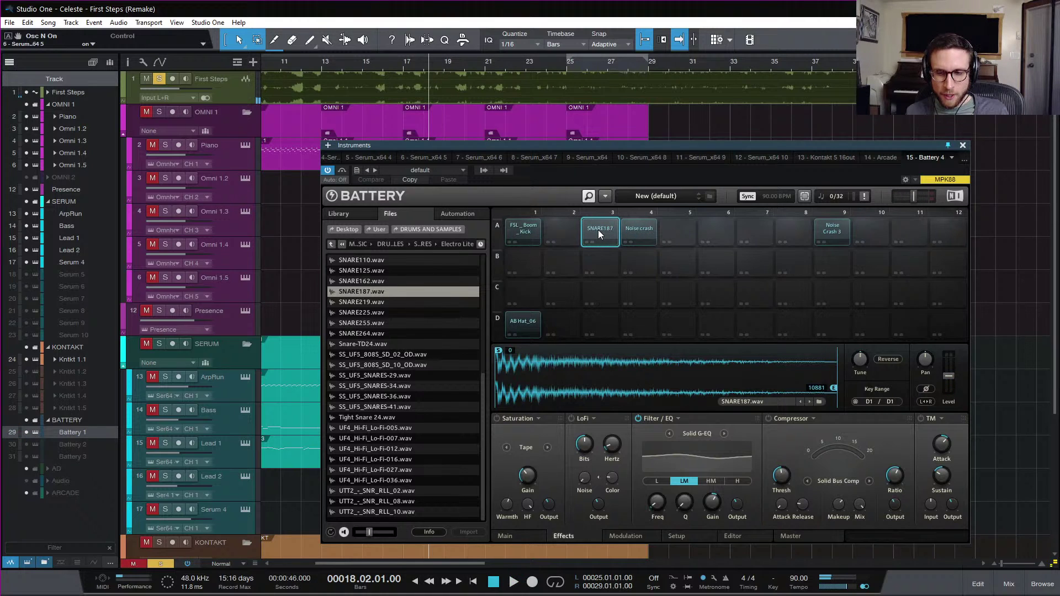
key(space)
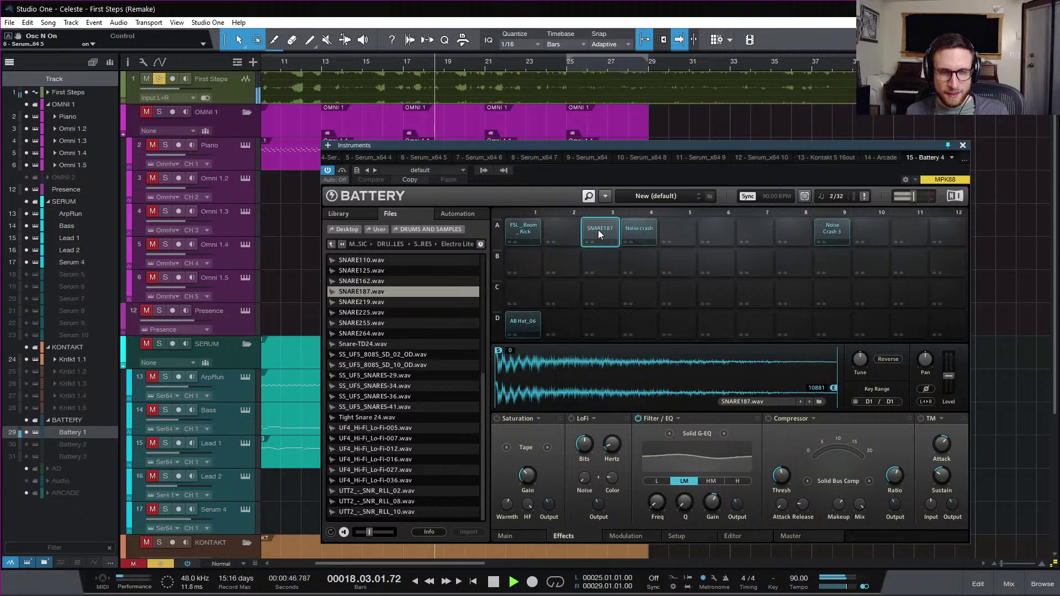
key(space)
key(space)
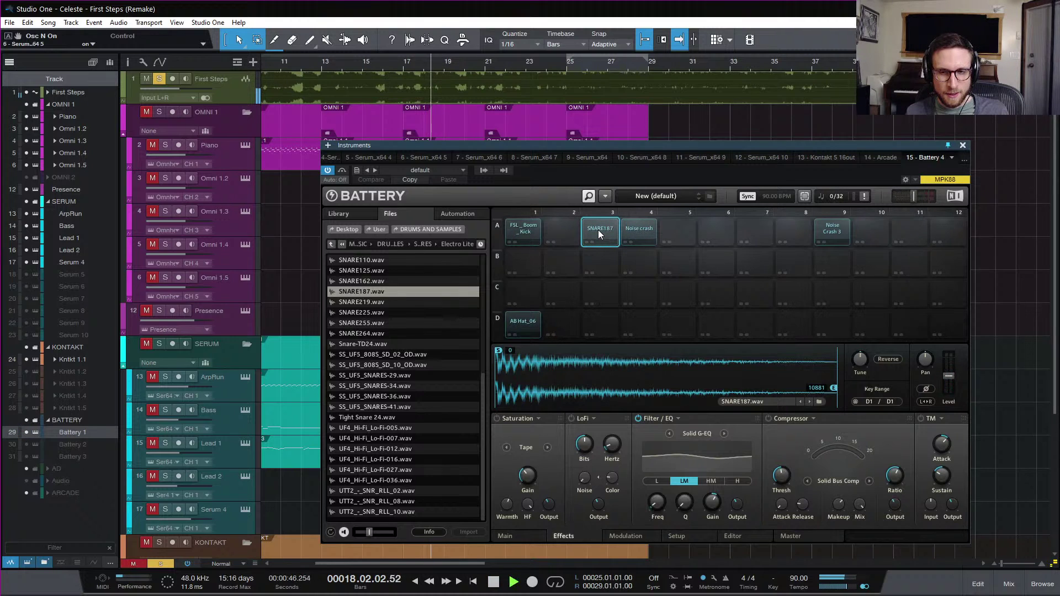
key(space)
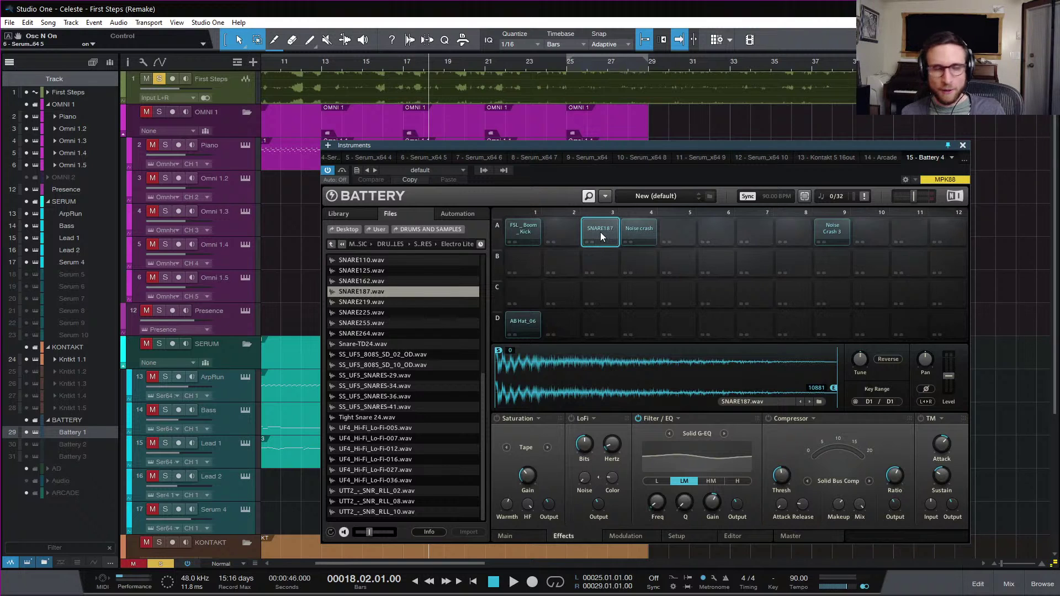
click(600, 228)
key(space)
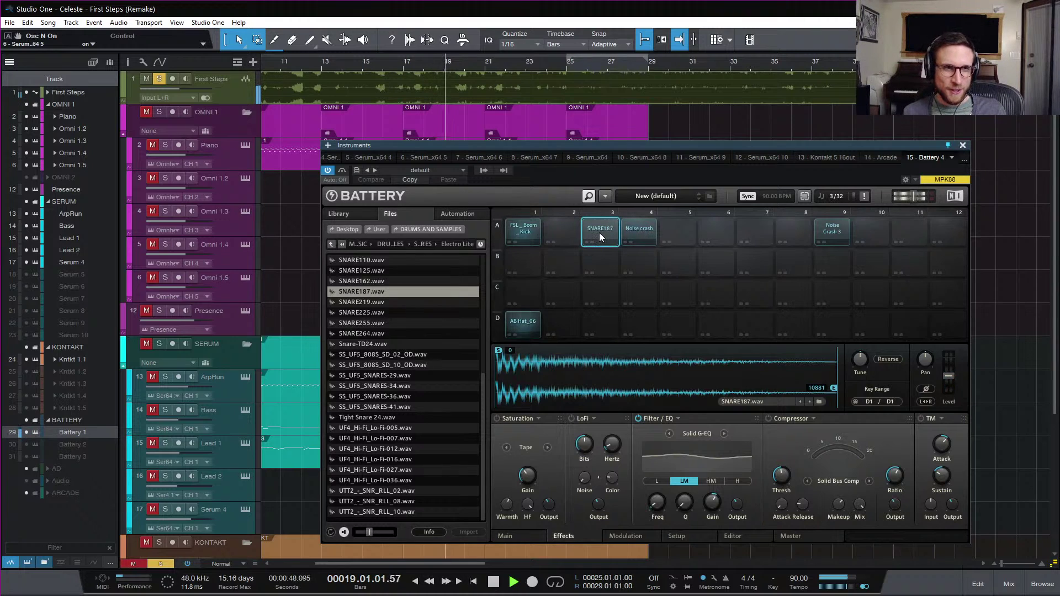
- Repeatedly replay the soloed First Steps reference from bar 18.2 to judge its snare hit against the SNARE187 cell
key(space)
key(space)
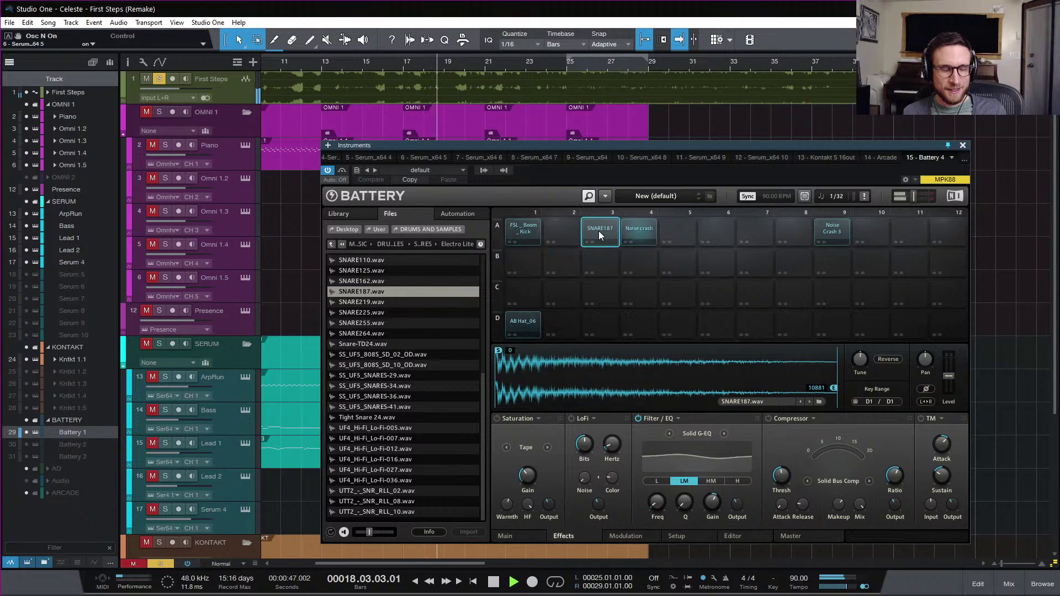
key(space)
key(space)
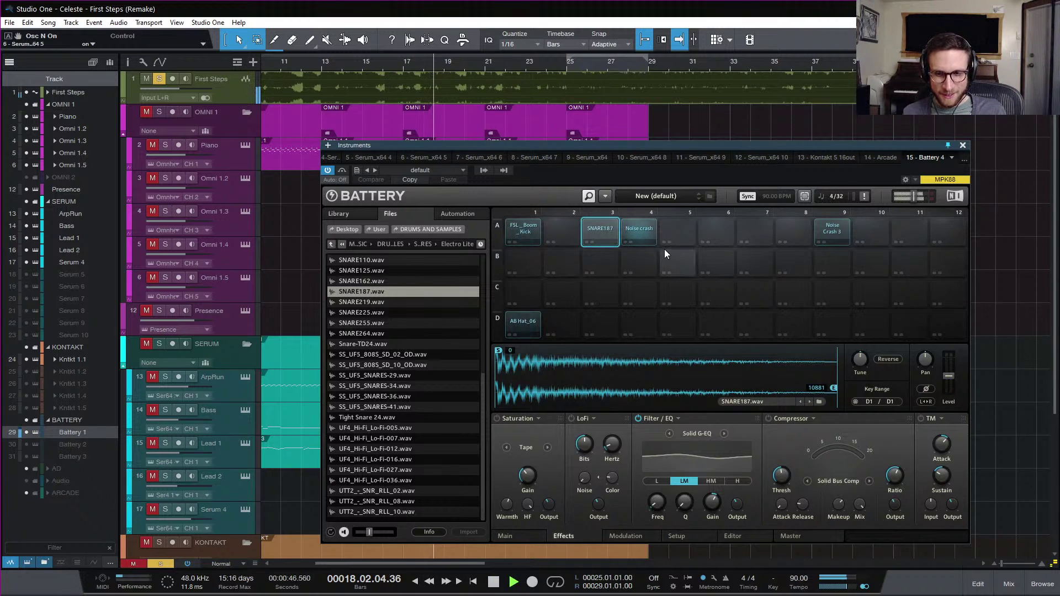
key(space)
key(space)
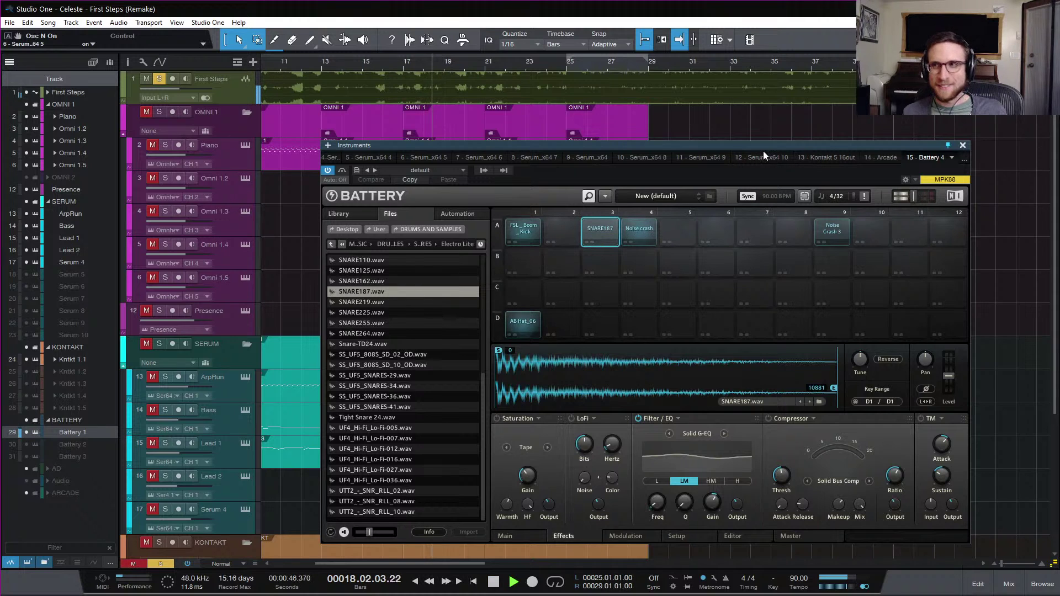
key(space)
key(space)
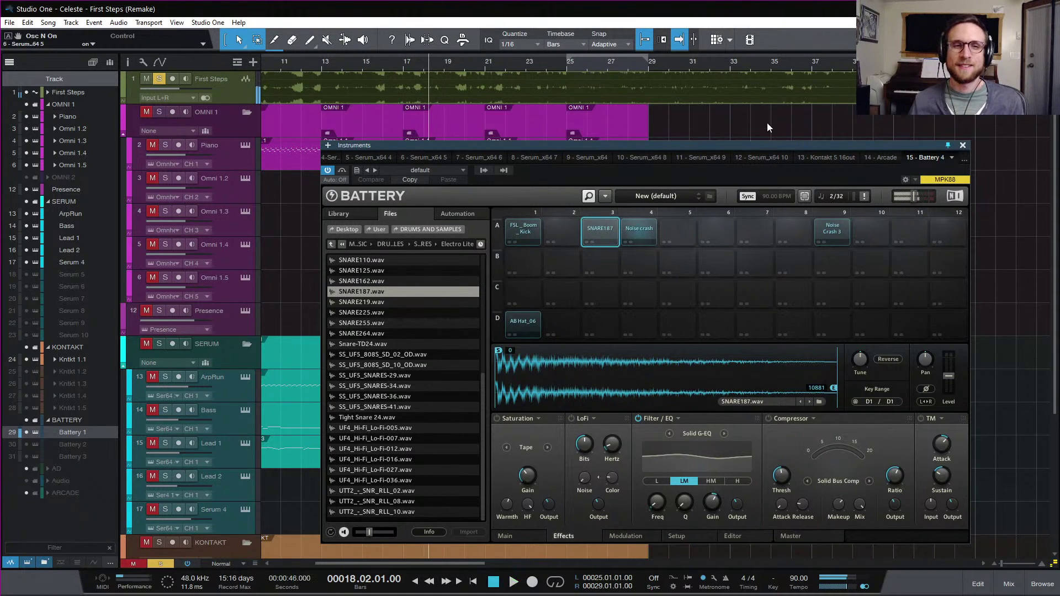
key(space)
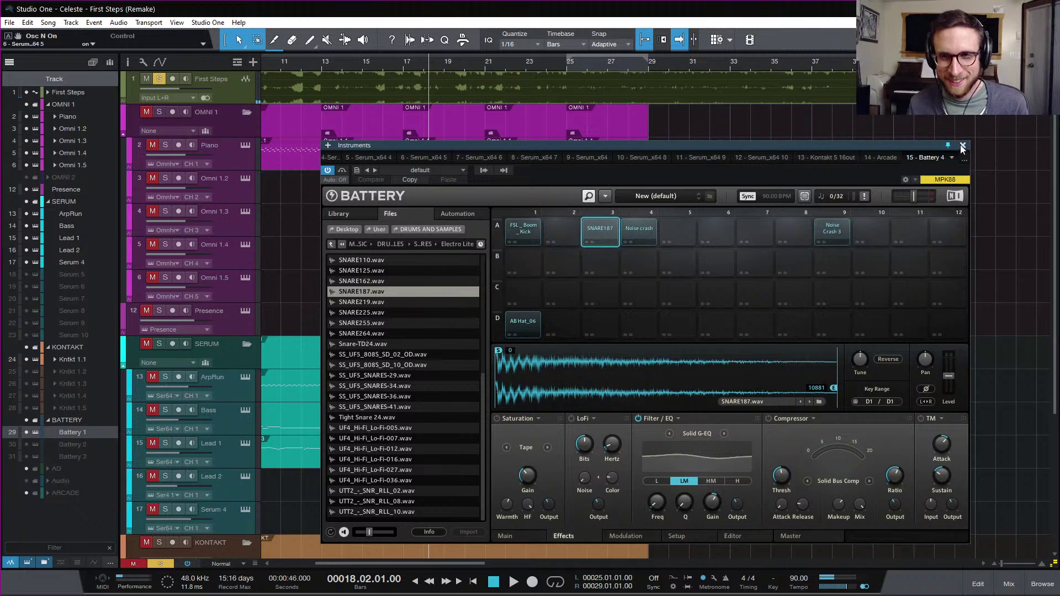
- Close the instrument window and, in the Battery 1 part at bar 17, copy a kick note to D1 at 18.4 as a snare hit, then audition it
drag(778, 144, 1059, 134)
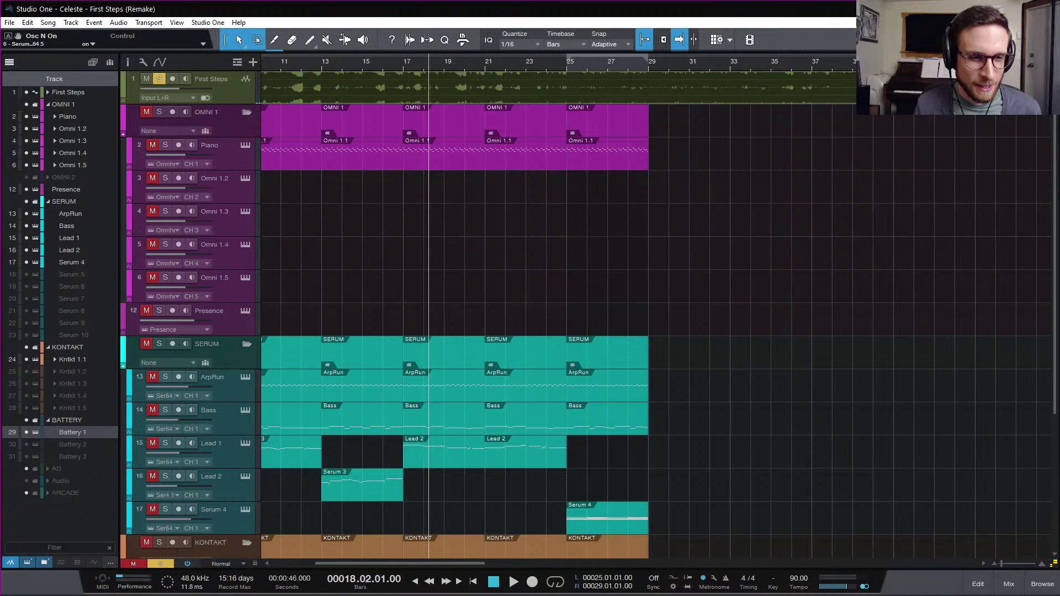
scroll(467, 409, down, 3)
scroll(466, 409, down, 2)
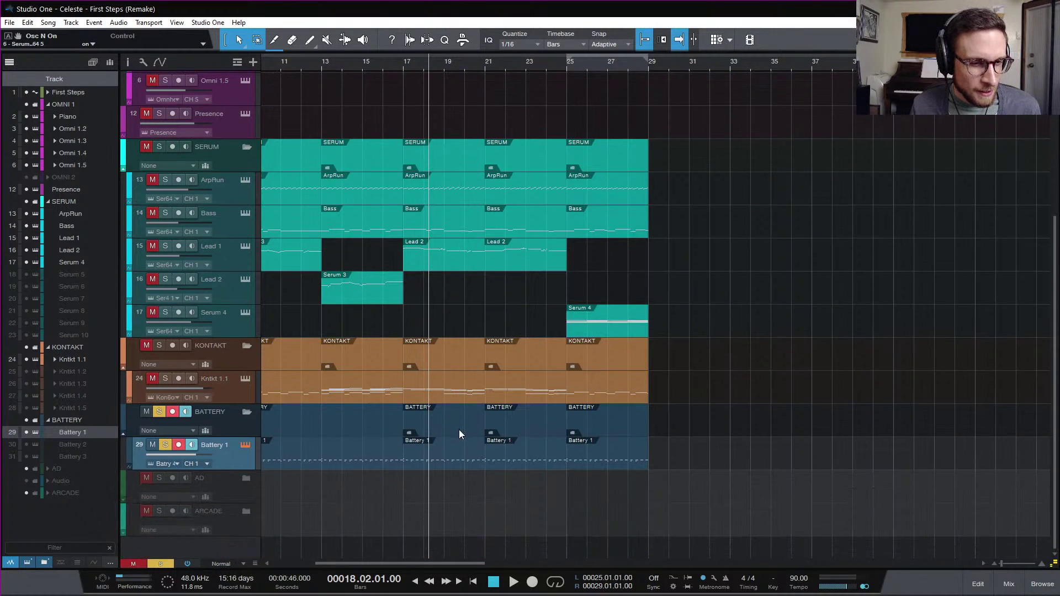
double_click(453, 455)
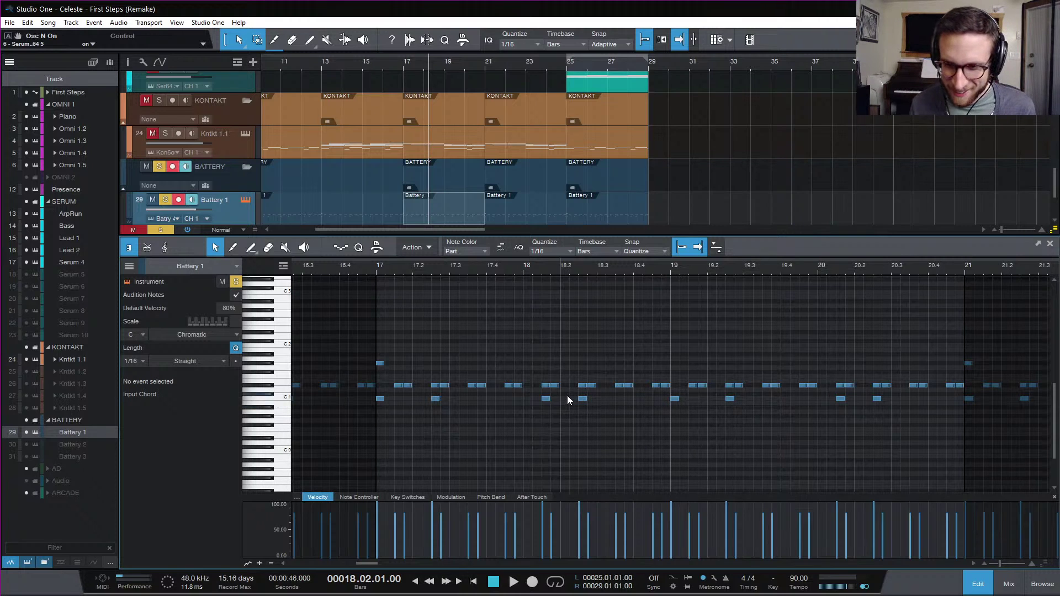
drag(582, 398, 637, 390)
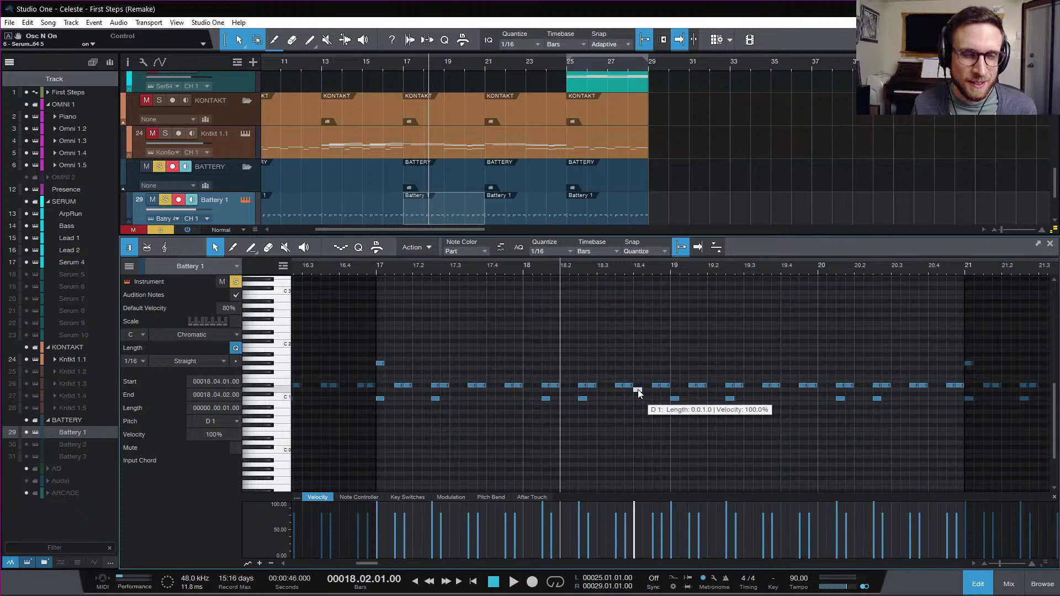
key(space)
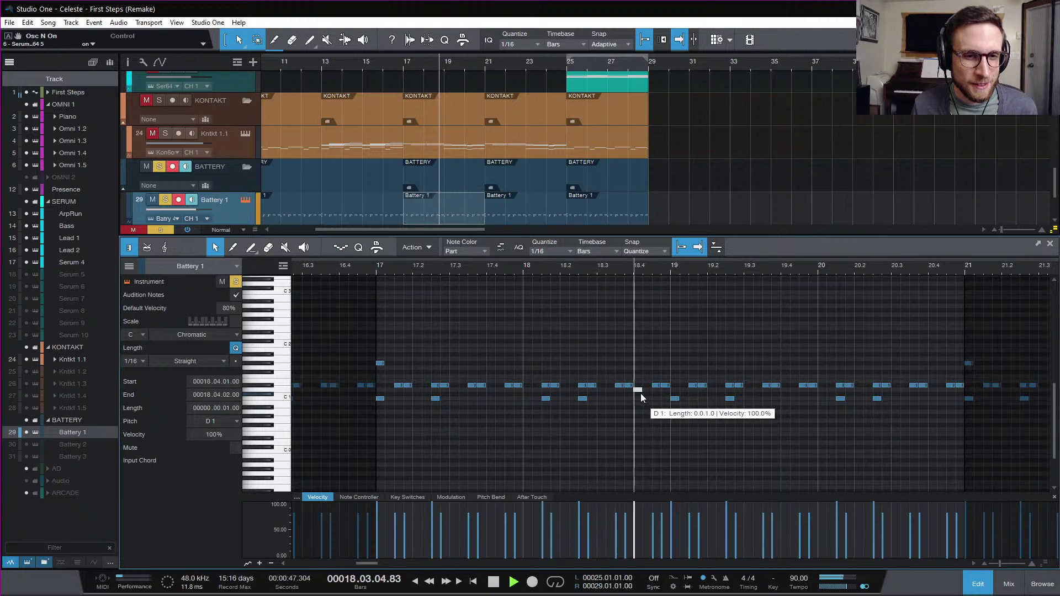
key(space)
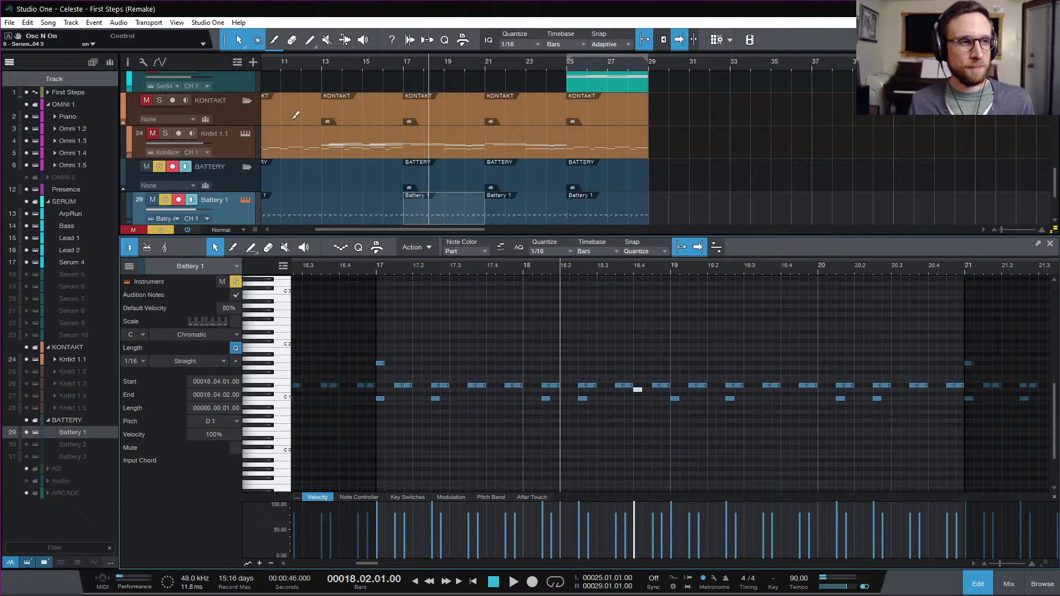
- Clear all solos and replay the passage from bar 18.2 to hear the new snare hit in the full mix
click(160, 229)
key(space)
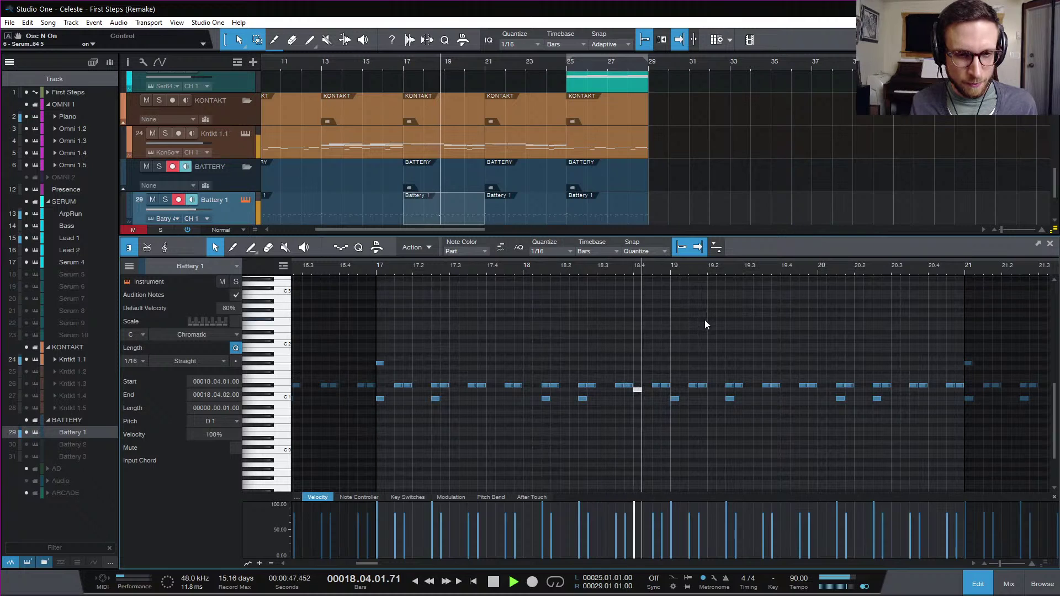
key(space)
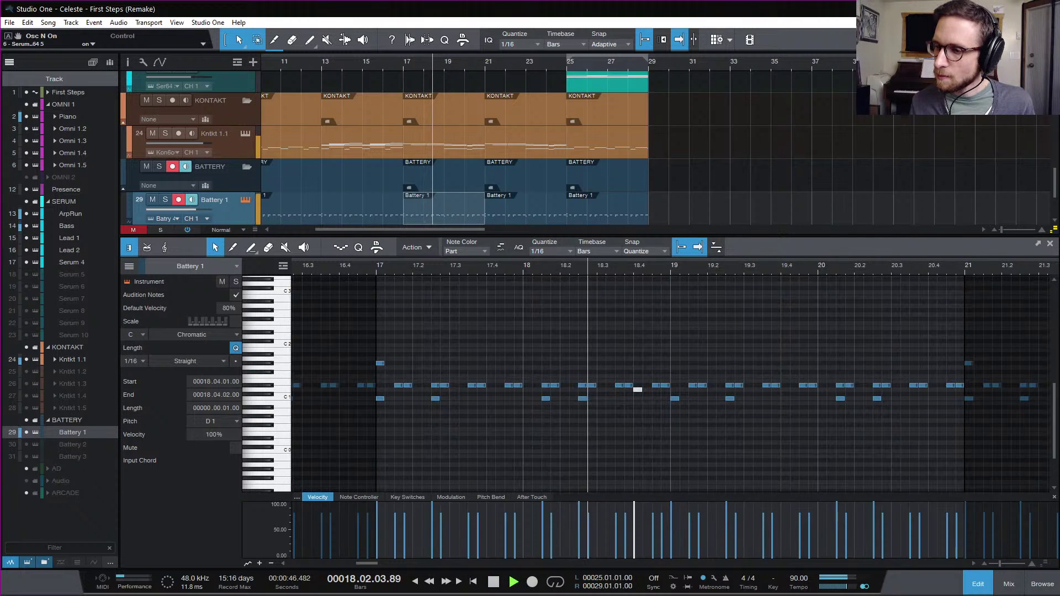
key(space)
key(space)
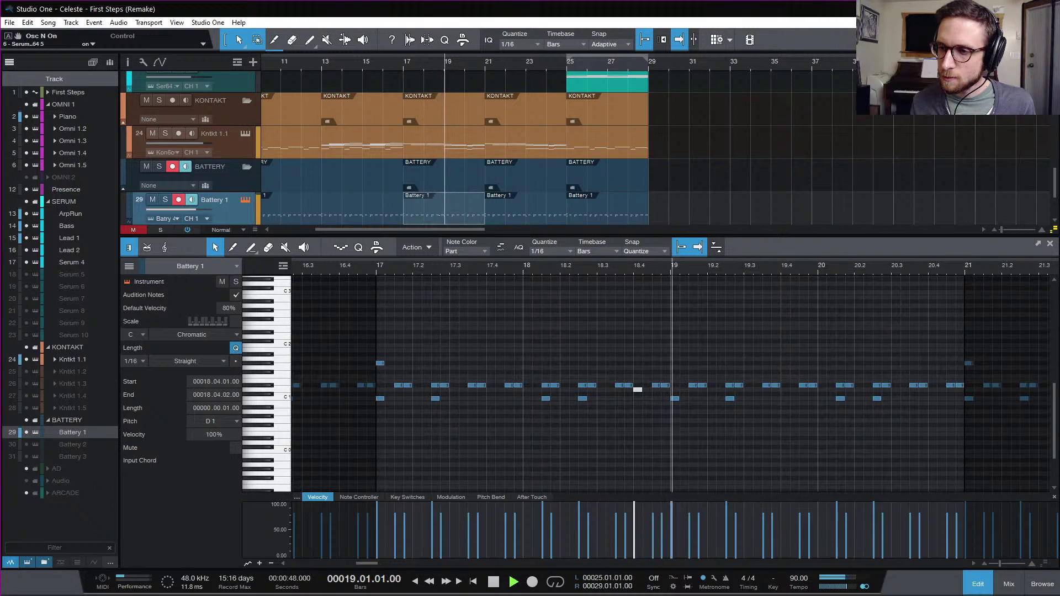
key(space)
key(space)
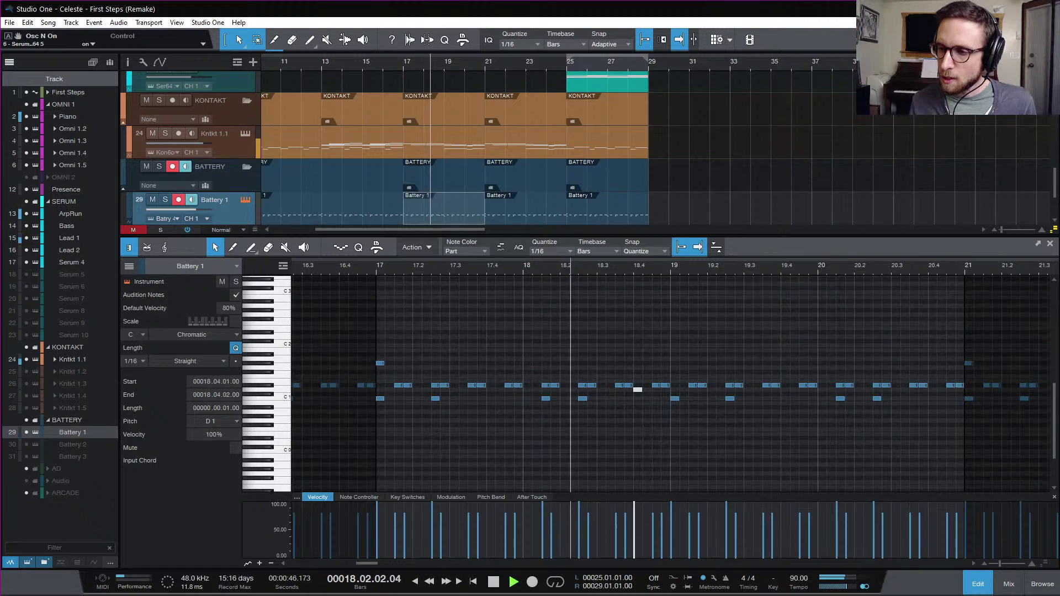
key(space)
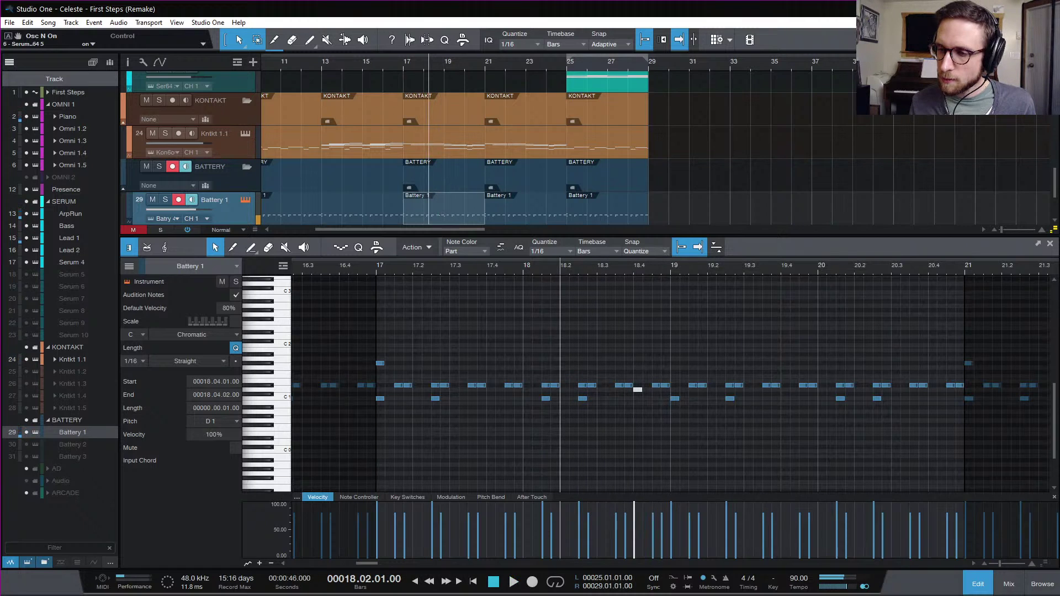
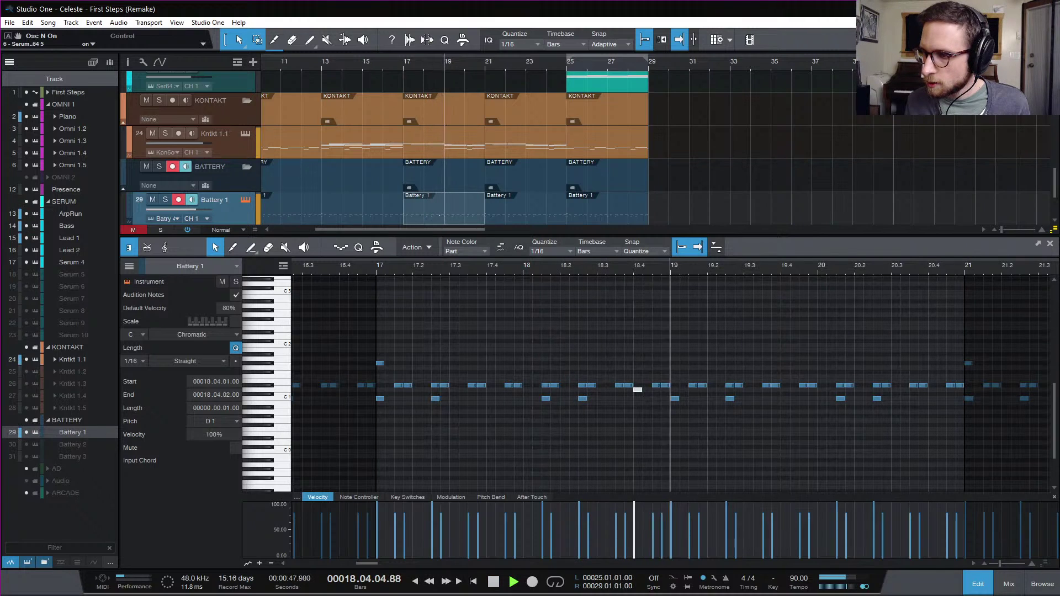
- Check the snare hit in the mix and with the BATTERY folder soloed, restarting playback from bar 18.2
key(Page_Up)
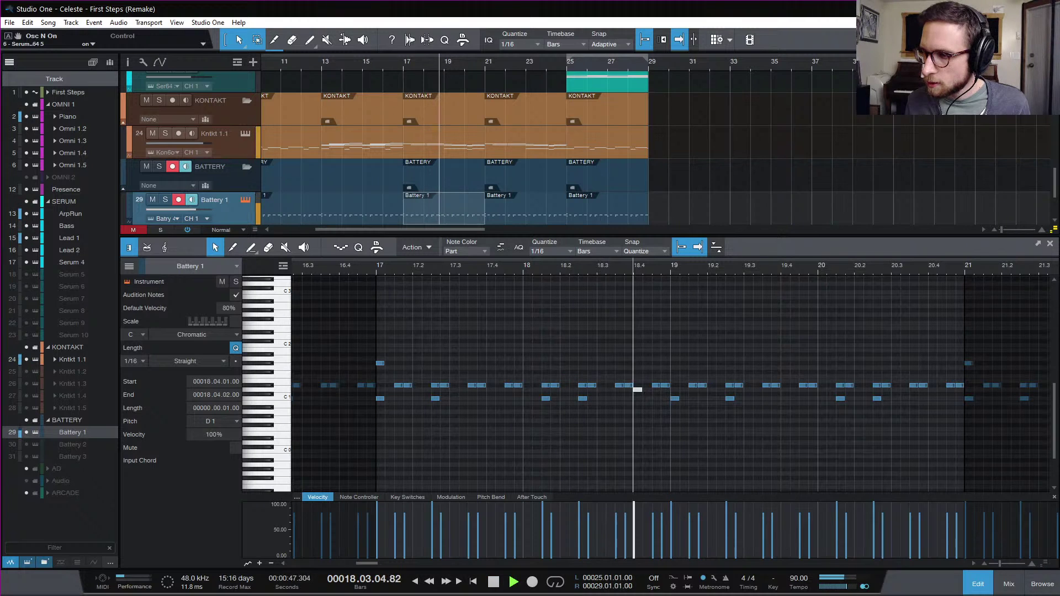
key(space)
key(space)
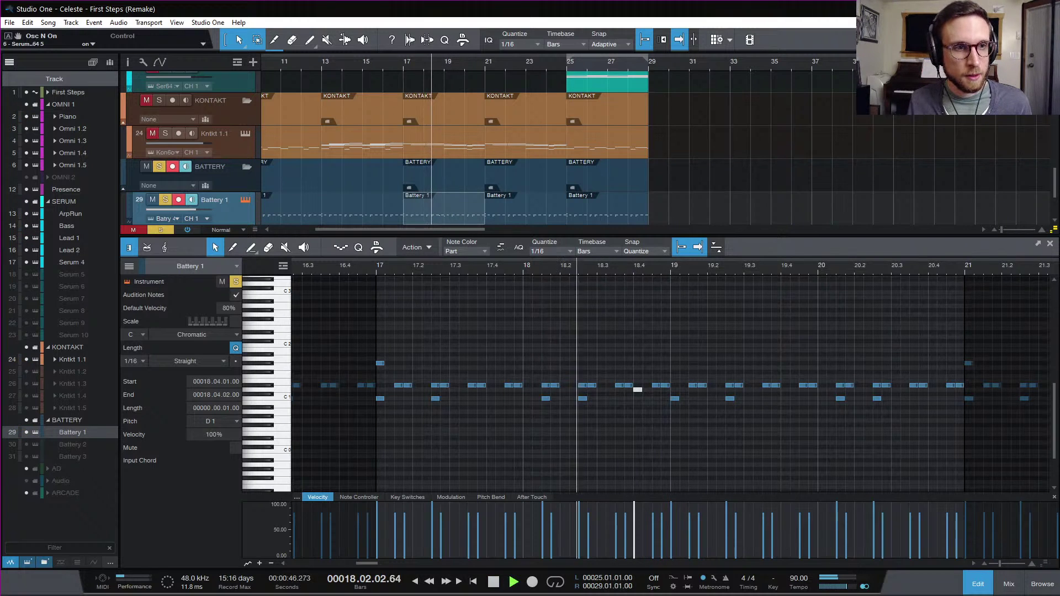
key(space)
key(s)
- Compare the remade mix with the First Steps reference by alternately soloing and muting the reference during playback from bar 18.2
scroll(584, 125, up, 10)
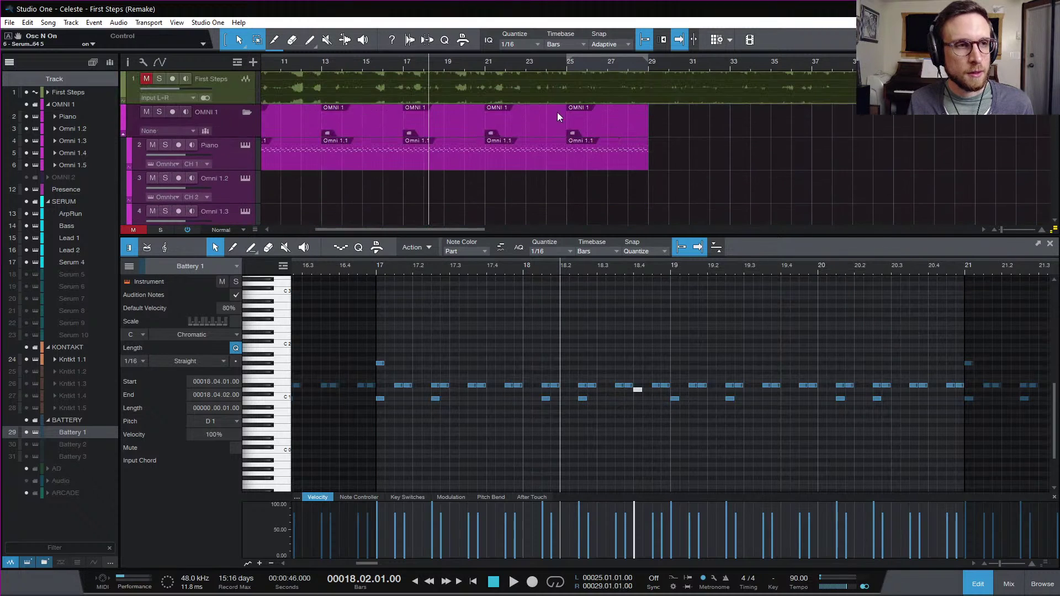
click(159, 79)
key(space)
click(149, 79)
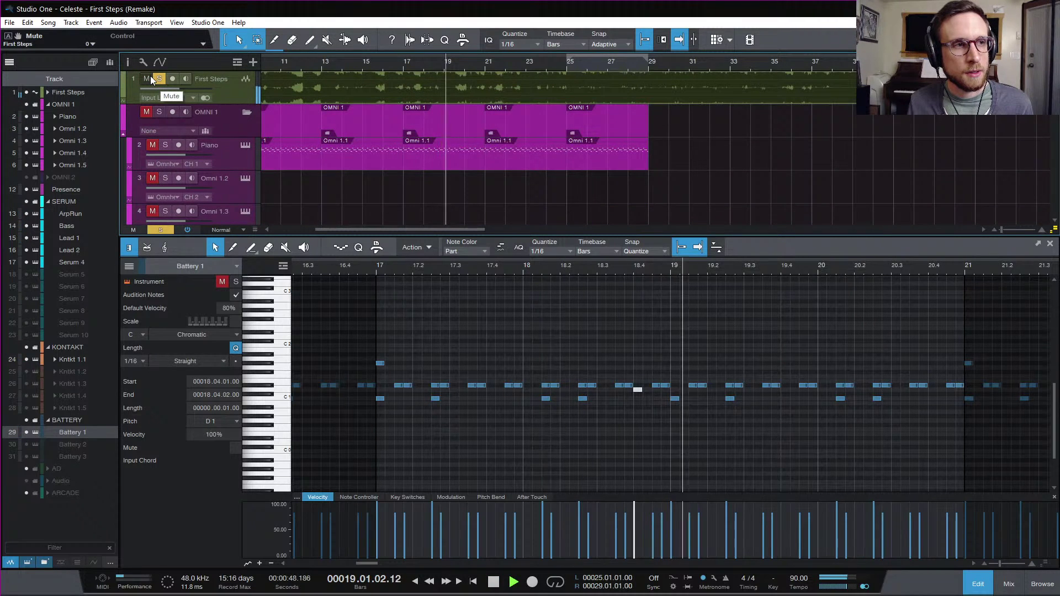
key(space)
click(150, 79)
key(space)
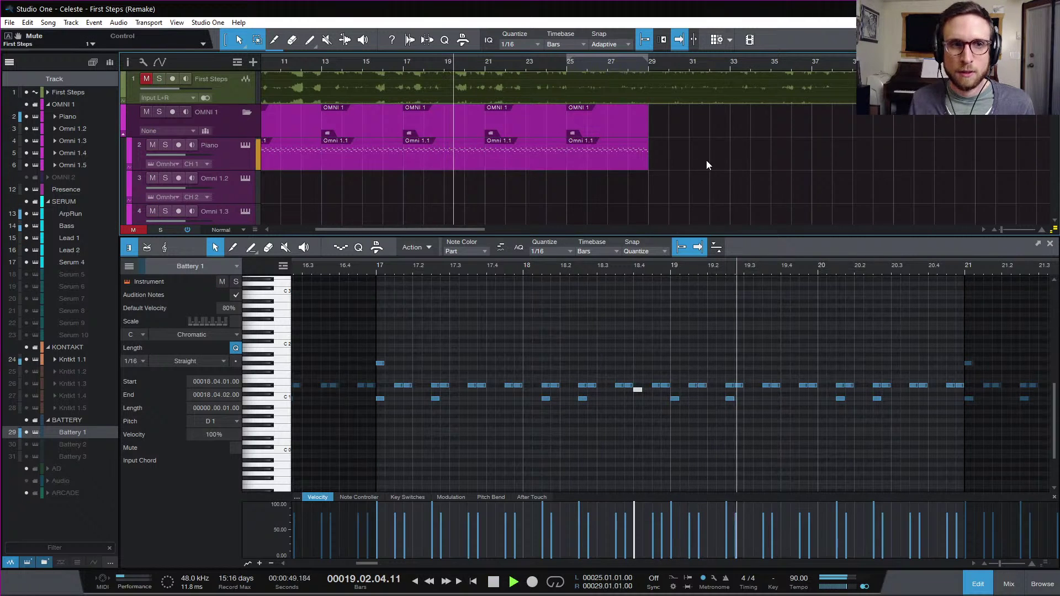
scroll(710, 166, down, 1)
scroll(712, 165, down, 15)
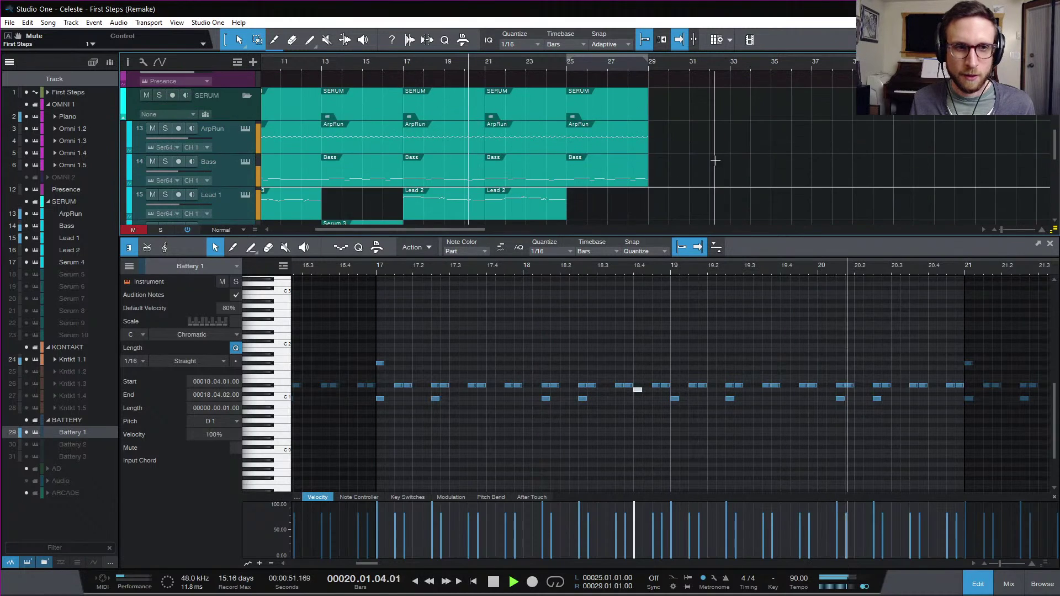
key(space)
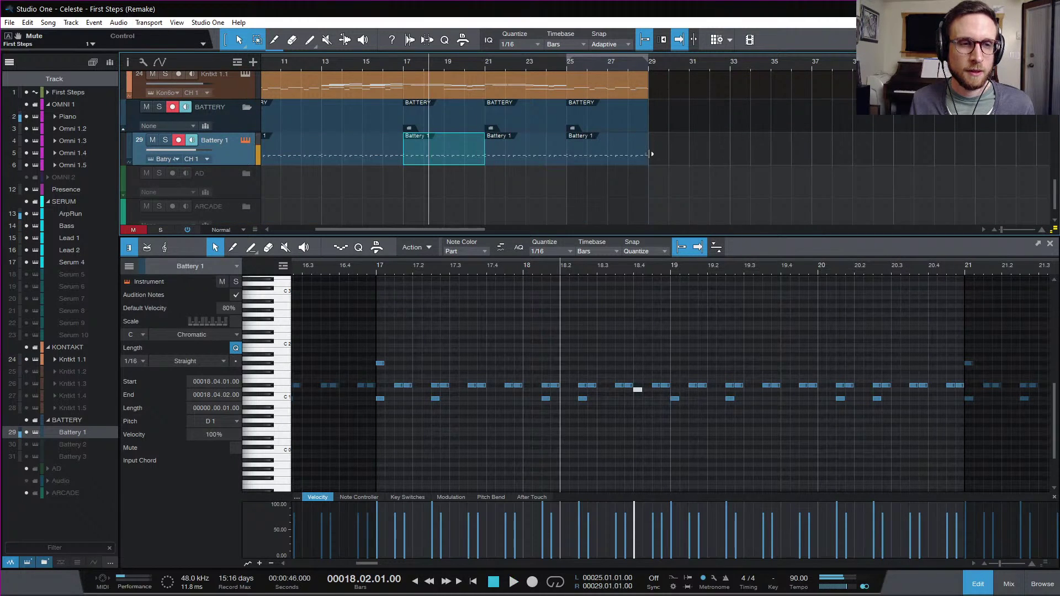
scroll(489, 157, up, 16)
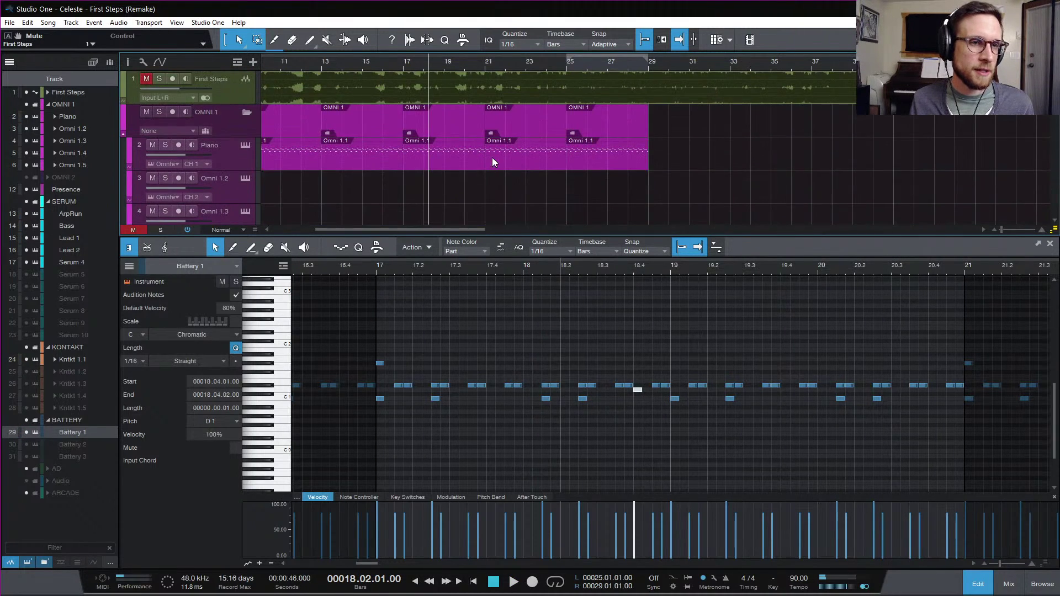
key(space)
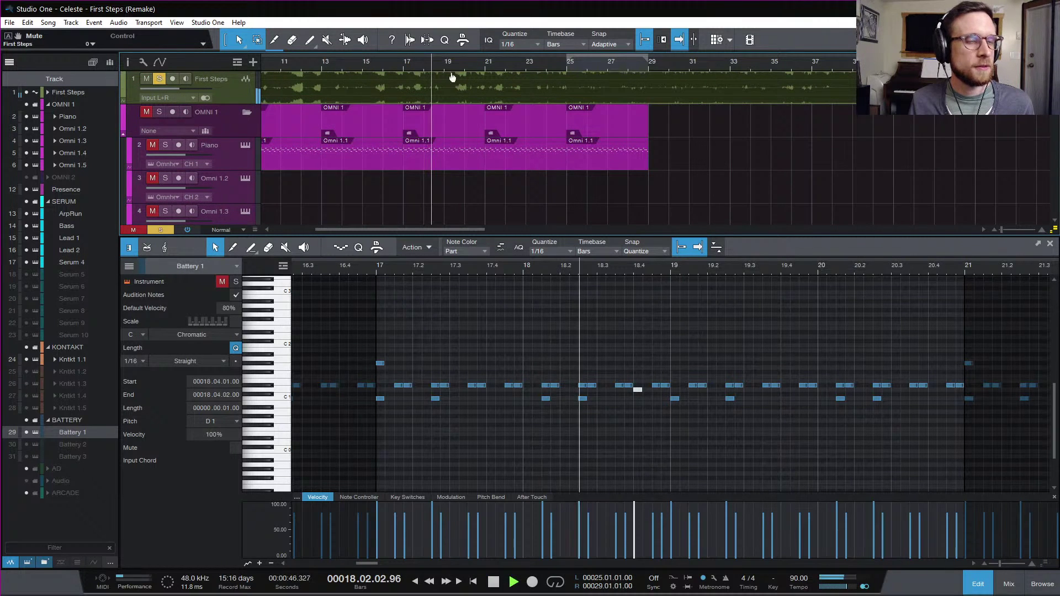
- Copy the D1 snare note to 20.4 and replace the Battery 1 part at bar 21 with a duplicate of the bar 17 part
scroll(559, 166, down, 15)
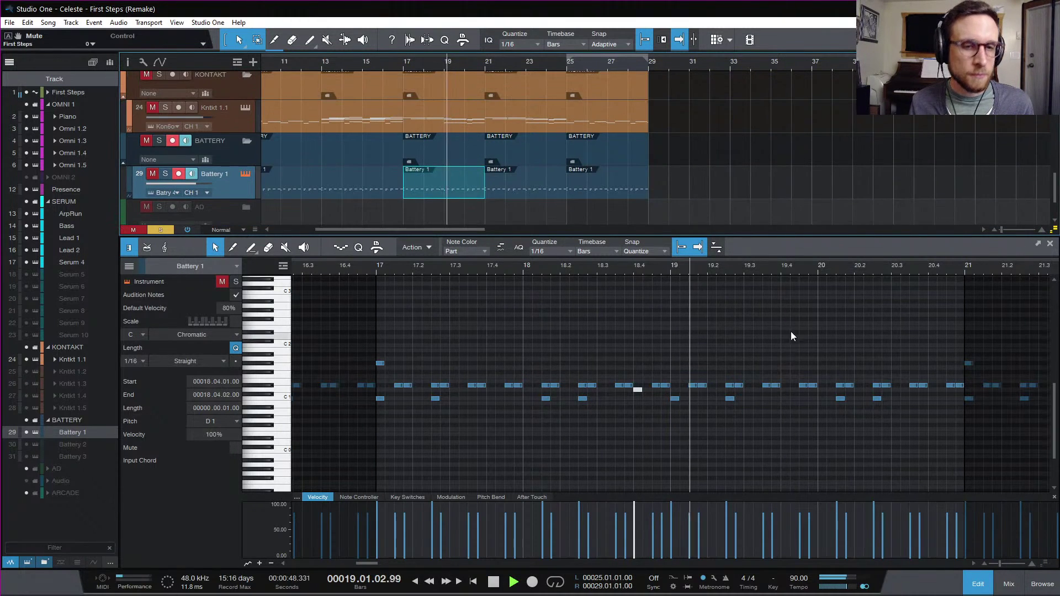
drag(638, 393, 932, 392)
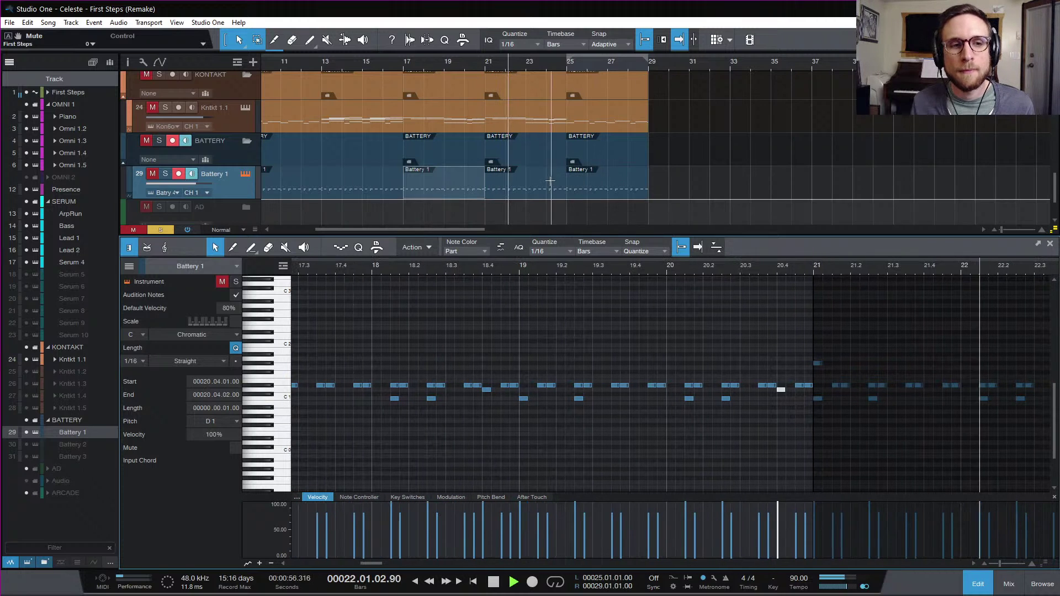
click(547, 191)
key(Delete)
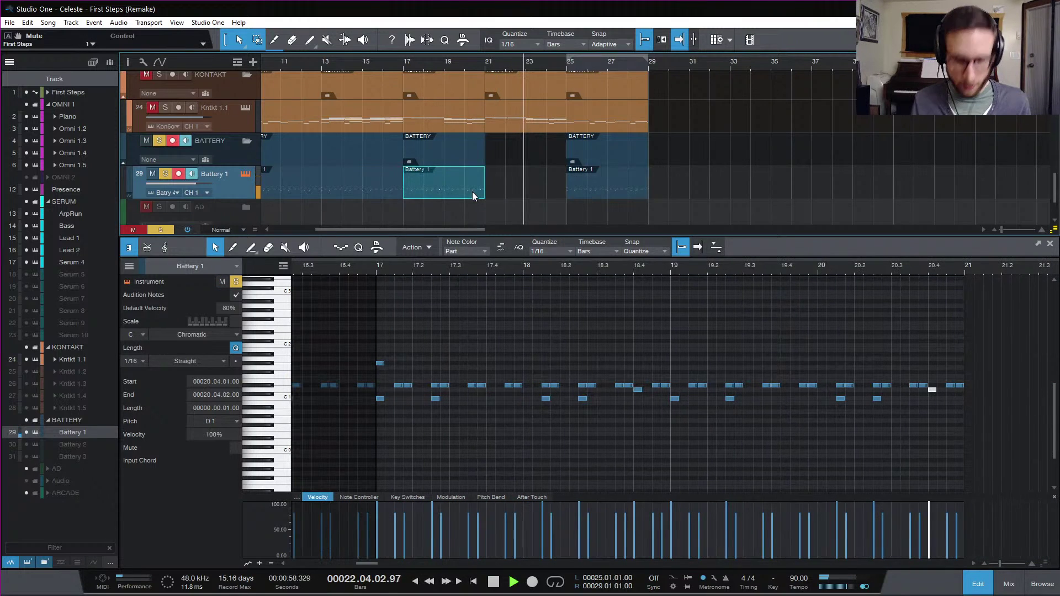
key(ctrl+z)
key(space)
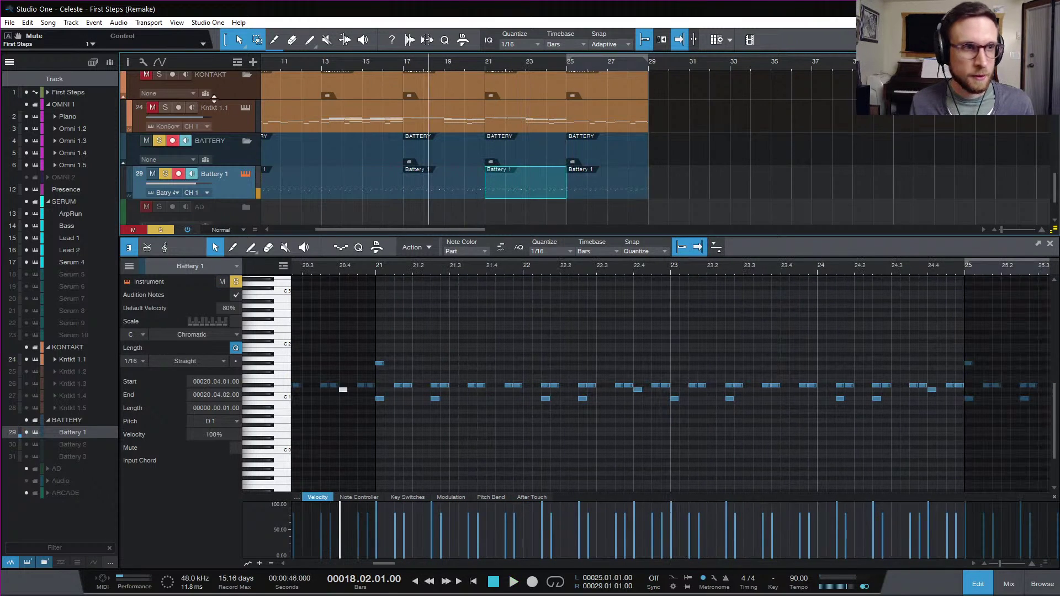
- Unsolo the BATTERY folder to hear the full mix from bar 18.2, and compare it with the soloed First Steps reference
click(159, 141)
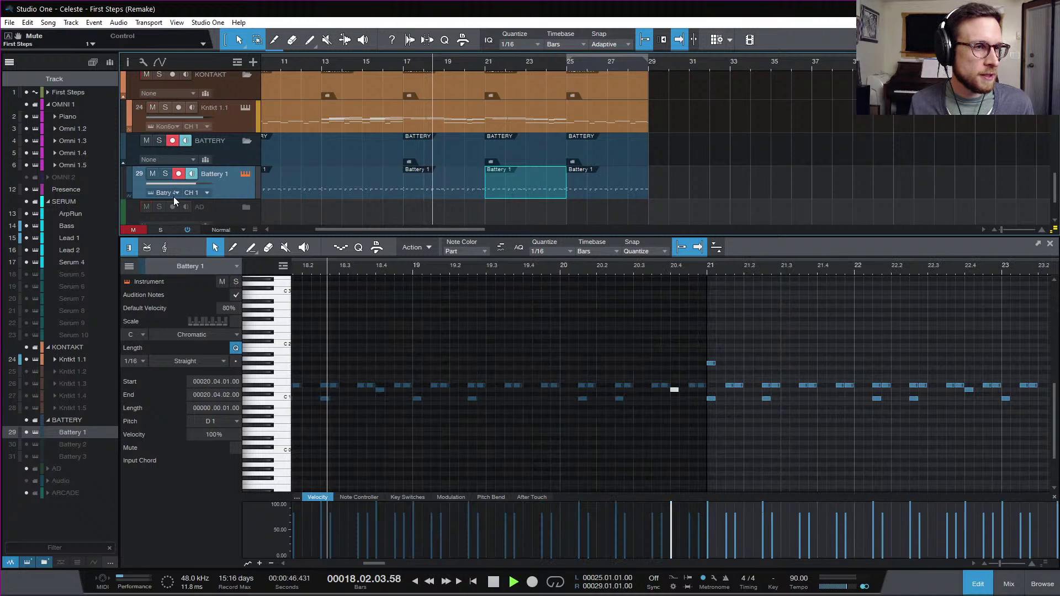
click(142, 62)
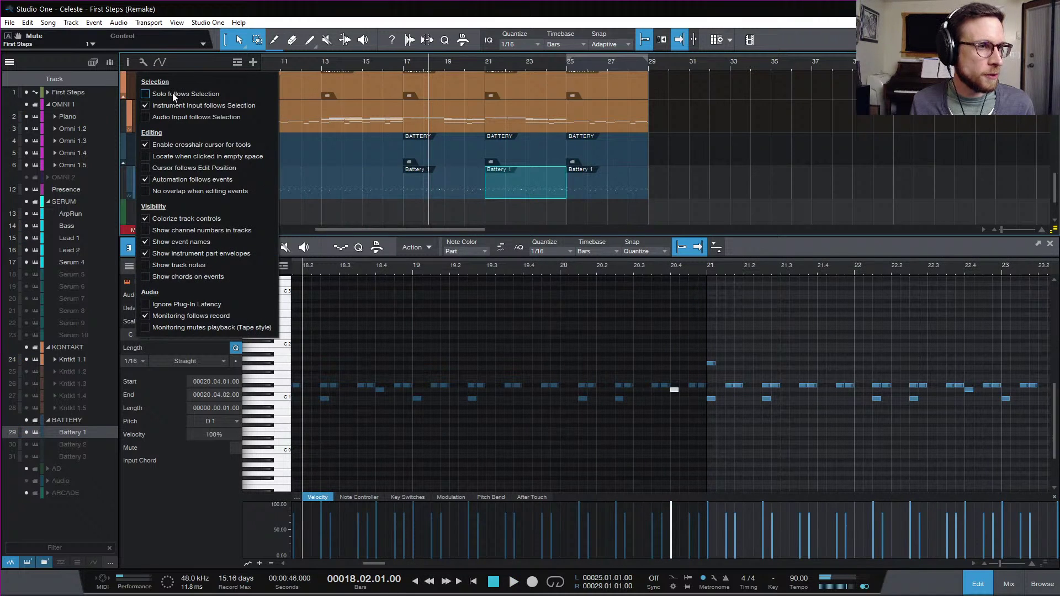
click(740, 166)
scroll(727, 137, up, 10)
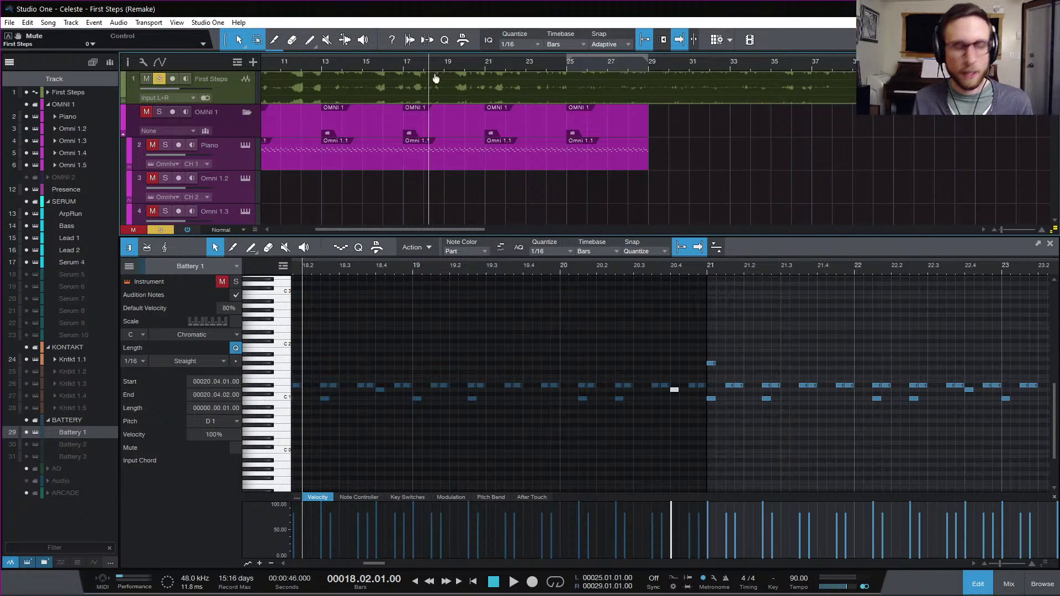
key(space)
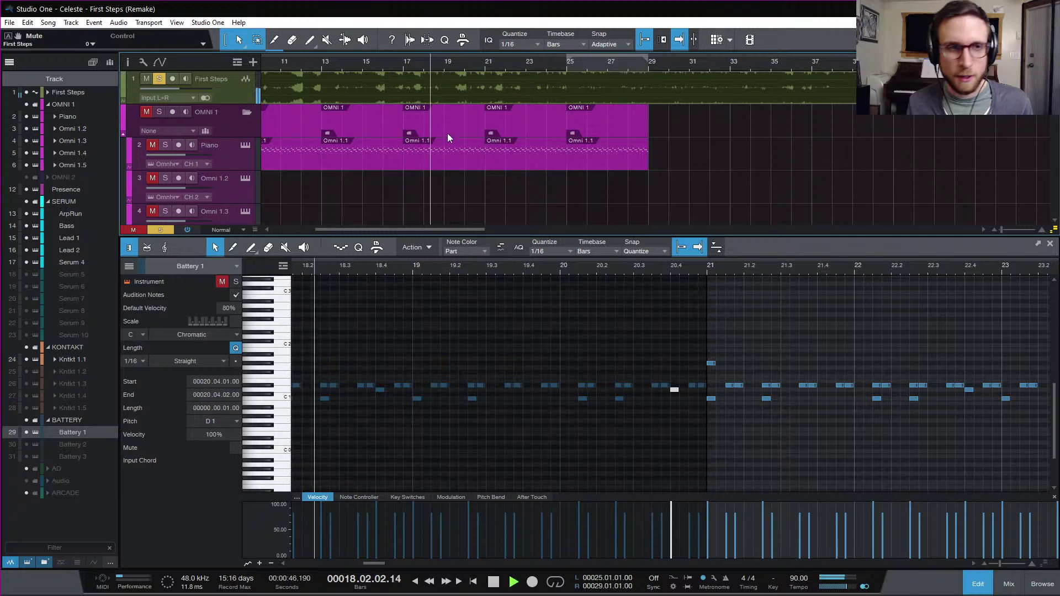
key(space)
key(space)
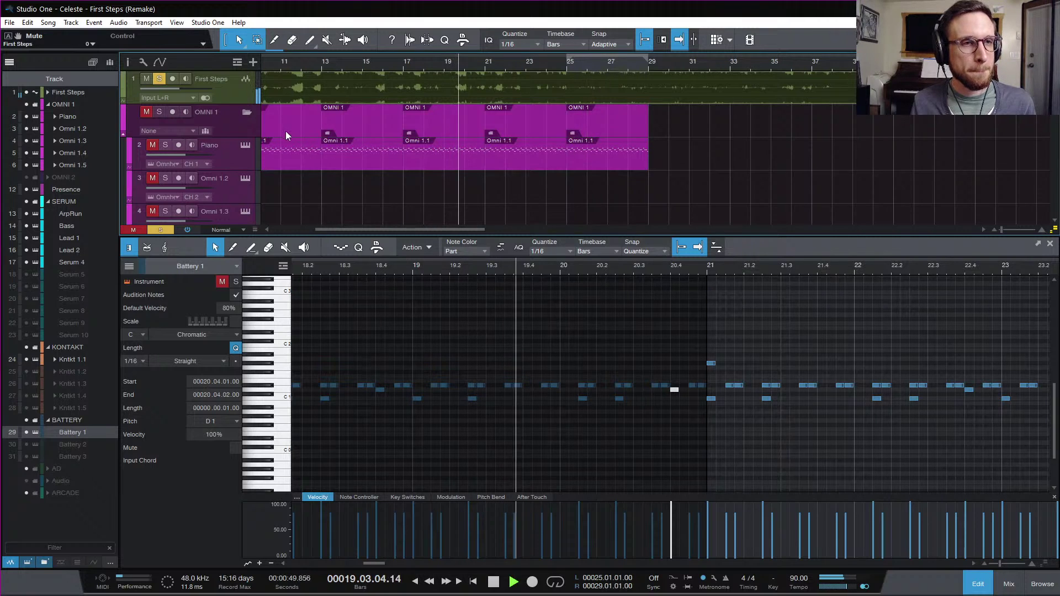
- Unsolo the First Steps reference and listen to the full remake mix from bar 18.2, stopping playback after bar 25
click(160, 78)
scroll(657, 140, down, 3)
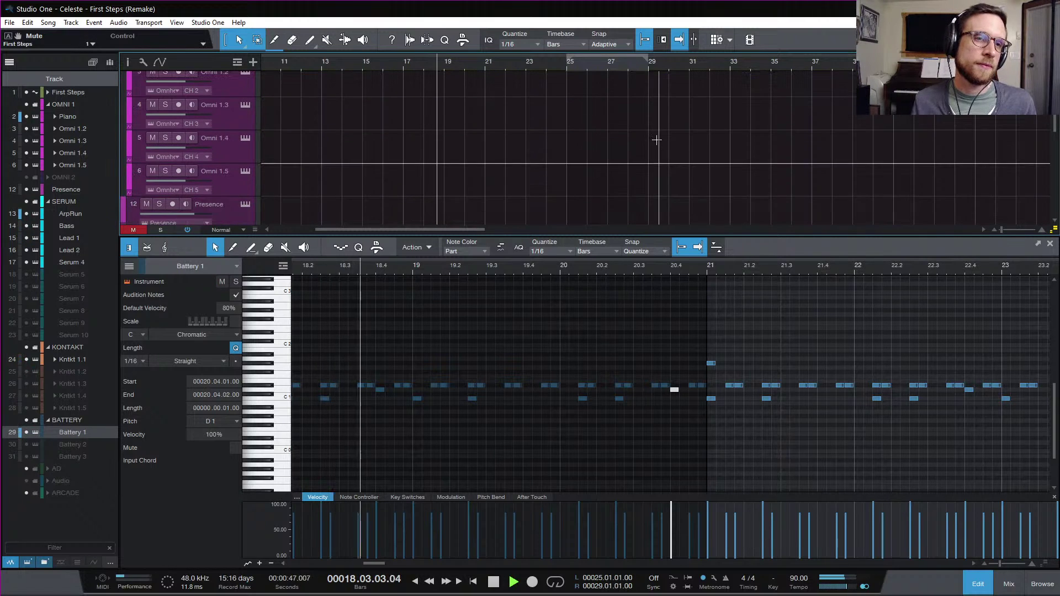
scroll(656, 140, down, 6)
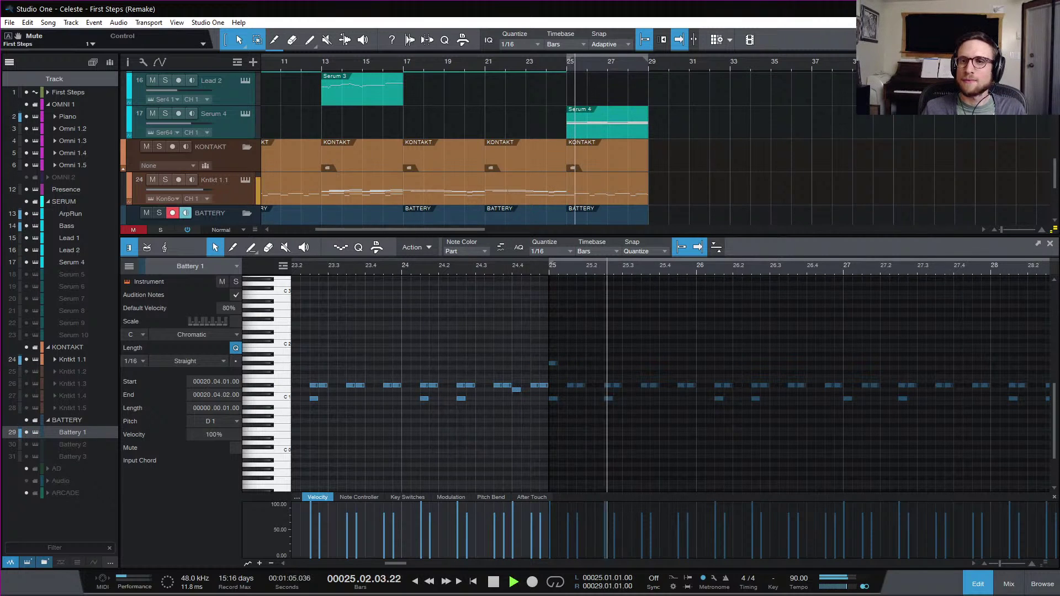
key(space)
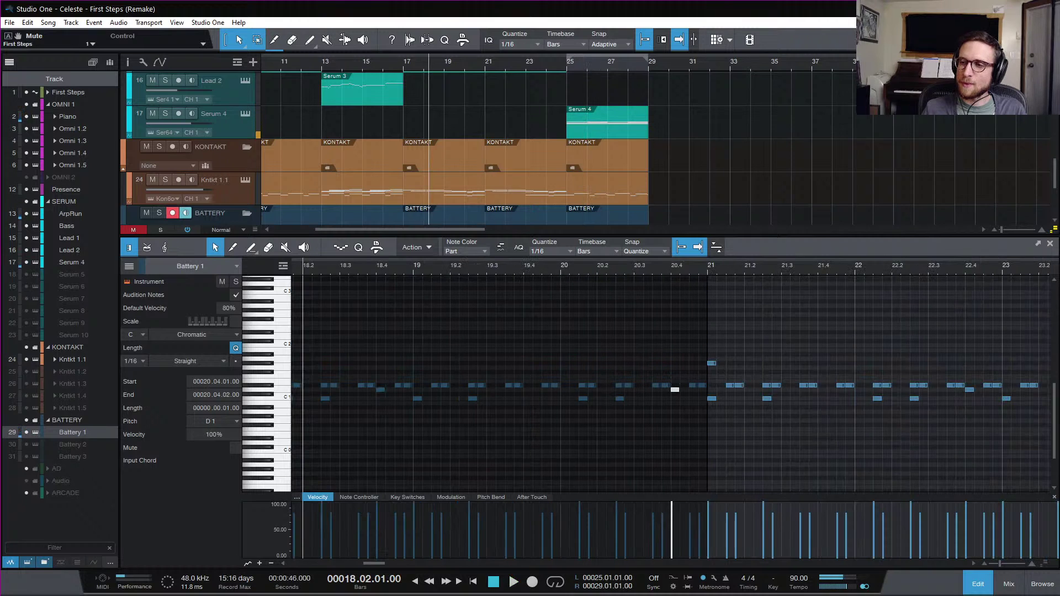
- Bring up the Battery 1 part at bar 17 in the note editor and listen to its opening from bar 17
scroll(627, 196, left, 5)
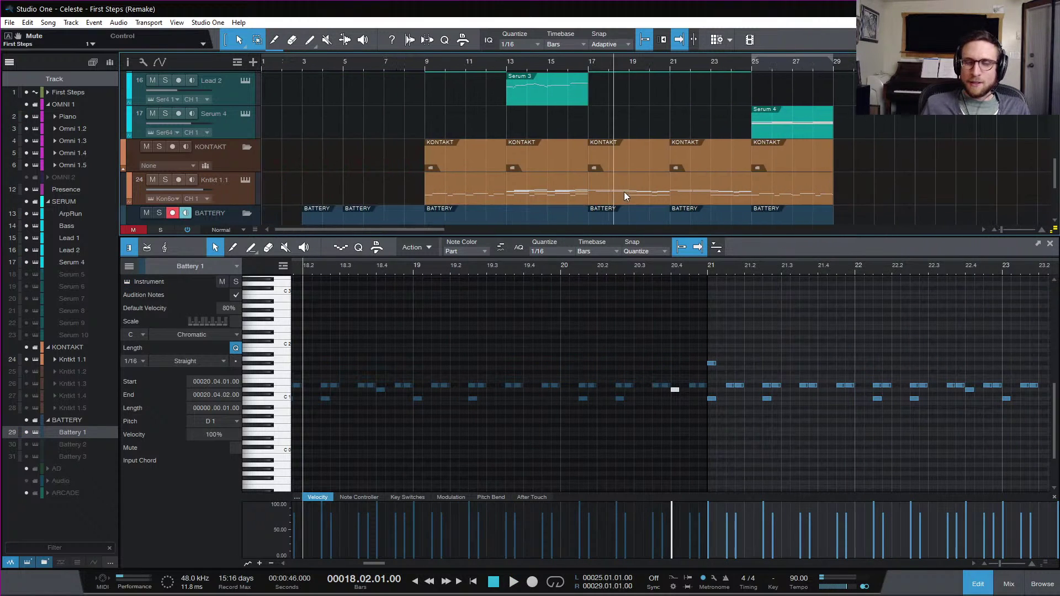
scroll(619, 193, down, 5)
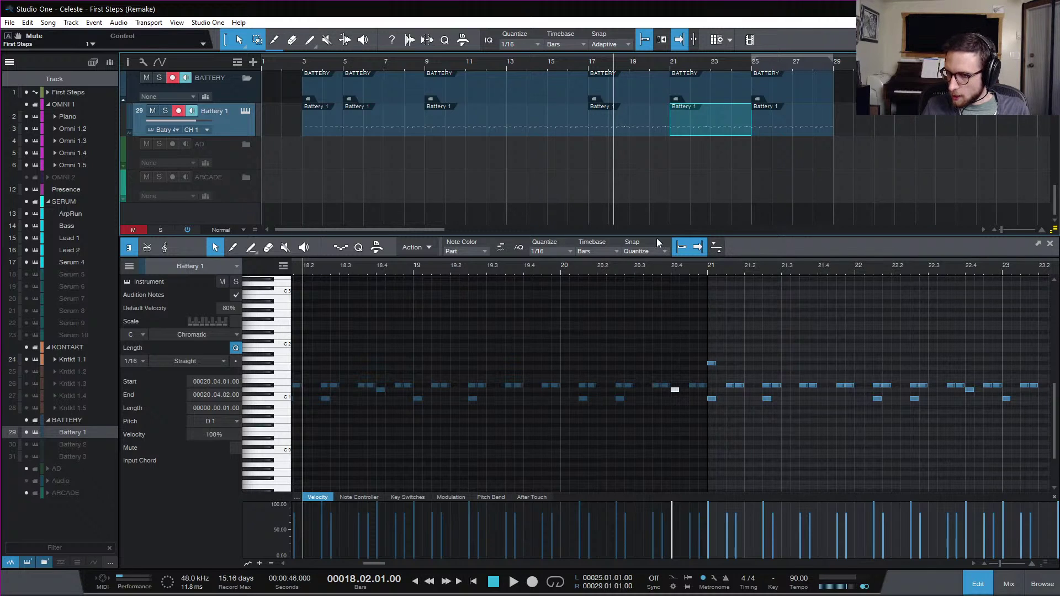
click(616, 131)
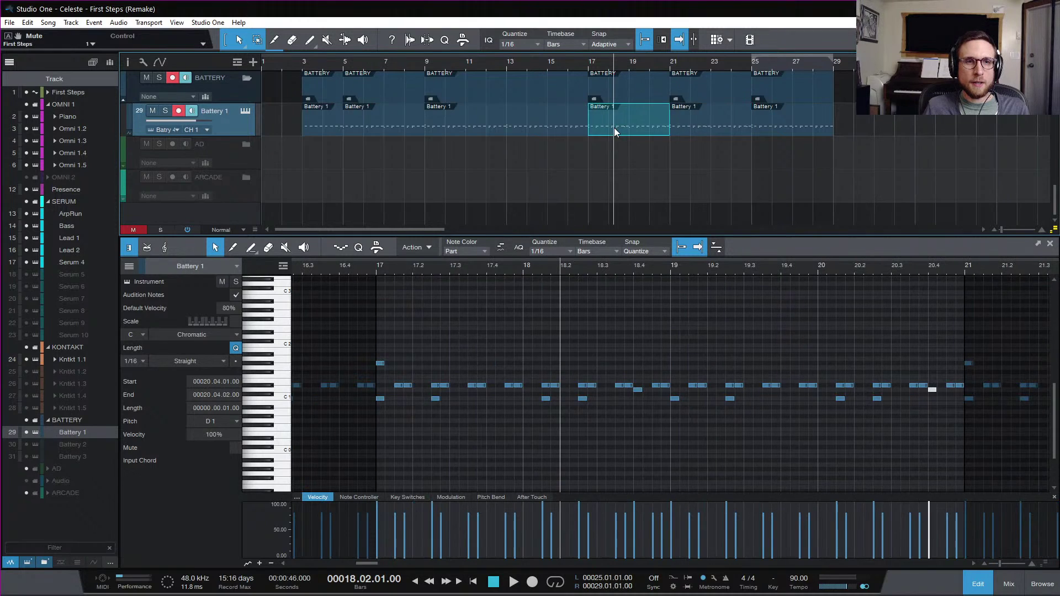
click(379, 269)
key(space)
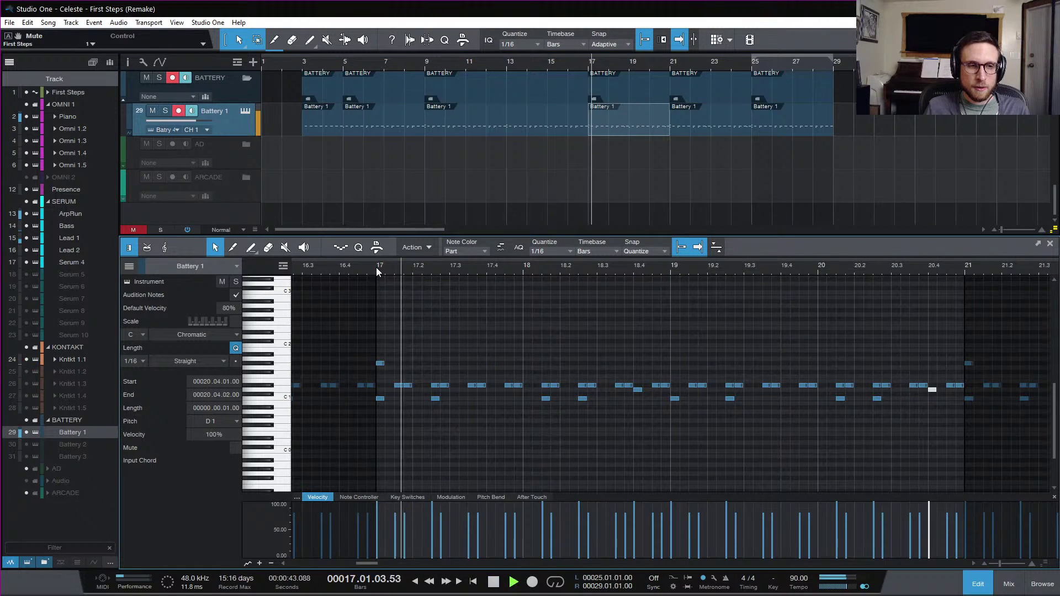
key(space)
key(space)
key(space)
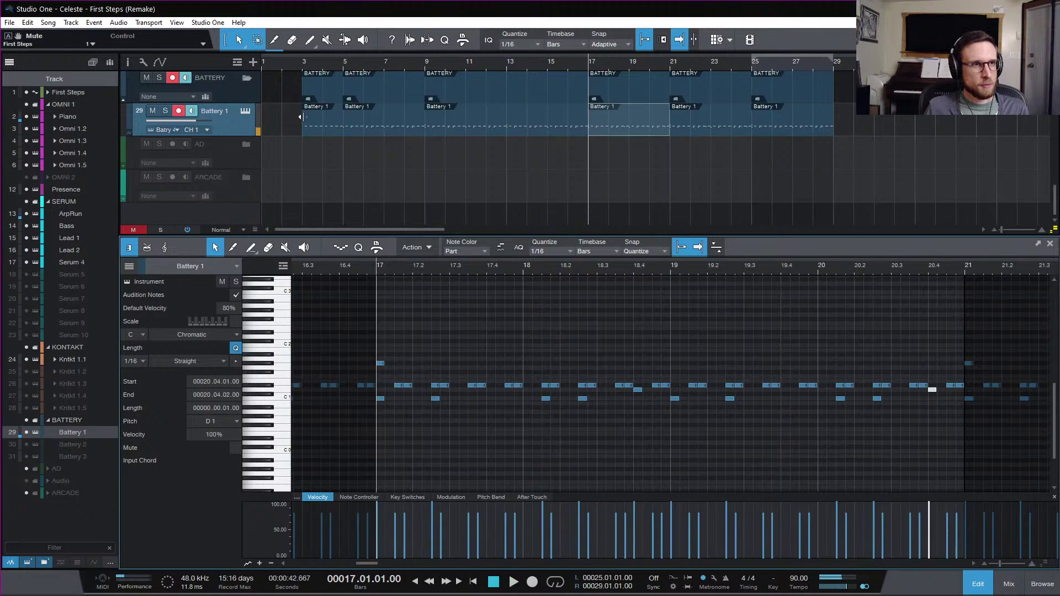
- Audition the soloed First Steps reference from bars 9, 13 and 17, and switch back to the remake mix at bar 17
scroll(289, 120, up, 10)
click(231, 97)
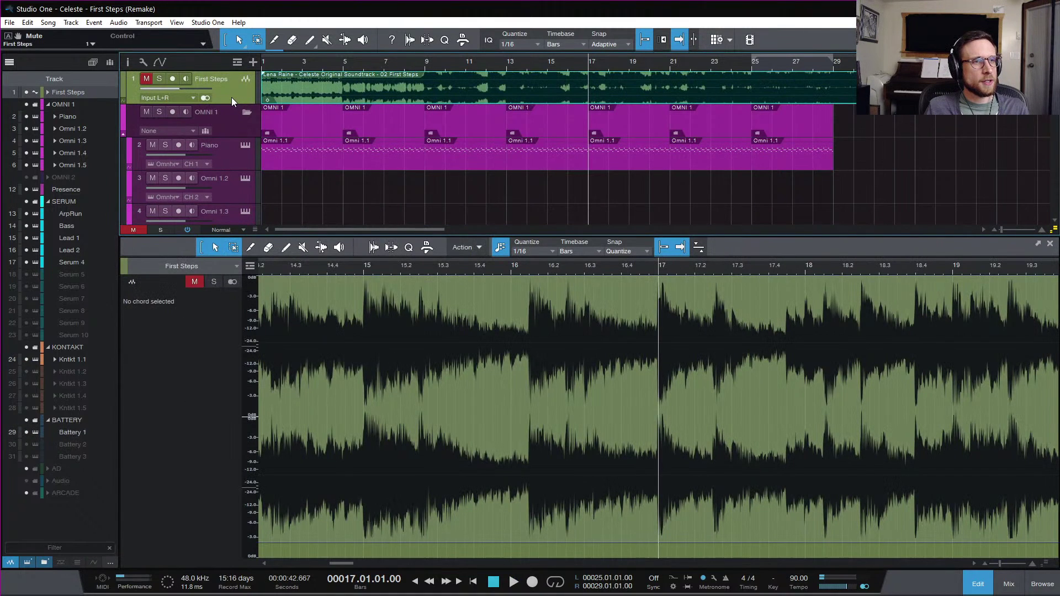
key(s)
key(space)
key(space)
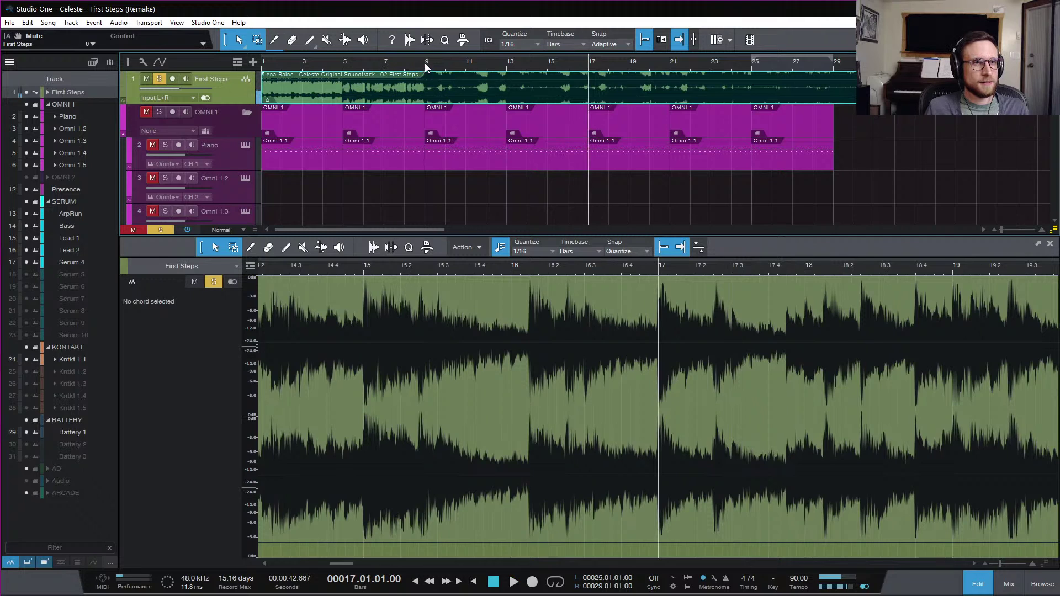
click(425, 63)
key(space)
click(511, 61)
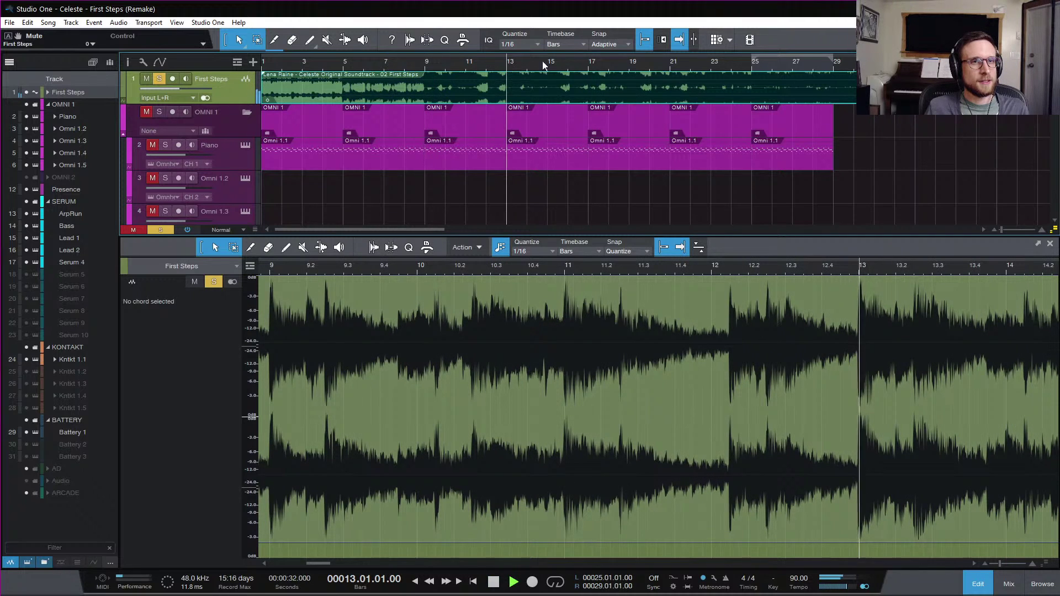
click(588, 61)
key(s)
key(m)
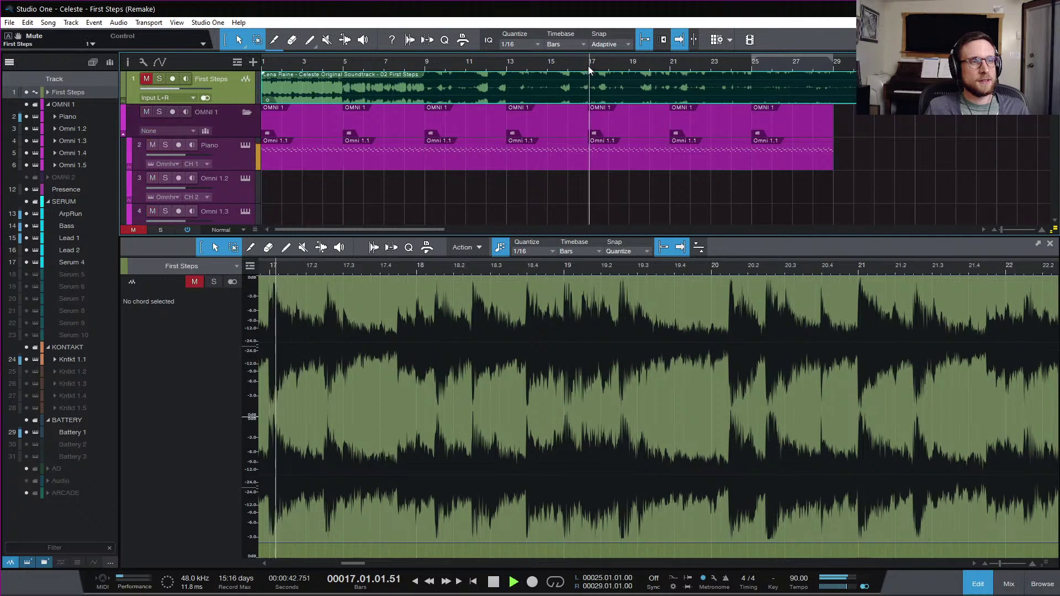
- Check the velocity of the G#1 note at the start of the bar 17 Battery 1 part and play the mix from there
key(space)
scroll(580, 164, down, 10)
scroll(570, 163, down, 5)
click(617, 127)
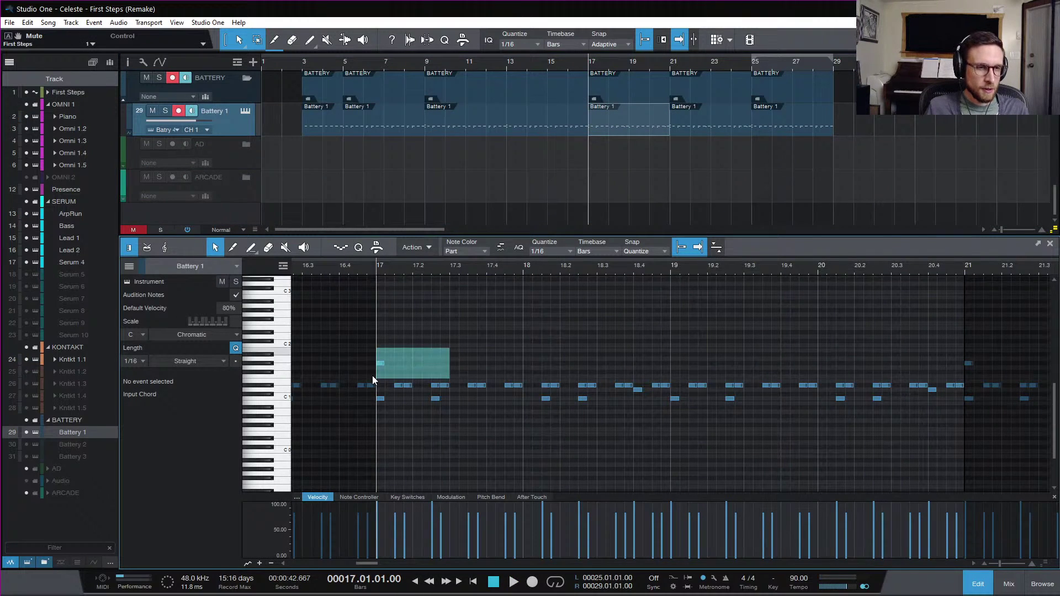
drag(373, 379, 373, 381)
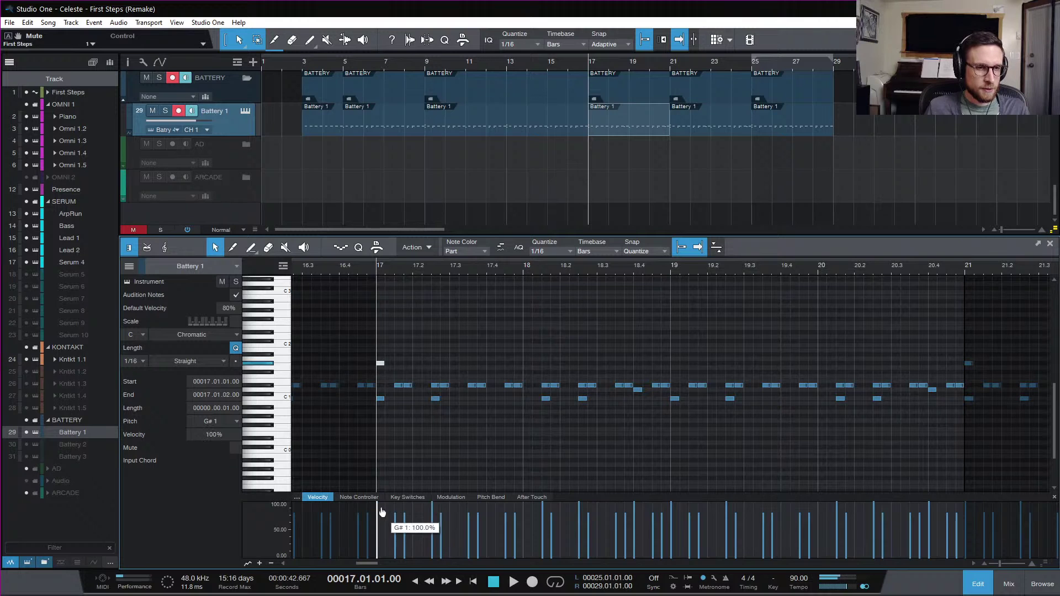
key(space)
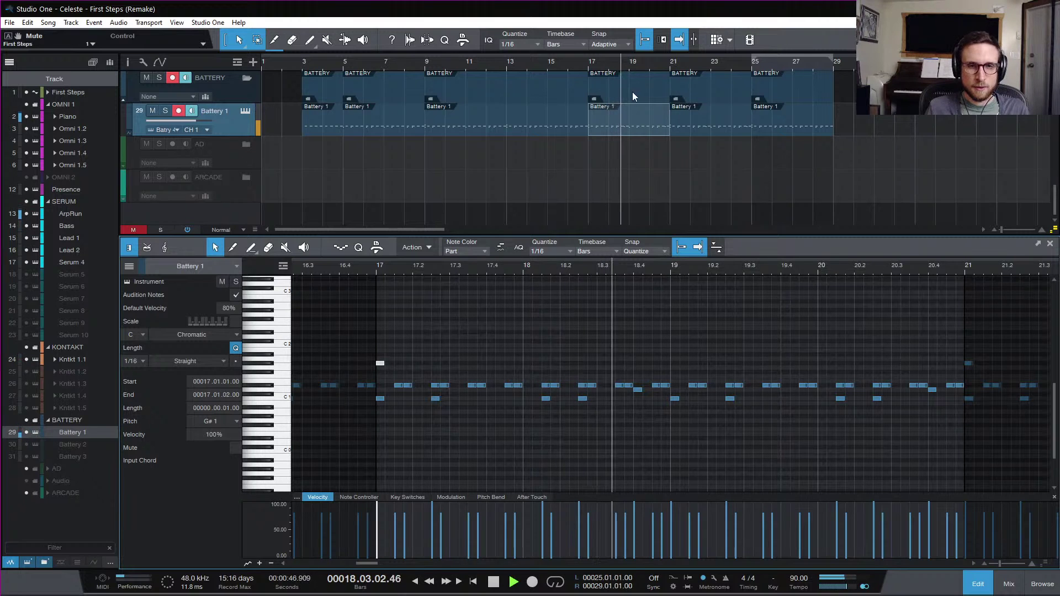
click(729, 131)
key(Delete)
key(ctrl+z)
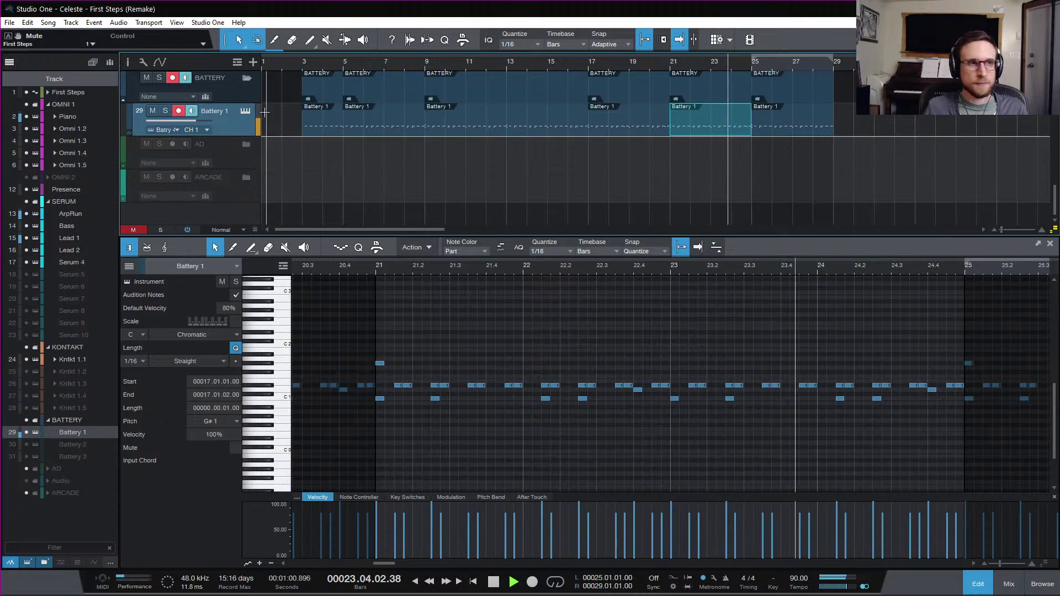
- Open the instrument editor of the Battery 1 track during playback, stop the mix and clear the note selection
click(246, 114)
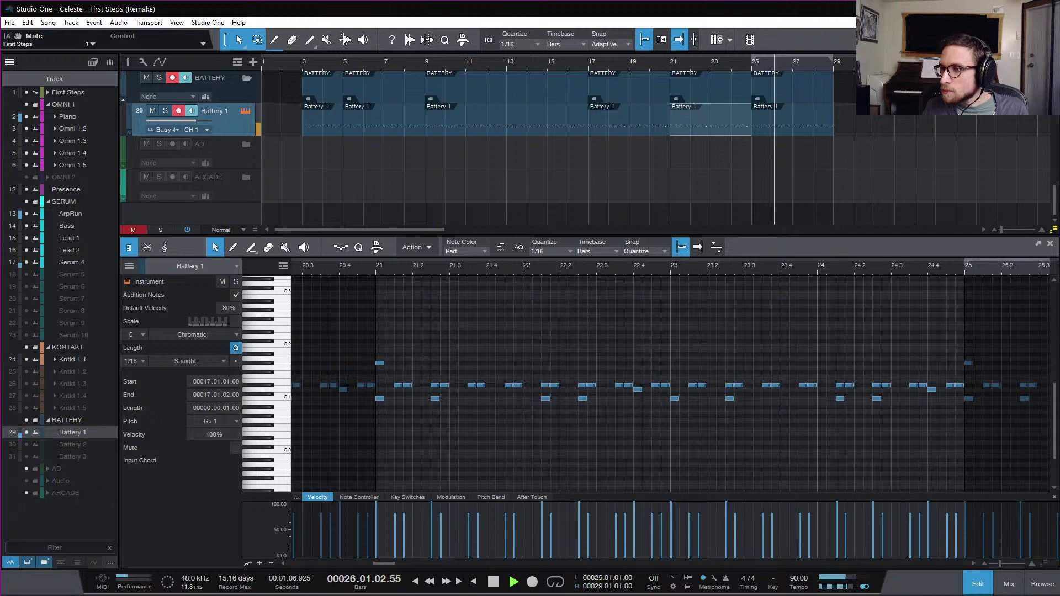
key(space)
click(803, 316)
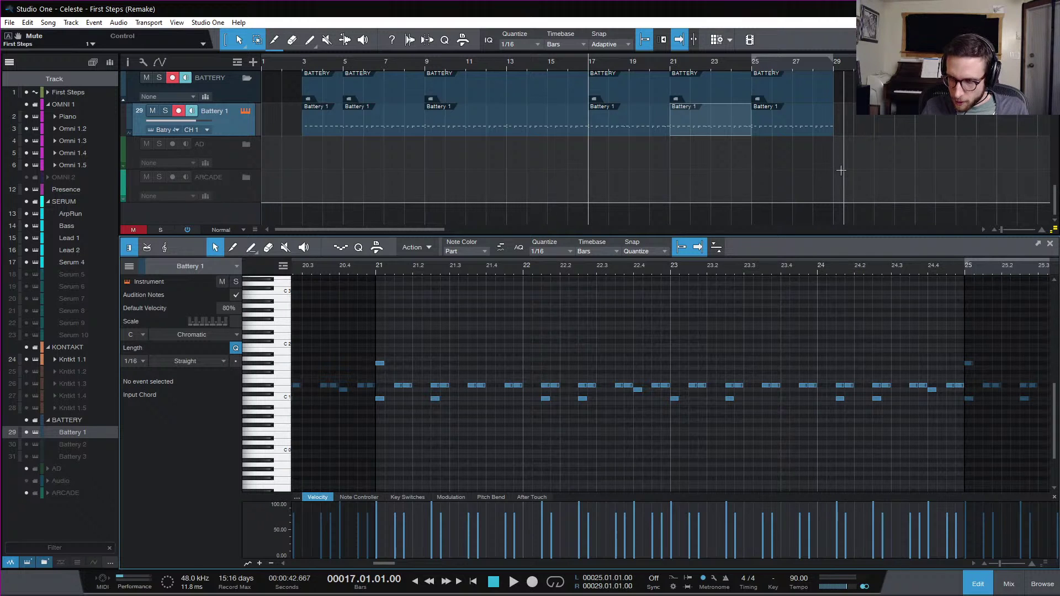
- Solo the First Steps reference and move the playback position to bar 21 and on to bar 25
scroll(841, 171, up, 10)
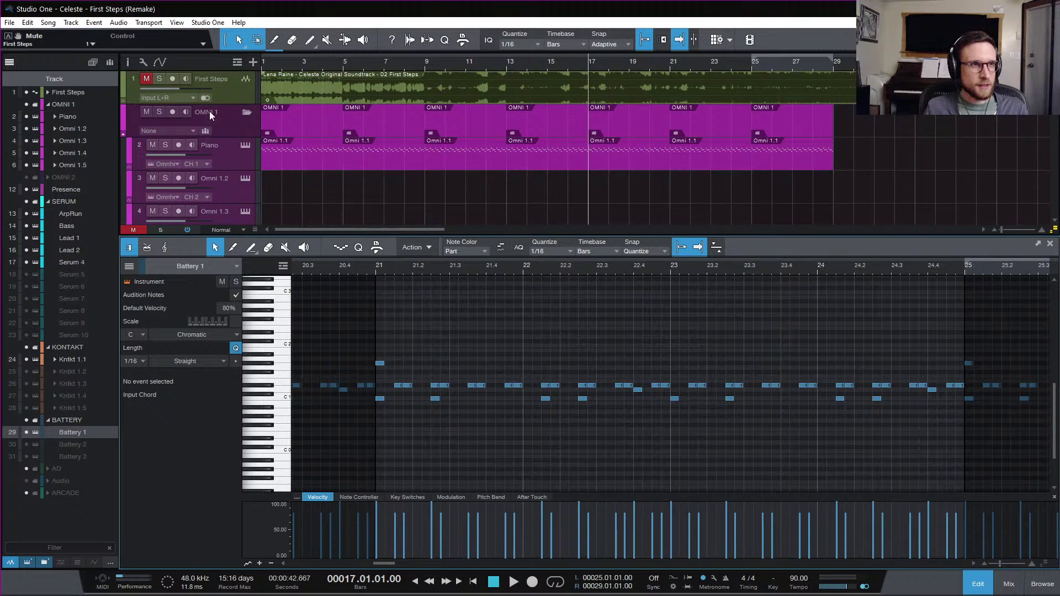
click(228, 91)
key(s)
key(m)
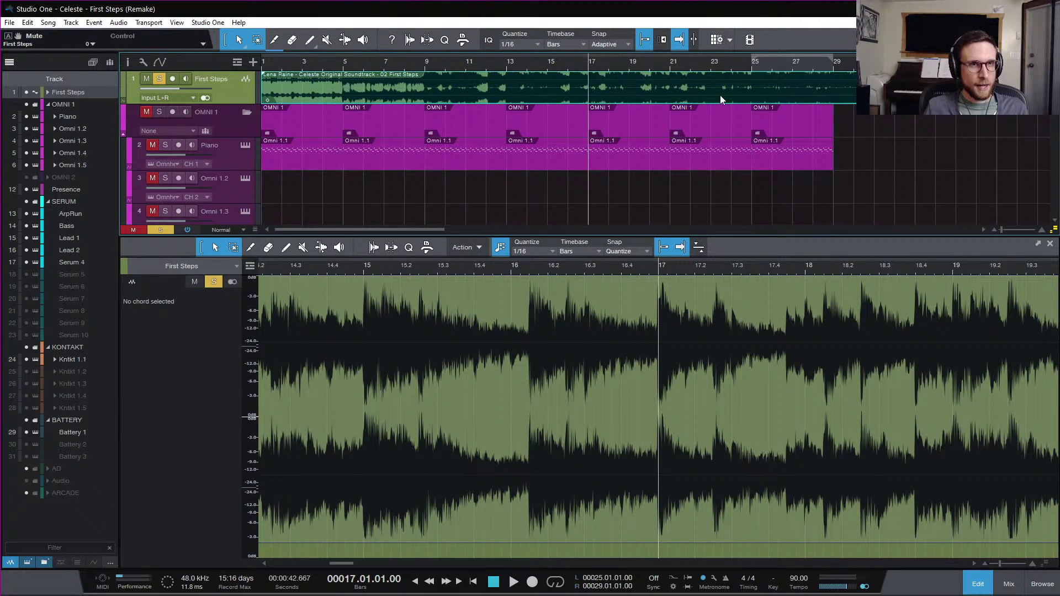
click(673, 64)
scroll(914, 154, down, 15)
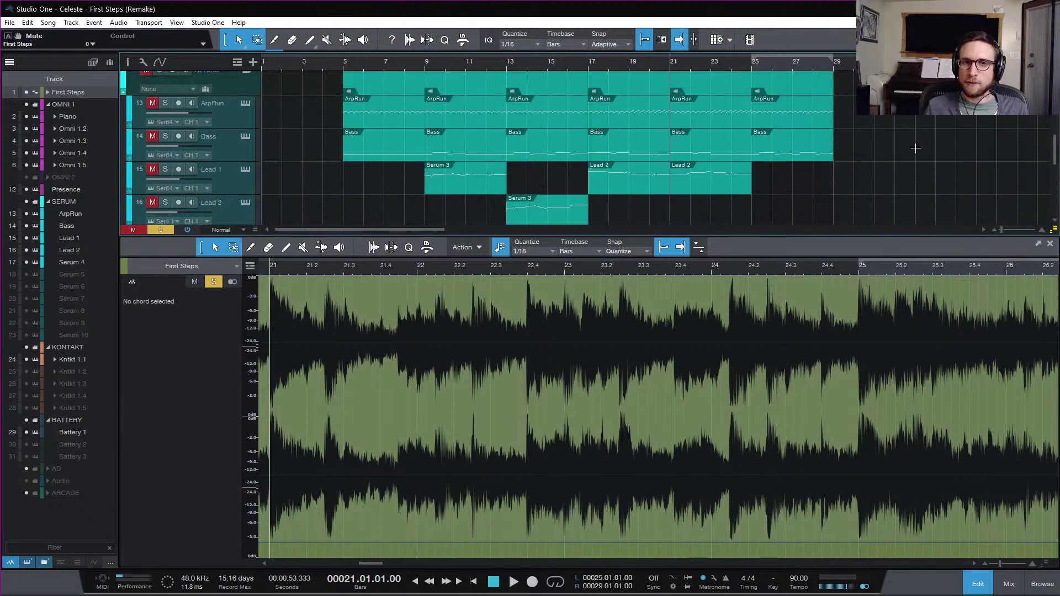
click(751, 68)
click(912, 170)
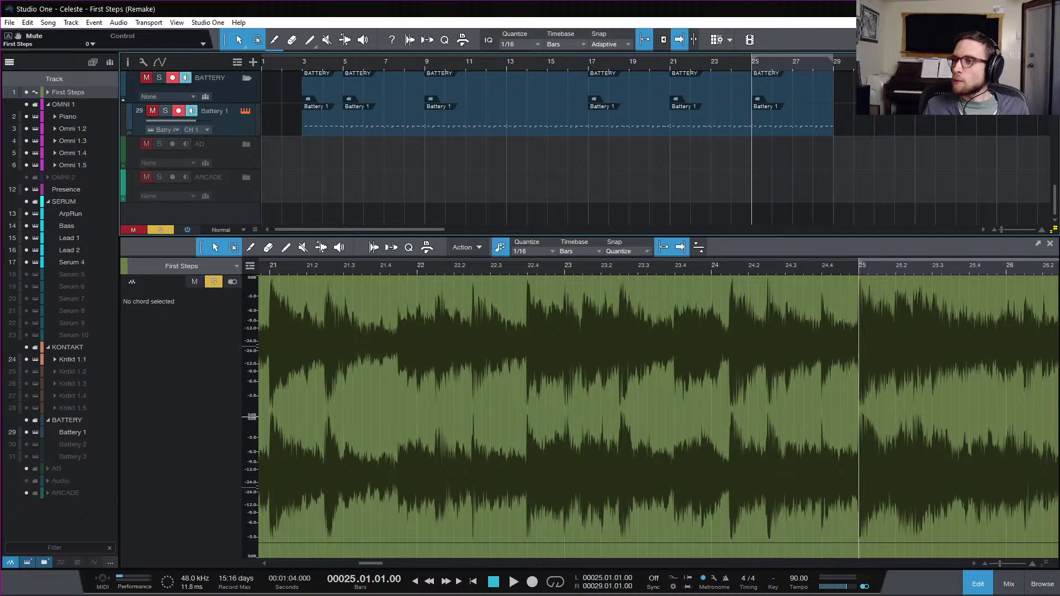
- Look over the tracks at bar 25, unsolo and mute the reference, and listen to the remake from bar 25
scroll(864, 146, up, 15)
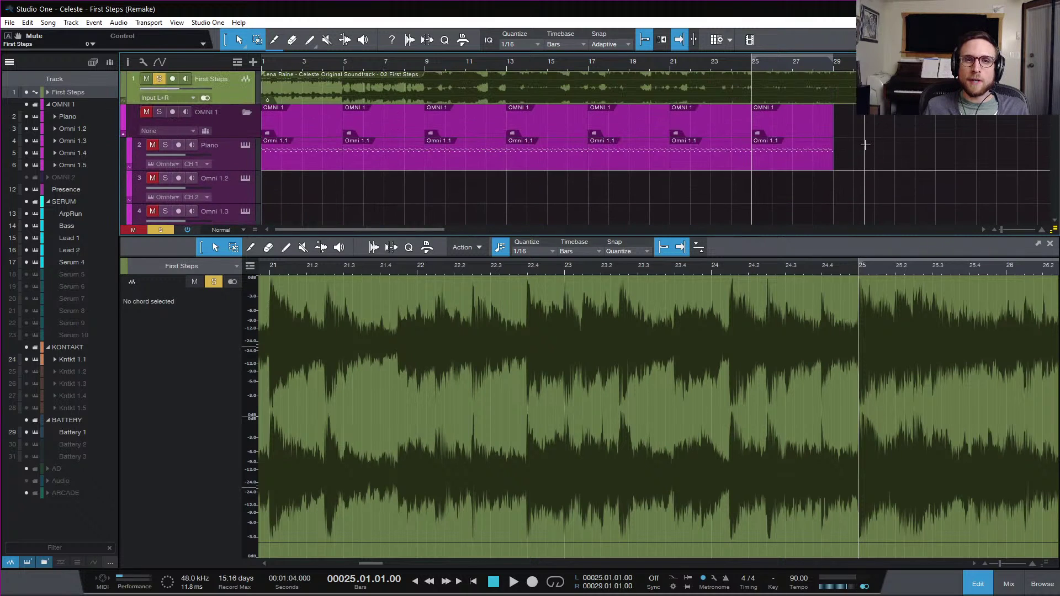
scroll(892, 162, down, 5)
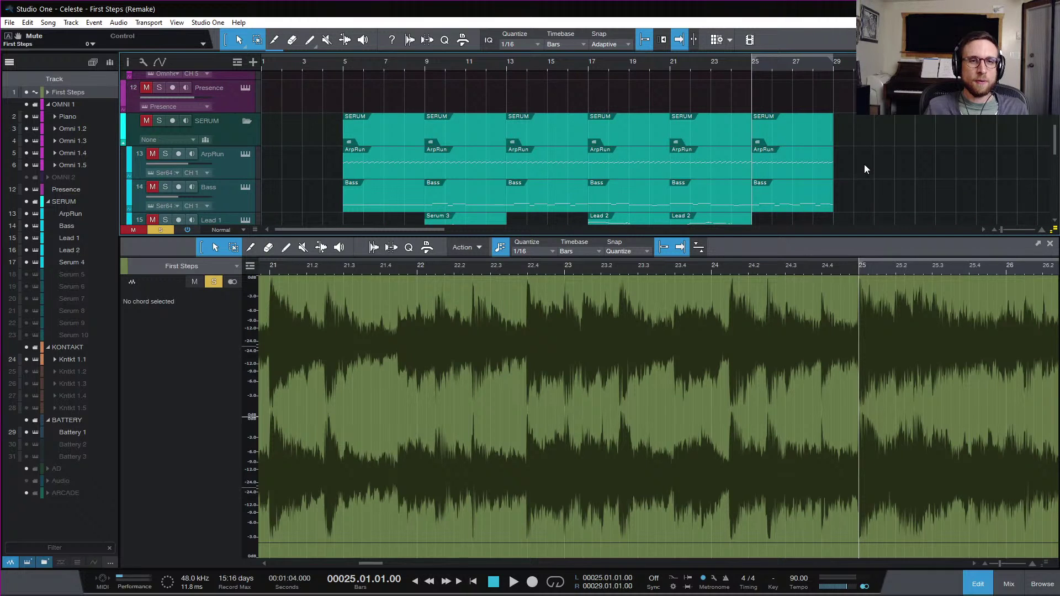
scroll(522, 154, down, 8)
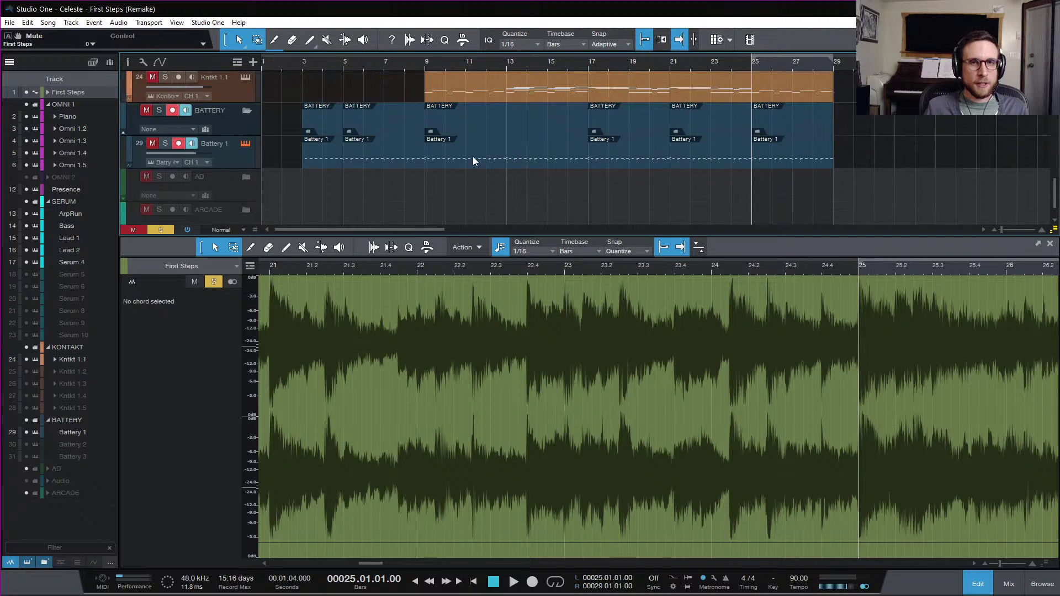
key(s)
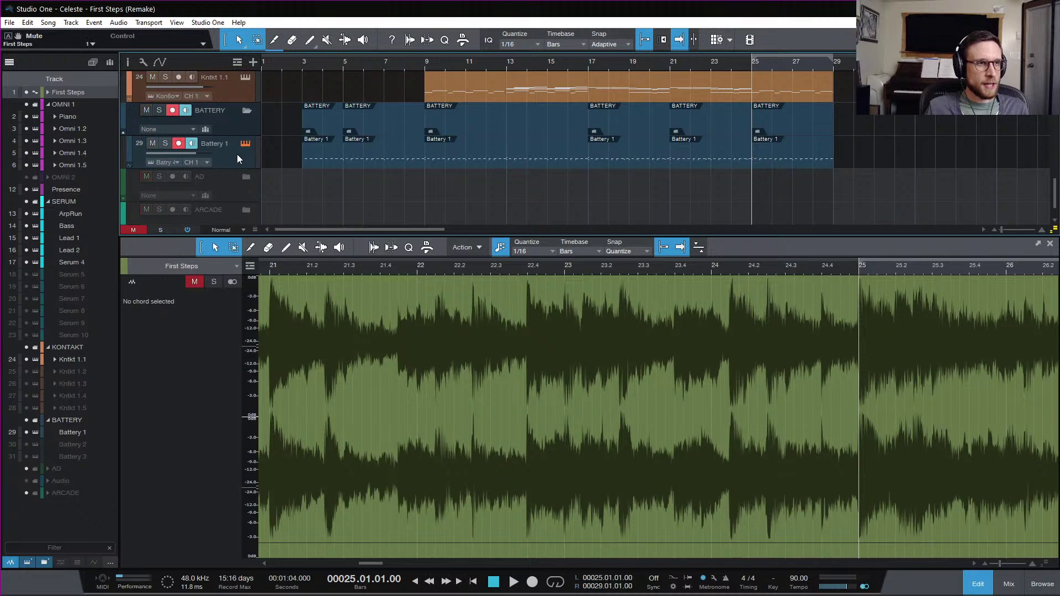
scroll(576, 129, up, 10)
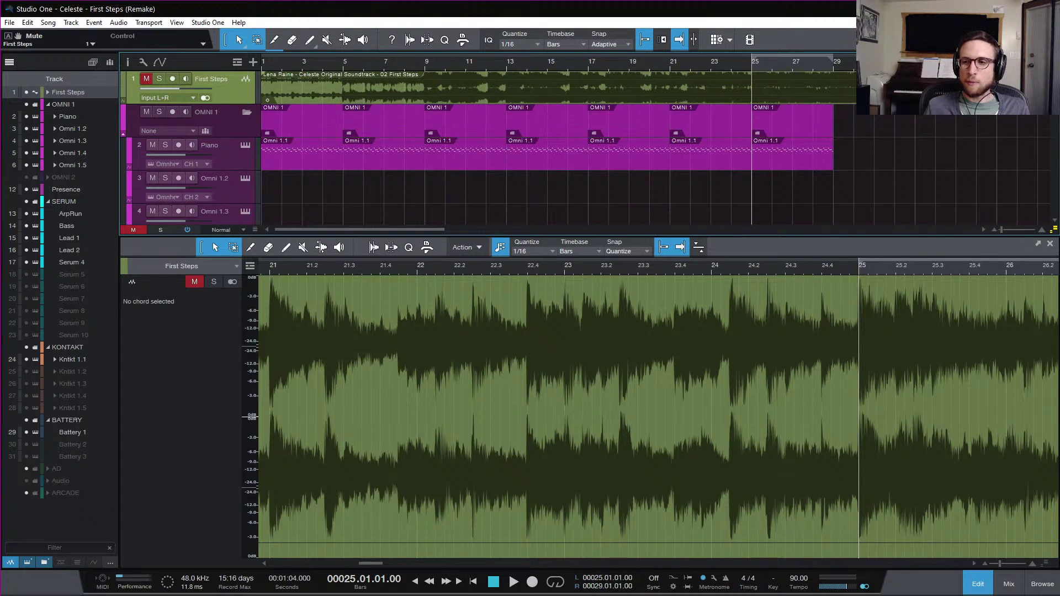
key(space)
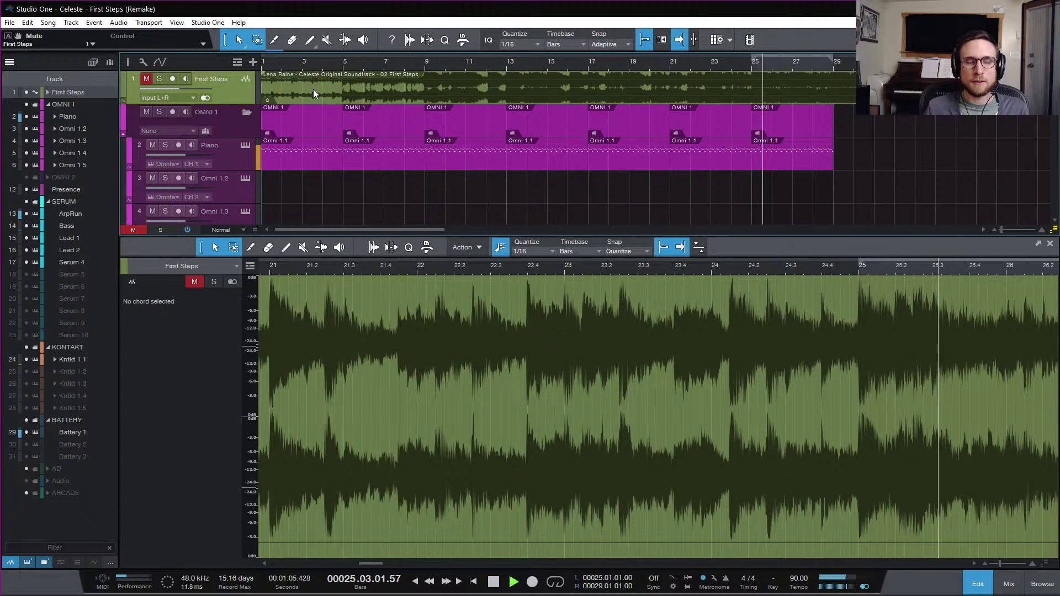
key(space)
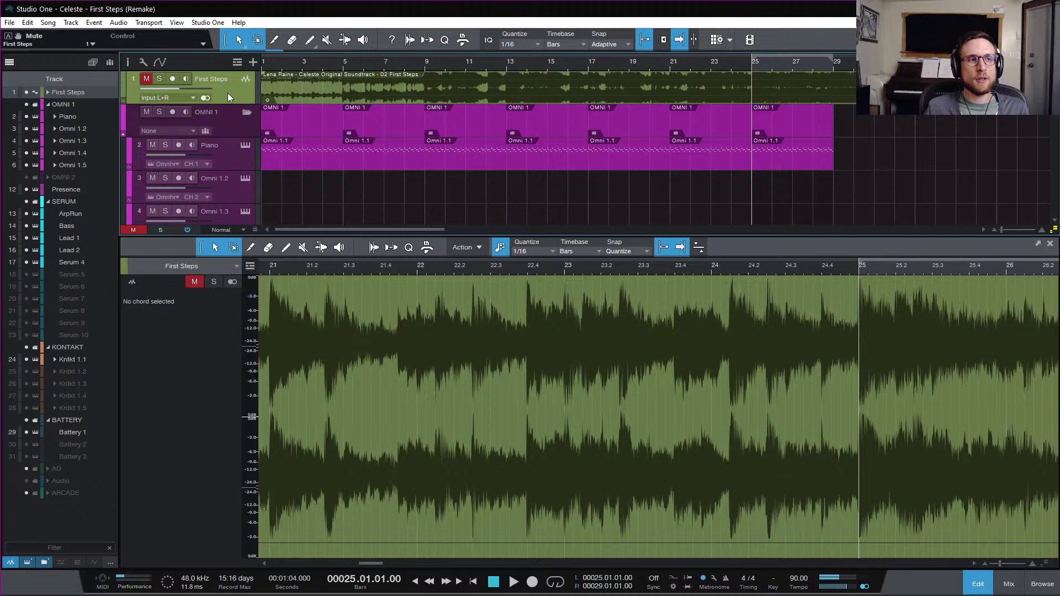
- Unmute and solo the First Steps reference and listen to it from bar 25
key(m)
key(s)
key(space)
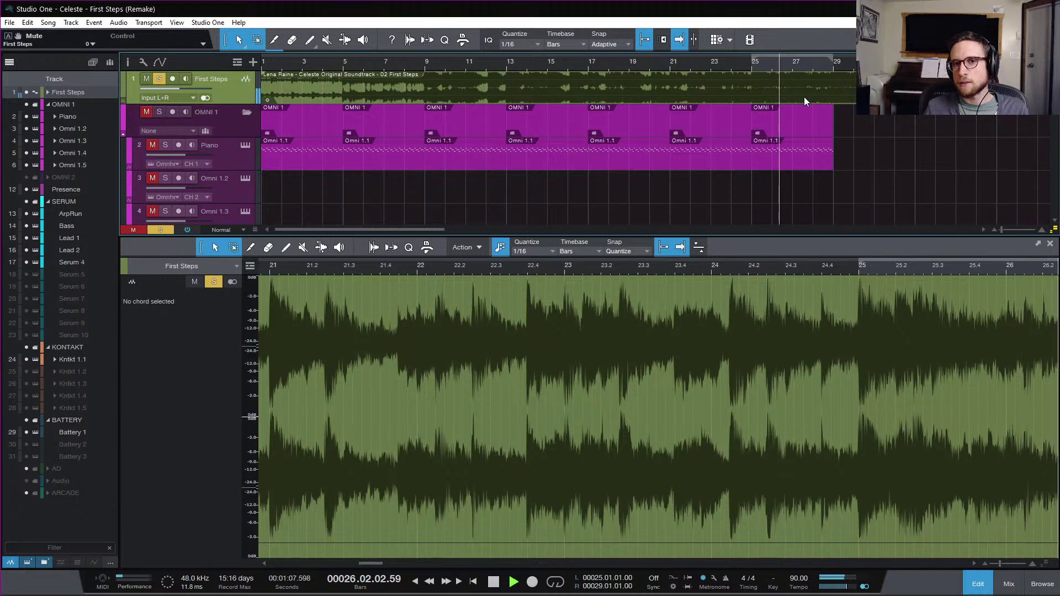
key(space)
key(space)
key(space)
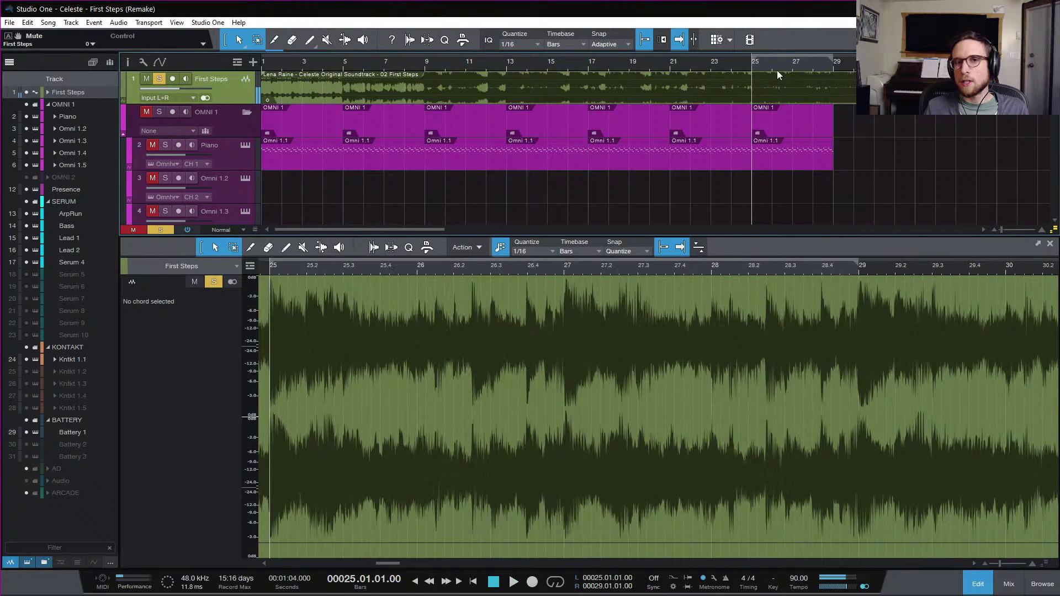
- Replay the soloed reference repeatedly from bar 26.2 to study its drum hits
click(780, 65)
key(space)
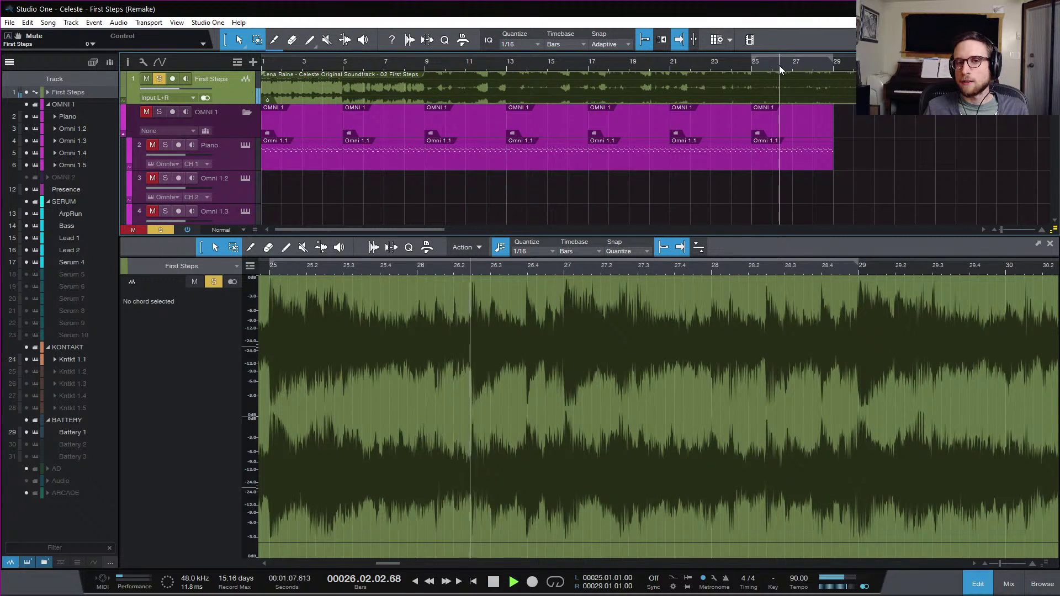
click(779, 65)
key(space)
key(space)
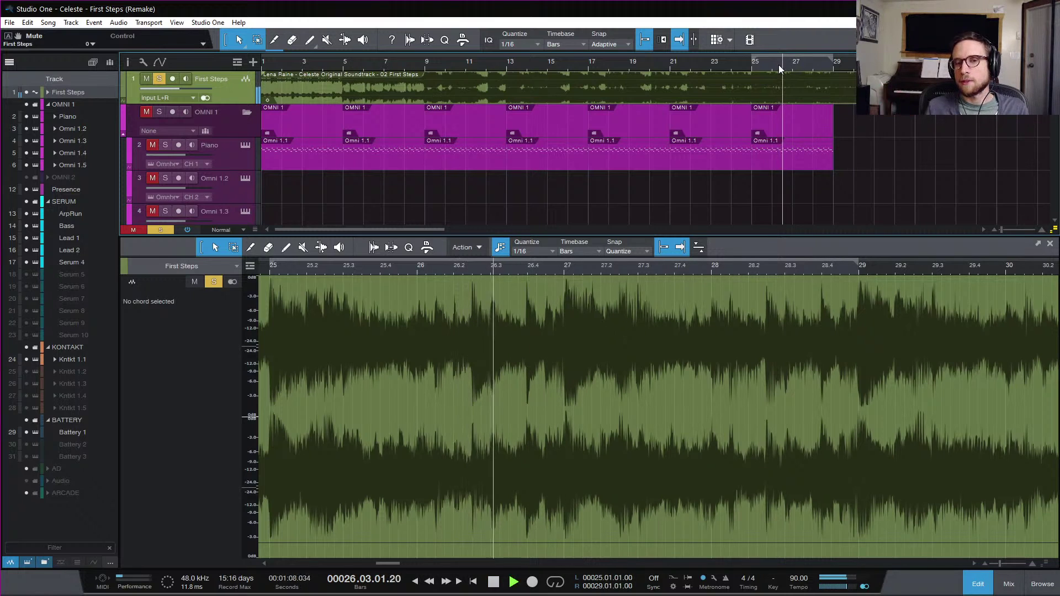
key(space)
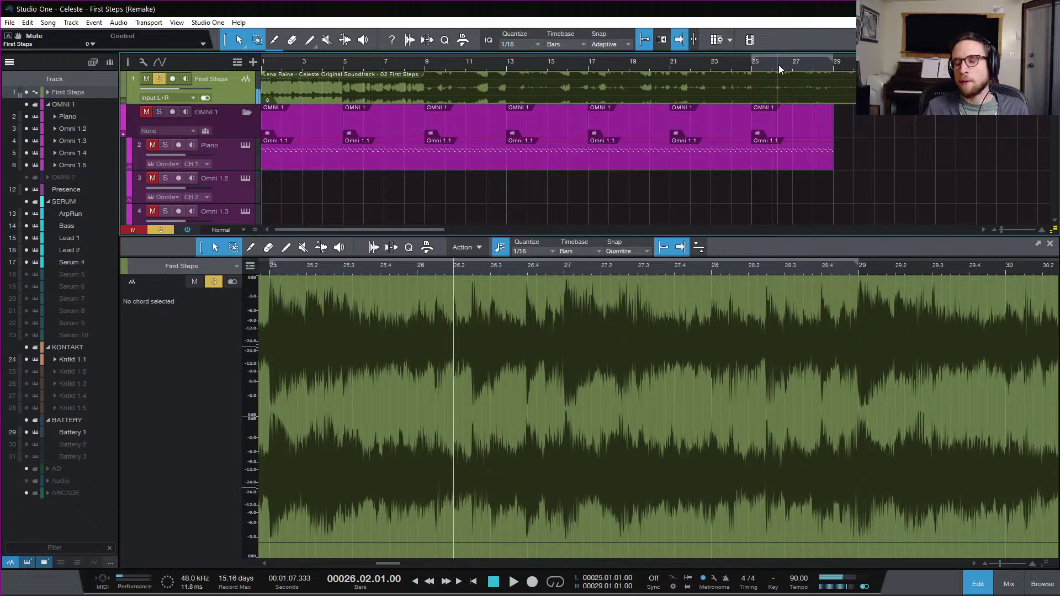
key(space)
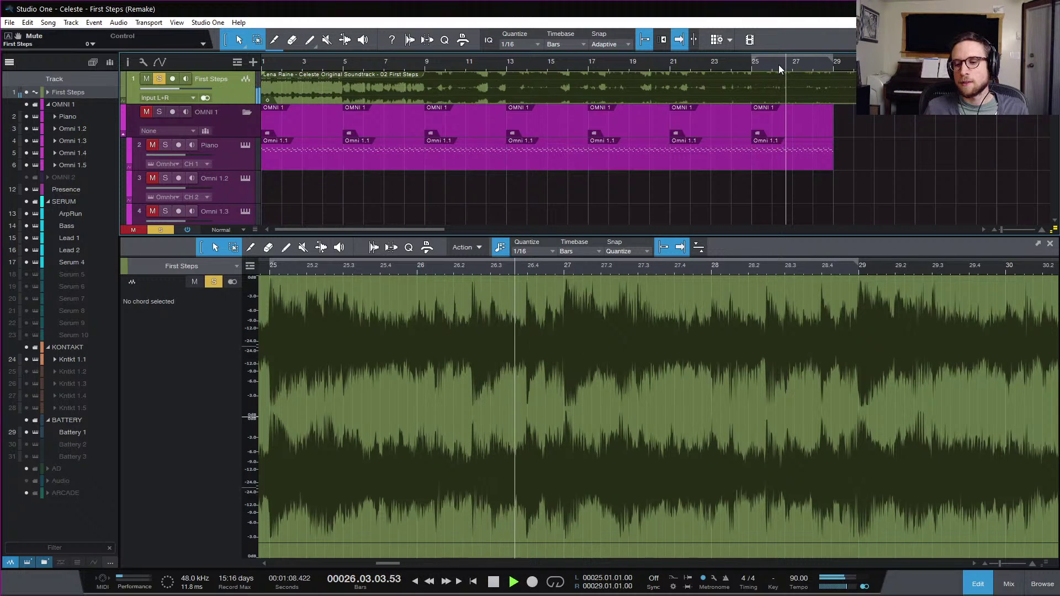
- Listen again to the soloed reference's hits between bars 26.2 and 26.4
key(space)
key(space)
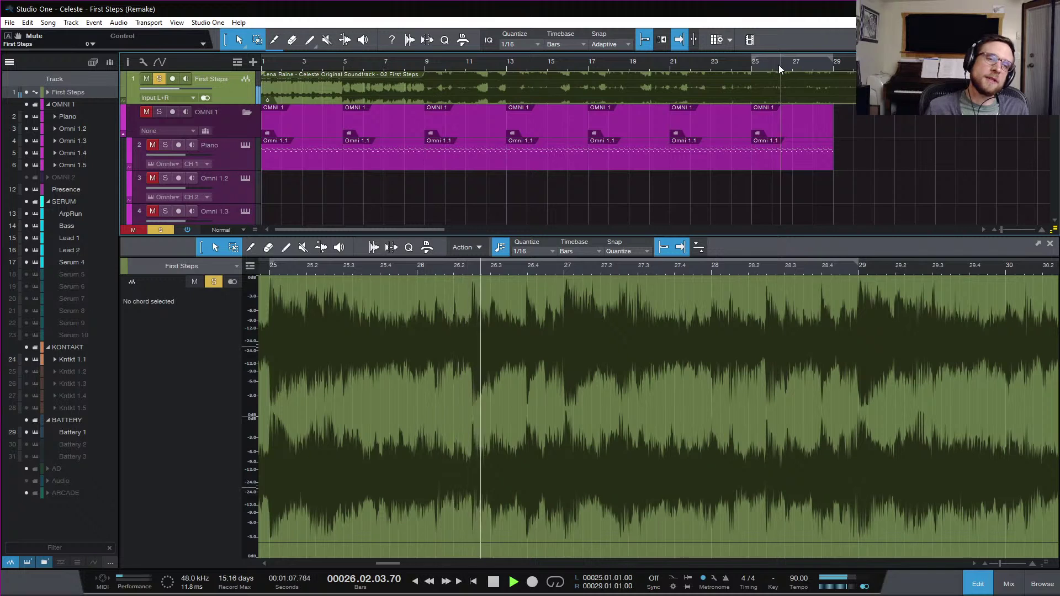
key(space)
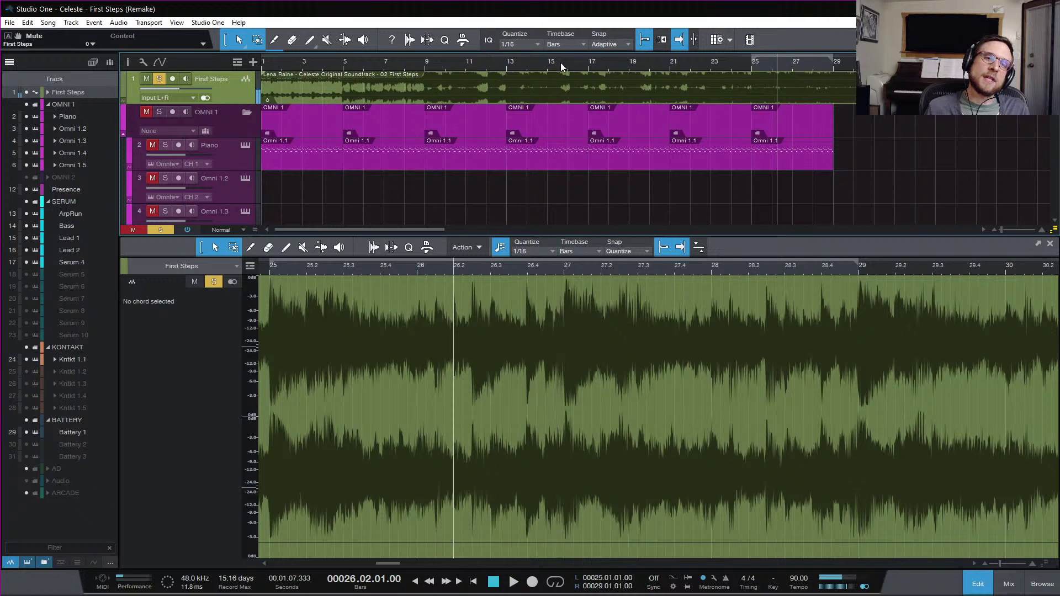
key(space)
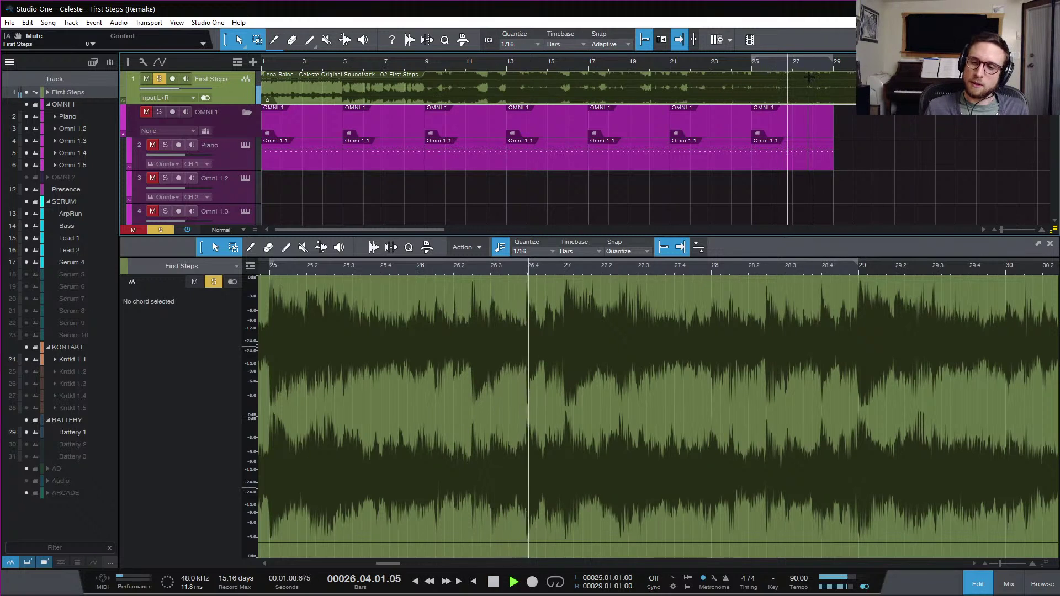
key(space)
key(space)
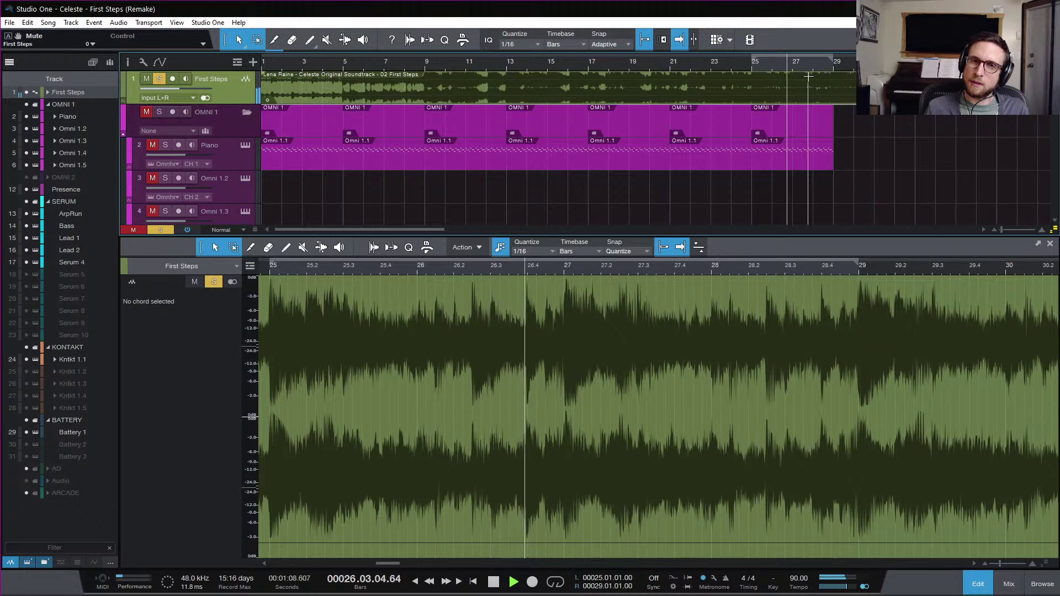
key(space)
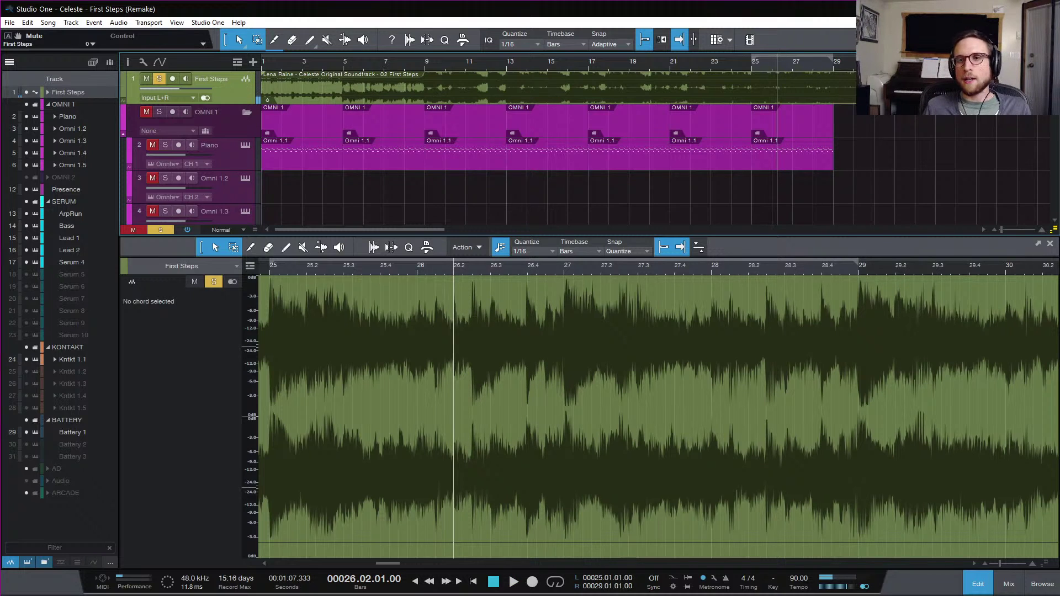
- Open the Battery 4 instrument window and place it below the arrangement's timeline
key(F11)
drag(538, 99, 419, 189)
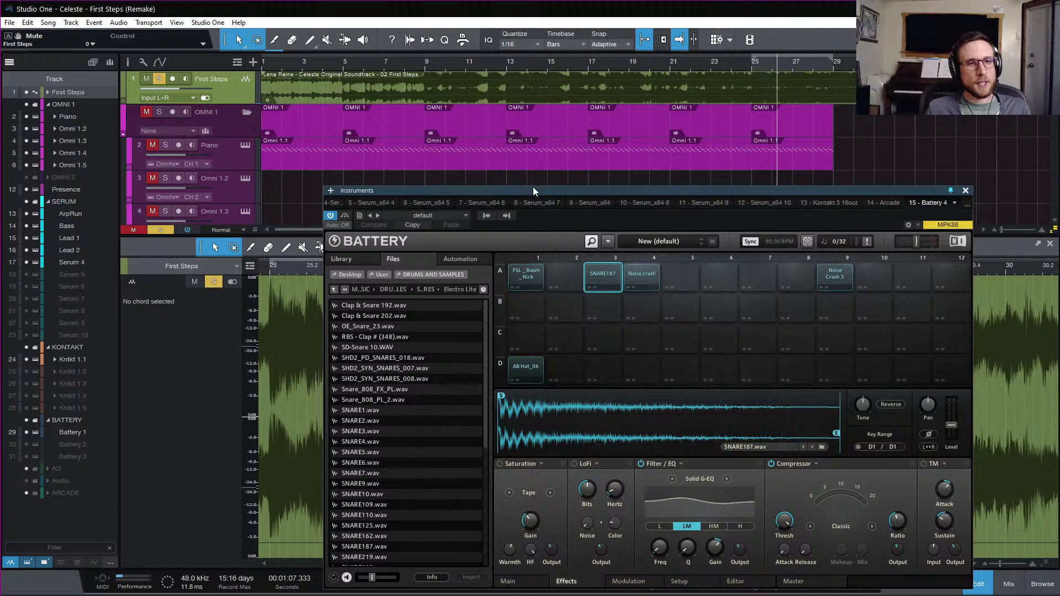
mouse_move(533, 191)
mouse_down()
mouse_move(518, 164)
mouse_move(536, 207)
mouse_move(522, 194)
mouse_up()
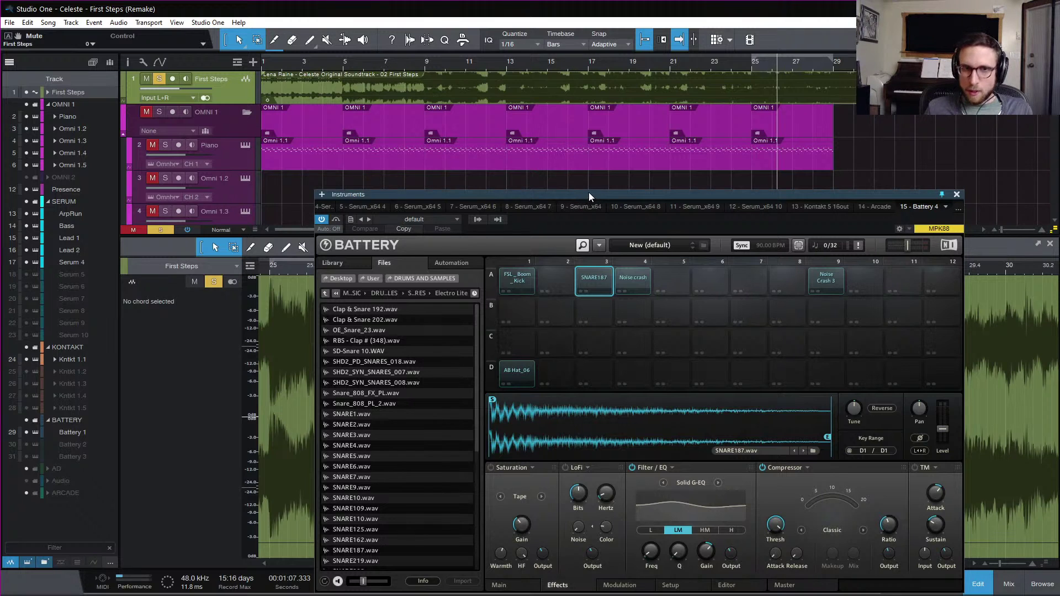
drag(589, 192, 574, 104)
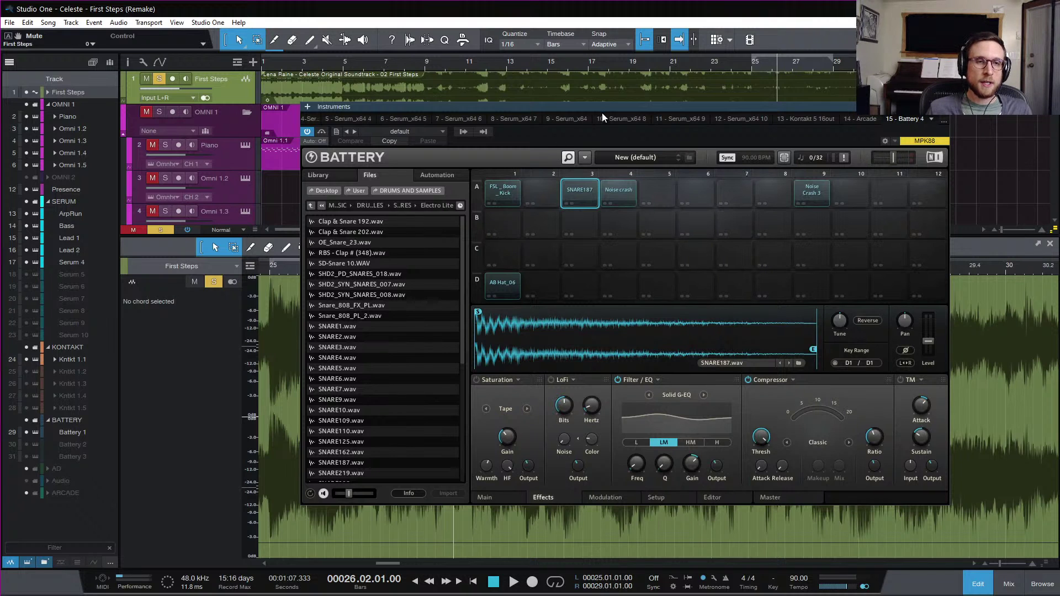
drag(603, 108, 577, 141)
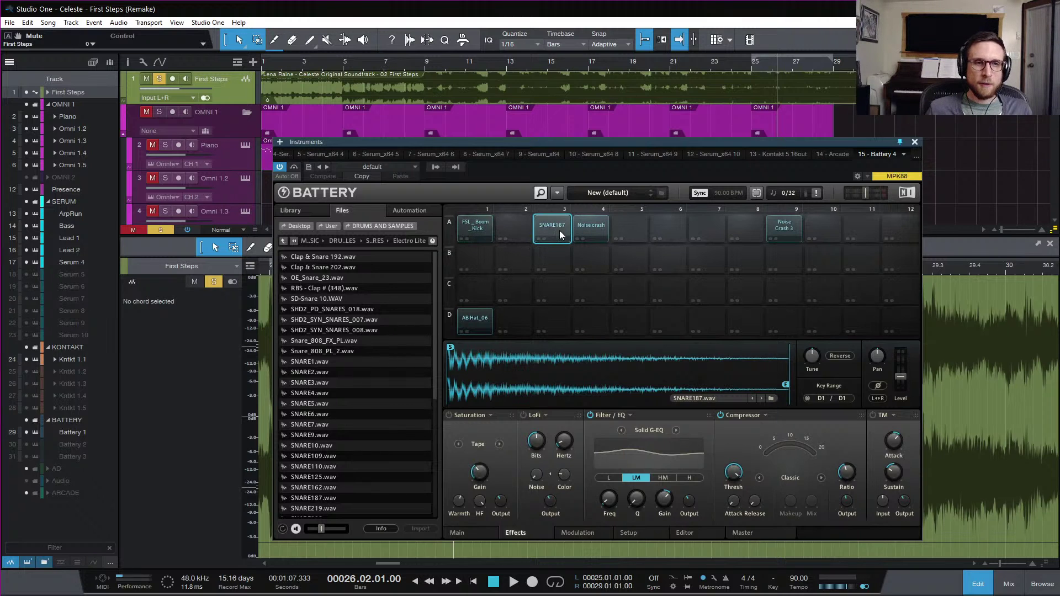
drag(575, 151, 562, 68)
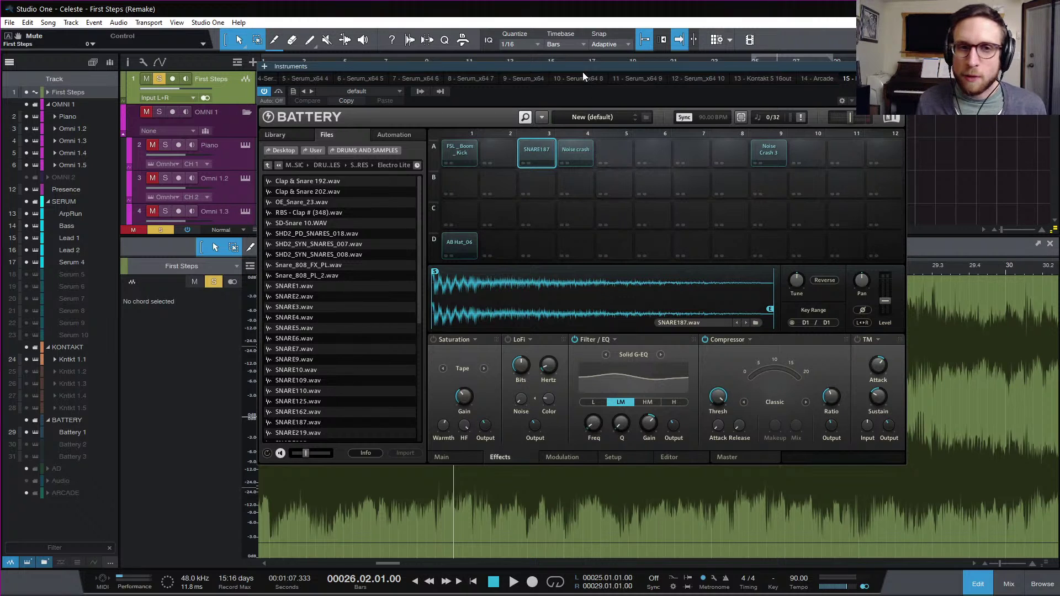
drag(580, 67, 558, 173)
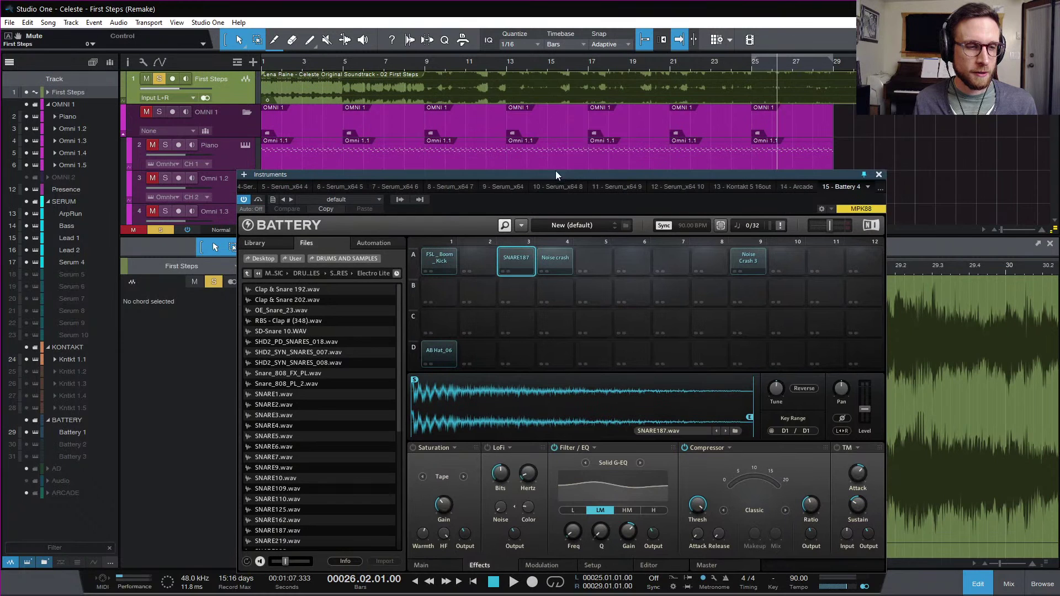
- Play the soloed reference from bar 25 and audition the Noise crash and SNARE187 cells in Battery for comparison
click(749, 64)
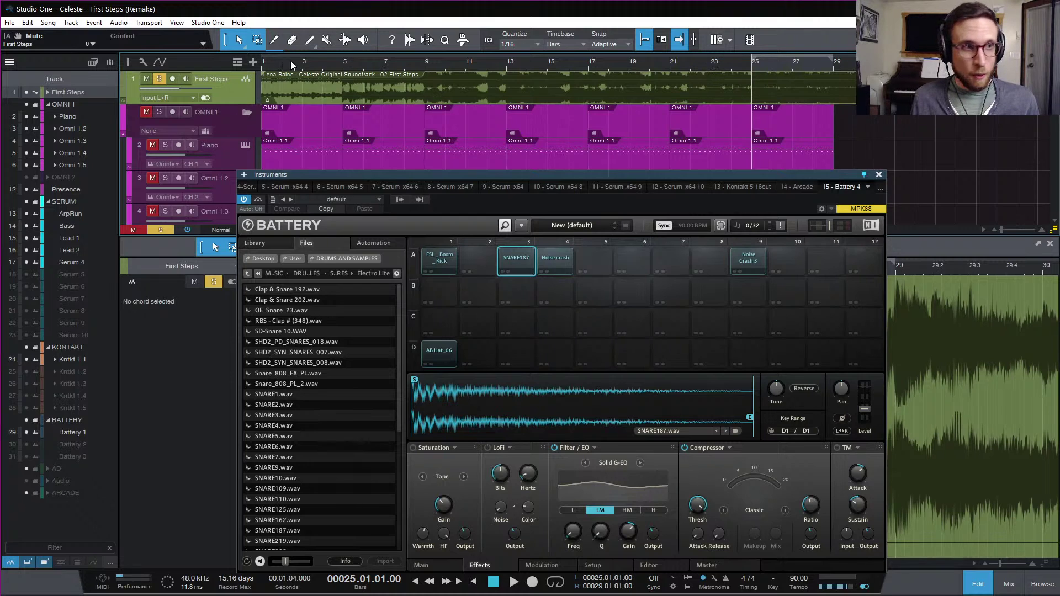
key(space)
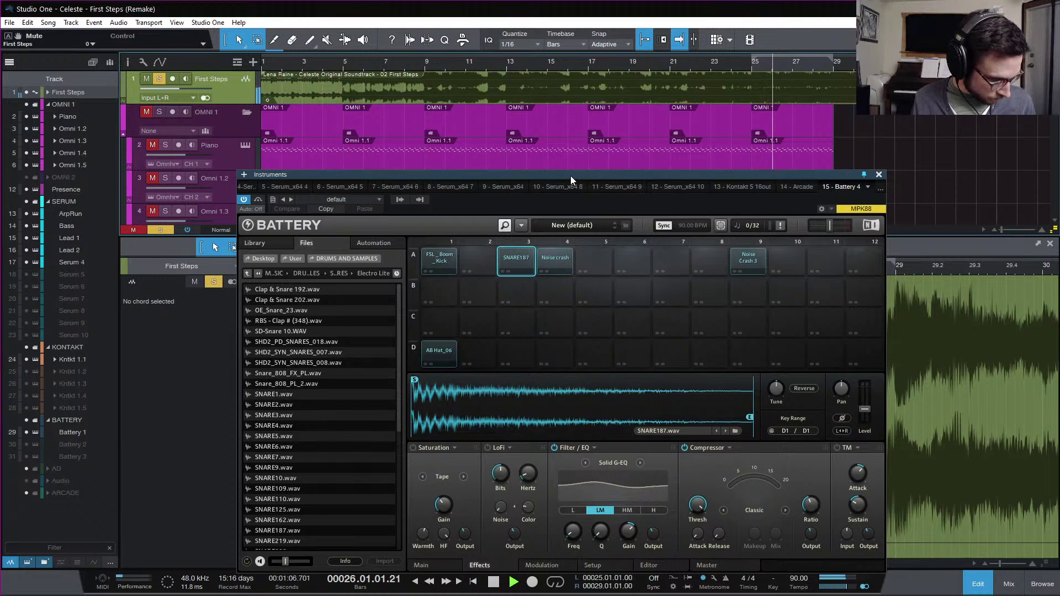
key(space)
drag(562, 176, 621, 95)
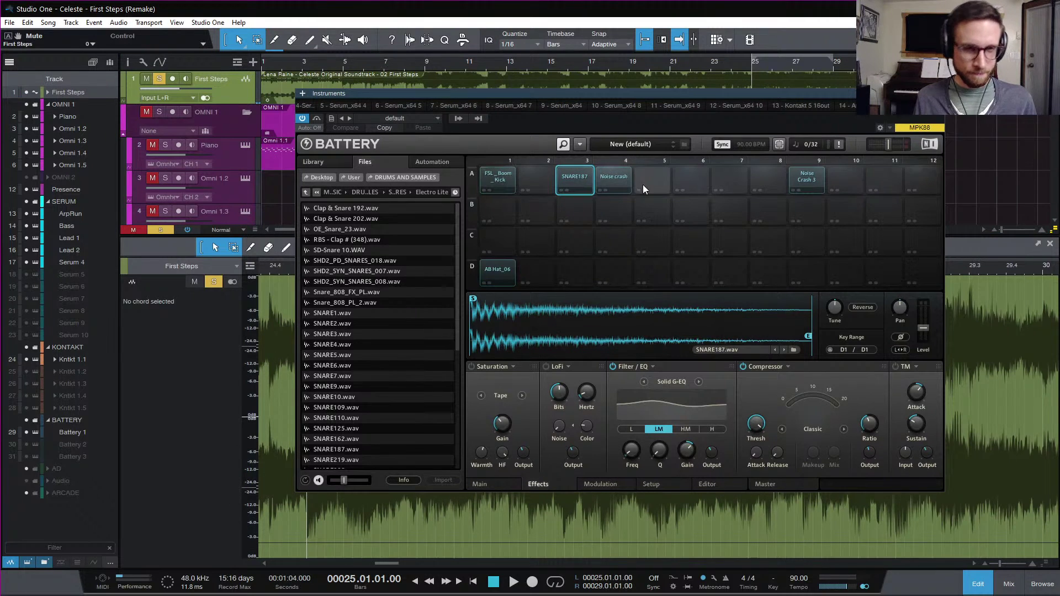
click(610, 178)
click(572, 184)
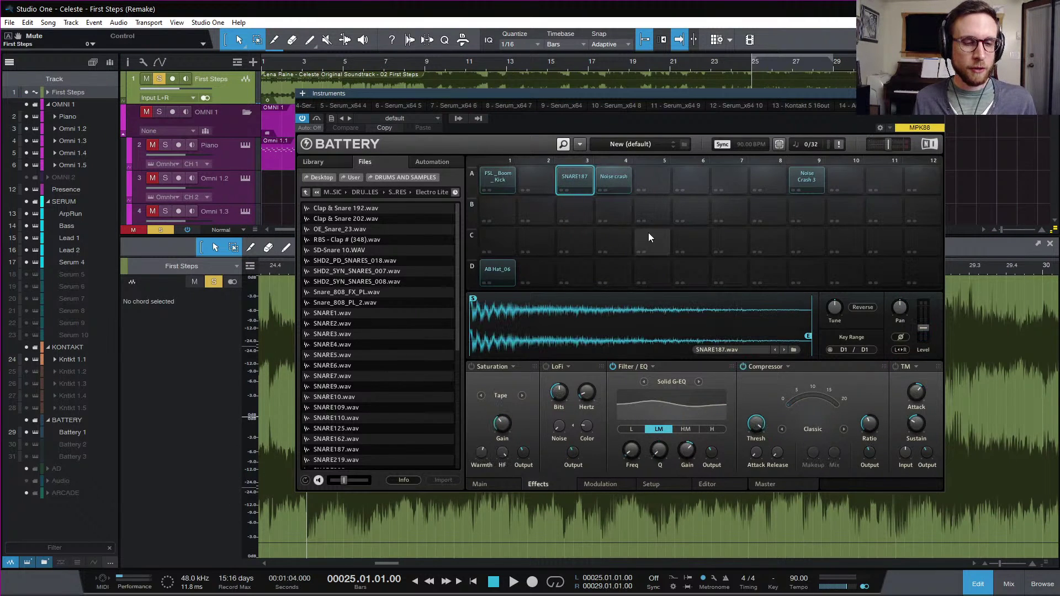
- Unsolo and mute the First Steps reference, and select the Battery 1 track to audition its SNARE187 cell
key(s)
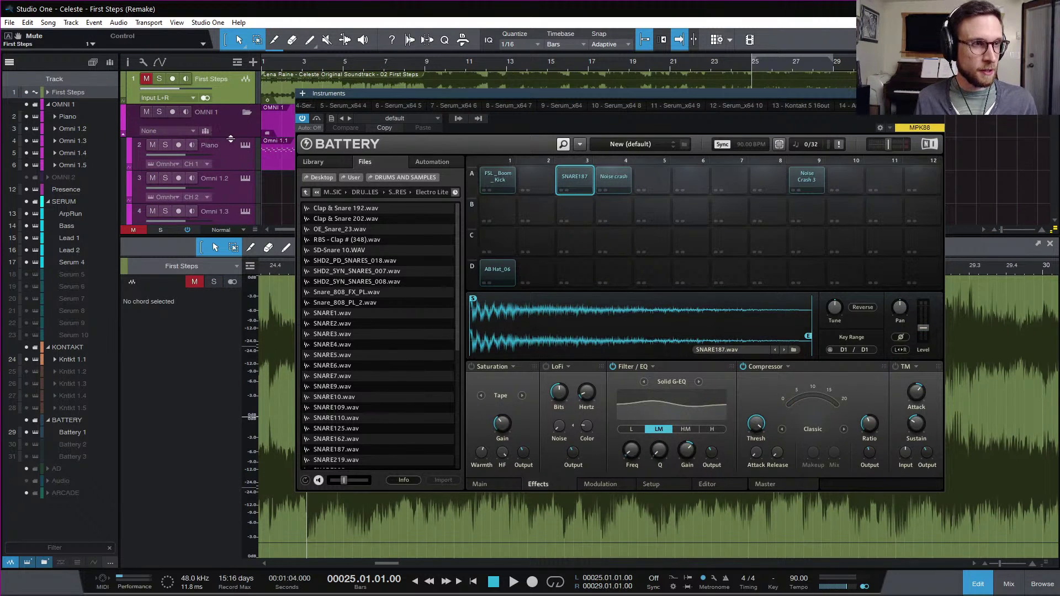
drag(697, 91, 718, 233)
scroll(790, 156, down, 5)
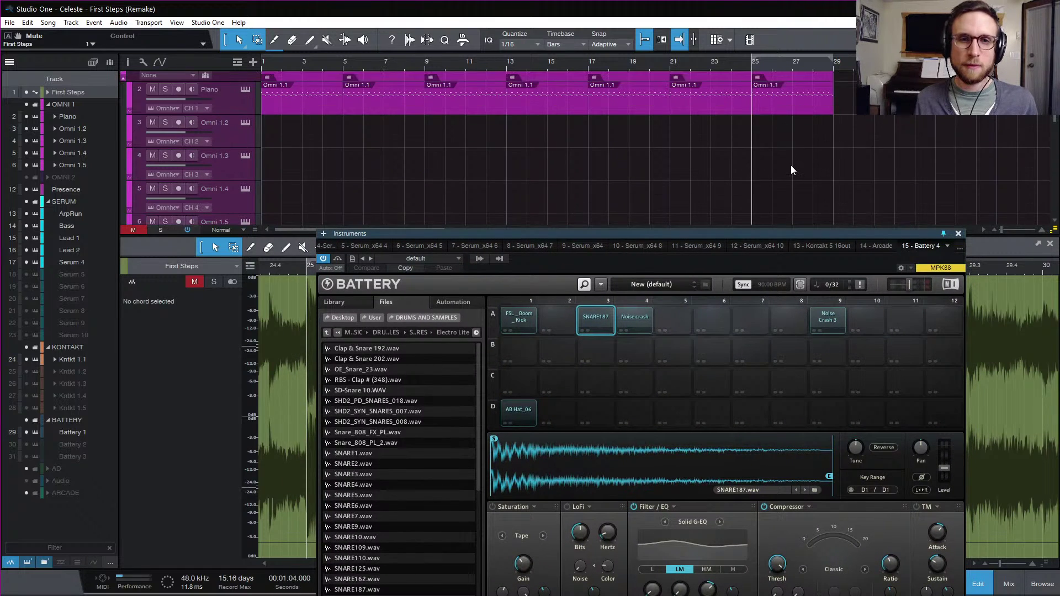
scroll(791, 165, down, 6)
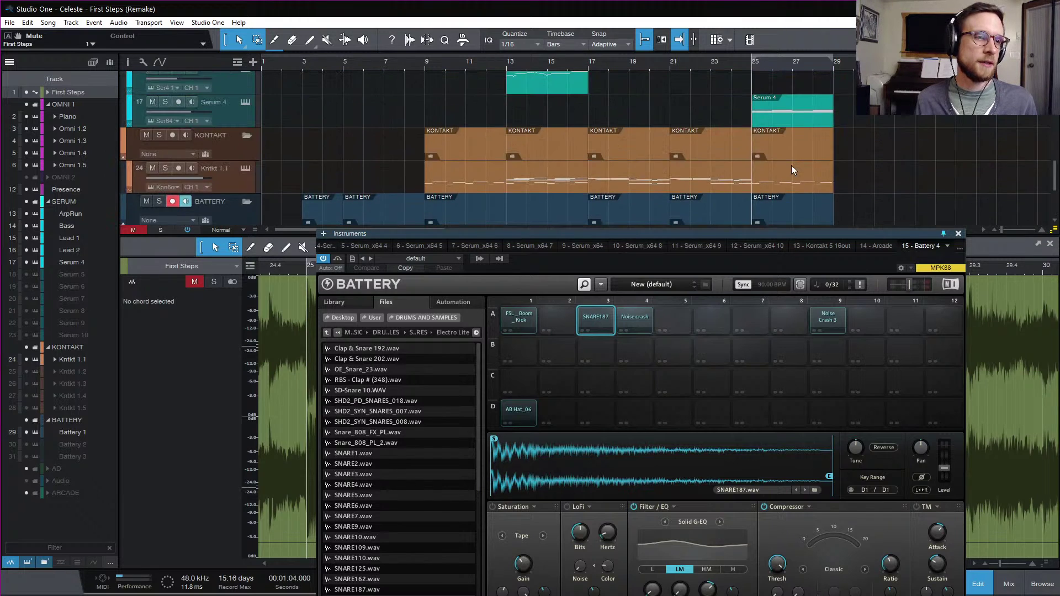
scroll(365, 153, up, 7)
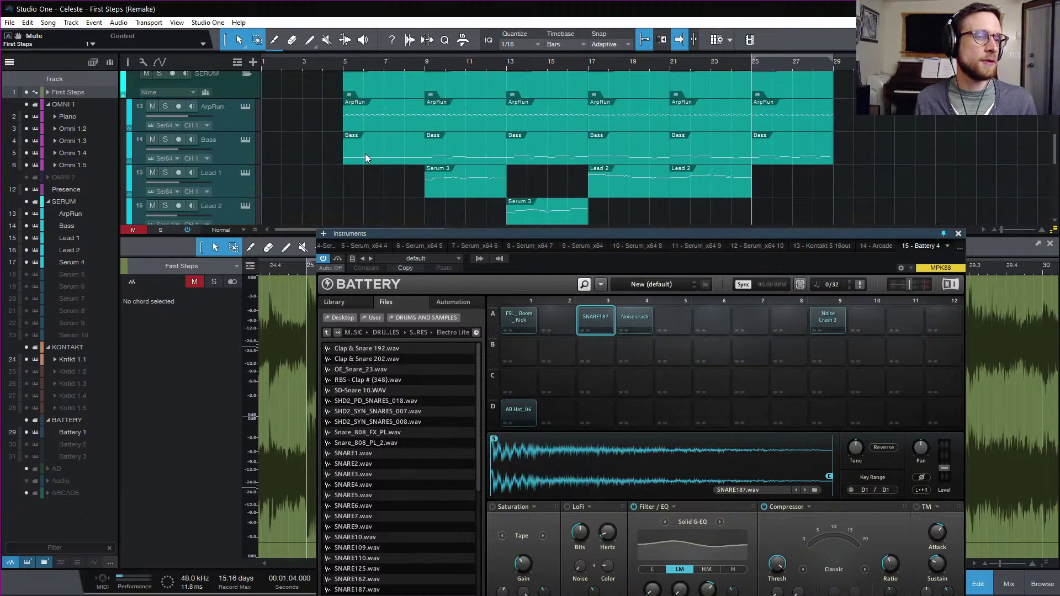
scroll(328, 155, up, 2)
scroll(327, 154, down, 6)
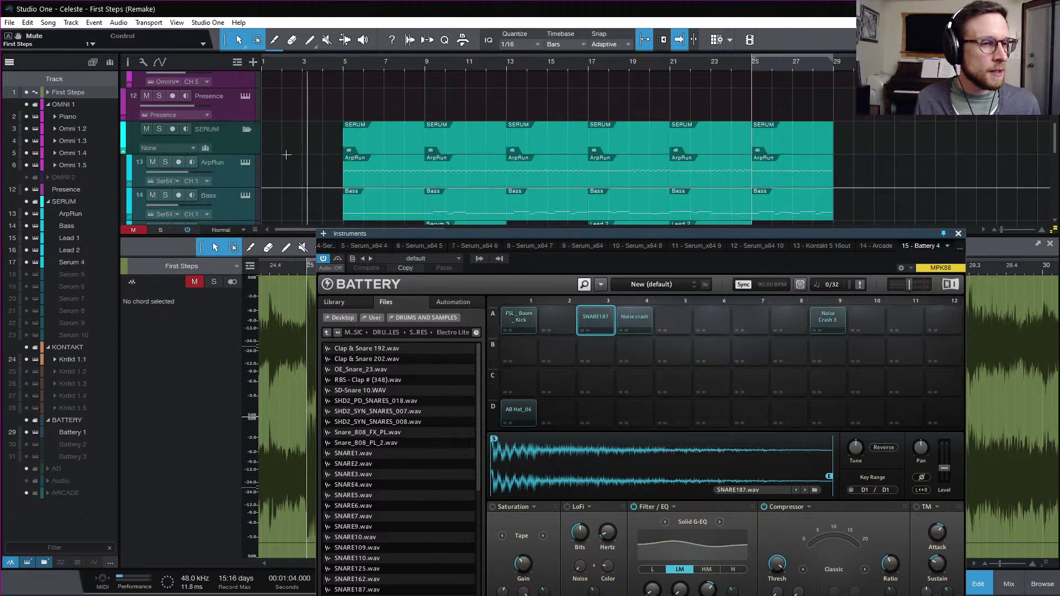
scroll(280, 161, down, 6)
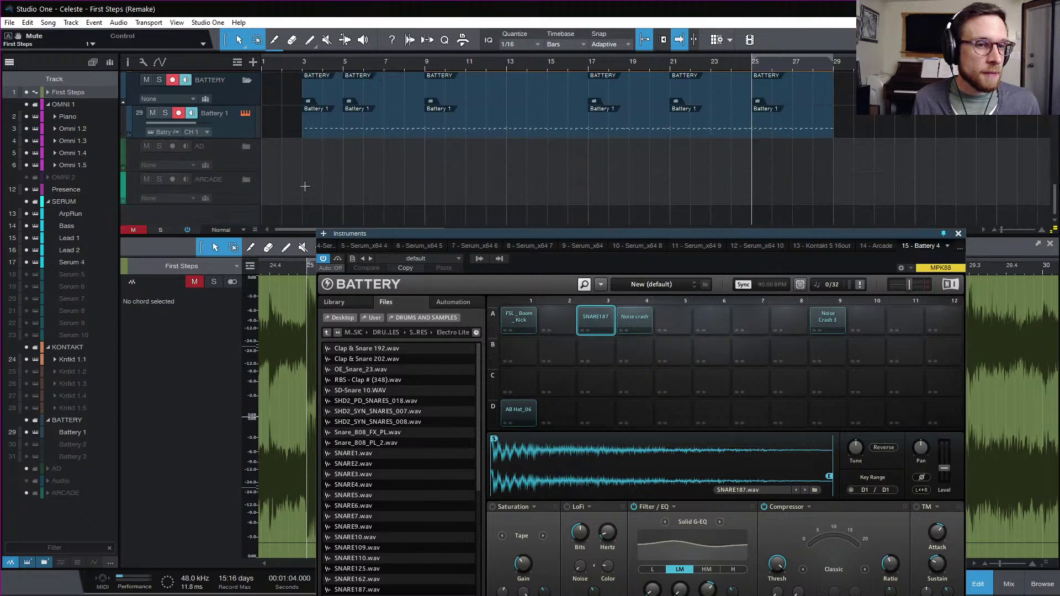
click(246, 119)
click(598, 319)
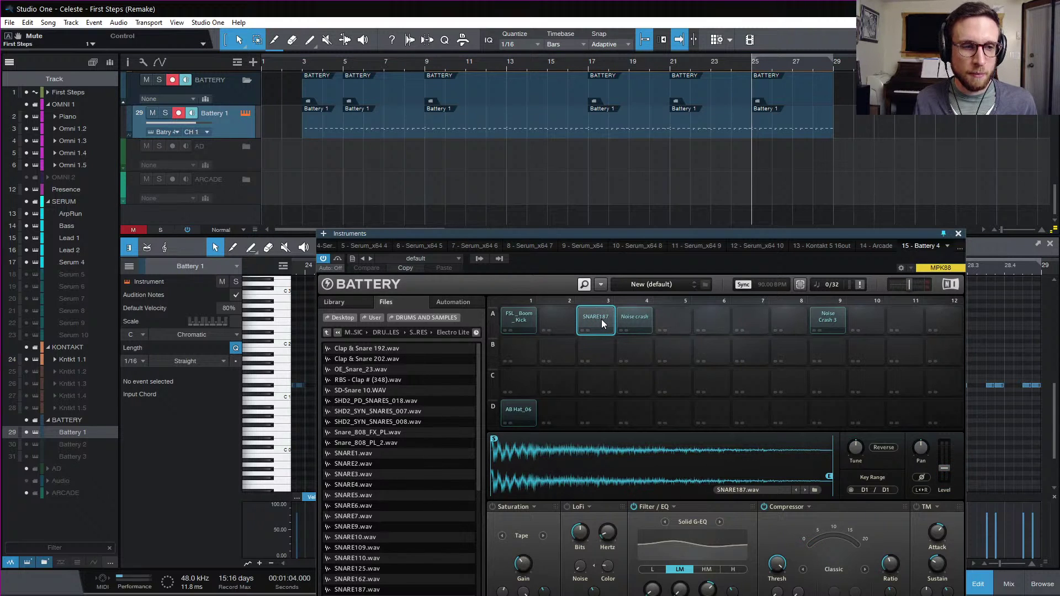
click(601, 318)
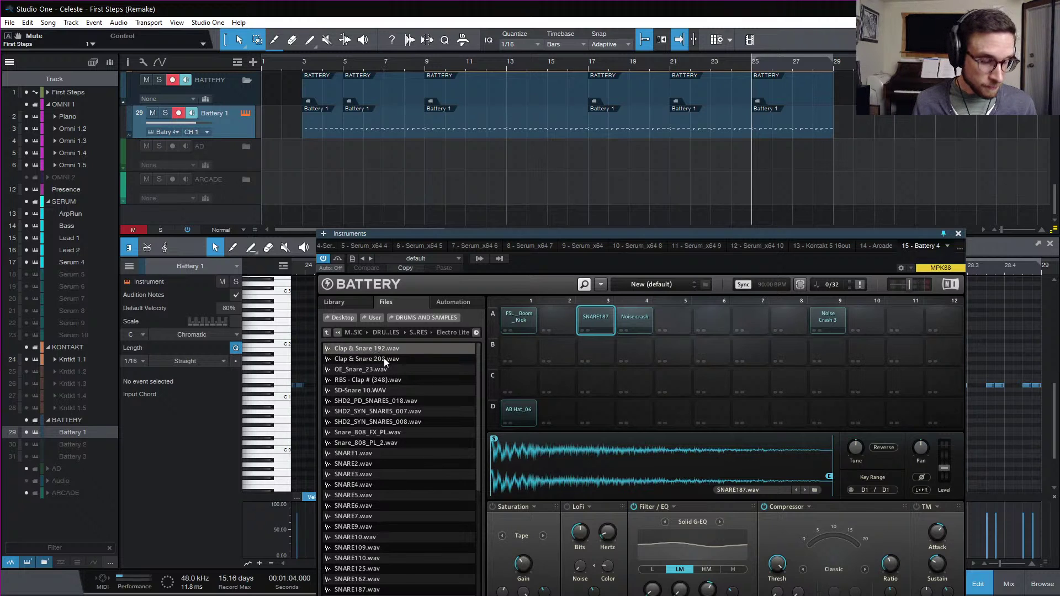
- Select the empty Battery cell A5 and browse the sample files to the Clap/Snare folder inside CLAPS
click(663, 319)
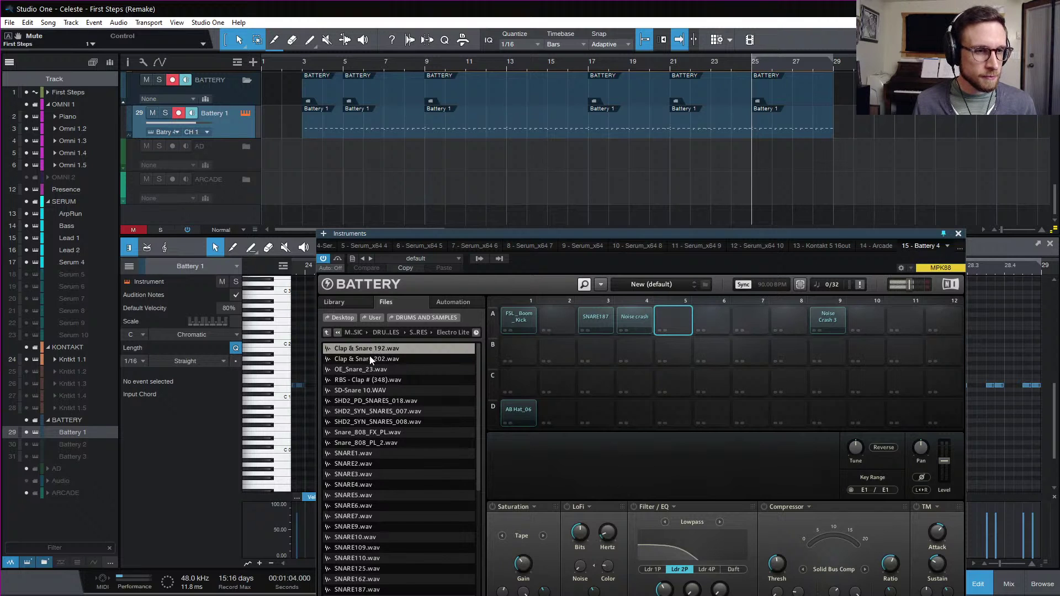
click(328, 333)
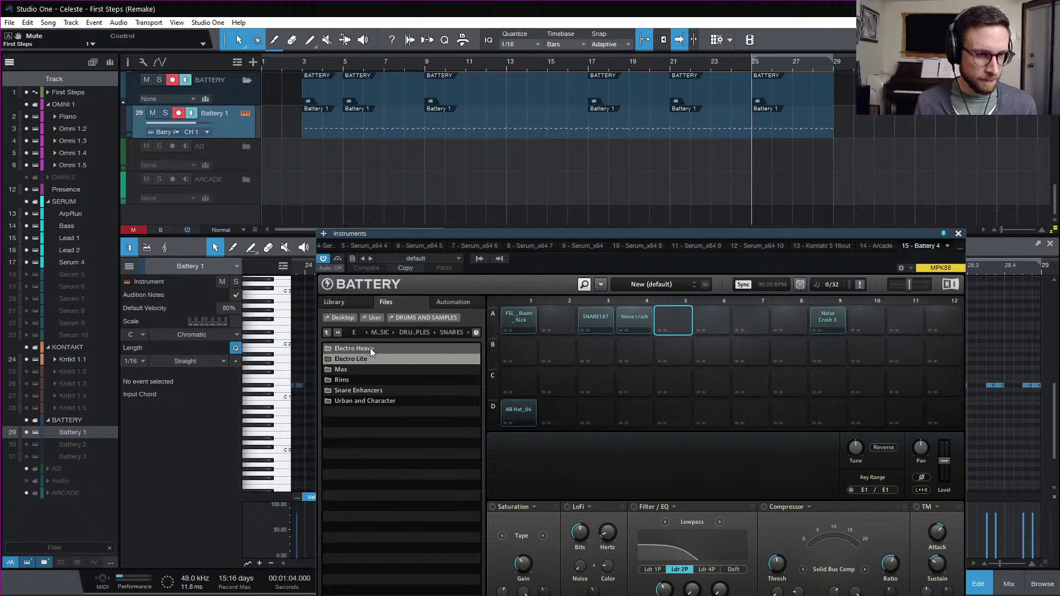
click(327, 333)
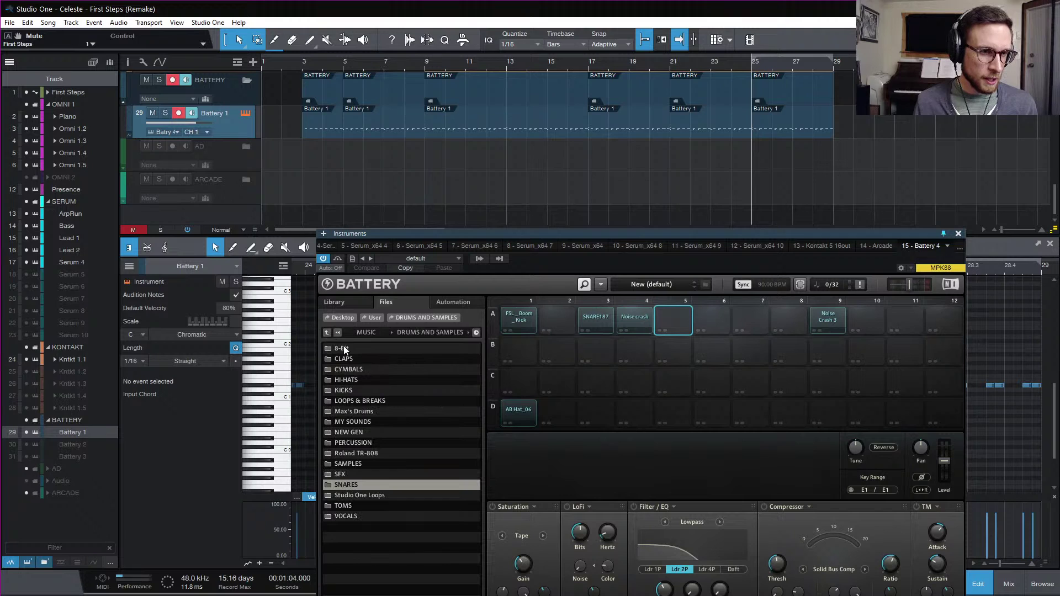
double_click(356, 359)
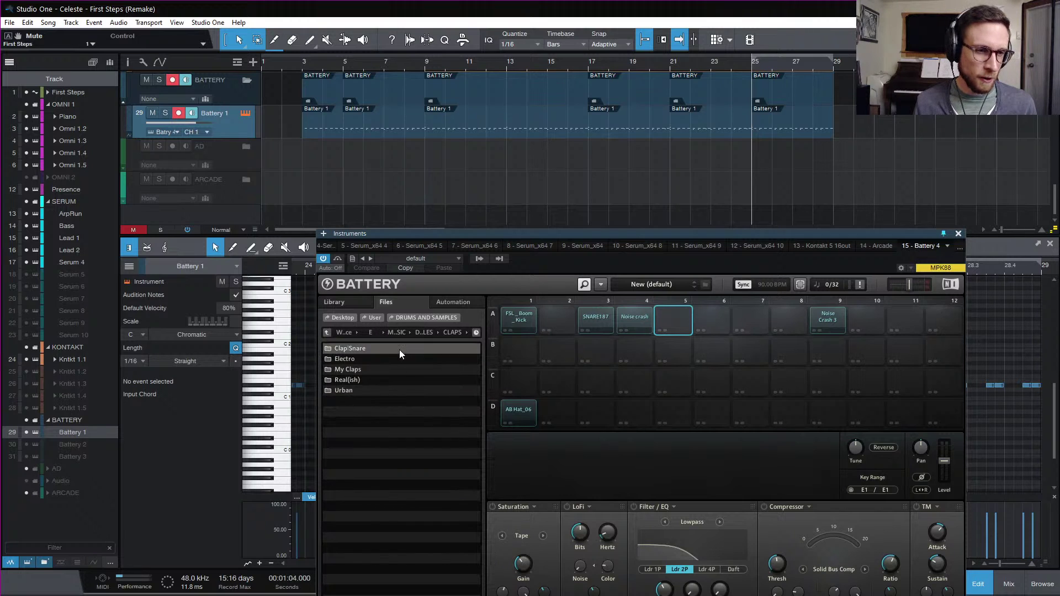
double_click(376, 349)
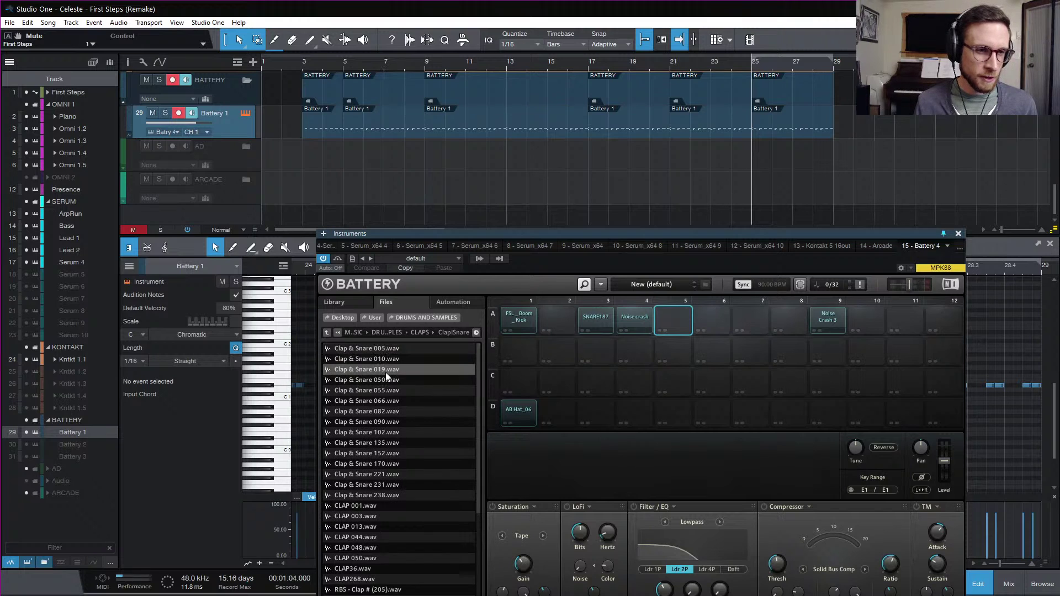
- Audition Clap & Snare 005.wav and Clap & Snare 019.wav, and play the remake from bar 25
click(412, 348)
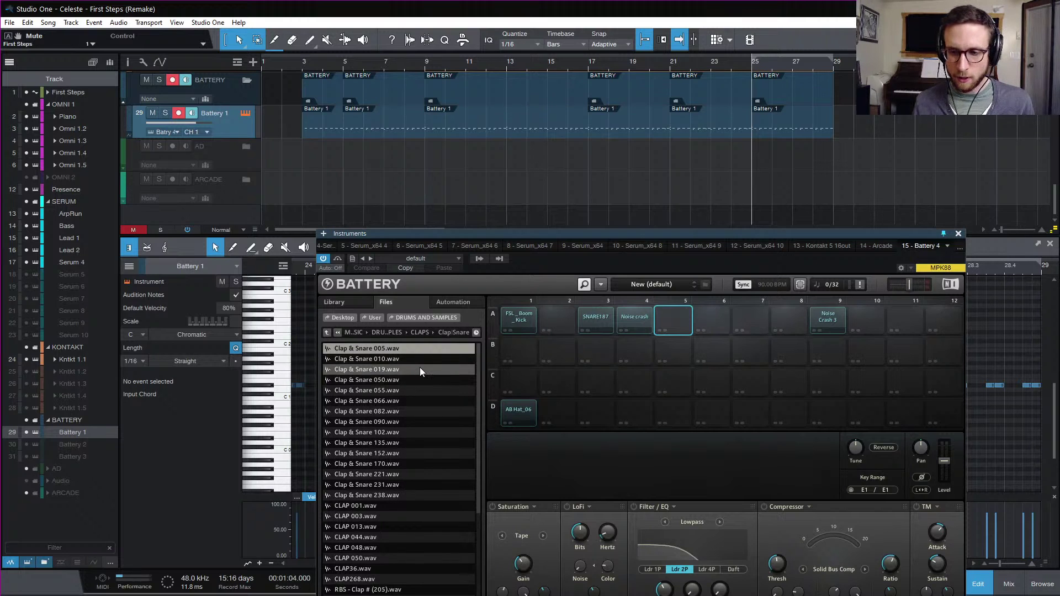
click(422, 370)
key(space)
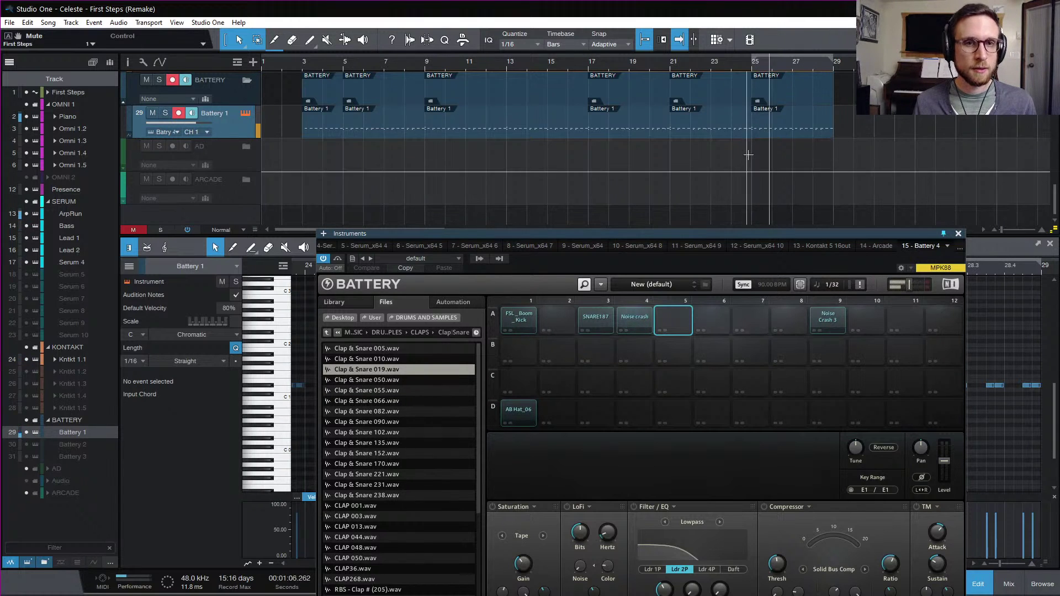
key(space)
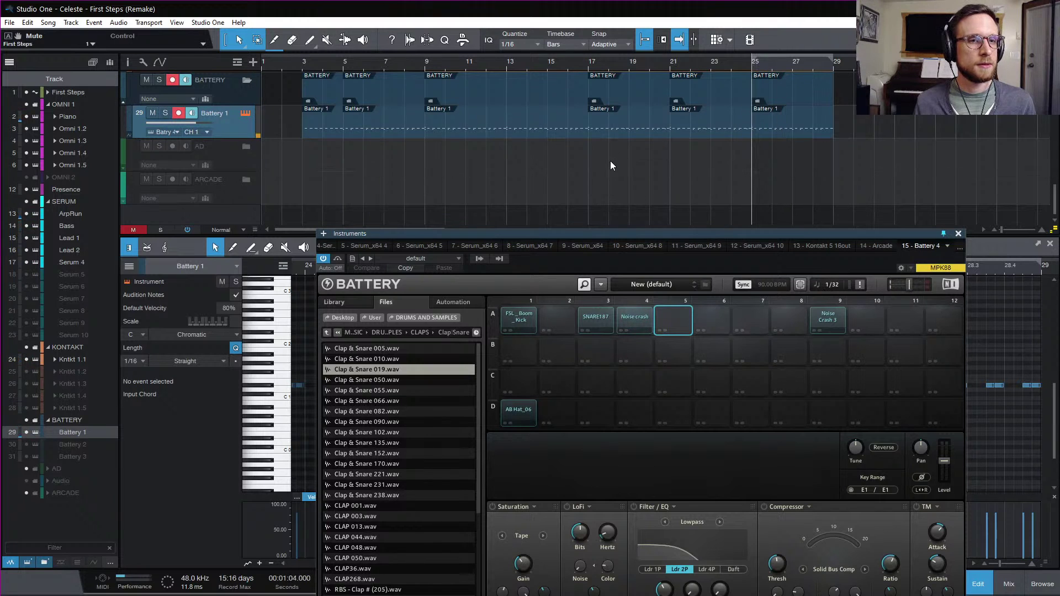
- Unmute and solo the First Steps reference to compare its drum sound from bar 25
scroll(618, 164, up, 1)
scroll(620, 165, up, 10)
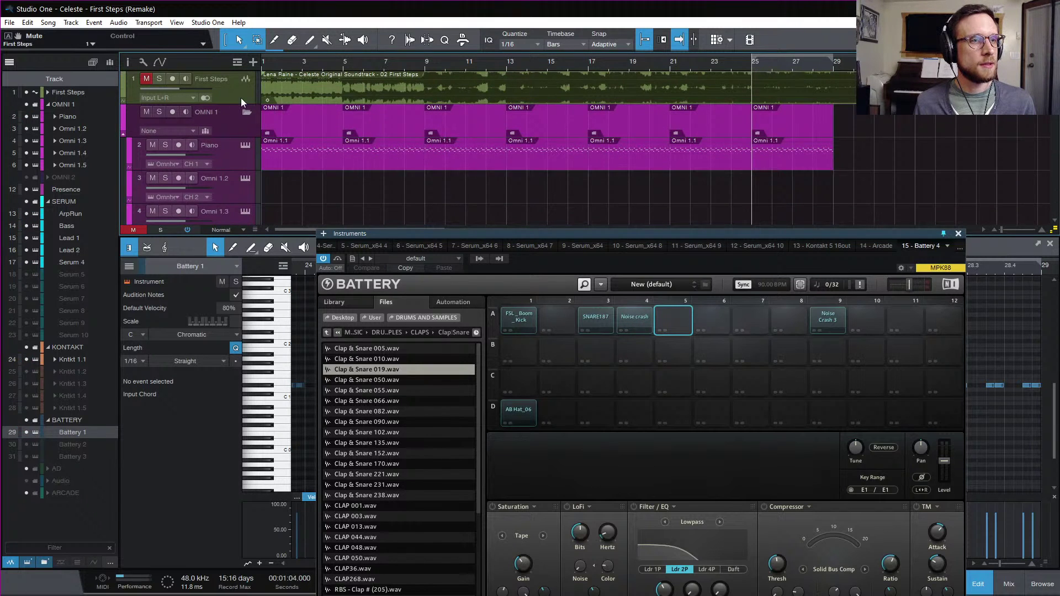
click(244, 98)
key(s)
key(space)
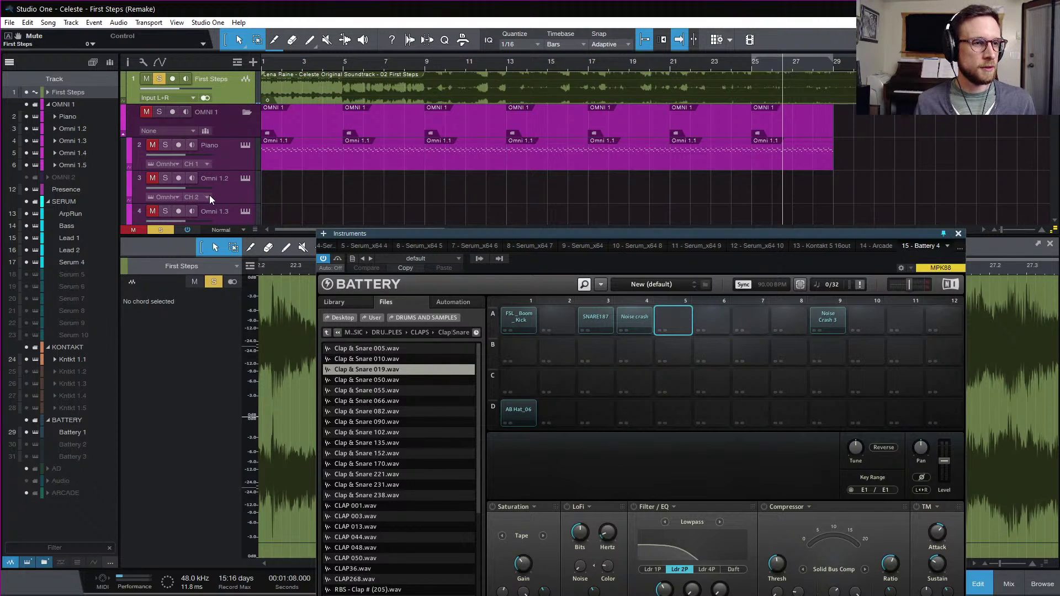
scroll(248, 86, down, 5)
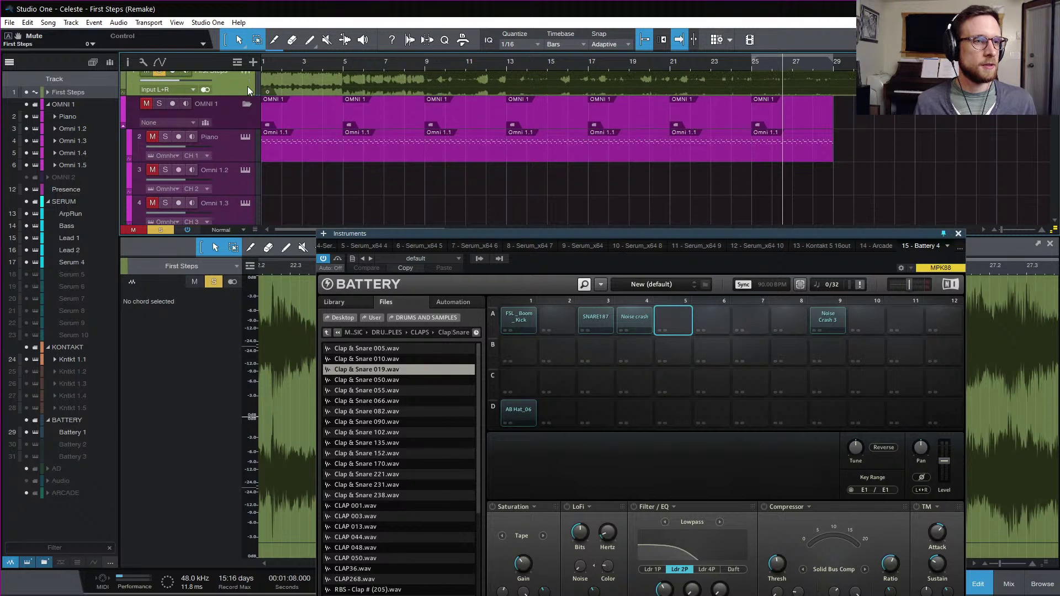
scroll(237, 97, down, 6)
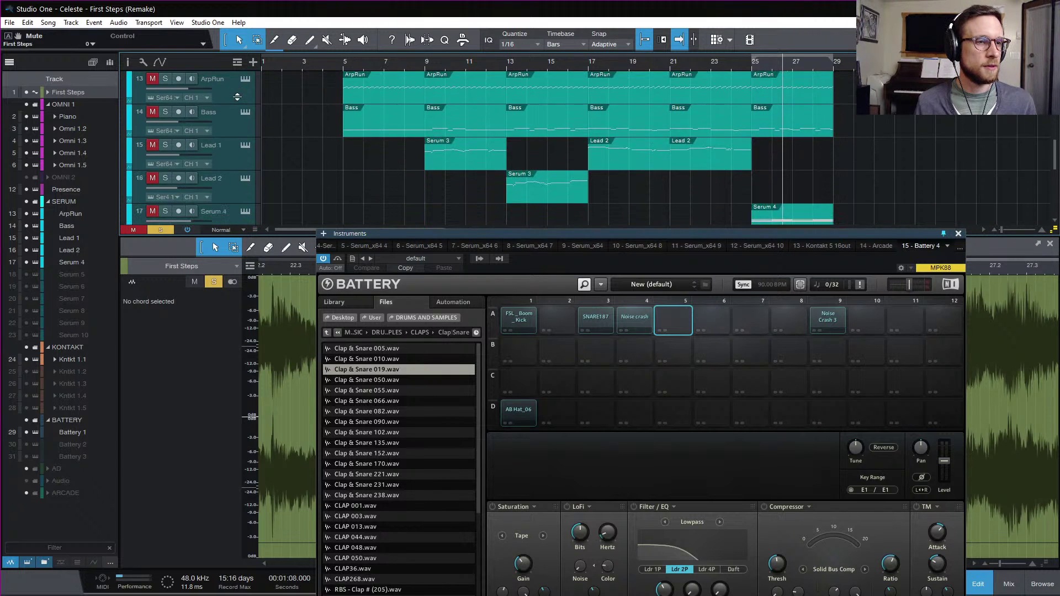
- Audition the Clap/Snare folder's samples from Clap & Snare 066.wav down to CLAP 001.wav, rechecking the ones around Clap & Snare 170.wav
scroll(237, 98, down, 3)
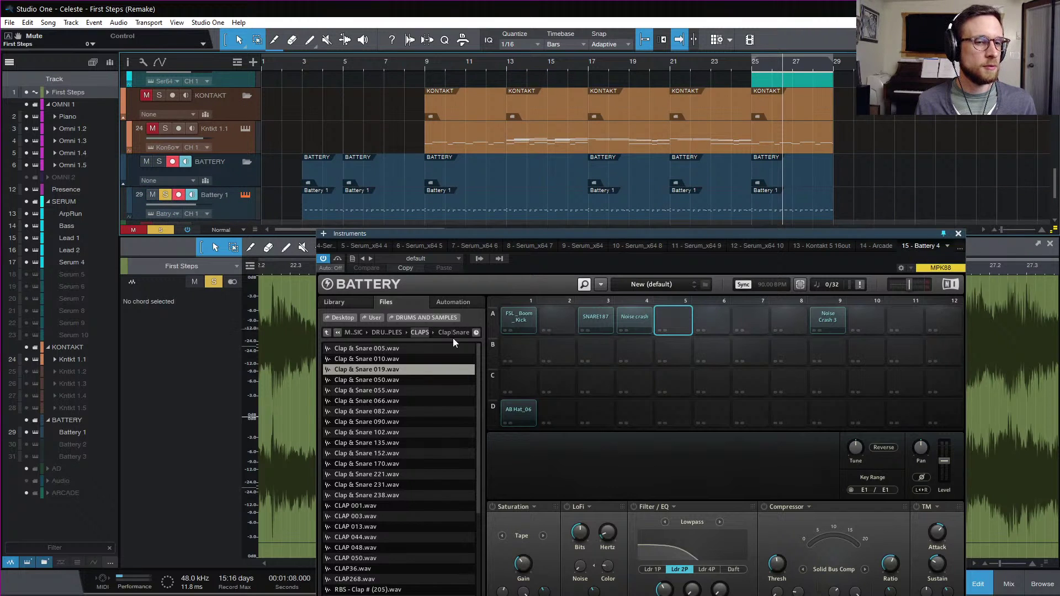
click(417, 401)
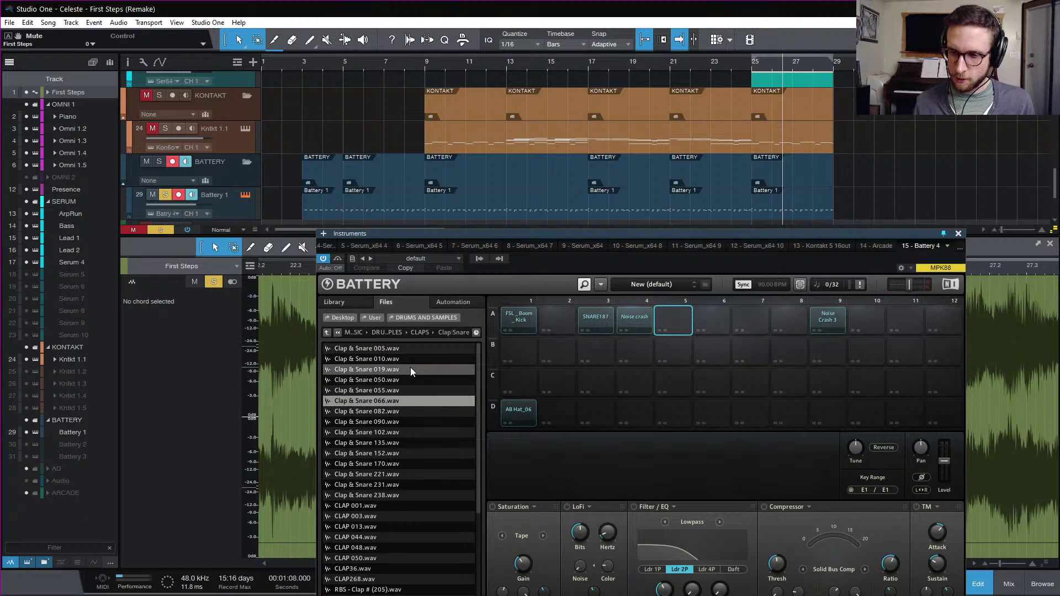
key(Down)
key(Down)
key(Down)
key(Down)
key(Down)
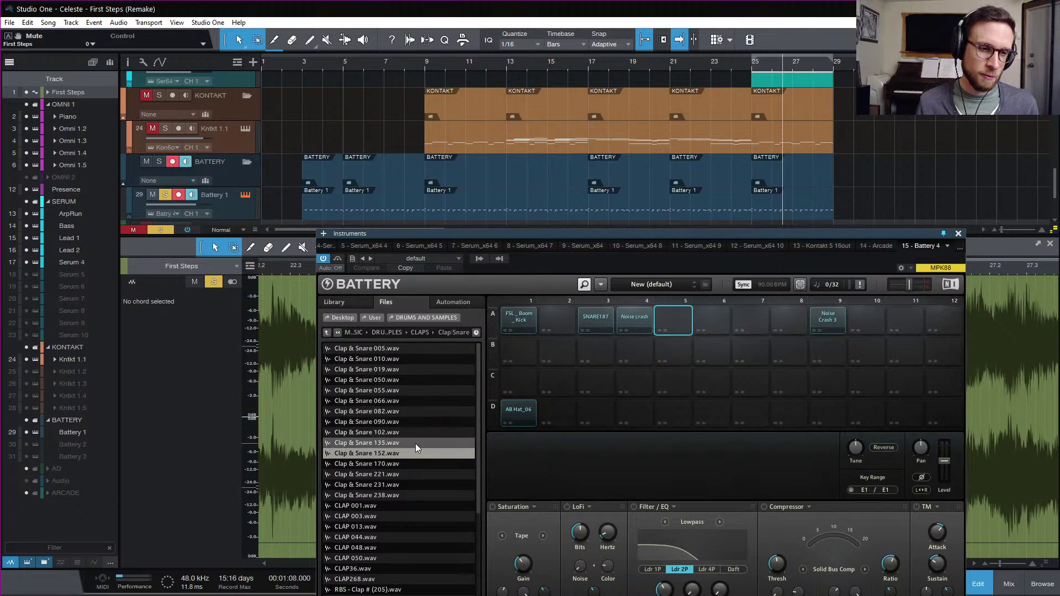
key(Down)
key(Down)
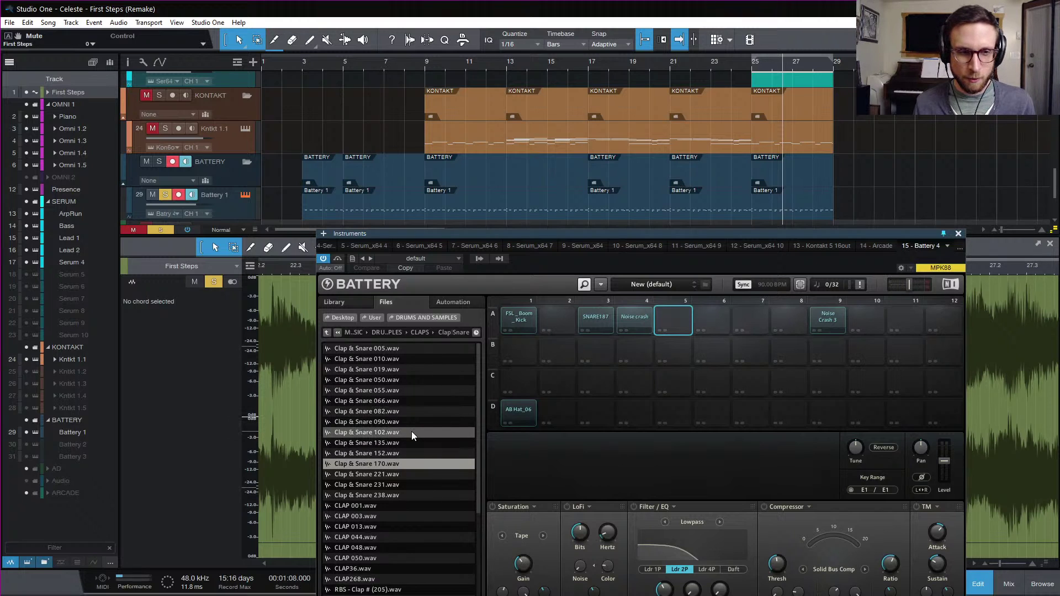
key(Down)
key(Down)
key(Up)
key(Up)
key(Up)
key(Down)
key(Down)
key(Down)
key(Down)
key(Down)
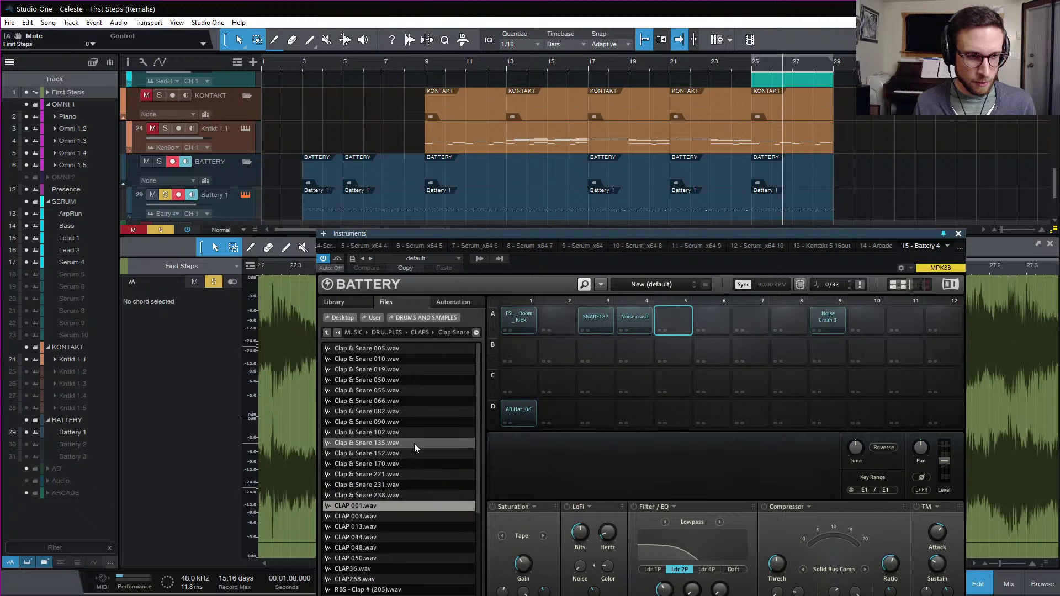
- Audition the following CLAP and RBS - Clap samples and load RBS - Clap # (259).wav into Battery cell A5
key(Down)
key(Down)
key(Down)
key(Down)
key(Down)
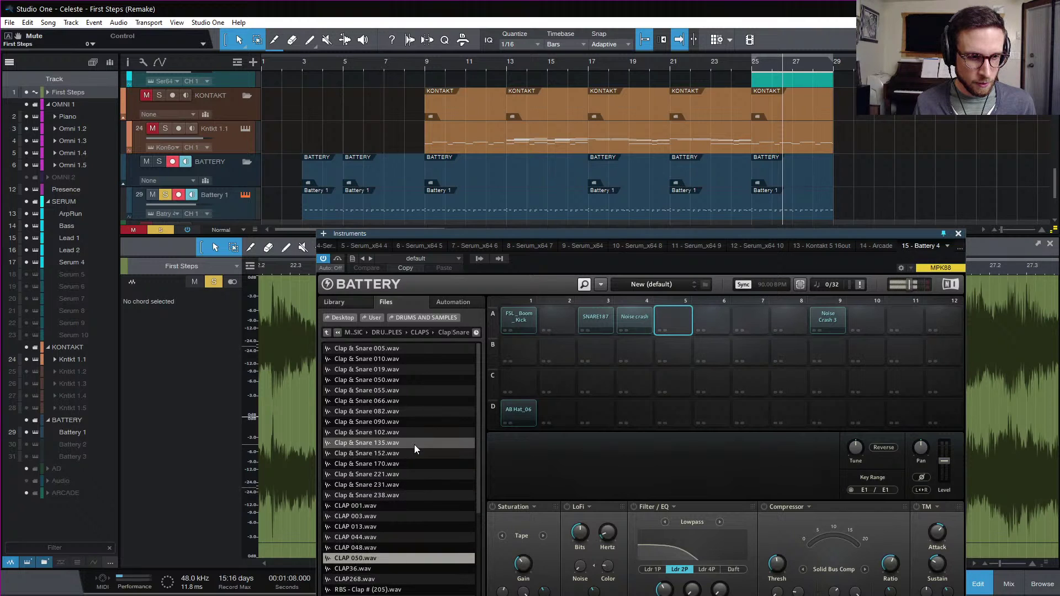
key(Down)
key(Down)
key(Down)
key(Down)
key(Down)
key(Down)
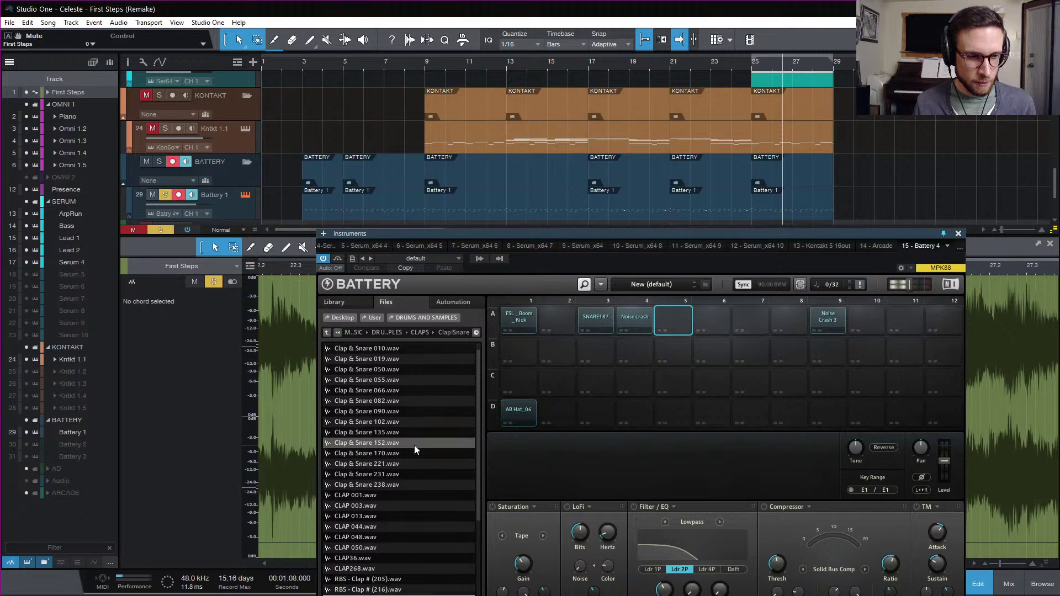
key(Down)
key(Down)
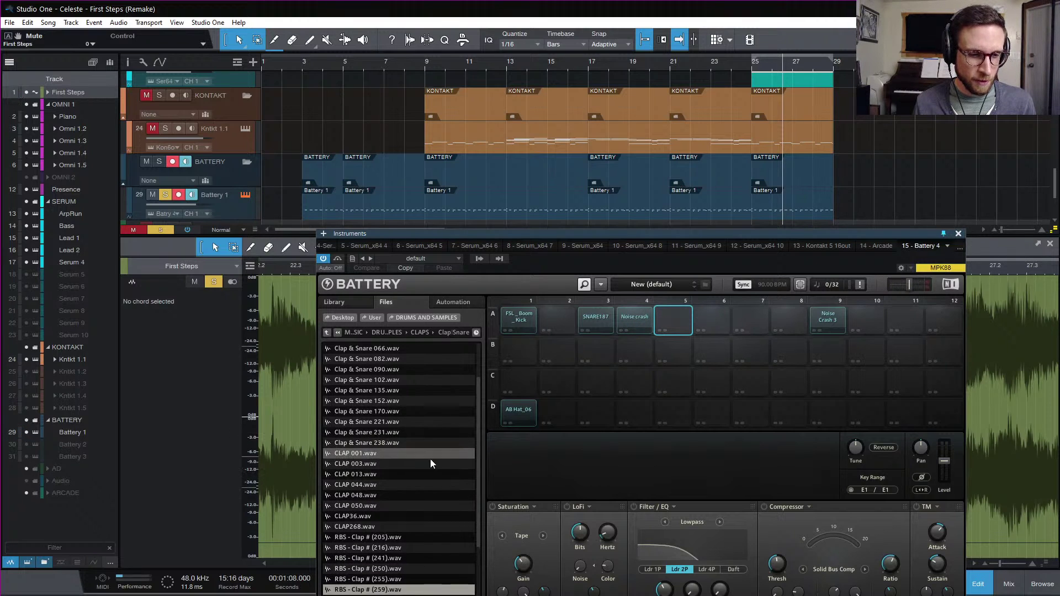
double_click(422, 591)
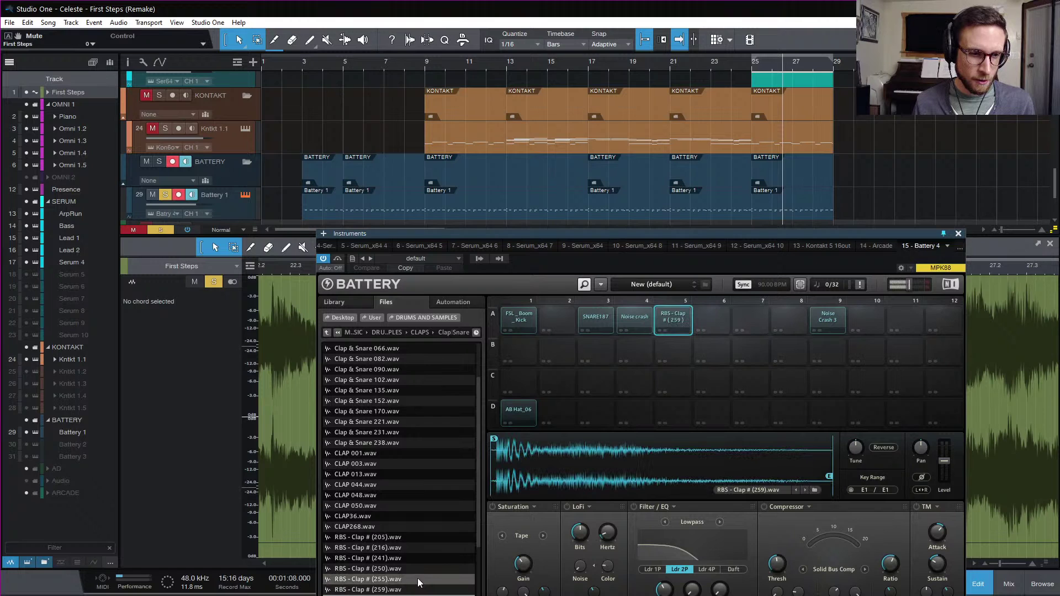
- Find VEC3 Claps 062.wav further down the sample list and load it into Battery cell A6
scroll(423, 565, down, 3)
scroll(431, 547, down, 5)
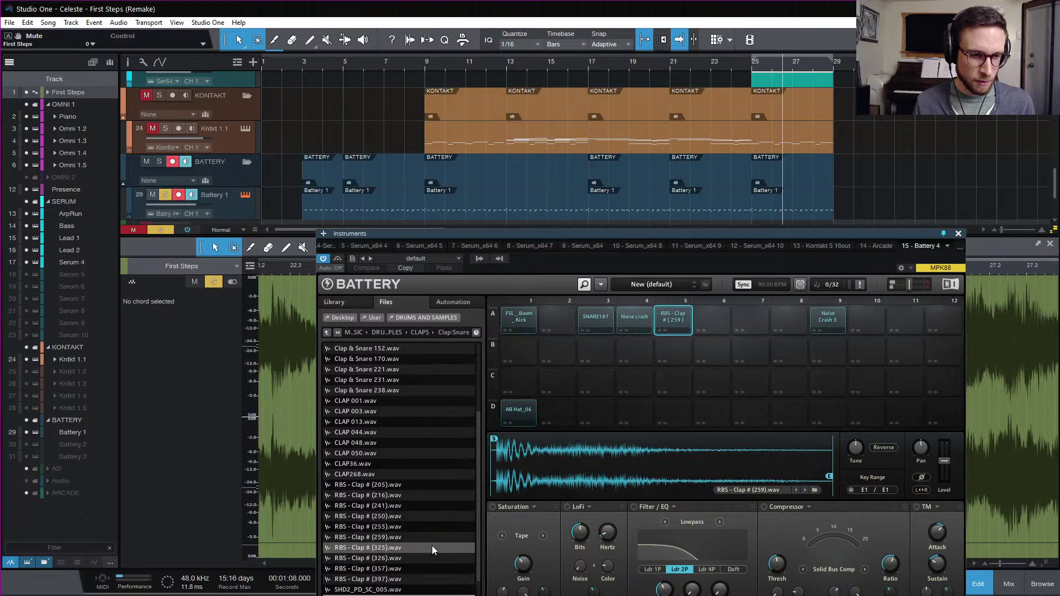
scroll(427, 552, down, 1)
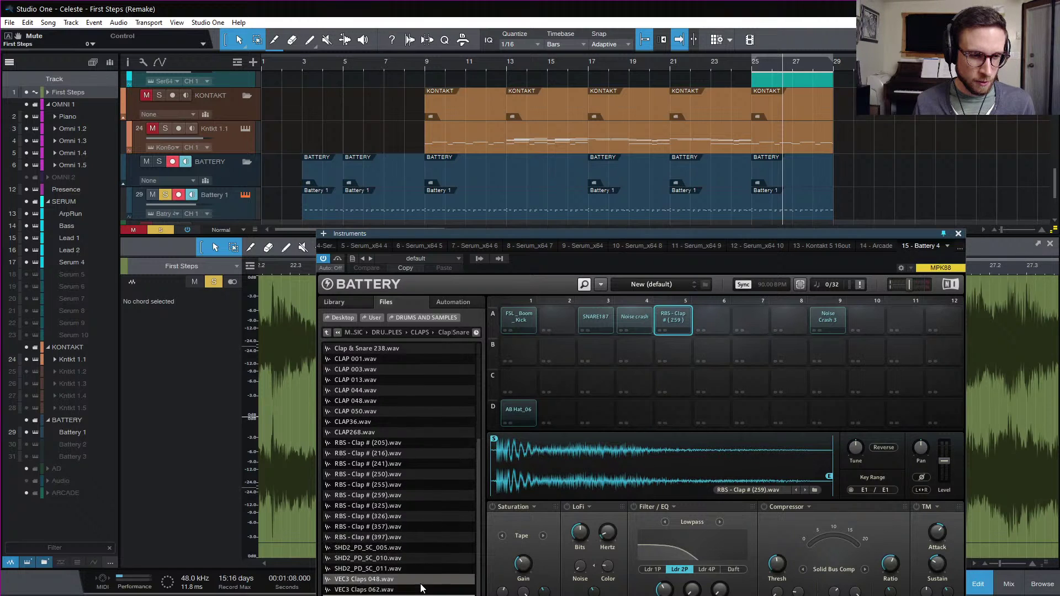
key(space)
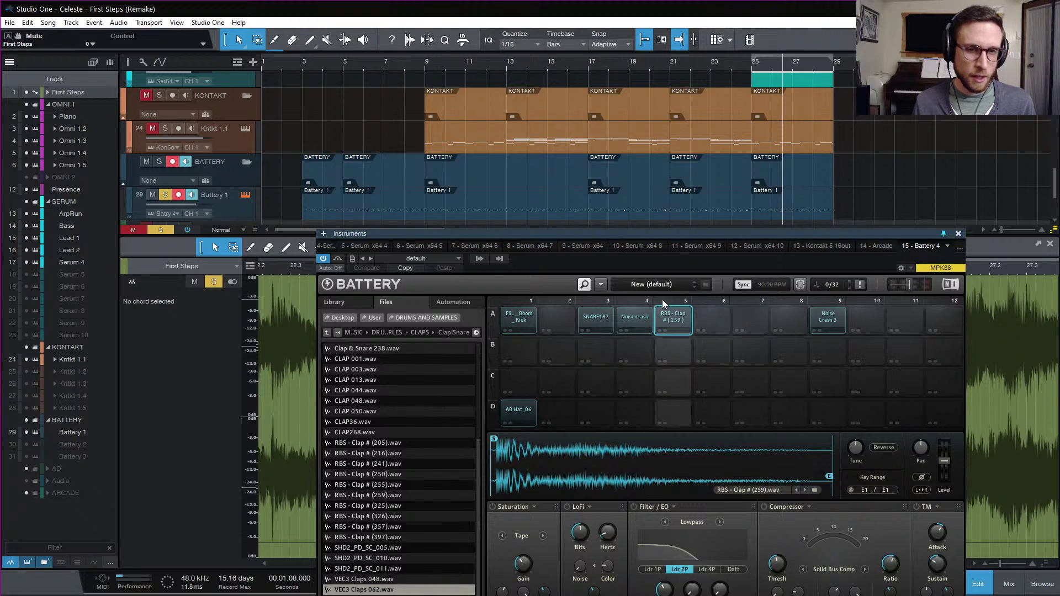
click(708, 318)
drag(364, 590, 711, 320)
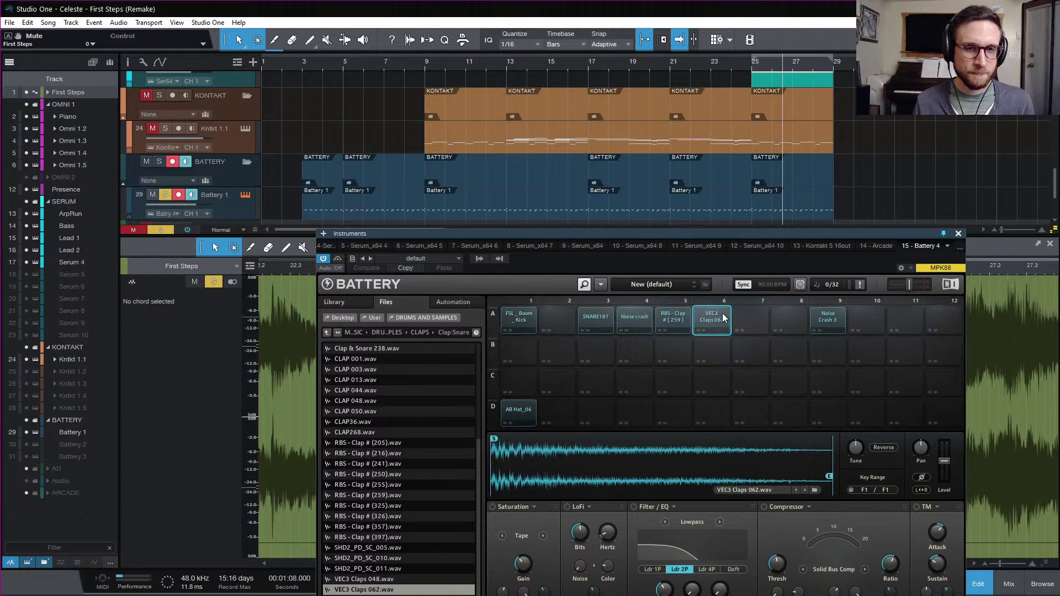
- Turn on the Volume Envelope for the RBS - Clap # (259) cell and audition its sound
click(684, 320)
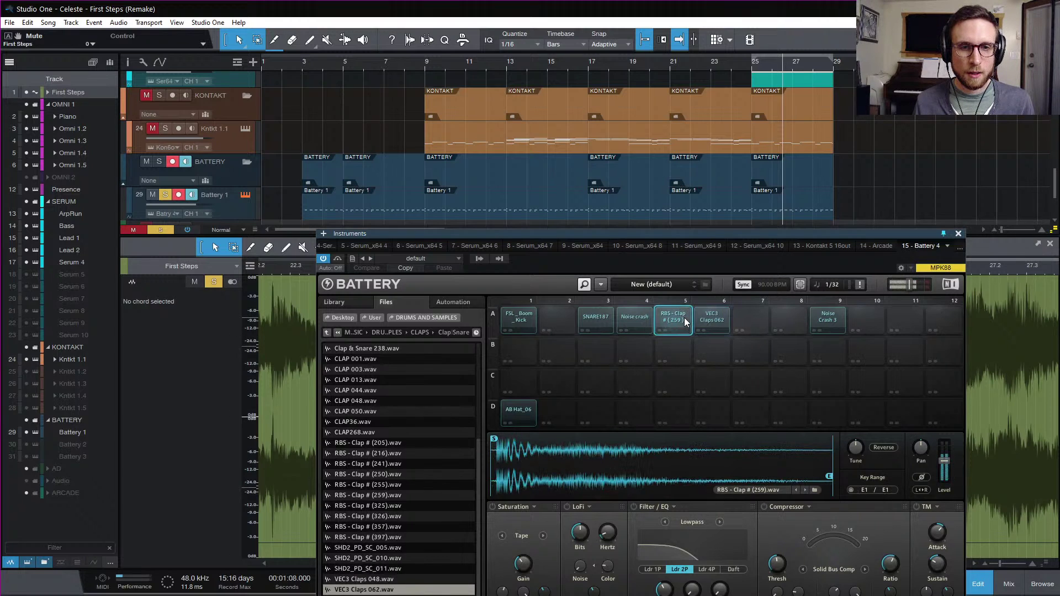
click(688, 320)
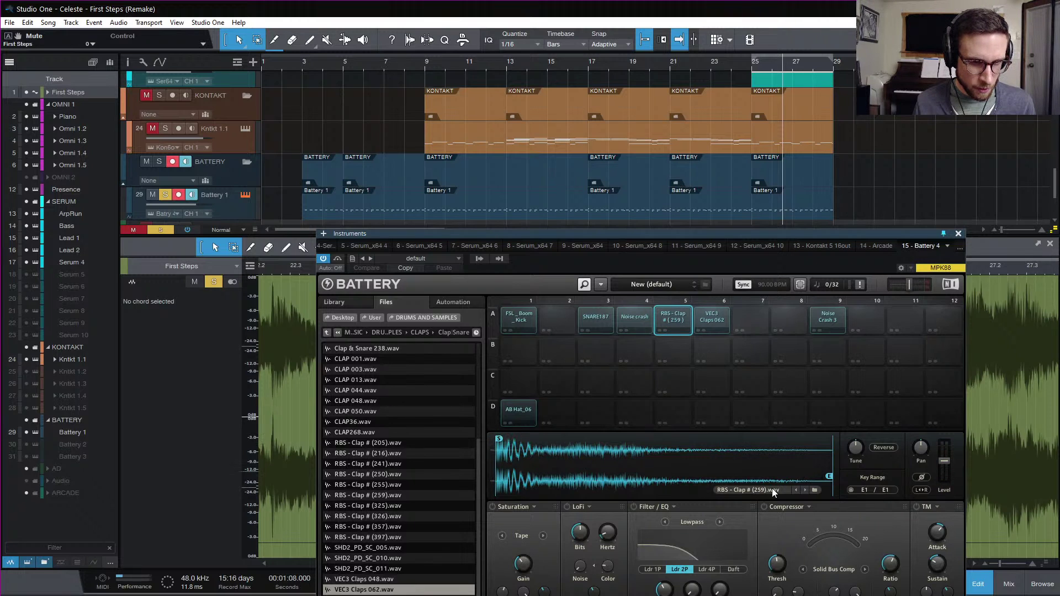
click(535, 595)
click(492, 506)
click(673, 330)
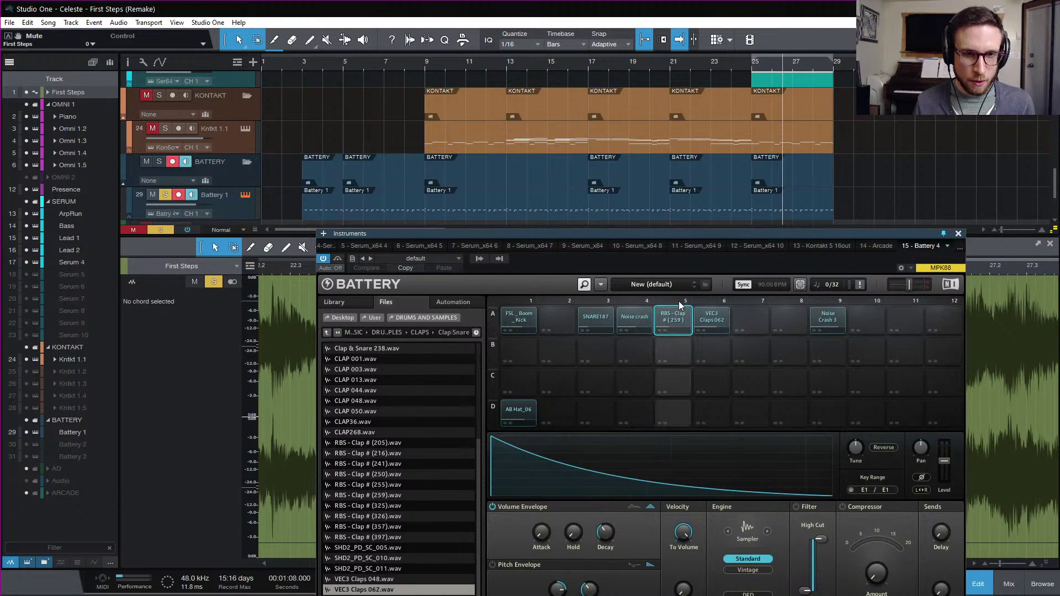
scroll(607, 530, up, 5)
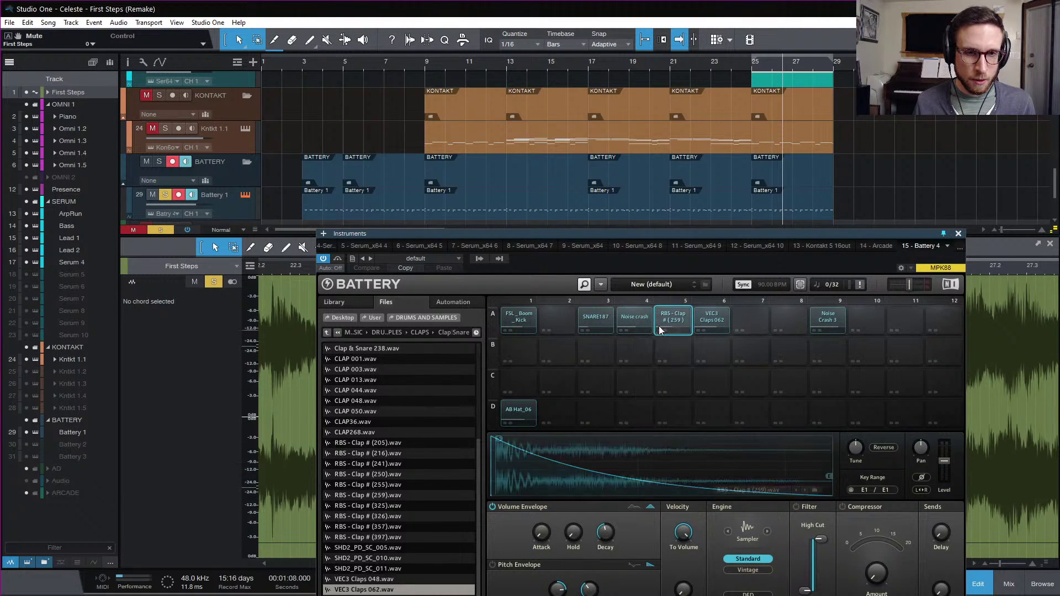
click(676, 316)
click(676, 315)
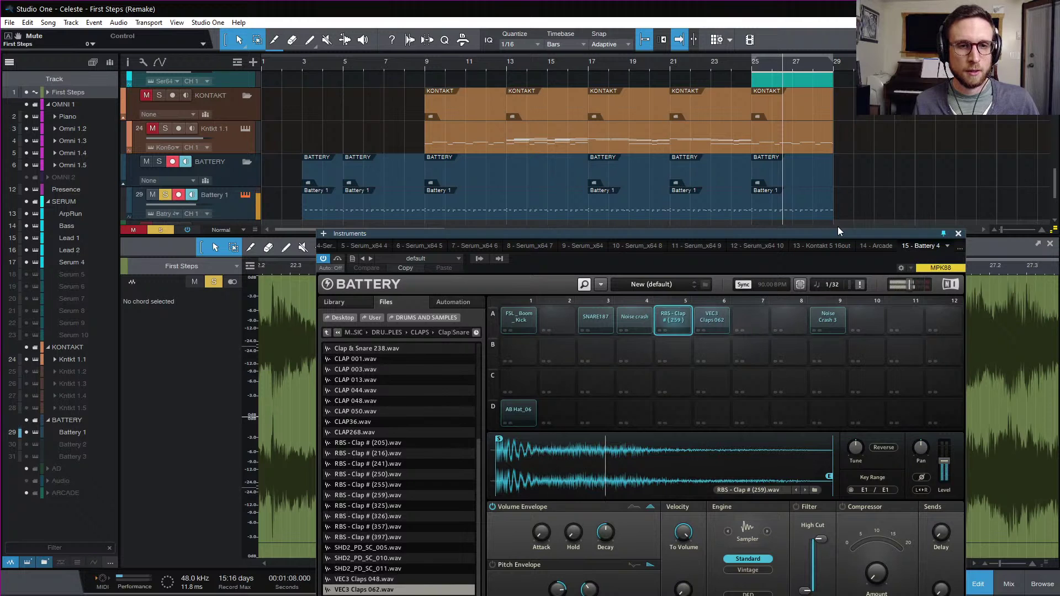
- Open the Battery 1 part at bar 25, play it, and add 1/16 notes on D1 and E1 at 26.04.01
drag(873, 234, 879, 308)
click(811, 210)
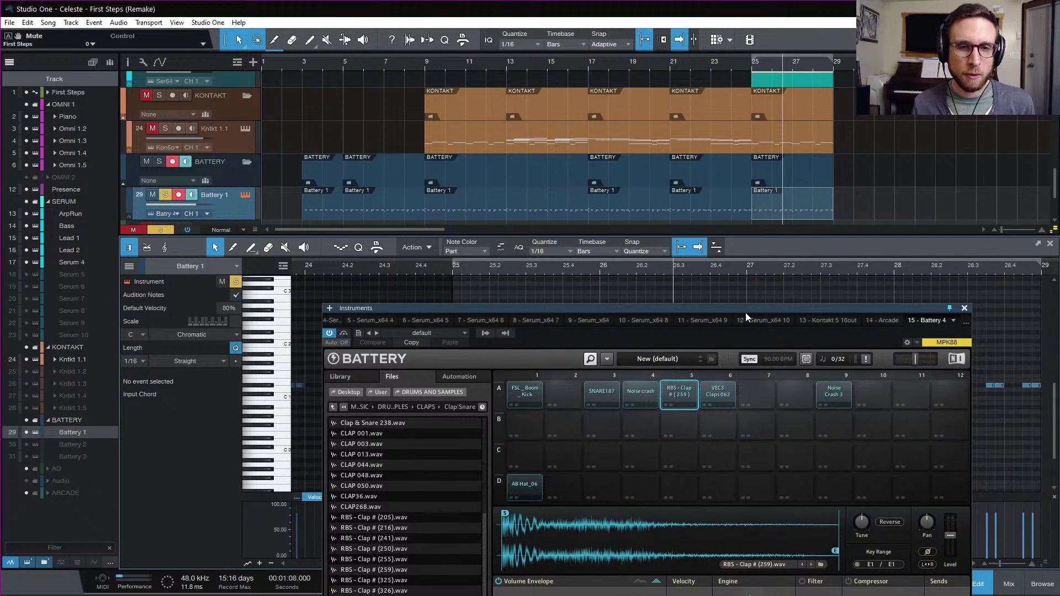
key(space)
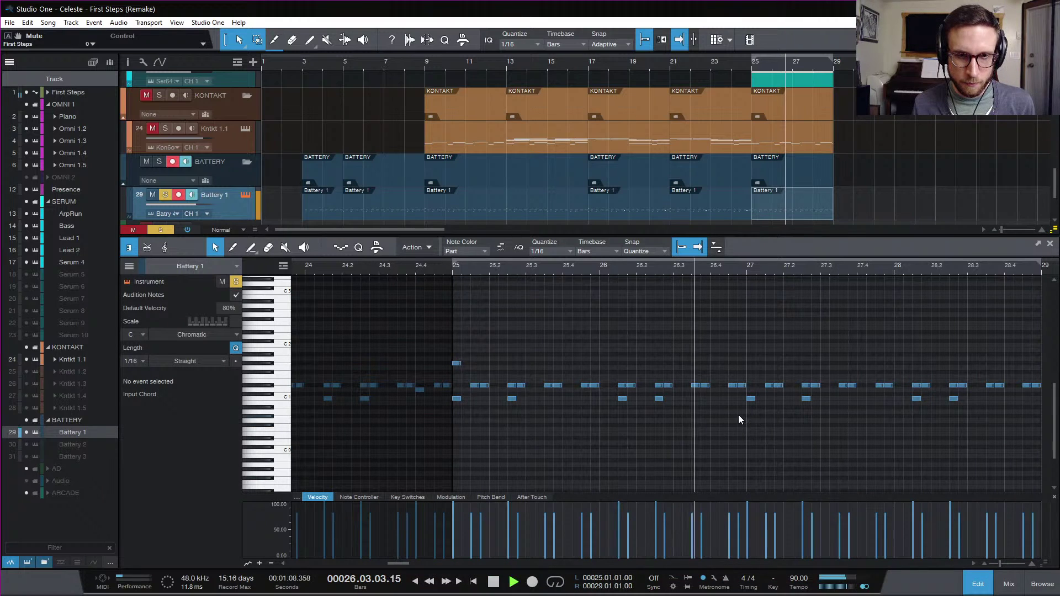
key(space)
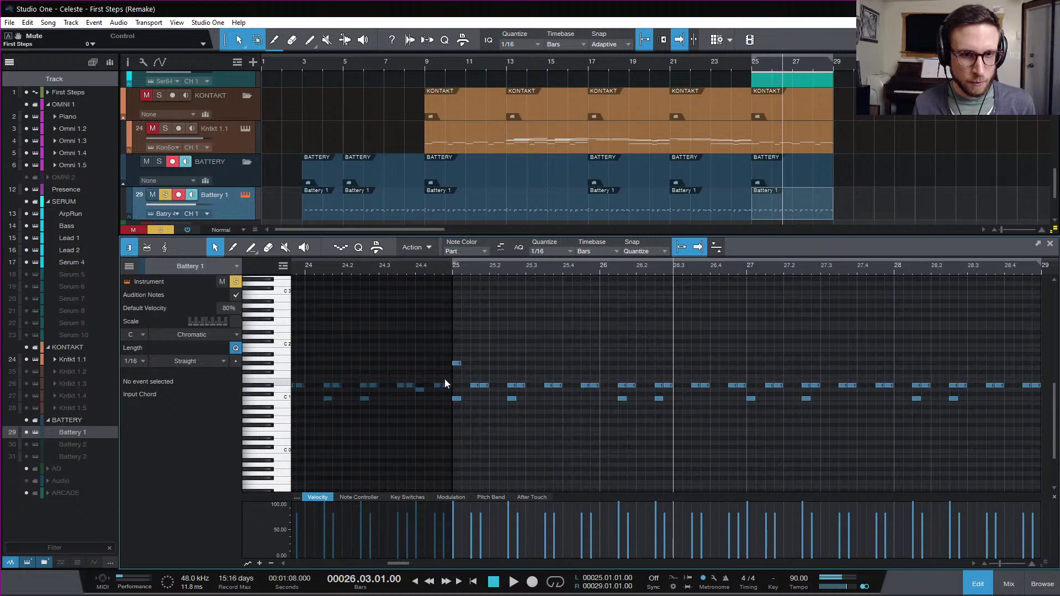
click(712, 385)
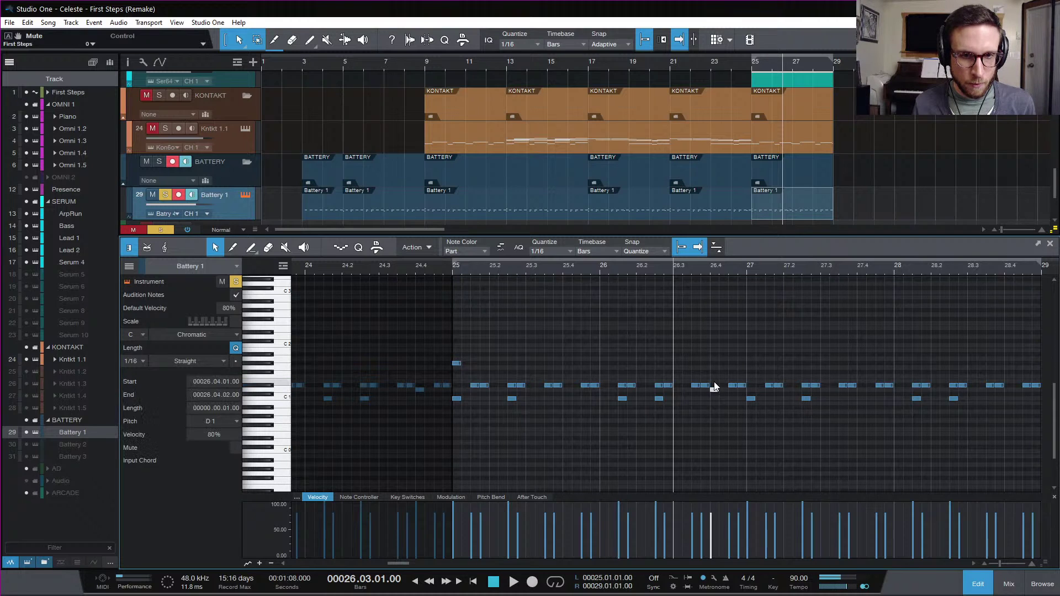
- Lower the RBS - Clap # (259) cell's level to about -6.2 dB while playing the soloed Battery 1 track
key(F11)
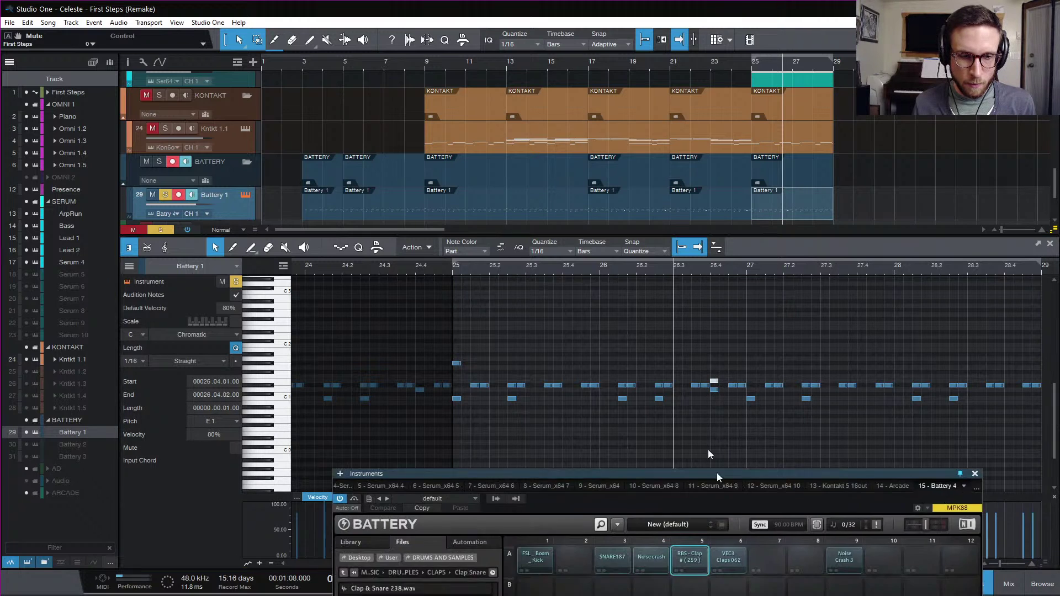
click(668, 316)
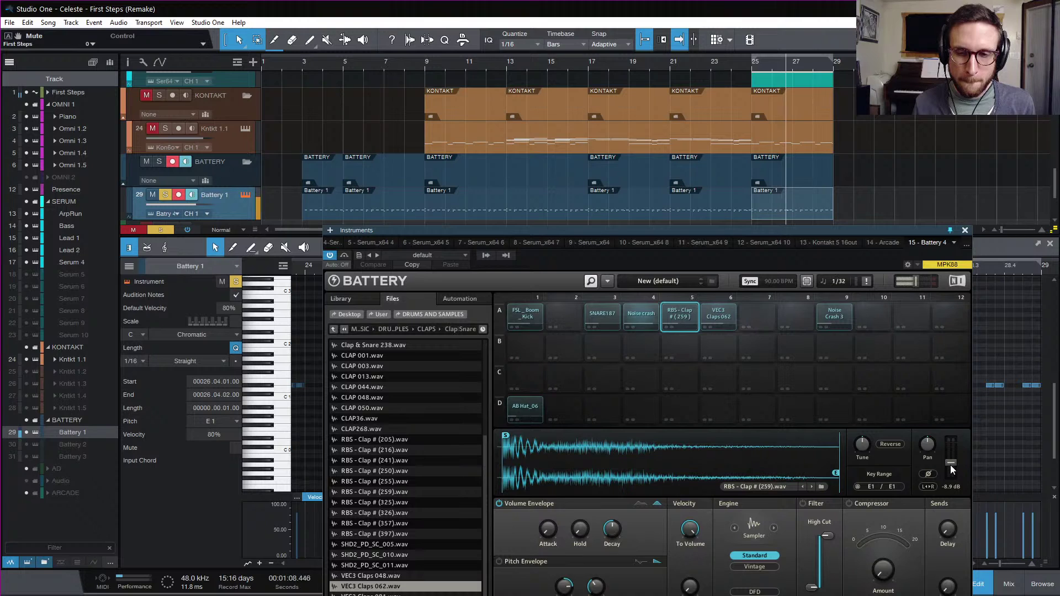
key(space)
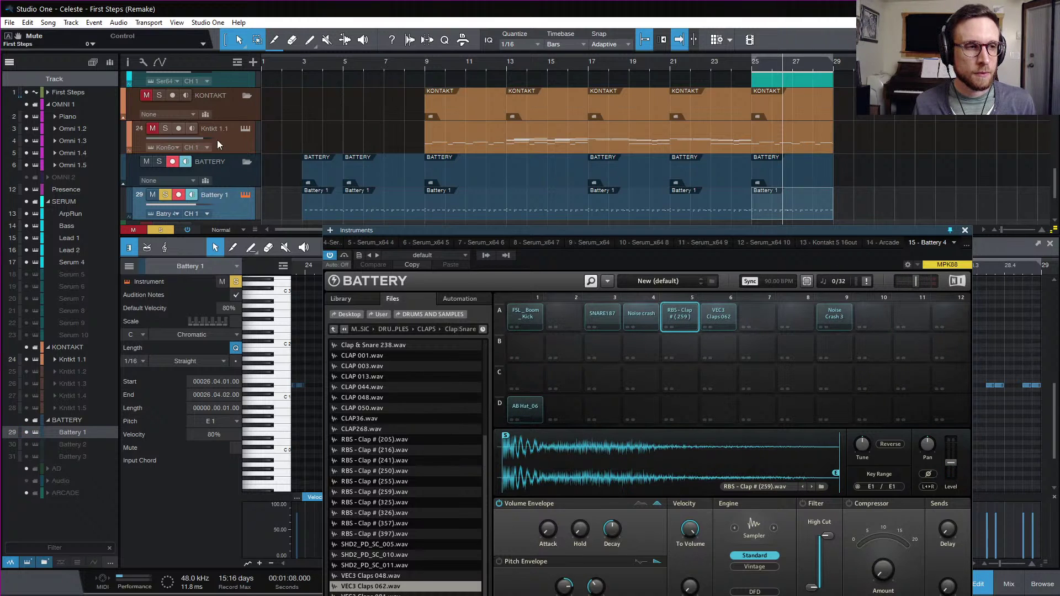
click(165, 195)
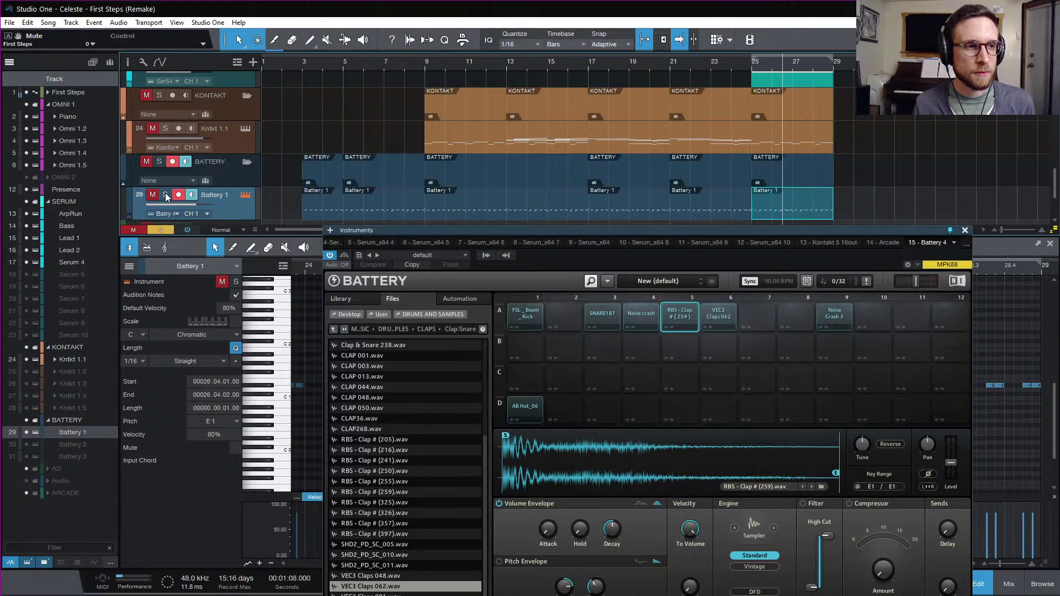
click(165, 194)
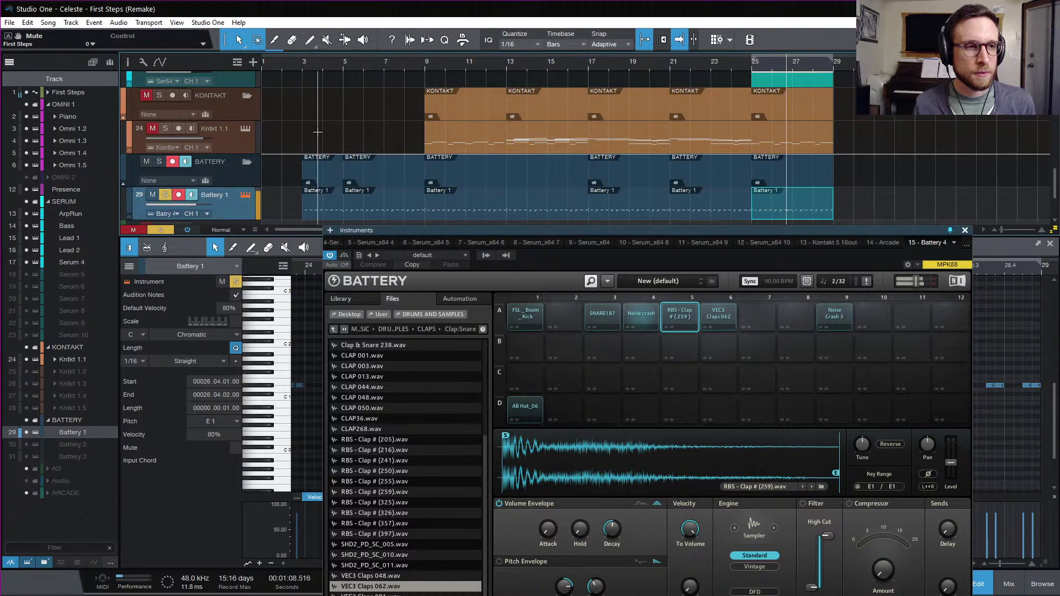
scroll(321, 132, up, 10)
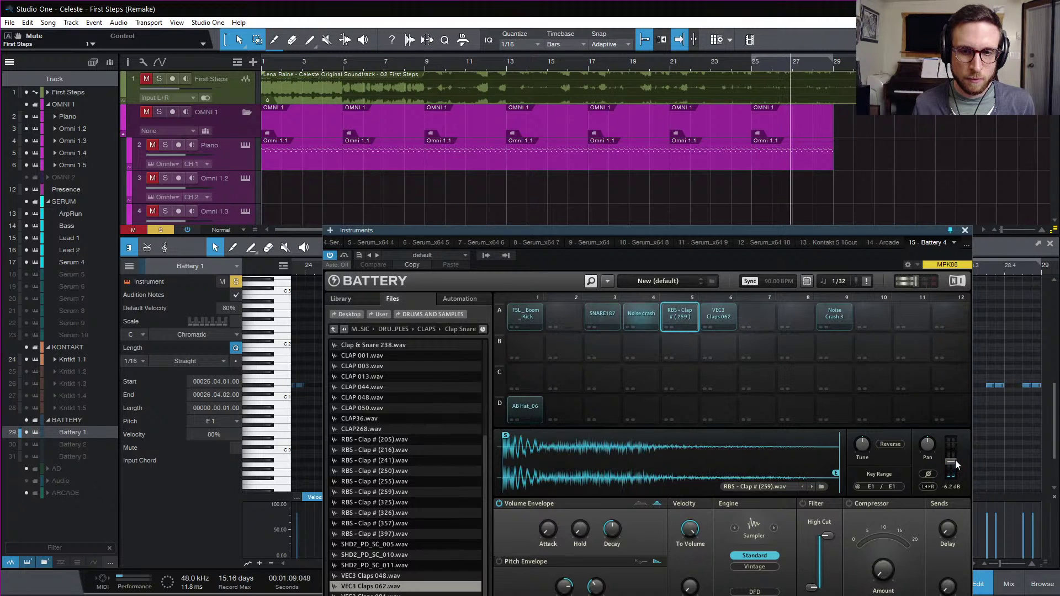
- Audition the VEC3 Claps 062 cell, and clear all solos to play the full remake from bar 26.3
click(717, 316)
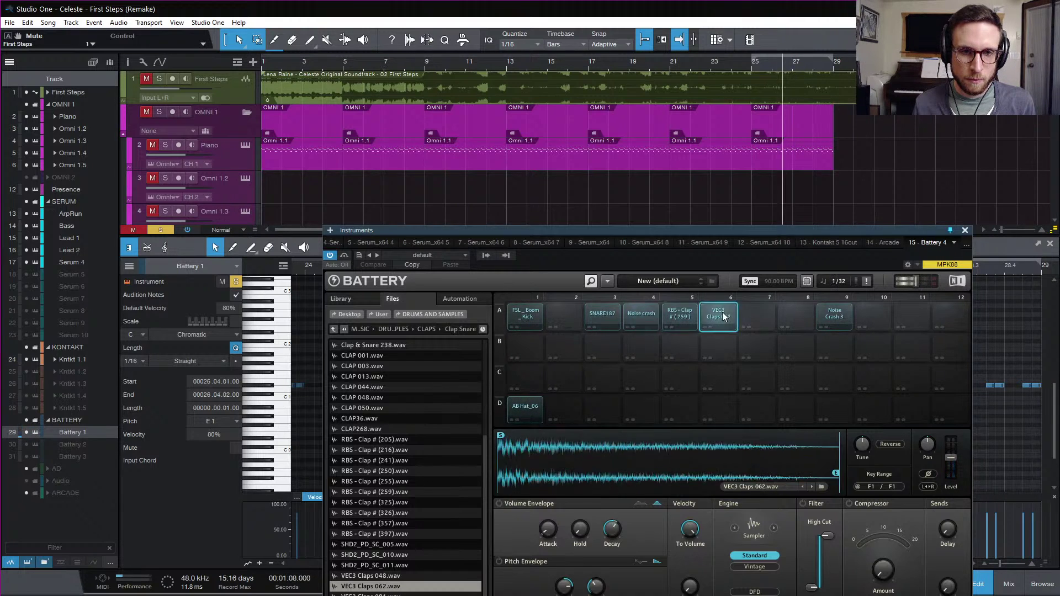
scroll(518, 206, down, 1)
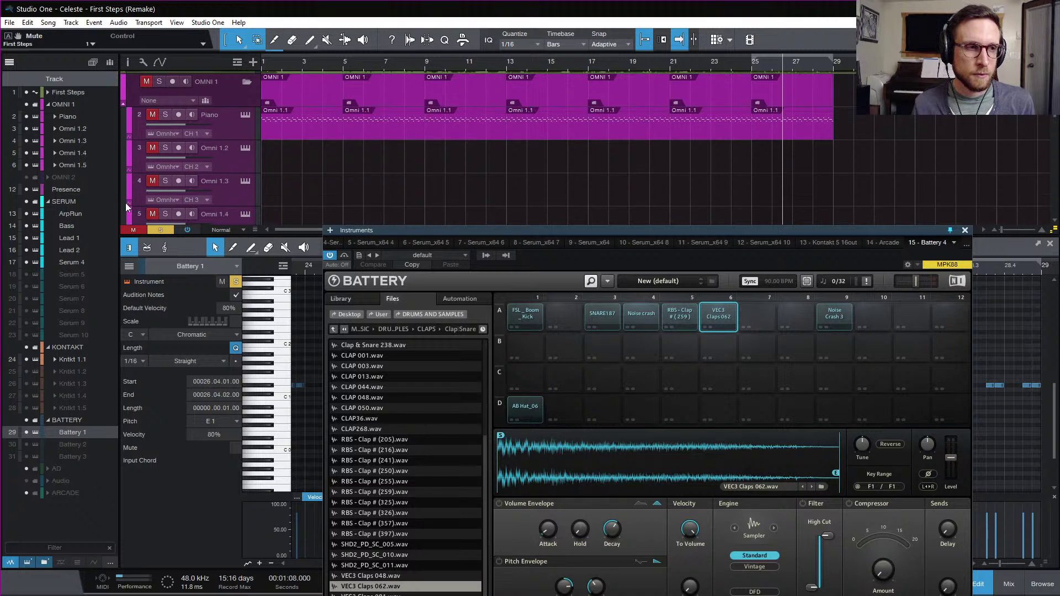
click(158, 230)
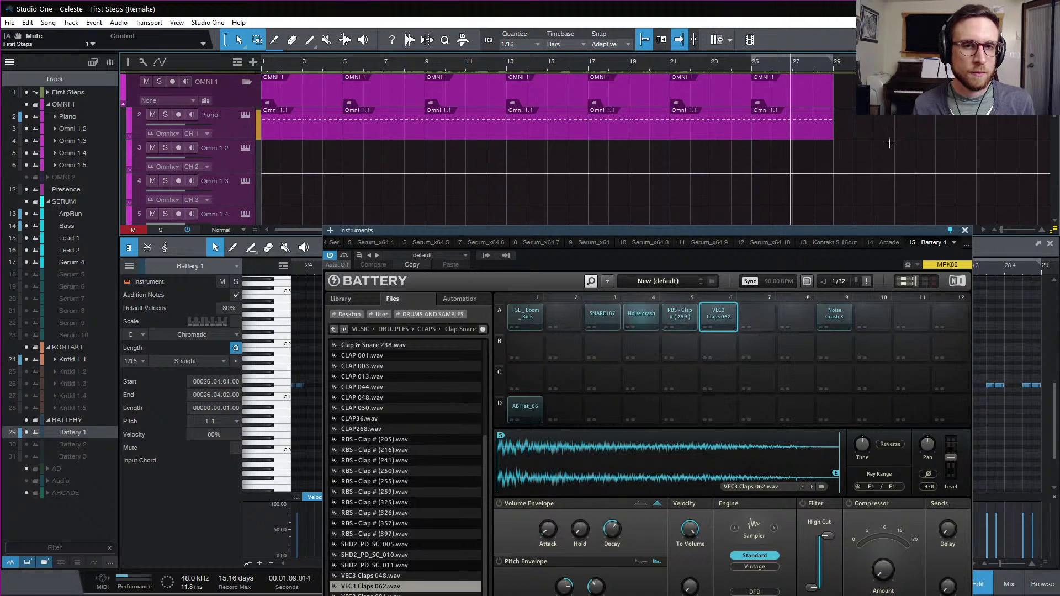
scroll(875, 152, down, 15)
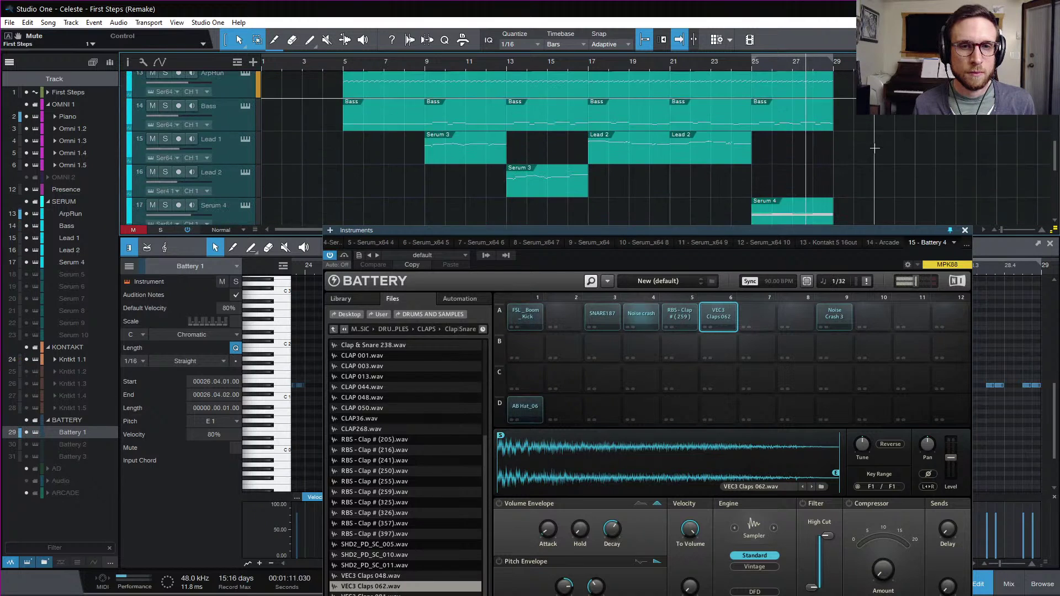
scroll(880, 146, down, 4)
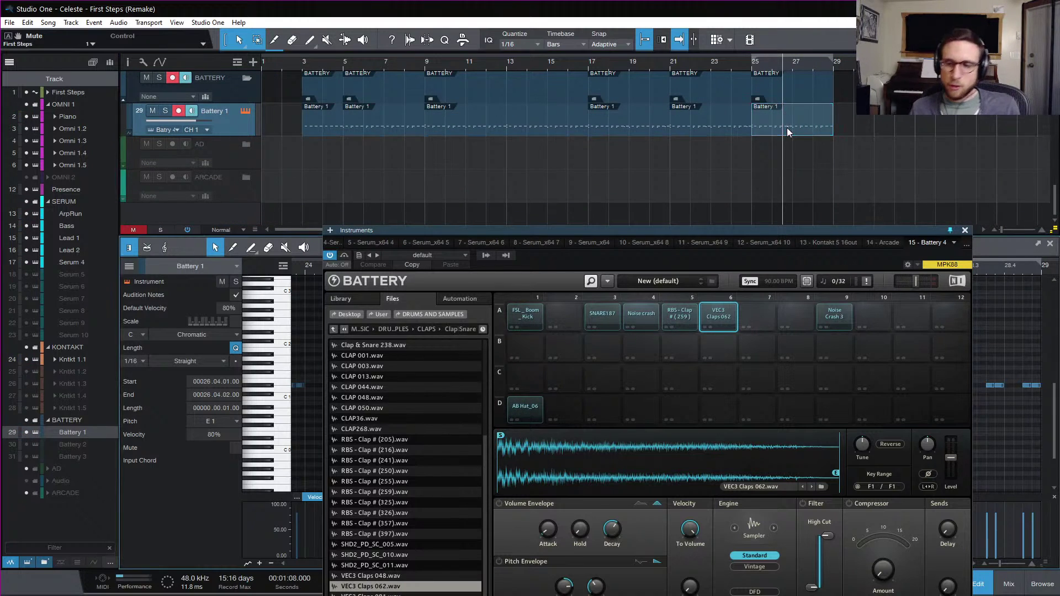
- Set the velocity of the D1 note at 26.04.01 to 100% and play the passage from bar 26.3
click(965, 230)
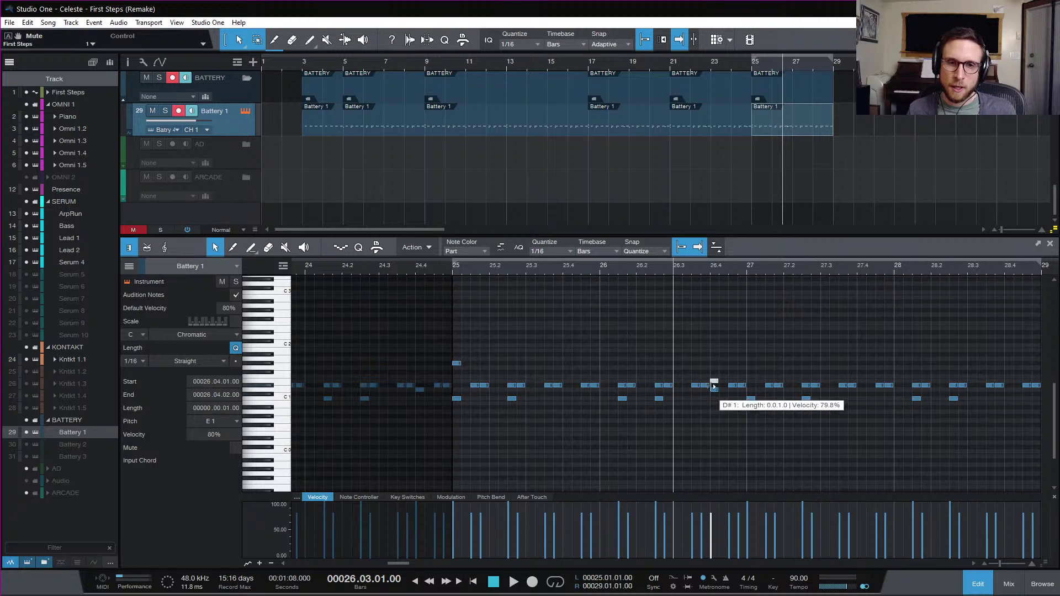
click(714, 390)
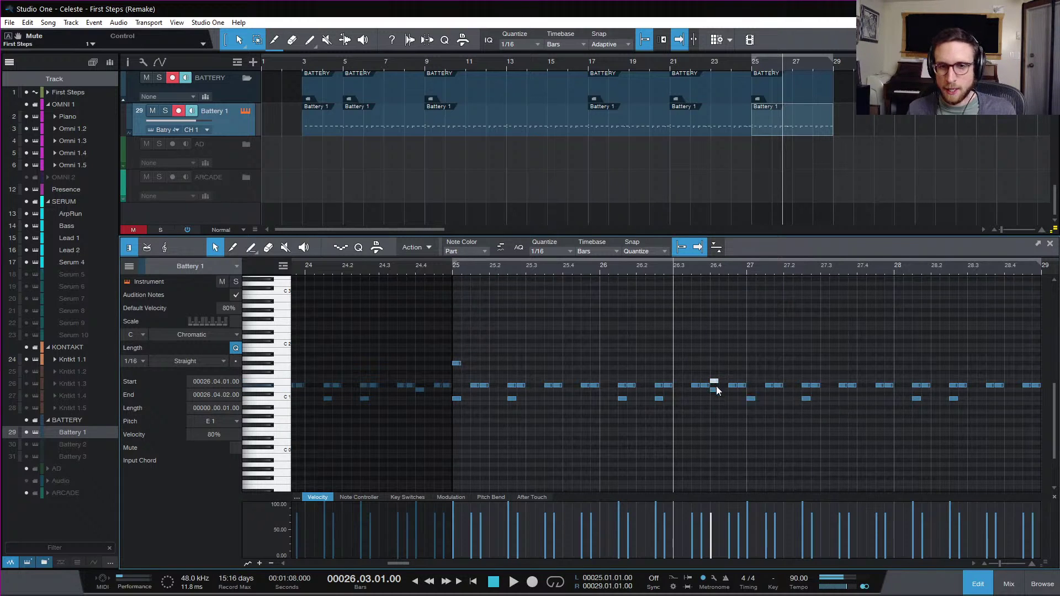
drag(711, 530, 718, 485)
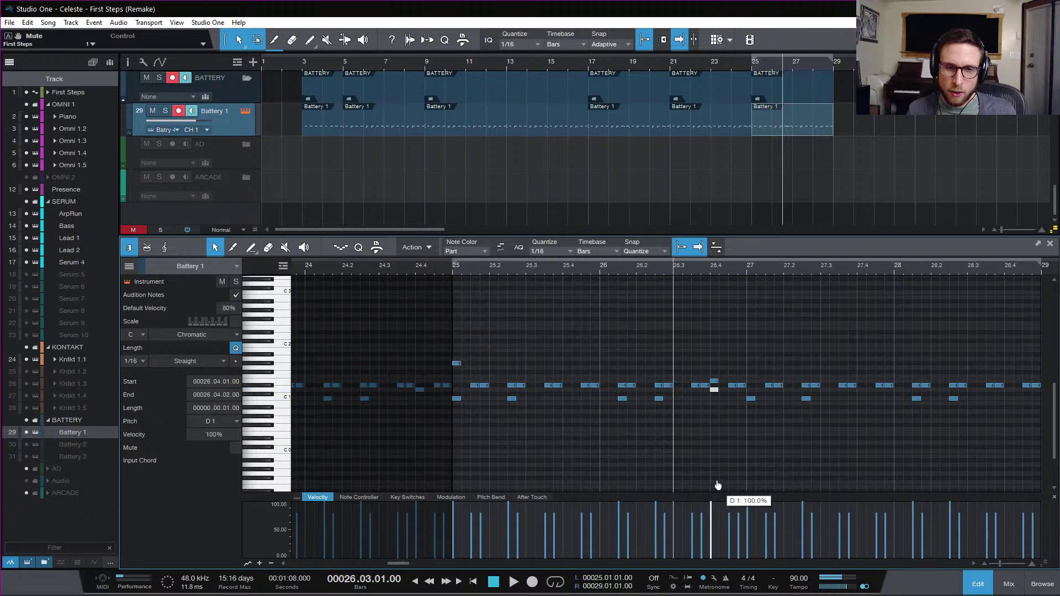
click(714, 381)
key(space)
key(space)
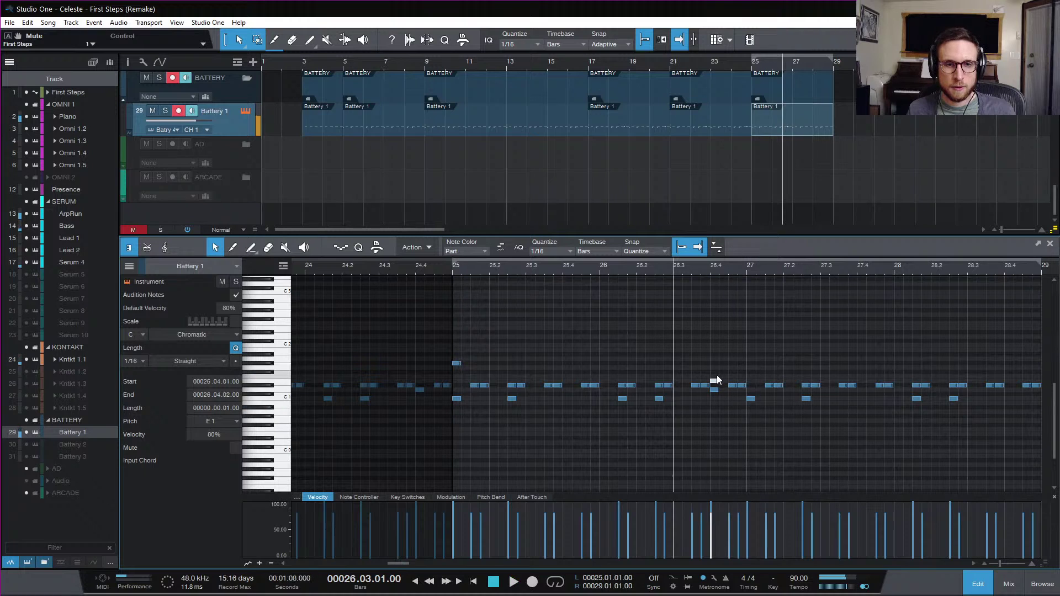
- Transpose the E1 clap note at 26.04.01 up to F1, comparing playback from bar 26.3 before and after the change
click(713, 382)
key(space)
key(space)
key(F11)
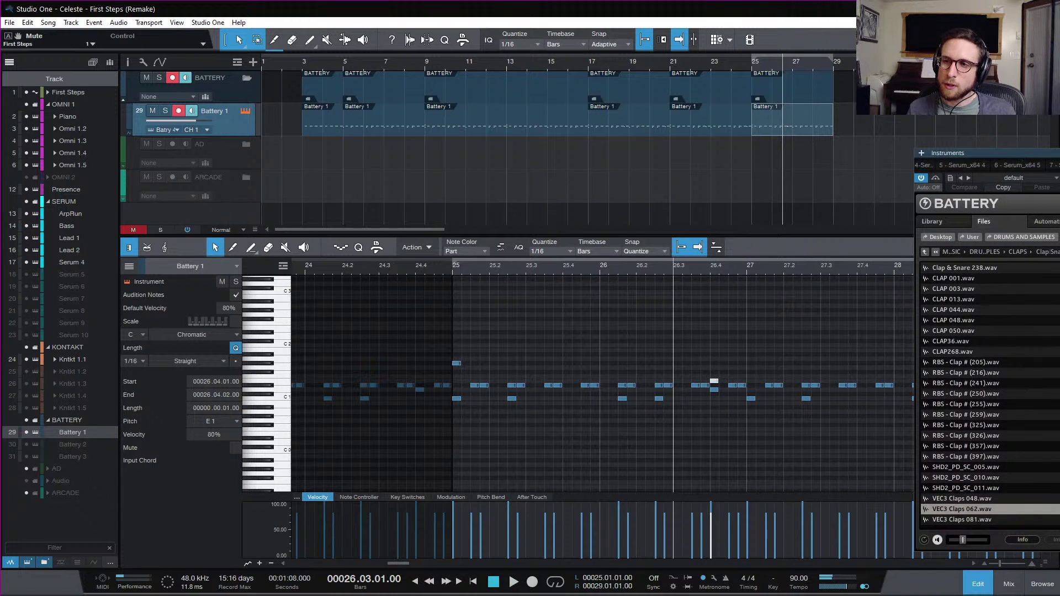
drag(714, 382, 714, 377)
key(space)
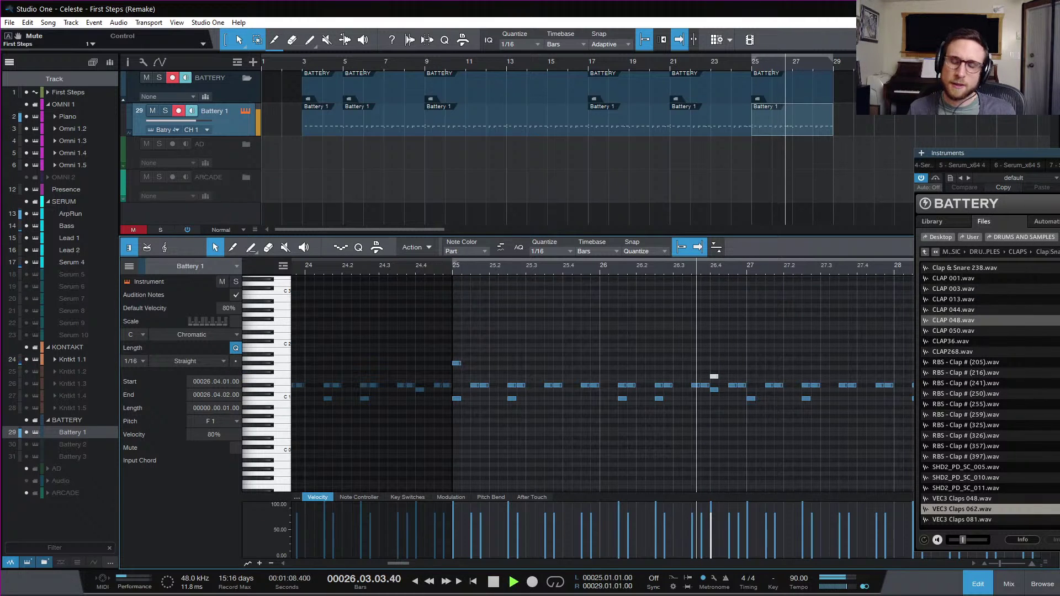
key(space)
key(space)
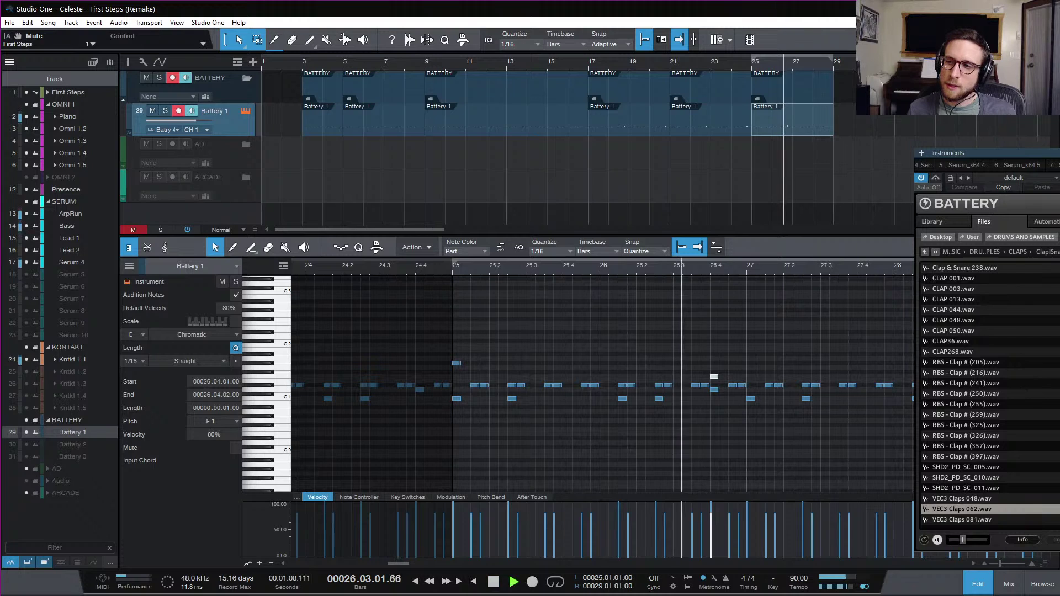
key(space)
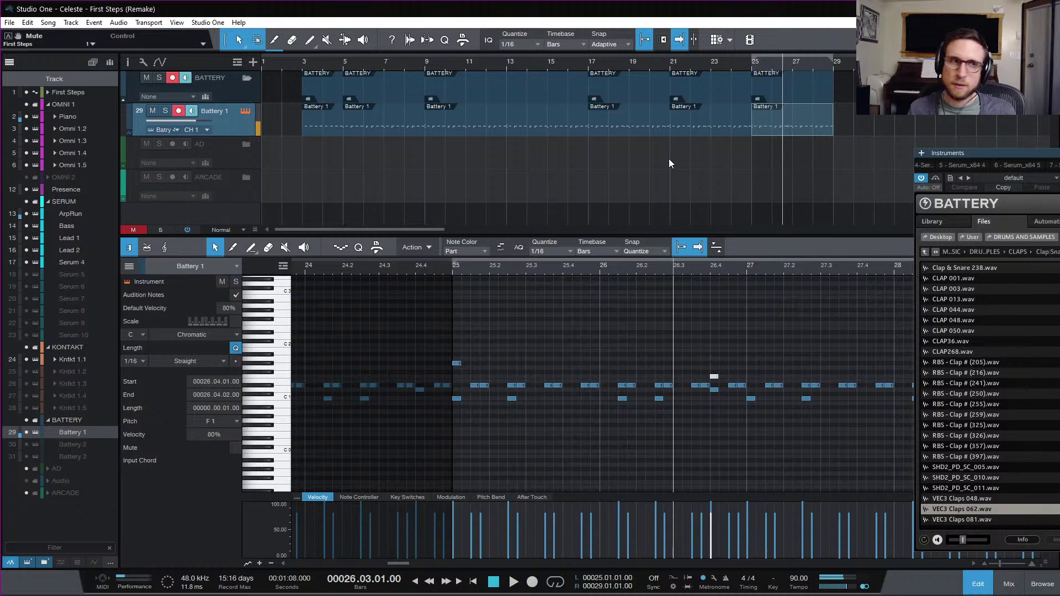
- Solo Battery 1 to play the layered hit from bar 26.3, and clear the solo
key(s)
key(space)
key(space)
key(space)
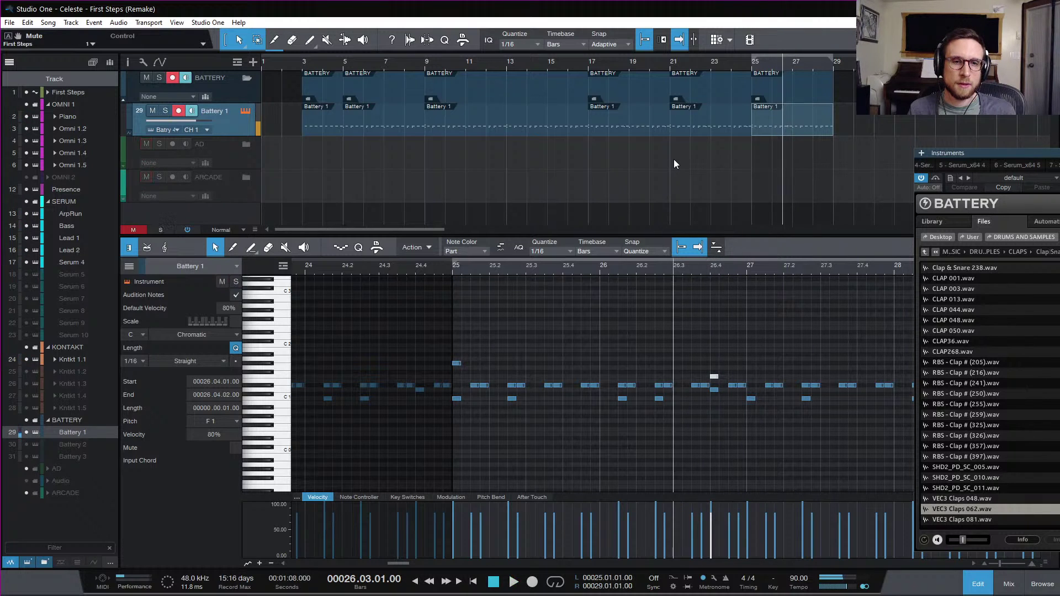
key(s)
key(space)
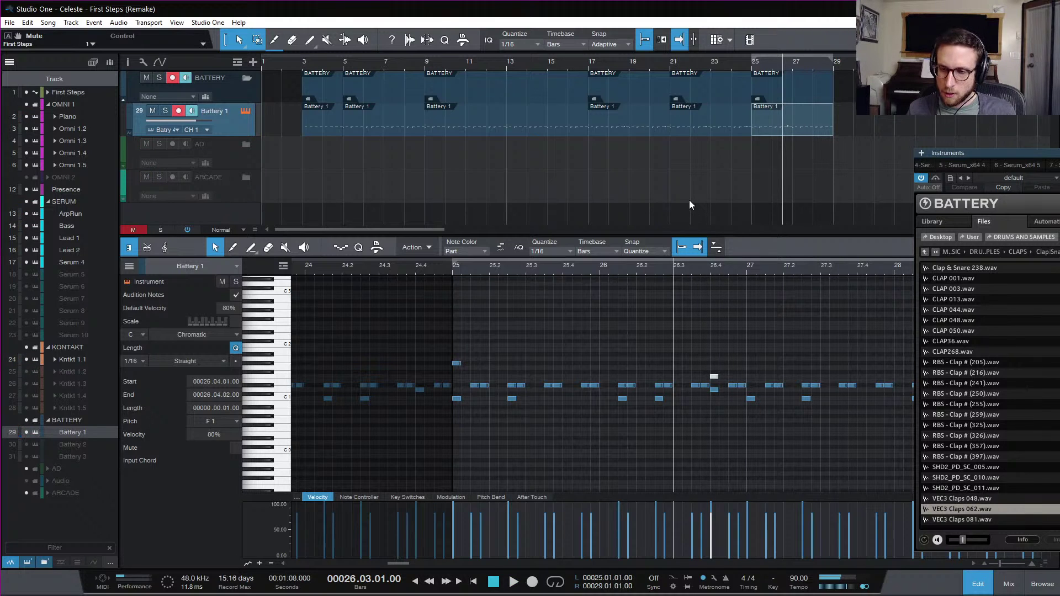
- Examine Battery's enabled outputs, the Noise crash cell's output routing options, and the Master page's buses
drag(1059, 152, 498, 77)
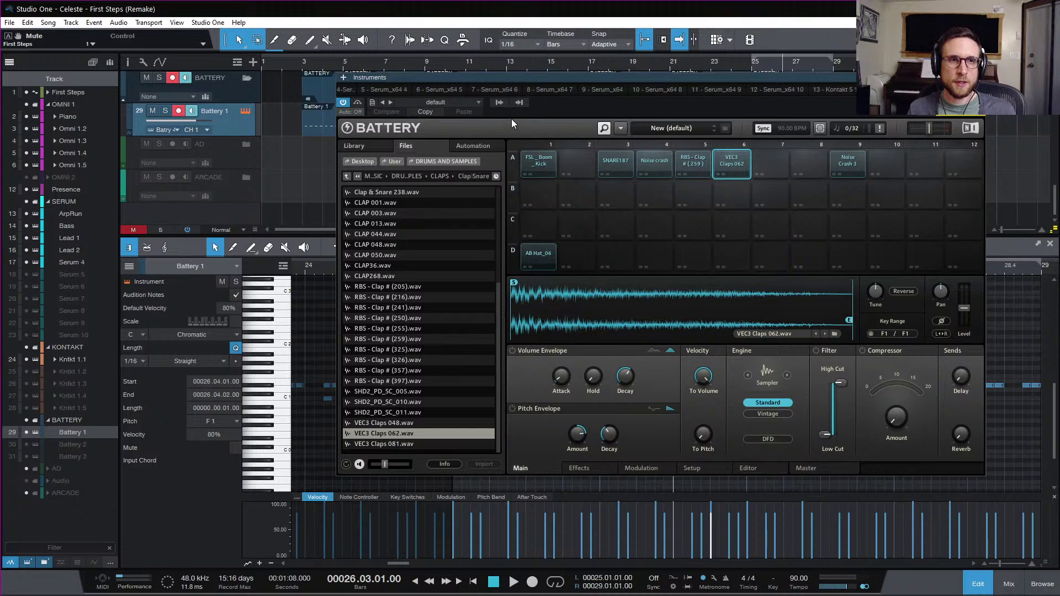
click(499, 104)
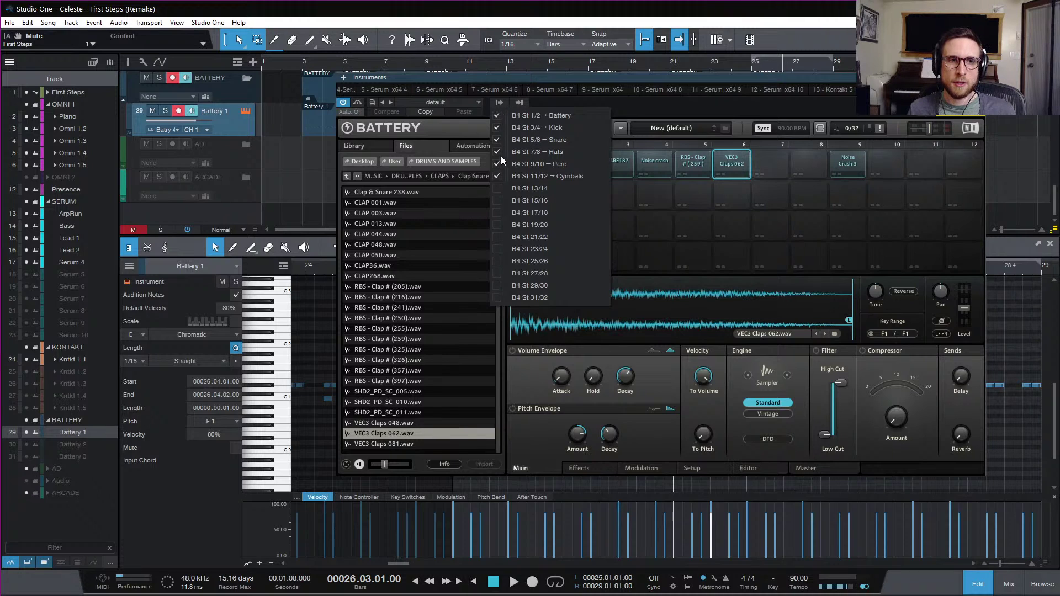
click(646, 113)
right_click(656, 163)
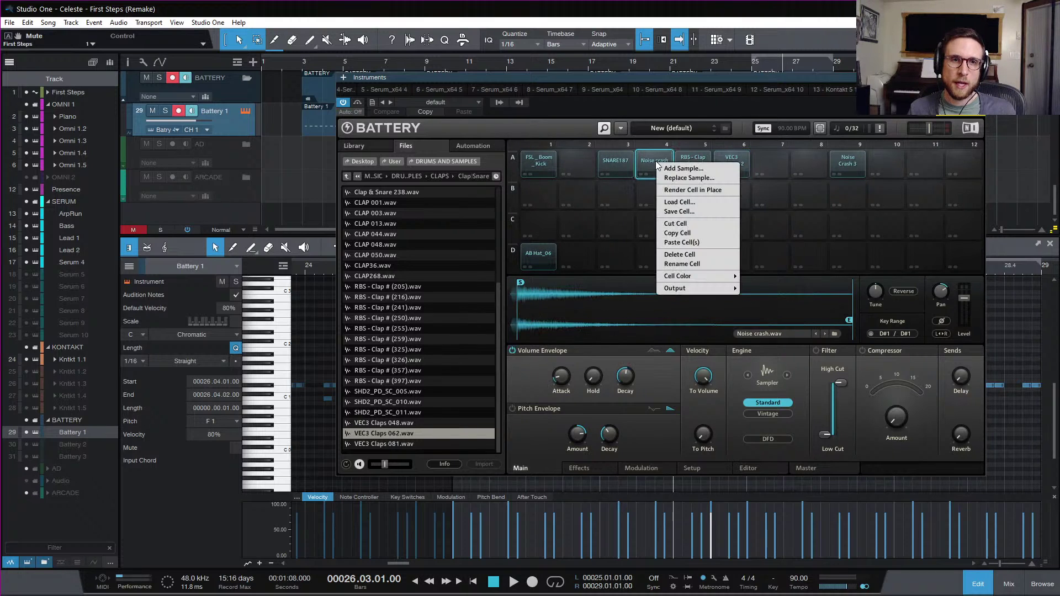
mouse_move(682, 292)
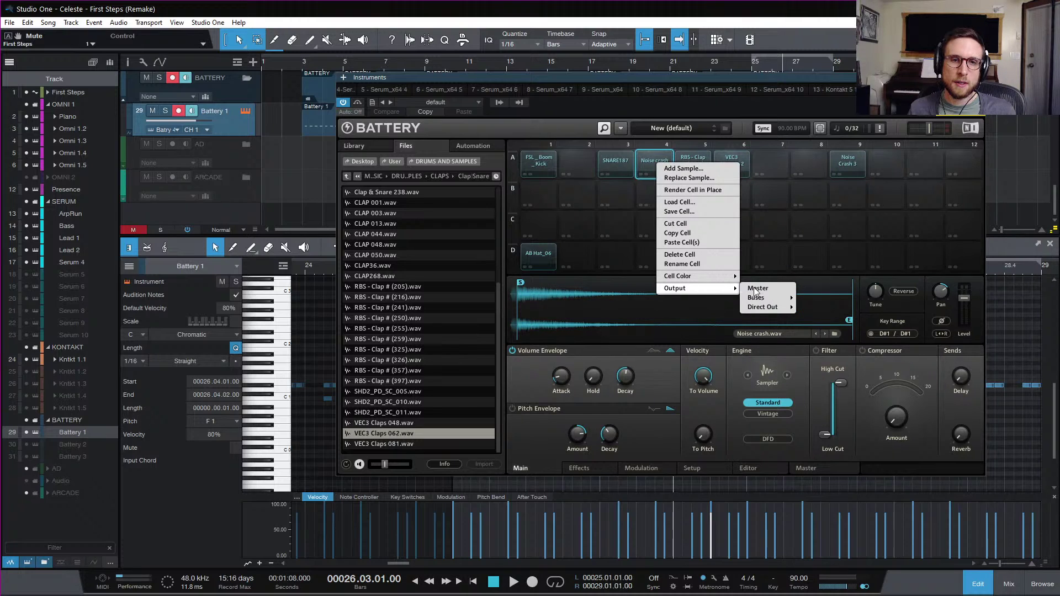
mouse_move(767, 307)
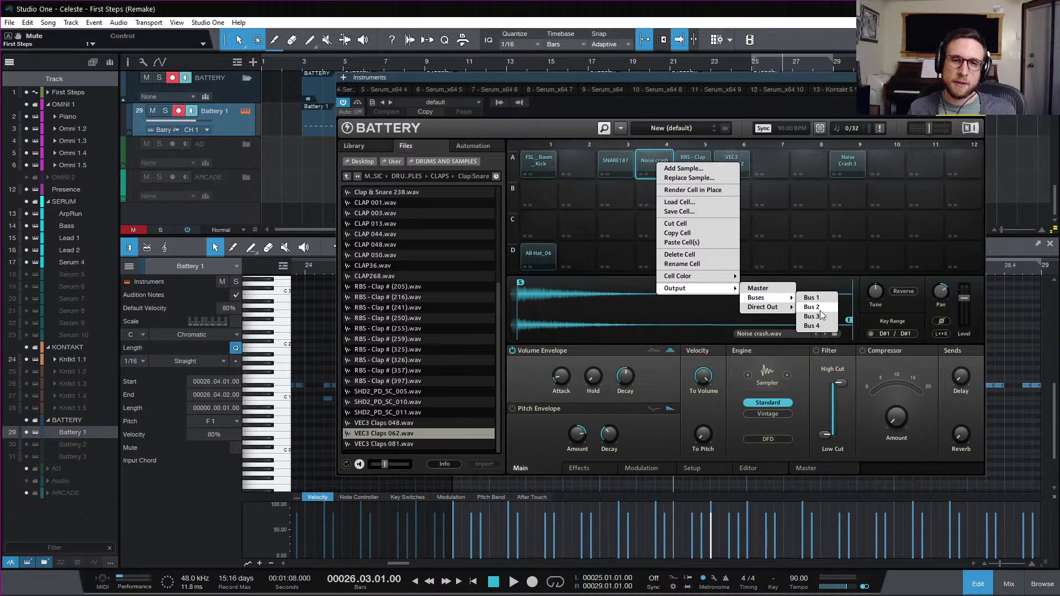
click(860, 434)
click(806, 468)
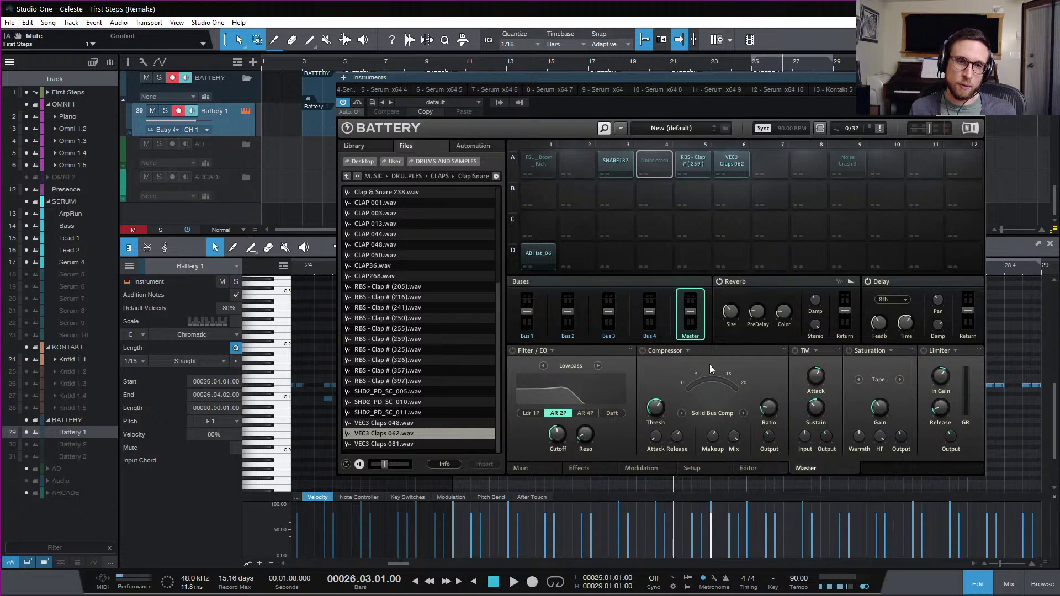
click(541, 466)
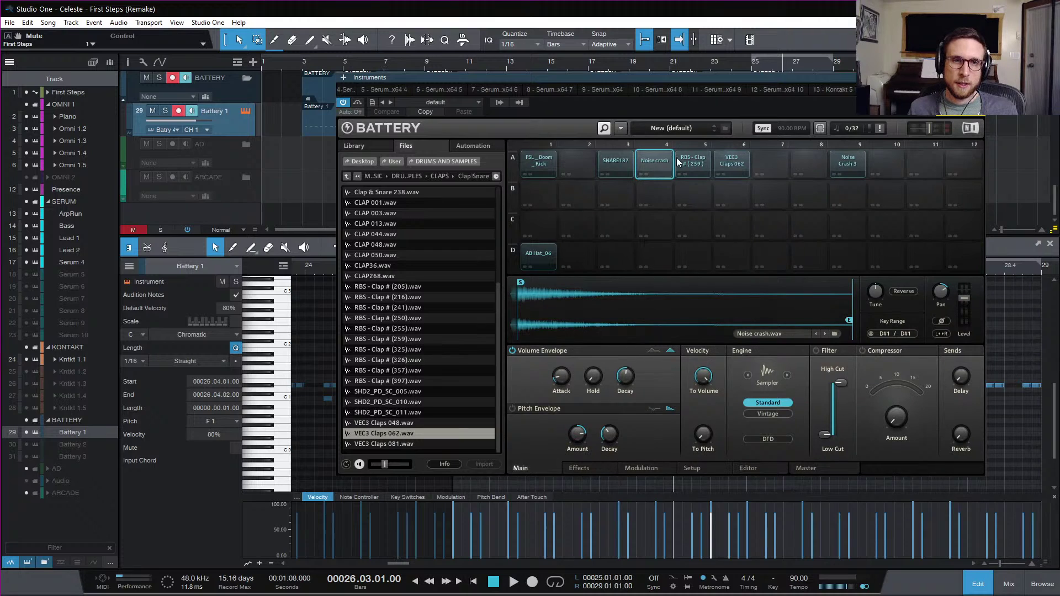
- Lower the VEC3 Claps 062 cell's level to about -9.5 dB during playback from bar 26.3
click(691, 161)
key(space)
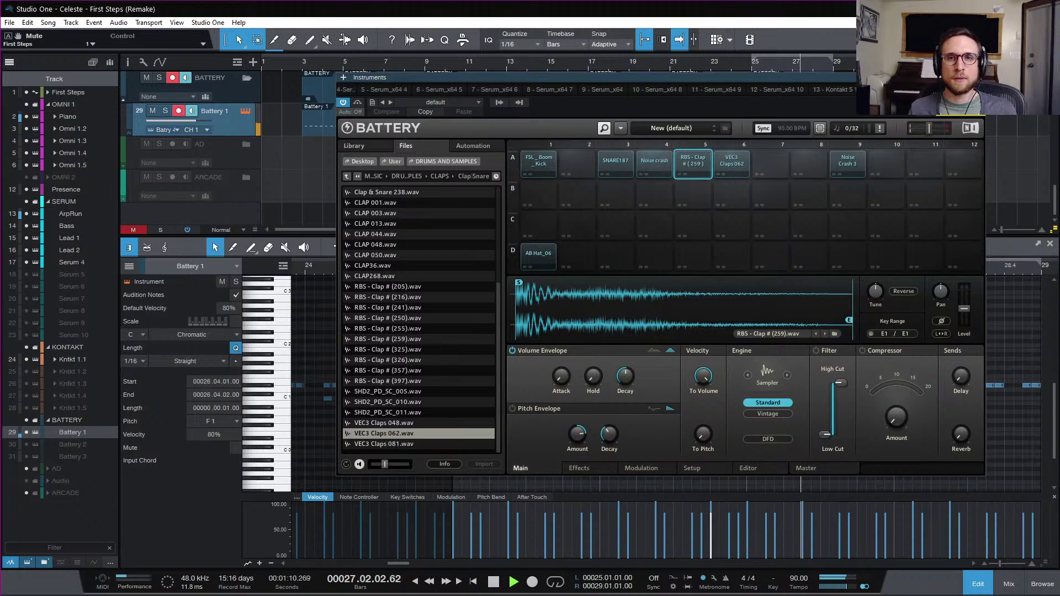
click(745, 158)
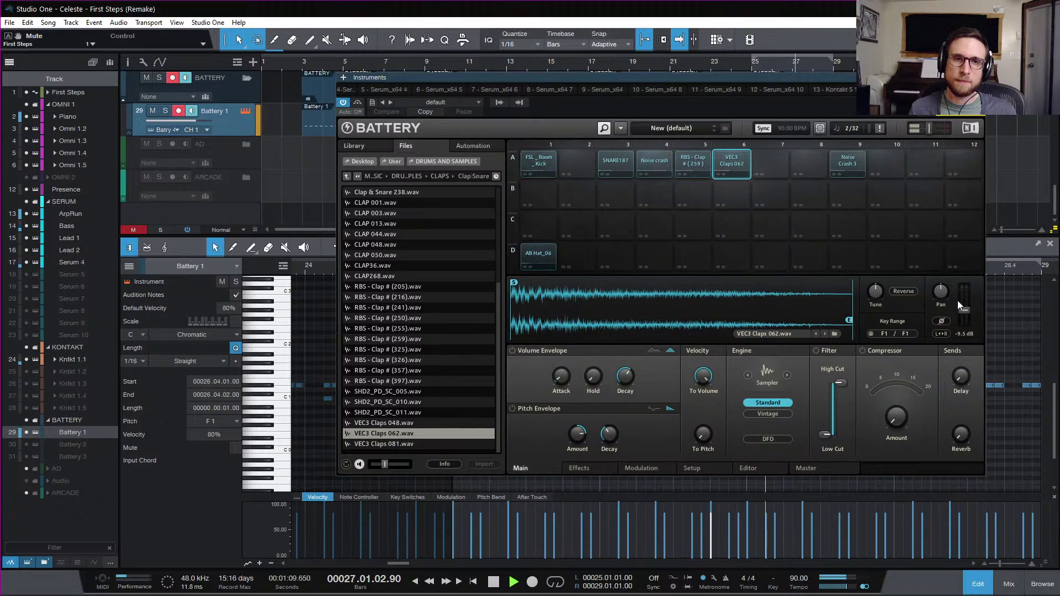
mouse_move(962, 309)
key(space)
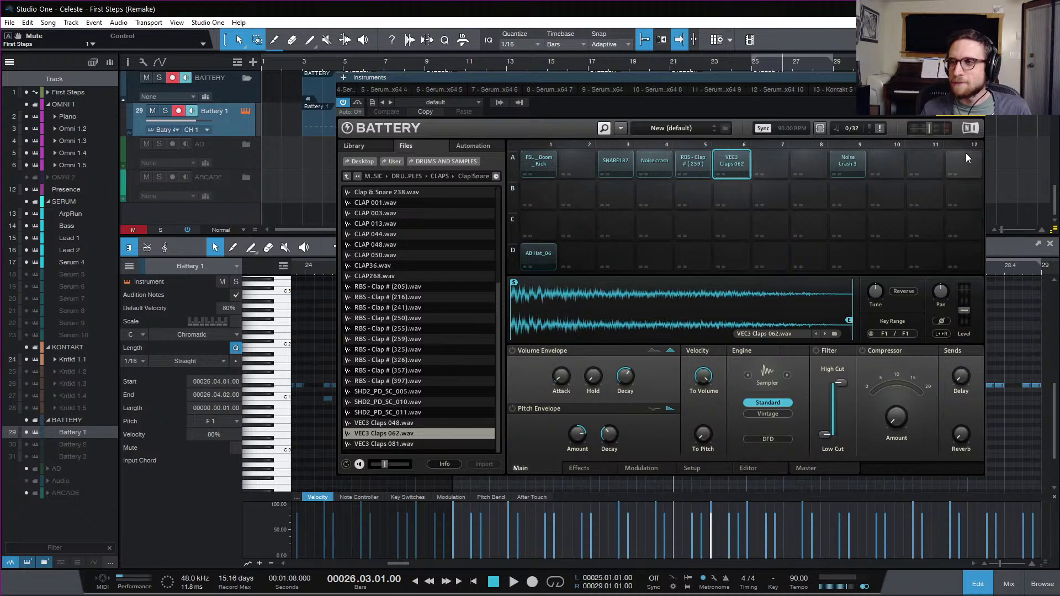
- Play the remake from bar 26.3, audition the VEC3 Claps 062 cell, and close the Battery window
drag(629, 81, 517, 55)
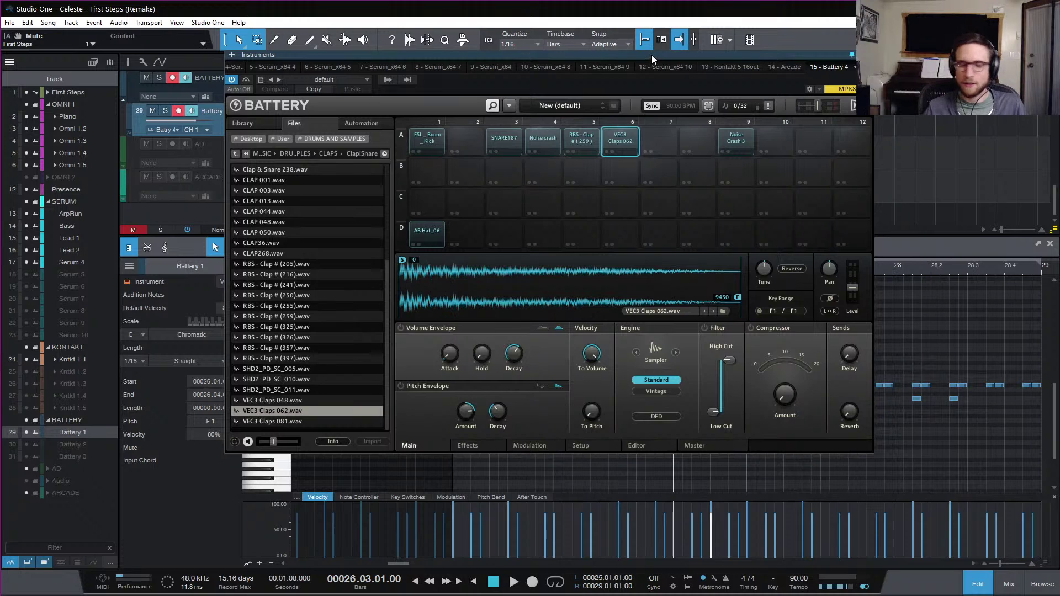
mouse_move(645, 52)
mouse_down()
mouse_move(631, 61)
mouse_move(639, 54)
mouse_up()
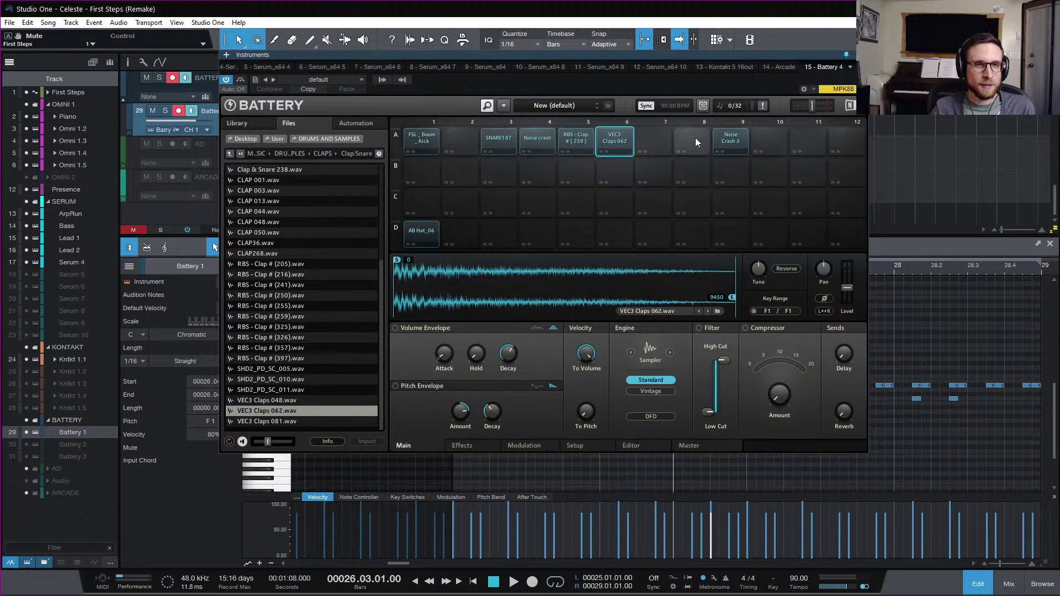
key(space)
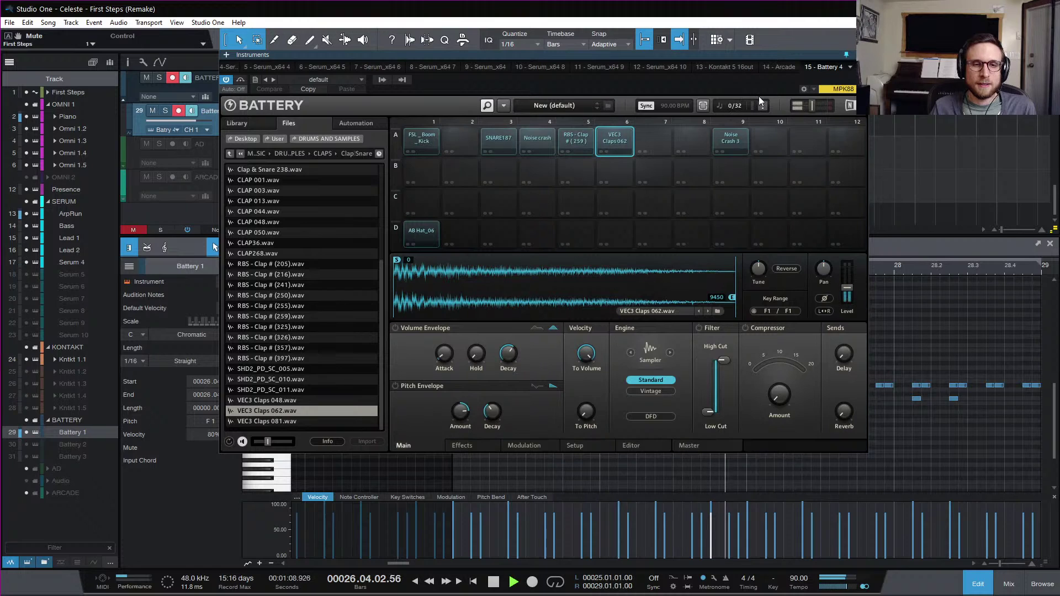
key(space)
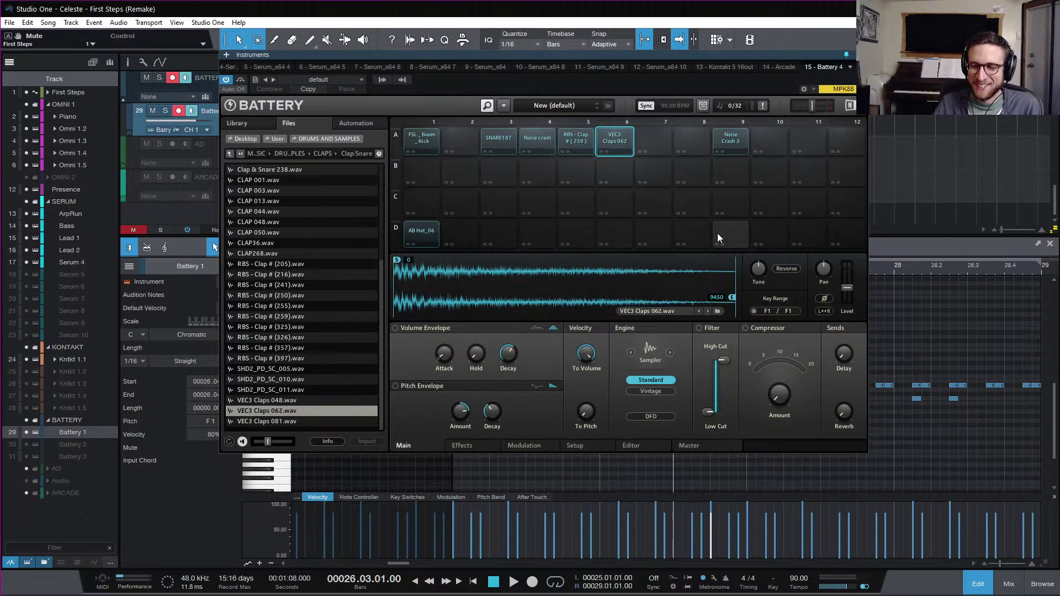
mouse_move(617, 55)
mouse_down()
mouse_move(590, 68)
mouse_move(612, 54)
mouse_up()
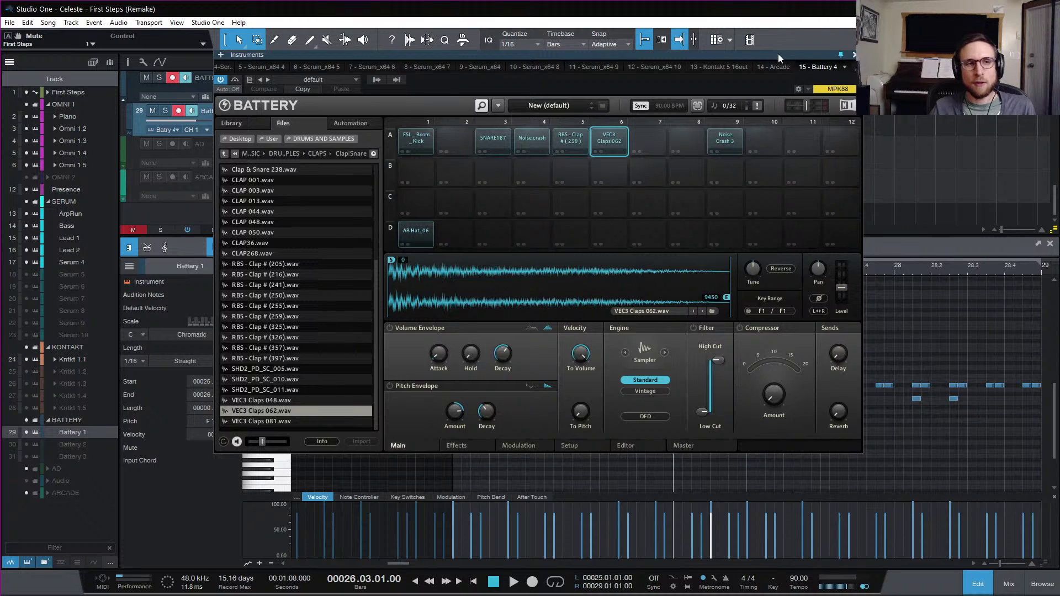
drag(741, 56, 806, 143)
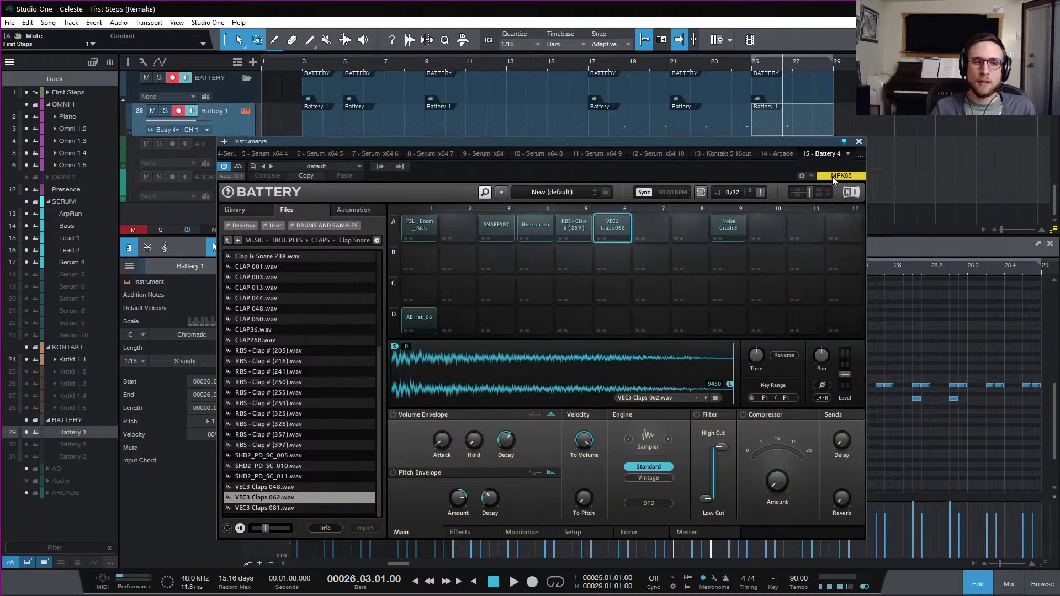
click(607, 225)
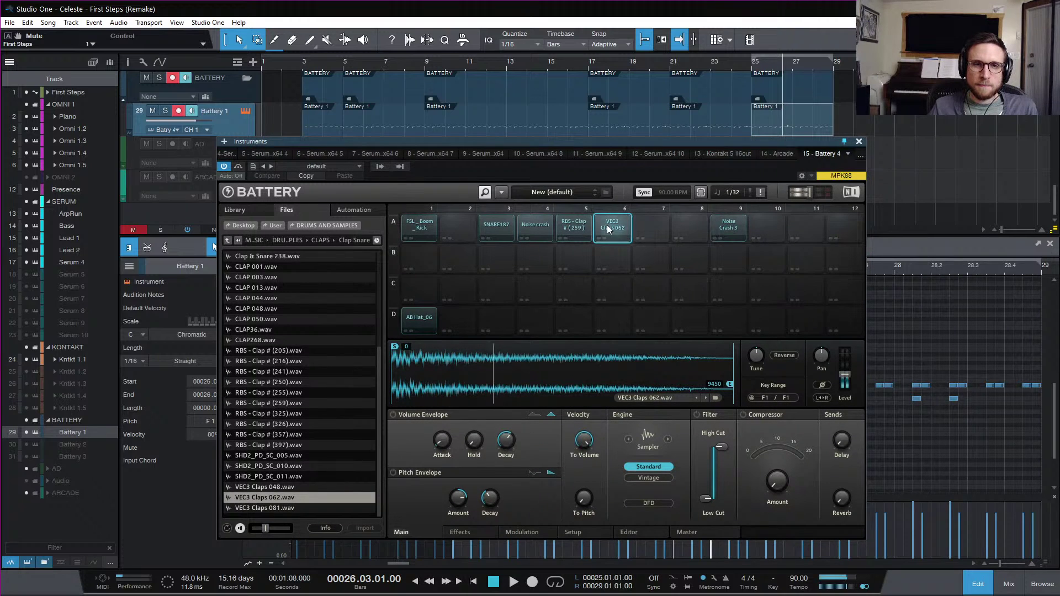
click(859, 143)
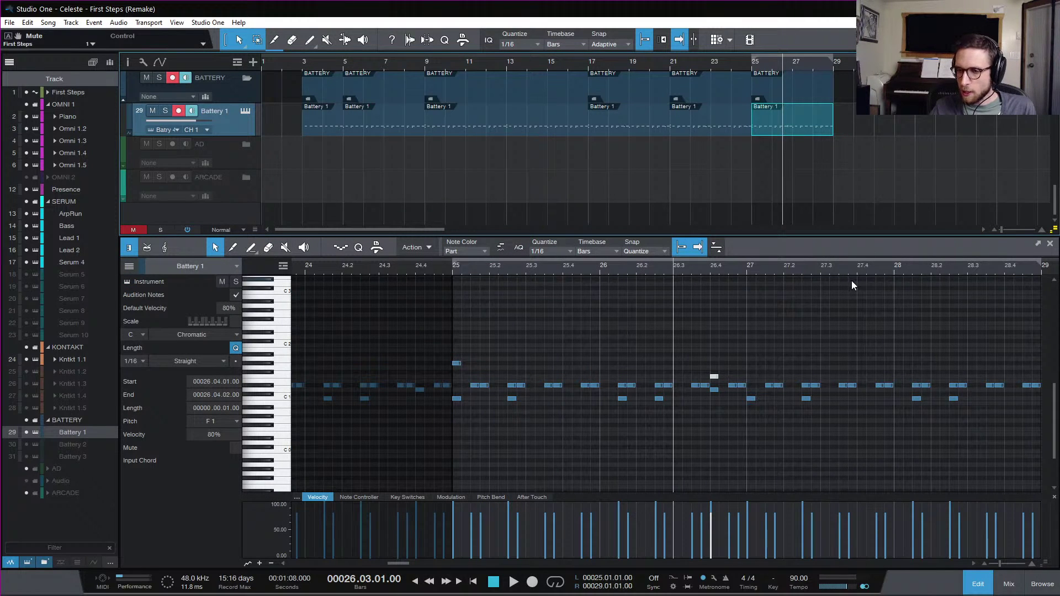
- Play the full remake from the start of the song
scroll(899, 201, up, 10)
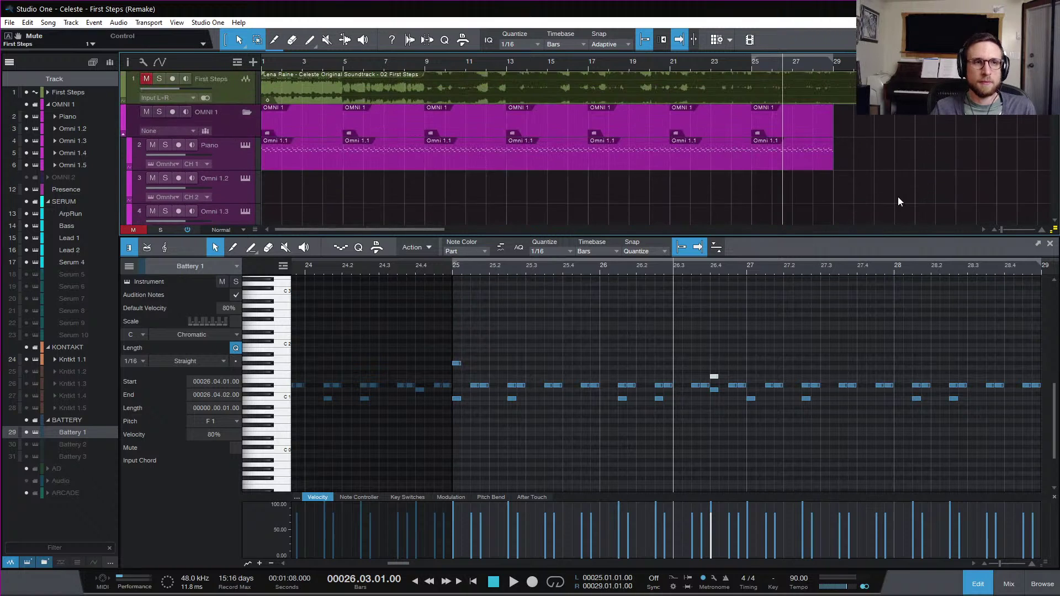
key(Home)
scroll(762, 152, down, 3)
scroll(760, 147, down, 6)
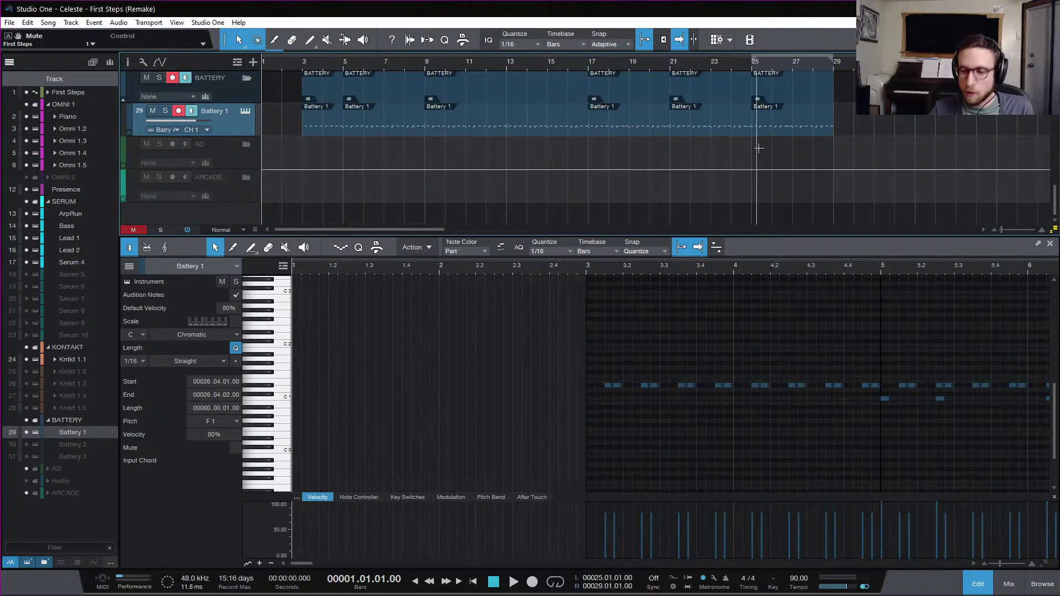
scroll(740, 148, up, 5)
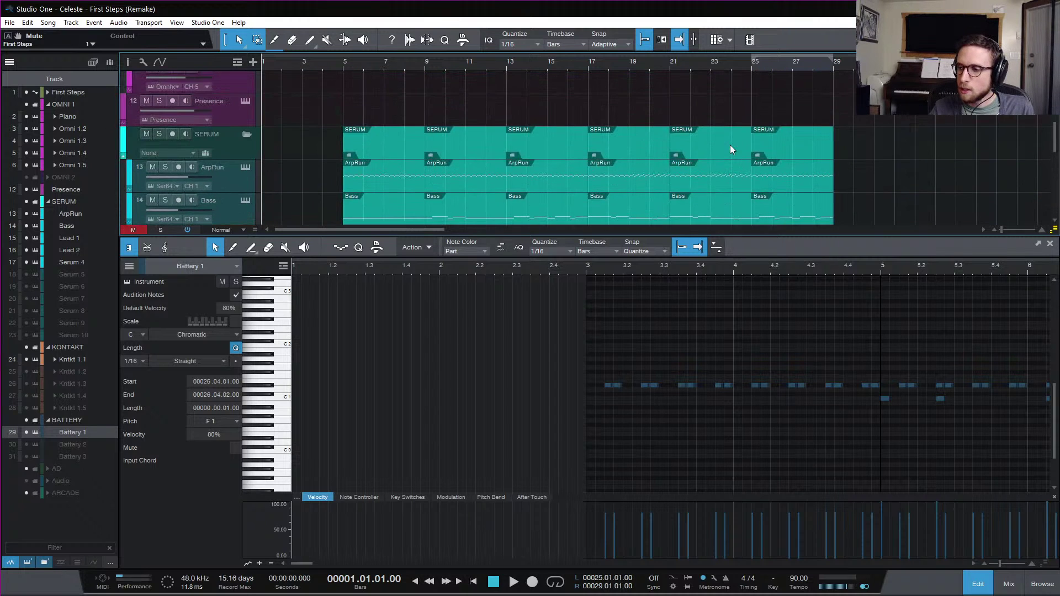
key(space)
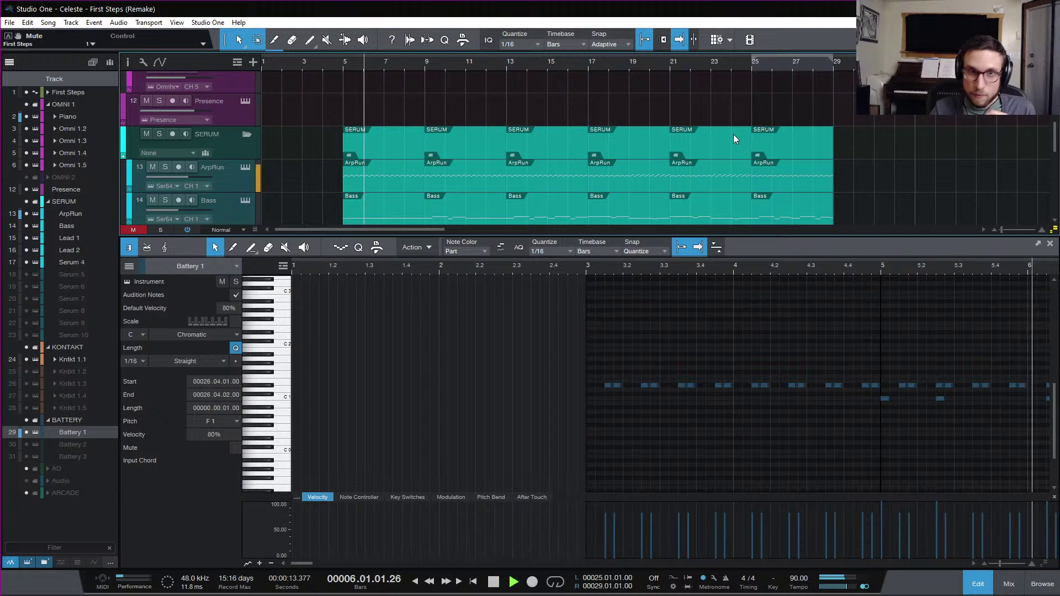
- Stop playback and set the playback position to the start of bar 5
click(343, 68)
scroll(448, 178, down, 10)
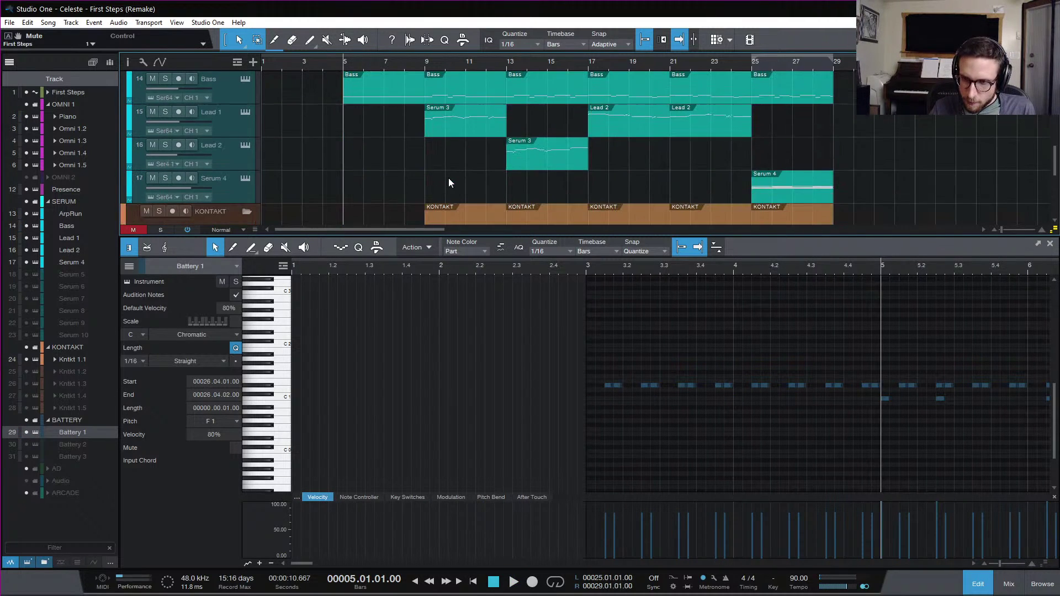
scroll(450, 180, up, 4)
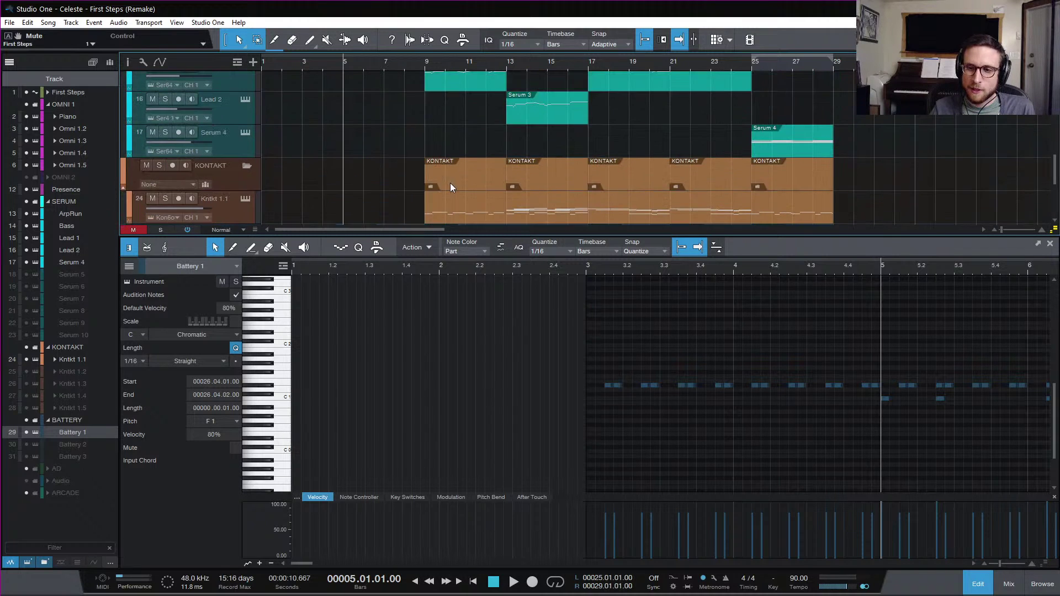
scroll(382, 187, down, 3)
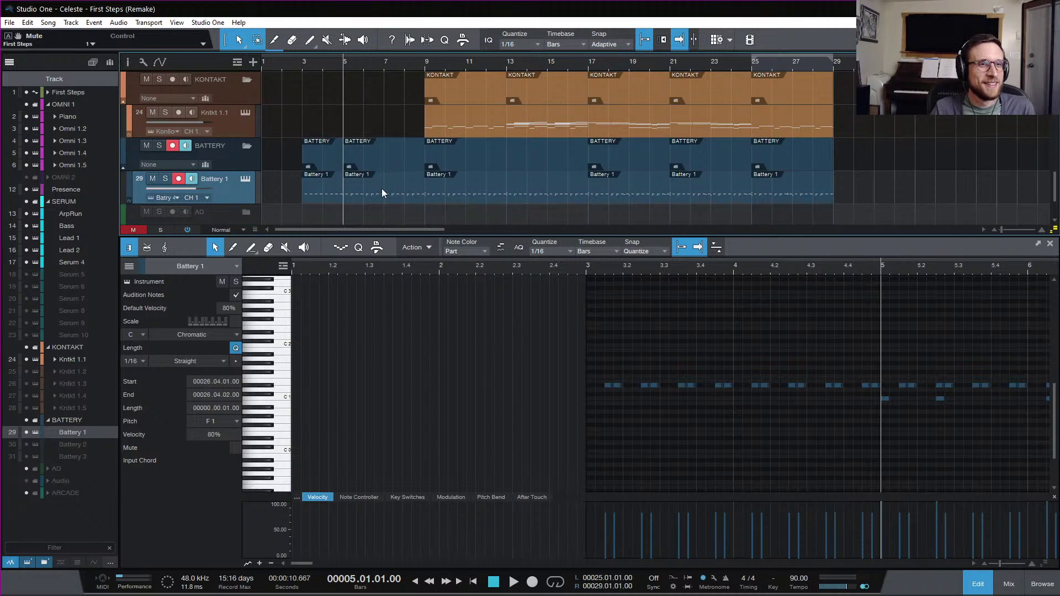
- In the Bass track's Serum mod matrix, assign Mod Wheel as the aux source for Env 2 to B Vol, and close the instrument window
scroll(382, 187, up, 4)
scroll(382, 187, up, 3)
click(247, 141)
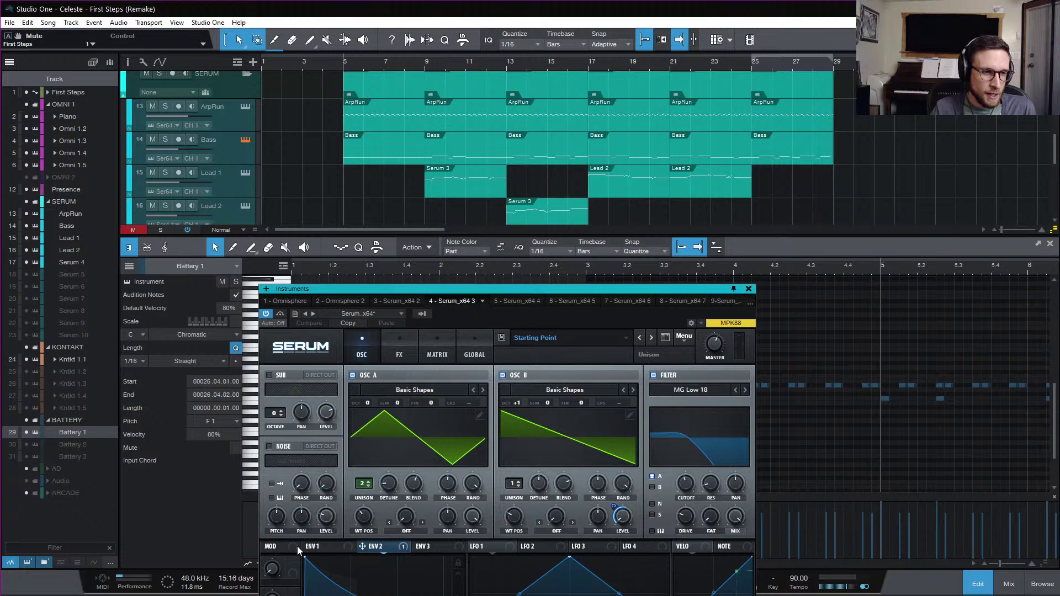
click(432, 354)
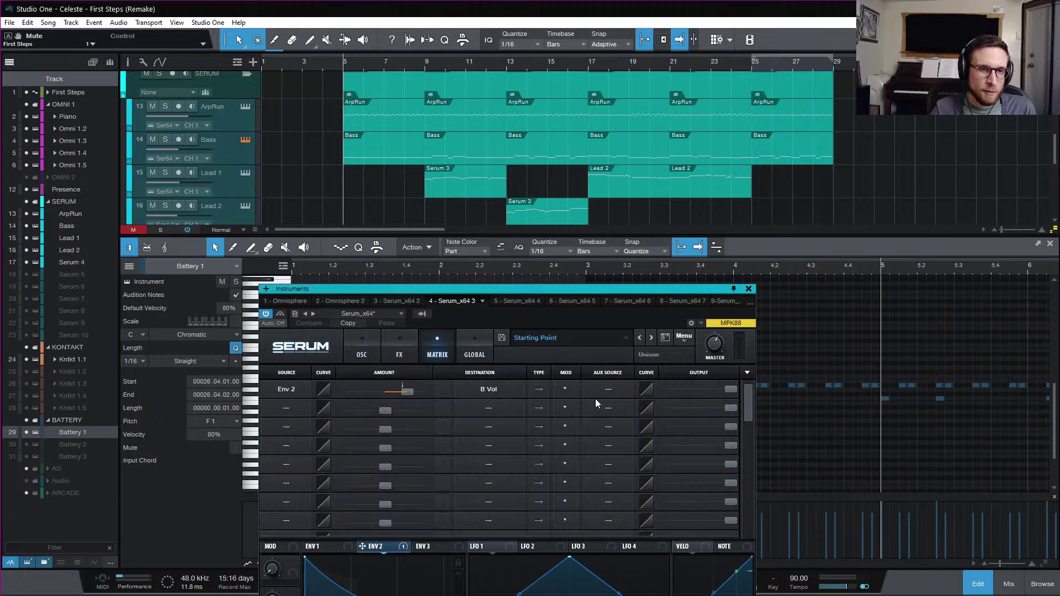
click(607, 389)
click(626, 399)
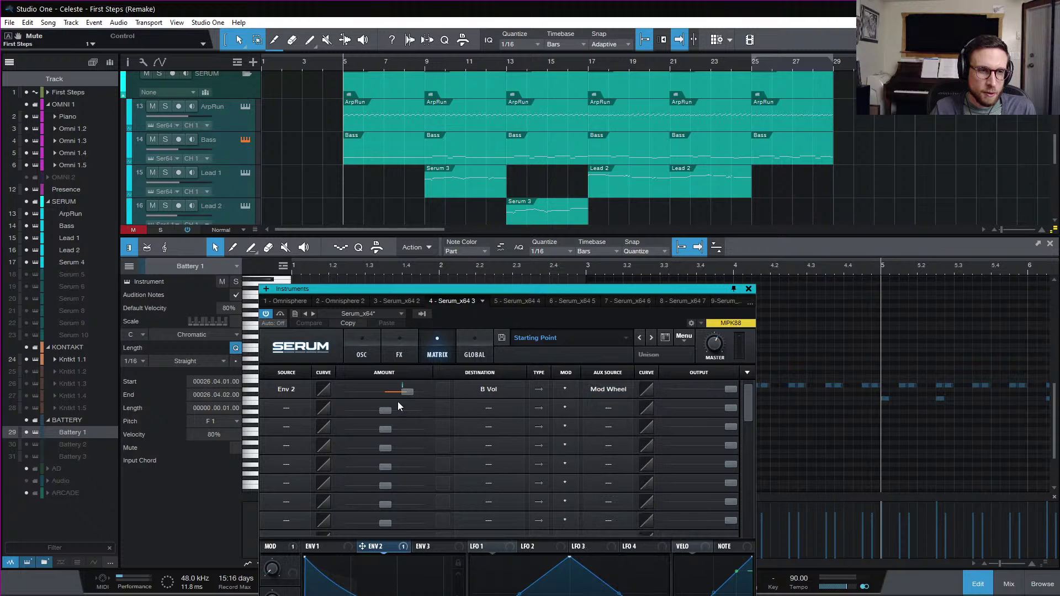
click(748, 289)
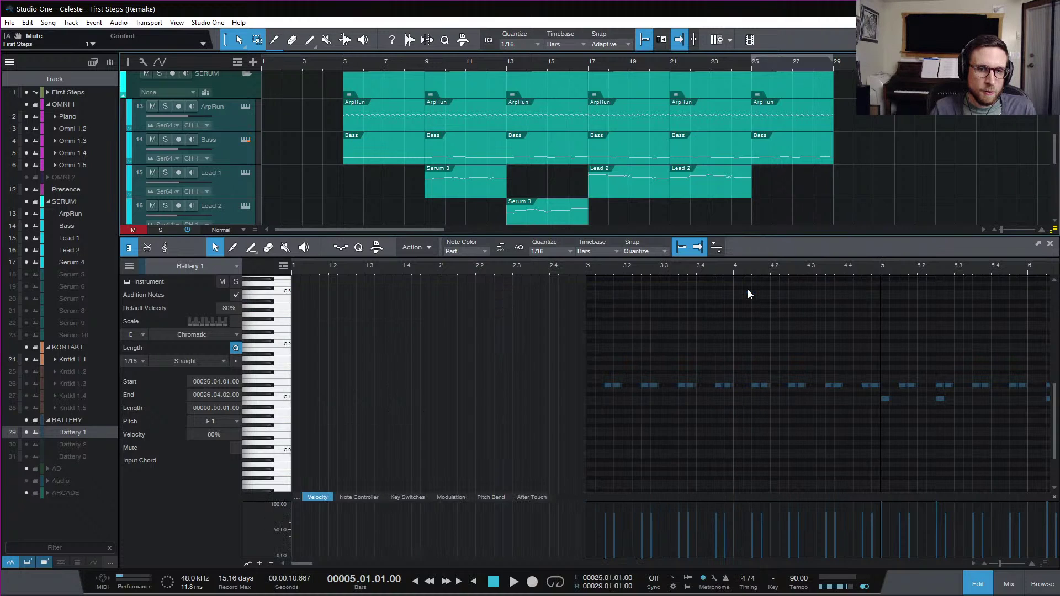
- Open the Bass part at bar 5 and add a modulation point with value 0 at its start
click(401, 161)
click(399, 157)
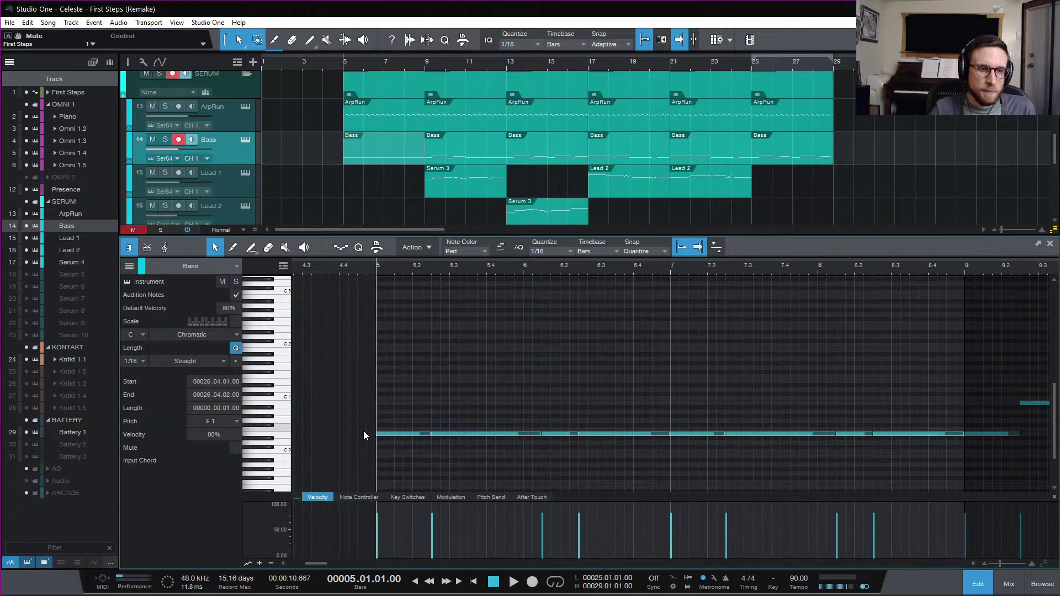
click(445, 497)
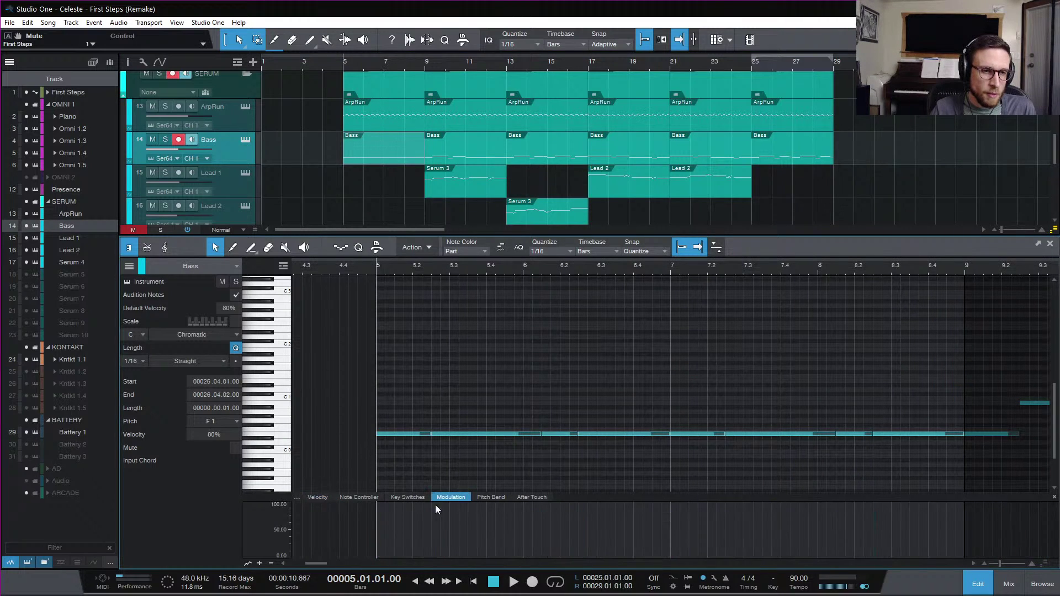
click(385, 535)
drag(386, 540, 385, 556)
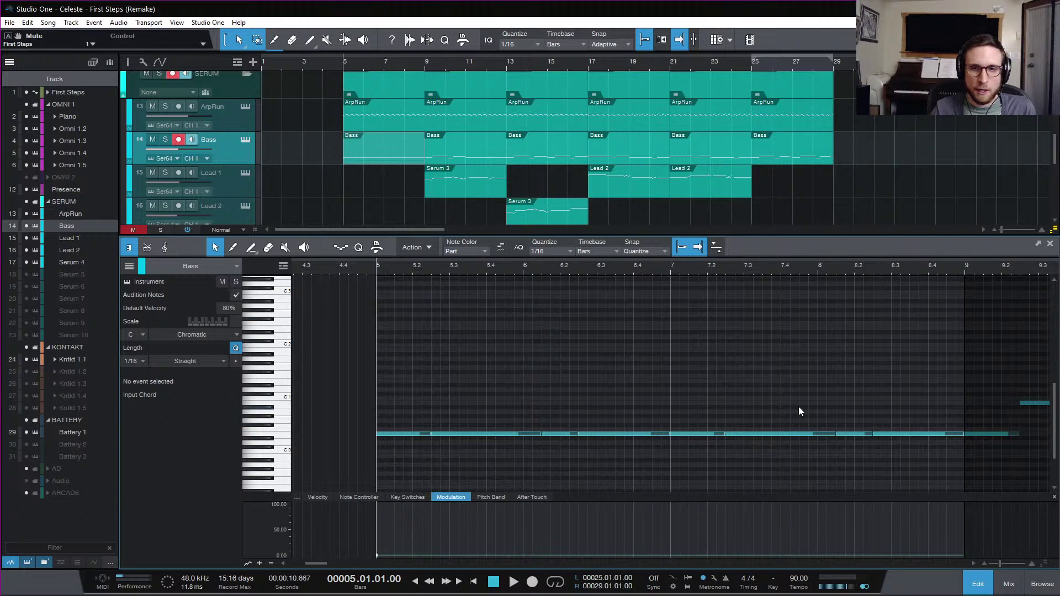
- Add a modulation point at about 100 at the start of the Bass part at bar 25
click(459, 156)
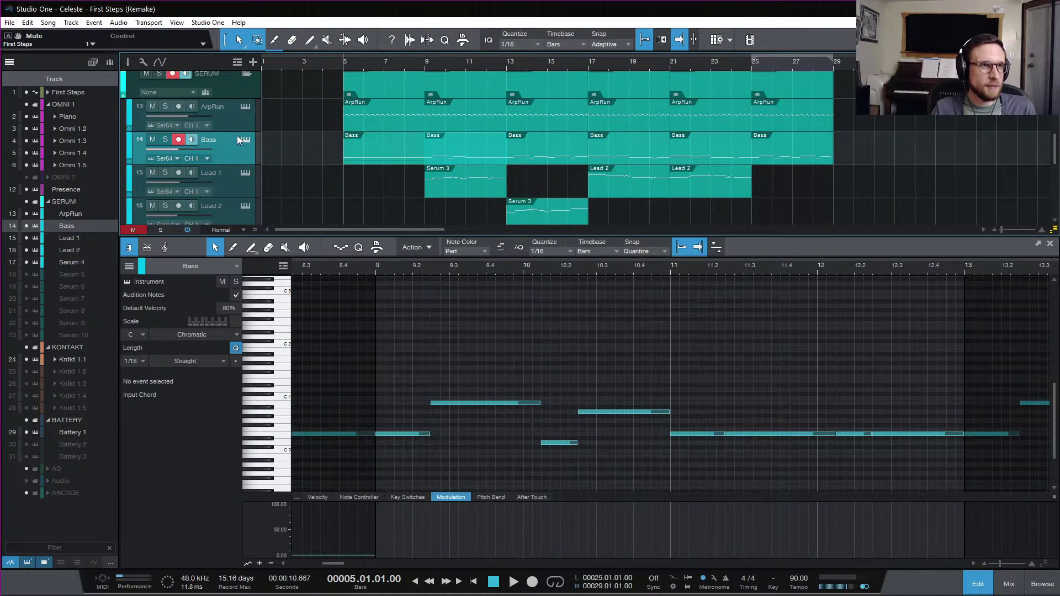
click(780, 157)
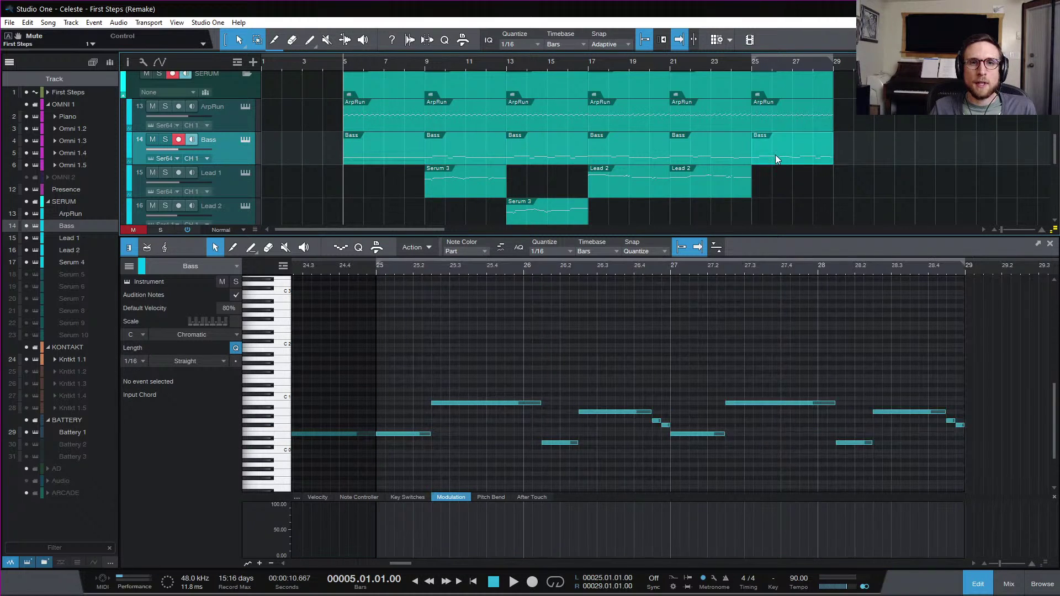
drag(385, 554, 381, 503)
- Play the remake from bar 5 through bar 28, hiding the note editor during playback, and stop
key(space)
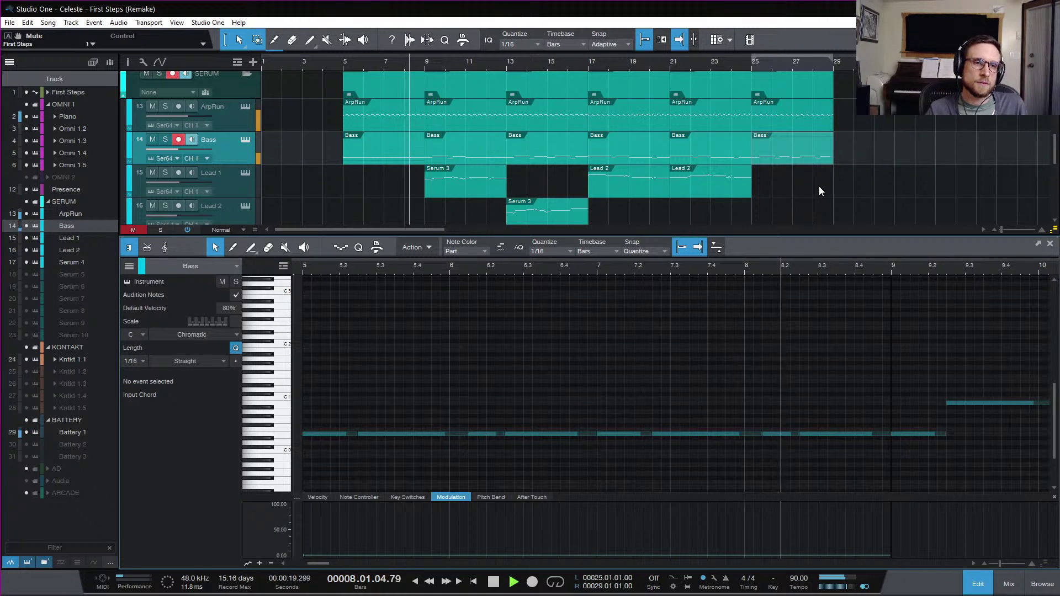
scroll(826, 190, down, 3)
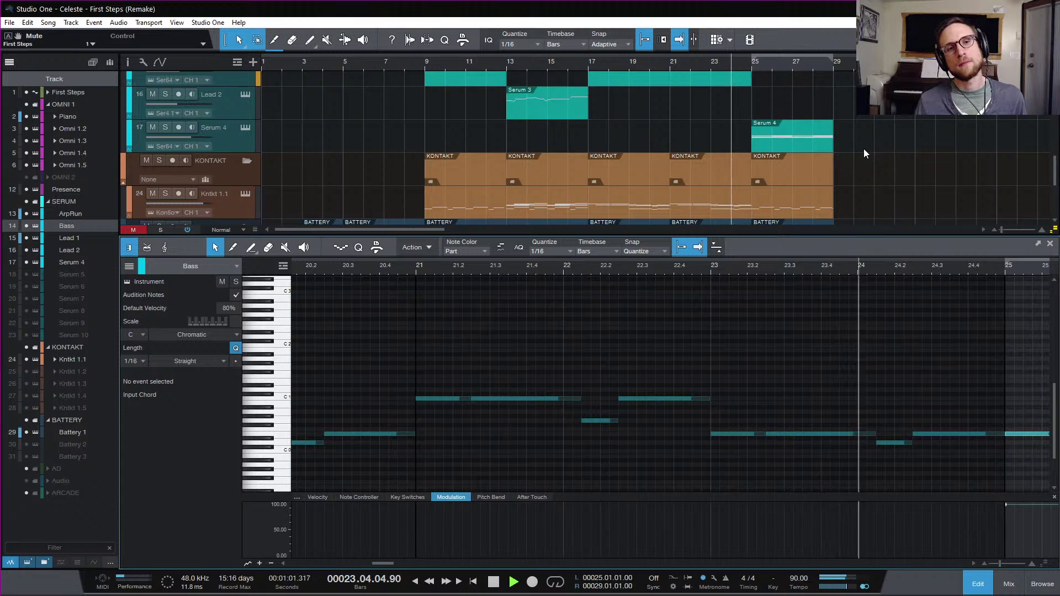
click(987, 580)
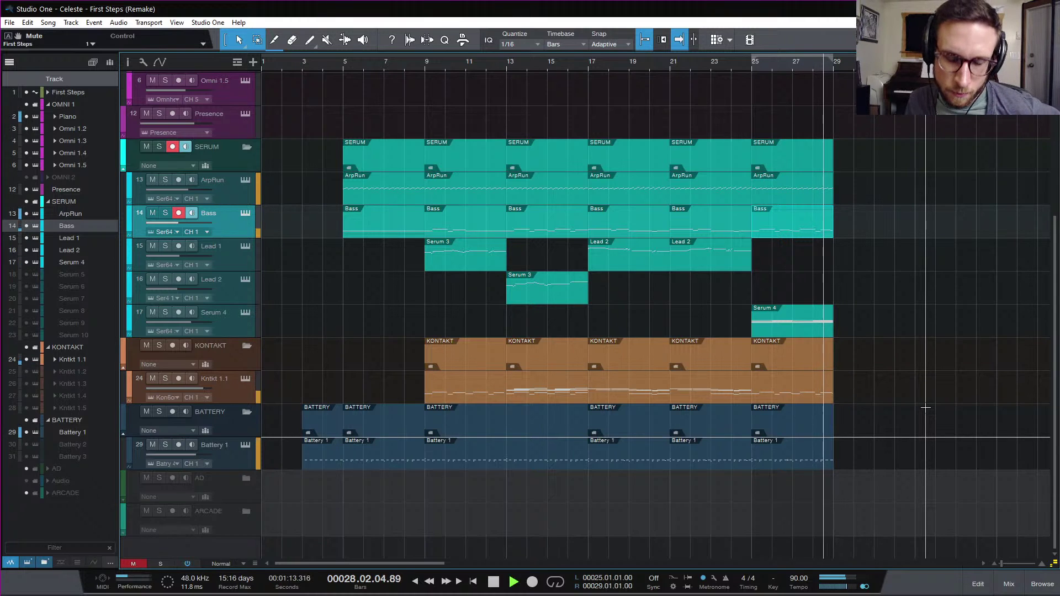
key(space)
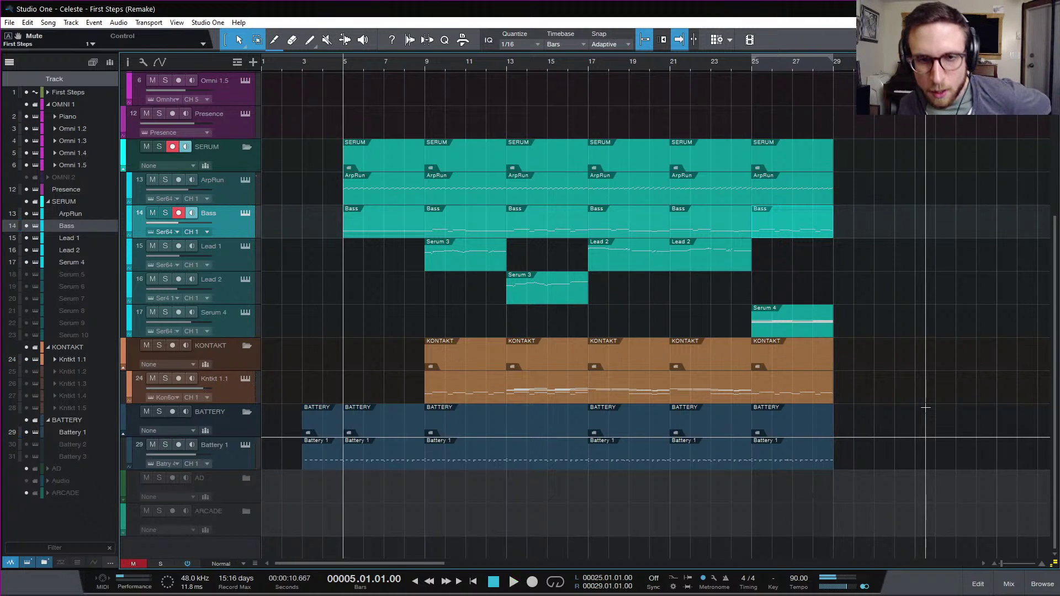
- Examine the arrangement's tracks from top to bottom, comparing the playback positions at bar 25 and bar 29
click(751, 69)
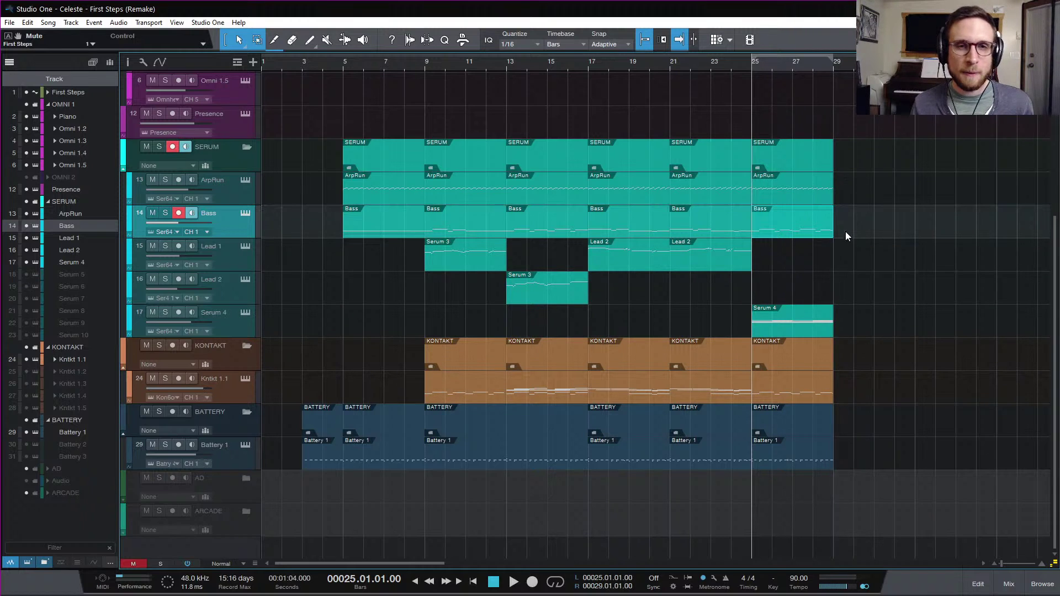
scroll(847, 232, up, 5)
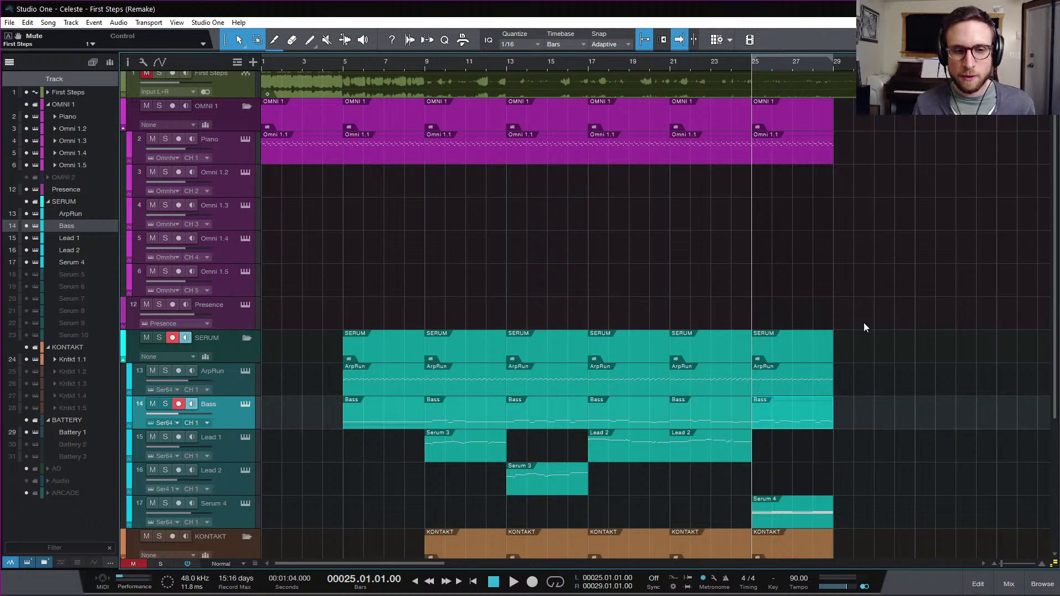
scroll(869, 336, down, 3)
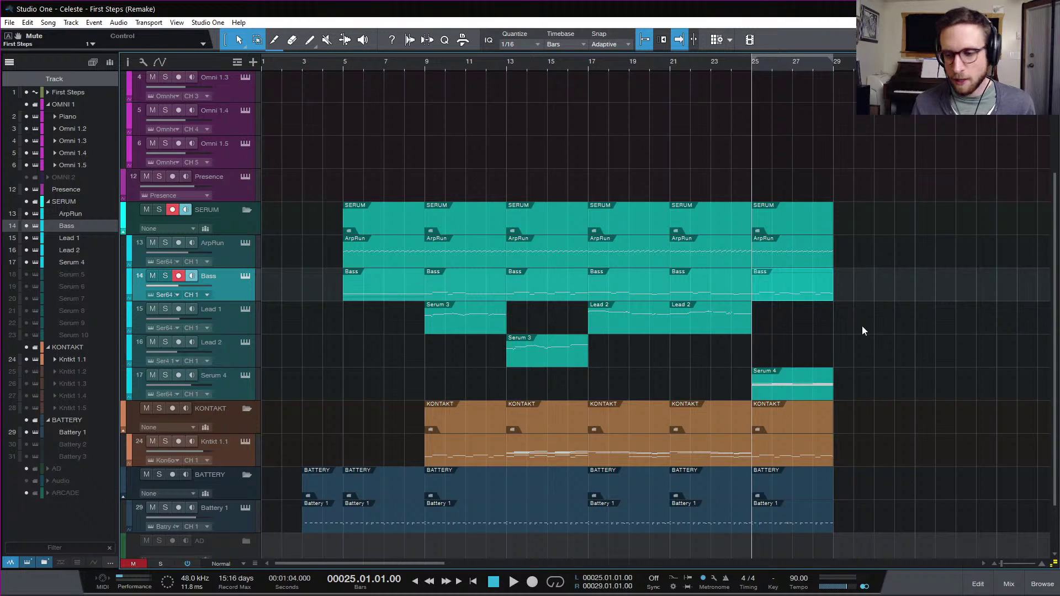
scroll(864, 330, down, 1)
scroll(864, 330, down, 1)
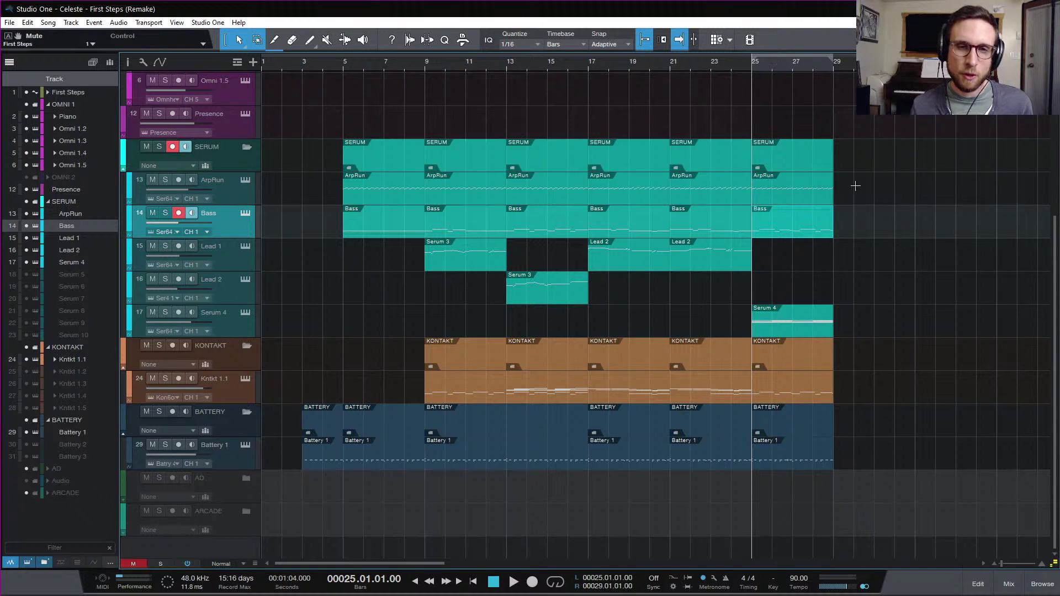
click(833, 65)
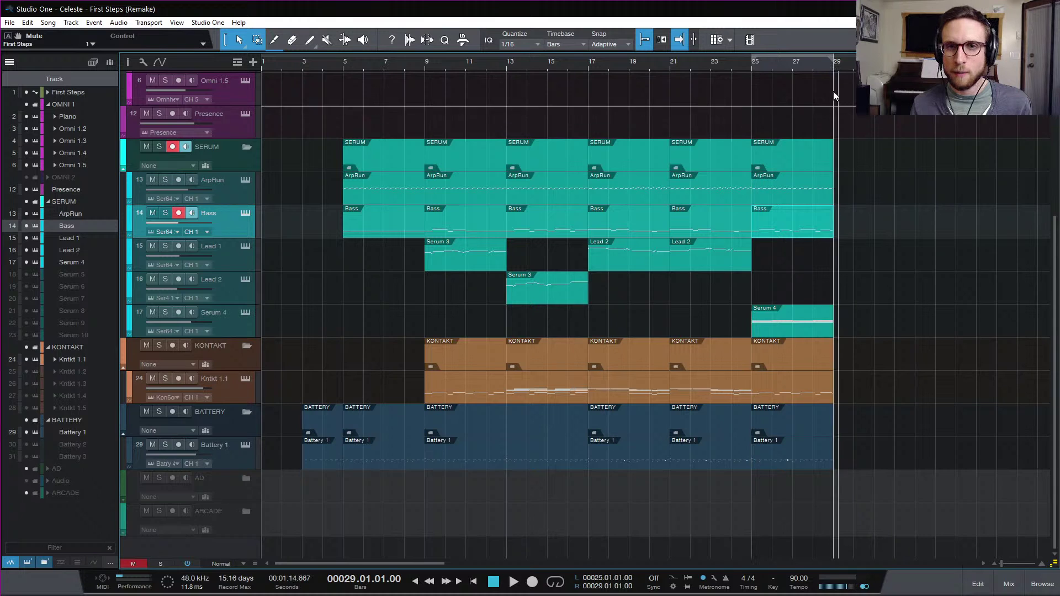
click(749, 65)
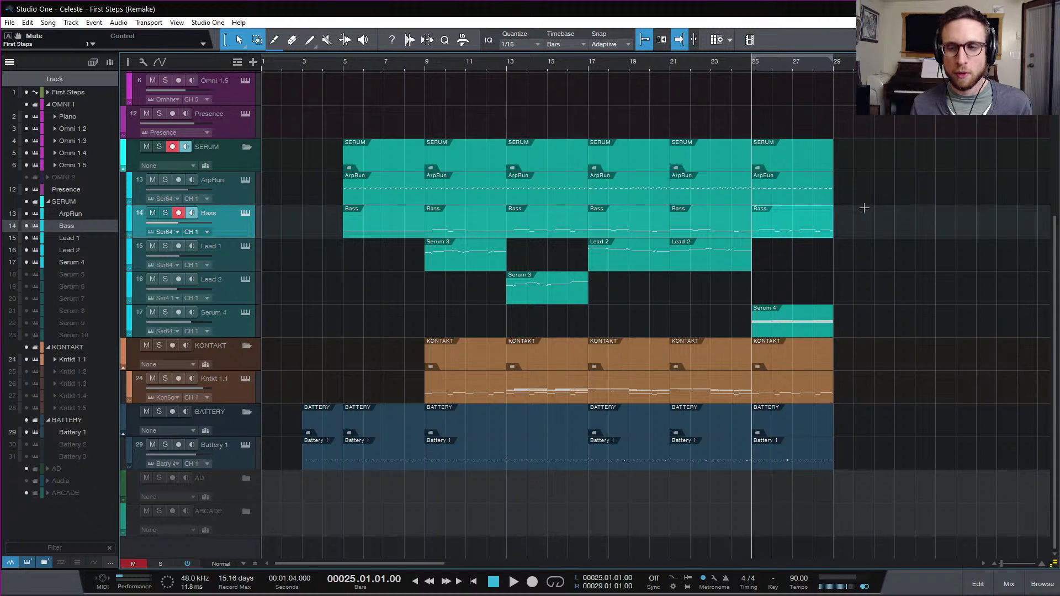
scroll(872, 242, up, 6)
scroll(872, 243, down, 6)
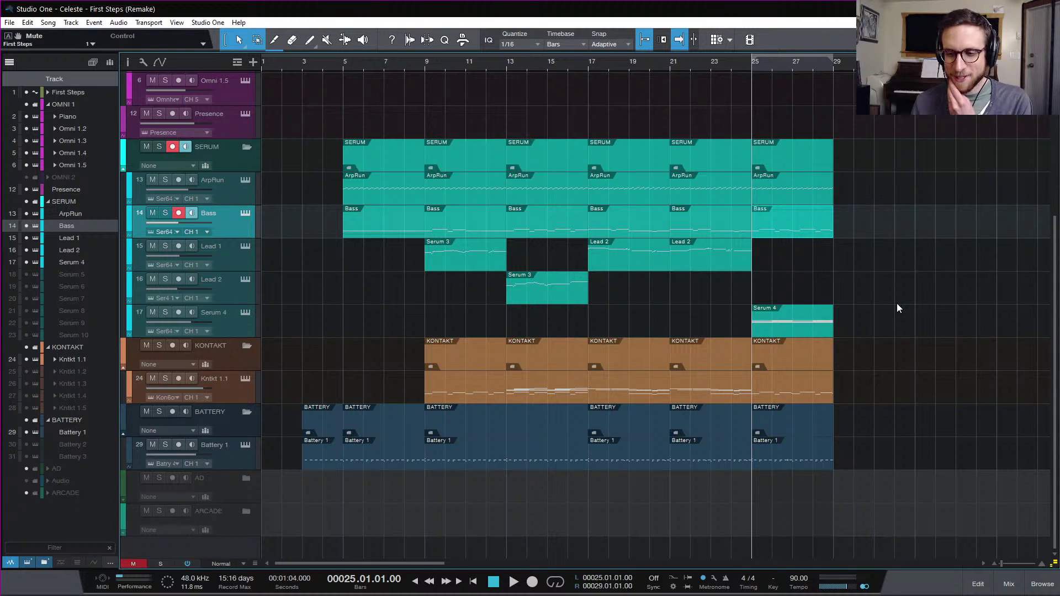
scroll(876, 236, up, 5)
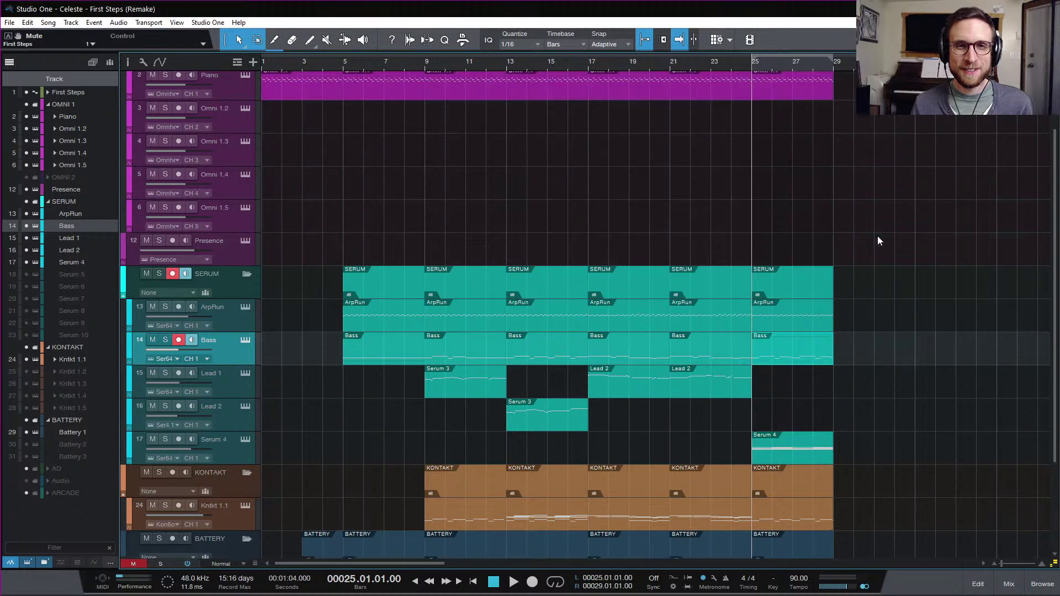
scroll(878, 241, down, 5)
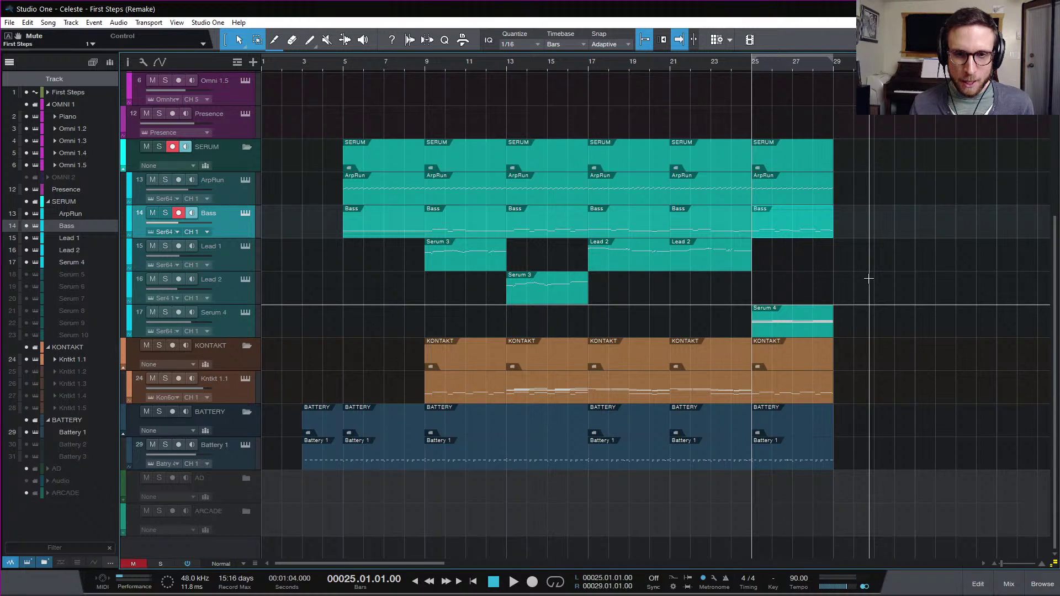
click(833, 64)
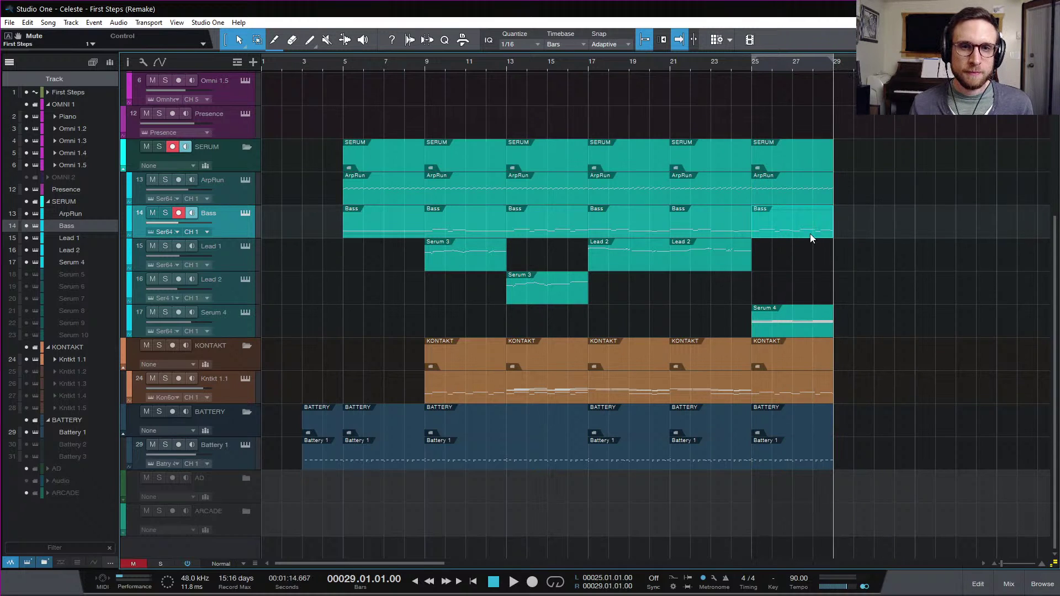
- In the Battery 1 part at bar 25, copy the snare-and-clap notes from bar 26 beat 4 to bar 28 beat 4
double_click(800, 455)
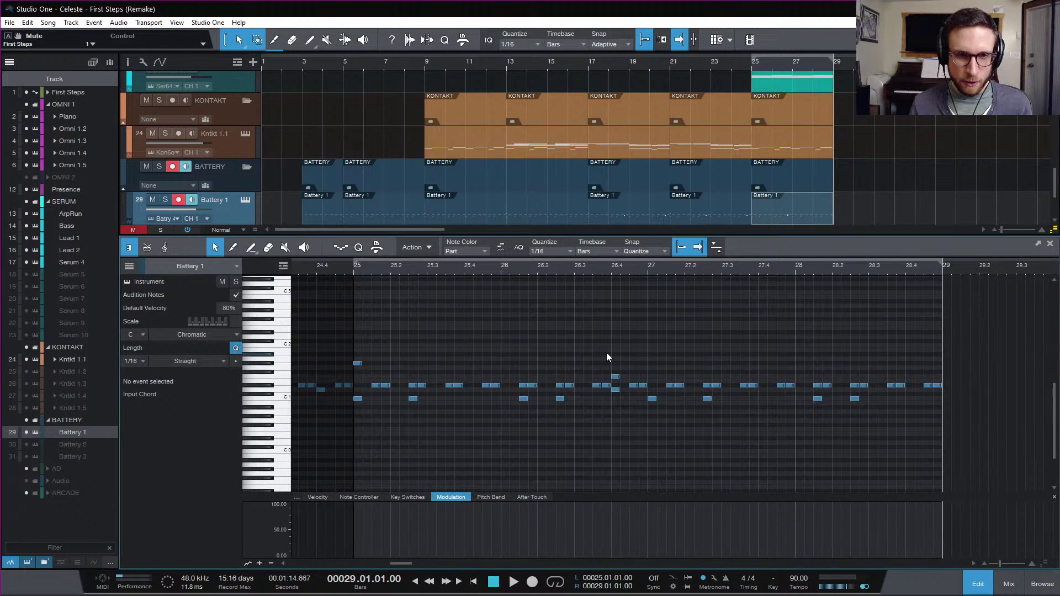
drag(619, 389, 619, 393)
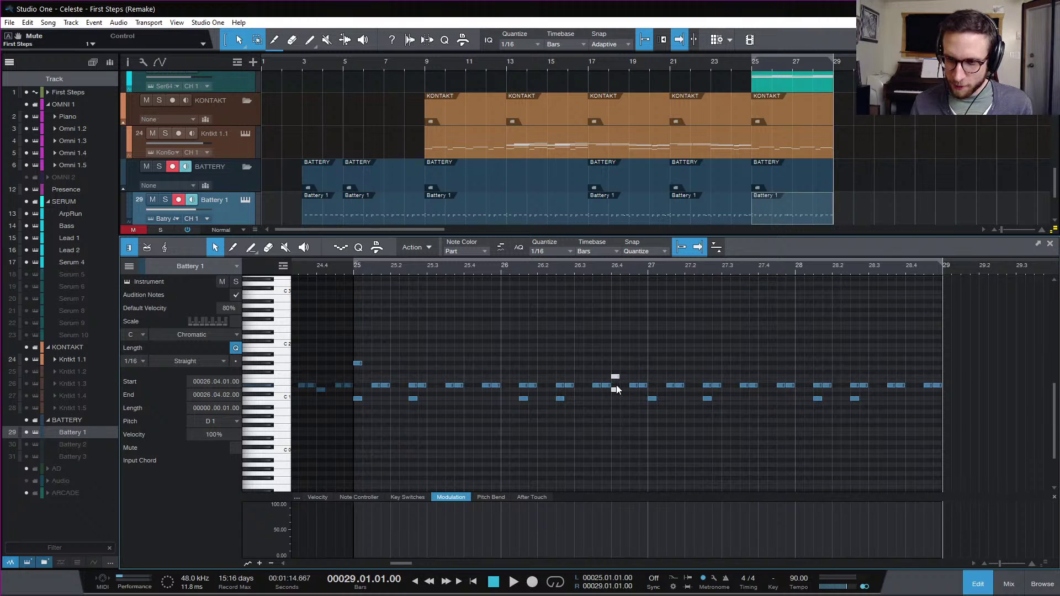
drag(616, 392, 911, 392)
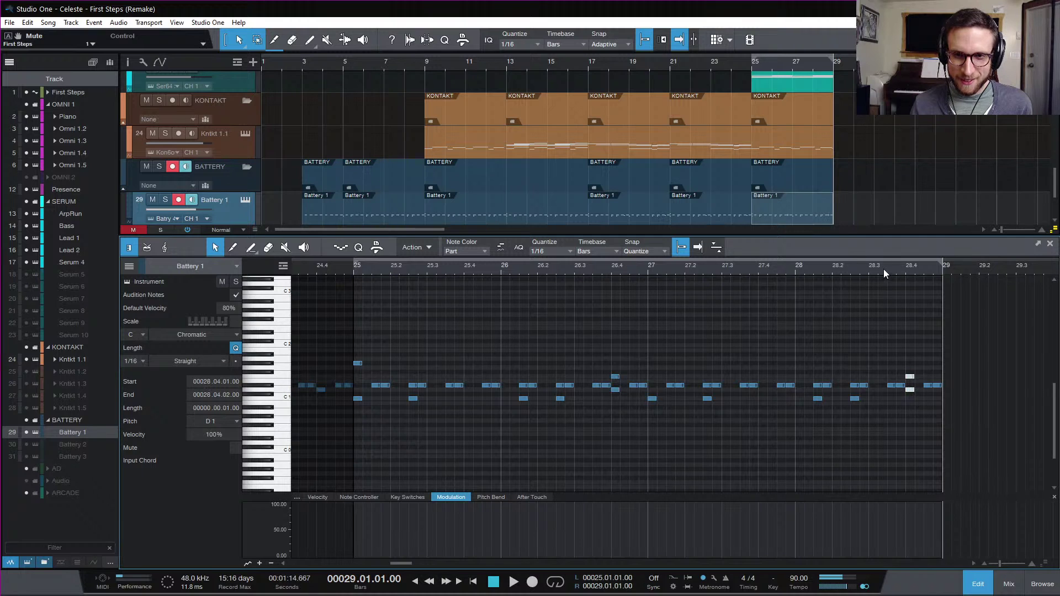
- Close the note editor, set the playback position to the start of bar 29, and deselect the Battery 1 part
click(357, 269)
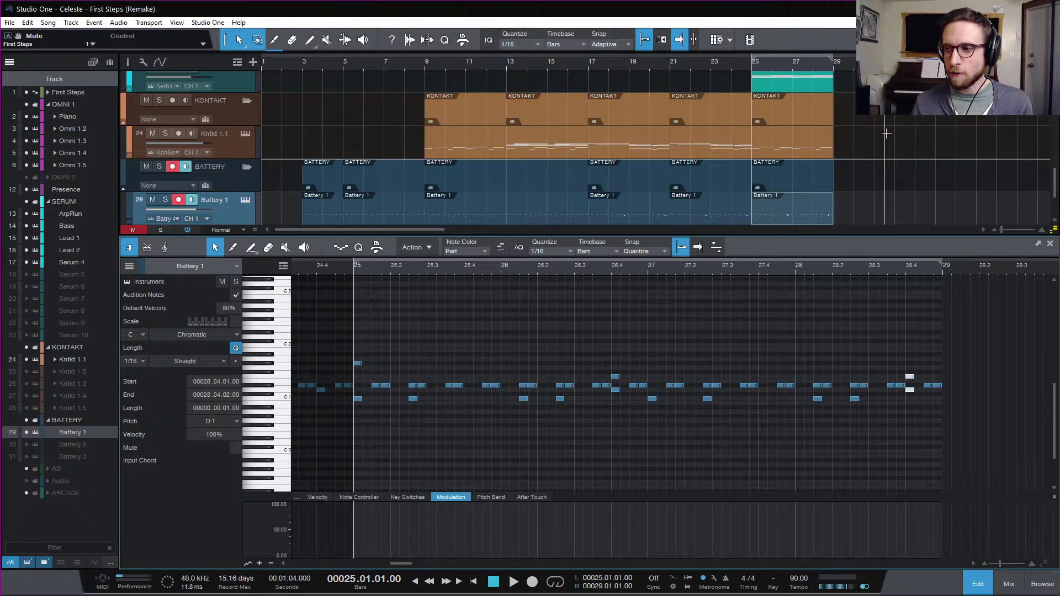
scroll(942, 182, down, 3)
scroll(943, 179, up, 5)
scroll(943, 180, up, 10)
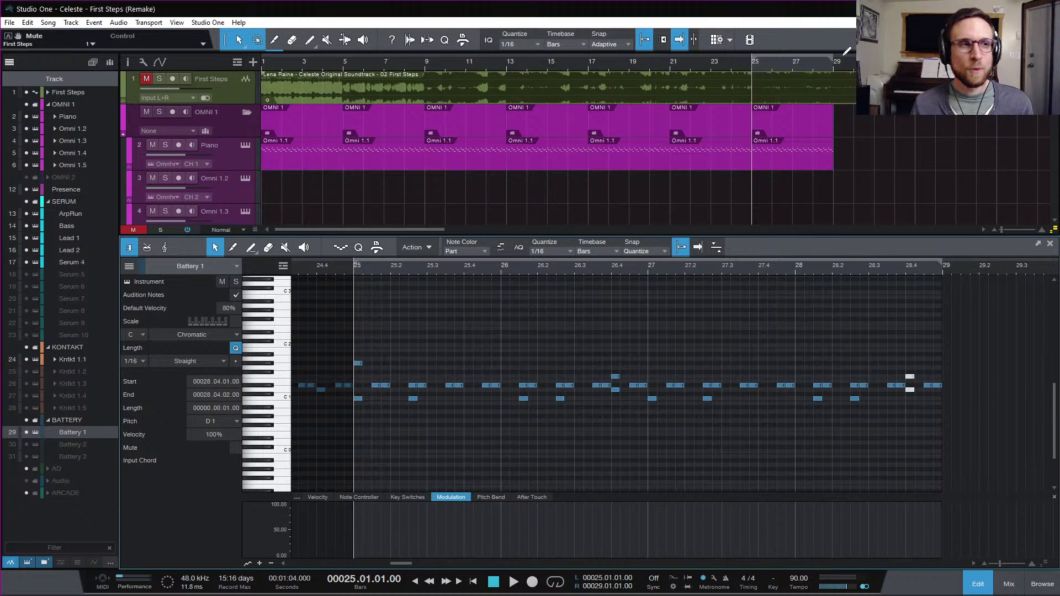
scroll(944, 182, down, 2)
click(982, 584)
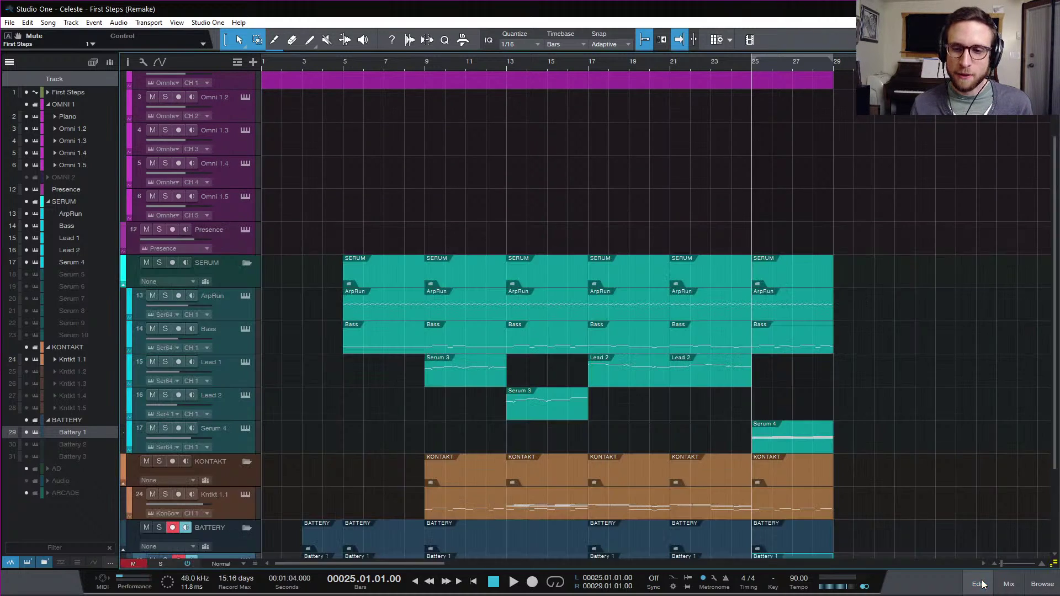
scroll(892, 375, down, 3)
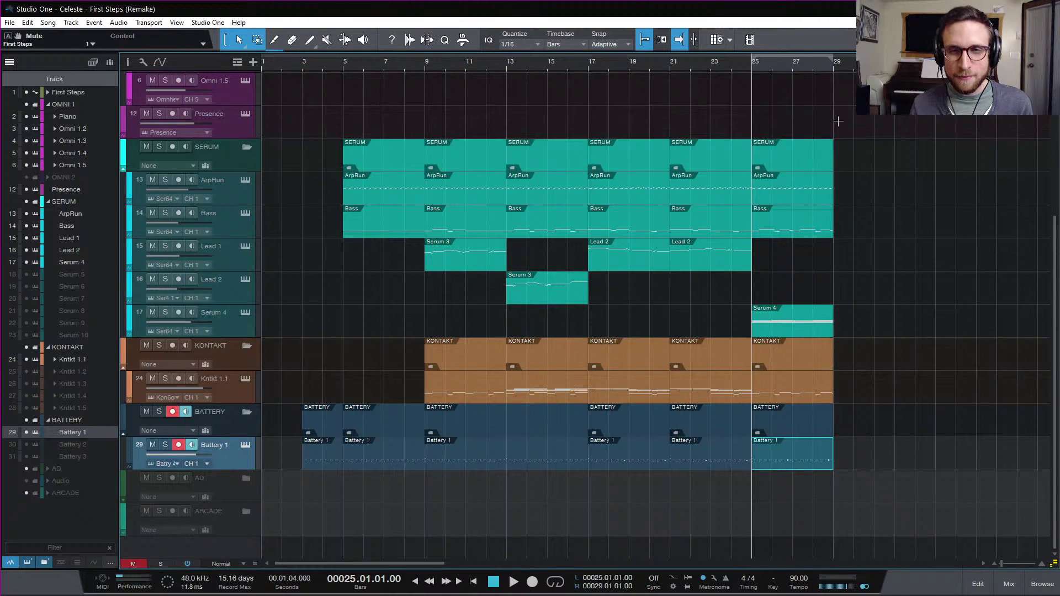
click(833, 68)
click(872, 212)
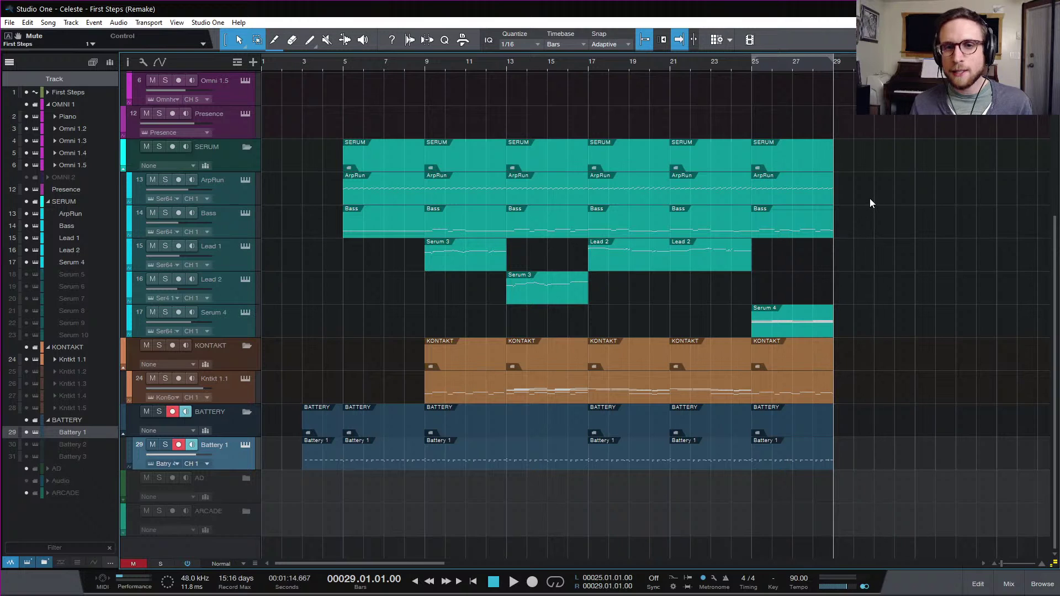
scroll(870, 199, up, 2)
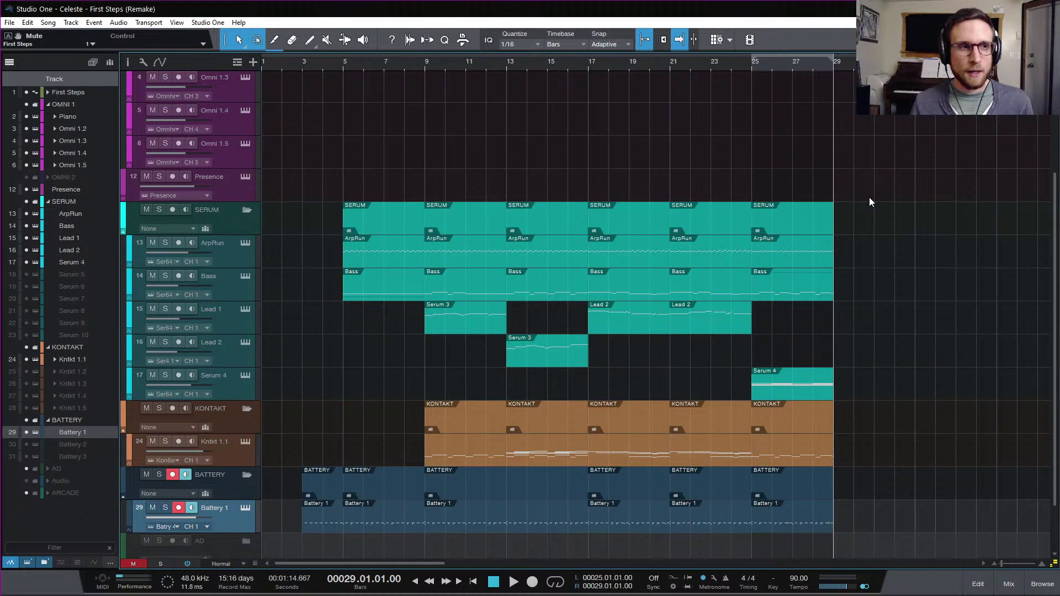
scroll(869, 200, up, 1)
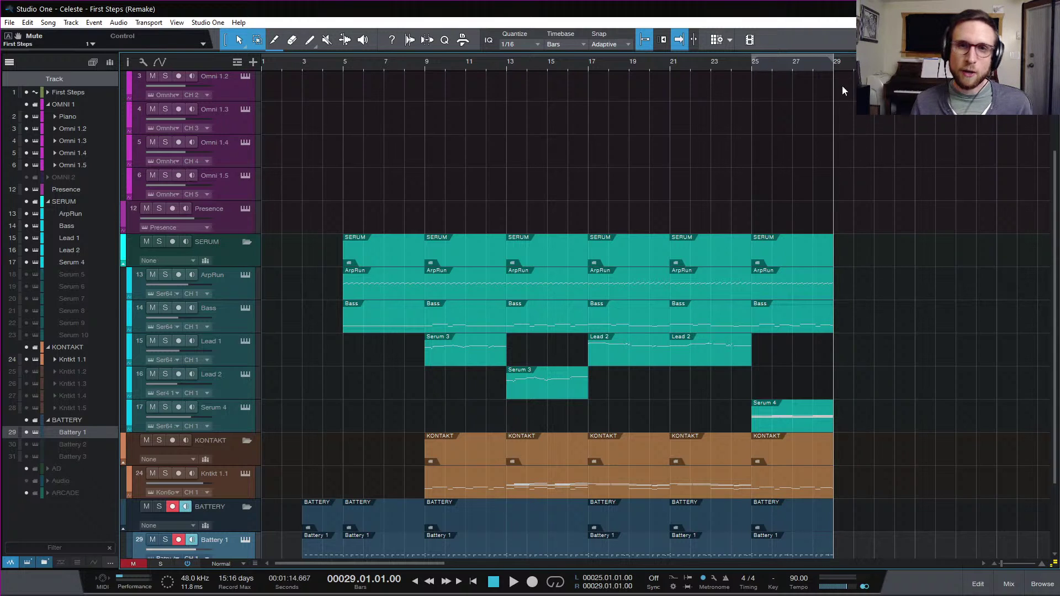
scroll(872, 229, up, 3)
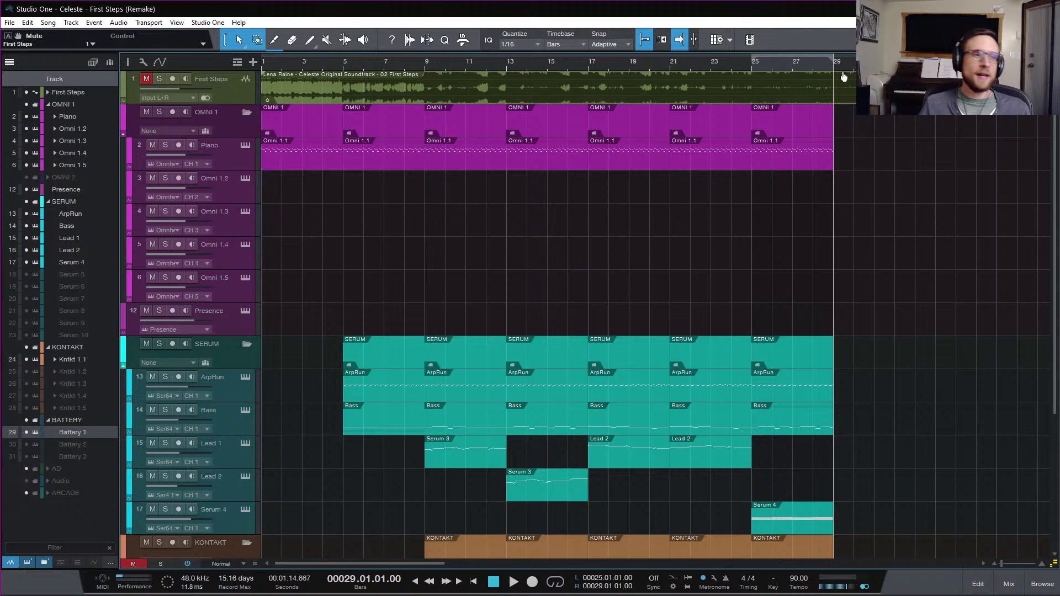
scroll(506, 230, down, 3)
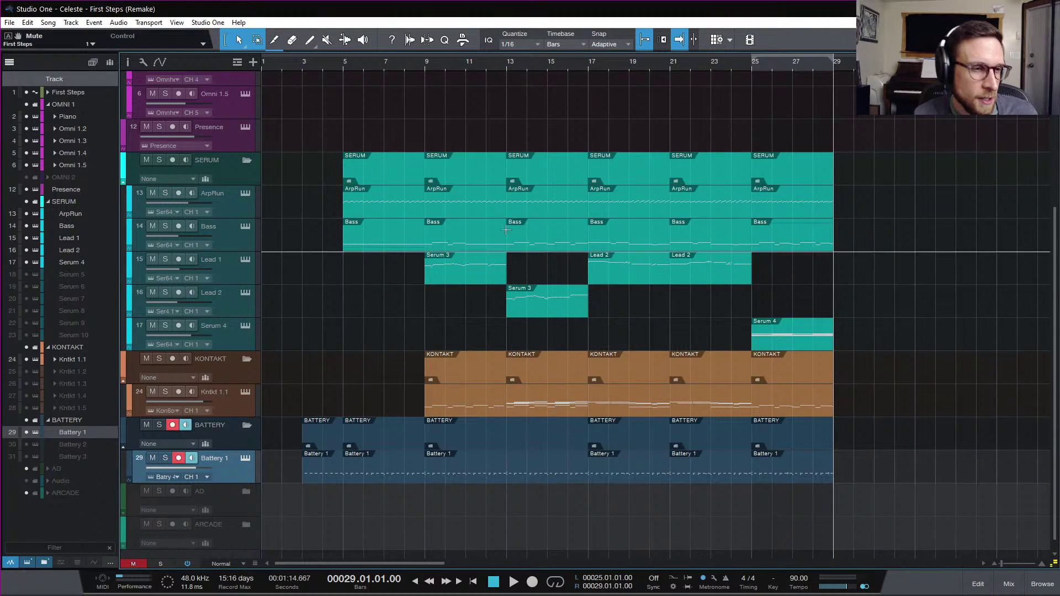
- Show the hidden Serum 5 track, enable it, and open its Serum instrument clear of the tracks
click(229, 340)
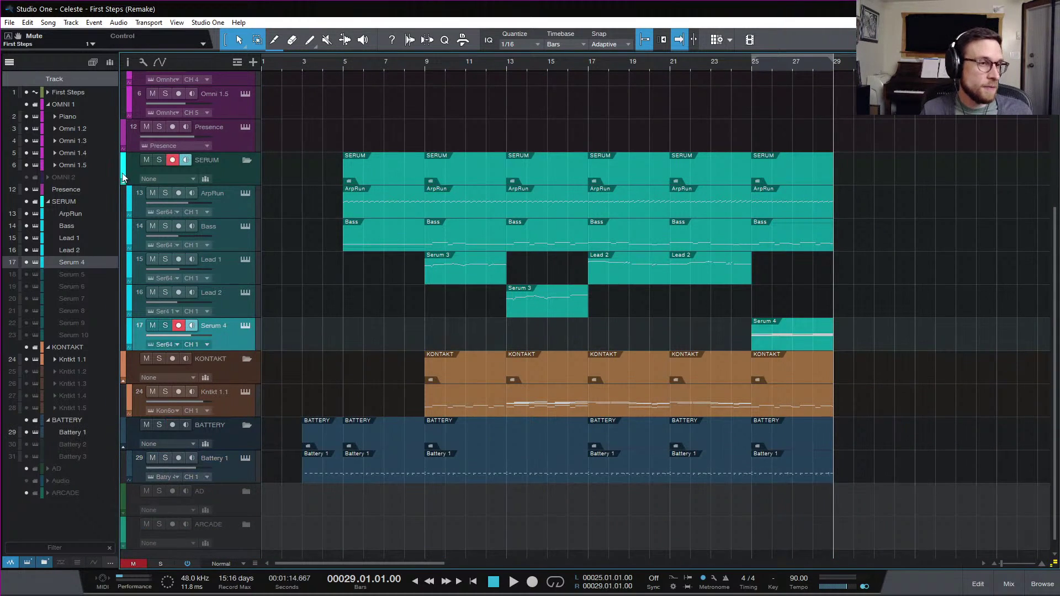
click(27, 275)
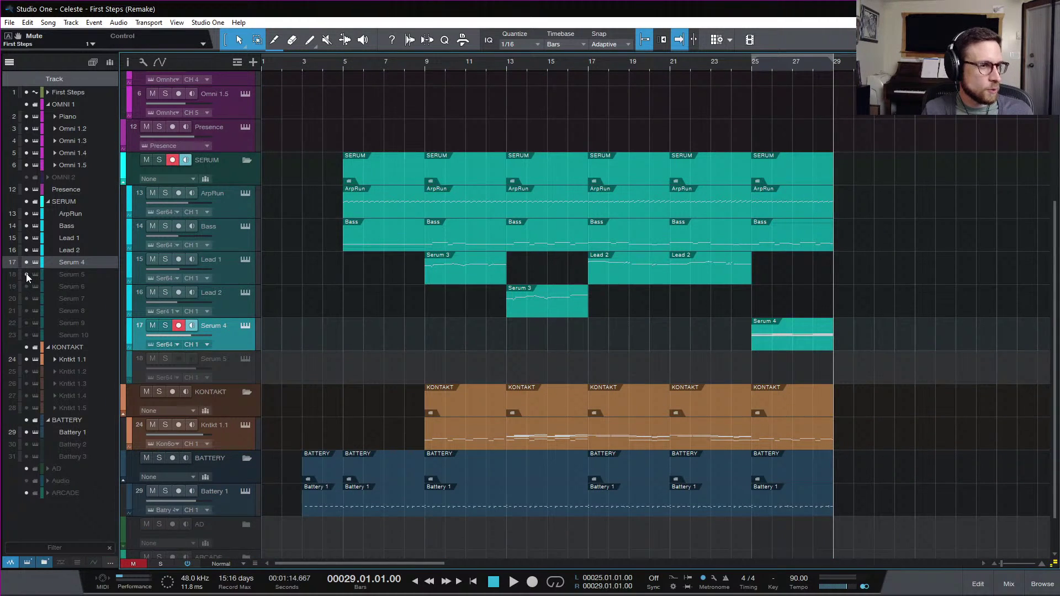
click(81, 275)
right_click(230, 370)
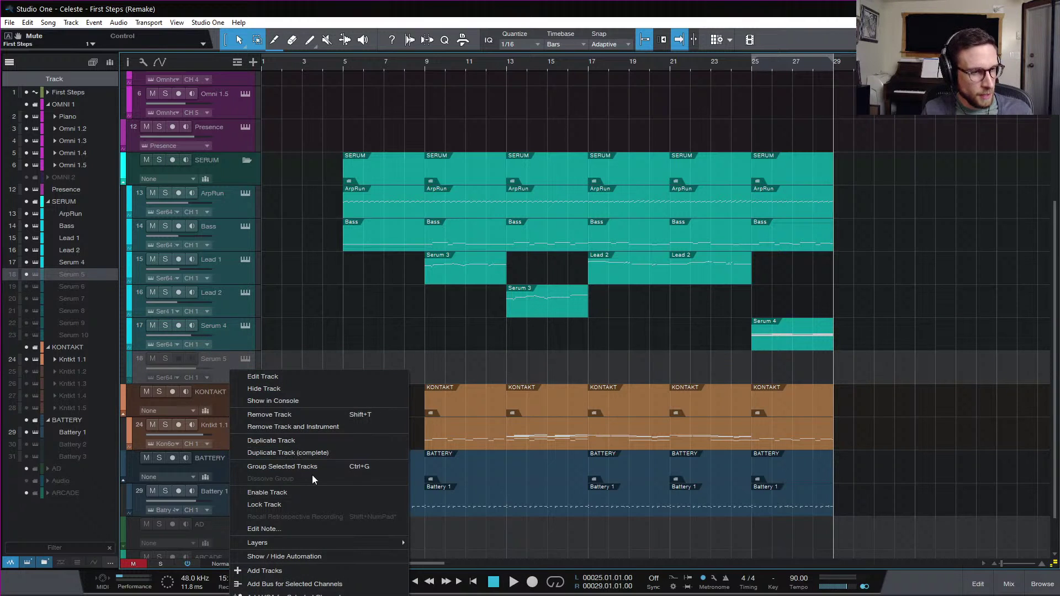
click(346, 493)
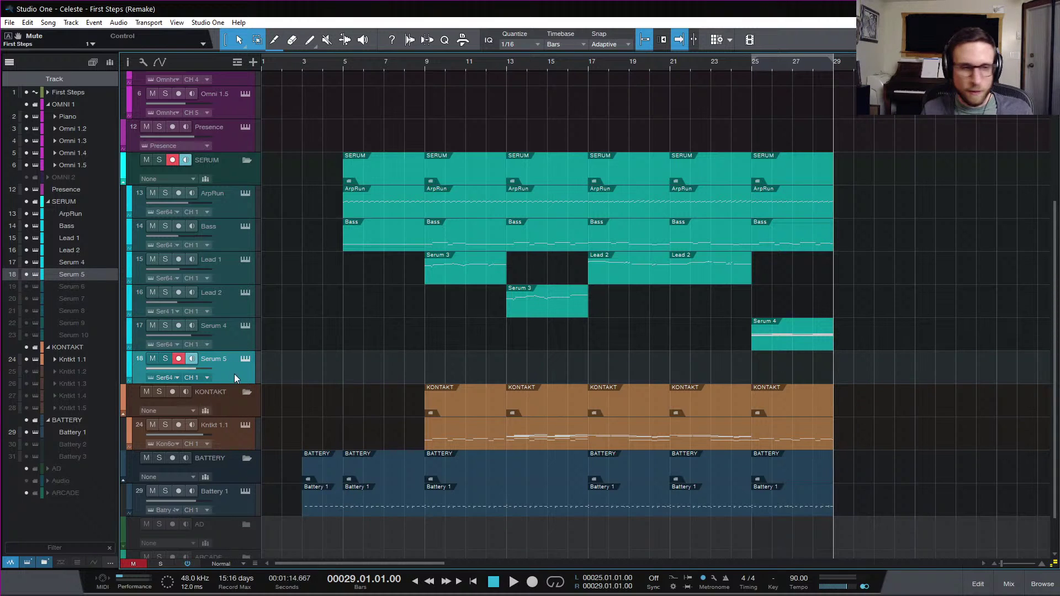
click(246, 360)
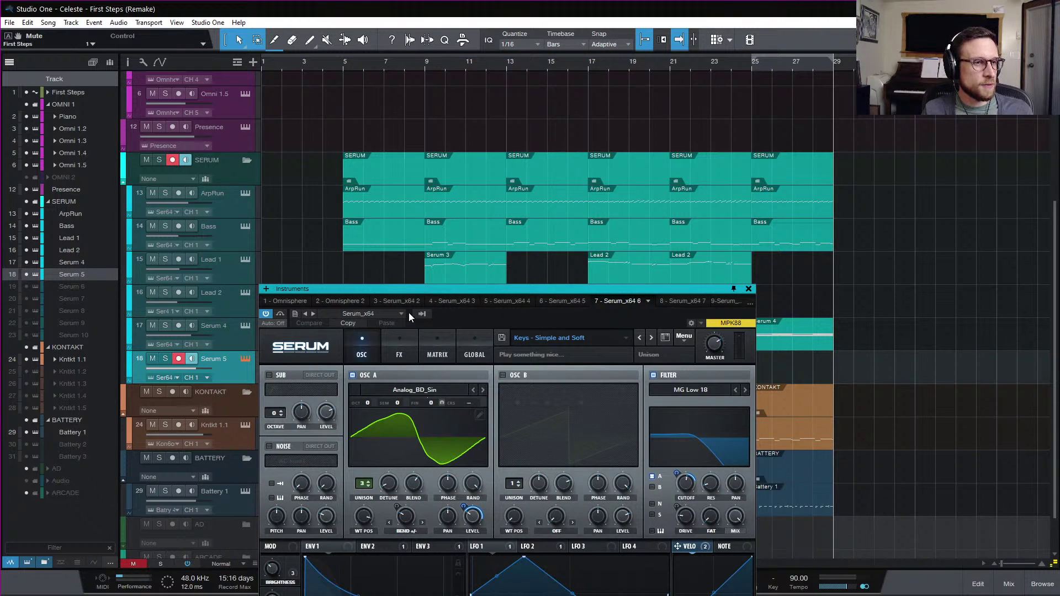
drag(435, 290, 523, 108)
- Load the Lead - The Holy Grail preset from the Unison Chillout Collection in Serum and reposition the instrument window
click(649, 156)
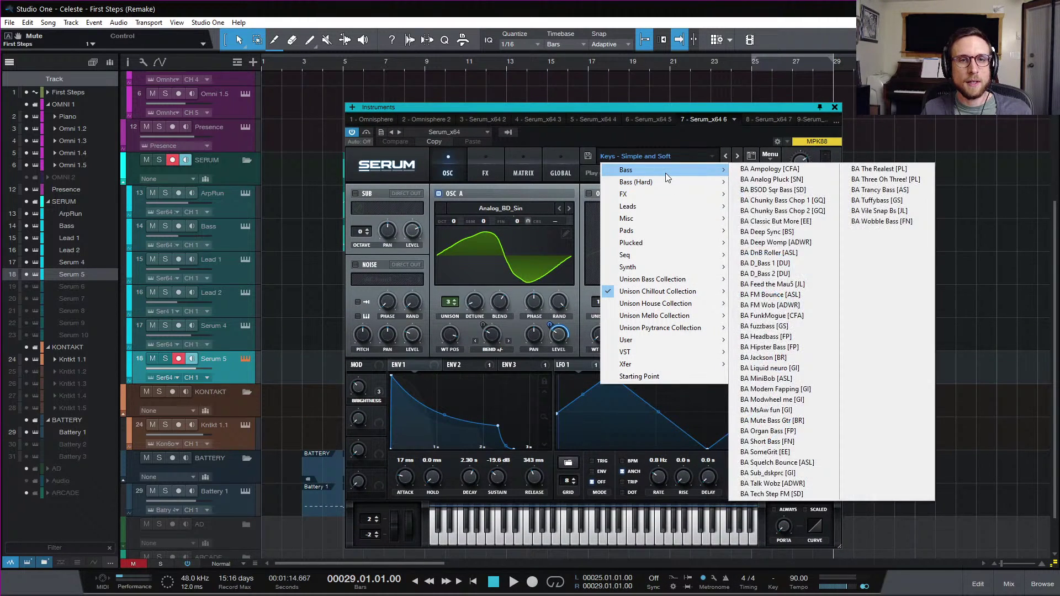
mouse_move(658, 280)
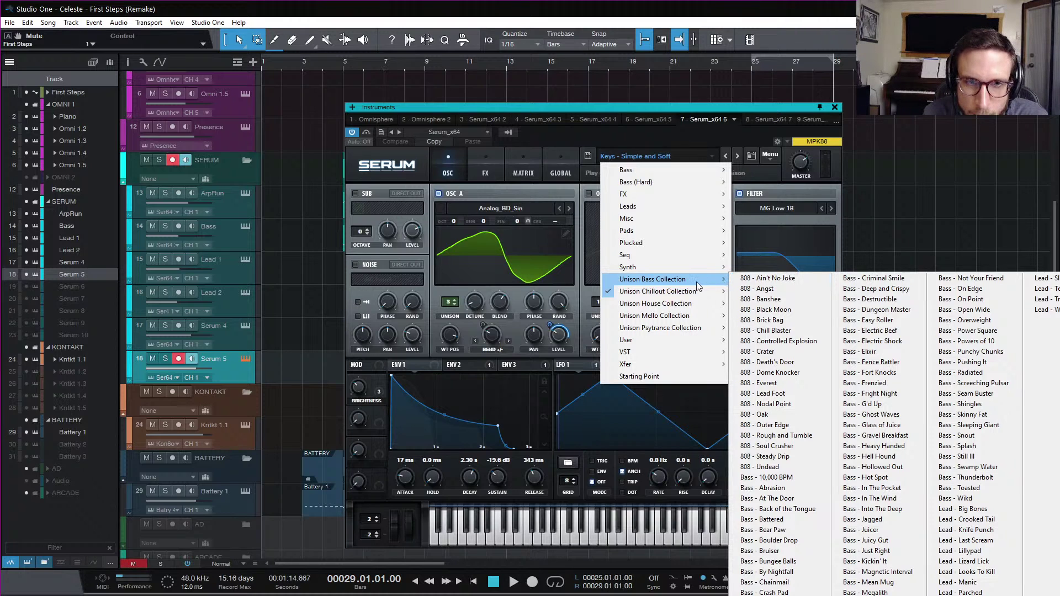
mouse_move(702, 291)
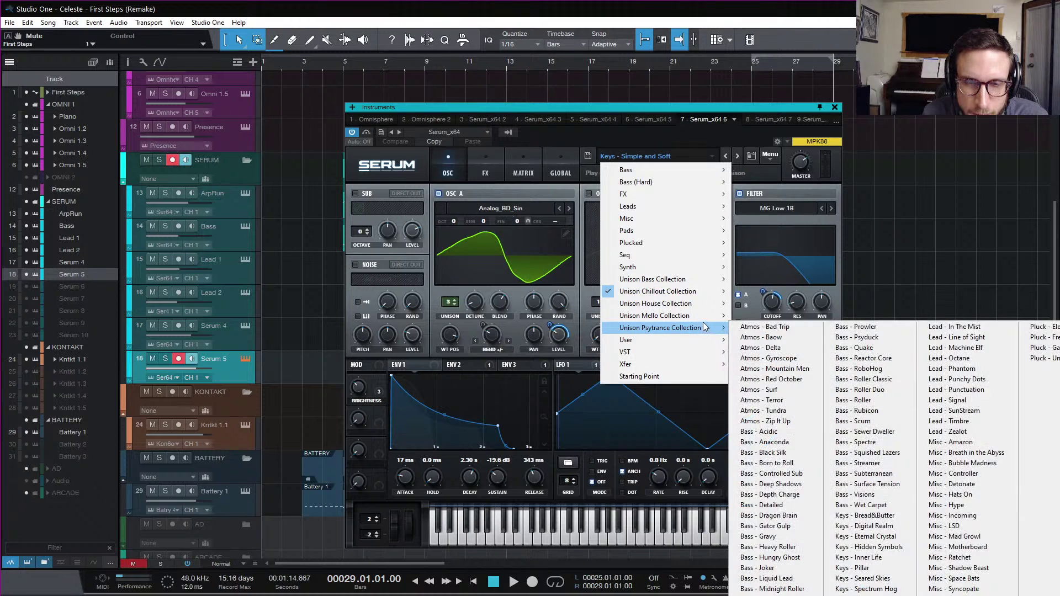
mouse_move(704, 317)
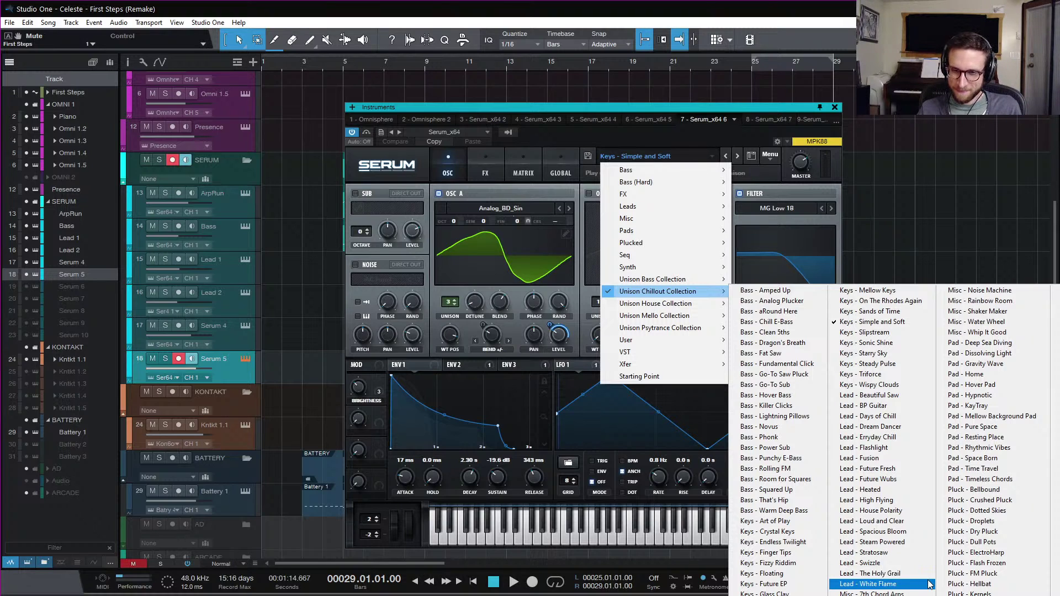
click(917, 576)
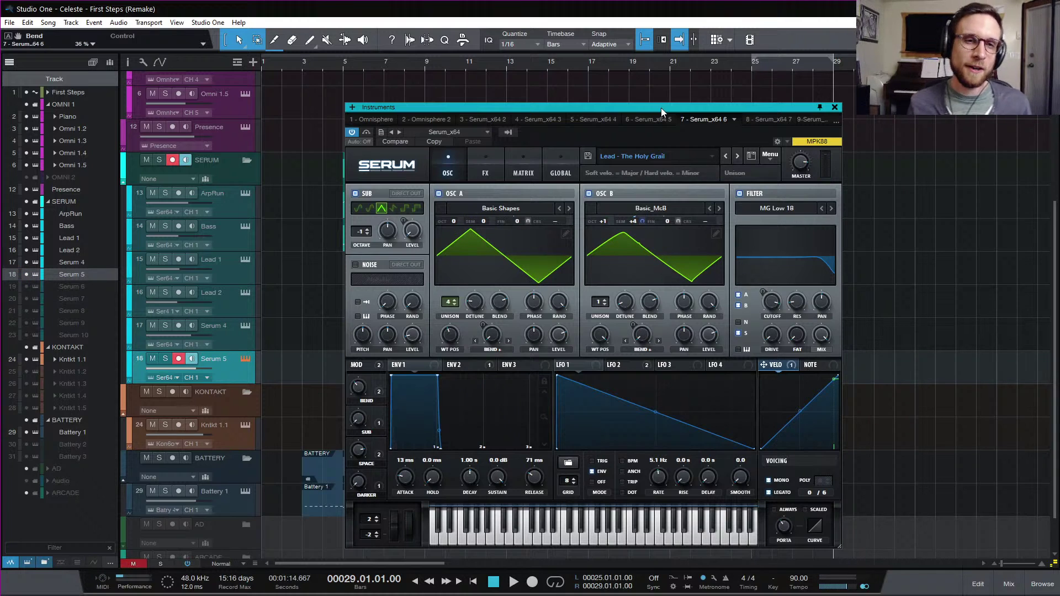
drag(660, 107, 644, 71)
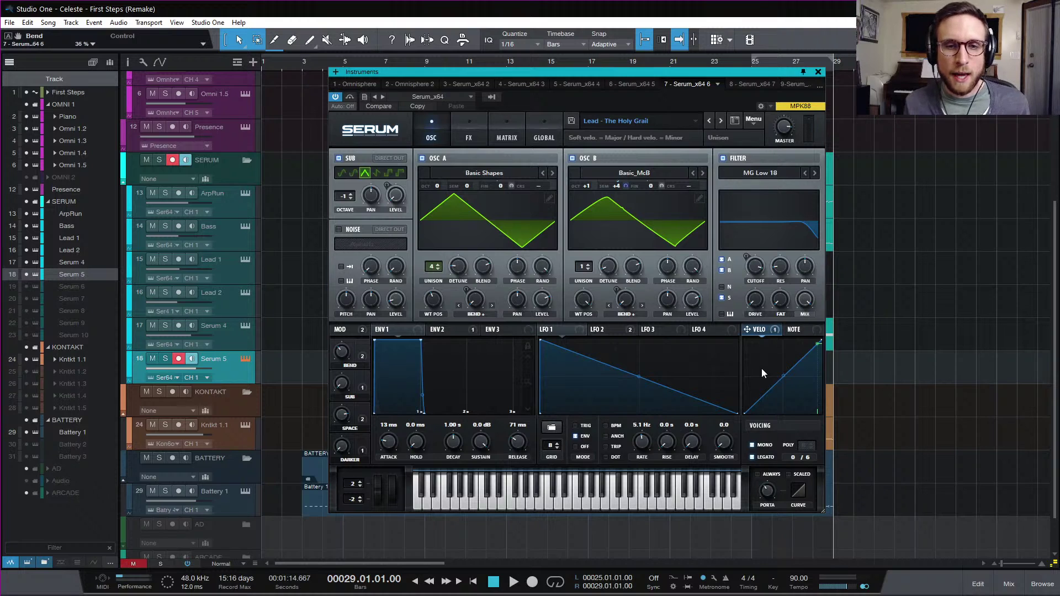
- Show the Note modulation curve, isolate the sub oscillator by switching off oscillators A and B, and set the Sub macro to 100%
click(793, 330)
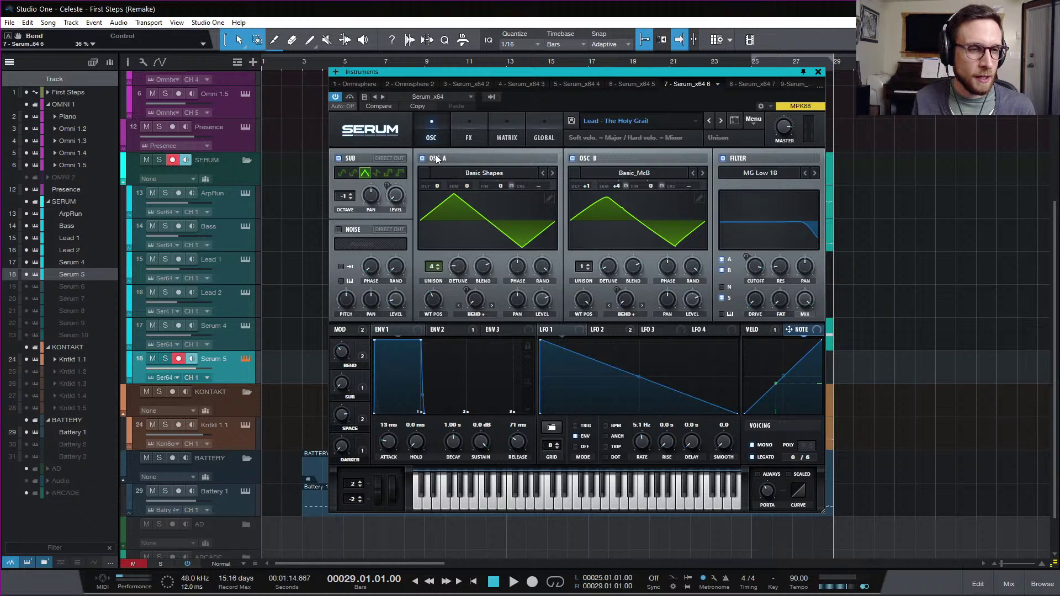
click(421, 158)
click(572, 158)
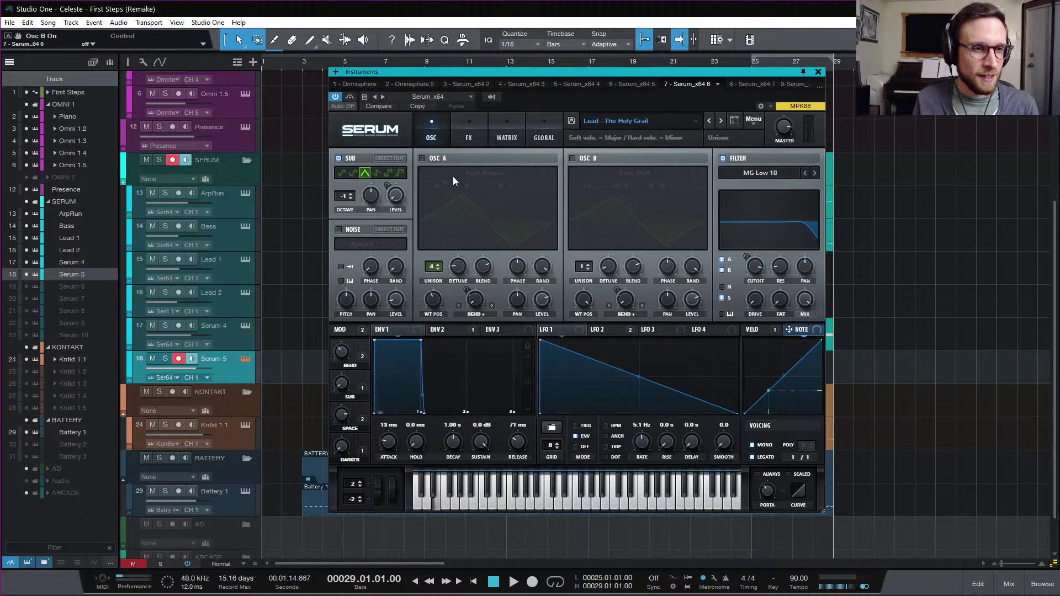
drag(346, 382, 364, 268)
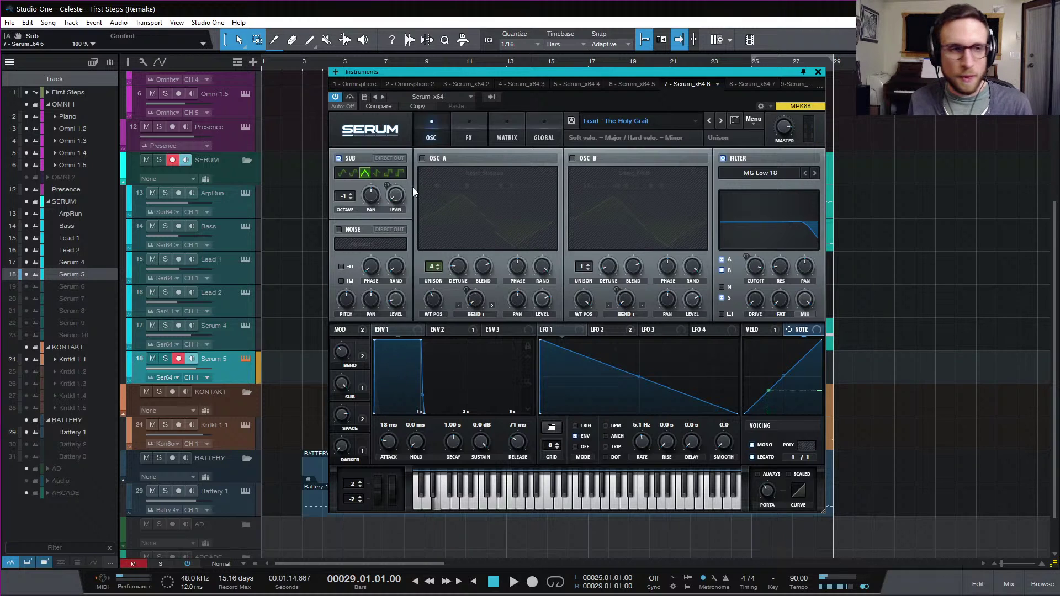
- Audition oscillators A and B with and without the sub, leaving A and B on and the sub off
click(421, 158)
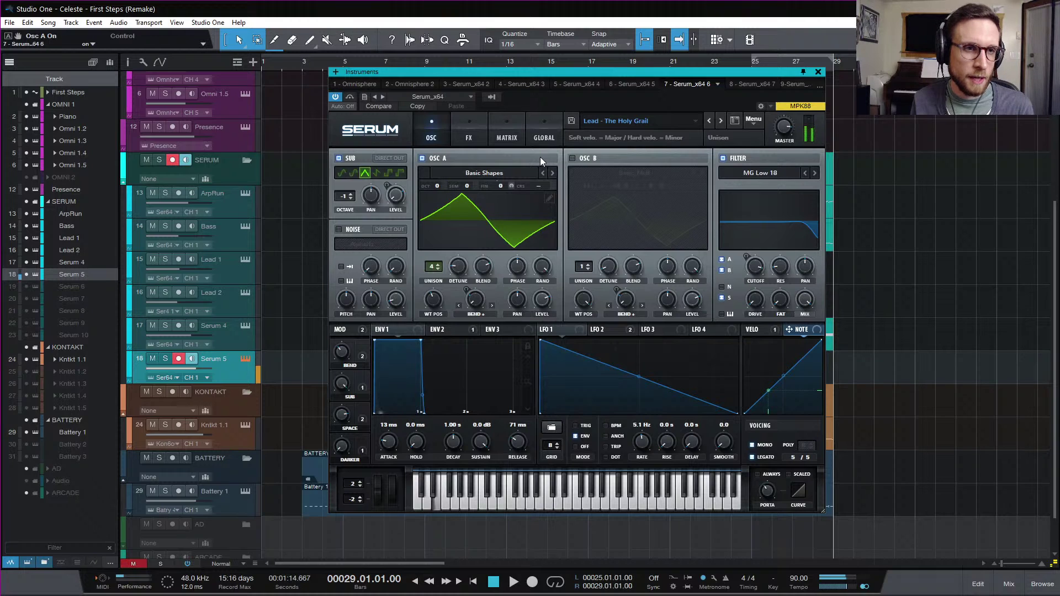
click(572, 158)
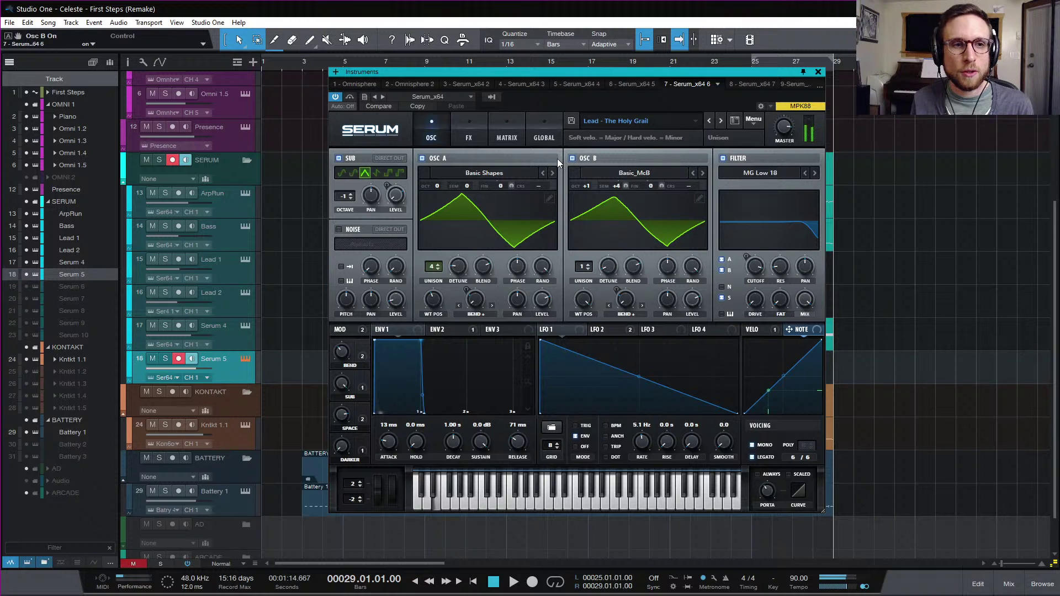
click(571, 158)
click(338, 158)
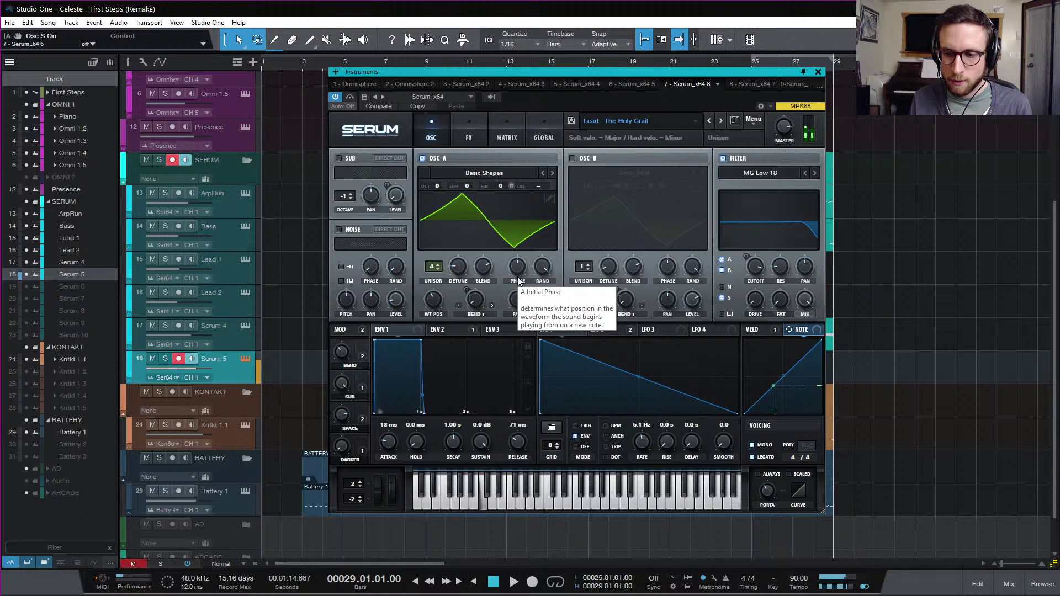
click(572, 158)
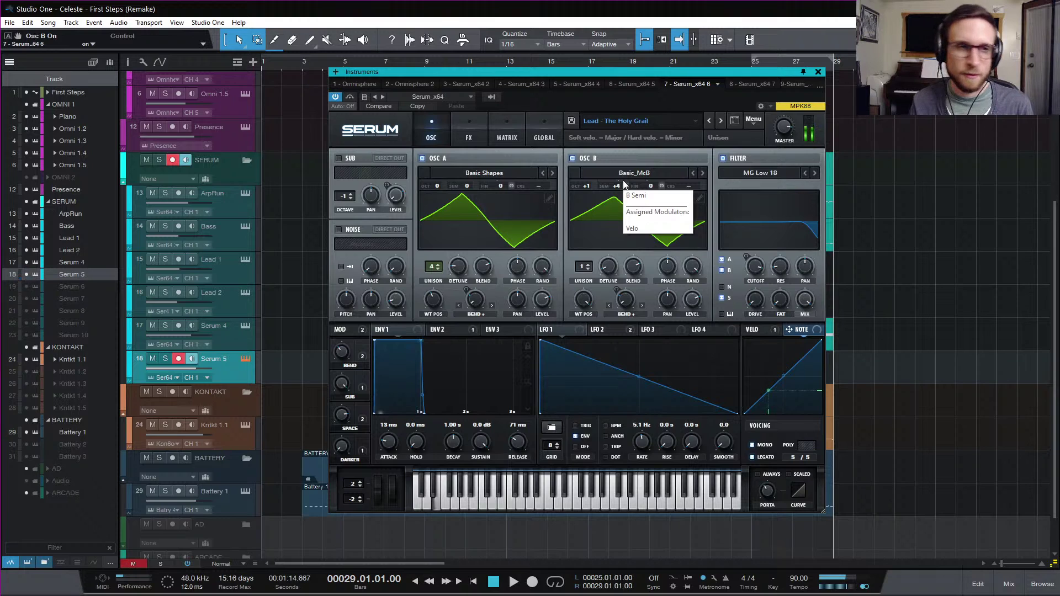
- Switch the sub oscillator back on and raise the Bend and Darker macros to 100%
click(342, 159)
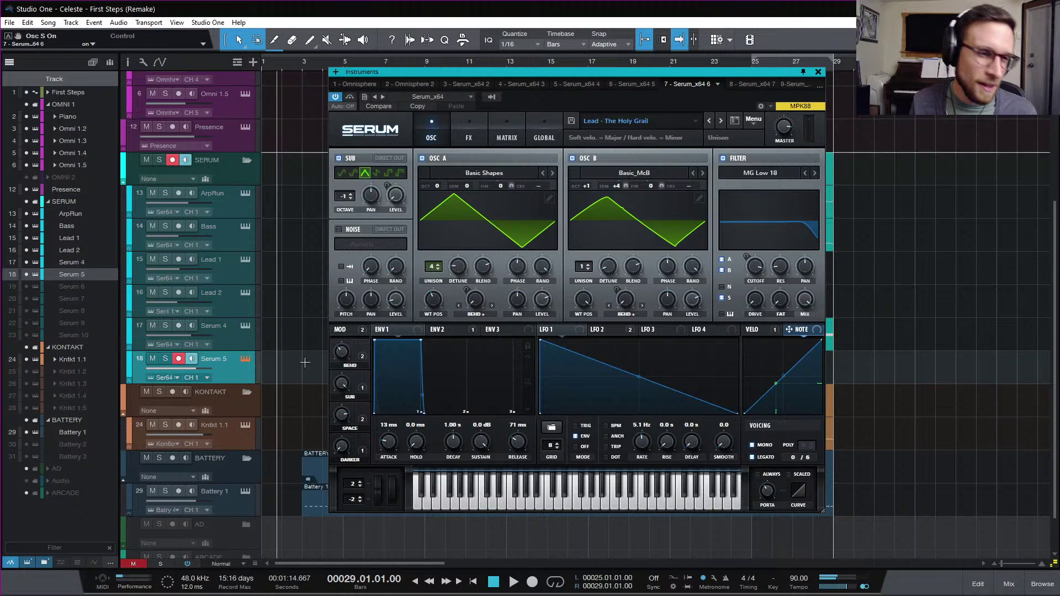
drag(342, 353, 371, 267)
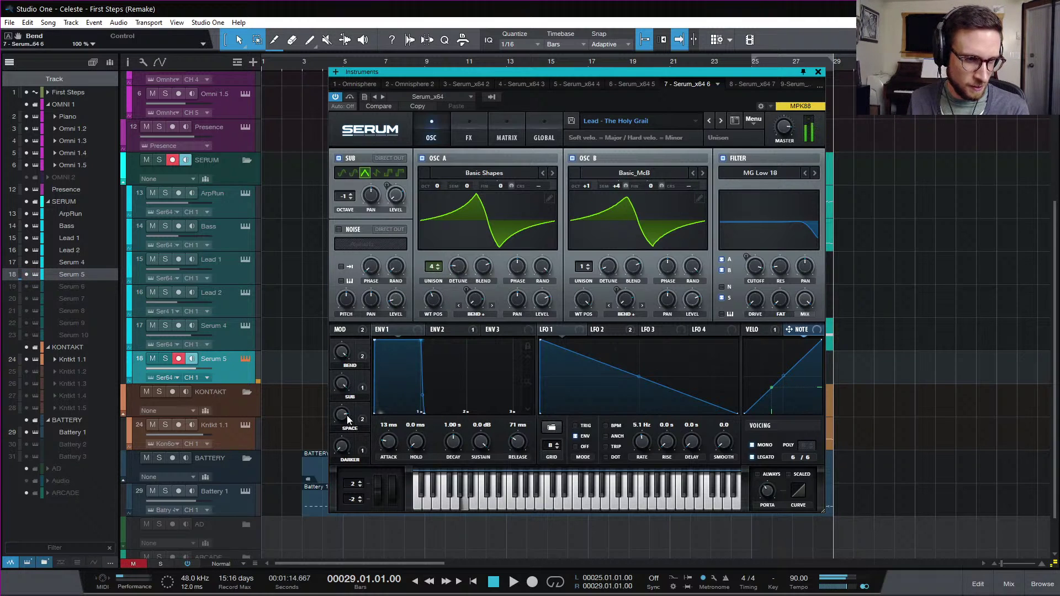
drag(344, 438, 376, 289)
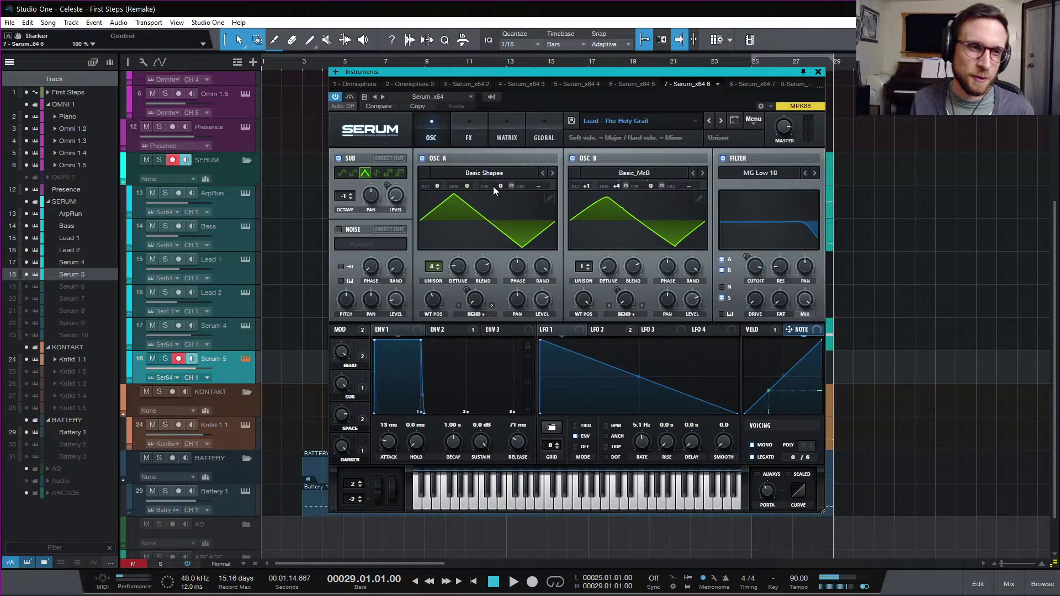
- Load the Misc - 7th Chord Arps preset from the Unison Chillout Collection on Serum 5
click(663, 119)
mouse_move(674, 260)
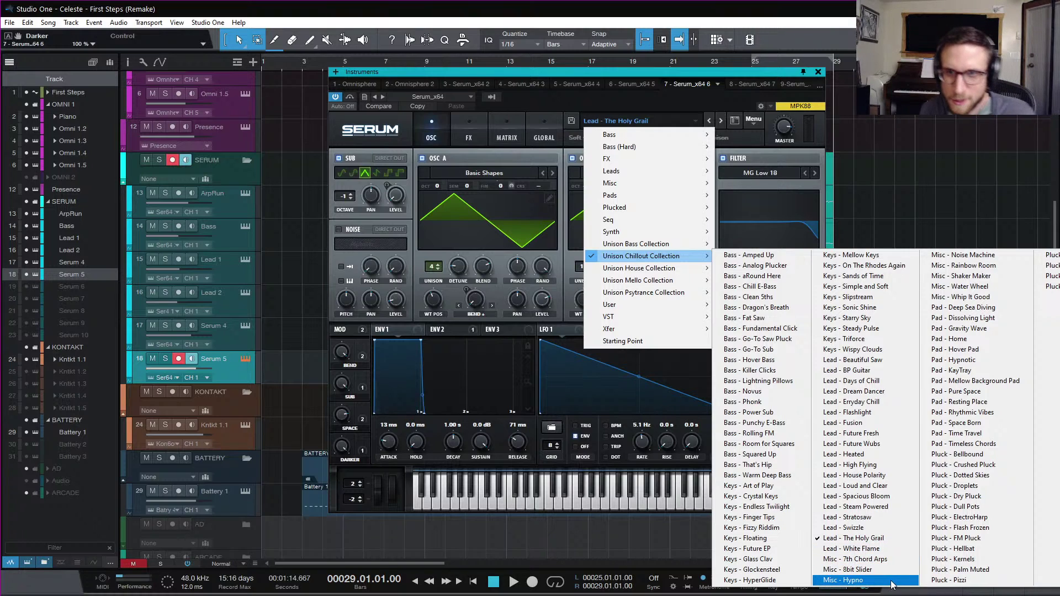
click(899, 558)
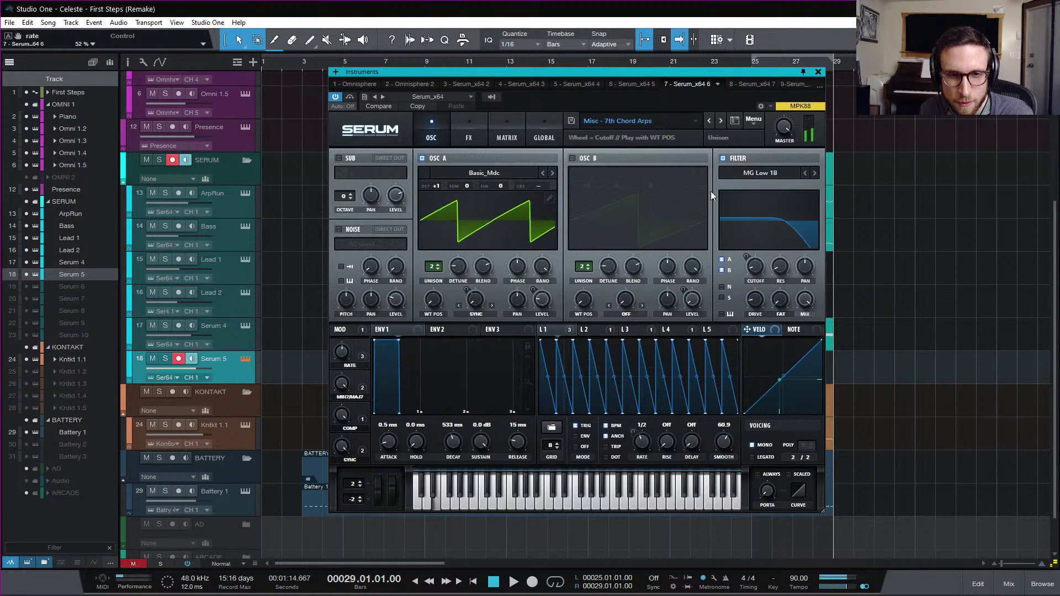
- Try raising the Min7/Maj7 macro, return it to 0%, and examine the LFO 2 and LFO 1 shapes
click(344, 384)
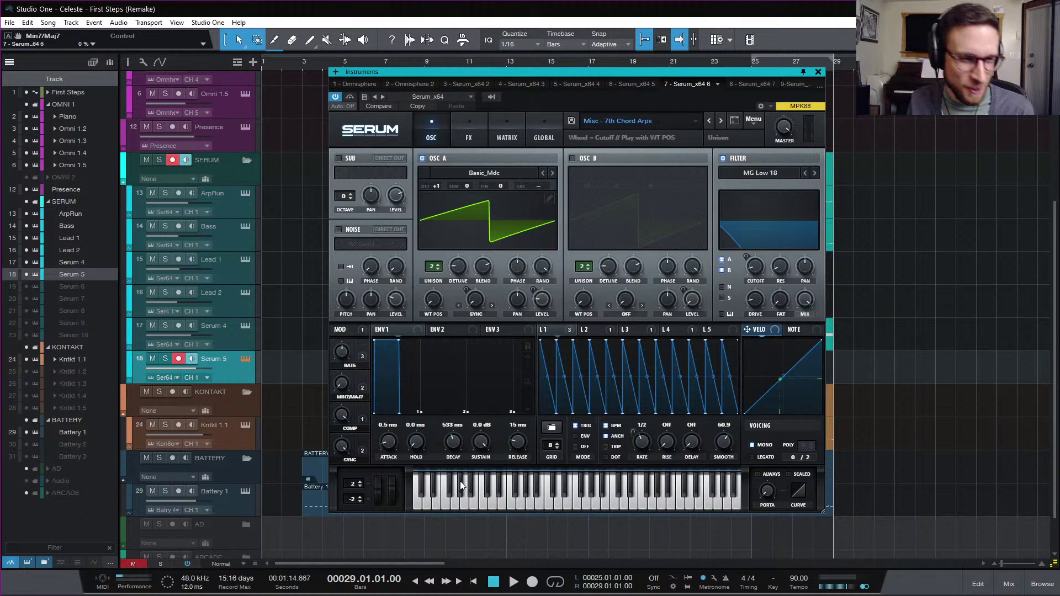
drag(340, 388, 357, 261)
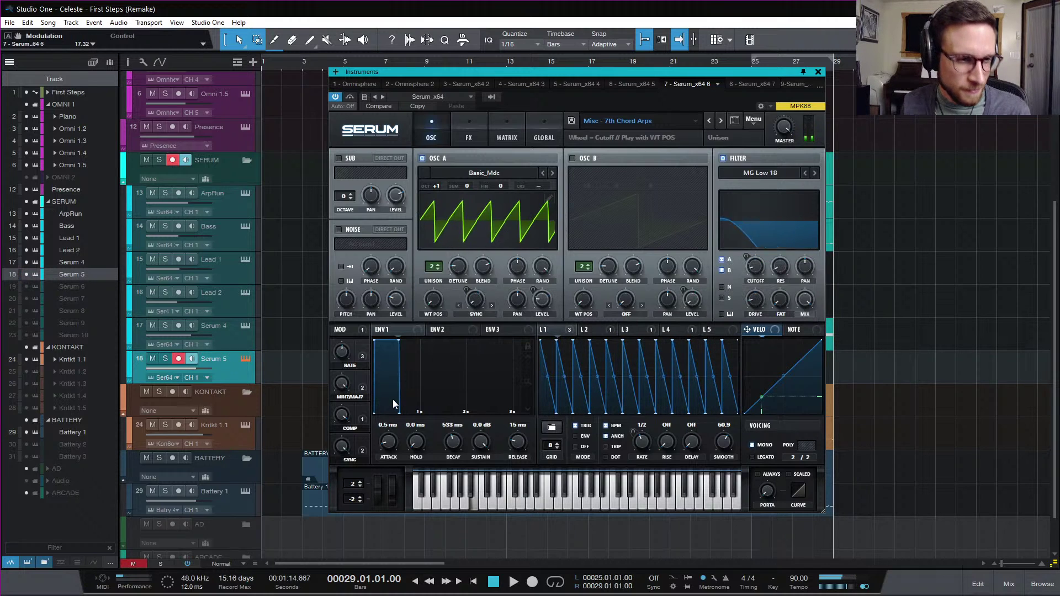
click(343, 383)
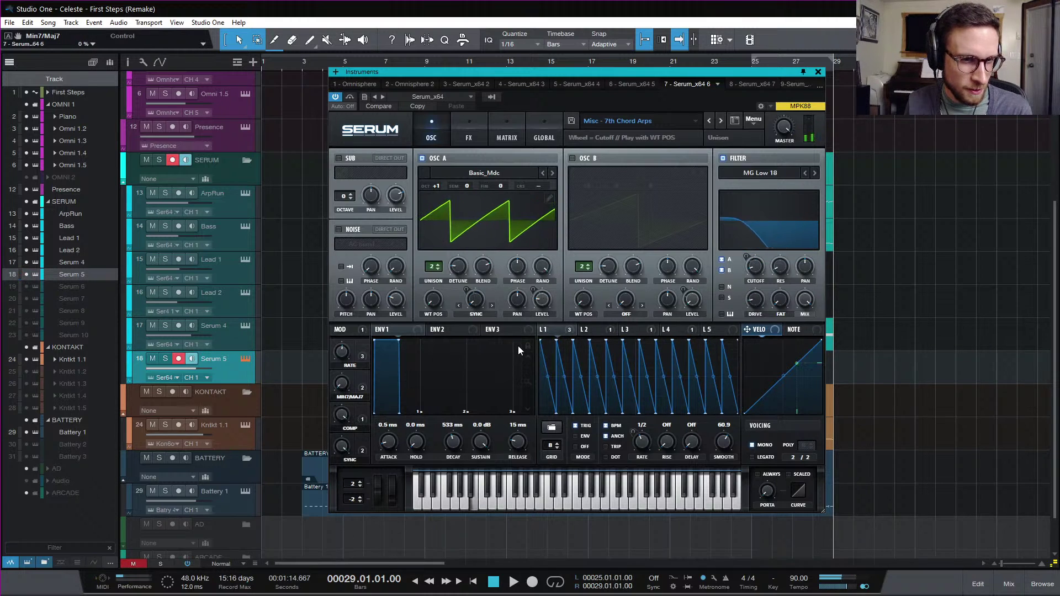
click(596, 329)
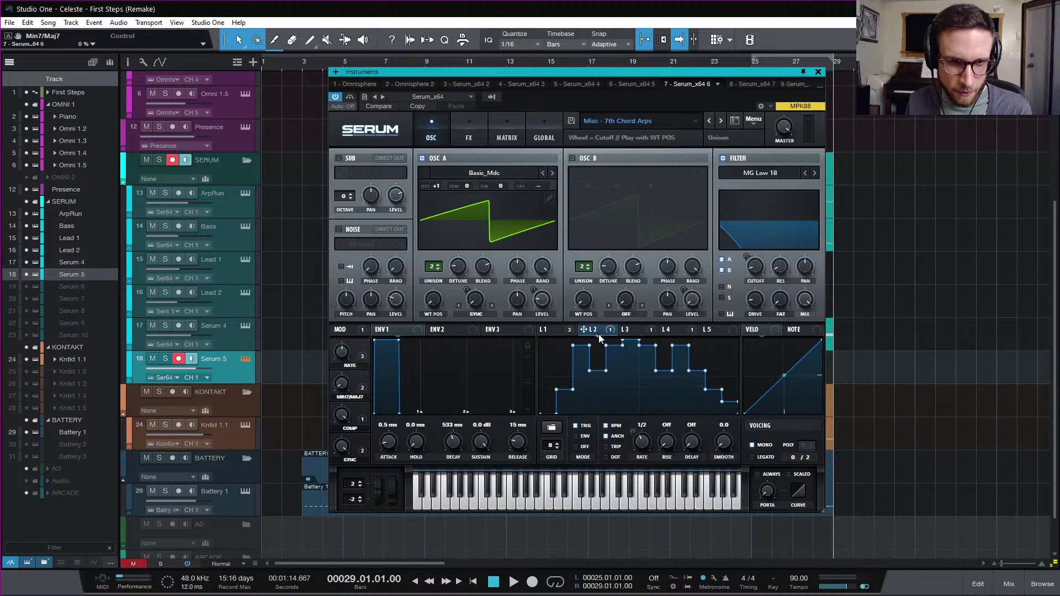
click(552, 330)
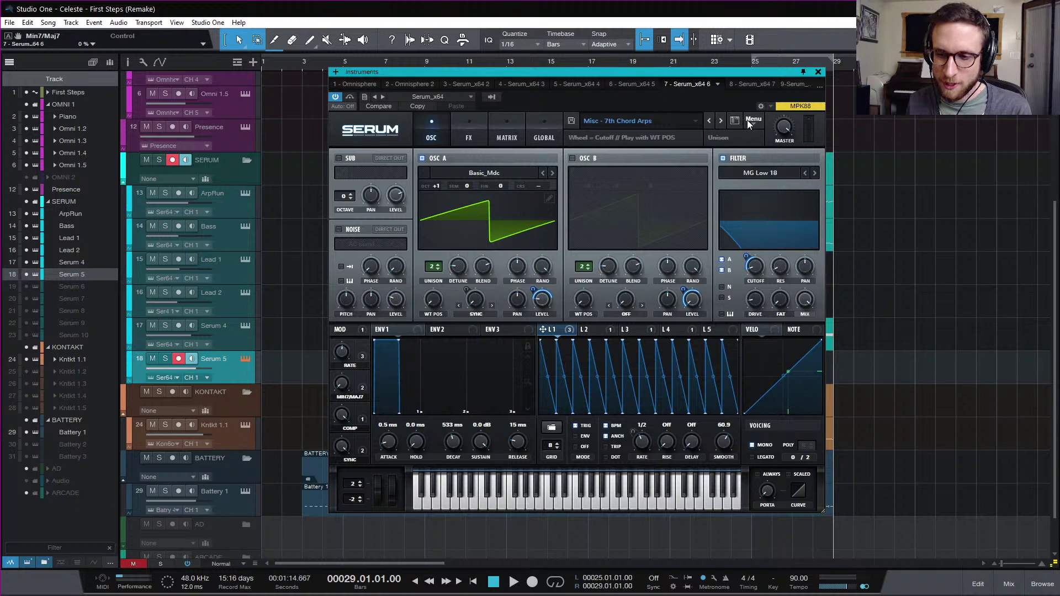
- Step forward through the Misc presets to Misc - Rainbow Room and set Serum's master volume to 58%
click(720, 121)
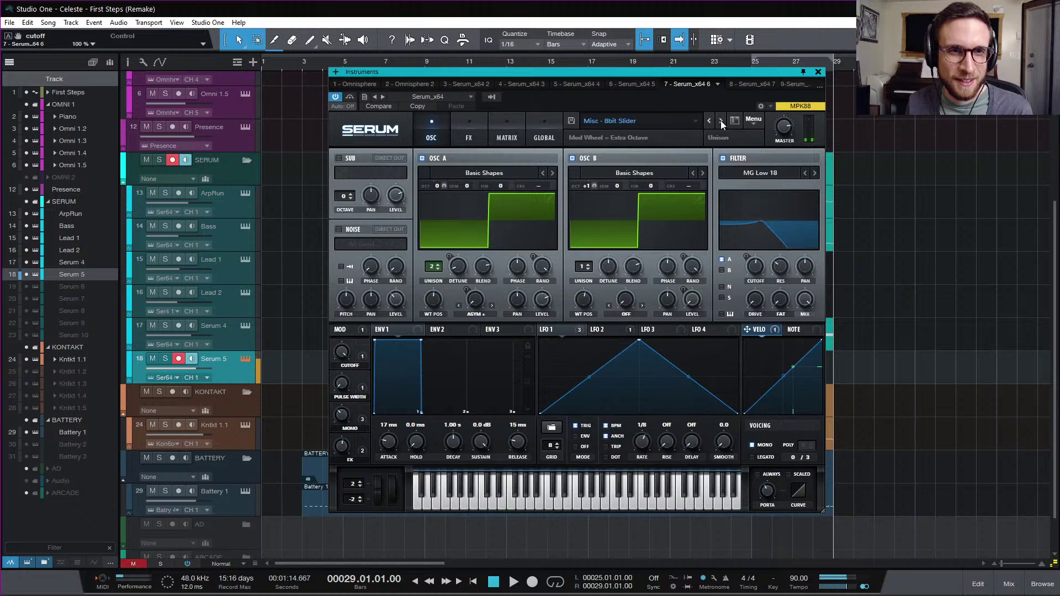
click(720, 121)
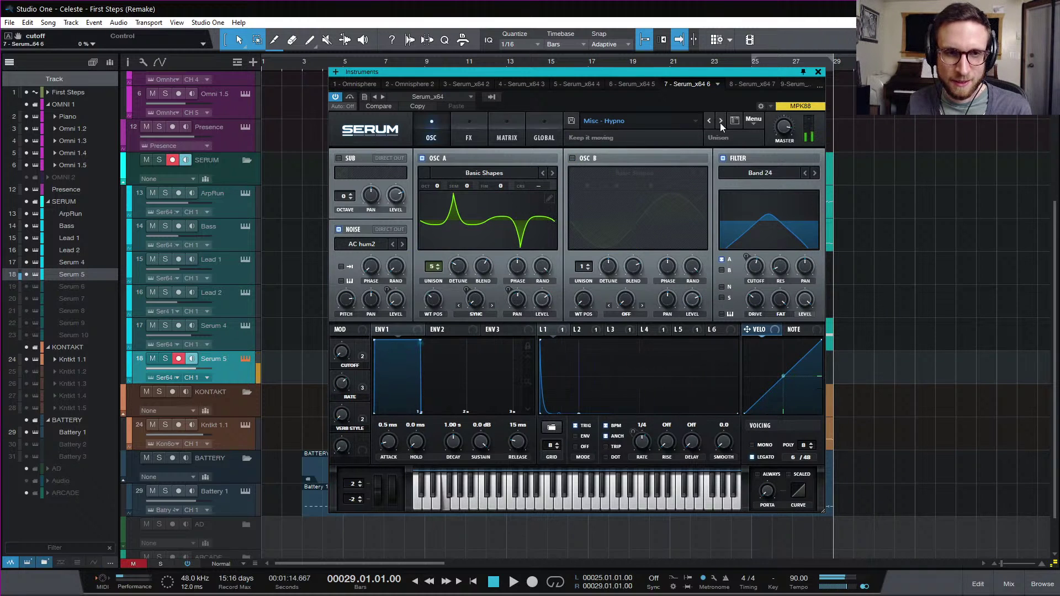
click(720, 121)
click(720, 121)
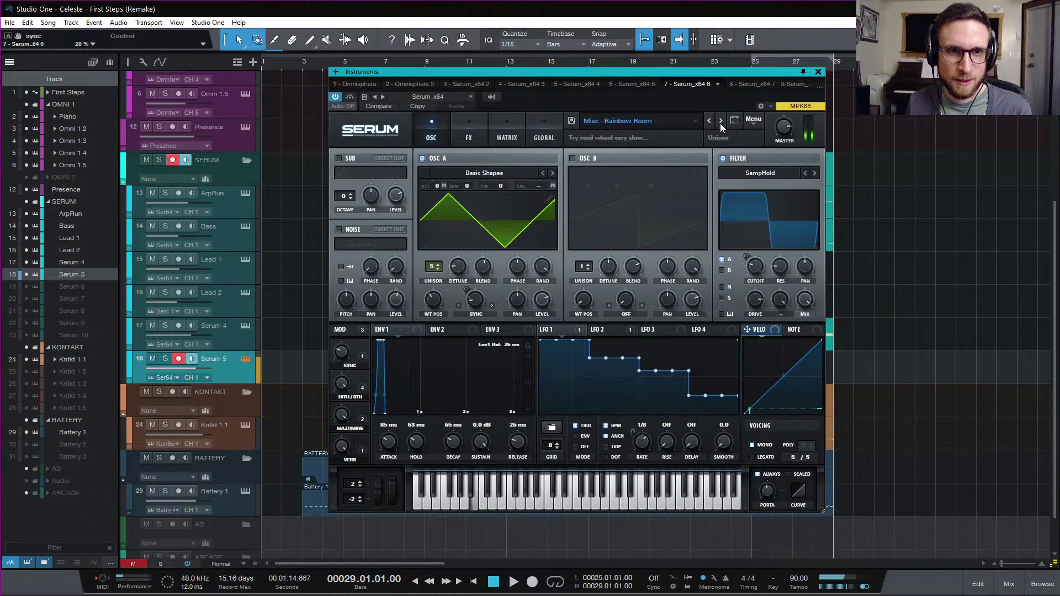
drag(784, 124, 789, 157)
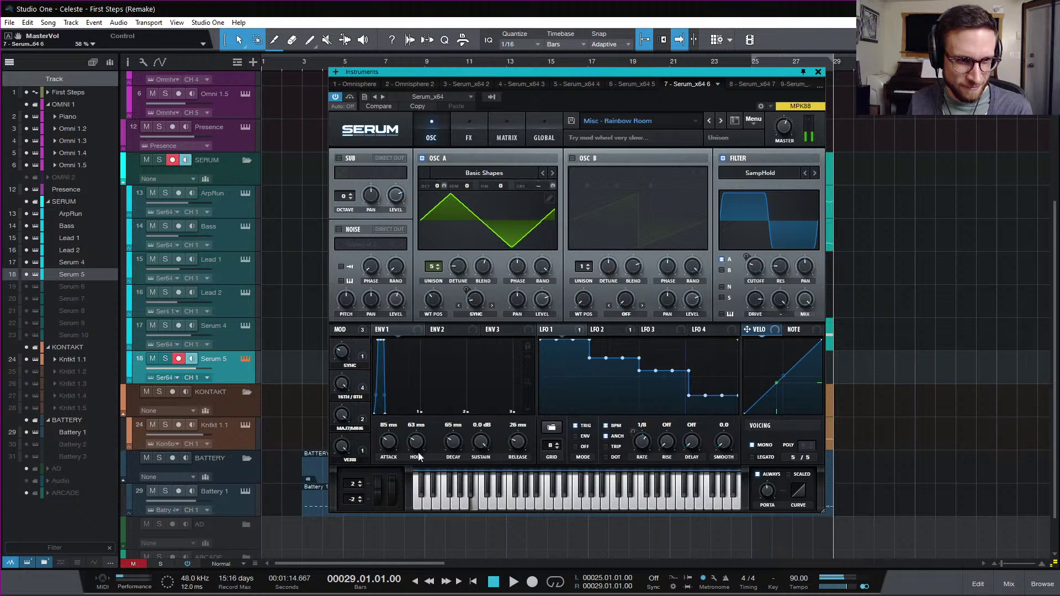
- Audition the Rainbow Room preset's Maj7/Min6 macro by lowering it, raising it to 100%, and lowering it again
drag(341, 415, 365, 577)
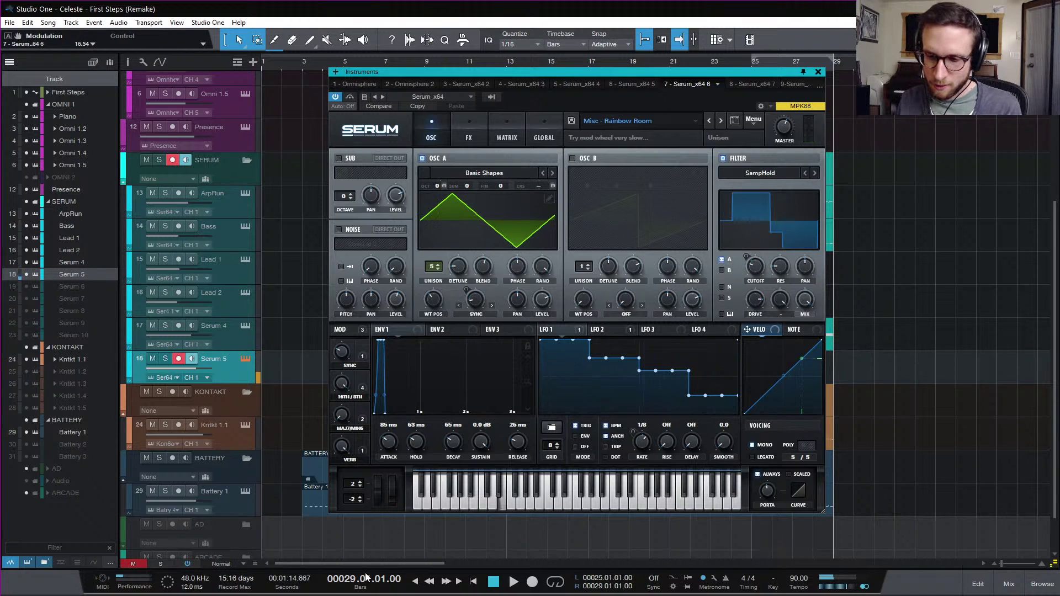
drag(343, 415, 449, 269)
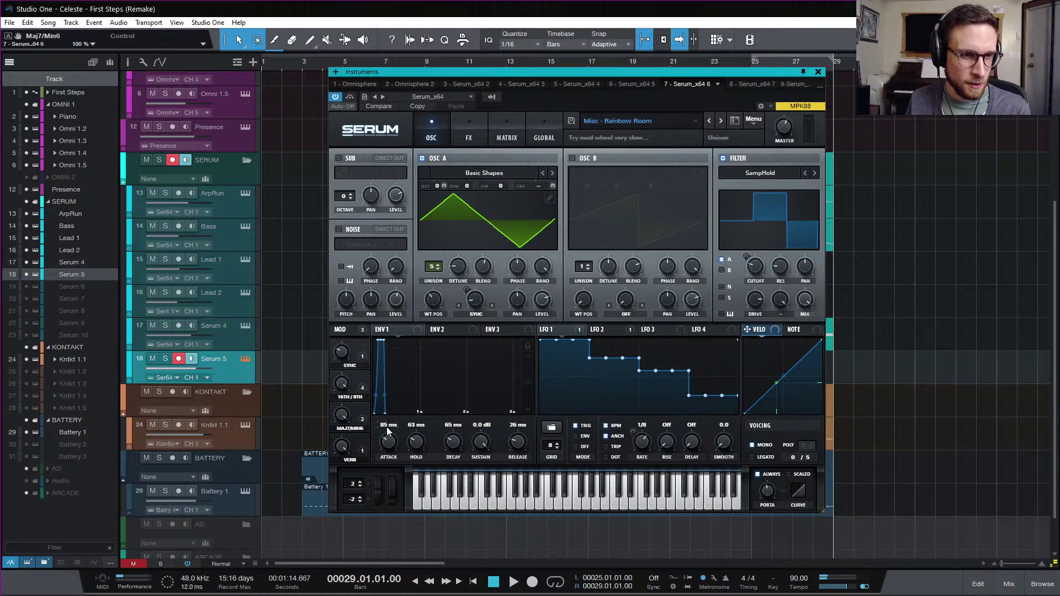
drag(343, 416, 380, 575)
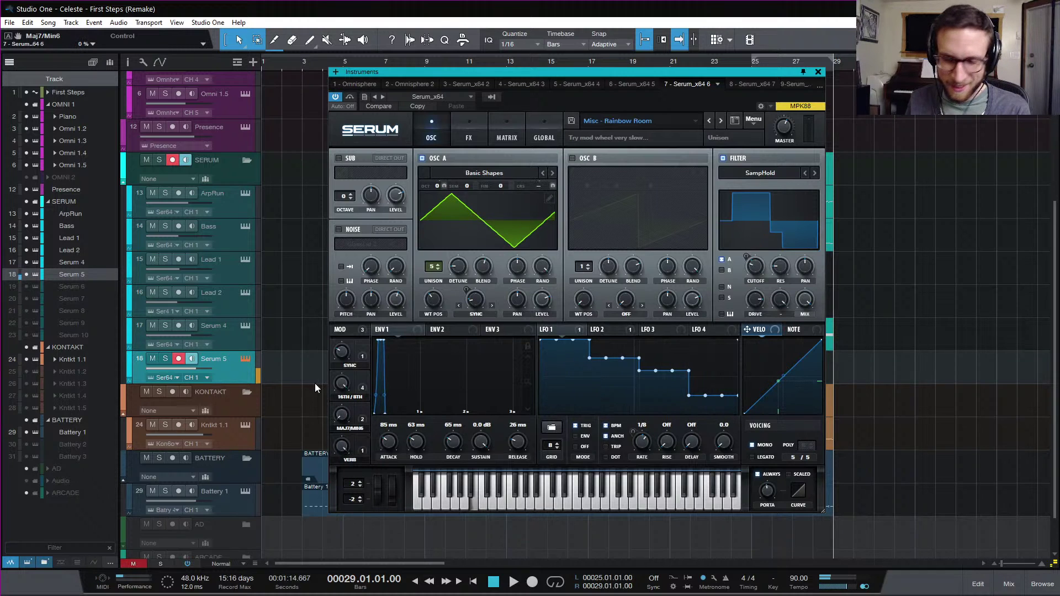
- Load the Misc - Water Wheel preset on Serum 5 and audition its UFO, Digitize and LFO macros
click(721, 122)
click(719, 123)
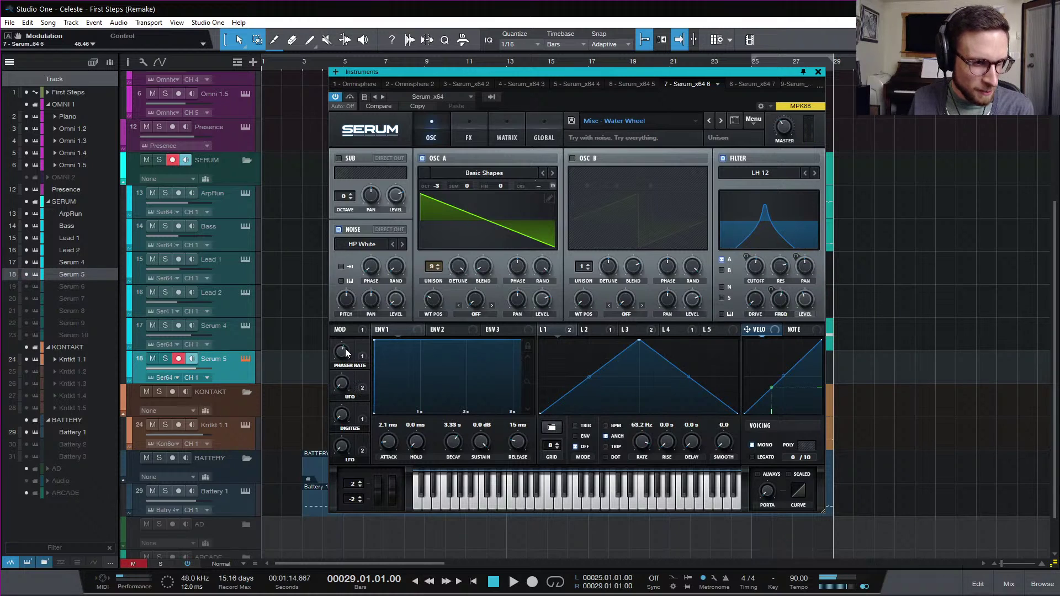
click(343, 383)
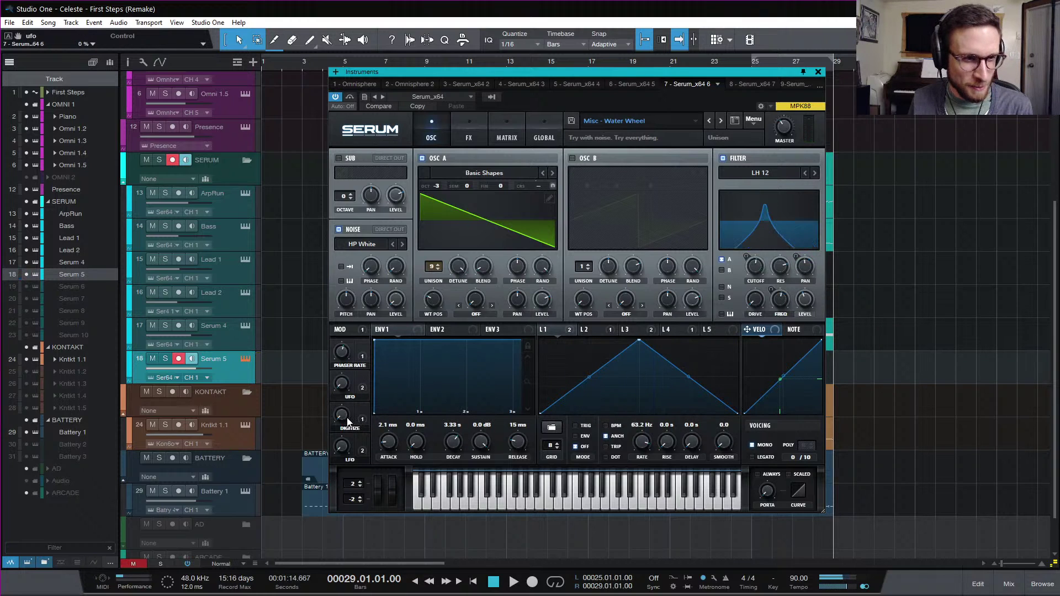
drag(343, 415, 344, 368)
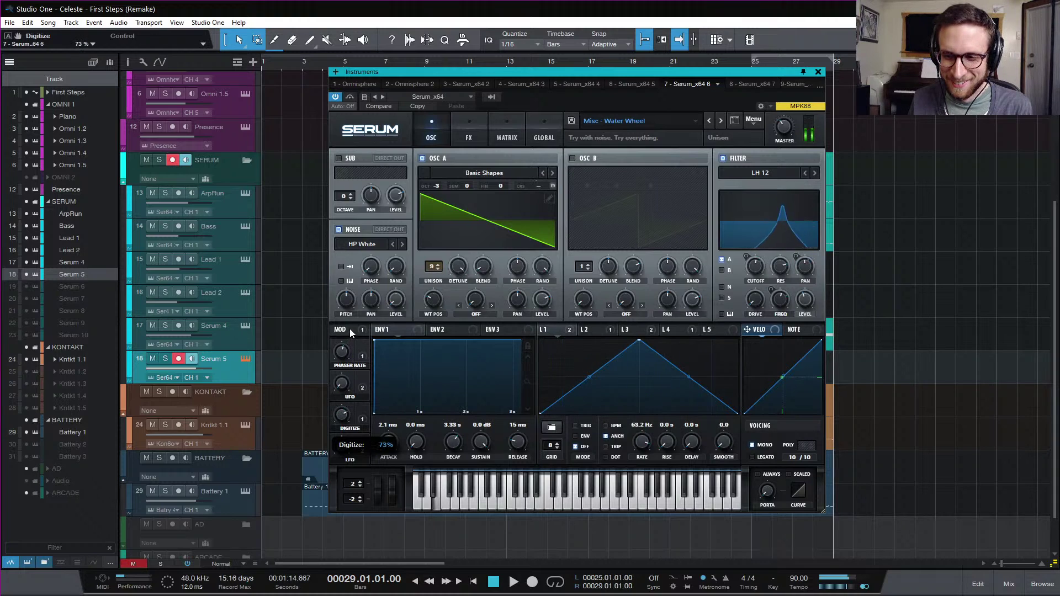
drag(358, 298, 344, 393)
drag(346, 429, 355, 469)
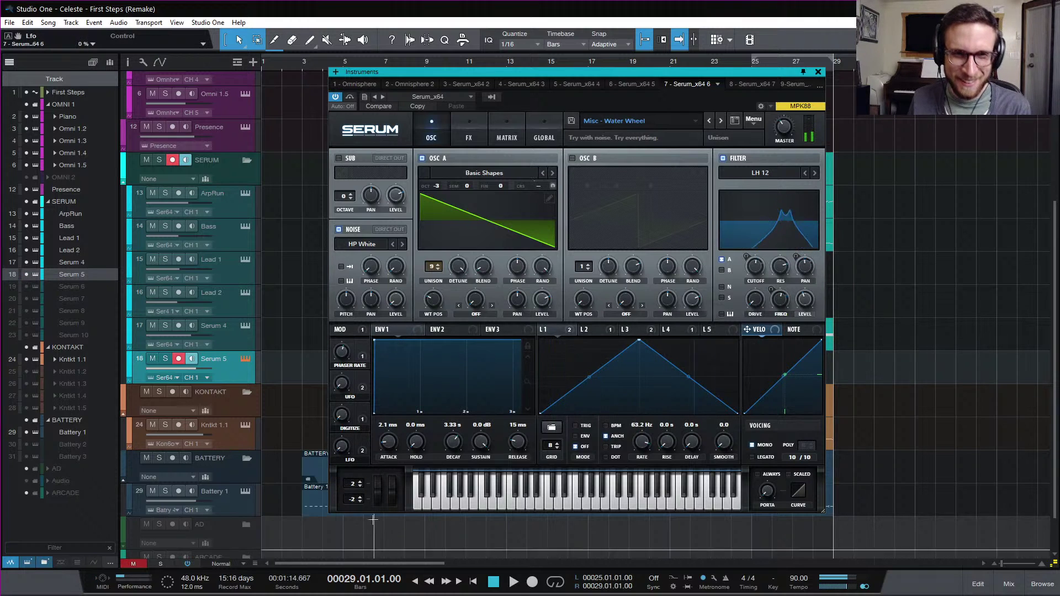
- Step forward through the following presets to Pad - Hover Pad, auditioning them, and close the instrument window
click(721, 121)
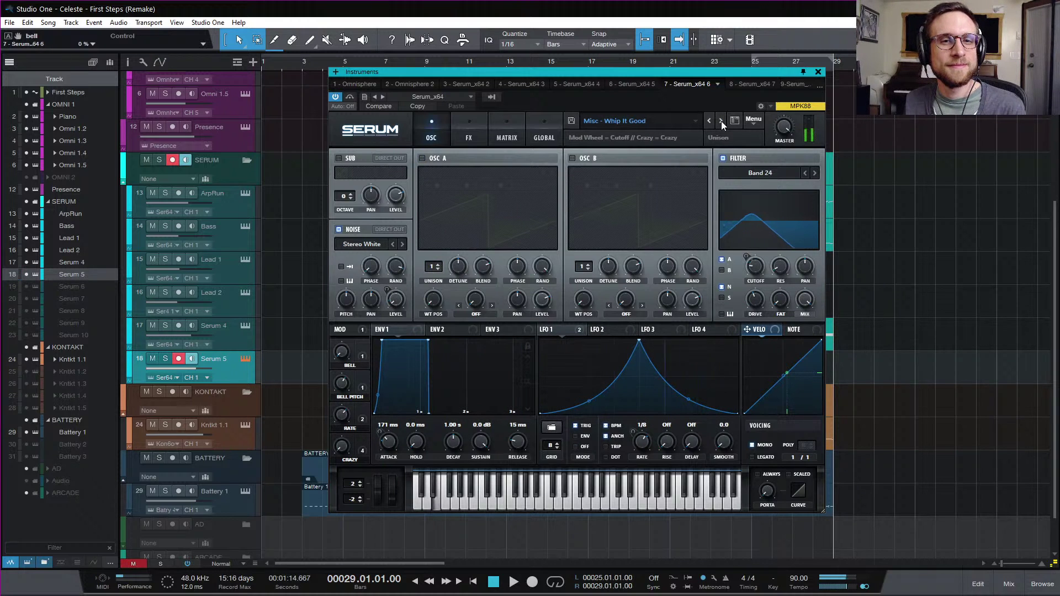
click(721, 121)
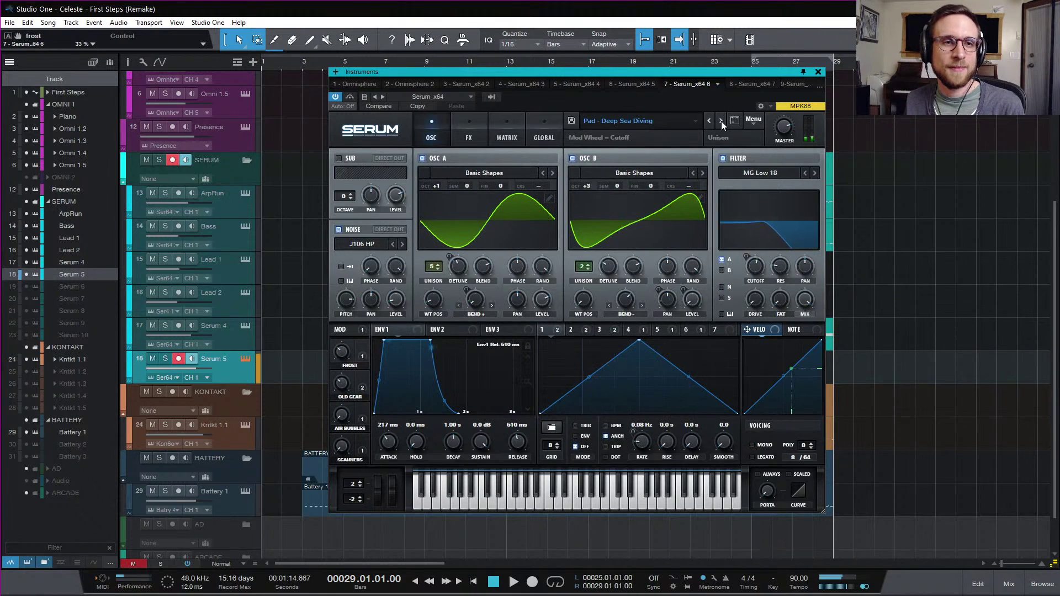
click(721, 121)
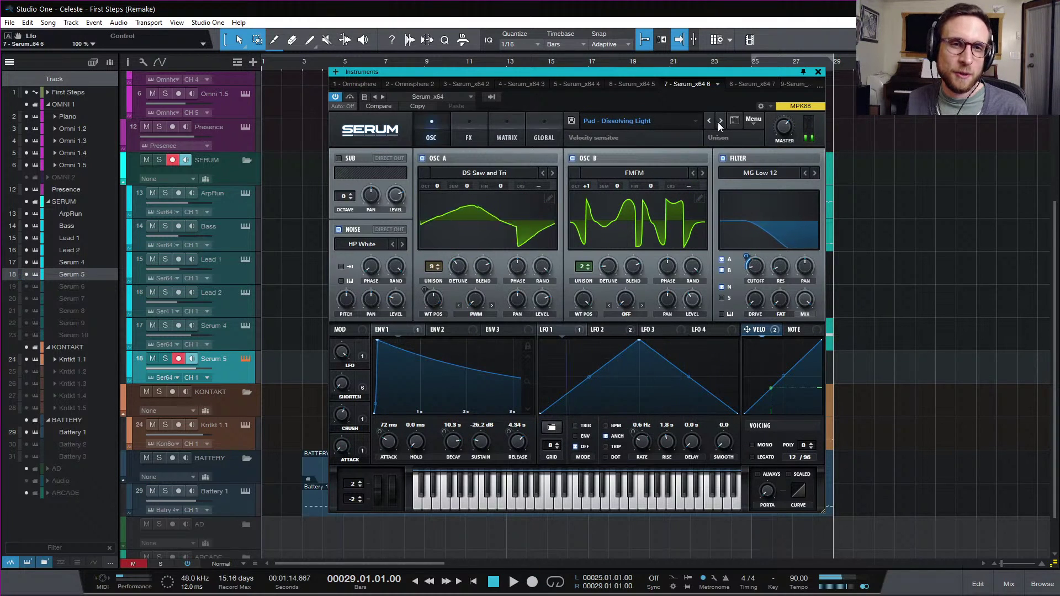
click(721, 121)
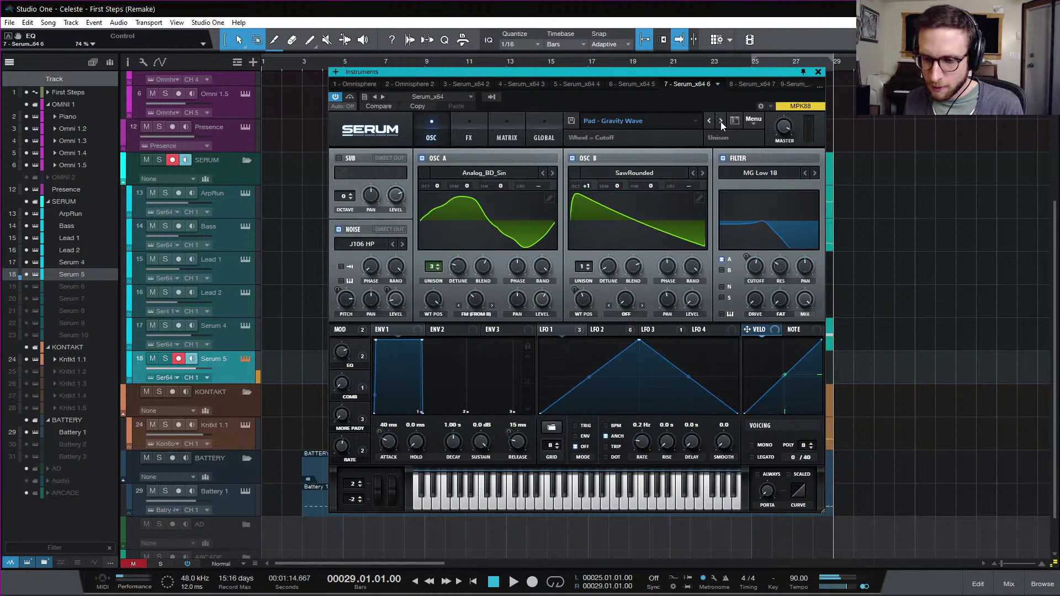
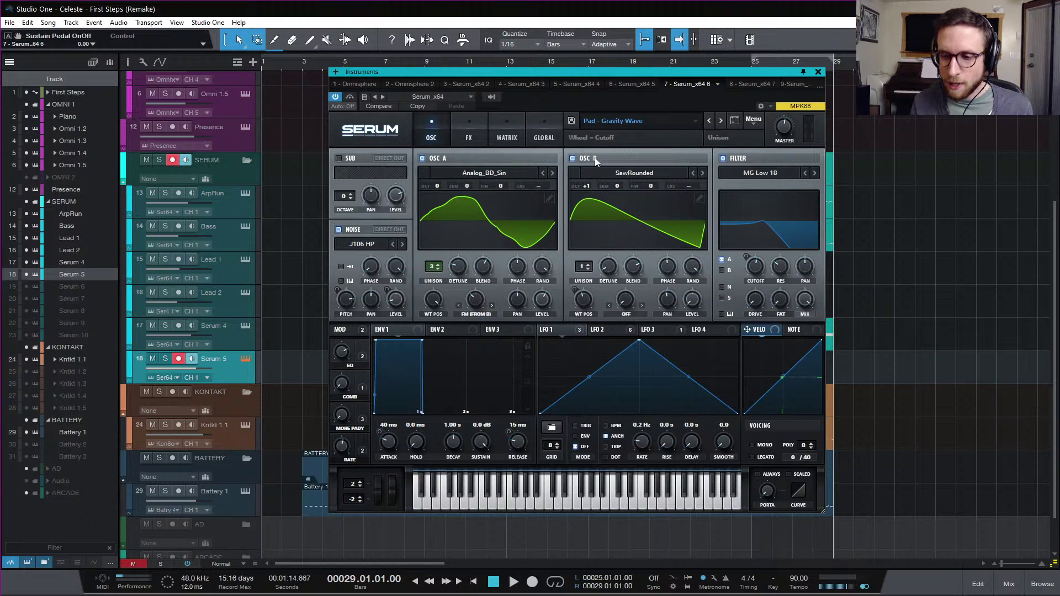
click(721, 122)
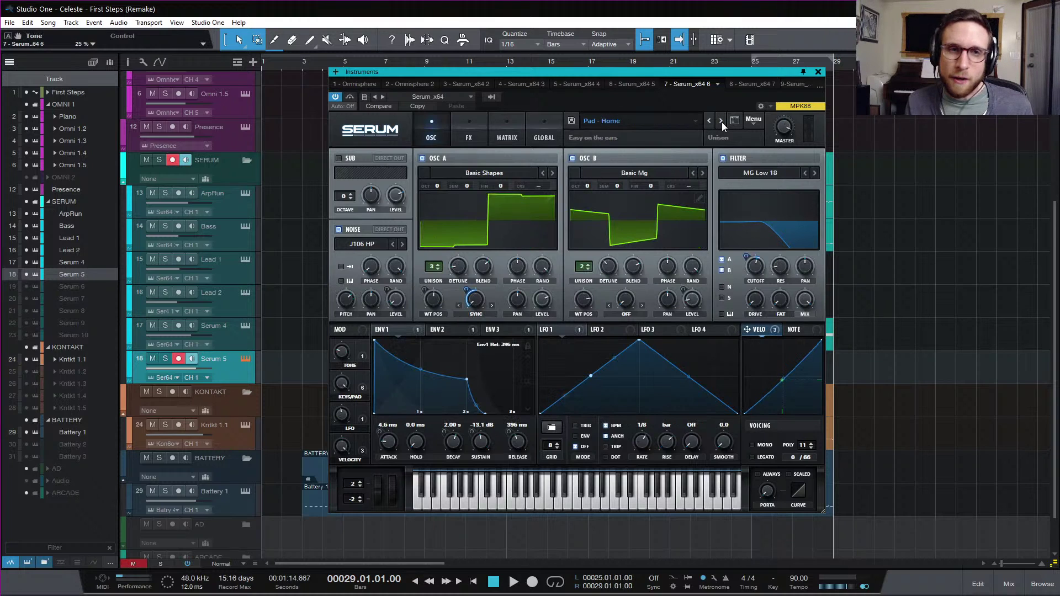
click(720, 122)
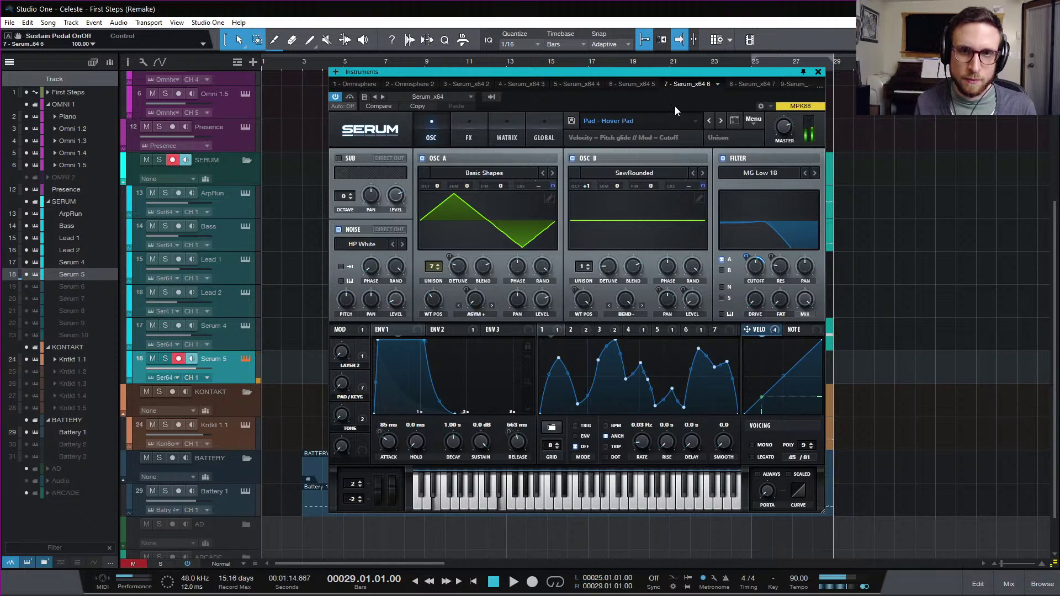
mouse_move(781, 145)
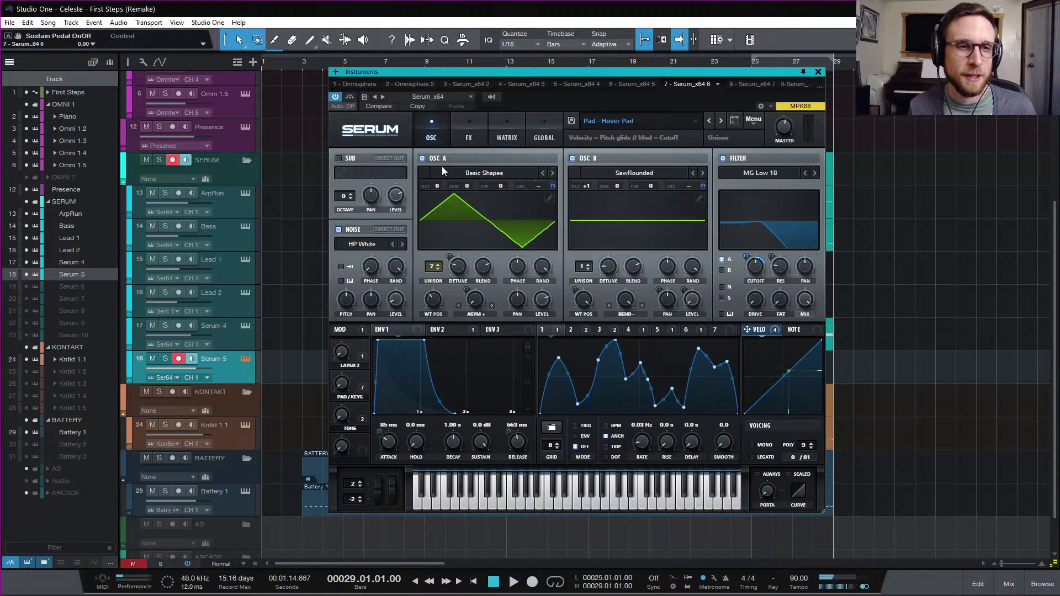
click(818, 73)
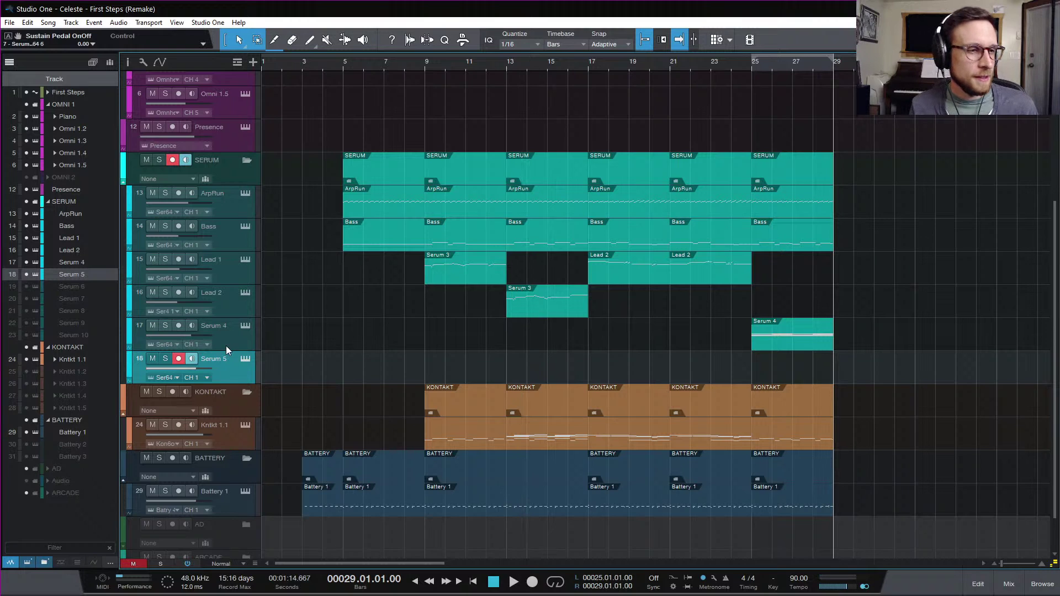
- Select the Serum 4 track and play the remake from bar 25
click(237, 337)
click(751, 62)
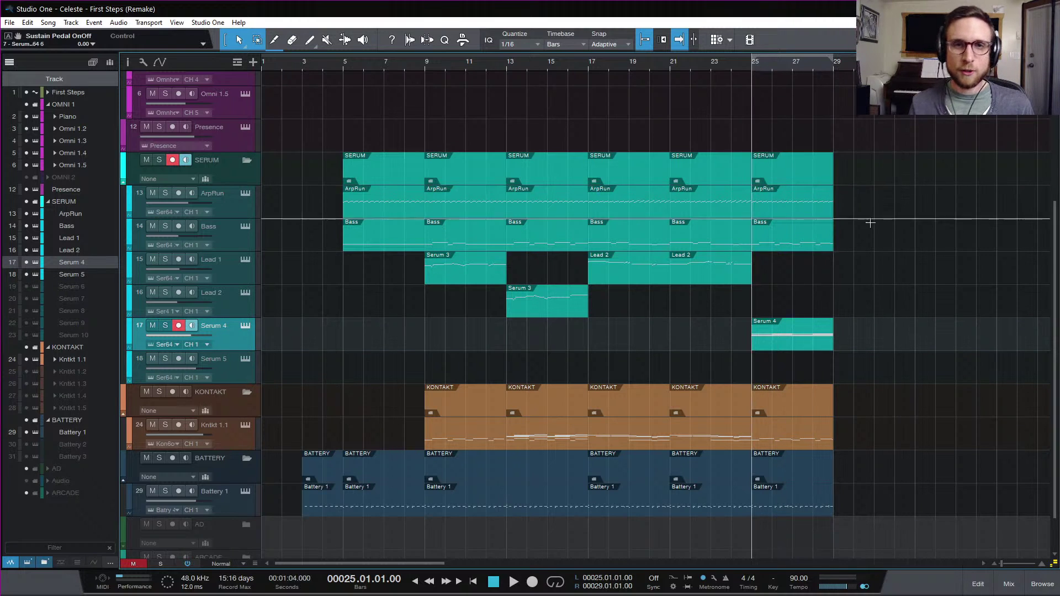
scroll(867, 227, up, 5)
key(space)
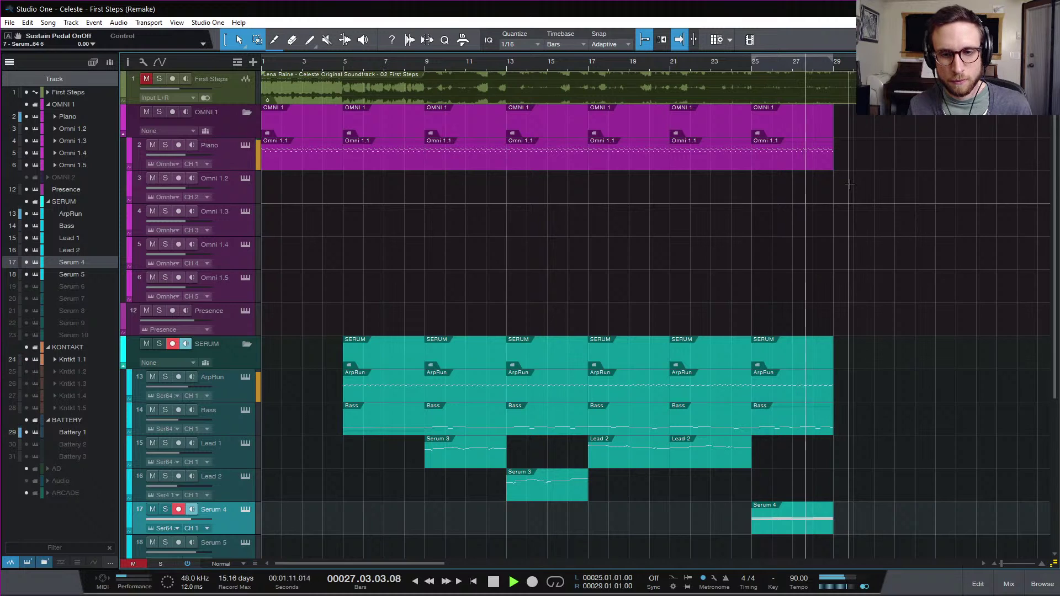
scroll(856, 220, down, 5)
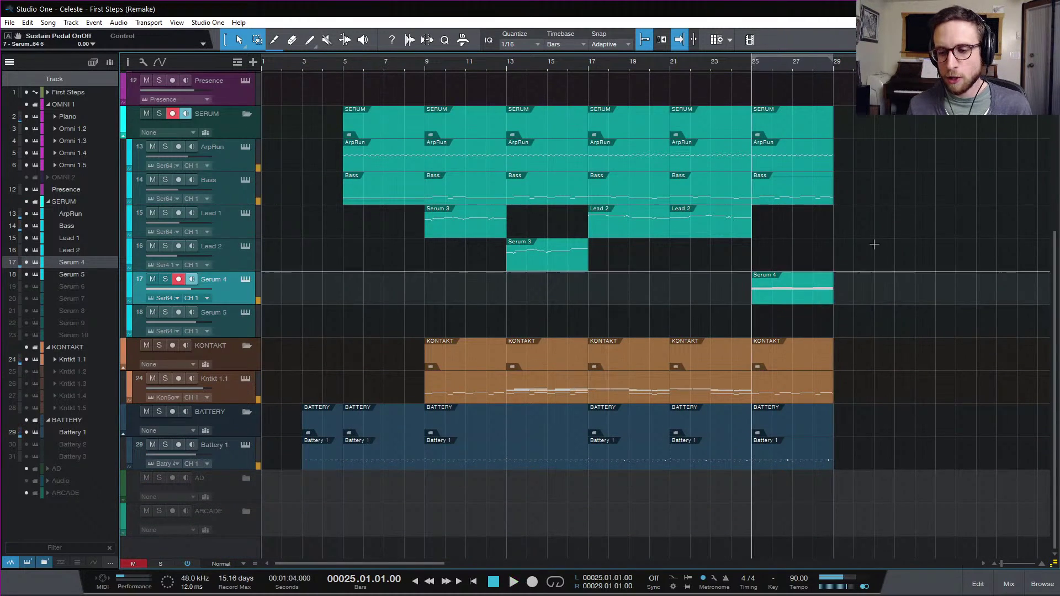
- Solo the First Steps reference track and play it from bar 29
click(832, 65)
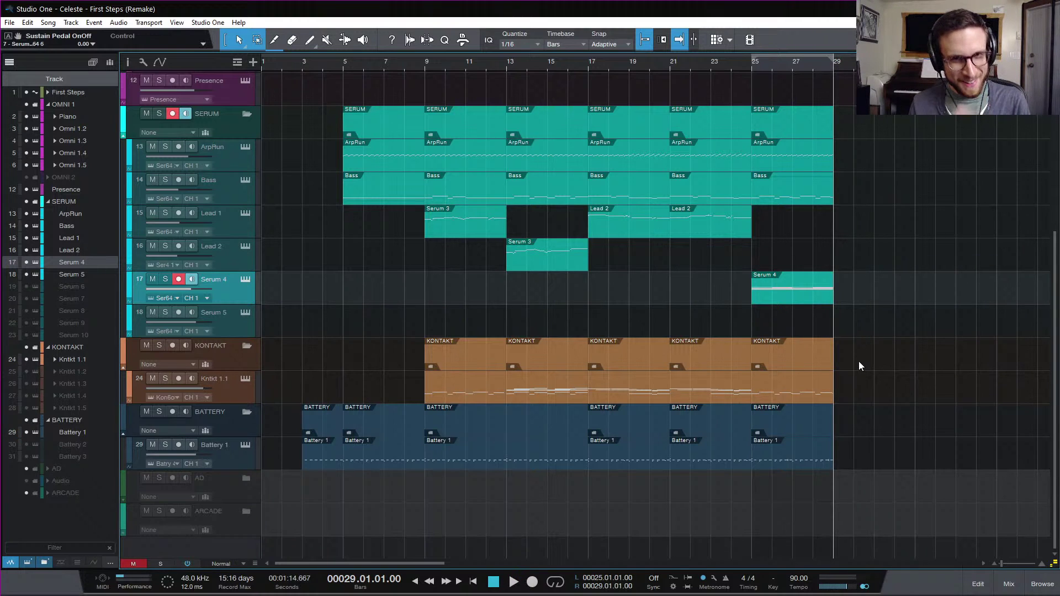
scroll(866, 359, up, 6)
click(227, 86)
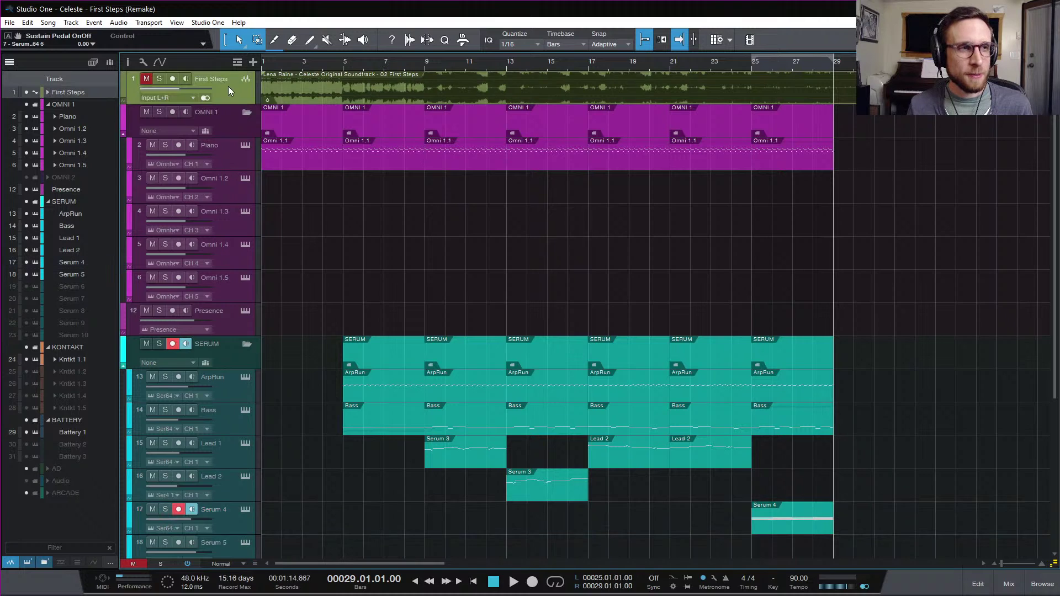
key(s)
key(space)
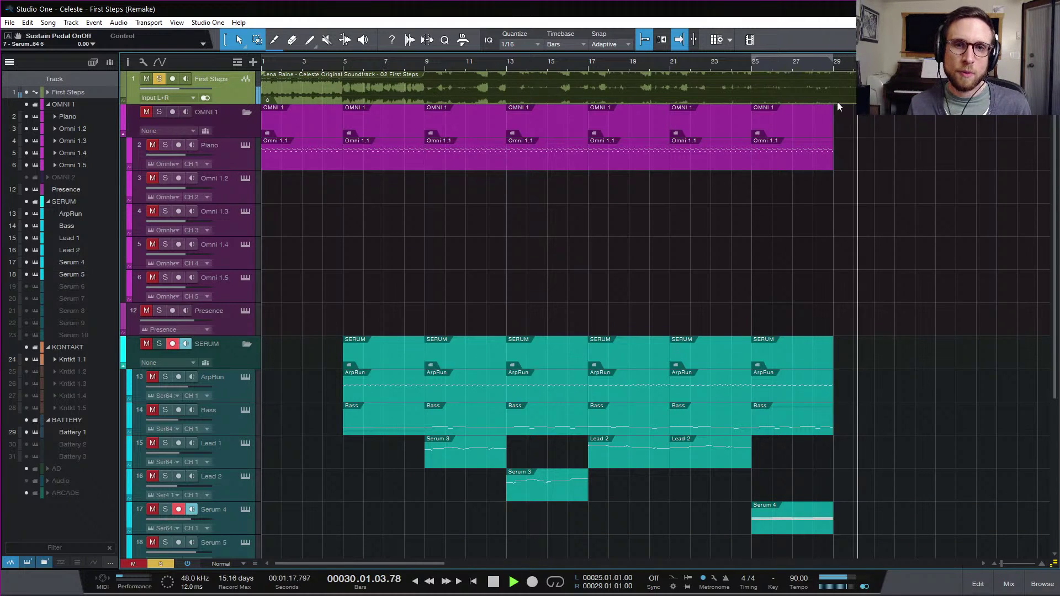
- Duplicate the parts of bars 25 to 28 on all tracks so the copies start at bar 29
drag(864, 159, 757, 461)
scroll(806, 333, up, 5)
key(d)
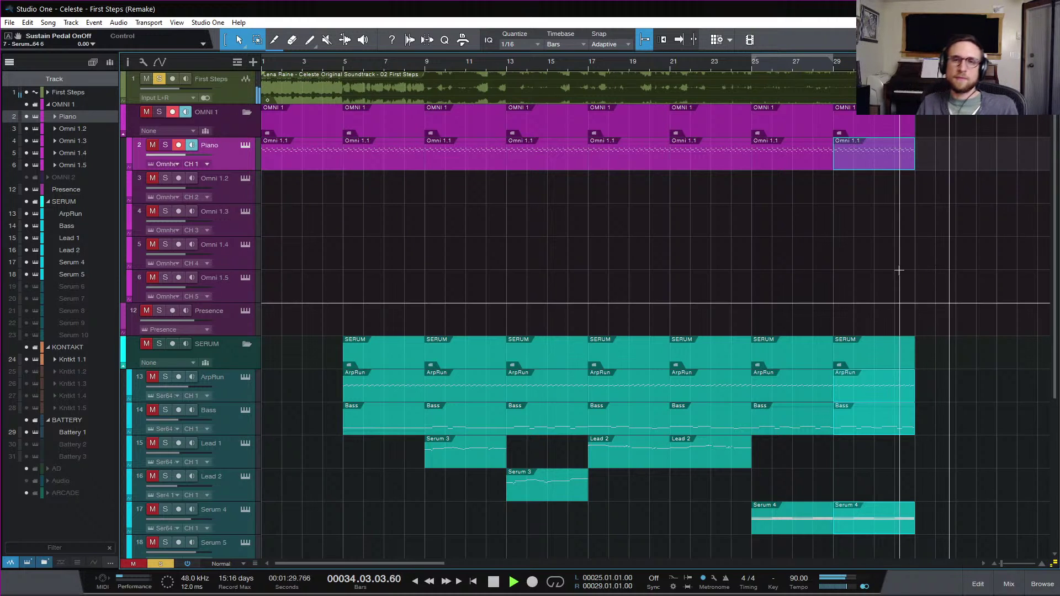
- Listen on to the soloed reference track beyond the duplicated parts and stop playback
scroll(906, 243, right, 1)
scroll(906, 243, right, 9)
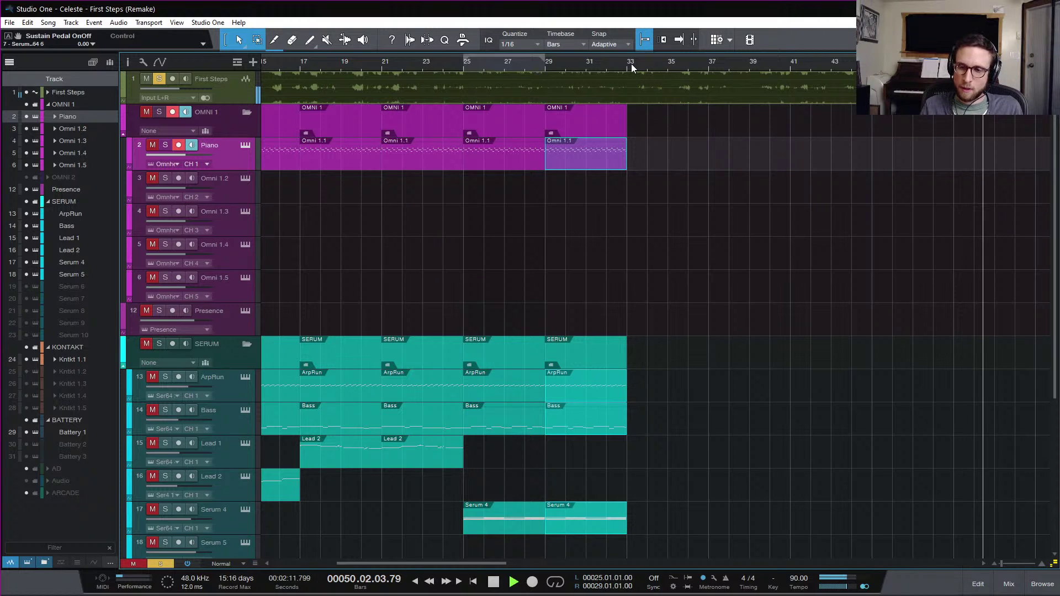
key(f)
key(space)
scroll(616, 259, left, 6)
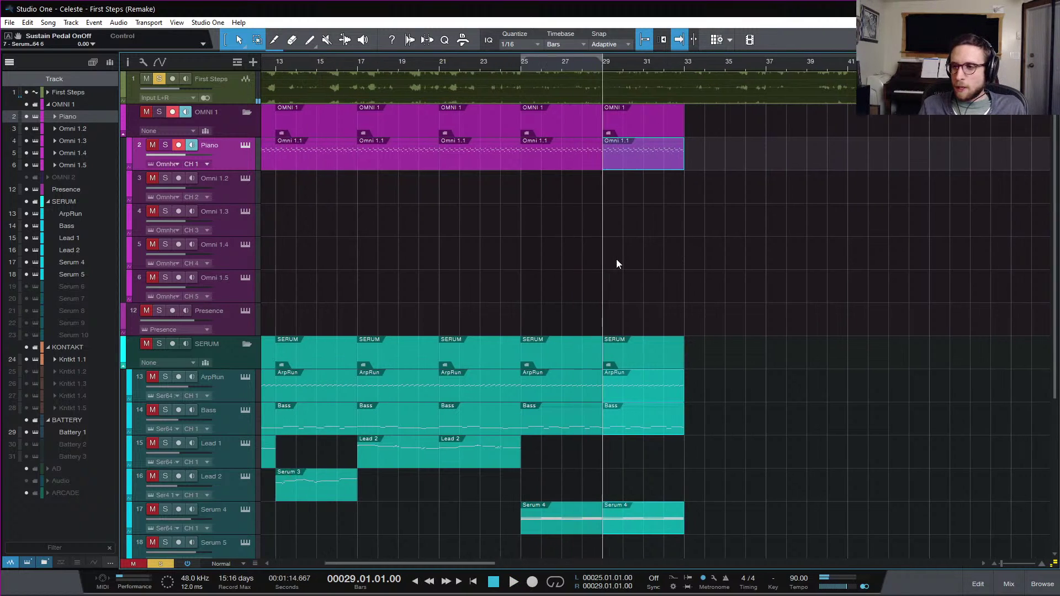
- Unsolo the First Steps track and play the remake from bar 25 through the duplicated parts
click(664, 66)
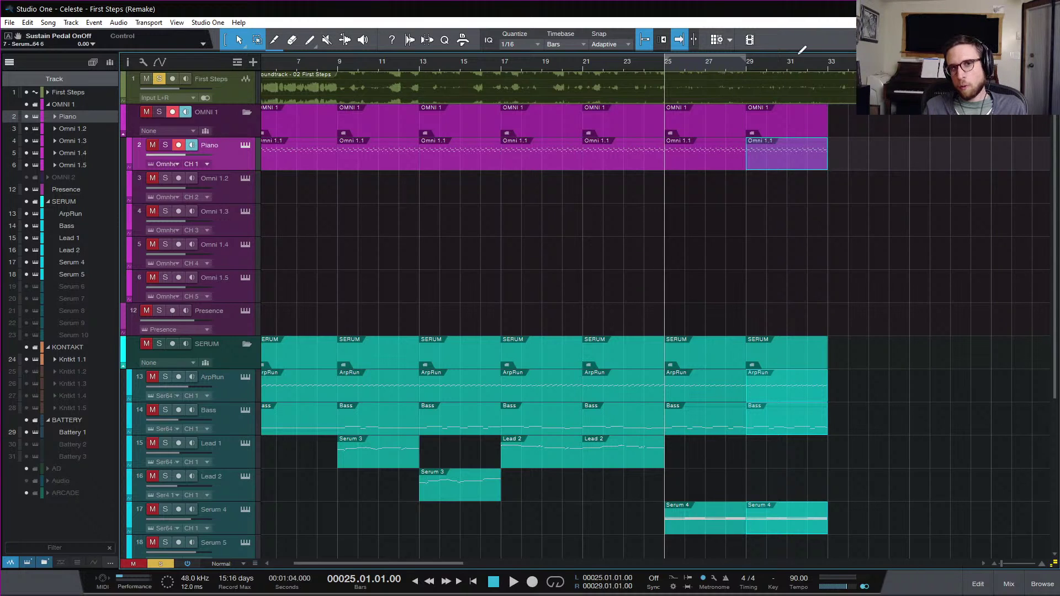
click(159, 79)
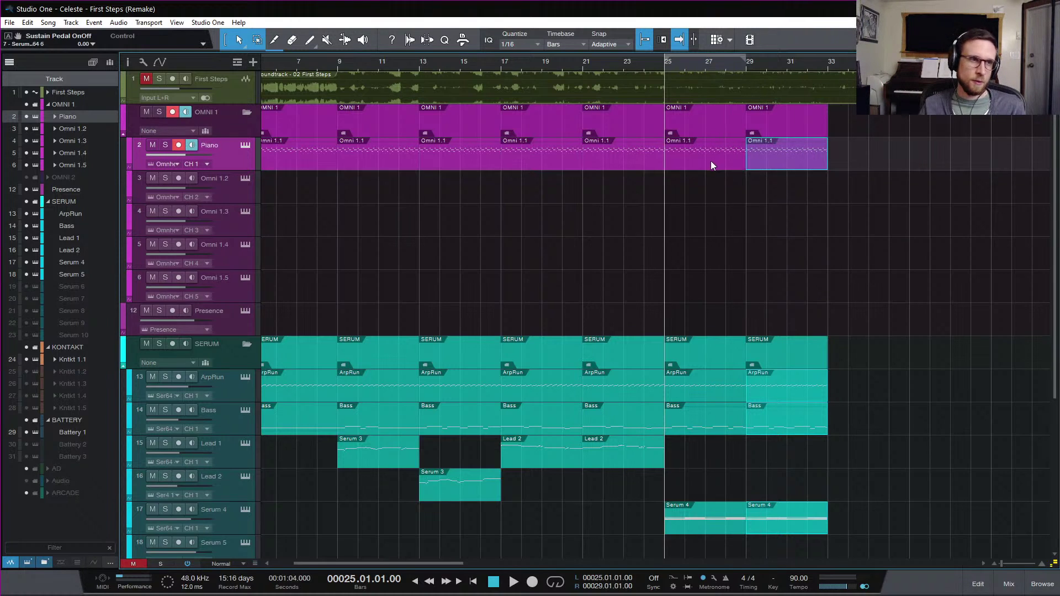
key(space)
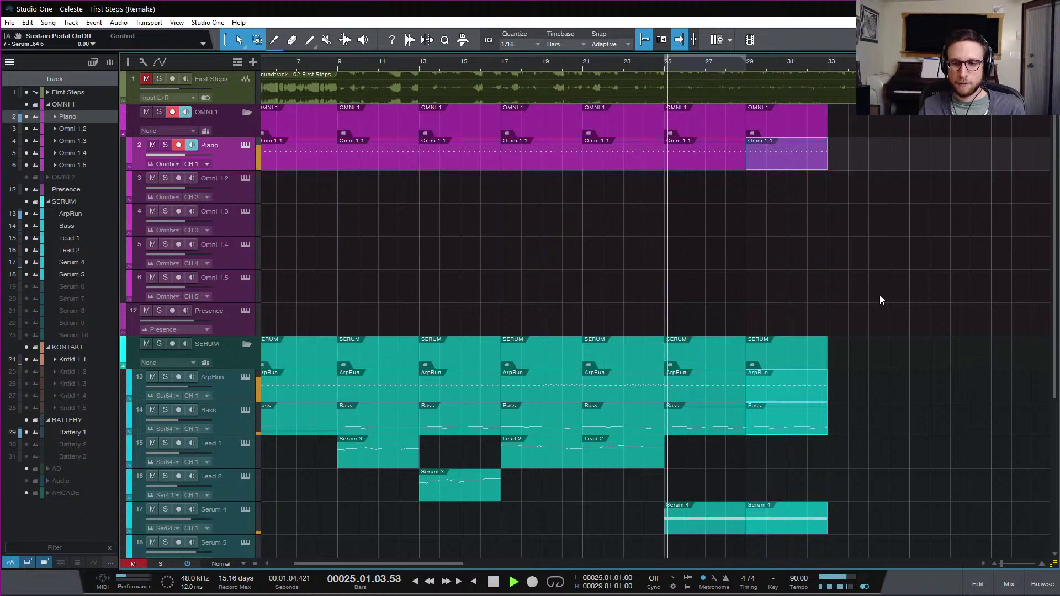
scroll(892, 284, down, 5)
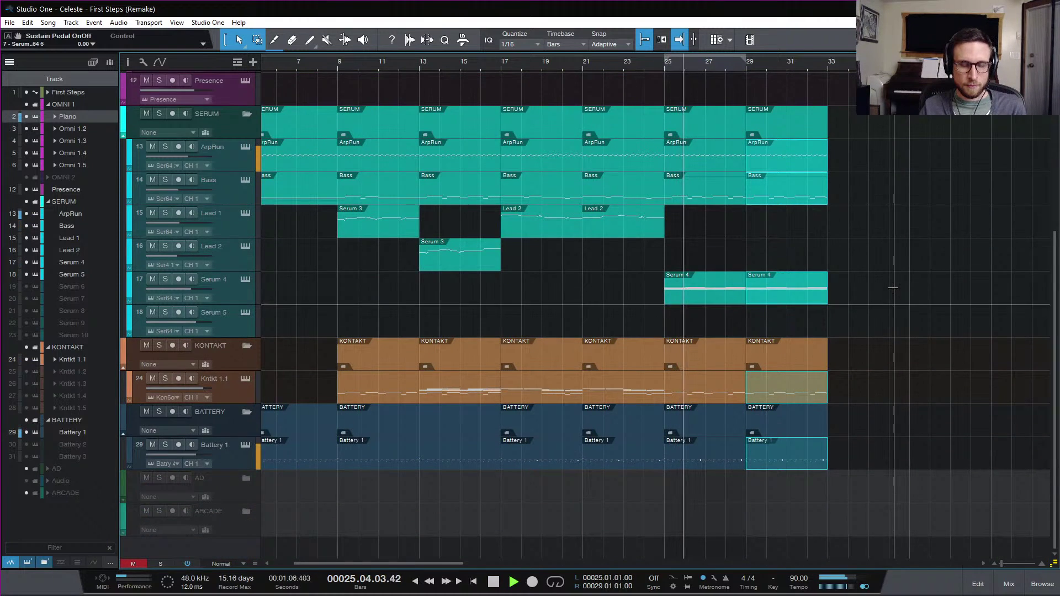
scroll(891, 285, up, 5)
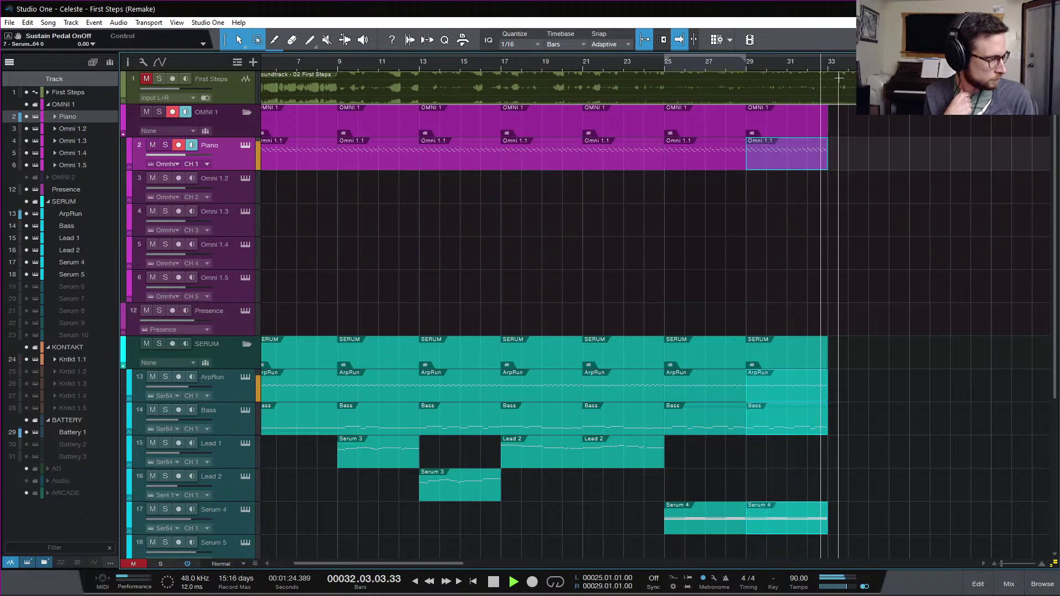
key(space)
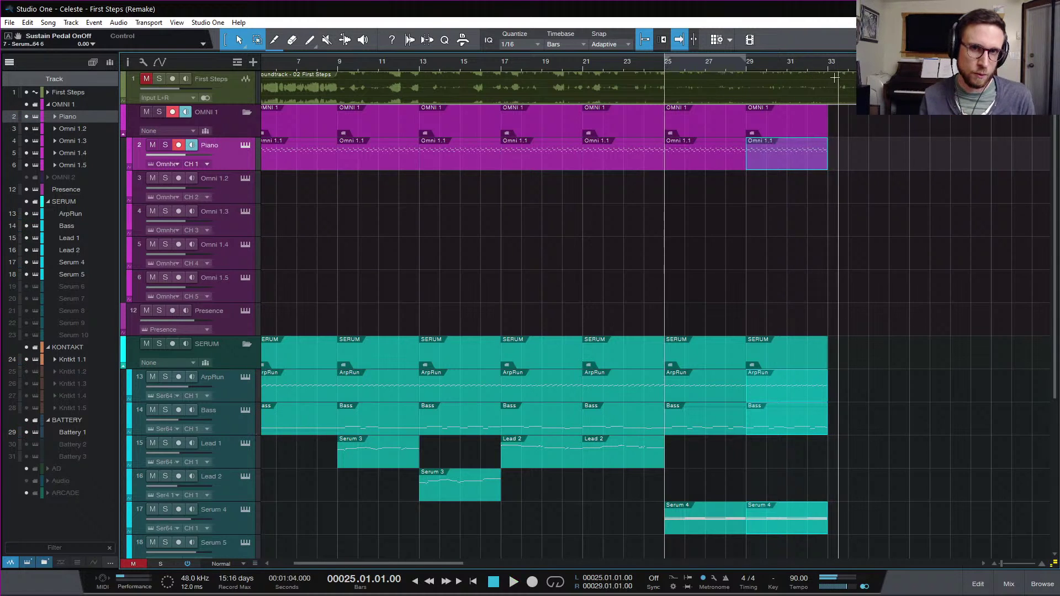
- Solo the First Steps reference track and play it from bar 33
click(829, 62)
click(231, 91)
key(s)
key(space)
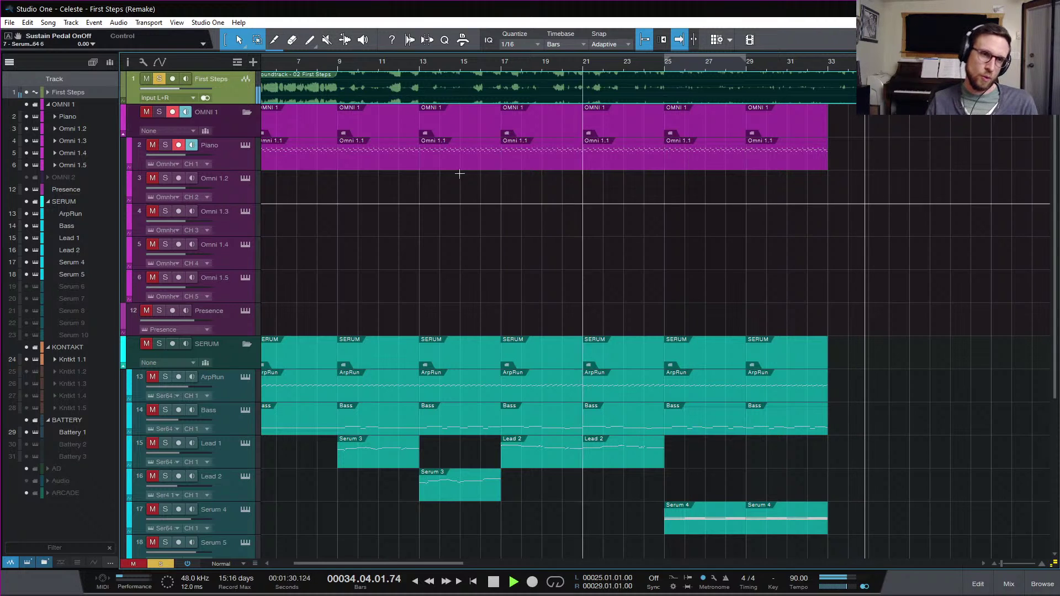
- Stop playback and solo the Piano track alongside the reference track
click(237, 159)
key(space)
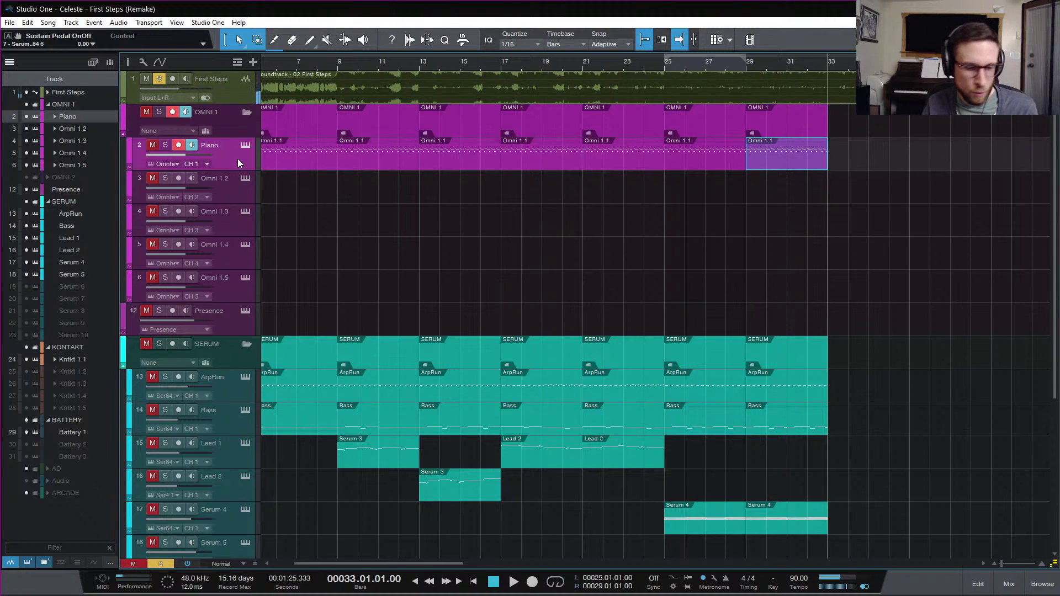
click(165, 146)
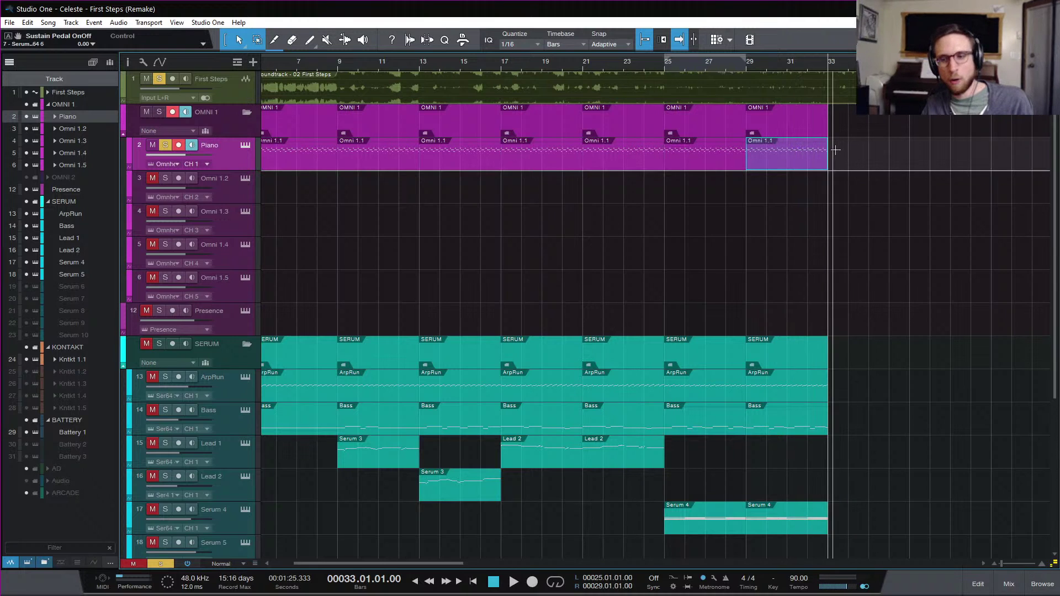
- Copy the parts of bars 9 to 24 on all tracks so the copies start at bar 33
scroll(865, 225, down, 6)
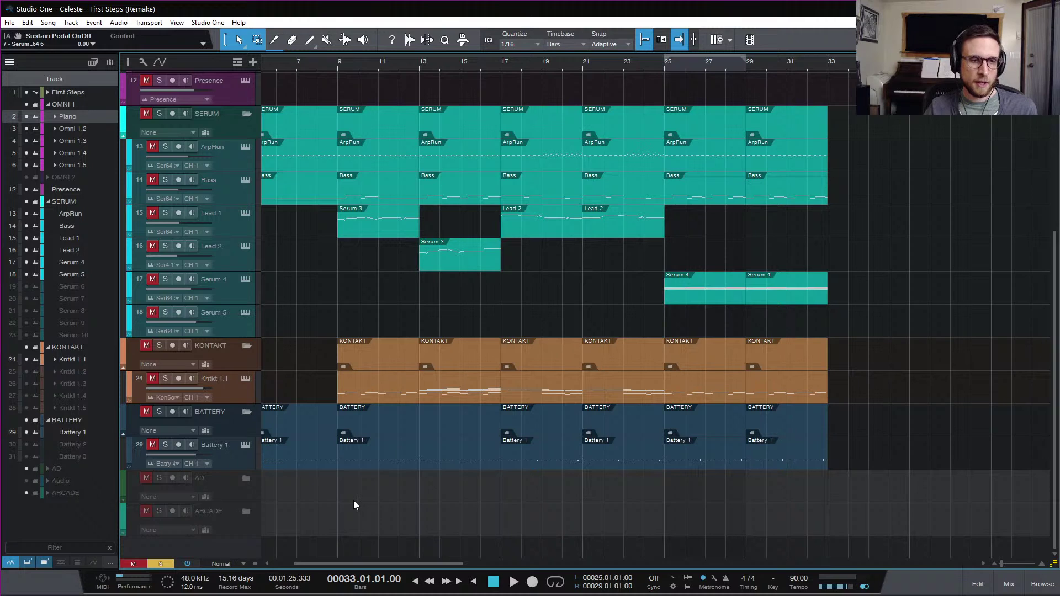
drag(357, 500, 641, 154)
drag(399, 159, 859, 164)
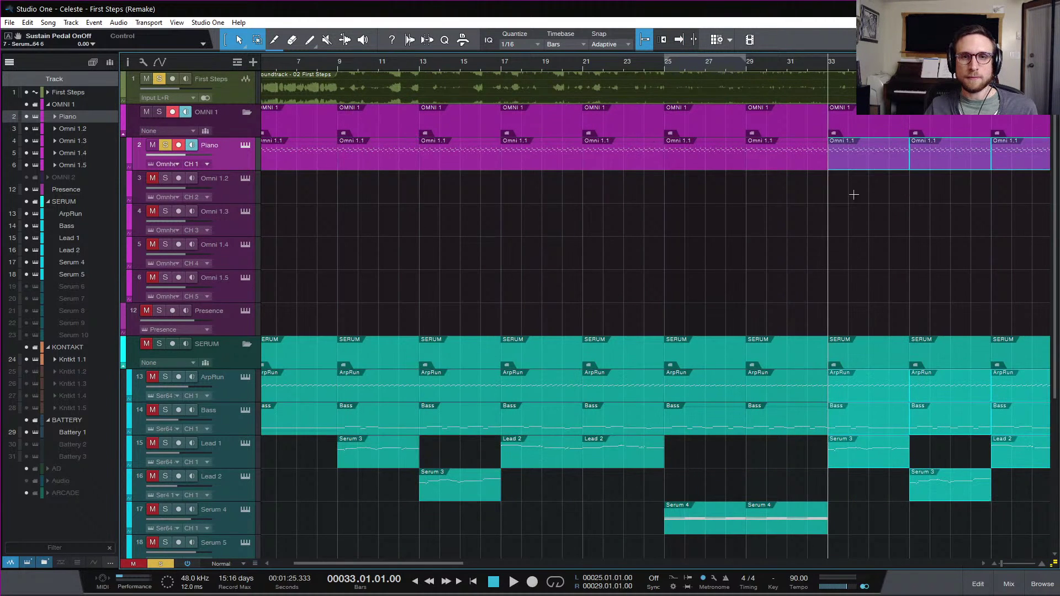
scroll(831, 266, right, 5)
scroll(683, 257, down, 4)
scroll(683, 257, down, 3)
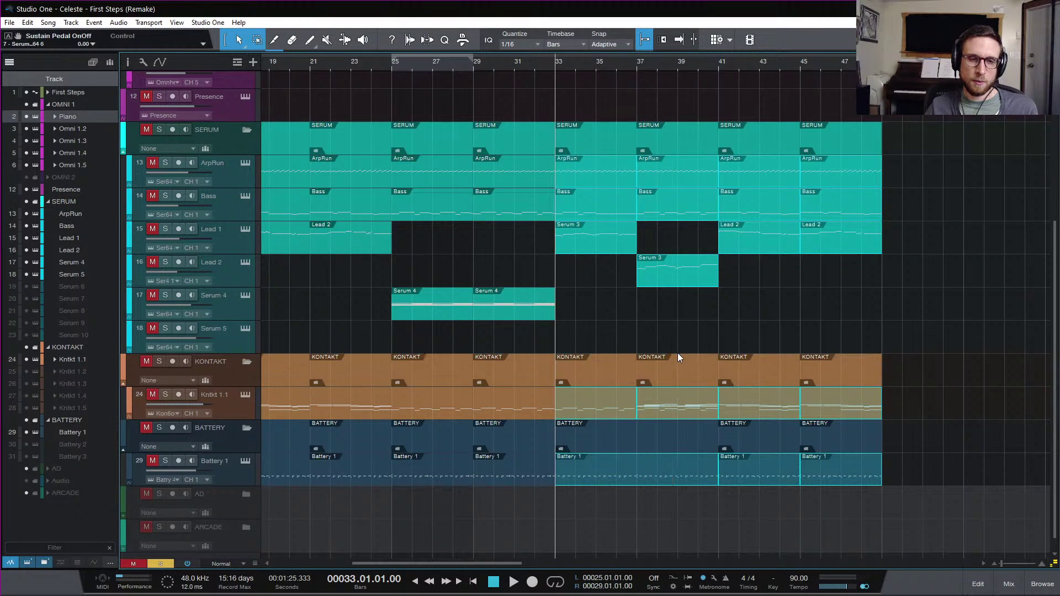
- Select the copied parts from bar 33 onward across all tracks and open them together in the note editor
click(921, 480)
drag(907, 420, 561, 164)
double_click(602, 164)
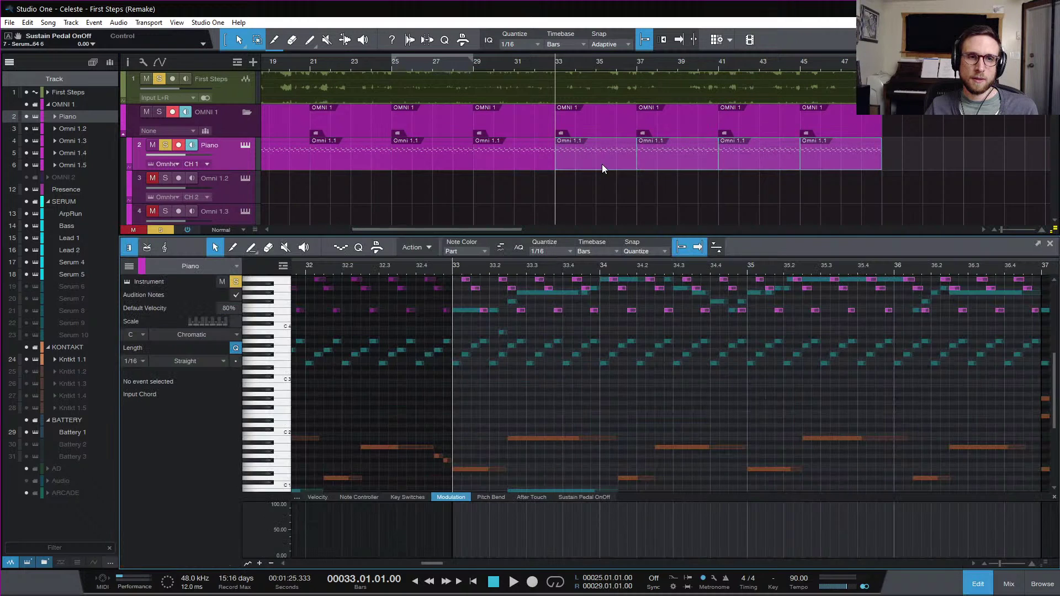
- Select all notes from bar 33 onward across the open parts and transpose them up three semitones
key(w)
key(w)
key(w)
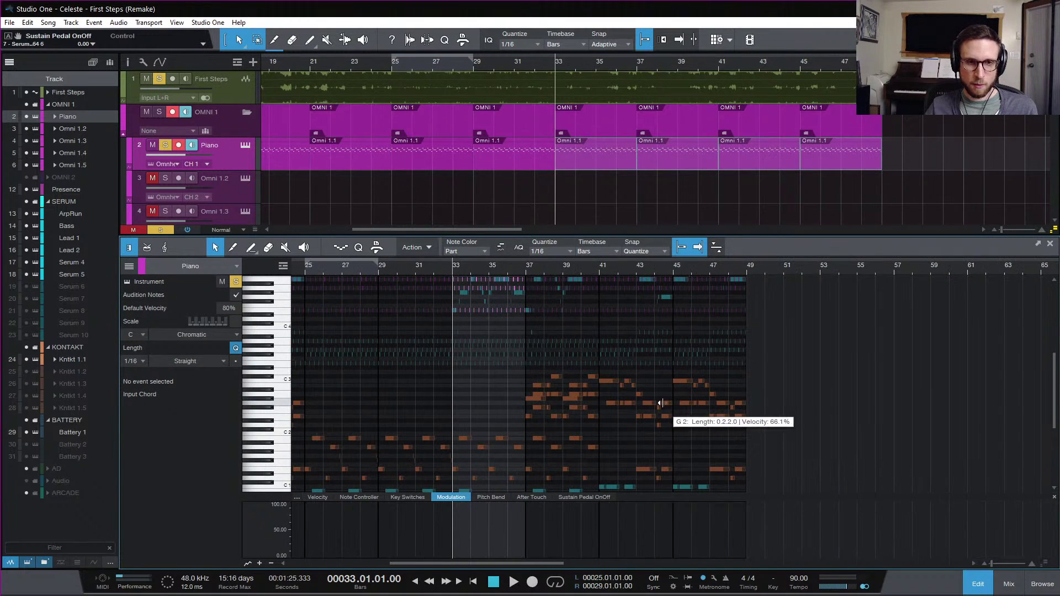
scroll(790, 463, up, 5)
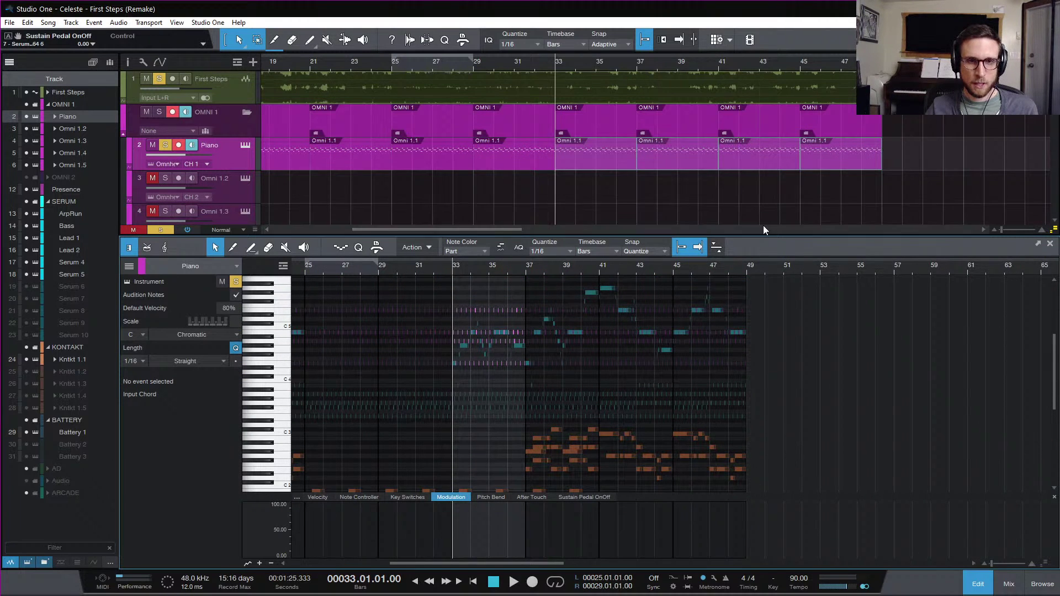
drag(765, 236, 772, 79)
drag(852, 152, 456, 592)
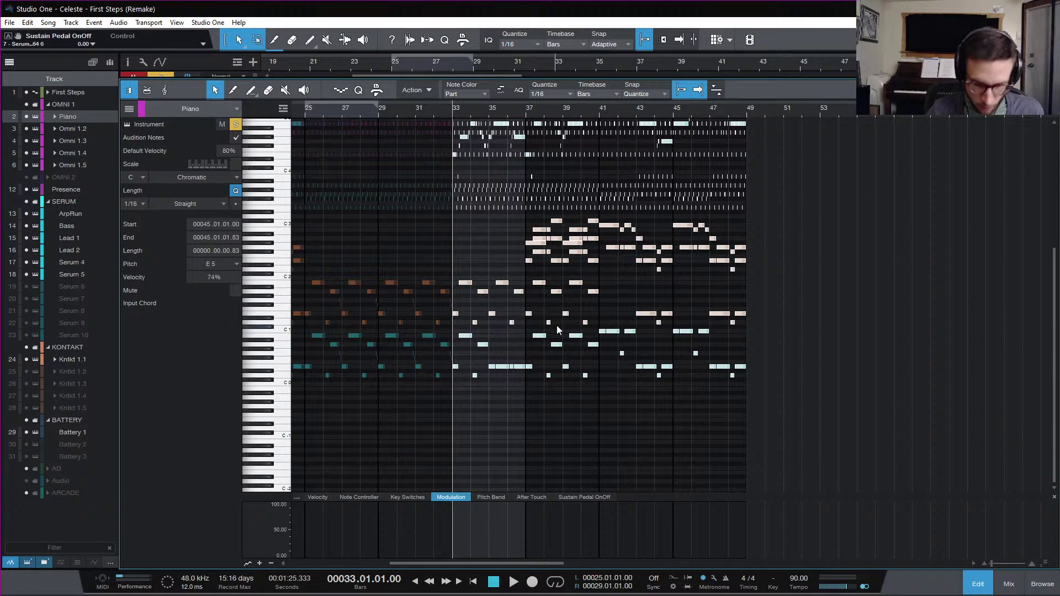
key(e)
key(e)
key(e)
key(e)
scroll(489, 234, up, 2)
scroll(488, 238, up, 5)
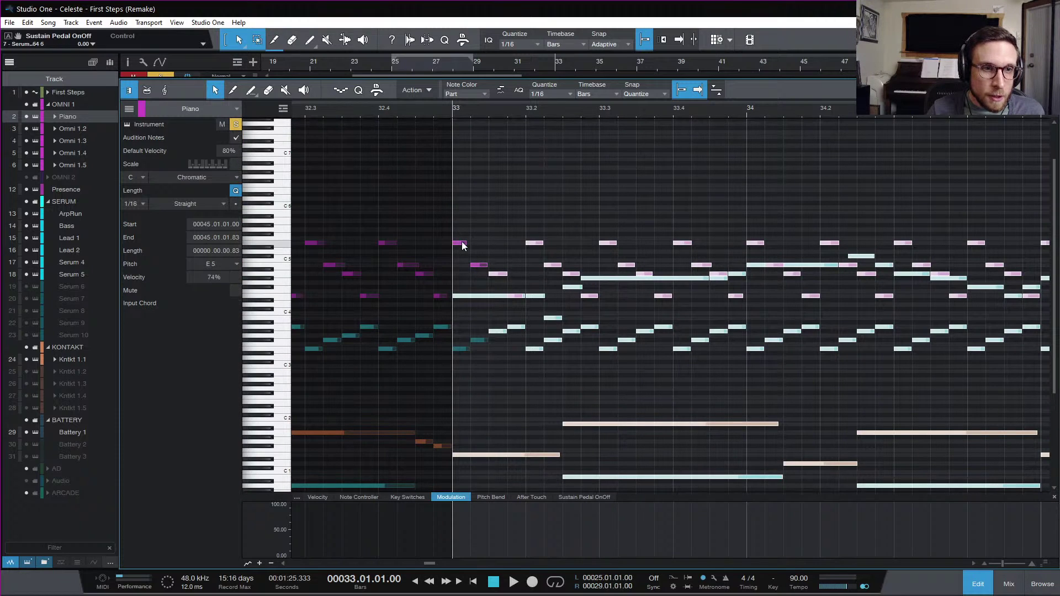
click(481, 340)
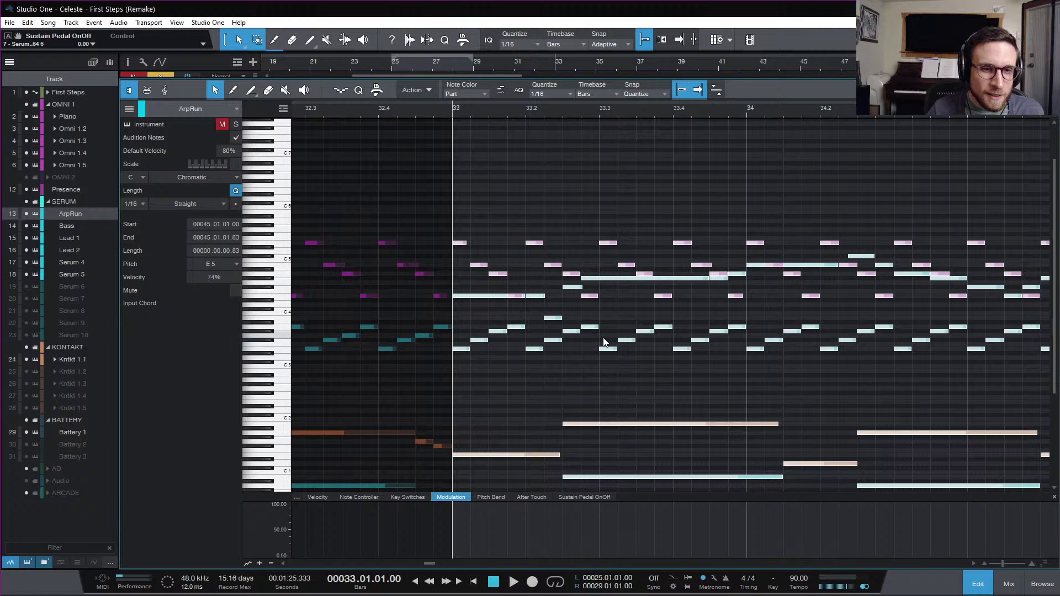
scroll(605, 334, down, 2)
scroll(607, 325, down, 5)
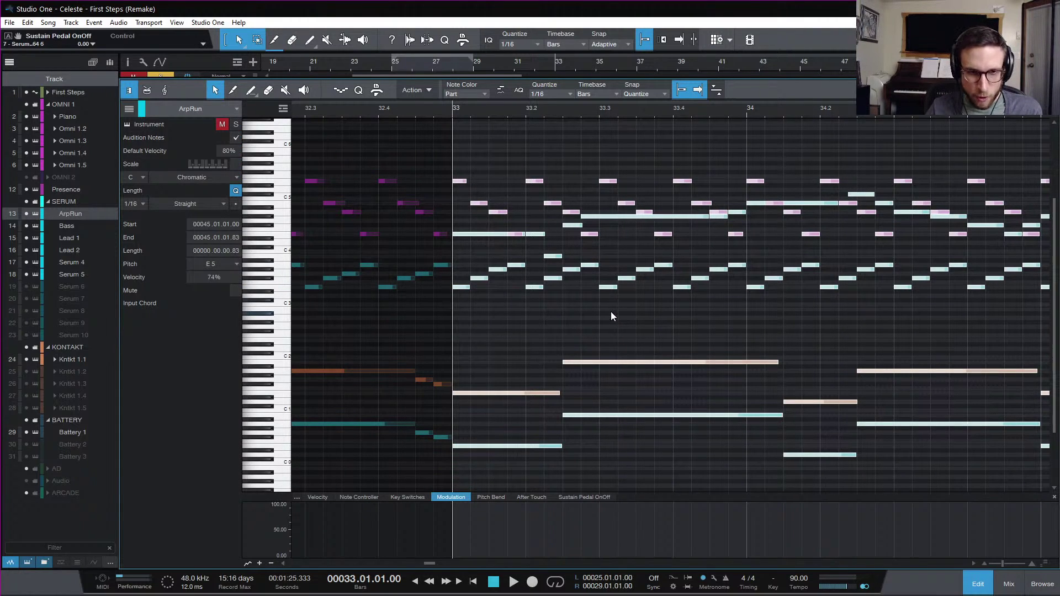
key(Up)
key(Up)
key(Up)
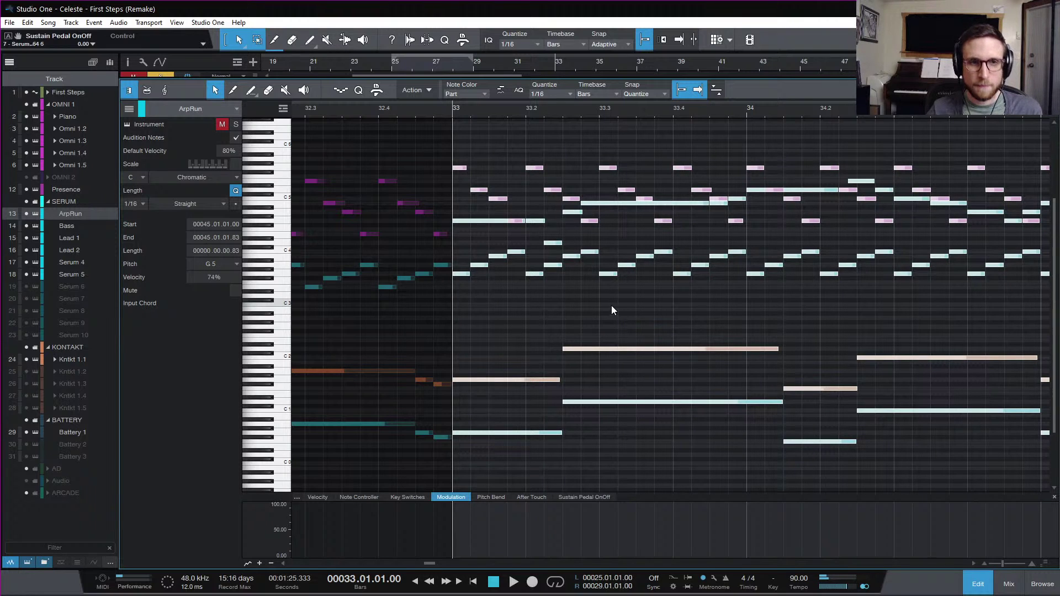
click(980, 588)
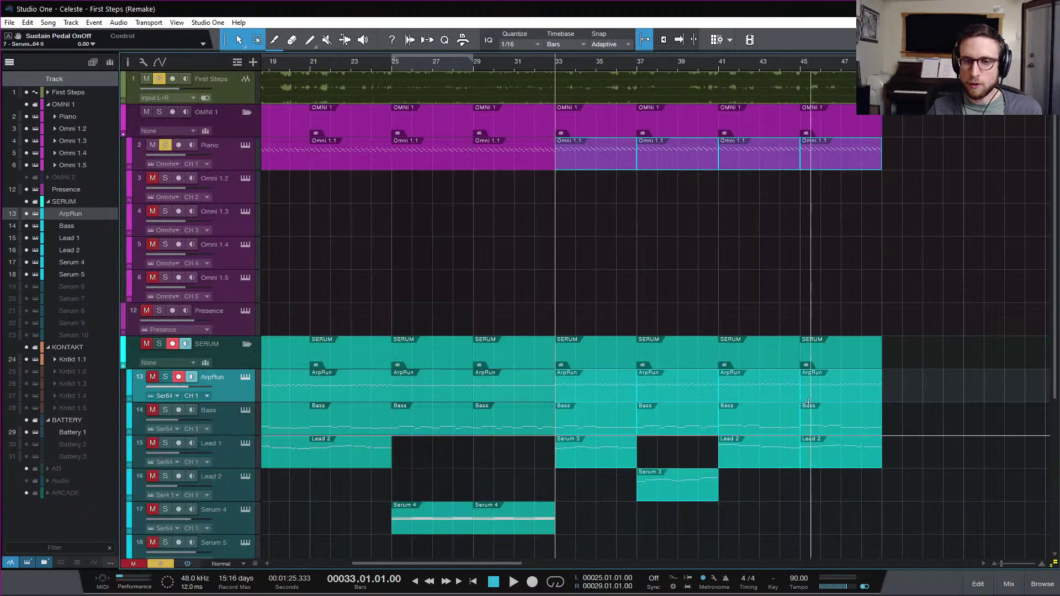
- Clear the solos on the First Steps and Piano tracks and play the full arrangement from bar 33
key(space)
key(space)
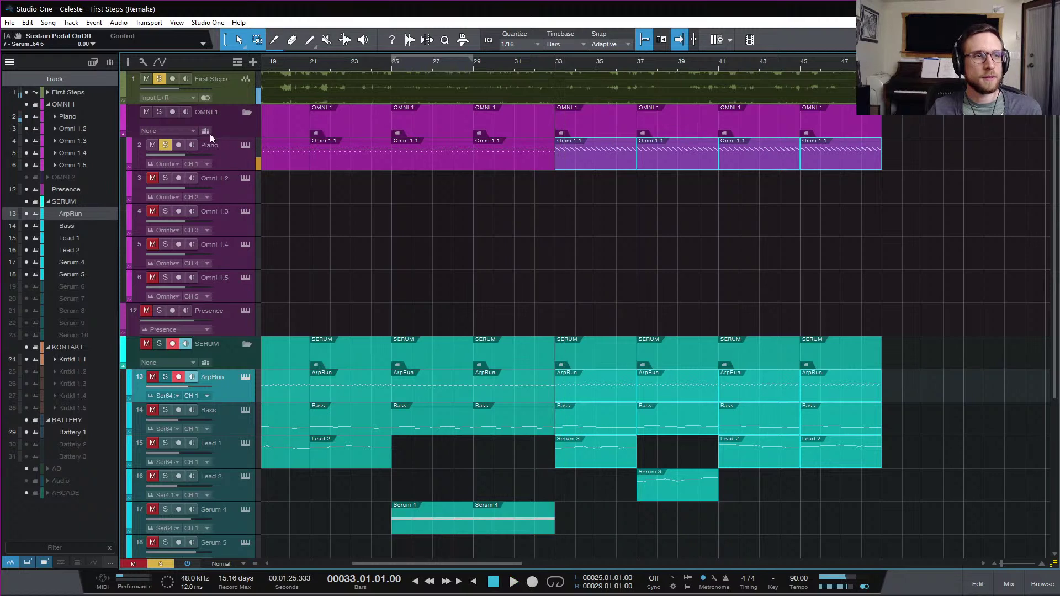
key(s)
key(shift+s)
key(space)
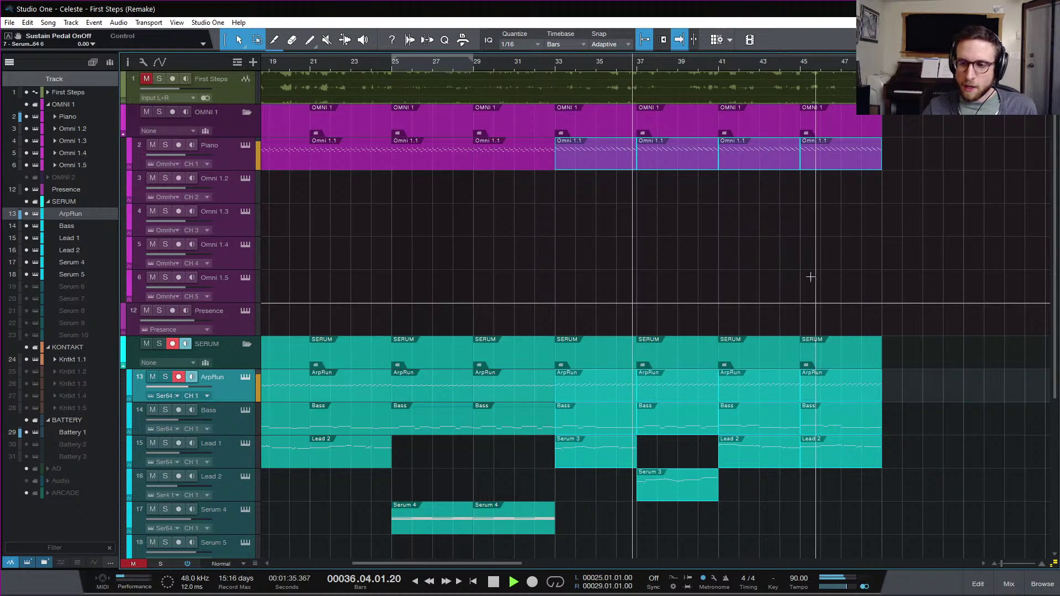
right_click(589, 393)
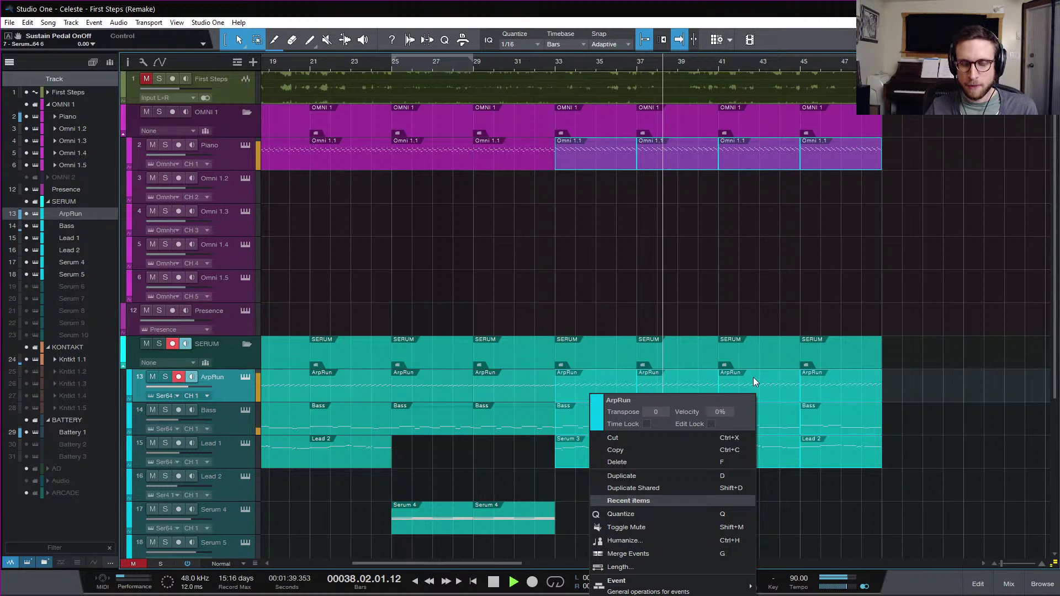
key(space)
click(917, 284)
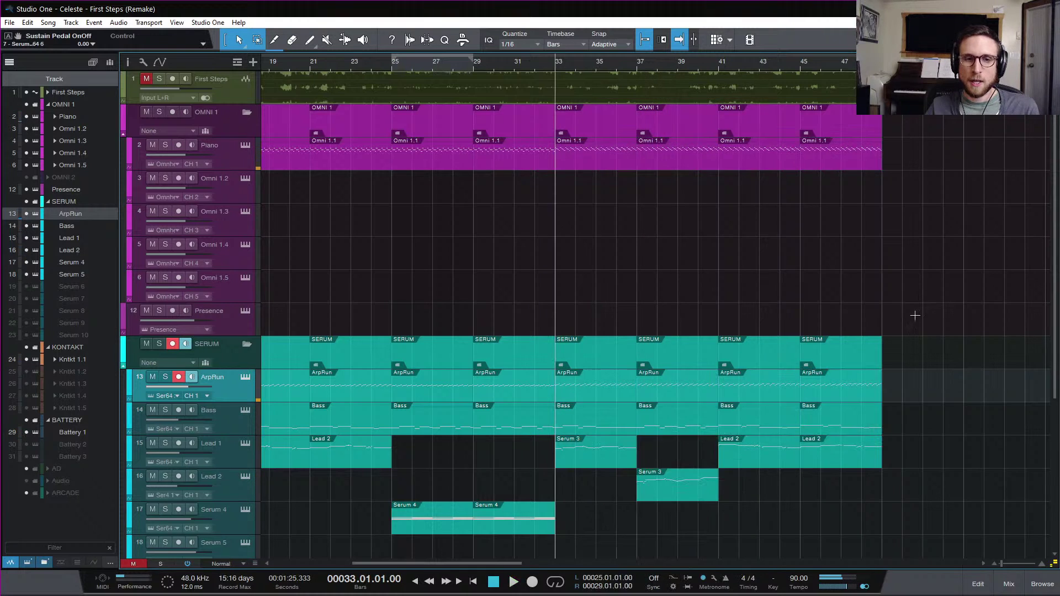
- Check the transpose setting of the ArpRun part at bar 33 and view its notes in the note editor
right_click(601, 397)
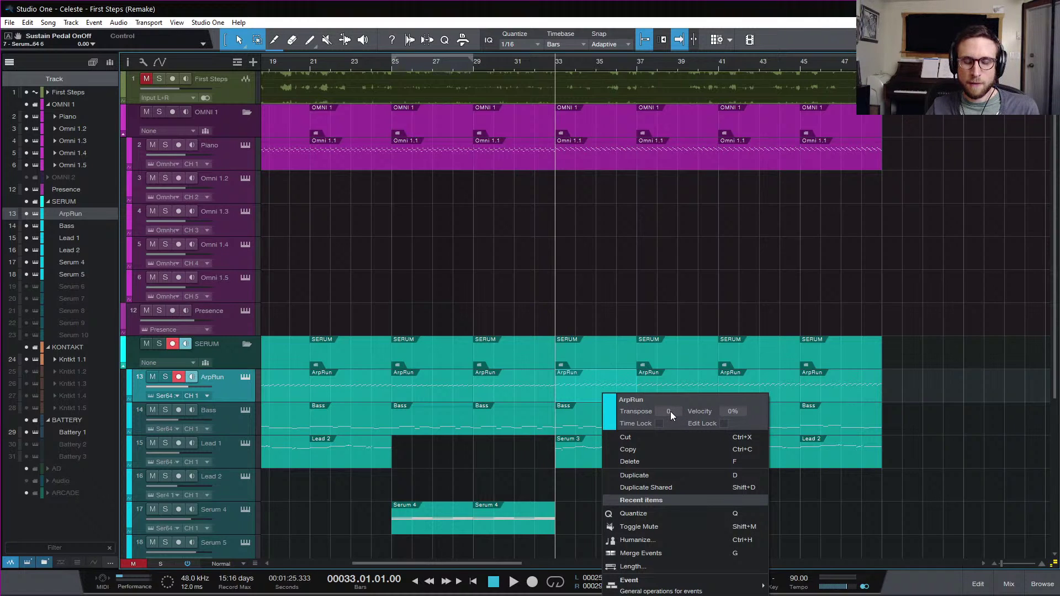
click(574, 385)
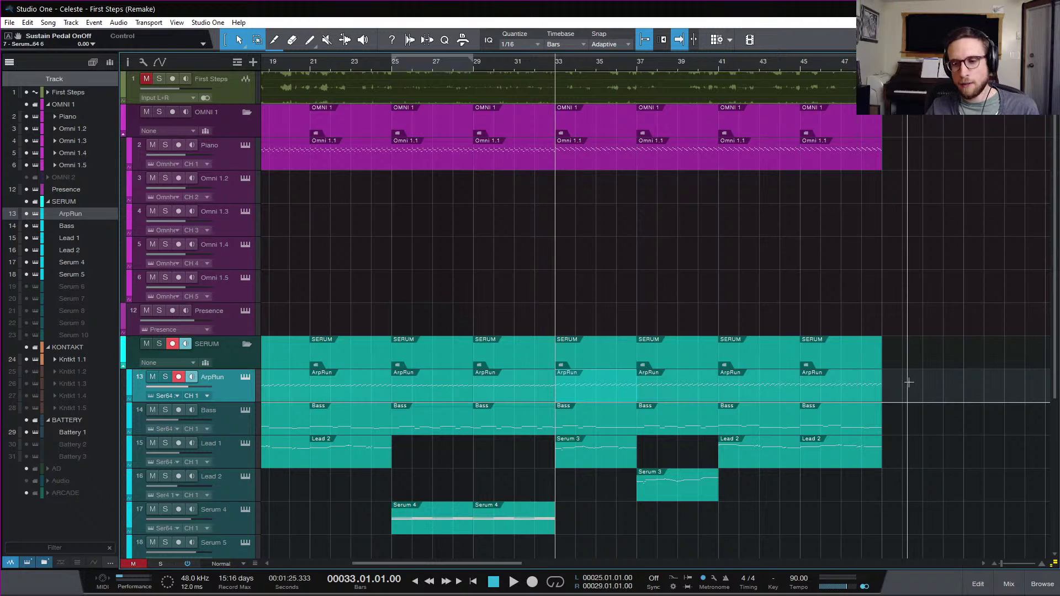
double_click(574, 398)
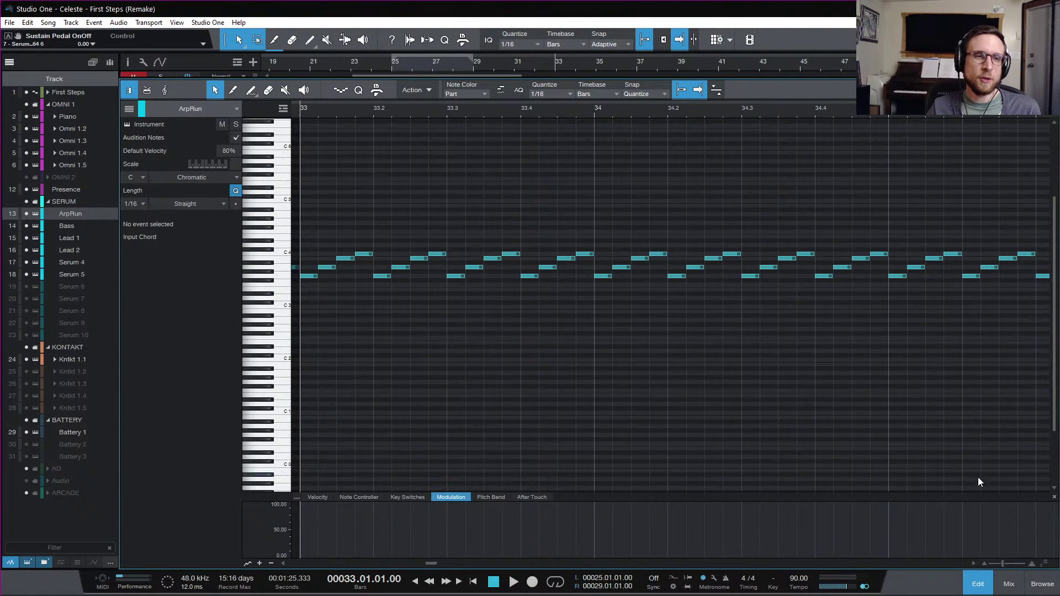
click(976, 584)
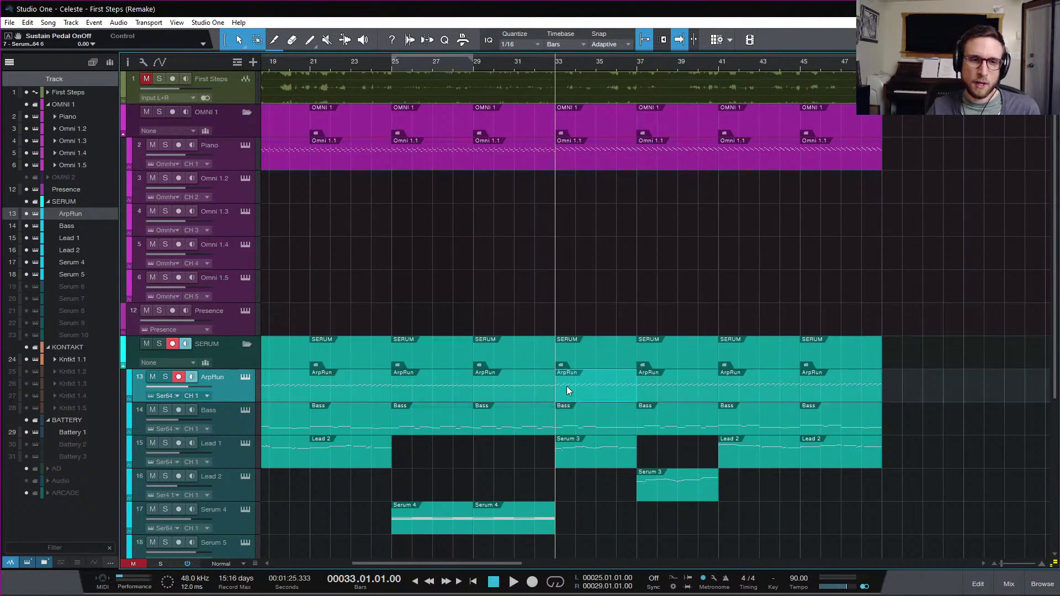
scroll(873, 364, down, 5)
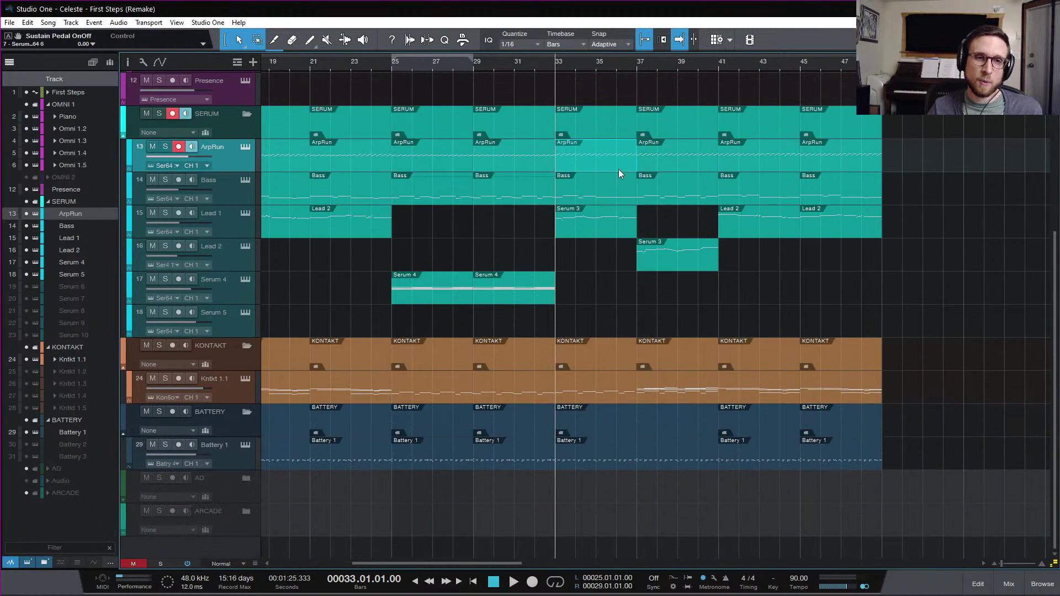
right_click(619, 172)
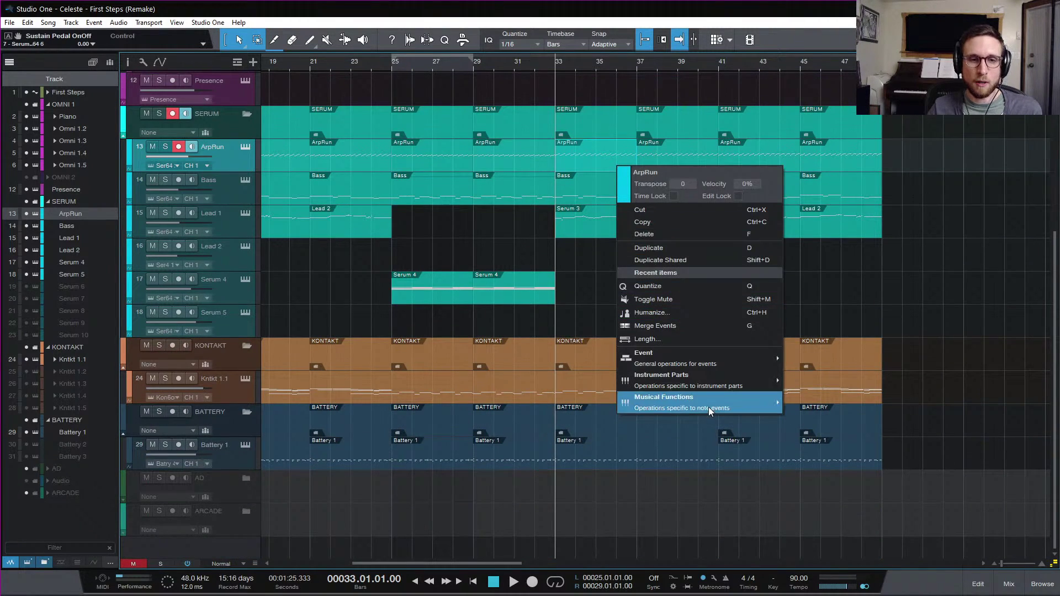
mouse_move(708, 403)
click(860, 436)
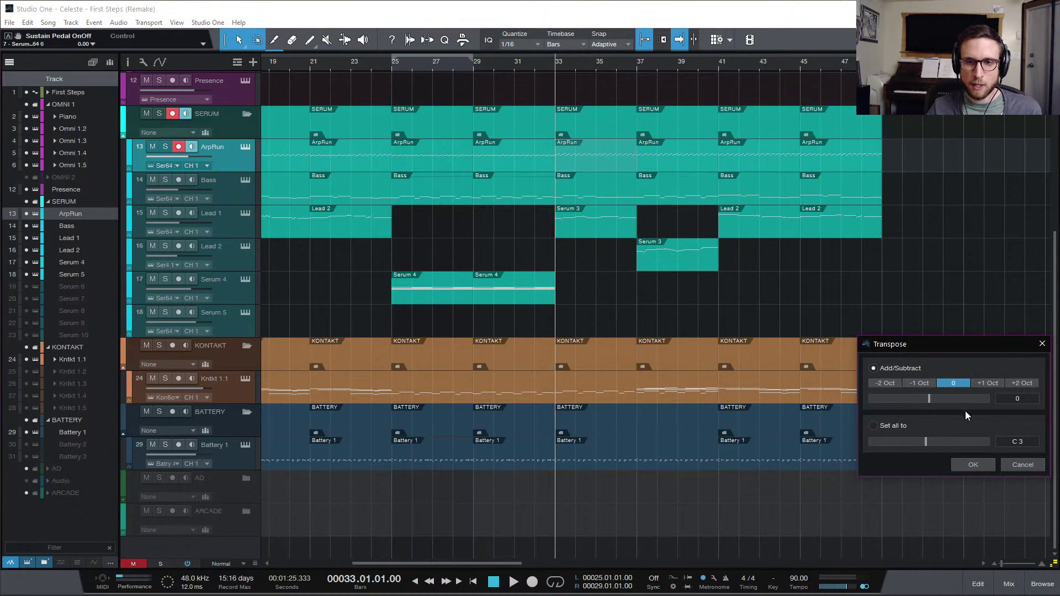
click(1022, 465)
click(913, 432)
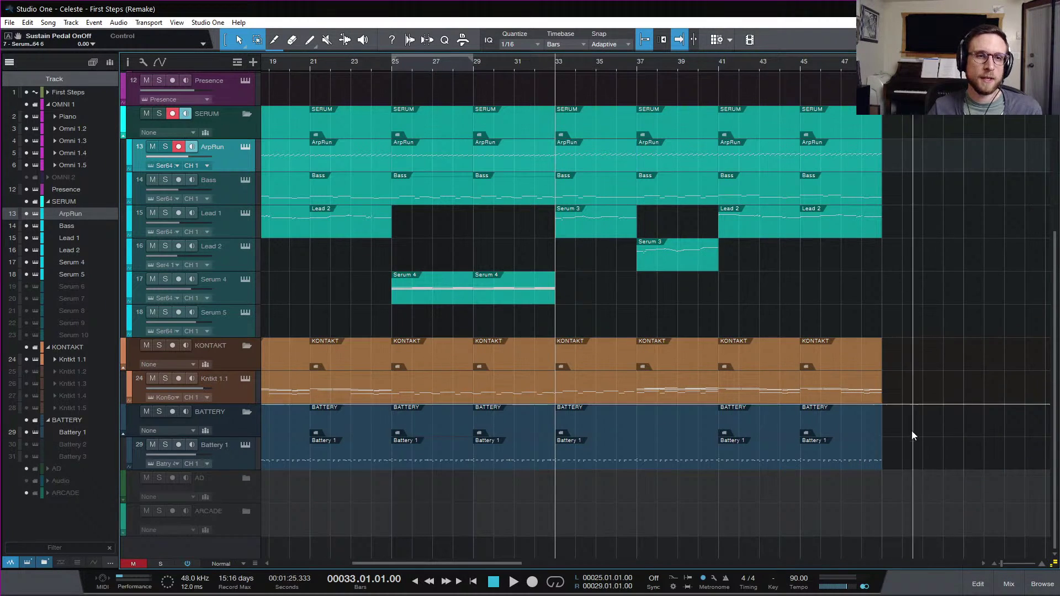
- Solo the First Steps reference track and listen to it from bar 33
scroll(914, 425, up, 6)
scroll(915, 414, down, 2)
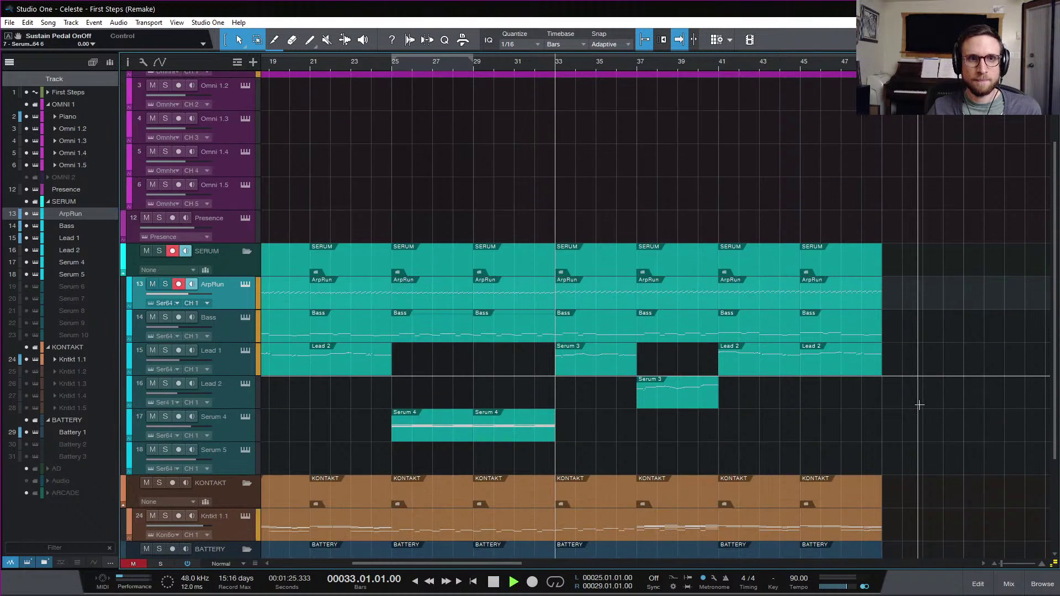
key(space)
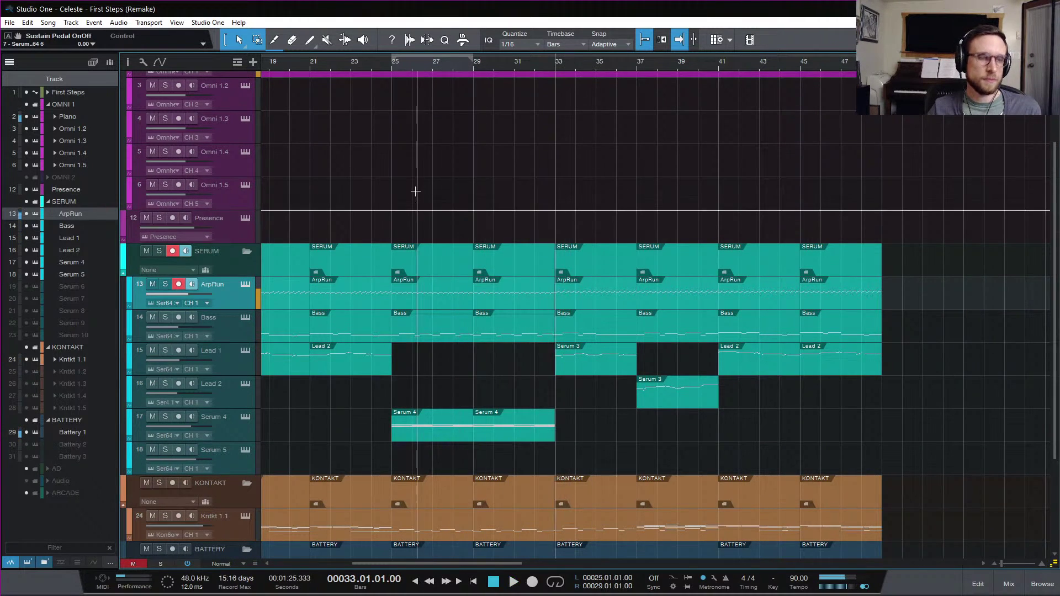
scroll(415, 191, up, 3)
click(238, 91)
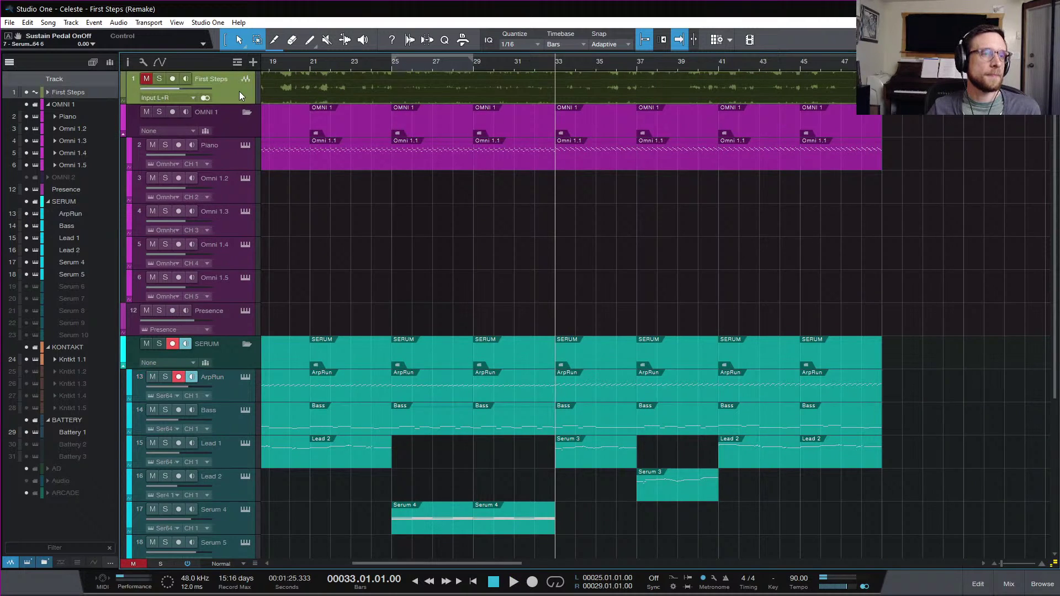
key(s)
key(space)
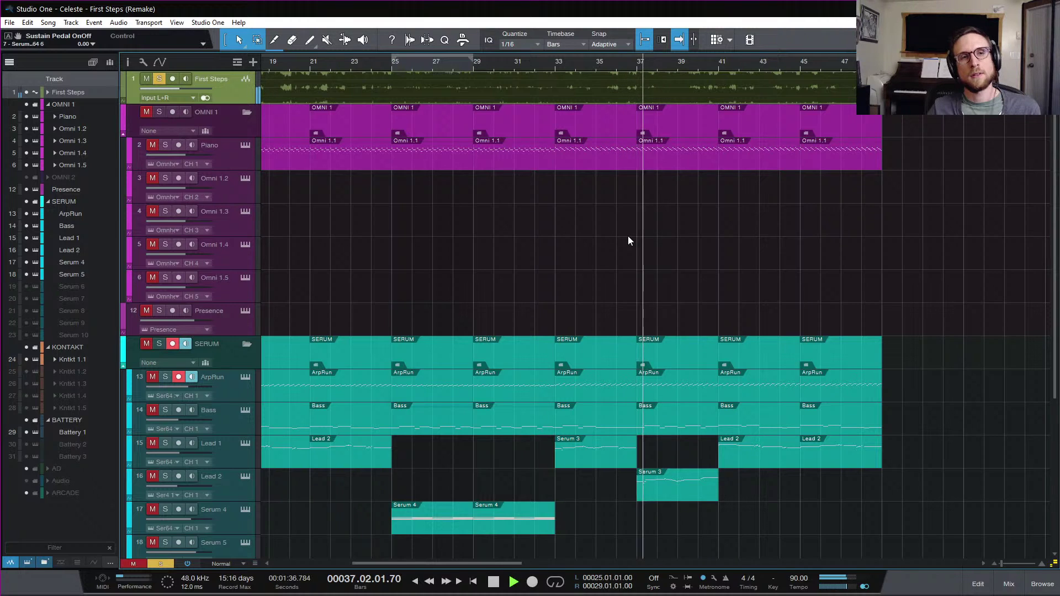
click(556, 65)
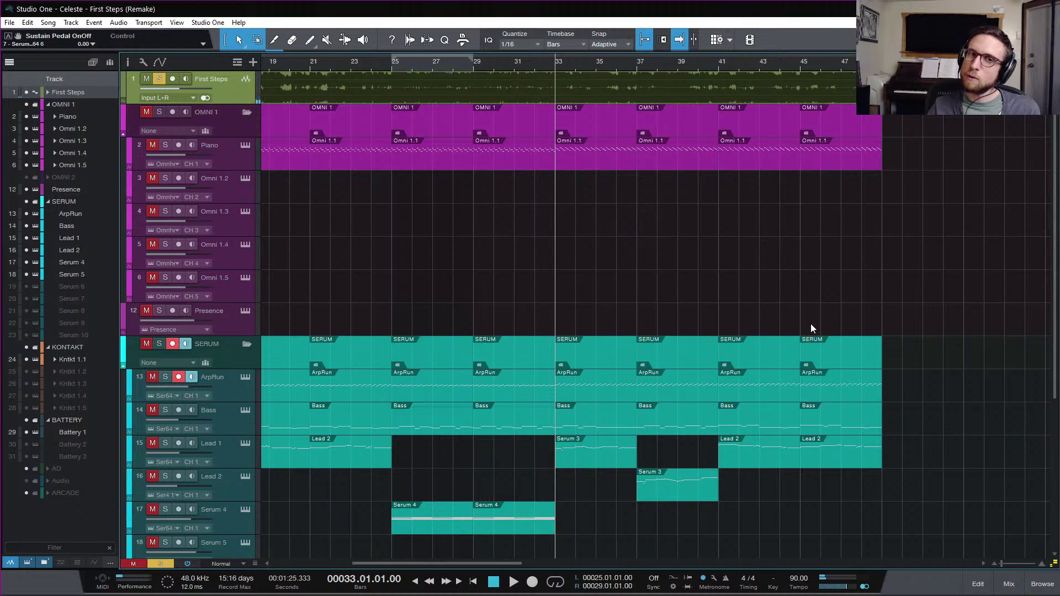
scroll(607, 502, down, 3)
scroll(585, 516, down, 1)
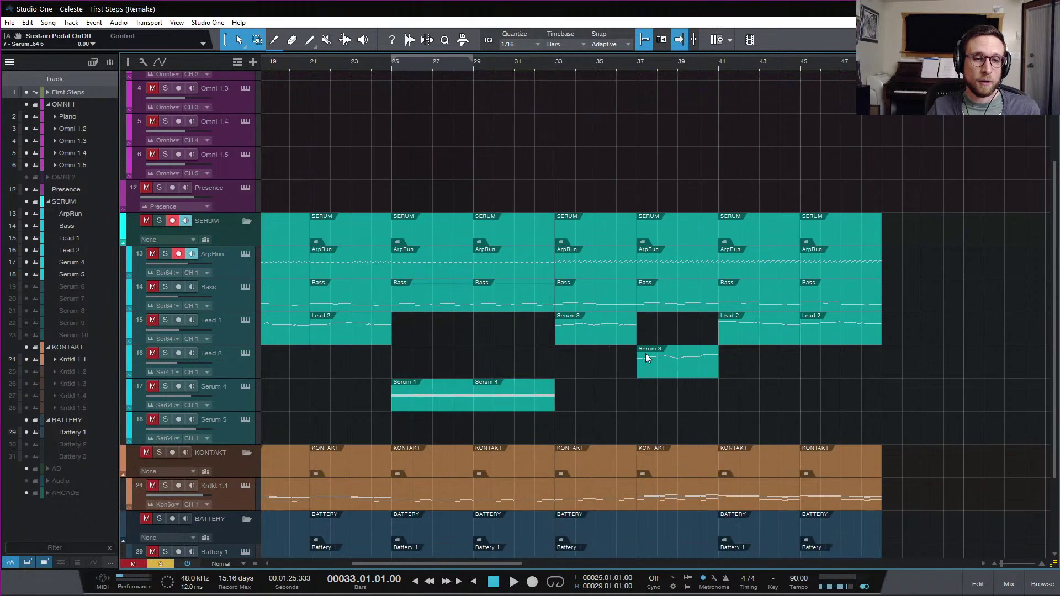
key(space)
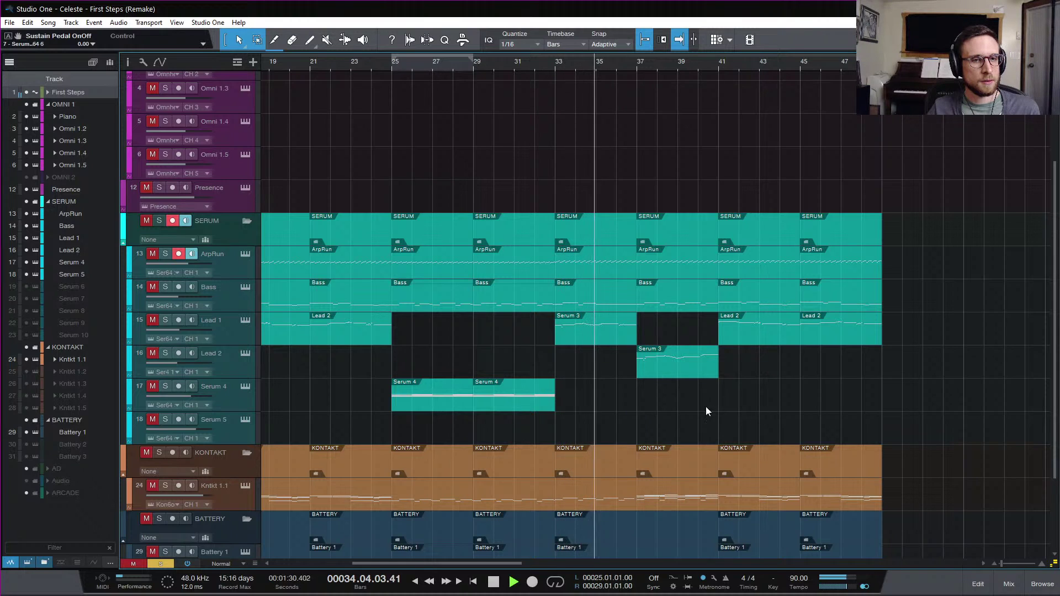
key(space)
- Create an empty part on the Serum 4 track from bar 33 to bar 37 and open it in the note editor
click(567, 399)
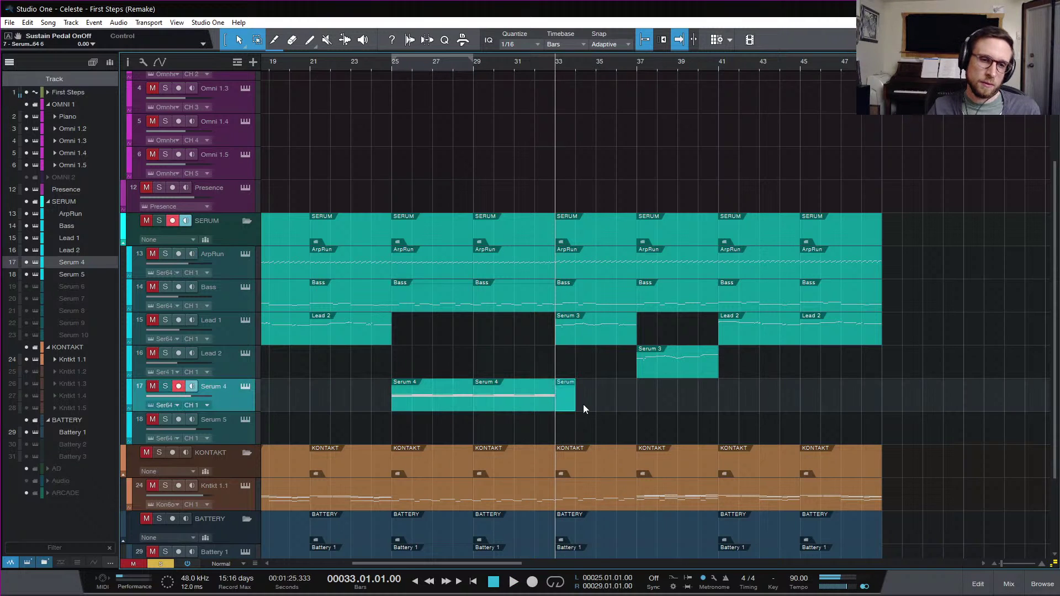
drag(582, 404, 636, 403)
double_click(605, 403)
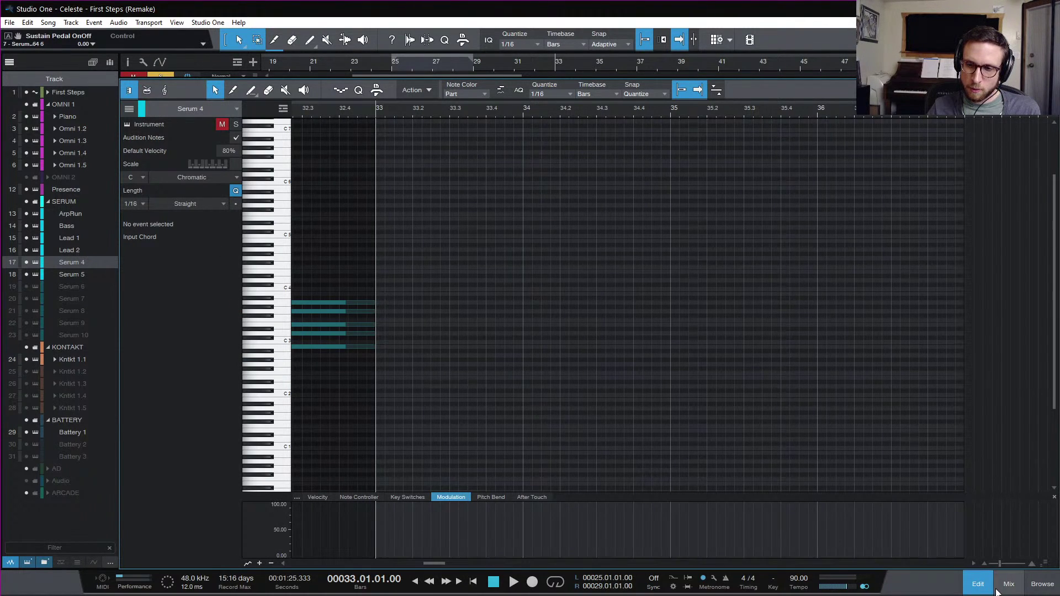
click(979, 589)
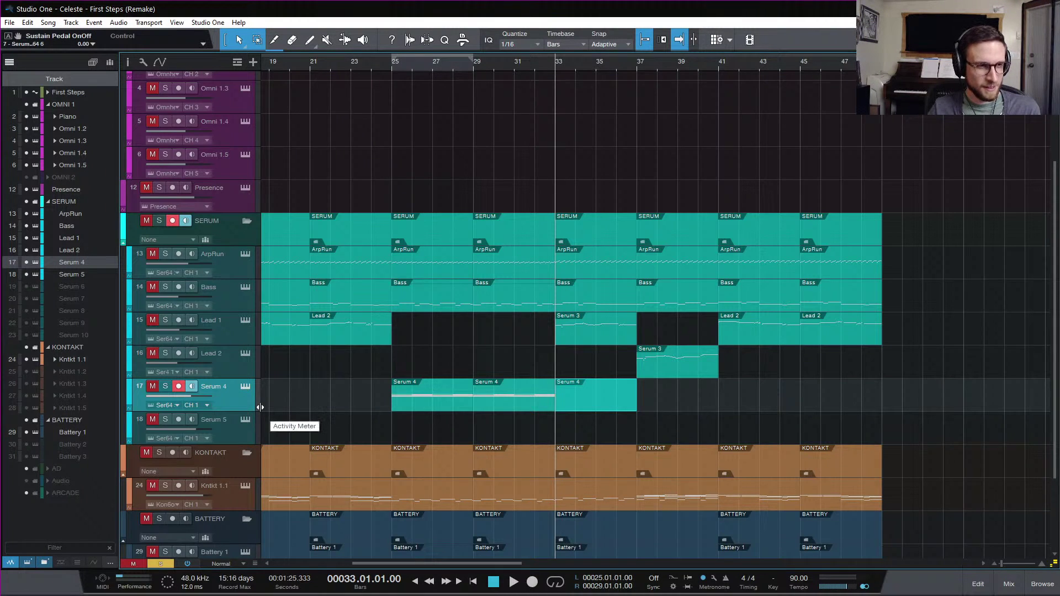
double_click(579, 407)
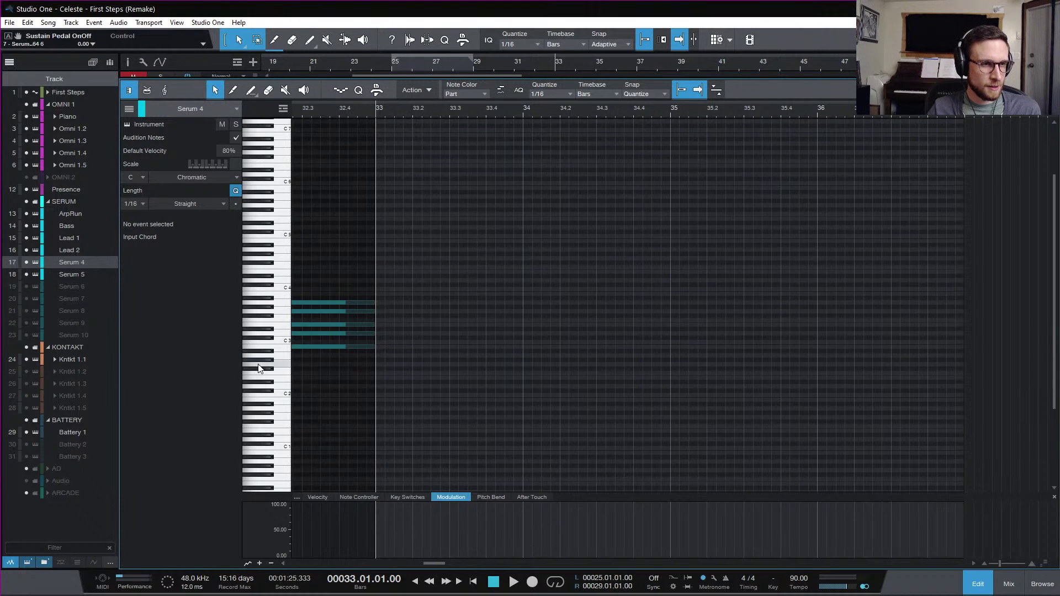
- Draw a four-bar G3 note from bar 33 to bar 37 in the Serum 4 part and close the note editor
click(378, 311)
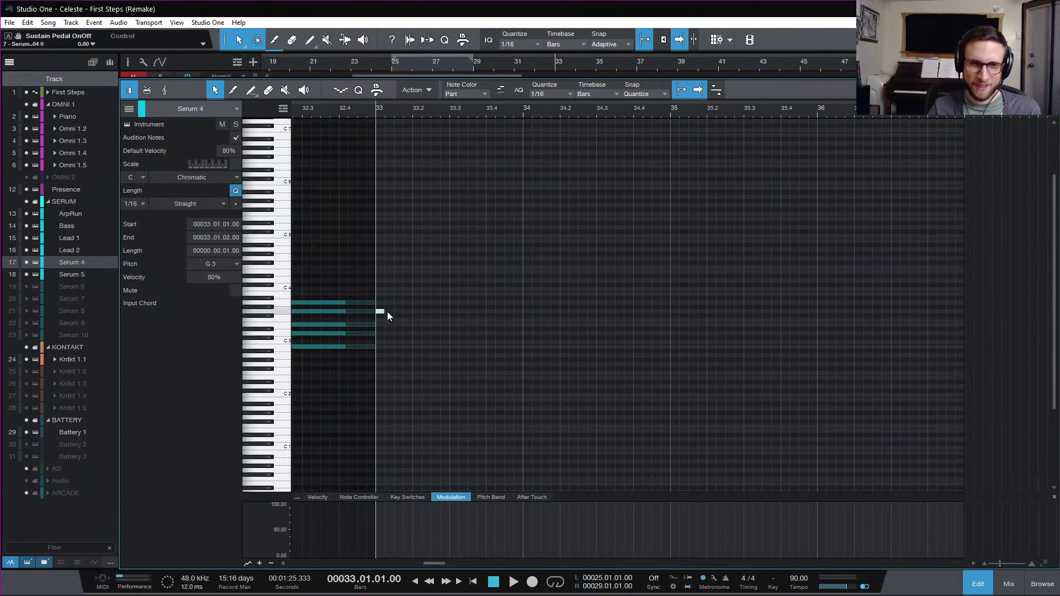
drag(397, 313, 963, 388)
drag(963, 313, 962, 324)
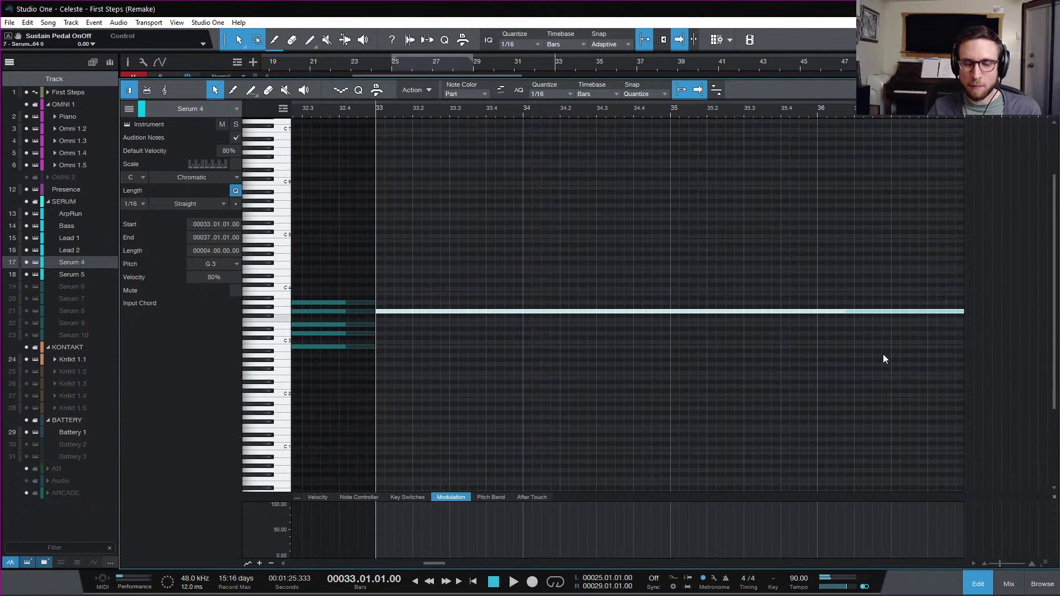
click(978, 583)
scroll(718, 227, up, 3)
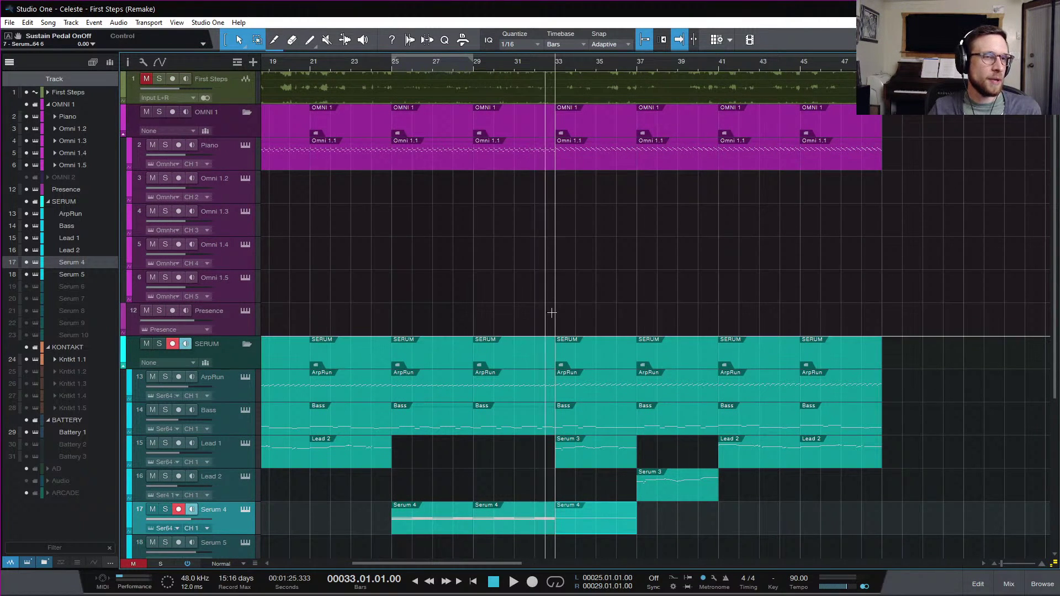
- Hide the track list beside the arrangement
scroll(538, 306, down, 5)
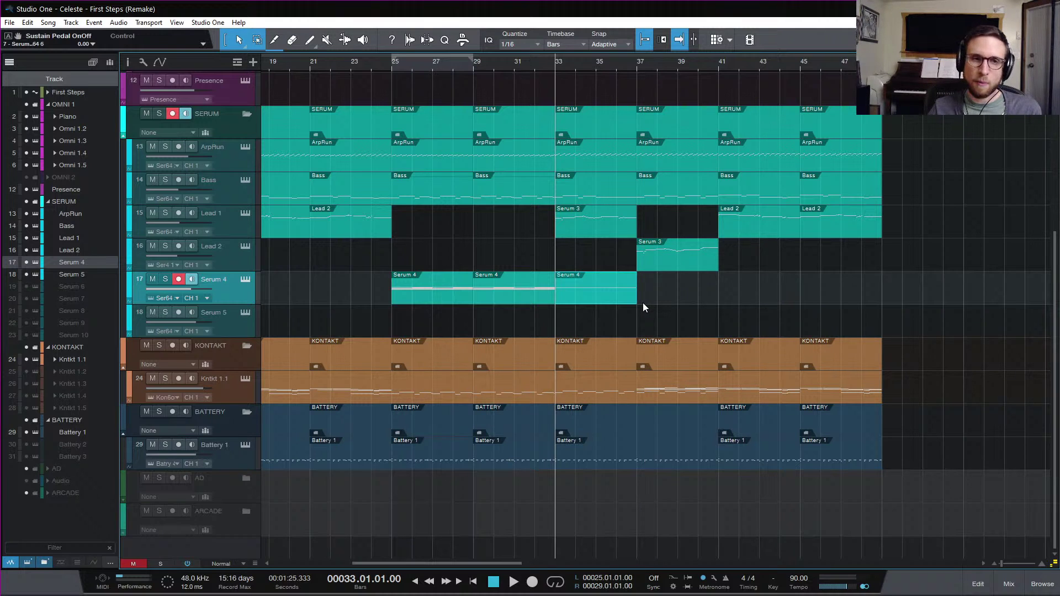
scroll(643, 306, up, 5)
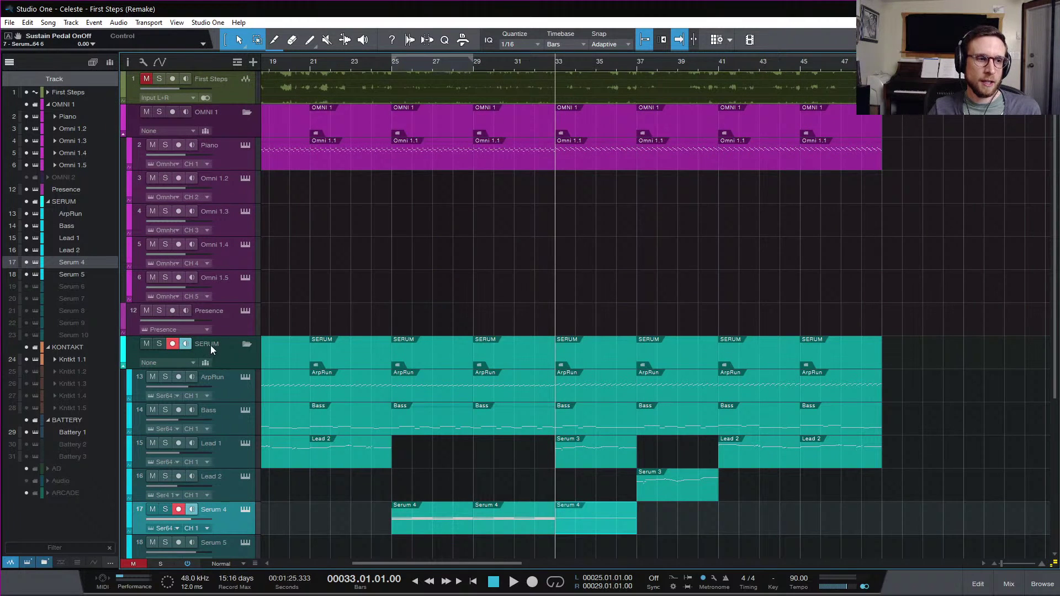
scroll(184, 240, down, 1)
click(7, 59)
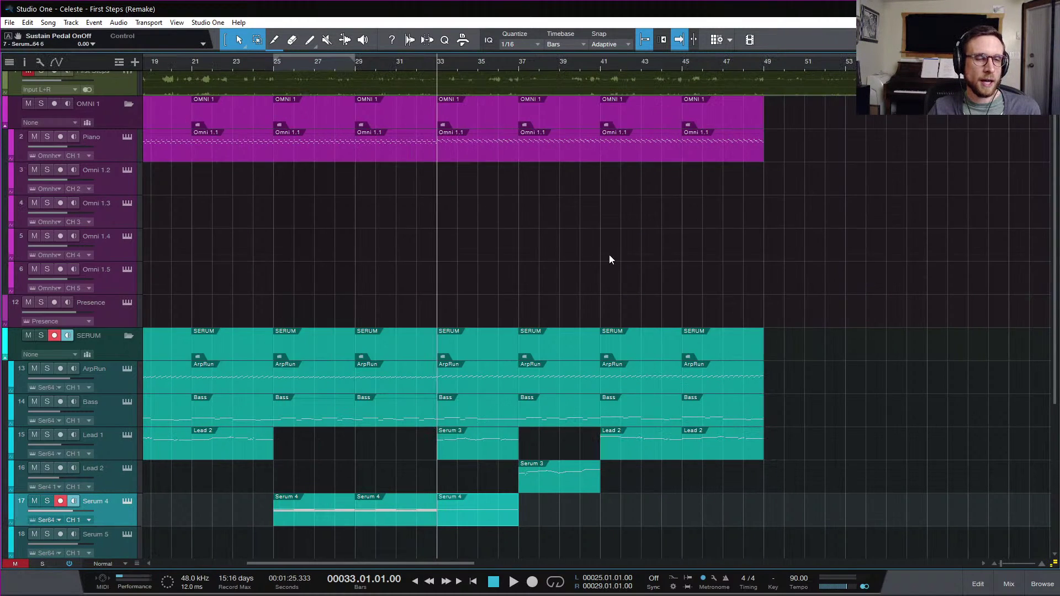
scroll(609, 254, down, 5)
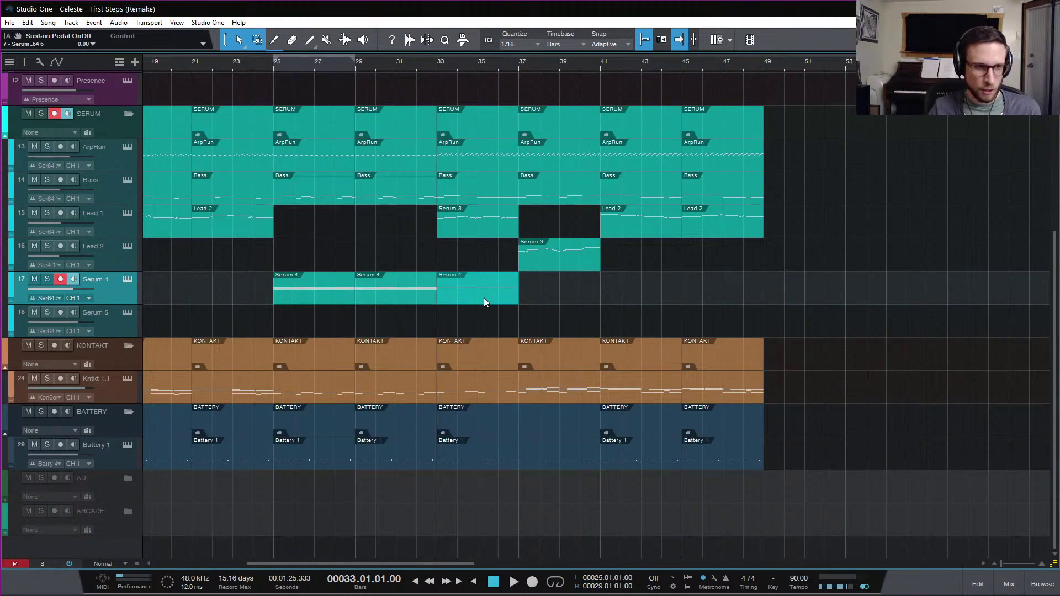
- Open the Serum 4 part at bar 33 and listen to its held note from there
double_click(484, 301)
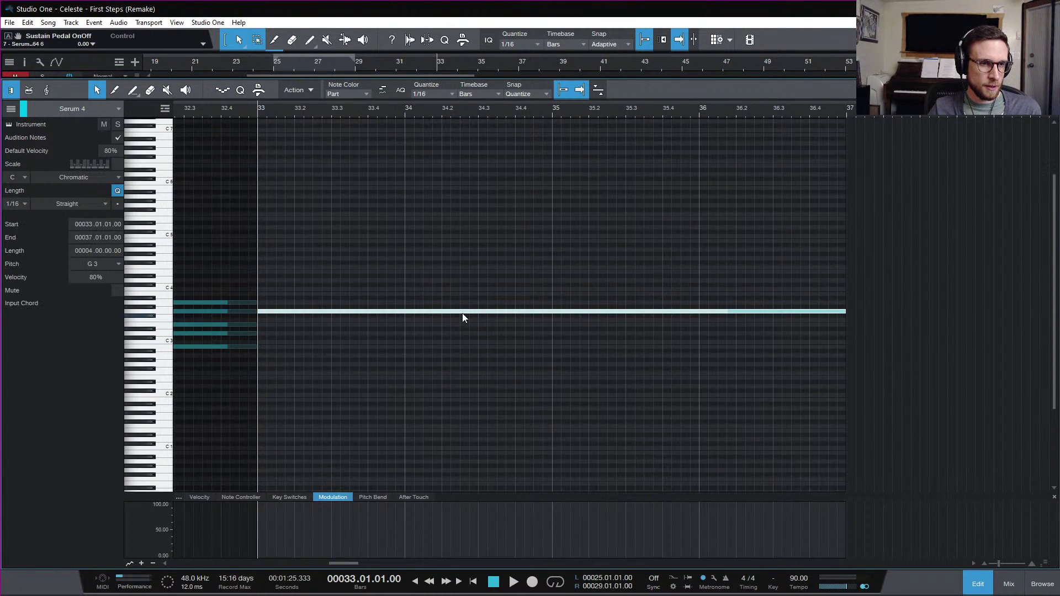
key(space)
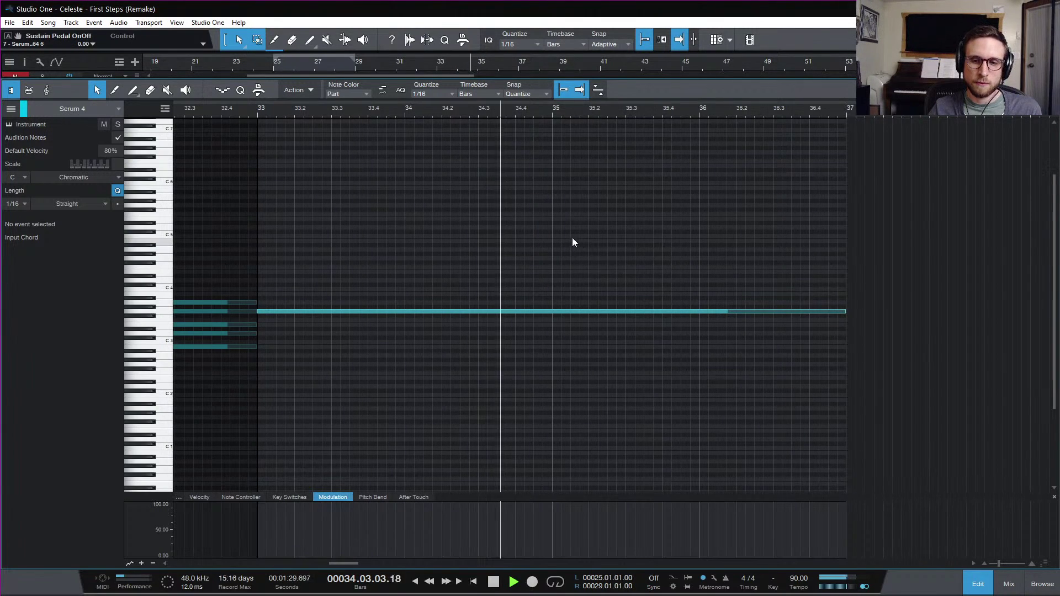
key(space)
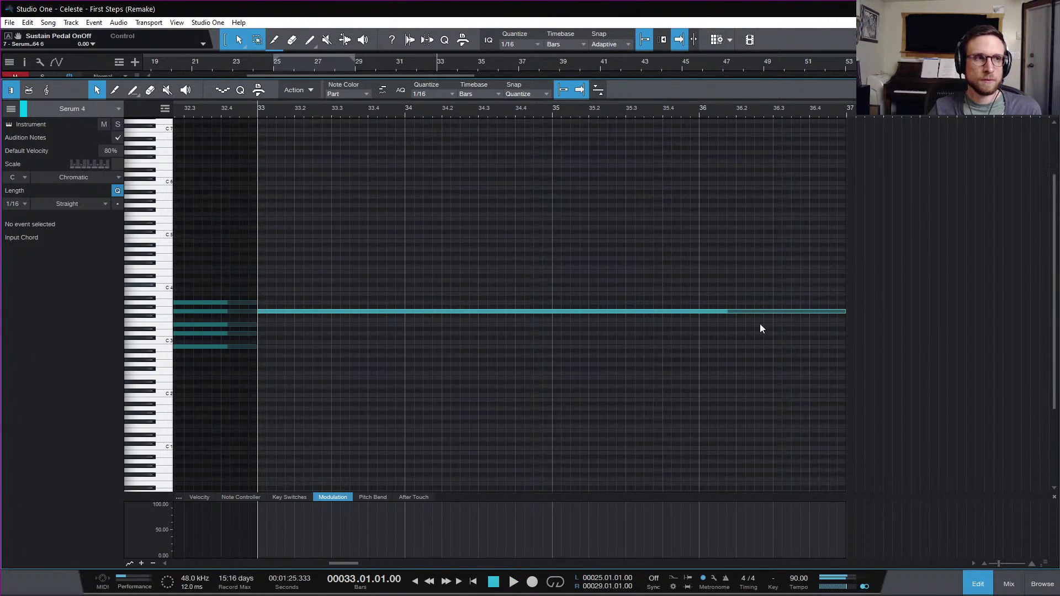
- Close the note editor, solo the First Steps reference track and play it from bar 33
click(967, 586)
click(116, 80)
key(s)
key(space)
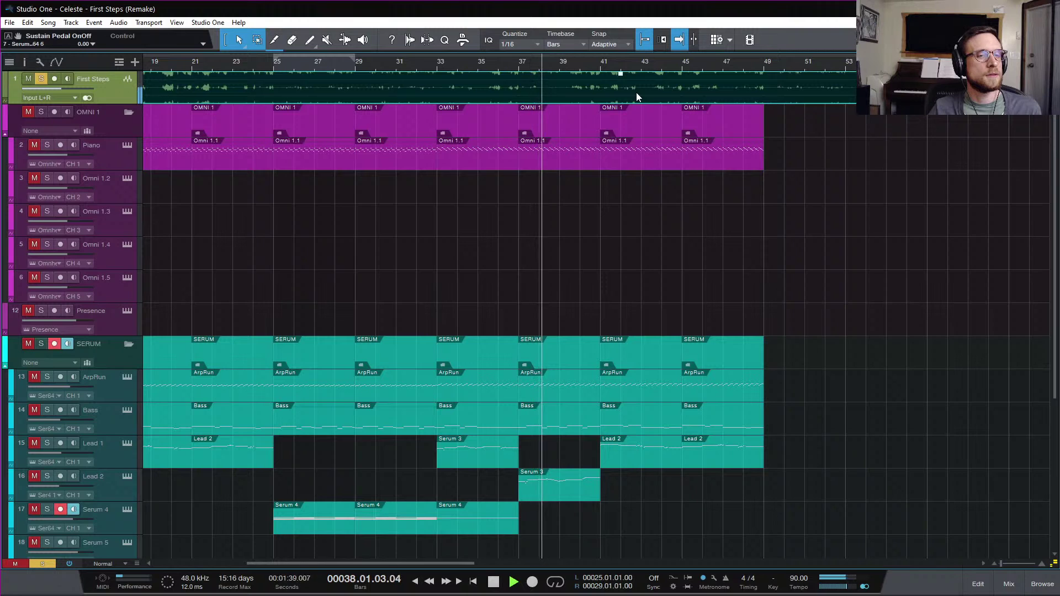
- Duplicate the Serum 4 part at bar 33 to bar 37 and open the copy for note editing
scroll(504, 376, down, 3)
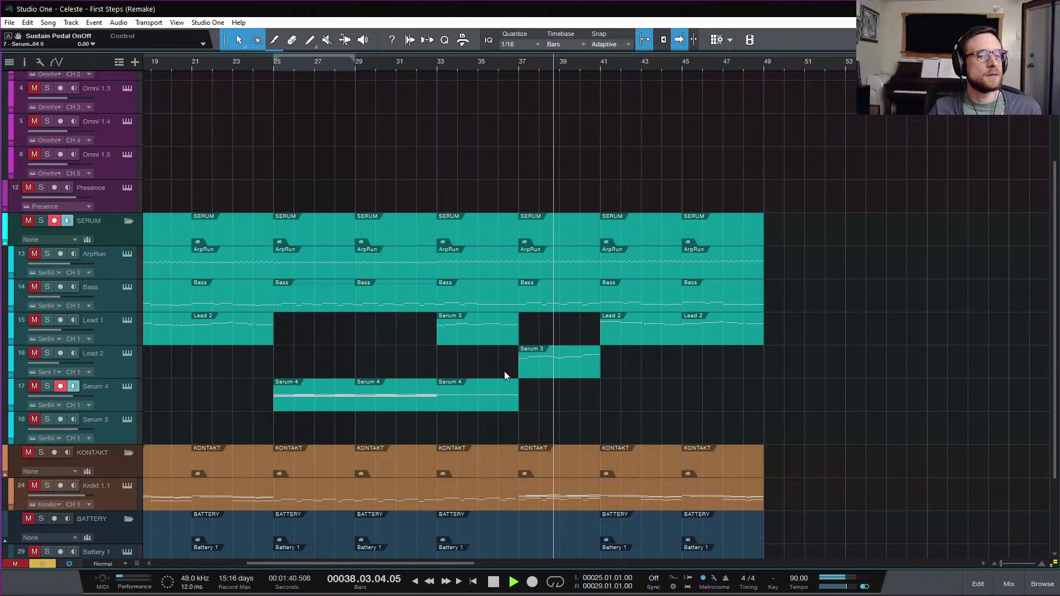
click(492, 406)
key(d)
double_click(547, 407)
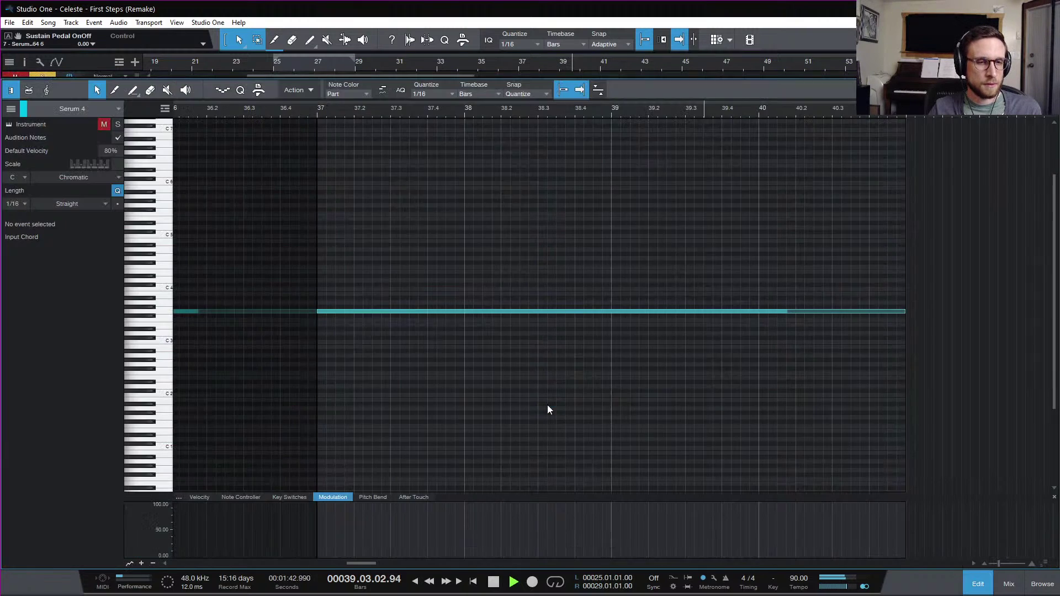
- Transpose the copied note down five semitones to D3, stop playback, and add a copy of the note at G3
click(573, 311)
key(Down)
key(Down)
key(Down)
key(Down)
key(Down)
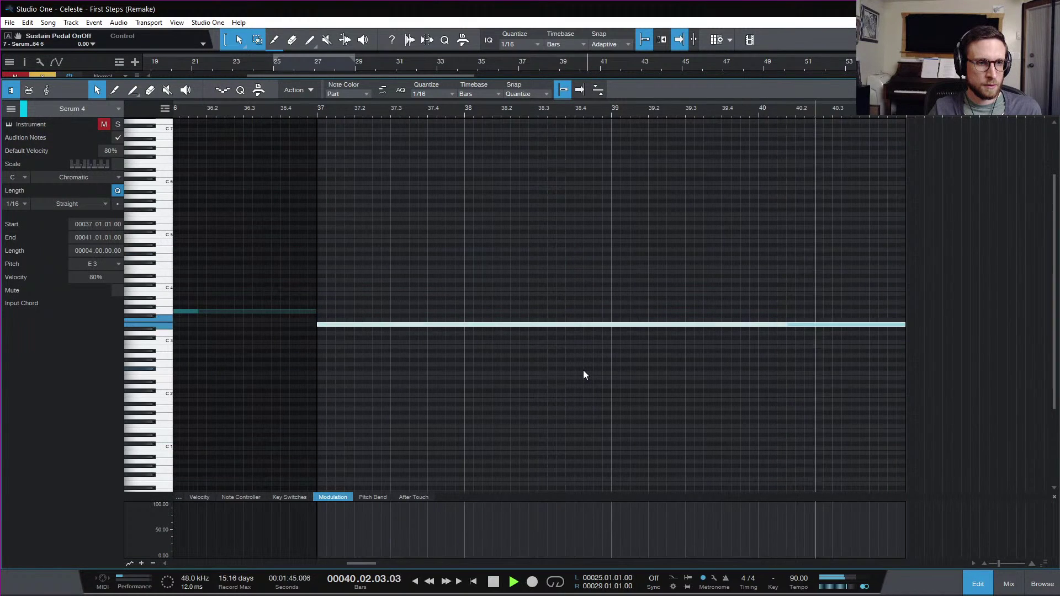
key(space)
drag(425, 331, 422, 312)
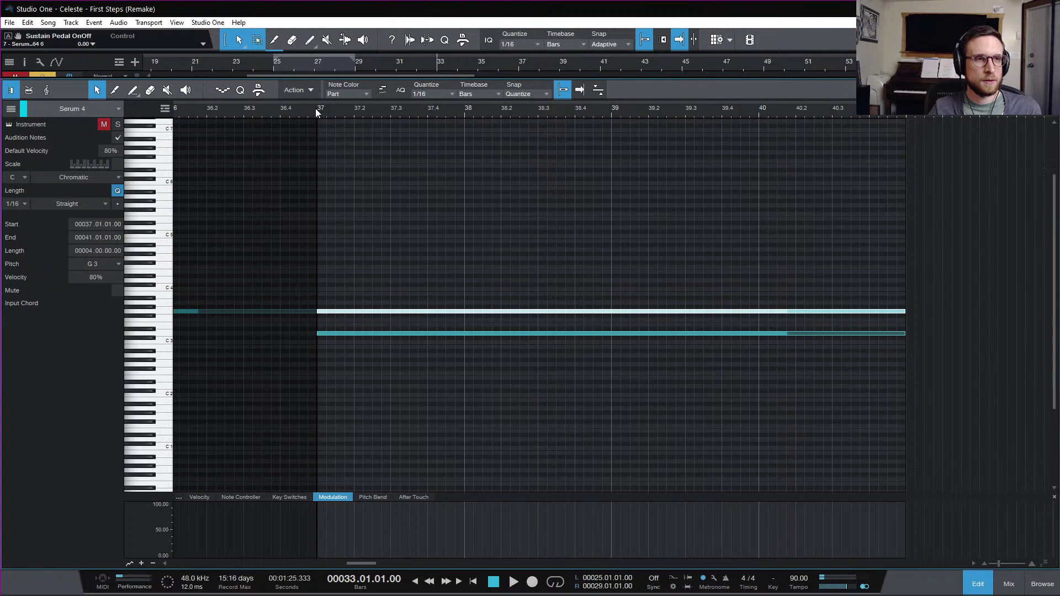
- Listen to the soloed reference from bar 33 against the Serum 4 notes, closing the note editor during playback
scroll(406, 282, left, 8)
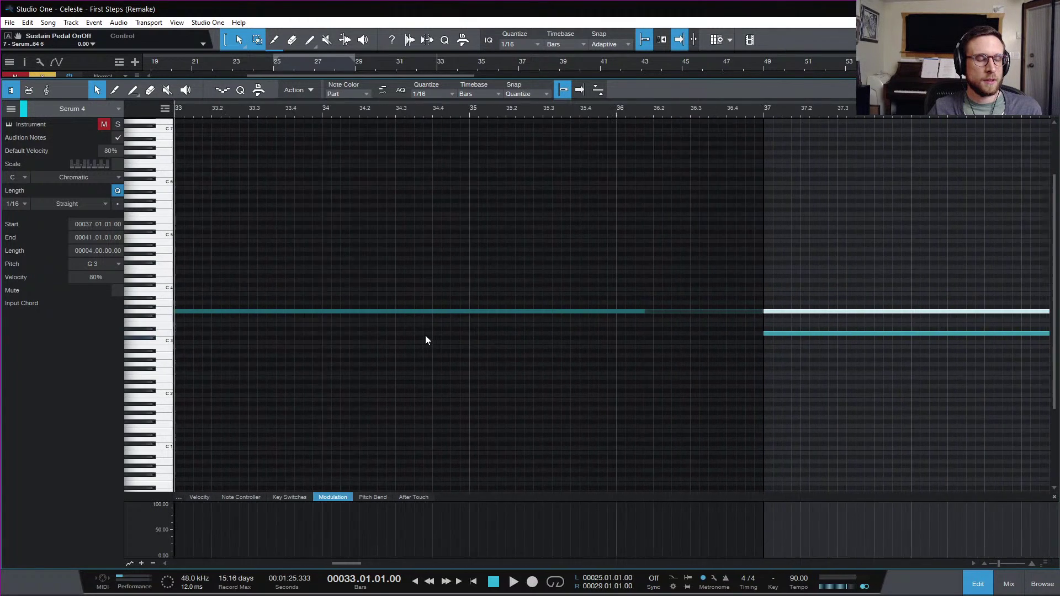
scroll(425, 336, left, 2)
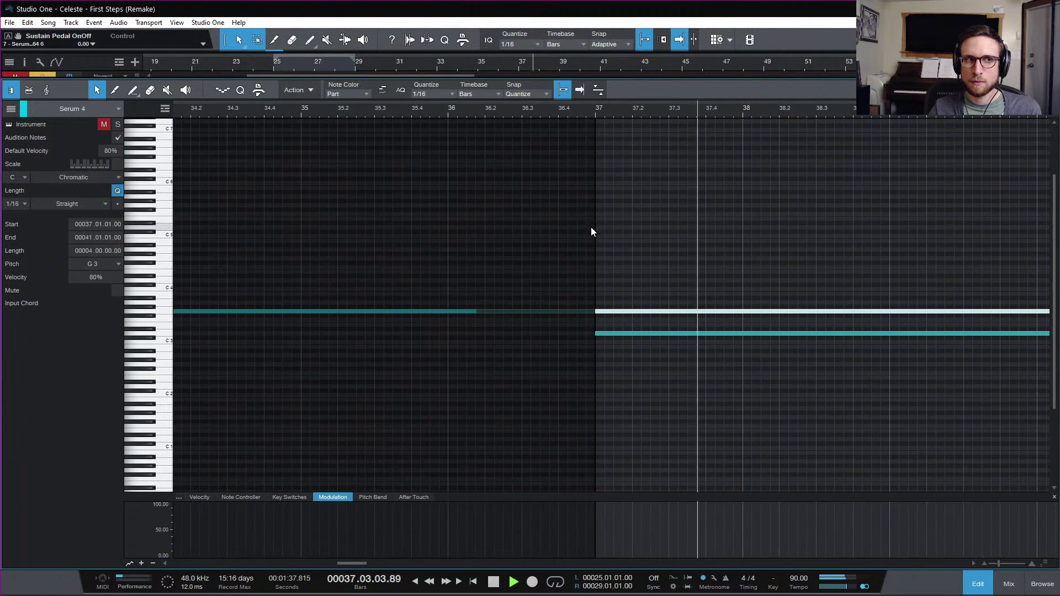
click(982, 588)
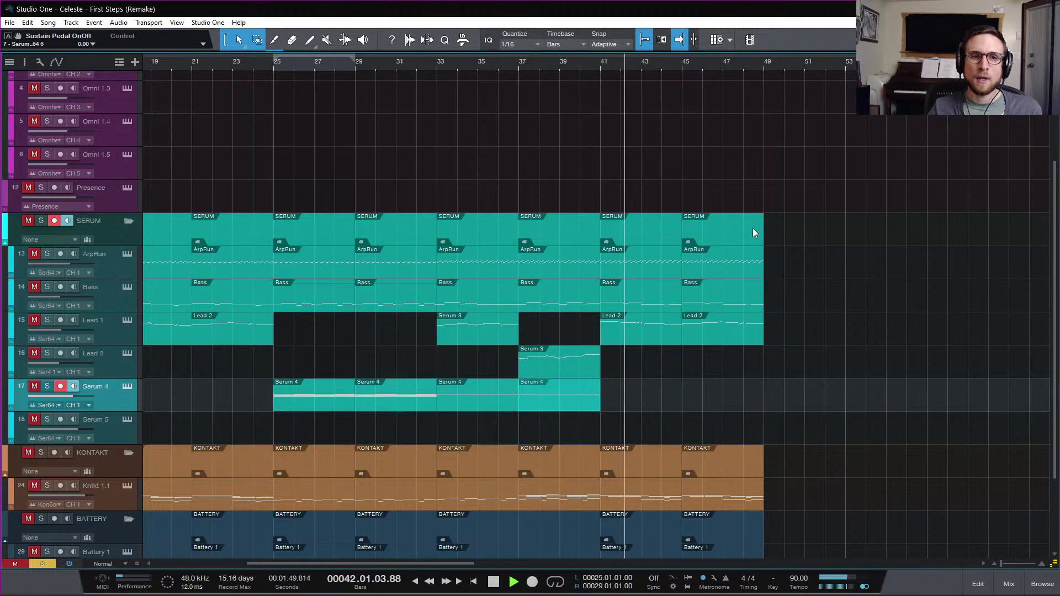
key(space)
- Turn off solo on the First Steps track and place the playhead at bar 41
click(598, 64)
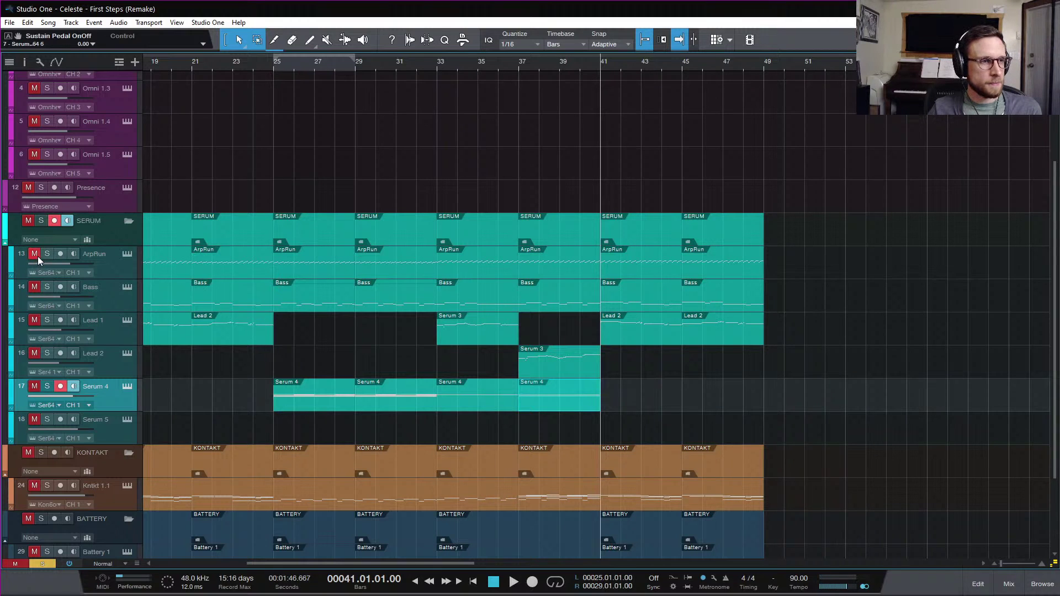
scroll(686, 177, up, 4)
click(440, 64)
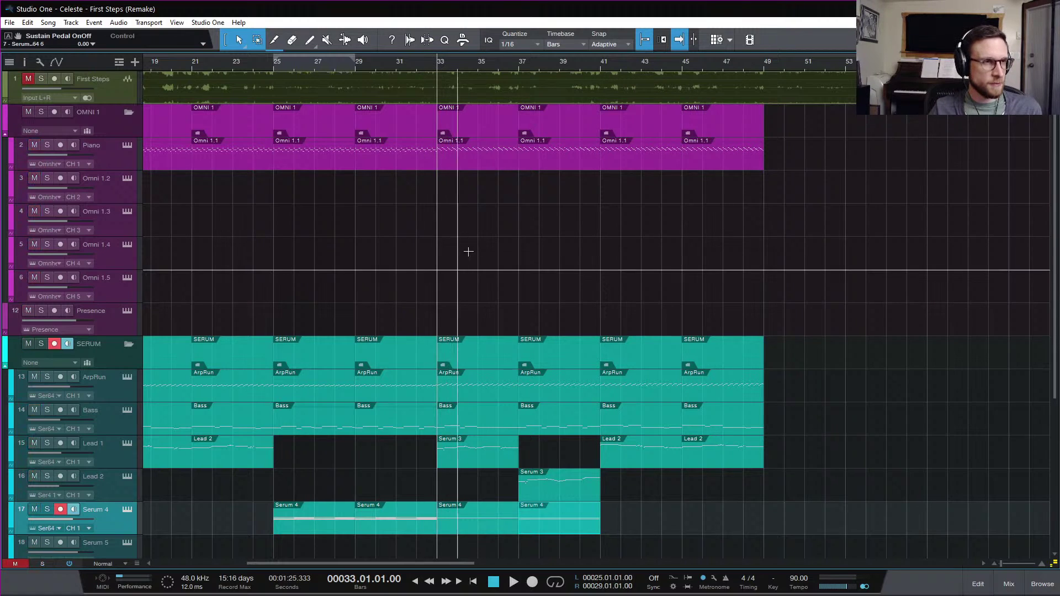
click(602, 67)
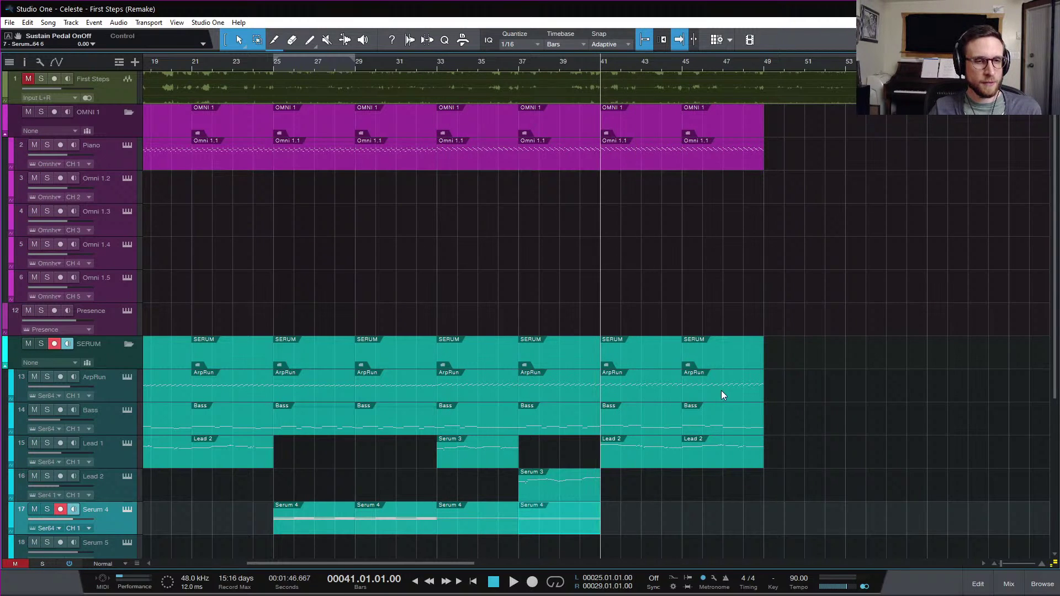
- Duplicate the ArpRun track complete with its parts and a separate Serum instrument
scroll(721, 390, down, 6)
scroll(721, 389, up, 3)
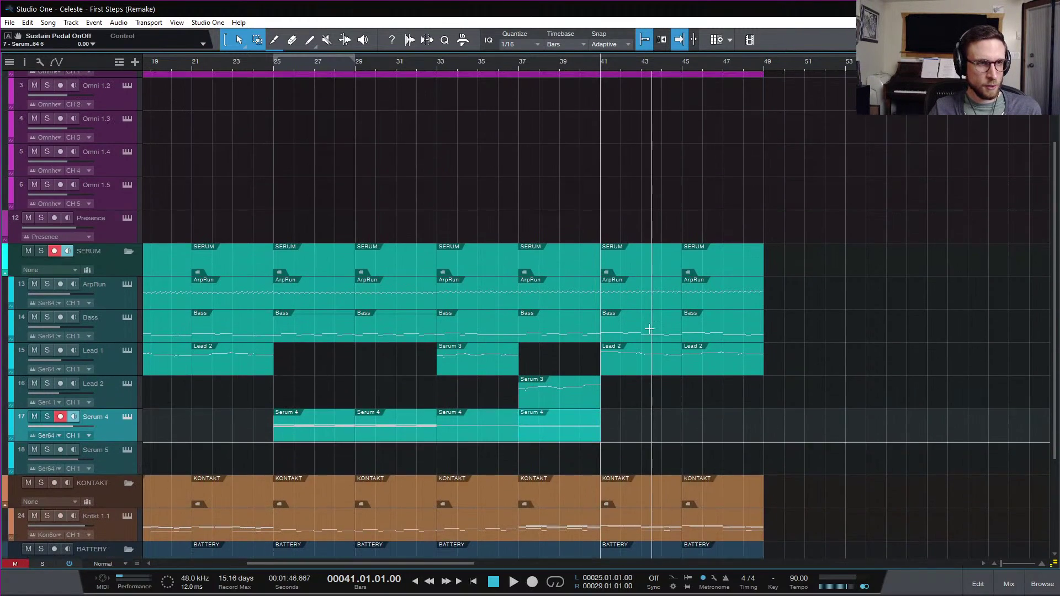
click(114, 290)
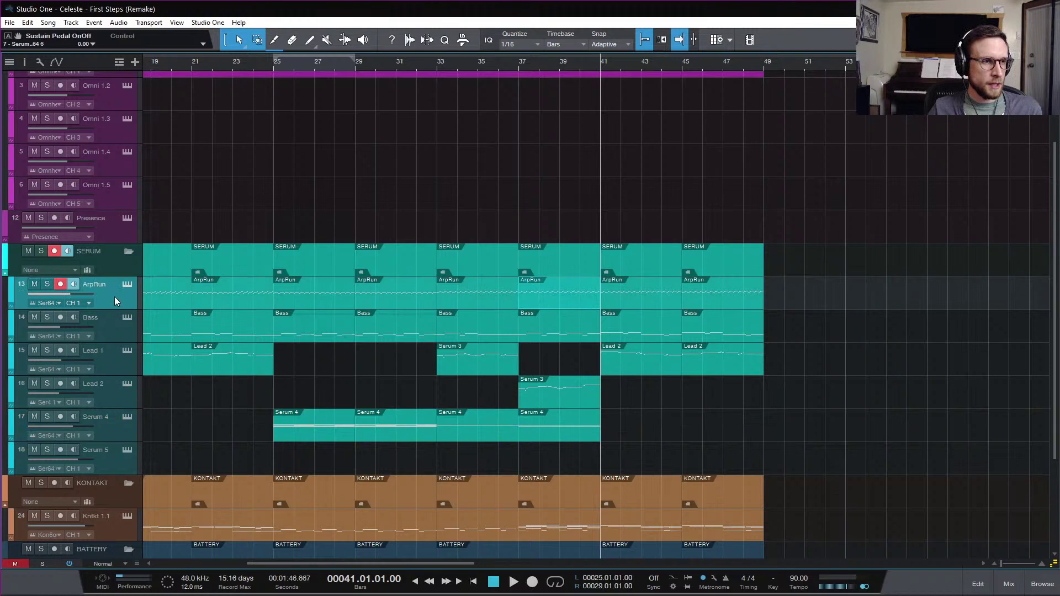
right_click(114, 296)
click(226, 381)
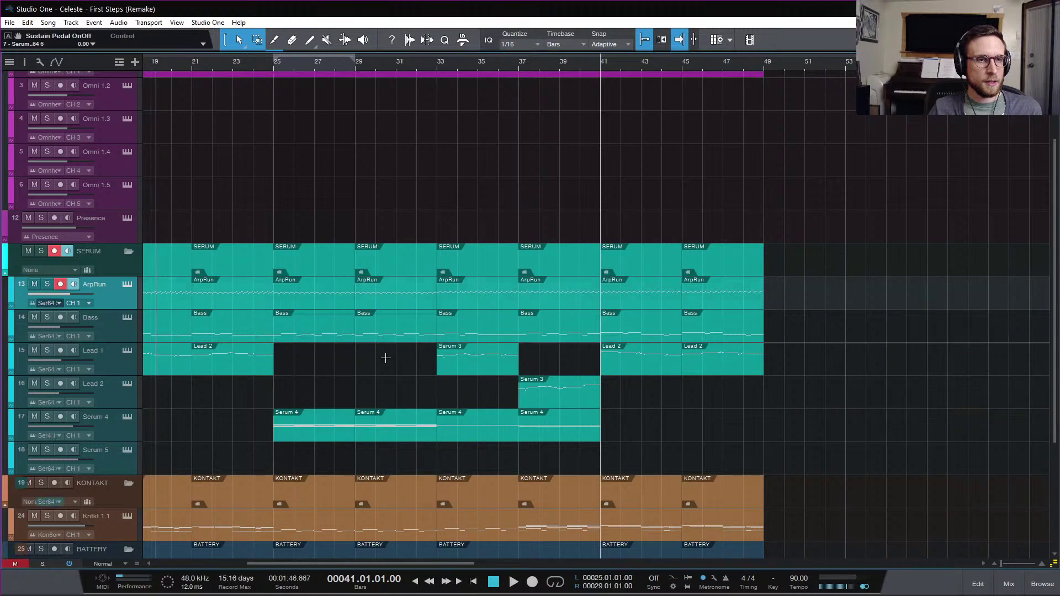
- Delete all parts before bar 33 on the ArpRun 2 track
scroll(674, 272, down, 2)
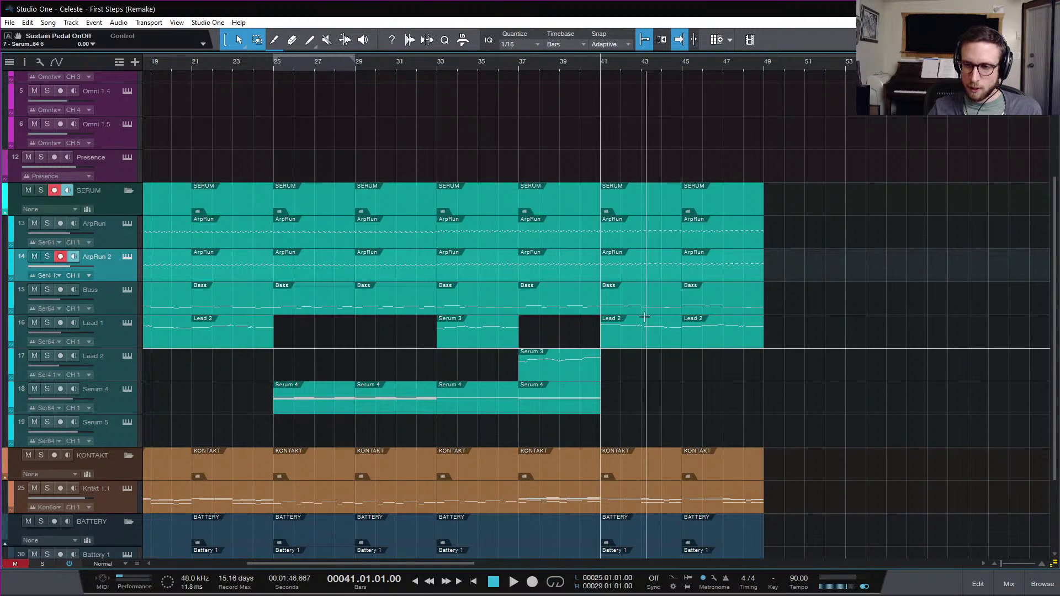
scroll(646, 309, left, 6)
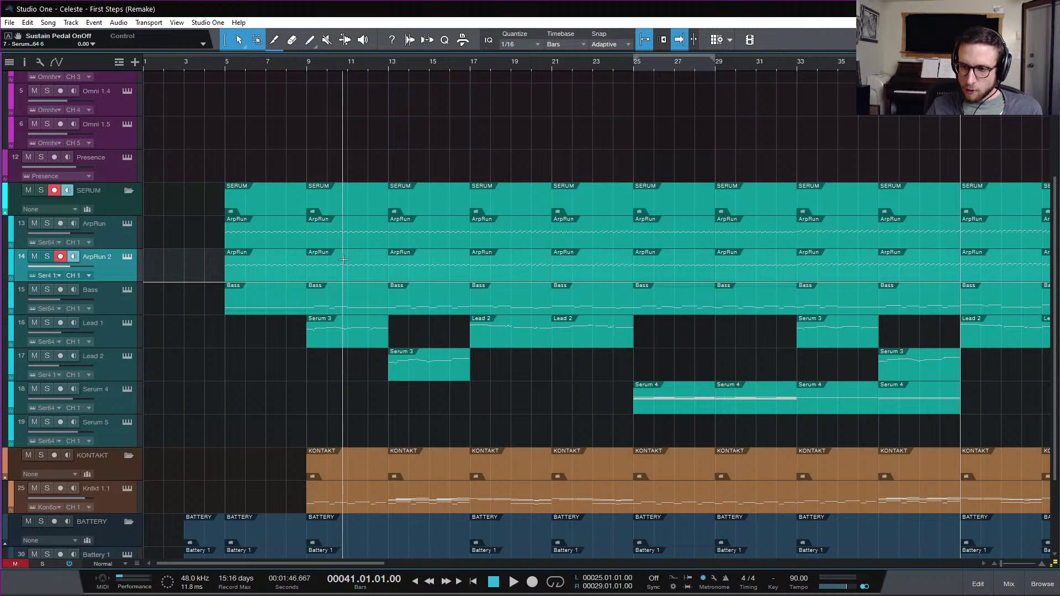
drag(207, 268, 744, 258)
scroll(743, 255, right, 5)
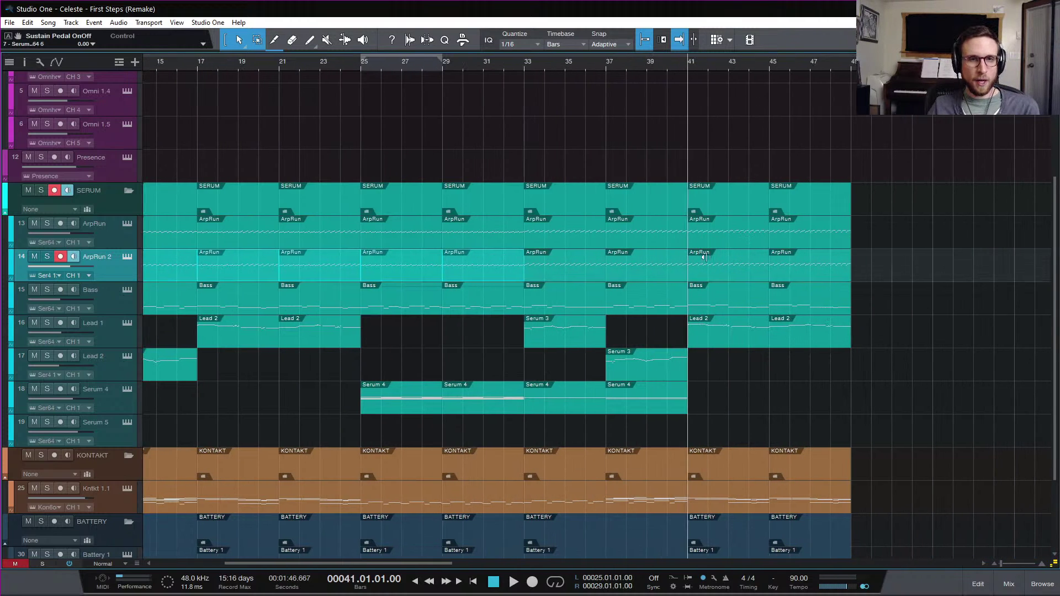
key(Delete)
- Move the playhead to bar 33 and delete the two original ArpRun parts between bars 33 and 41
click(526, 65)
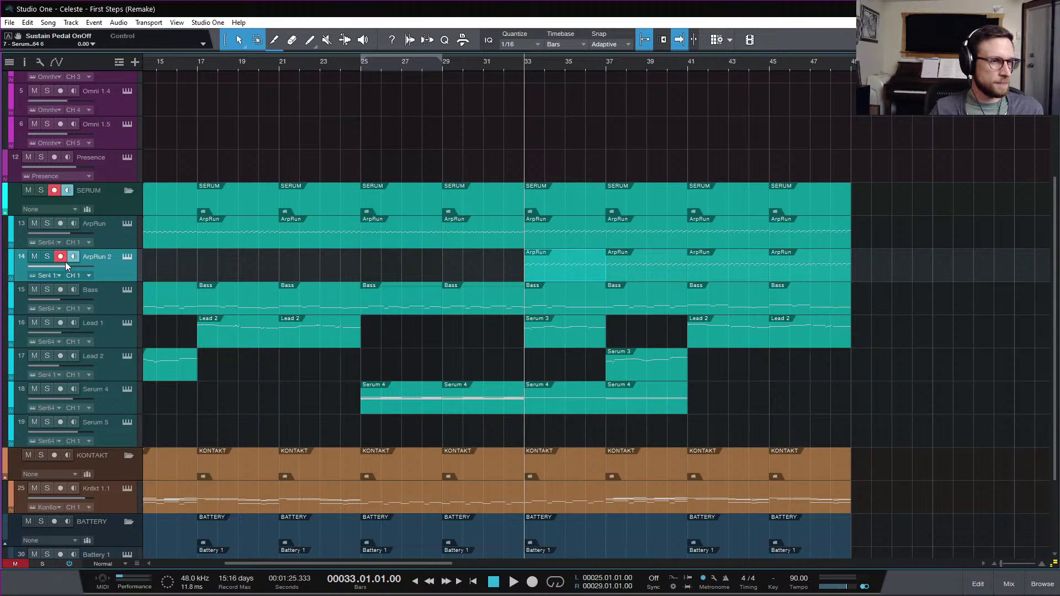
click(571, 238)
key(Delete)
key(Delete)
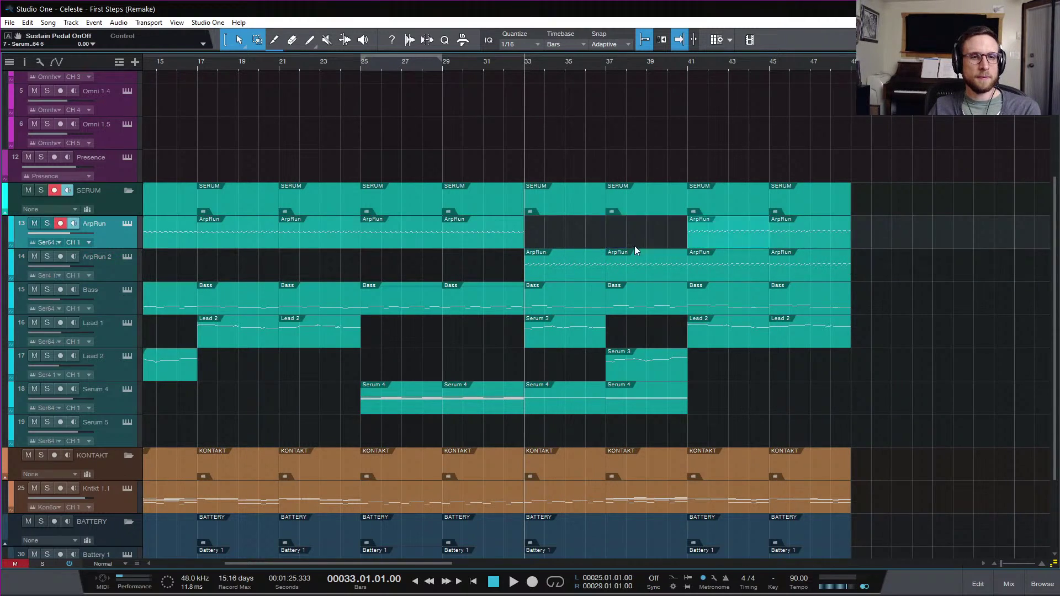
- Solo ArpRun 2, loop its part from bar 33 to 37, and open the track's Serum instrument
click(558, 272)
click(48, 256)
key(p)
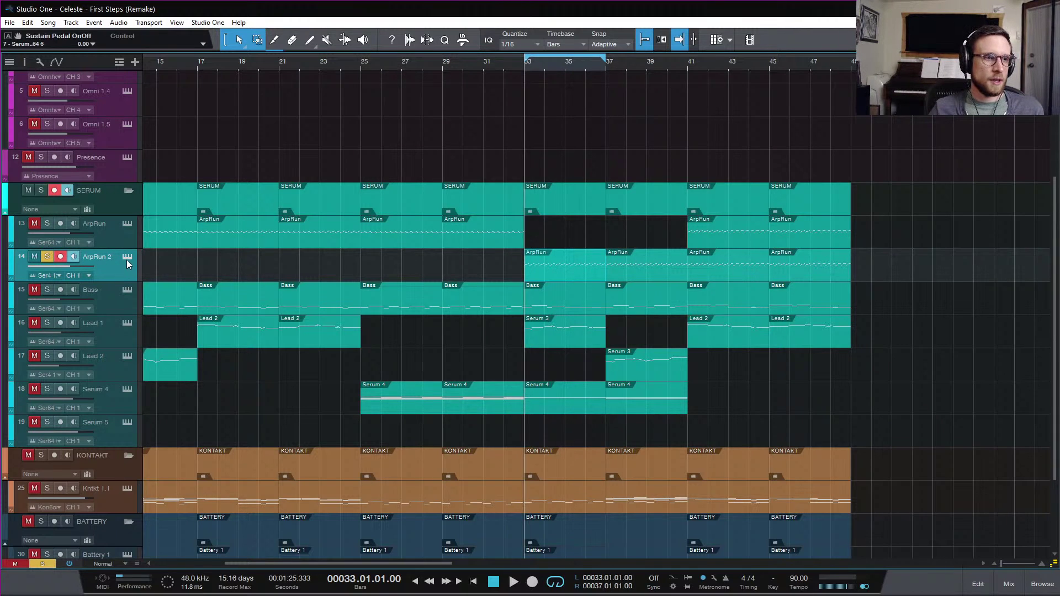
key(F11)
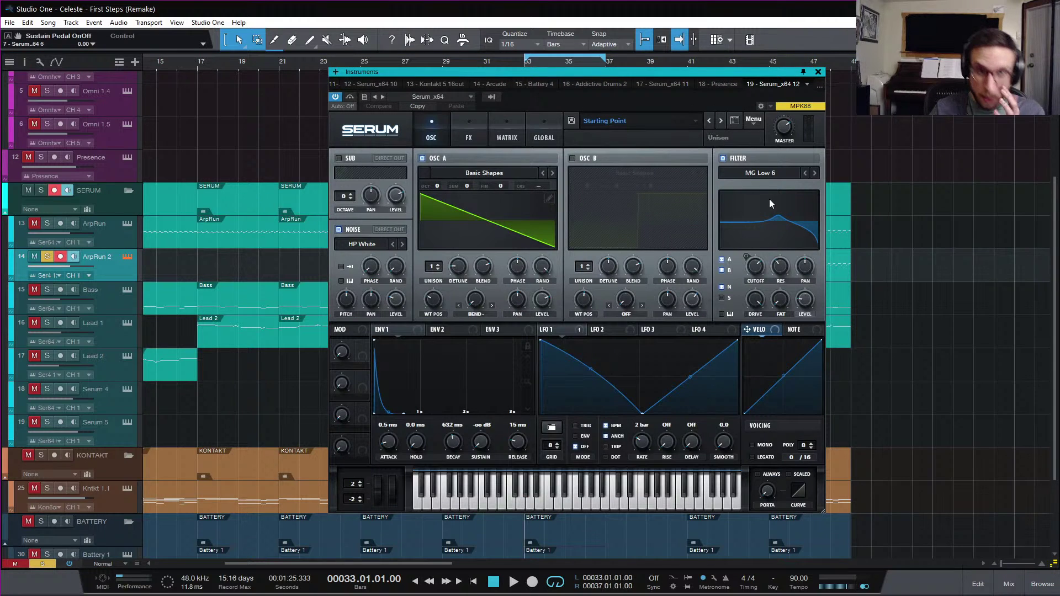
- Set the ArpRun 2 Serum filter type to Band 24 and lower its cutoff to about 322 Hz
click(773, 173)
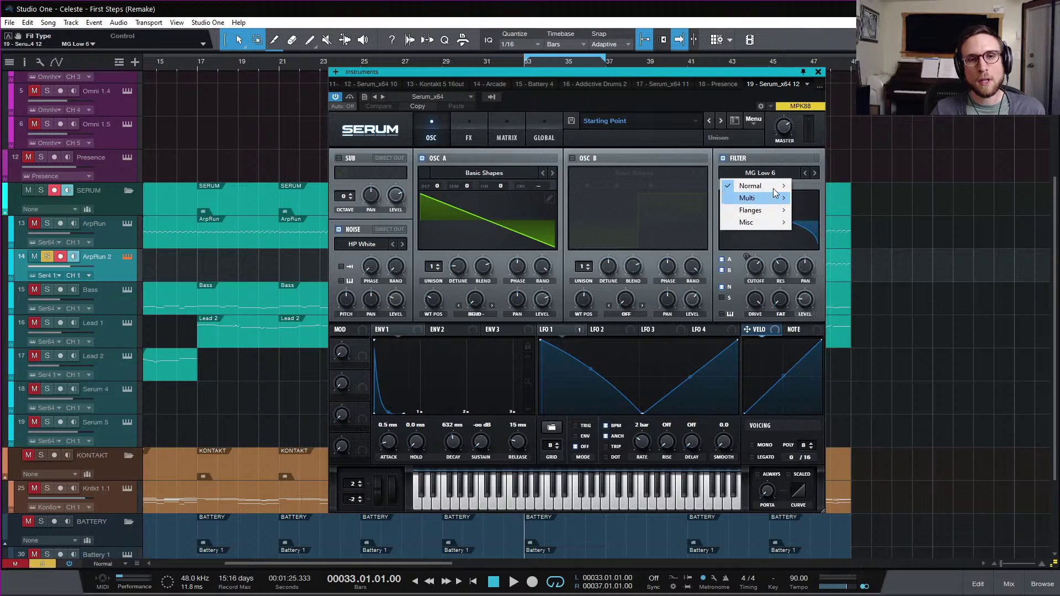
mouse_move(776, 188)
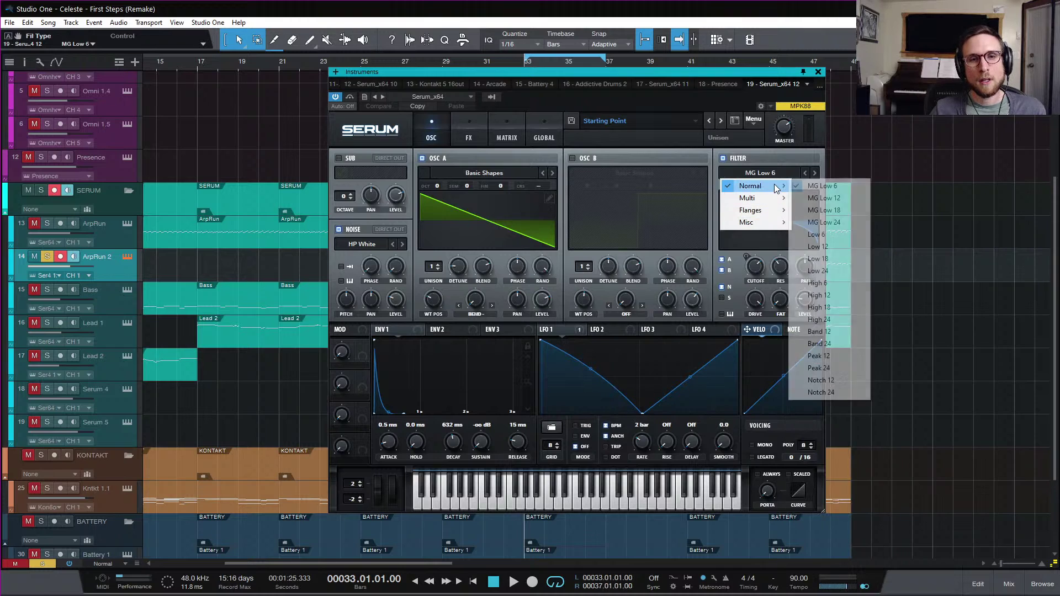
click(846, 345)
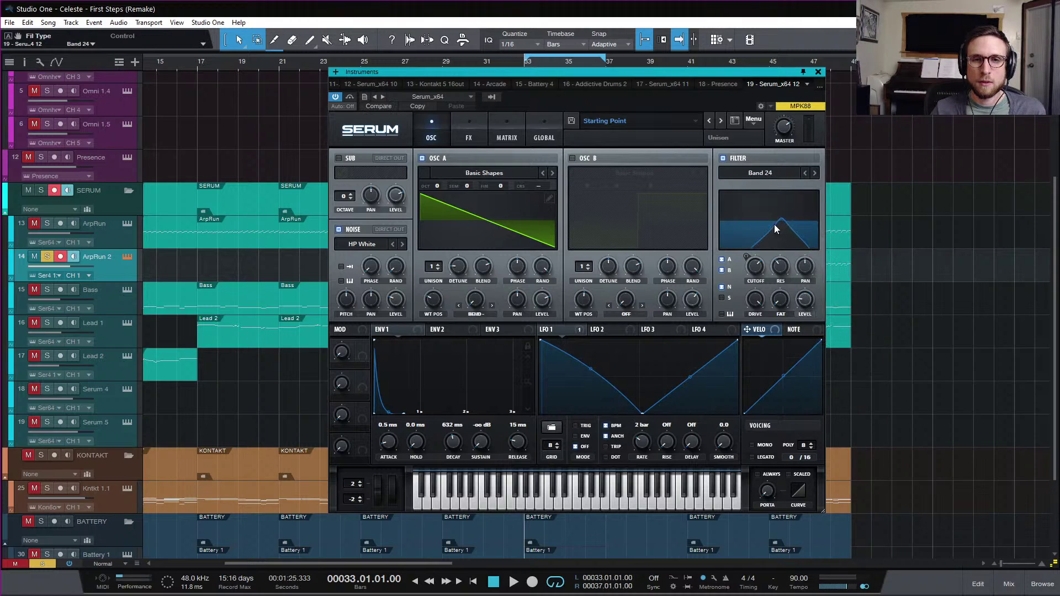
drag(755, 267, 754, 292)
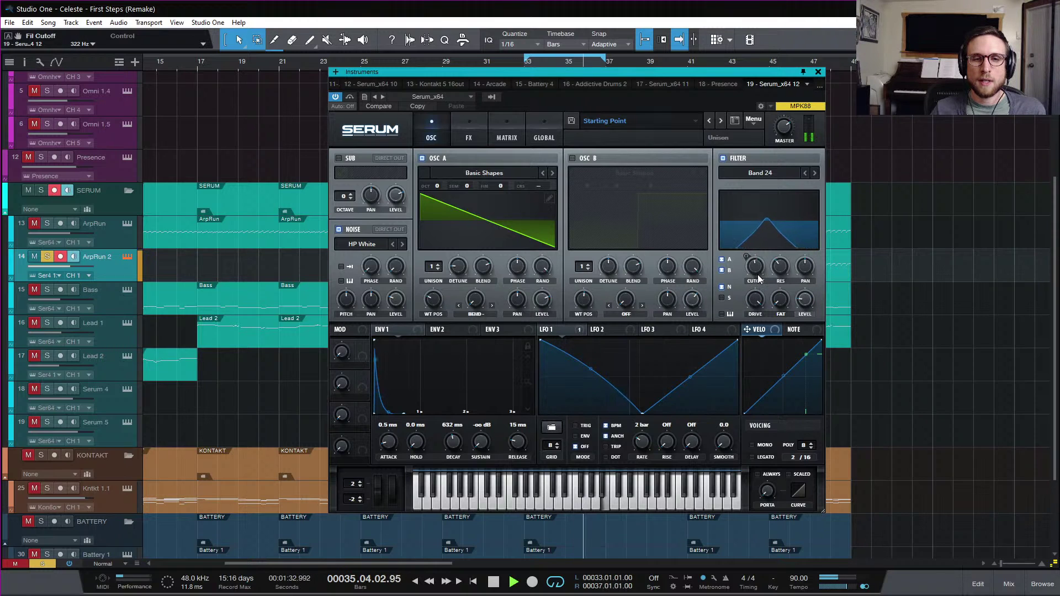
- Listen to the reference First Steps track over bars 33 to 37 and compare it with the full remake mix
key(space)
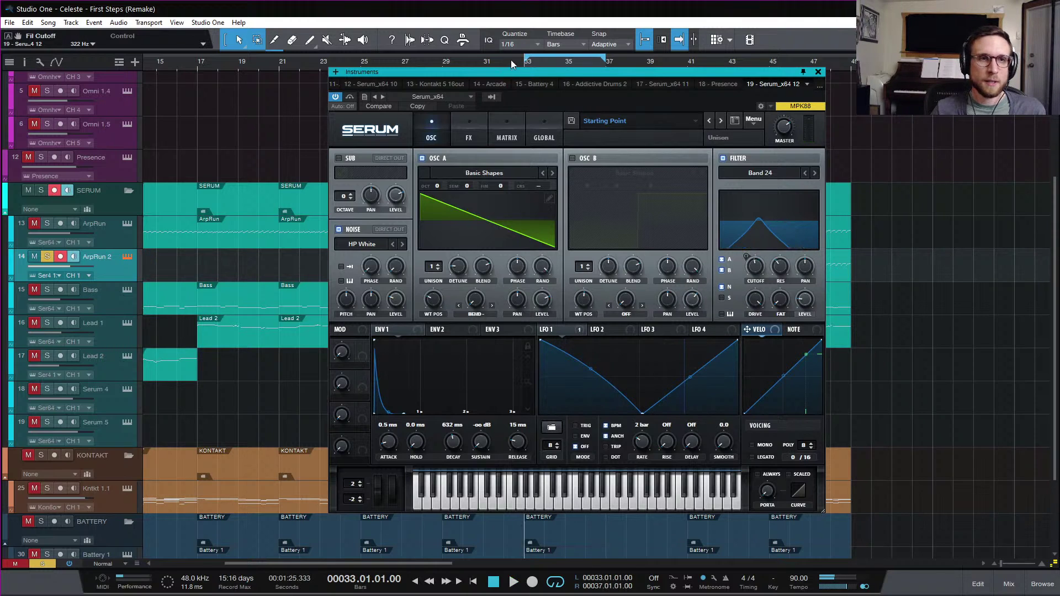
scroll(118, 114, up, 5)
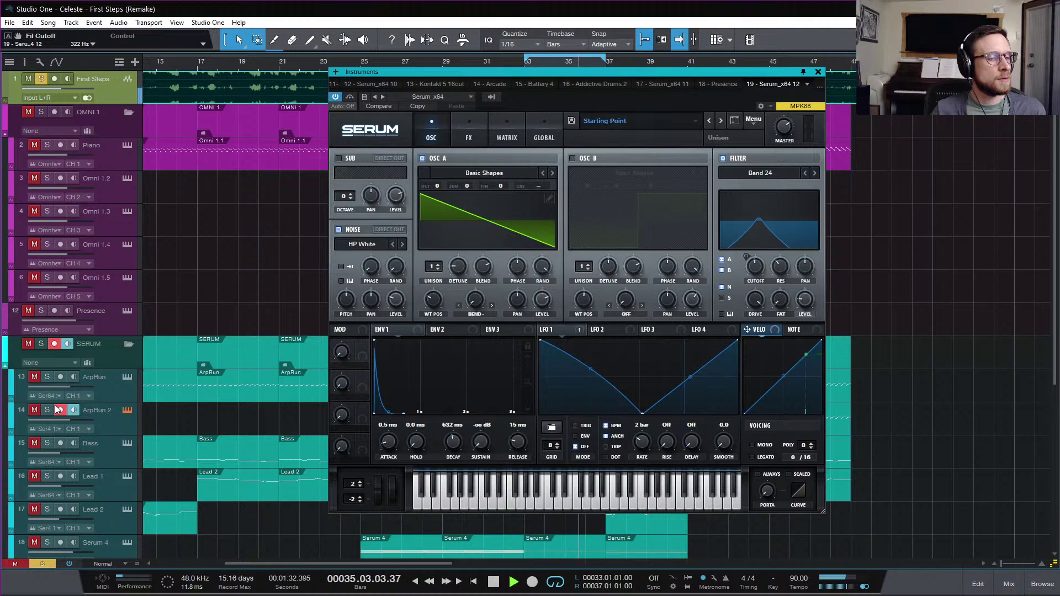
click(41, 78)
scroll(318, 368, down, 1)
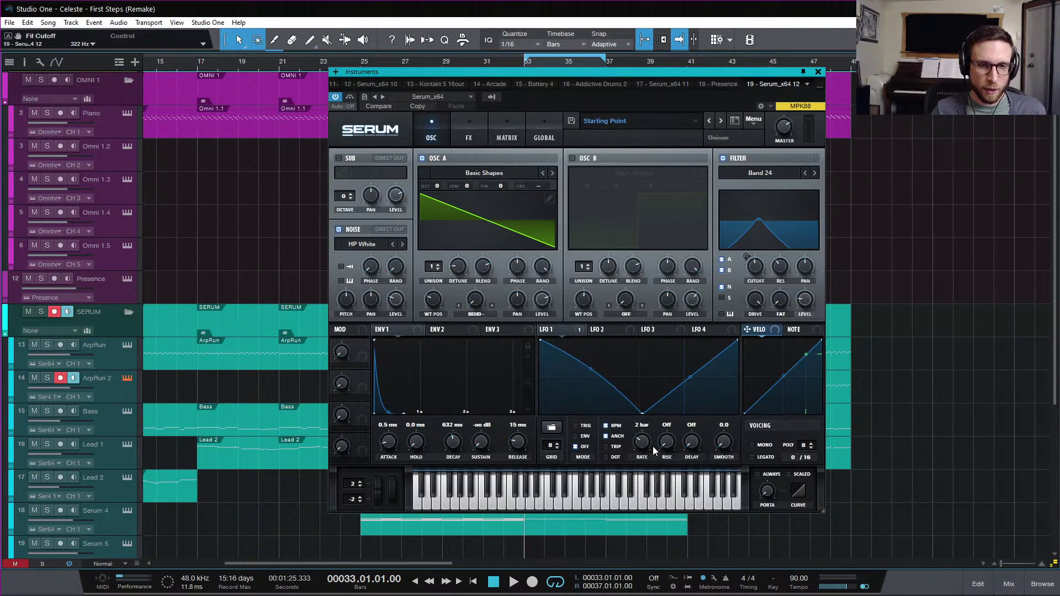
key(space)
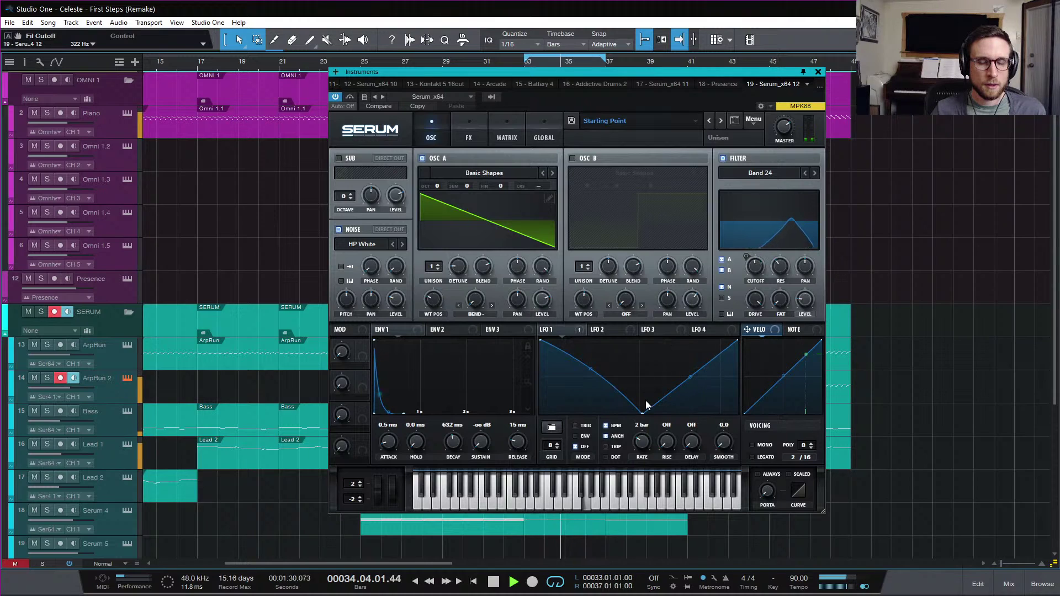
key(space)
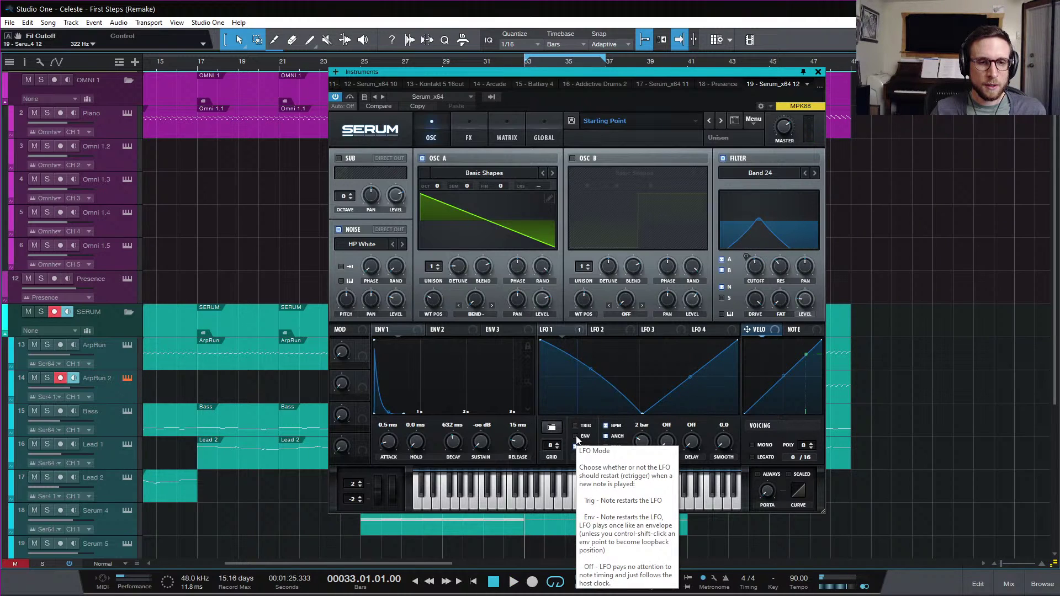
- Try the Trig mode on LFO 1, return it to Off, and play the loop again
key(space)
click(585, 428)
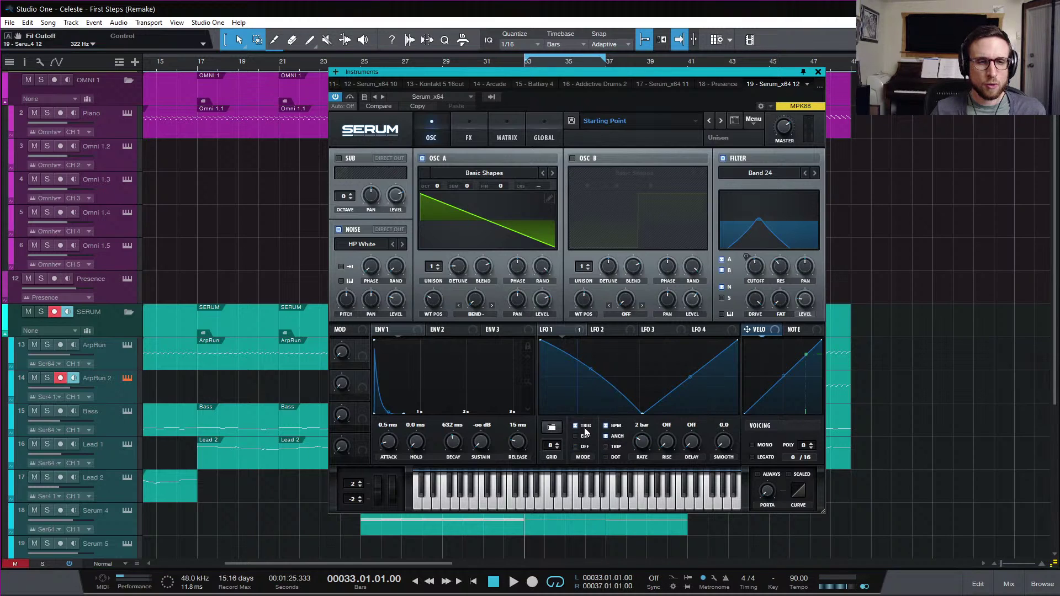
key(space)
click(583, 446)
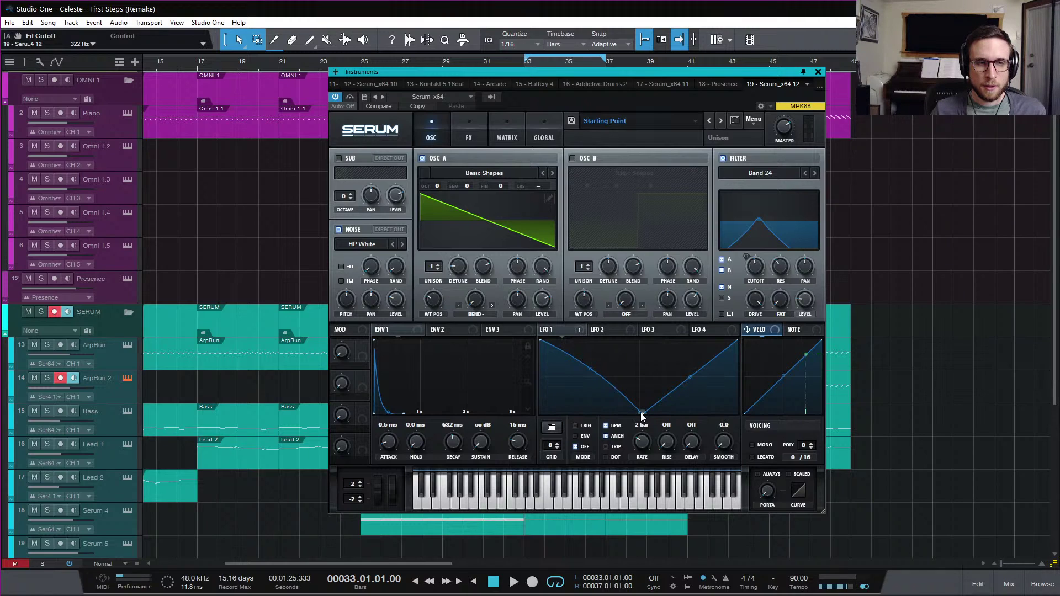
key(space)
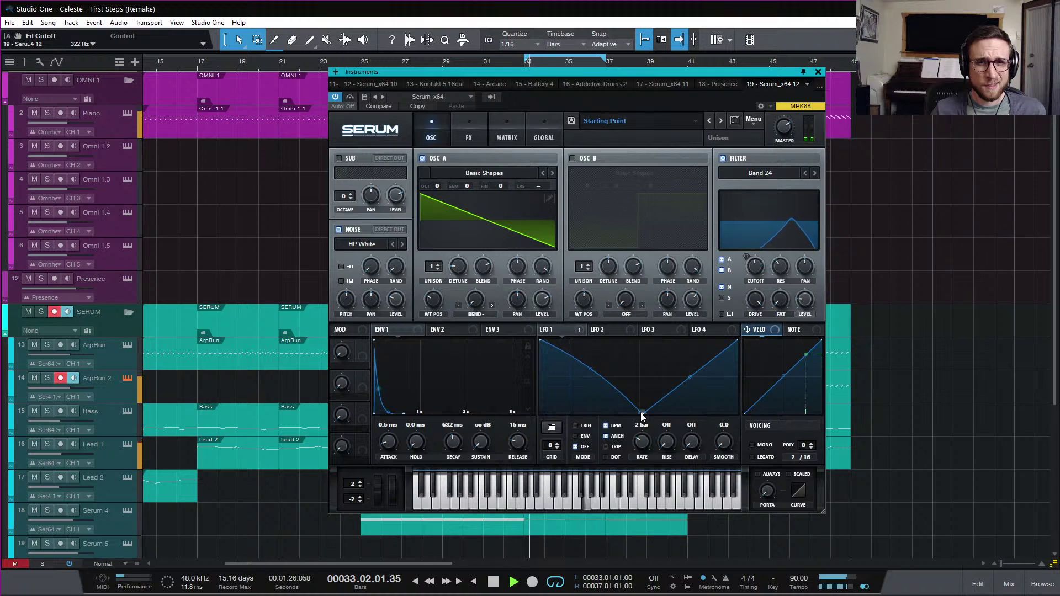
key(space)
- Reshape LFO 1 into a triangle that starts at zero and peaks at its midpoint, then audition the sweep
drag(642, 414, 633, 335)
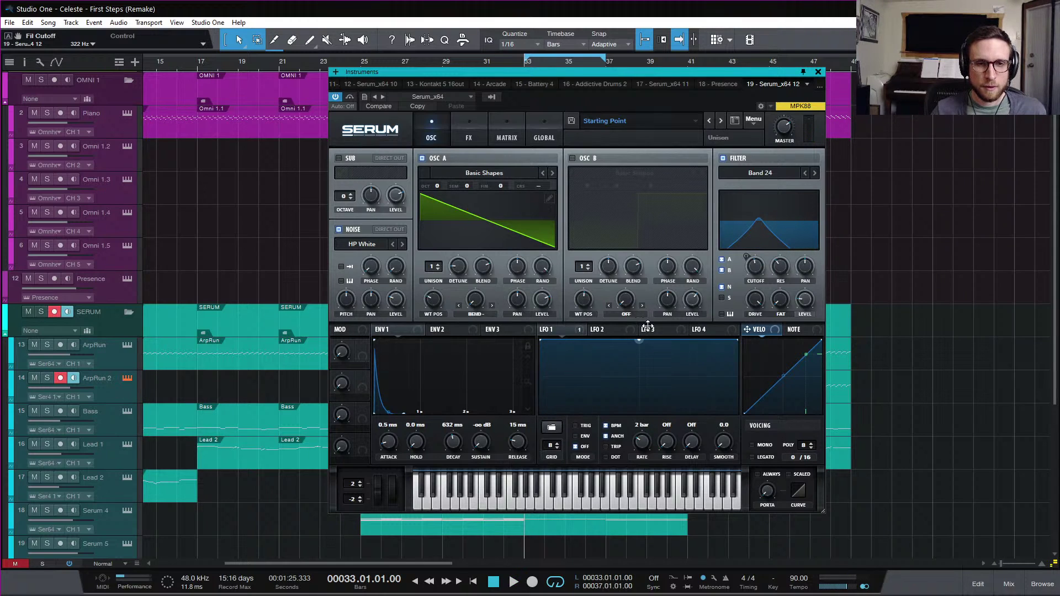
drag(542, 340, 525, 464)
key(space)
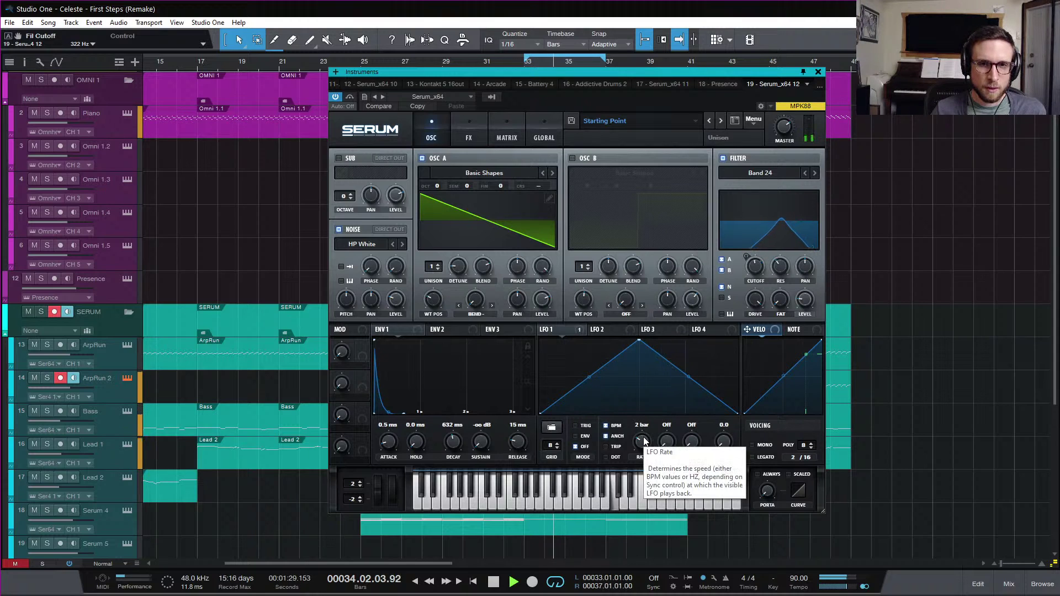
key(space)
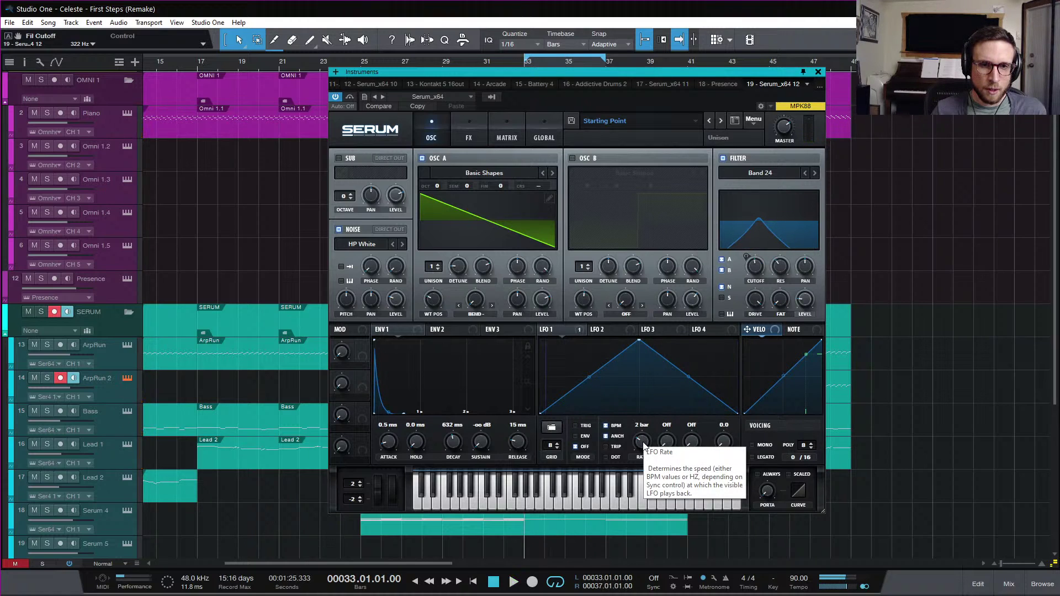
- Try slower synced rates for LFO 1, first 4 bar and then a custom value of 3 bar
click(643, 442)
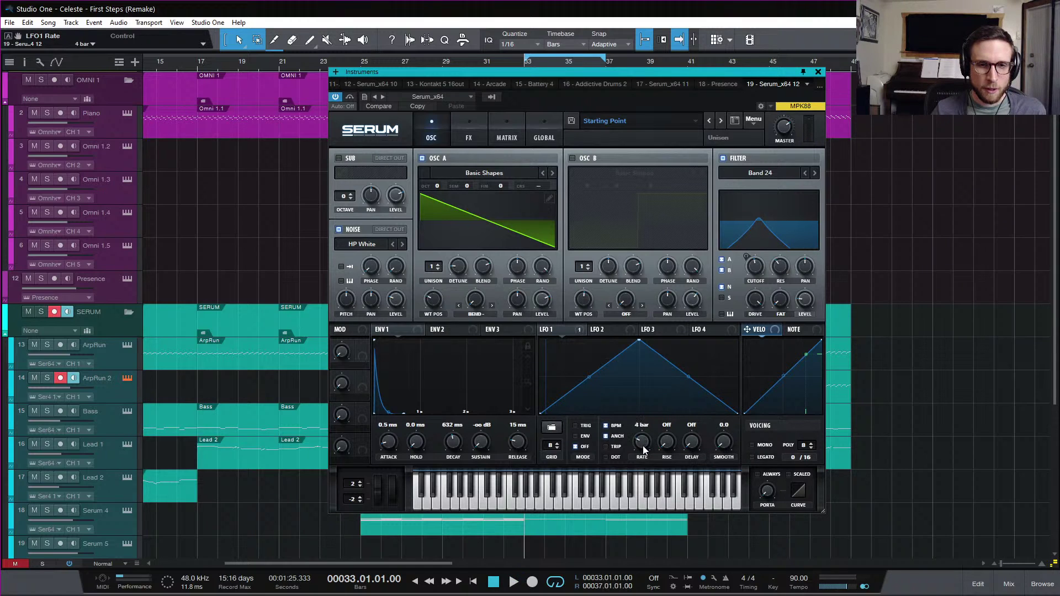
drag(652, 427, 646, 440)
double_click(651, 418)
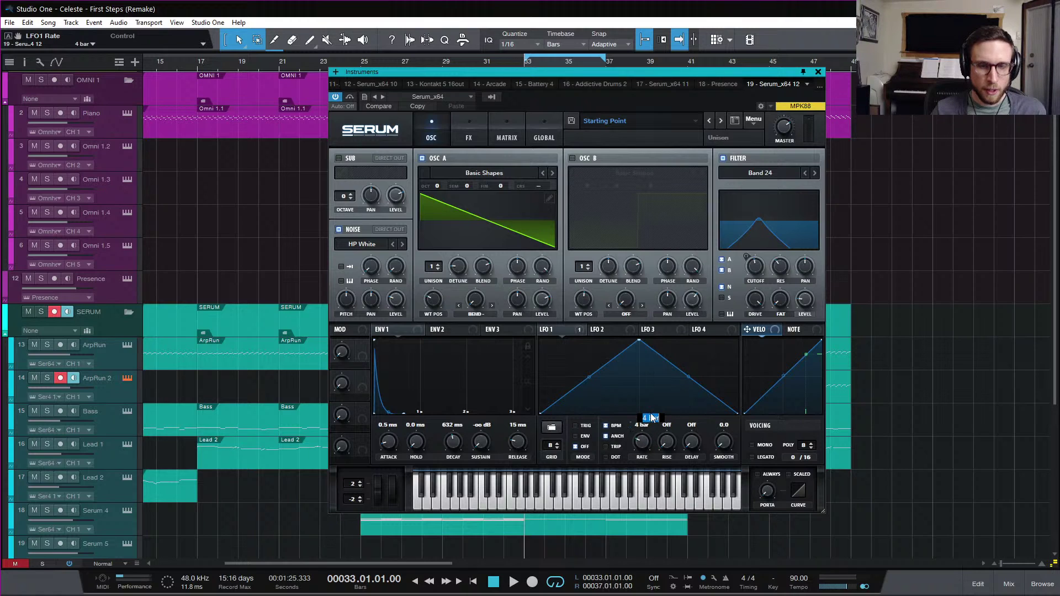
text(3 bar)
key(Return)
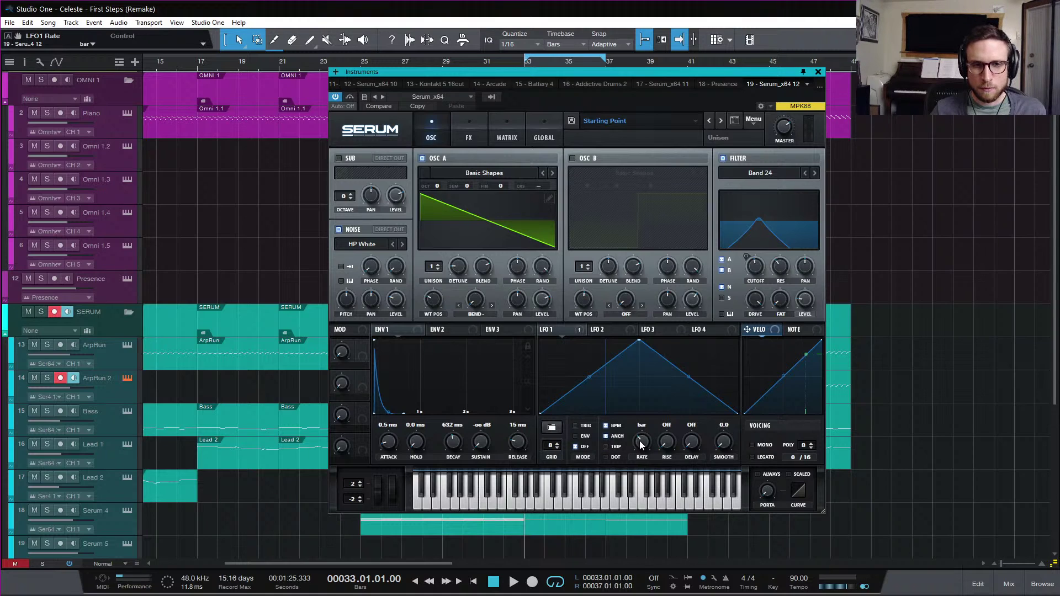
- Turn off LFO 1's BPM sync and anchor, set its rate to 0.1 Hz, and audition the filter sweep
click(616, 427)
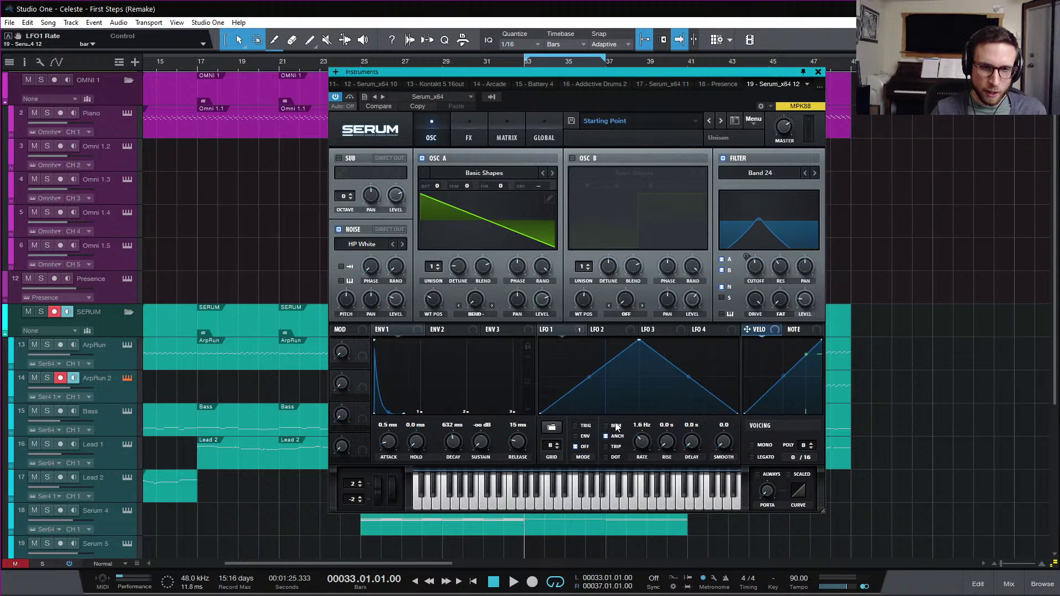
mouse_move(641, 449)
mouse_down()
mouse_move(642, 462)
mouse_move(643, 441)
mouse_up()
key(space)
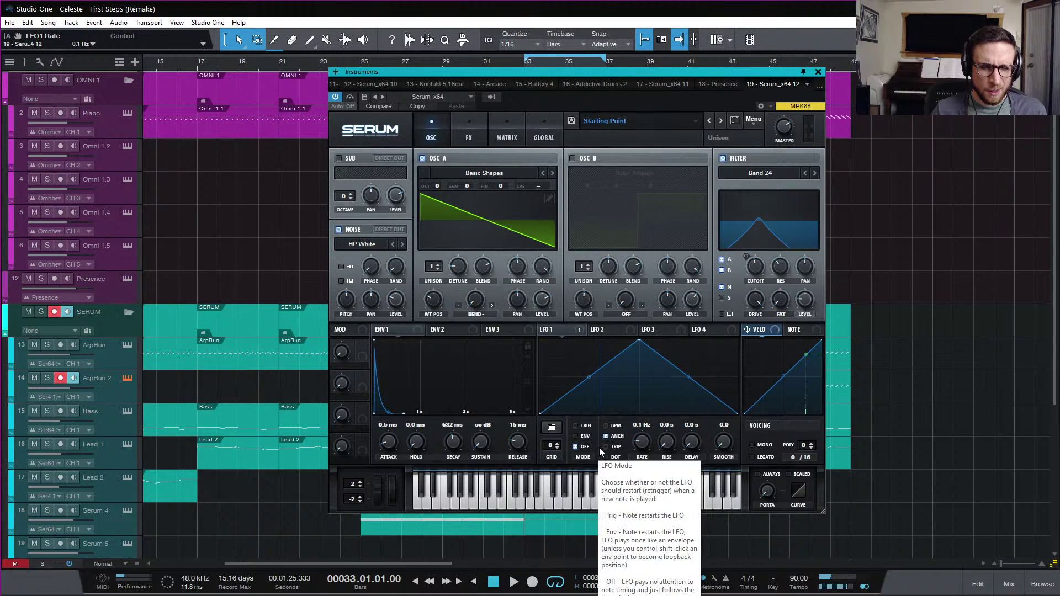
right_click(541, 413)
click(592, 488)
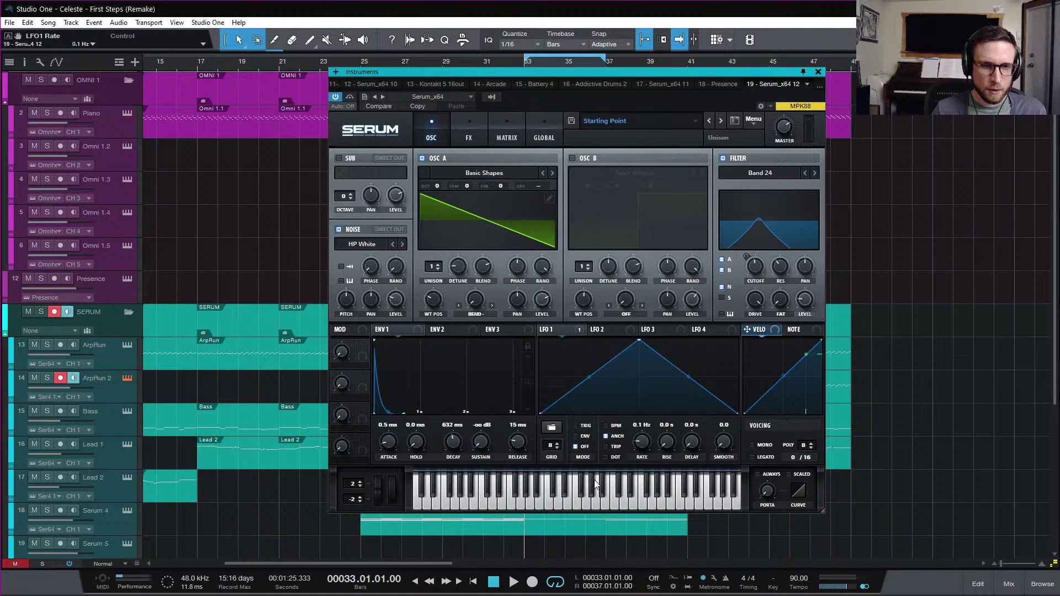
key(space)
key(space)
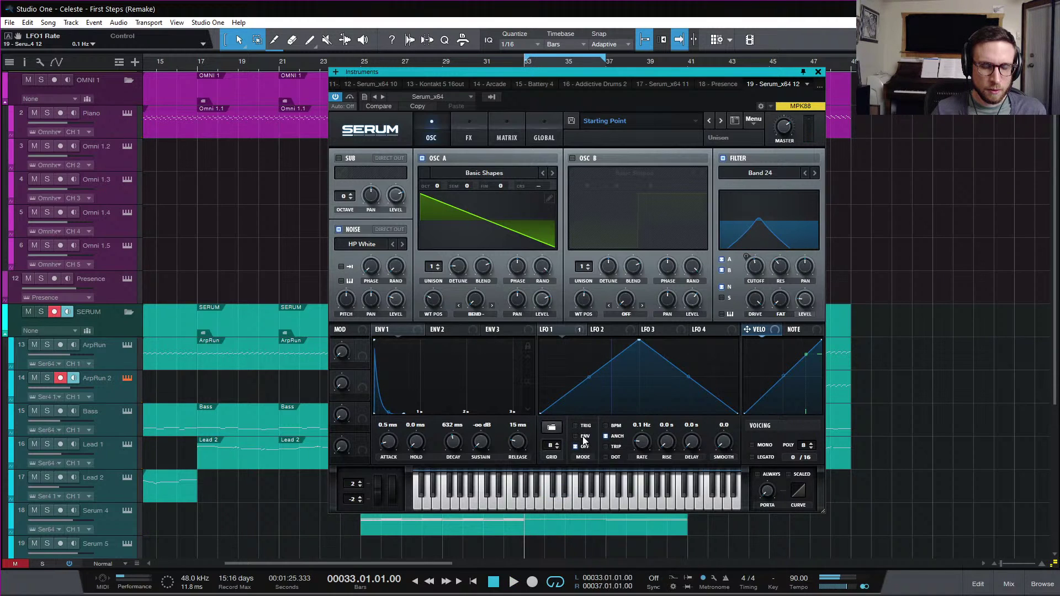
key(space)
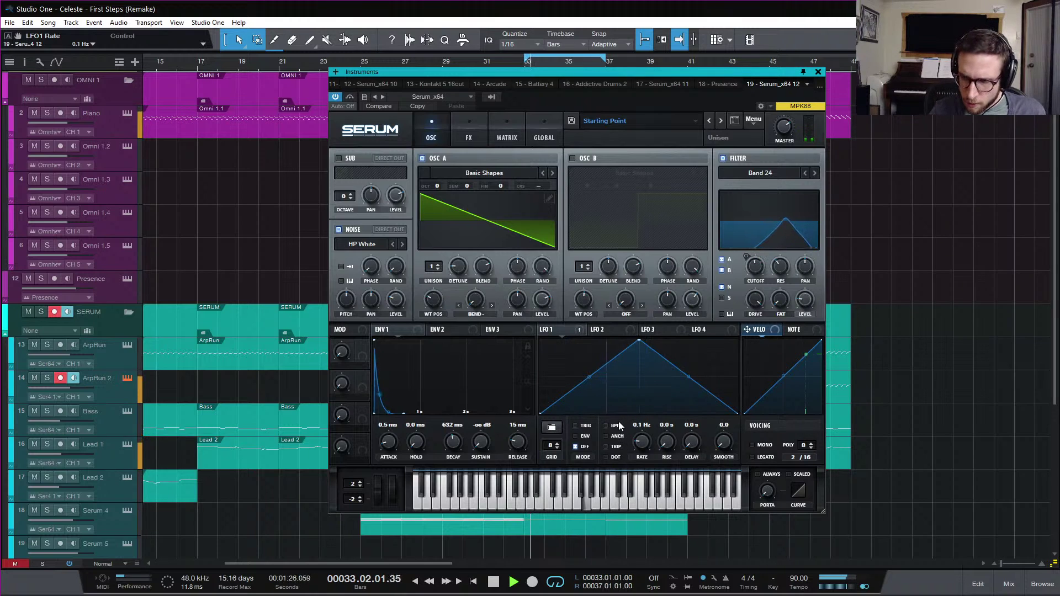
key(space)
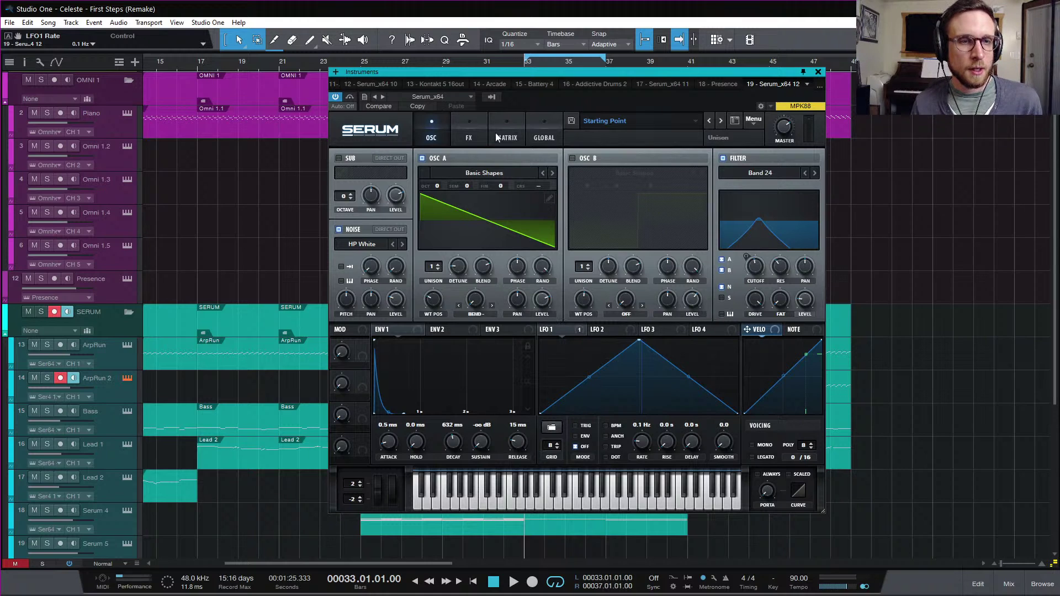
- Solo ArpRun 2, audition it, and remove the LFO 1 modulation from the Serum filter cutoff
click(43, 378)
key(space)
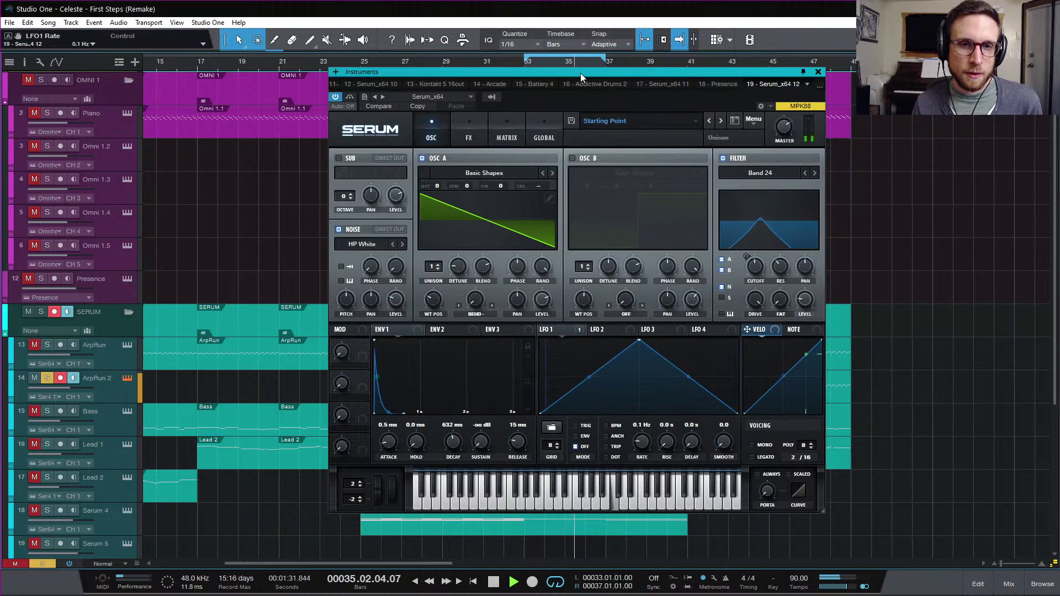
key(space)
right_click(564, 331)
click(593, 373)
- Assign the mod wheel to the Serum filter cutoff and audition the sweep over the loop
drag(762, 269, 755, 268)
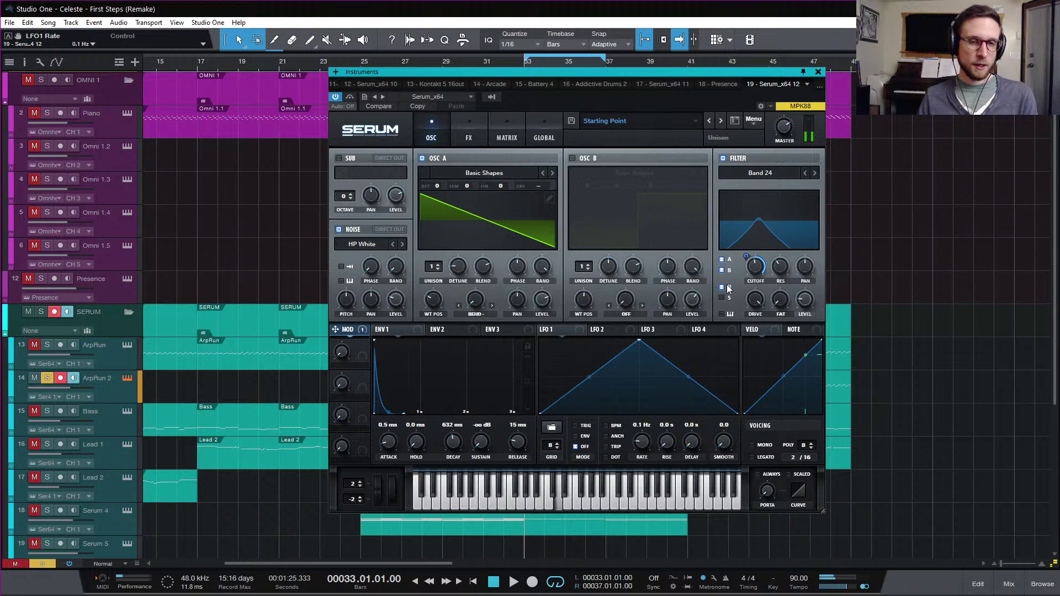
key(space)
right_click(763, 273)
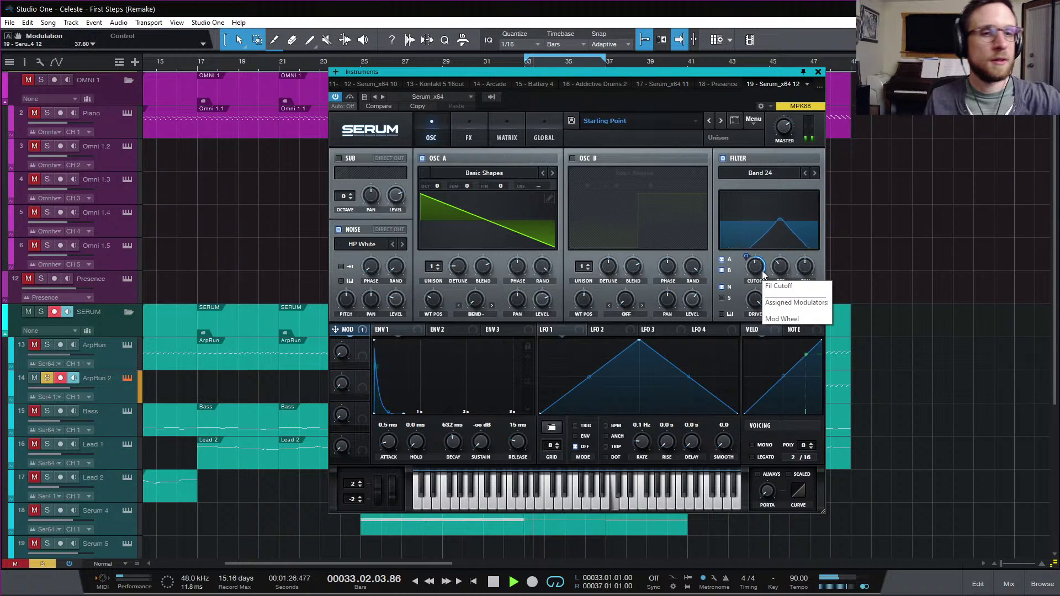
key(space)
click(762, 274)
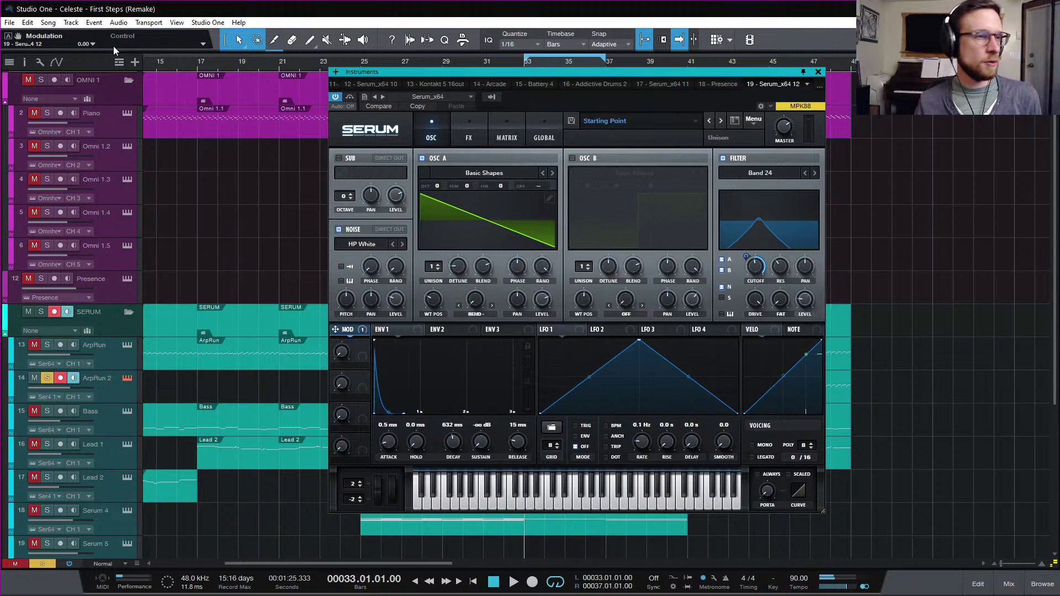
- Solo the reference First Steps track over the loop, then compare it with the full remake mix
scroll(269, 190, up, 1)
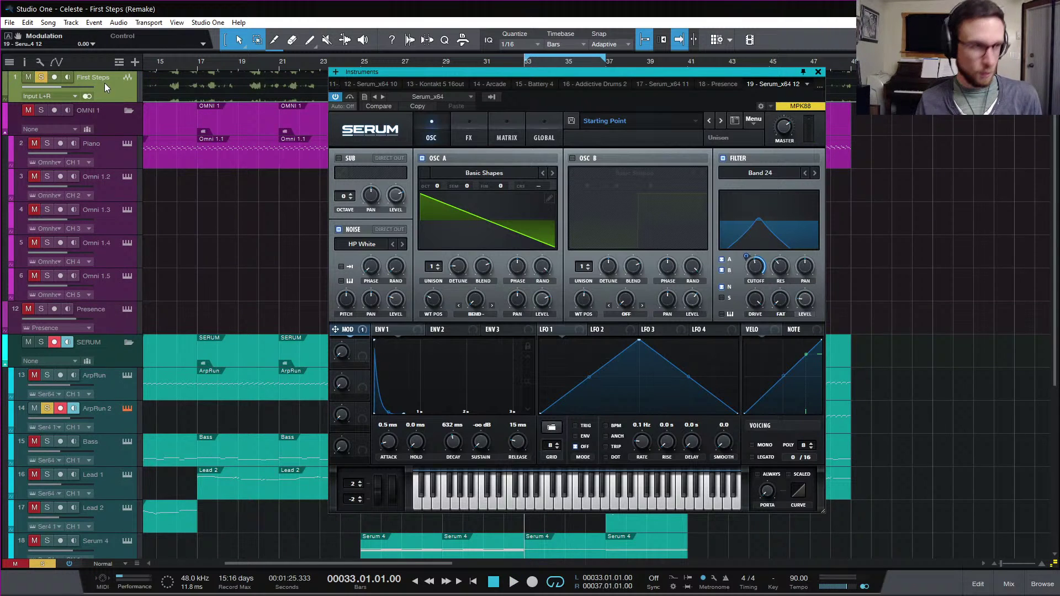
key(shift+s)
key(s)
key(space)
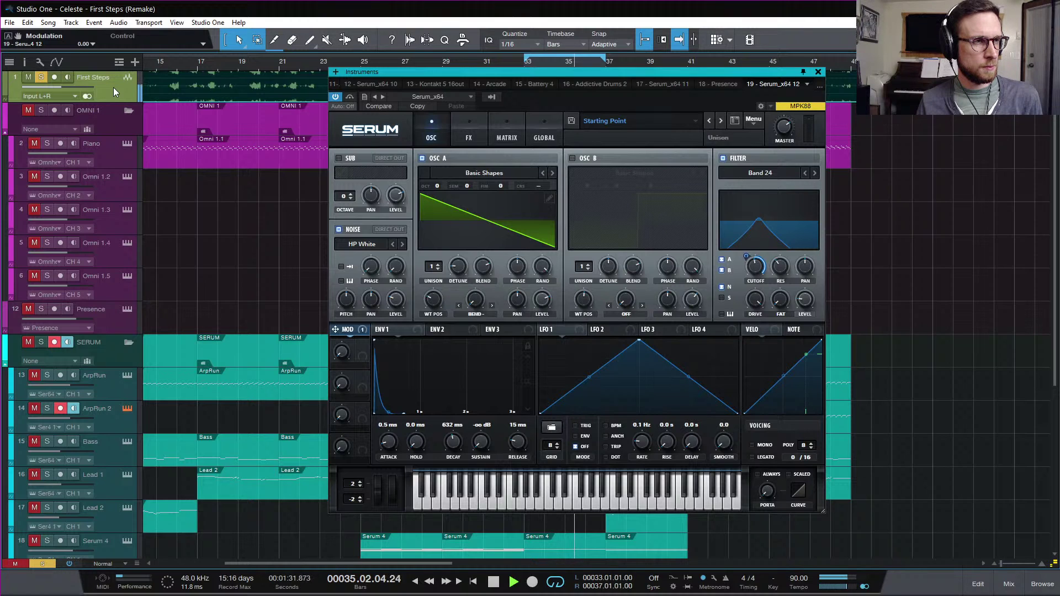
key(space)
key(s)
key(space)
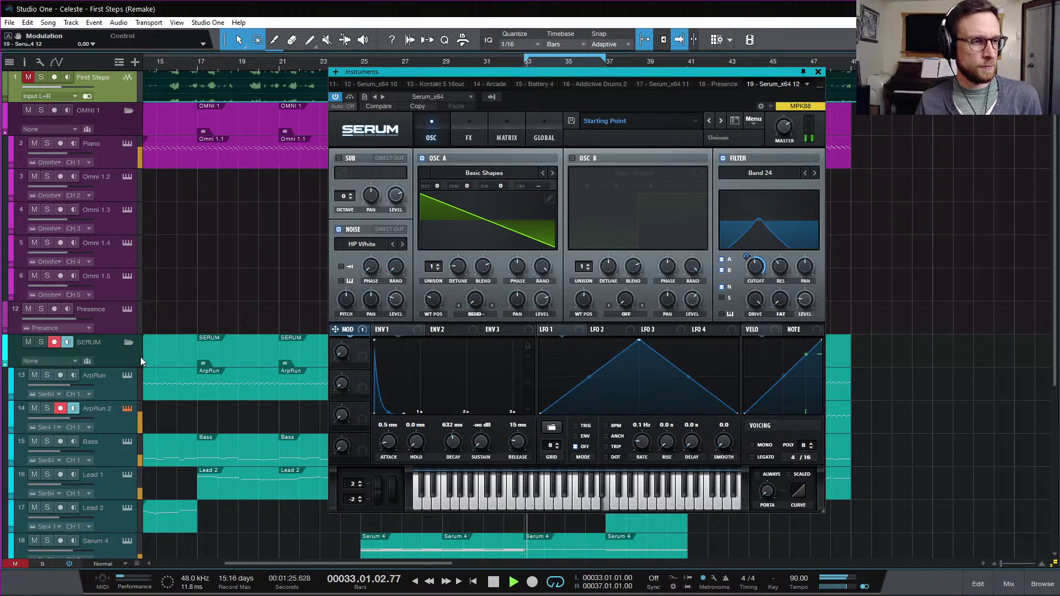
mouse_move(755, 270)
key(space)
- Lengthen the Env 1 decay to 1.04 s and audition the arpeggio in the mix with the mod wheel sweep
double_click(454, 437)
key(space)
drag(453, 438, 453, 437)
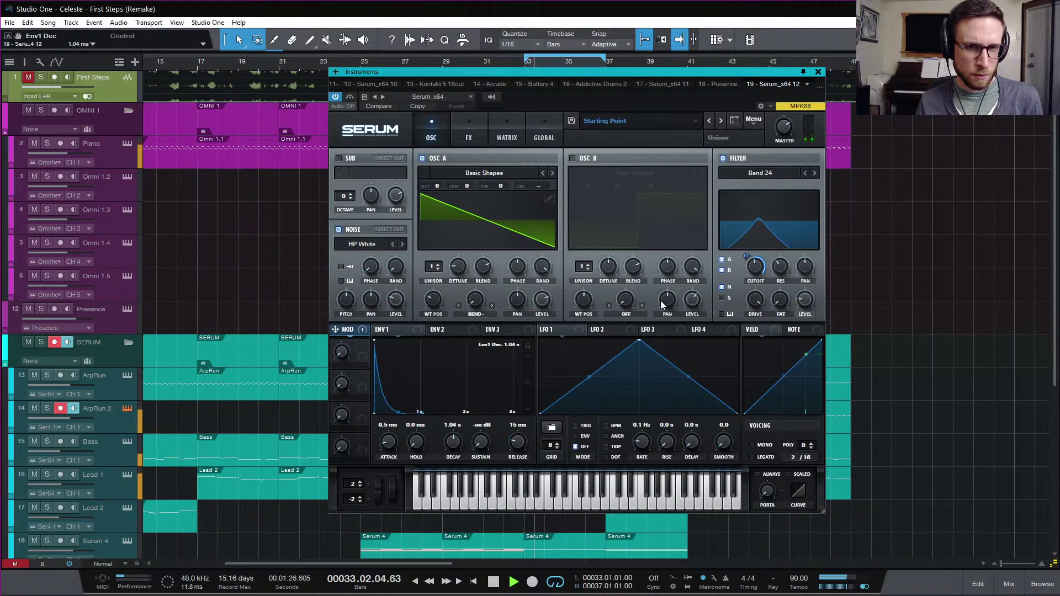
mouse_move(665, 281)
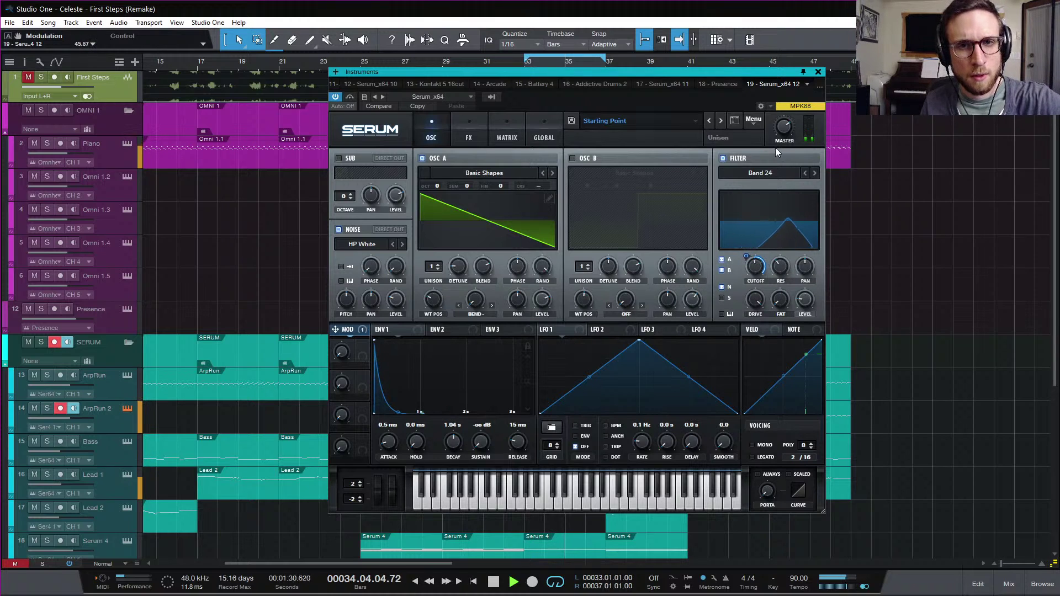
key(space)
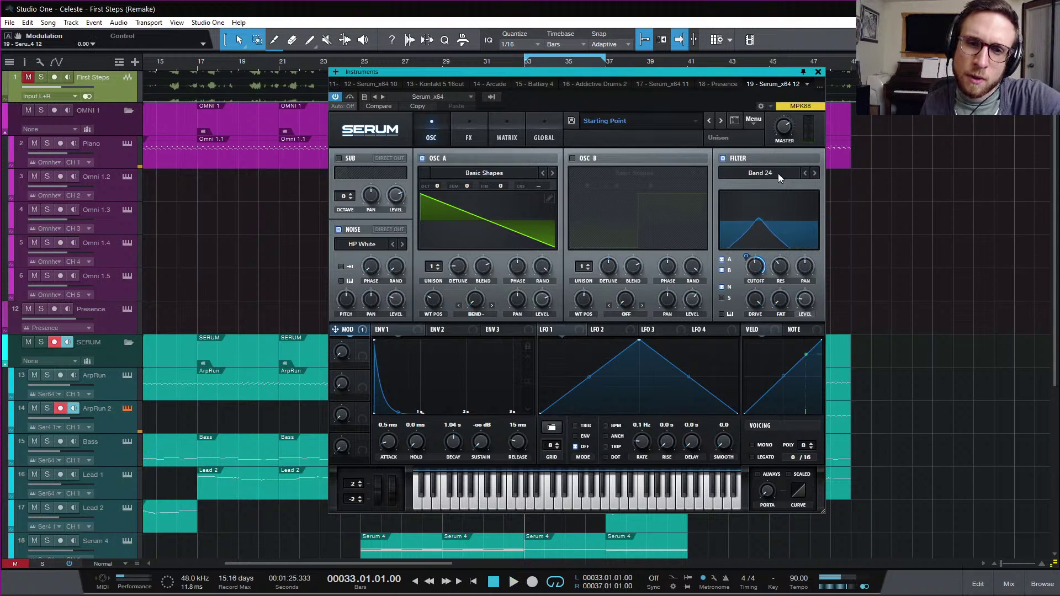
- Solo ArpRun 2 and fine-tune its filter cutoff sweep while playing the mod wheel over the loop
click(47, 408)
key(space)
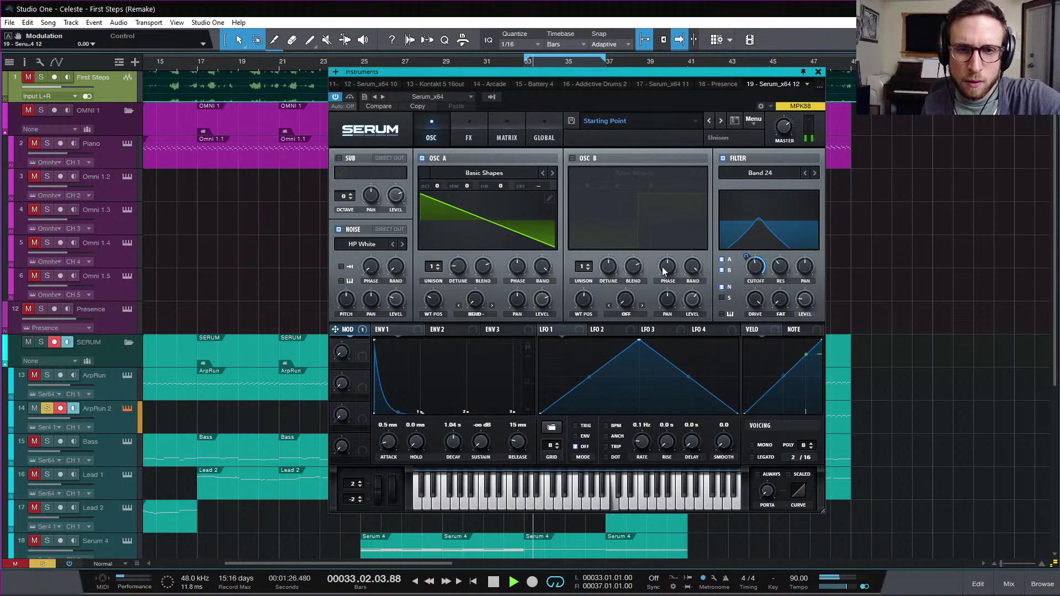
mouse_move(753, 277)
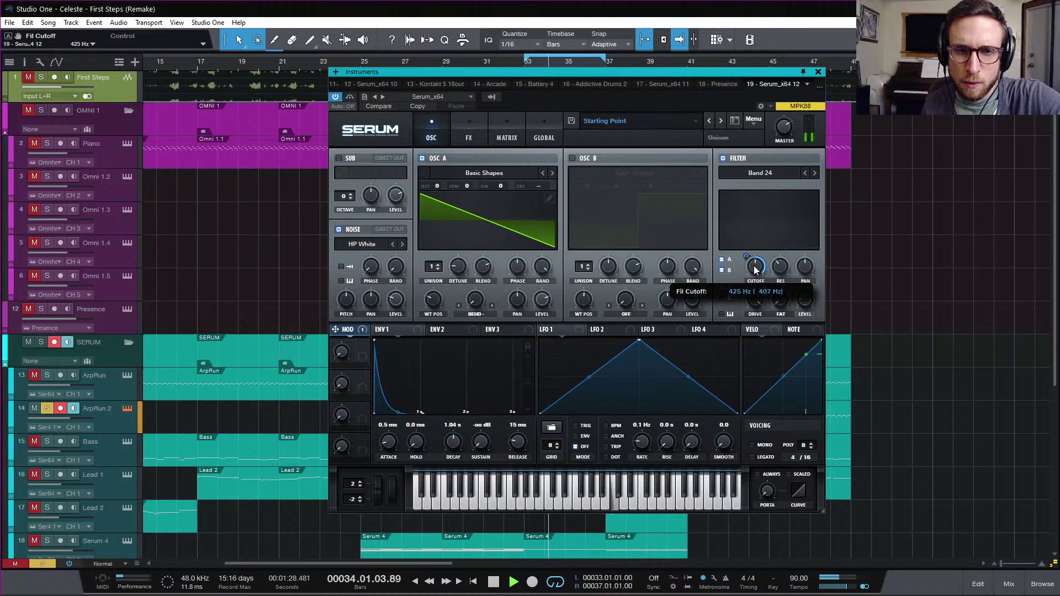
mouse_move(744, 266)
mouse_down()
mouse_move(743, 277)
mouse_move(742, 267)
mouse_up()
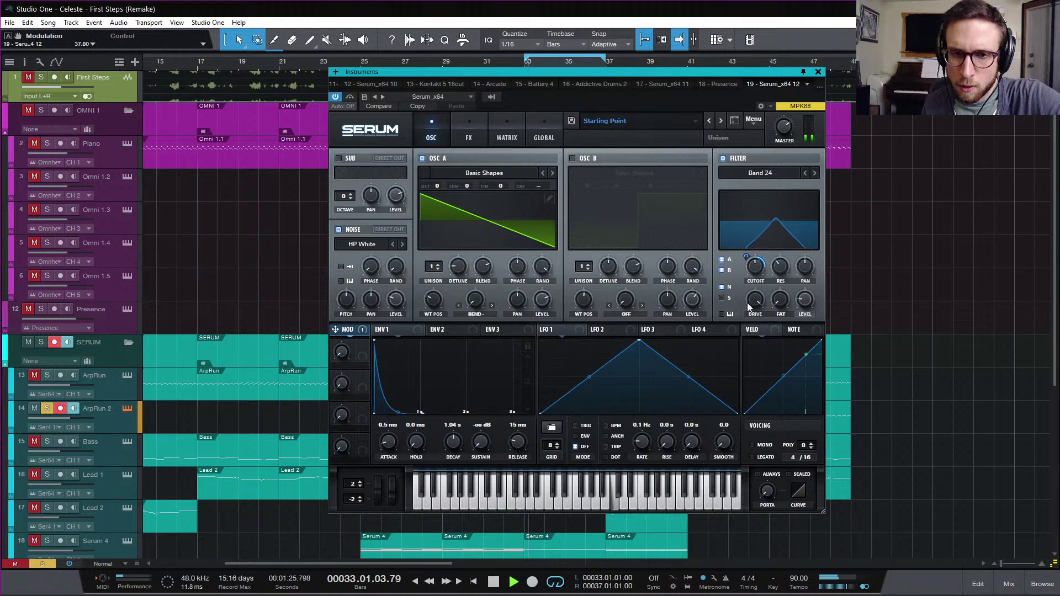
mouse_move(811, 289)
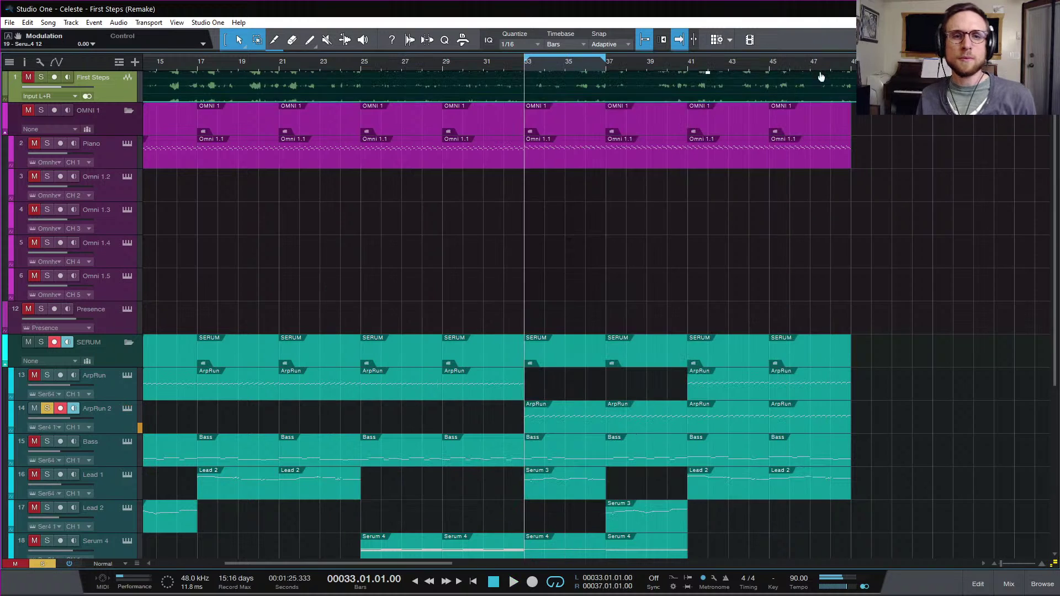
- Close the Serum window, stop playback, and open the ArpRun 2 part at bar 33 for editing
click(818, 73)
key(space)
scroll(574, 495, down, 1)
double_click(558, 390)
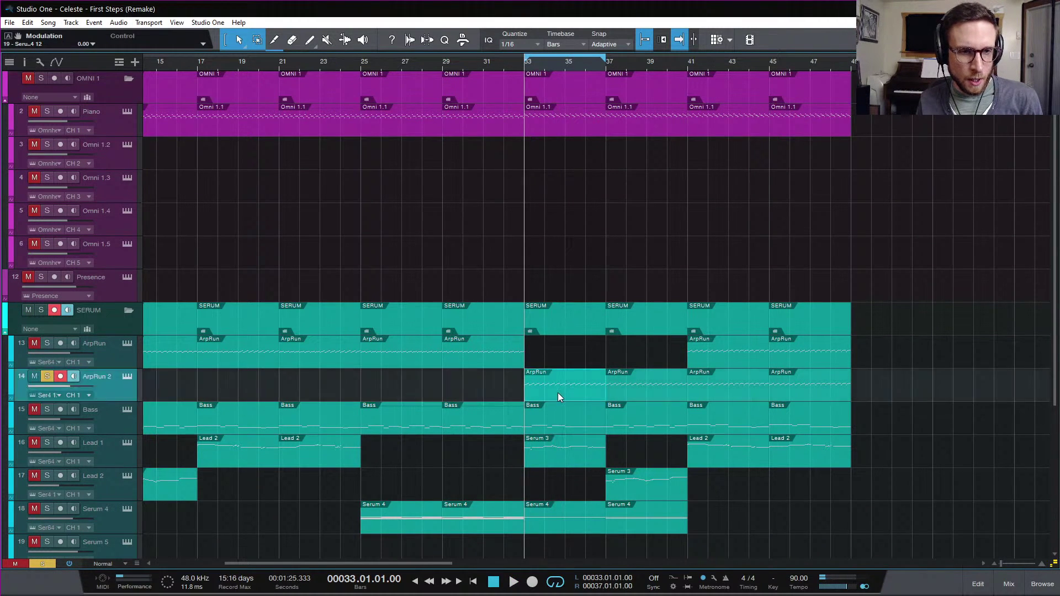
- Play the loop from bar 33 and examine the notes in the Serum 4 part there
click(323, 543)
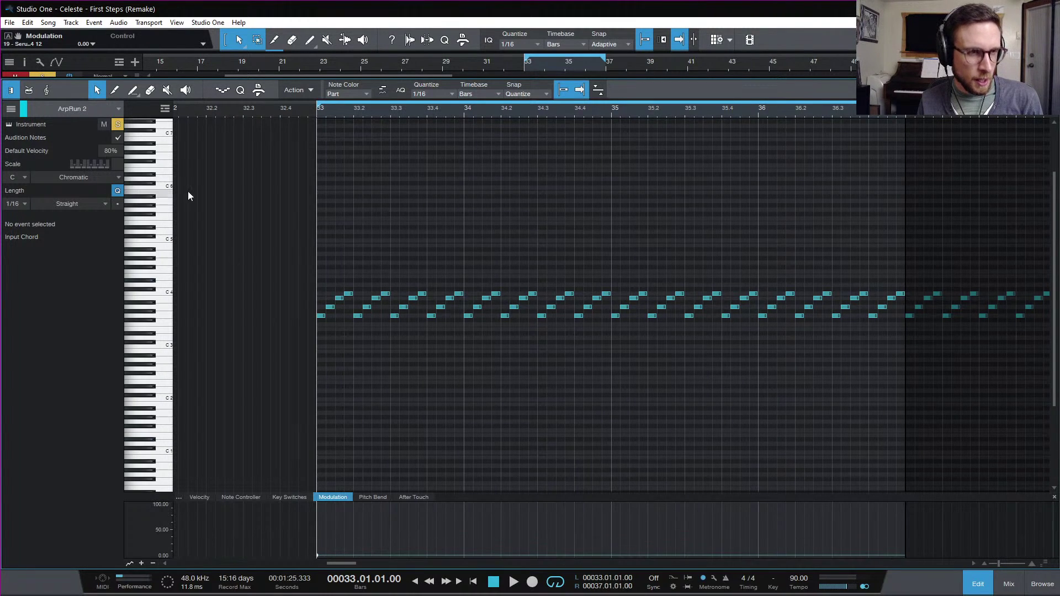
scroll(628, 399, up, 1)
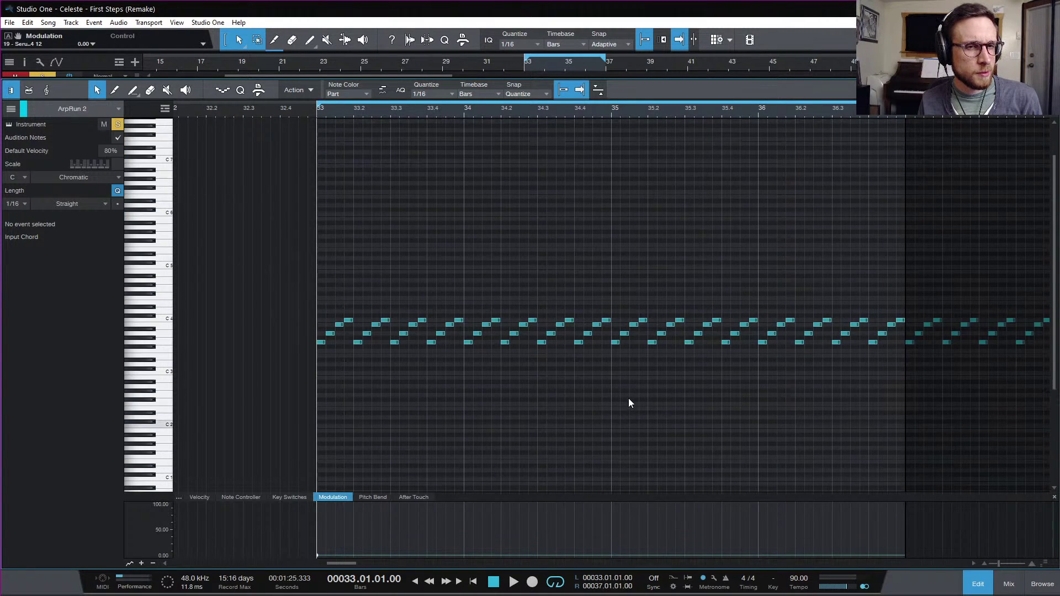
click(963, 580)
scroll(267, 296, up, 1)
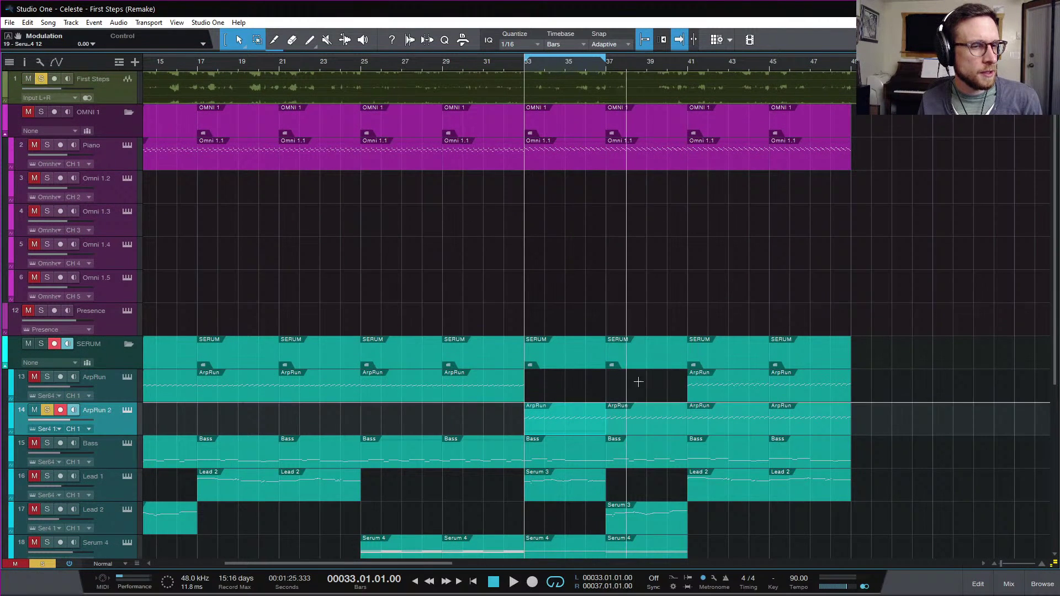
scroll(623, 409, down, 5)
key(space)
double_click(562, 377)
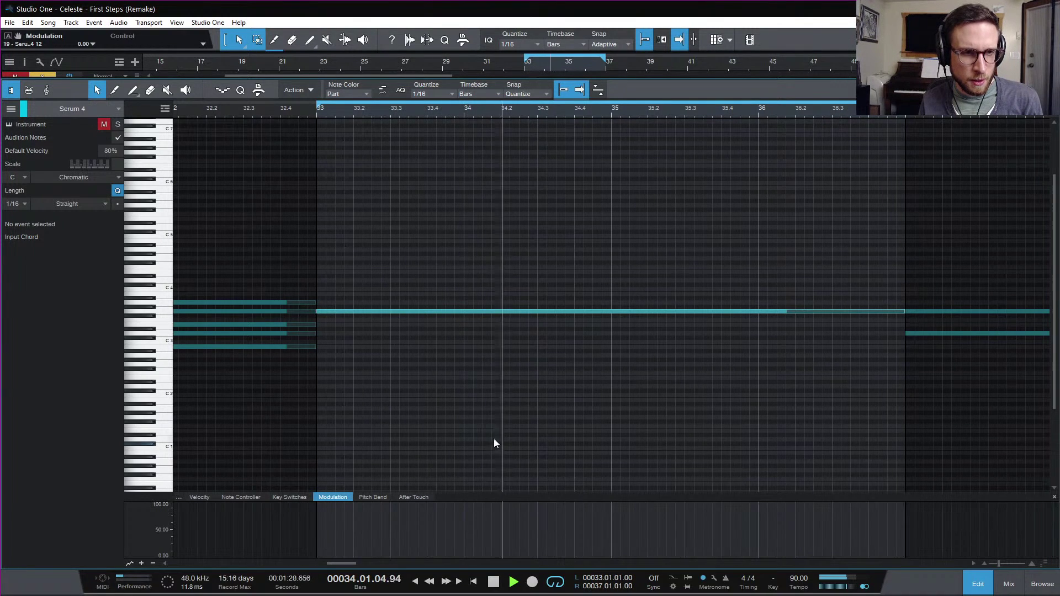
key(space)
click(971, 588)
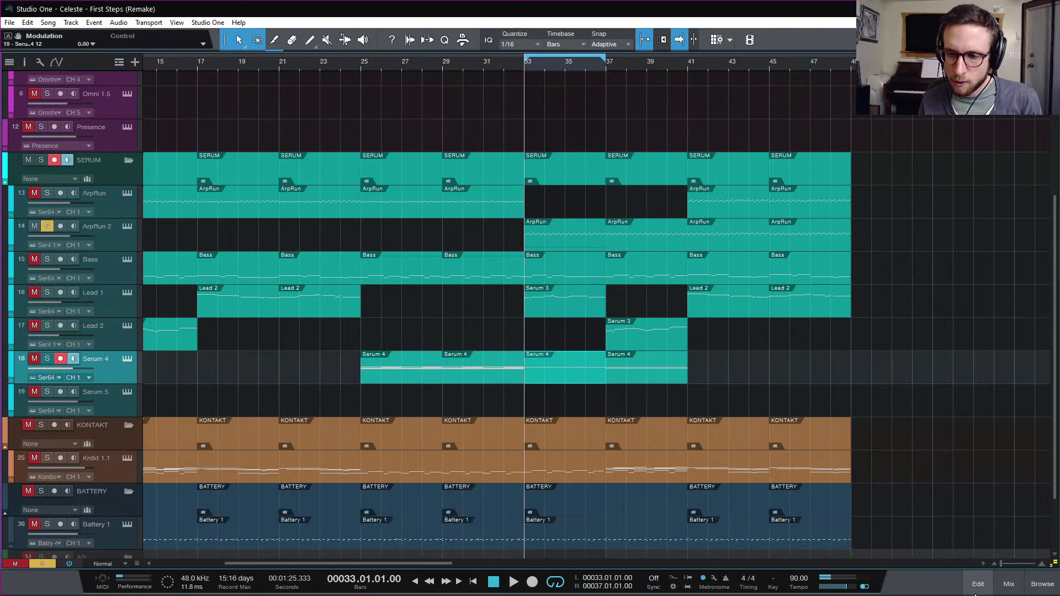
- Draw modulation in the bar 33 ArpRun 2 part rising to 100 at 34.3 and falling to 0 at bar 36, then audition it
double_click(580, 243)
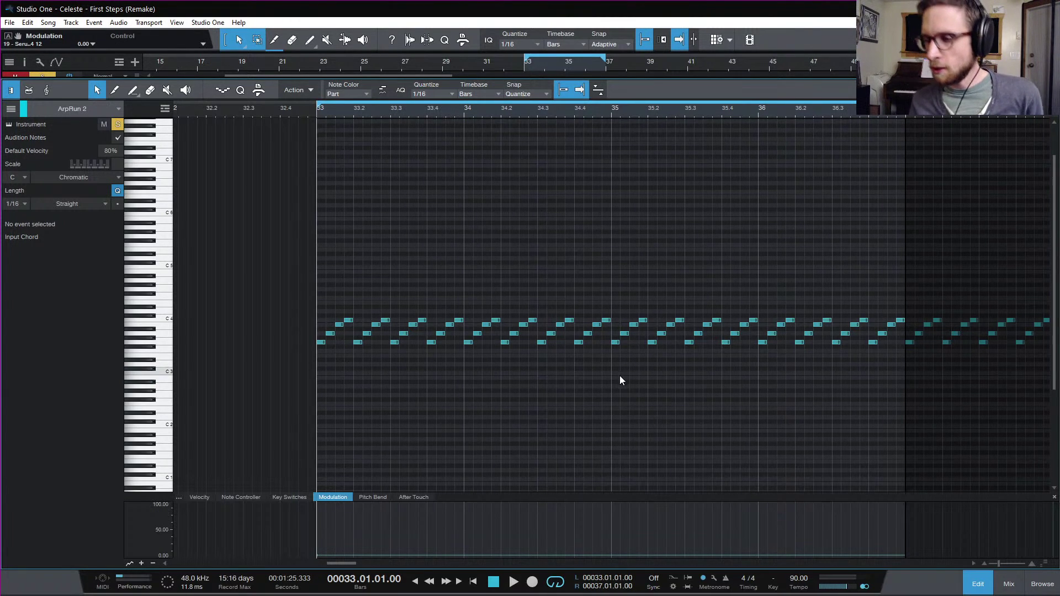
drag(462, 496, 459, 438)
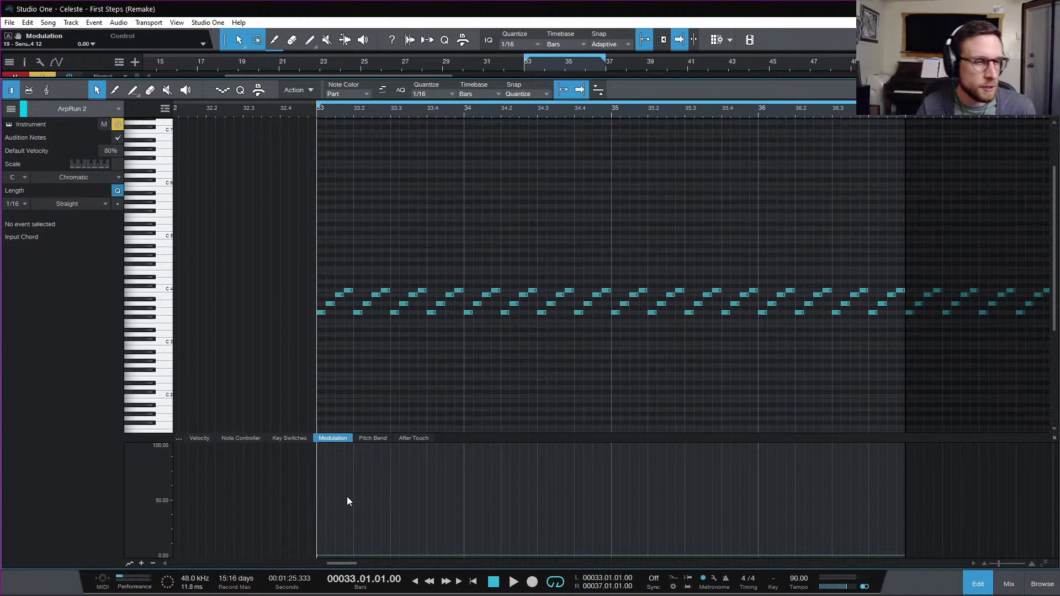
key(space)
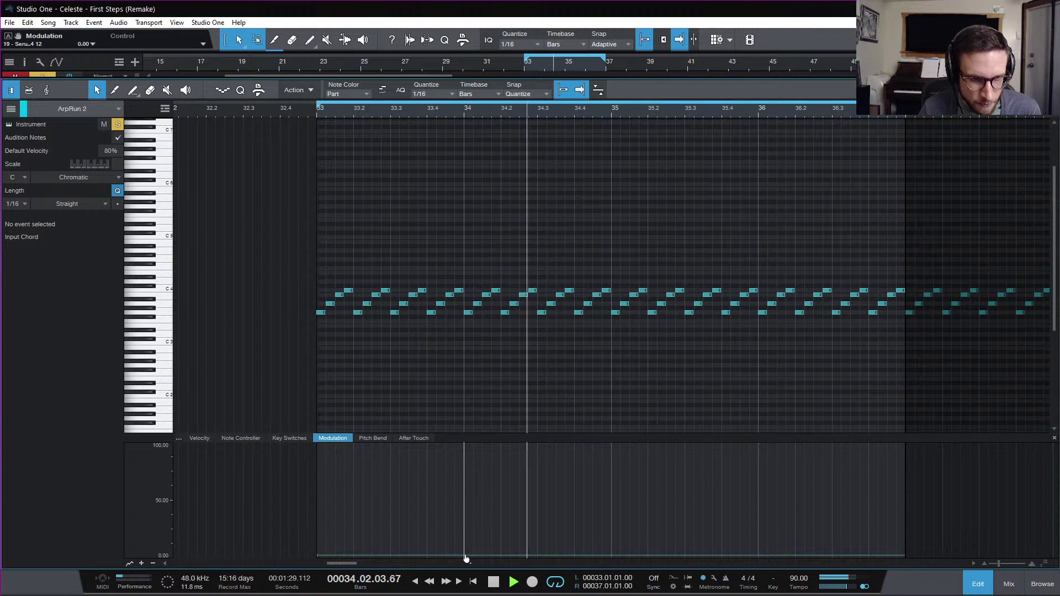
key(space)
drag(466, 556, 536, 445)
drag(637, 448, 758, 568)
key(space)
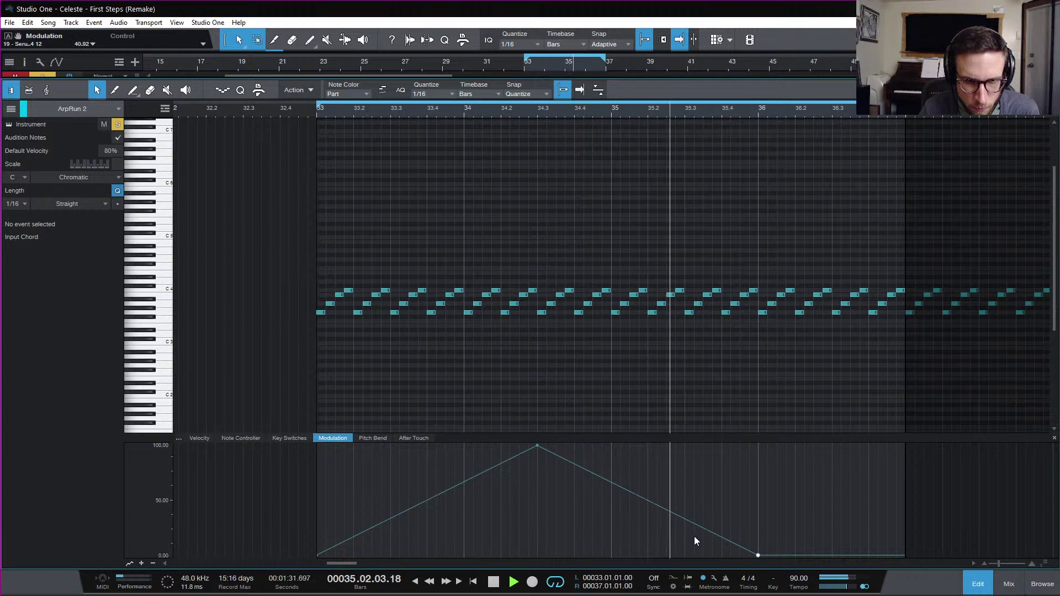
key(space)
- Shift the modulation curve's low point to 35.3 and add a peak of 100 at 36.3, auditioning the sweep
drag(759, 559, 684, 556)
key(space)
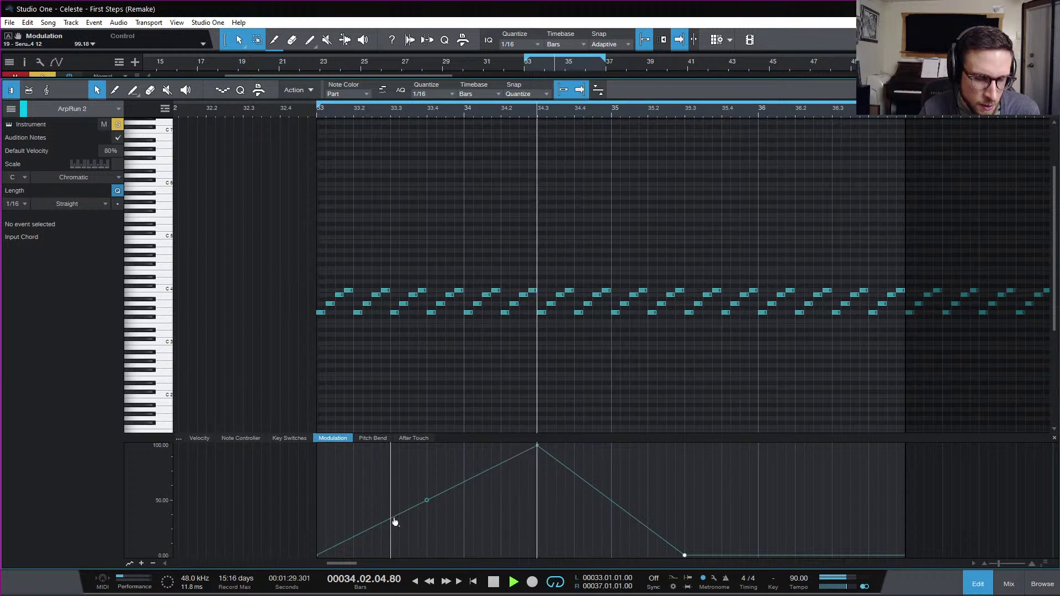
drag(762, 558, 832, 445)
key(space)
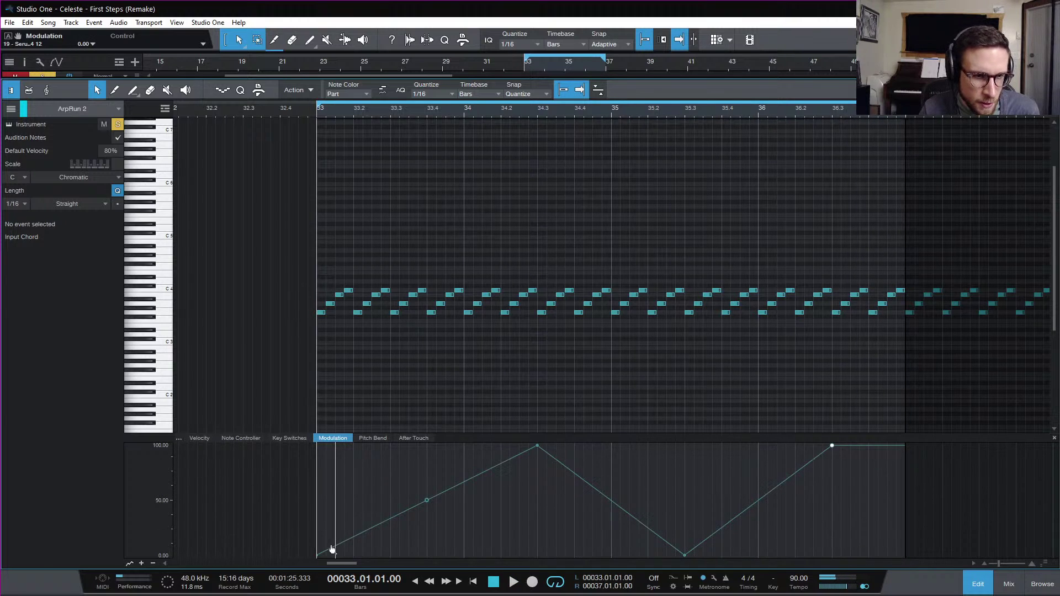
- Add a modulation dip to 0 just after 33.3, raise the curve's start at bar 33 to 50.25, and audition it
drag(392, 524, 397, 572)
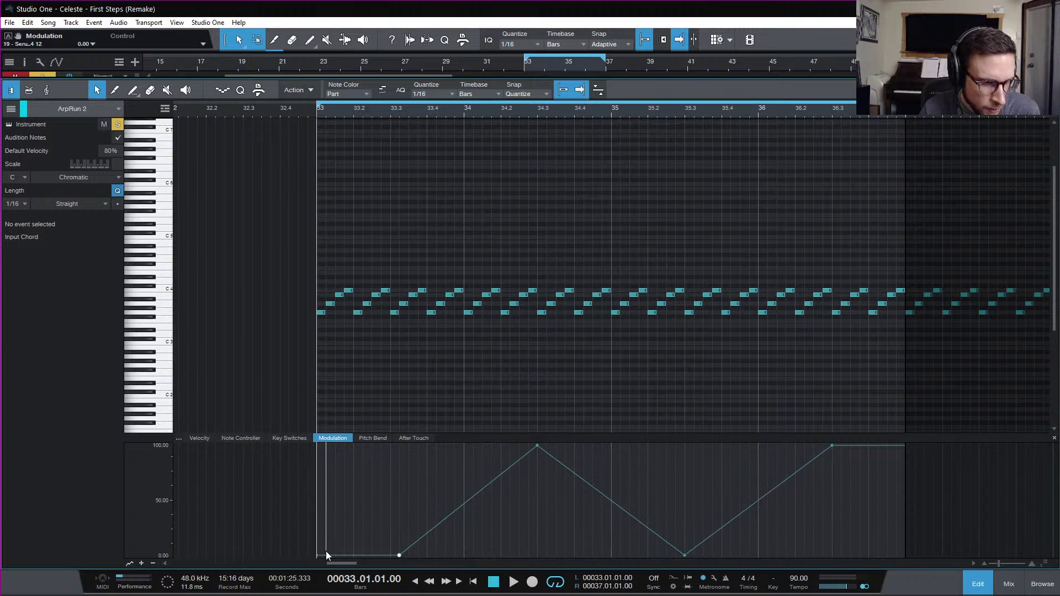
drag(318, 557, 318, 502)
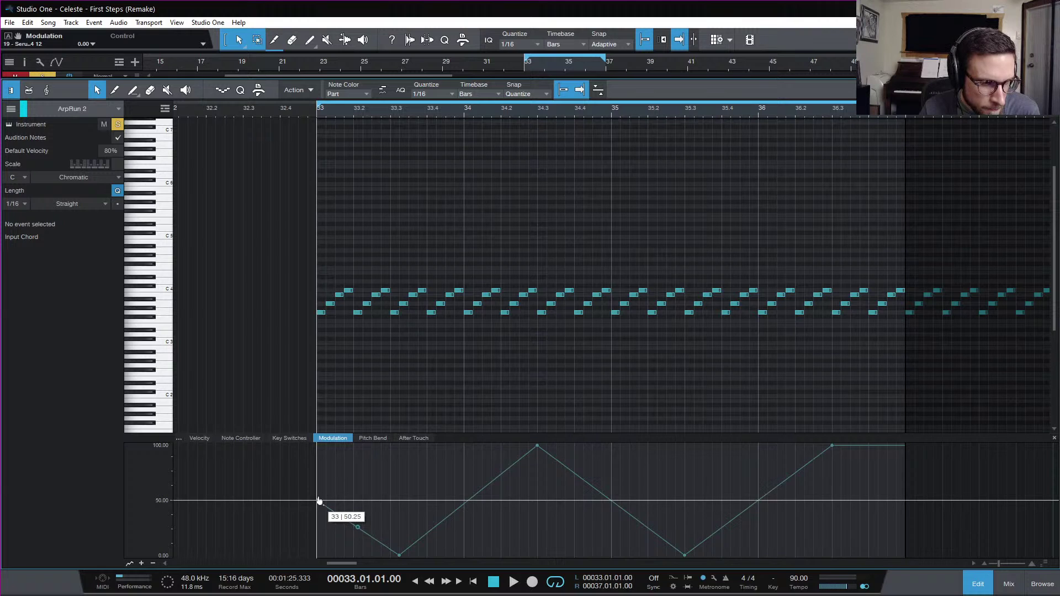
key(space)
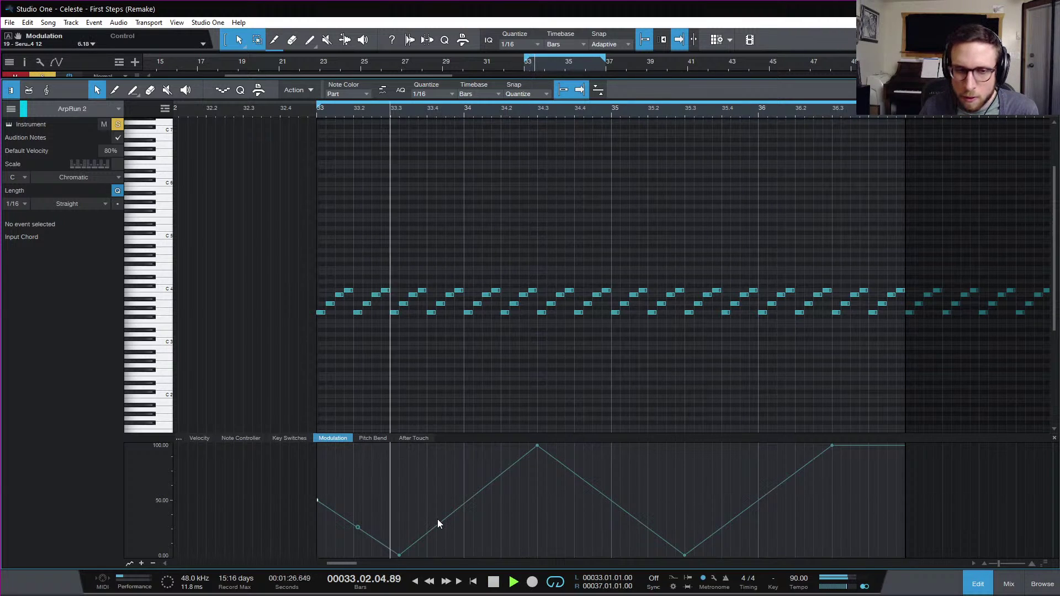
key(space)
click(977, 583)
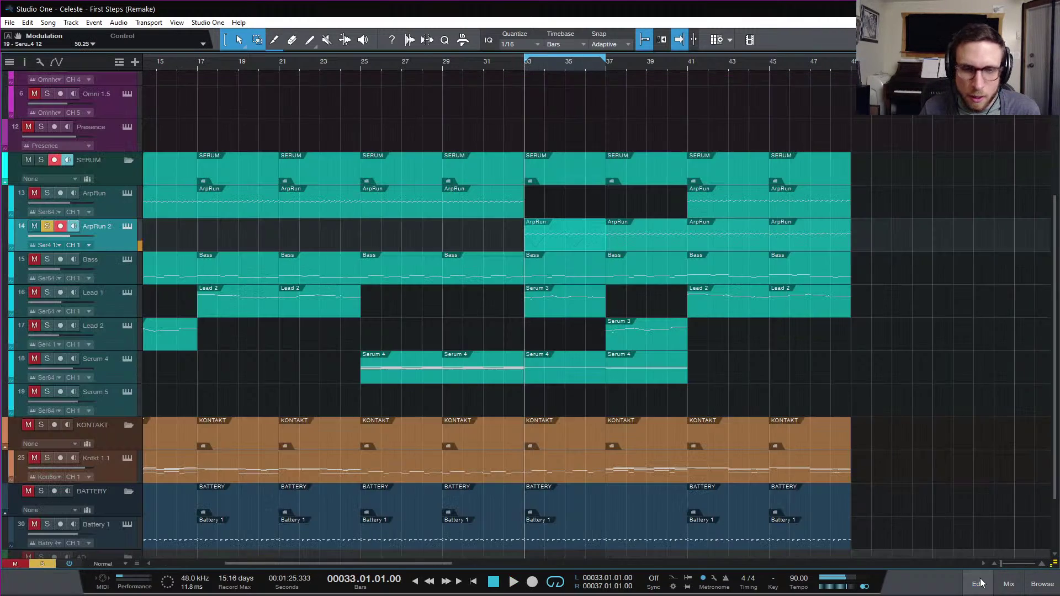
- Unsolo ArpRun 2, play the loop in the full mix, and raise the track's volume to +0.6 dB
key(space)
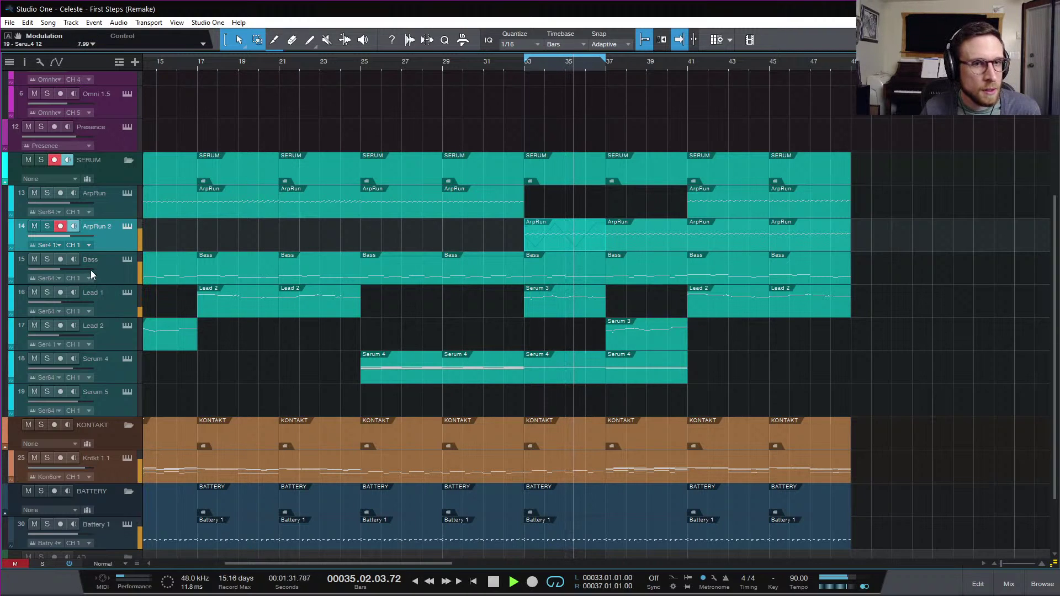
key(space)
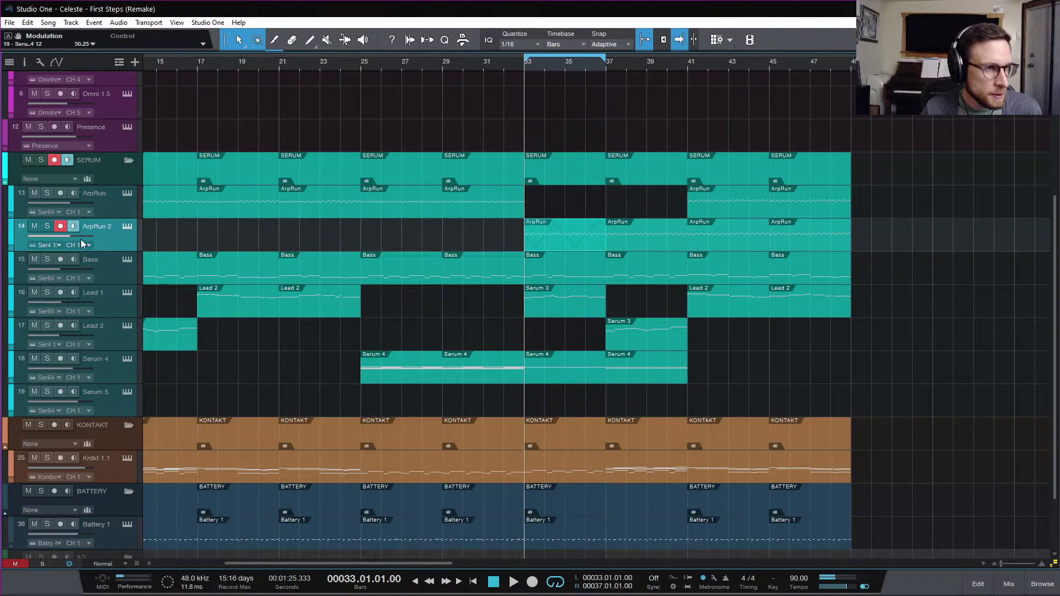
key(space)
drag(75, 235, 80, 234)
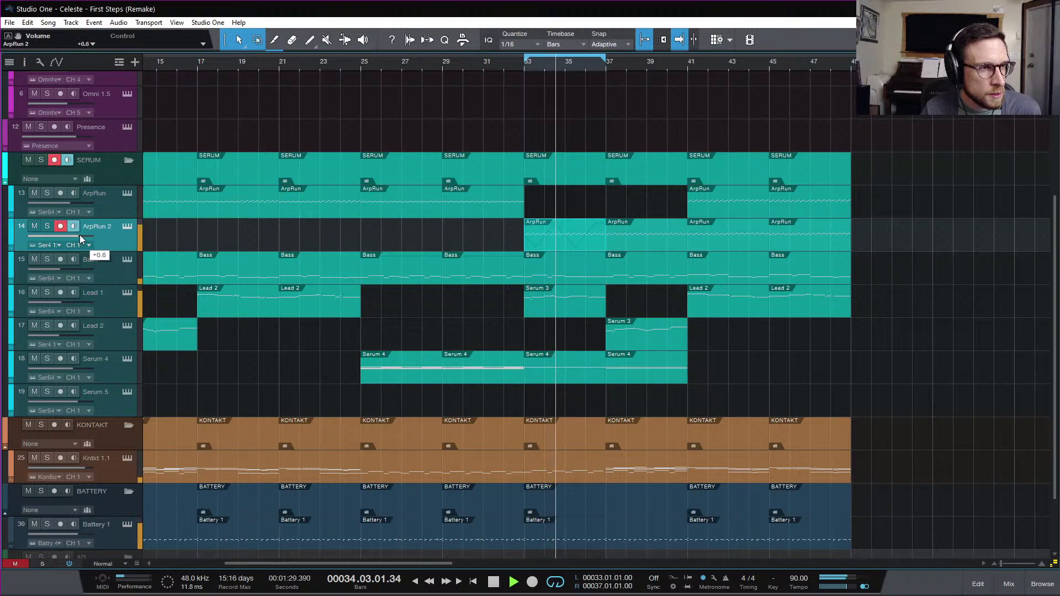
- Open ArpRun 2's Serum instrument, stop playback, and move its window clear of the bar 33 parts
click(129, 224)
key(space)
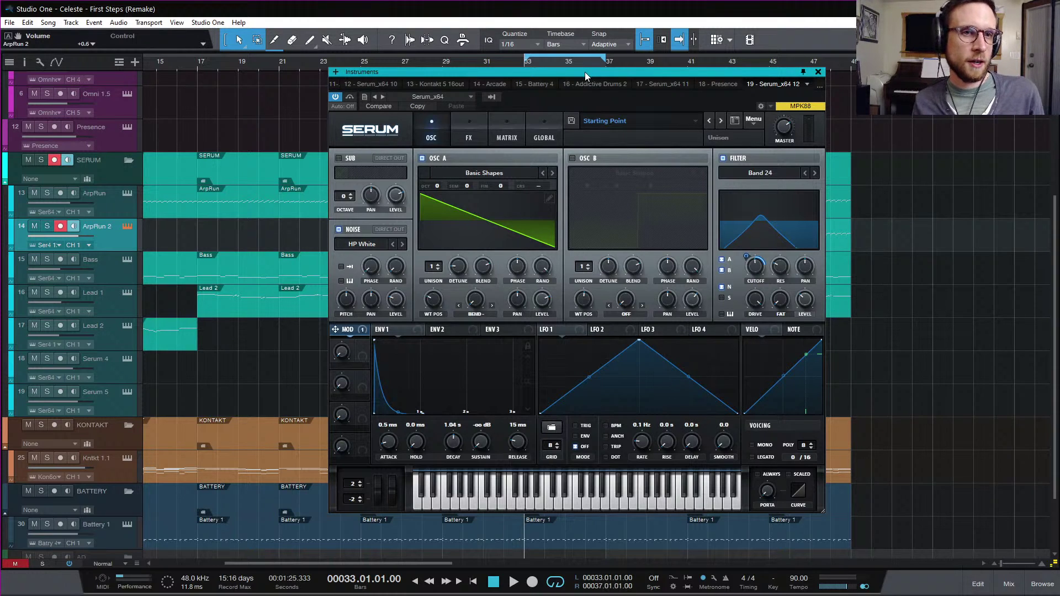
drag(585, 73, 572, 50)
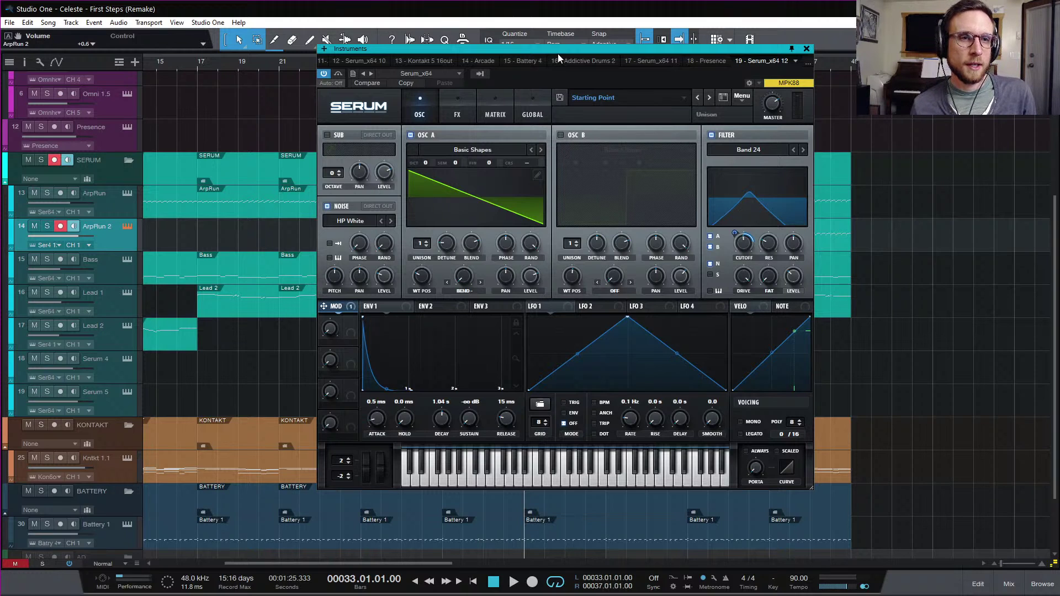
drag(571, 48, 567, 50)
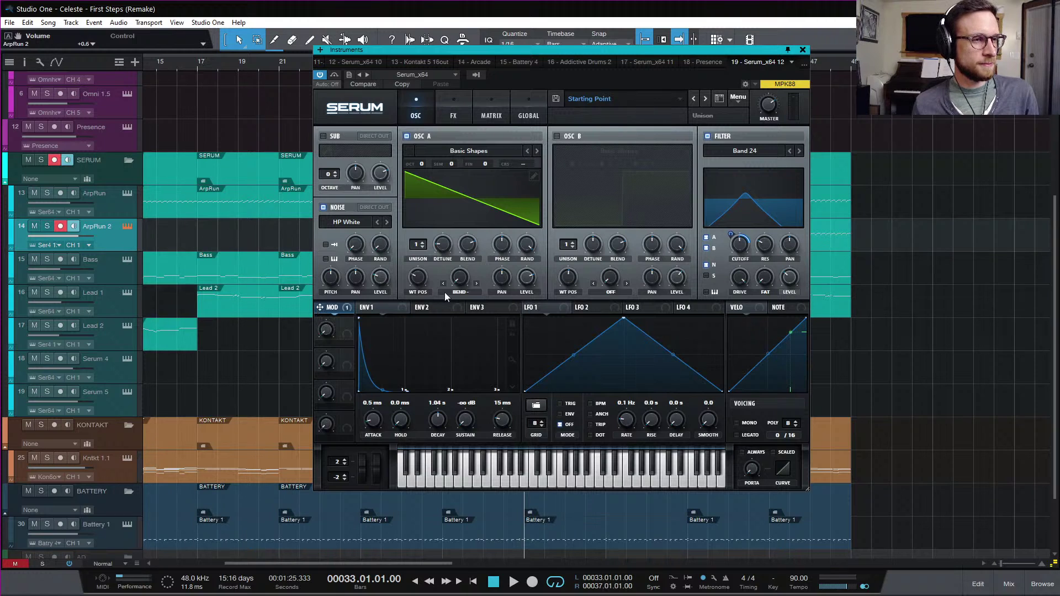
drag(608, 54, 739, 397)
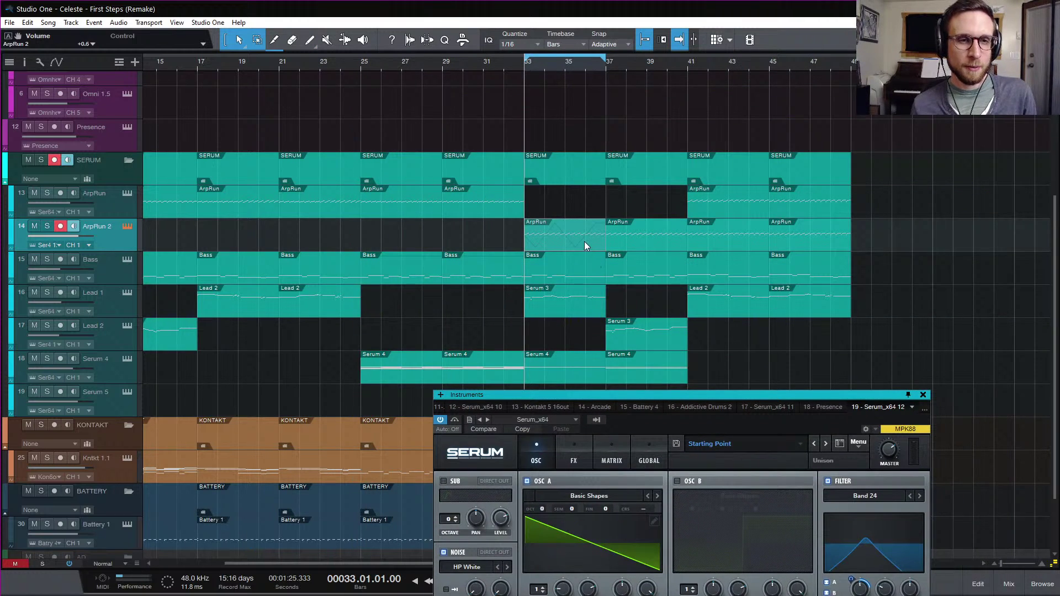
- Reopen the bar 33 ArpRun 2 part and bring its modulation curve down to about 50 at bar 37
double_click(585, 246)
drag(697, 393, 1059, 257)
drag(892, 450, 905, 507)
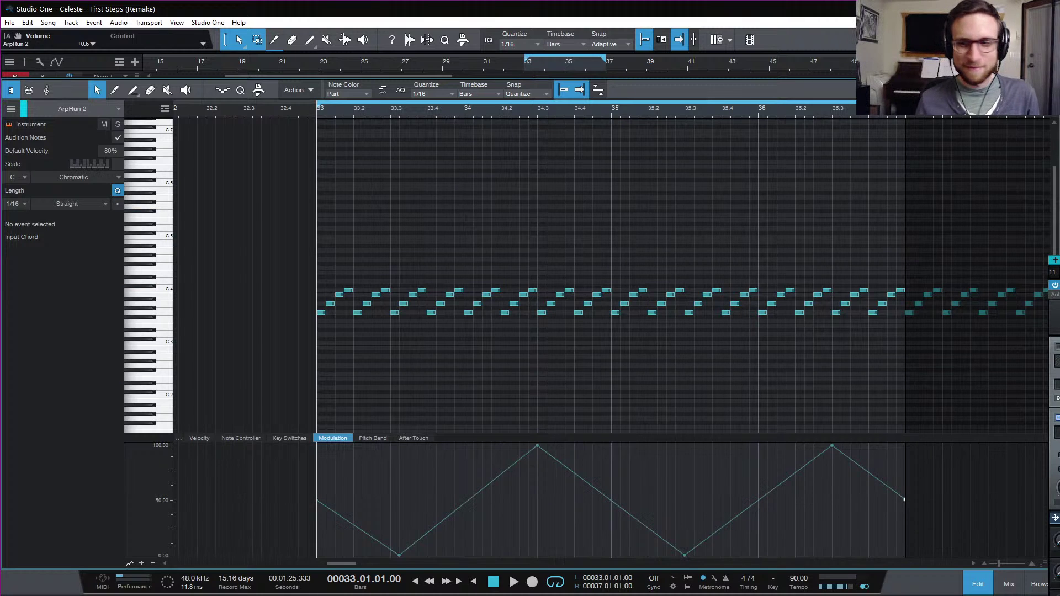
- Lower ArpRun 2's Serum master volume to 62% while the loop plays, then close the instrument and part editor
key(space)
drag(1059, 260, 646, 388)
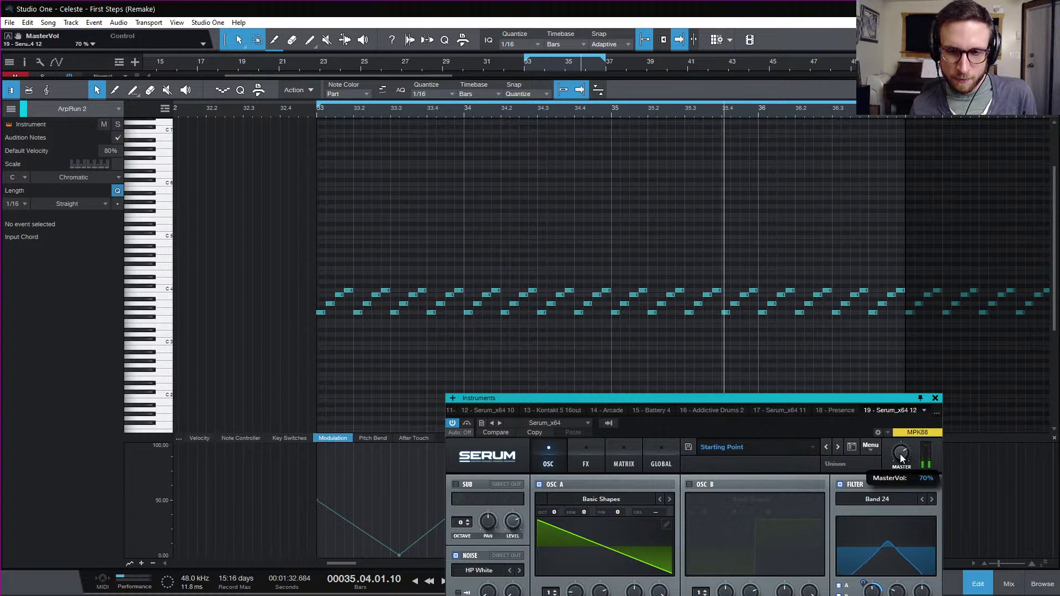
click(983, 591)
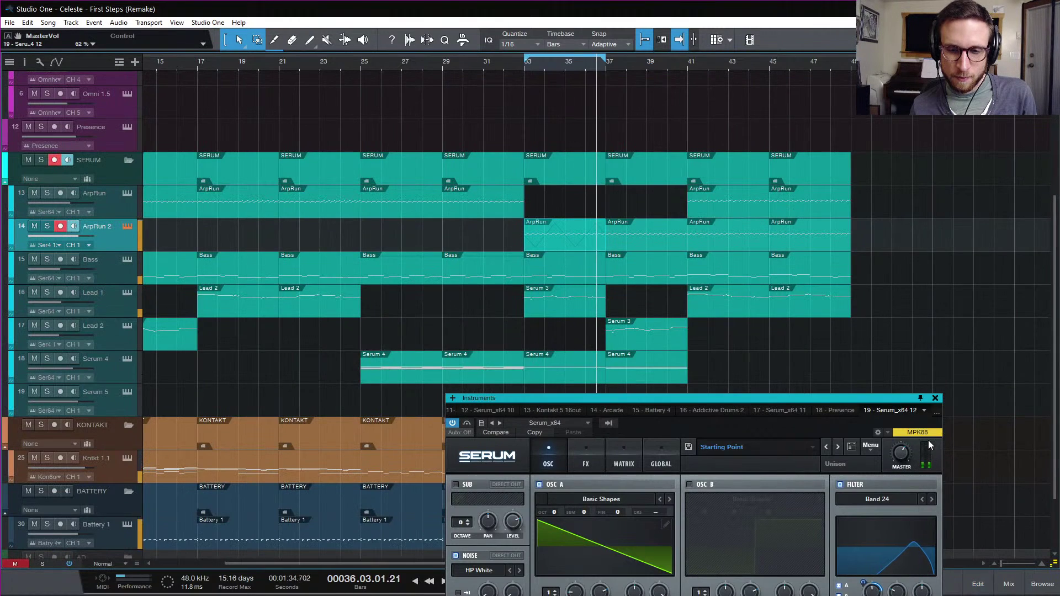
click(935, 398)
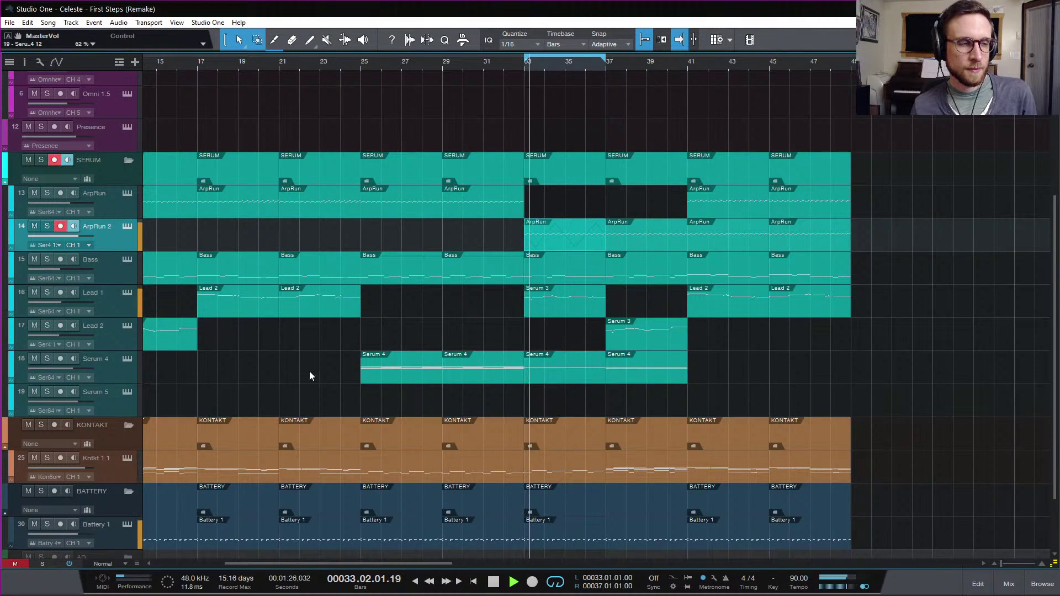
key(space)
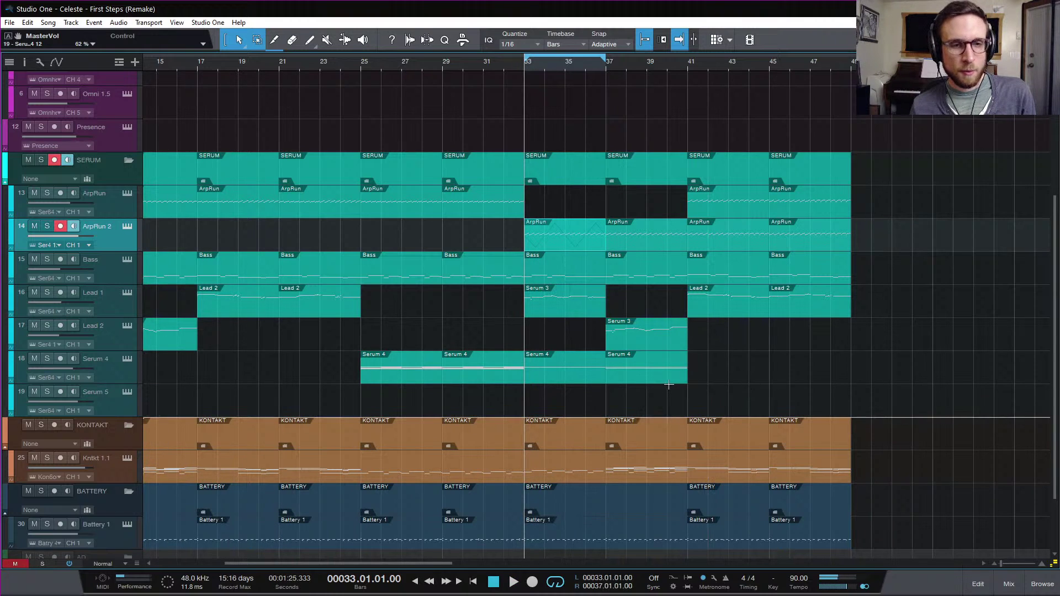
- Save the song and audition the remake mix from bar 41
key(ctrl+s)
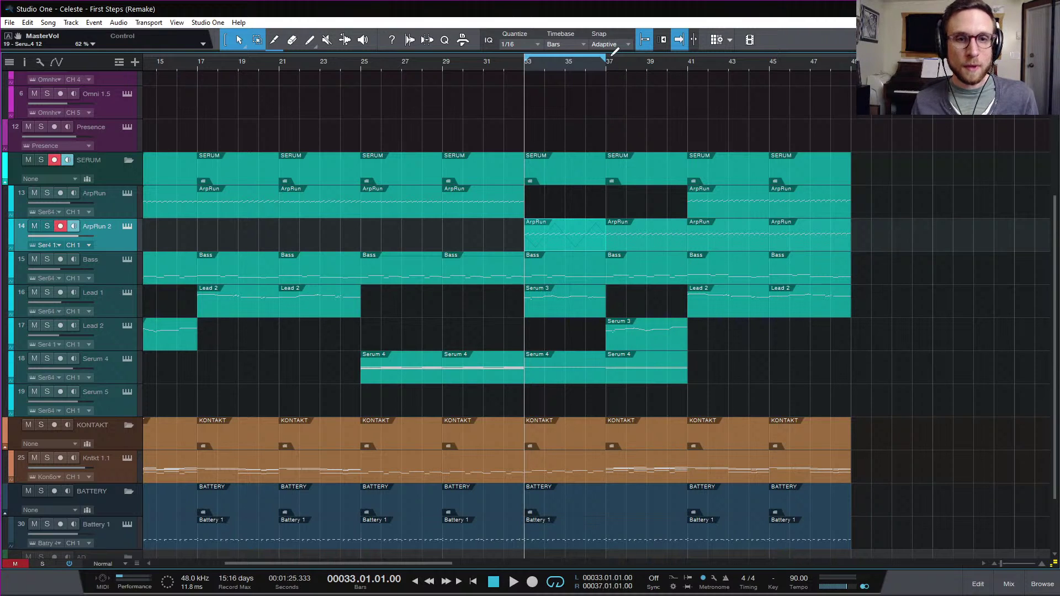
click(686, 64)
key(space)
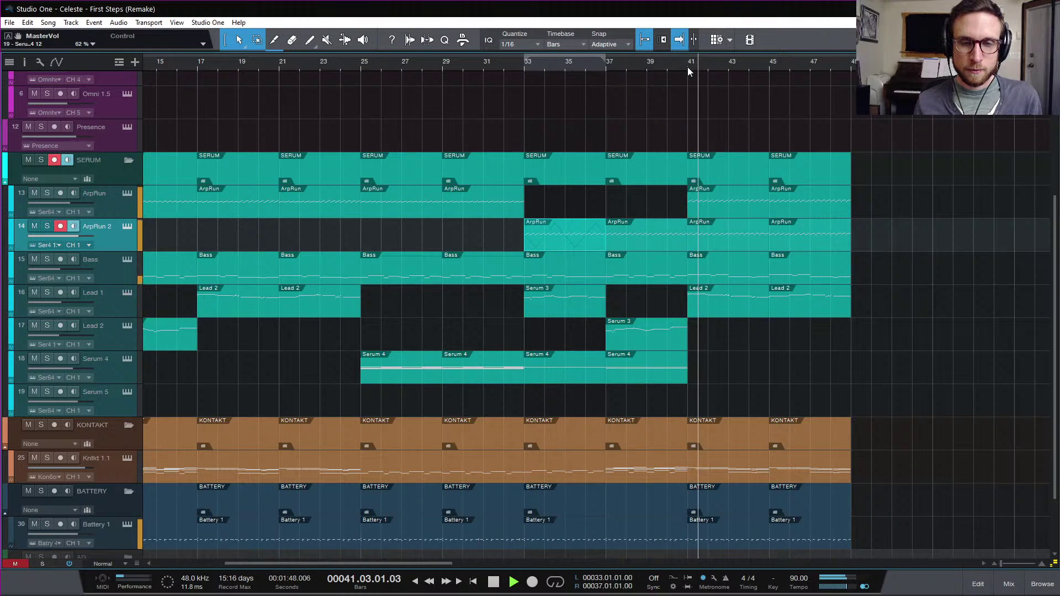
key(space)
- Unmute and solo the reference First Steps track, then listen to it from bar 41
scroll(669, 115, up, 5)
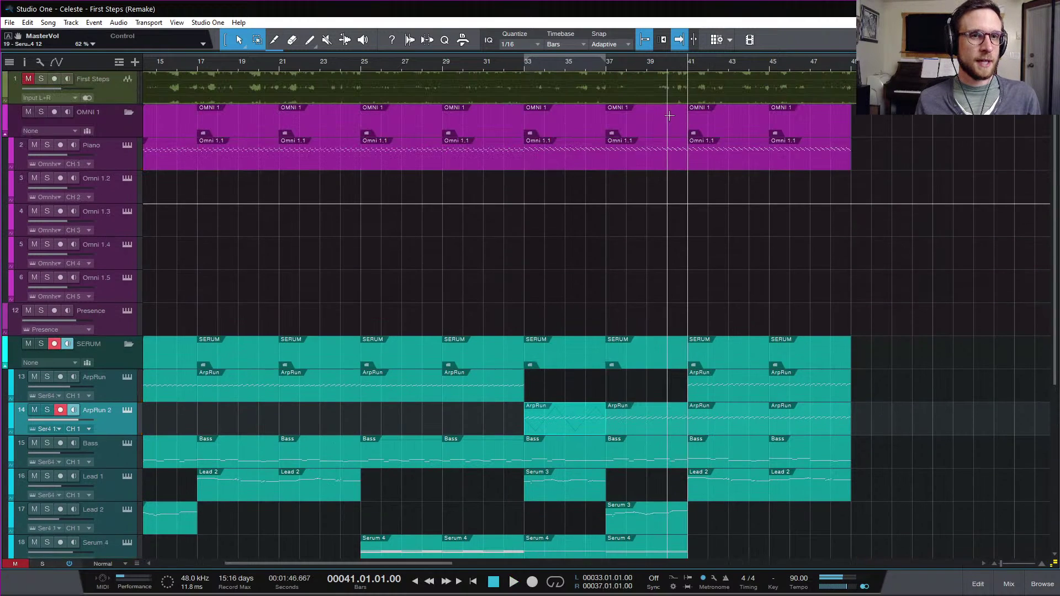
click(106, 89)
key(m)
key(s)
key(space)
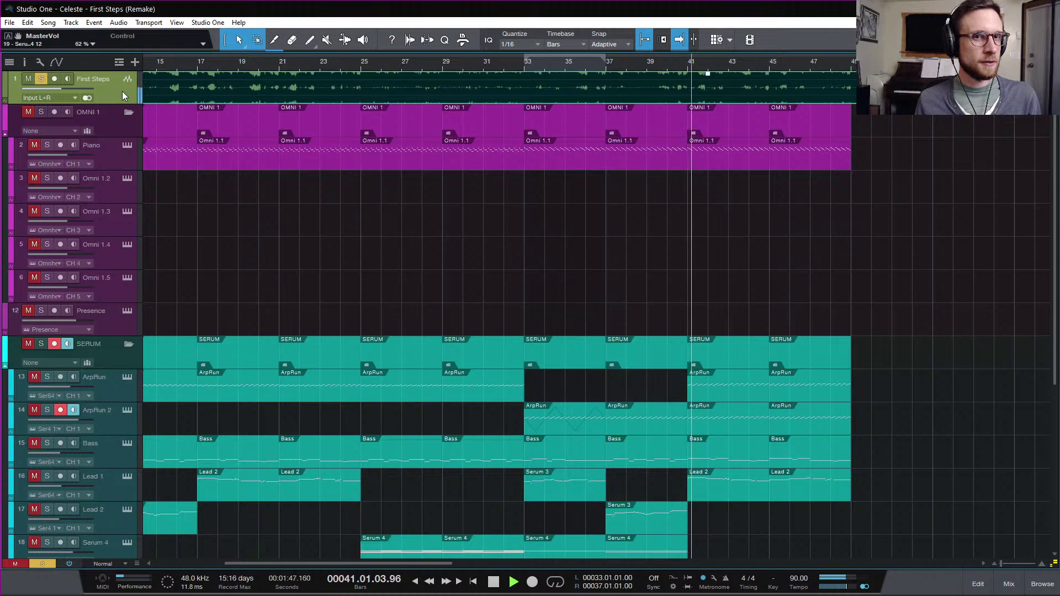
key(space)
- Play from 38.4 into bar 41, switching between the soloed First Steps reference and the remake mix to compare them
click(643, 62)
key(space)
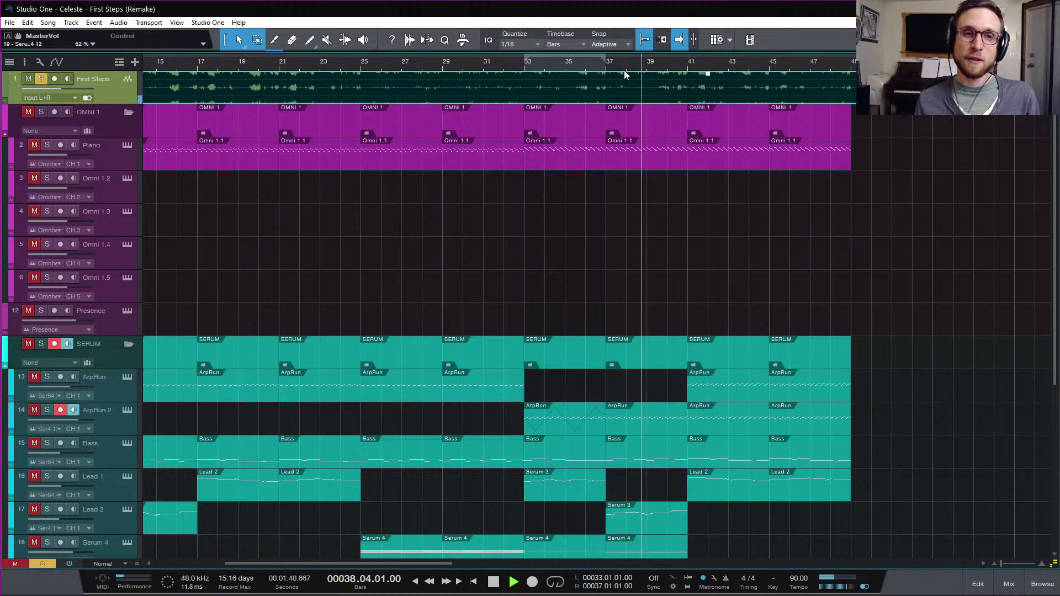
key(space)
key(space)
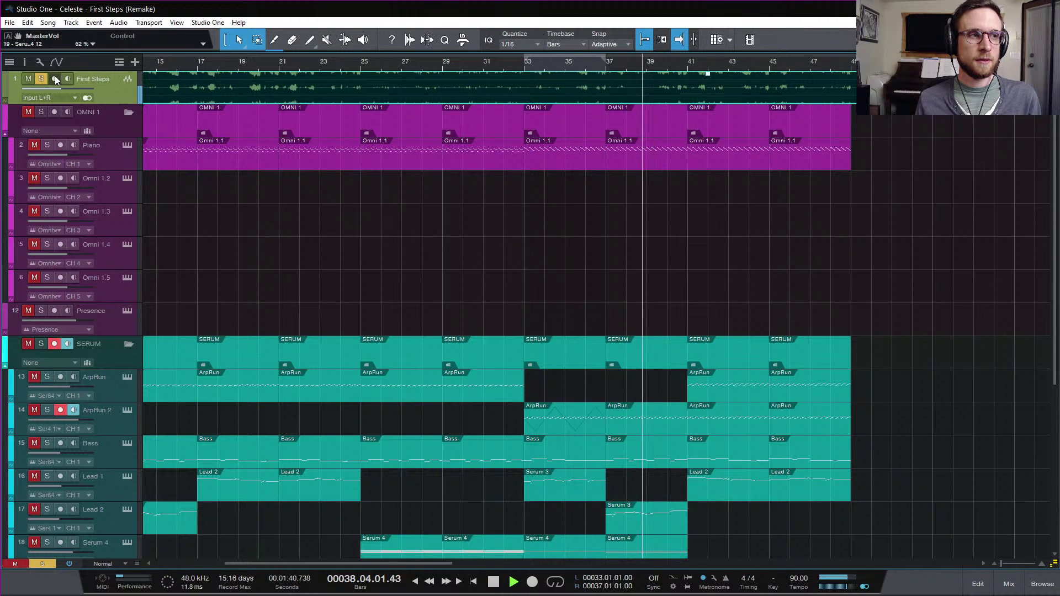
key(m)
key(s)
key(m)
key(s)
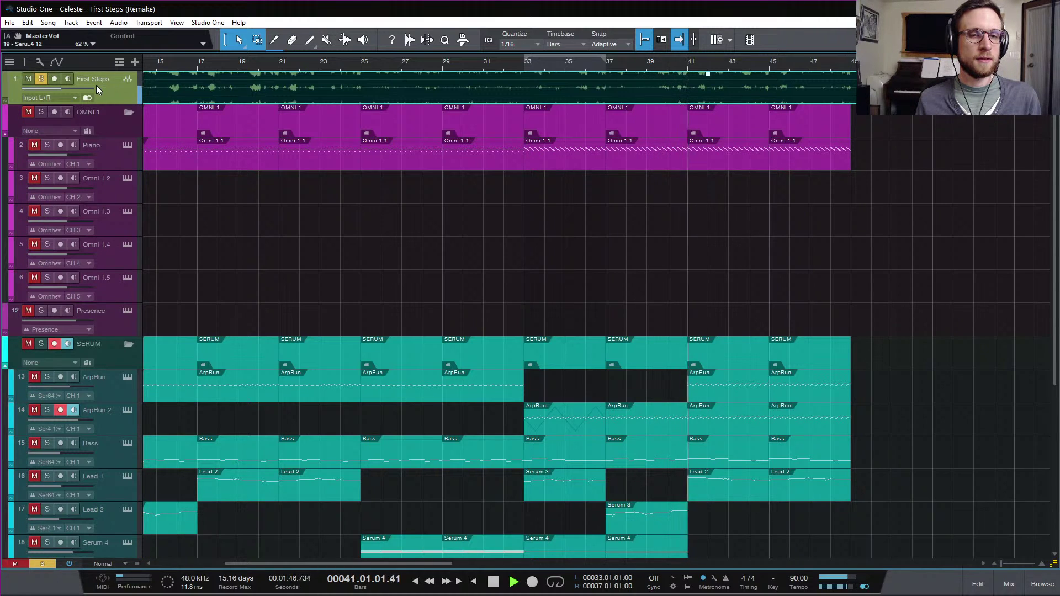
key(space)
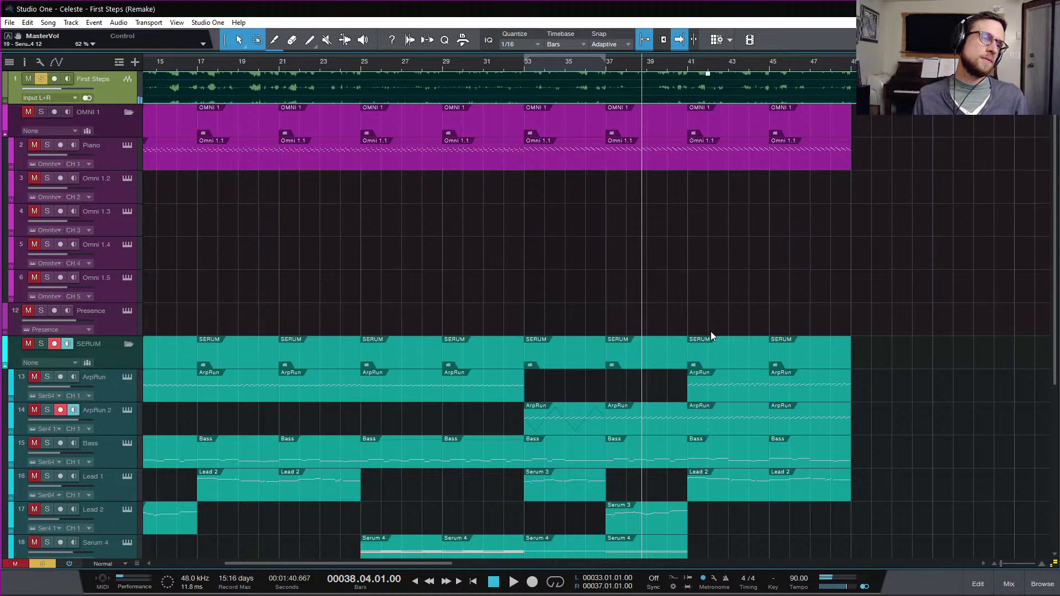
- Briefly play the soloed First Steps reference from bar 41
click(689, 62)
key(space)
key(space)
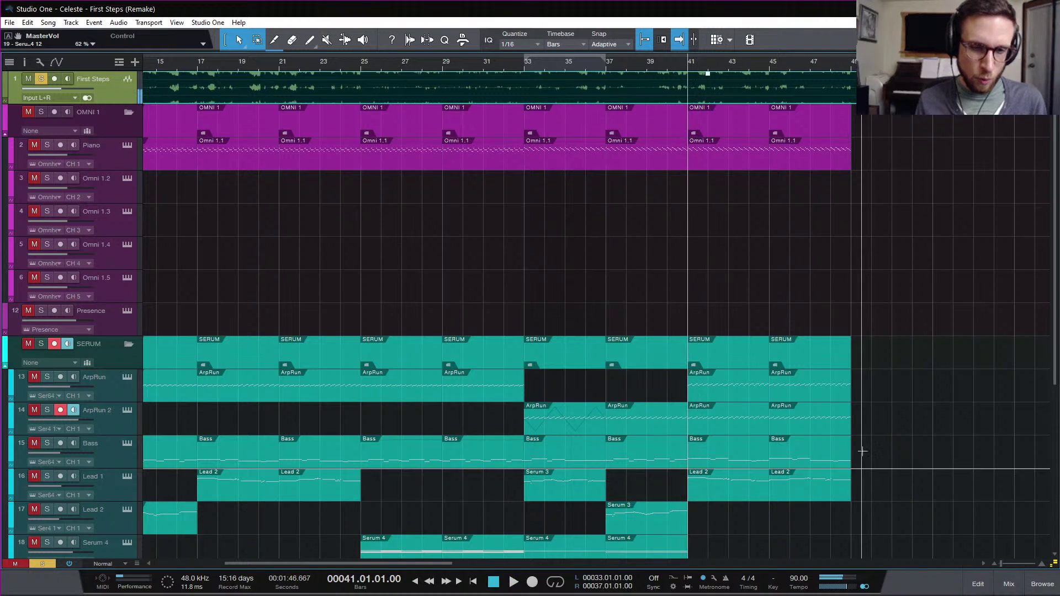
- Select the piano, Serum and Kontakt parts from bar 41 to the end of the arrangement and open them together in the note editor
scroll(864, 444, down, 5)
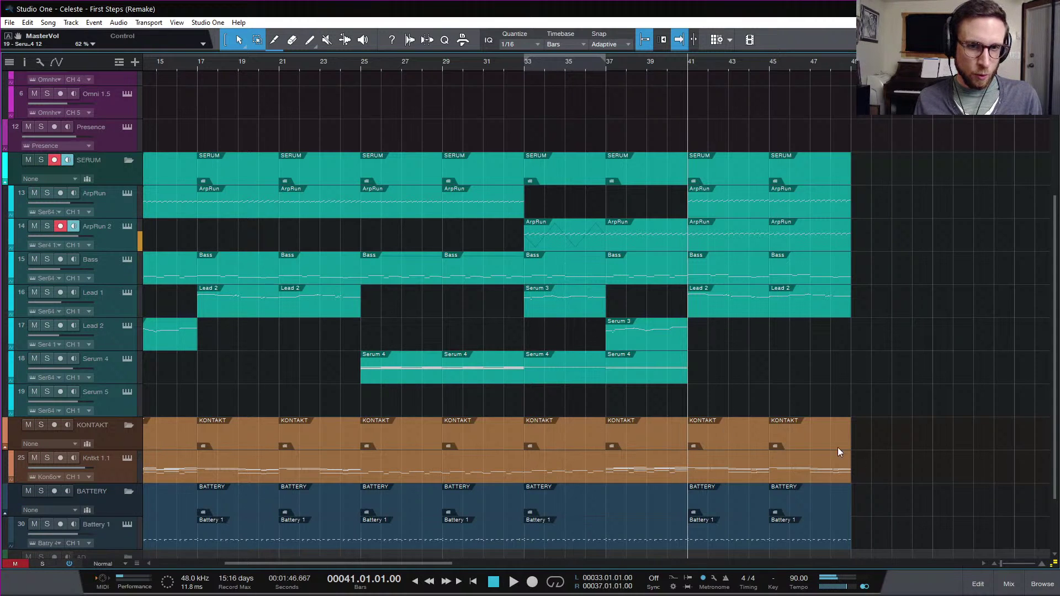
scroll(905, 339, up, 2)
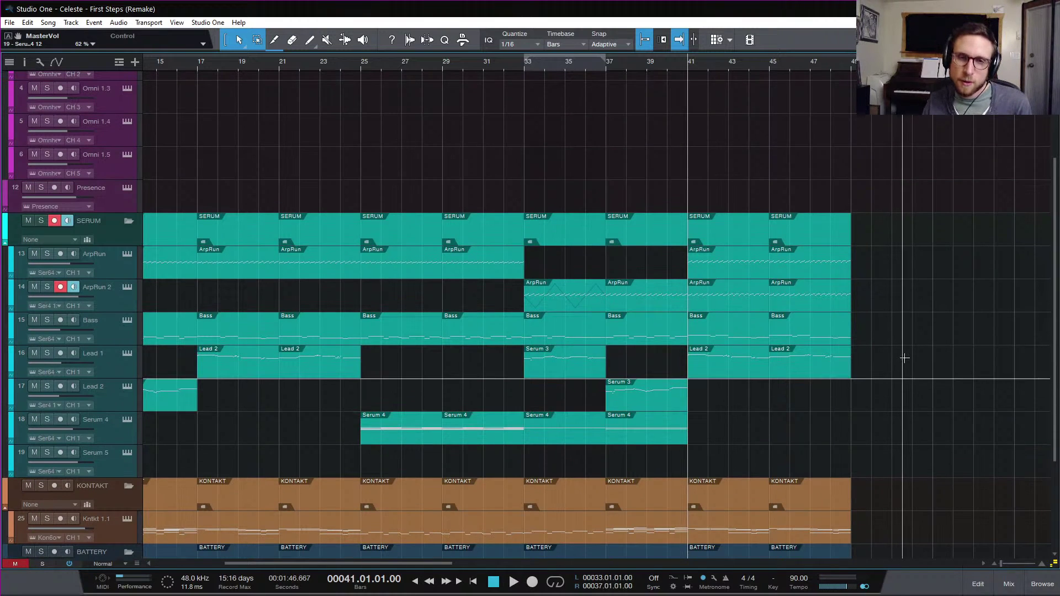
scroll(887, 369, up, 1)
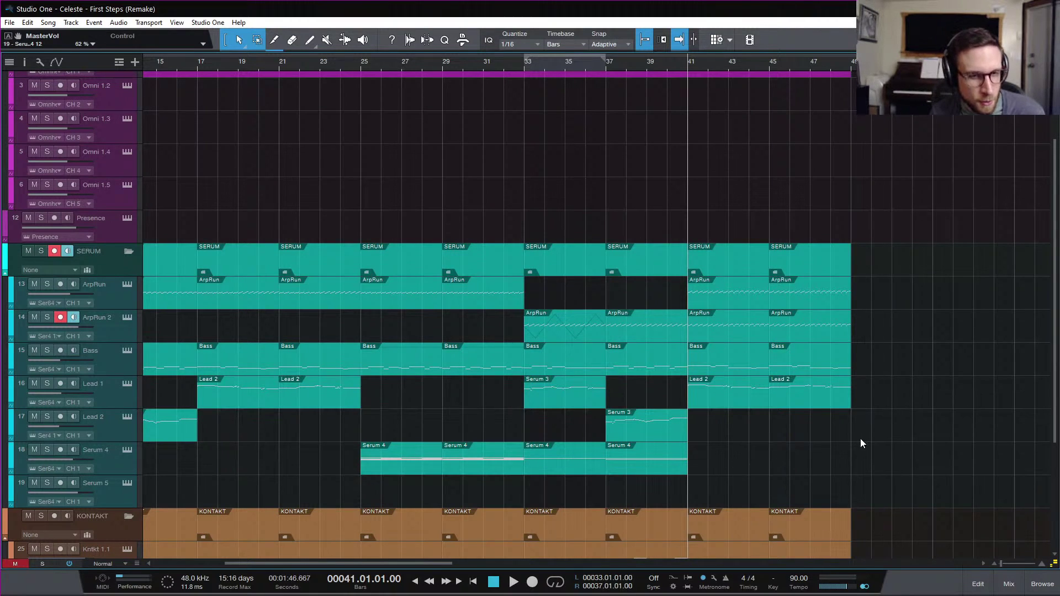
scroll(850, 426, down, 6)
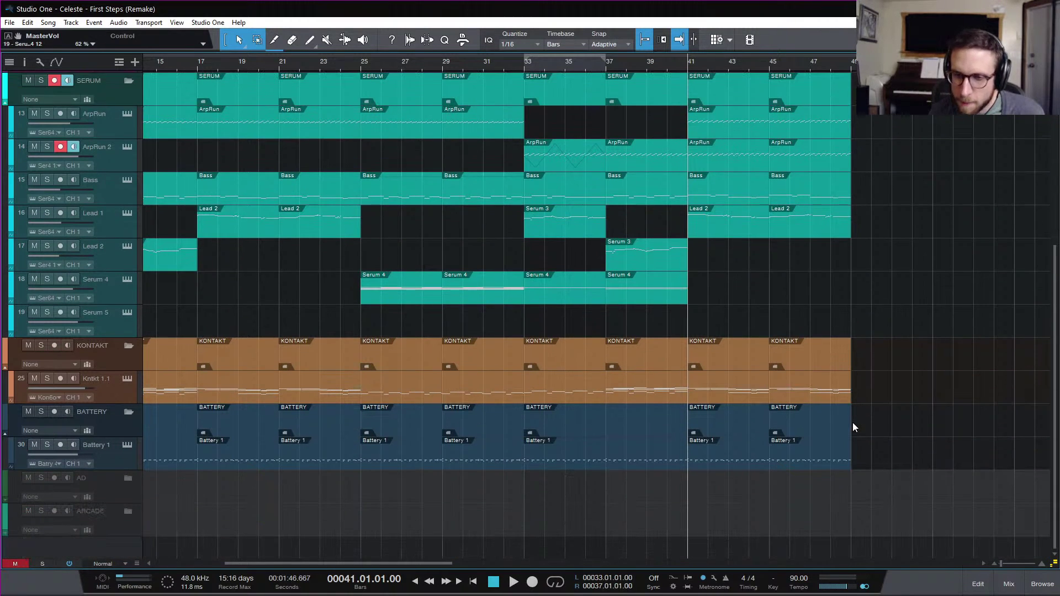
drag(873, 452, 862, 408)
drag(886, 492, 712, 4)
drag(697, 201, 692, 167)
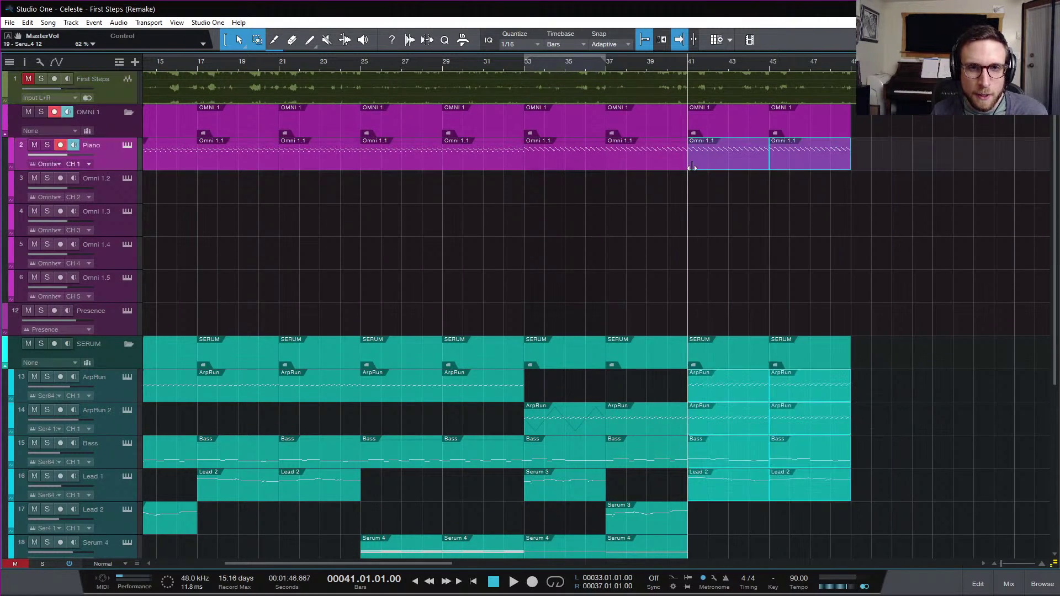
double_click(743, 162)
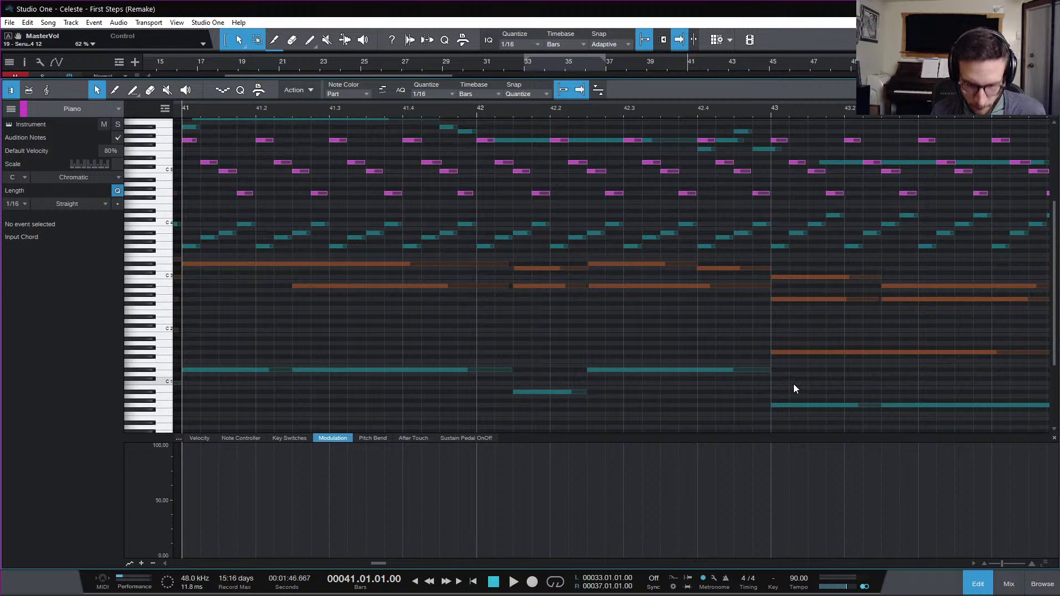
scroll(503, 373, left, 7)
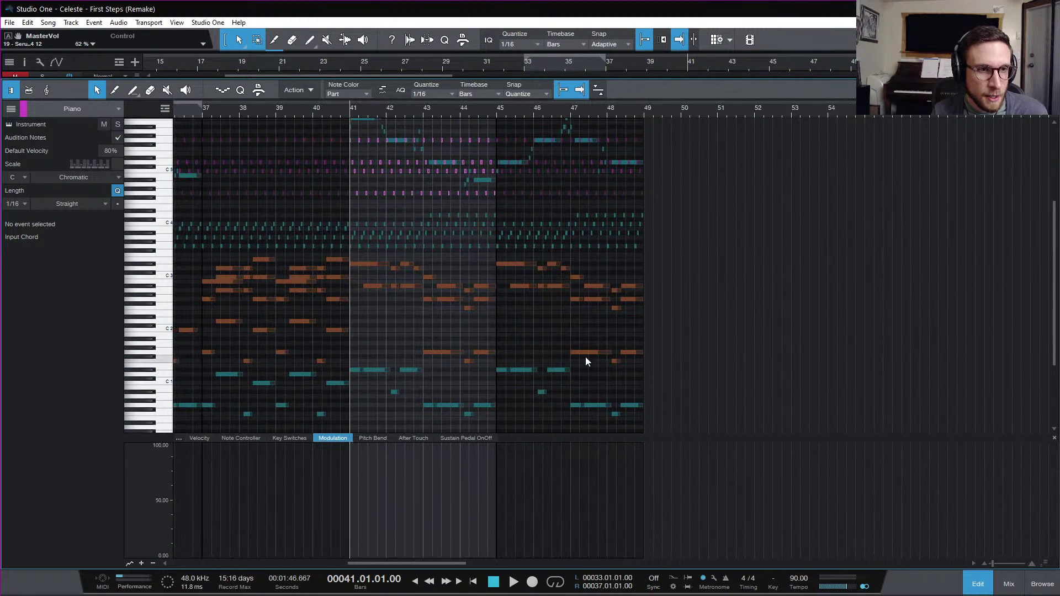
key(e)
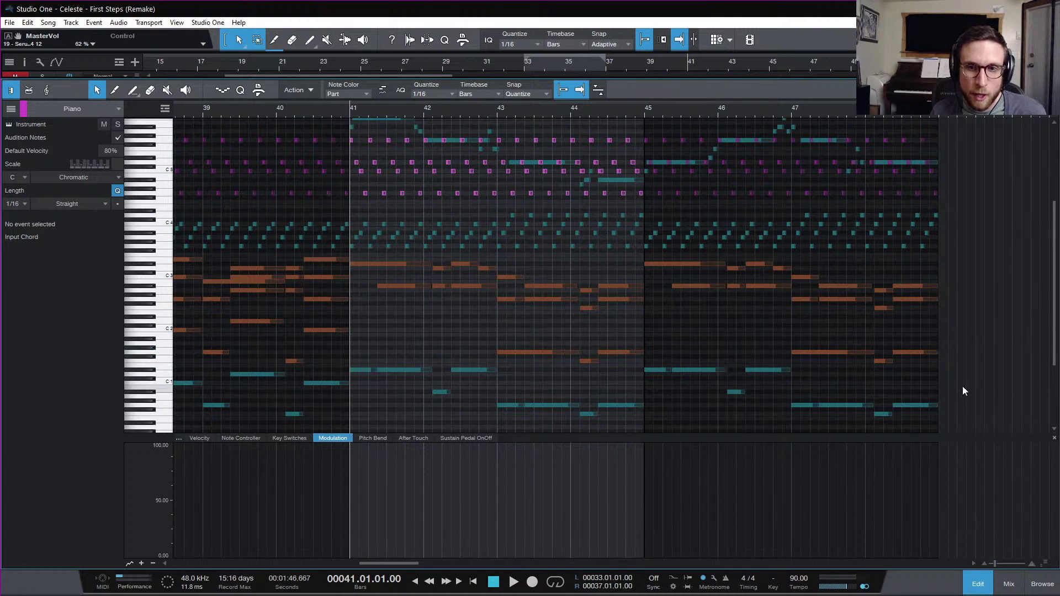
- Transpose all piano, Serum and Kontakt notes from bar 41 onward down three semitones, then close the editor and clear the selection
scroll(966, 386, down, 1)
drag(984, 431, 352, 48)
scroll(495, 217, down, 2)
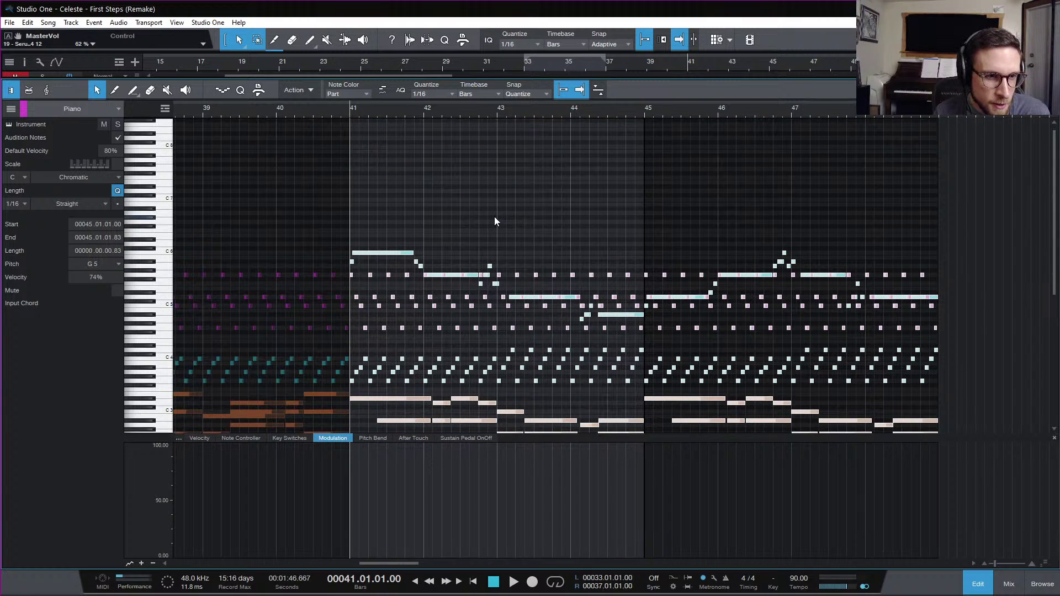
scroll(505, 211, down, 8)
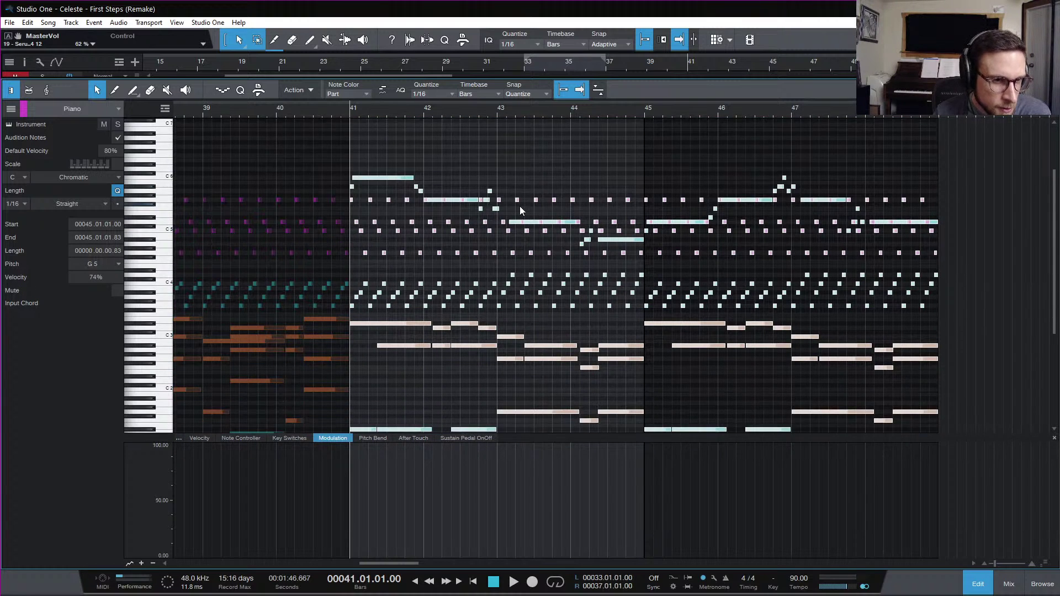
key(Down)
key(Down)
key(Down)
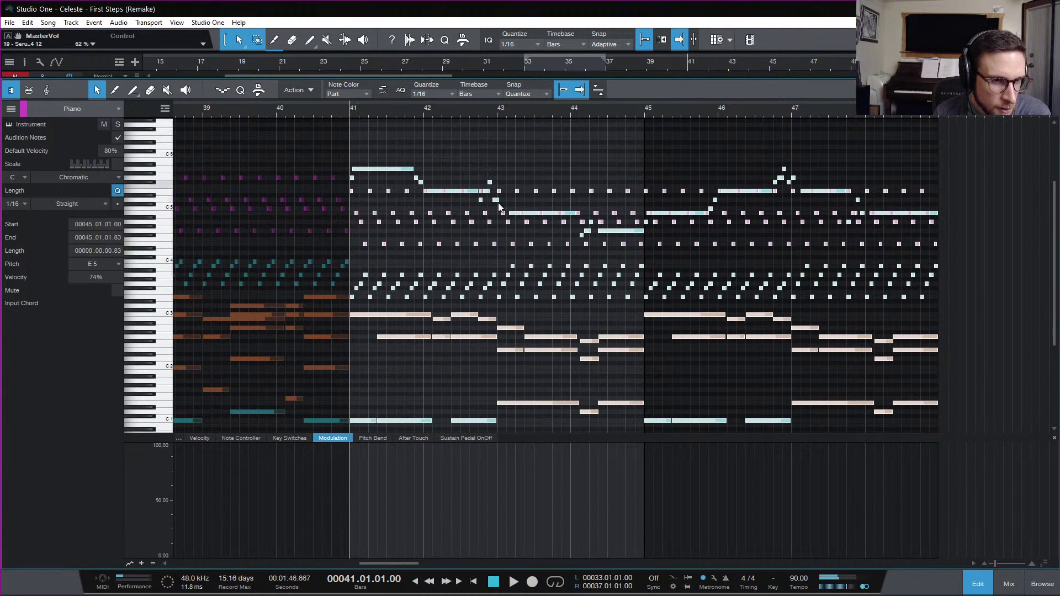
scroll(529, 231, down, 3)
scroll(529, 231, down, 2)
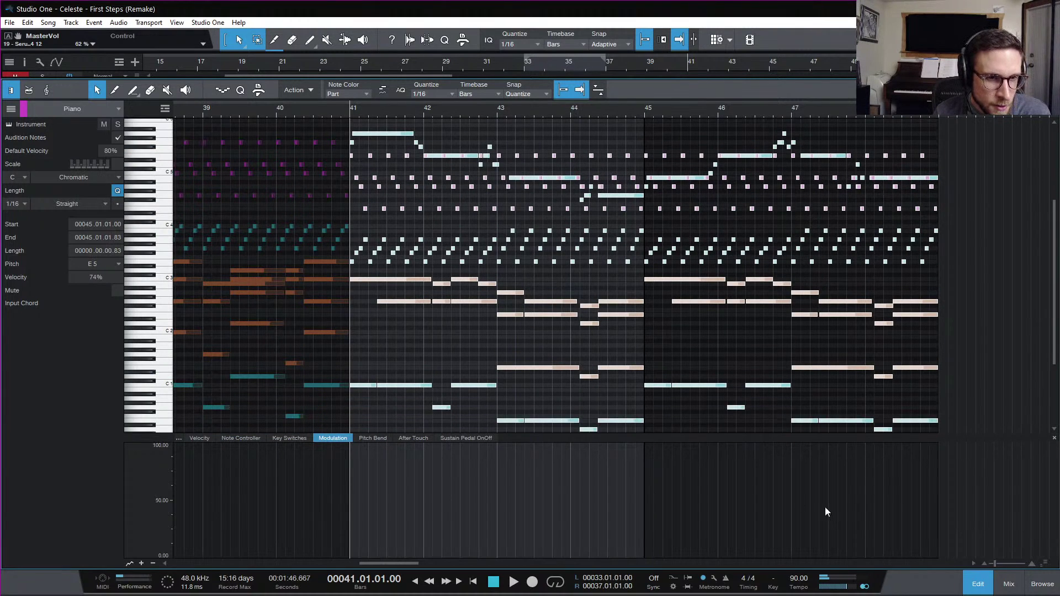
click(973, 585)
click(986, 498)
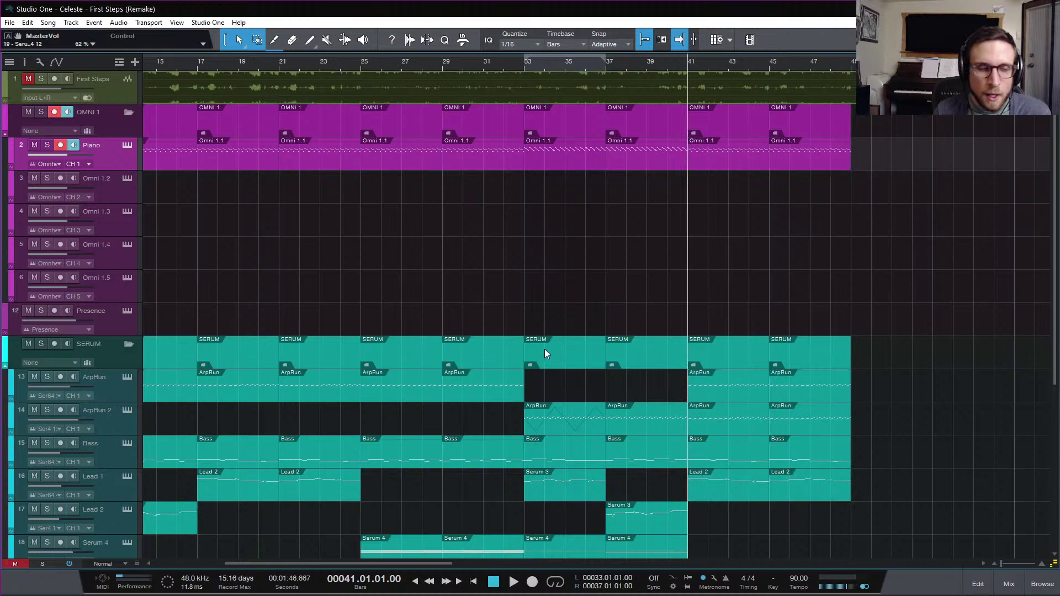
- Play the remake mix from bar 13 up to about bar 17, then place the playback cursor at bar 17
scroll(458, 315, left, 6)
scroll(459, 314, left, 1)
scroll(515, 274, down, 5)
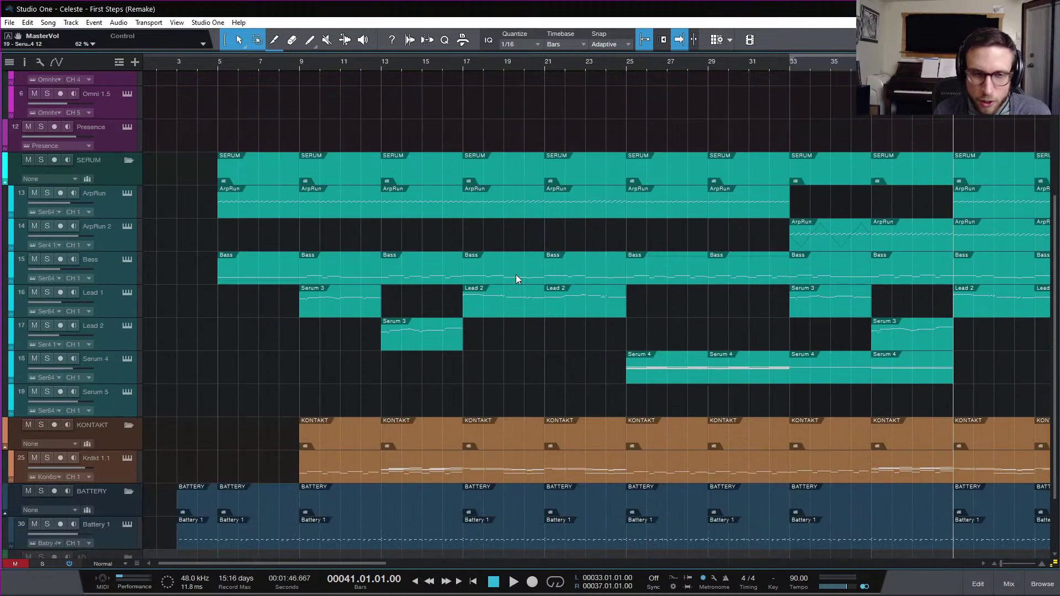
click(383, 62)
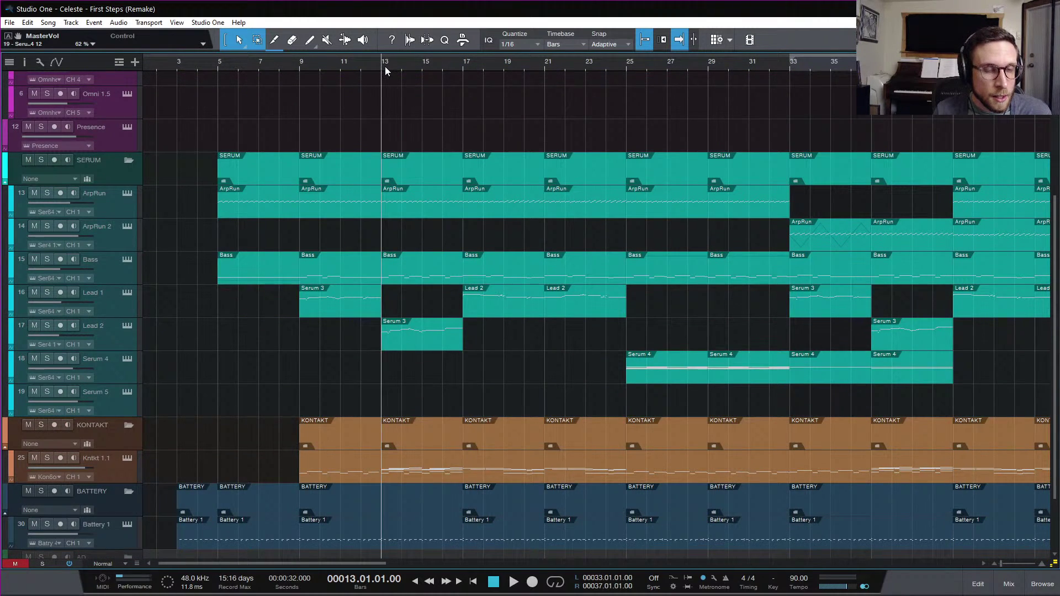
key(space)
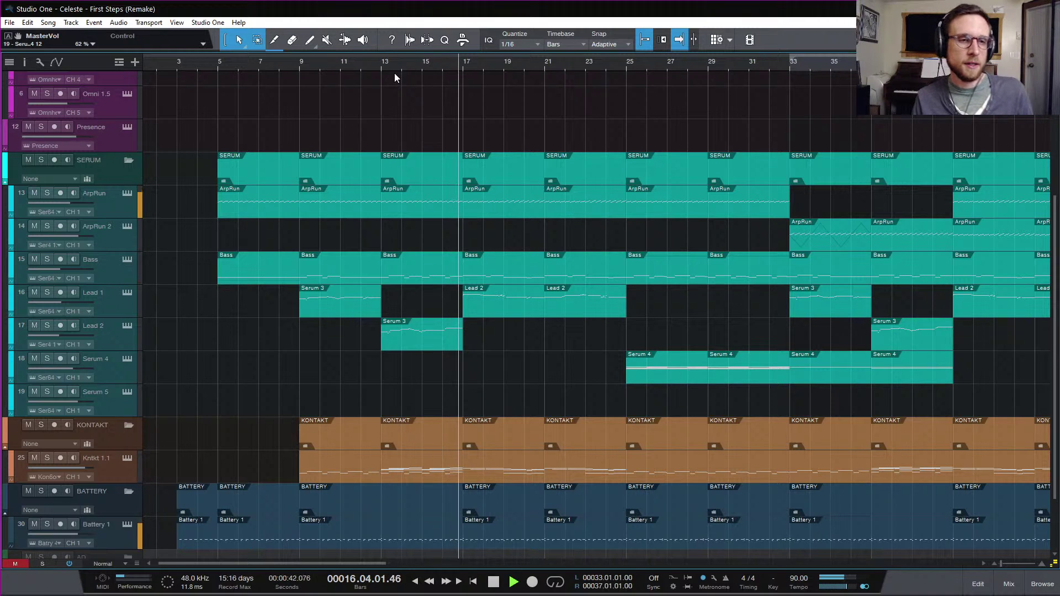
key(space)
click(463, 62)
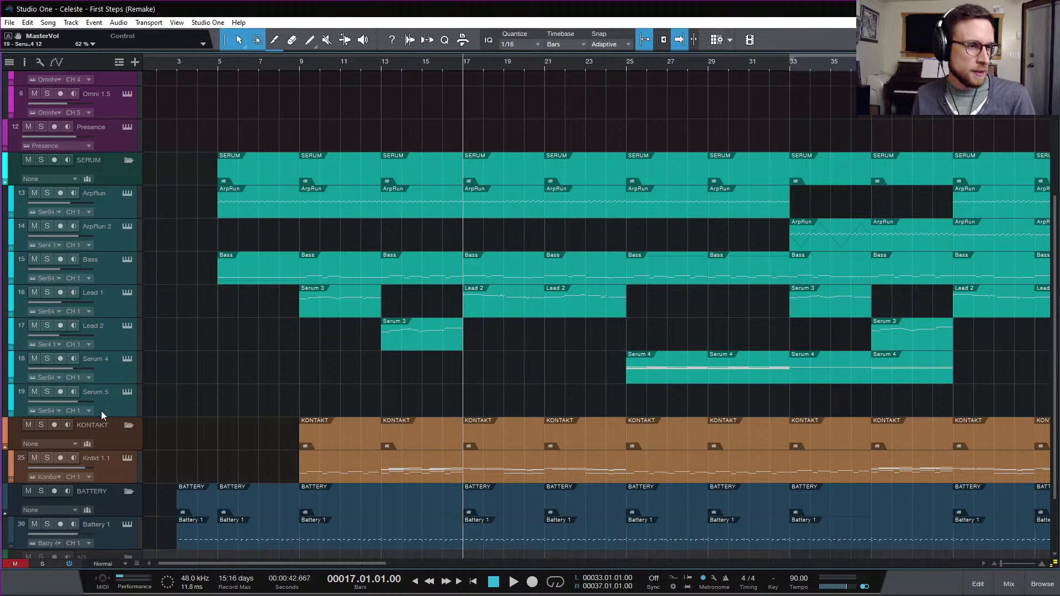
- Delete the empty Presence track
click(112, 134)
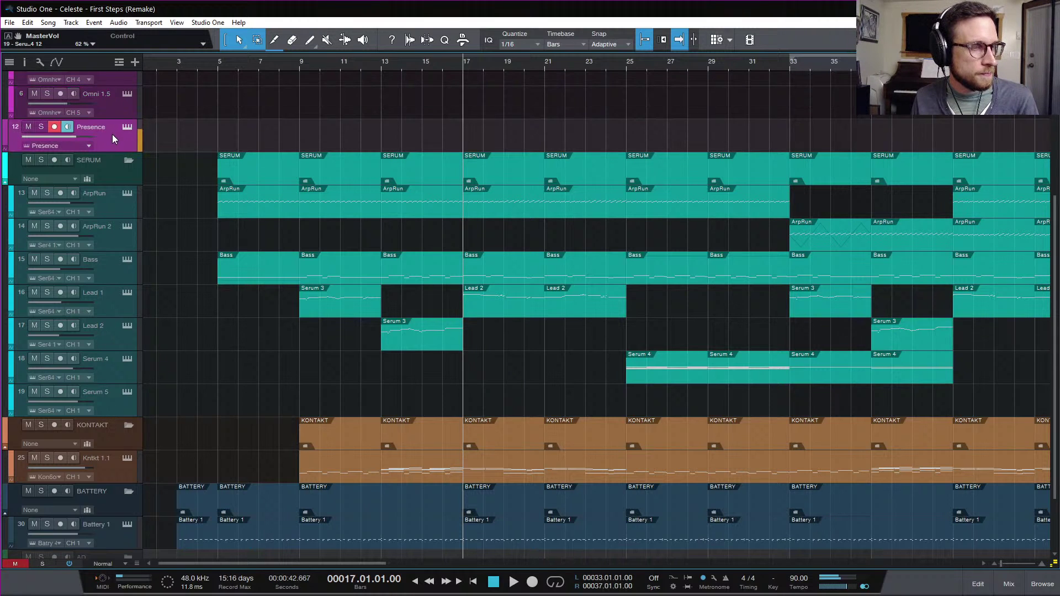
right_click(118, 144)
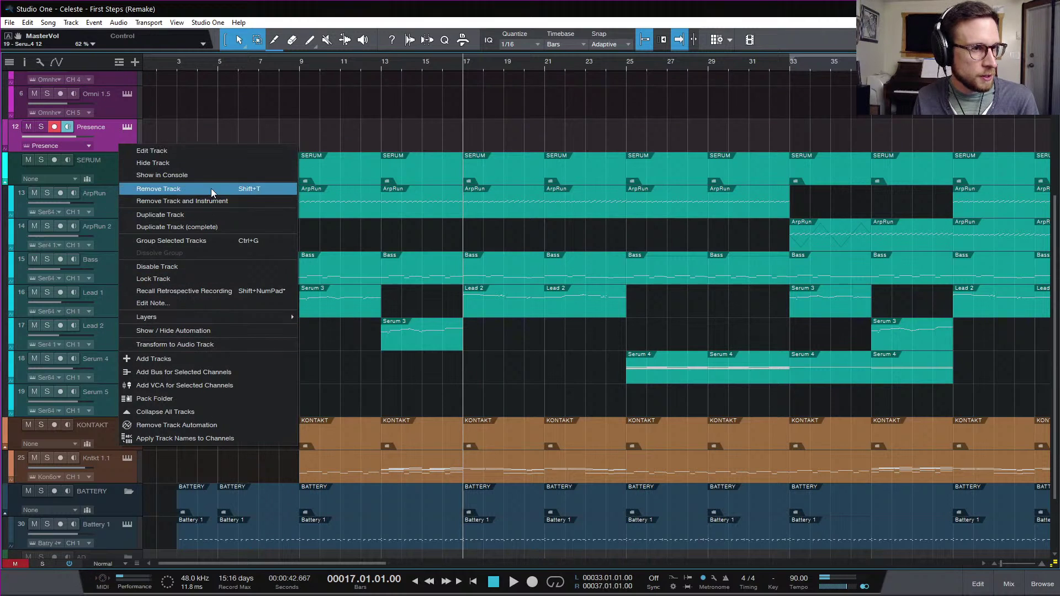
key(Escape)
key(Delete)
- Open the Kntkt 1.1 track's Kontakt instrument to view The Gentleman piano patch, then close it
scroll(538, 401, down, 2)
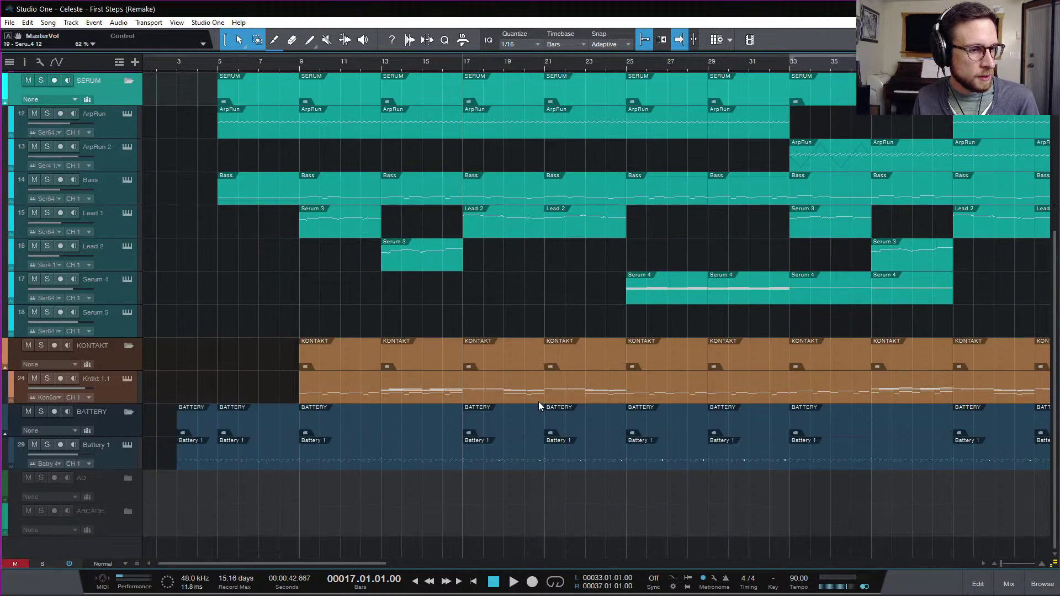
click(126, 389)
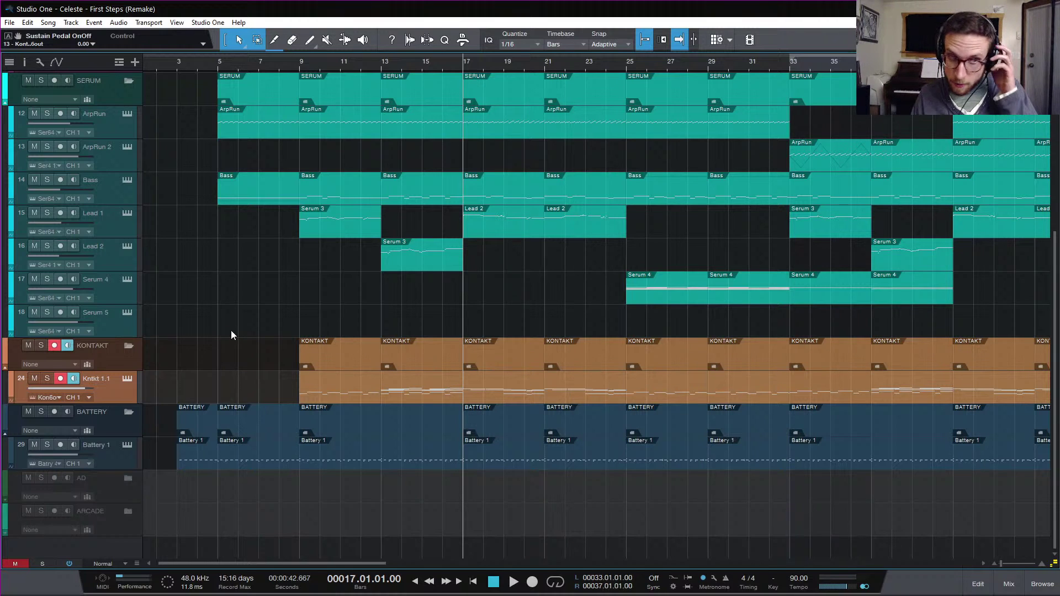
click(130, 379)
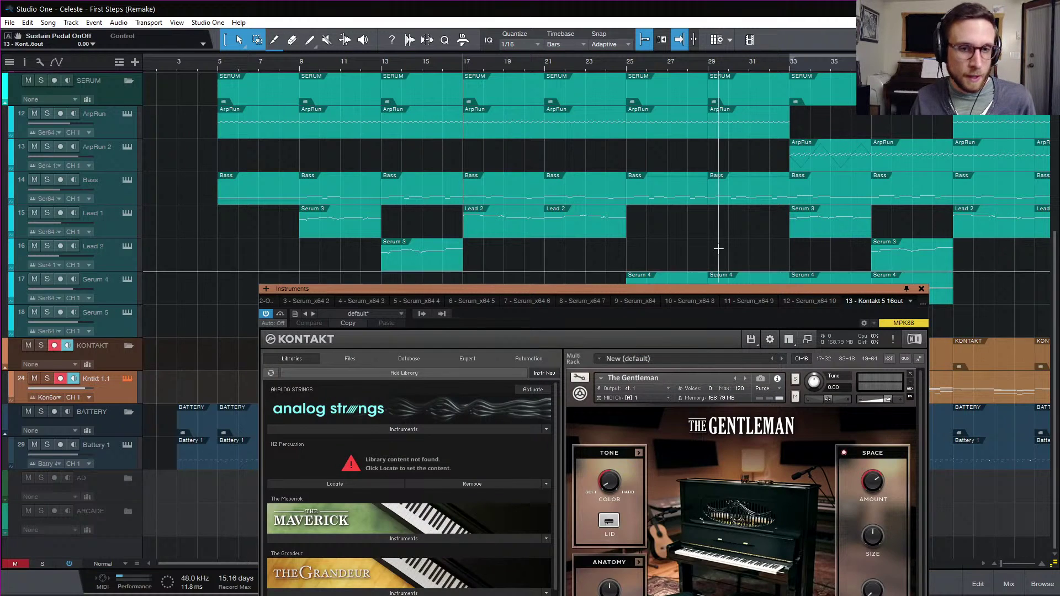
drag(707, 290, 698, 34)
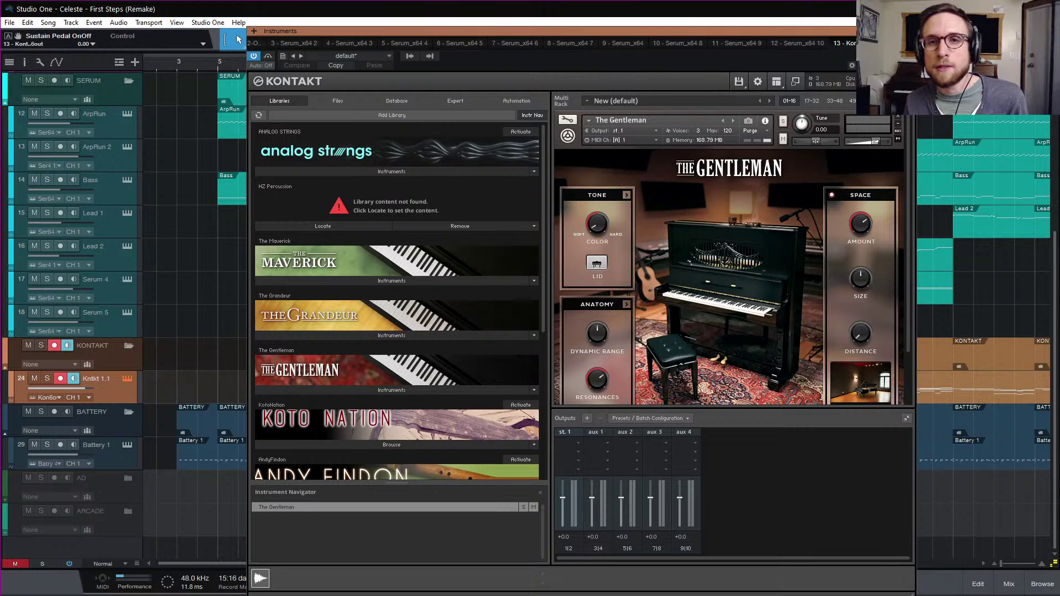
click(908, 31)
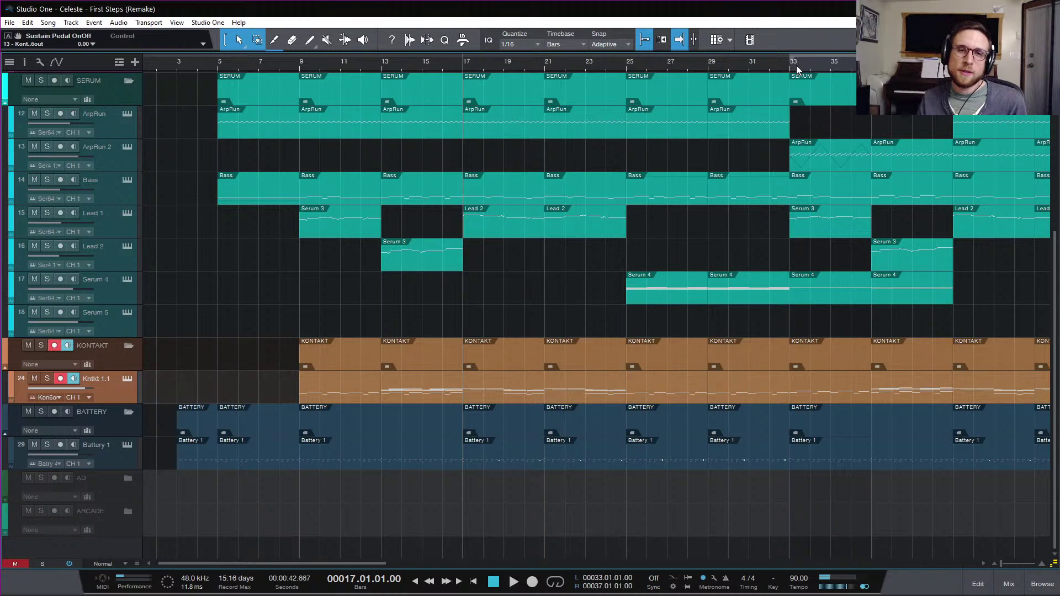
- Play the remake mix from bar 32 to hear the bar 33 section and its arpeggio sweep, then stop playback
scroll(797, 96, right, 5)
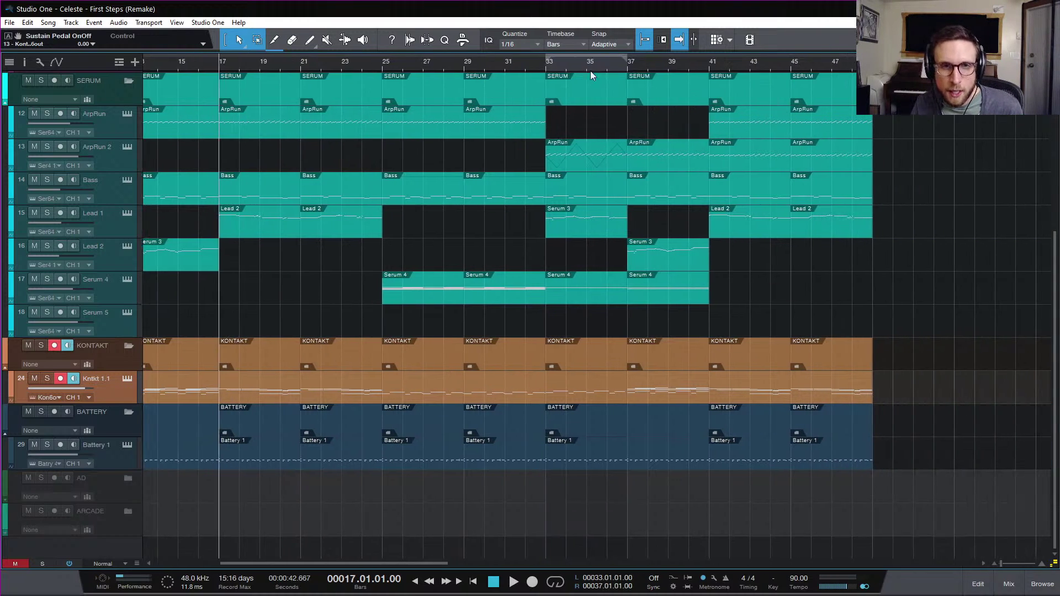
click(527, 63)
key(space)
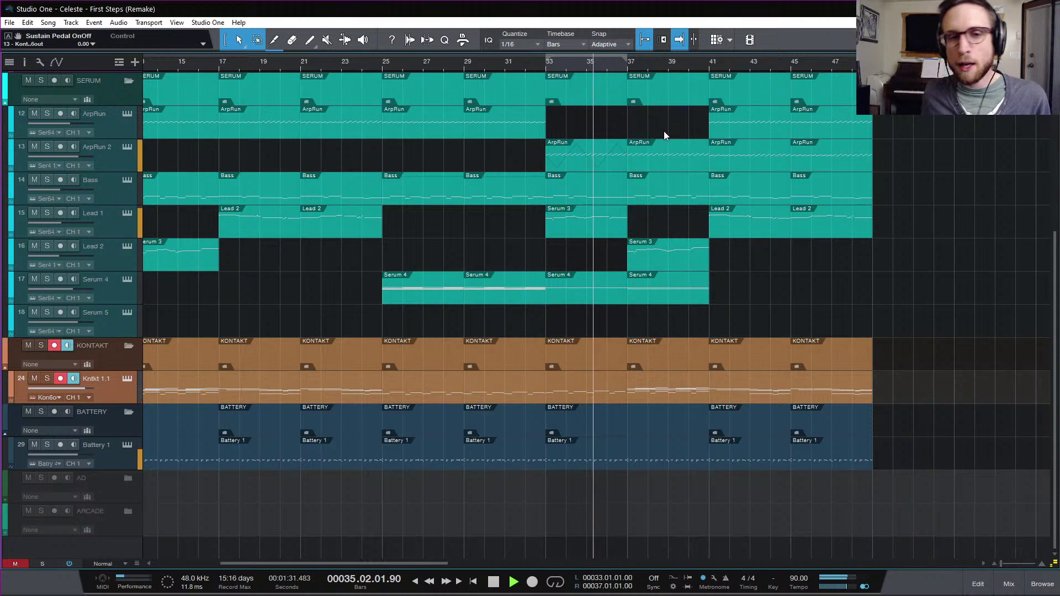
scroll(677, 107, up, 5)
scroll(678, 157, down, 5)
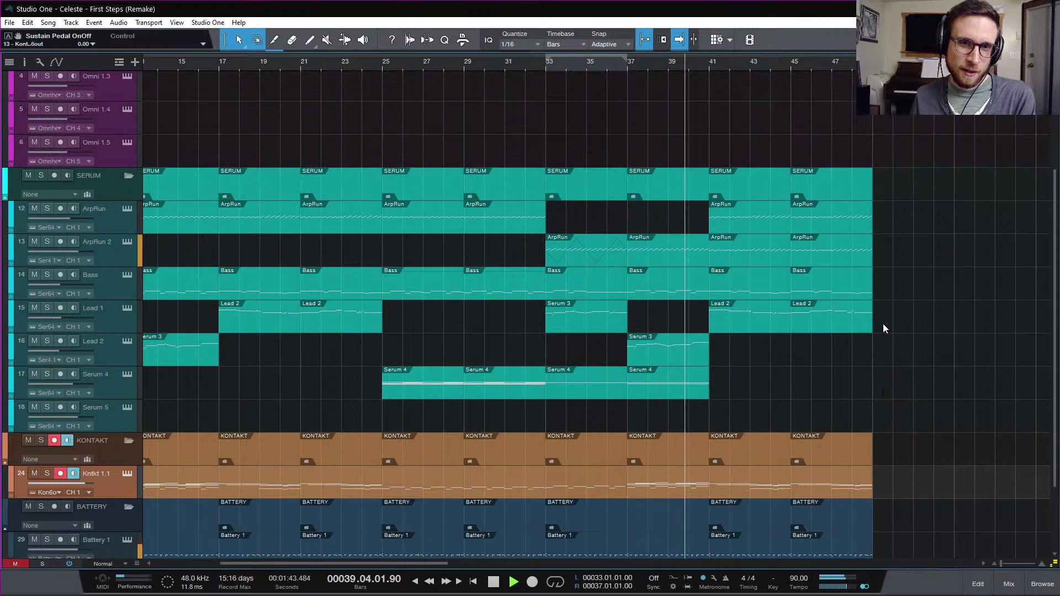
key(space)
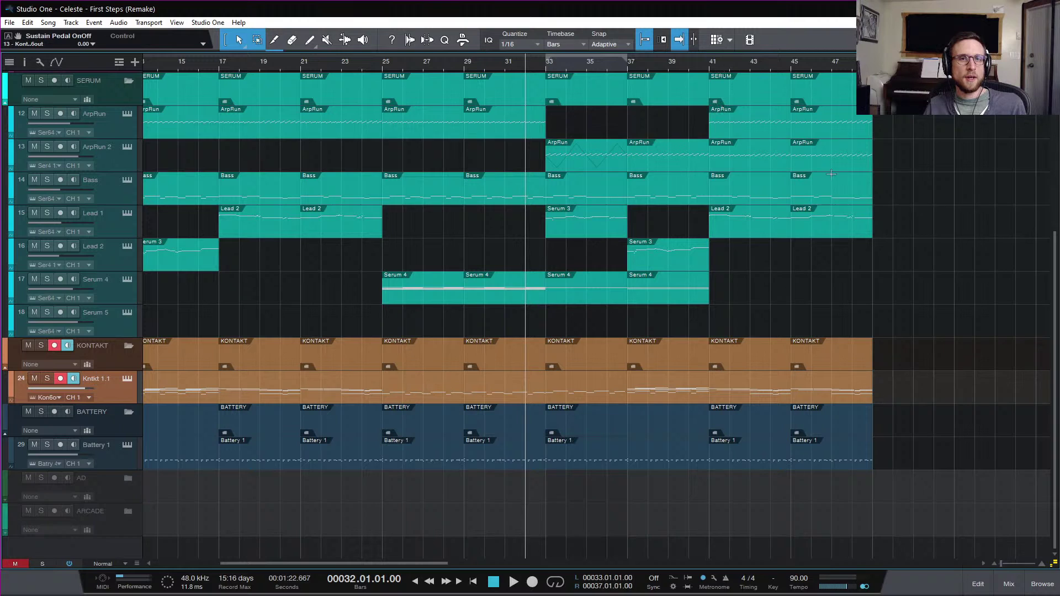
- Replace ArpRun 2's part at bar 37 with a copy of its bar 33 part containing the filter sweep automation
scroll(827, 164, up, 5)
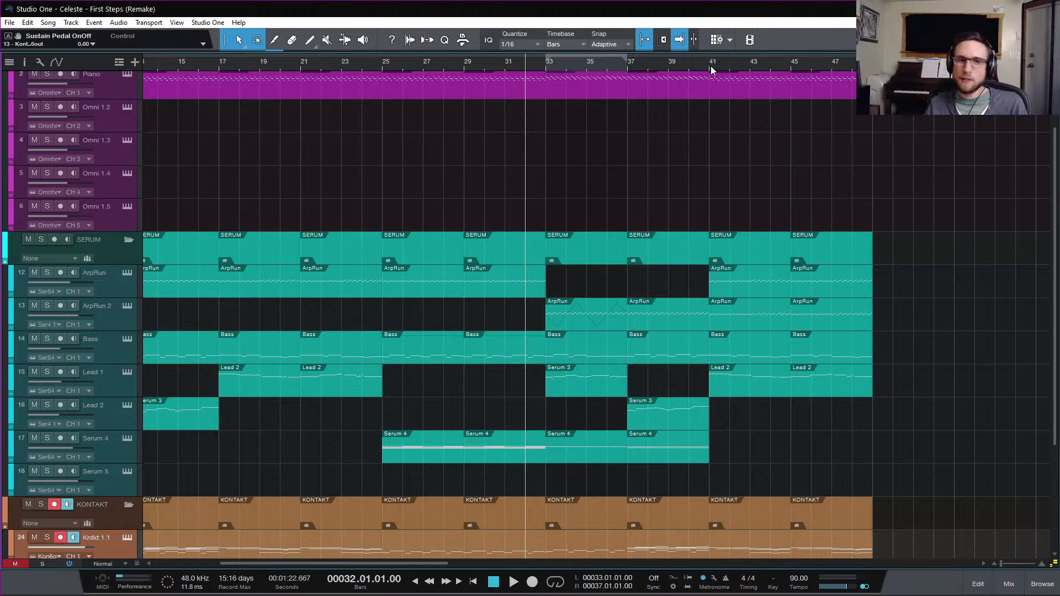
click(653, 327)
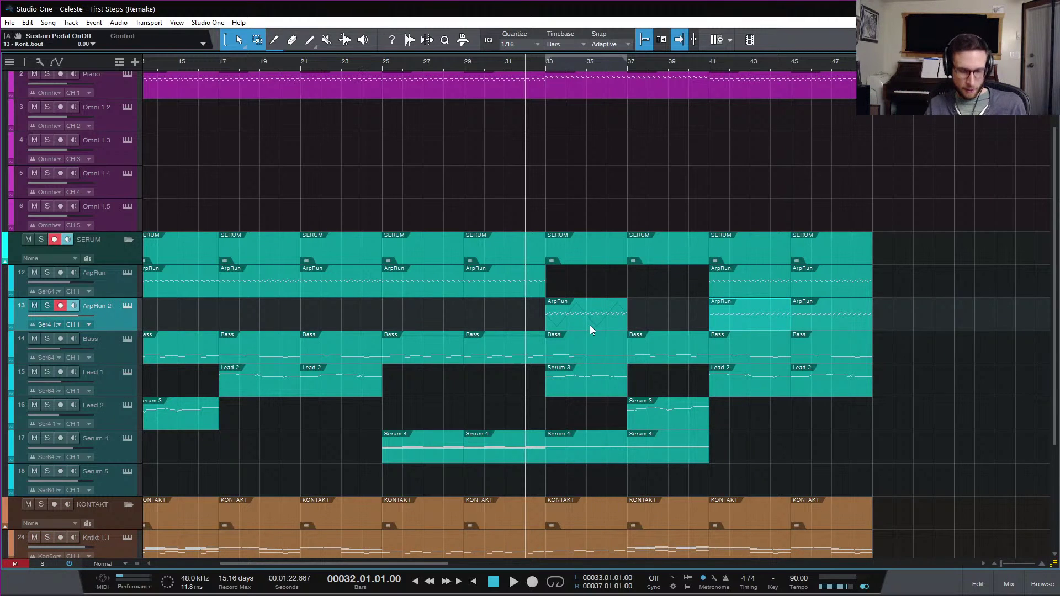
click(757, 201)
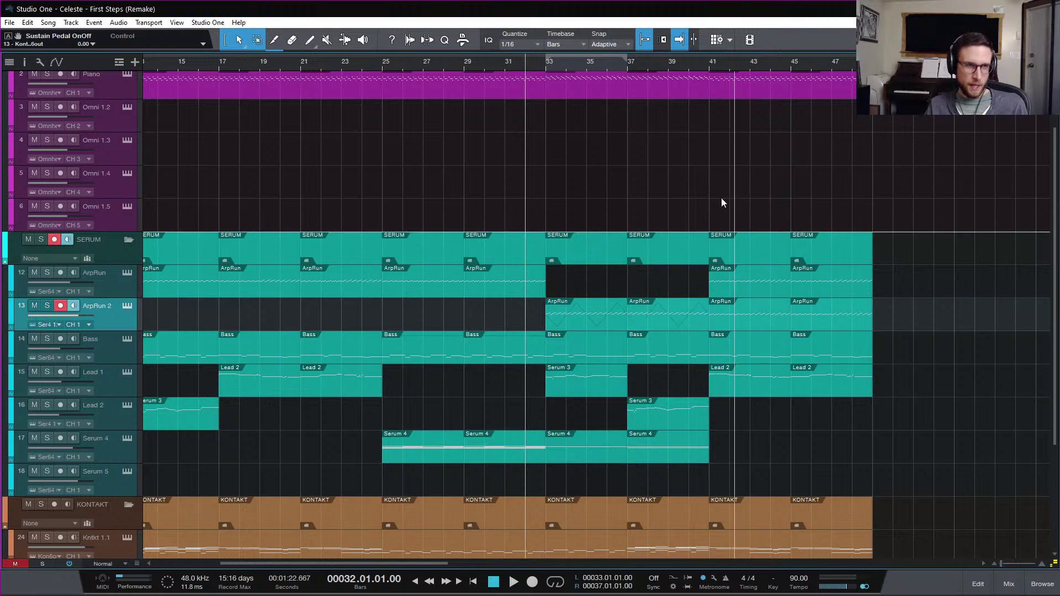
- Play the remake mix from bar 41 to hear that section, then stop playback
click(711, 63)
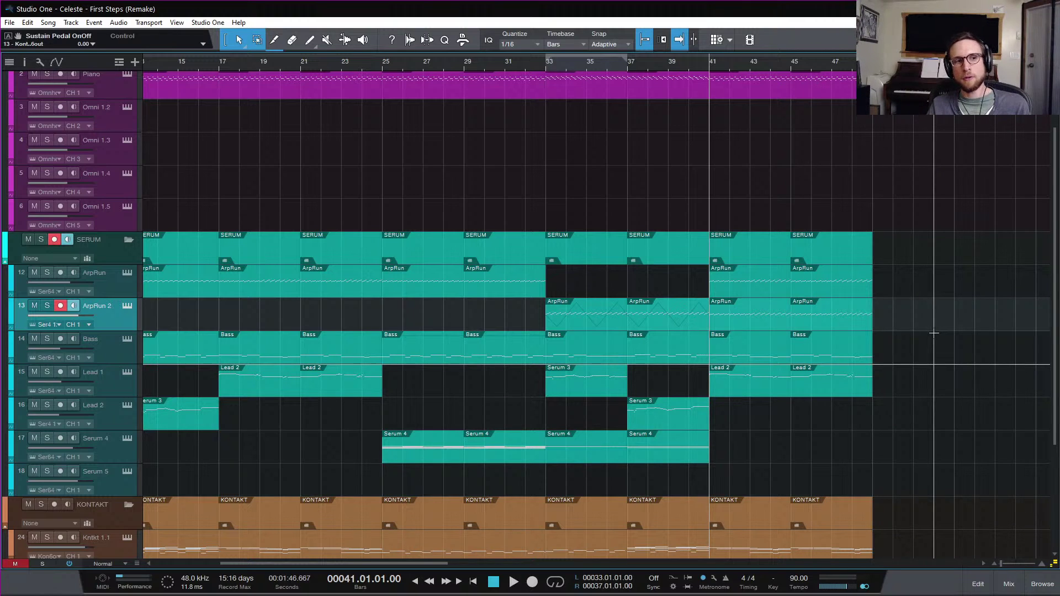
key(space)
scroll(911, 345, down, 3)
scroll(913, 348, up, 5)
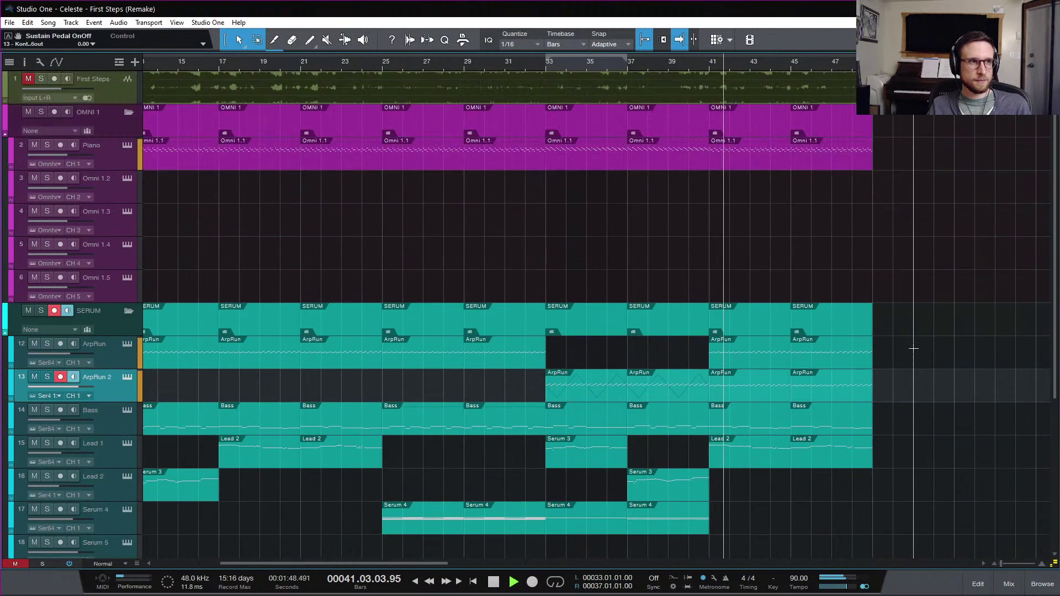
scroll(913, 347, down, 3)
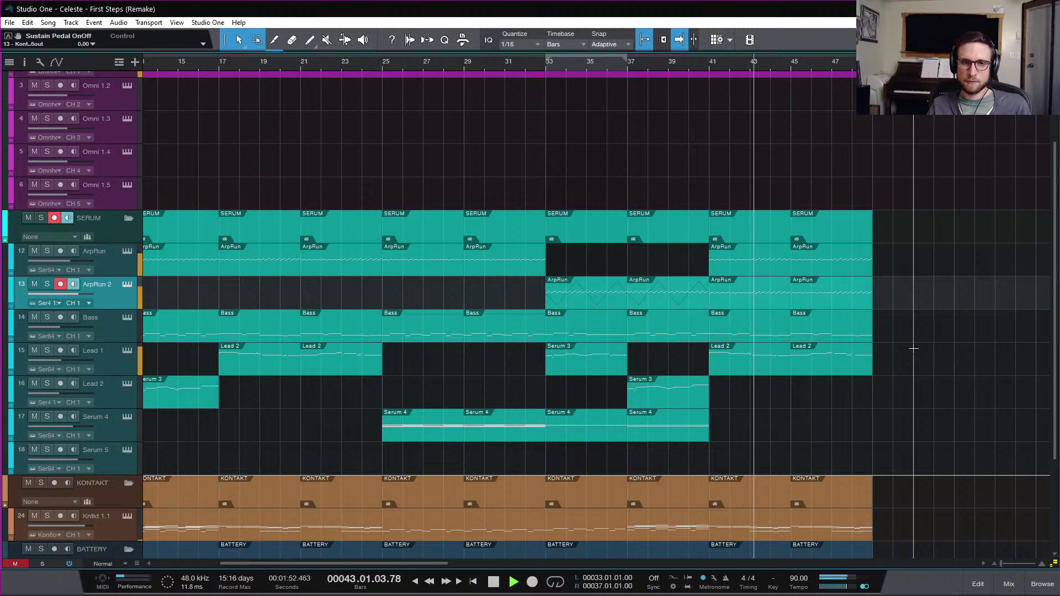
scroll(911, 328, up, 3)
key(space)
- Solo the First Steps reference track and play it from bar 41
key(m)
key(s)
key(space)
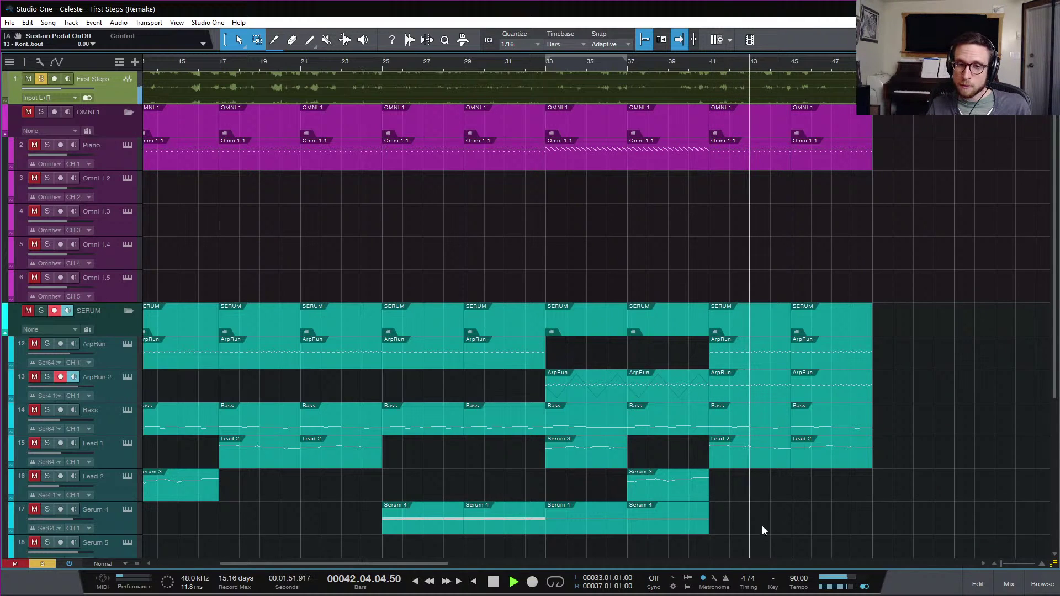
scroll(770, 505, down, 2)
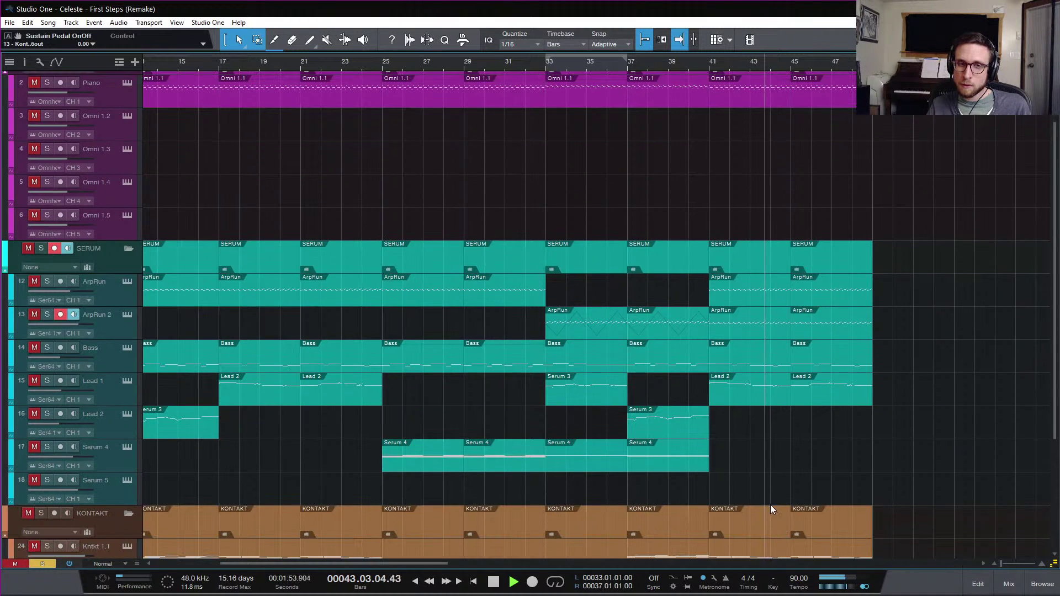
scroll(771, 510, down, 2)
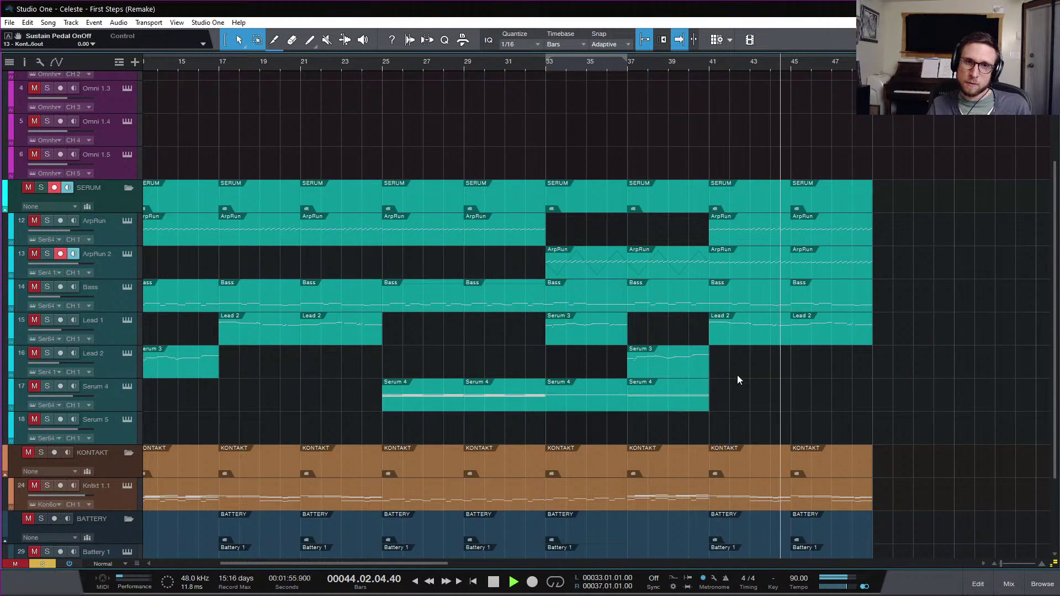
- Copy Serum 4's bar 33 and bar 37 parts to bars 41 and 45, then open the copies for note editing
click(678, 403)
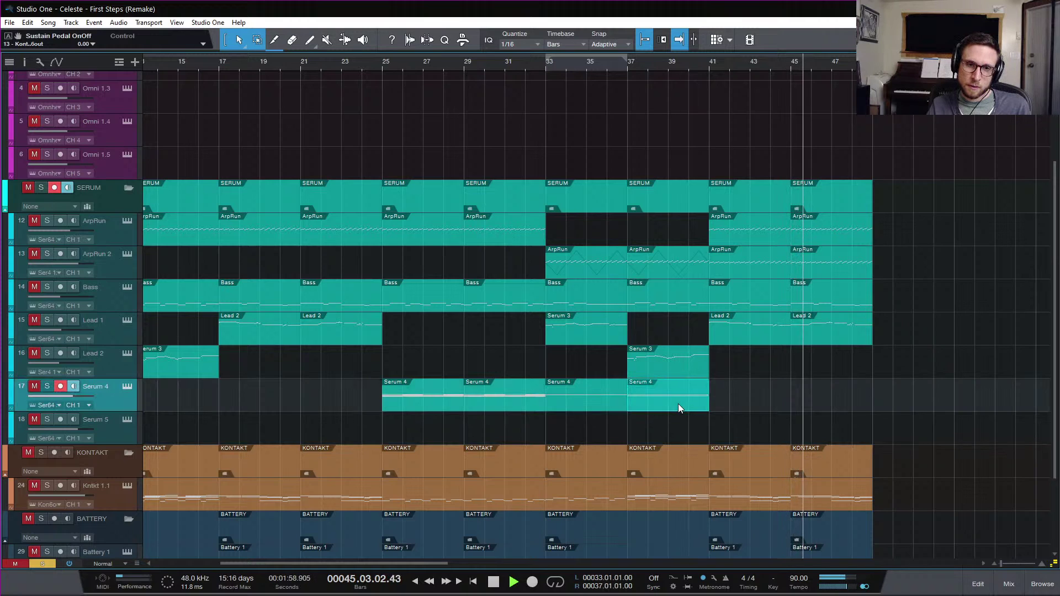
mouse_move(734, 404)
mouse_down()
mouse_move(585, 401)
mouse_move(747, 403)
mouse_up()
double_click(747, 403)
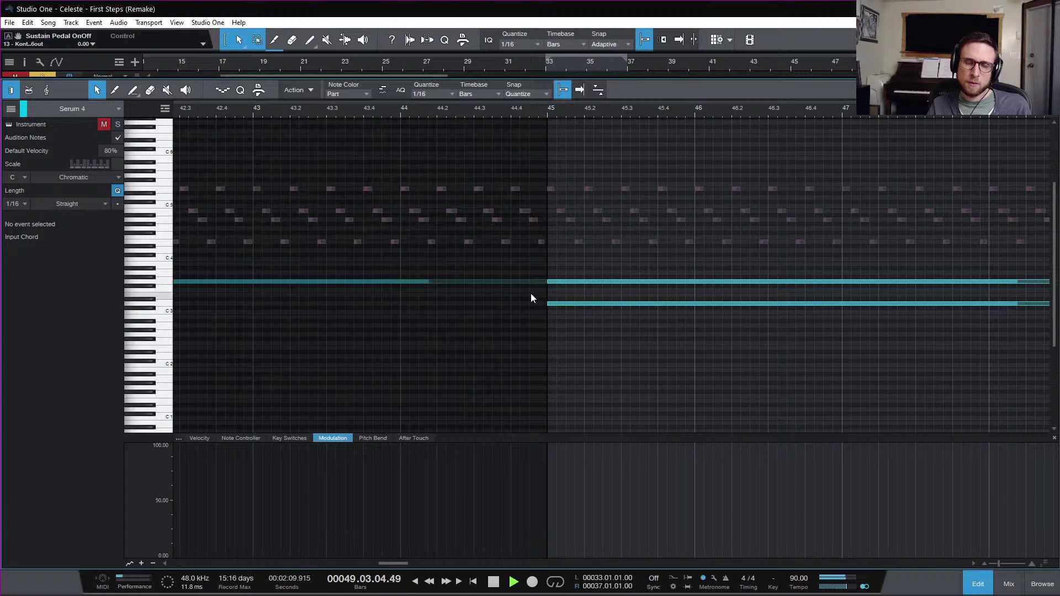
- Listen to the reference from bar 41 and lower Serum 4's sustained bar 41 note to E3
click(485, 289)
key(space)
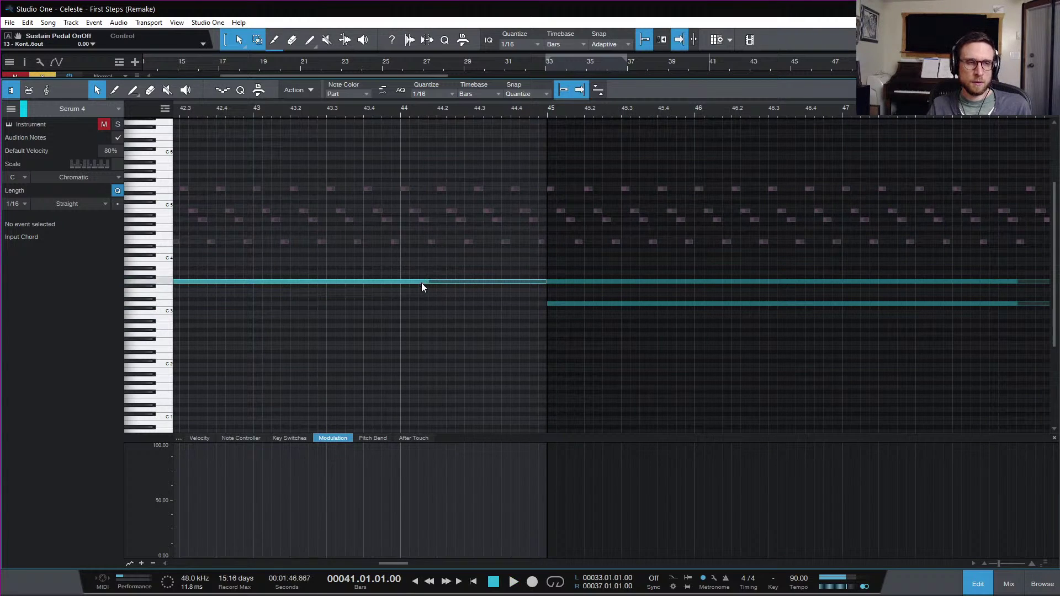
key(space)
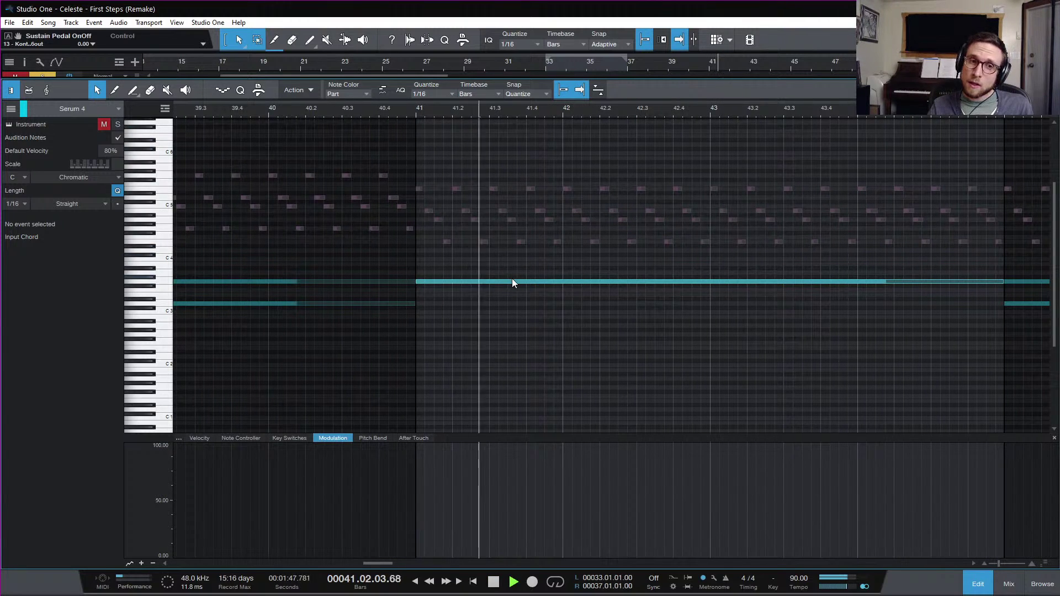
key(space)
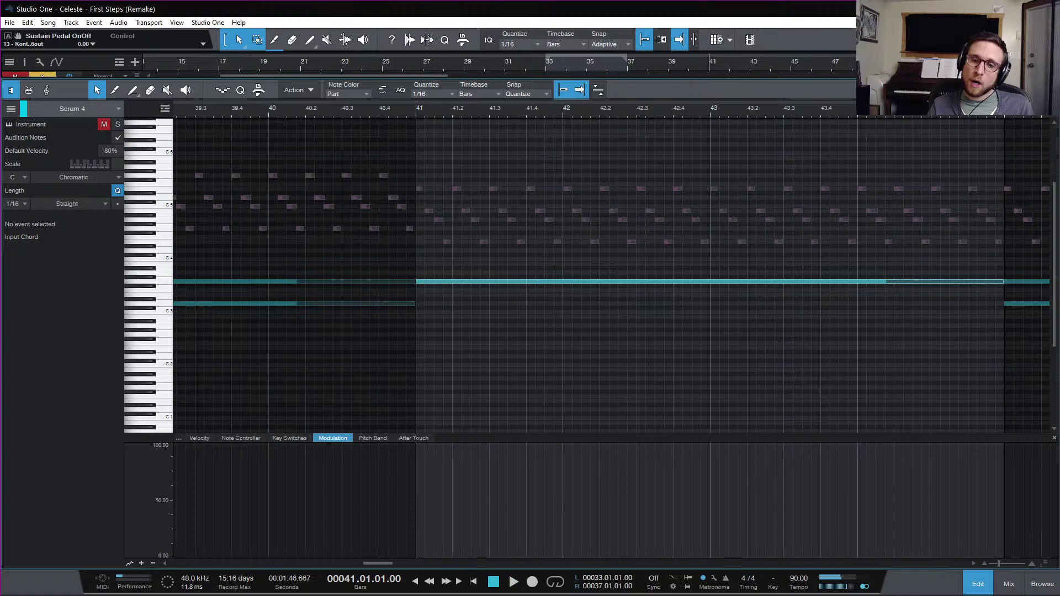
click(535, 282)
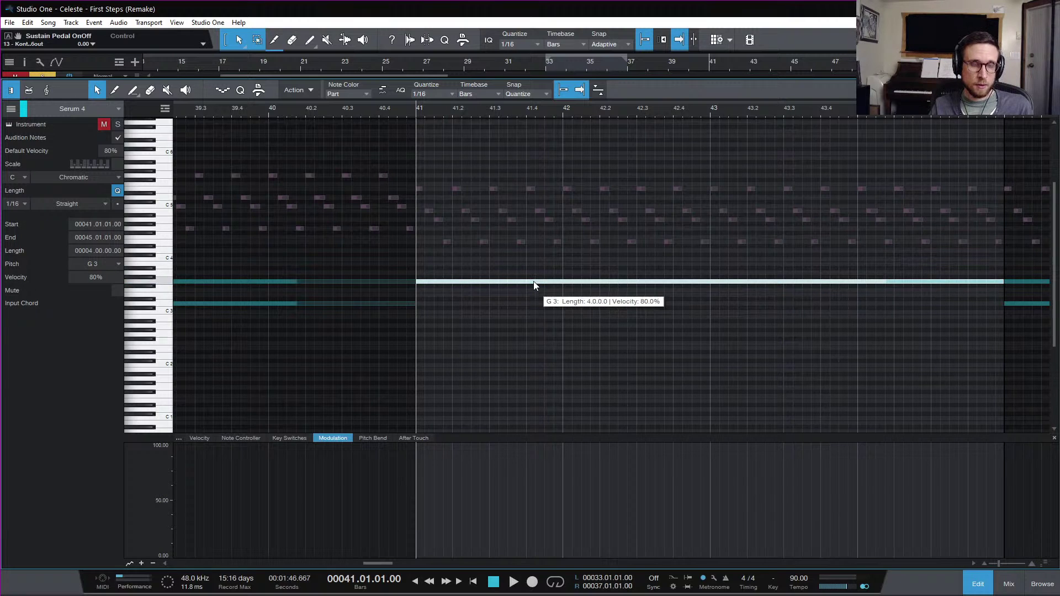
drag(533, 280, 533, 293)
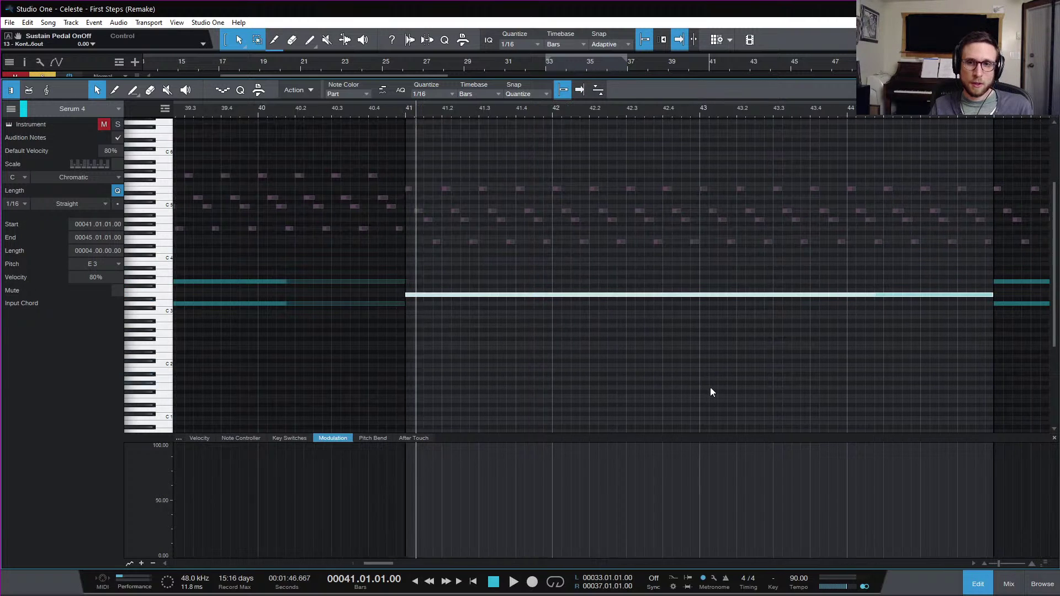
- Listen to the reference from bar 45, raise the lower note of Serum 4's bar 45 part to E3, and check it in the mix
scroll(605, 211, right, 5)
click(648, 111)
key(space)
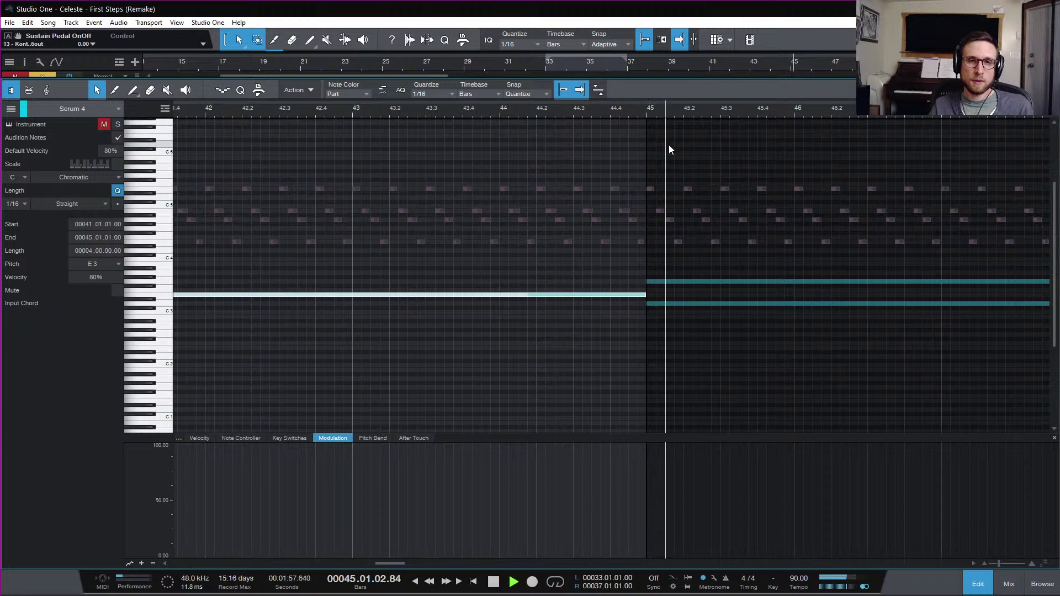
key(space)
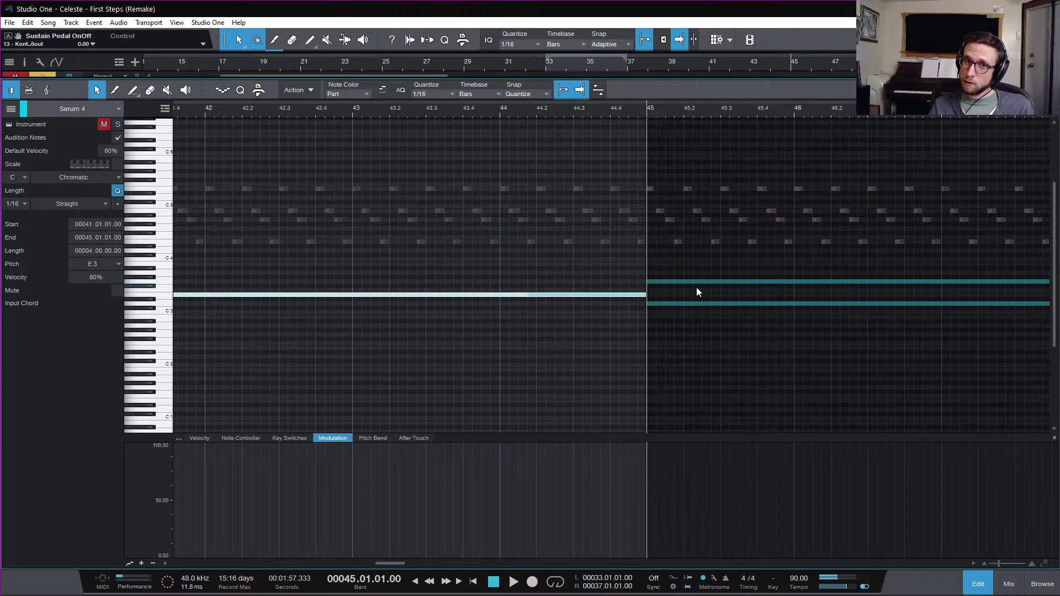
click(694, 303)
drag(694, 308, 691, 298)
key(space)
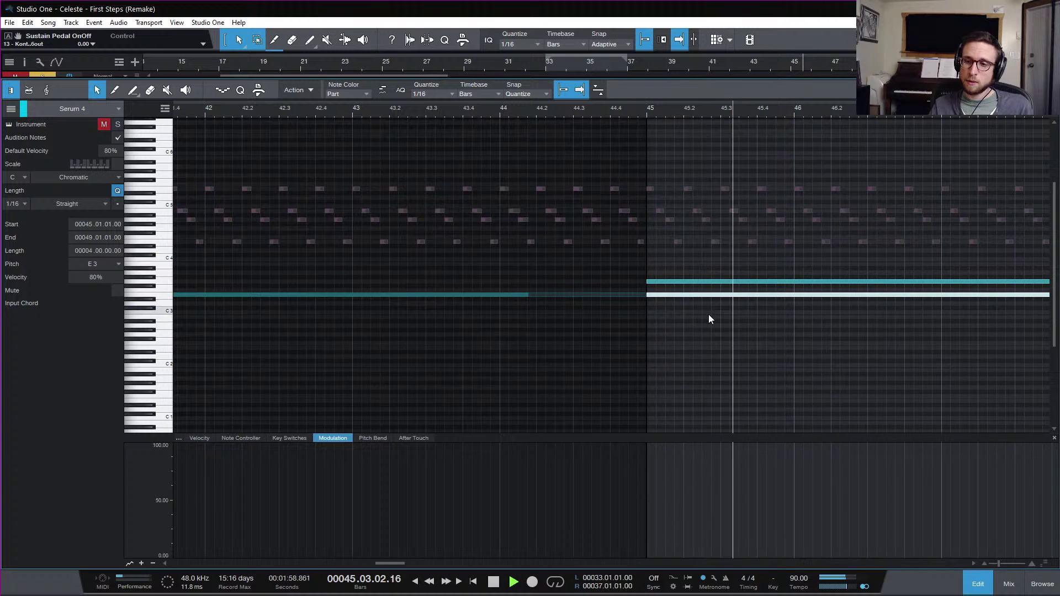
key(space)
key(space)
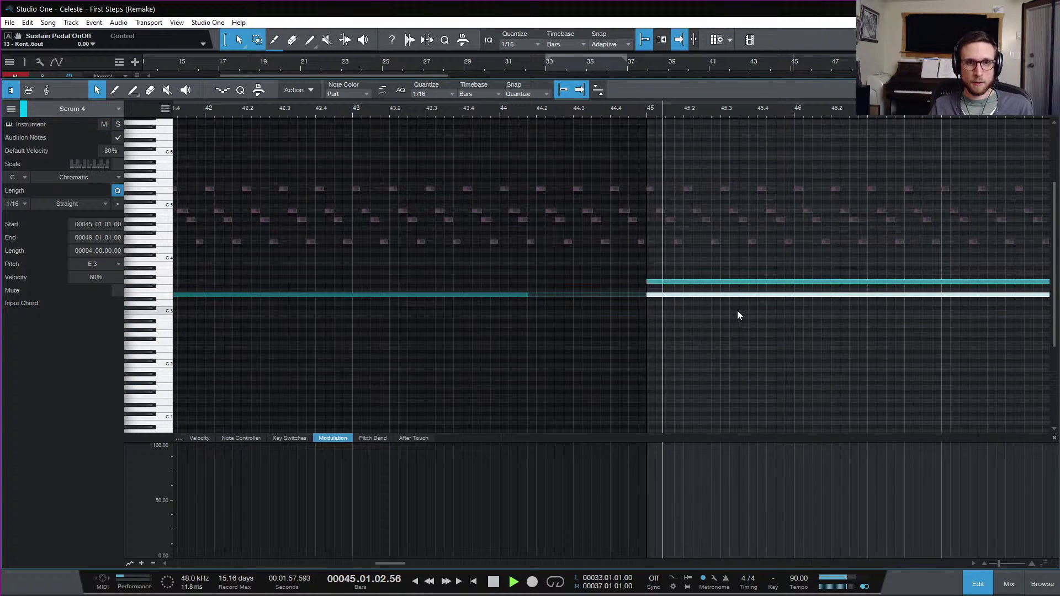
- Raise the upper note of Serum 4's bar 45 part to C4 and play it back
key(space)
click(733, 281)
shift+click(721, 295)
click(740, 241)
drag(727, 282, 728, 259)
click(721, 294)
key(space)
key(space)
- Play the mix from around bar 43 and try raising Serum 4's bar 41 note to G3
click(409, 110)
key(space)
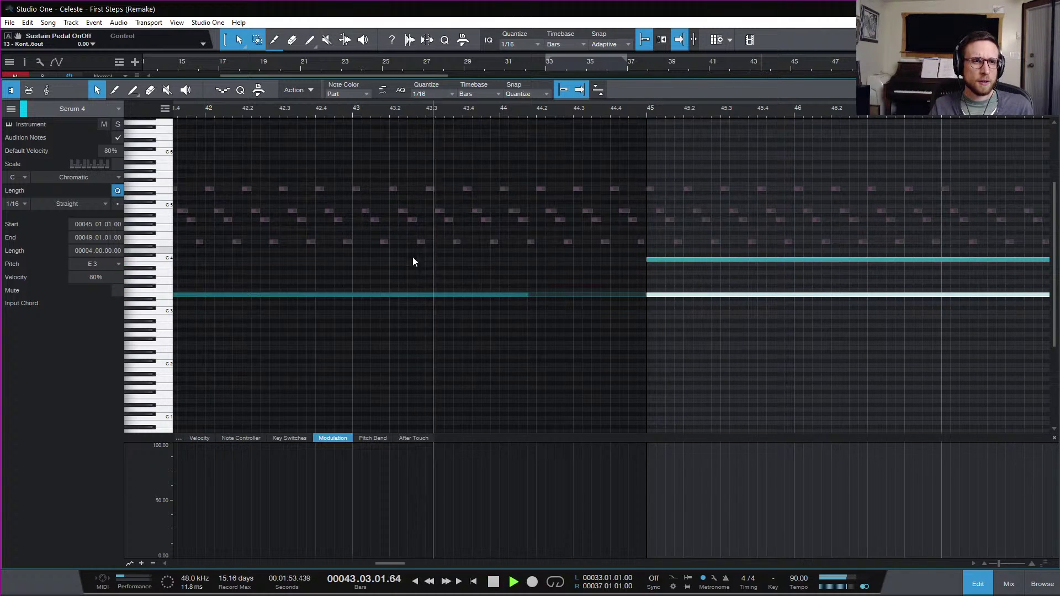
key(space)
drag(493, 295, 489, 285)
key(space)
scroll(430, 288, left, 3)
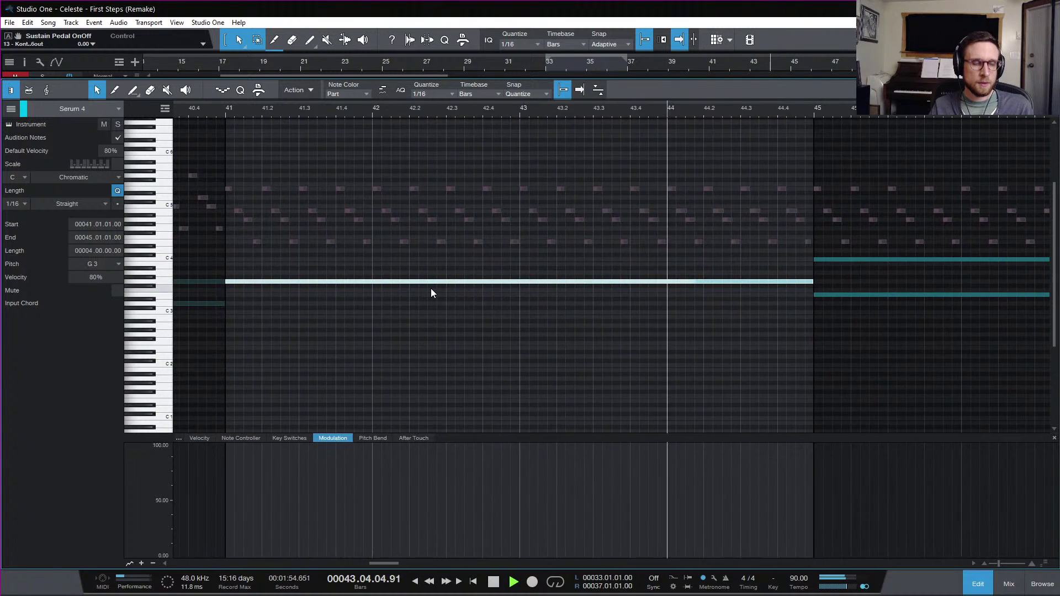
- Compare bar 43 with the soloed First Steps reference, then set Serum 4's bar 41 note to E3
key(s)
key(space)
key(space)
key(space)
key(s)
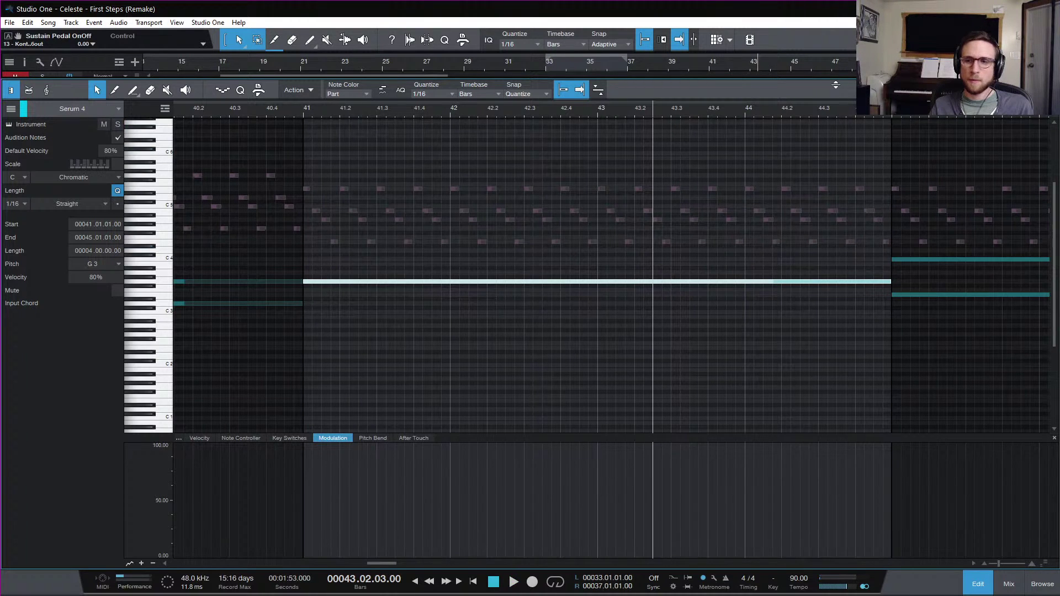
drag(835, 81, 835, 219)
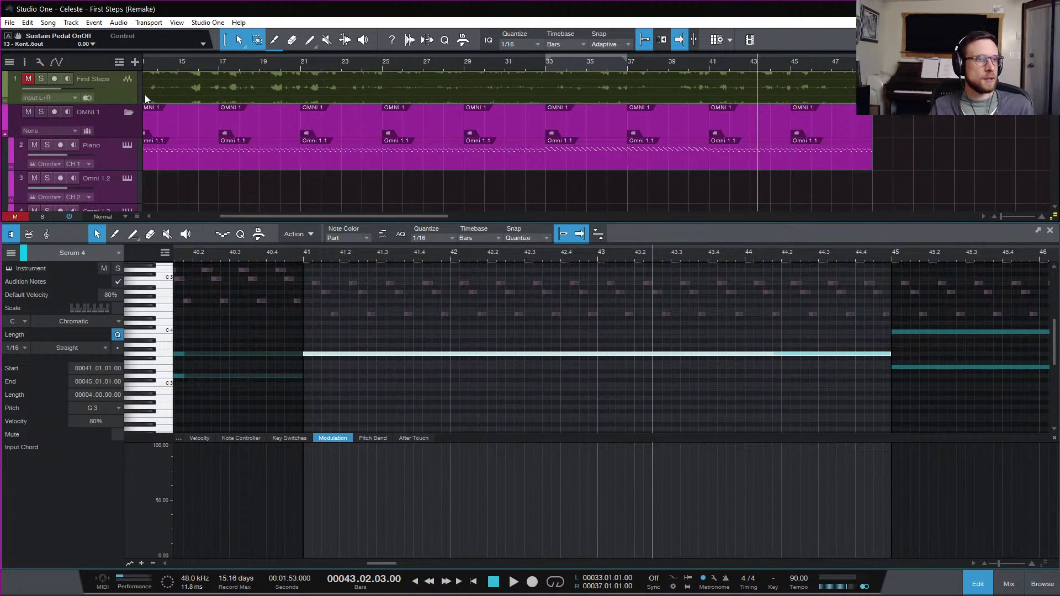
click(40, 80)
key(space)
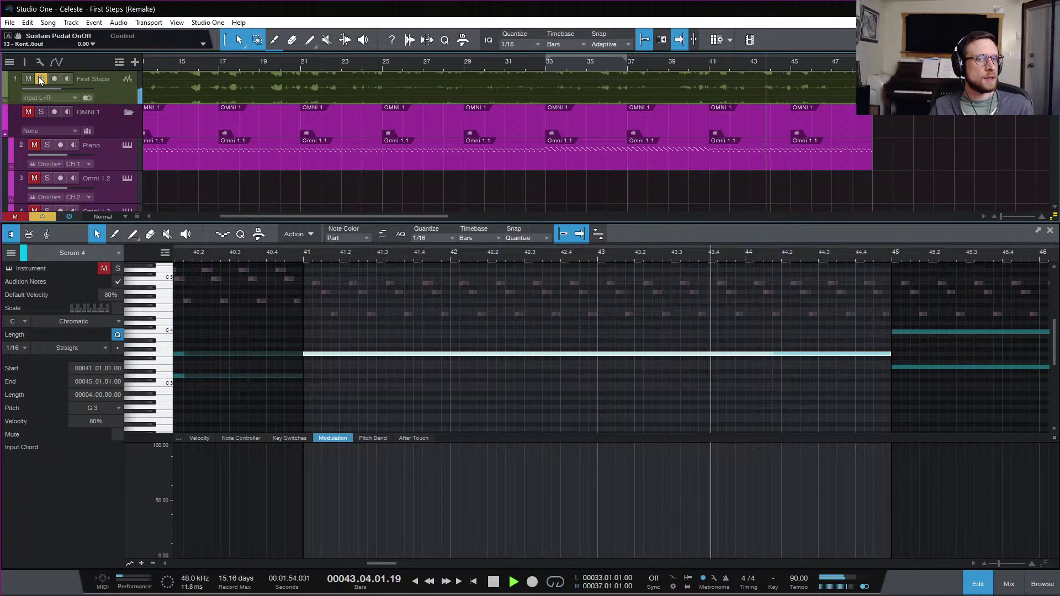
key(space)
click(40, 80)
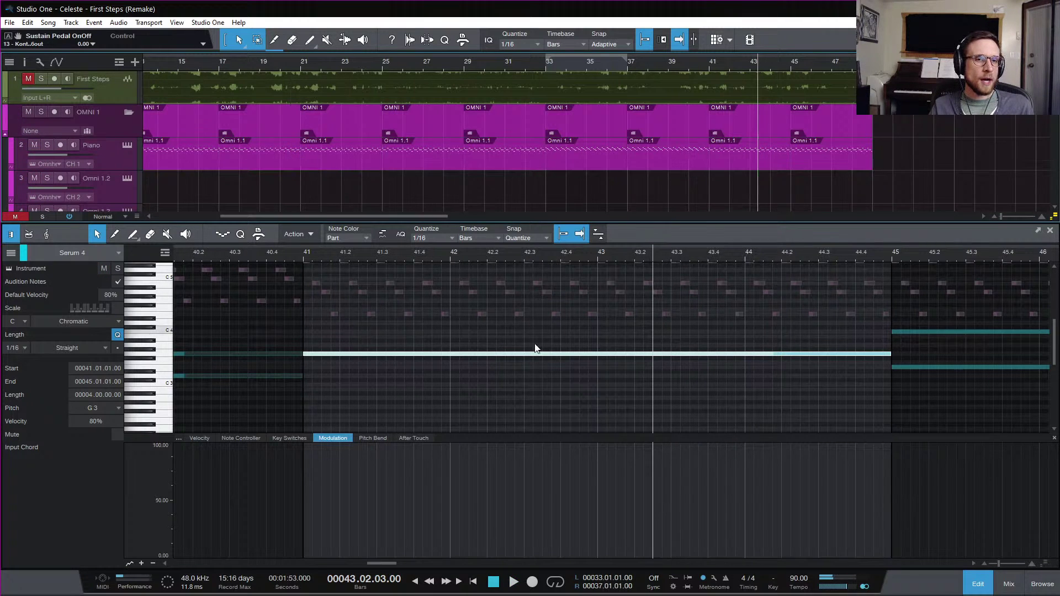
drag(545, 353, 546, 369)
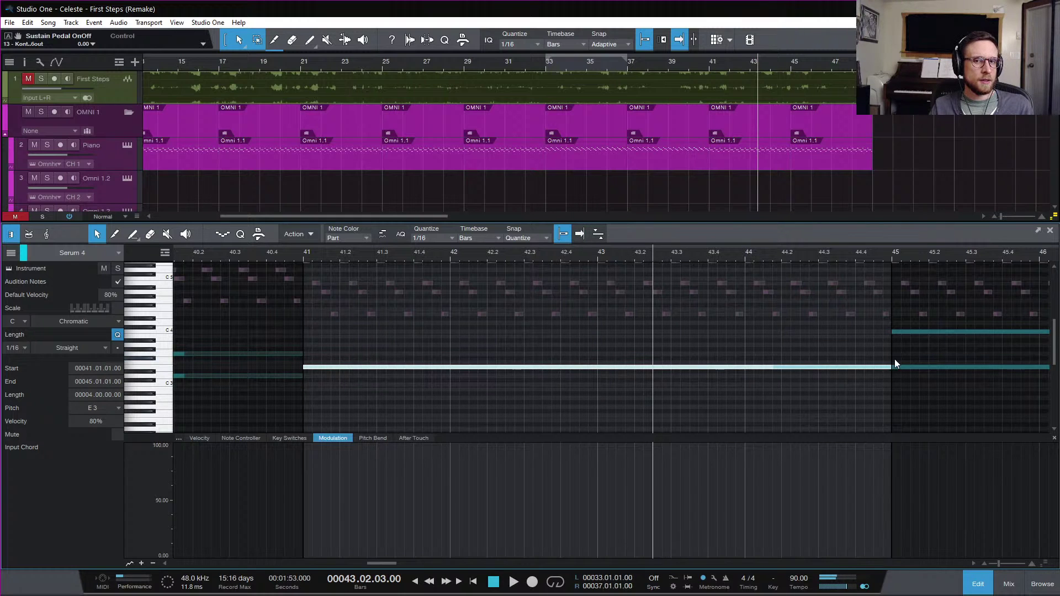
- Play the soloed reference from bar 45 and raise the lower note of Serum 4's bar 45 part to G3
click(888, 258)
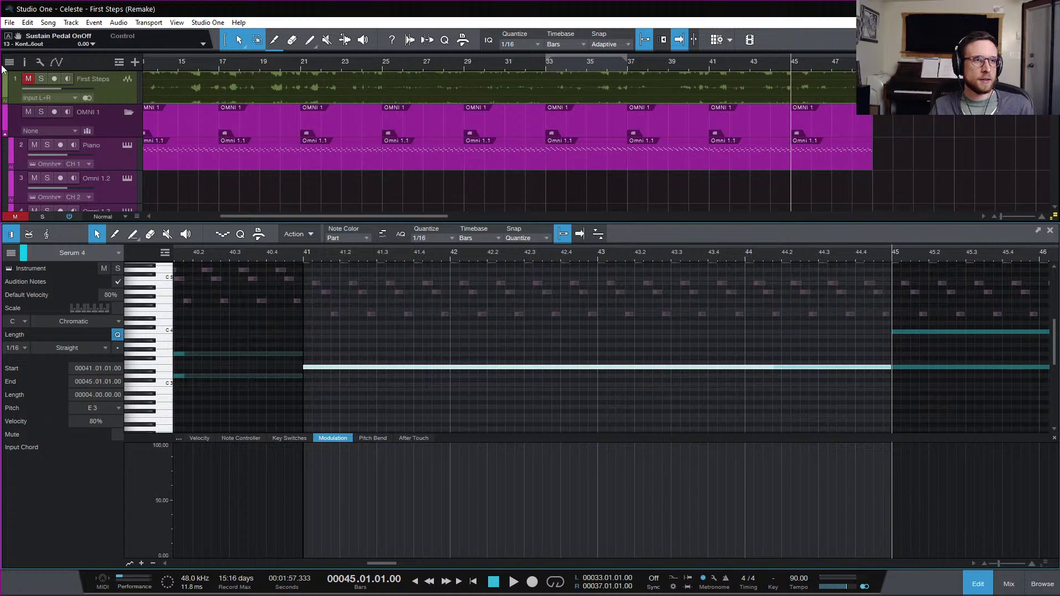
click(43, 78)
key(space)
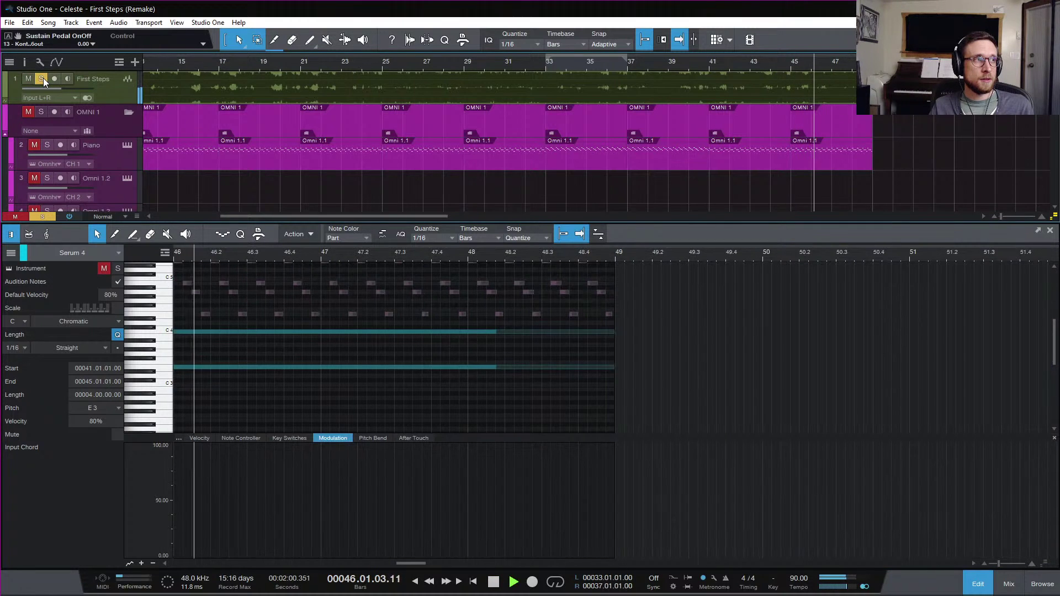
key(space)
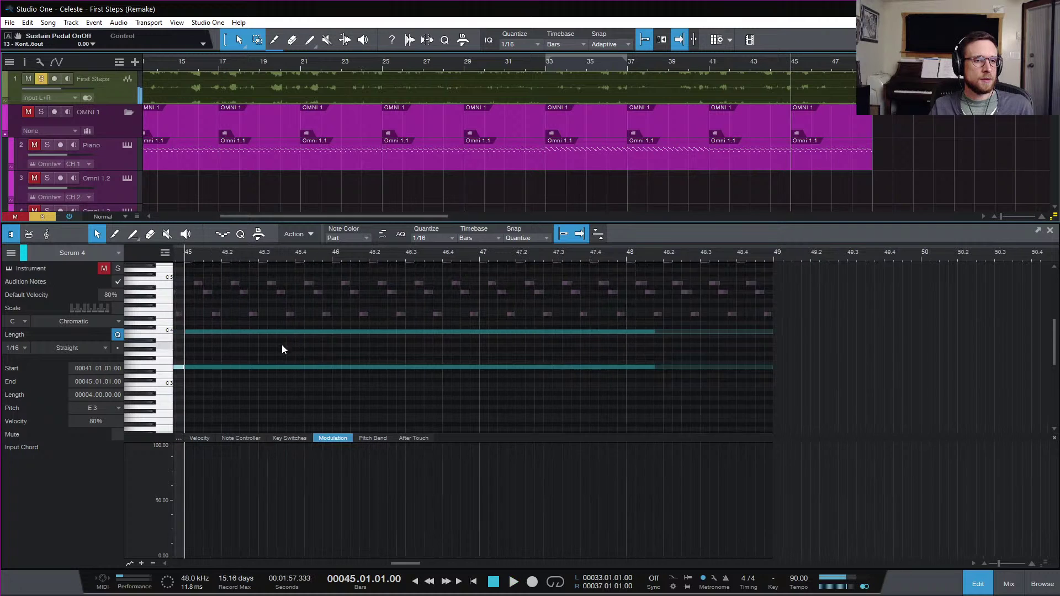
click(284, 348)
drag(303, 367, 303, 354)
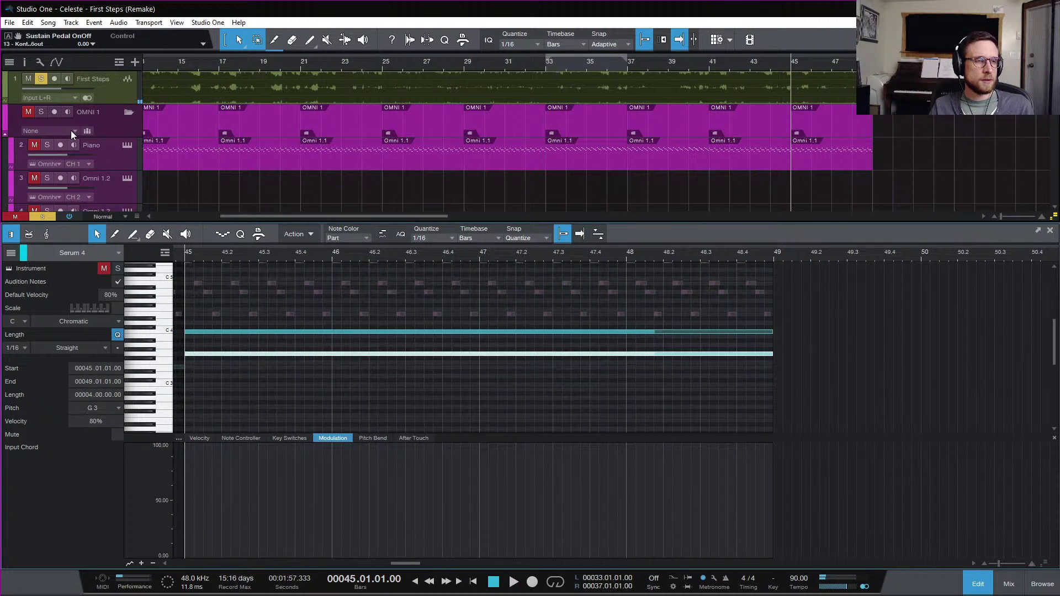
- Turn off the solo and replay the bar 45 section to check Serum 4's chord in the mix
key(s)
key(space)
key(space)
click(43, 217)
key(space)
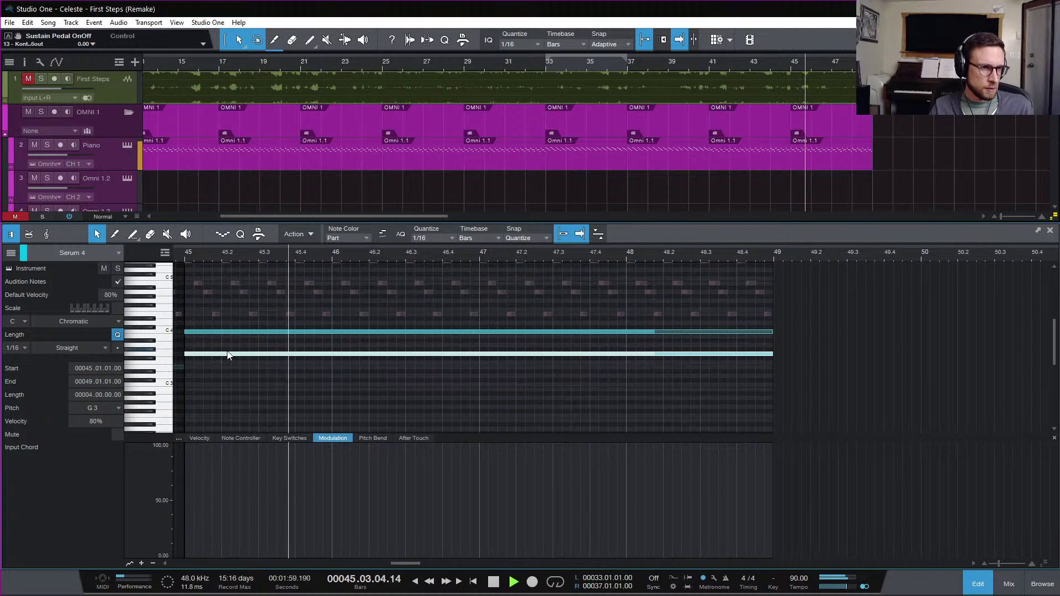
key(space)
drag(234, 348, 256, 354)
key(space)
key(space)
key(space)
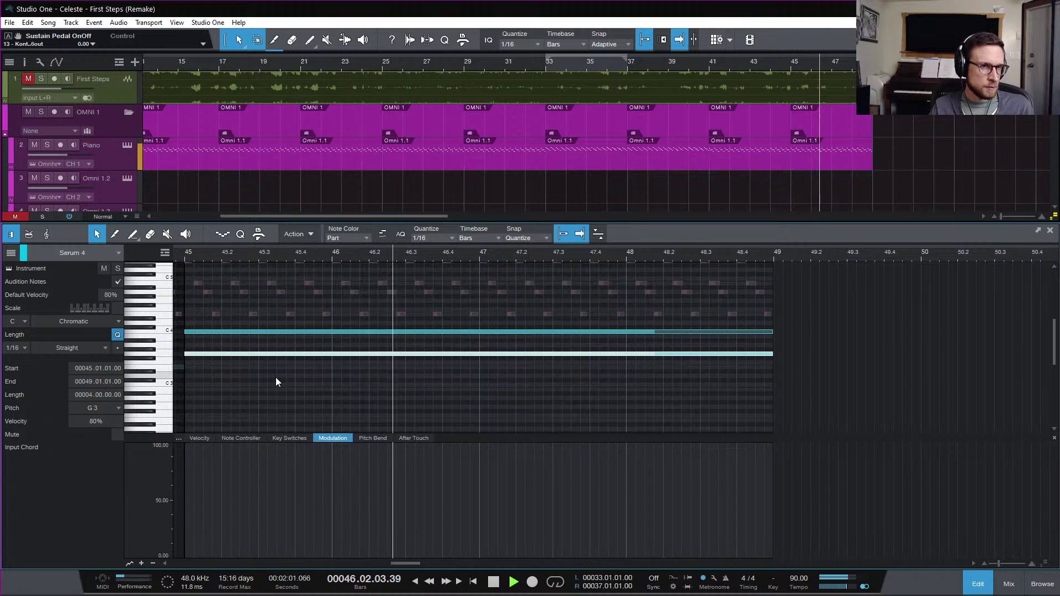
key(space)
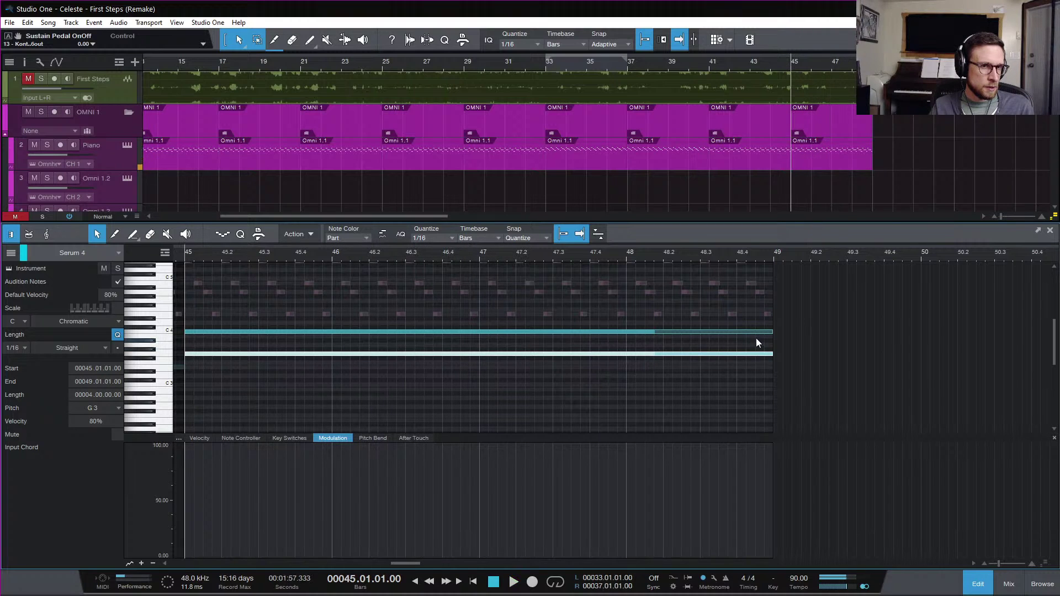
- Shorten Serum 4's C4 note to end at bar 47, add a B3 note from bar 47 to 49, check it, and close the note editor
drag(772, 331, 478, 351)
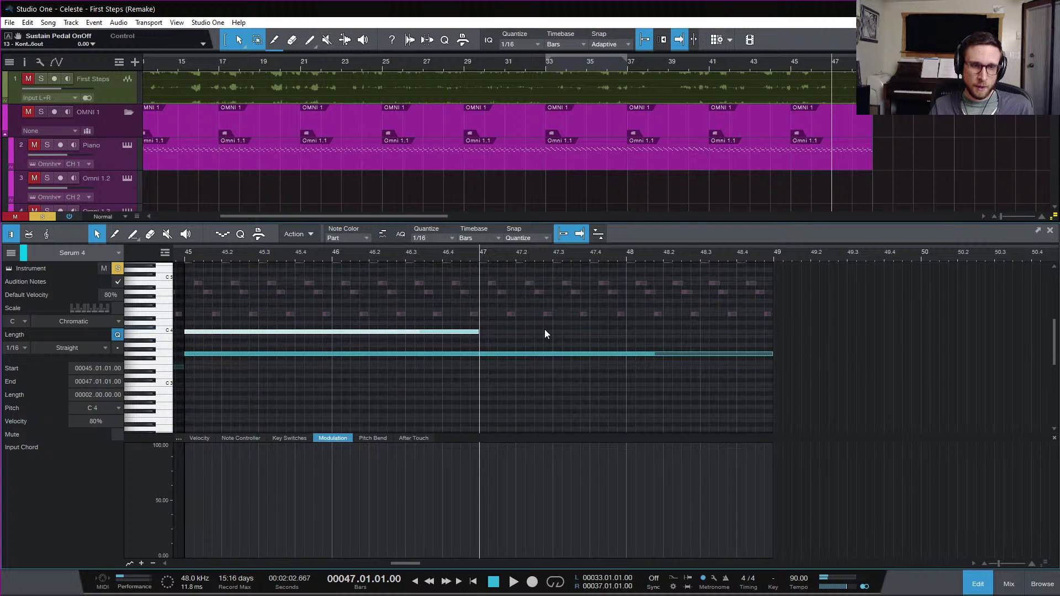
key(s)
key(d)
drag(544, 331, 544, 336)
key(space)
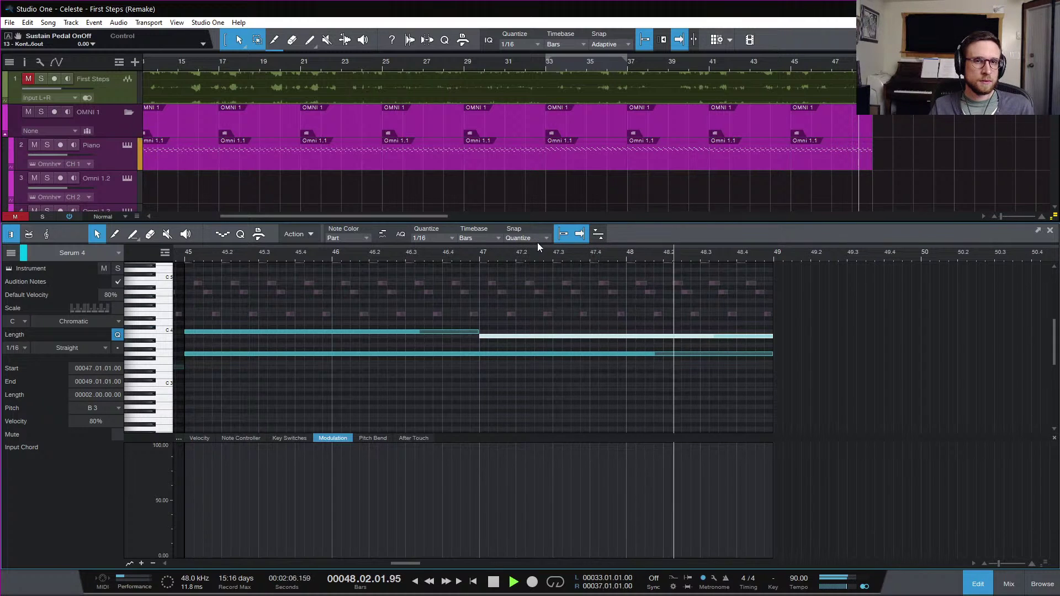
key(space)
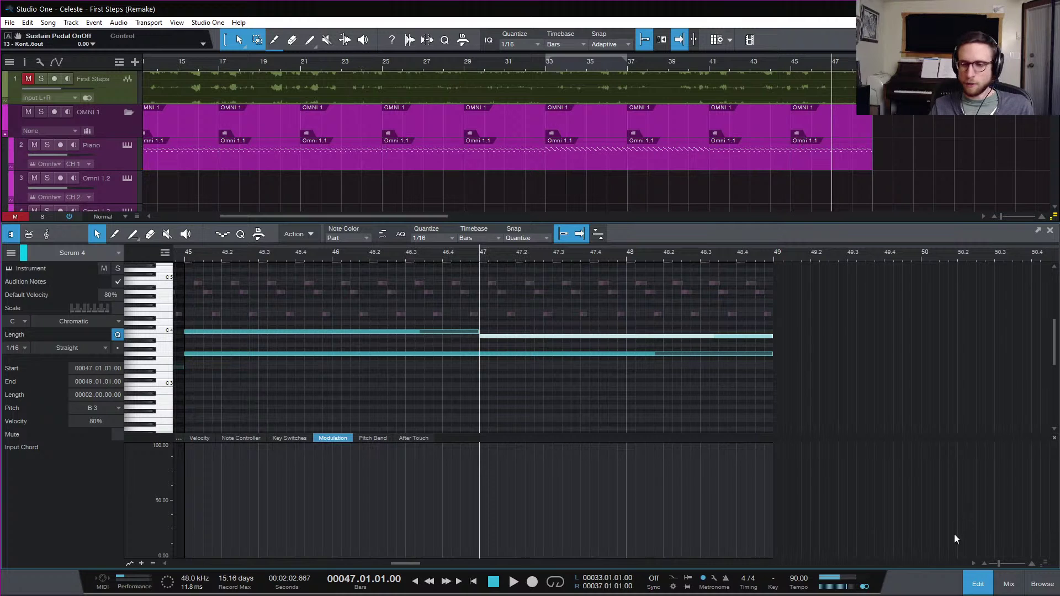
click(975, 586)
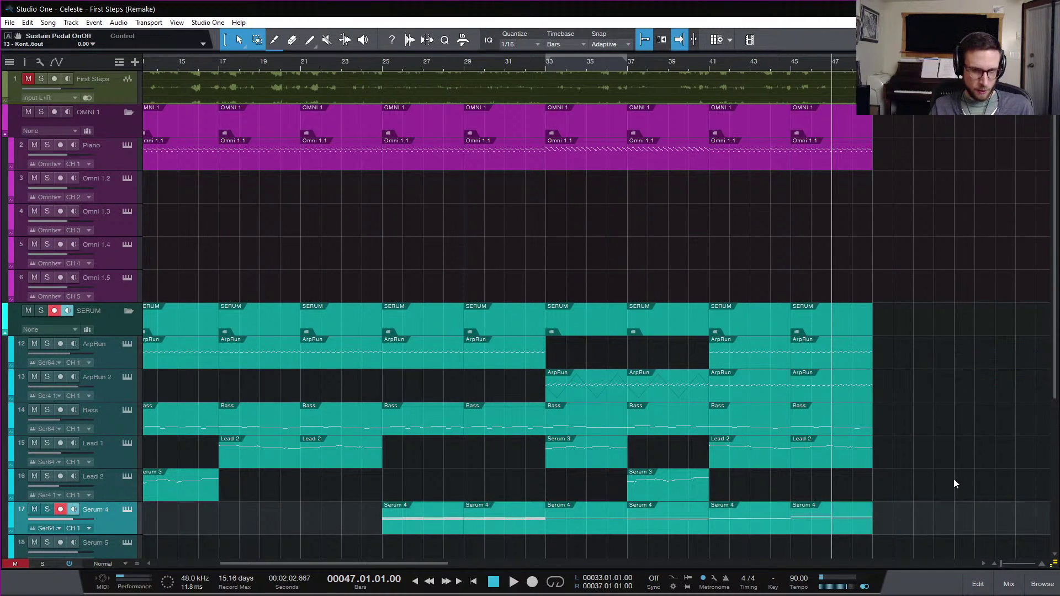
- Examine the arrangement's instrument parts up to bar 49 and put the playhead at bar 49
scroll(954, 479, down, 7)
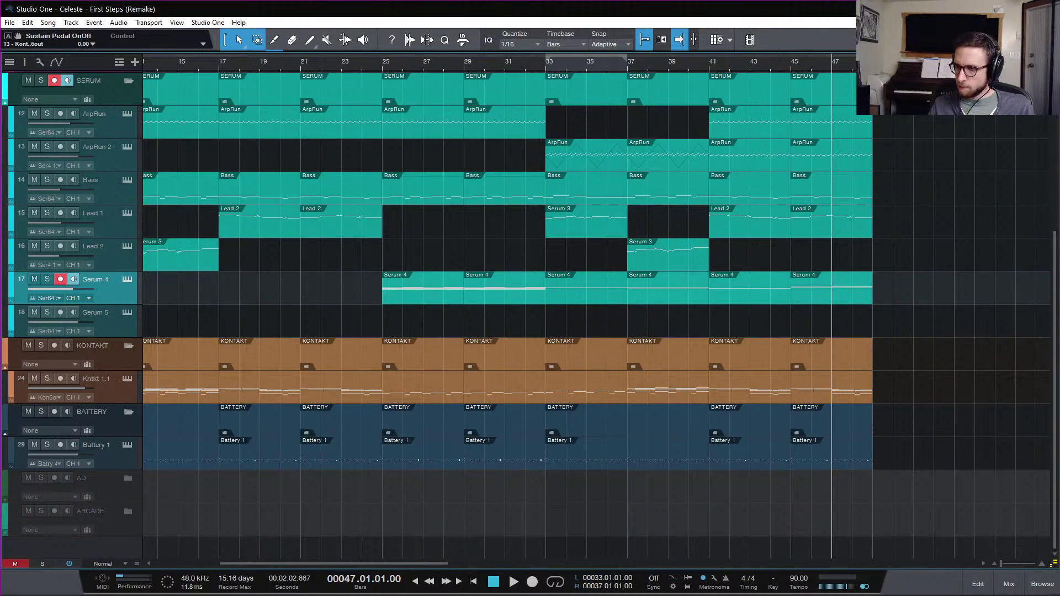
scroll(756, 380, right, 4)
scroll(755, 380, up, 7)
scroll(754, 379, left, 2)
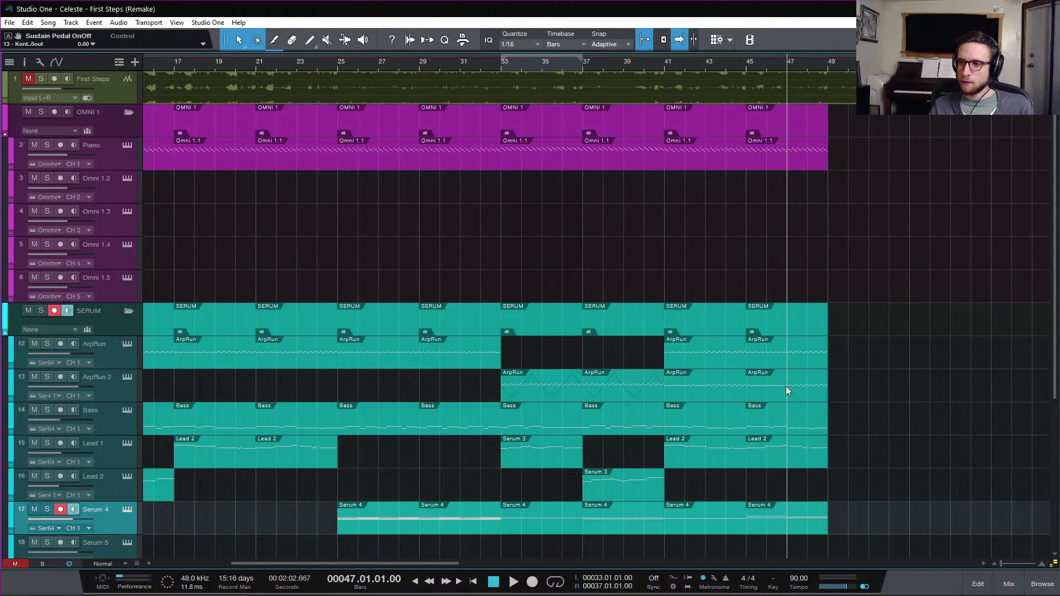
click(829, 65)
scroll(839, 252, down, 5)
scroll(608, 248, left, 7)
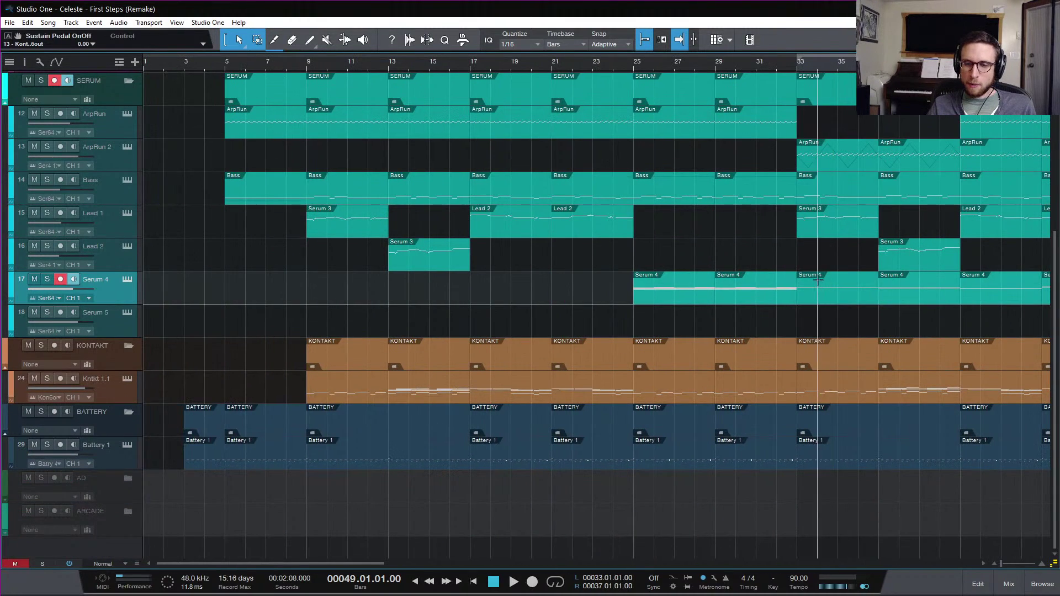
- Select the Piano track and play the remake from bar 1 to about bar 46
scroll(359, 198, up, 6)
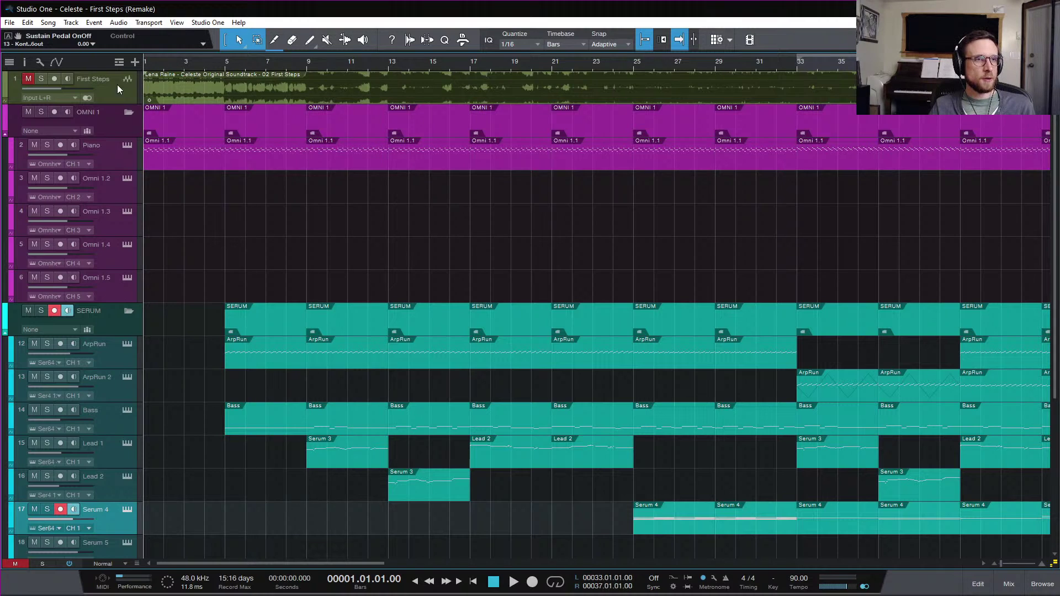
click(112, 159)
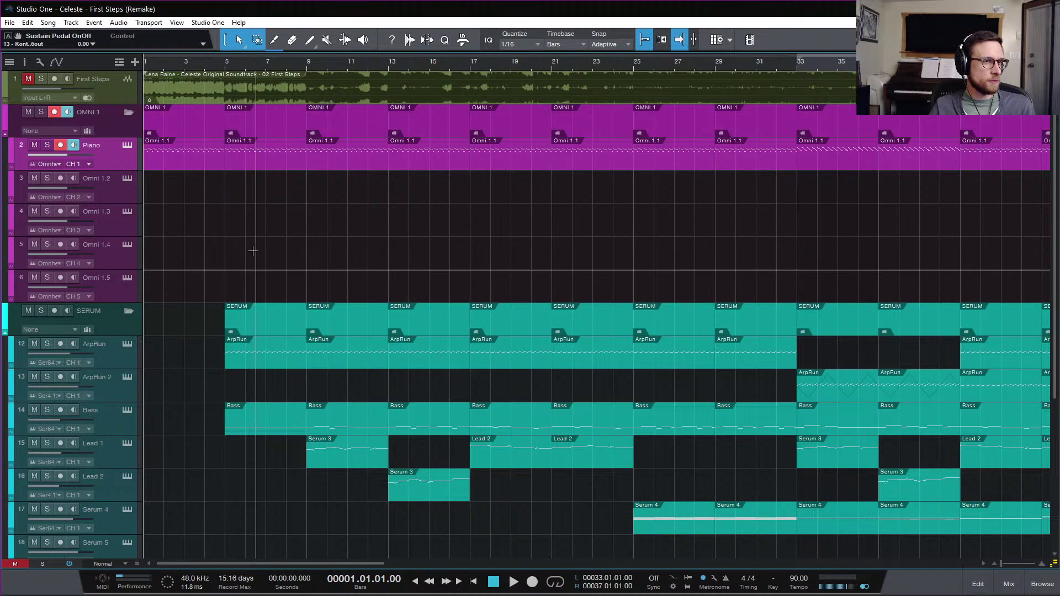
scroll(279, 361, down, 5)
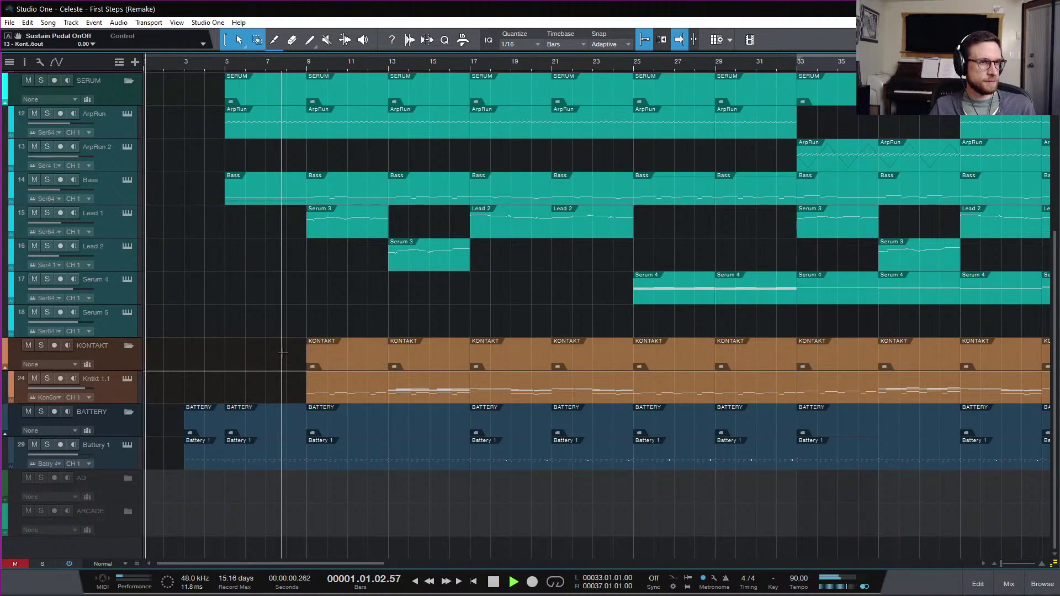
scroll(444, 326, up, 5)
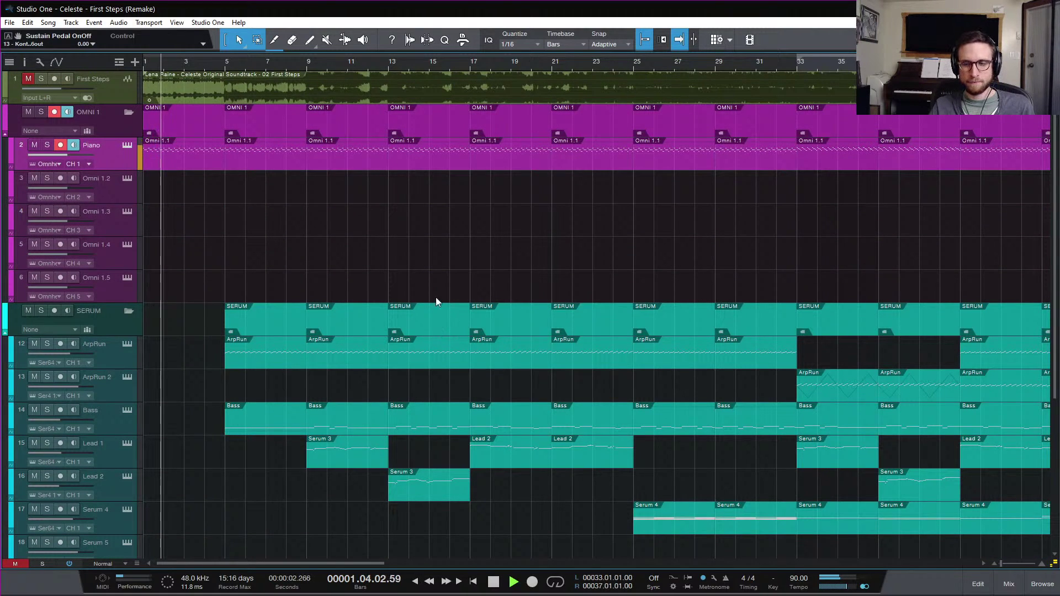
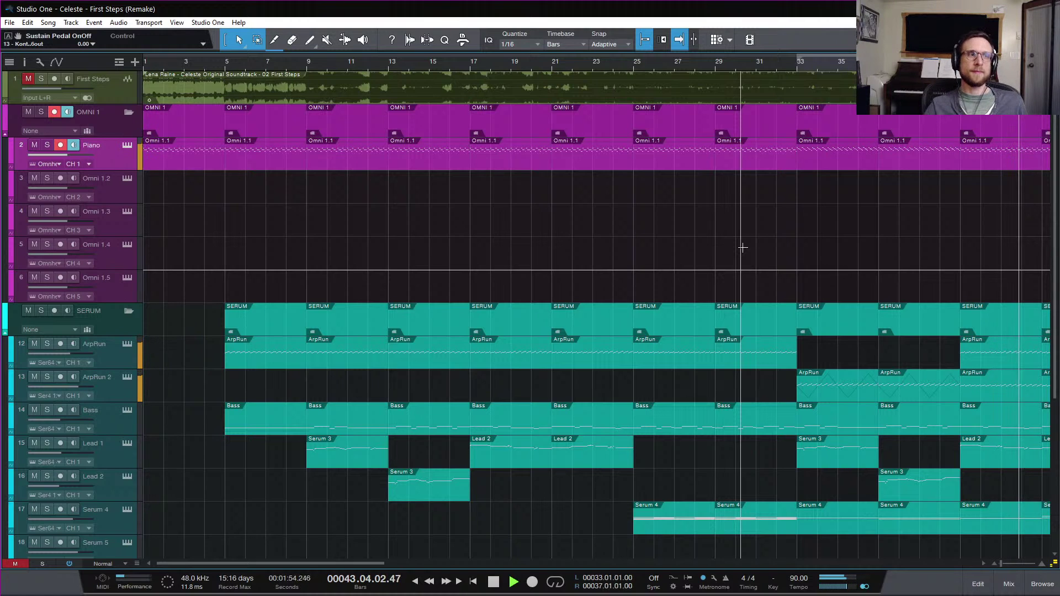
scroll(656, 267, right, 5)
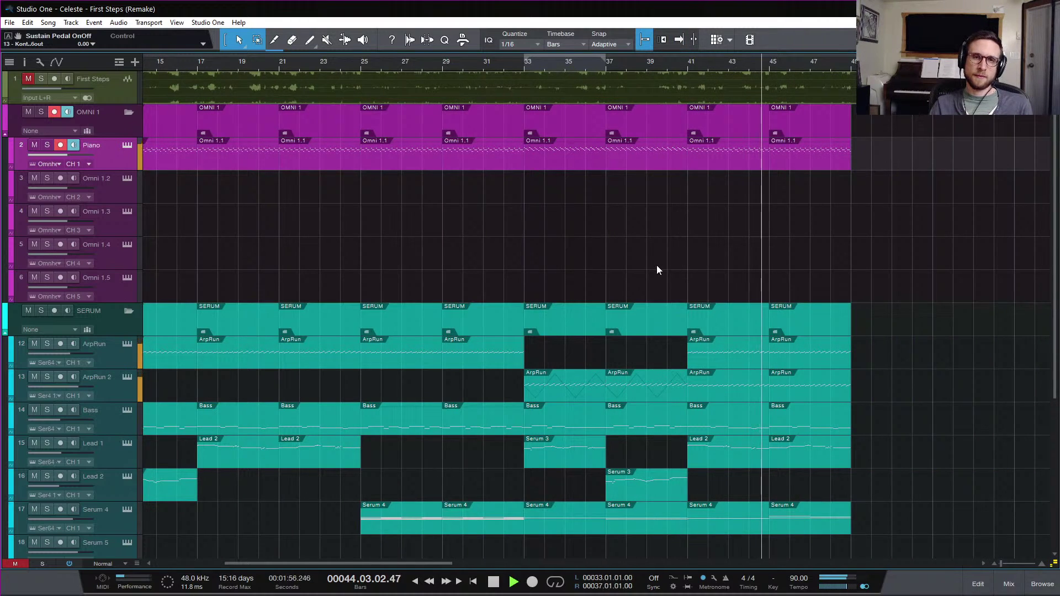
scroll(654, 267, left, 2)
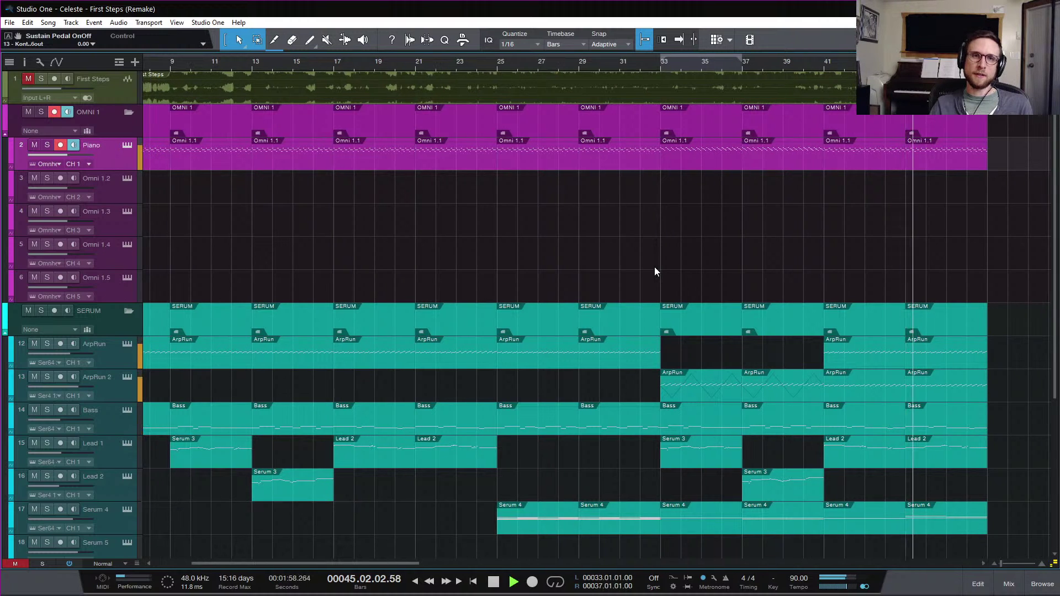
scroll(676, 266, left, 3)
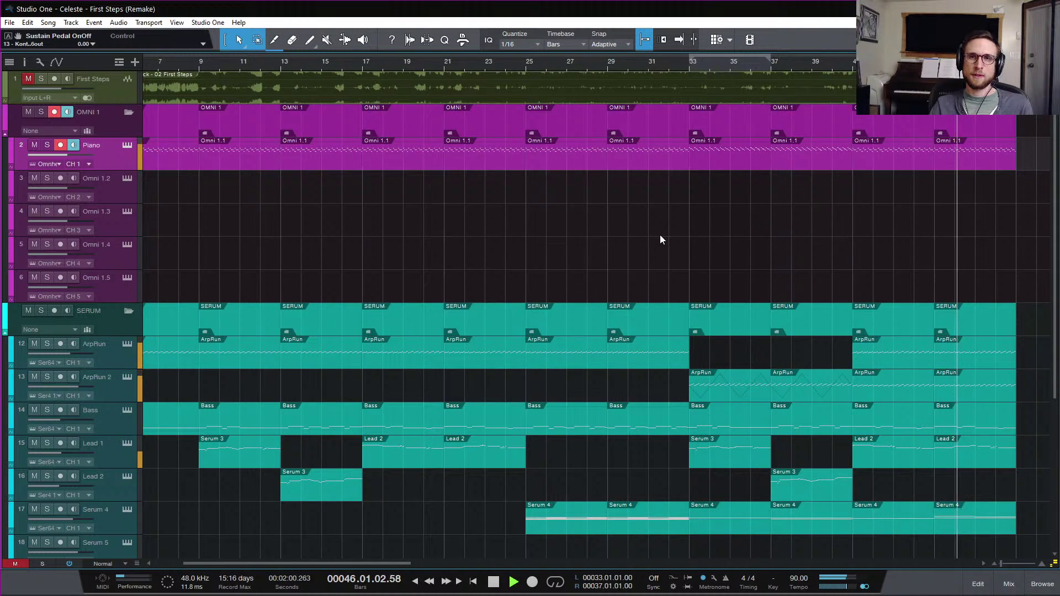
key(space)
- Solo the First Steps reference and play it from bar 9
click(197, 64)
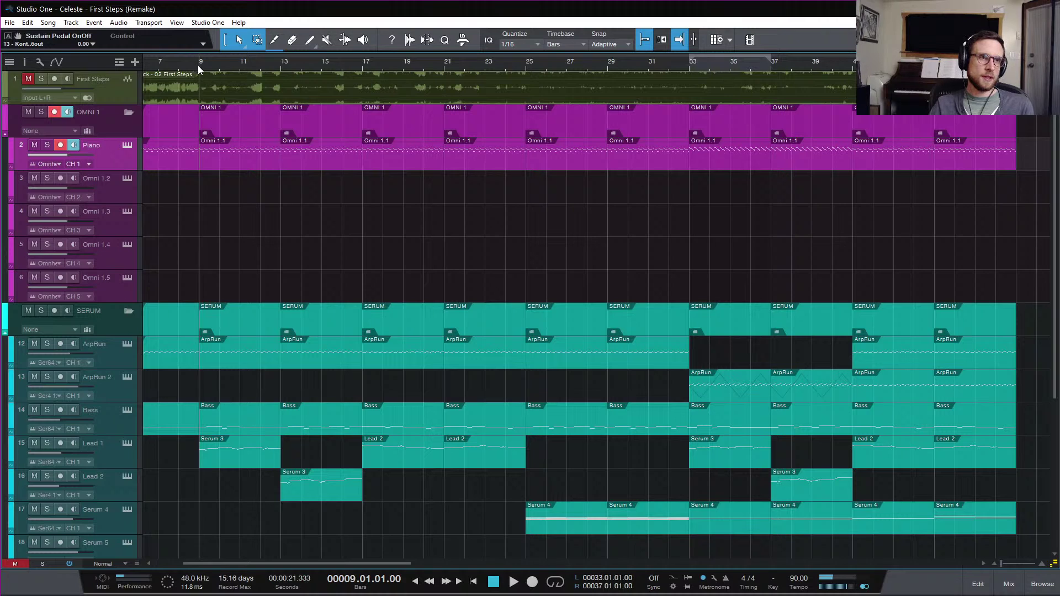
click(112, 98)
key(m)
key(s)
key(space)
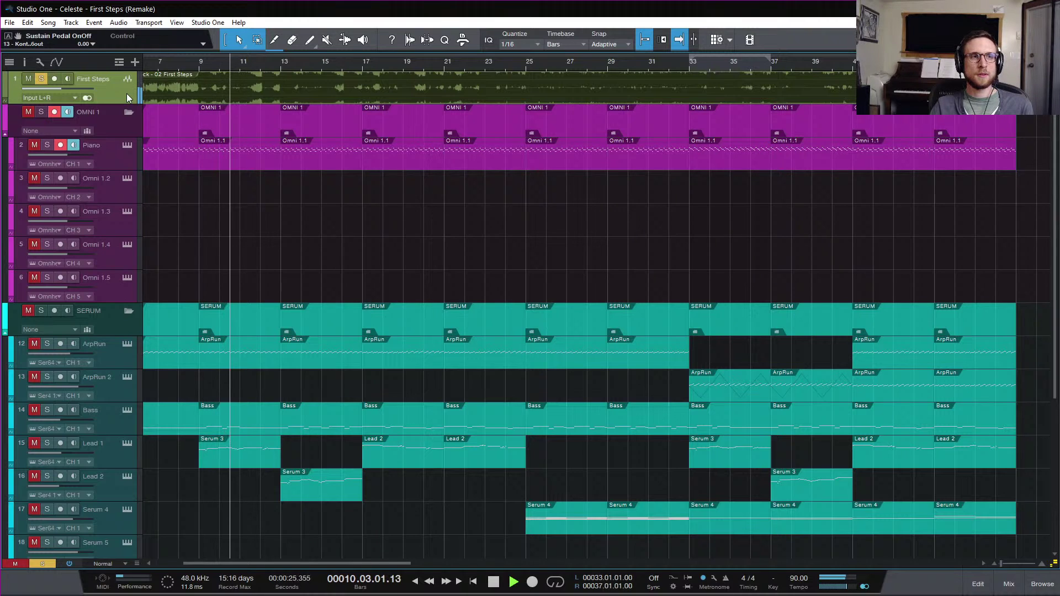
- Replay the section from bar 9, switching between the remake with the reference muted and the soloed reference to compare them
key(space)
key(s)
key(m)
key(space)
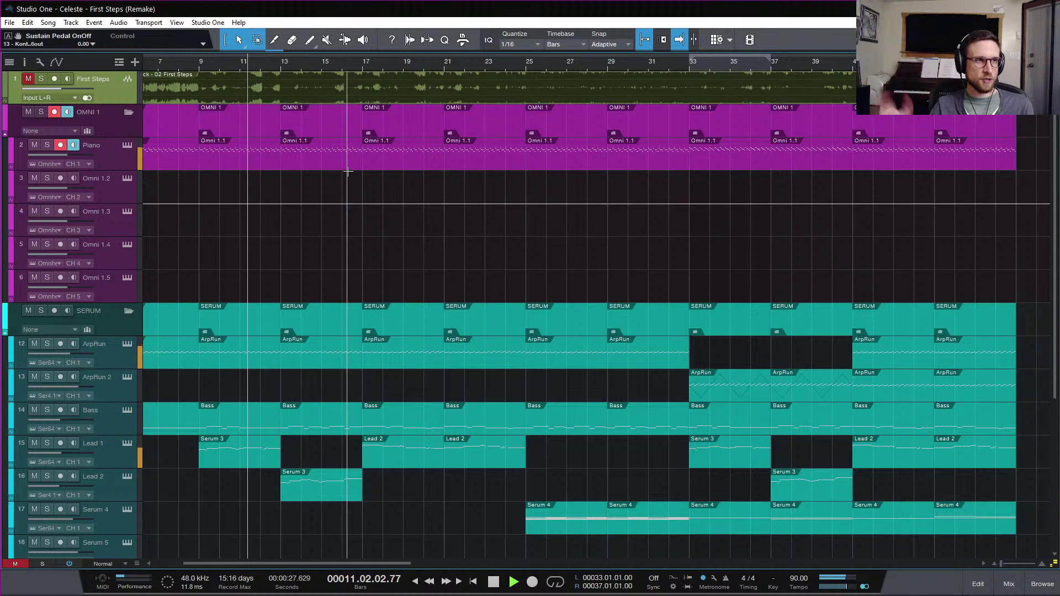
key(shift+m)
key(shift+s)
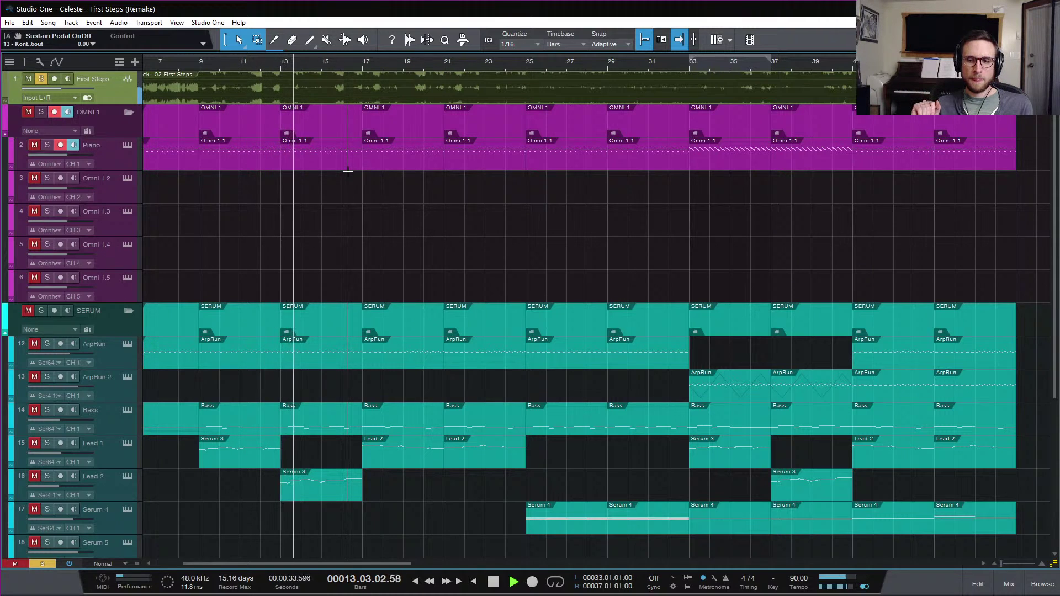
key(s)
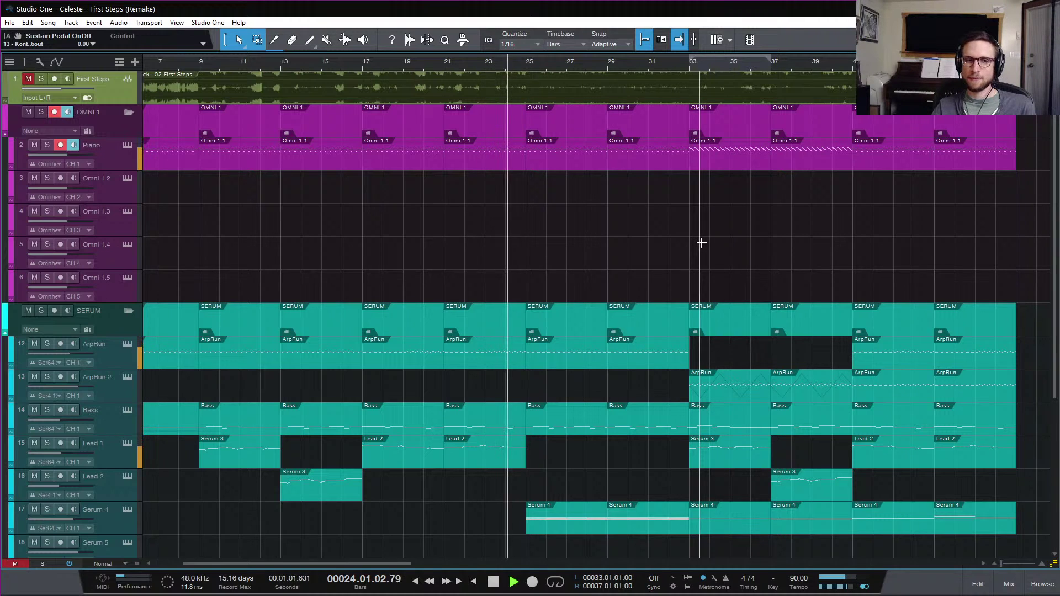
key(space)
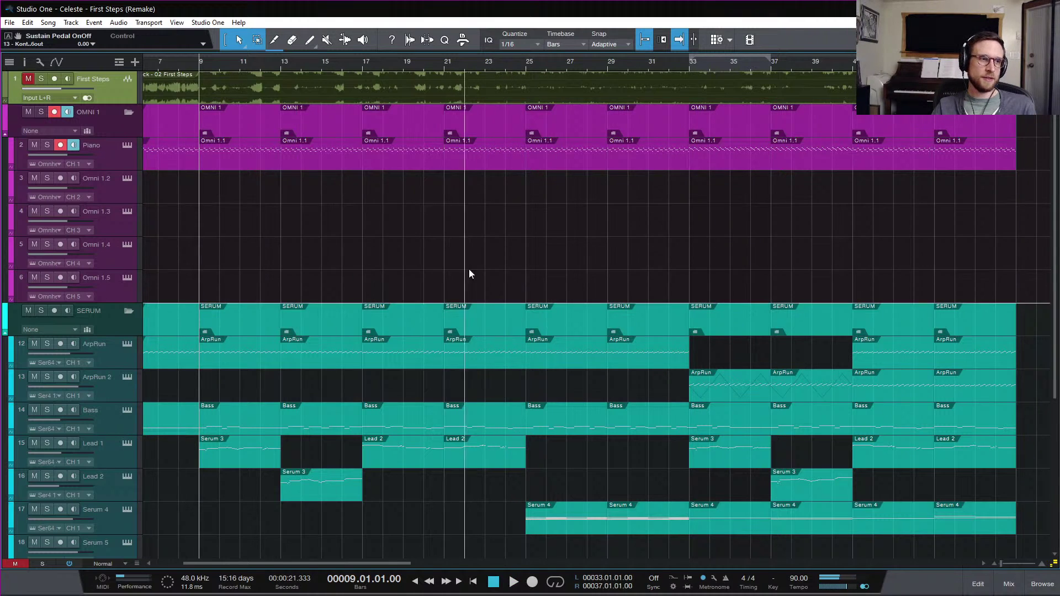
- Move the playhead to bar 49 and examine where the instrument parts end and how the reference waveform continues
scroll(483, 281, down, 4)
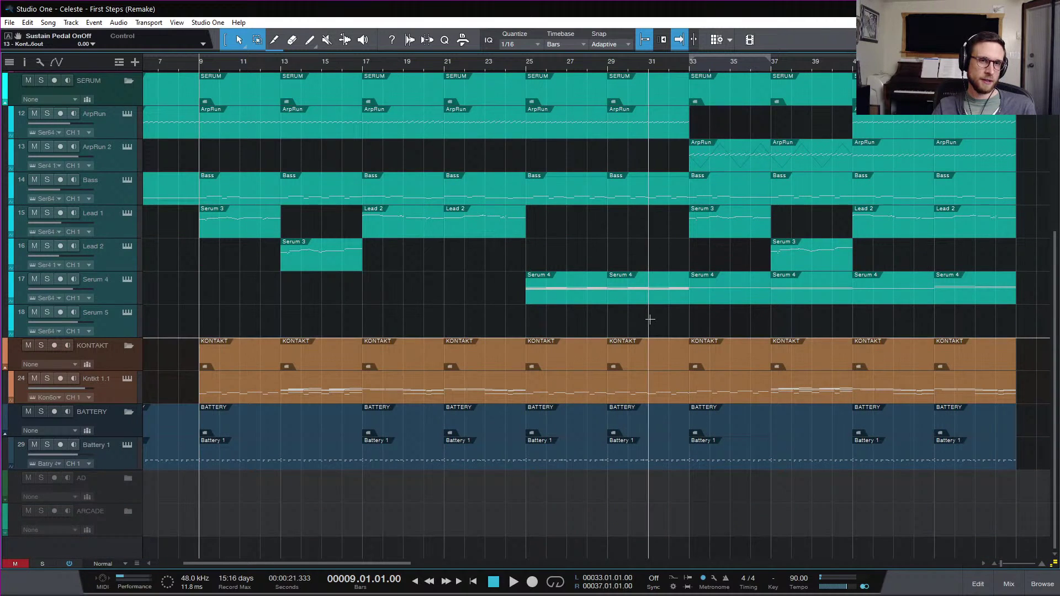
scroll(650, 319, right, 5)
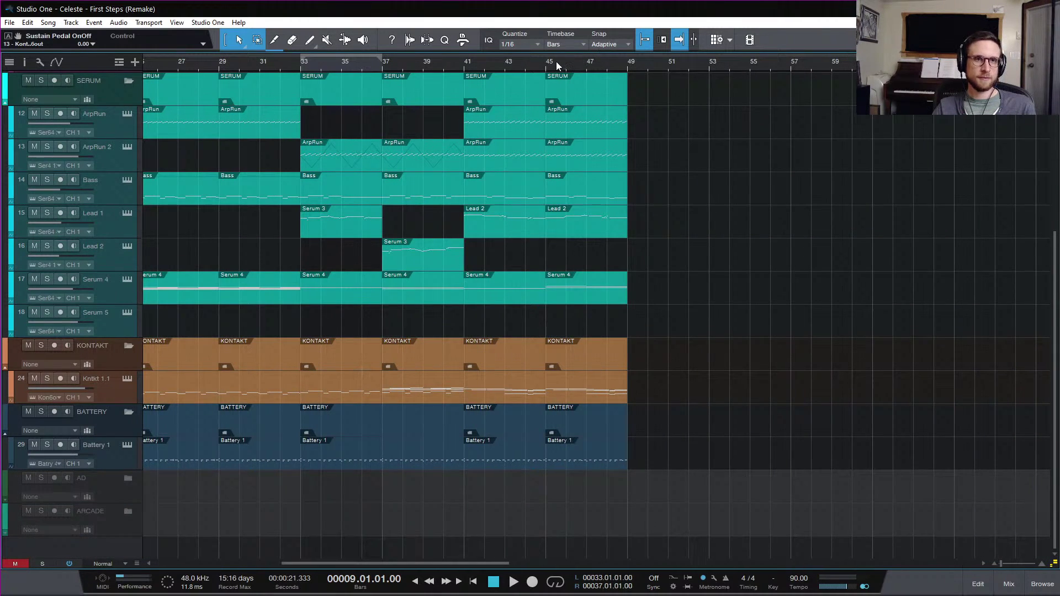
click(627, 65)
scroll(678, 323, up, 4)
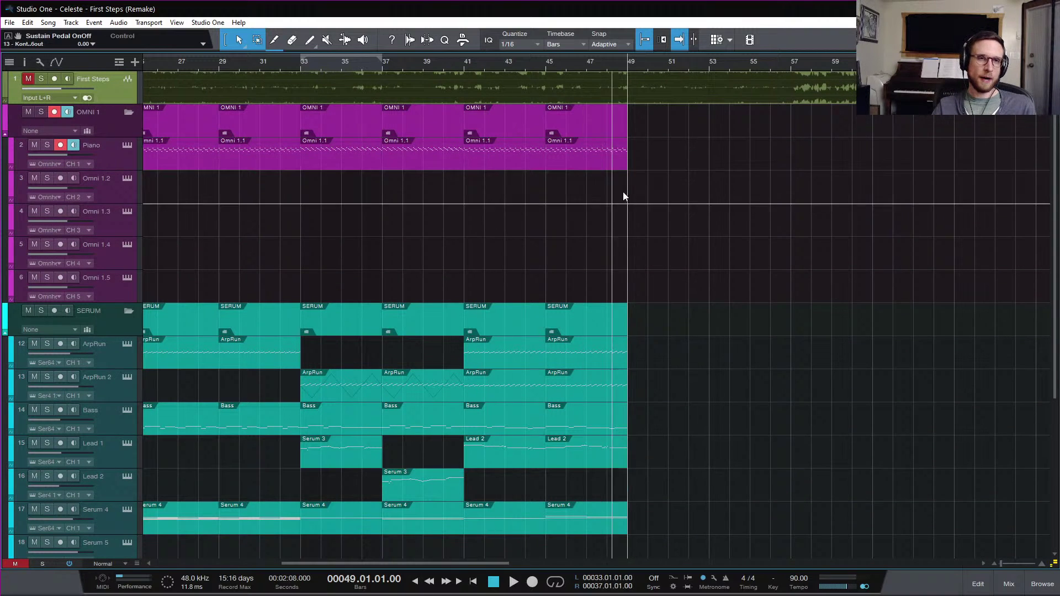
scroll(688, 274, down, 4)
scroll(687, 271, up, 4)
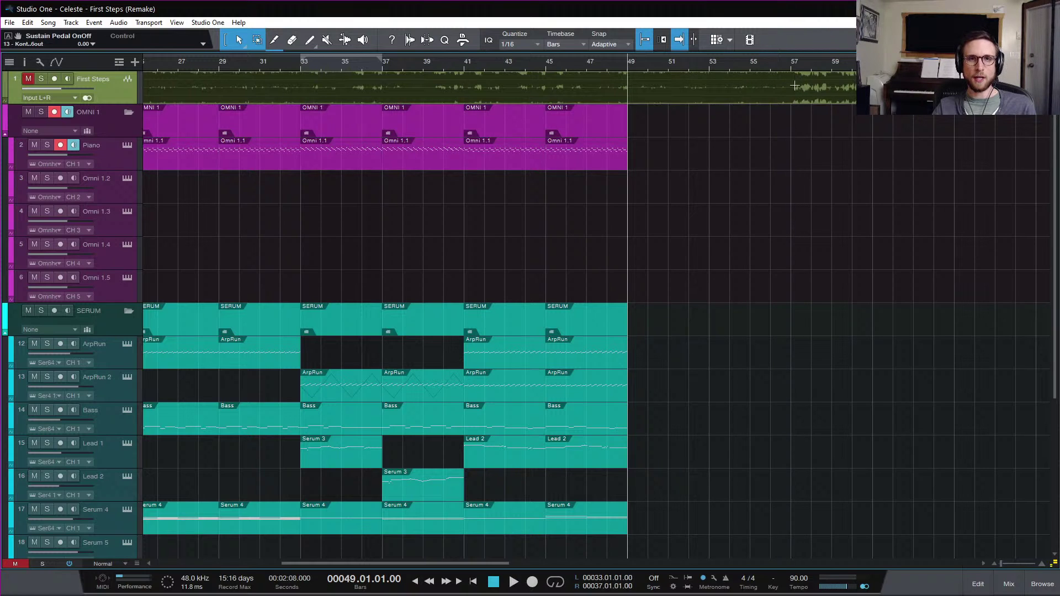
scroll(748, 177, left, 2)
scroll(740, 174, right, 1)
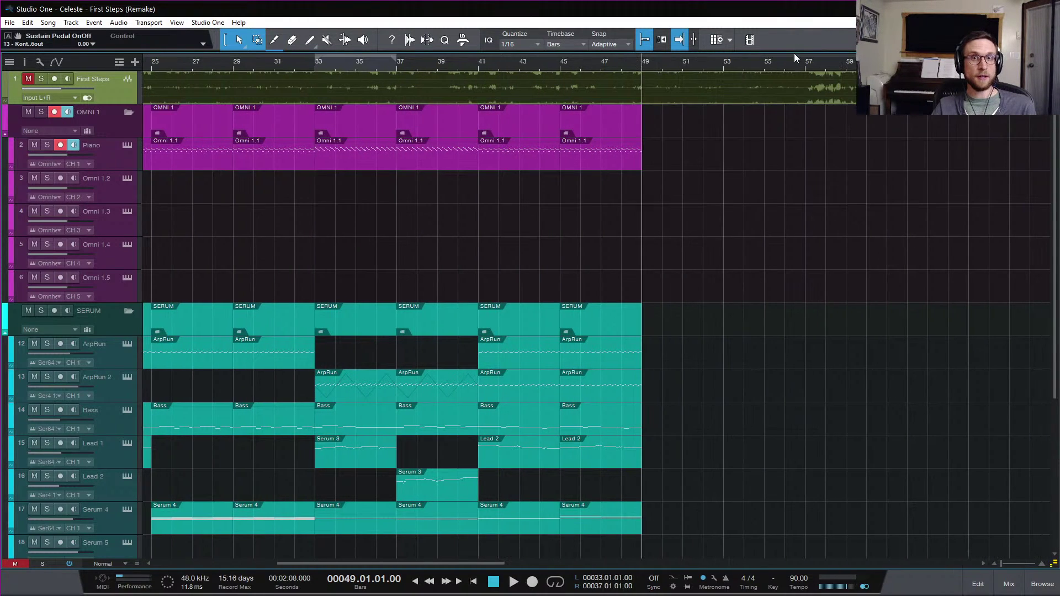
- Solo the First Steps reference and listen to it from bar 57 to the track's ending around bar 82
click(805, 63)
key(space)
key(space)
key(s)
key(space)
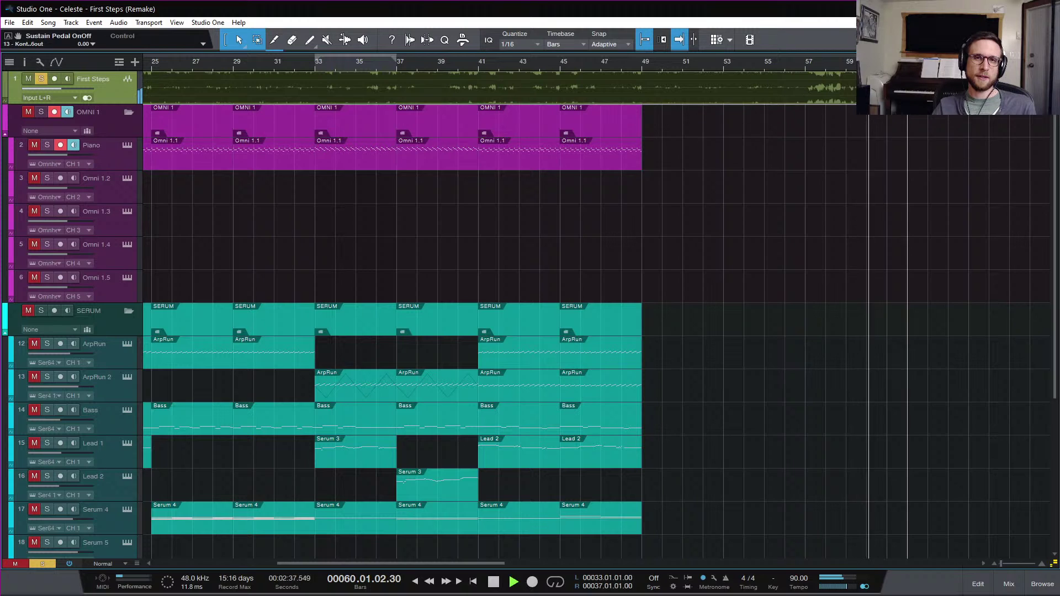
scroll(881, 141, right, 2)
scroll(728, 149, left, 1)
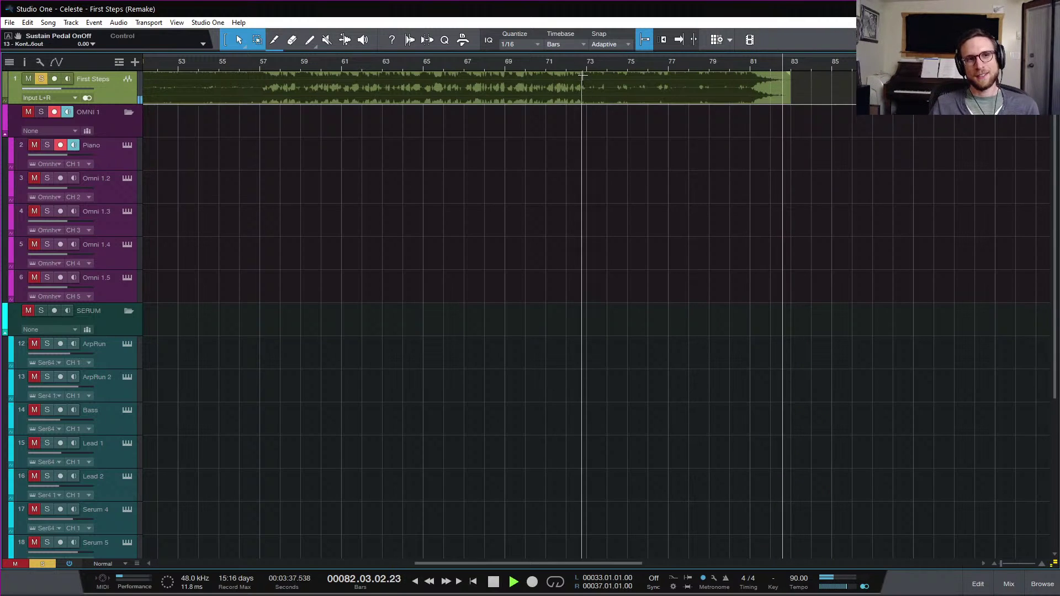
key(space)
key(f)
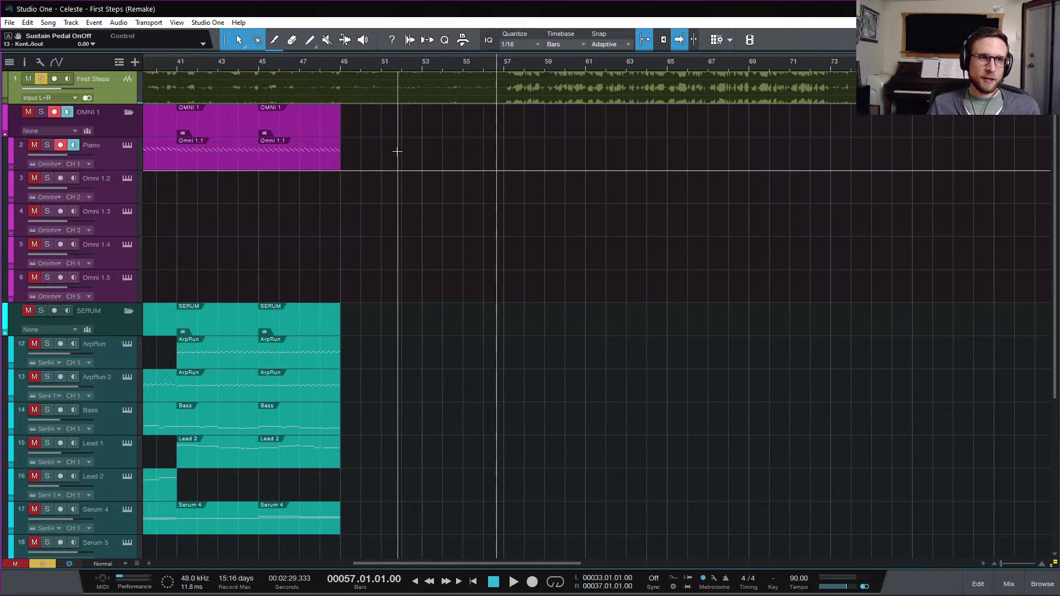
- Review the tracks at bar 49 and play the soloed First Steps reference from there to about bar 53
click(347, 64)
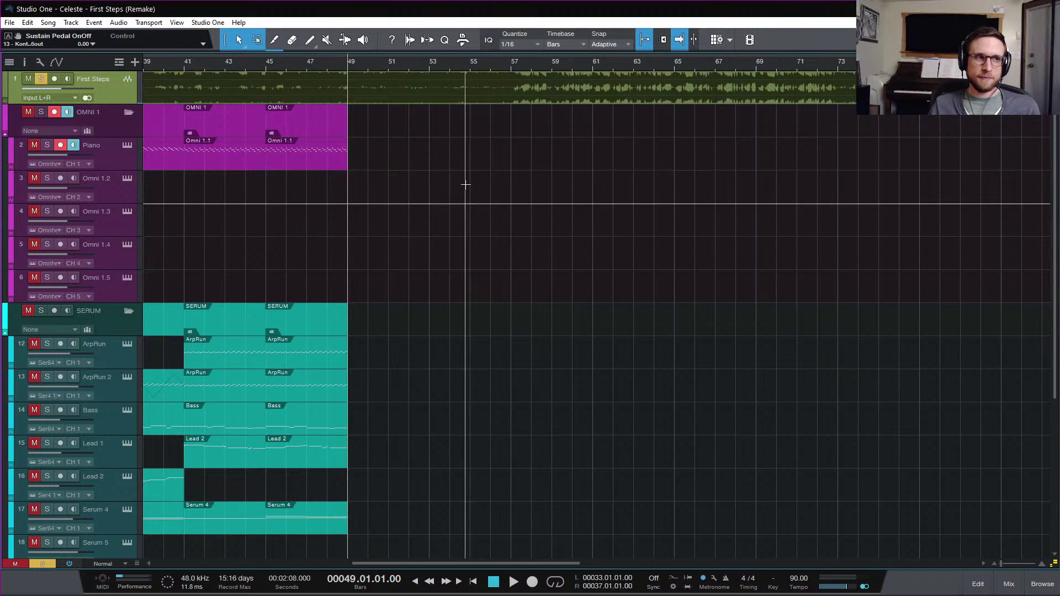
scroll(524, 187, down, 3)
scroll(532, 186, up, 3)
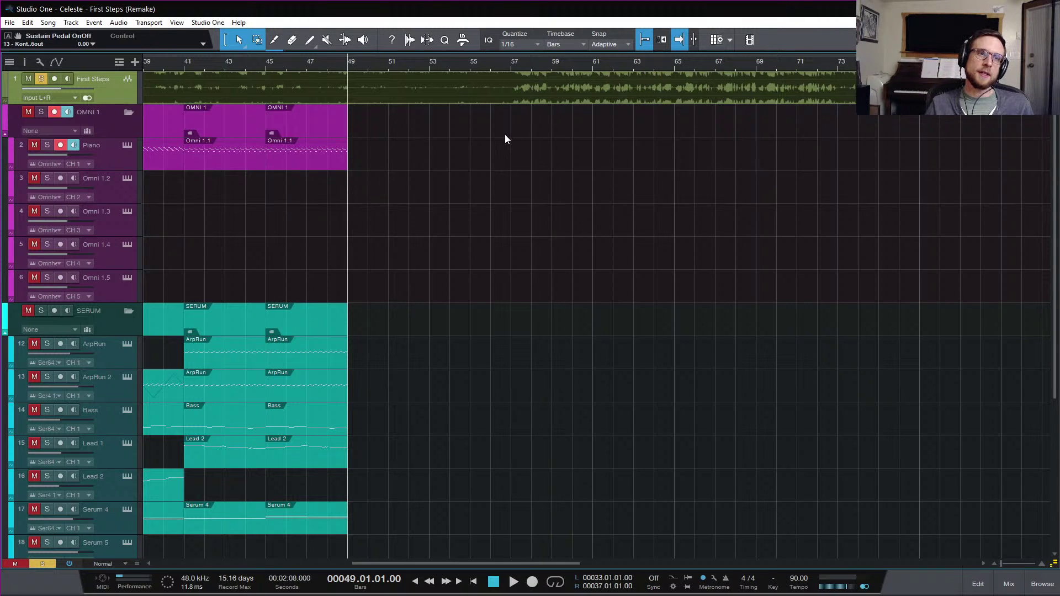
scroll(513, 151, down, 5)
scroll(545, 231, up, 5)
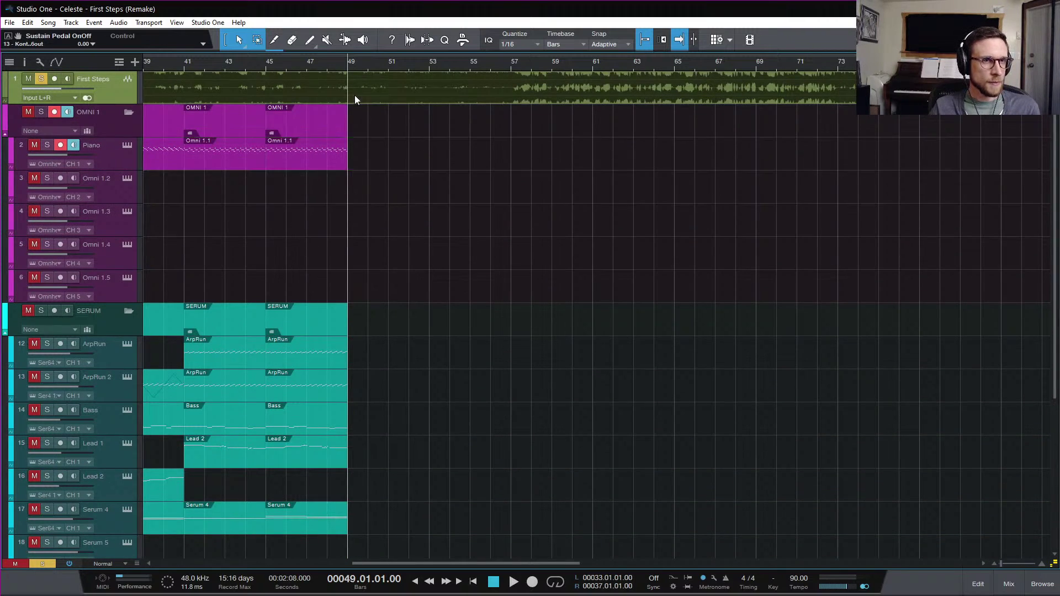
key(space)
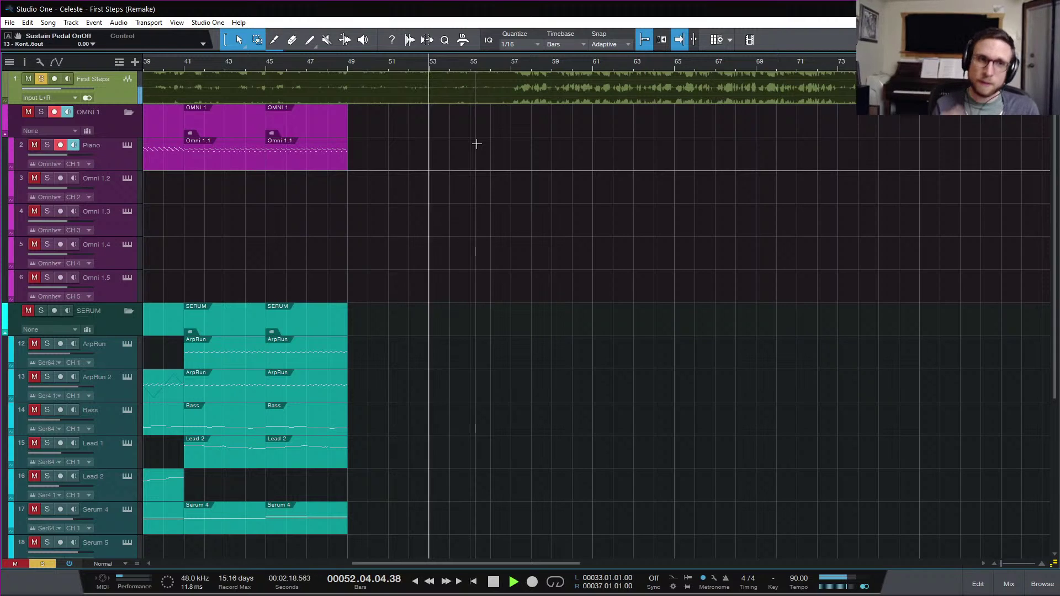
key(space)
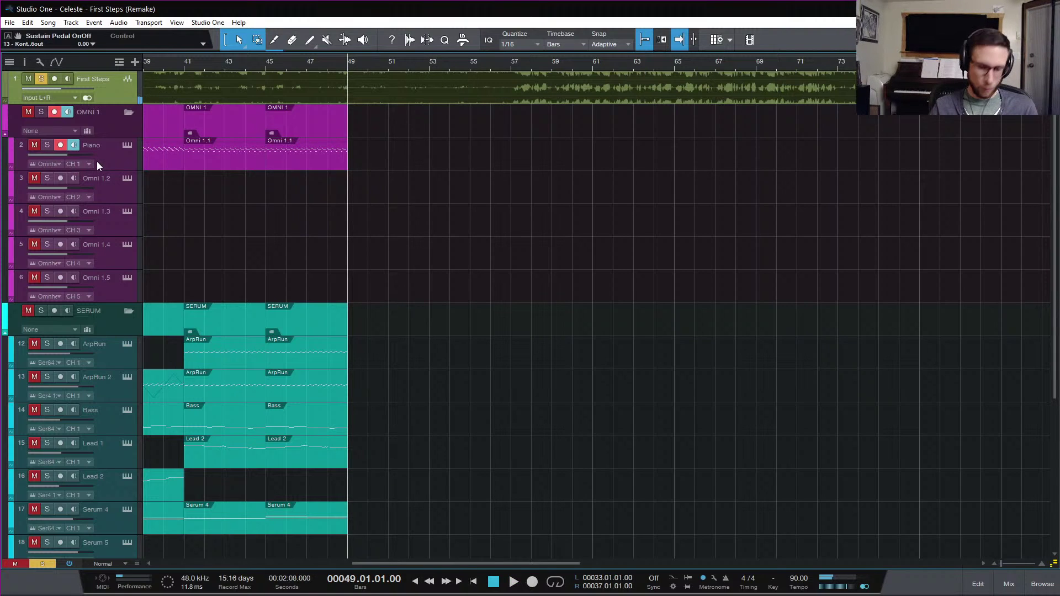
- Replay the soloed reference from bar 49 while reviewing the existing parts, stop, and return the reference to muted with solo off
key(s)
key(m)
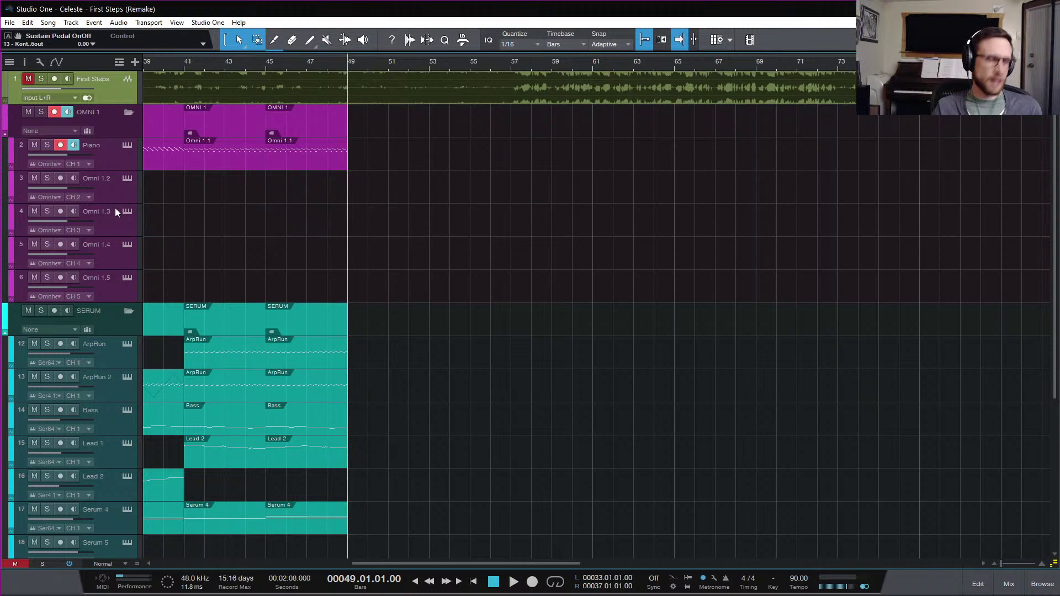
key(m)
key(s)
key(space)
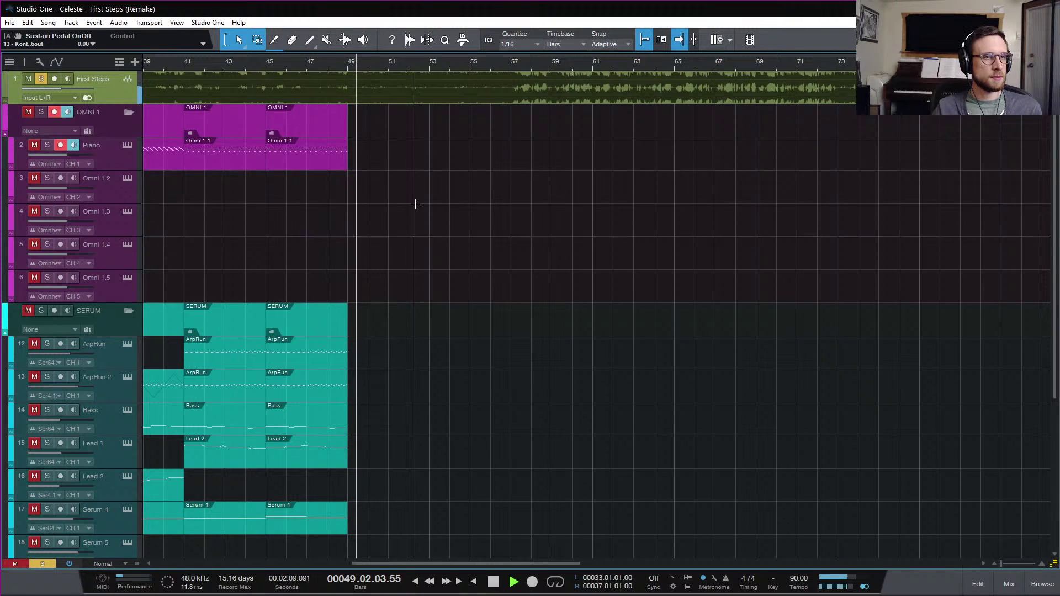
scroll(415, 203, down, 5)
scroll(464, 296, left, 8)
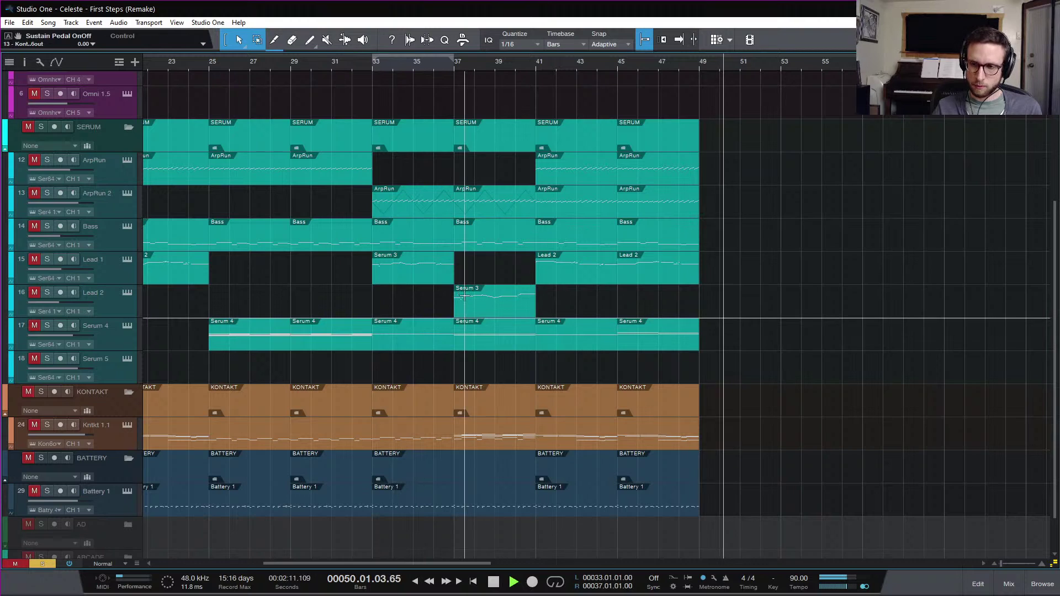
key(space)
key(s)
key(f)
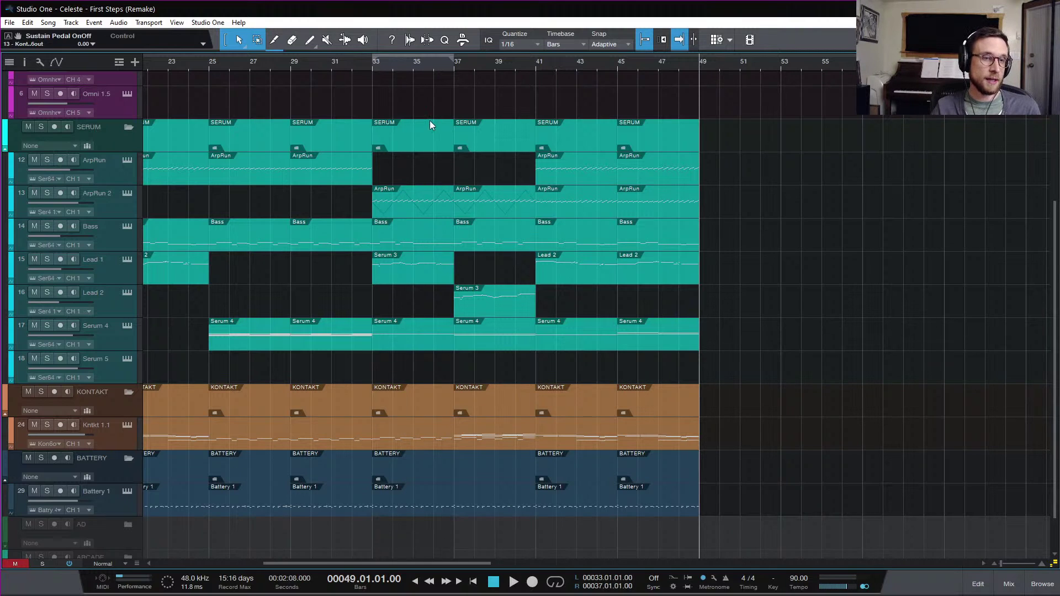
scroll(459, 237, up, 5)
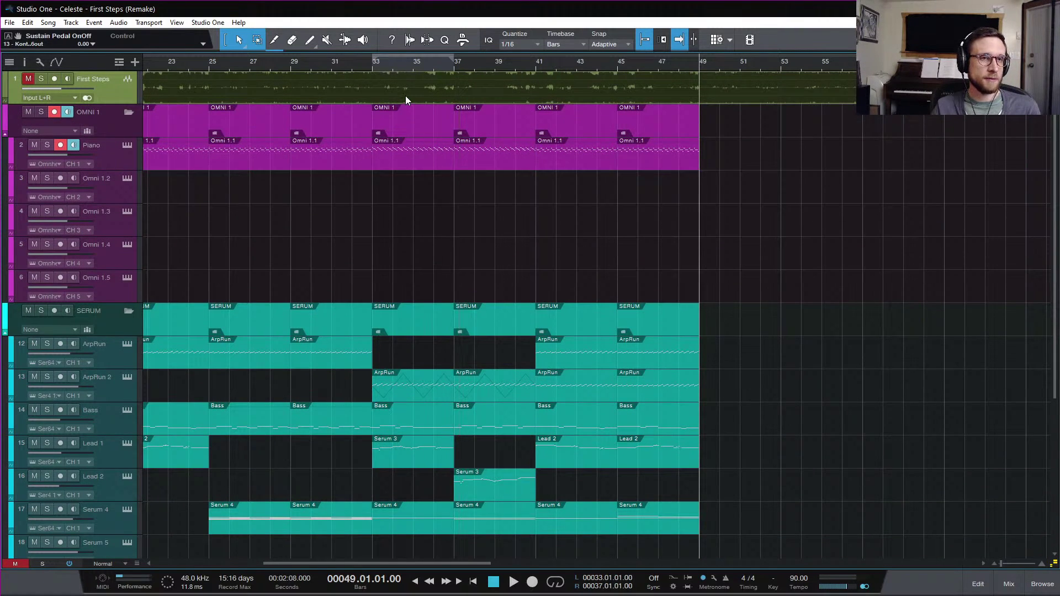
- Try to copy the instrument parts of bars 33 to 41 to the empty section from bar 49
scroll(419, 285, down, 6)
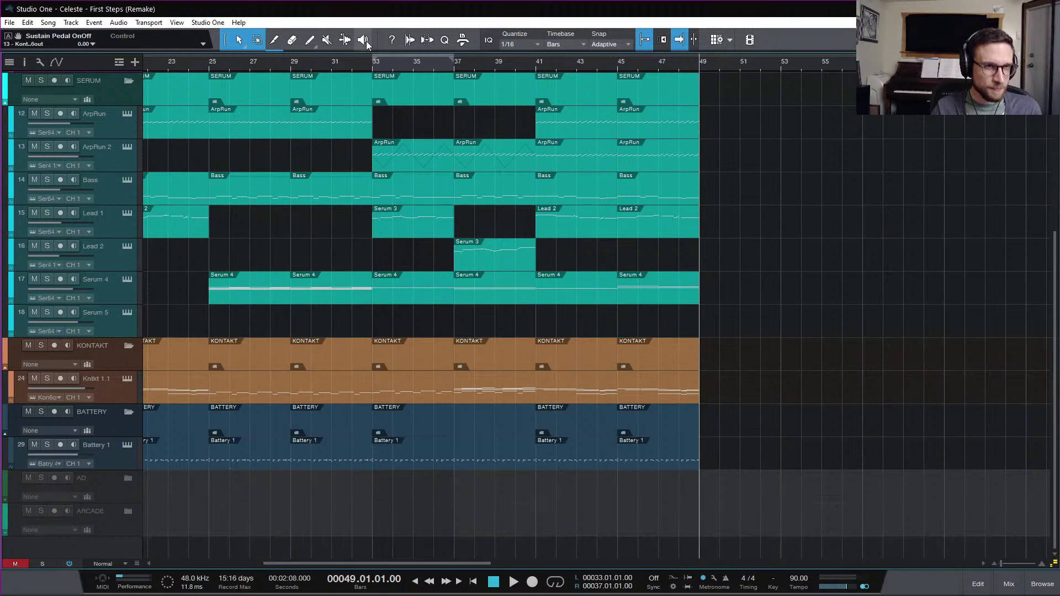
click(358, 66)
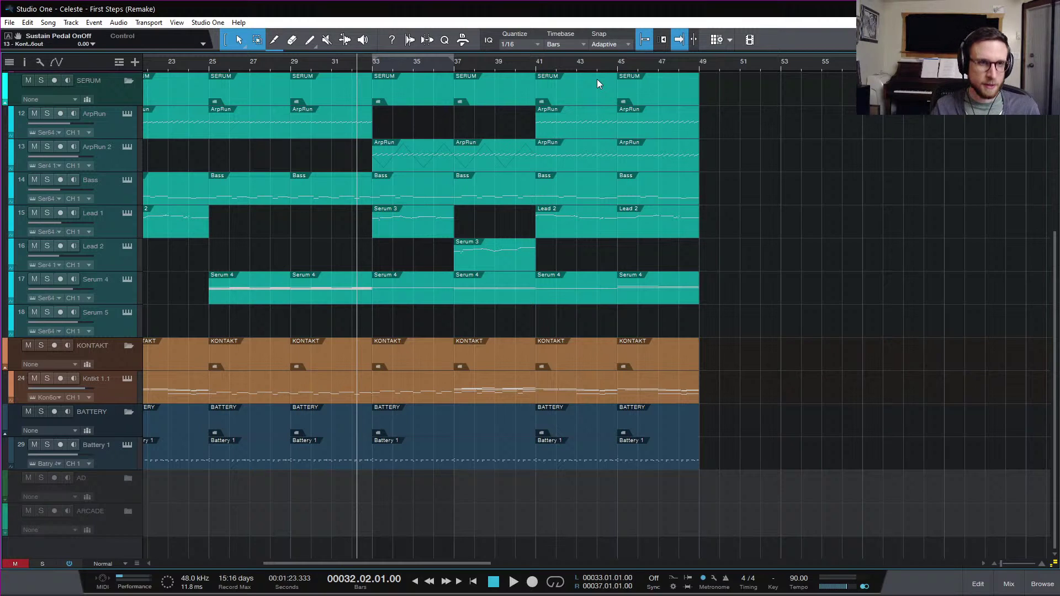
scroll(487, 308, up, 5)
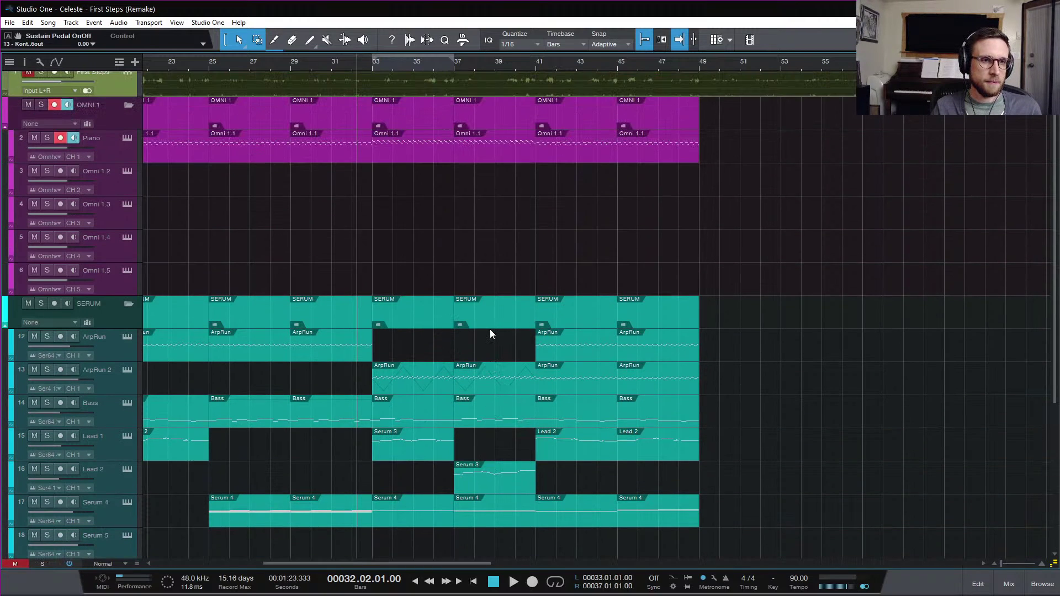
scroll(448, 454, down, 8)
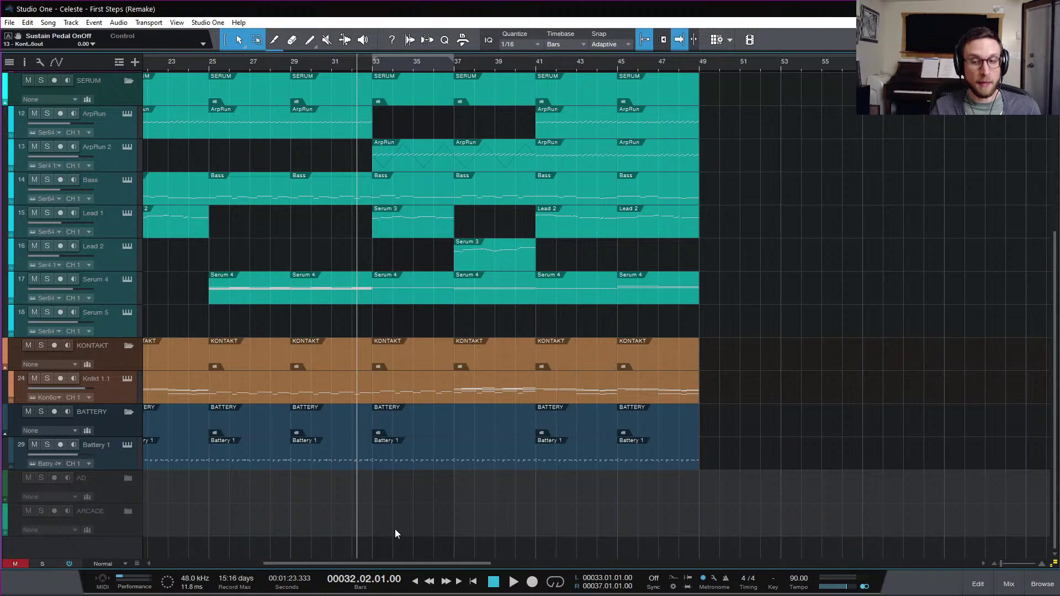
drag(392, 521, 508, 166)
scroll(455, 202, down, 5)
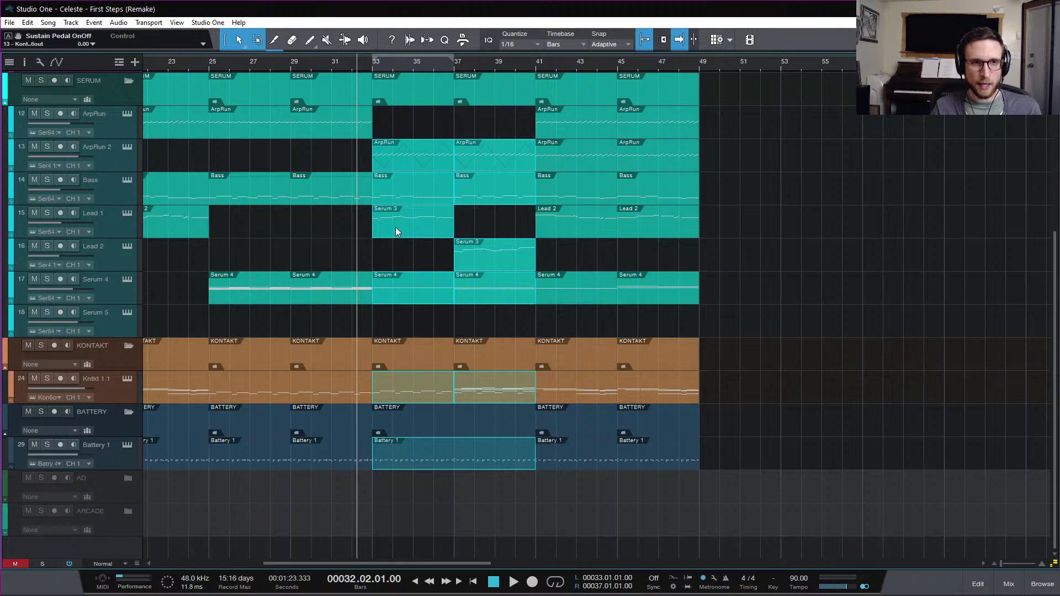
drag(395, 227, 744, 223)
key(ctrl+z)
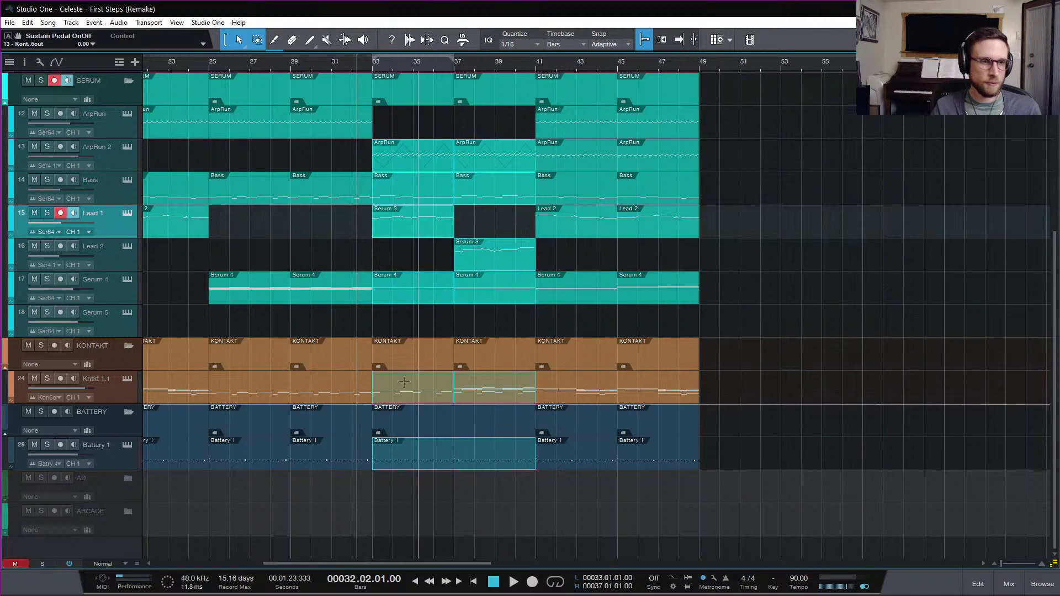
- Copy the Piano, ArpRun, Bass, Serum 4, Kontakt and Battery parts of bars 25 to 33 to bar 49
scroll(378, 410, left, 3)
drag(341, 503, 458, 160)
scroll(439, 165, down, 3)
scroll(439, 165, up, 3)
drag(352, 153, 848, 151)
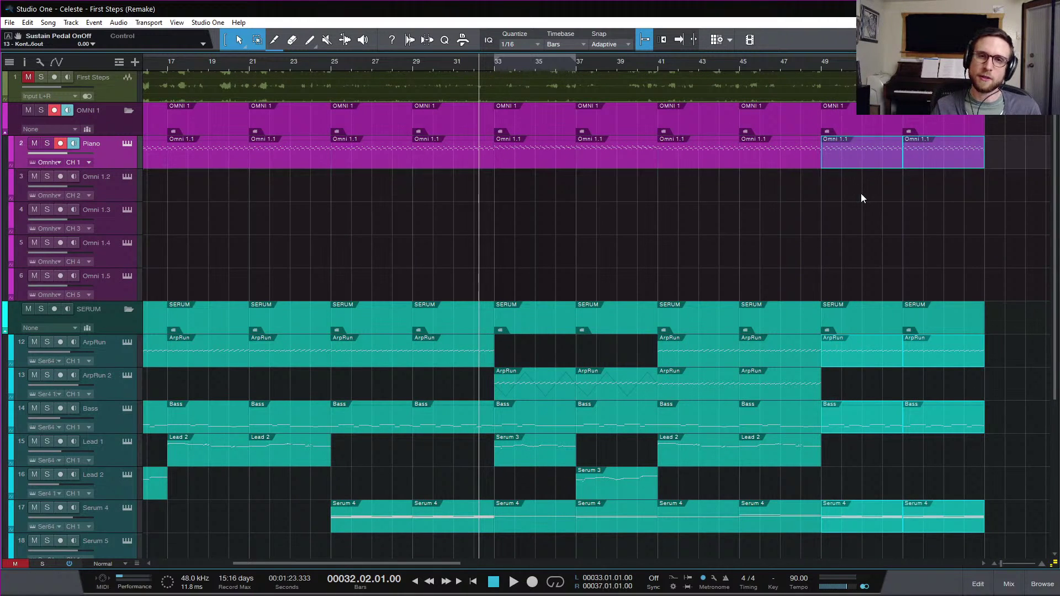
scroll(777, 189, right, 3)
scroll(659, 166, down, 5)
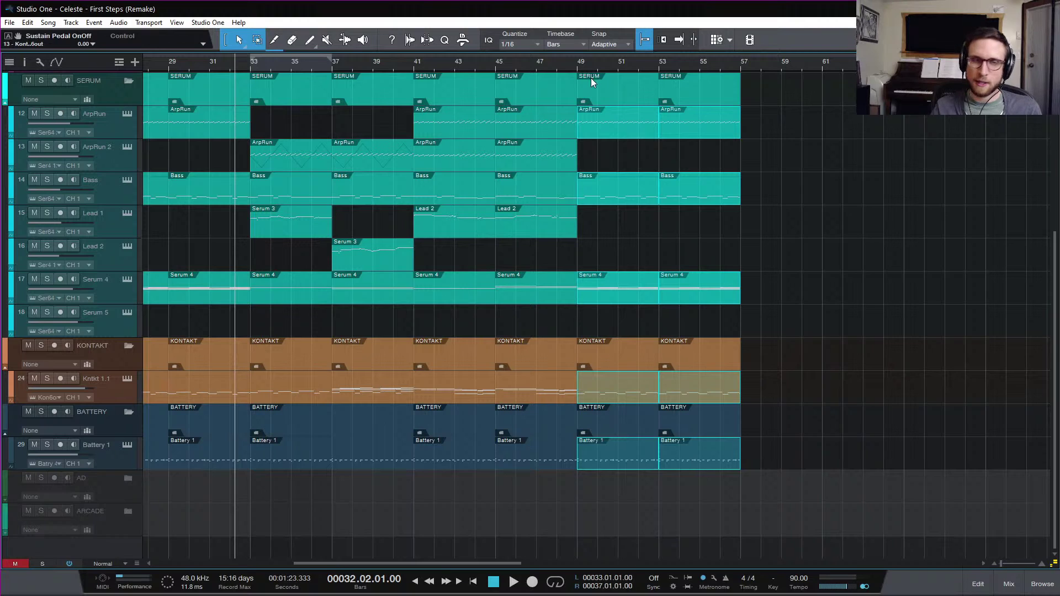
- Place the playhead at bar 49, deselect the copied parts and play the new section to about bar 51
click(494, 61)
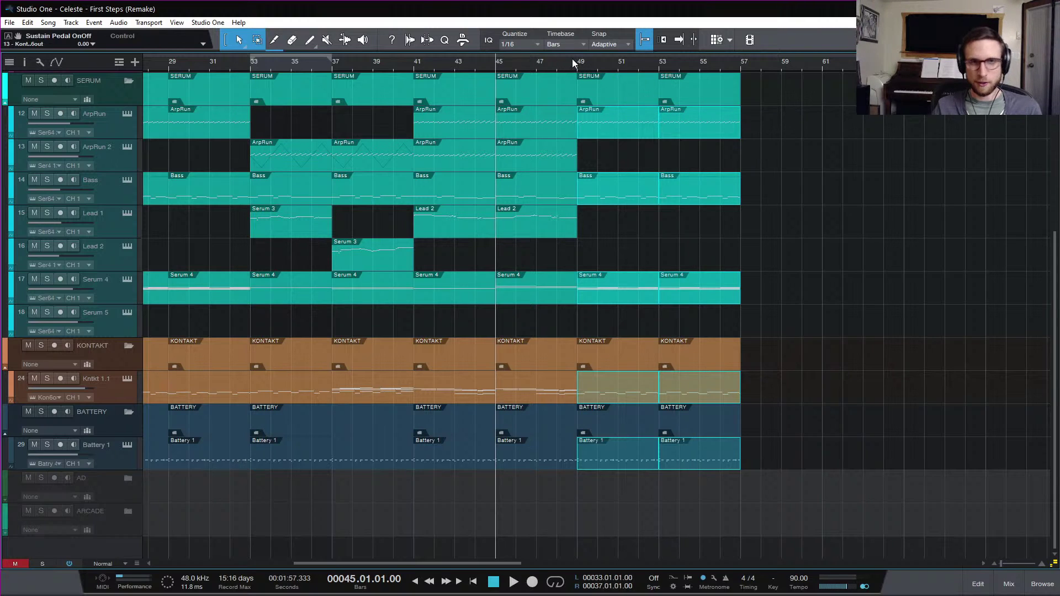
click(536, 65)
click(557, 63)
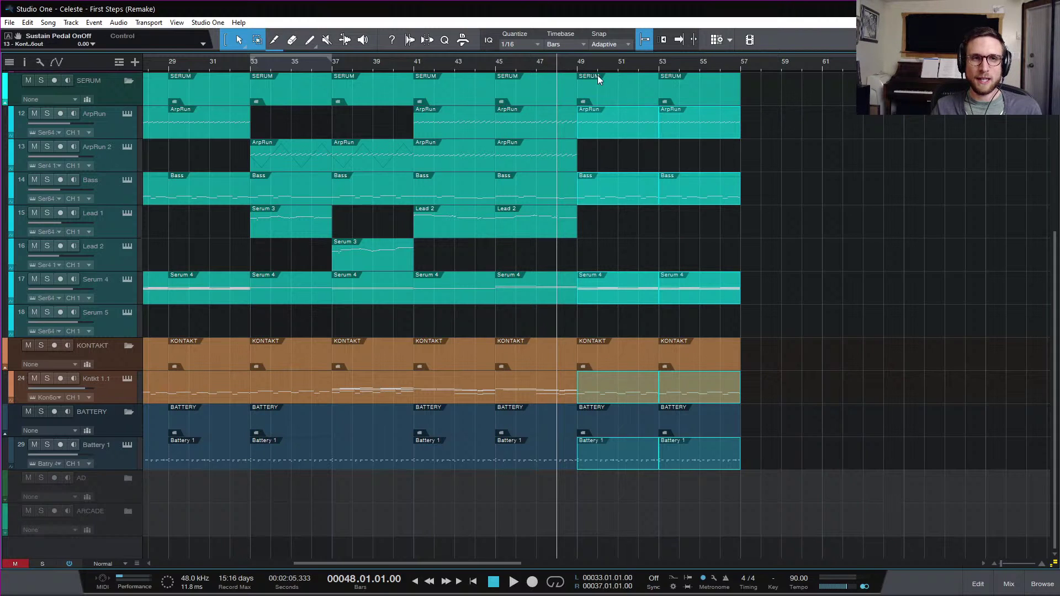
scroll(826, 268, up, 5)
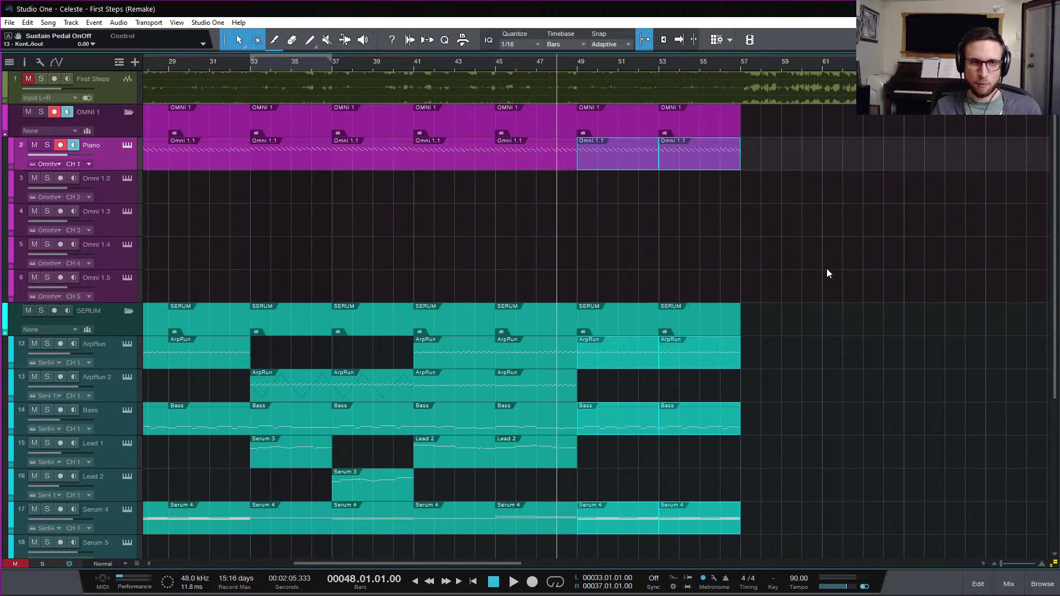
click(578, 68)
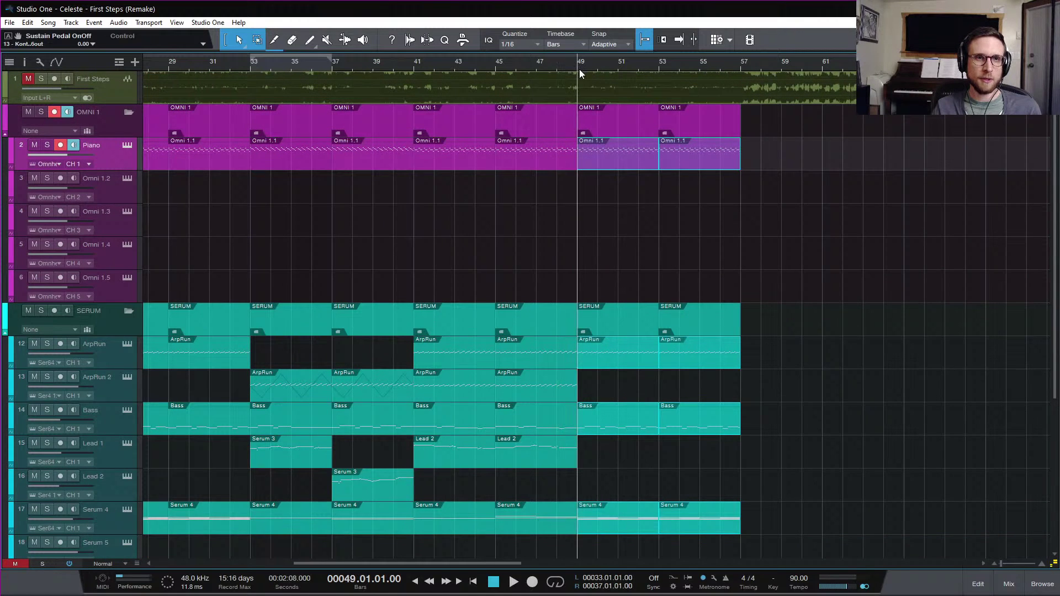
scroll(795, 257, down, 3)
scroll(796, 258, down, 3)
click(803, 328)
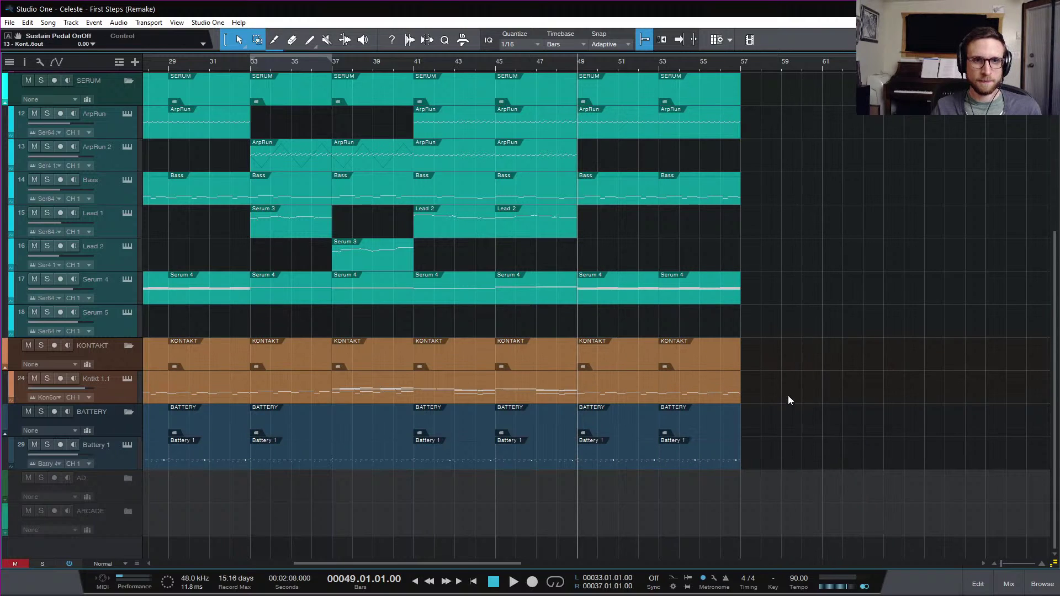
key(space)
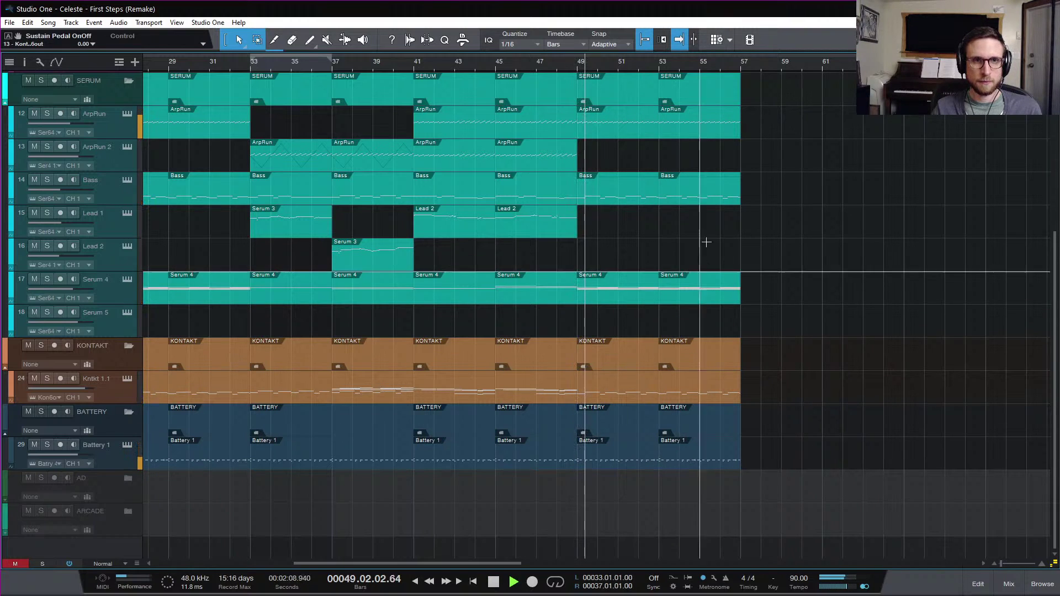
scroll(753, 276, up, 6)
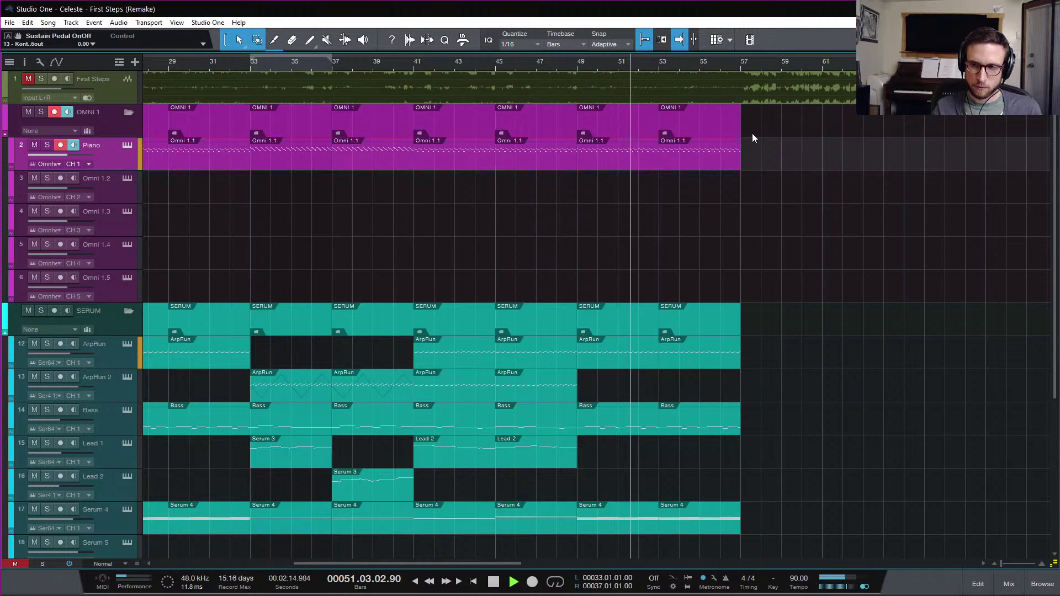
key(space)
- Solo the First Steps reference and listen to its opening at bar 49
key(ctrl+shift+s)
key(space)
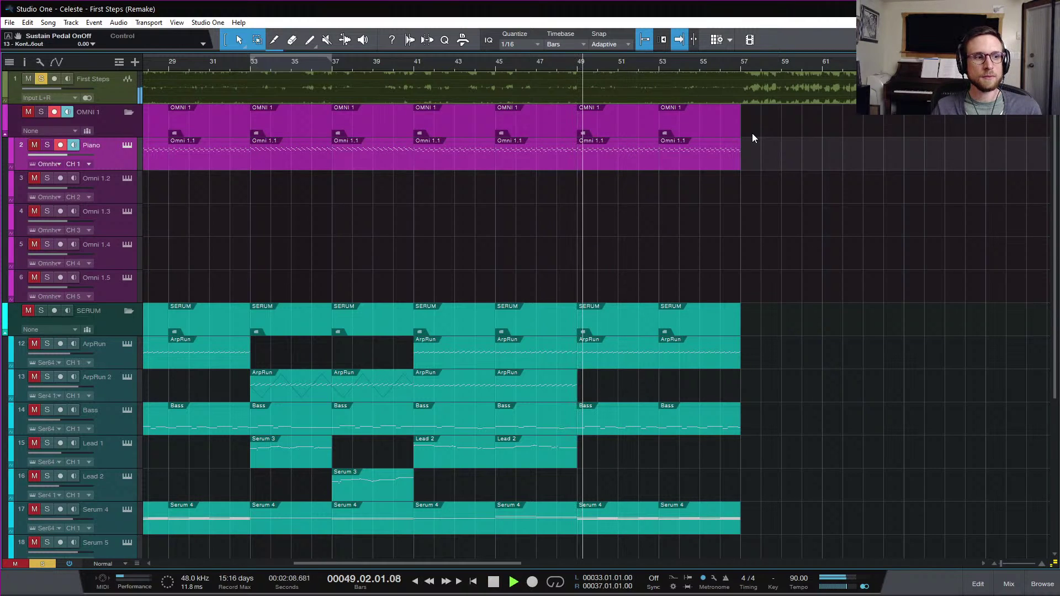
key(space)
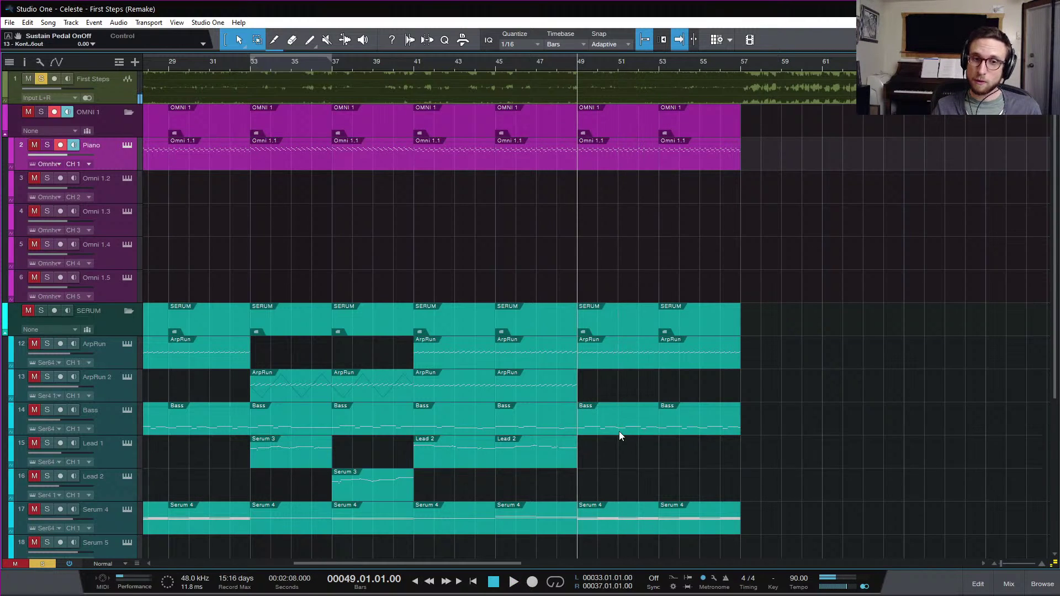
- Open the Serum 4 part at bar 49 for note editing and select the first chord's A3 note
scroll(607, 414, down, 4)
double_click(594, 392)
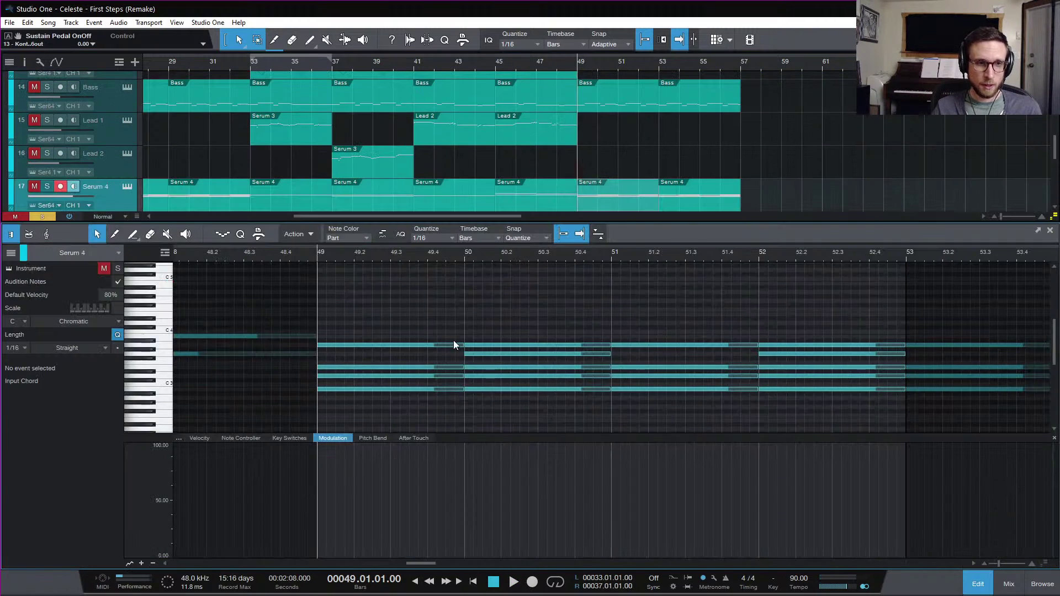
click(382, 345)
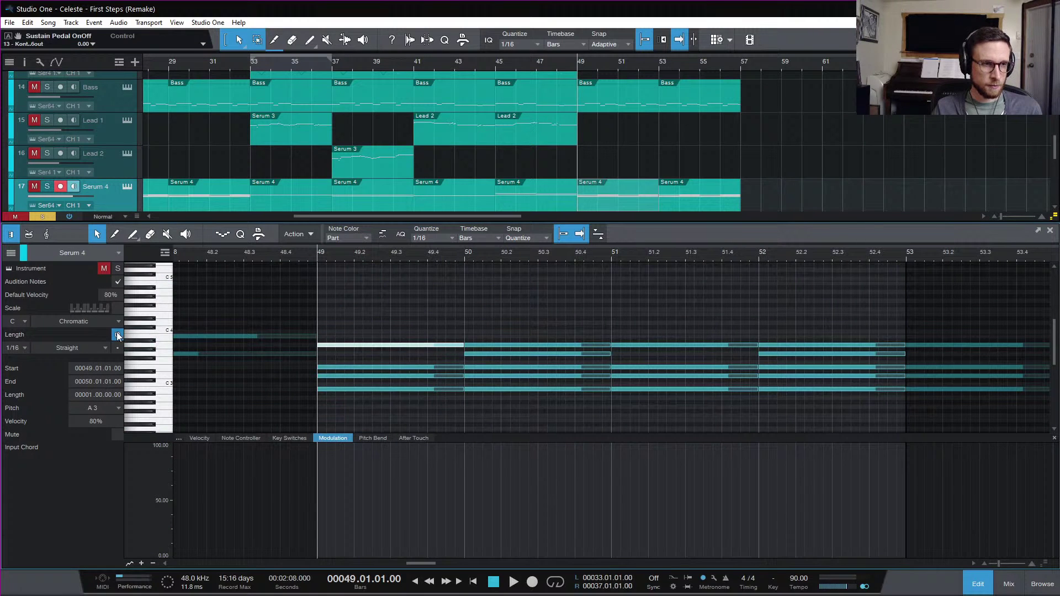
key(shift+s)
drag(357, 345, 359, 343)
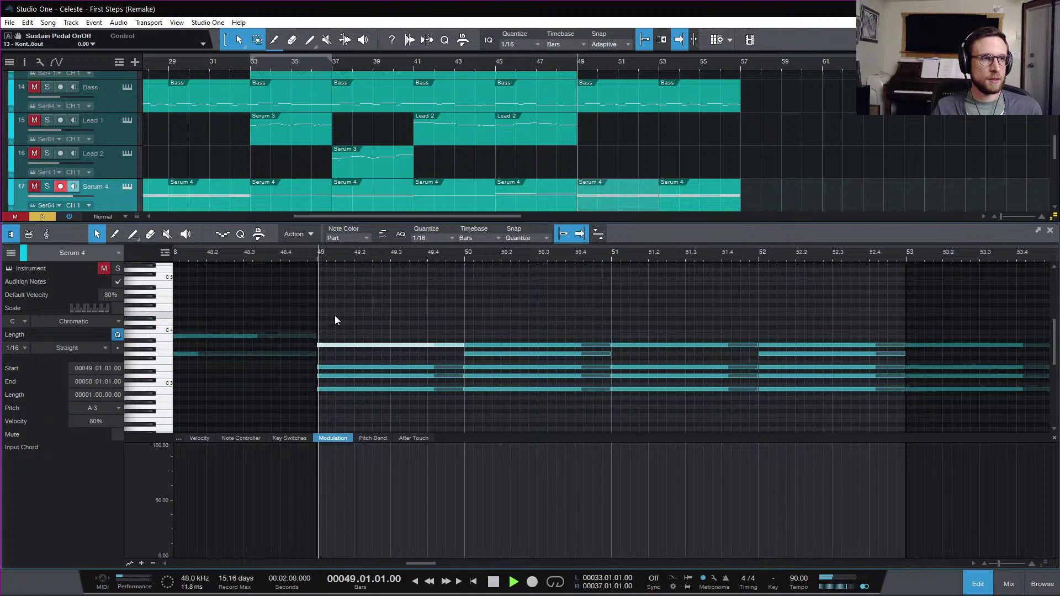
- Replay the start of bar 49 in the soloed reference repeatedly to identify the first chord's notes
key(space)
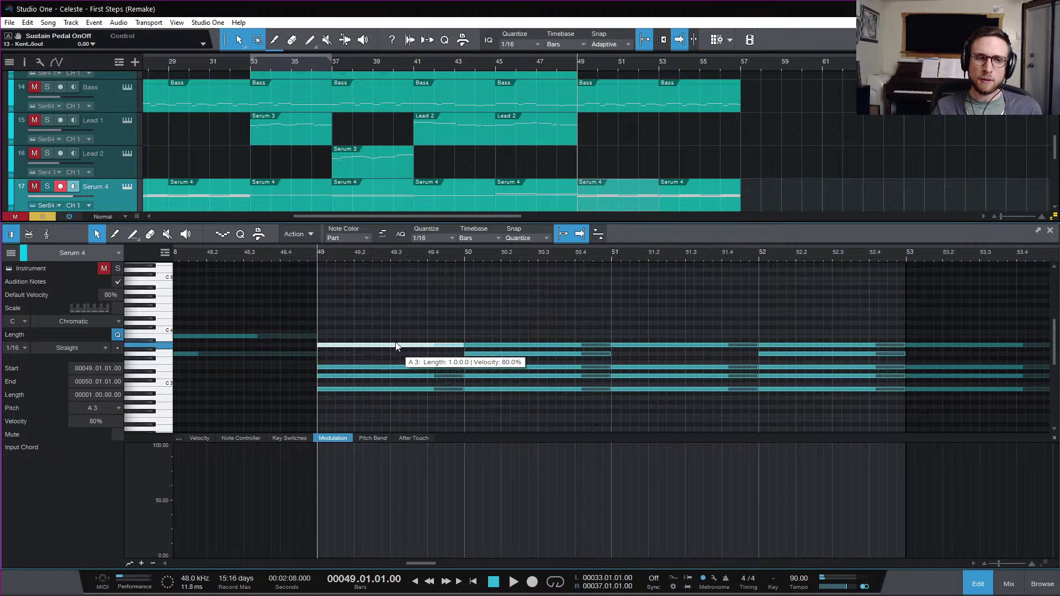
key(space)
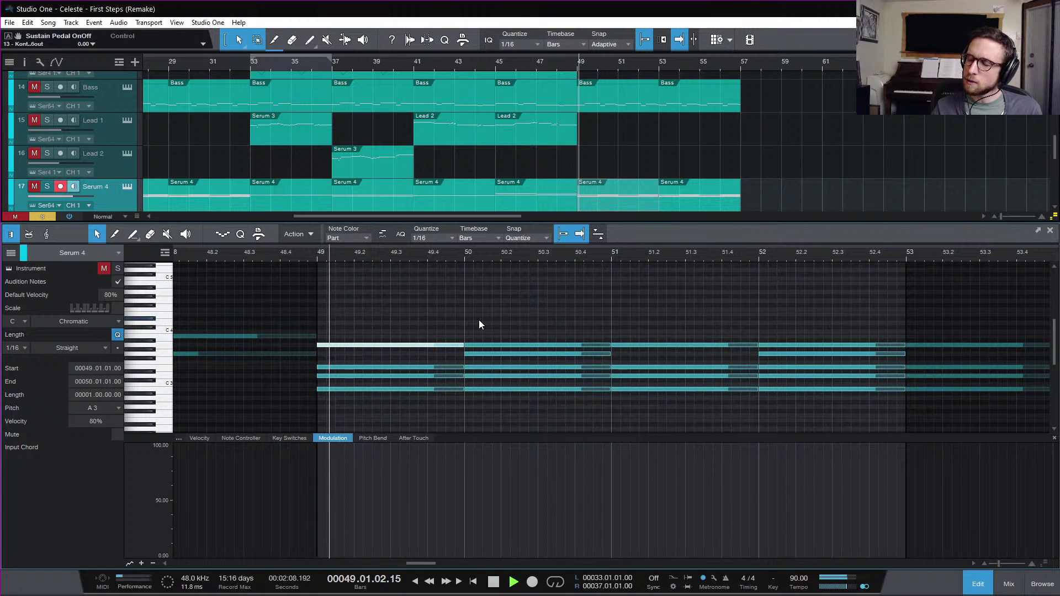
key(space)
key(space)
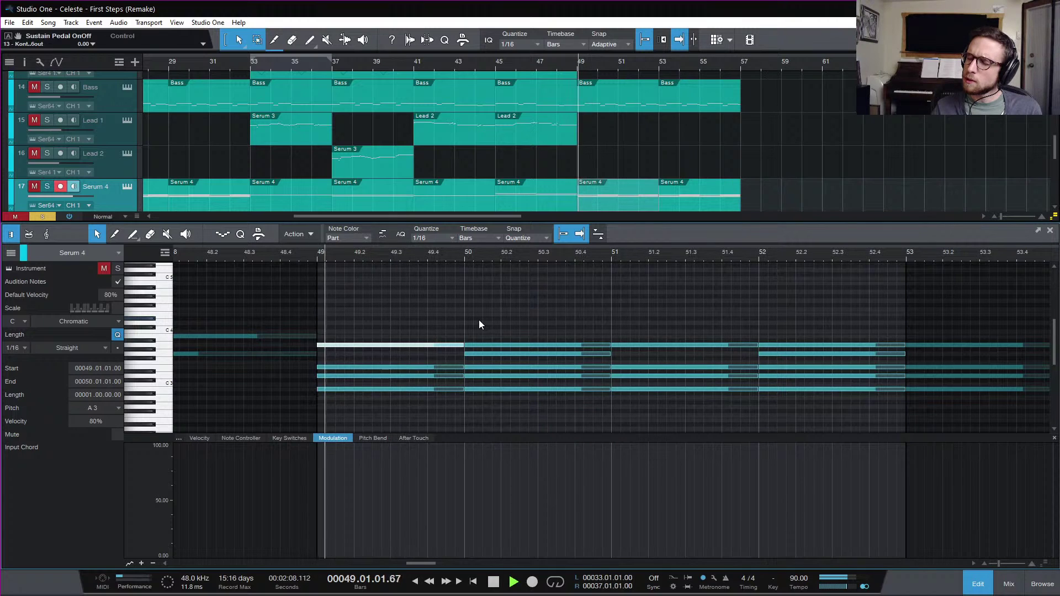
key(space)
key(space)
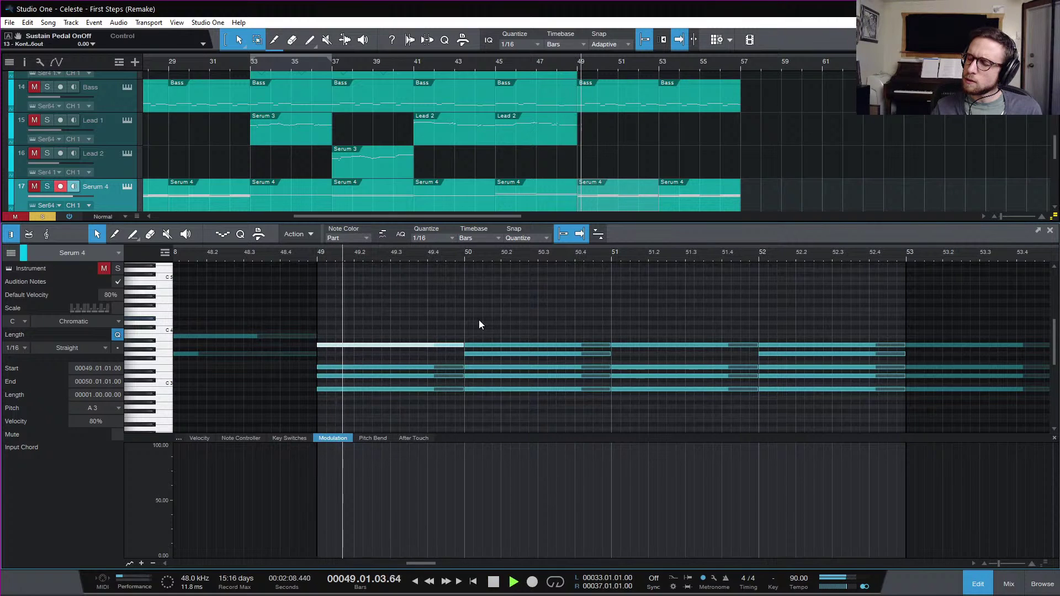
key(space)
key(space)
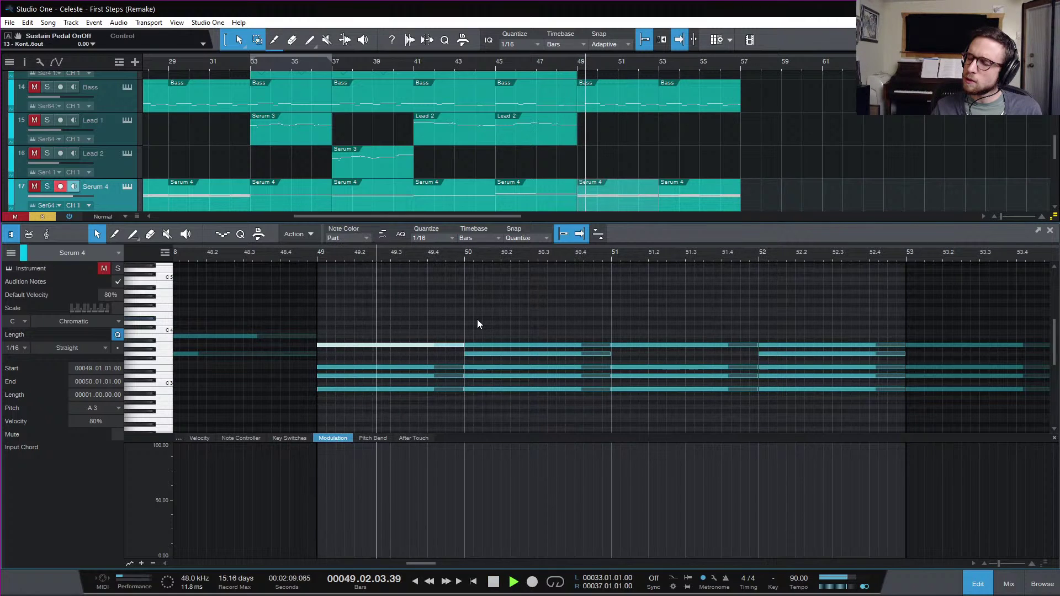
key(space)
key(space)
key(space)
key(space)
key(space)
- Raise the top note of bar 49's Serum 4 chord to B3, keep an A3 copy below it and play the chord
drag(409, 347, 406, 336)
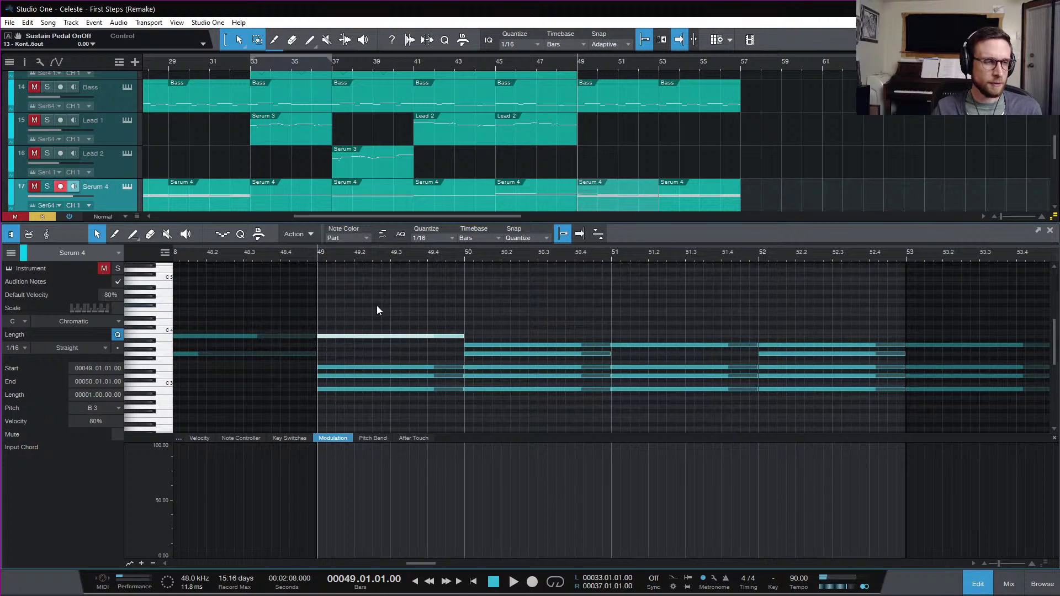
key(space)
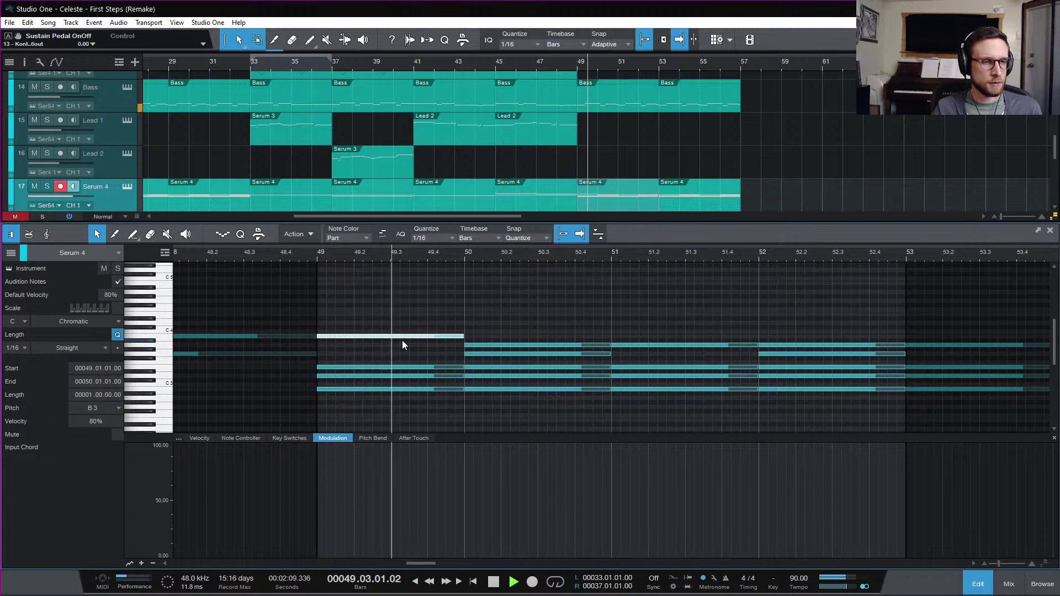
key(space)
mouse_move(400, 336)
mouse_down()
mouse_move(397, 346)
mouse_move(406, 339)
mouse_up()
key(space)
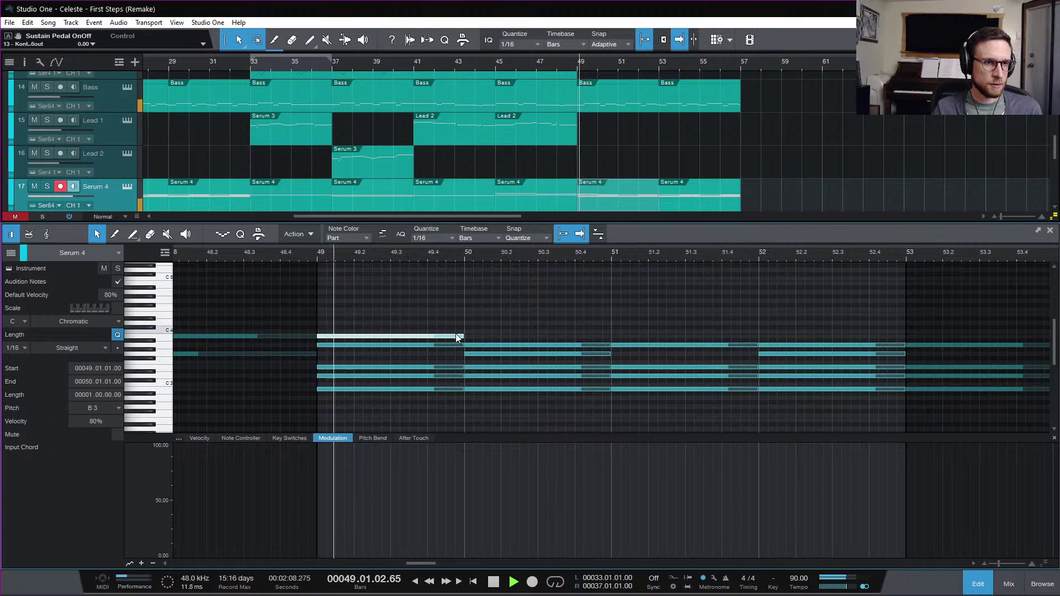
key(space)
- Try the bar 49 chord without its A3 and with the bottom note lowered to A2, comparing it with the reference
mouse_move(427, 345)
mouse_down()
mouse_move(428, 355)
mouse_move(422, 337)
mouse_up()
key(space)
key(space)
drag(396, 390, 397, 395)
key(space)
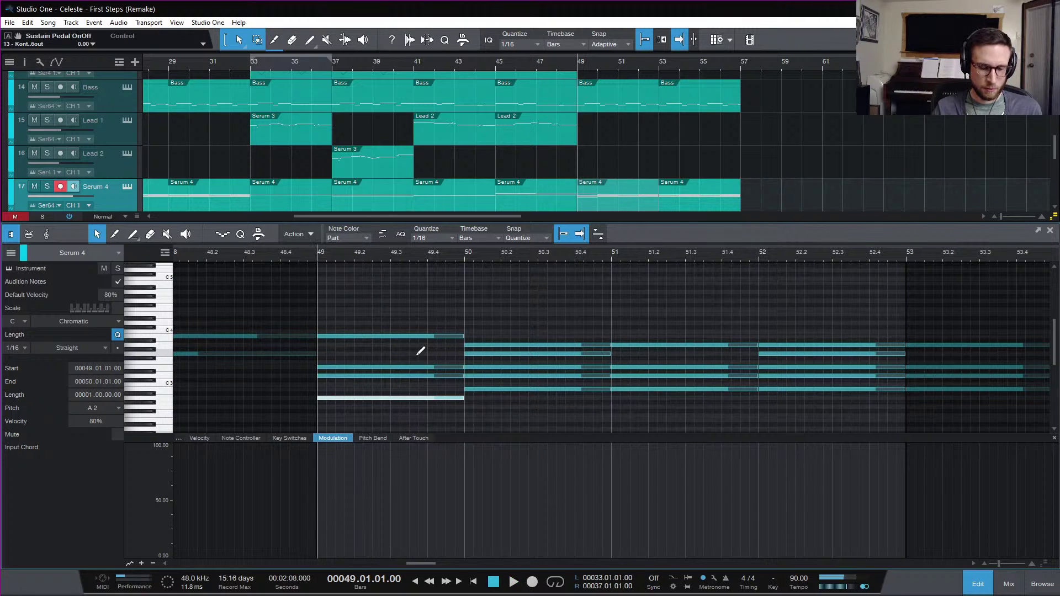
key(space)
key(space)
key(space)
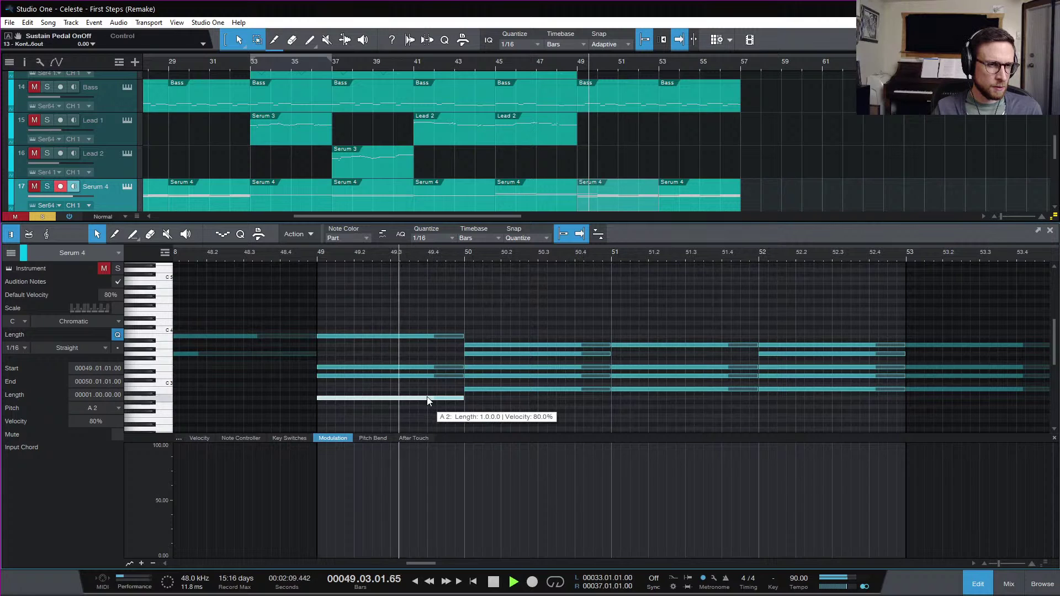
key(space)
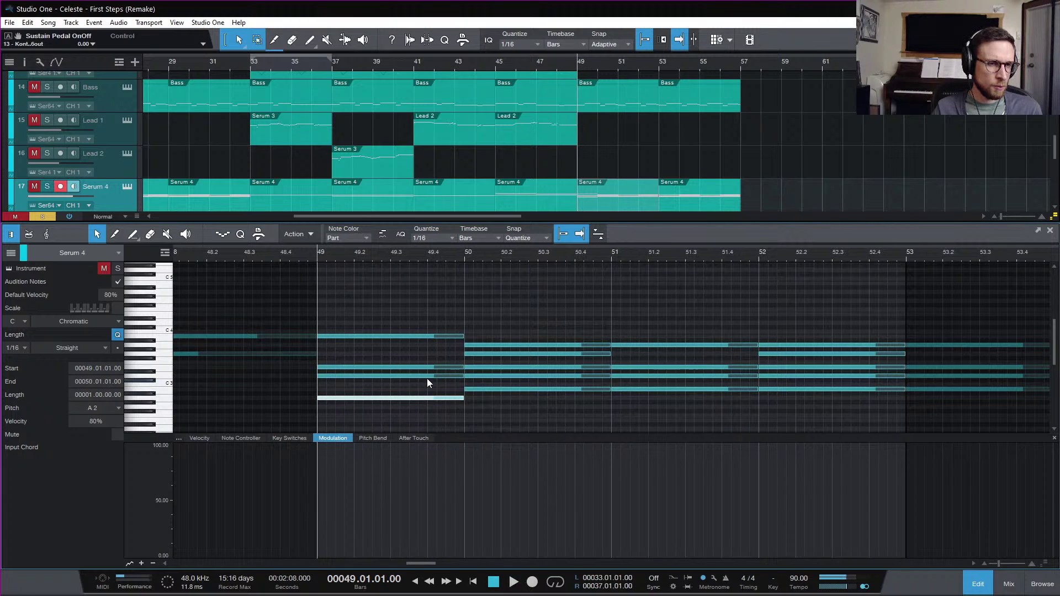
- Check the chord's D3 note against playback and undo the lowering of the bottom note to A2
click(426, 377)
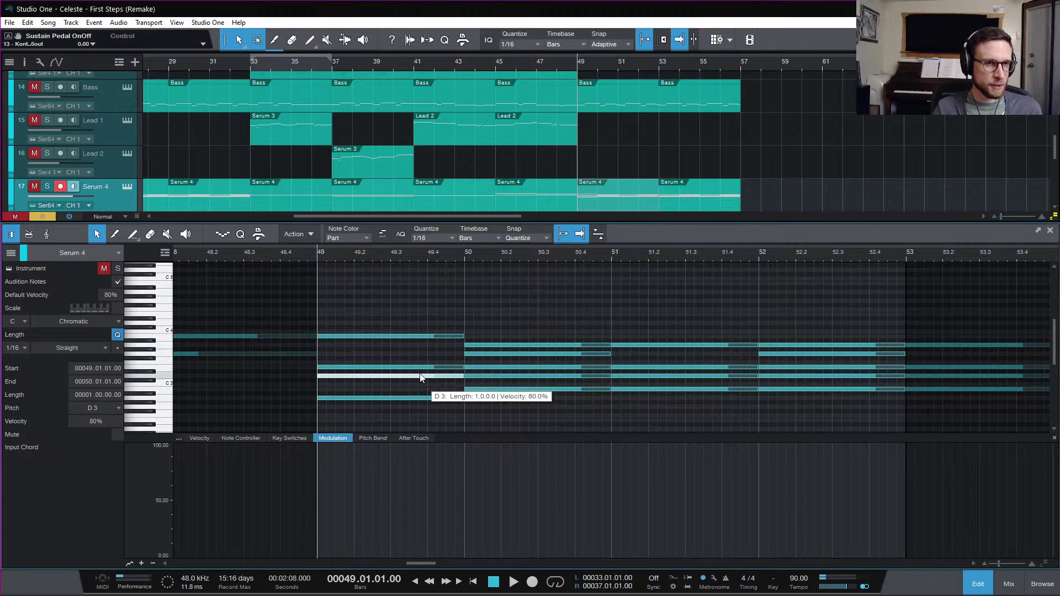
key(space)
key(space)
right_click(388, 369)
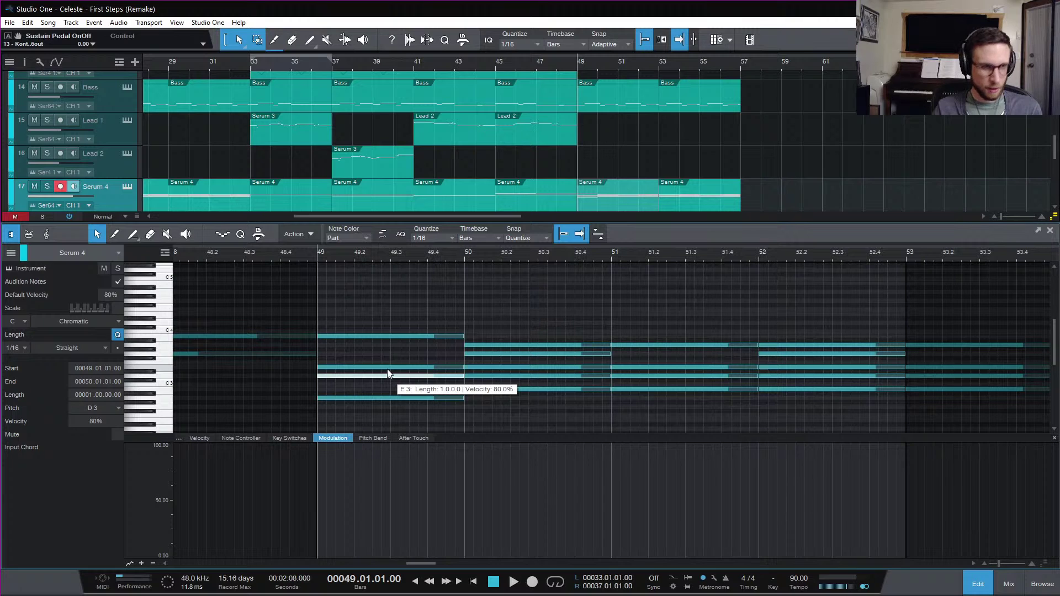
key(ctrl+z)
- Duplicate the bar 49 chord's B3 down to A3, play the chord and compare it with the soloed reference
drag(393, 337, 395, 345)
click(489, 305)
key(space)
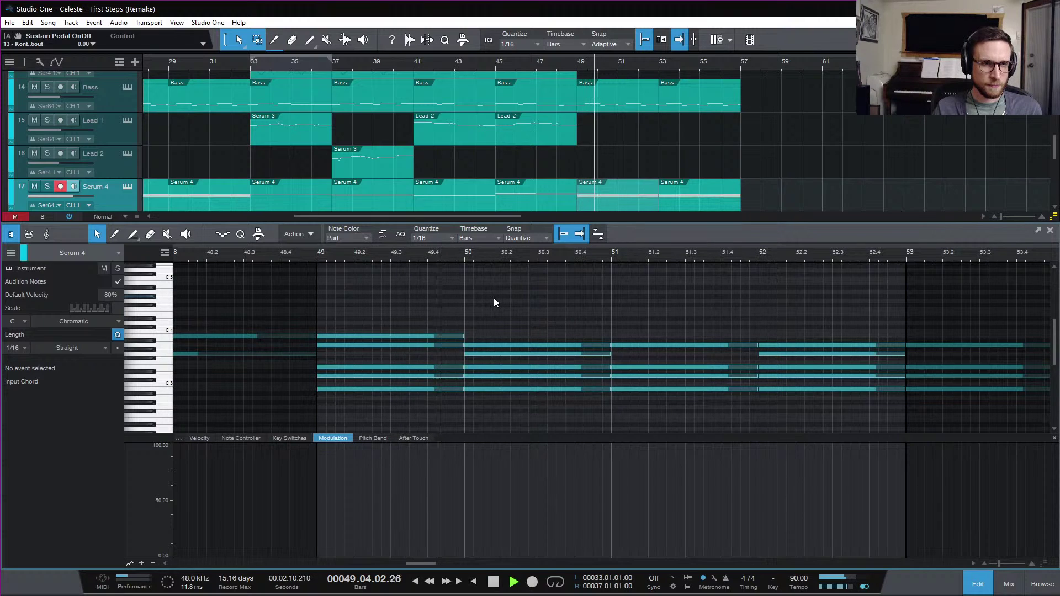
key(space)
key(s)
key(space)
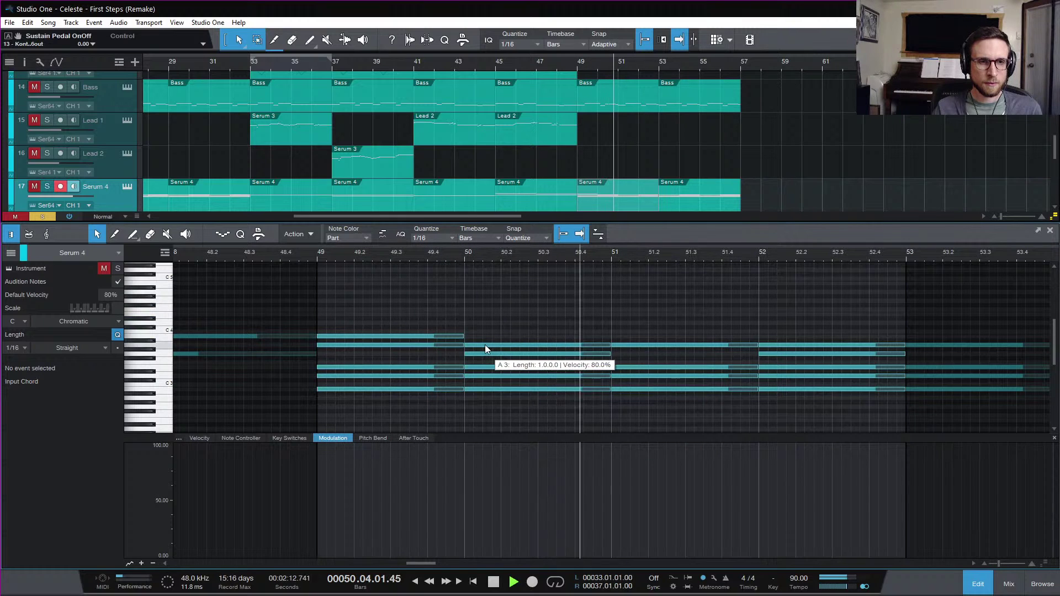
- Raise the A3 note of bar 50's Serum 4 chord to B3, keep its G3 and play the chords from bar 49
key(space)
drag(491, 345, 491, 336)
click(539, 299)
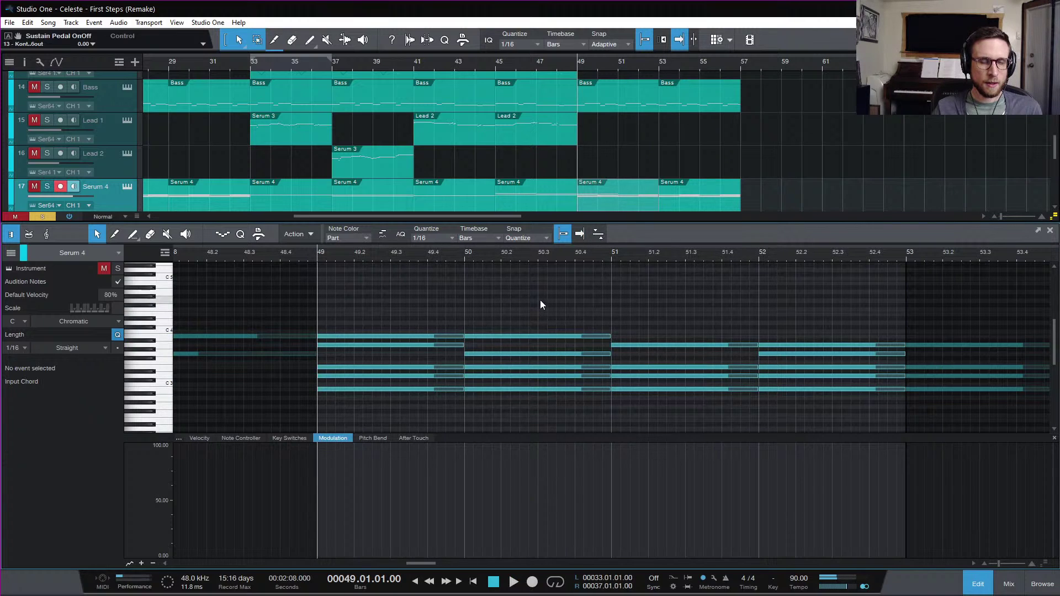
key(space)
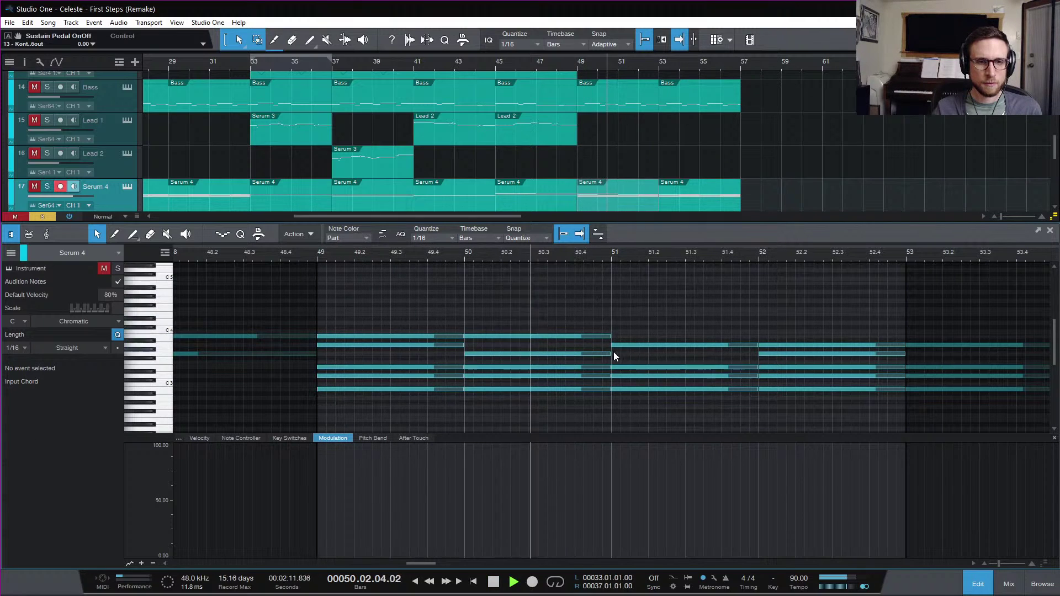
key(space)
click(584, 353)
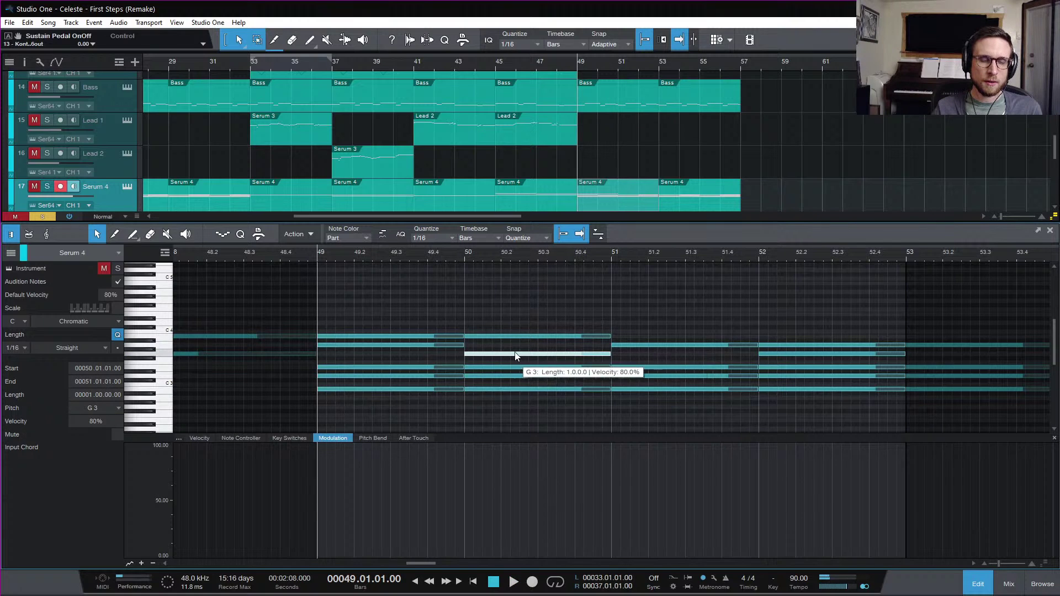
- Duplicate bar 51's A3 note up to B3, raise bar 52's A3 to B3 and play the chords
scroll(574, 355, right, 3)
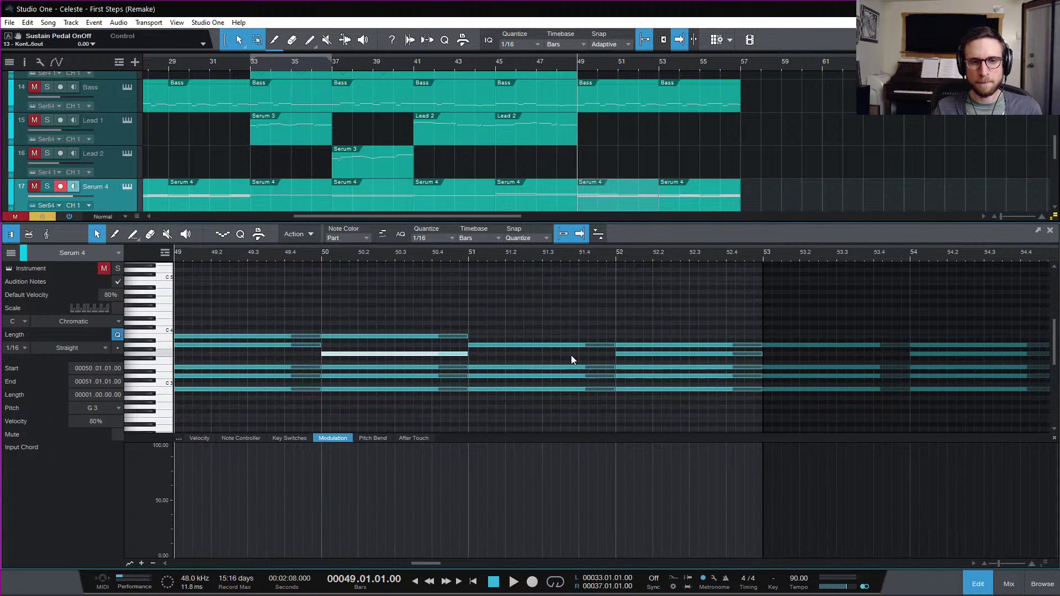
click(528, 345)
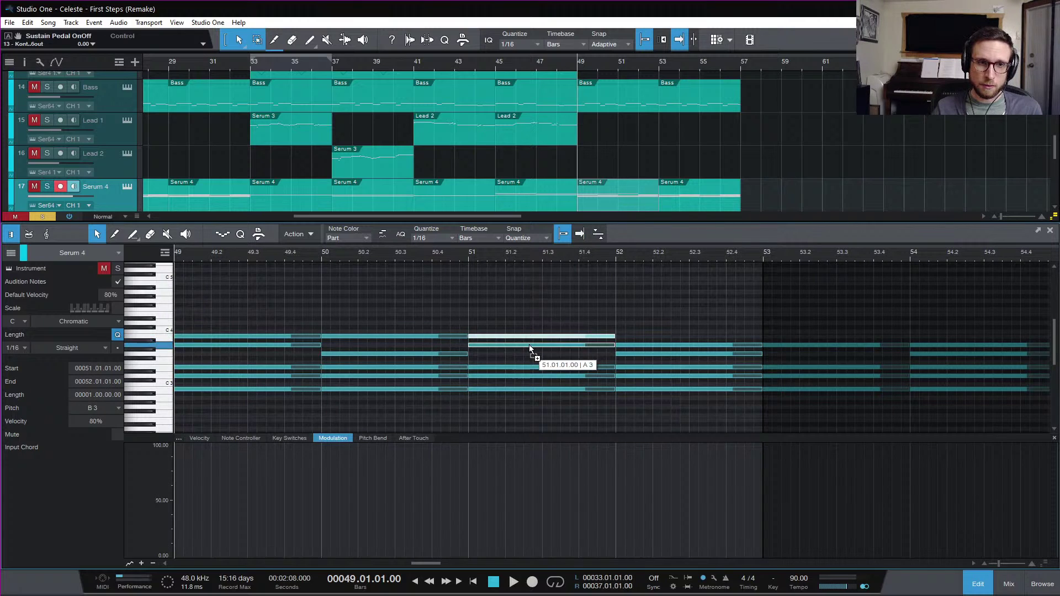
drag(645, 346, 646, 337)
key(space)
key(space)
key(space)
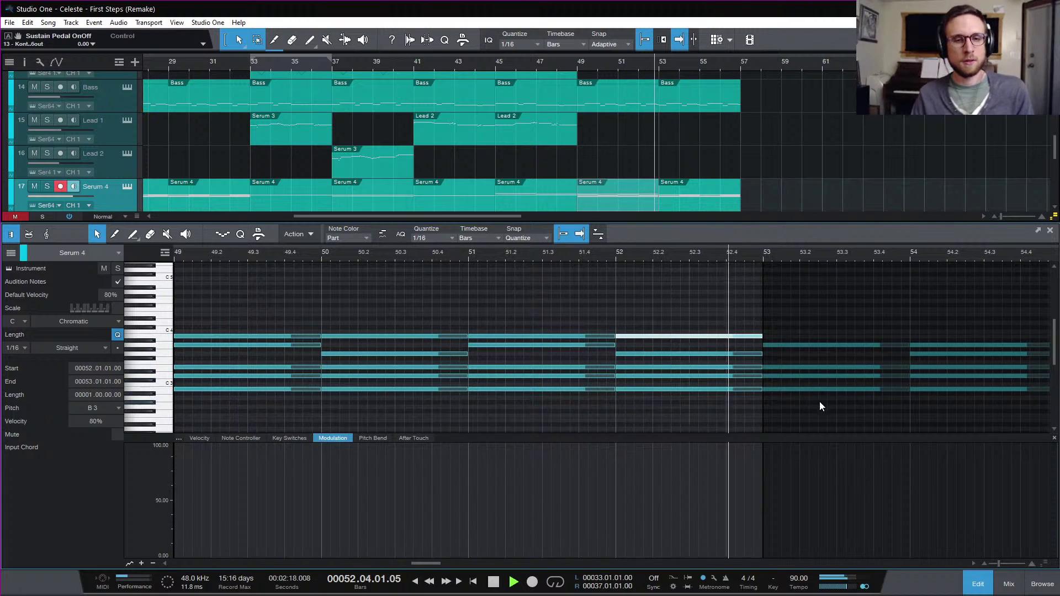
- Listen to the soloed First Steps reference from bar 53 to bar 57 while reviewing the tracks
key(space)
click(659, 65)
key(shift+s)
key(space)
scroll(771, 127, up, 4)
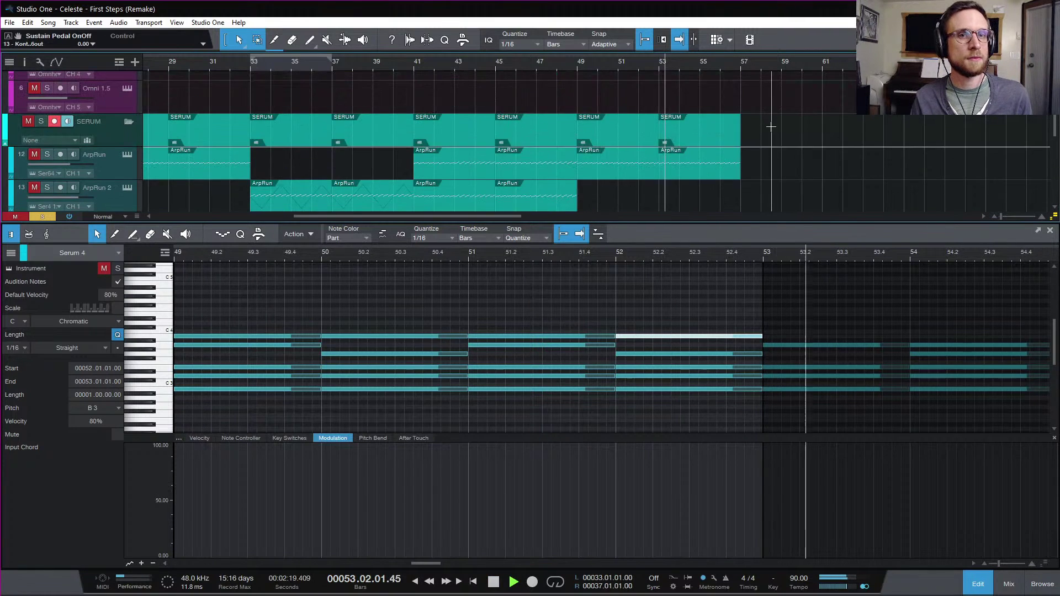
scroll(771, 128, up, 5)
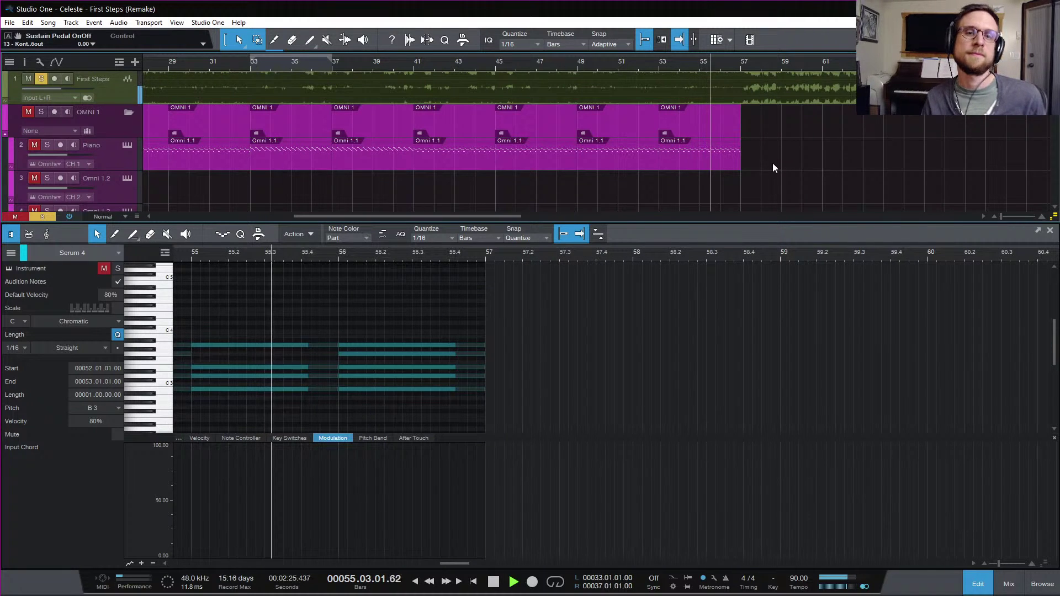
scroll(757, 152, down, 6)
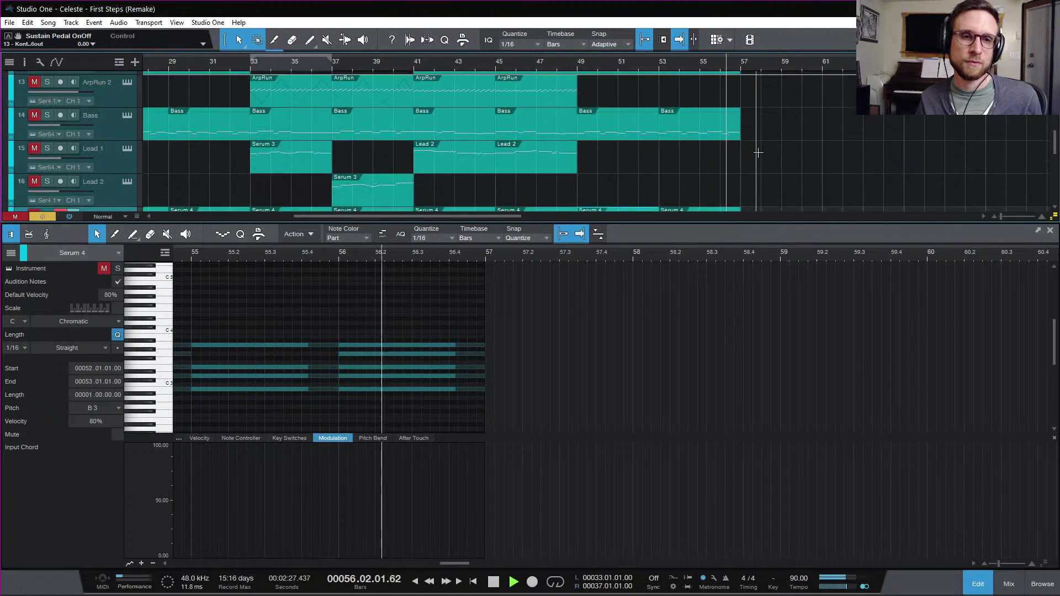
scroll(757, 152, down, 2)
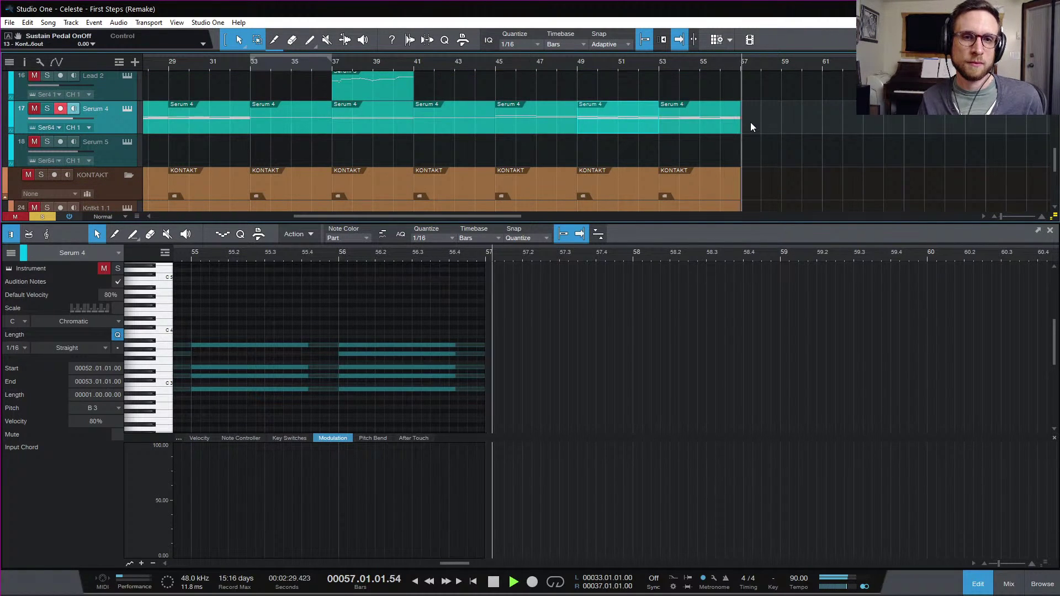
key(space)
- Replace the Serum 4 part at bar 53 with a duplicate of the corrected bar 49 part
drag(818, 128, 694, 113)
key(Delete)
key(d)
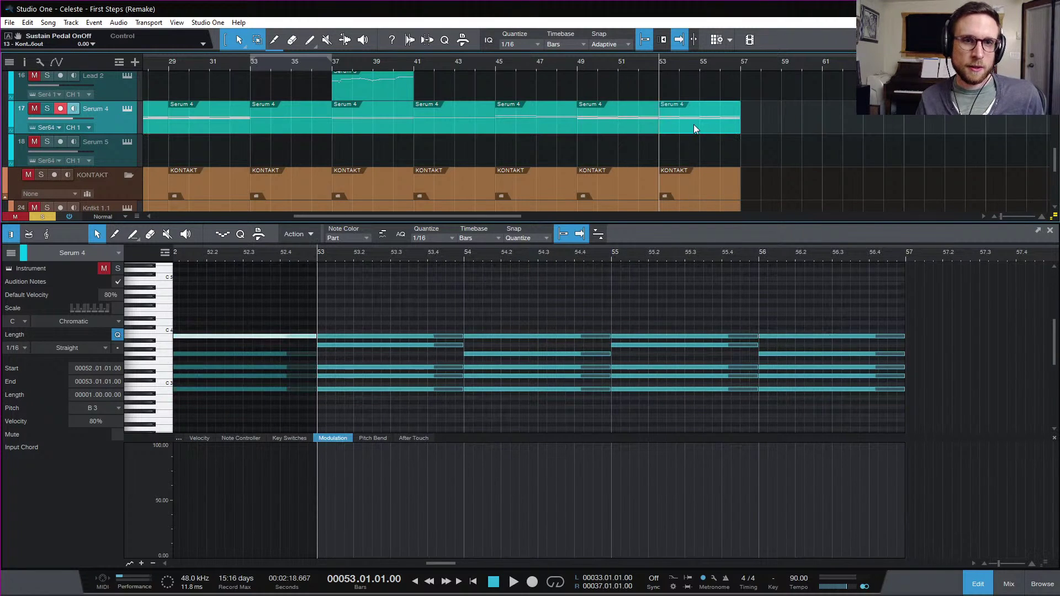
- Compare bar 53 with the reference, duplicate its B3 note up to E4 and play the section
drag(429, 321, 816, 325)
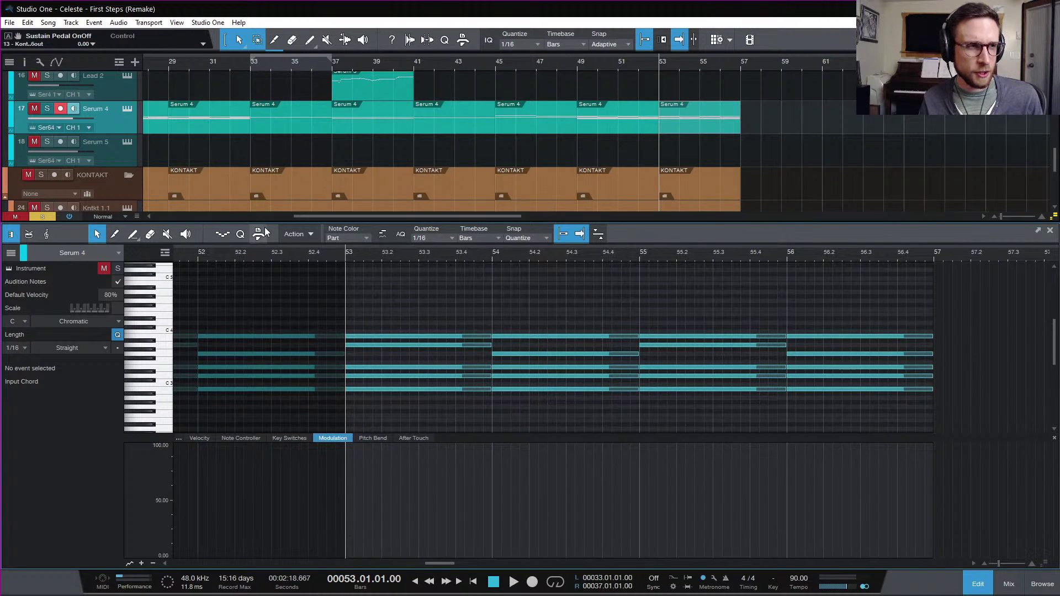
key(s)
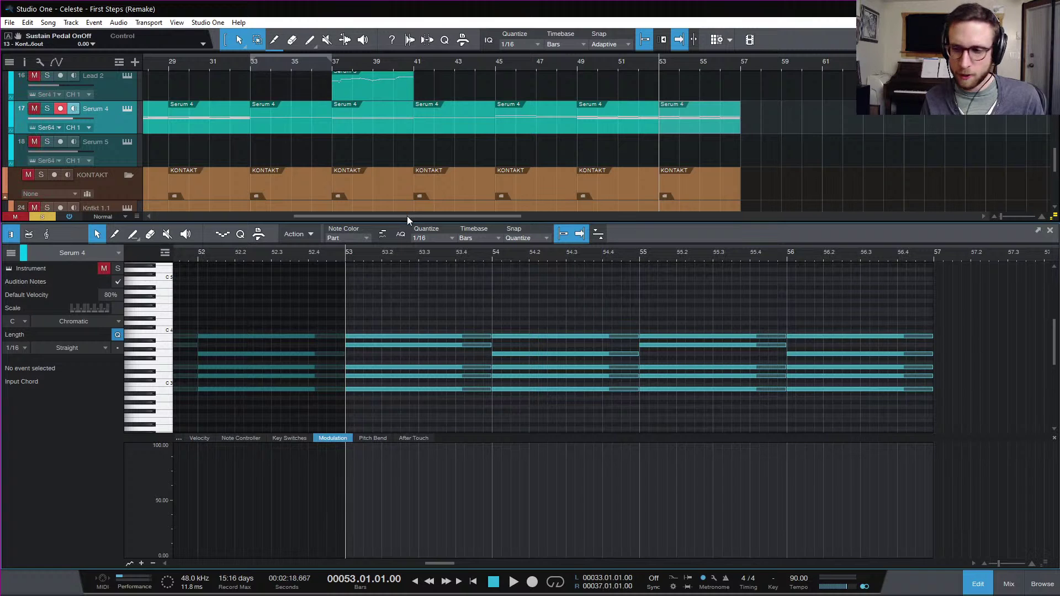
key(space)
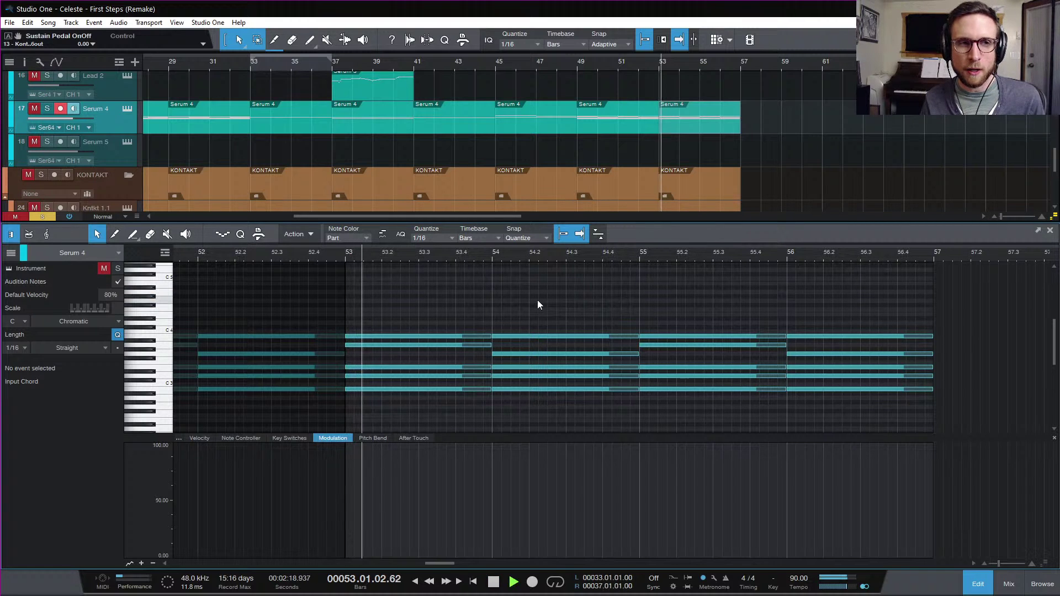
key(space)
click(464, 336)
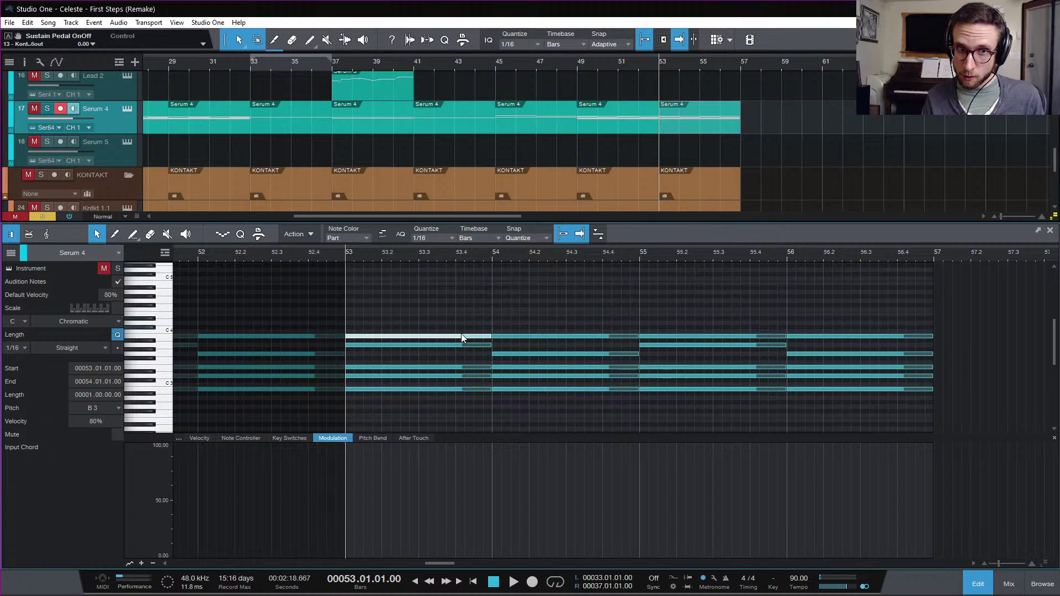
key(space)
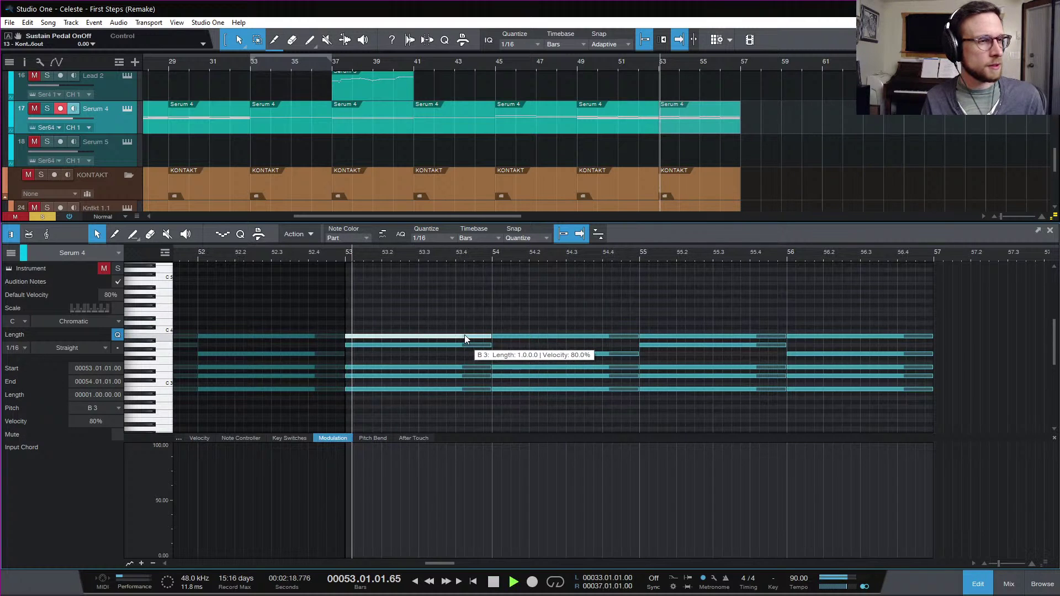
key(space)
drag(465, 336, 465, 315)
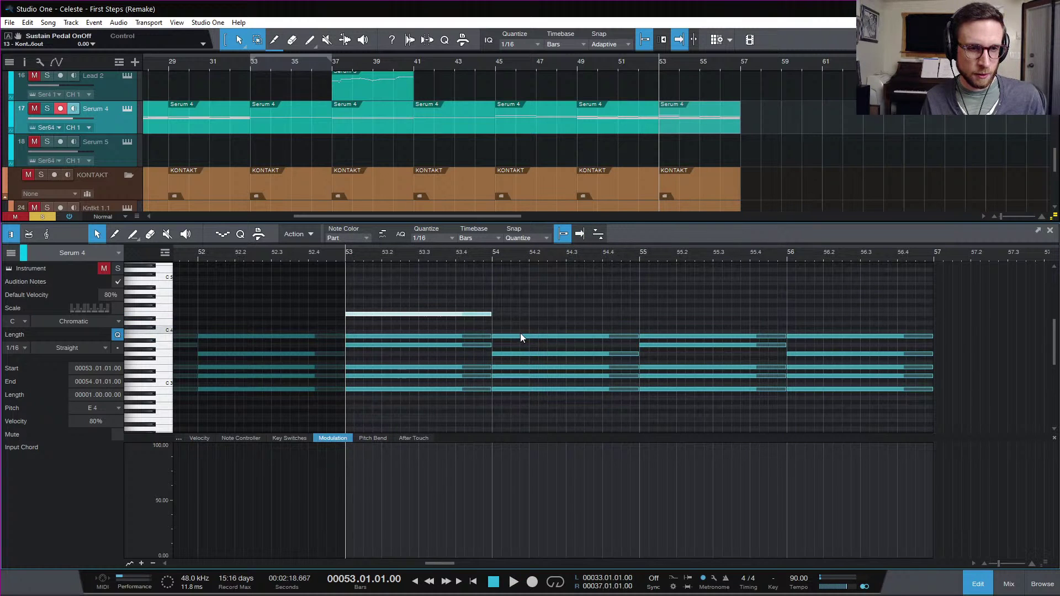
key(space)
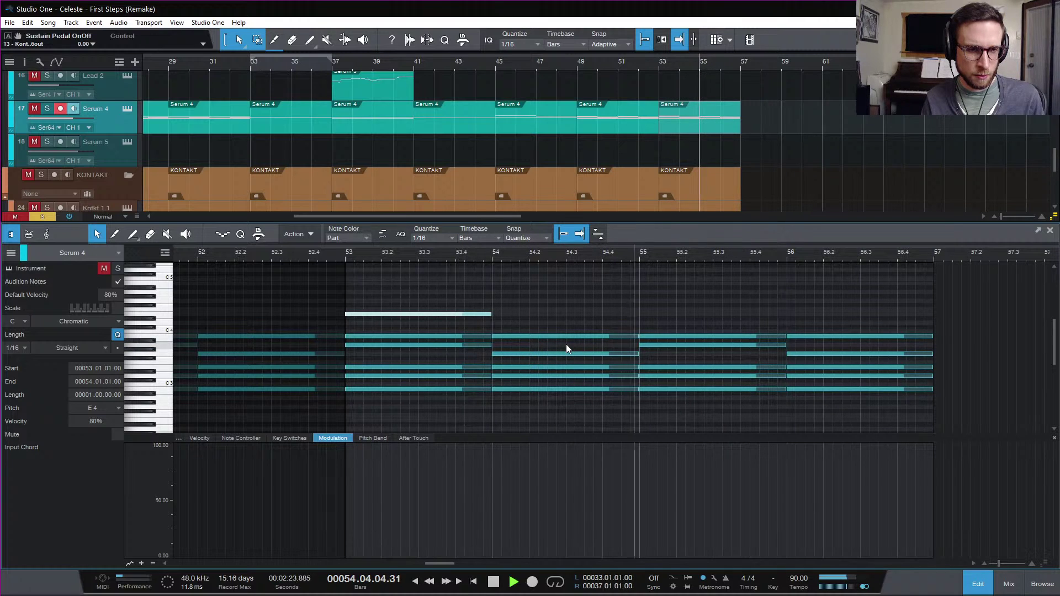
key(space)
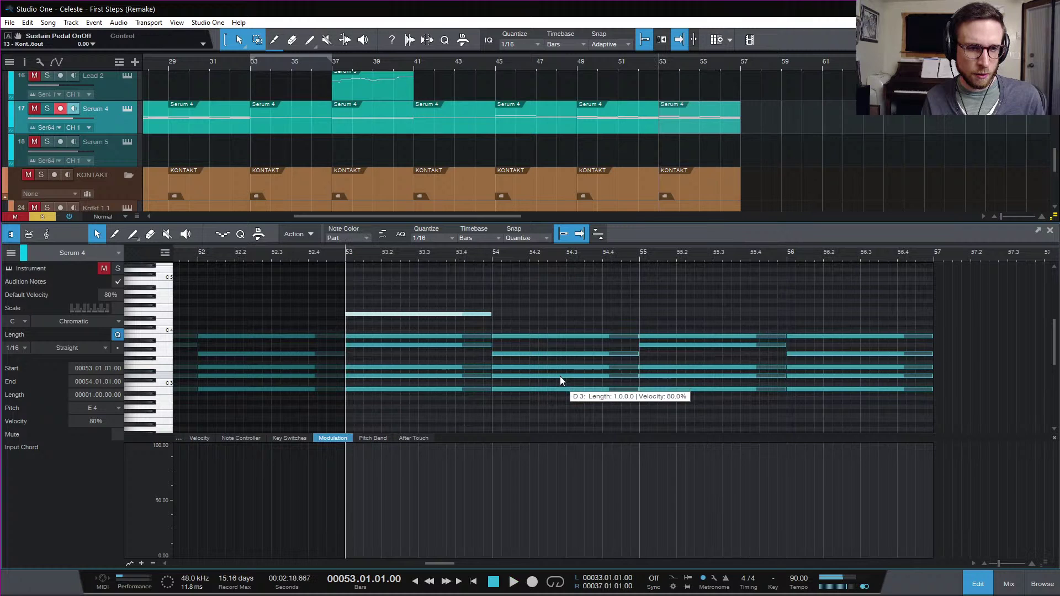
- Delete the A3 from the bar 53 chord and raise bar 54's G3 and bar 55's A3 to E4, checking by playback
click(471, 344)
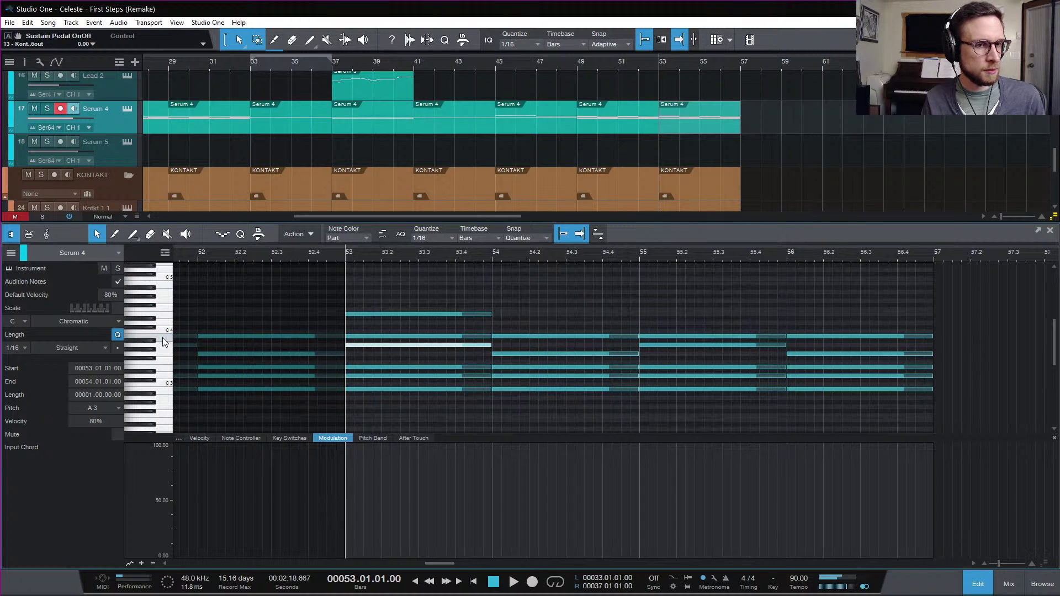
key(space)
key(space)
key(Delete)
key(space)
drag(554, 354, 556, 318)
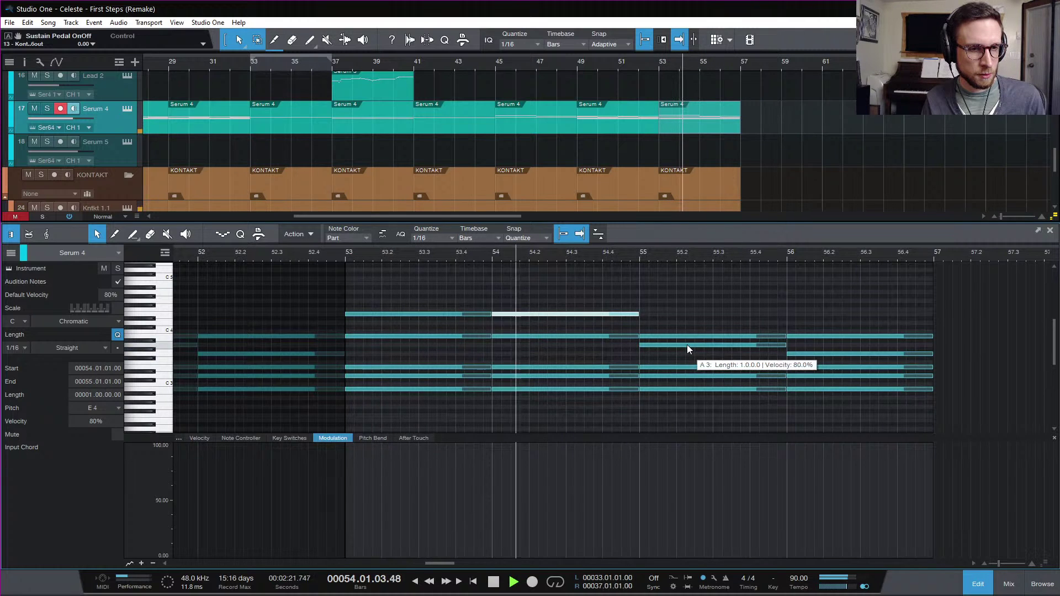
key(space)
drag(686, 345, 686, 314)
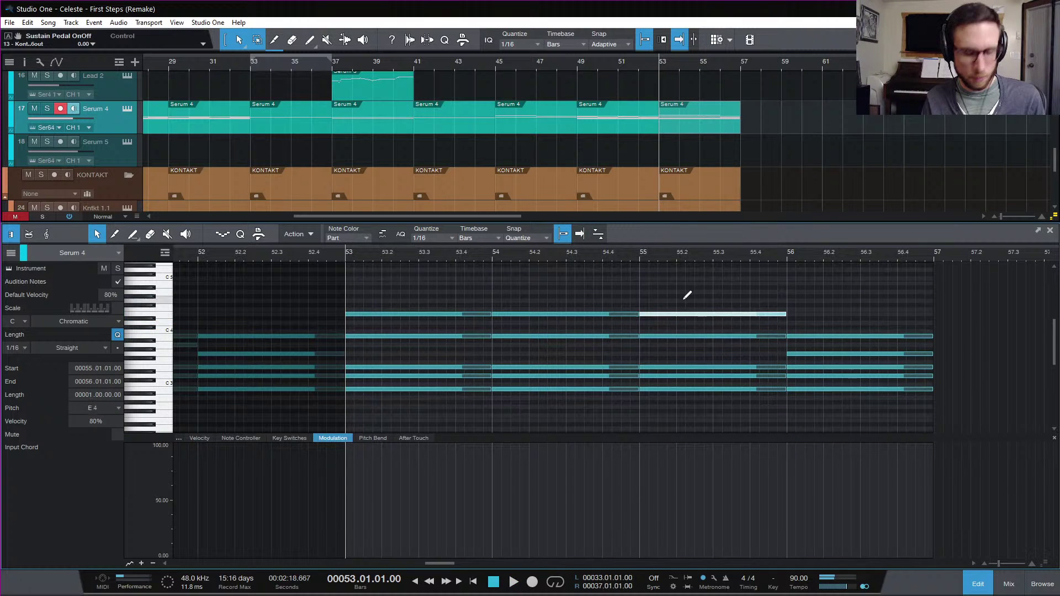
- Compare with the soloed reference and duplicate the E3 notes of bars 53, 54 and 55 up to A3, G3 and A3
key(ctrl+shift+s)
key(space)
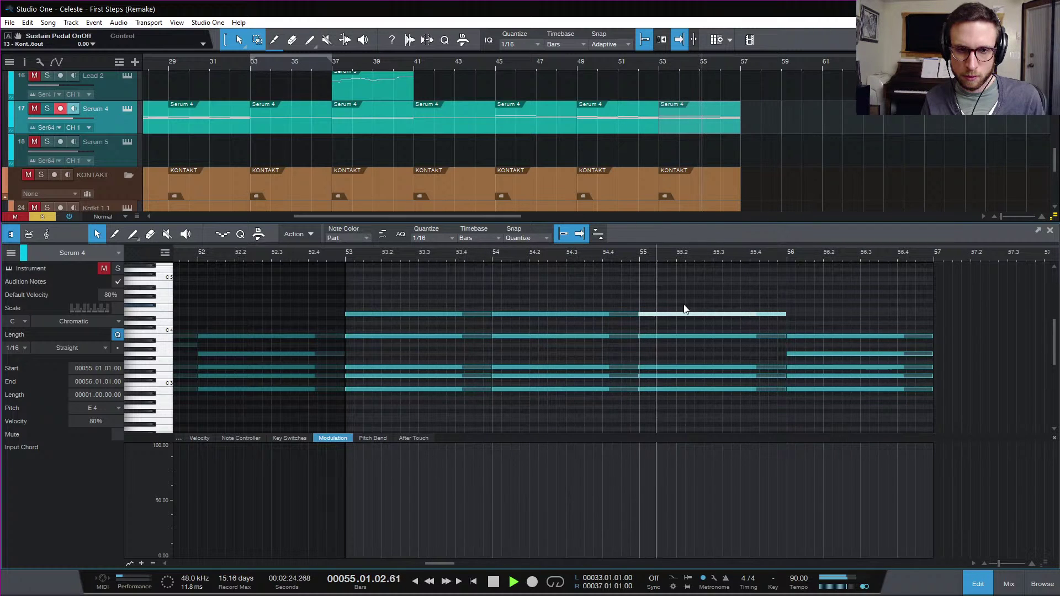
key(space)
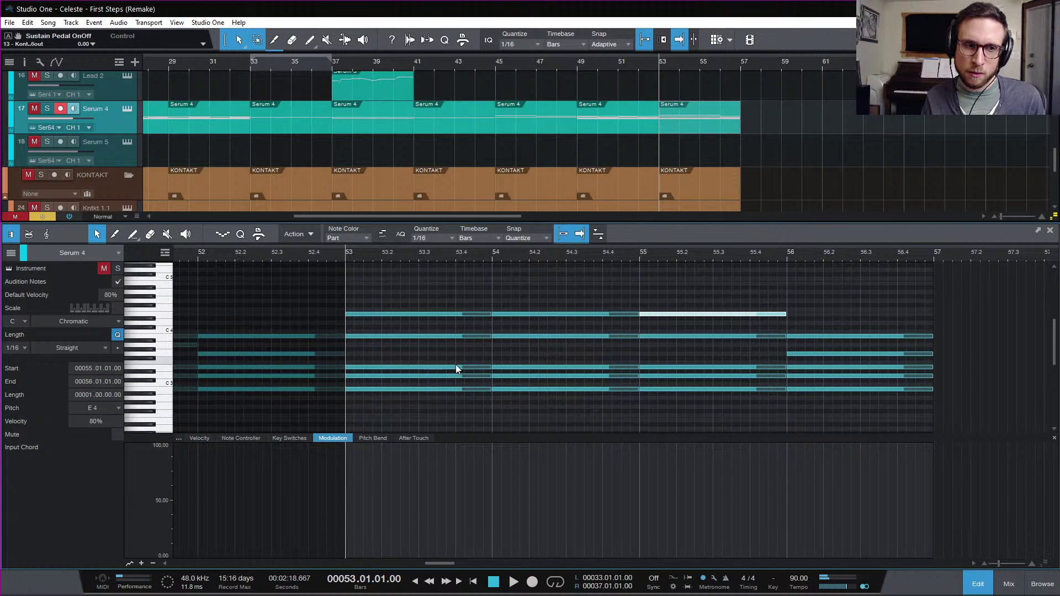
drag(403, 367, 406, 345)
drag(538, 367, 541, 353)
drag(662, 366, 664, 346)
key(space)
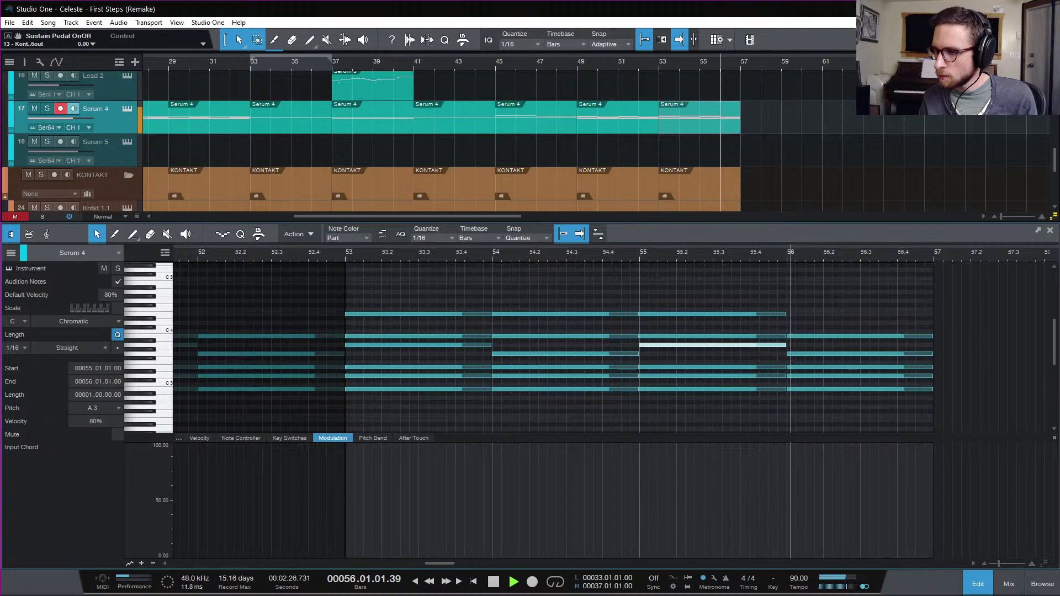
key(space)
- Duplicate the B3 note of bar 56's chord up to E4 and play the chords from bar 53
click(826, 326)
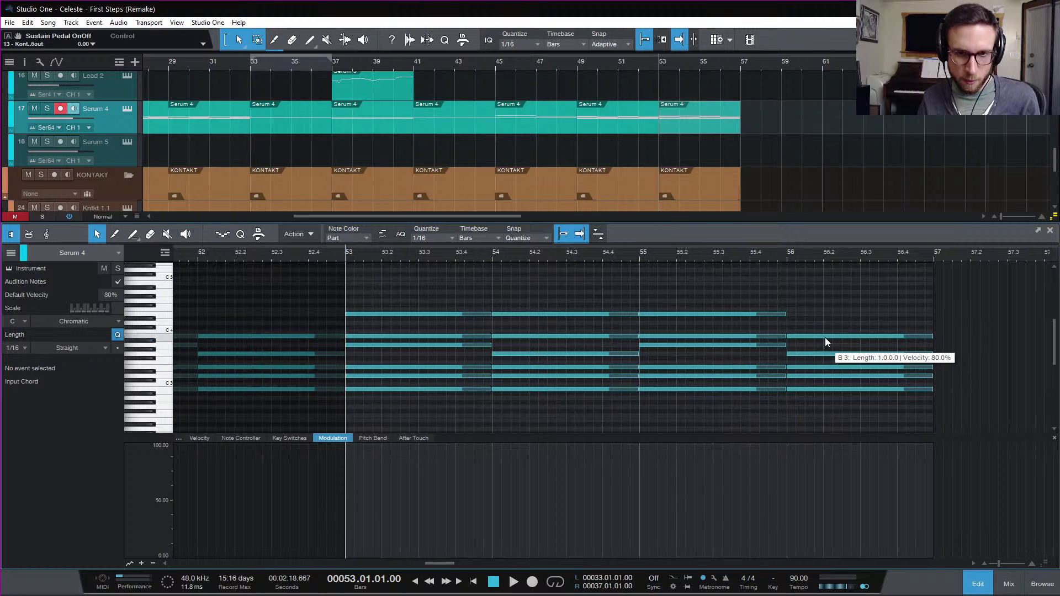
drag(824, 340, 823, 316)
key(space)
click(809, 284)
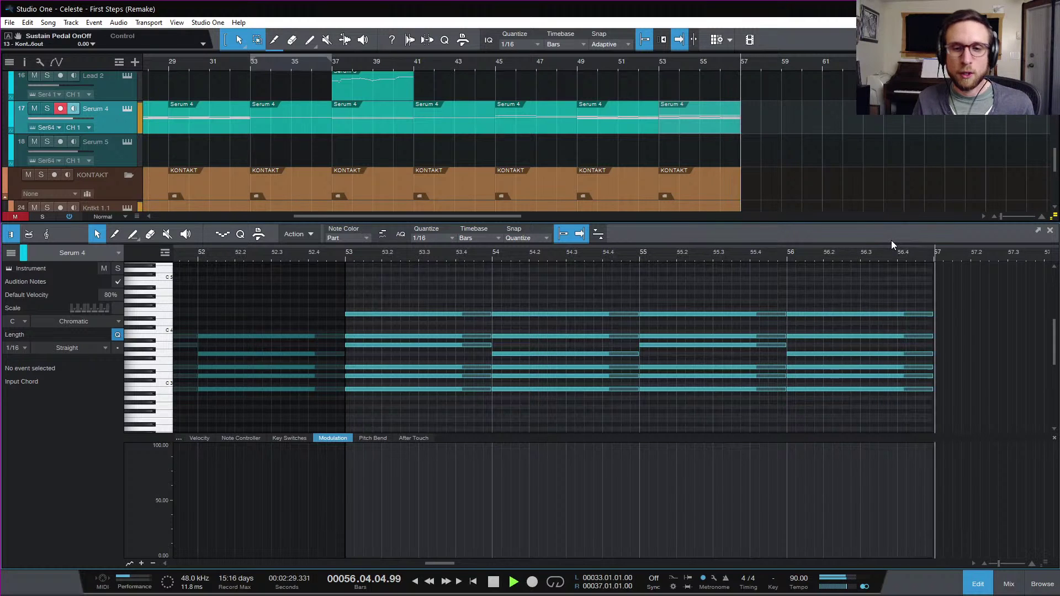
- Close the note editor and look over all tracks of the arrangement from the opening bars to beyond bar 57
click(971, 589)
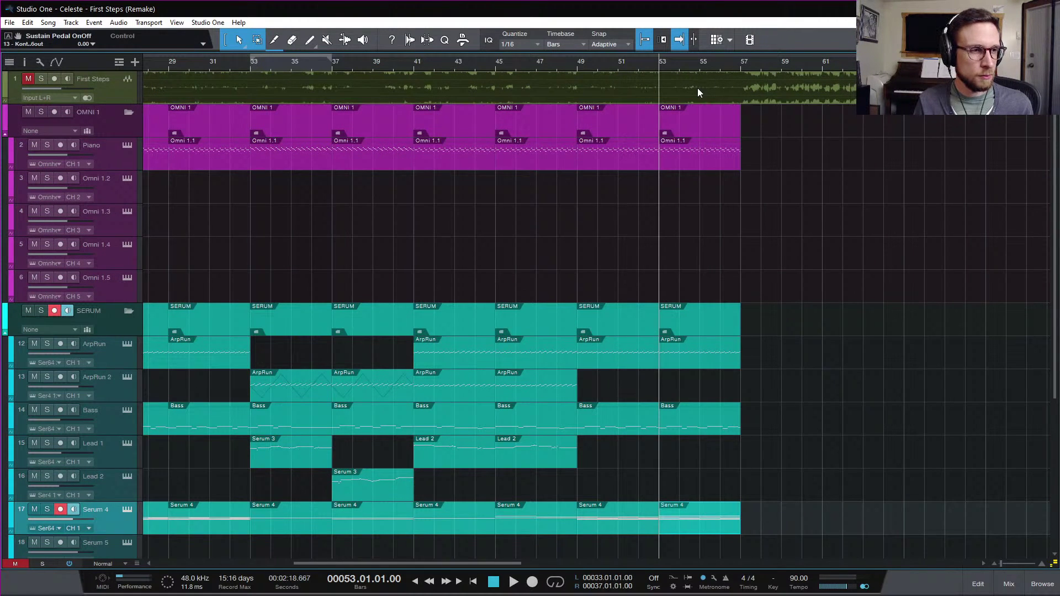
scroll(803, 229, down, 5)
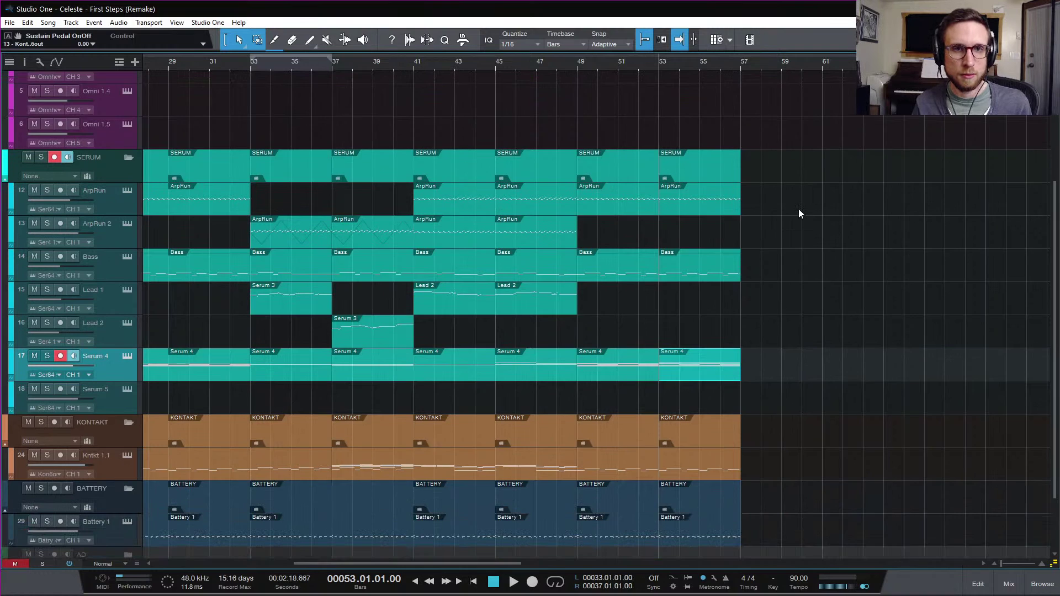
scroll(798, 208, up, 5)
scroll(783, 238, down, 5)
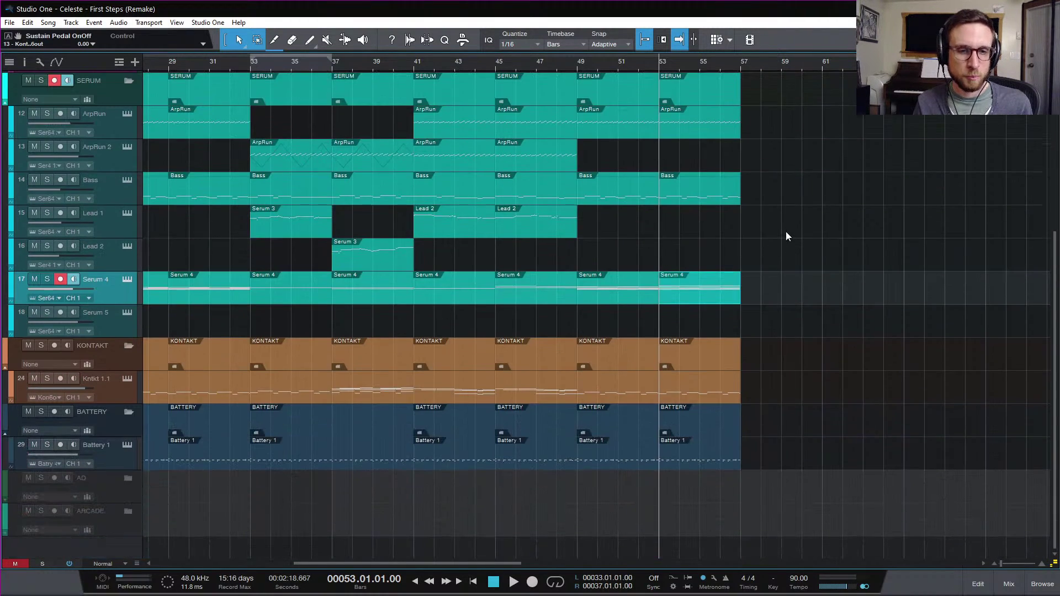
scroll(821, 282, left, 10)
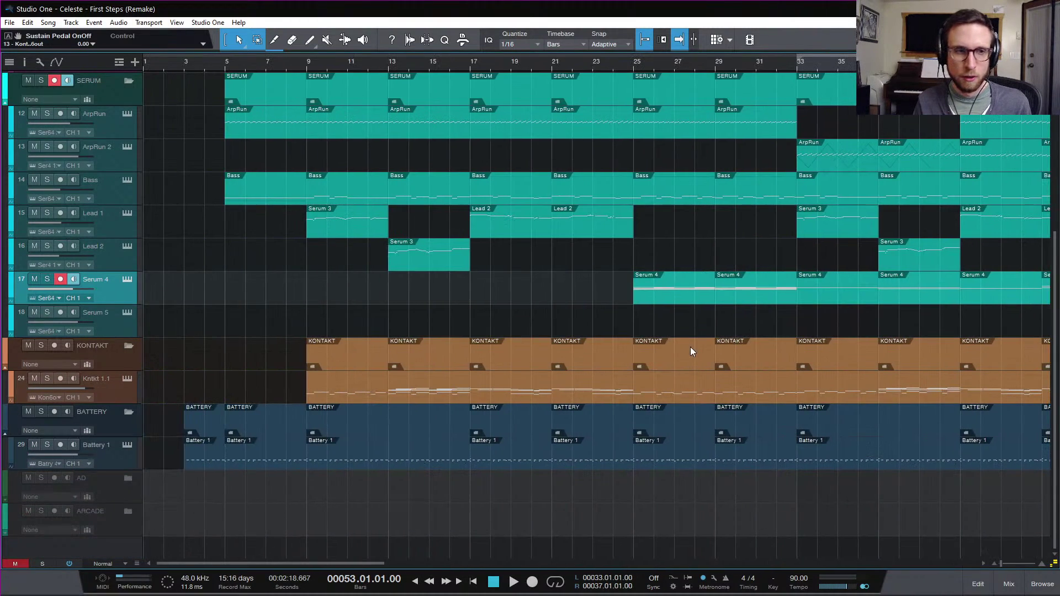
scroll(631, 348, up, 5)
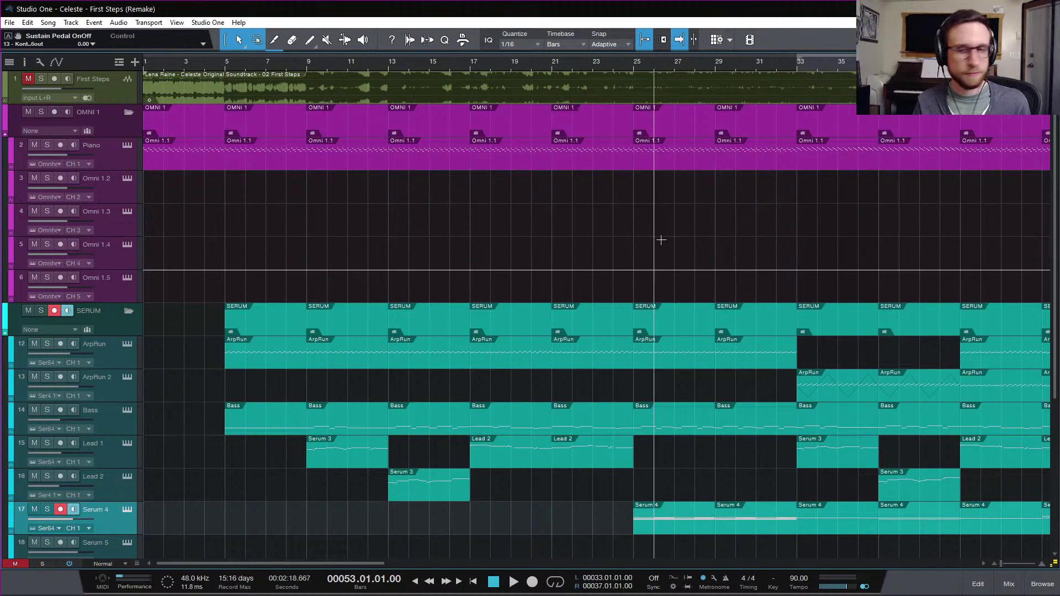
scroll(737, 269, right, 7)
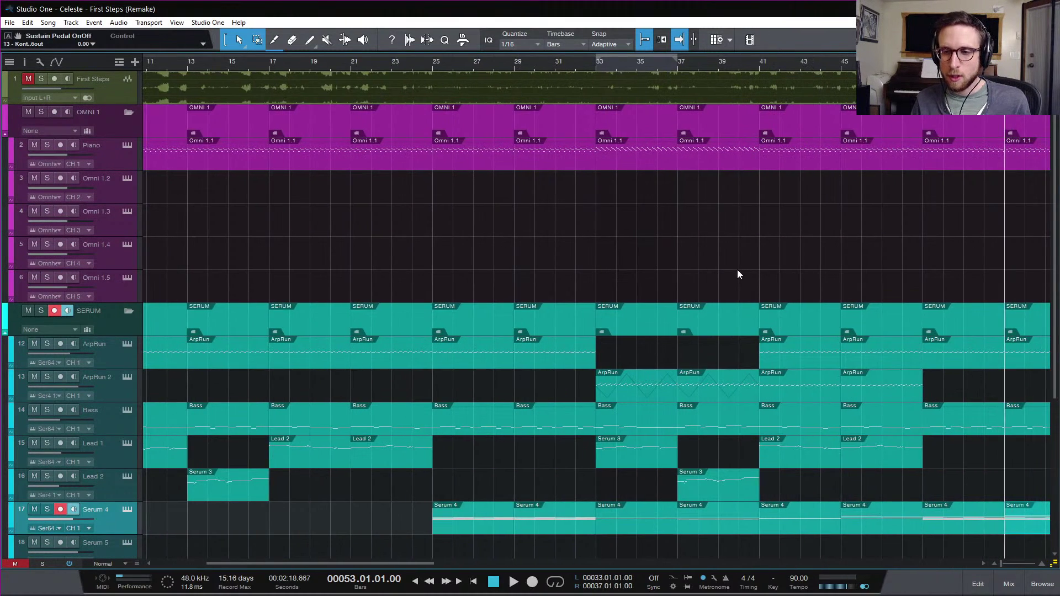
scroll(735, 271, right, 9)
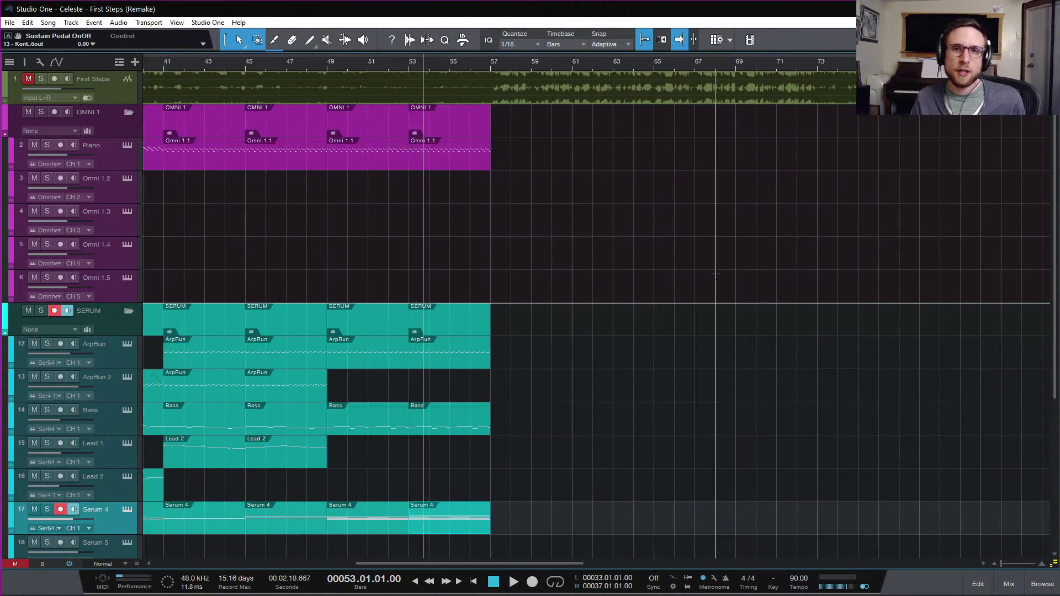
scroll(716, 275, right, 1)
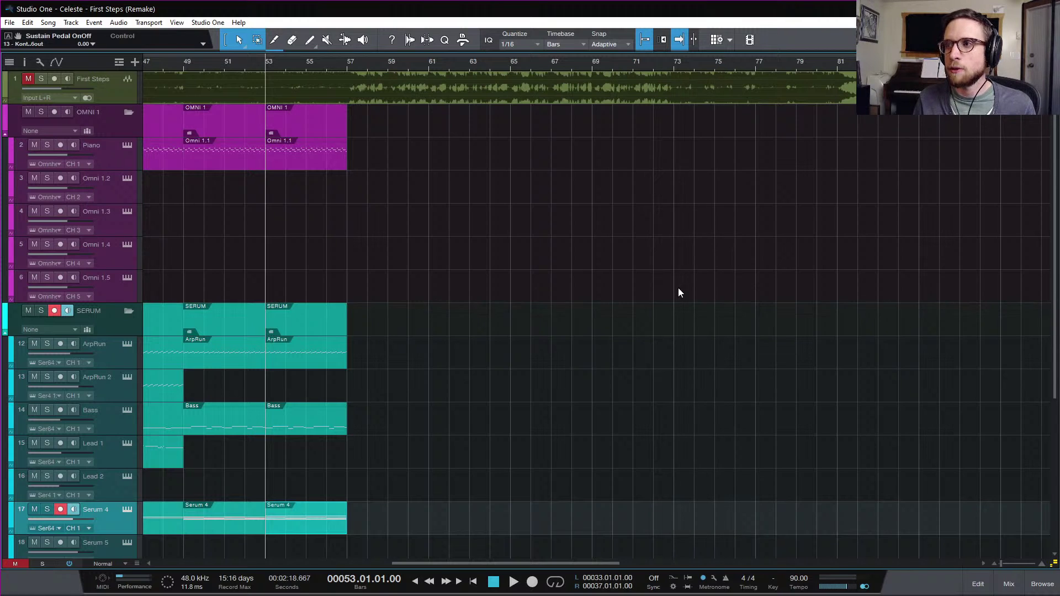
- Examine the Serum, Kontakt and Battery parts across the whole arrangement, from the opening bars to beyond bar 57
scroll(678, 288, left, 9)
scroll(675, 296, down, 7)
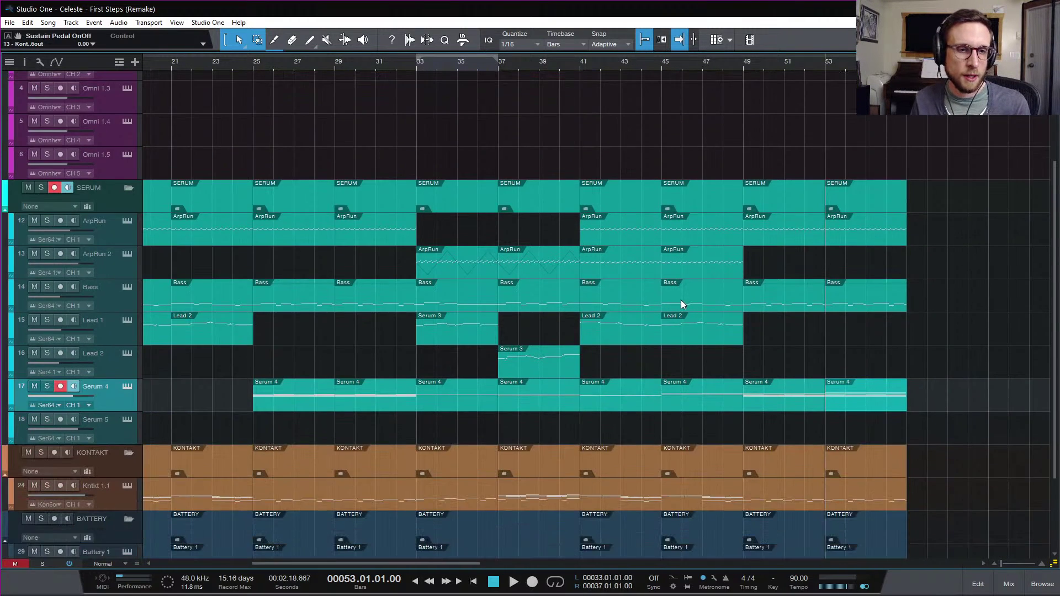
scroll(804, 278, up, 4)
scroll(805, 278, right, 3)
scroll(805, 278, up, 3)
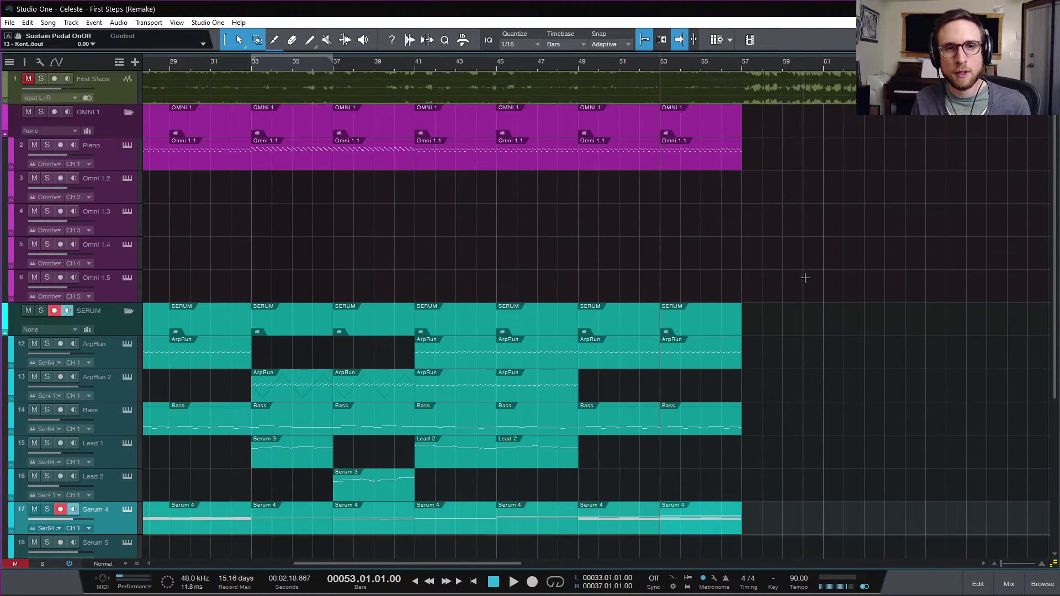
scroll(795, 276, right, 6)
scroll(788, 275, left, 4)
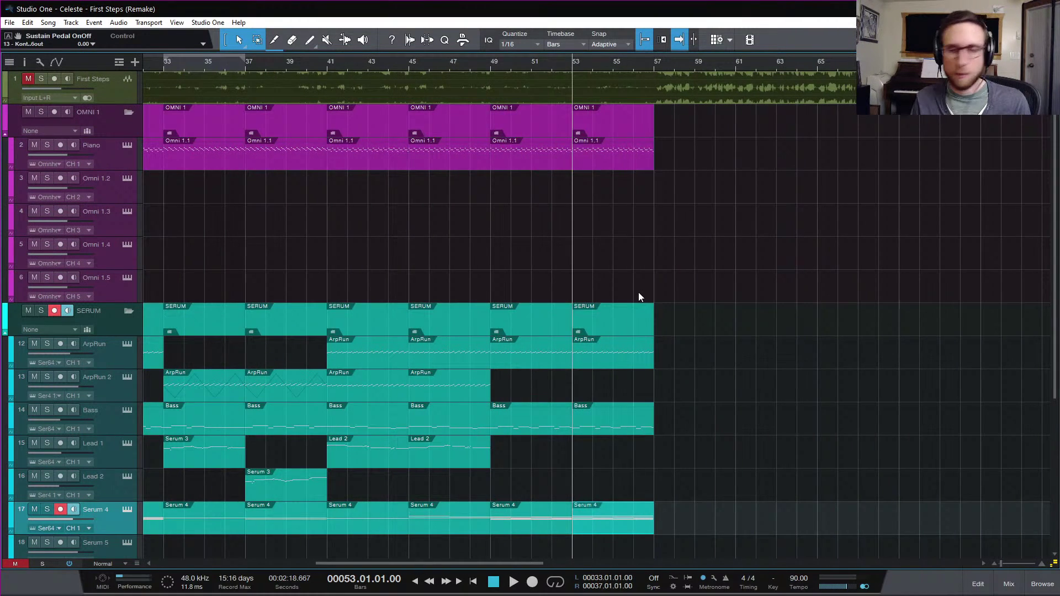
scroll(638, 293, down, 3)
scroll(638, 292, down, 3)
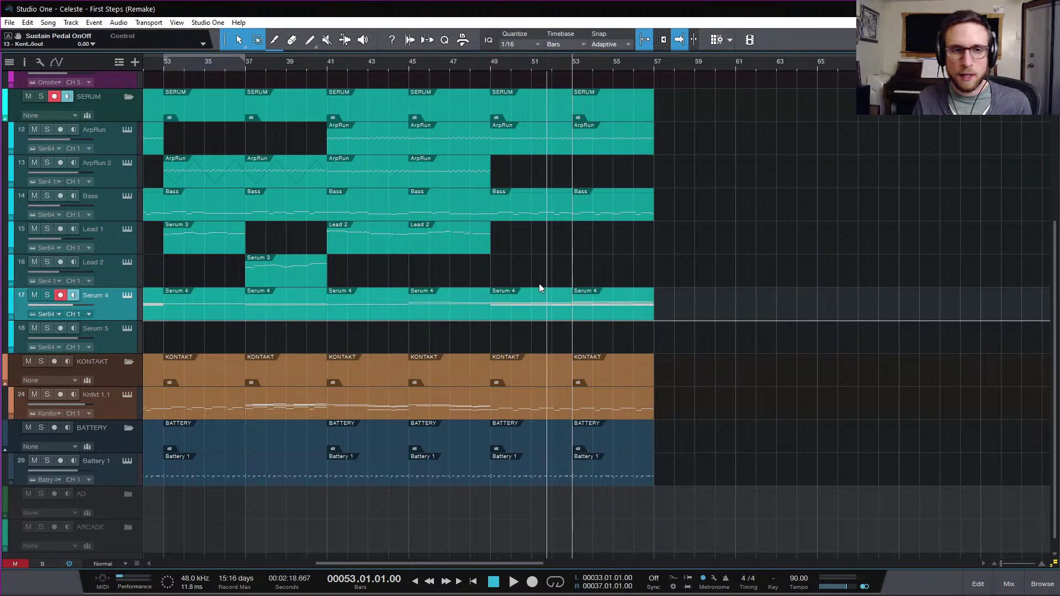
scroll(636, 319, left, 10)
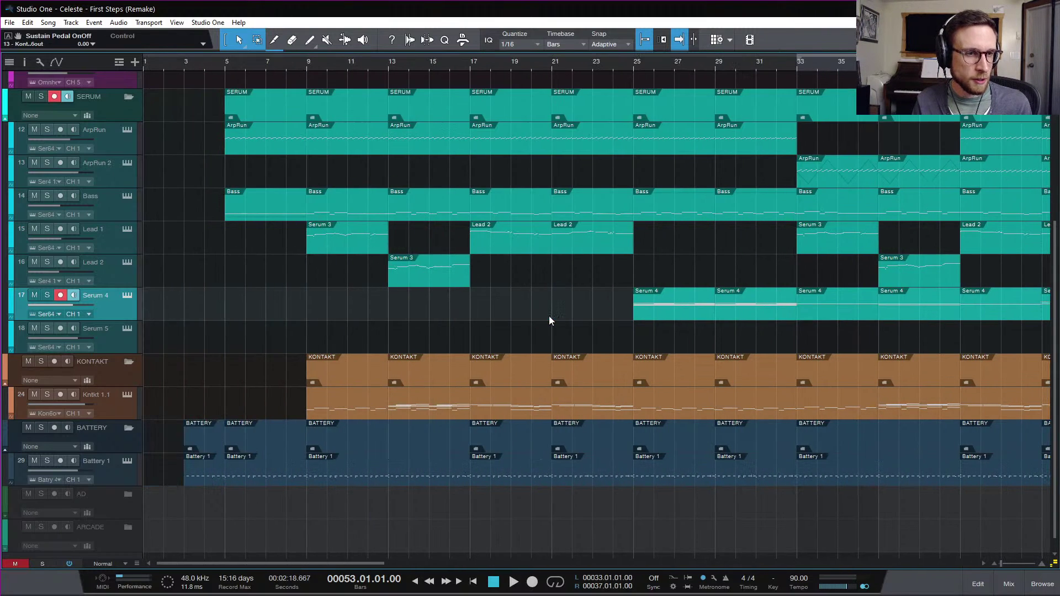
click(10, 22)
mouse_move(82, 217)
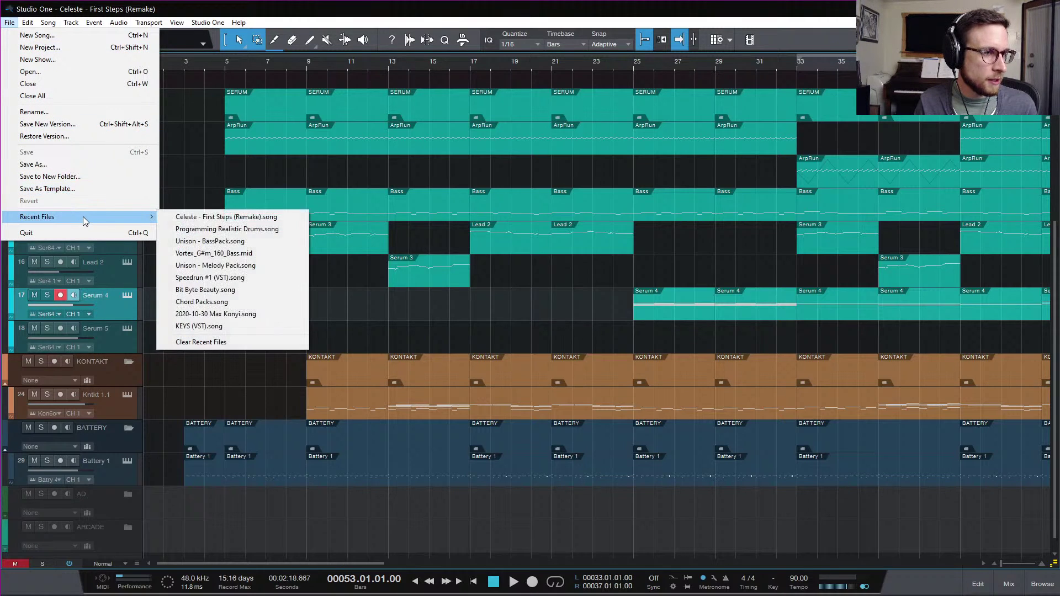
click(199, 187)
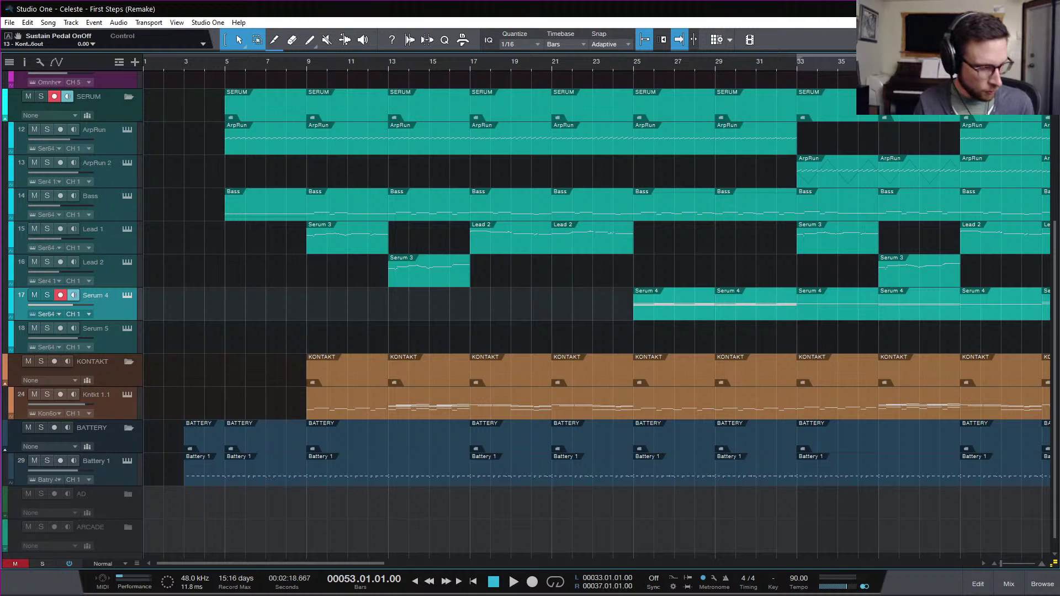
- Switch to a new File Explorer window, move and widen it, and show the pinned Songs folder
key(super+e)
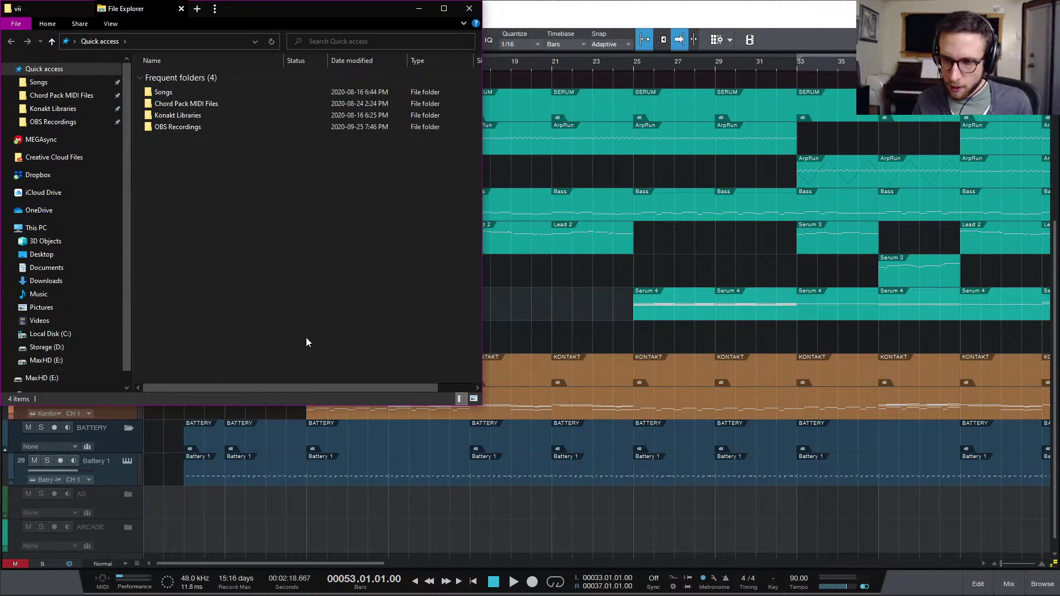
drag(260, 11, 493, 57)
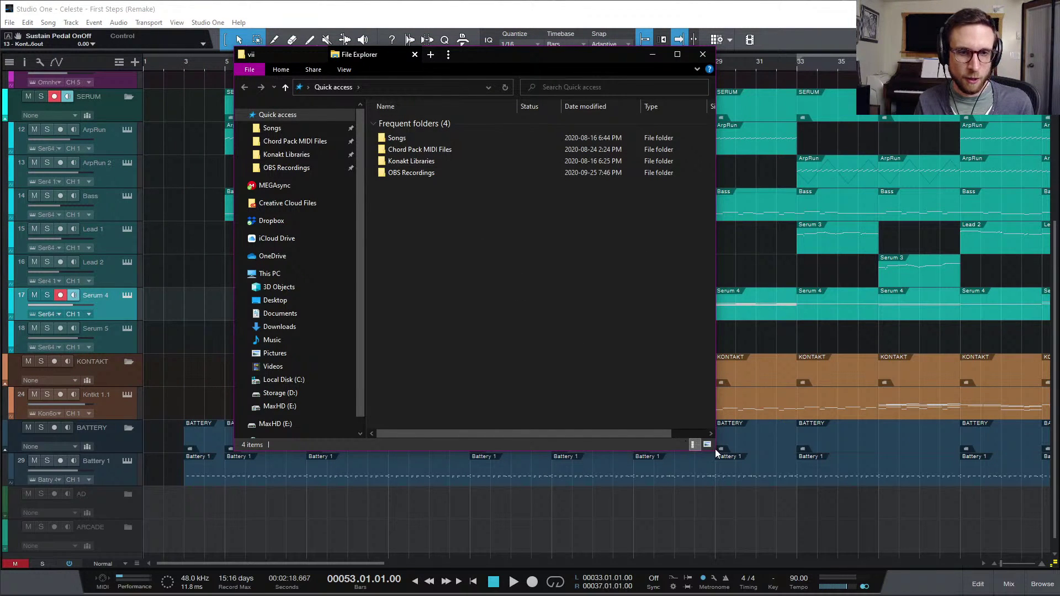
drag(714, 449, 955, 442)
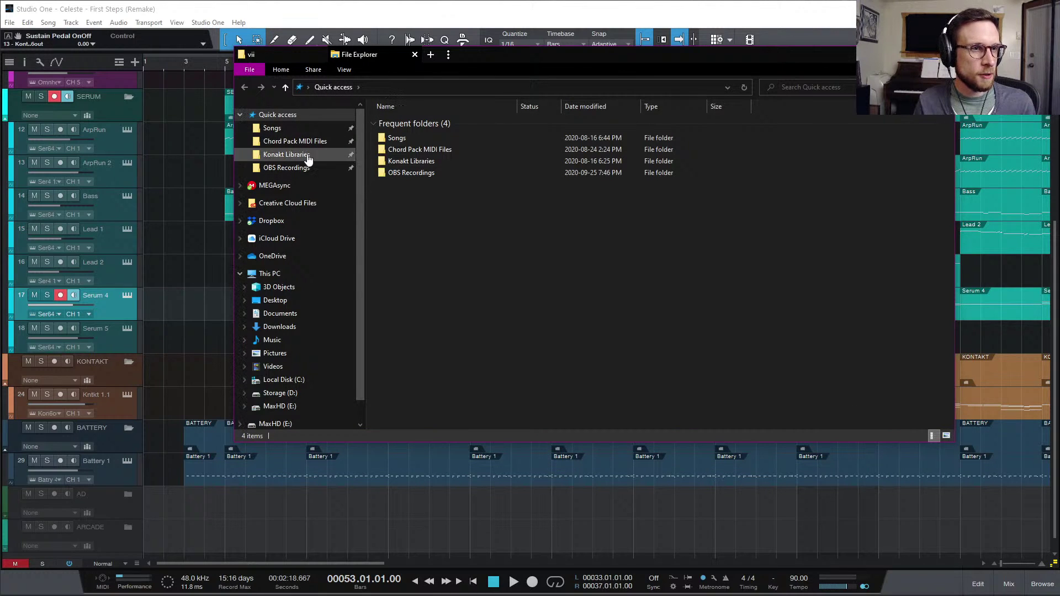
click(307, 130)
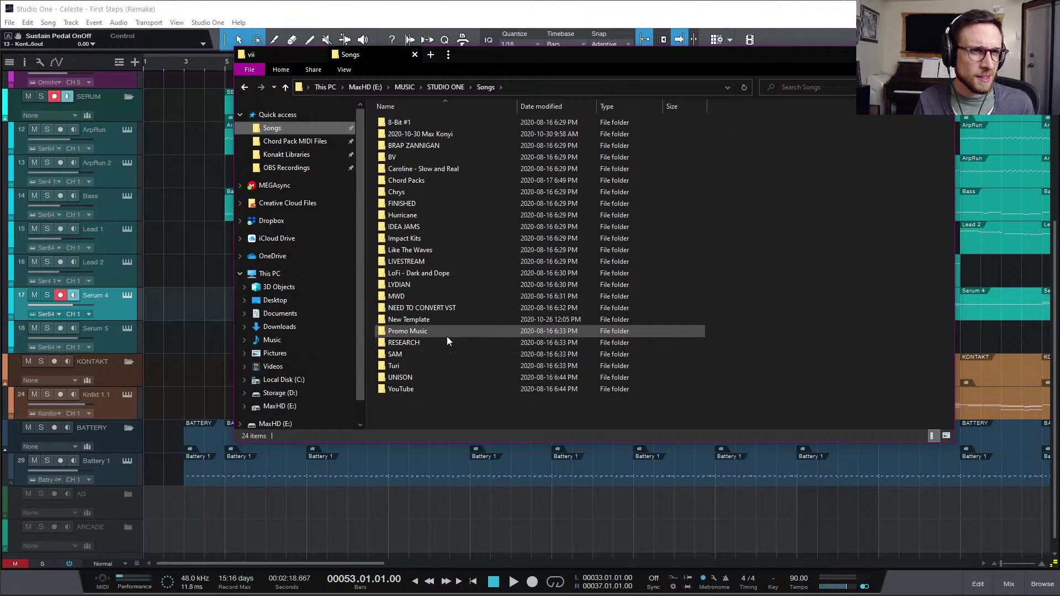
- Check the NEED TO CONVERT VST folder and open 8-Bit #1.song from the 8-Bit #1 folder
double_click(454, 308)
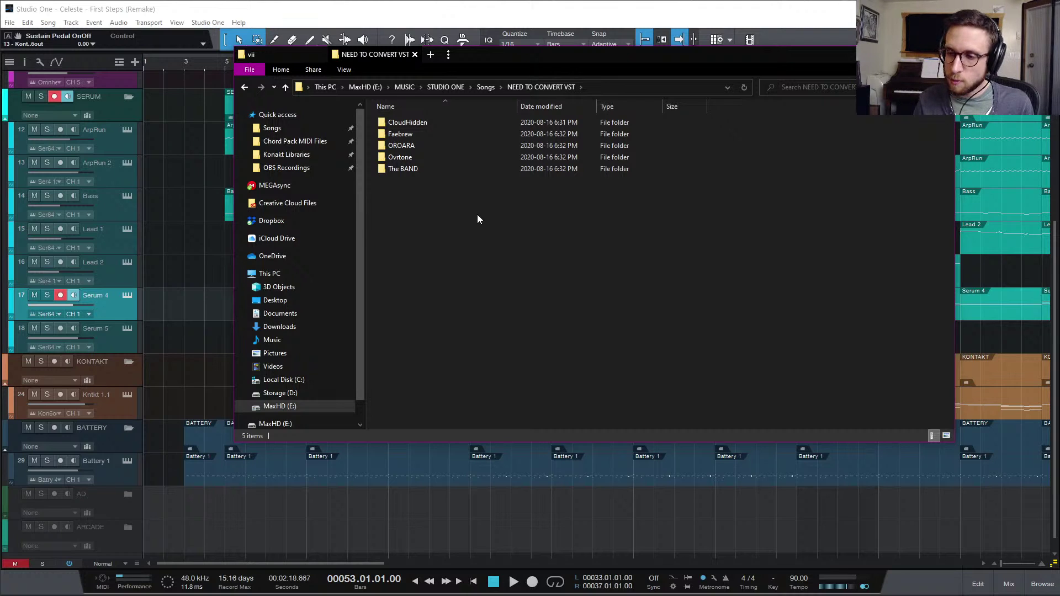
key(alt+Left)
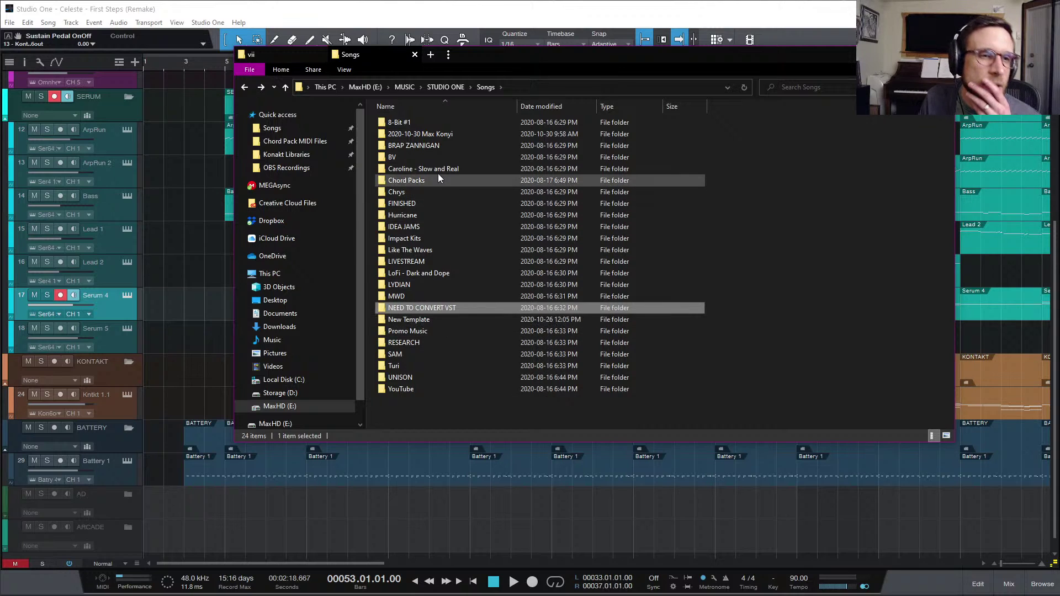
double_click(469, 125)
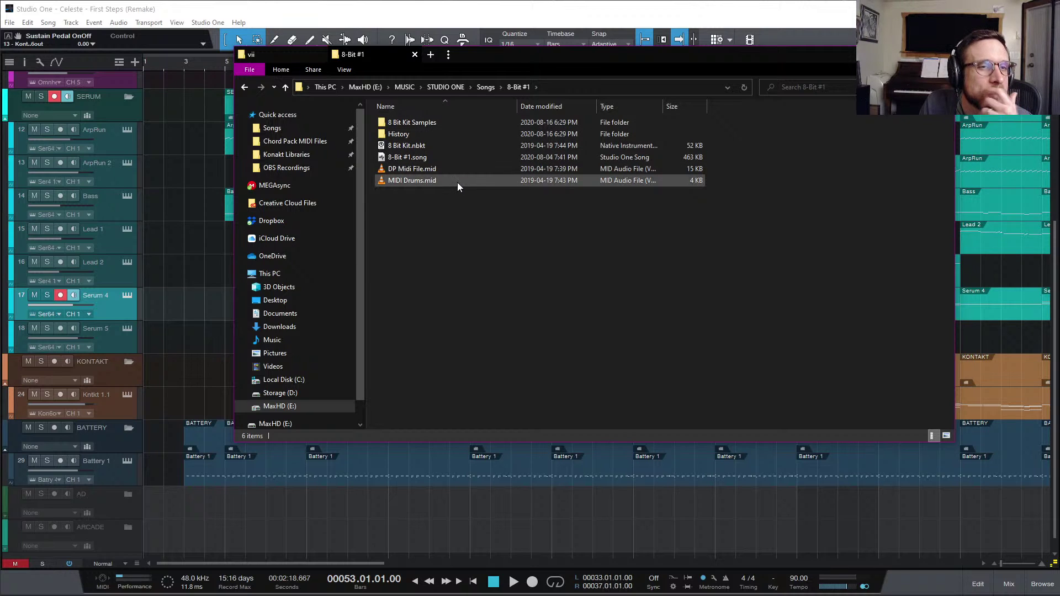
double_click(448, 158)
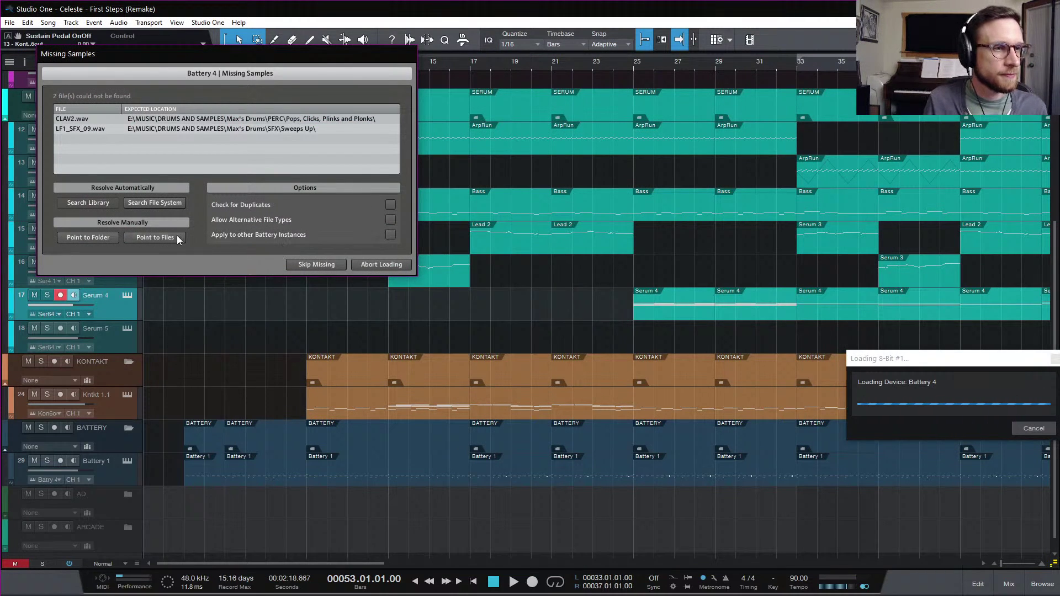
- Resolve Battery 4's missing samples by pointing it to the DRUMS AND SAMPLES folder inside MUSIC on the MaxHD (E:) drive
click(97, 238)
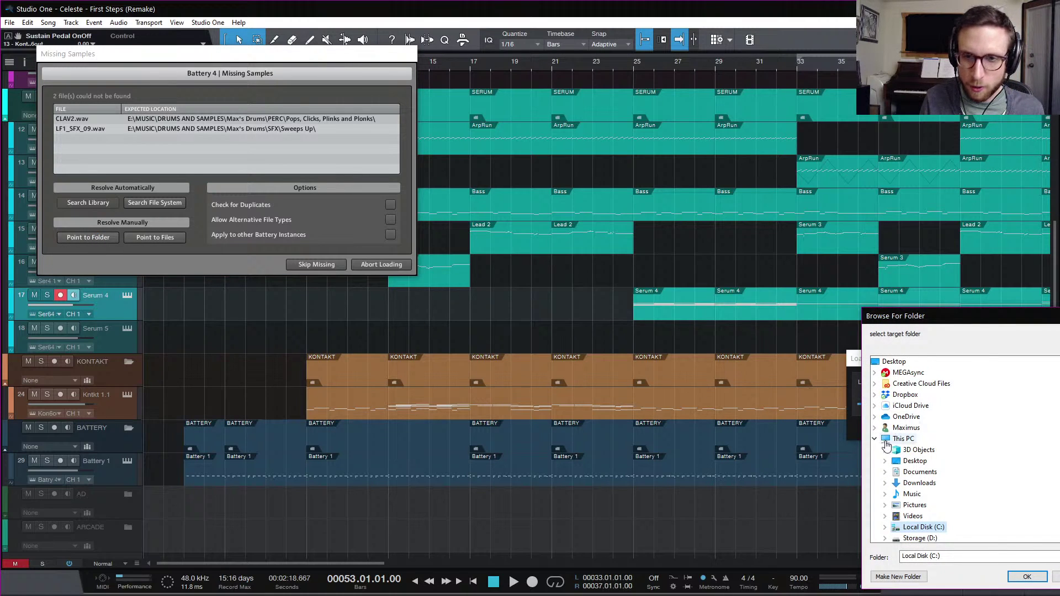
scroll(916, 476, down, 2)
double_click(920, 504)
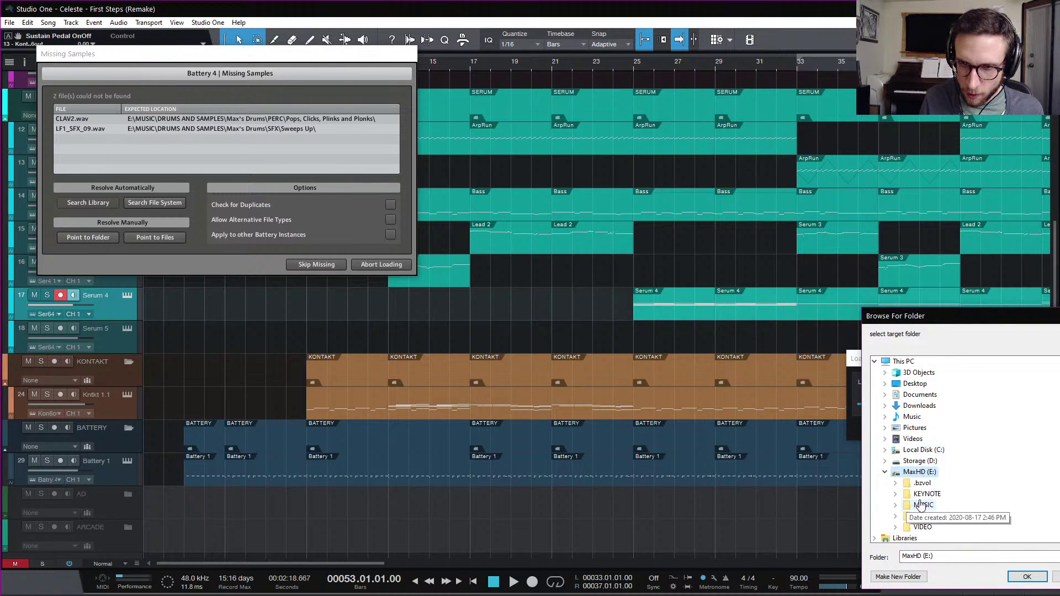
double_click(921, 517)
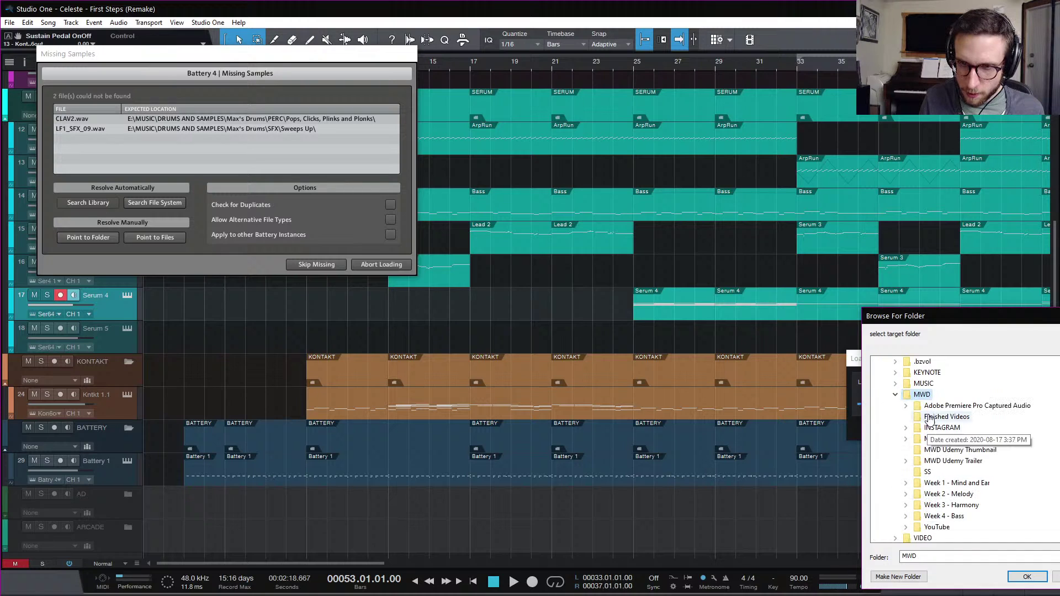
double_click(923, 383)
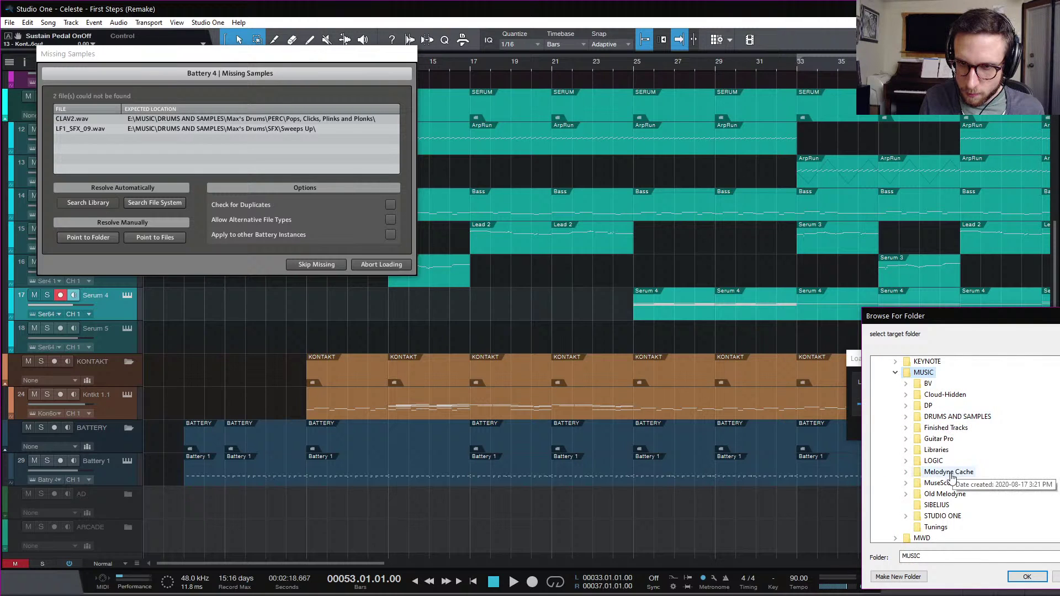
double_click(957, 417)
click(1027, 577)
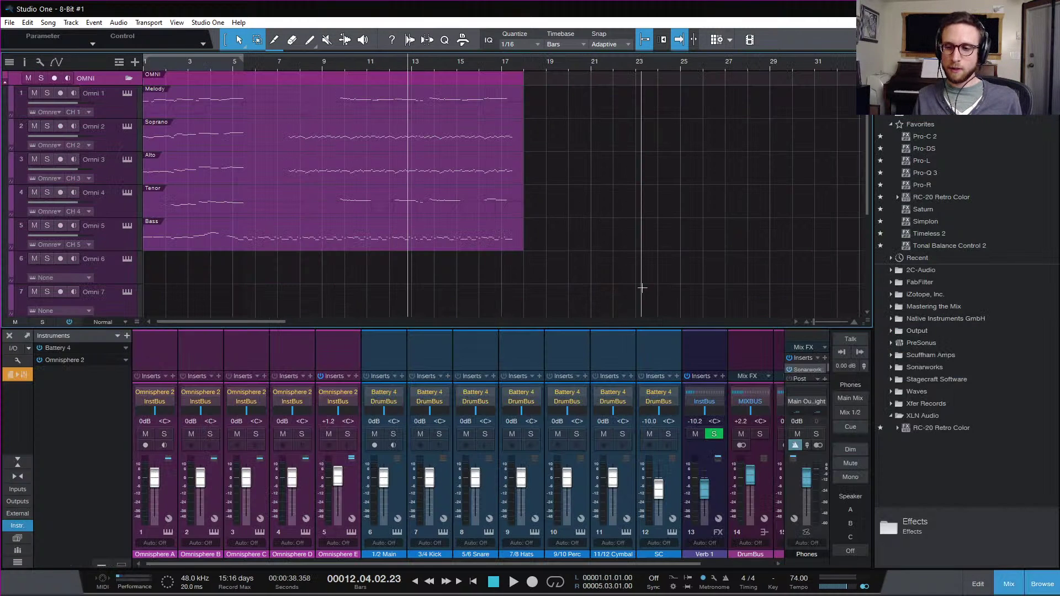
- Hide the mixer and the browser and return the playhead to the start of the song
click(1015, 574)
click(1029, 583)
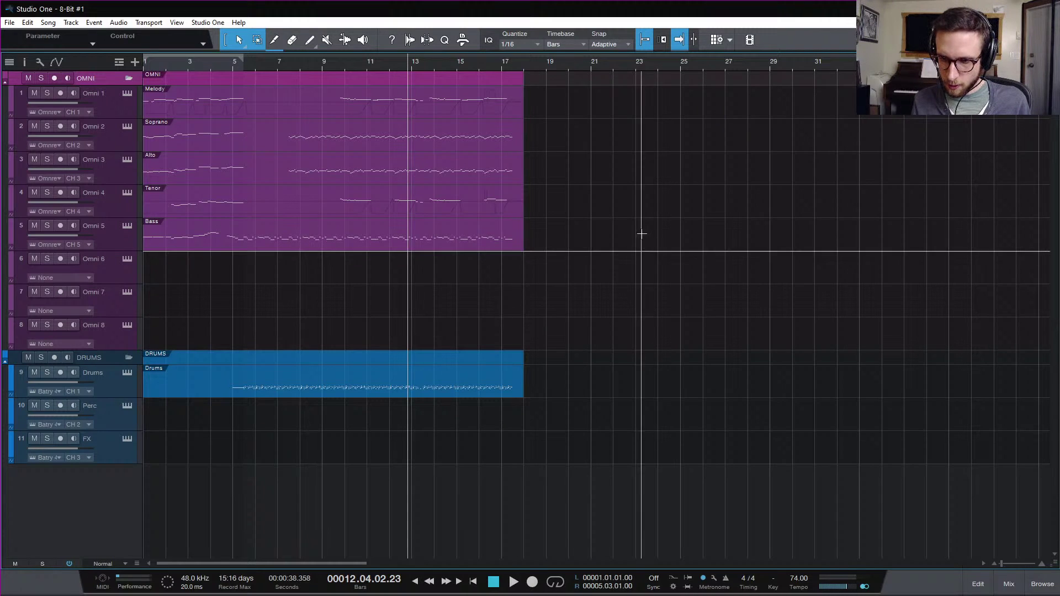
key(Home)
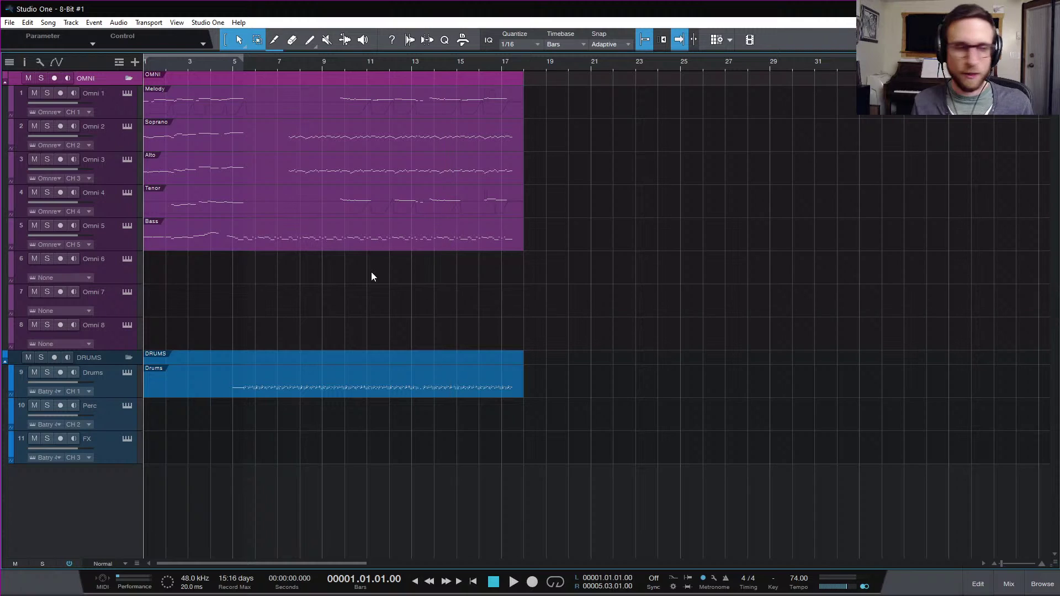
- Select the Omni 1 track for live playing and set the Phones output level to -1.5 dB in the mixer
click(116, 108)
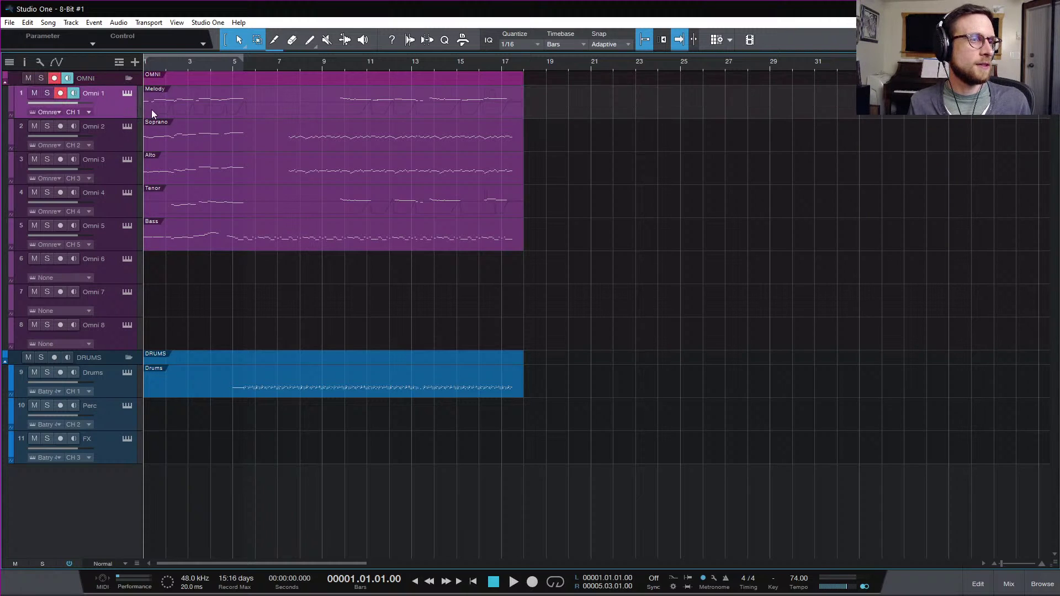
click(124, 138)
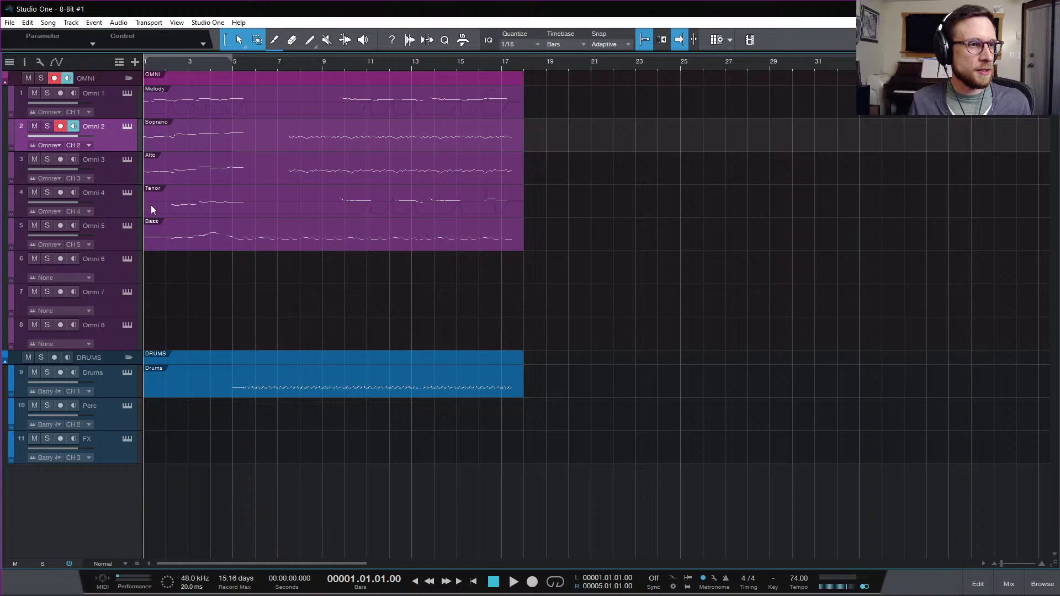
click(104, 111)
click(1006, 584)
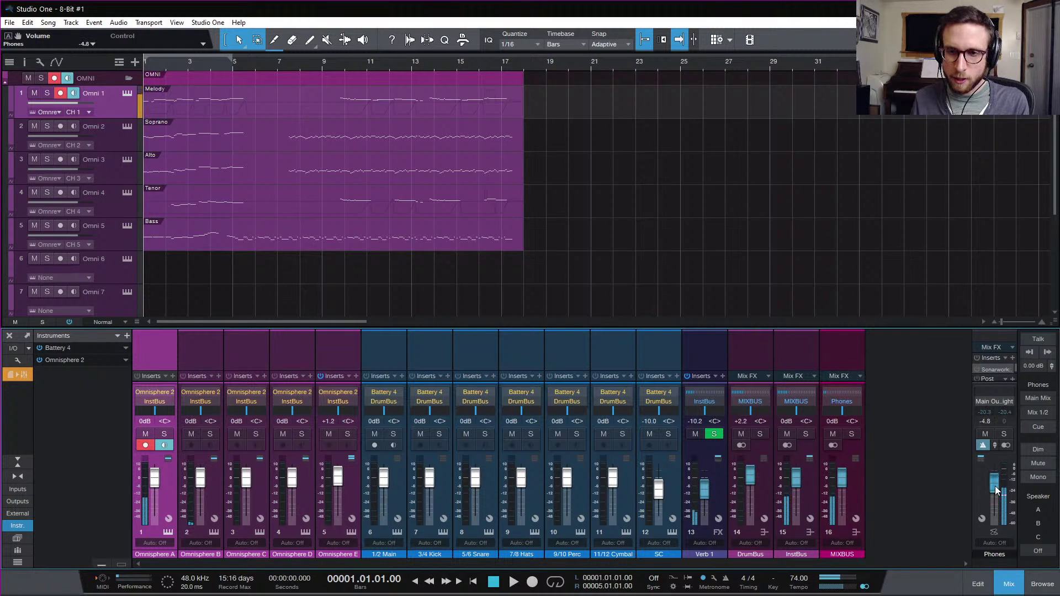
mouse_move(1006, 478)
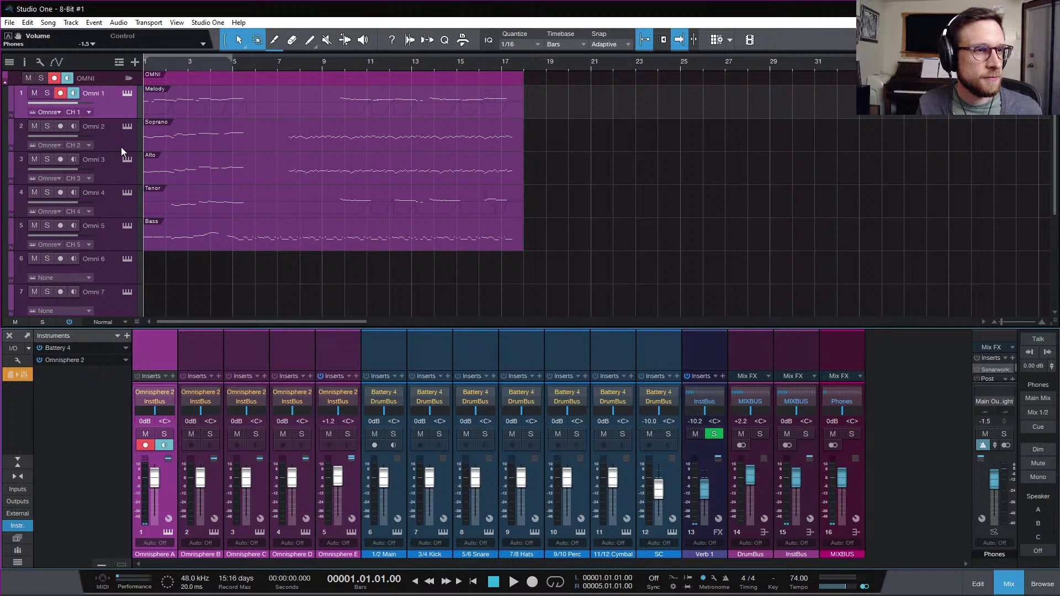
scroll(668, 199, down, 5)
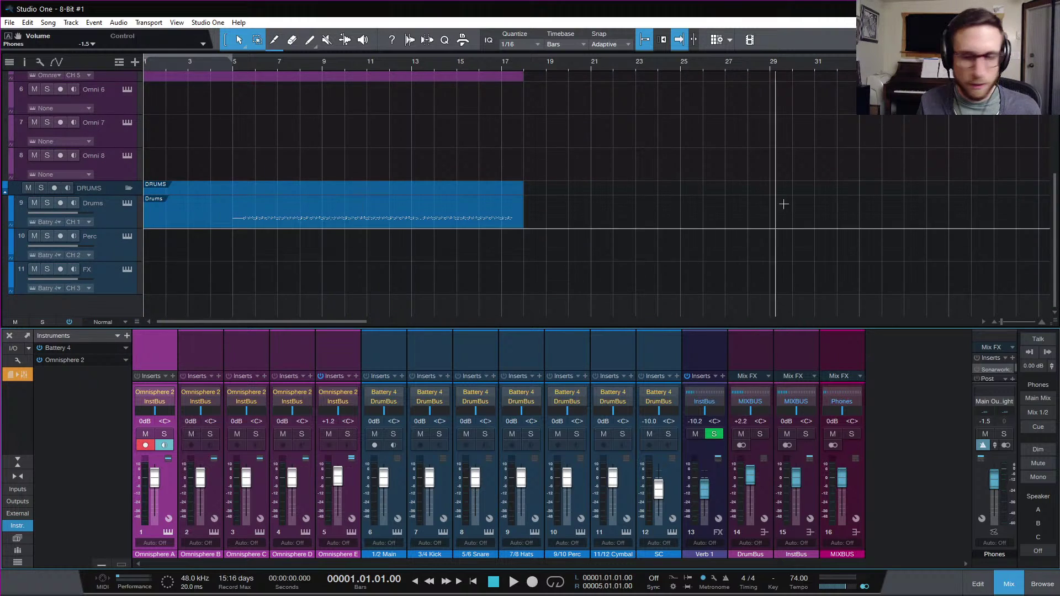
click(1019, 584)
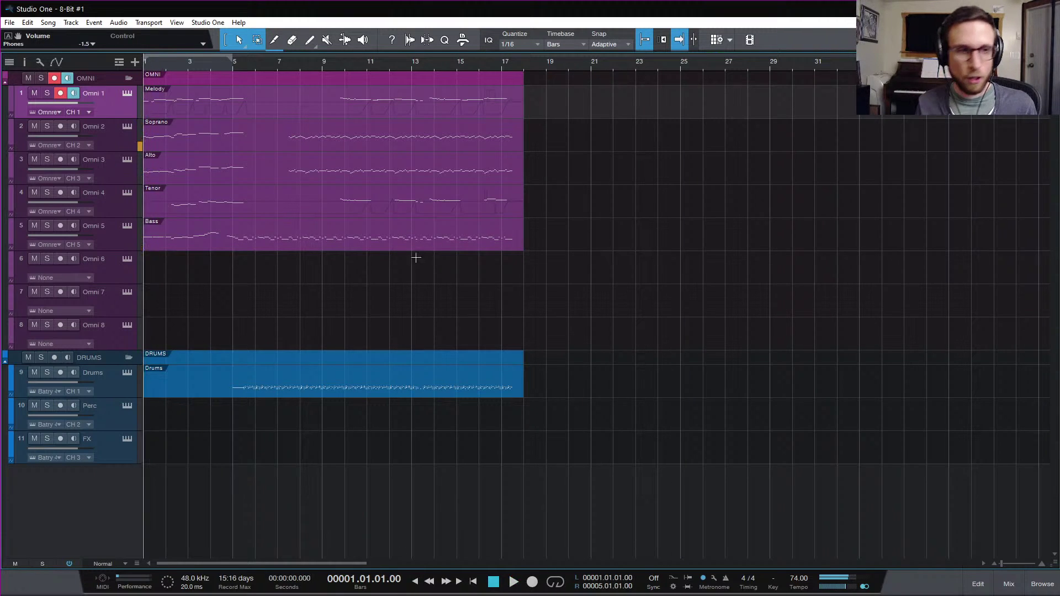
- Play the song from bar 1 to past bar 17 while lowering the MIXBUS level to -8.7 dB
click(1008, 584)
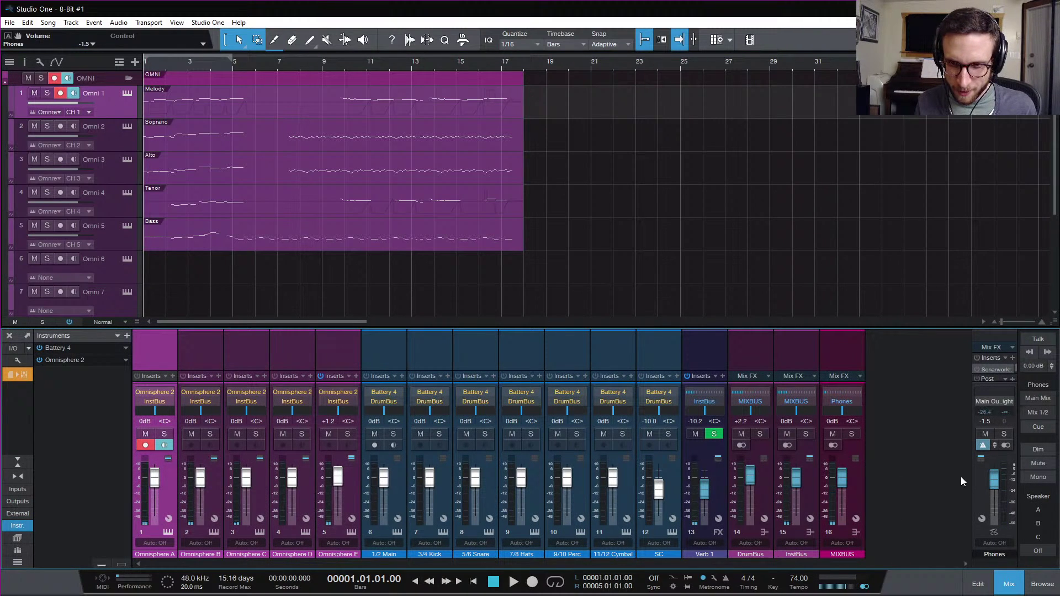
key(space)
drag(843, 483, 841, 484)
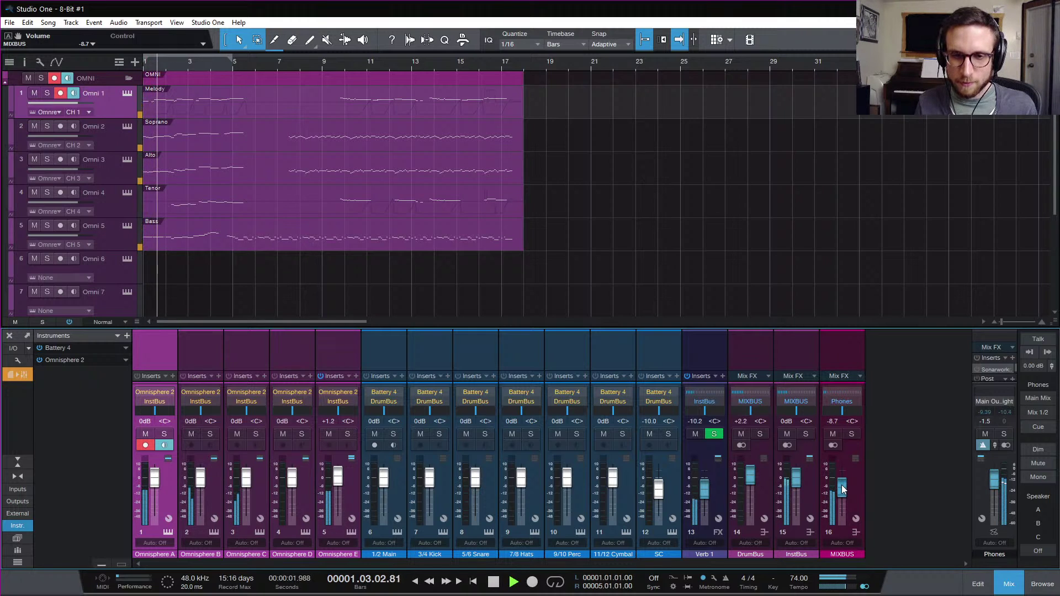
click(1008, 584)
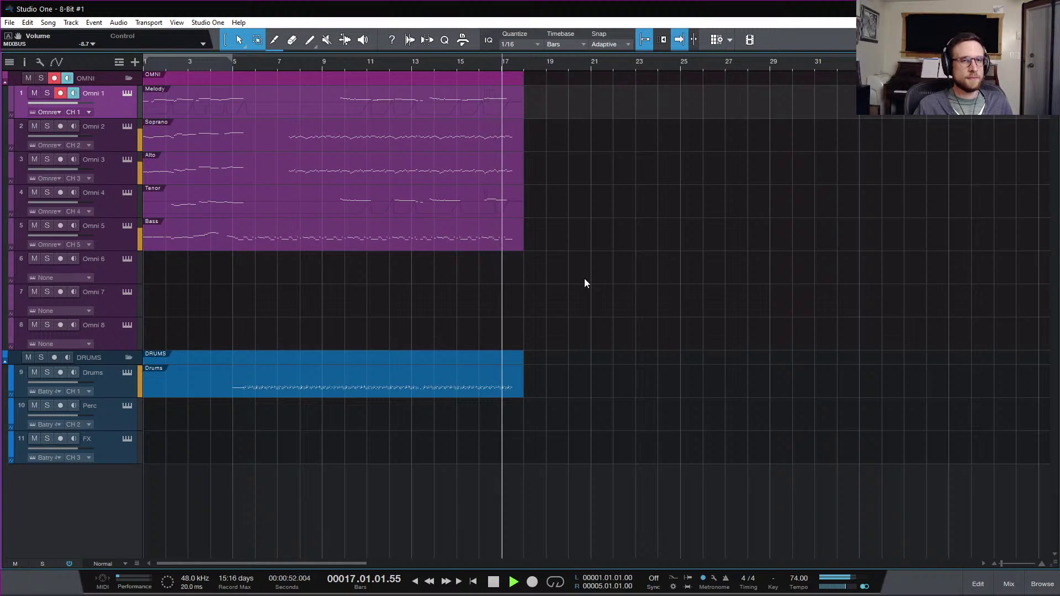
key(space)
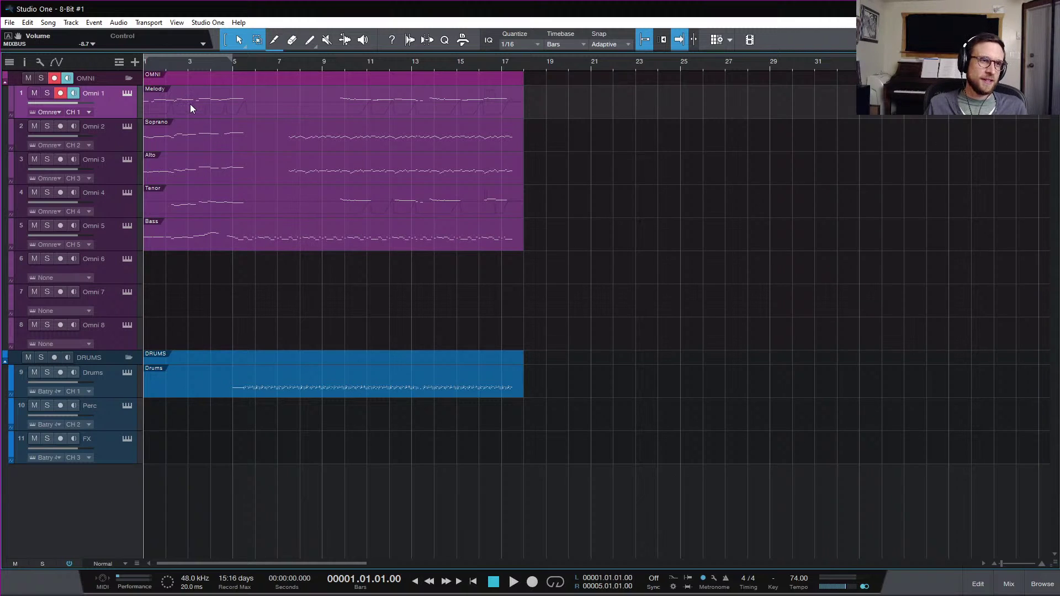
- Show the Melody, Soprano, Alto, Tenor and Bass parts together in the note editor and enlarge the editor
double_click(205, 105)
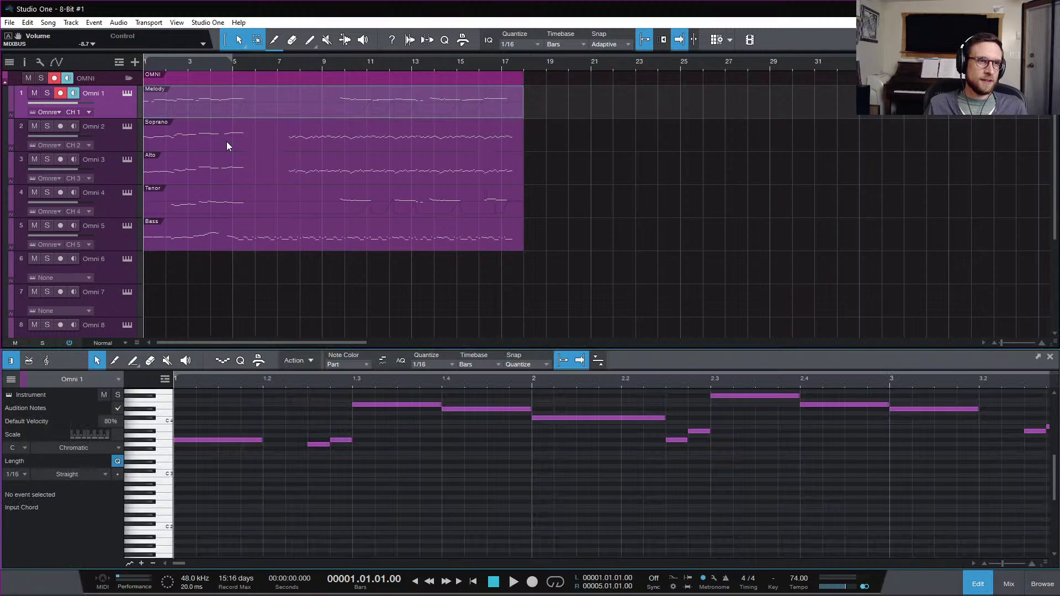
shift+click(227, 141)
shift+click(226, 173)
shift+click(231, 208)
shift+click(230, 240)
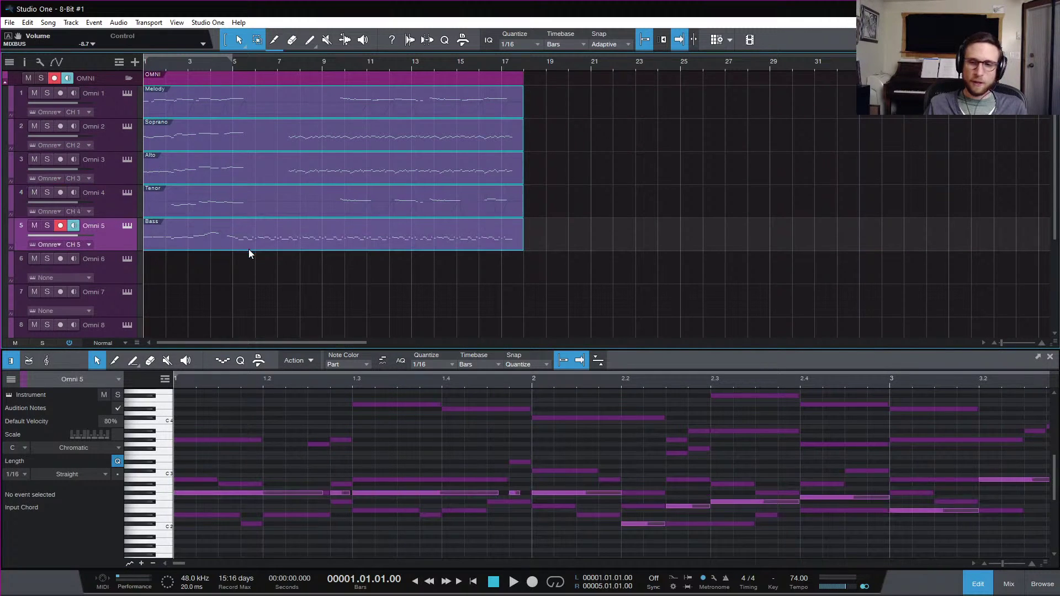
drag(512, 346, 514, 121)
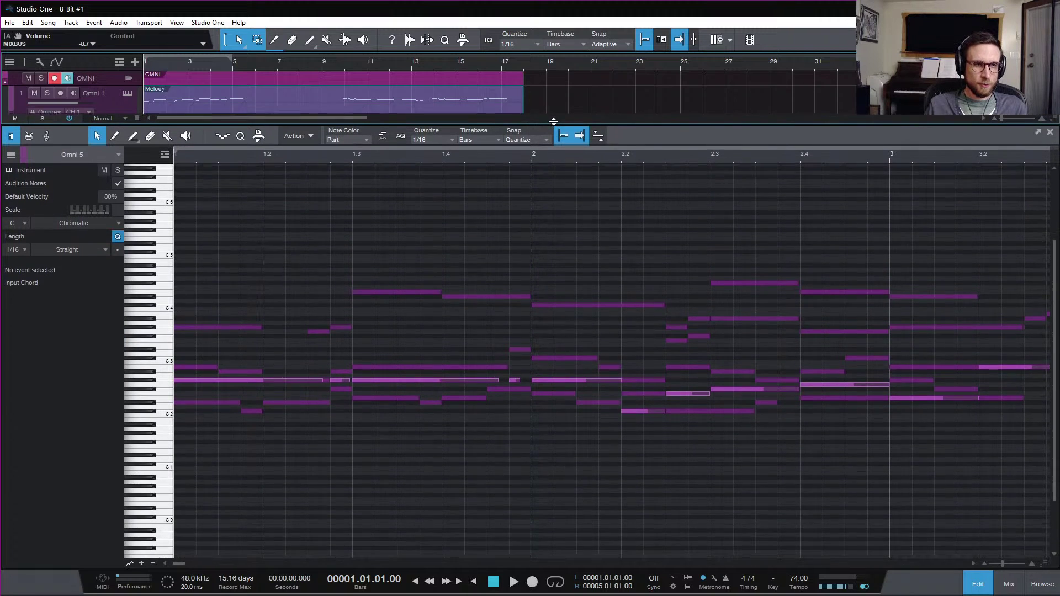
- Show the track list beside the note editor and play all five parts together from bar 1 through bar 4
scroll(552, 275, down, 5)
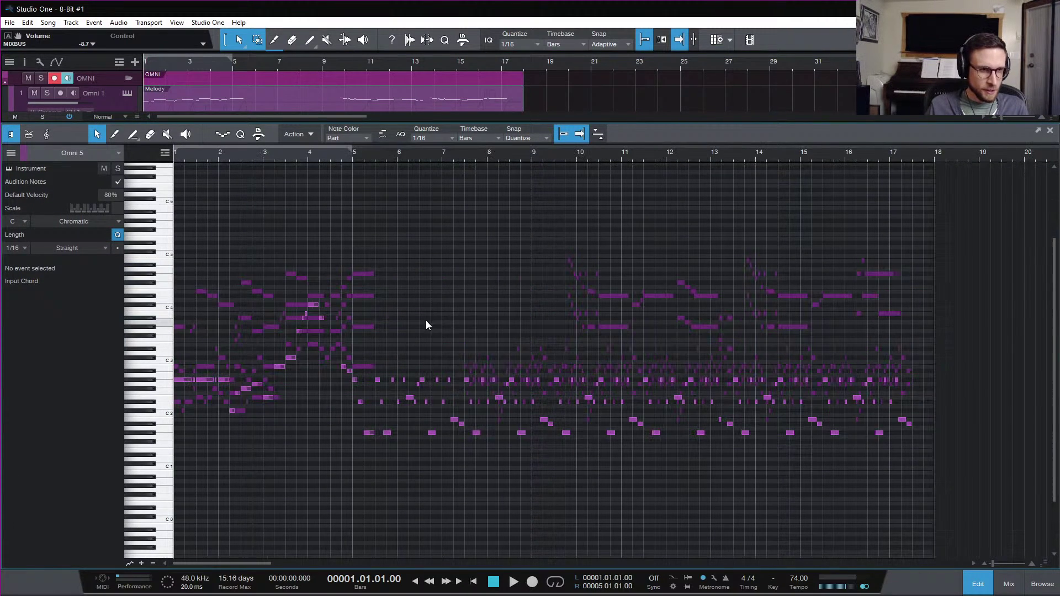
scroll(426, 325, up, 2)
click(11, 154)
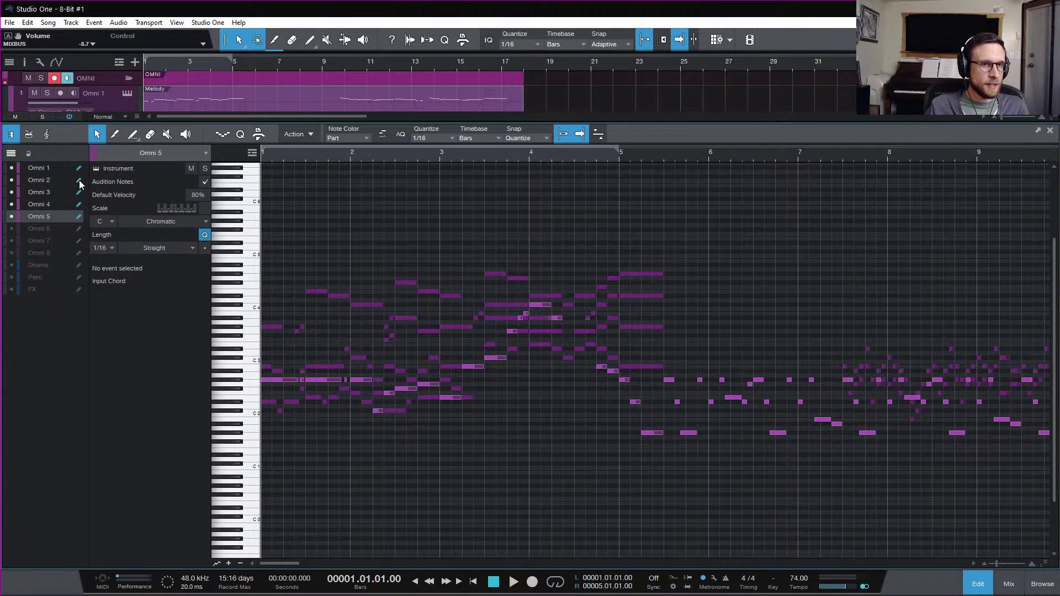
click(624, 157)
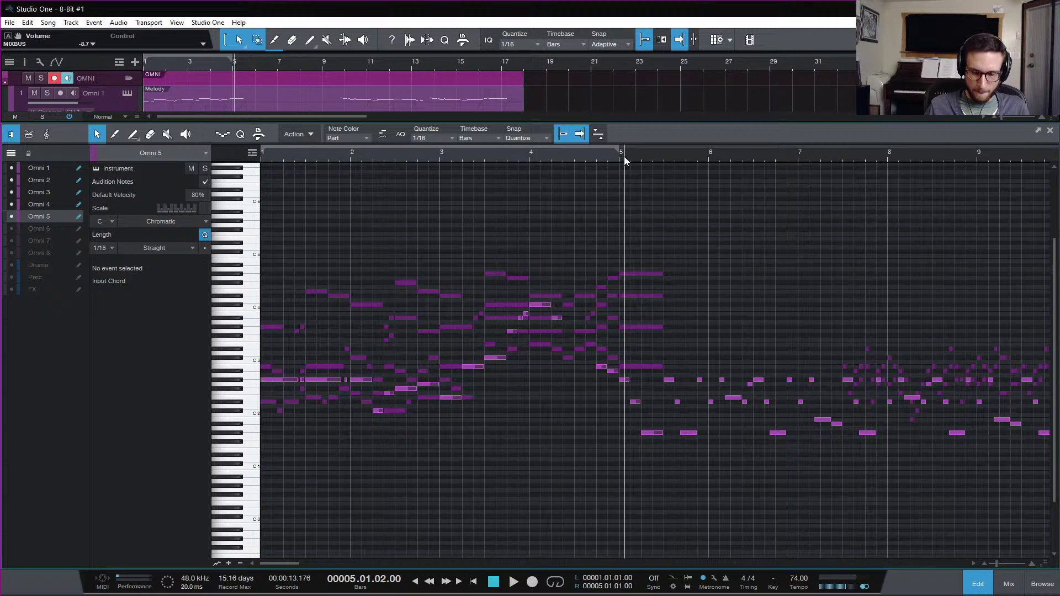
scroll(624, 157, up, 2)
scroll(601, 233, left, 4)
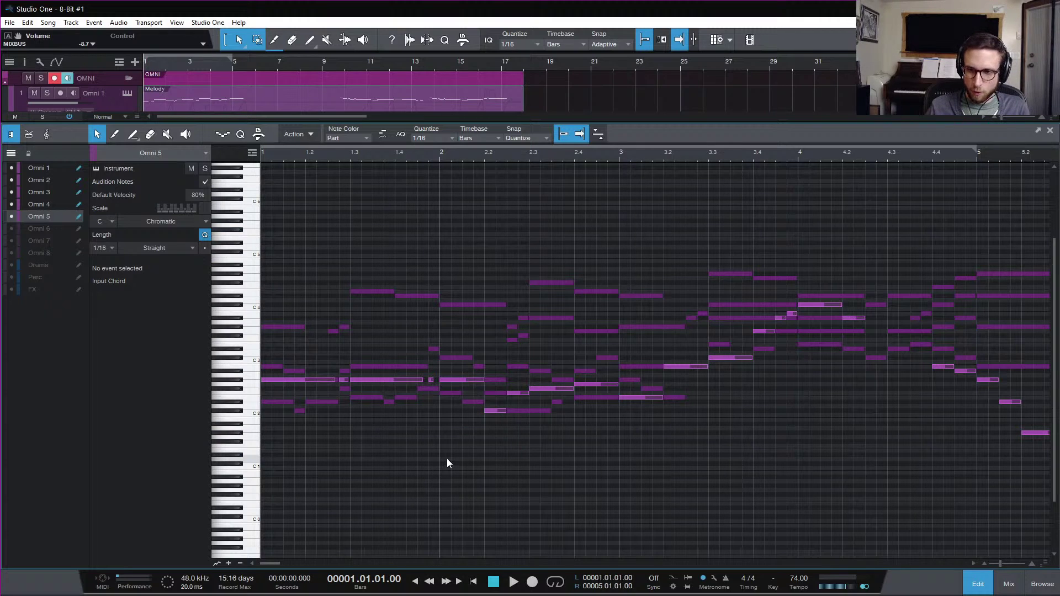
key(space)
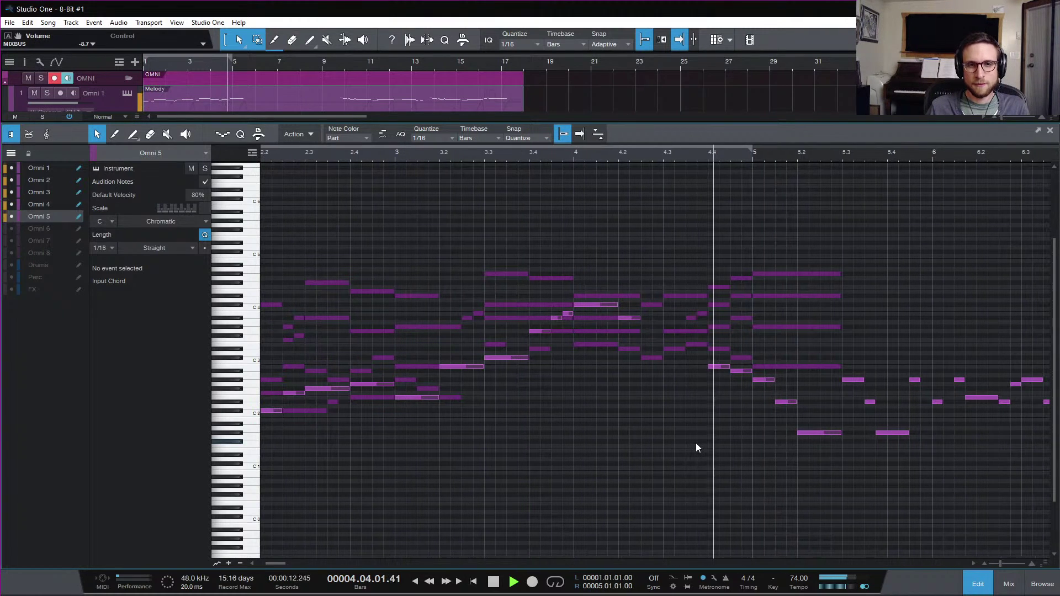
key(space)
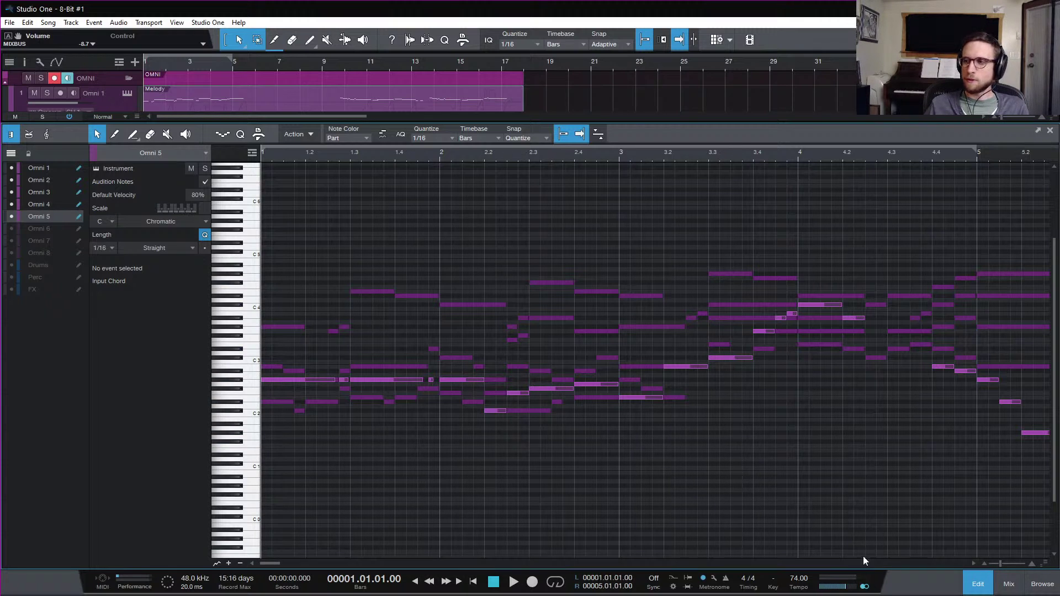
- Solo the Alto part on Omni 3, play it from bar 1 into bar 4 and enlarge the arrangement area
click(979, 585)
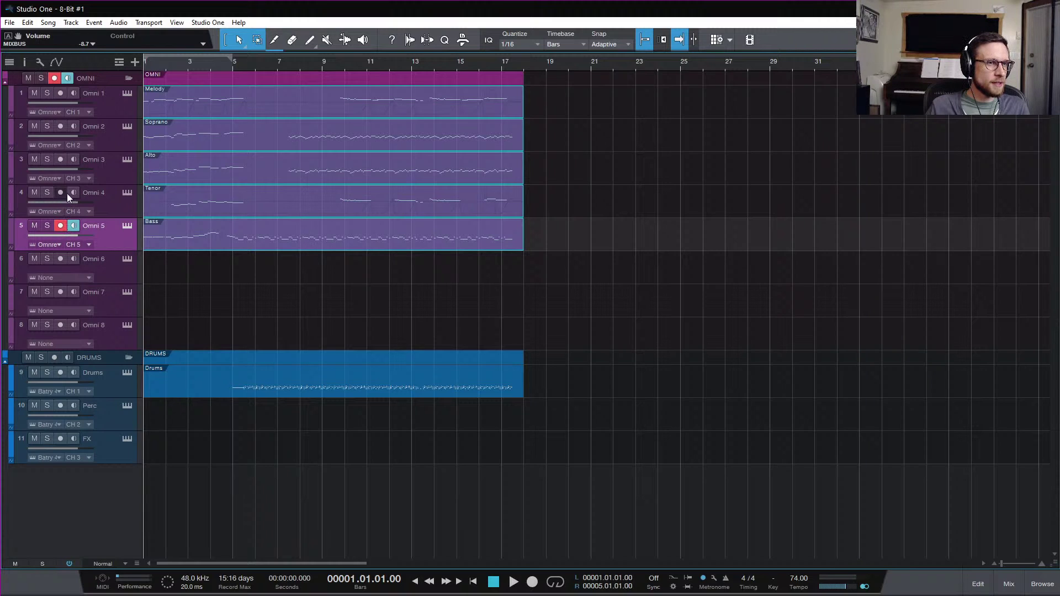
click(618, 213)
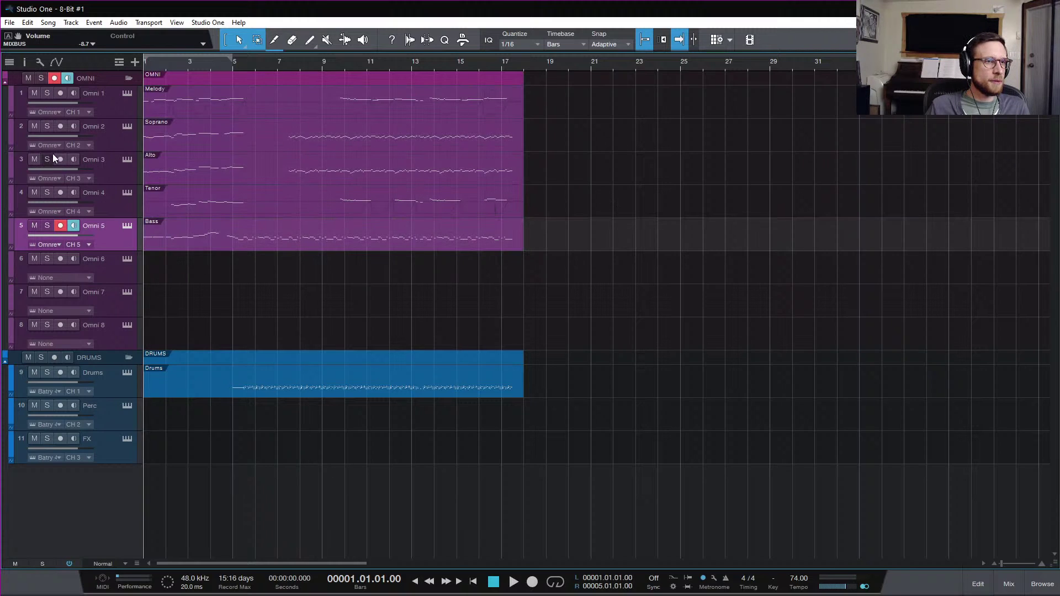
double_click(174, 171)
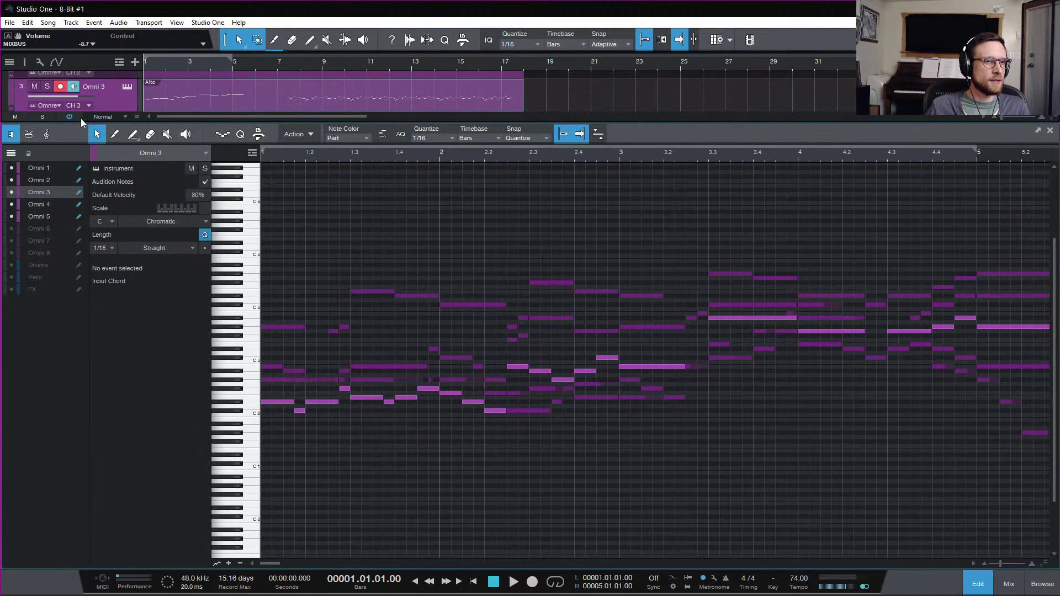
click(43, 88)
key(space)
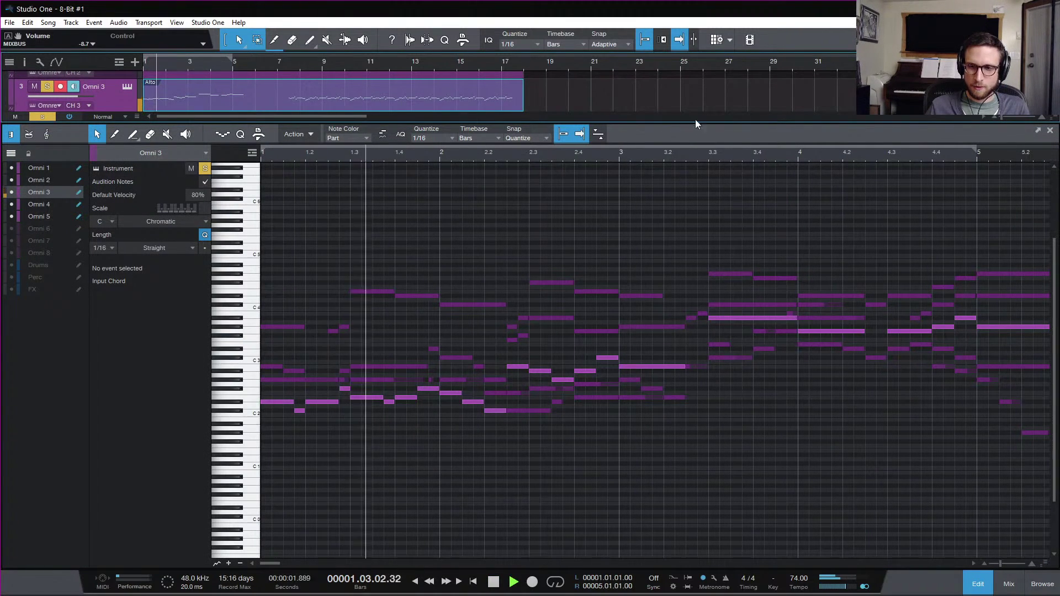
drag(674, 120, 643, 274)
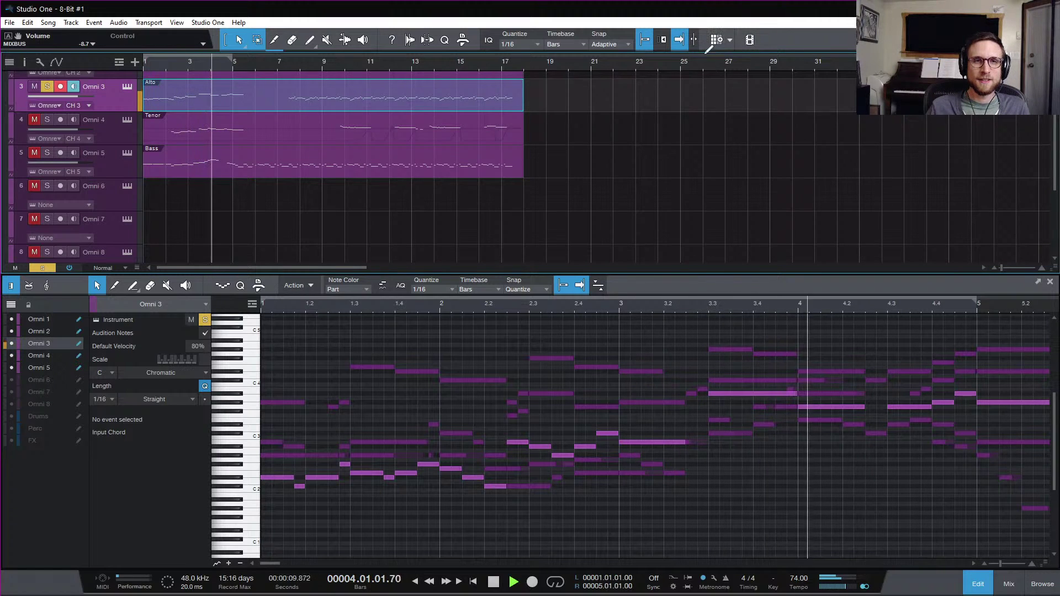
key(space)
- Add the Soprano track Omni 2 to the solo and play both parts from bar 1
scroll(188, 184, up, 3)
click(47, 126)
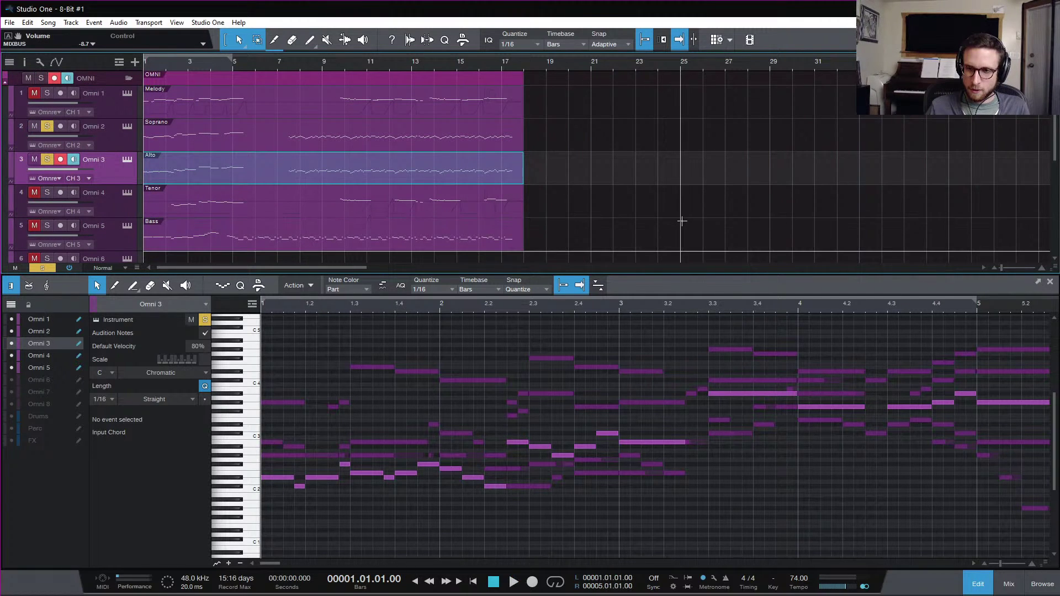
scroll(682, 224, down, 3)
scroll(683, 224, up, 3)
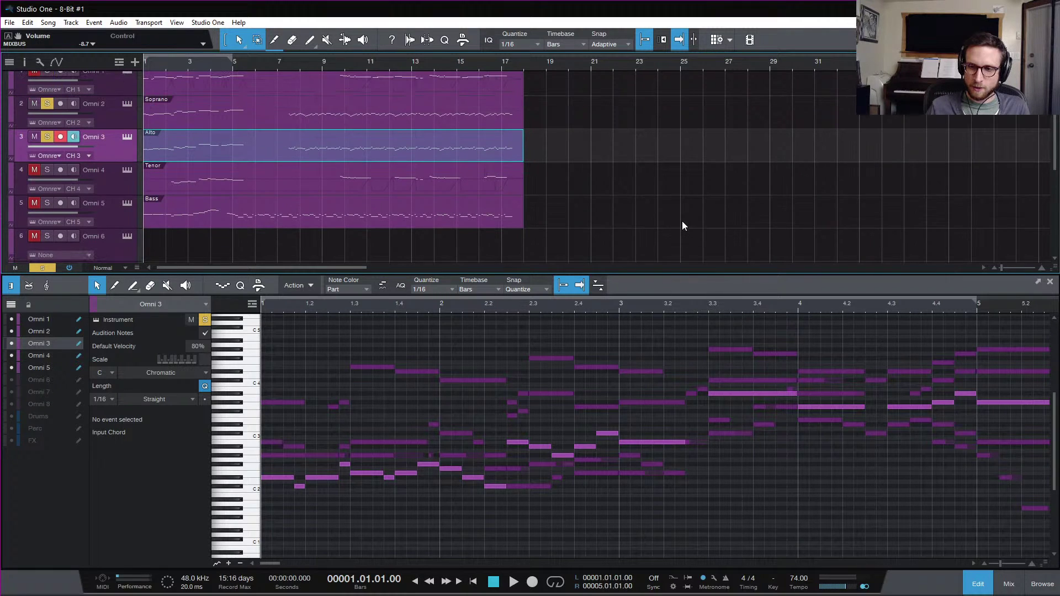
key(space)
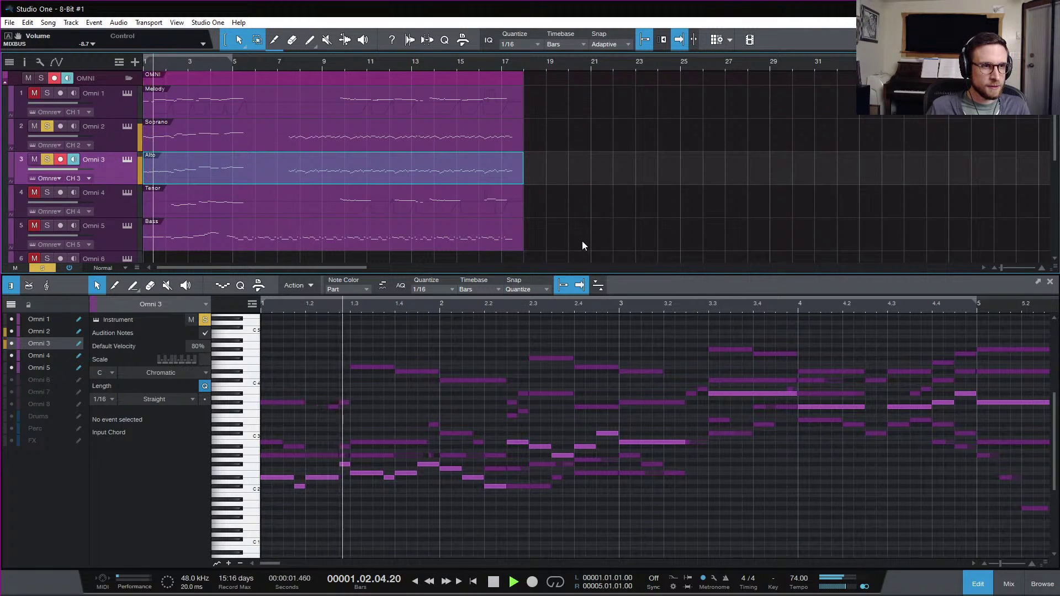
- Show the Melody, Soprano, Alto, Tenor and Bass parts together as a score, enlarge the editor and stop playback
click(47, 286)
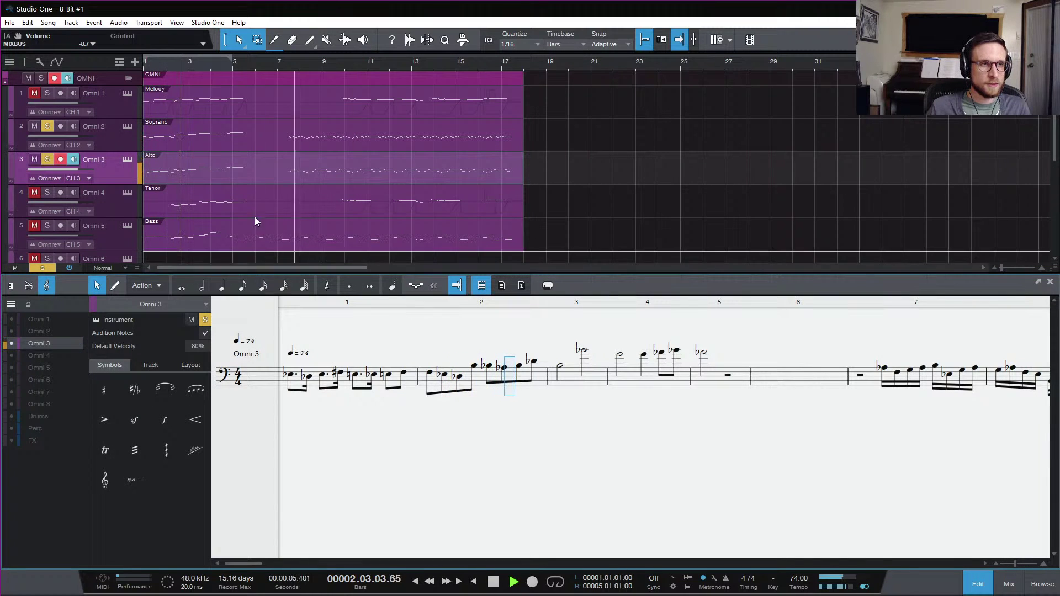
shift+click(226, 144)
shift+click(219, 109)
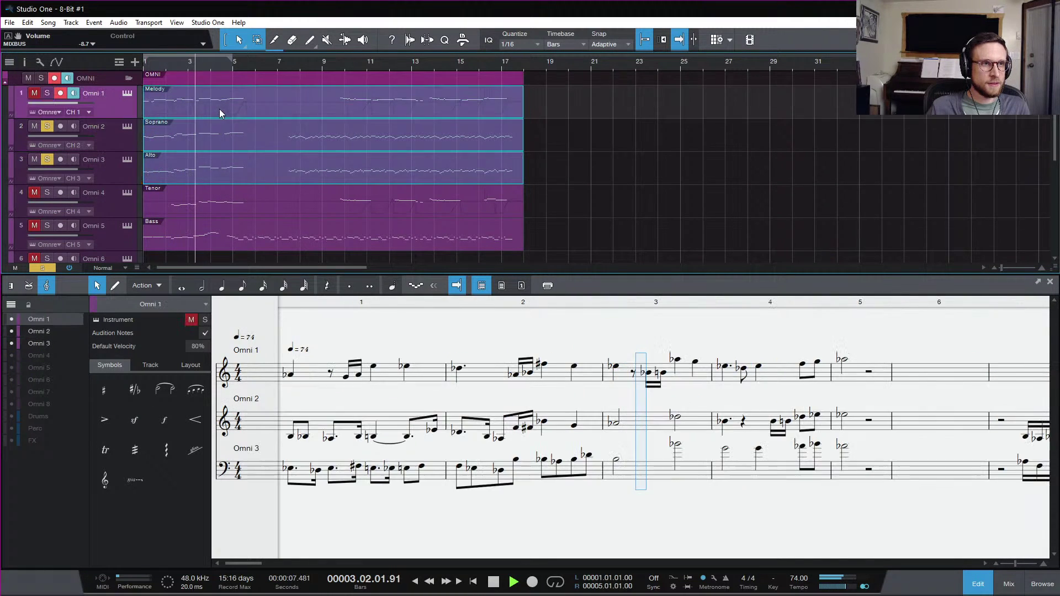
shift+click(219, 199)
shift+click(205, 241)
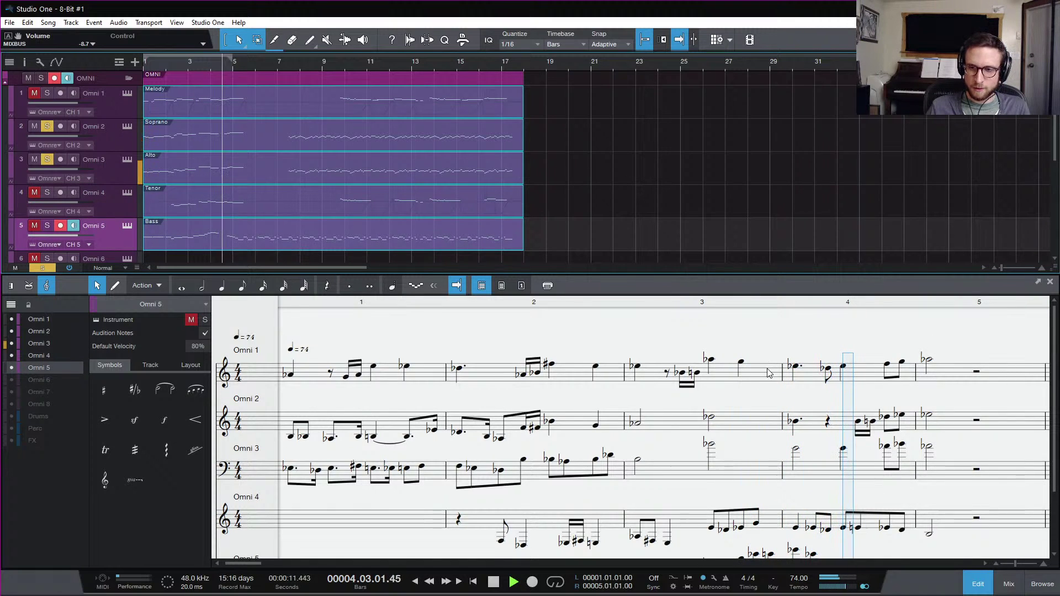
scroll(768, 374, down, 1)
drag(717, 276, 702, 217)
key(space)
- Add the Tenor track Omni 4 to the solo and play the soloed parts from bar 1 into bar 4
scroll(587, 158, down, 2)
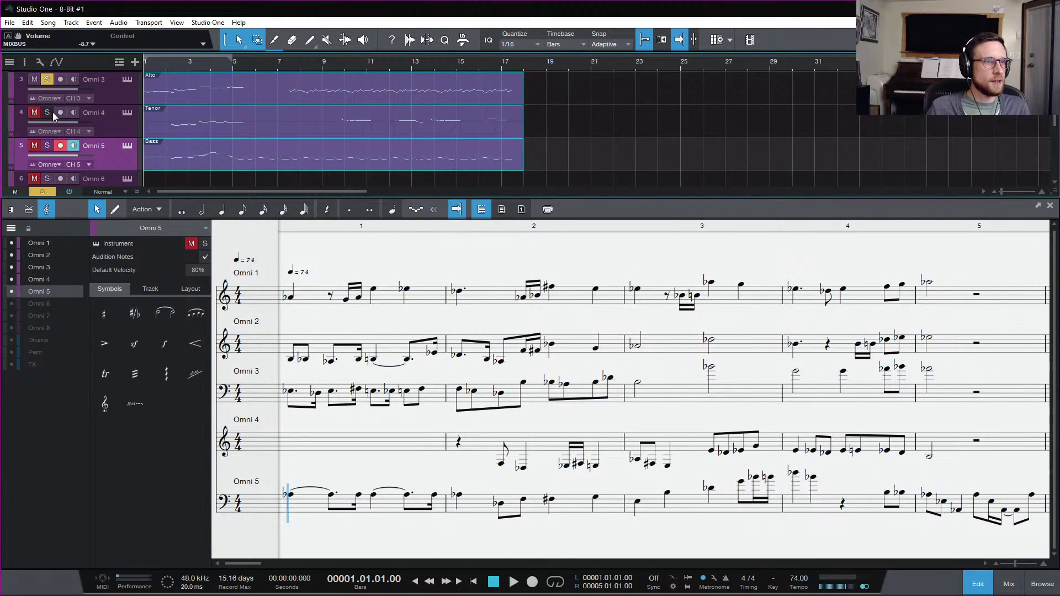
click(47, 112)
key(space)
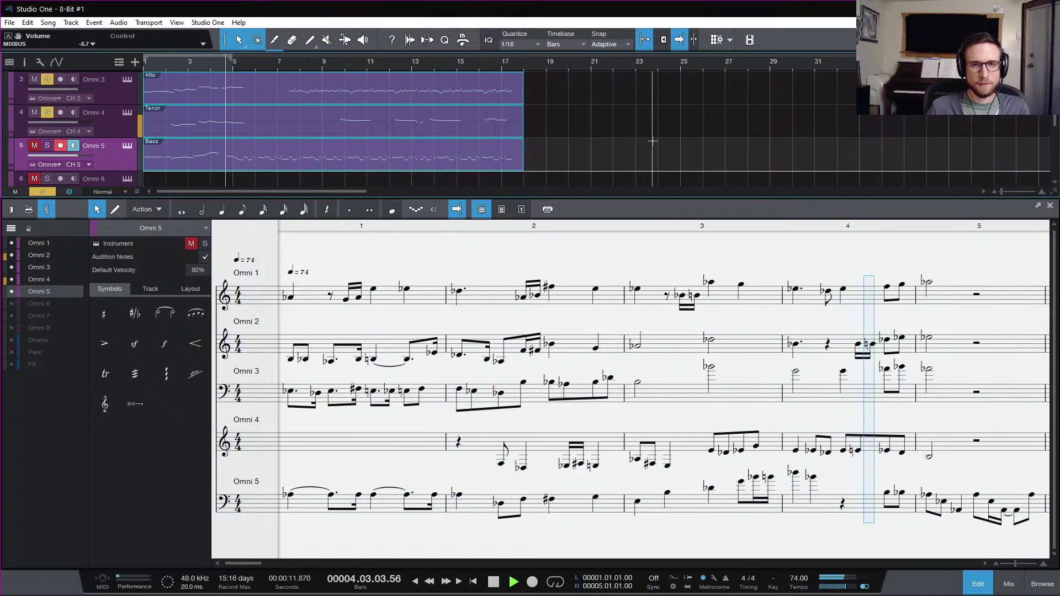
key(space)
- Add the Bass track Omni 5 to the solo and play the four soloed parts through bar 4
click(48, 145)
key(space)
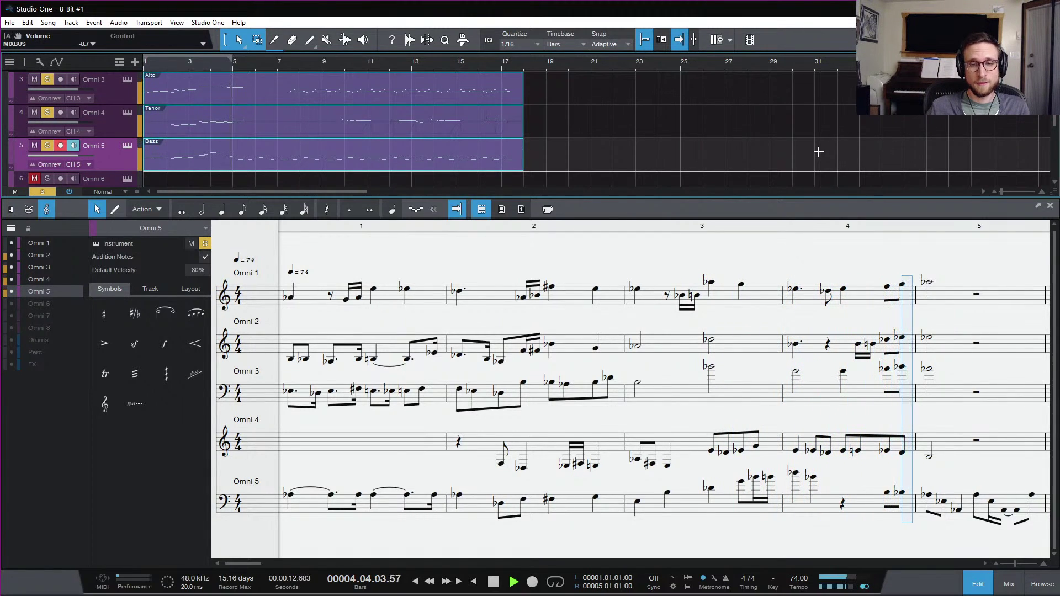
key(space)
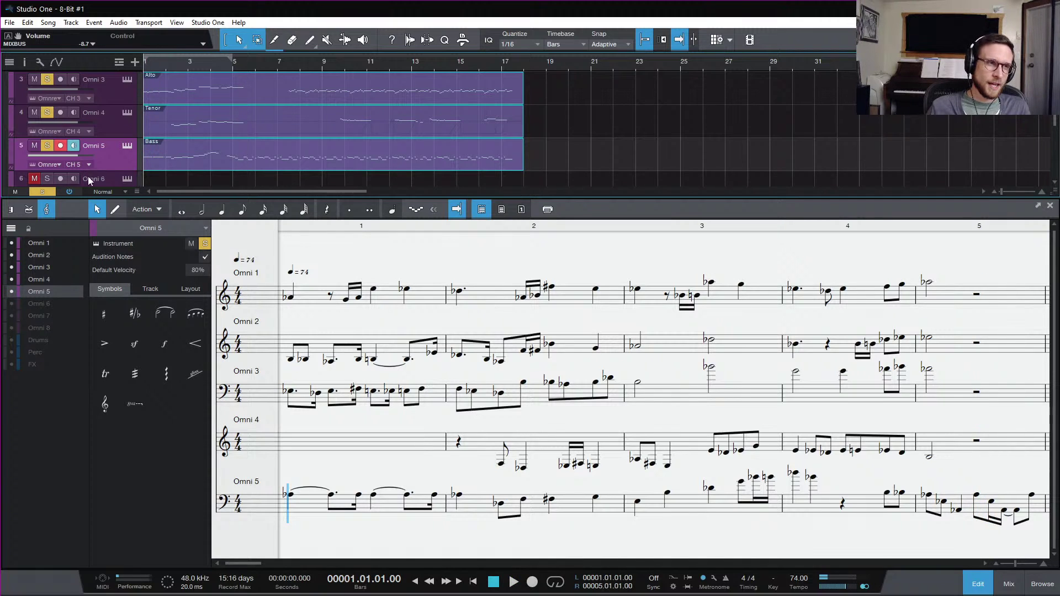
- Clear all track solos, close the score editor and select the Omni 1 track
click(42, 192)
click(971, 589)
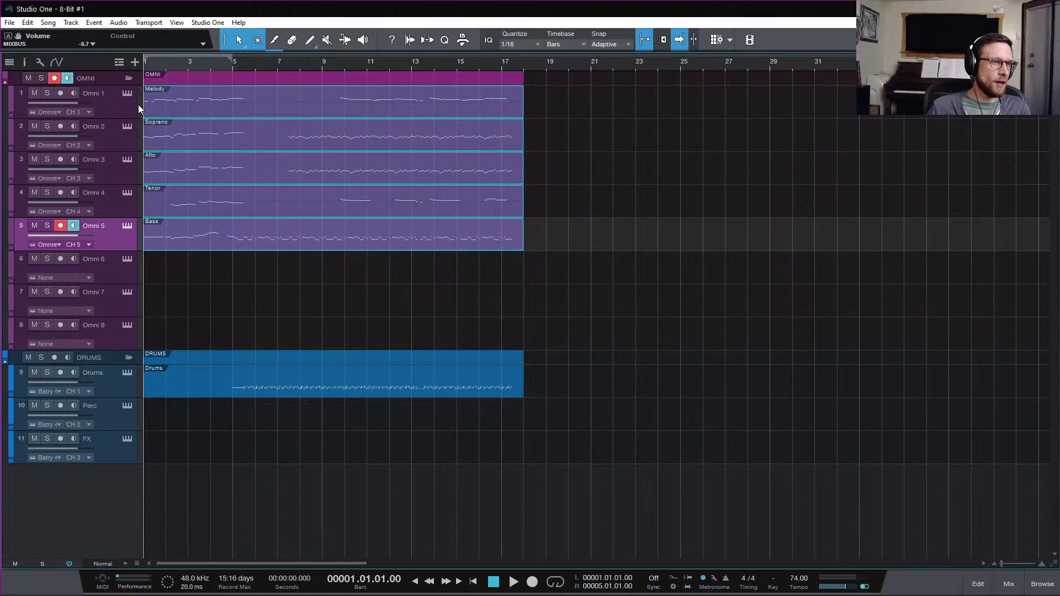
click(123, 105)
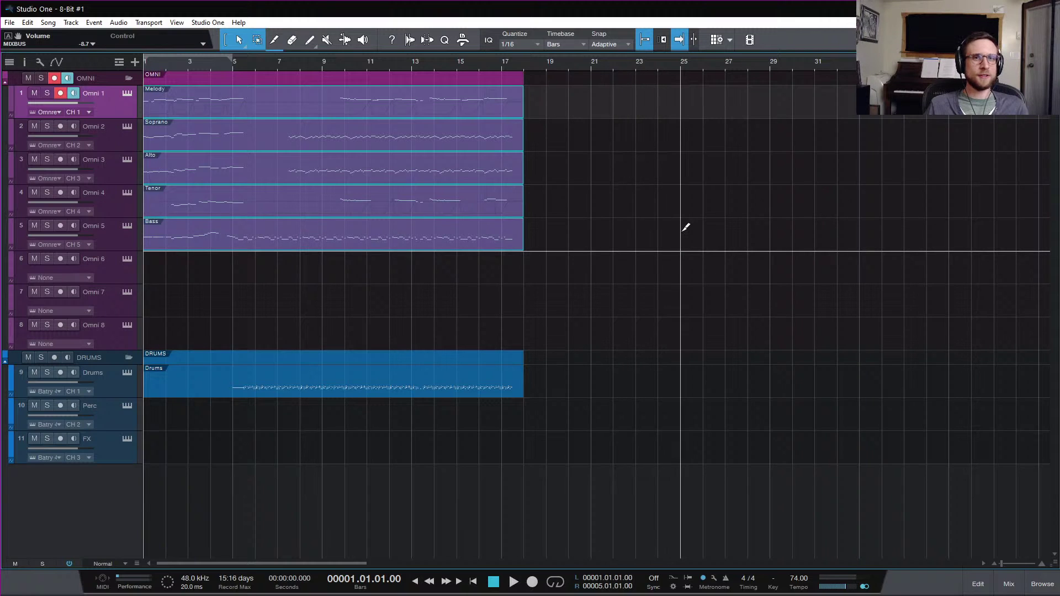
- Close the 8-Bit #1 song and return to Celeste - First Steps (Remake)
click(10, 23)
click(55, 82)
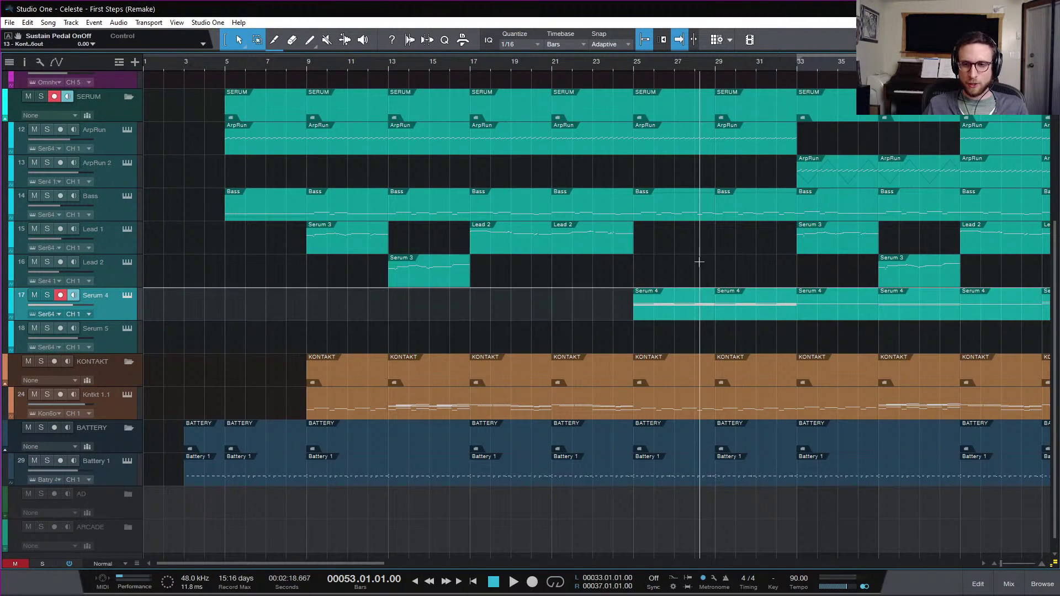
- Look over the whole First Steps arrangement up to bar 57, from the Omni tracks down to the Battery tracks
scroll(718, 276, right, 5)
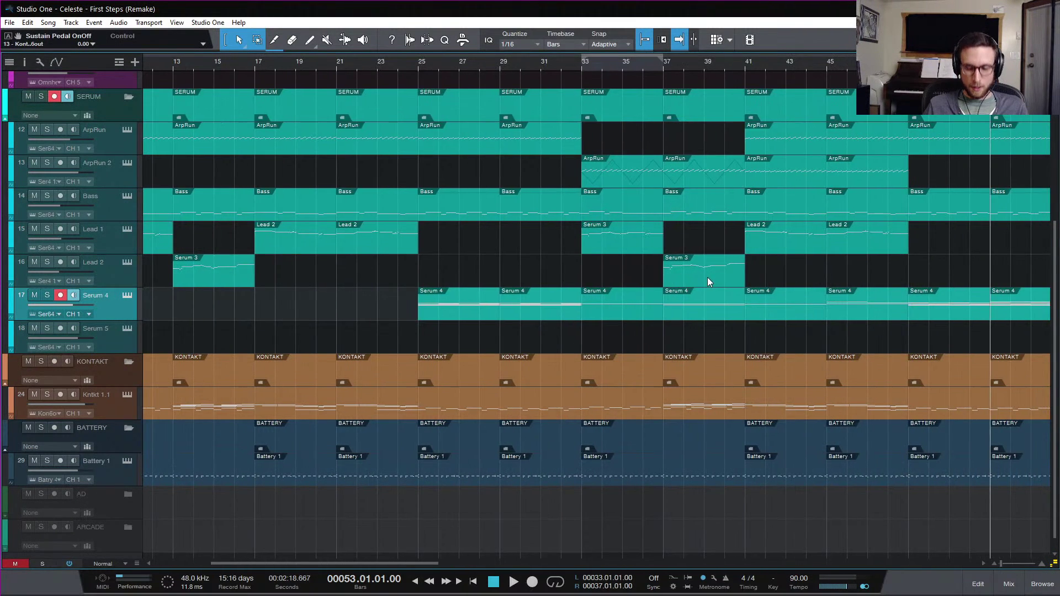
scroll(707, 277, down, 5)
scroll(548, 280, up, 1)
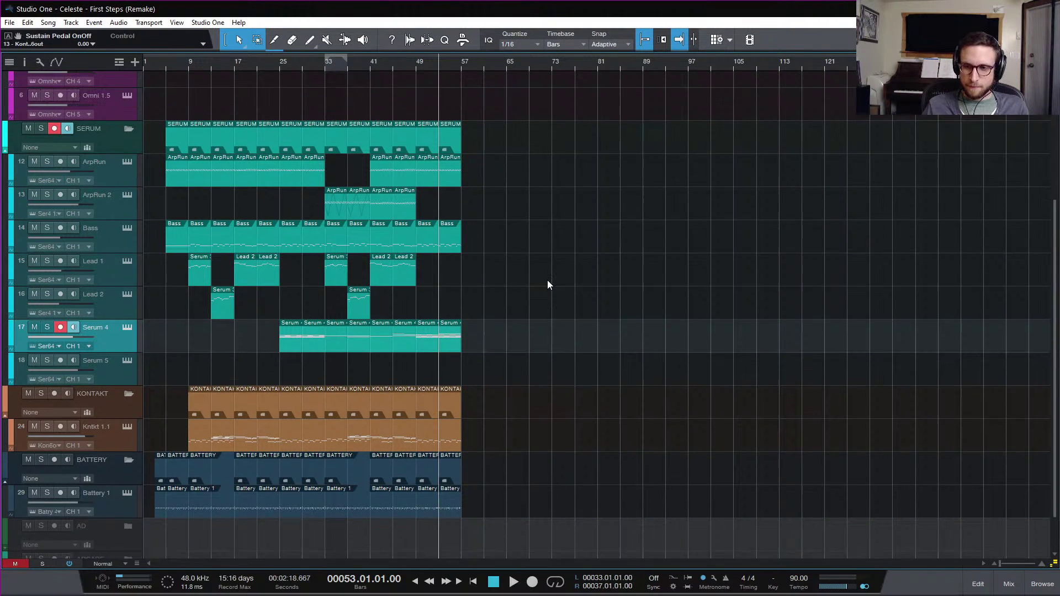
scroll(549, 283, up, 4)
scroll(569, 276, down, 5)
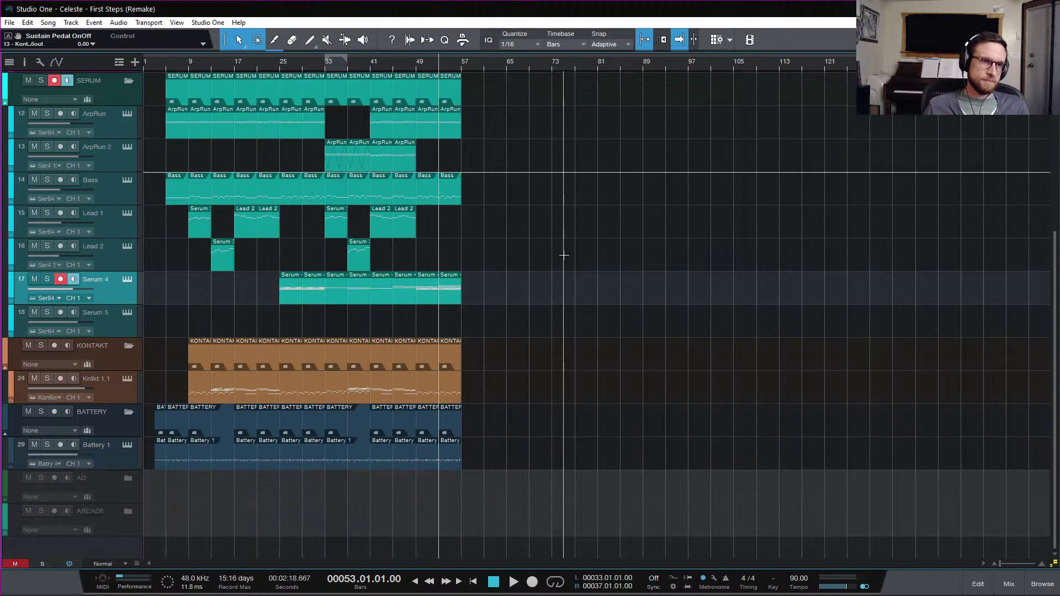
scroll(568, 252, up, 4)
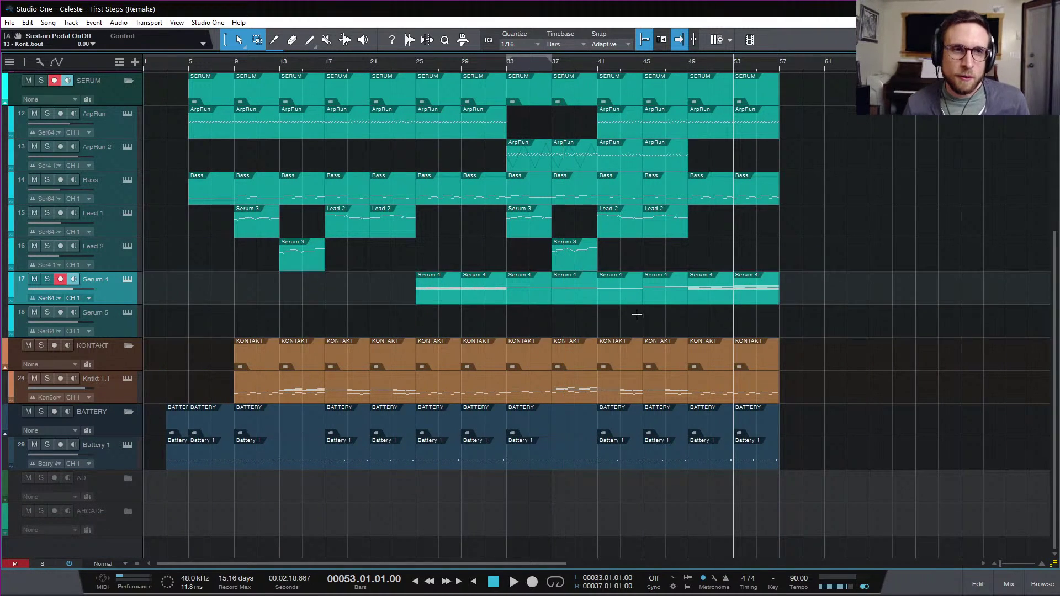
scroll(684, 322, up, 5)
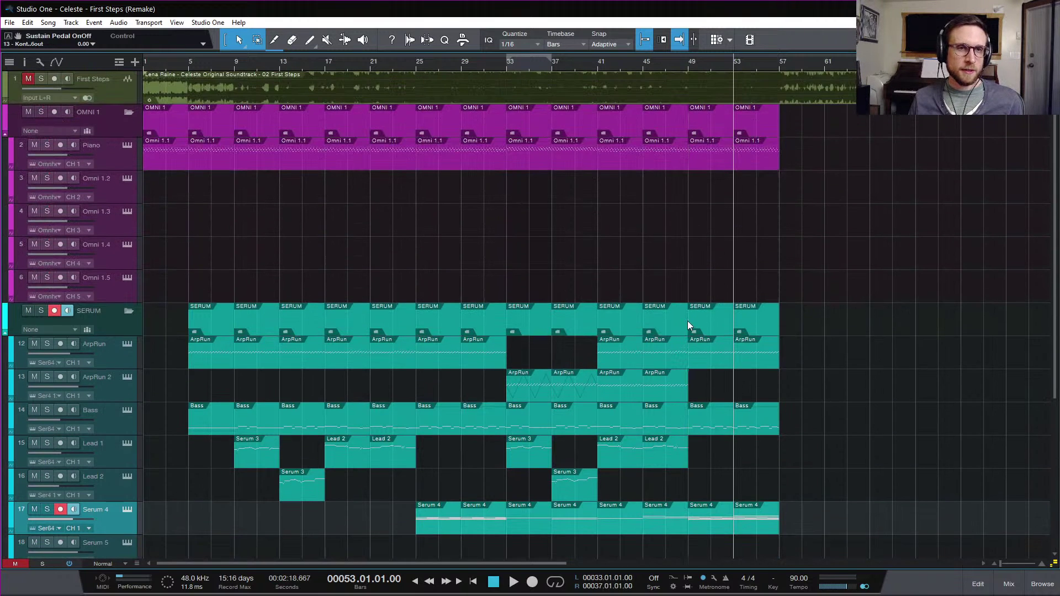
scroll(838, 296, down, 5)
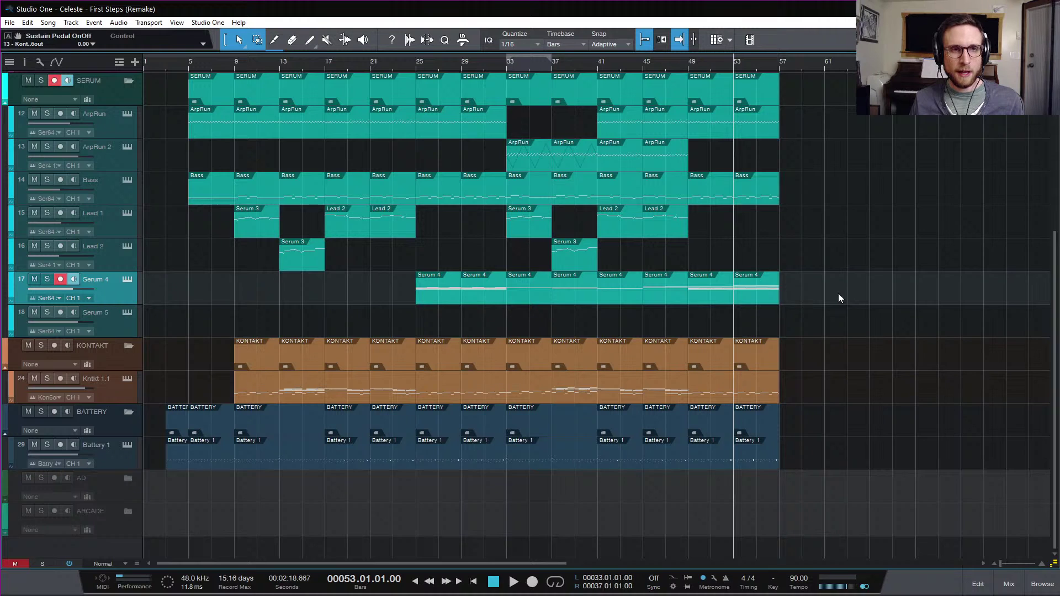
scroll(838, 298, up, 1)
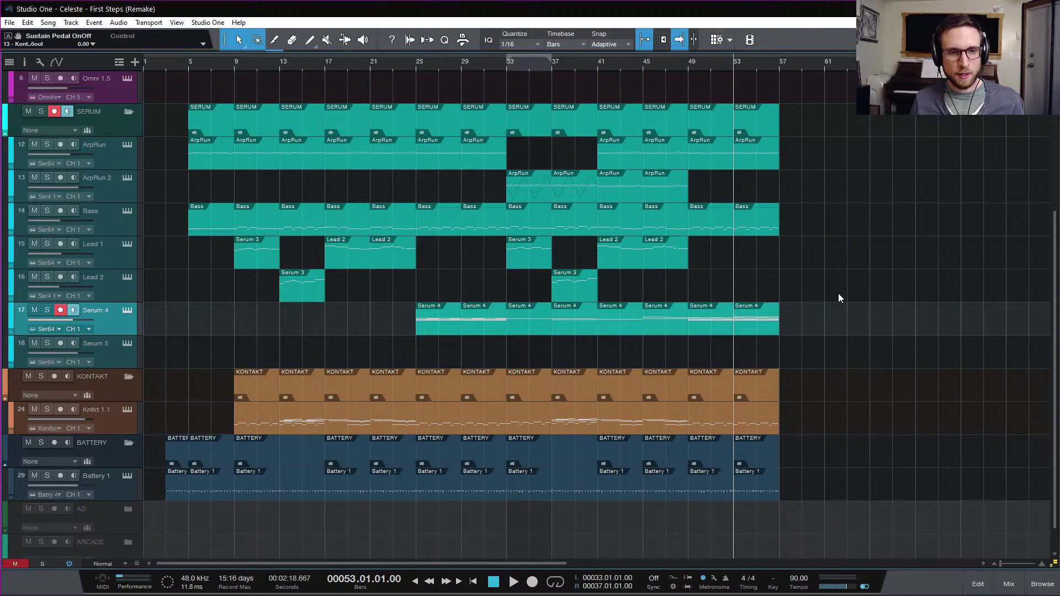